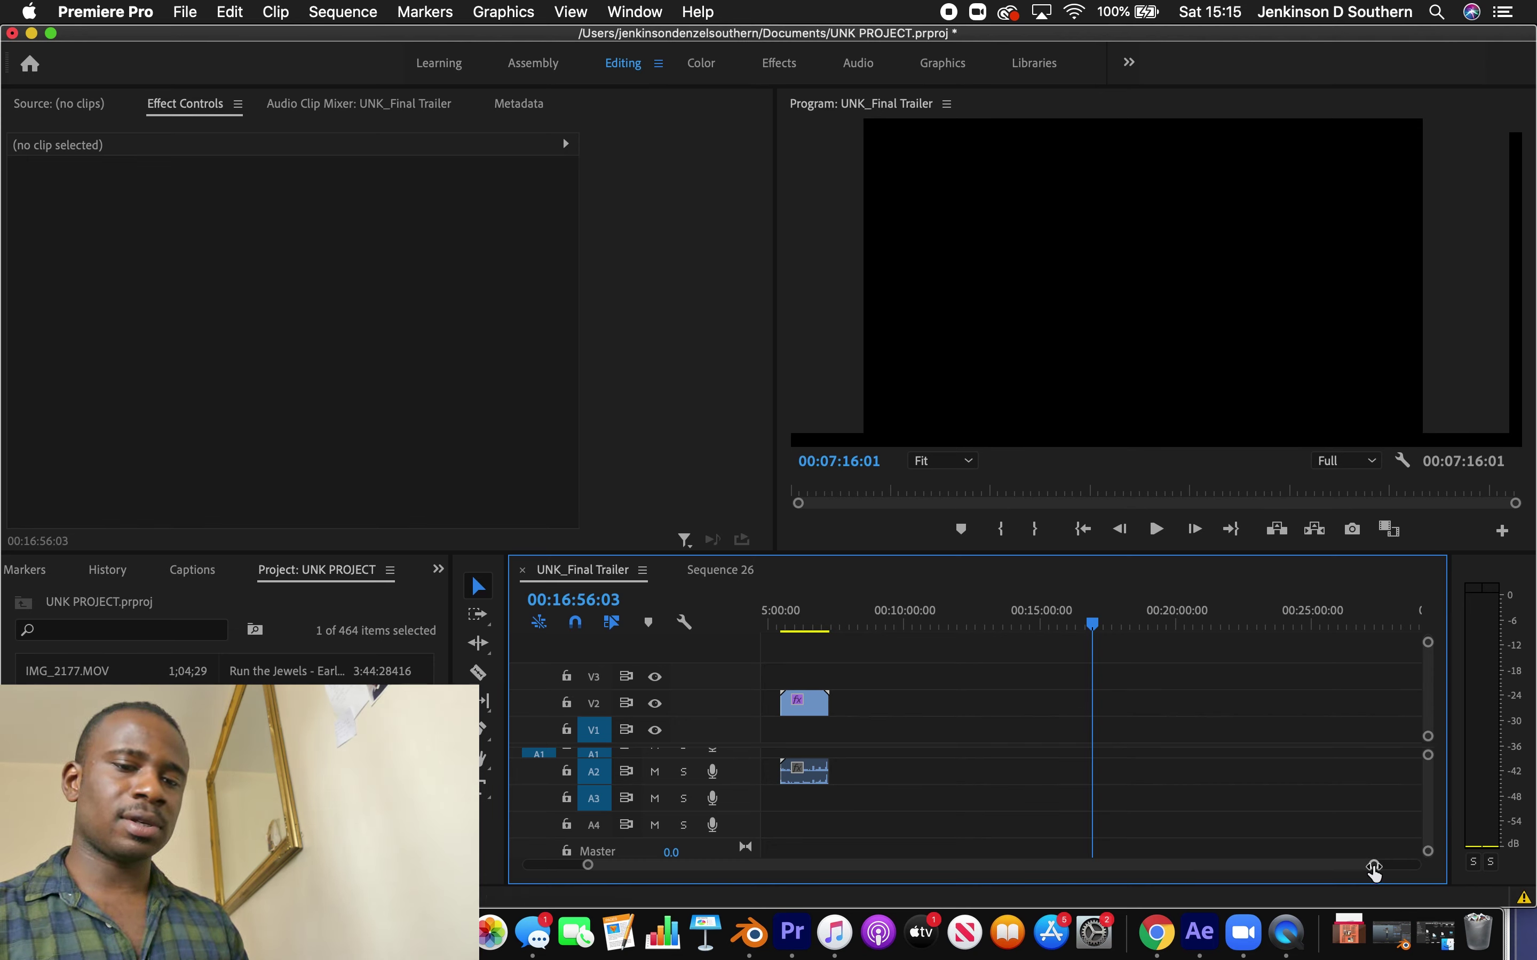
# Add the downloaded Early feat. BOOTS and Early _Instrumental w_ Hook_ mp3 files to track A2 at about 00:18:24 and 00:23:46
pyautogui.moveTo(1373, 864); pyautogui.dragTo(1415, 866)
pyautogui.click(1348, 933)
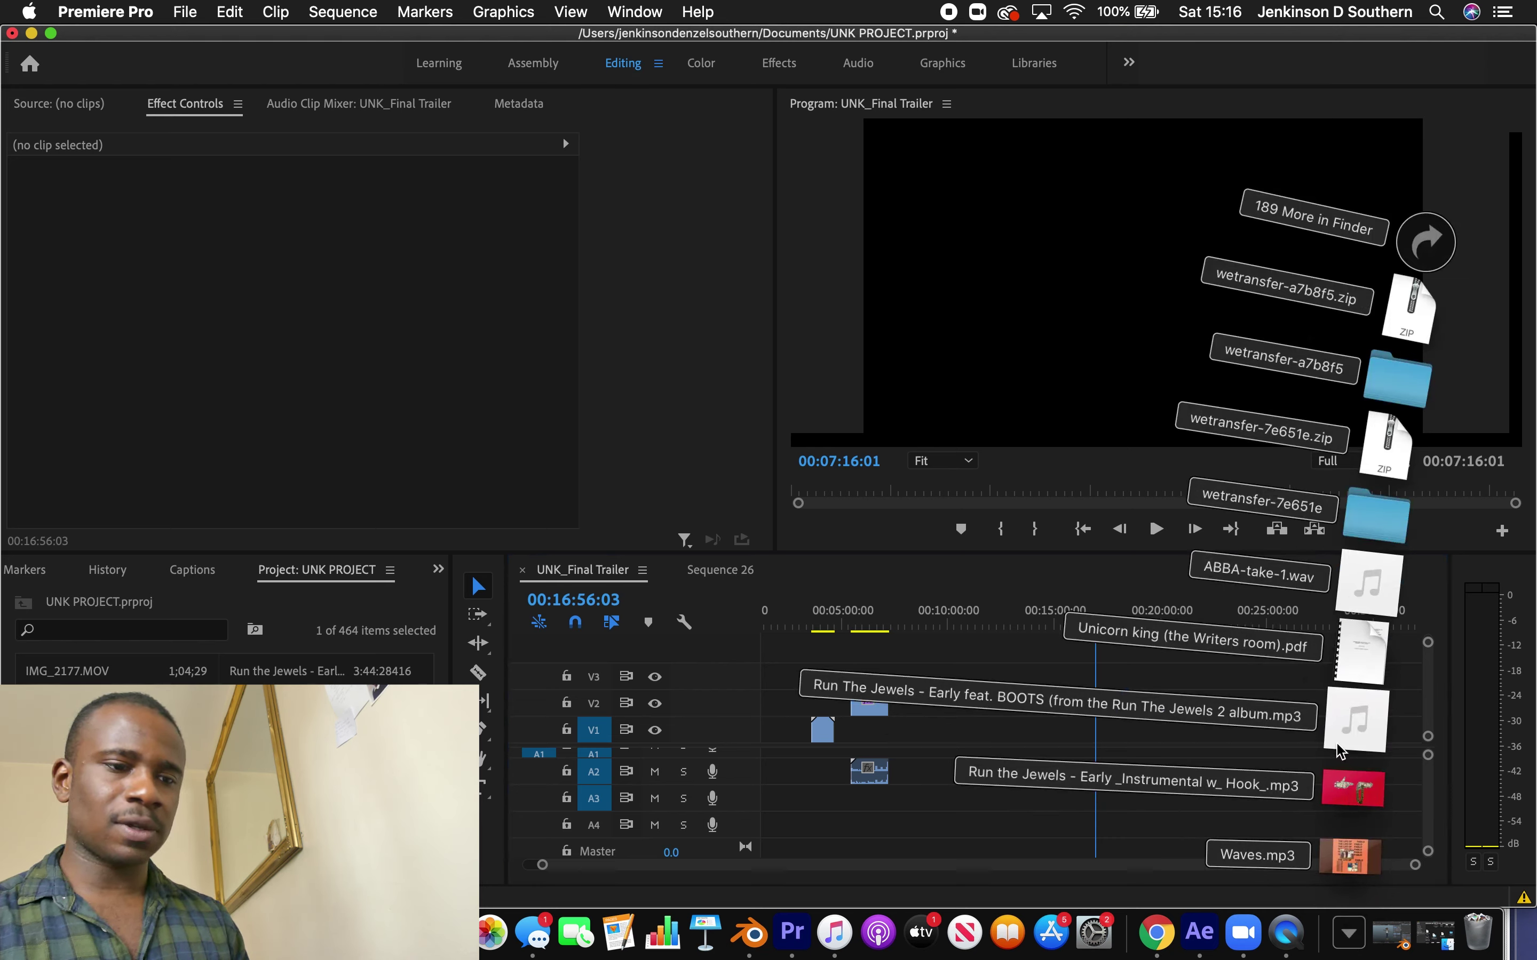
pyautogui.moveTo(1336, 750); pyautogui.dragTo(1143, 771)
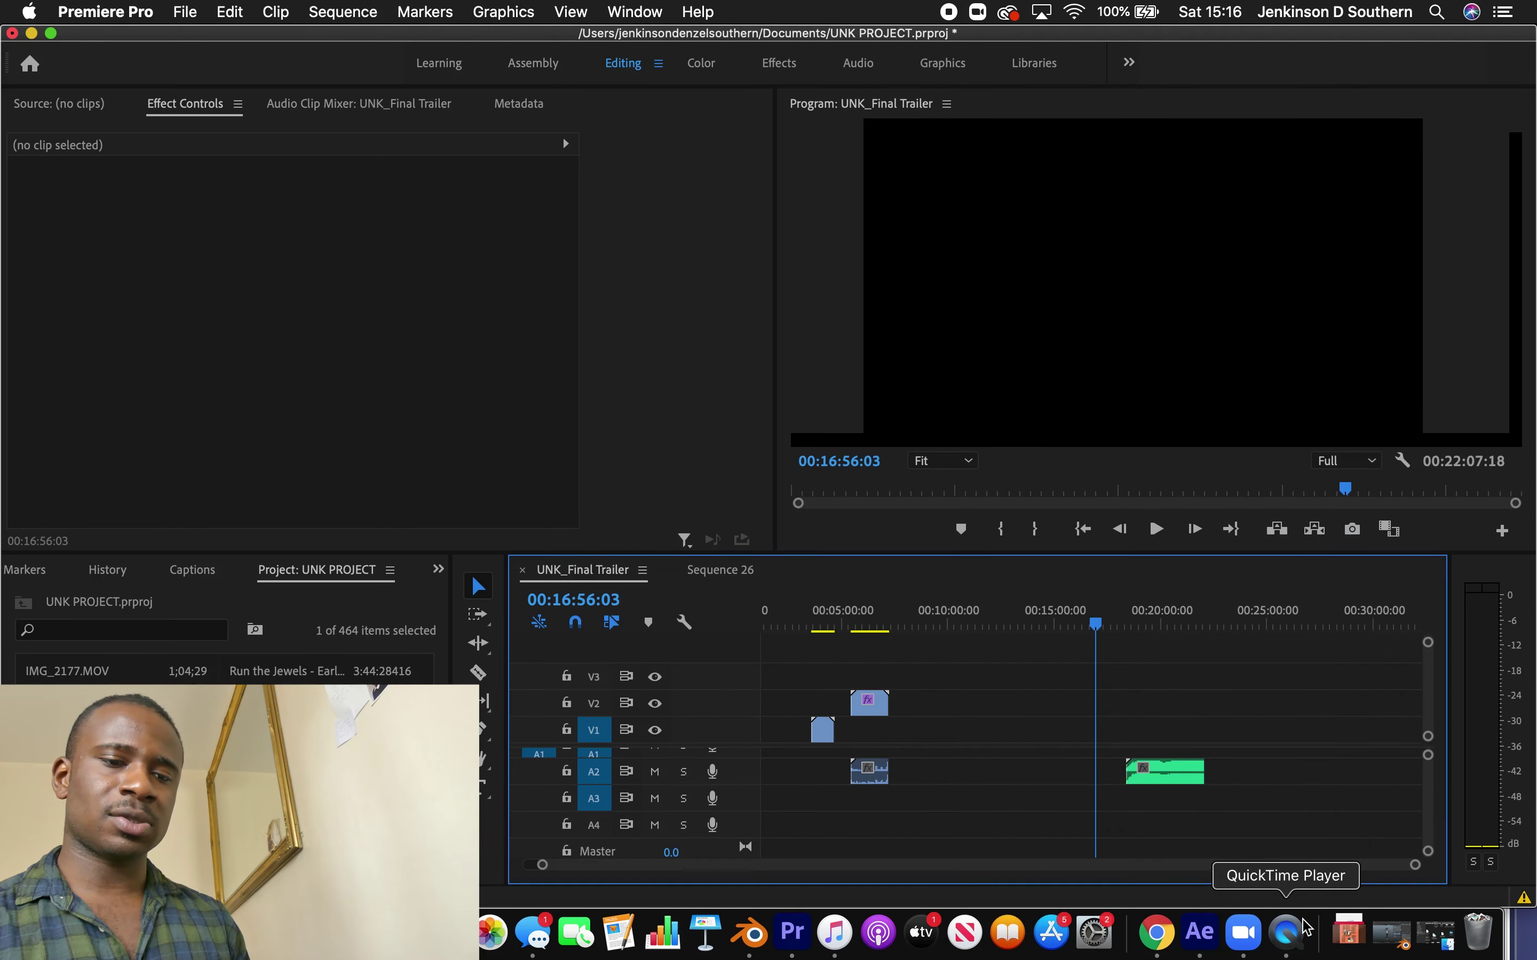
pyautogui.click(1348, 933)
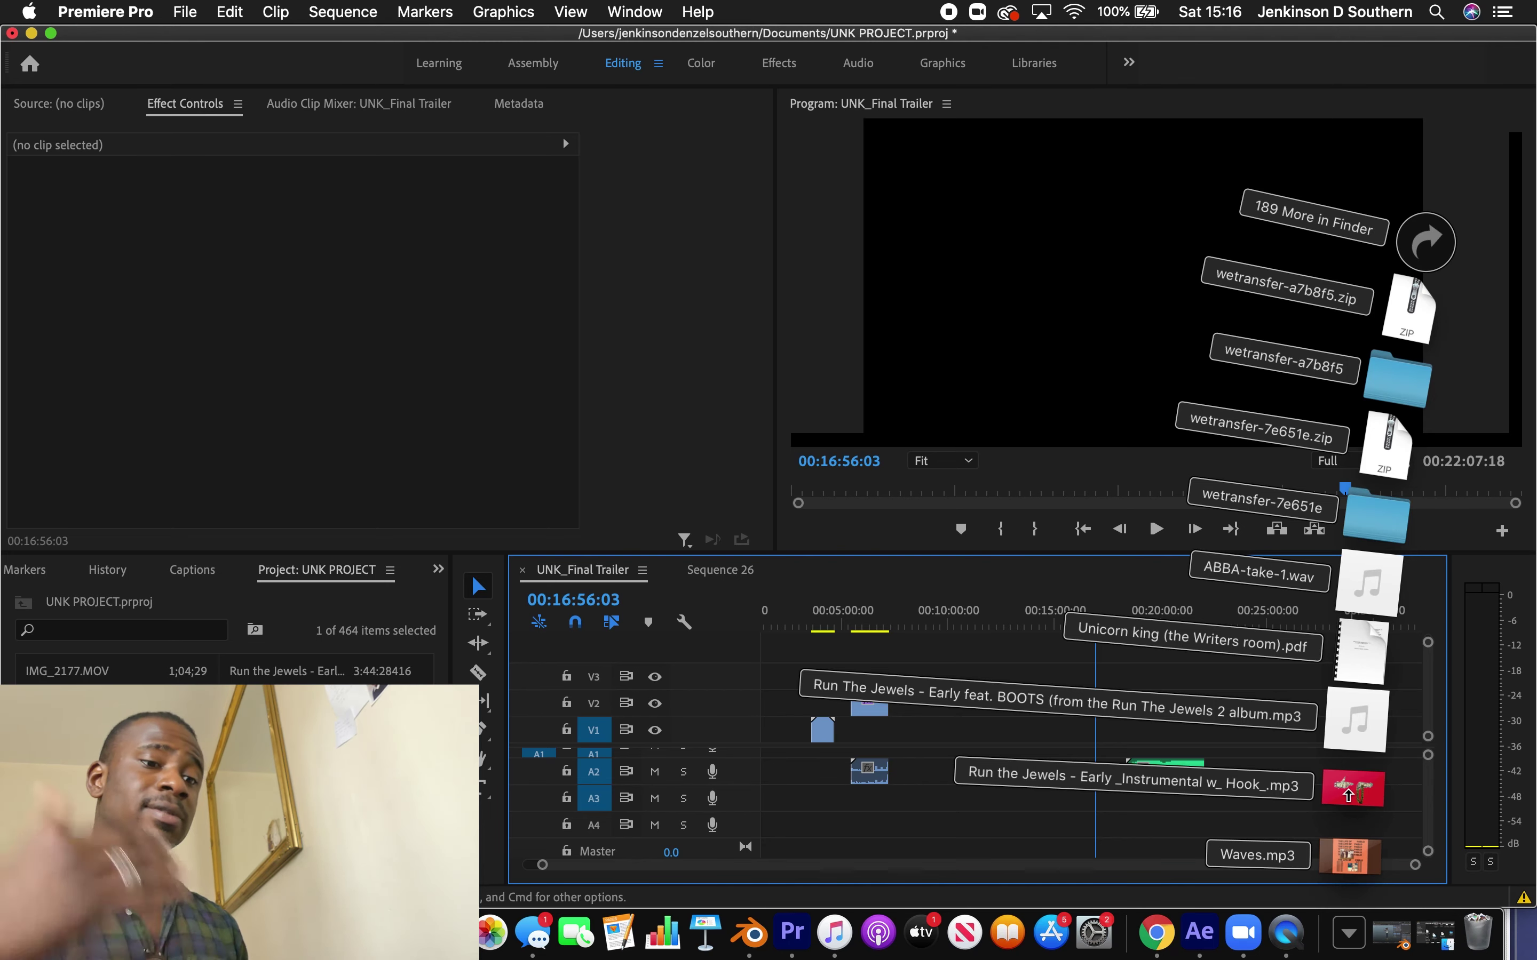
pyautogui.moveTo(1348, 793); pyautogui.dragTo(1245, 787)
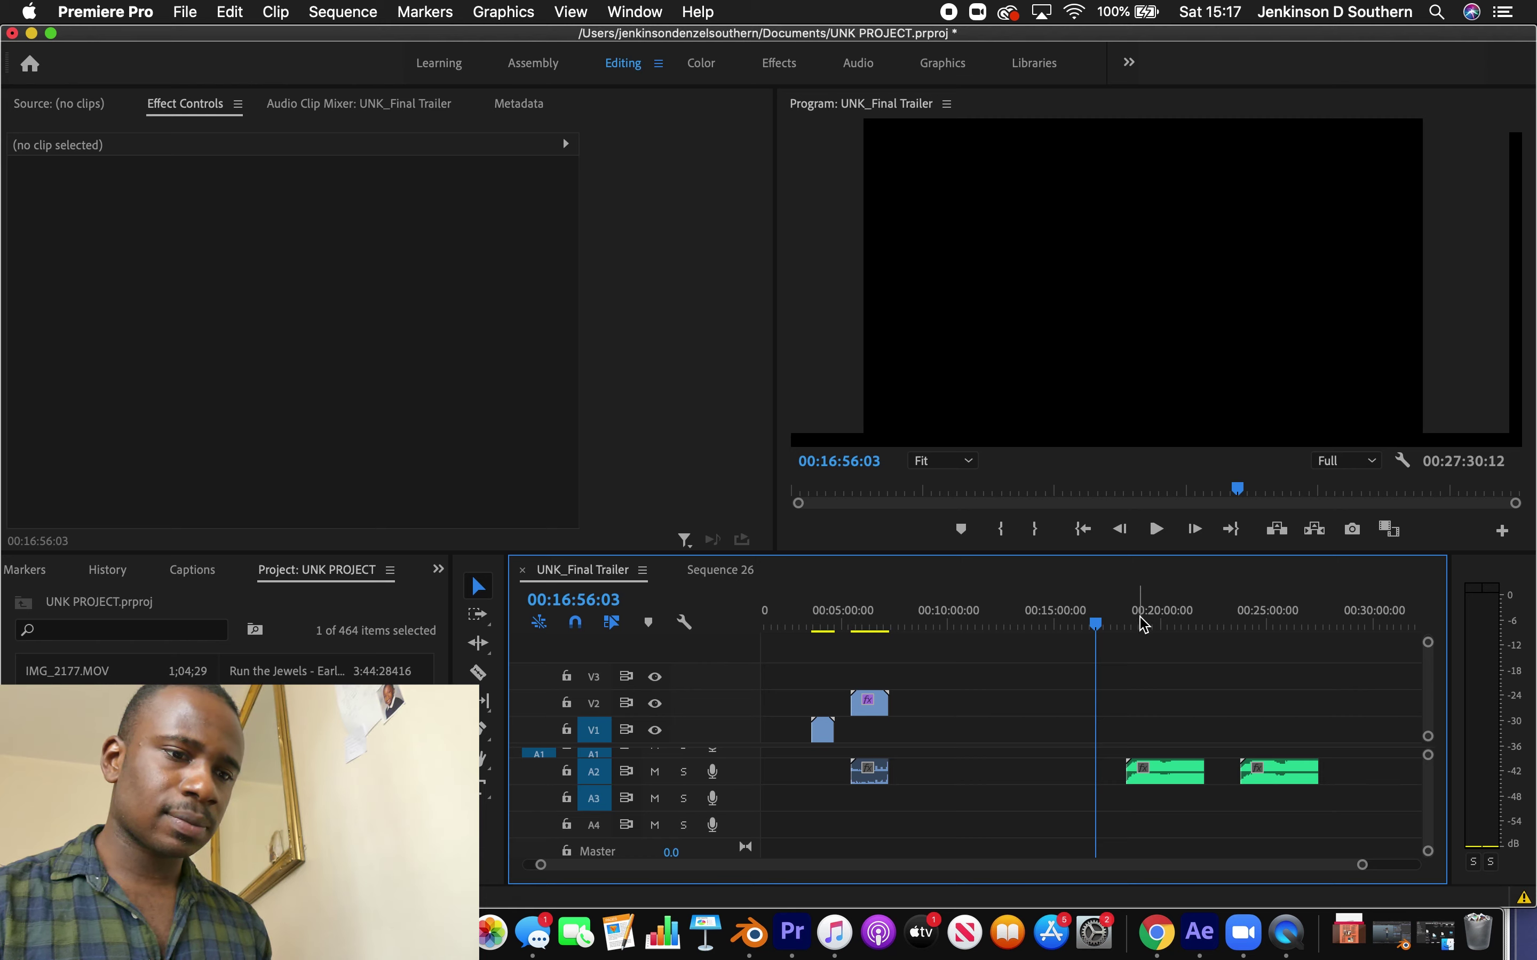
# Play the opening of the Early feat. BOOTS song on track A2 from about 00:18:33
pyautogui.moveTo(1140, 624); pyautogui.dragTo(1135, 629)
pyautogui.press('space')
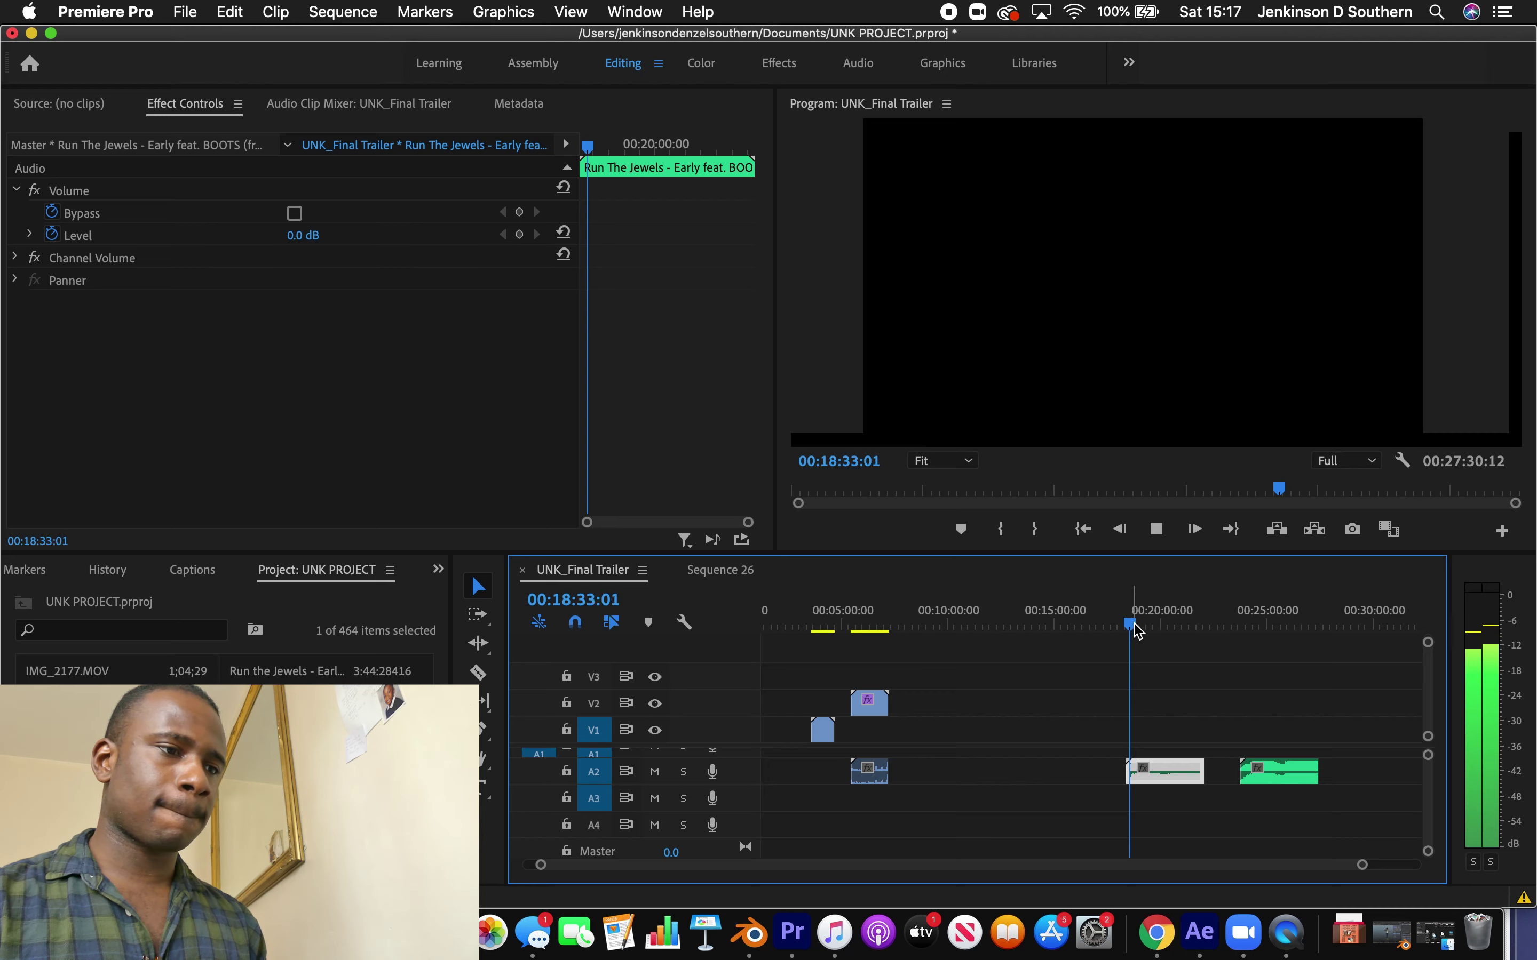
pyautogui.click(1189, 687)
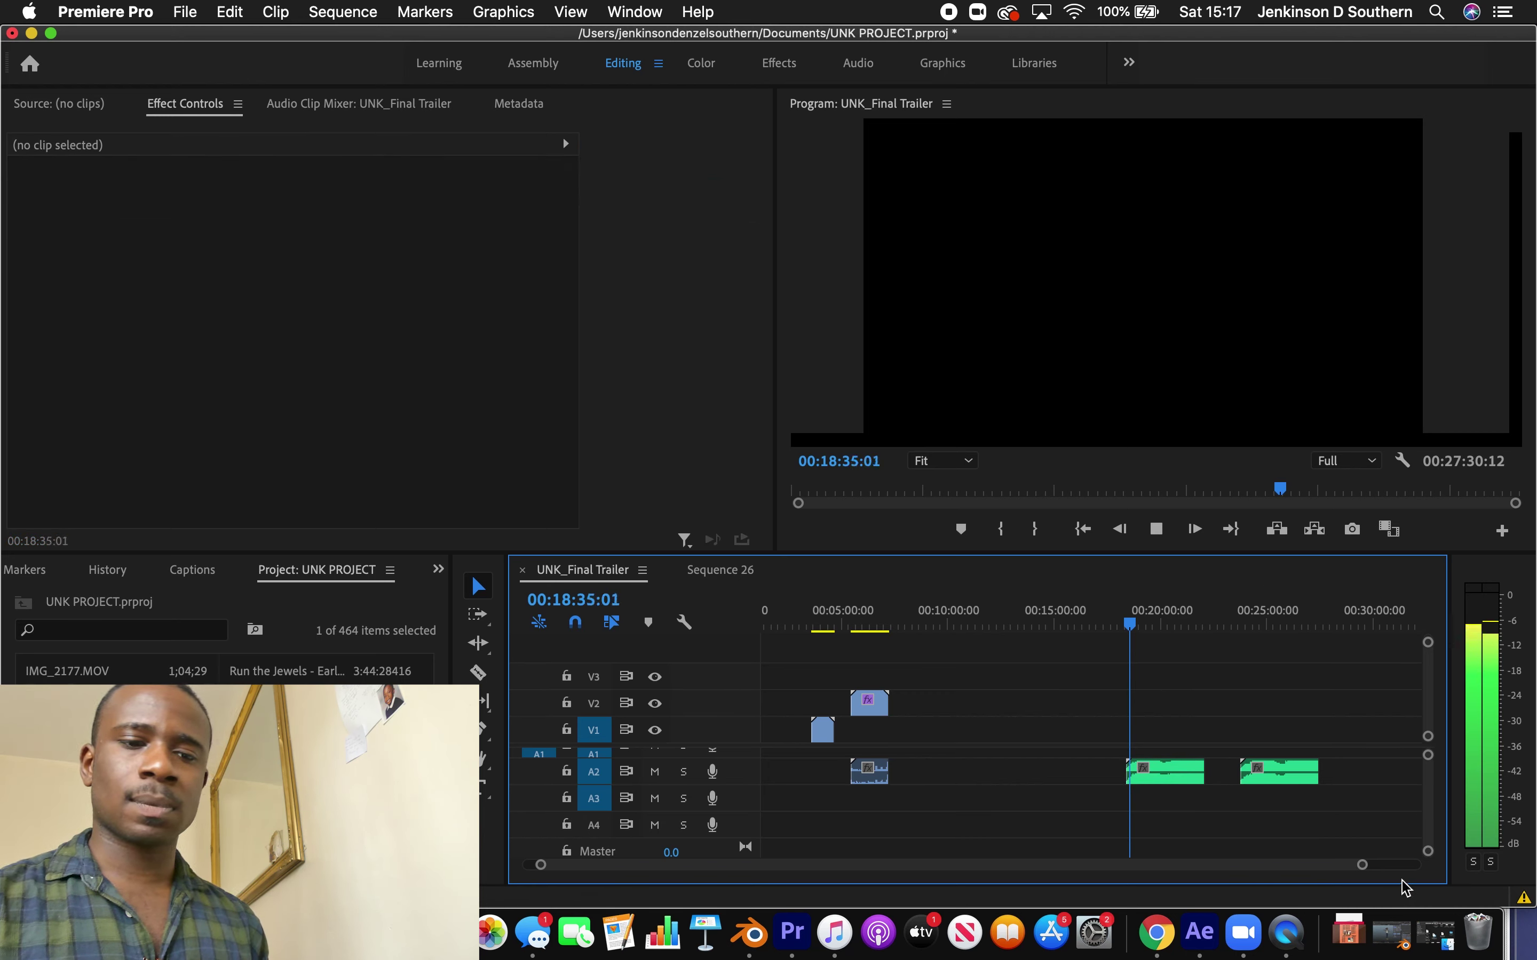
pyautogui.moveTo(1366, 864); pyautogui.dragTo(1259, 851)
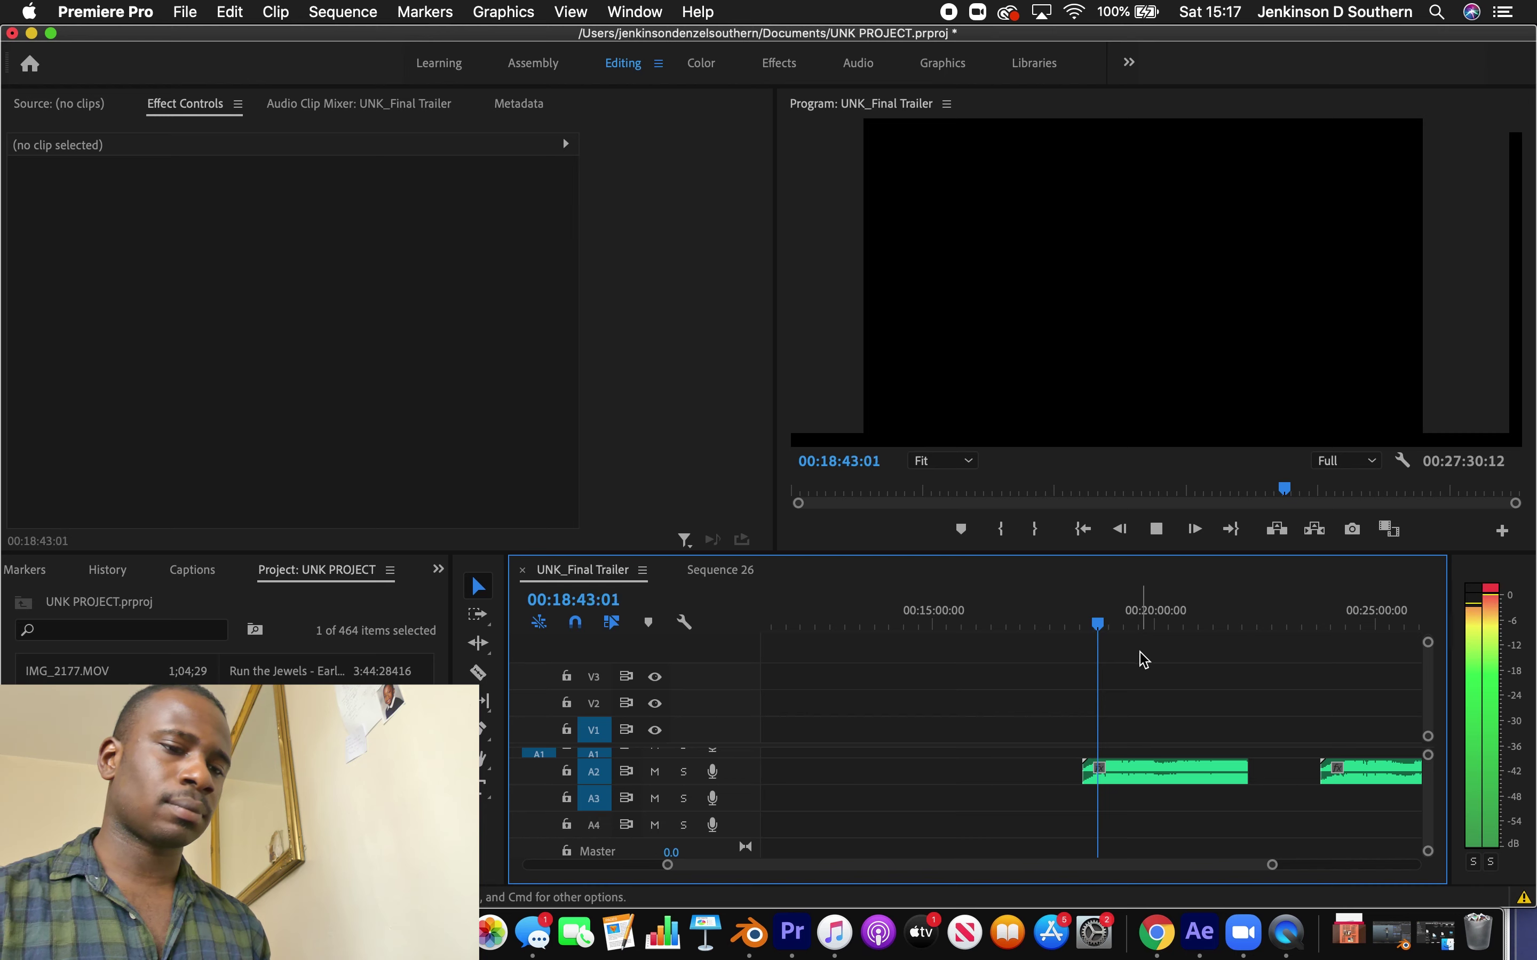
pyautogui.press('space')
pyautogui.press('d')
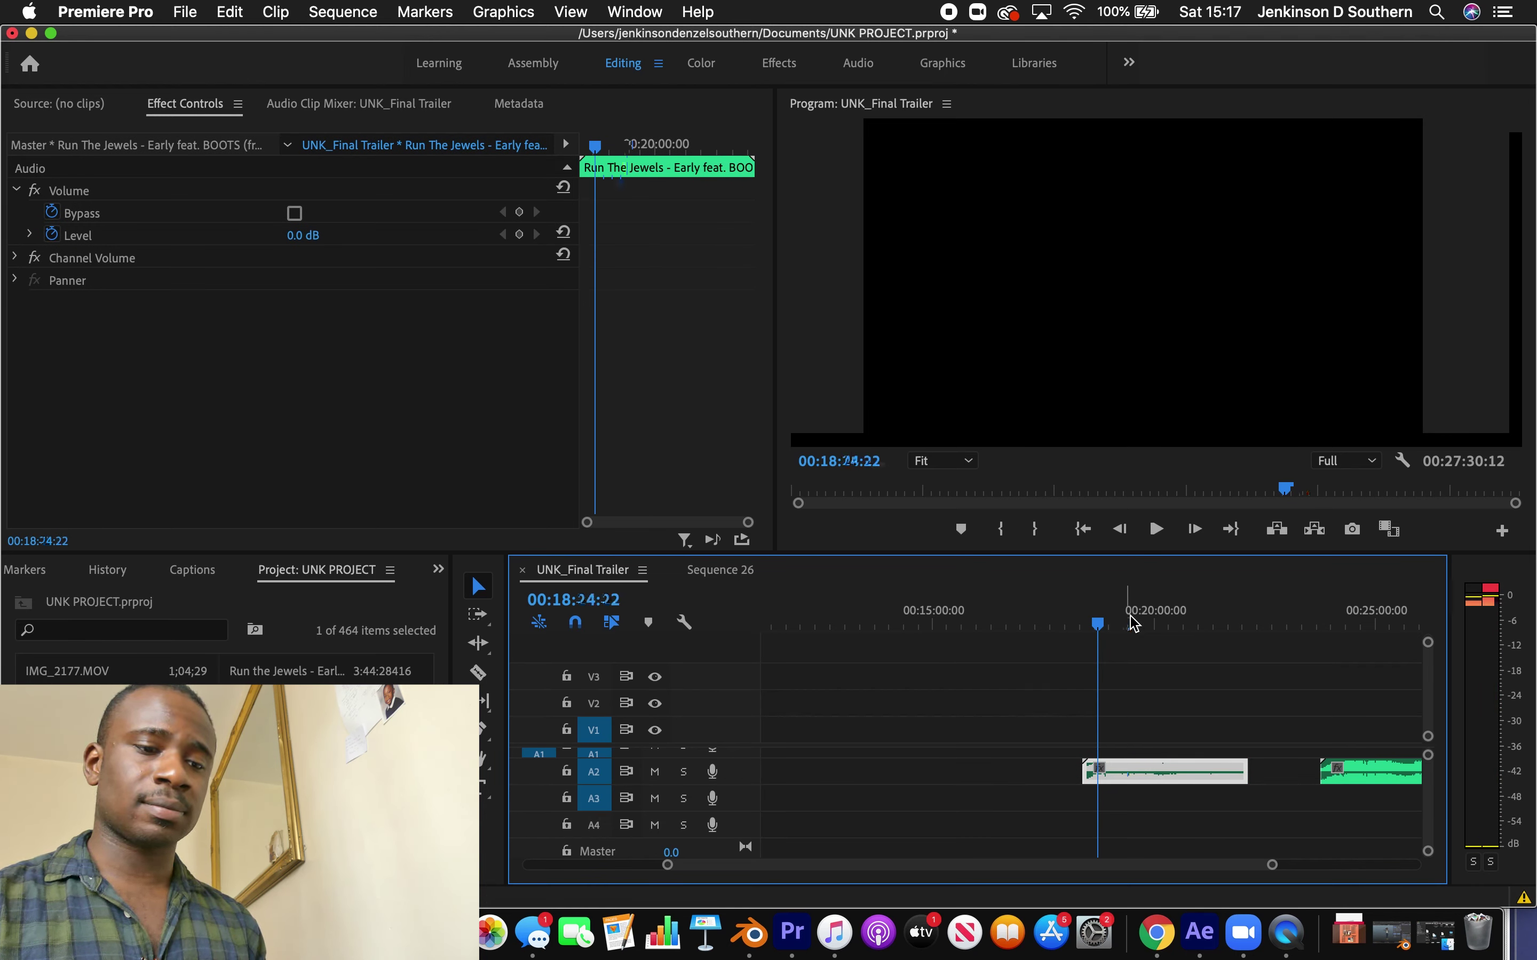
# Listen to the BOOTS song from 00:19:29 and briefly replay its opening
pyautogui.click(1134, 622)
pyautogui.press('space')
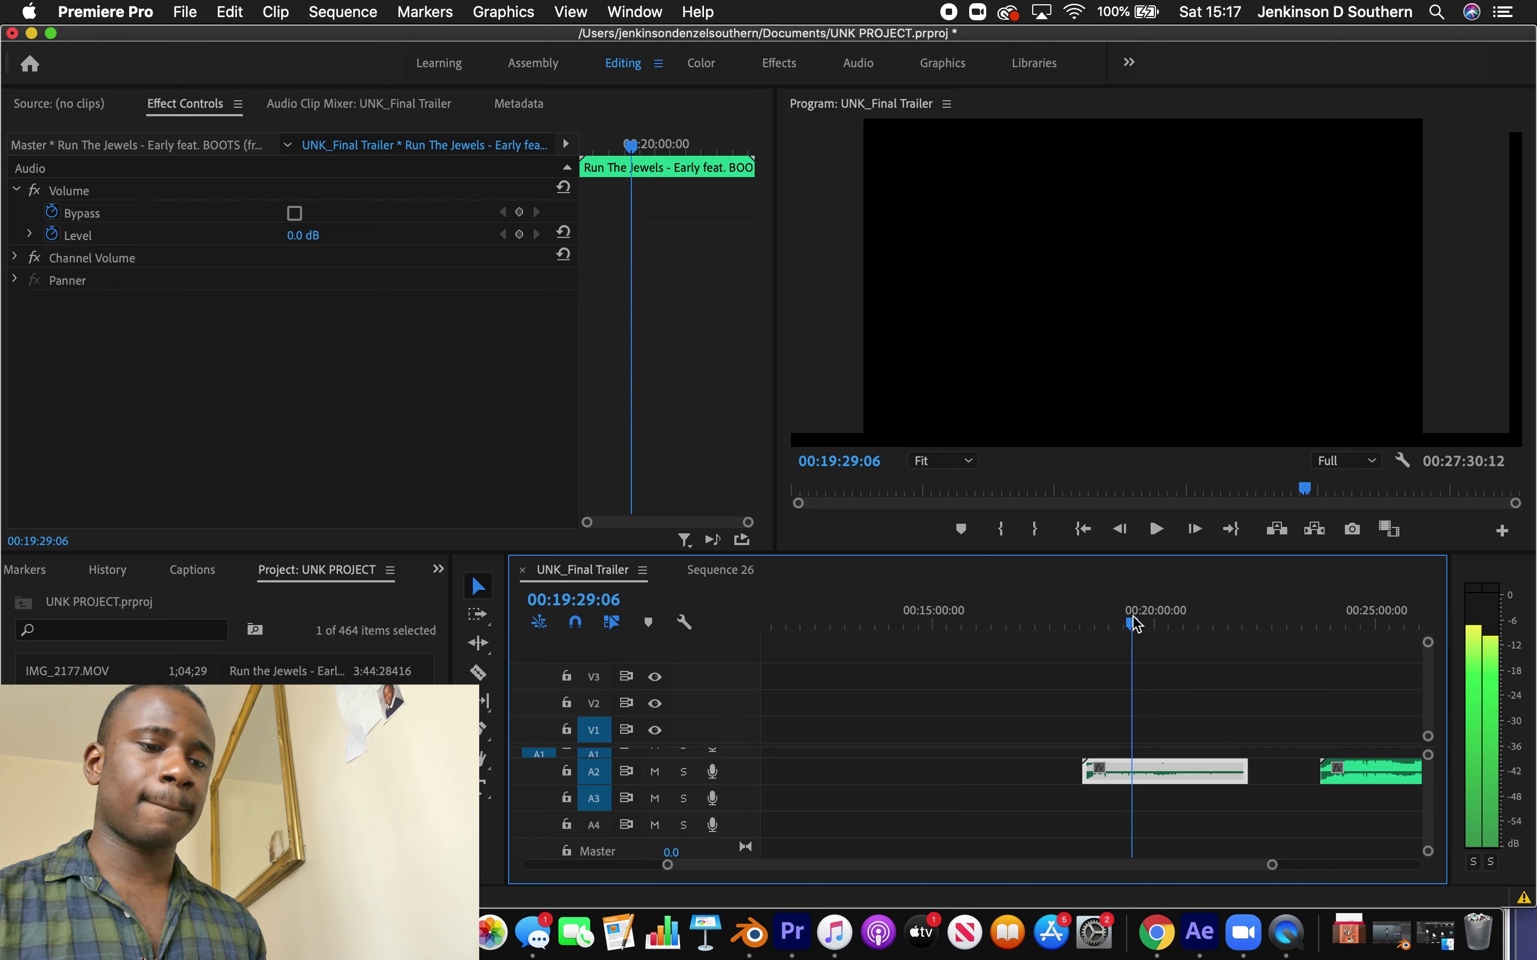
pyautogui.click(1244, 728)
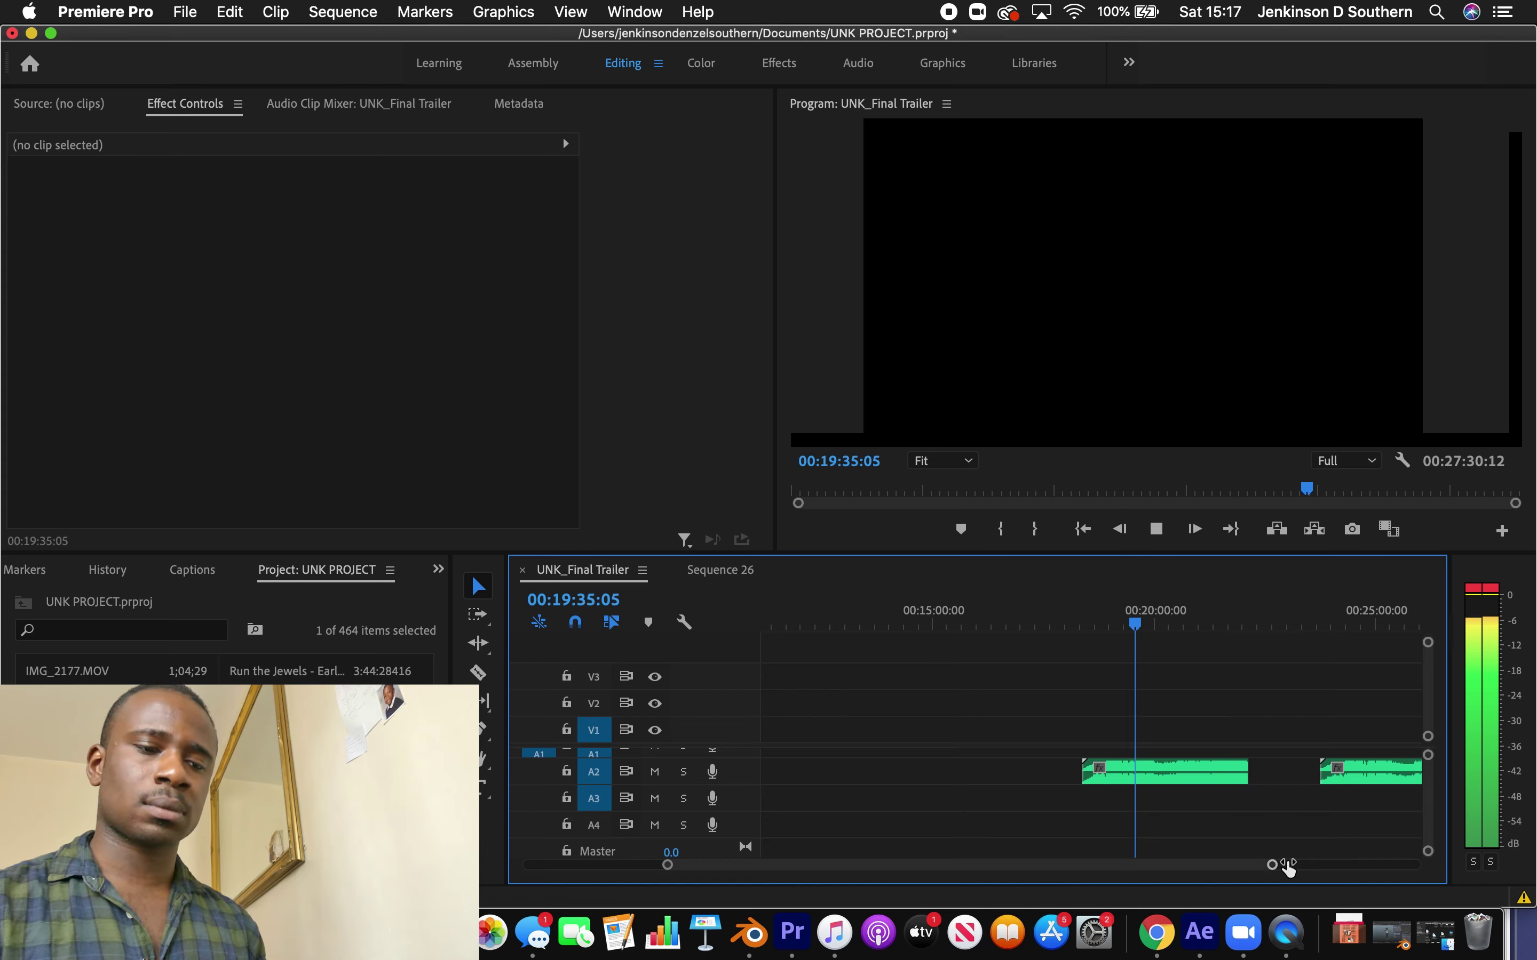
pyautogui.moveTo(1273, 864); pyautogui.dragTo(1339, 867)
pyautogui.press('space')
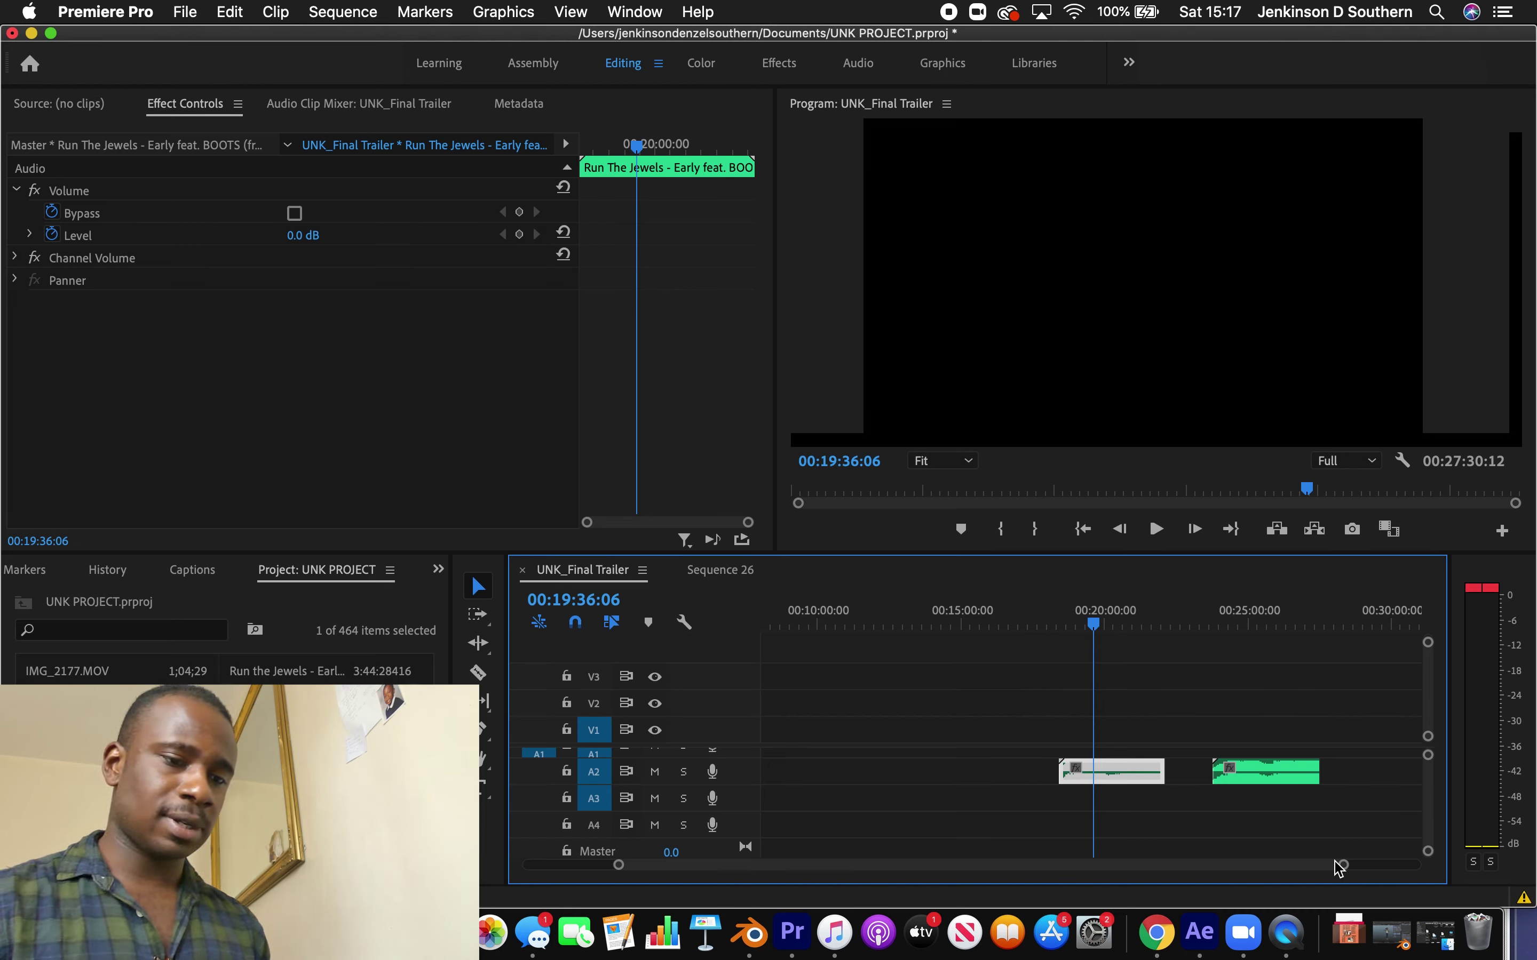
pyautogui.click(1184, 732)
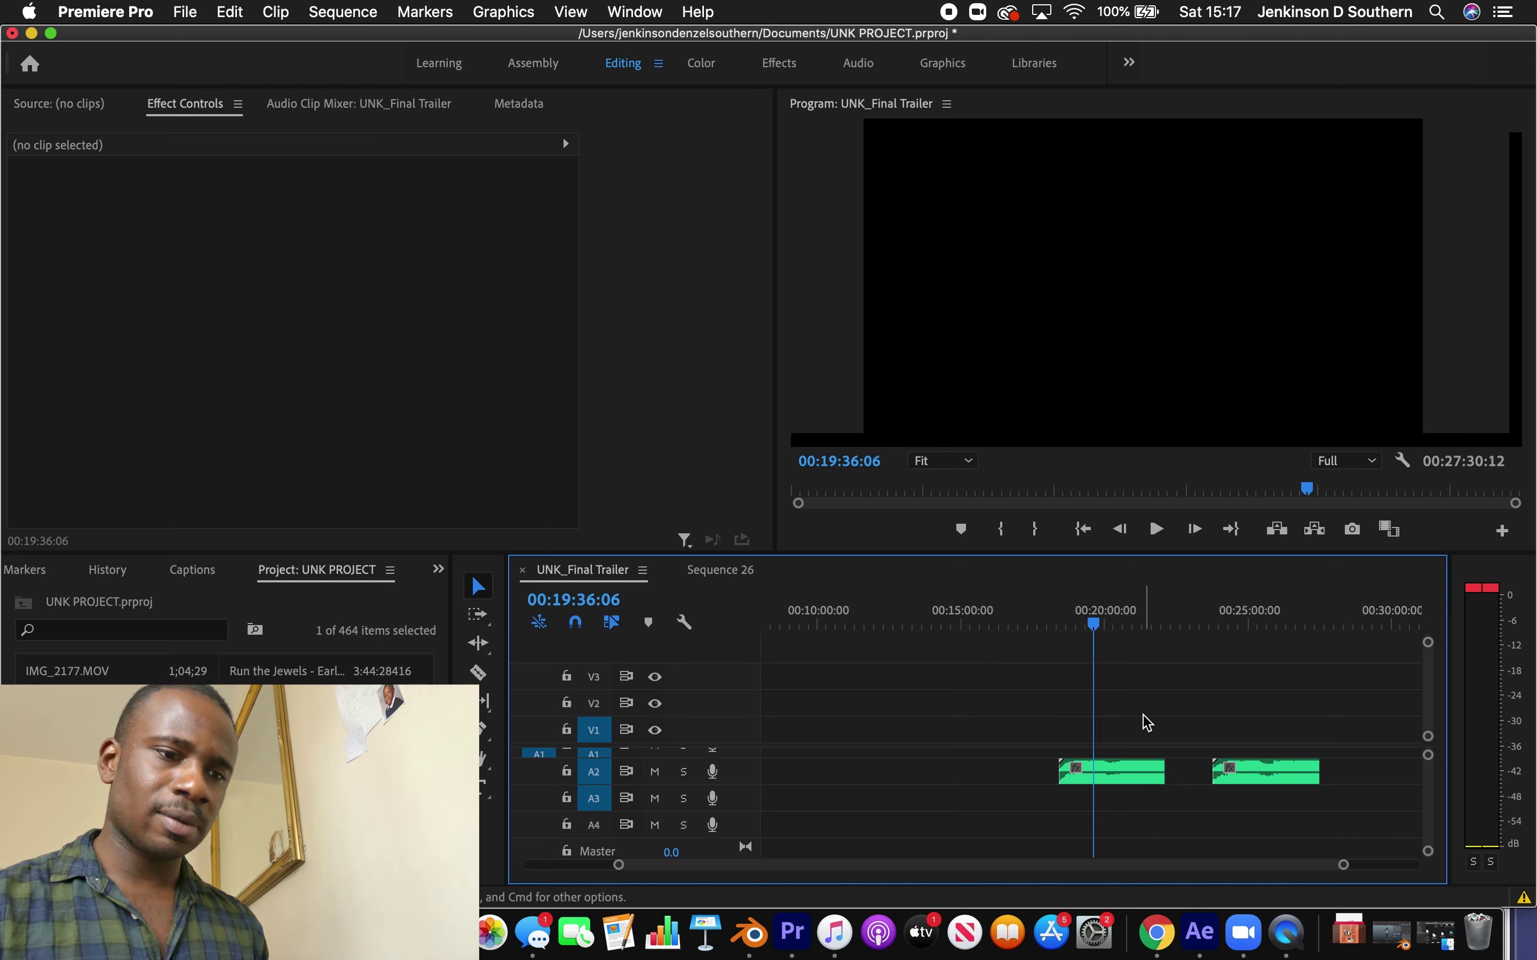
pyautogui.moveTo(1078, 620); pyautogui.dragTo(1068, 619)
pyautogui.press('space')
pyautogui.press('space')
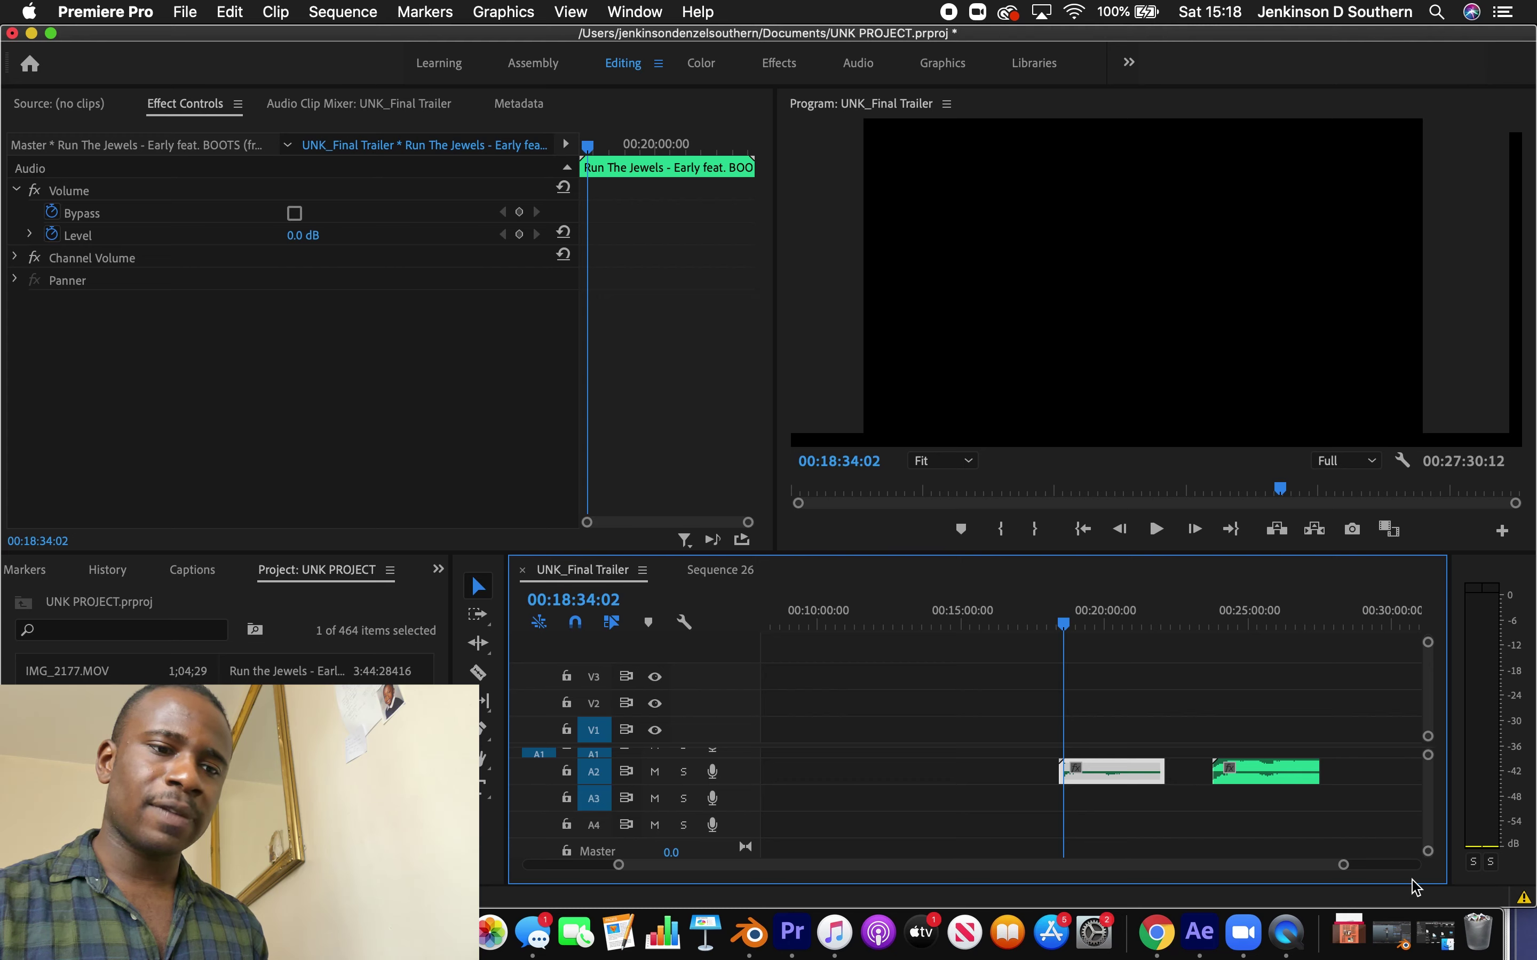
# Listen to the Early instrumental on track A2 near its start and around 00:24:20
pyautogui.click(1219, 626)
pyautogui.moveTo(1224, 630); pyautogui.dragTo(1224, 631)
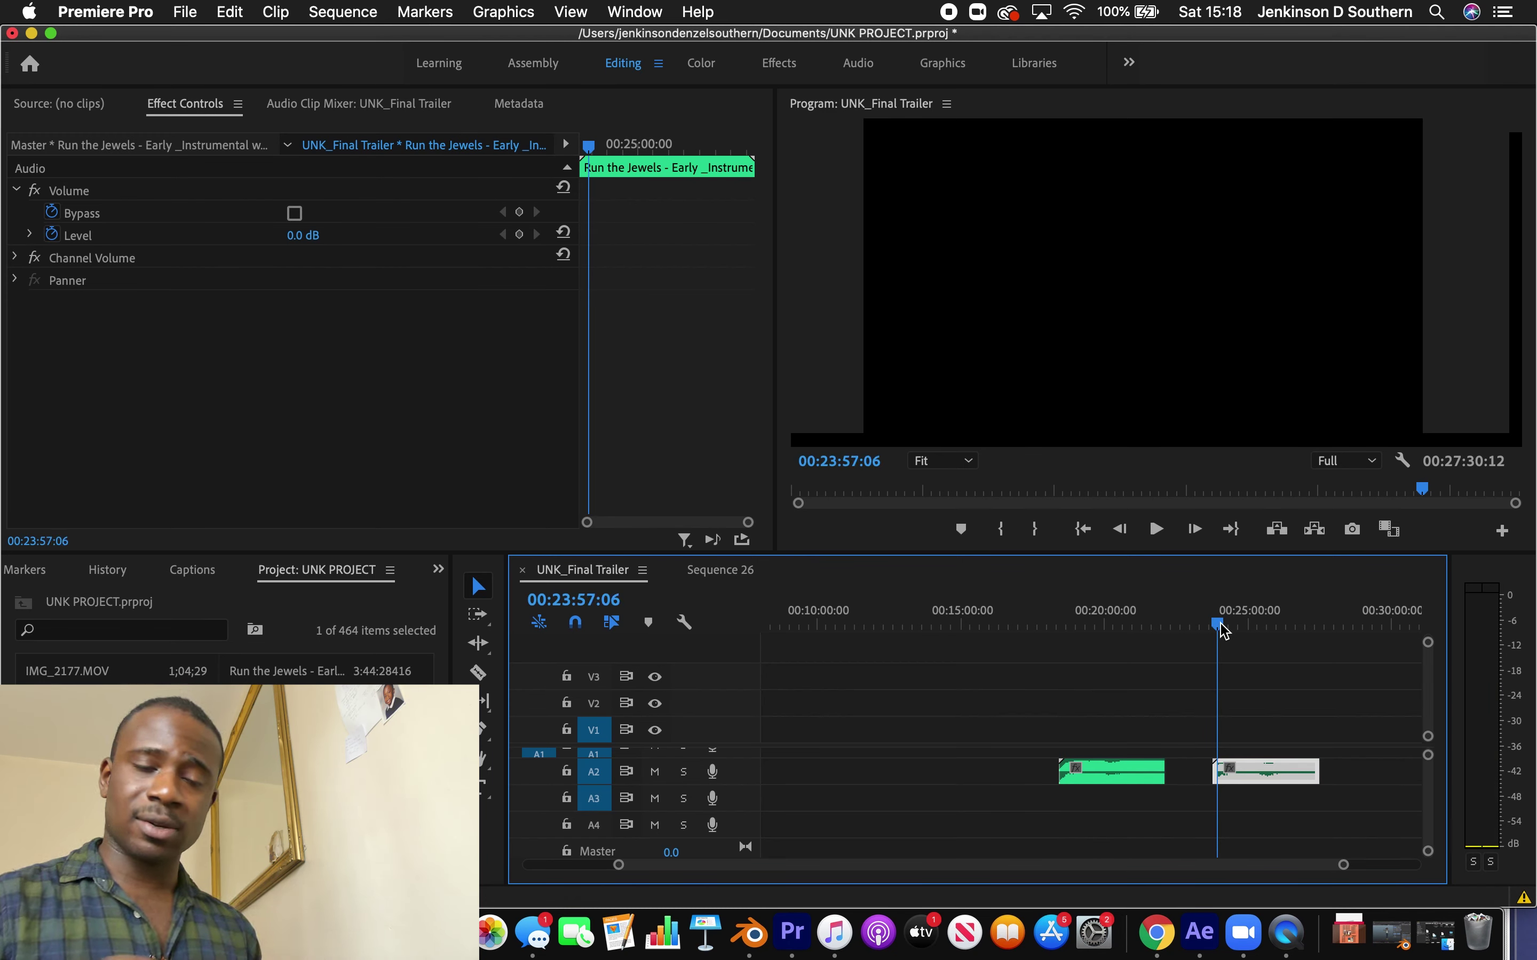
pyautogui.press('space')
pyautogui.click(1230, 624)
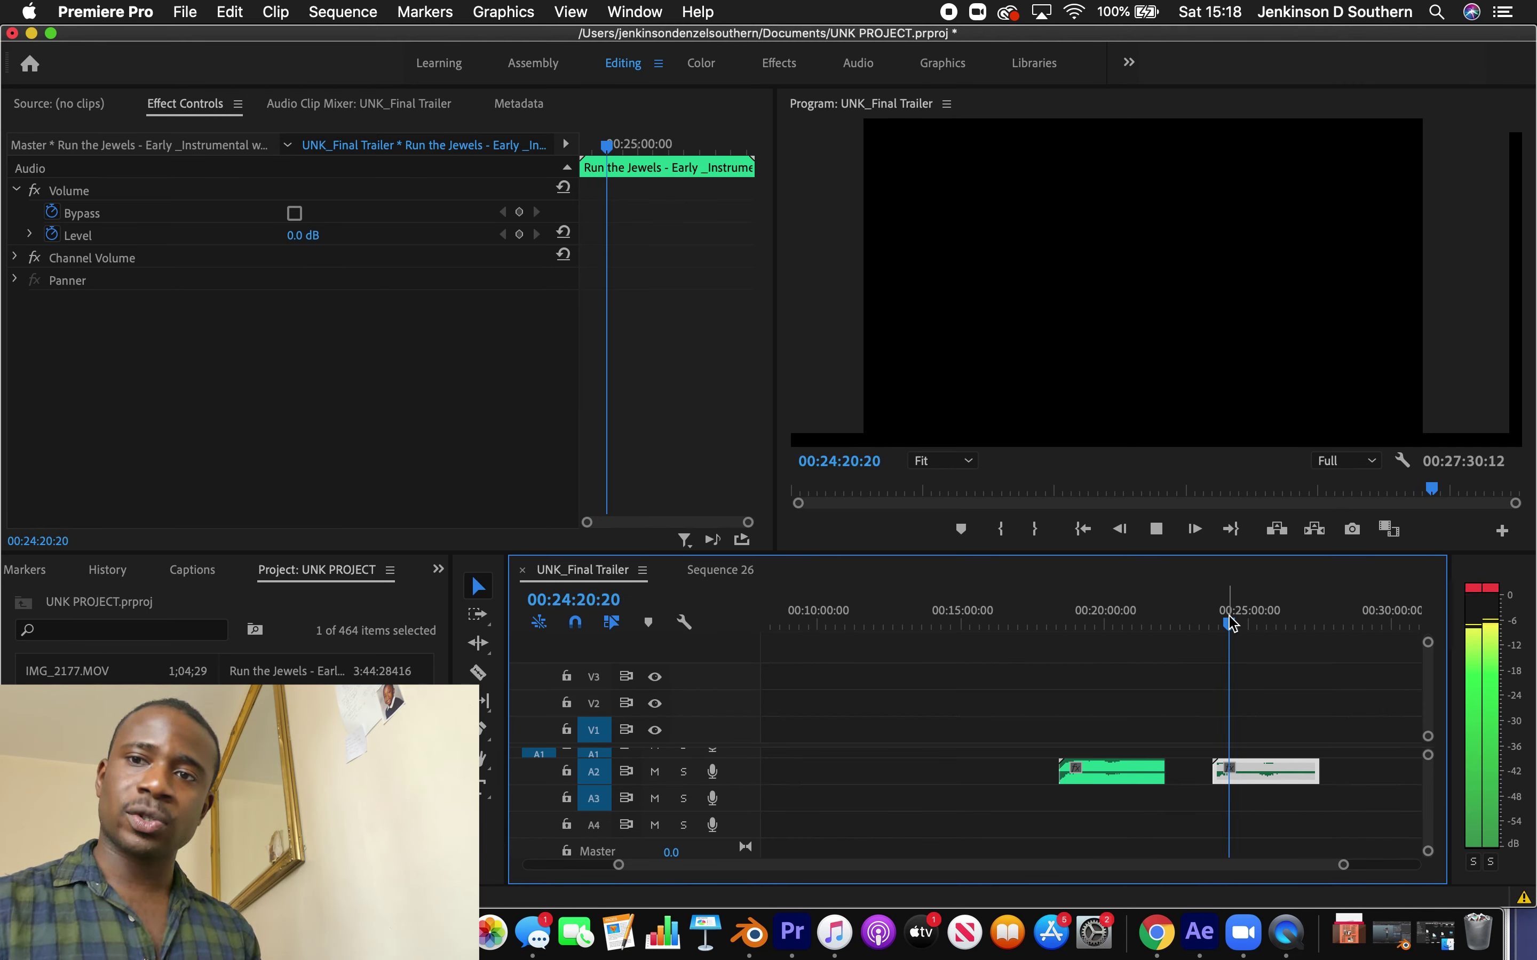
pyautogui.press('space')
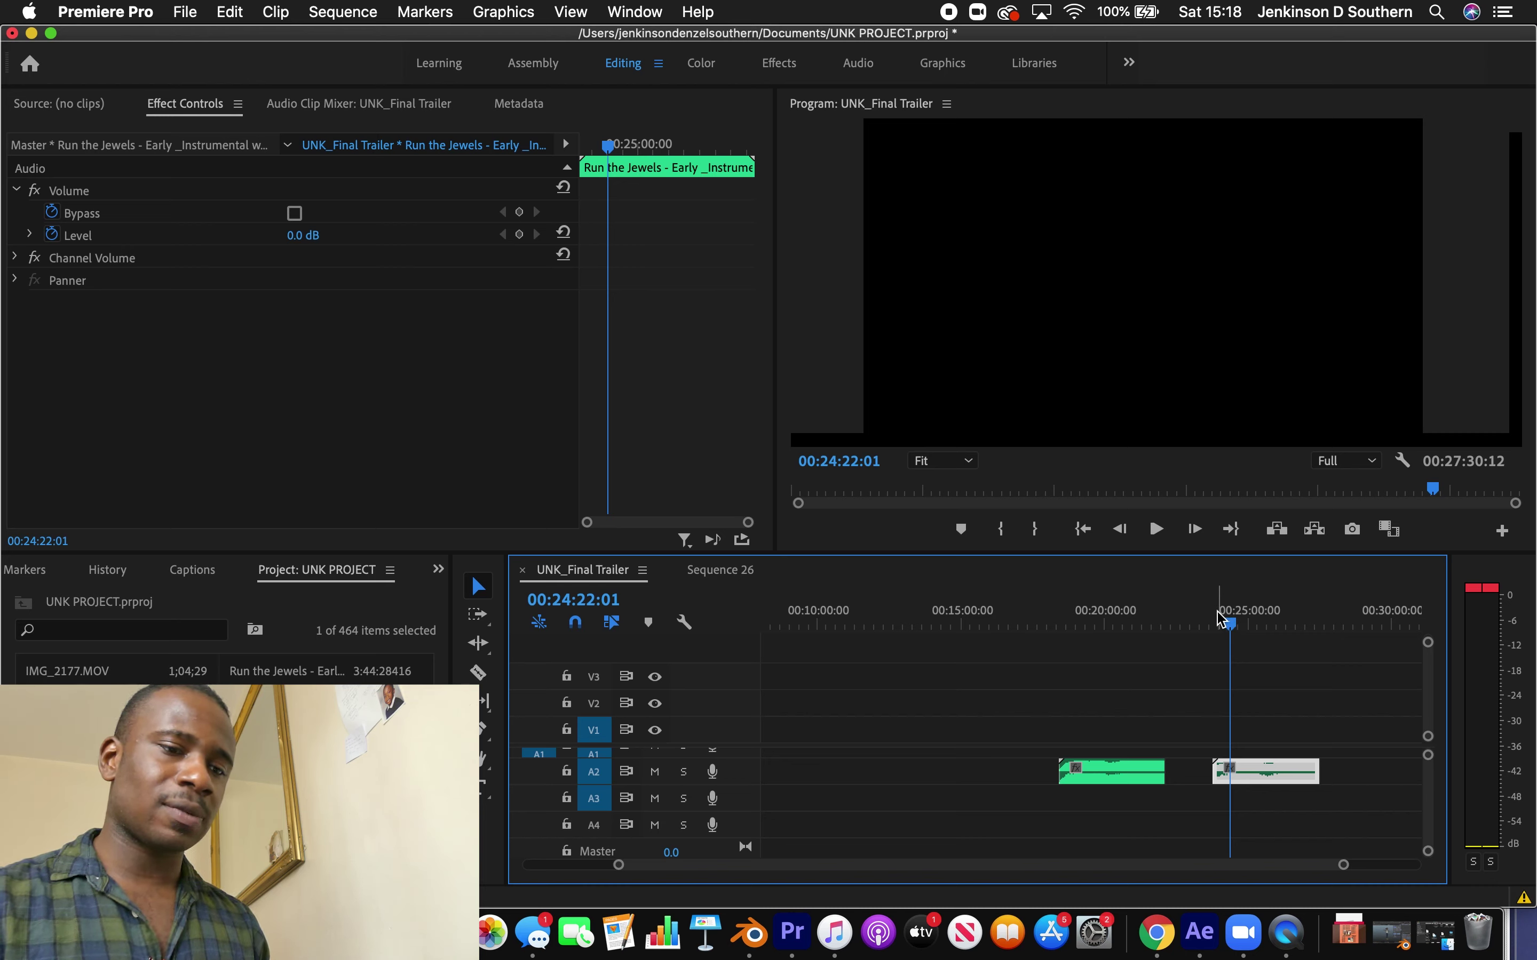
pyautogui.click(1216, 621)
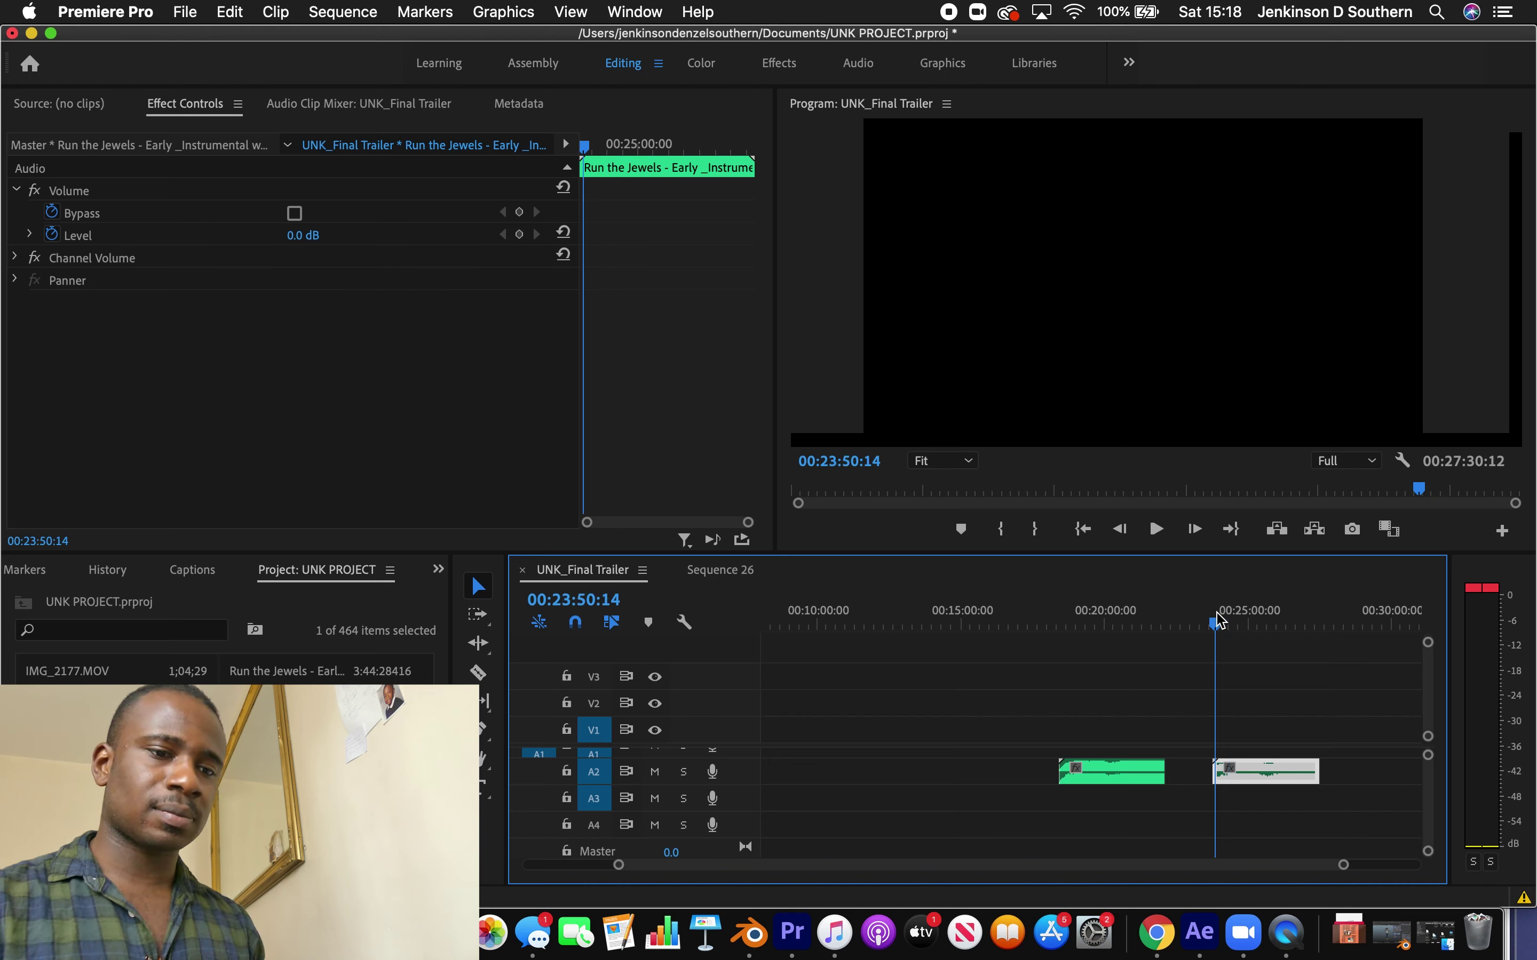
pyautogui.press('space')
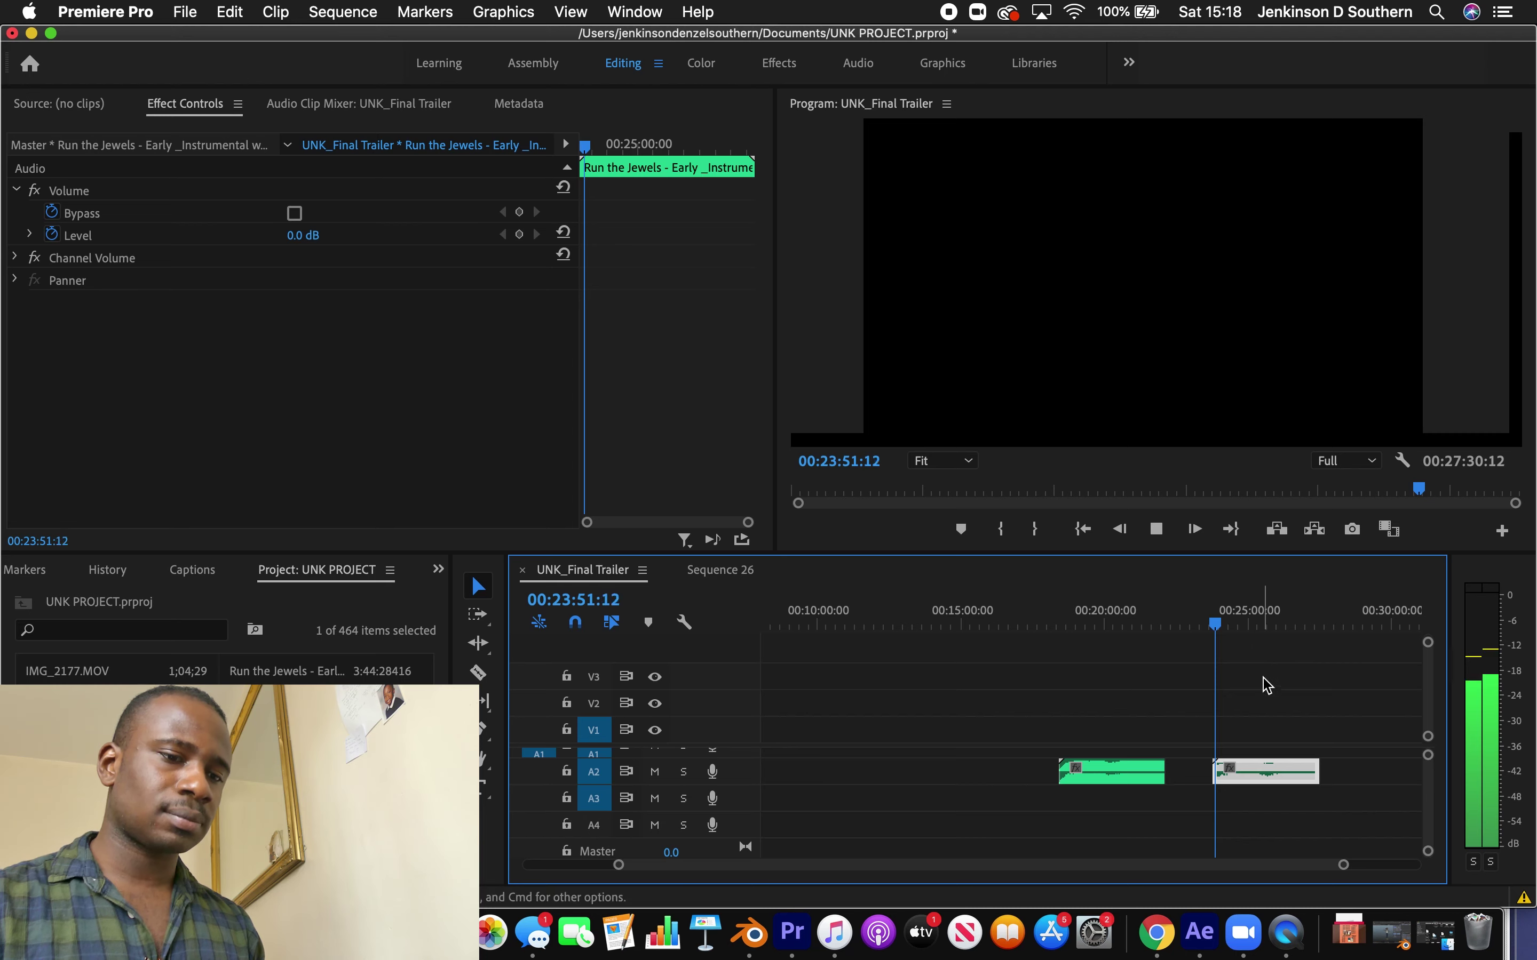
# Play the BOOTS song from its beginning with the Razor tool ready and stop playback at about 00:18:39
pyautogui.click(1080, 621)
pyautogui.moveTo(1083, 621); pyautogui.dragTo(1060, 621)
pyautogui.press('space')
pyautogui.click(1297, 794)
pyautogui.moveTo(1343, 864); pyautogui.dragTo(1198, 863)
pyautogui.click(478, 672)
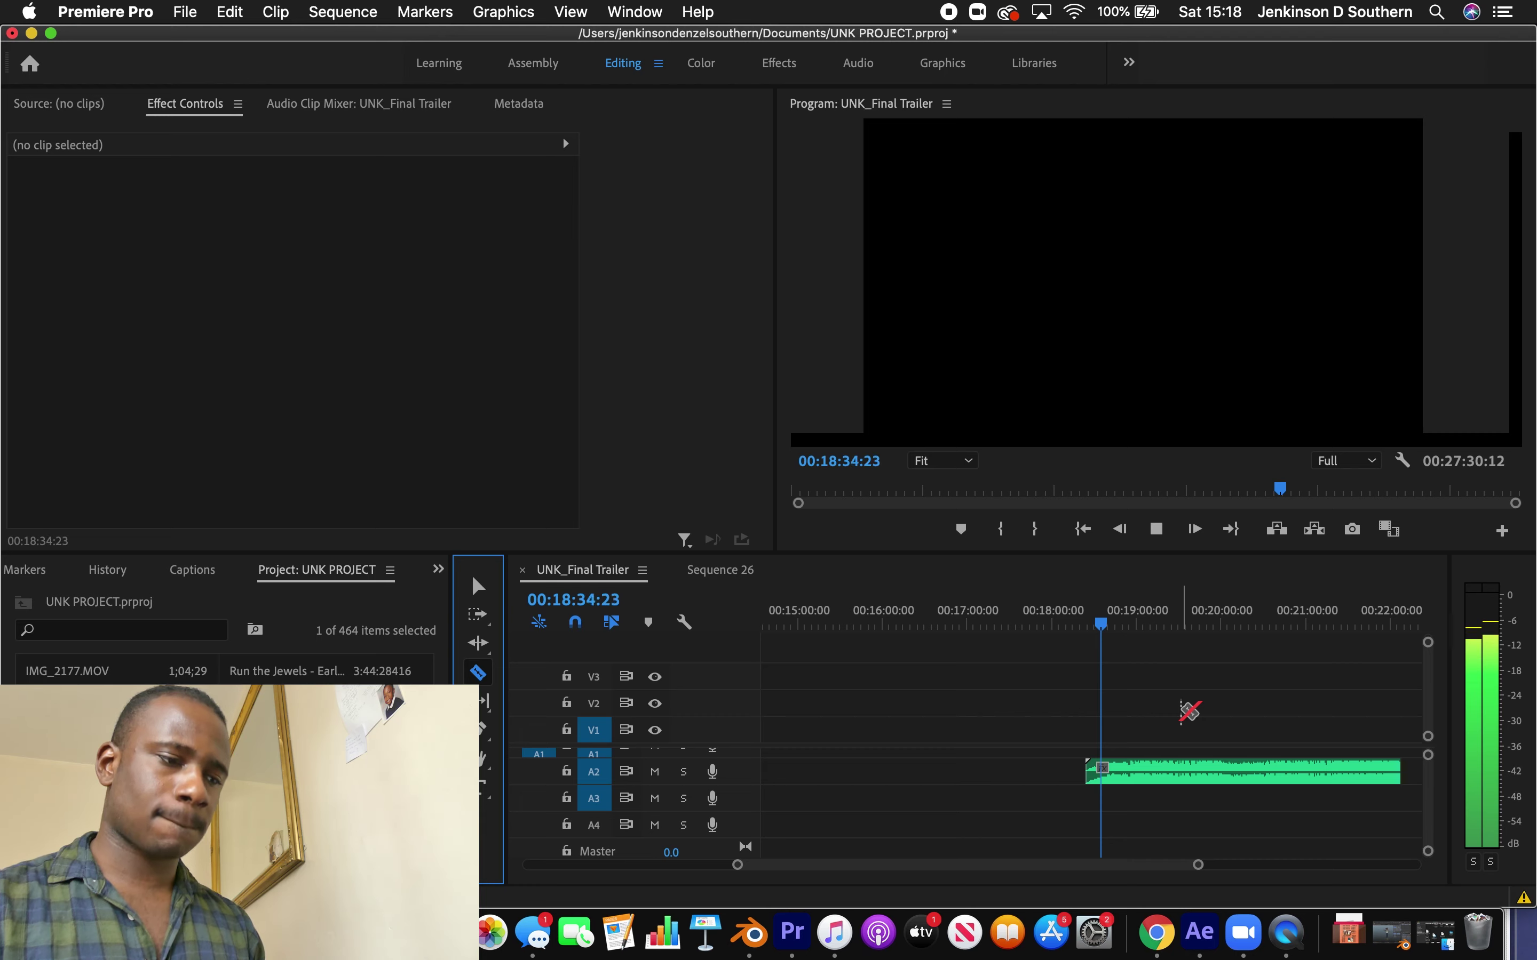
pyautogui.press('space')
pyautogui.click(1129, 726)
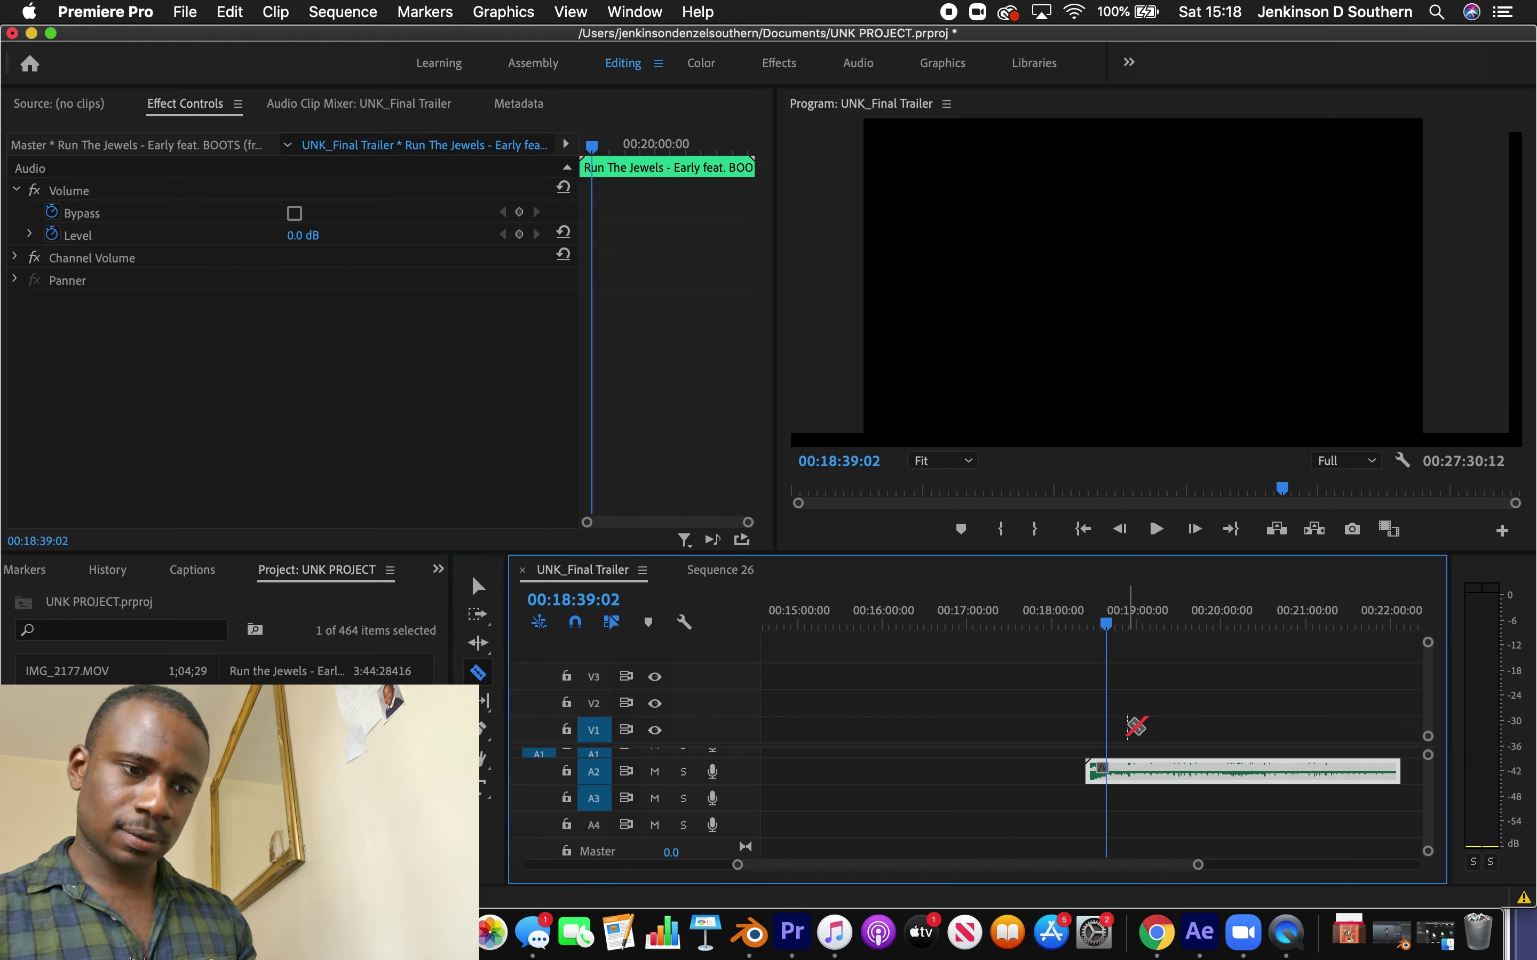
# Step the playhead back to 00:18:38:21 and cut the BOOTS song there
pyautogui.press('Left')
pyautogui.press('Left')
pyautogui.press('Left')
pyautogui.press('Left')
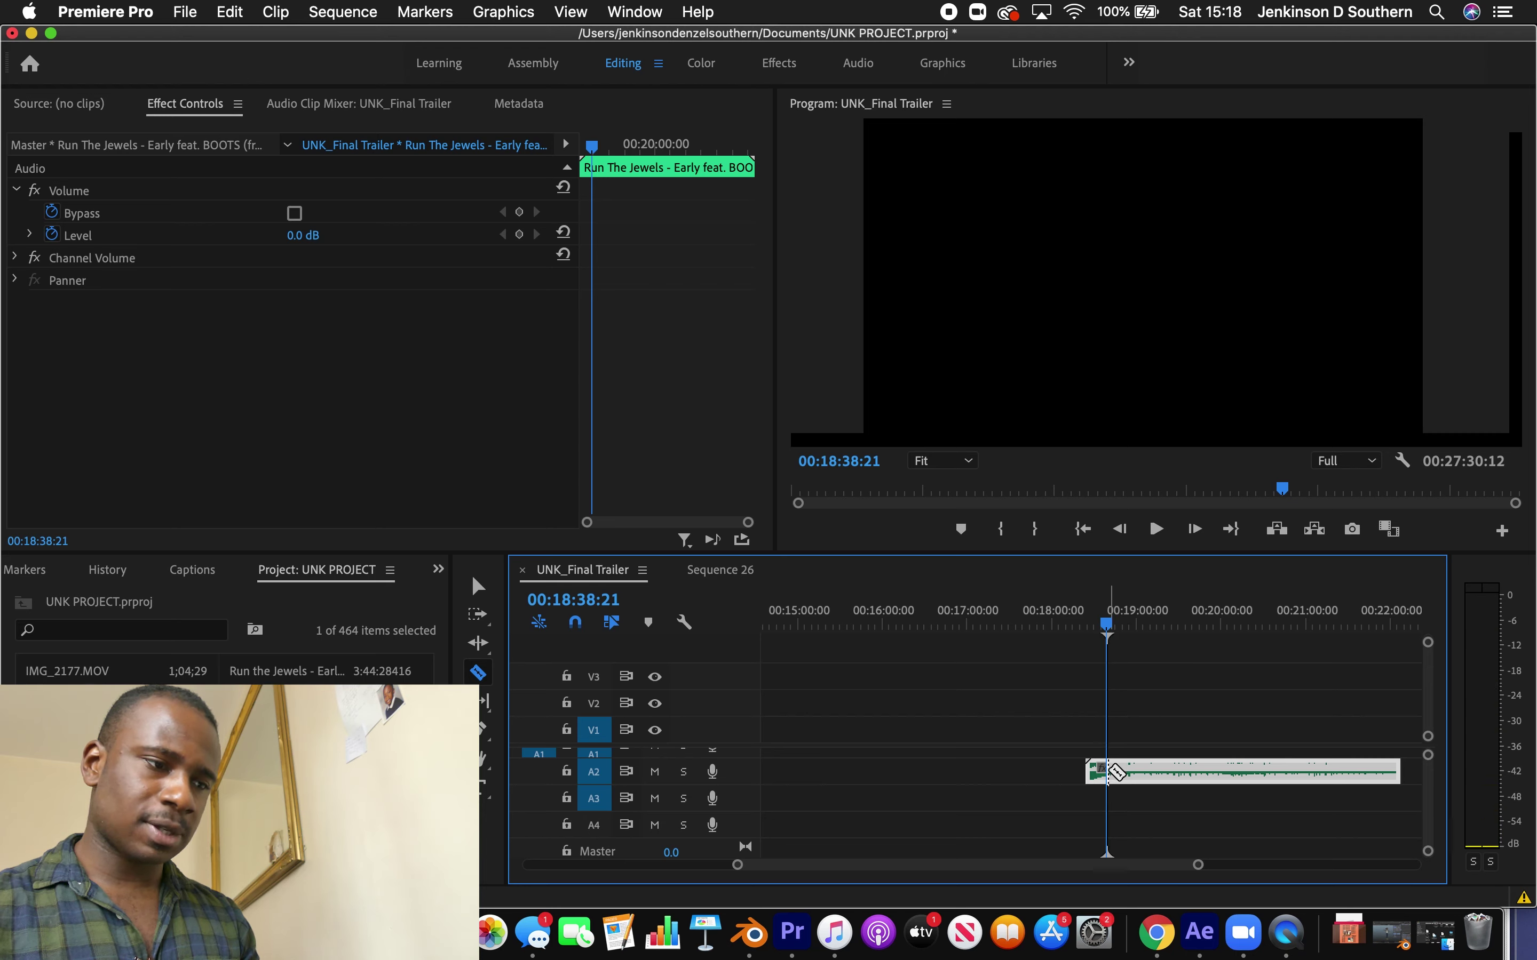
pyautogui.click(1107, 770)
# Move the cut intro segment of the BOOTS song earlier on track A2 to about 00:17:18 and play it to its end
pyautogui.click(478, 586)
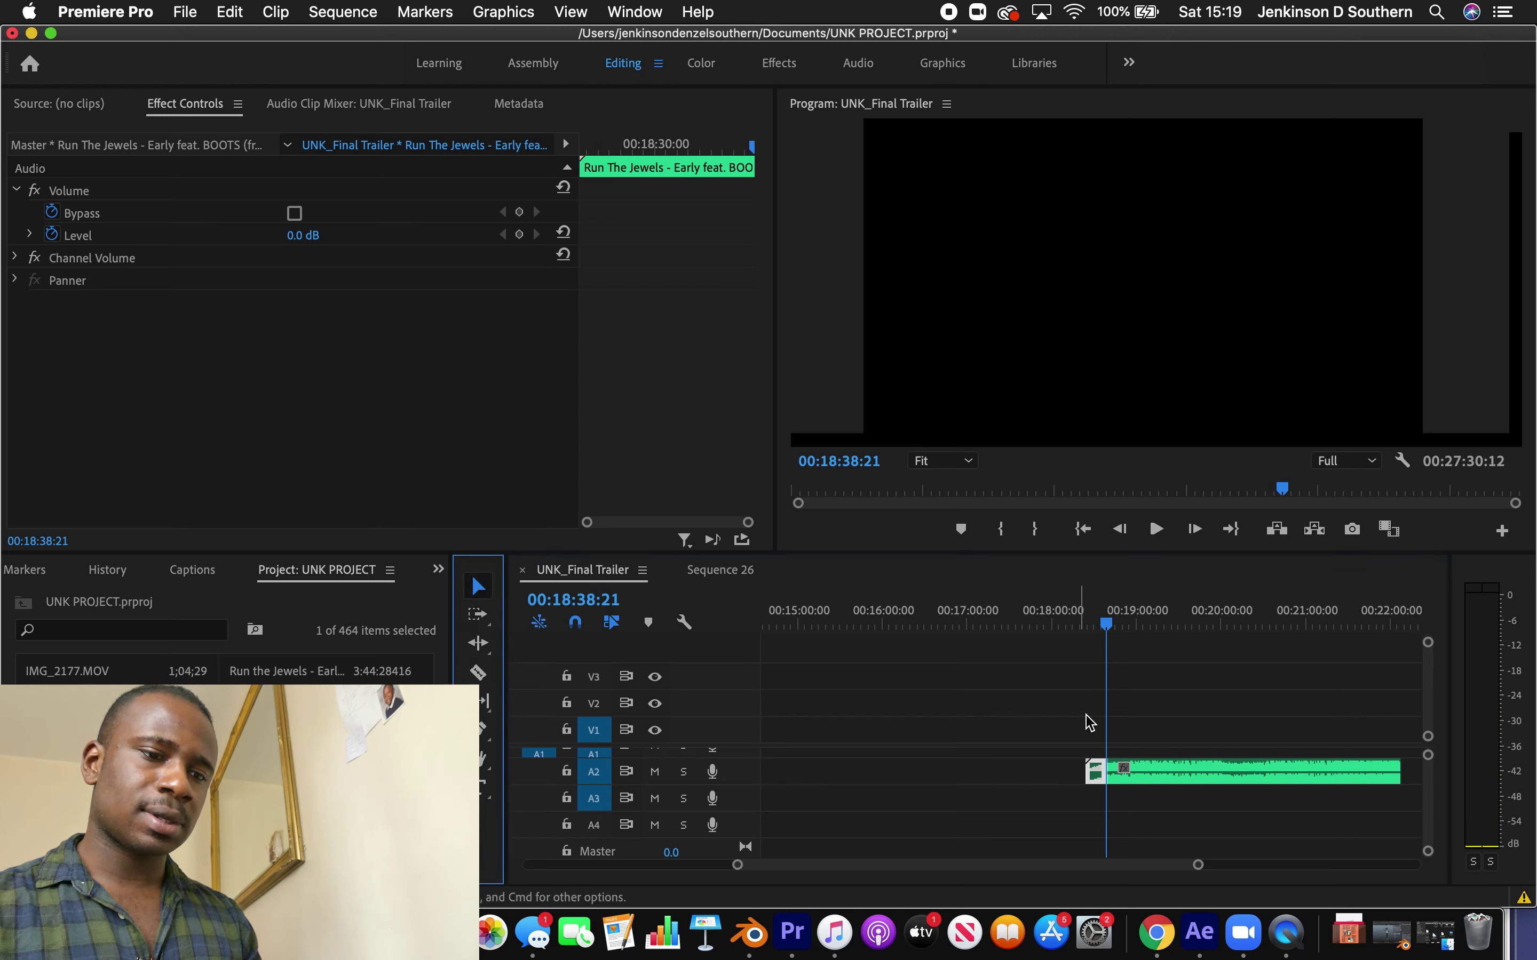
pyautogui.moveTo(1097, 770); pyautogui.dragTo(1004, 772)
pyautogui.click(1007, 620)
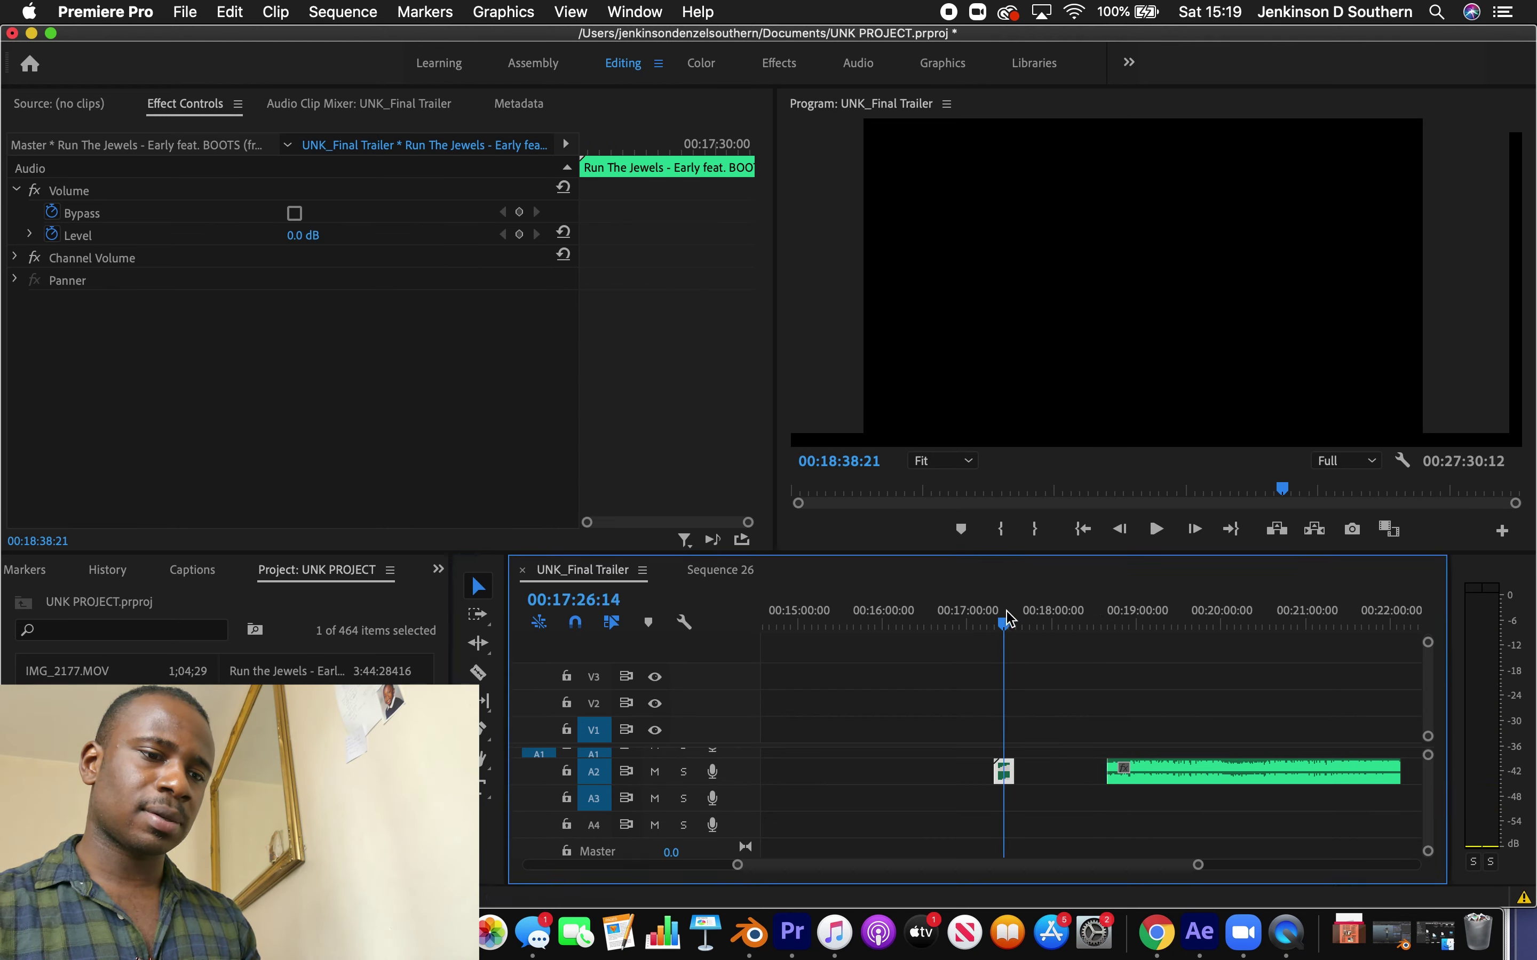
pyautogui.press('space')
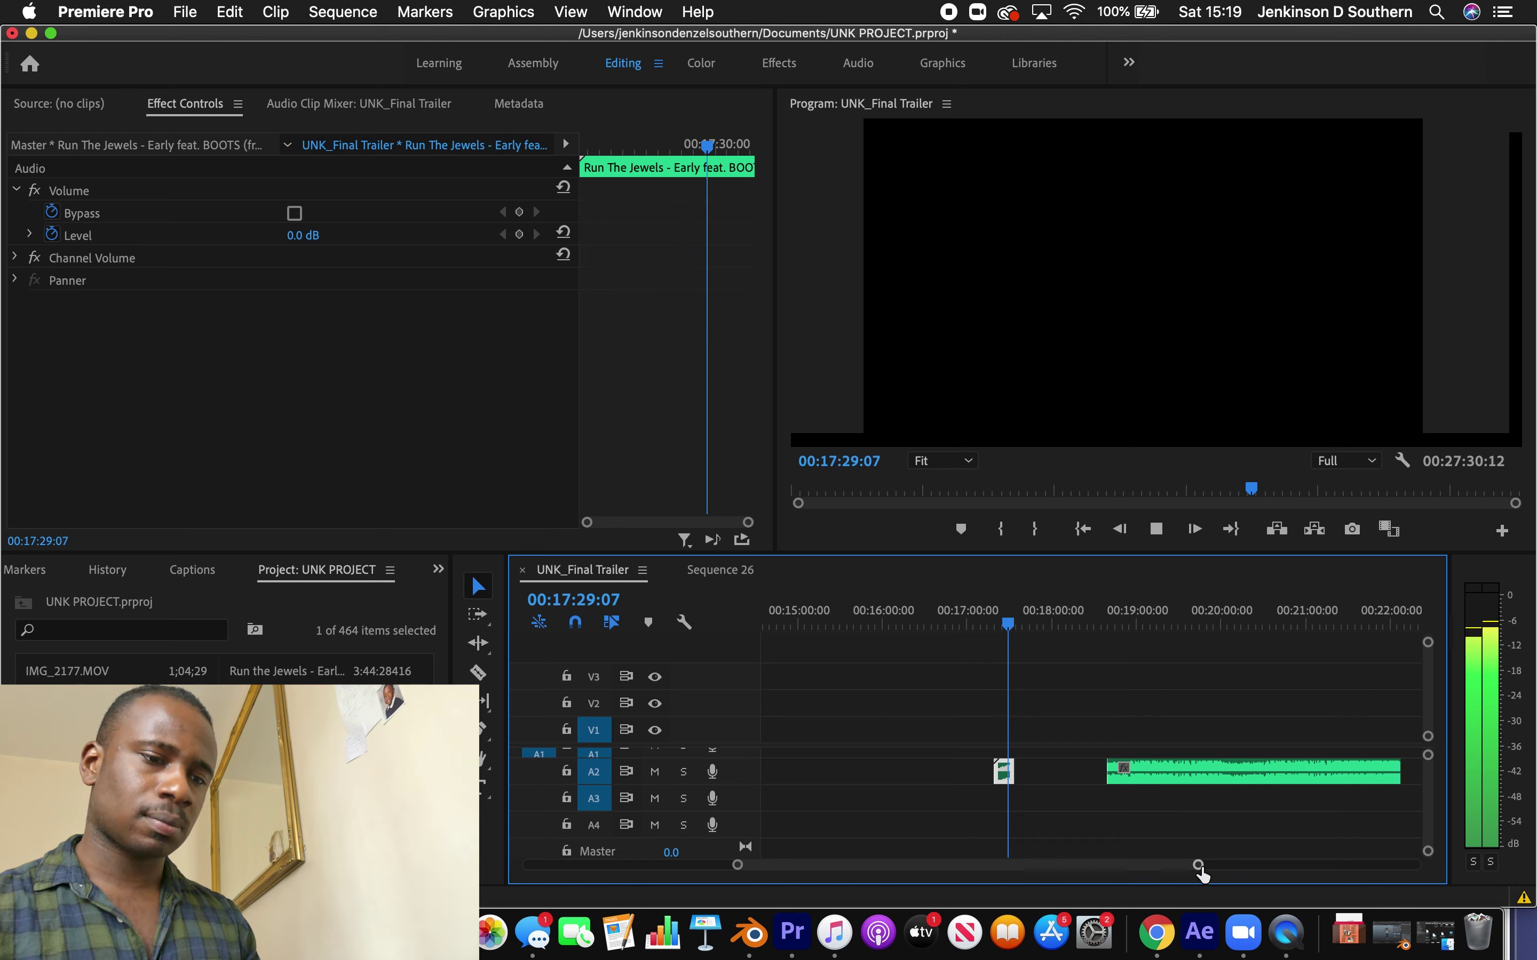
pyautogui.moveTo(1199, 865); pyautogui.dragTo(1050, 847)
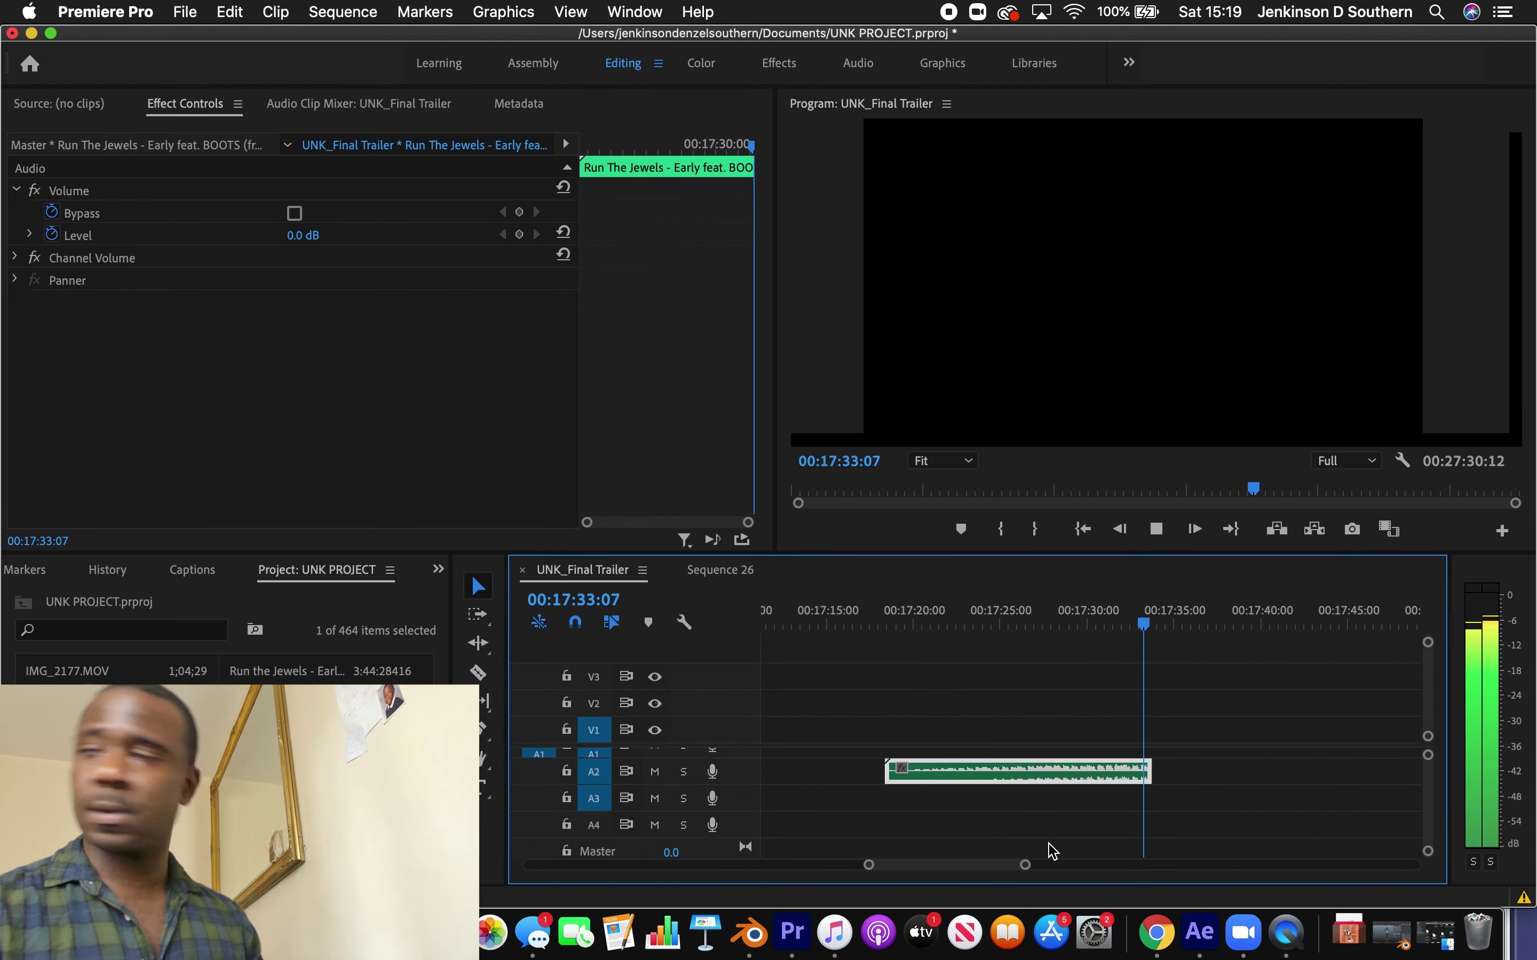
pyautogui.press('space')
pyautogui.moveTo(1018, 868); pyautogui.dragTo(1314, 857)
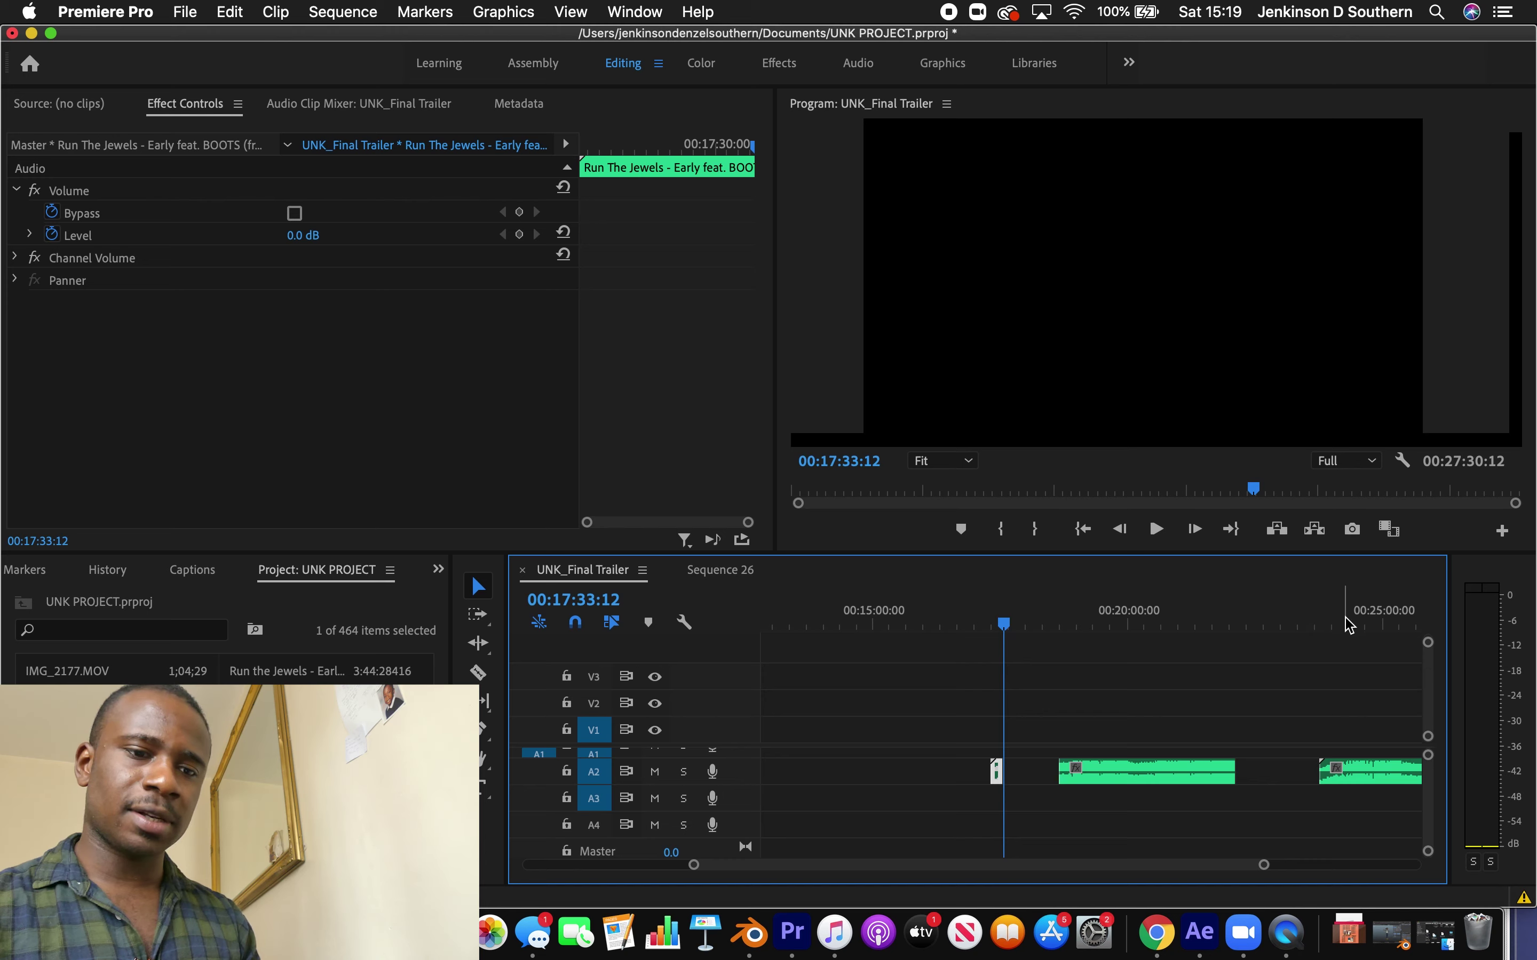
# Play the instrumental to find its new start and trim the clip's beginning to 00:24:18:04
pyautogui.moveTo(1345, 621); pyautogui.dragTo(1349, 624)
pyautogui.press('space')
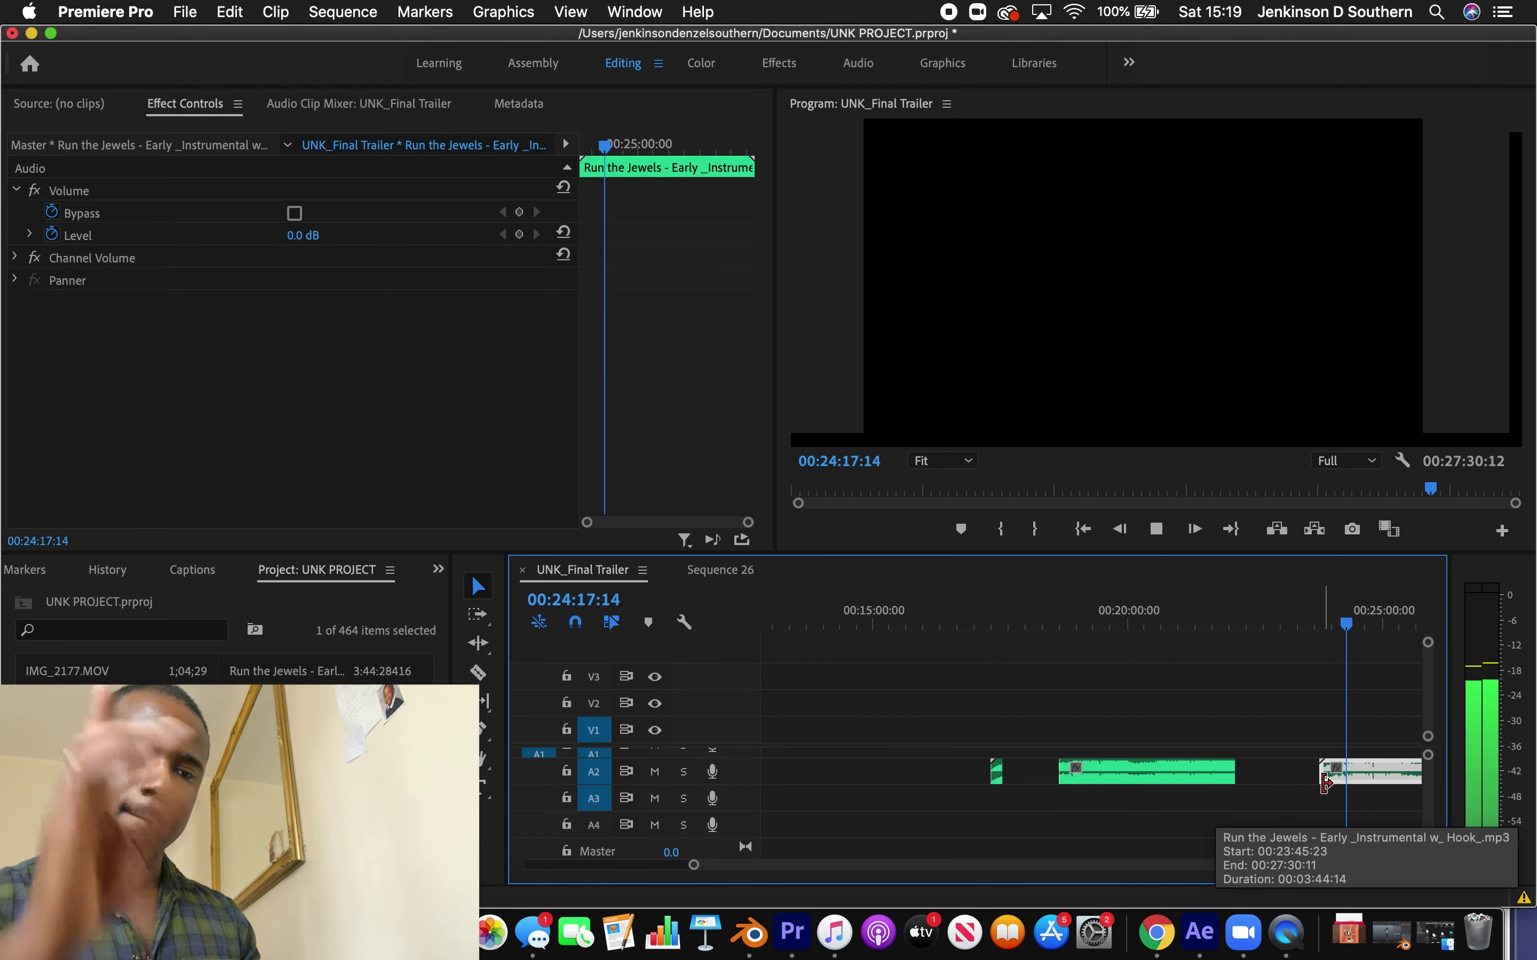
pyautogui.press('space')
pyautogui.moveTo(1325, 783); pyautogui.dragTo(1346, 783)
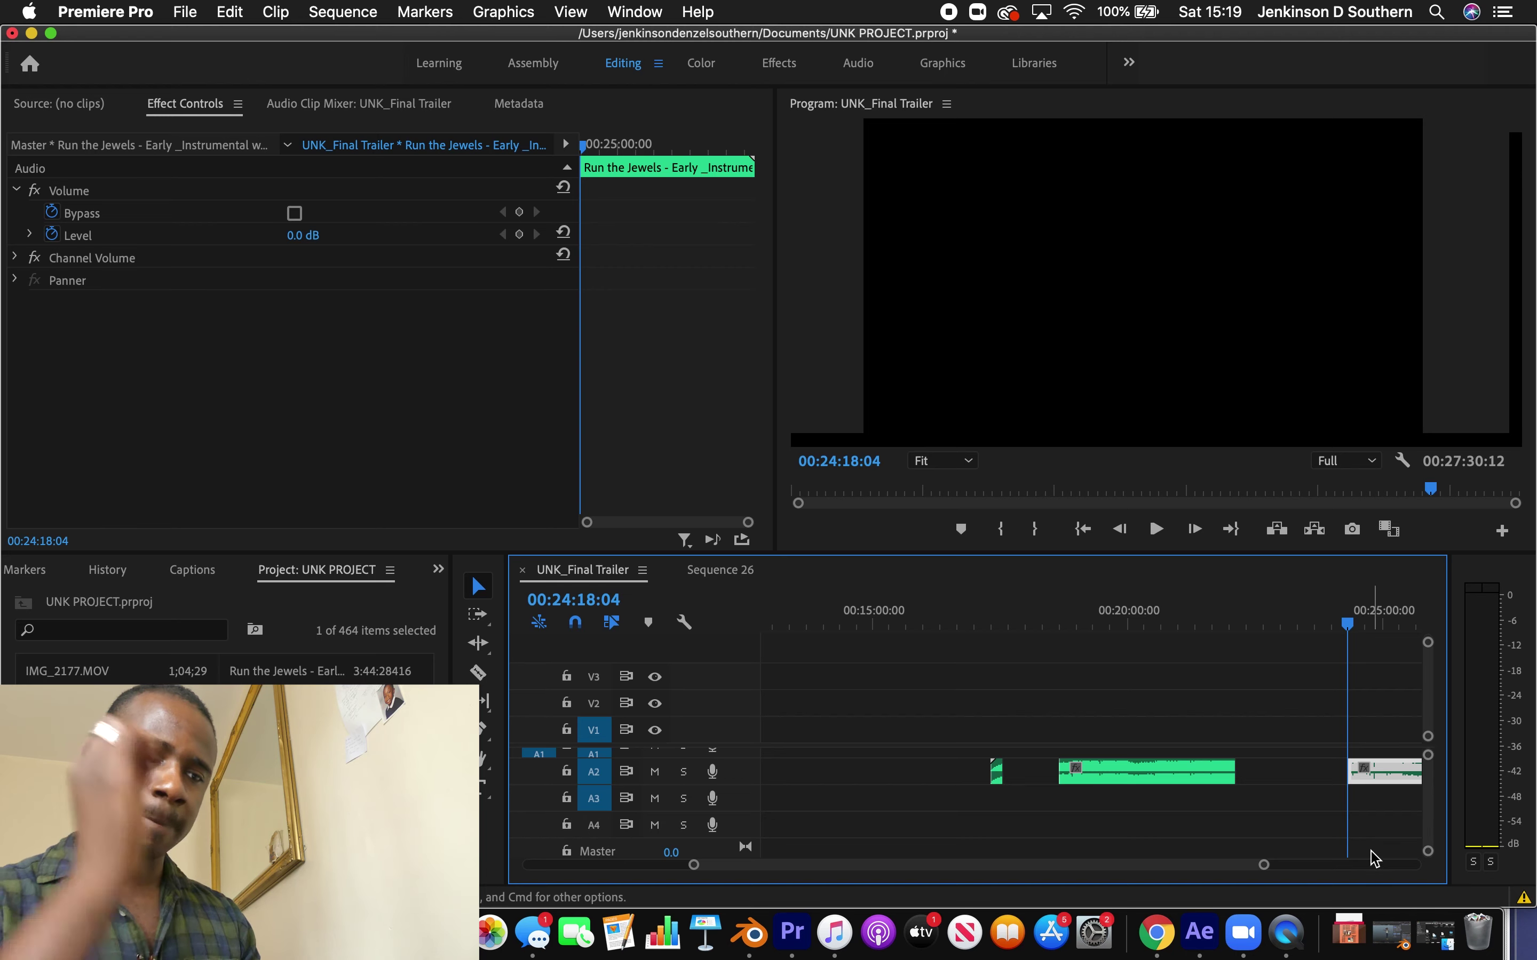
# Play the trimmed instrumental, cut it at 00:24:34:09, and listen to the part after the cut
pyautogui.press('space')
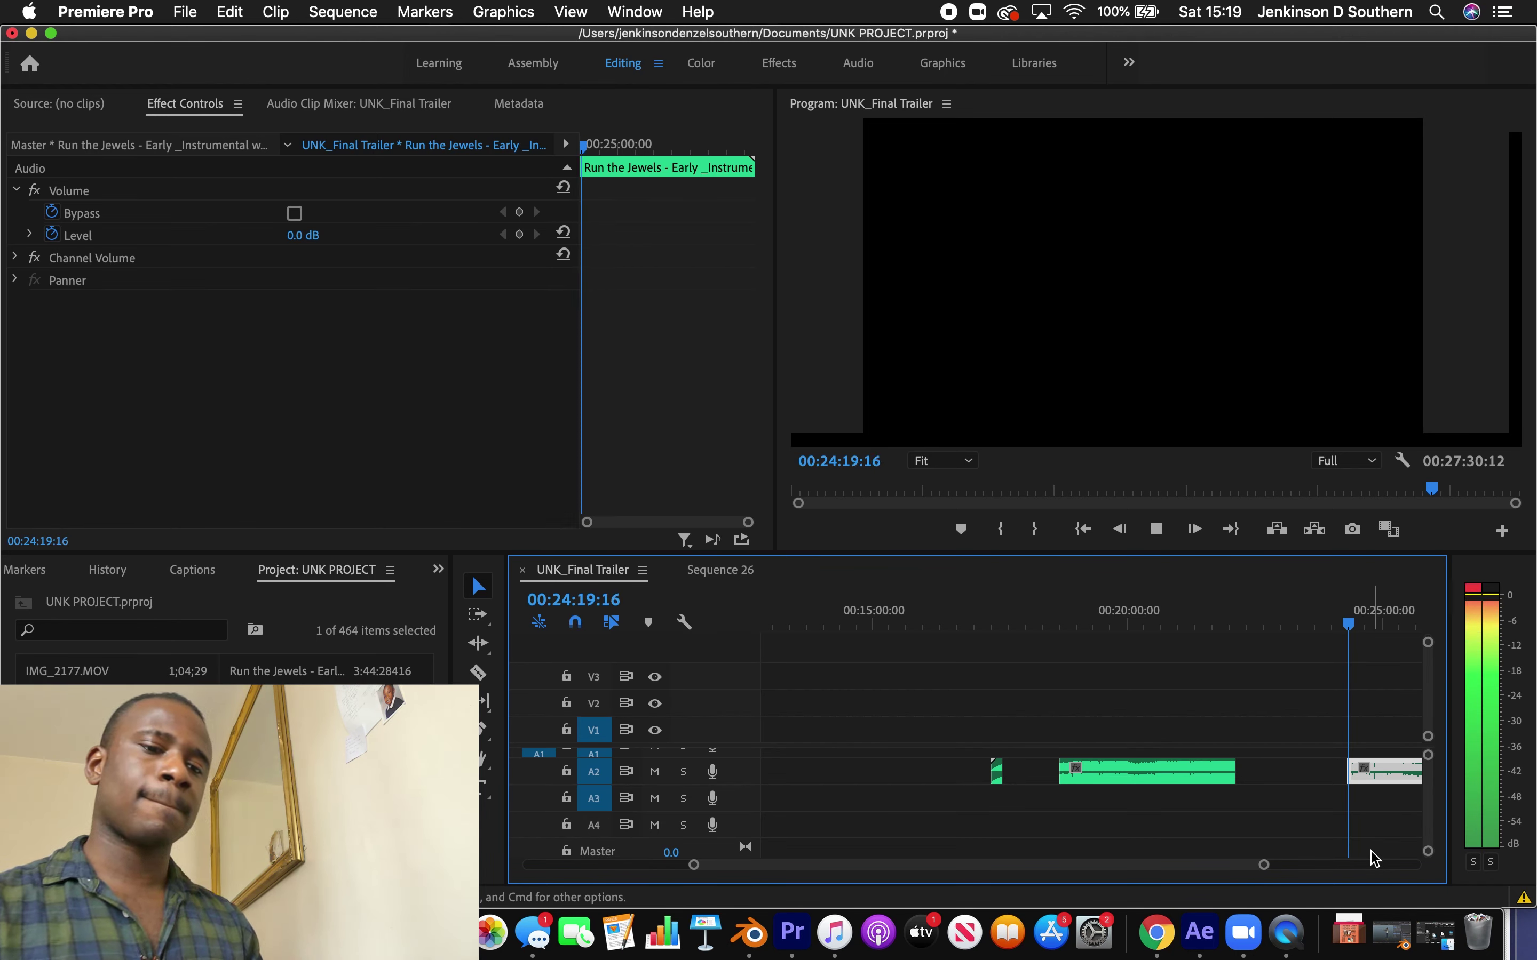
pyautogui.moveTo(1263, 865); pyautogui.dragTo(1299, 865)
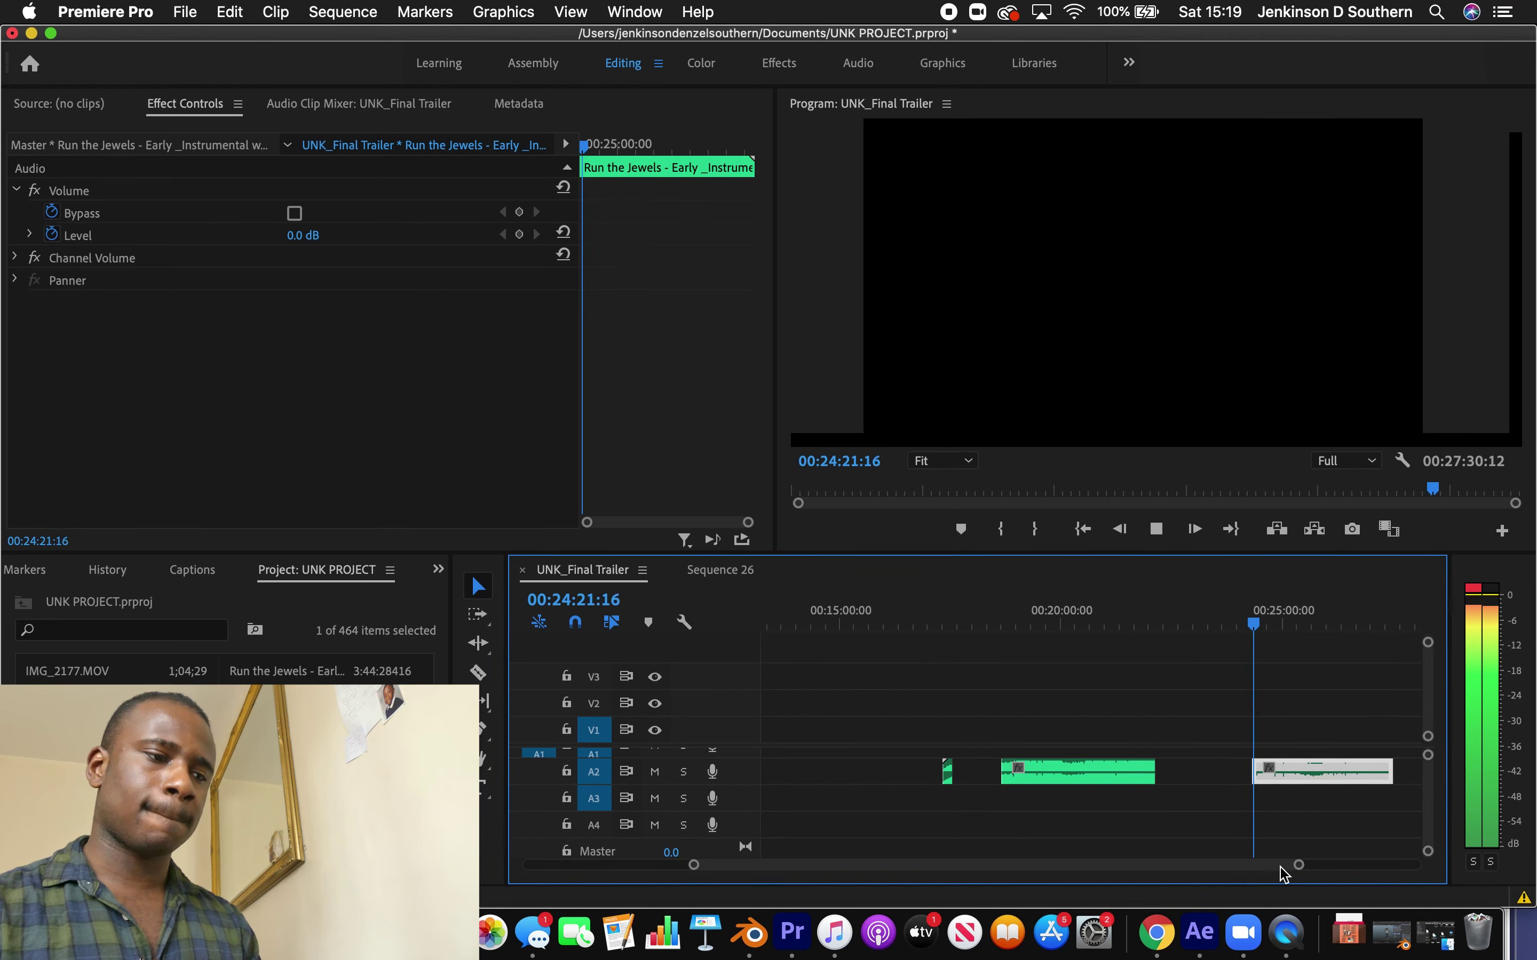
pyautogui.click(477, 672)
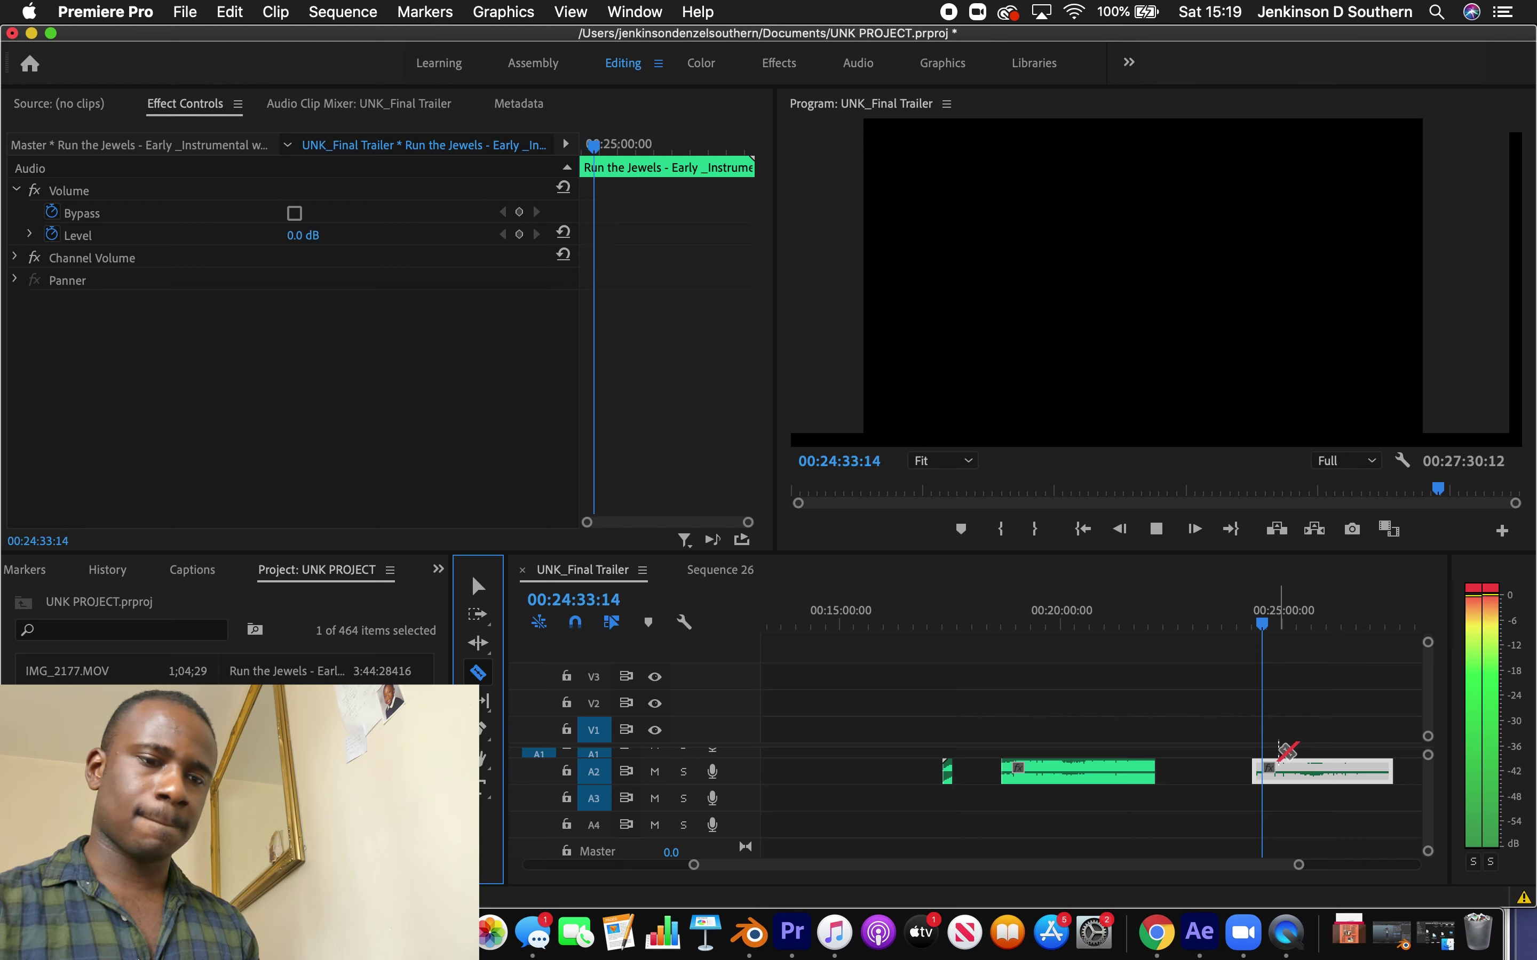
pyautogui.press('space')
pyautogui.click(1269, 770)
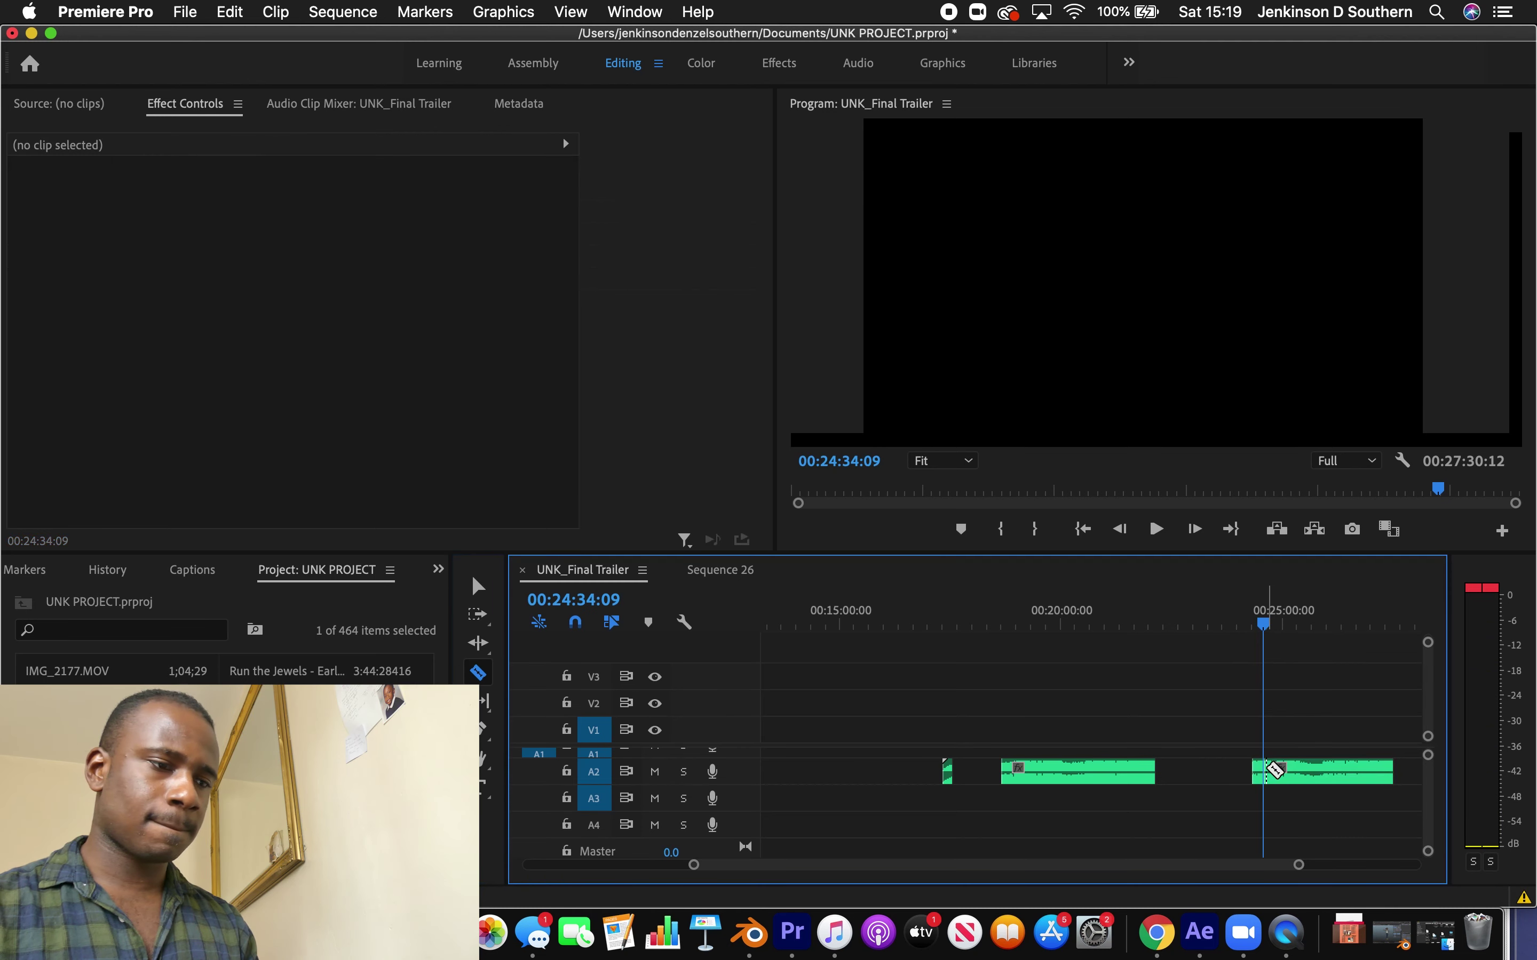
pyautogui.press('space')
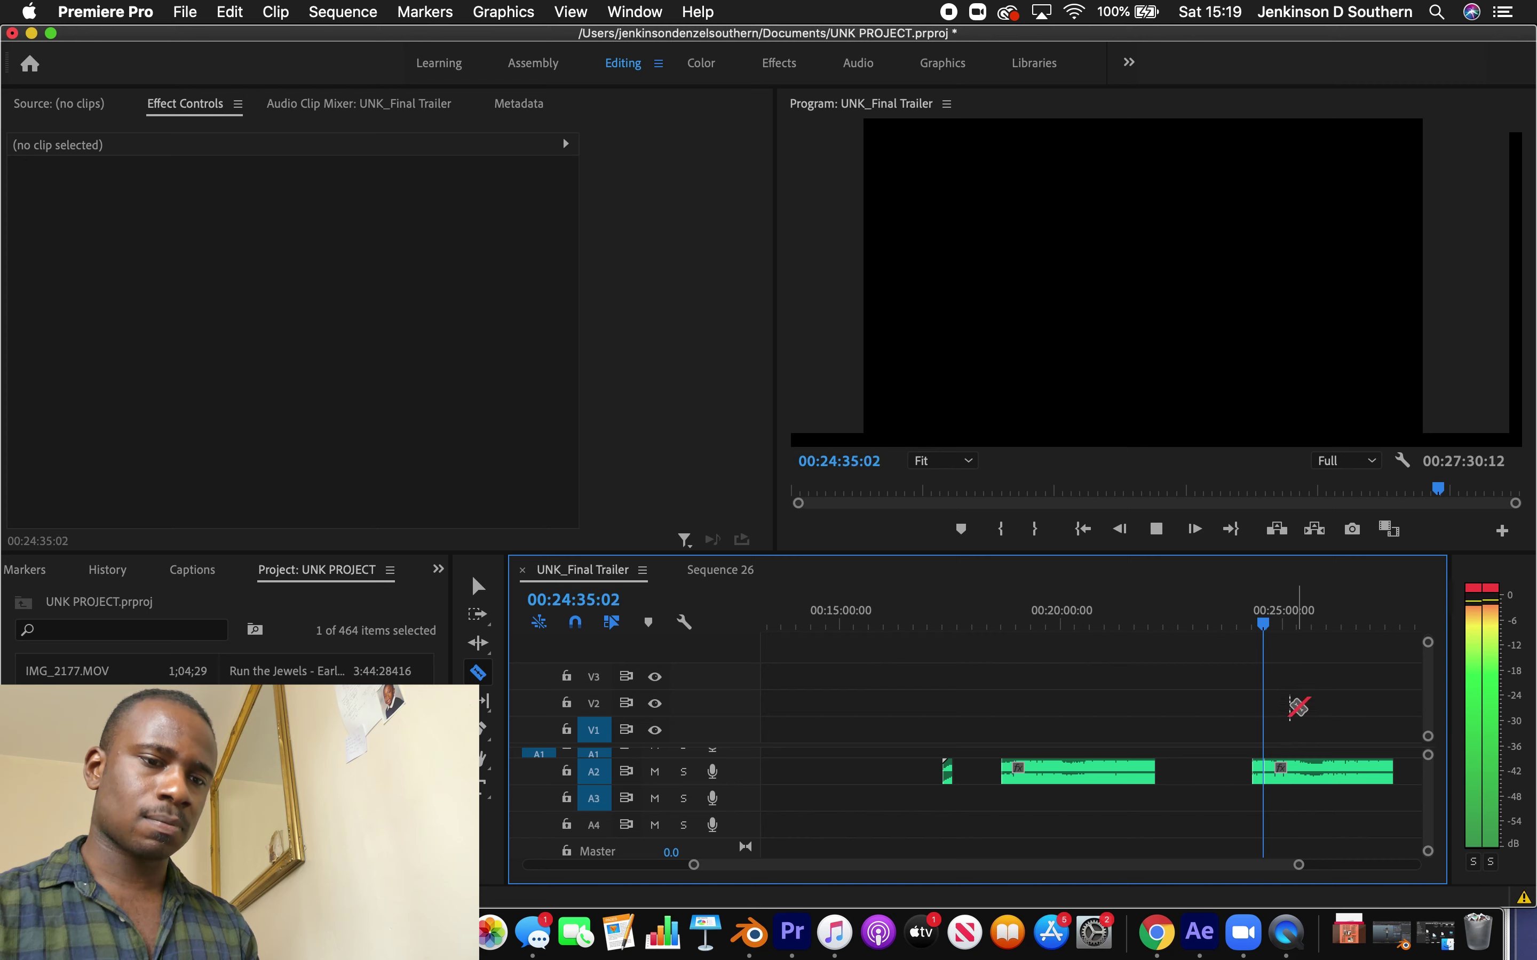
pyautogui.click(1275, 618)
pyautogui.press('space')
# Move the short instrumental segment directly after the BOOTS intro segment on track A2 and play from about 00:17:26
pyautogui.click(478, 586)
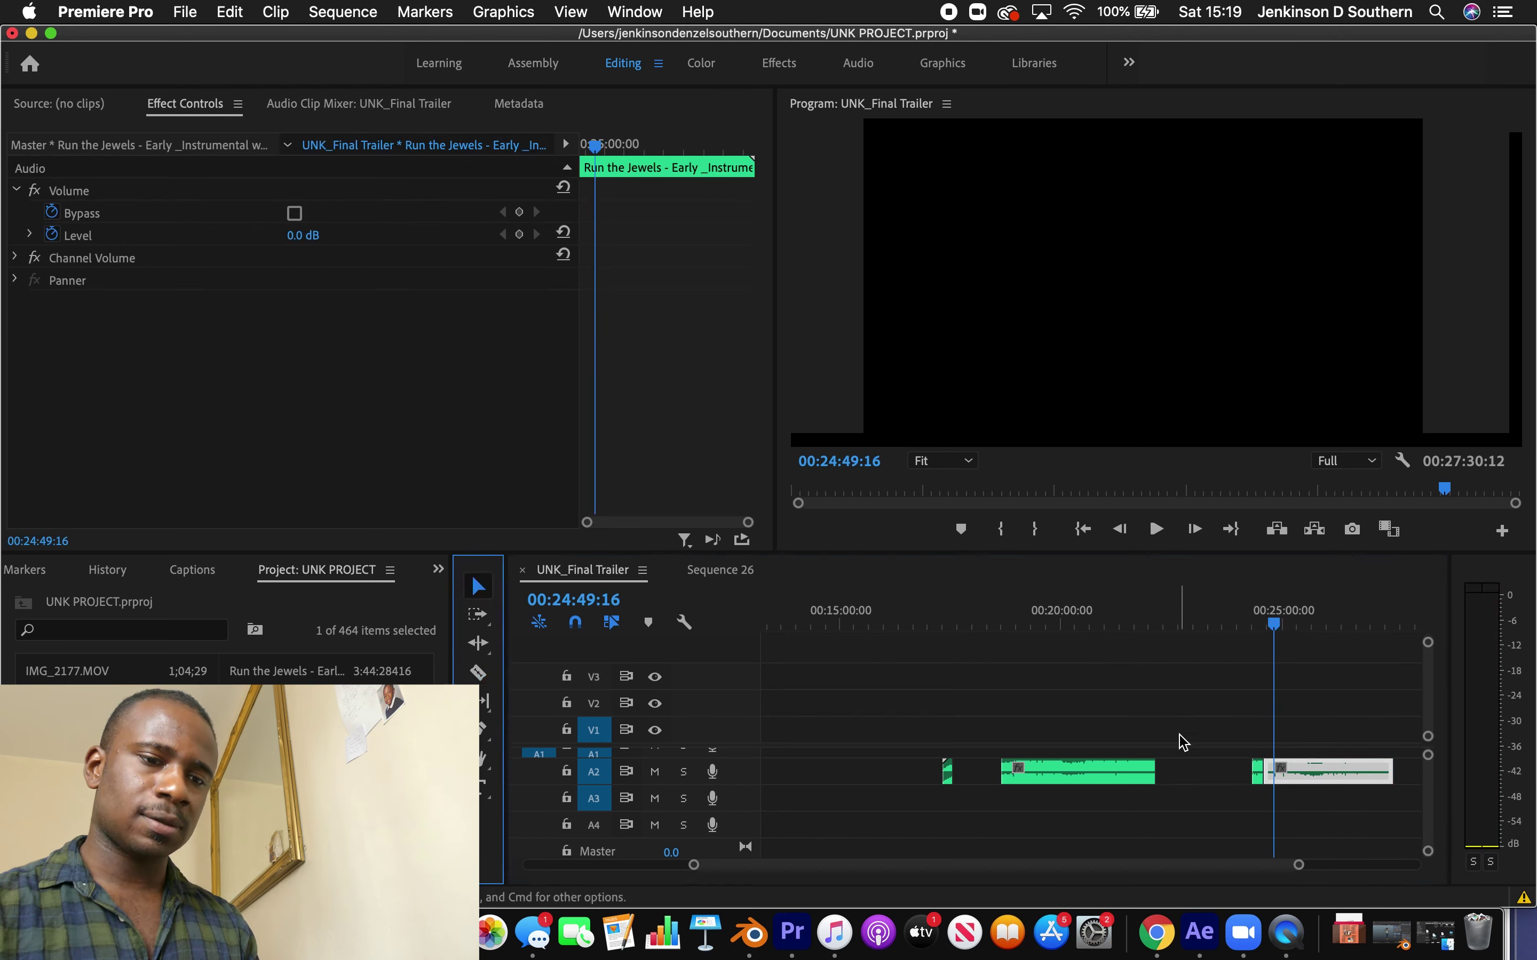
pyautogui.moveTo(1262, 777); pyautogui.dragTo(965, 774)
pyautogui.click(950, 620)
pyautogui.press('space')
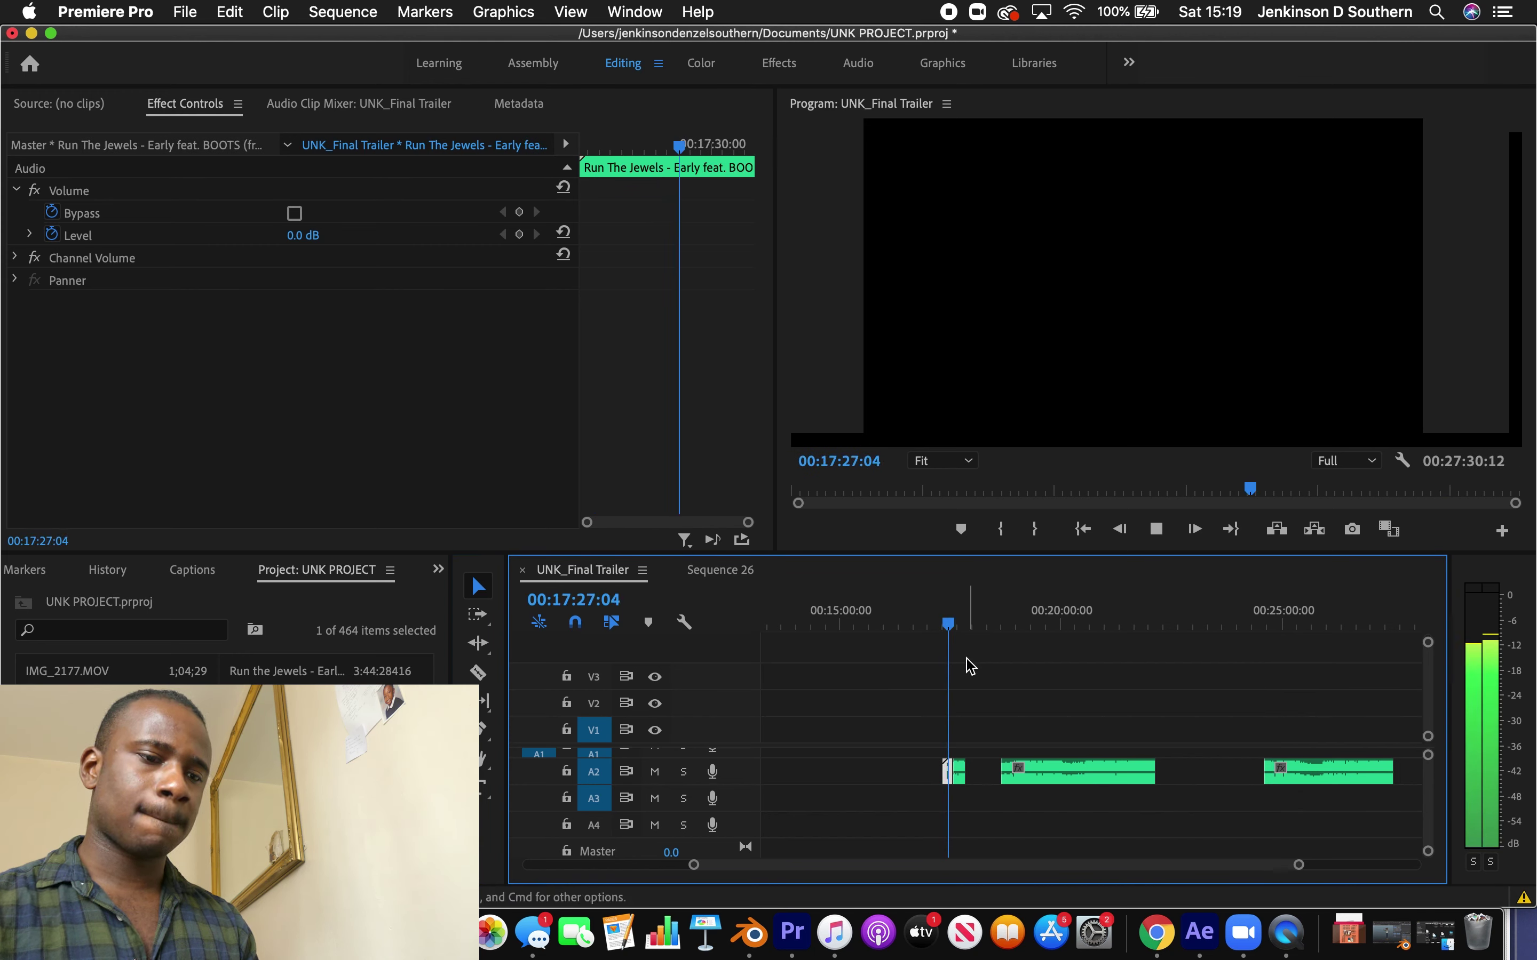
# Play the join between the BOOTS intro and the short instrumental segment on track A2, replaying it from about 00:17:31
pyautogui.click(969, 666)
pyautogui.moveTo(1299, 865); pyautogui.dragTo(1127, 868)
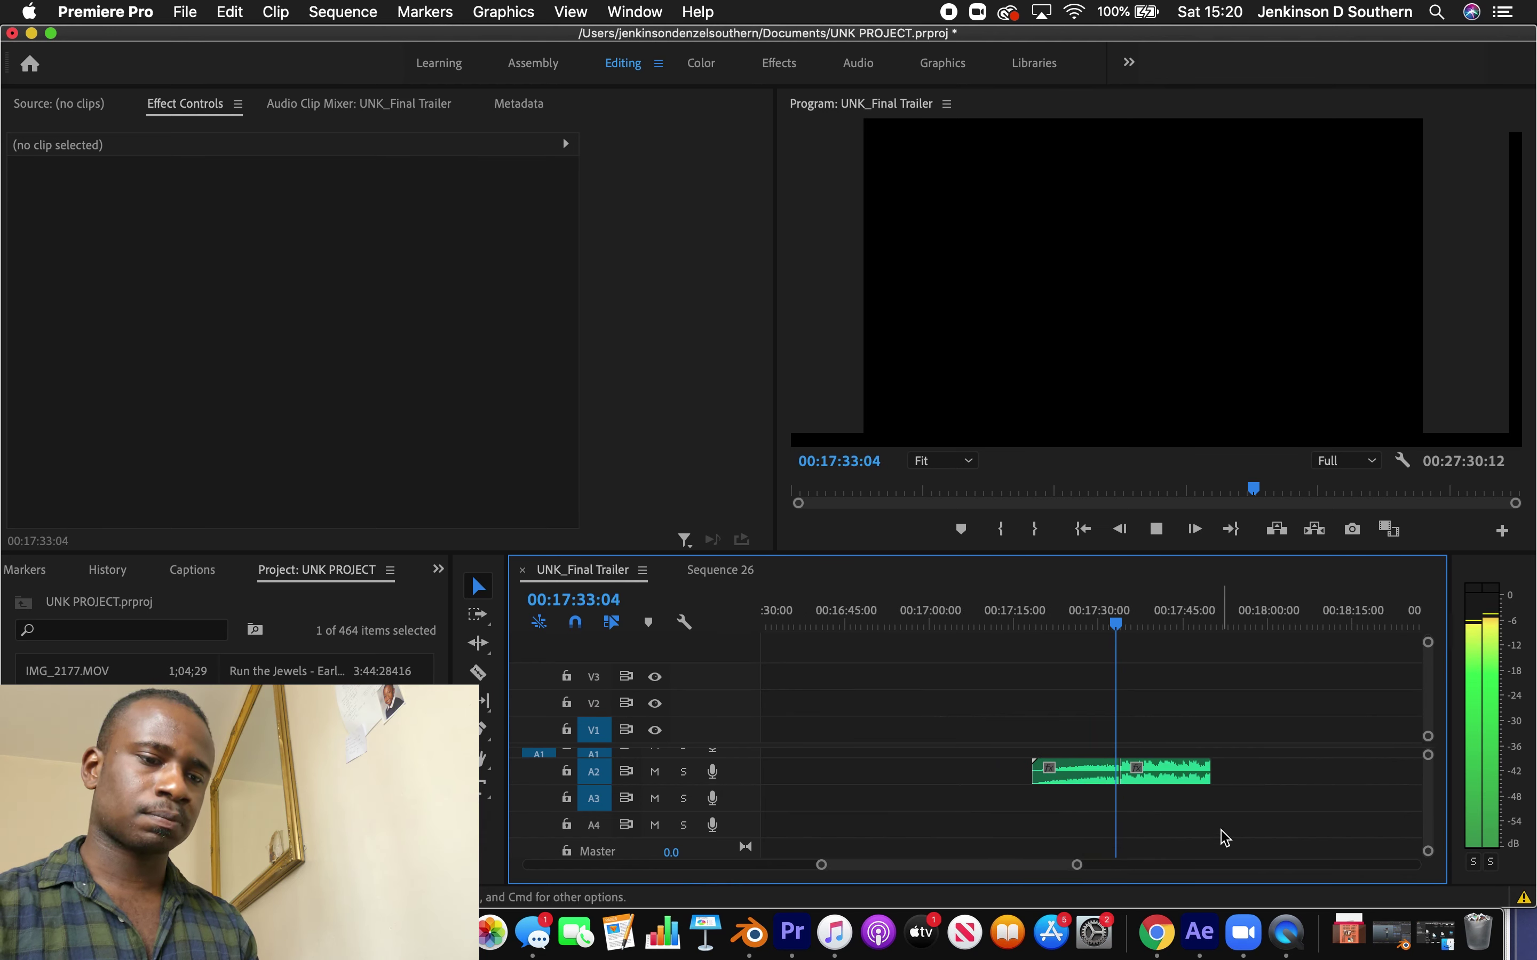
pyautogui.click(1164, 788)
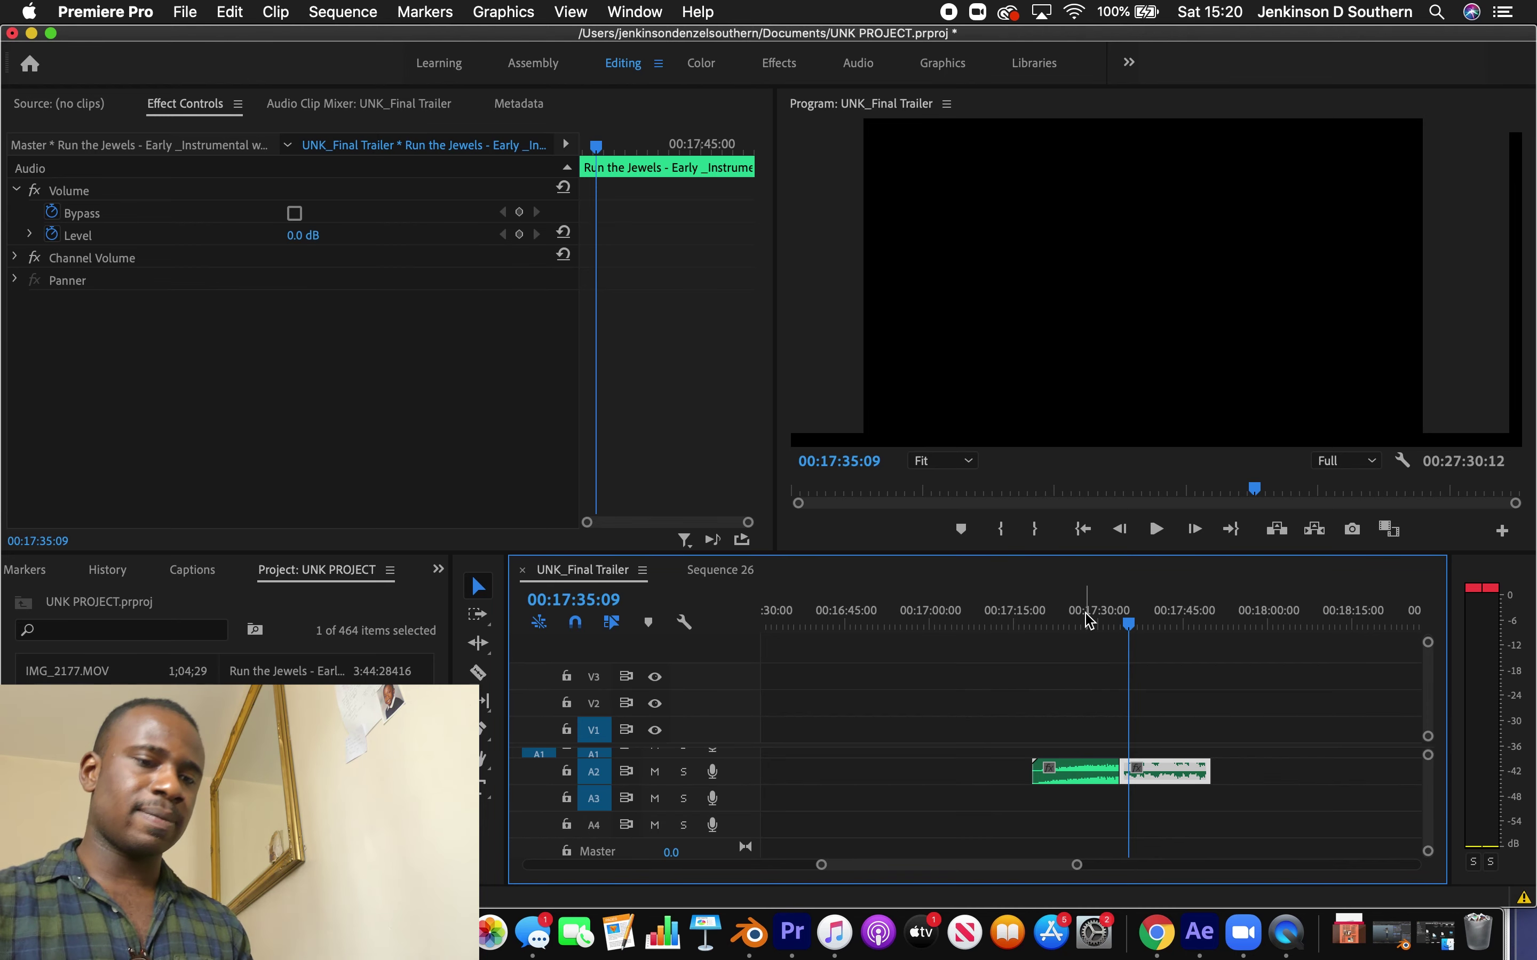
pyautogui.click(1106, 625)
pyautogui.press('space')
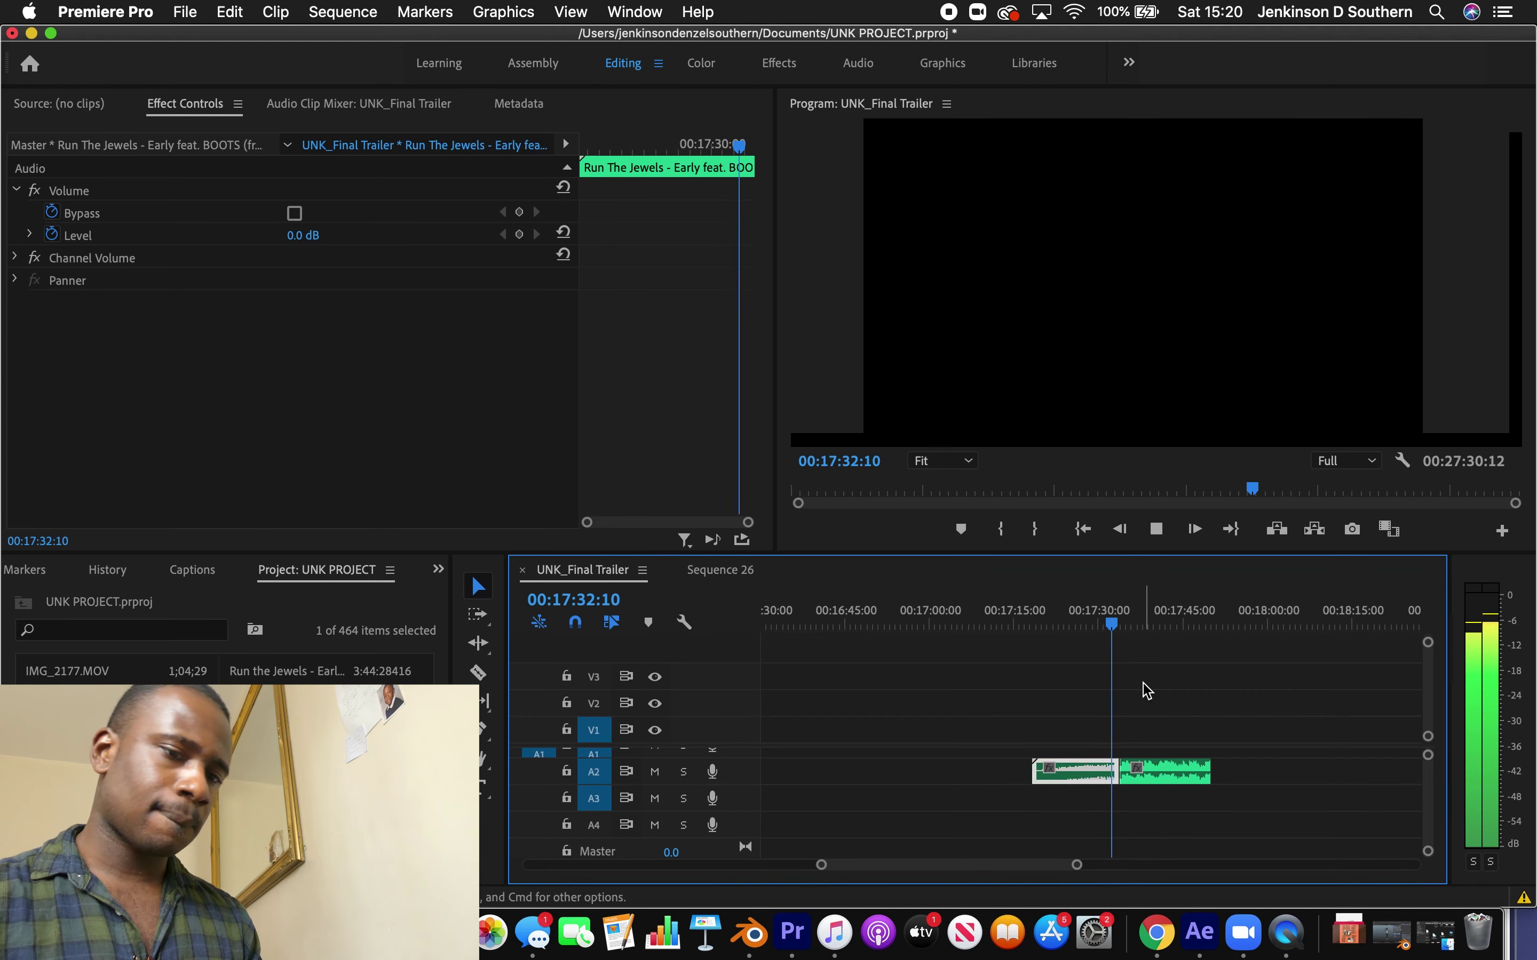
pyautogui.click(1162, 748)
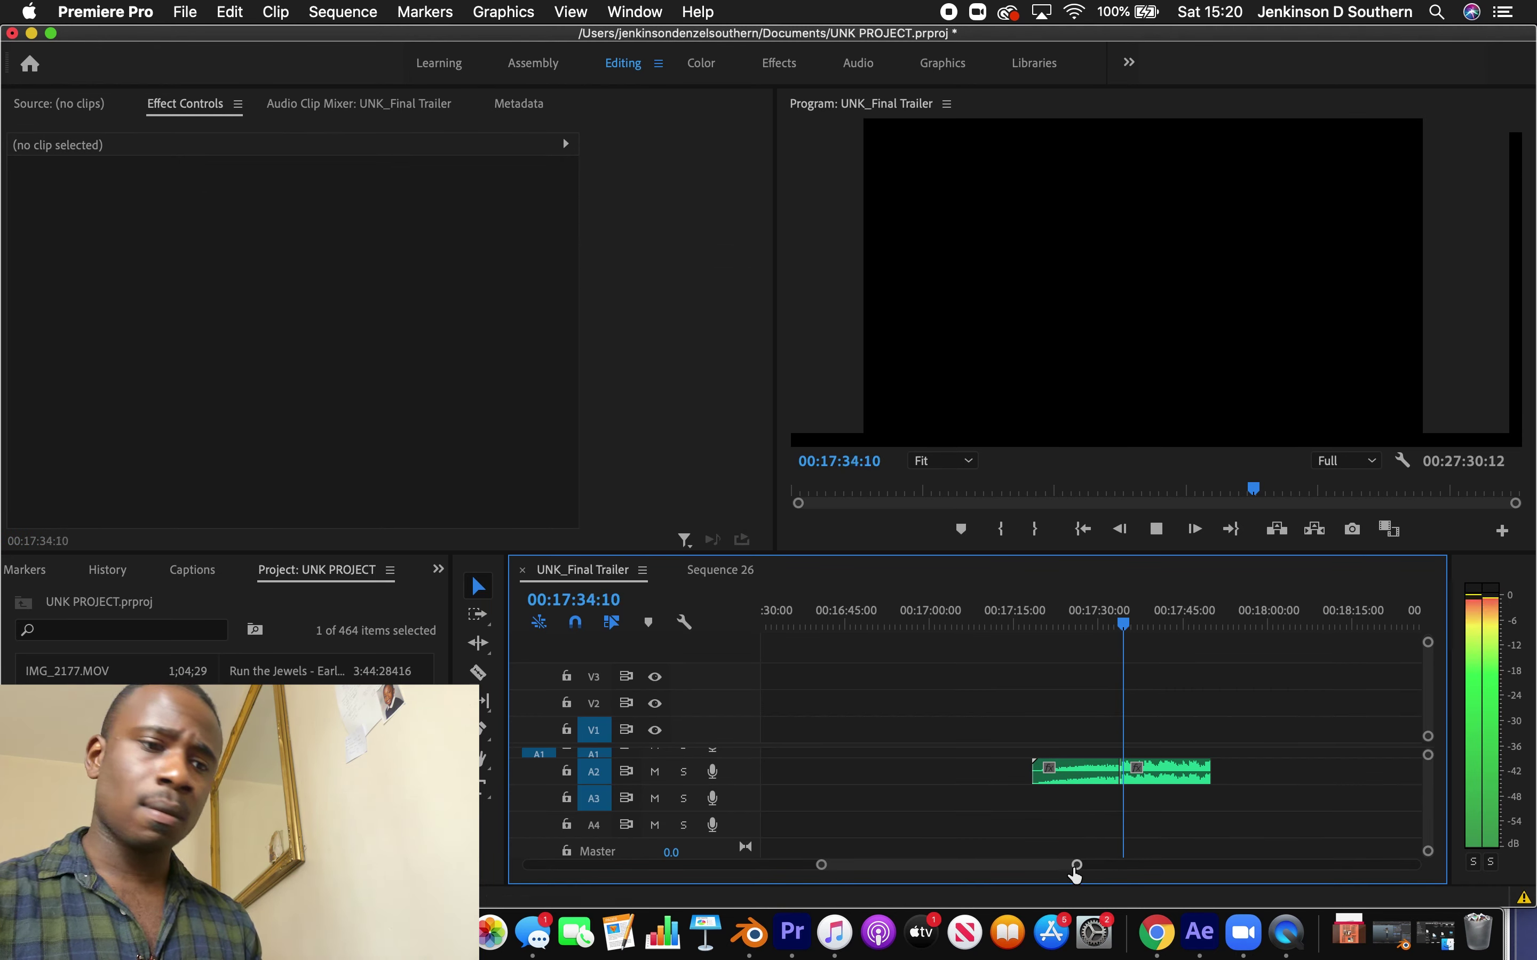
# Listen to the remaining instrumental from about 00:24:42 and 00:25:05, and to the remaining BOOTS song from about 00:18:44
pyautogui.moveTo(1077, 865); pyautogui.dragTo(1339, 865)
pyautogui.click(1276, 624)
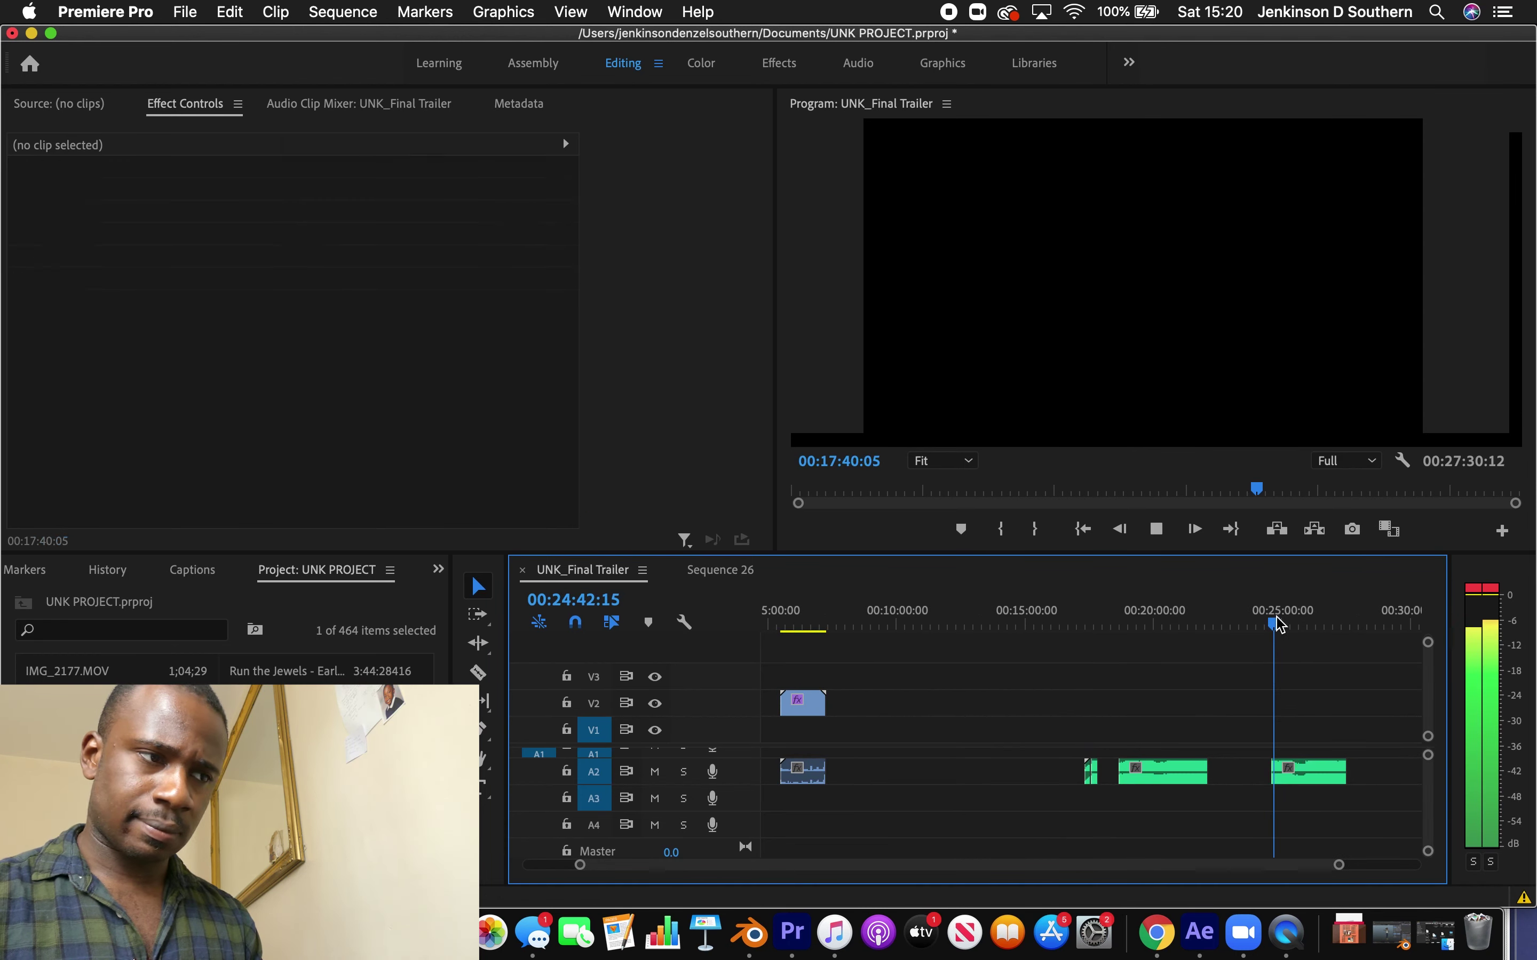
pyautogui.click(1284, 624)
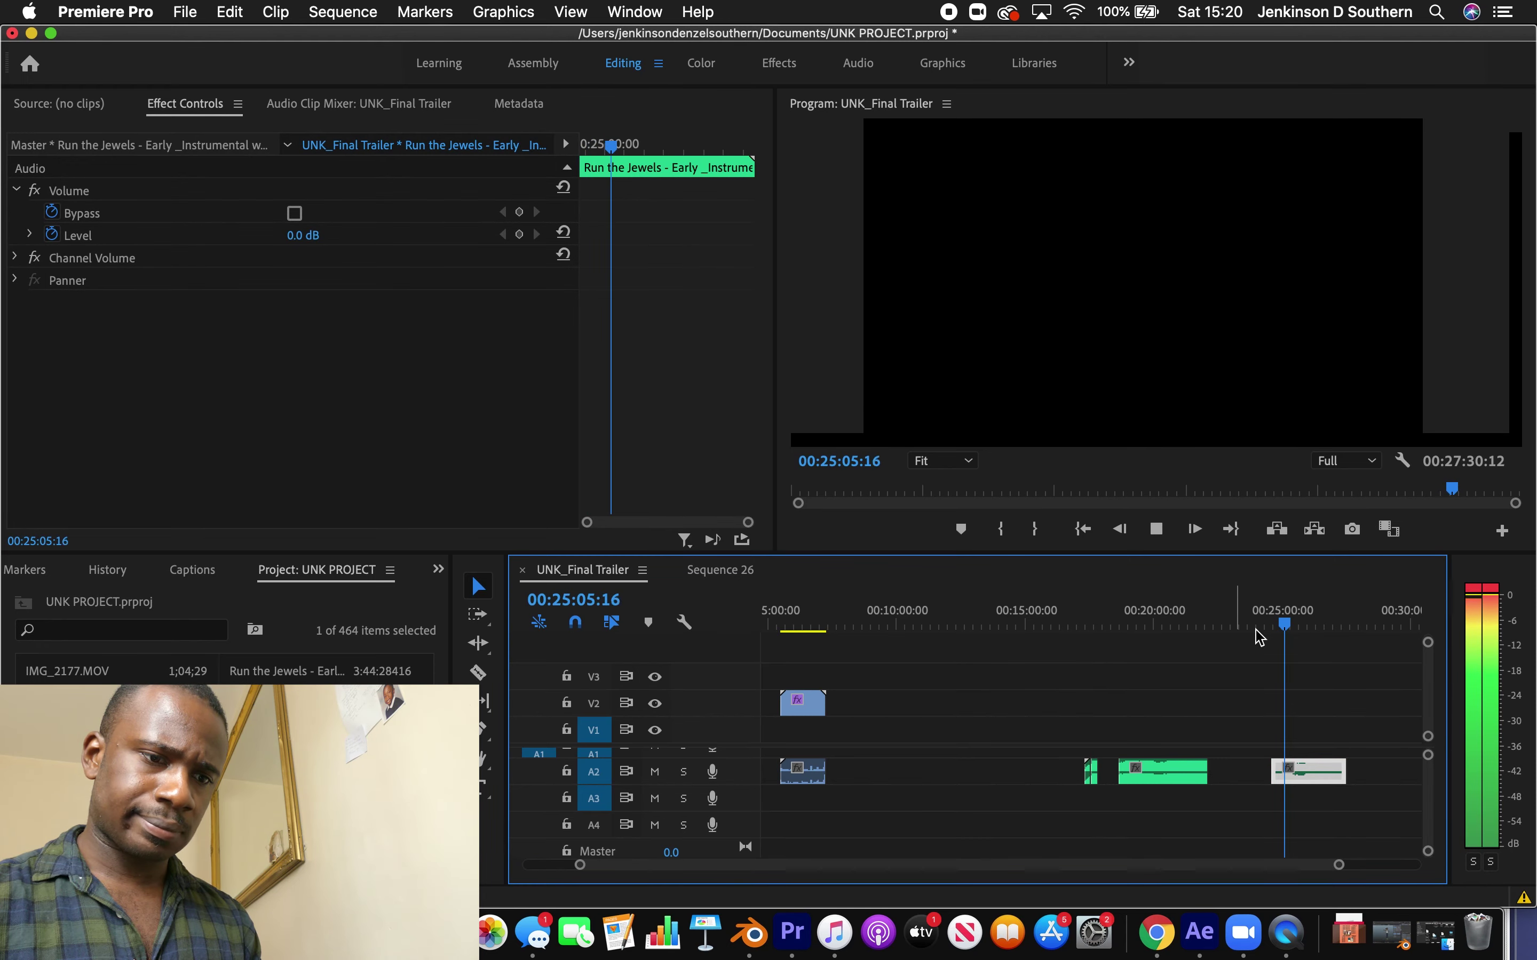
pyautogui.moveTo(1135, 626); pyautogui.dragTo(1123, 626)
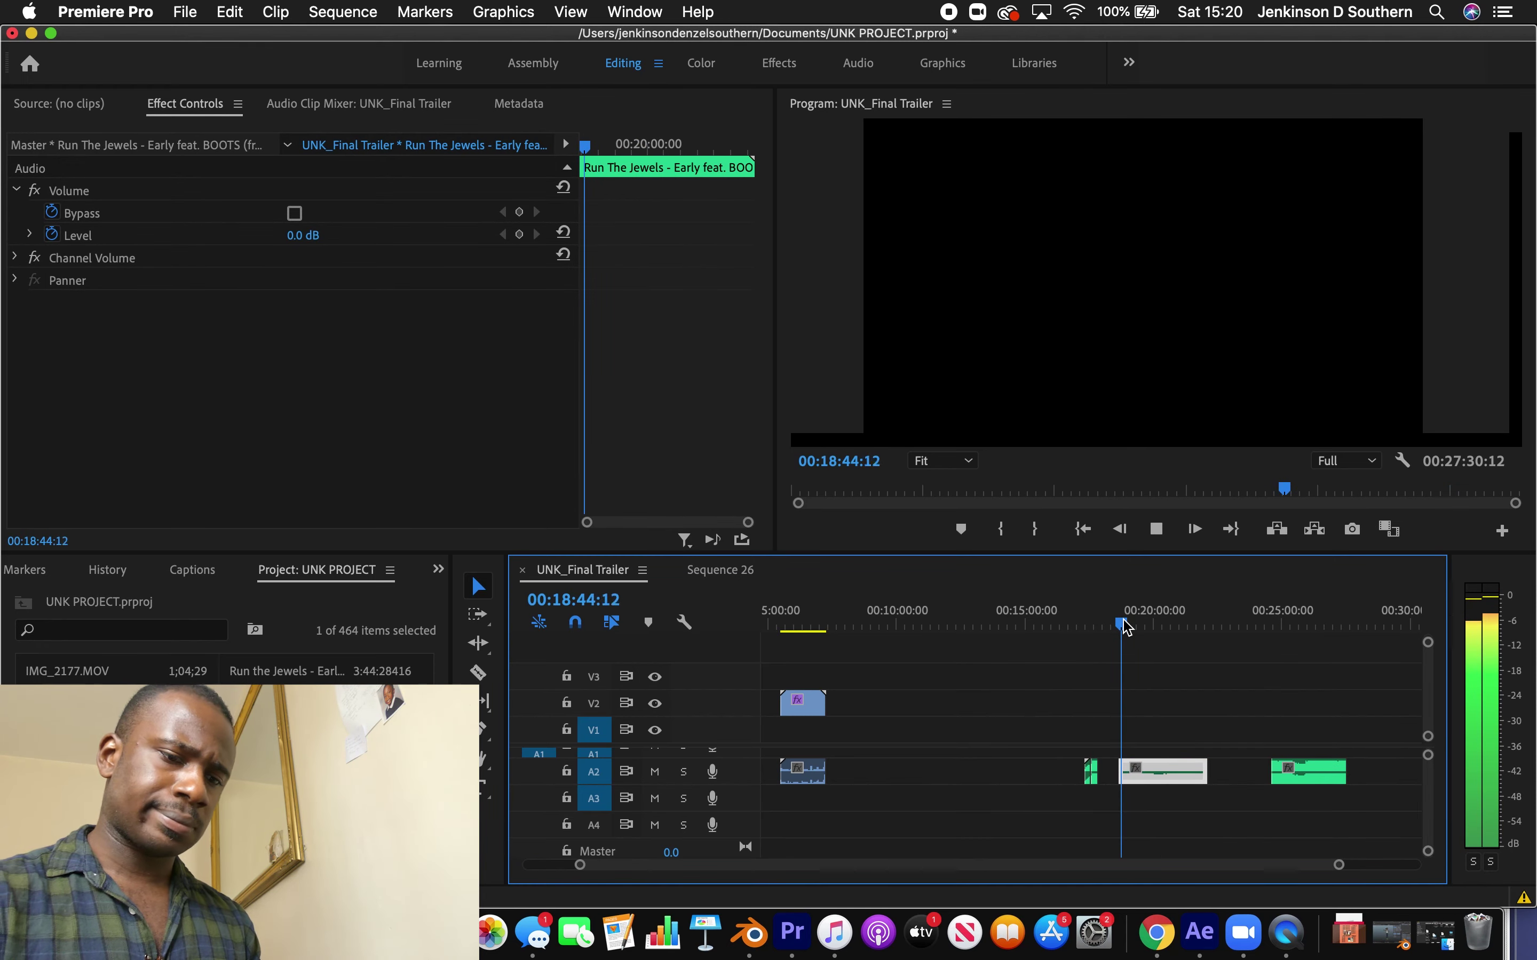
pyautogui.press('XF86AudioRaiseVolume')
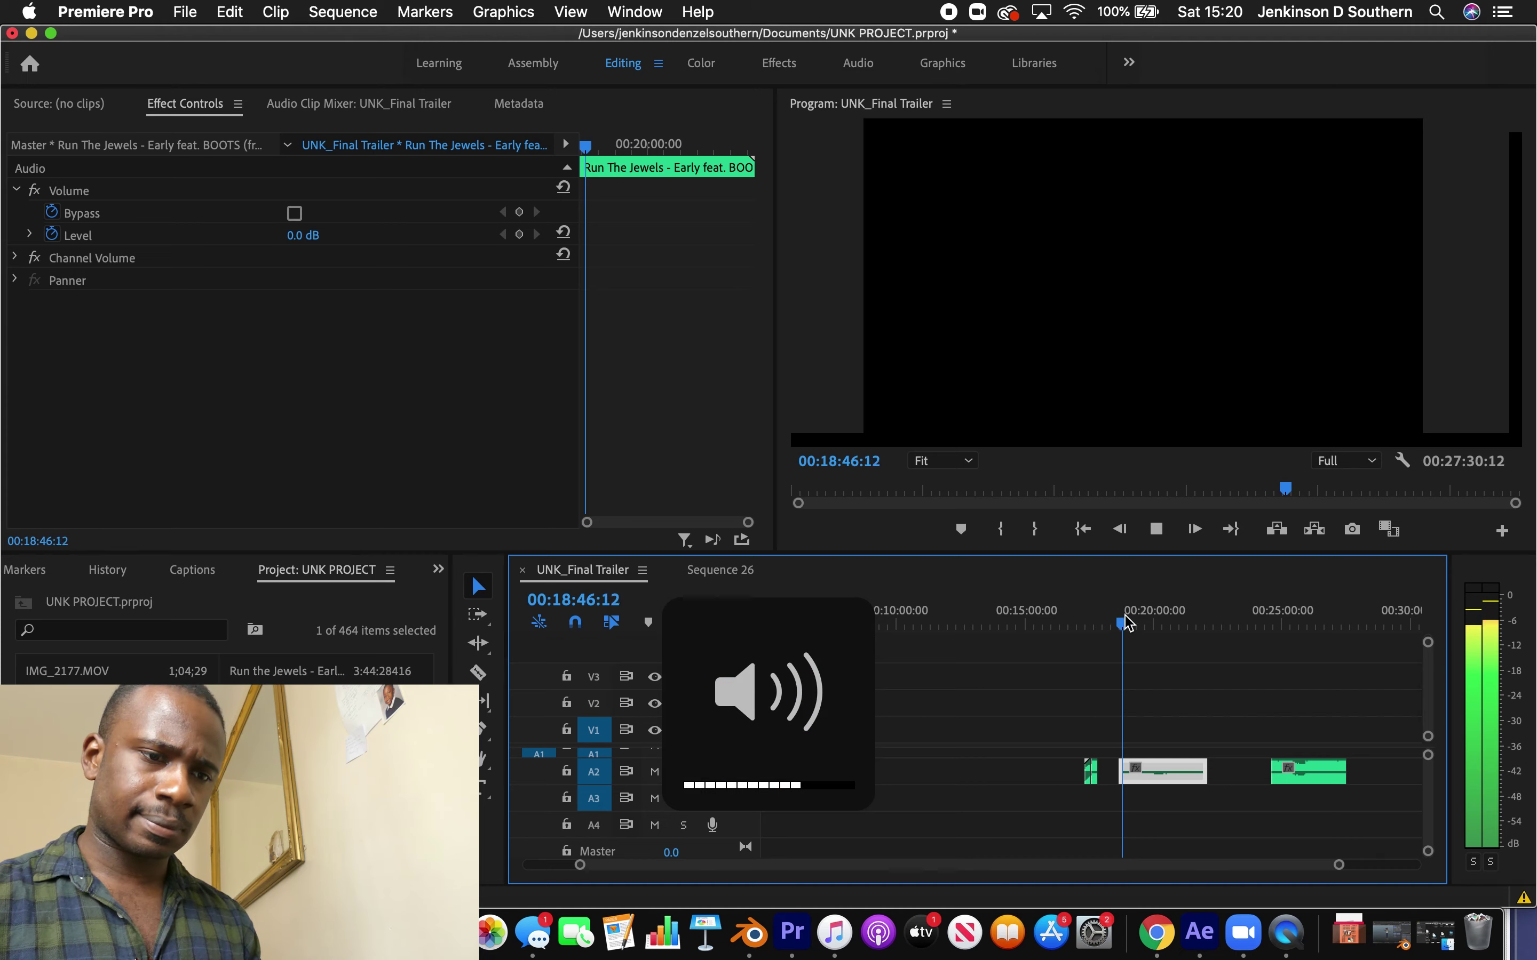
# Play further into the remaining BOOTS song to find its new start and trim the clip's beginning to 00:19:23:10
pyautogui.click(1134, 618)
pyautogui.moveTo(1338, 867); pyautogui.dragTo(1278, 863)
pyautogui.click(1102, 624)
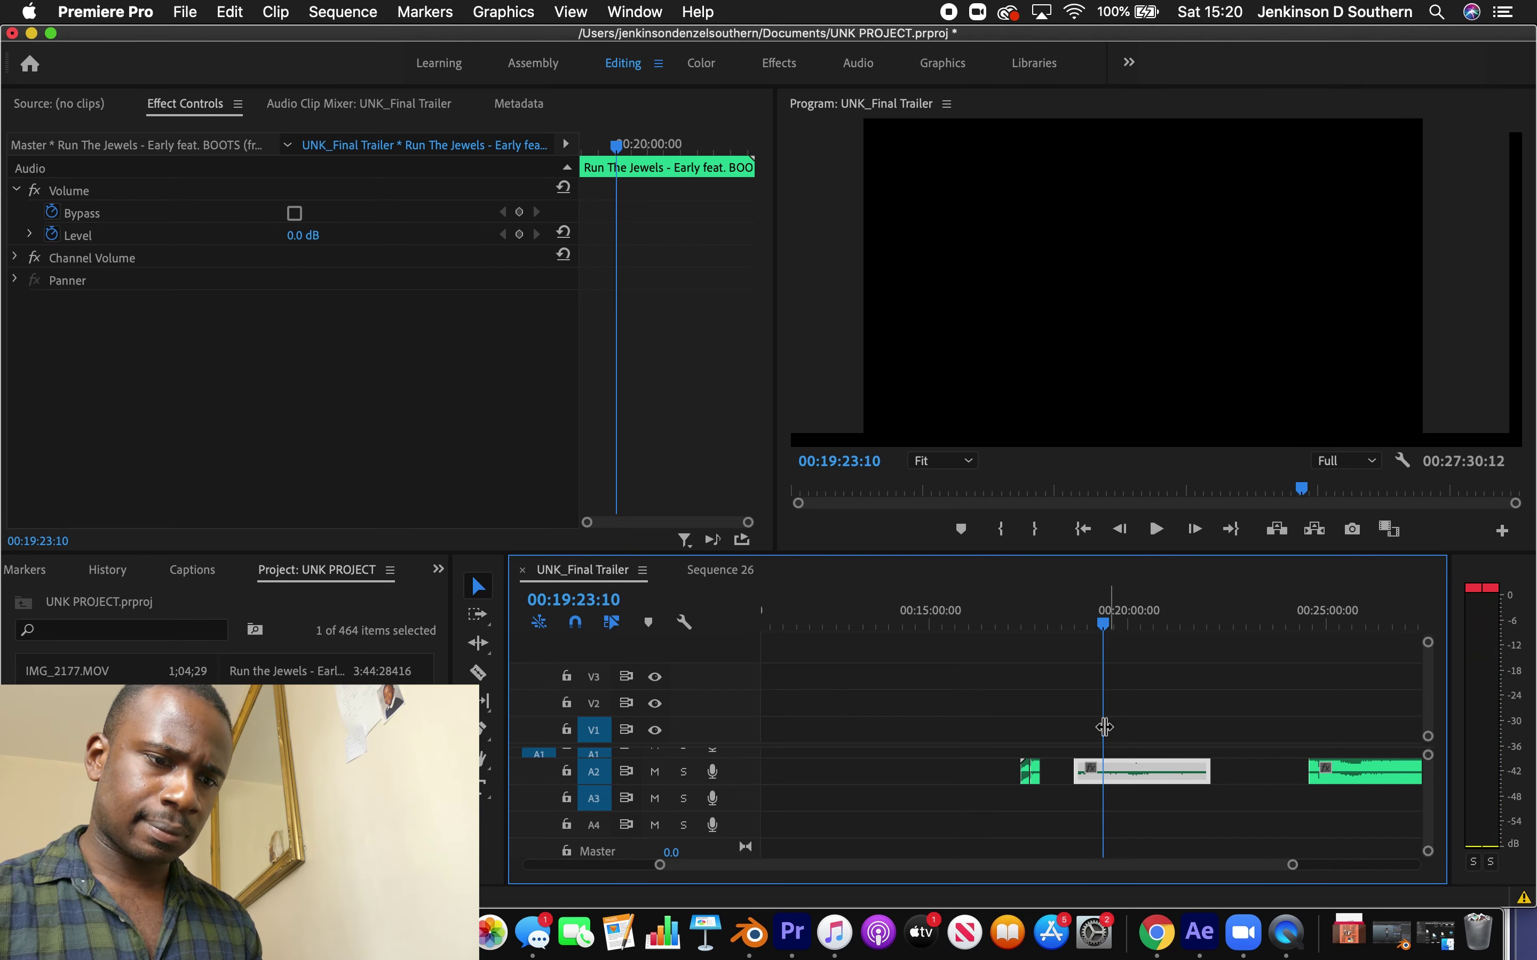
pyautogui.moveTo(1075, 771); pyautogui.dragTo(1119, 771)
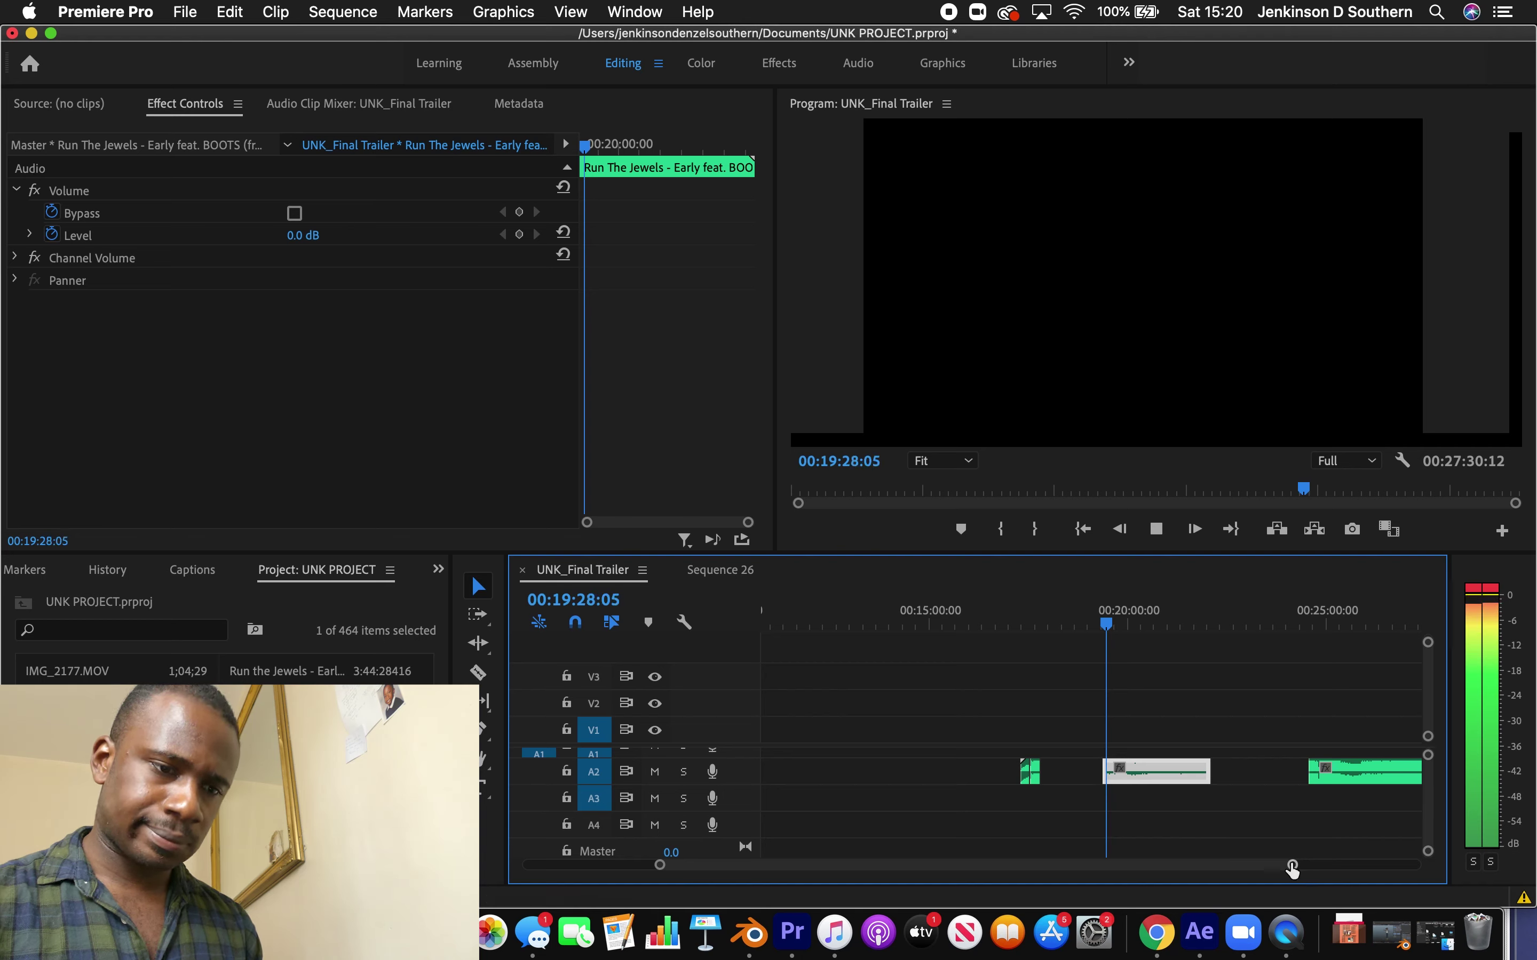
# Move the trimmed BOOTS clip directly after the instrumental segment on track A2 and play the join from about 00:17:45
pyautogui.moveTo(1292, 867); pyautogui.dragTo(1205, 854)
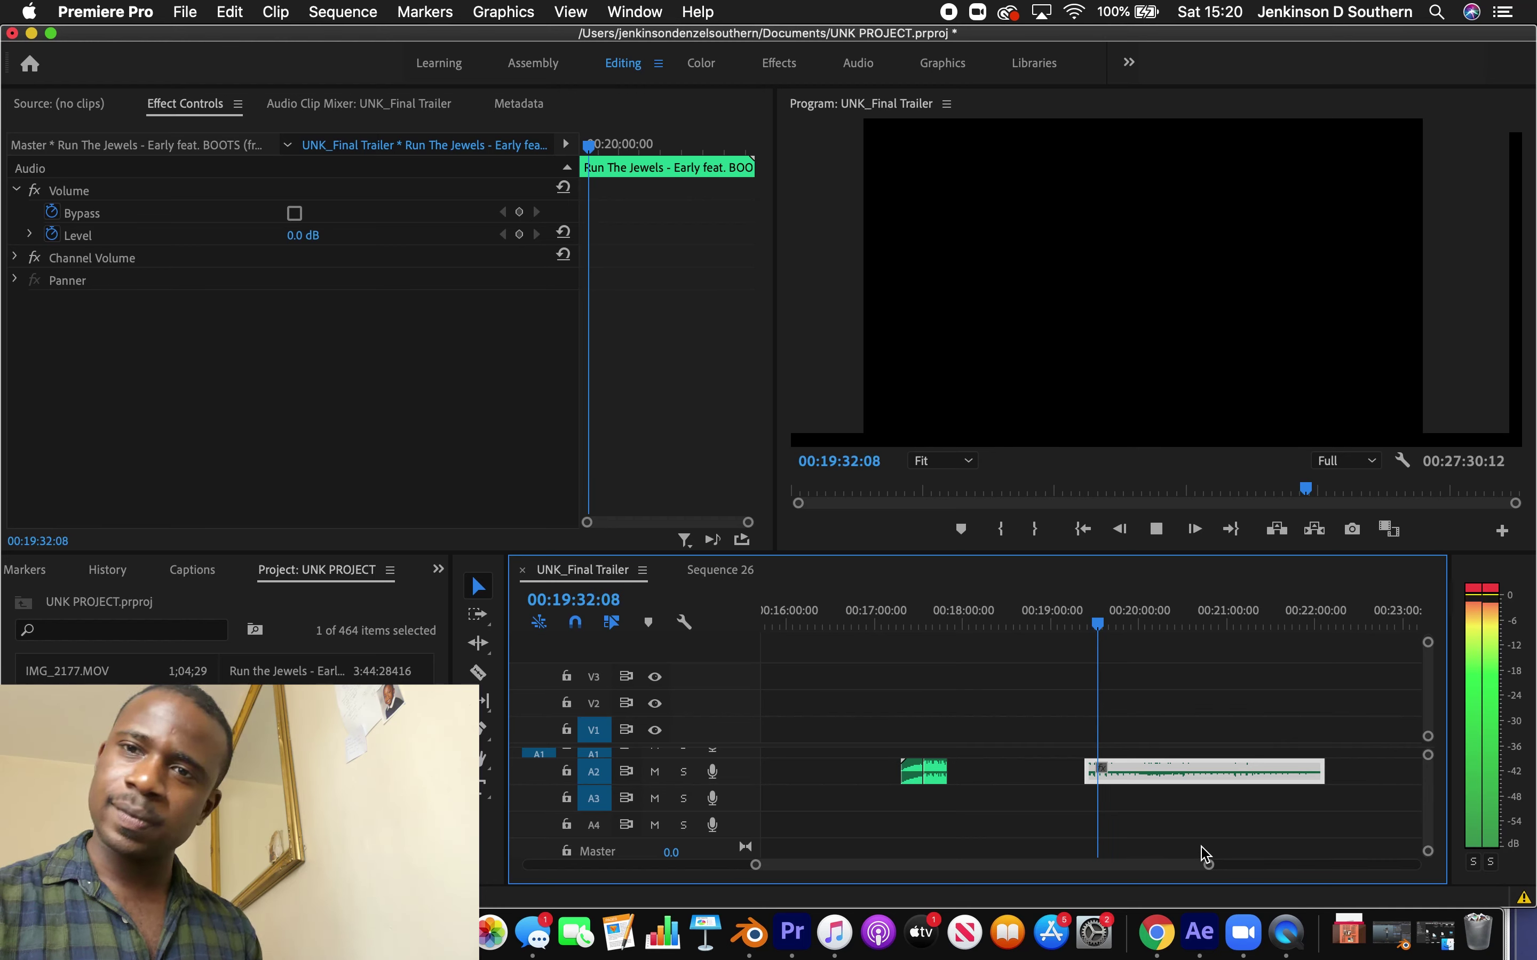
pyautogui.press('space')
pyautogui.moveTo(1160, 783); pyautogui.dragTo(1021, 781)
pyautogui.click(944, 610)
pyautogui.press('space')
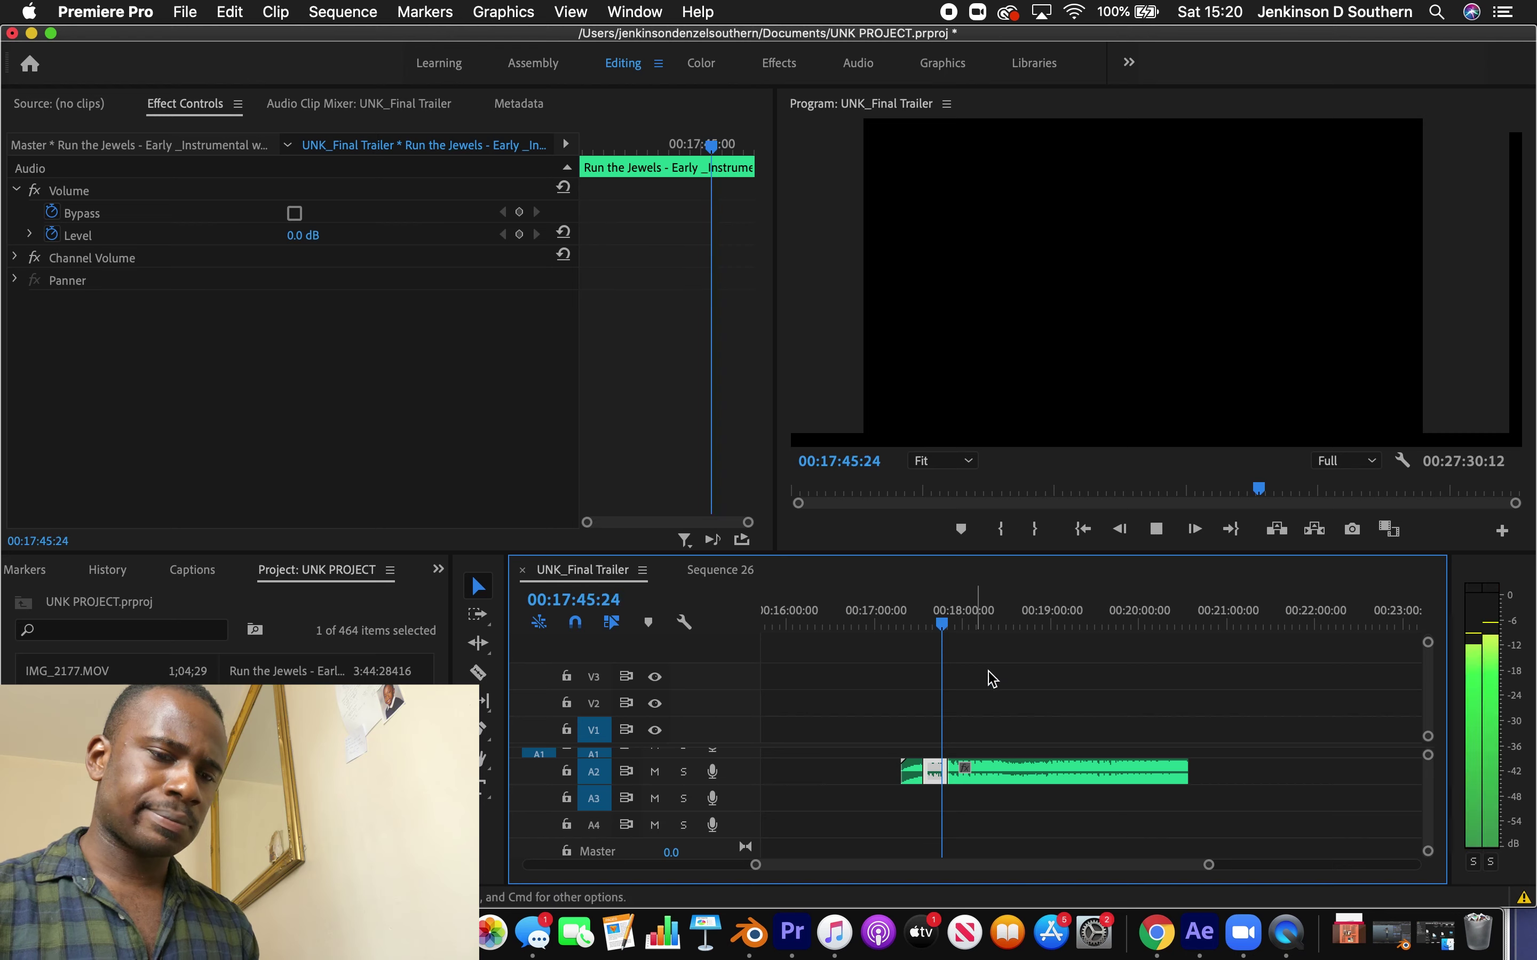
# Replay the join from about 00:17:47 and shift the long BOOTS clip 8 frames earlier, over the end of the instrumental segment
pyautogui.click(1005, 710)
pyautogui.moveTo(1210, 867); pyautogui.dragTo(1070, 865)
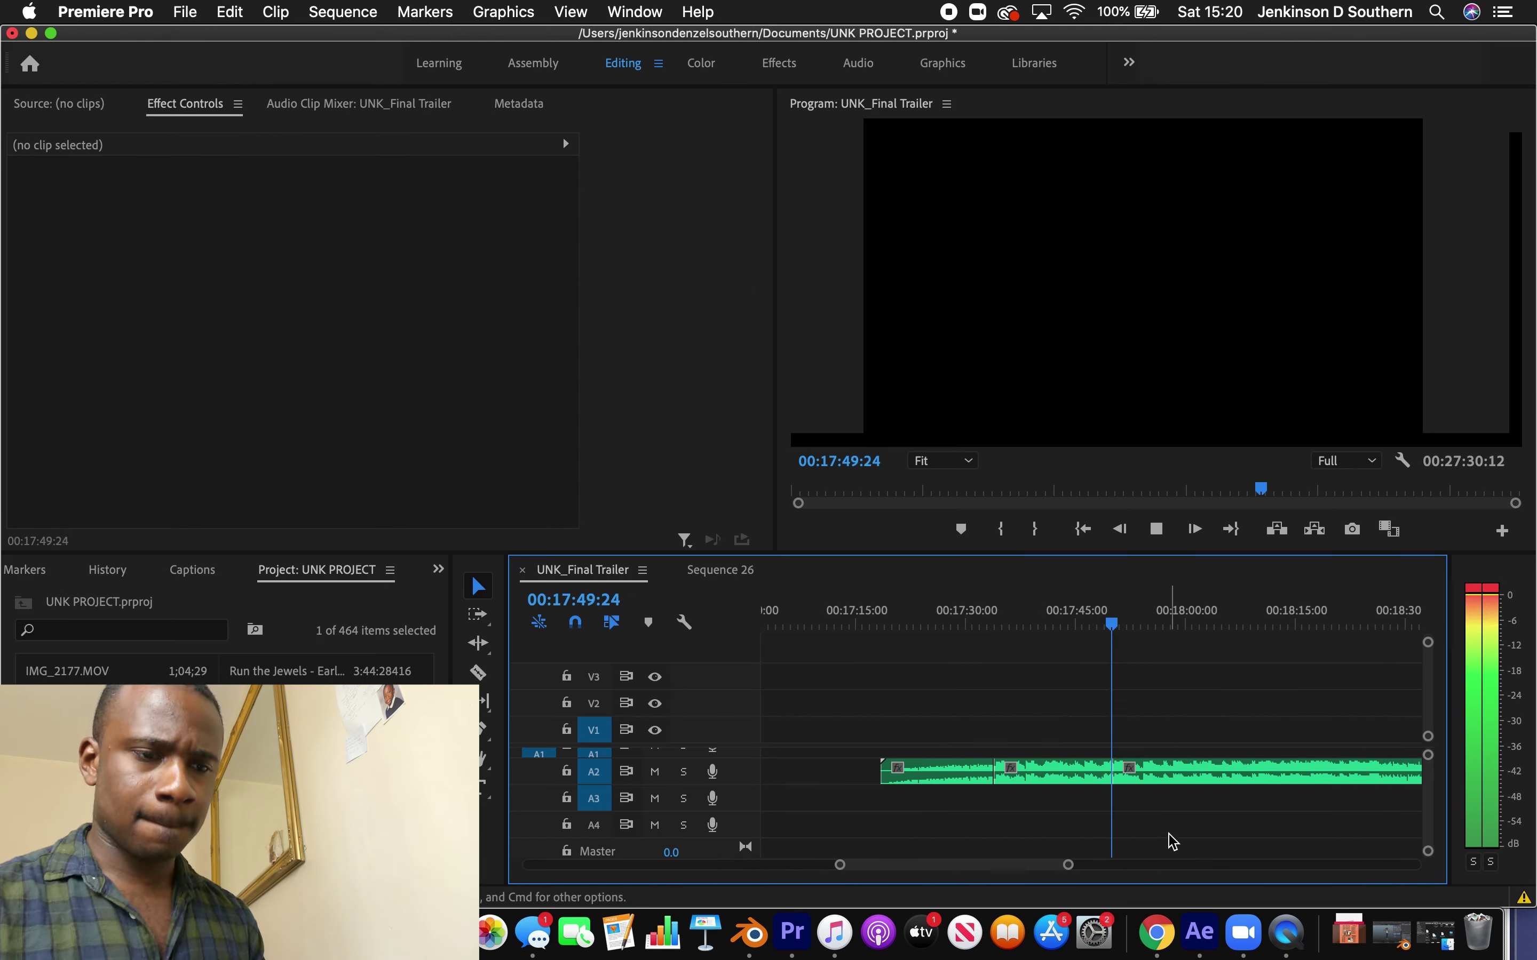
pyautogui.click(1093, 623)
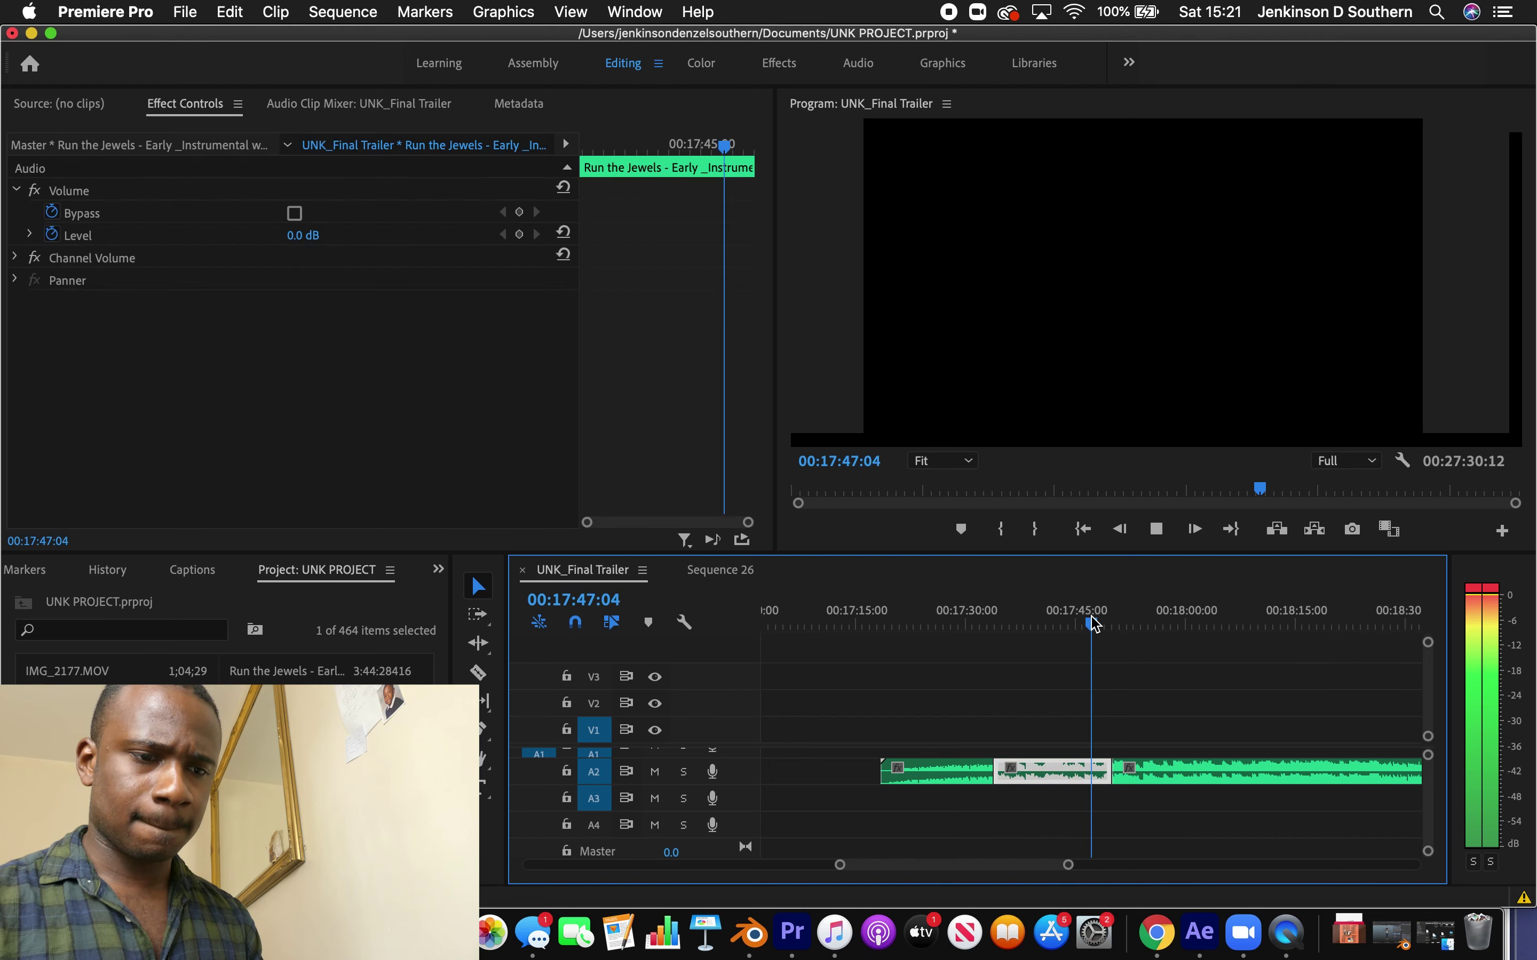
pyautogui.click(1166, 776)
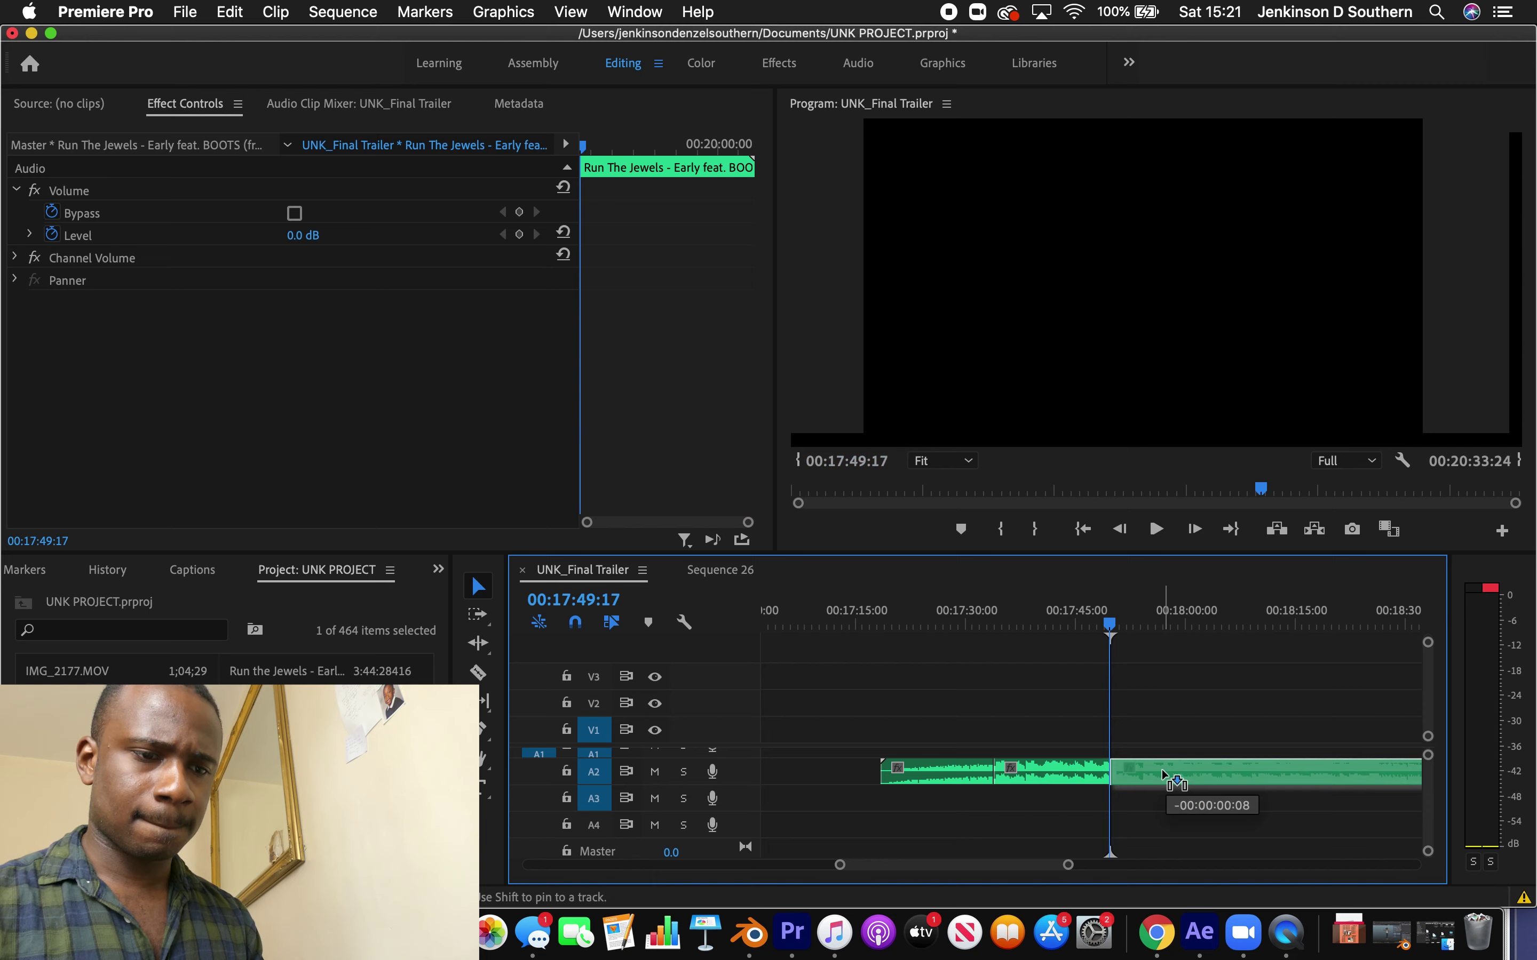
# Play the adjusted join from 00:17:47:13 and listen on into the long BOOTS clip
pyautogui.click(1166, 810)
pyautogui.click(1097, 620)
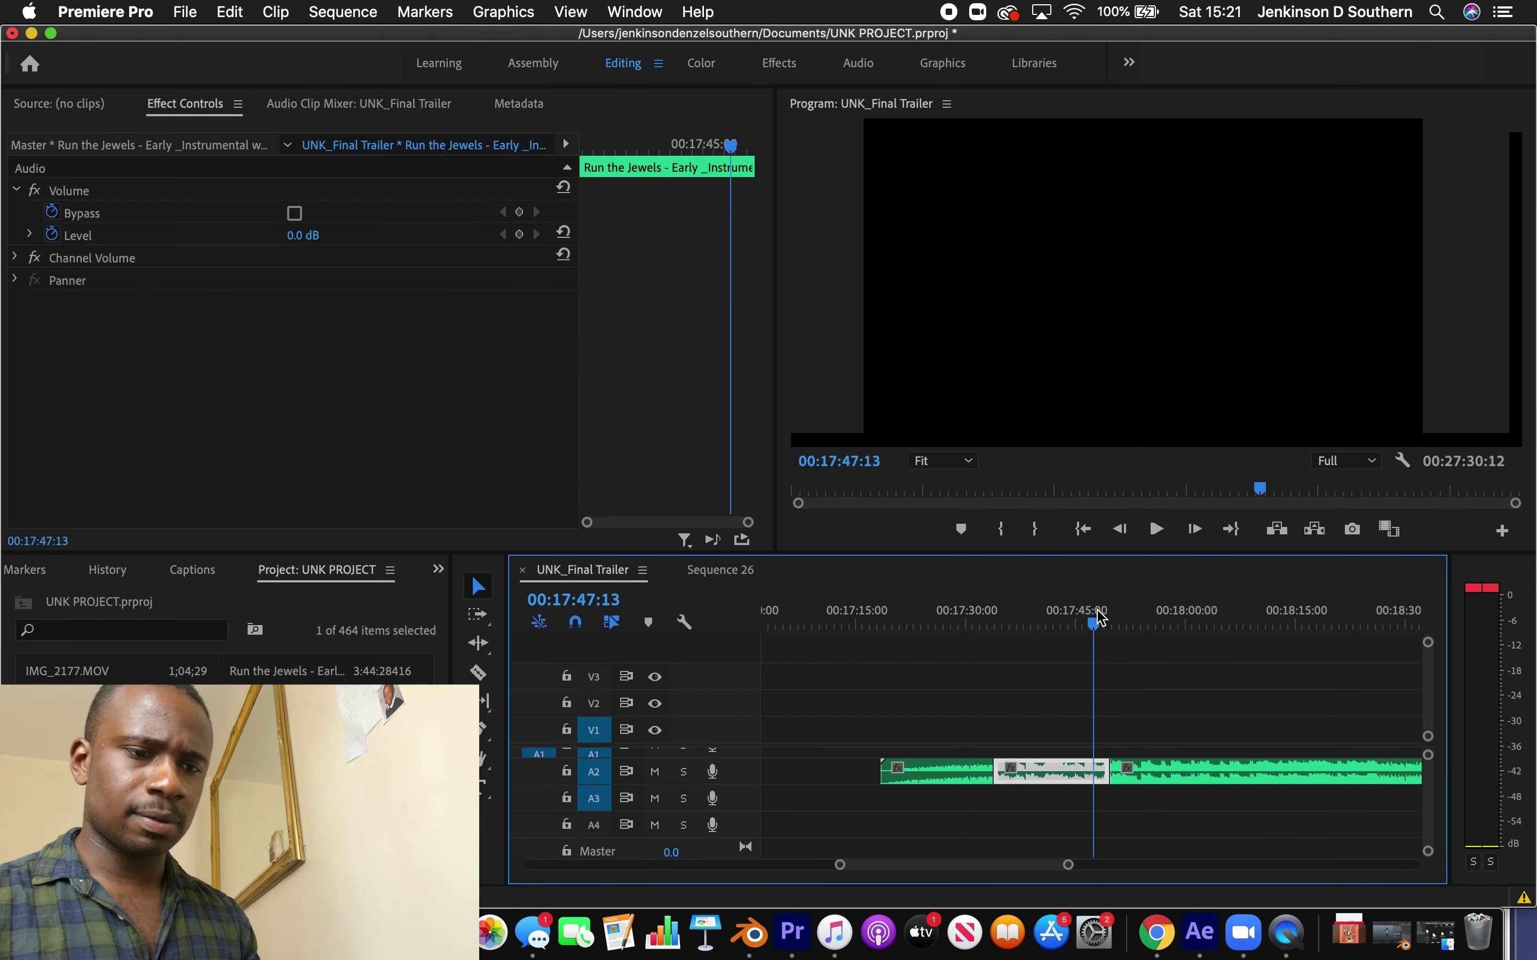
pyautogui.press('space')
pyautogui.click(1171, 714)
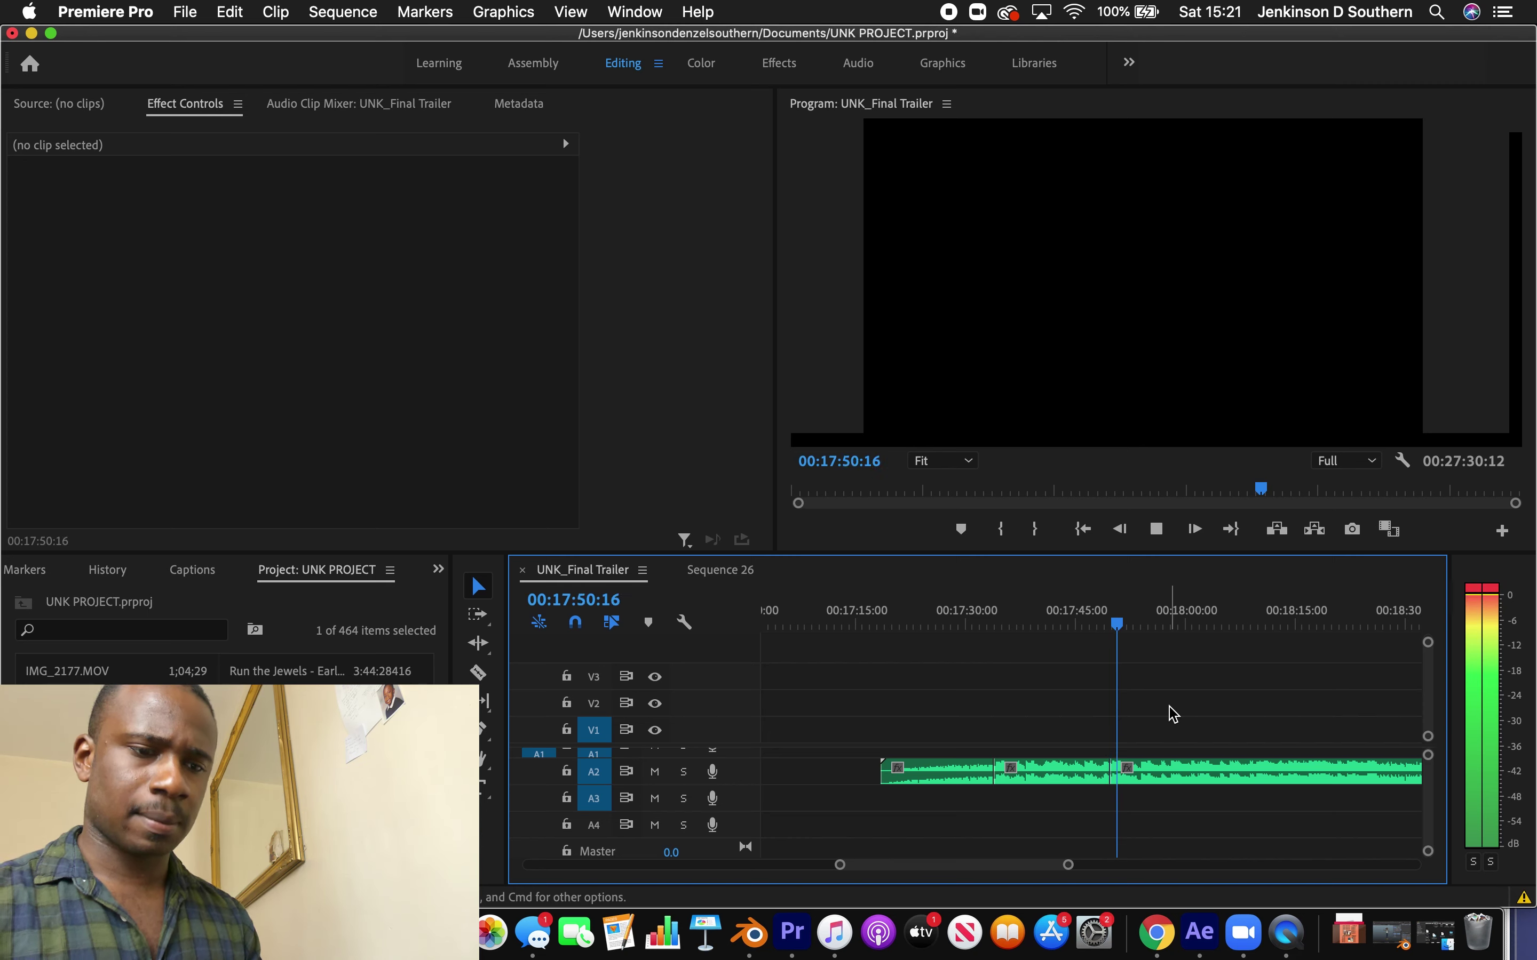
pyautogui.moveTo(1068, 865); pyautogui.dragTo(1093, 864)
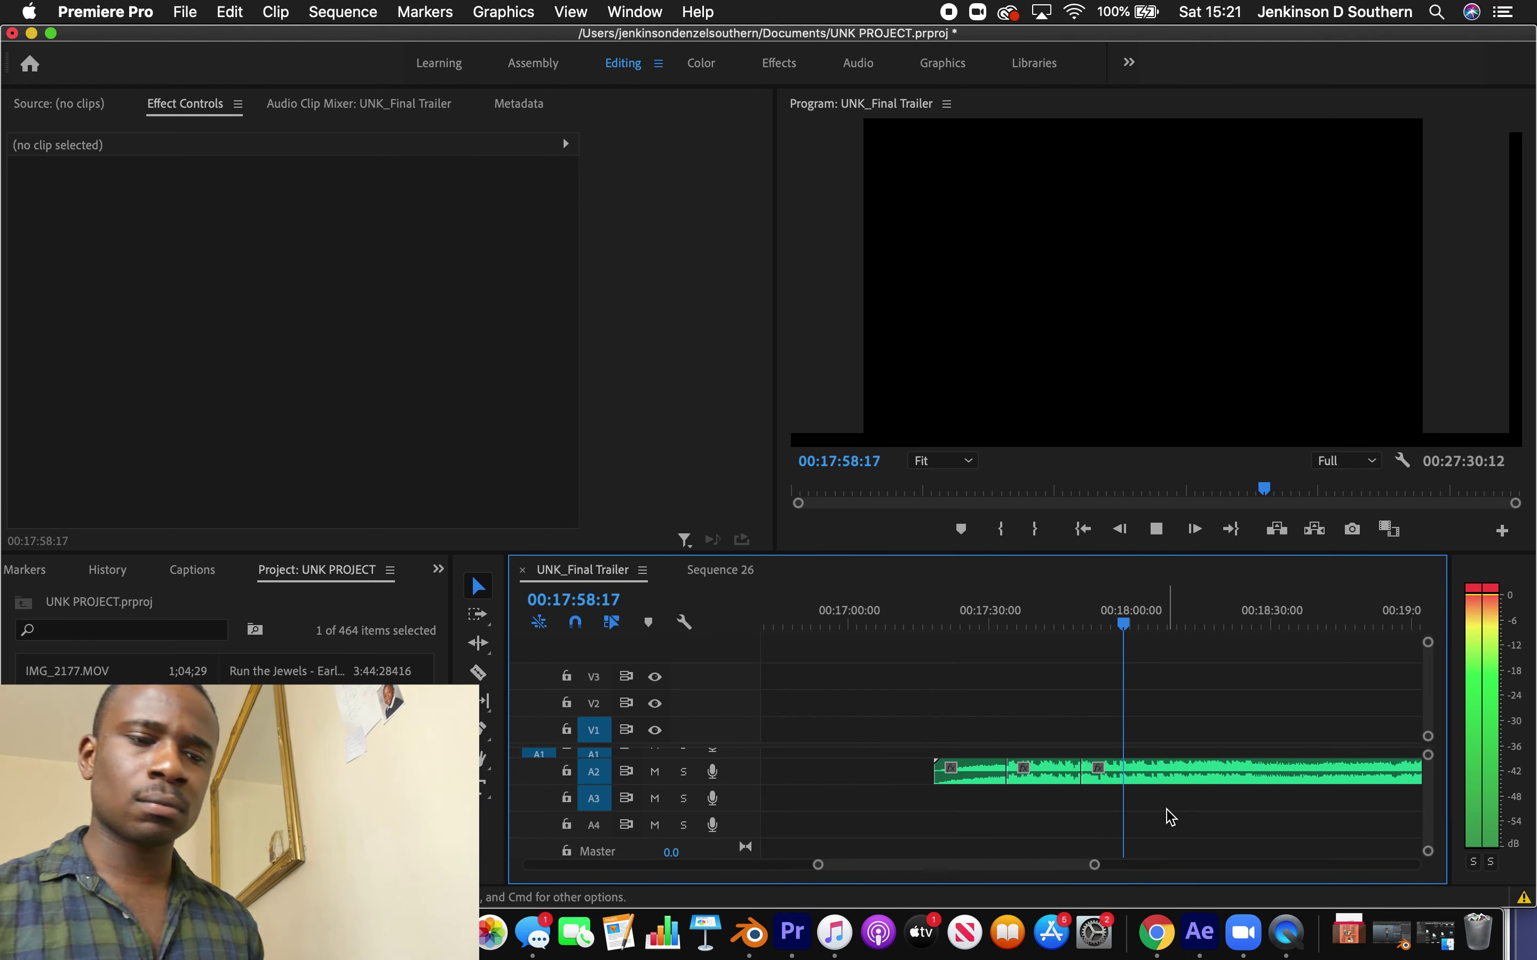
pyautogui.moveTo(1095, 865); pyautogui.dragTo(1215, 864)
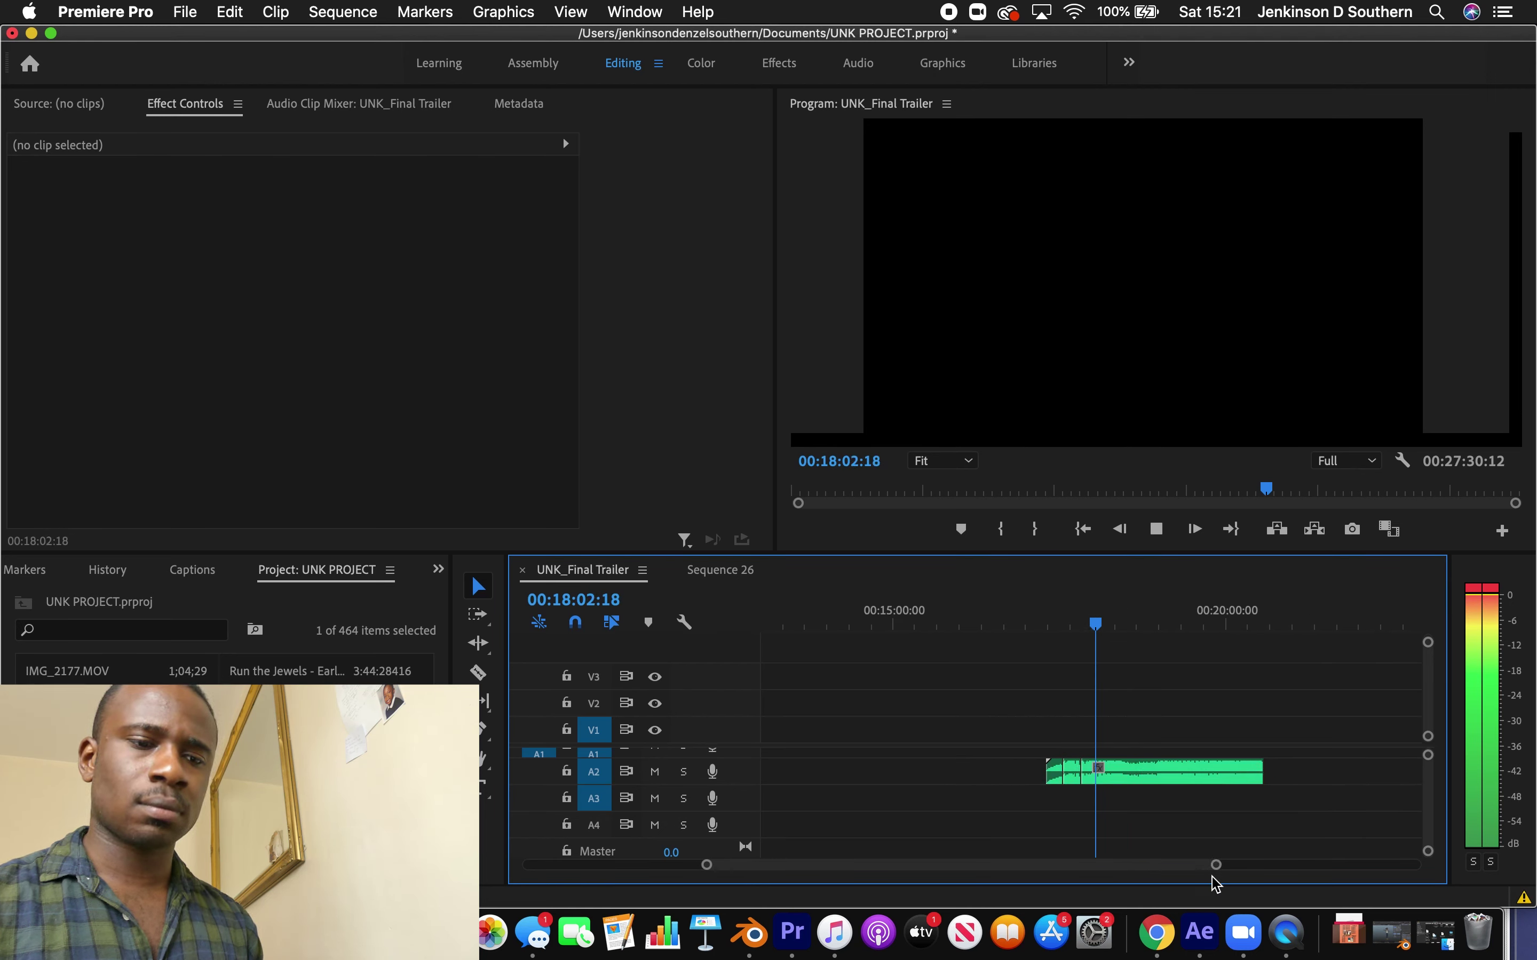
pyautogui.moveTo(1220, 867); pyautogui.dragTo(1167, 864)
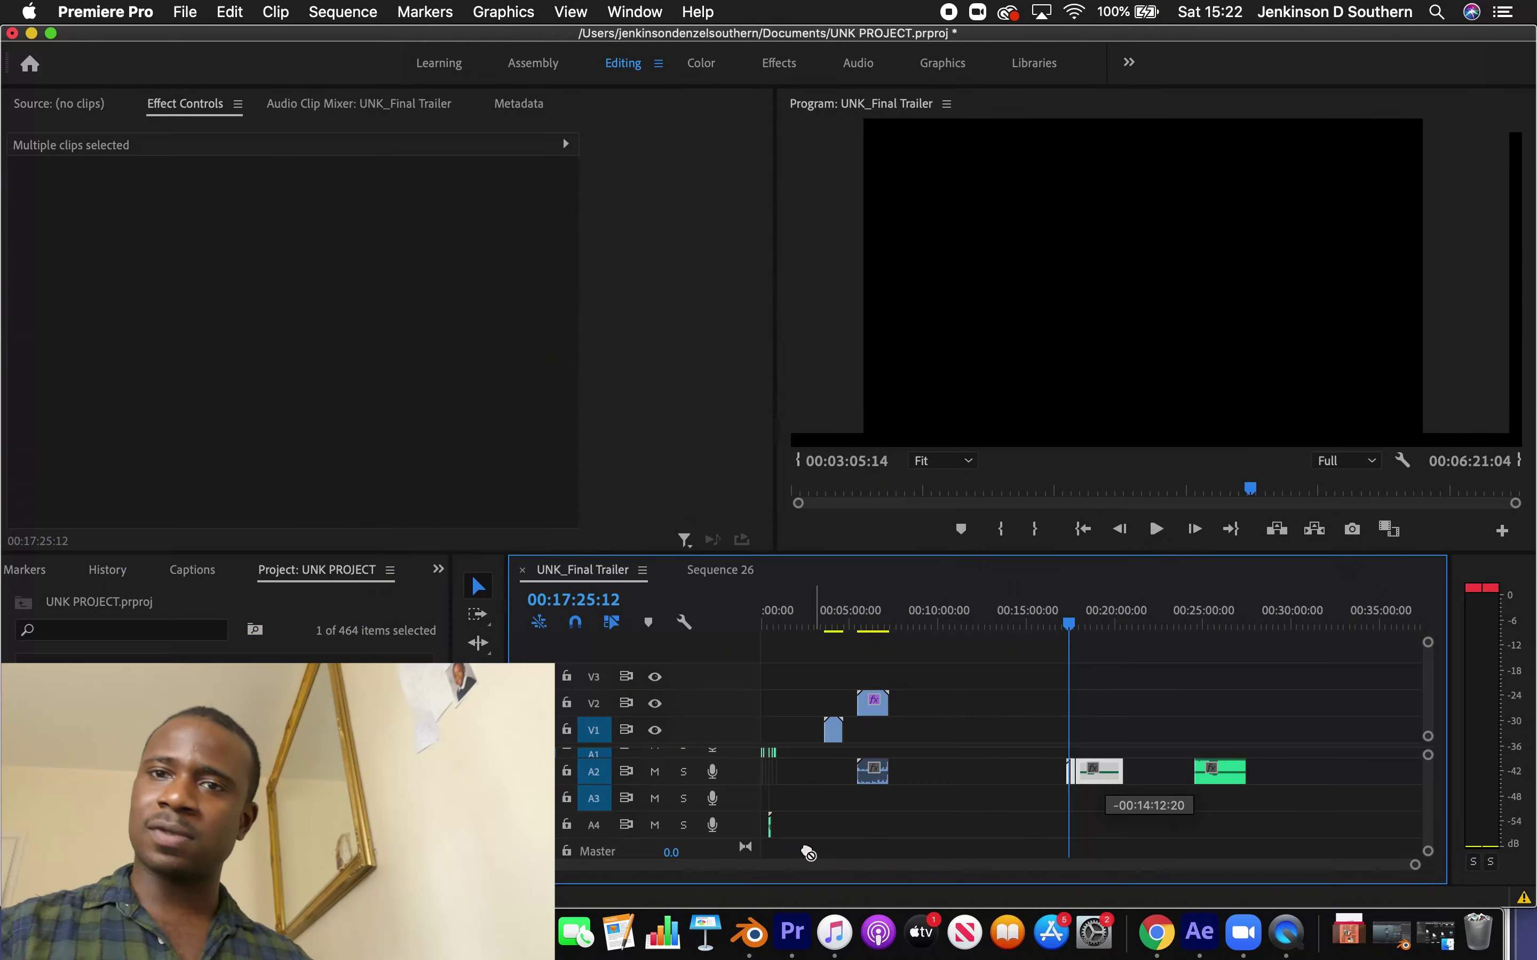
# Move the joined music segments together from track A2 to track A5, starting at about 00:16:10
pyautogui.moveTo(785, 843)
pyautogui.mouseDown()
pyautogui.moveTo(840, 802)
pyautogui.moveTo(799, 858)
pyautogui.mouseUp()
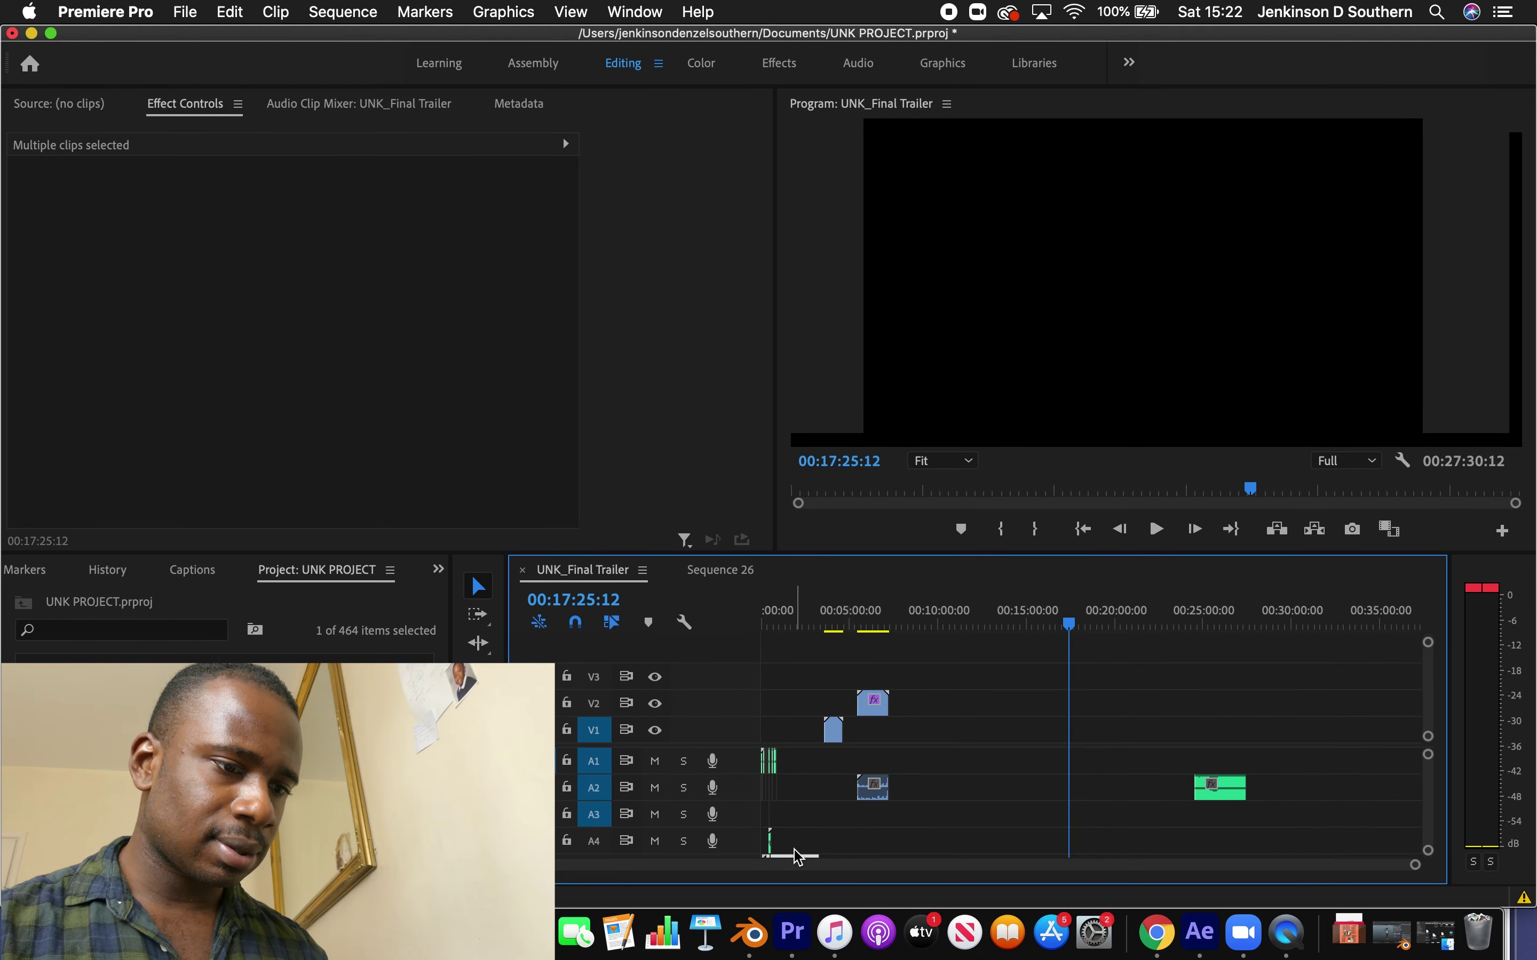
pyautogui.moveTo(815, 626); pyautogui.dragTo(724, 639)
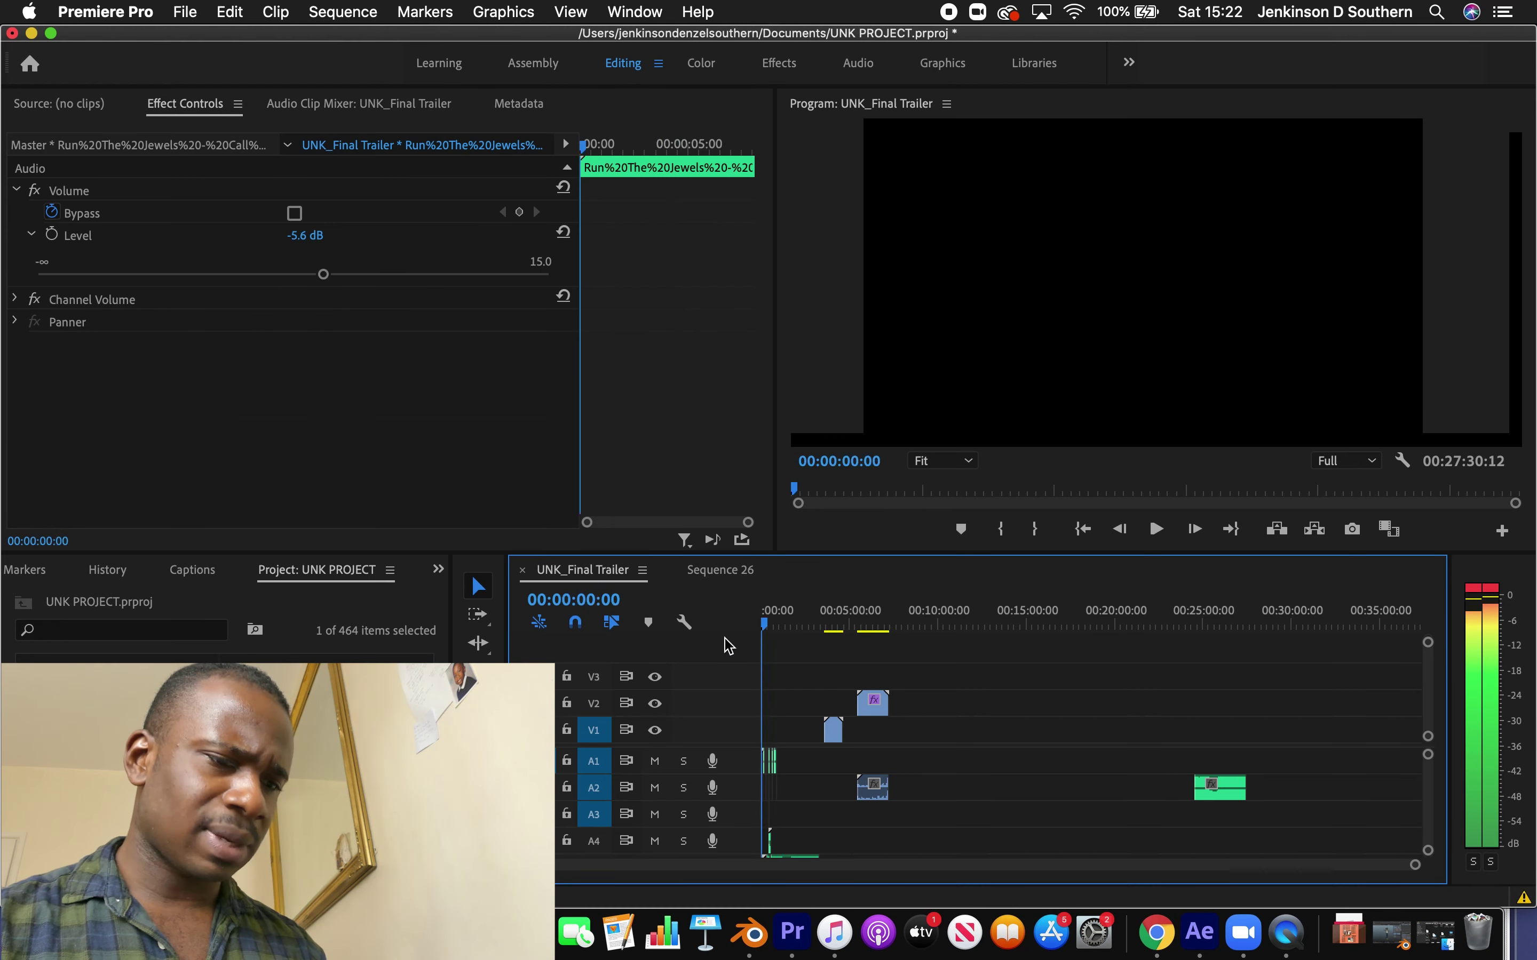
pyautogui.scroll(-3, 818, 841)
pyautogui.moveTo(845, 838); pyautogui.dragTo(1083, 800)
pyautogui.scroll(3, 1080, 794)
# Play the joined music on track A5 from 00:16:40:05
pyautogui.click(1057, 626)
pyautogui.scroll(-1, 1111, 774)
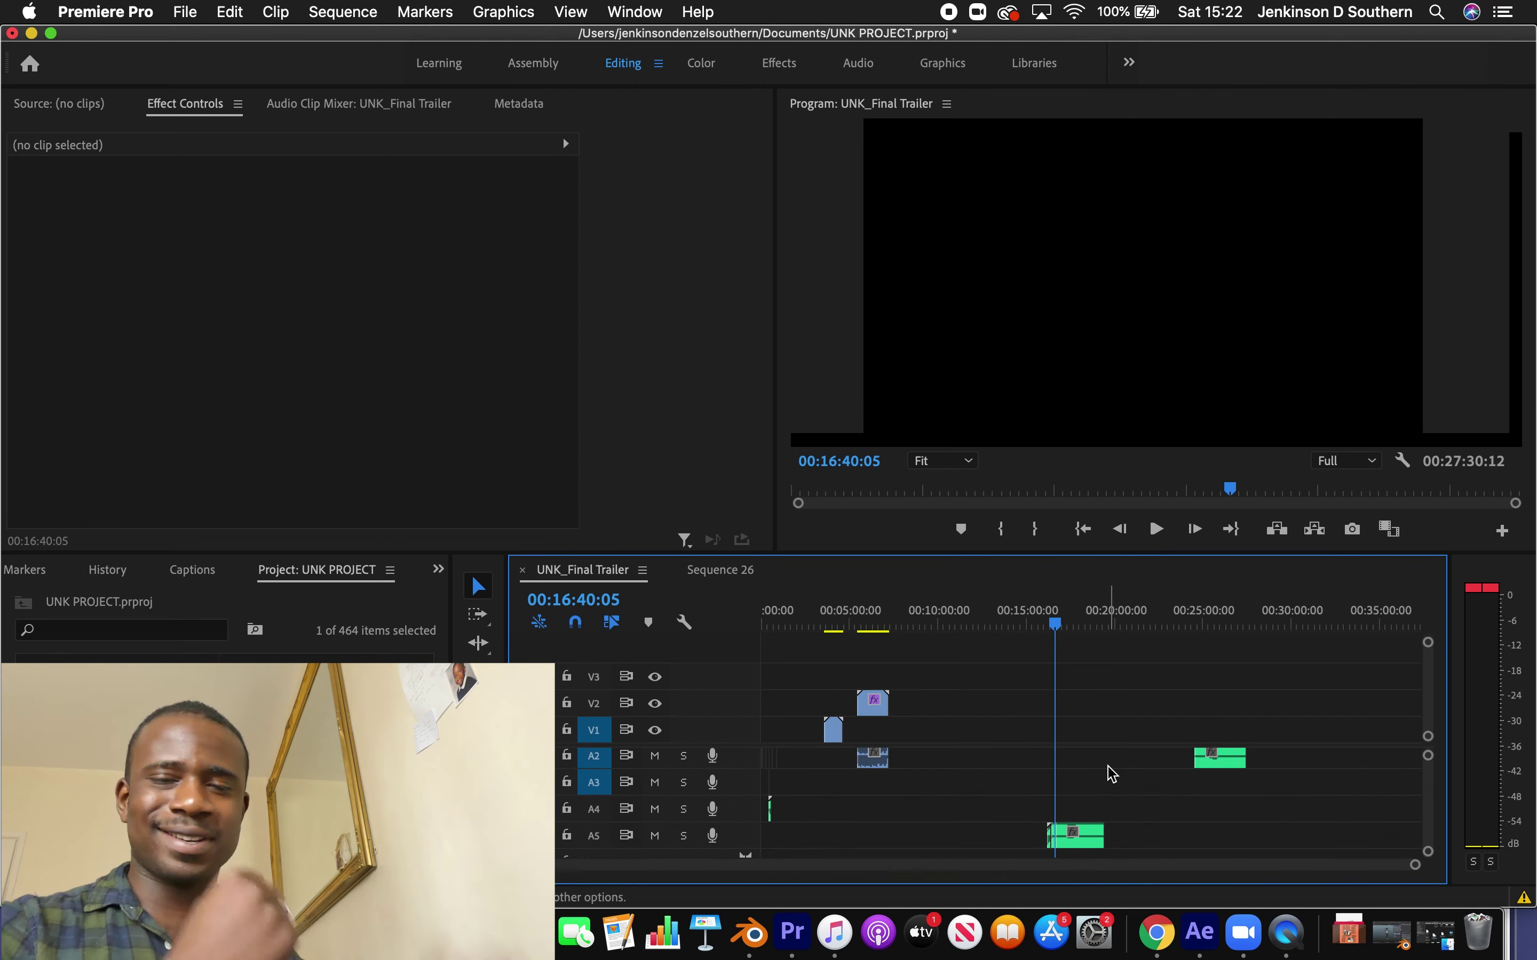
pyautogui.press('space')
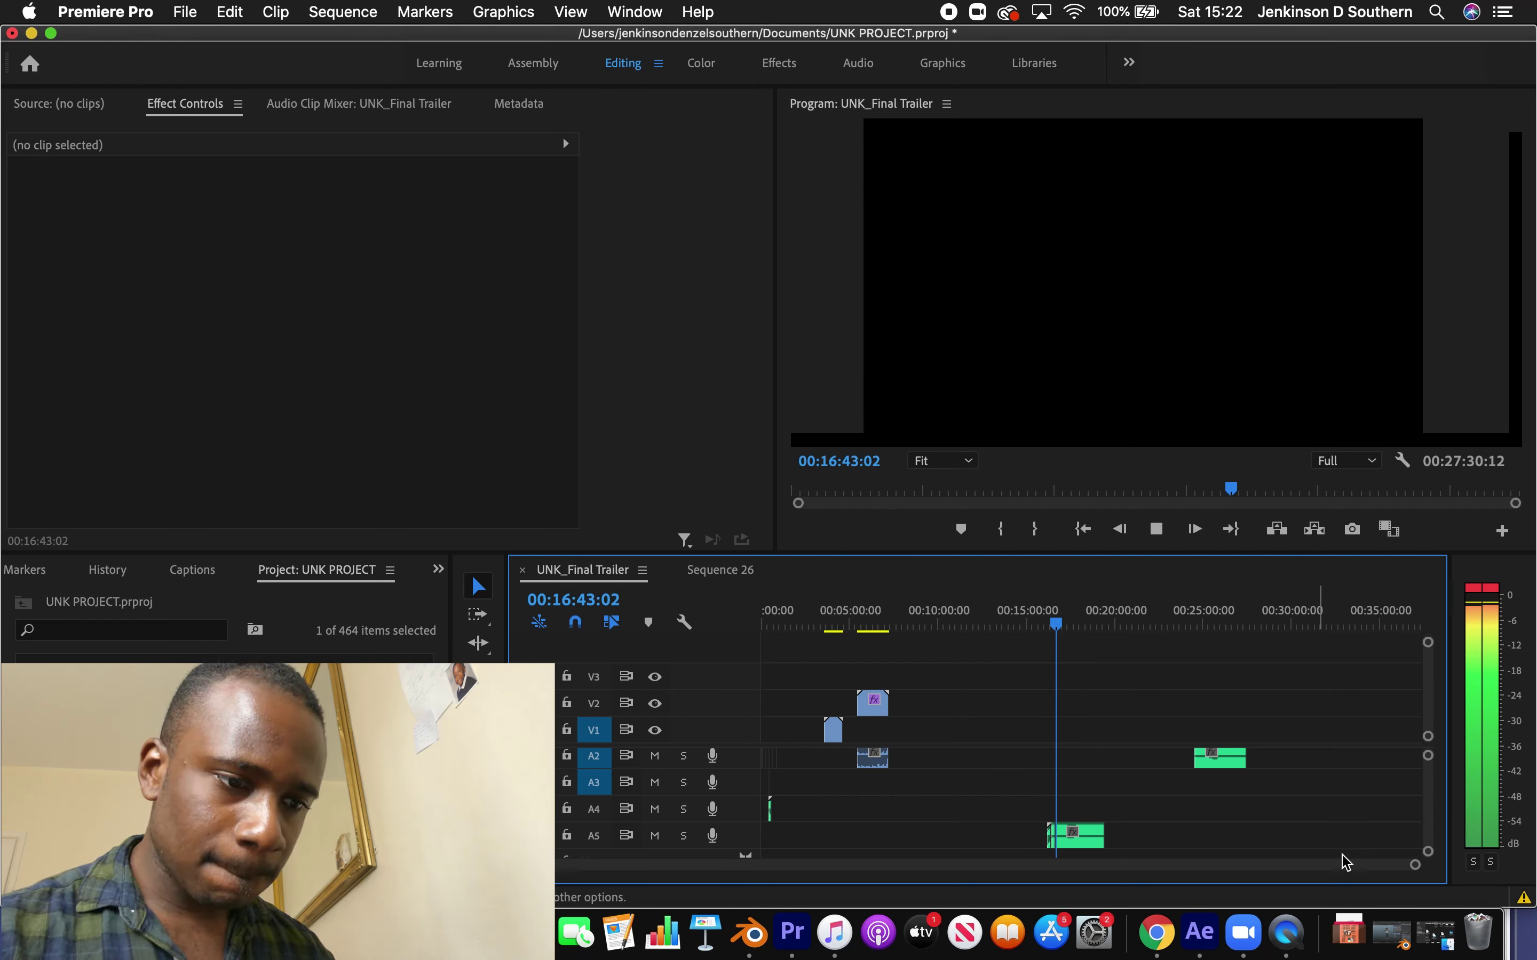
# Move the remaining instrumental clip from track A2 to track A4, starting where the joined music on A5 ends, and stop playback
pyautogui.moveTo(1415, 865); pyautogui.dragTo(1329, 865)
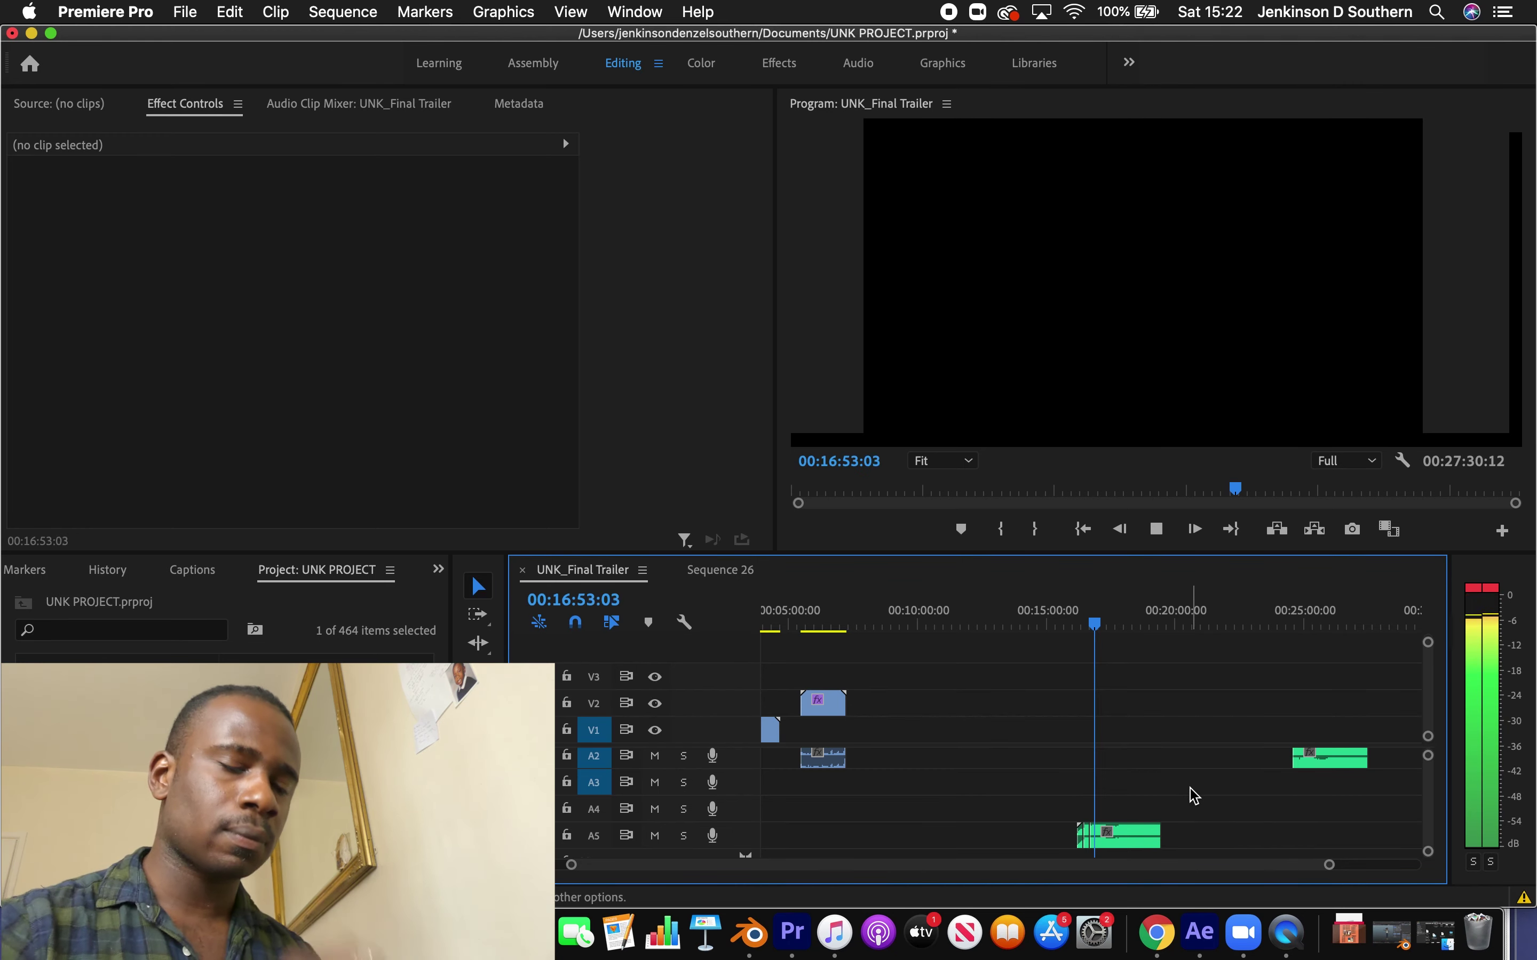
pyautogui.moveTo(1313, 759); pyautogui.dragTo(1185, 804)
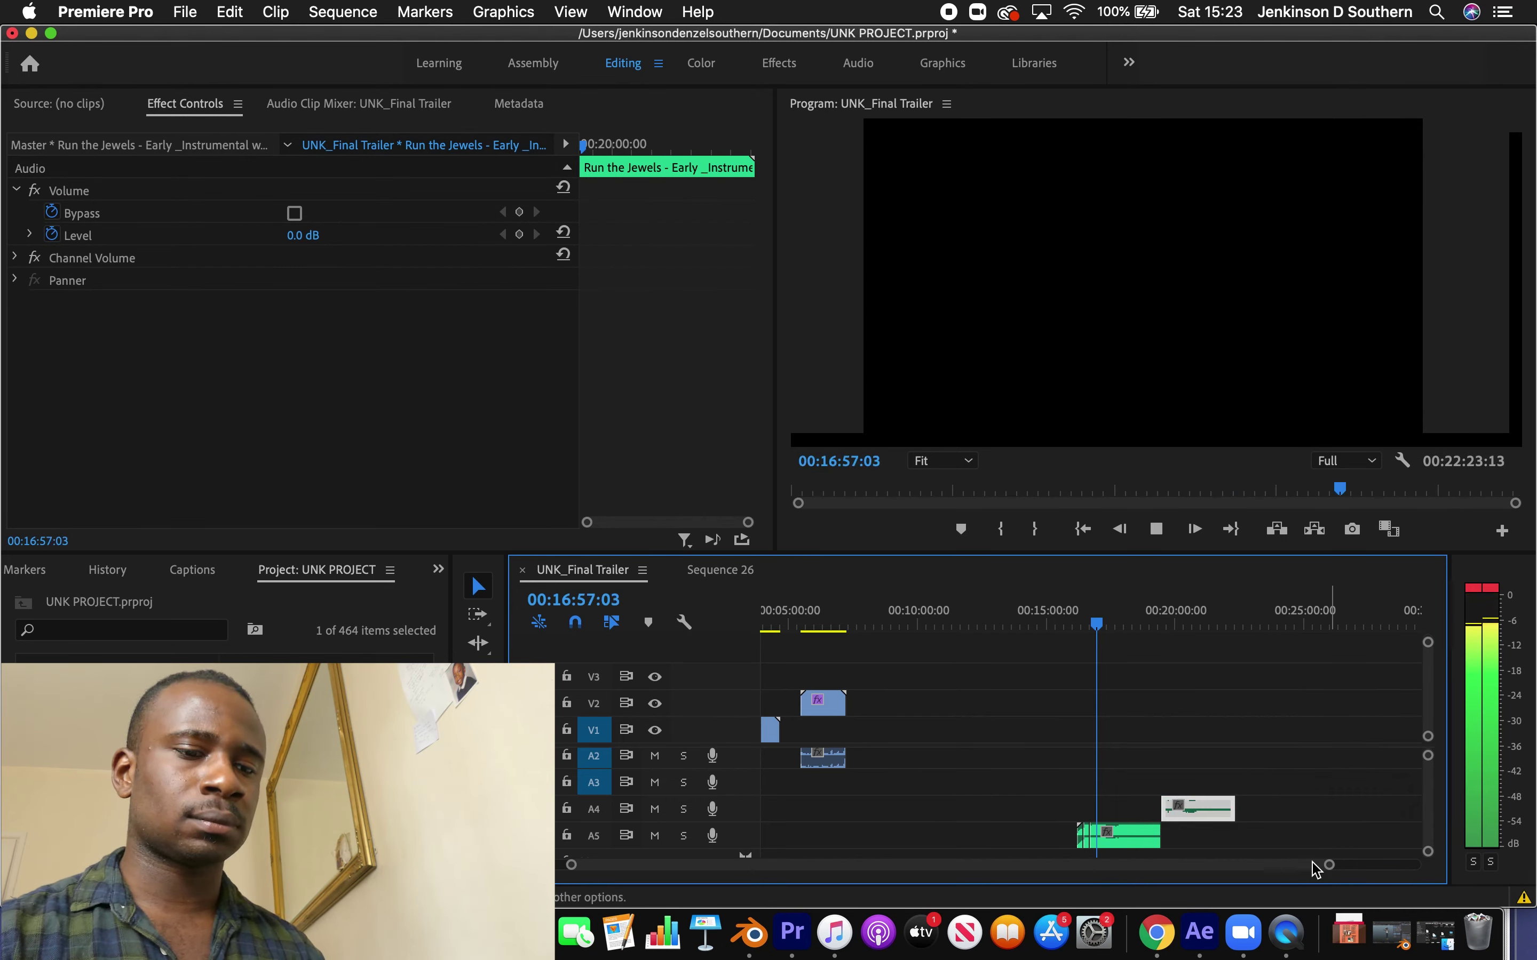
pyautogui.moveTo(1332, 865); pyautogui.dragTo(1273, 865)
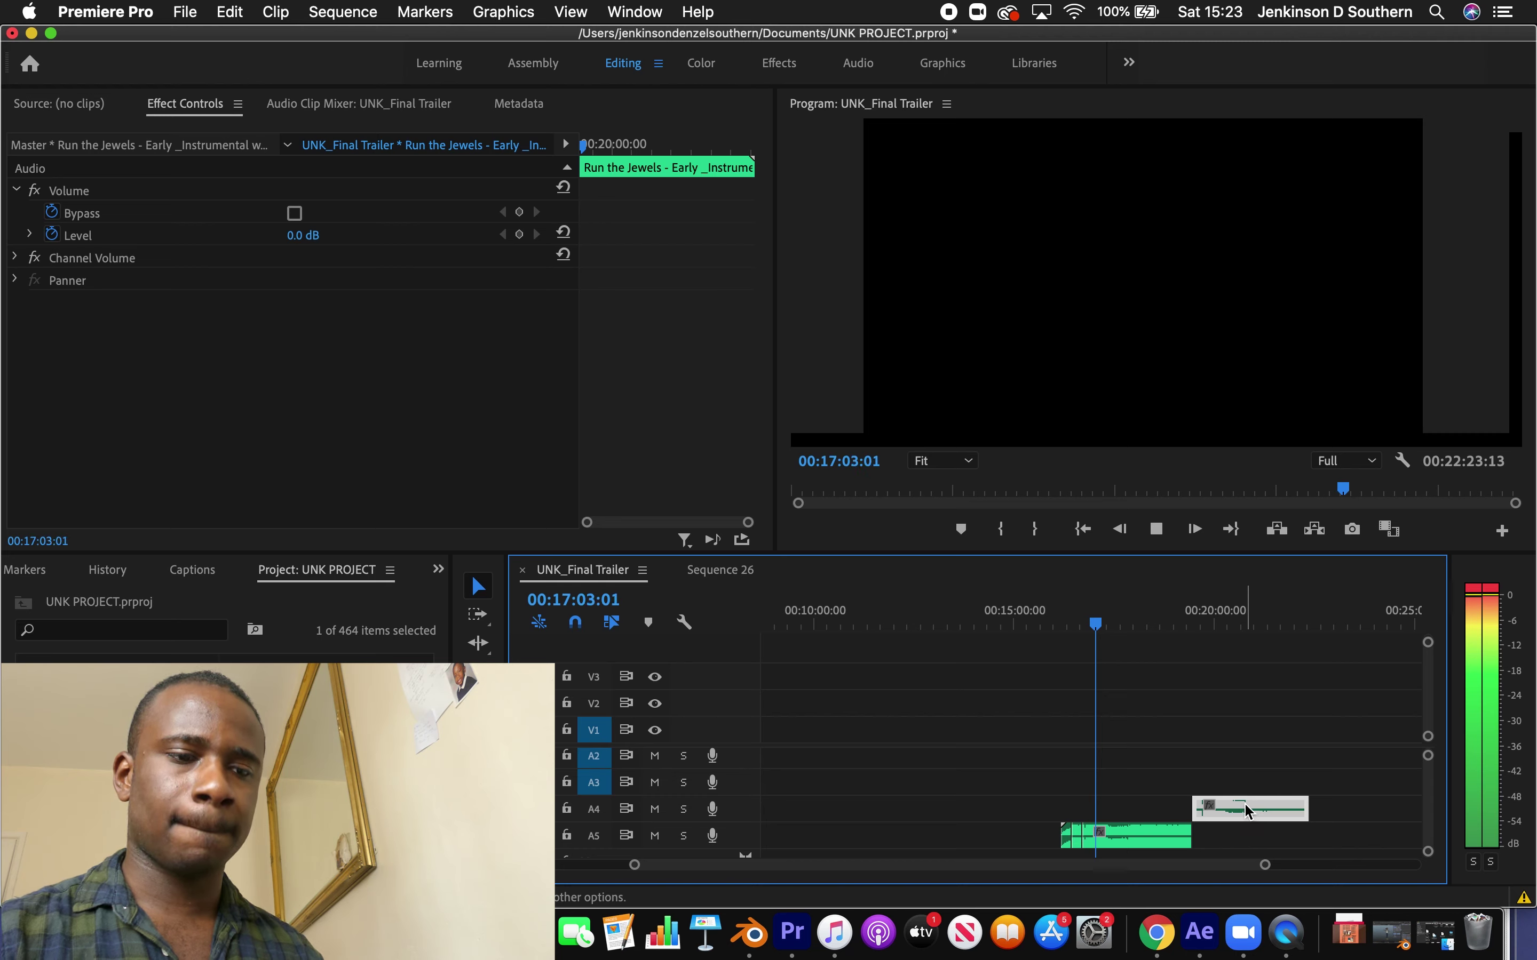
pyautogui.press('space')
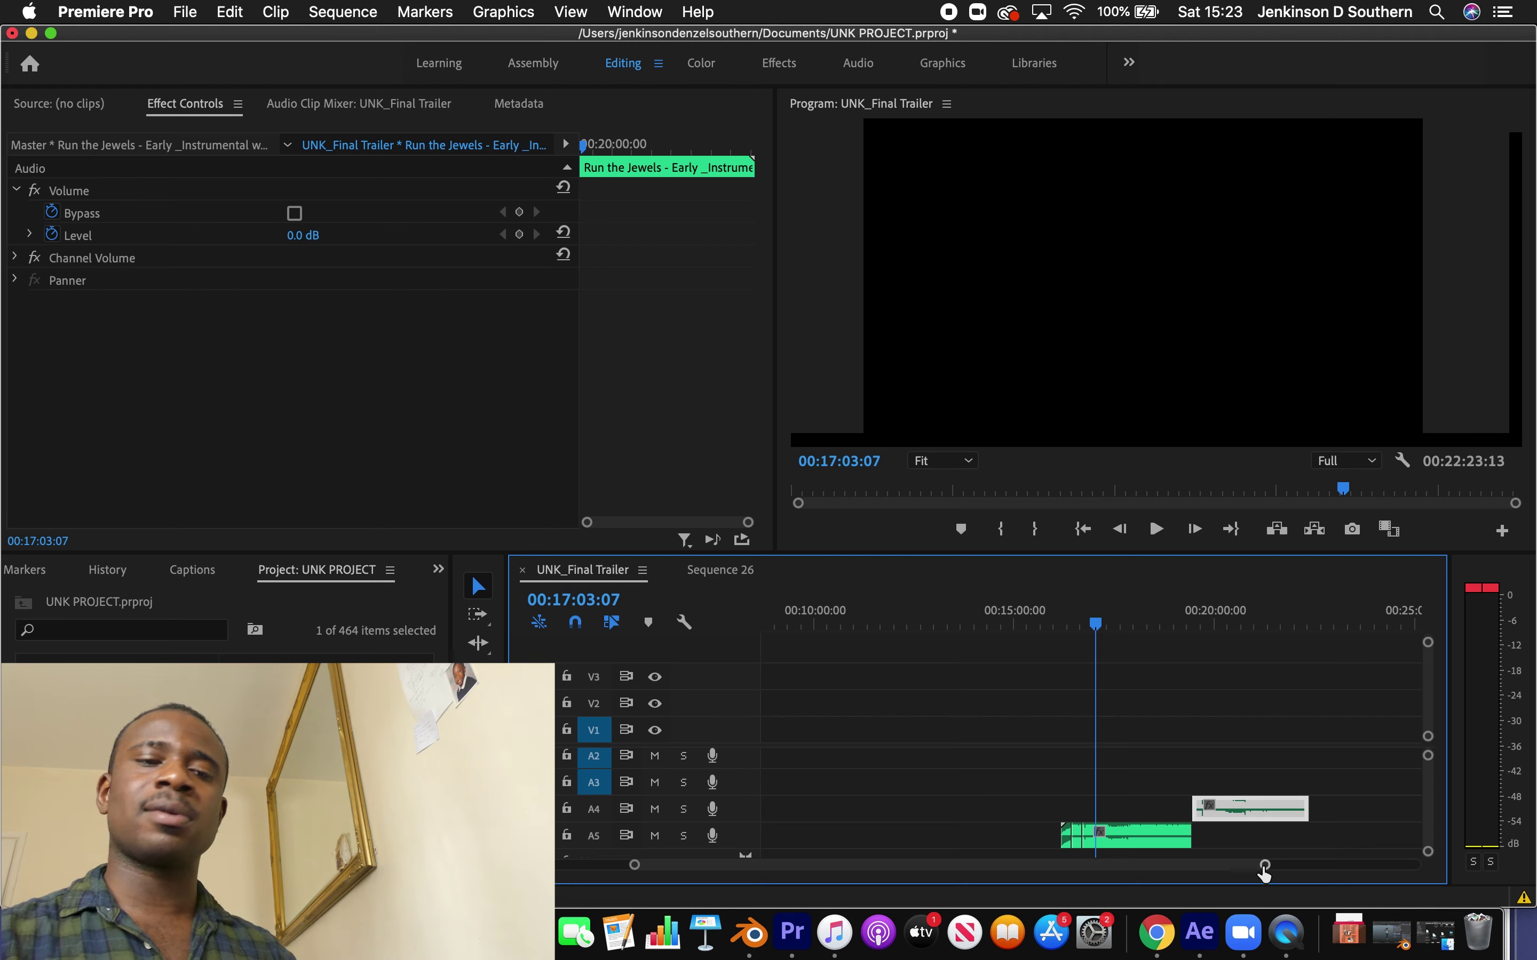
# Listen to the closing part of the instrumental on track A4 from about 00:21:55 and again from about 00:21:20
pyautogui.moveTo(1265, 865); pyautogui.dragTo(1299, 865)
pyautogui.click(1247, 618)
pyautogui.press('space')
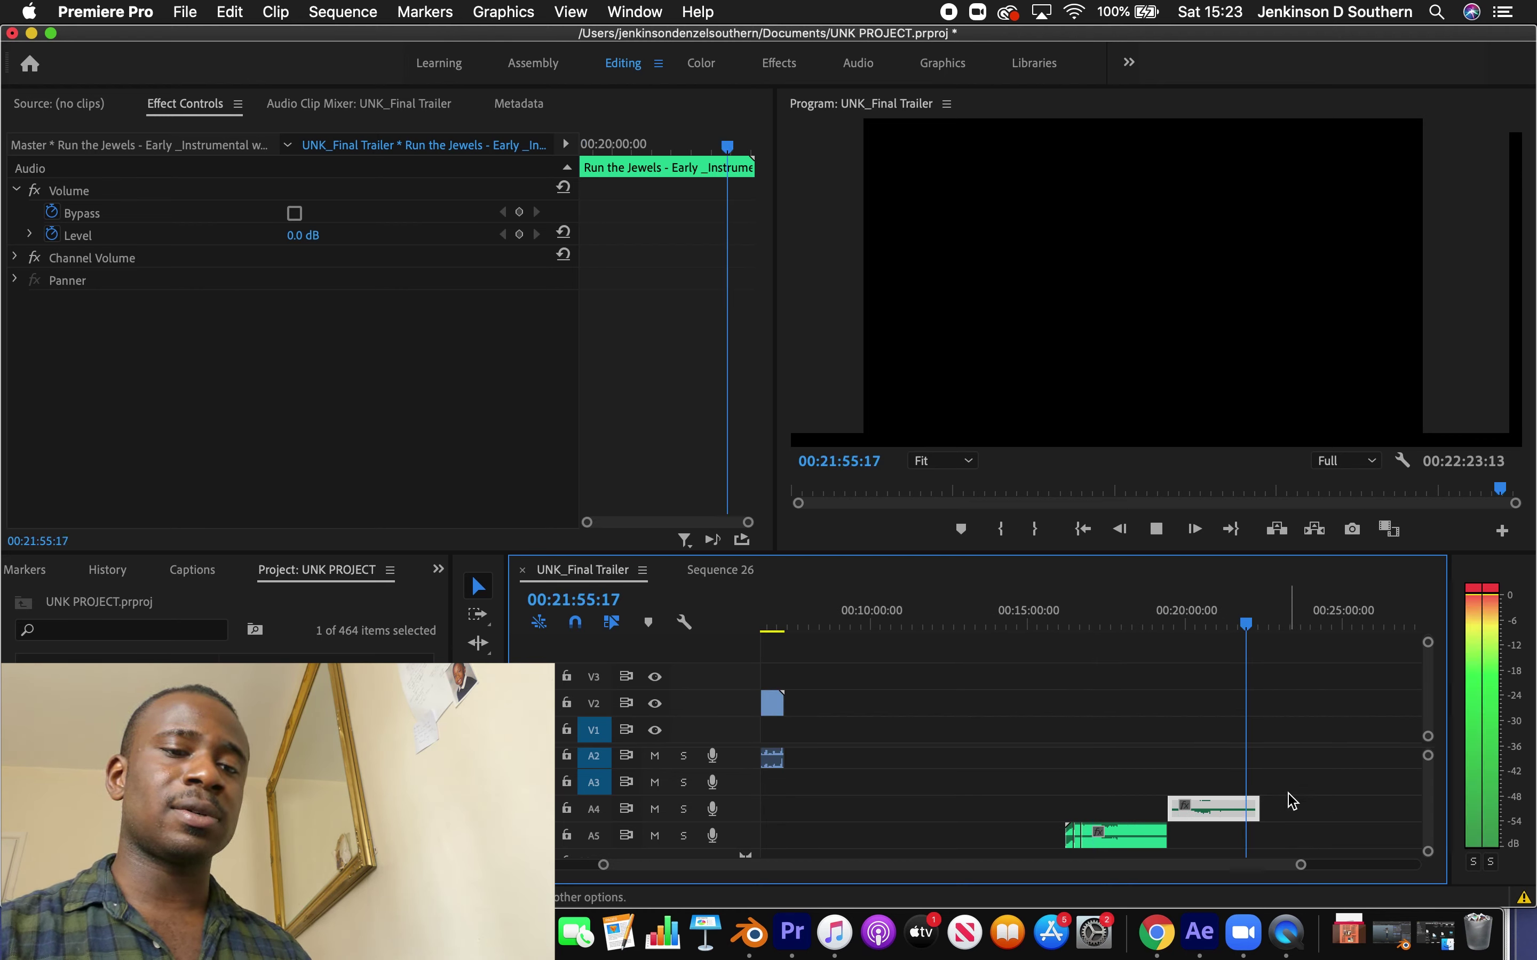
pyautogui.moveTo(1300, 865); pyautogui.dragTo(1394, 865)
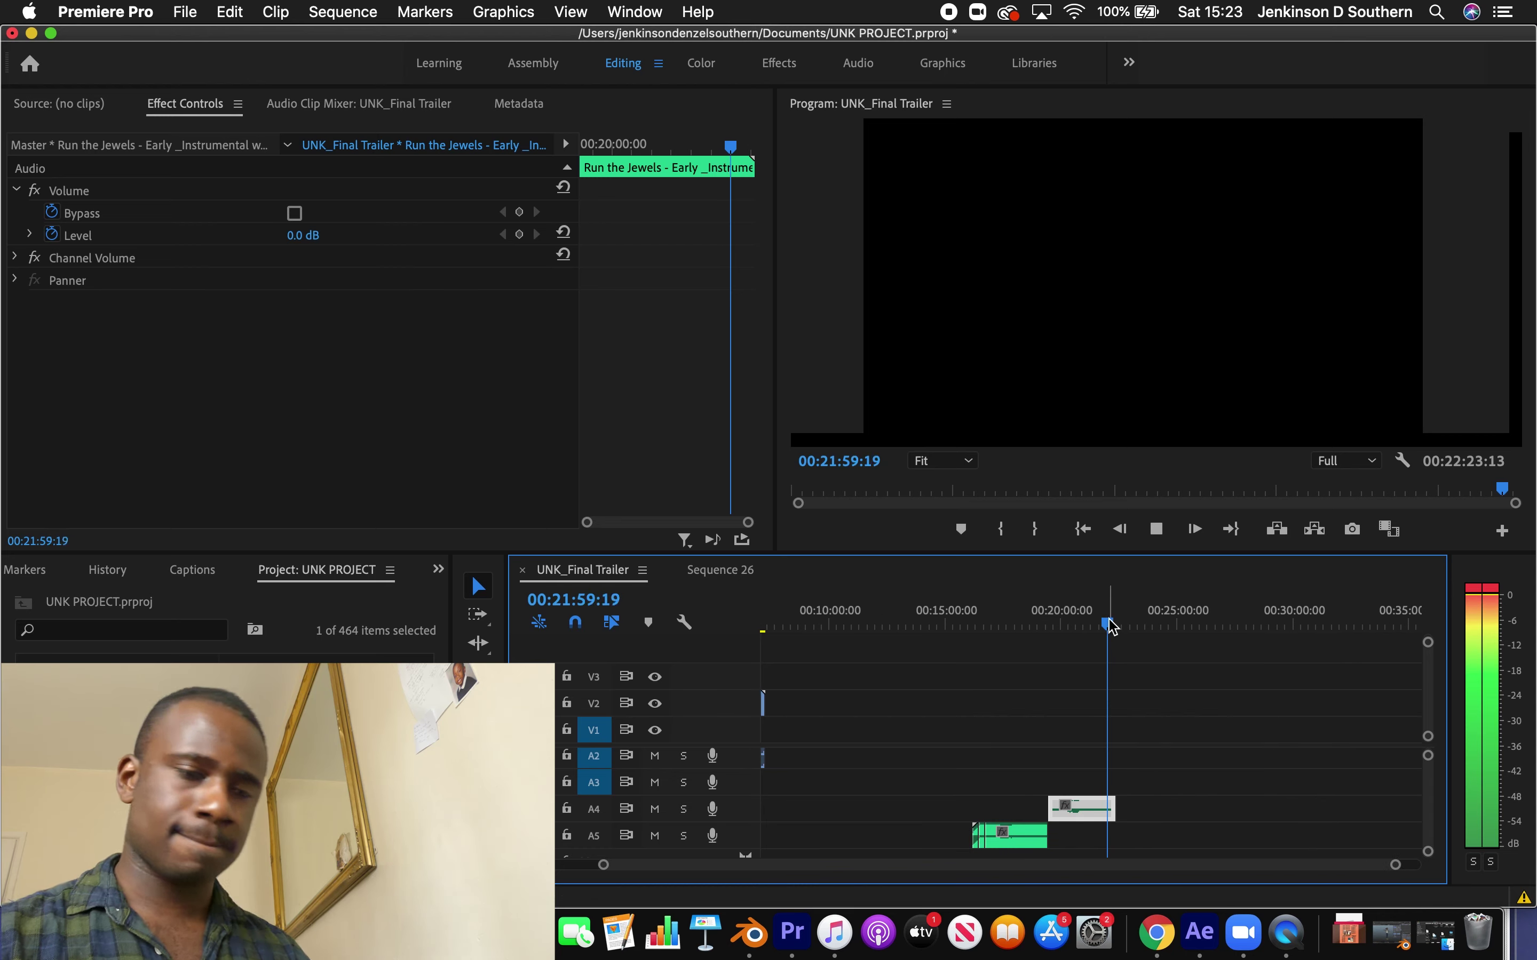
pyautogui.moveTo(1109, 624); pyautogui.dragTo(1094, 624)
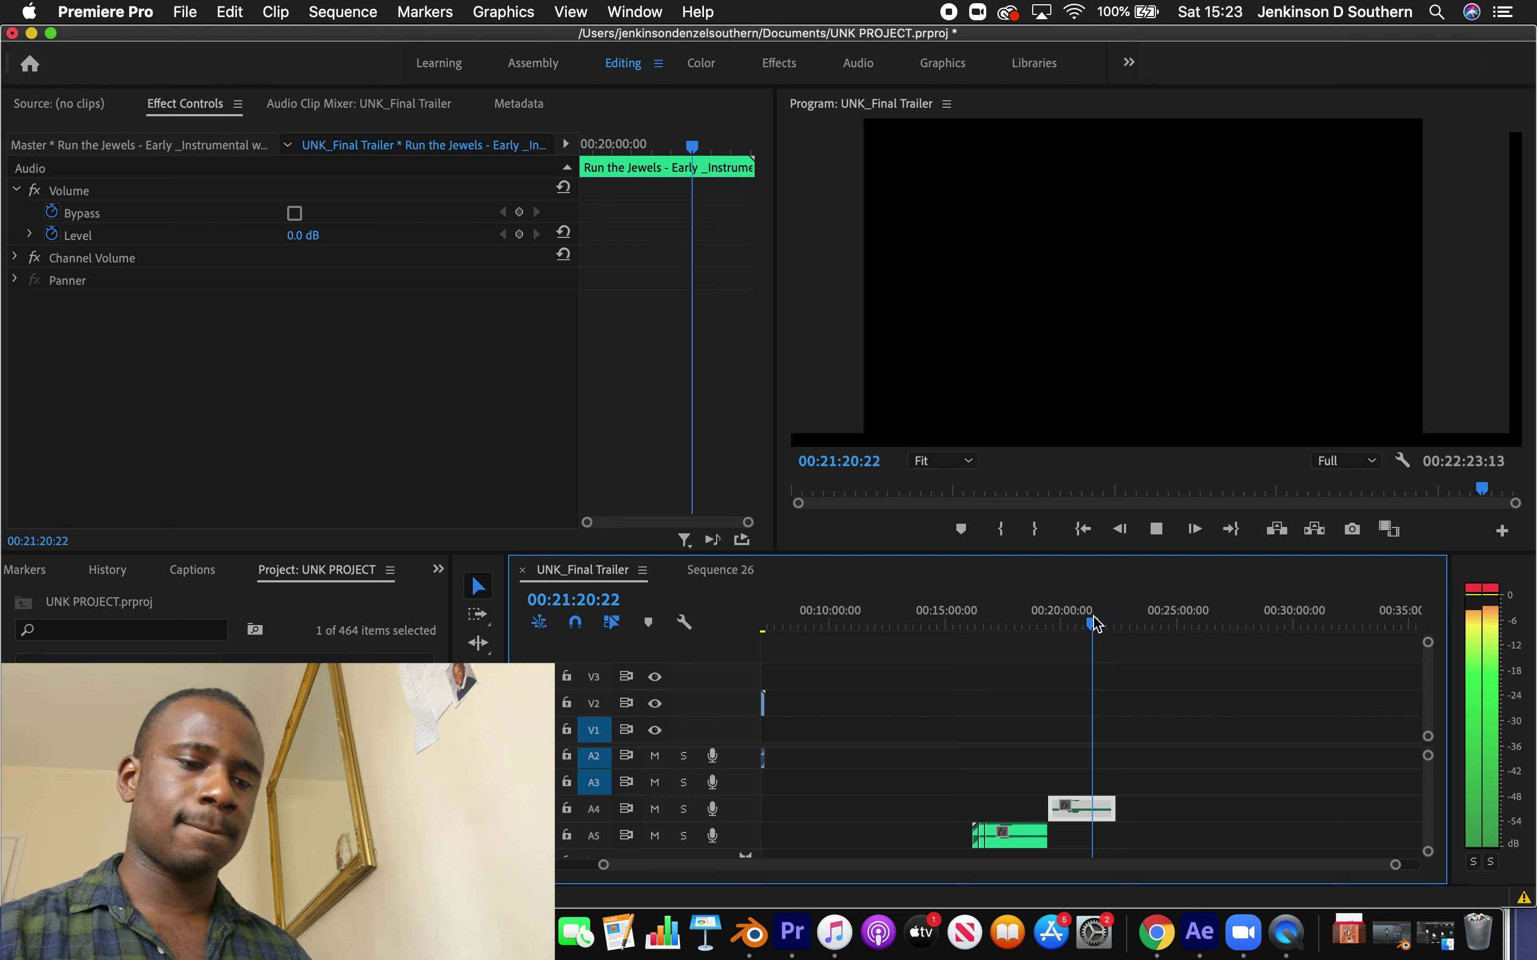
# Stop at the chosen point in the instrumental on track A4, trim the clip's beginning to 00:21:35:12, and play the rest
pyautogui.moveTo(1395, 865); pyautogui.dragTo(1237, 865)
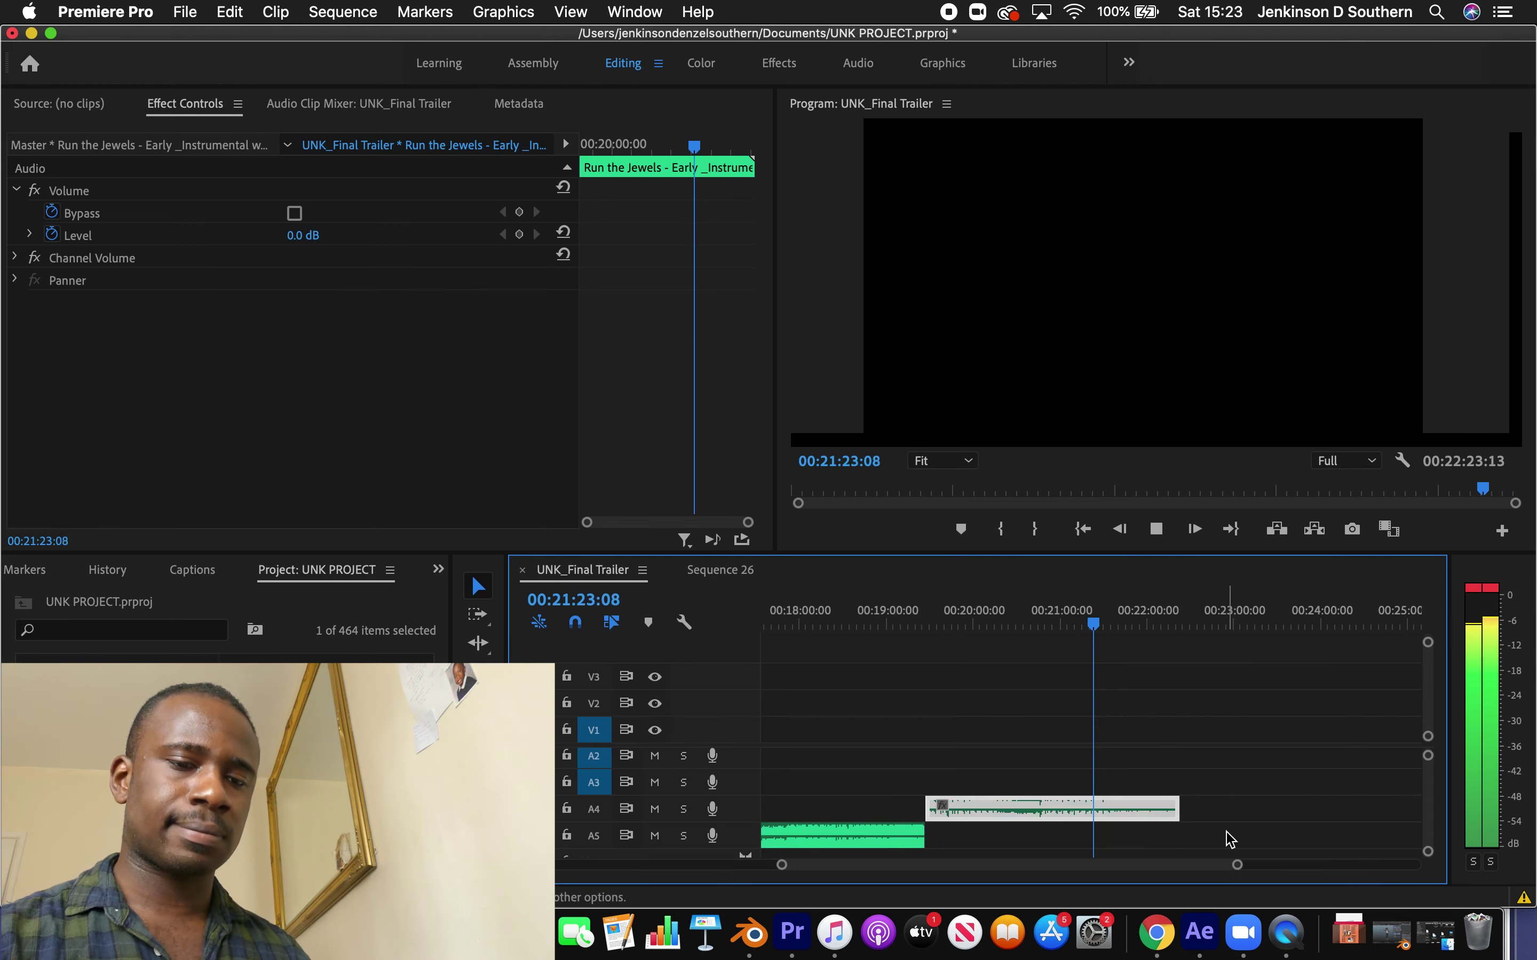
pyautogui.click(918, 785)
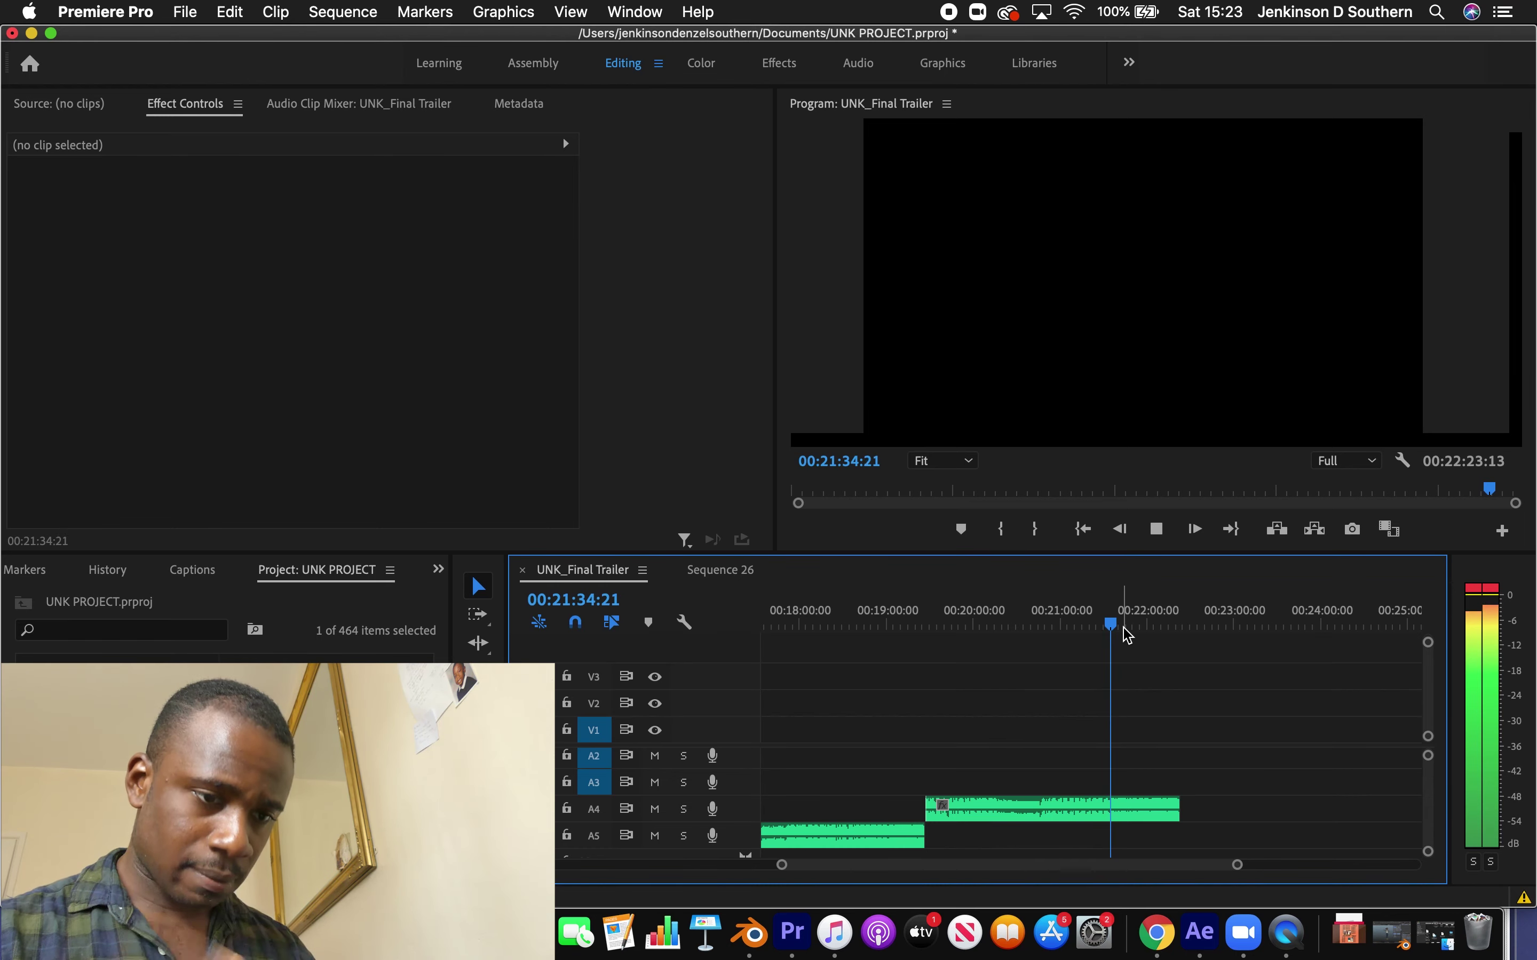
pyautogui.press('space')
pyautogui.moveTo(928, 810); pyautogui.dragTo(1111, 812)
pyautogui.press('space')
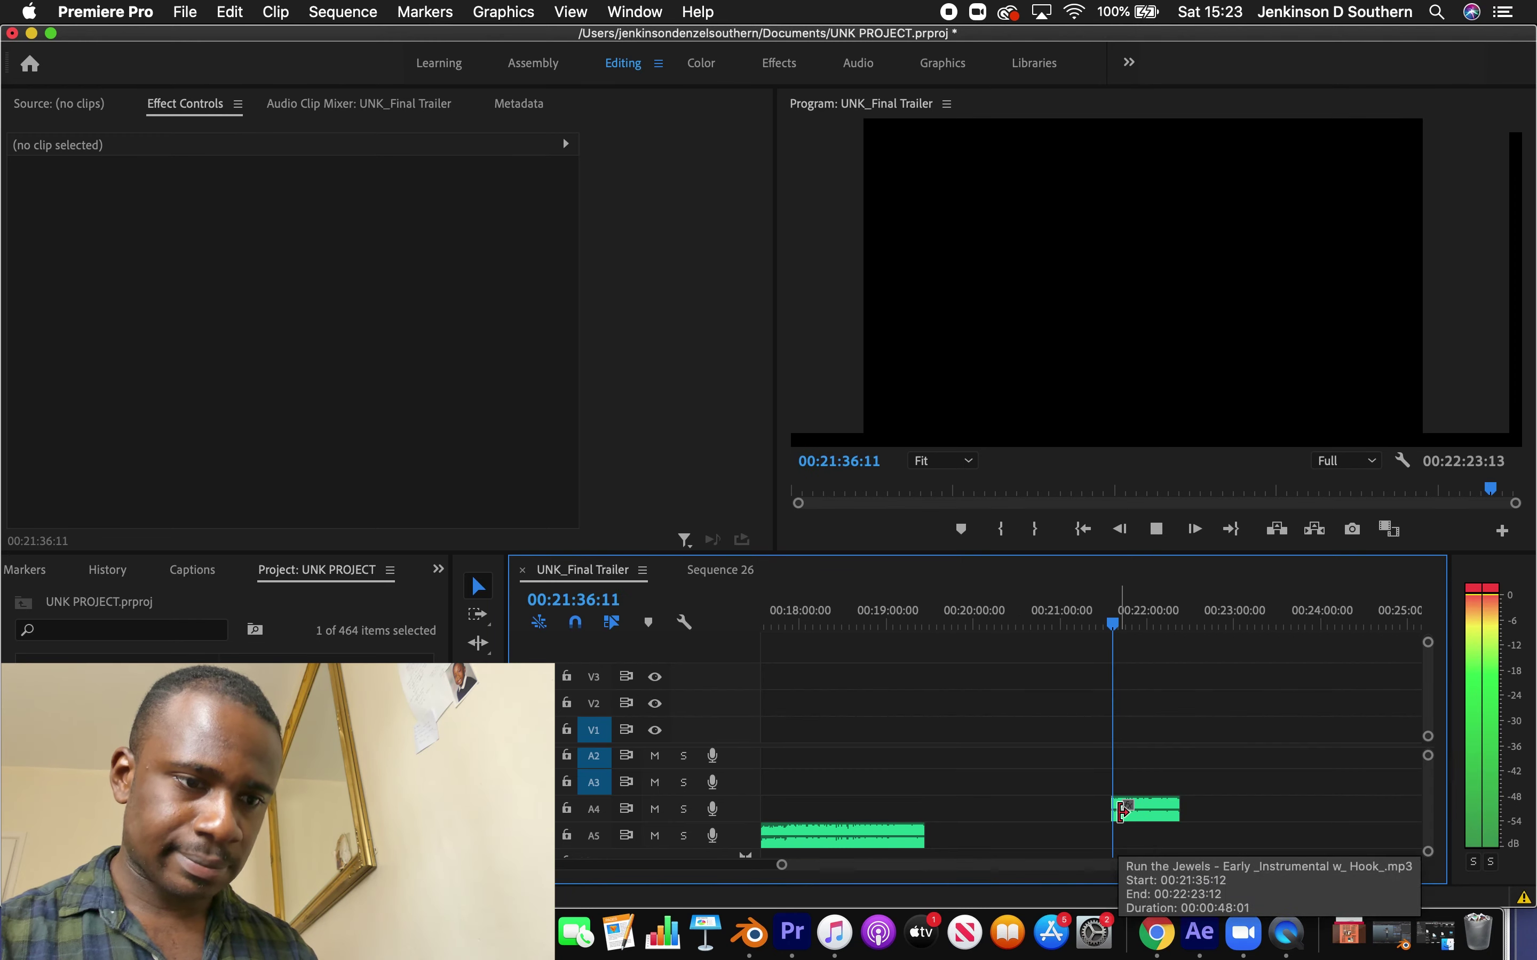
pyautogui.moveTo(1237, 866); pyautogui.dragTo(1277, 866)
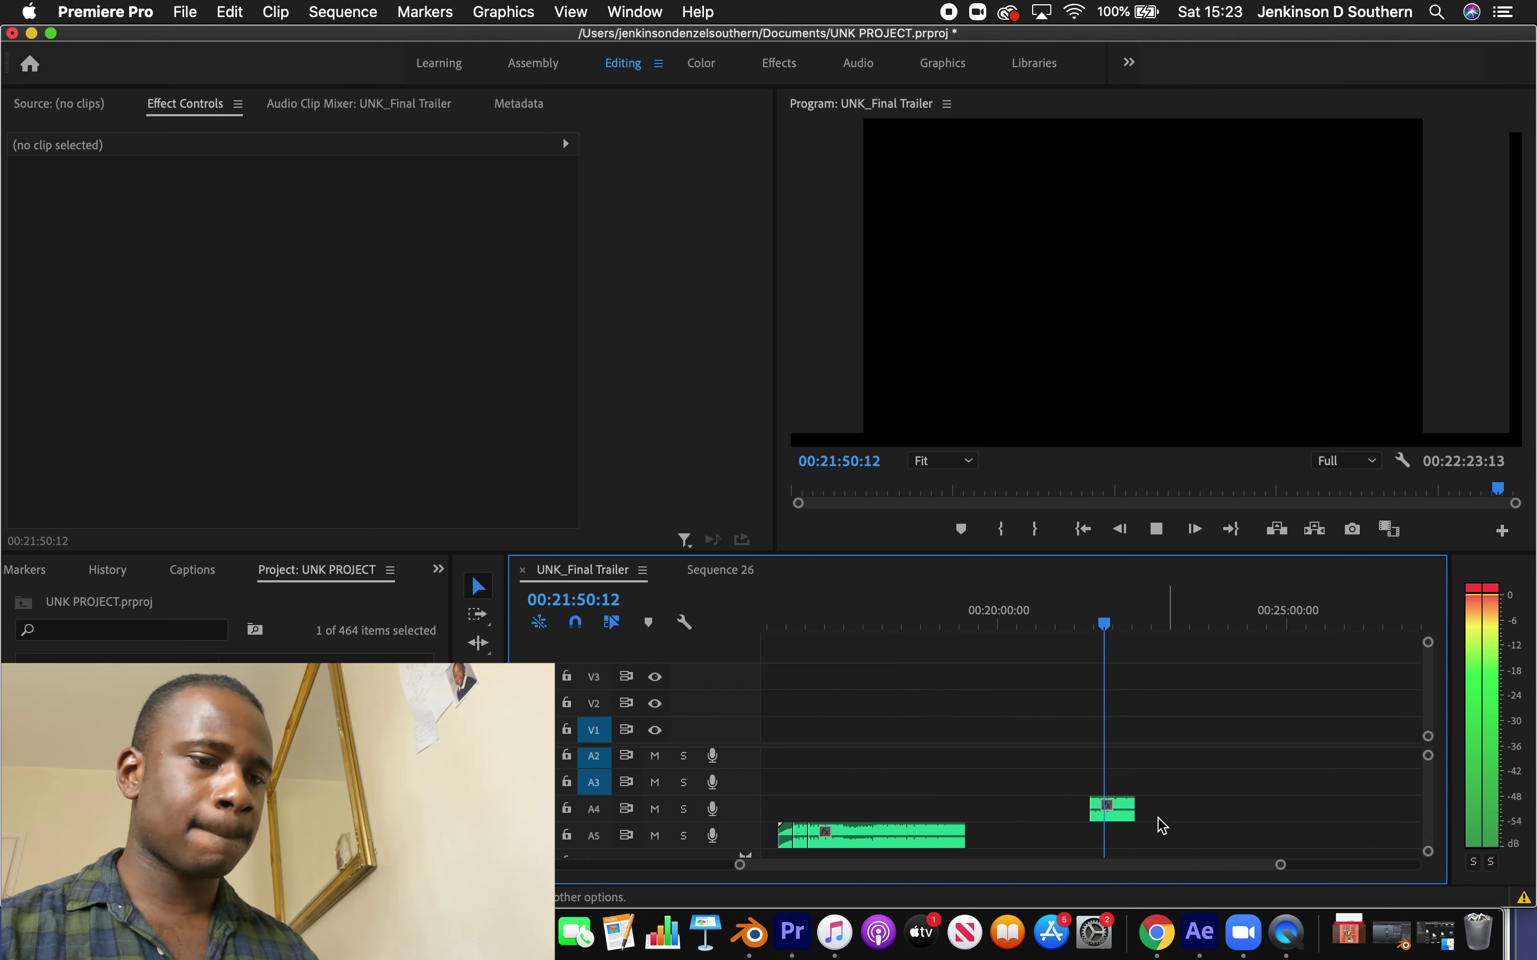
# Stop playback, trim the instrumental clip on track A4 to end at 00:21:51:10, and play track A5 from about 00:17:10
pyautogui.press('space')
pyautogui.moveTo(1143, 810); pyautogui.dragTo(1105, 810)
pyautogui.click(834, 622)
pyautogui.press('space')
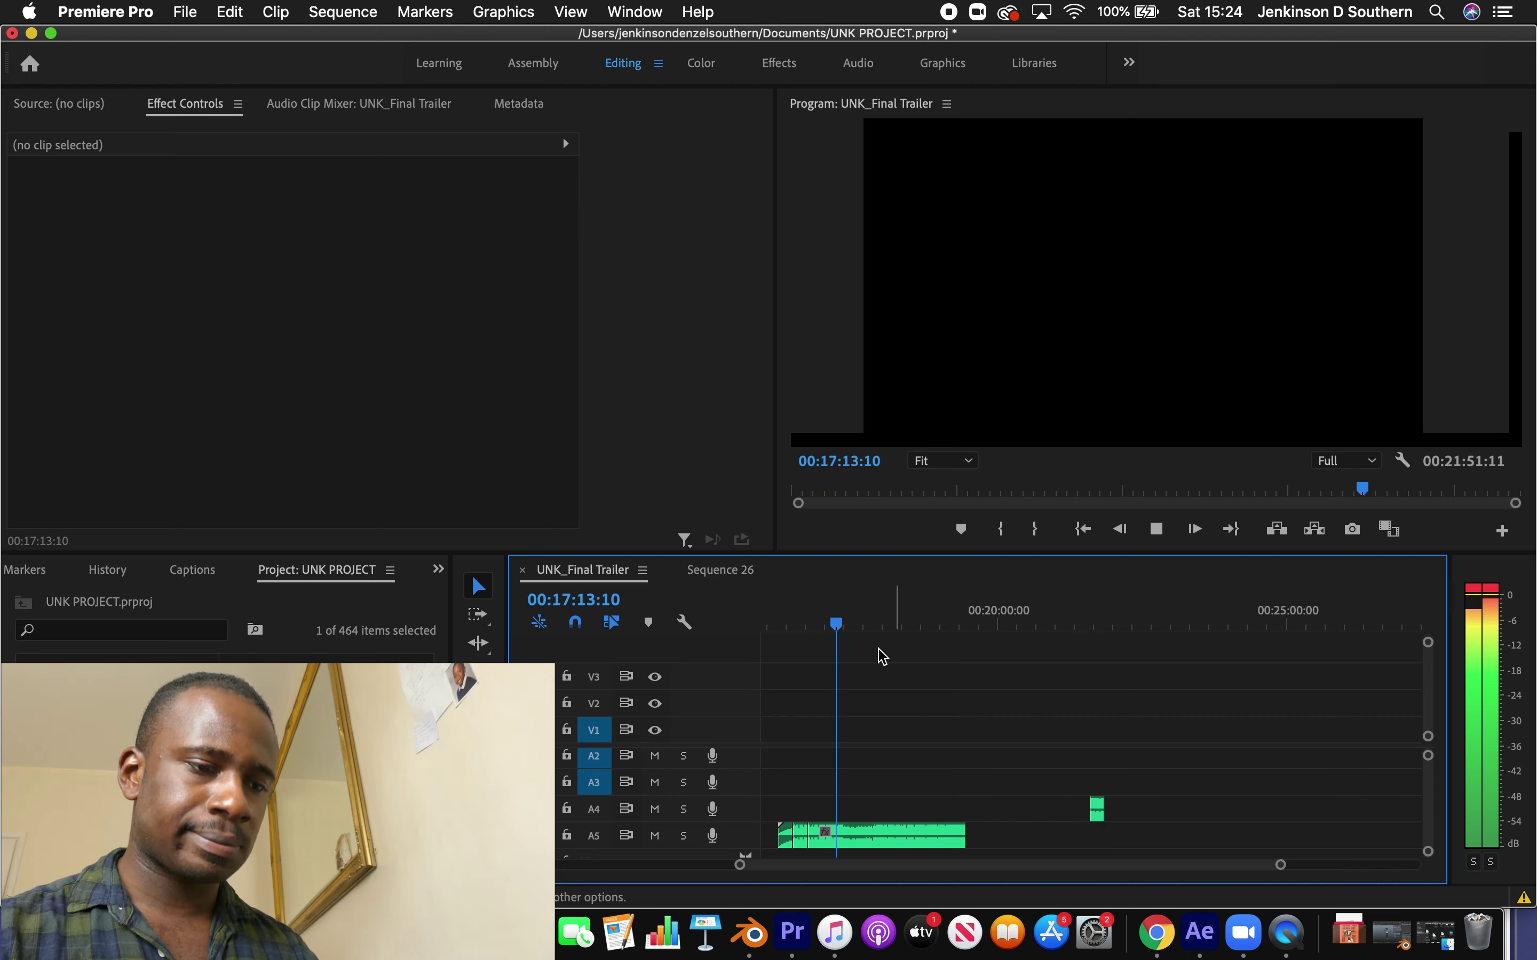
# Replay the joined music on track A5 around 00:16:43 to 00:17:04 to find the point for the instrumental segment
pyautogui.click(821, 624)
pyautogui.press('space')
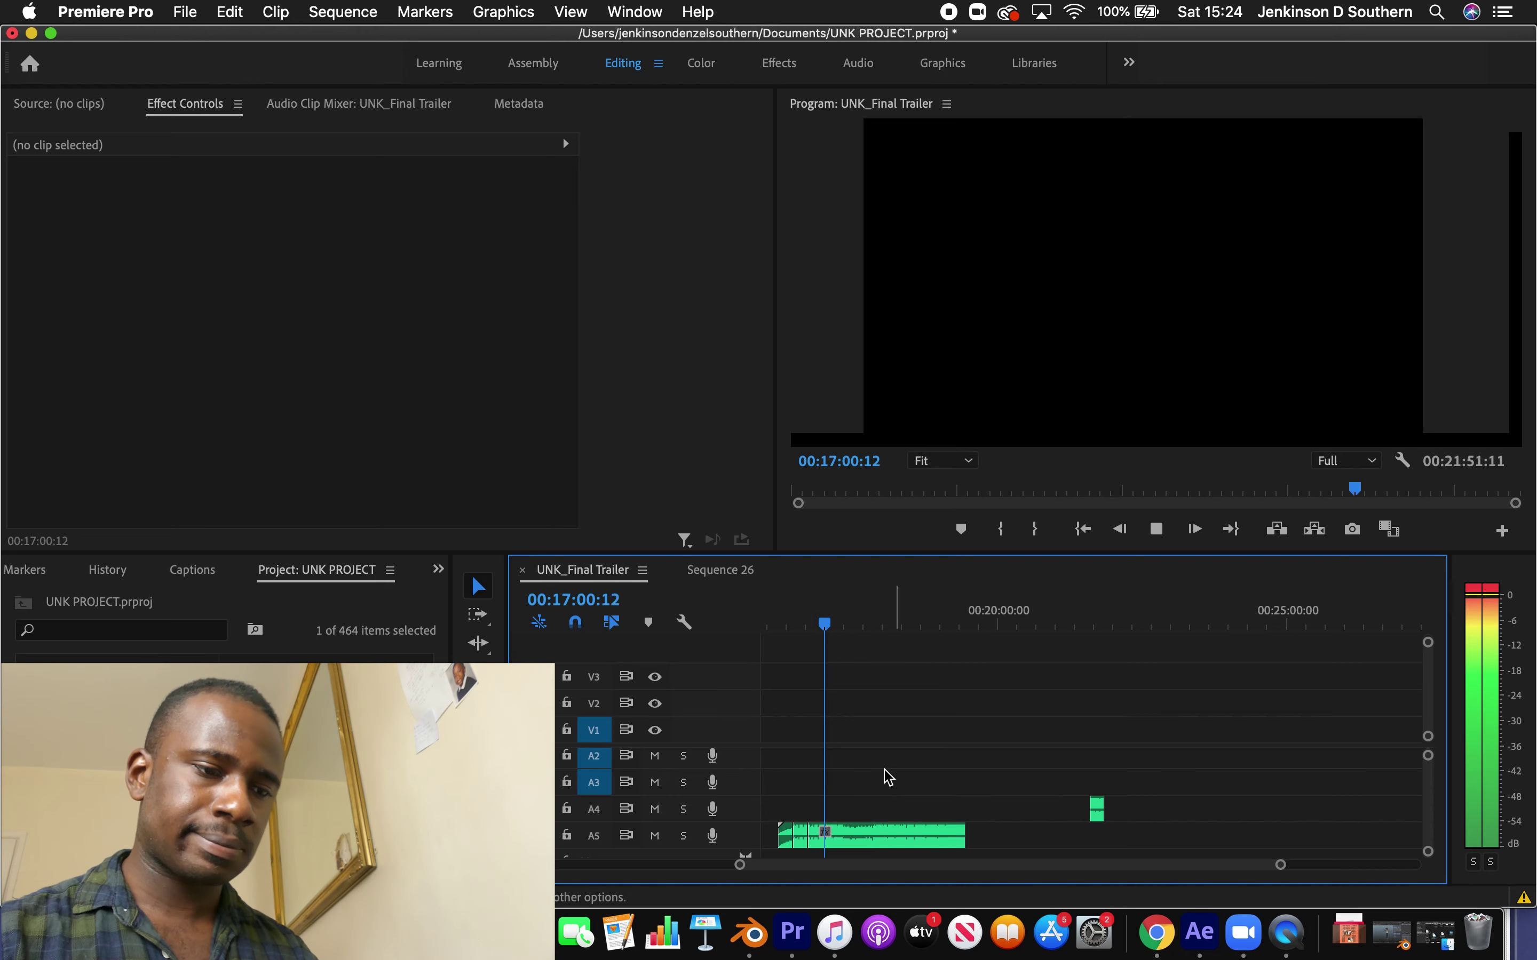
pyautogui.moveTo(816, 621); pyautogui.dragTo(811, 622)
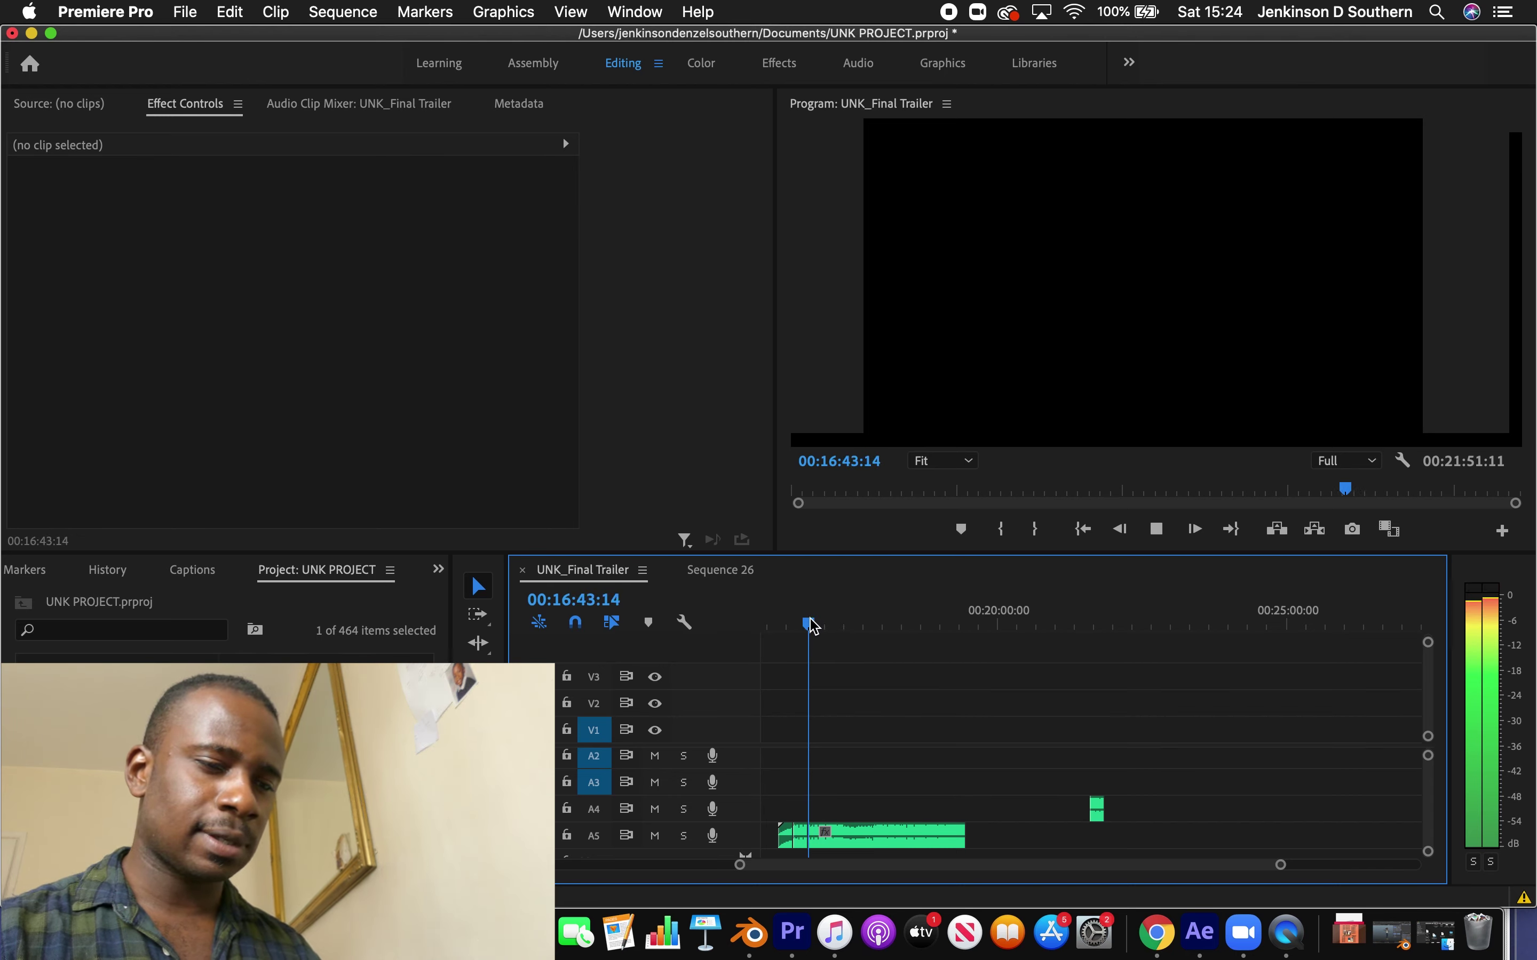
pyautogui.click(826, 623)
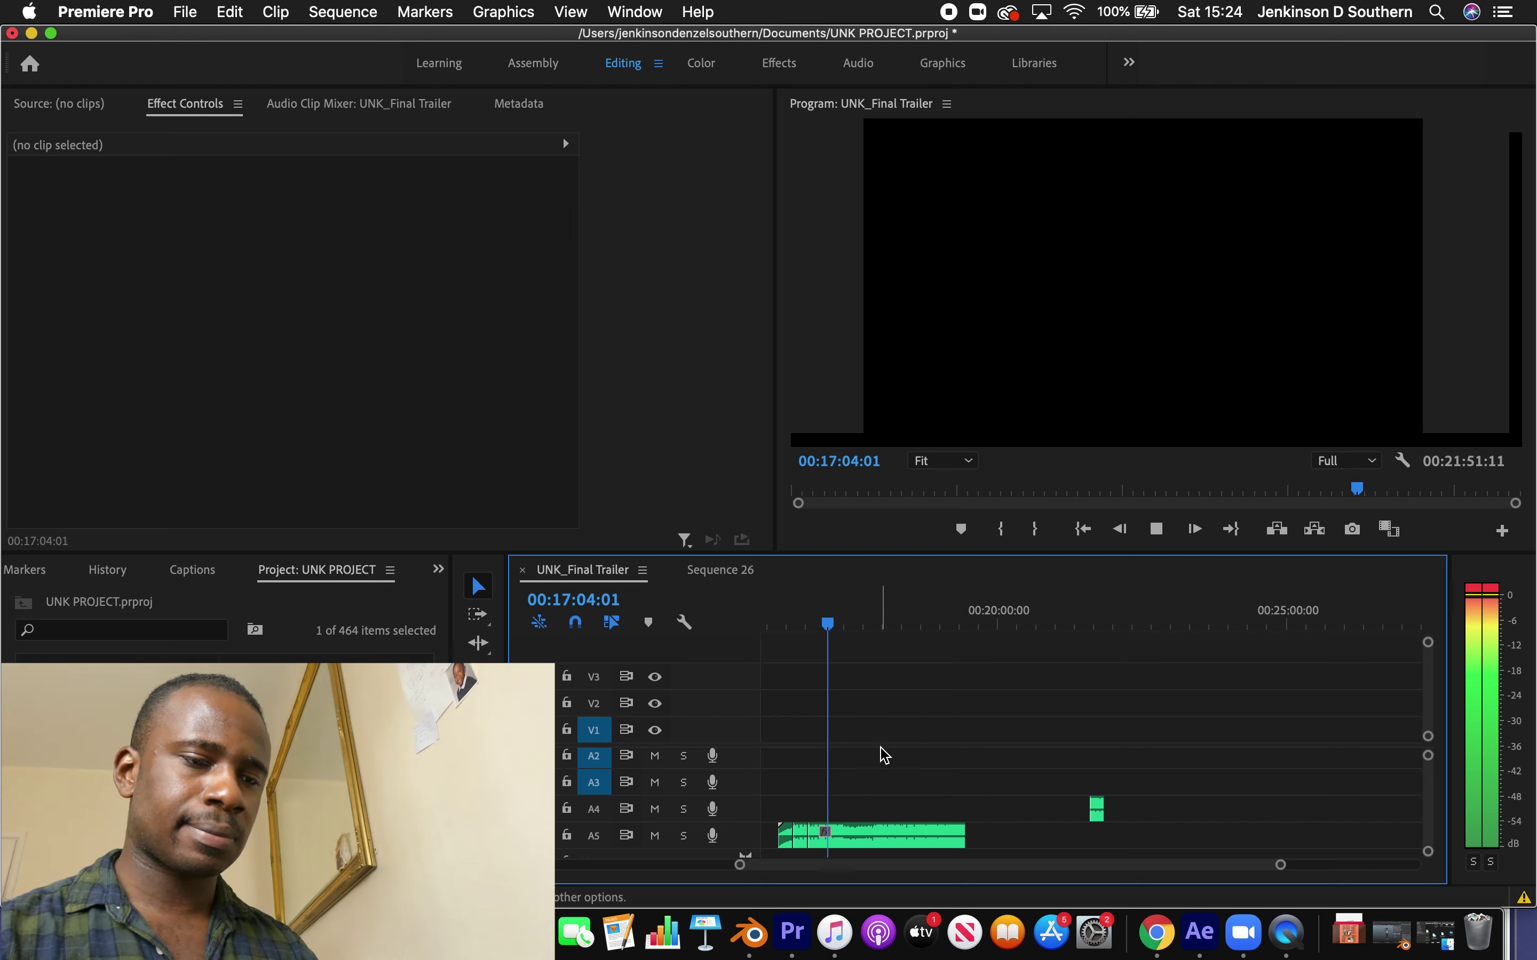
pyautogui.moveTo(829, 619); pyautogui.dragTo(821, 621)
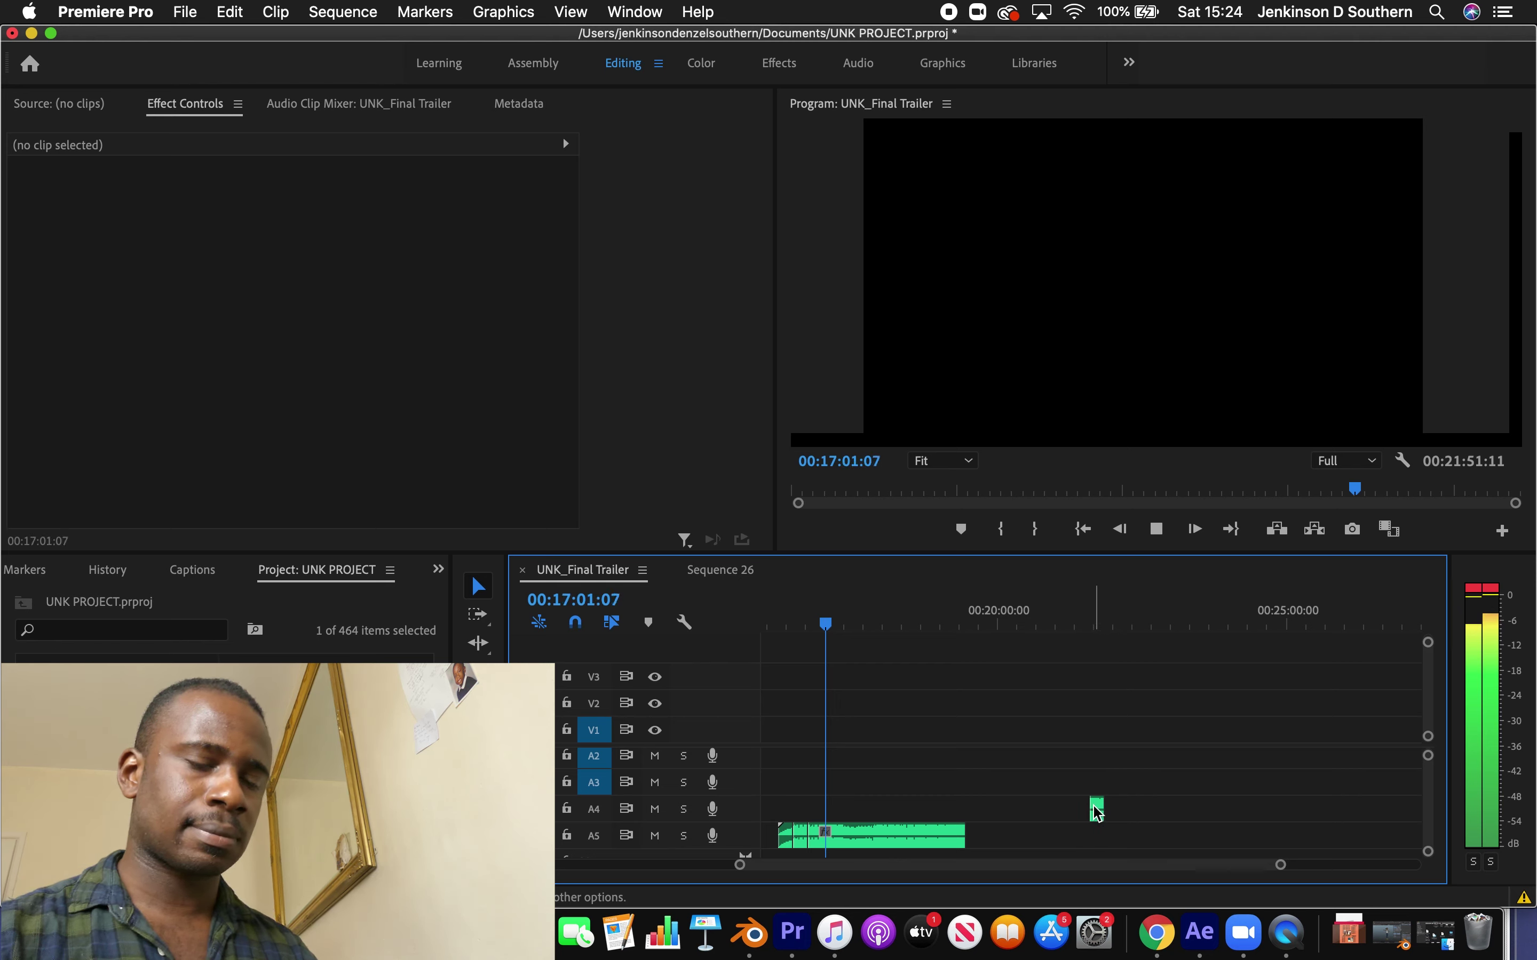
# Stop at 00:17:03:05, move the short instrumental segment from track A4 to that point on A5, and return to 00:16:59:01
pyautogui.press('space')
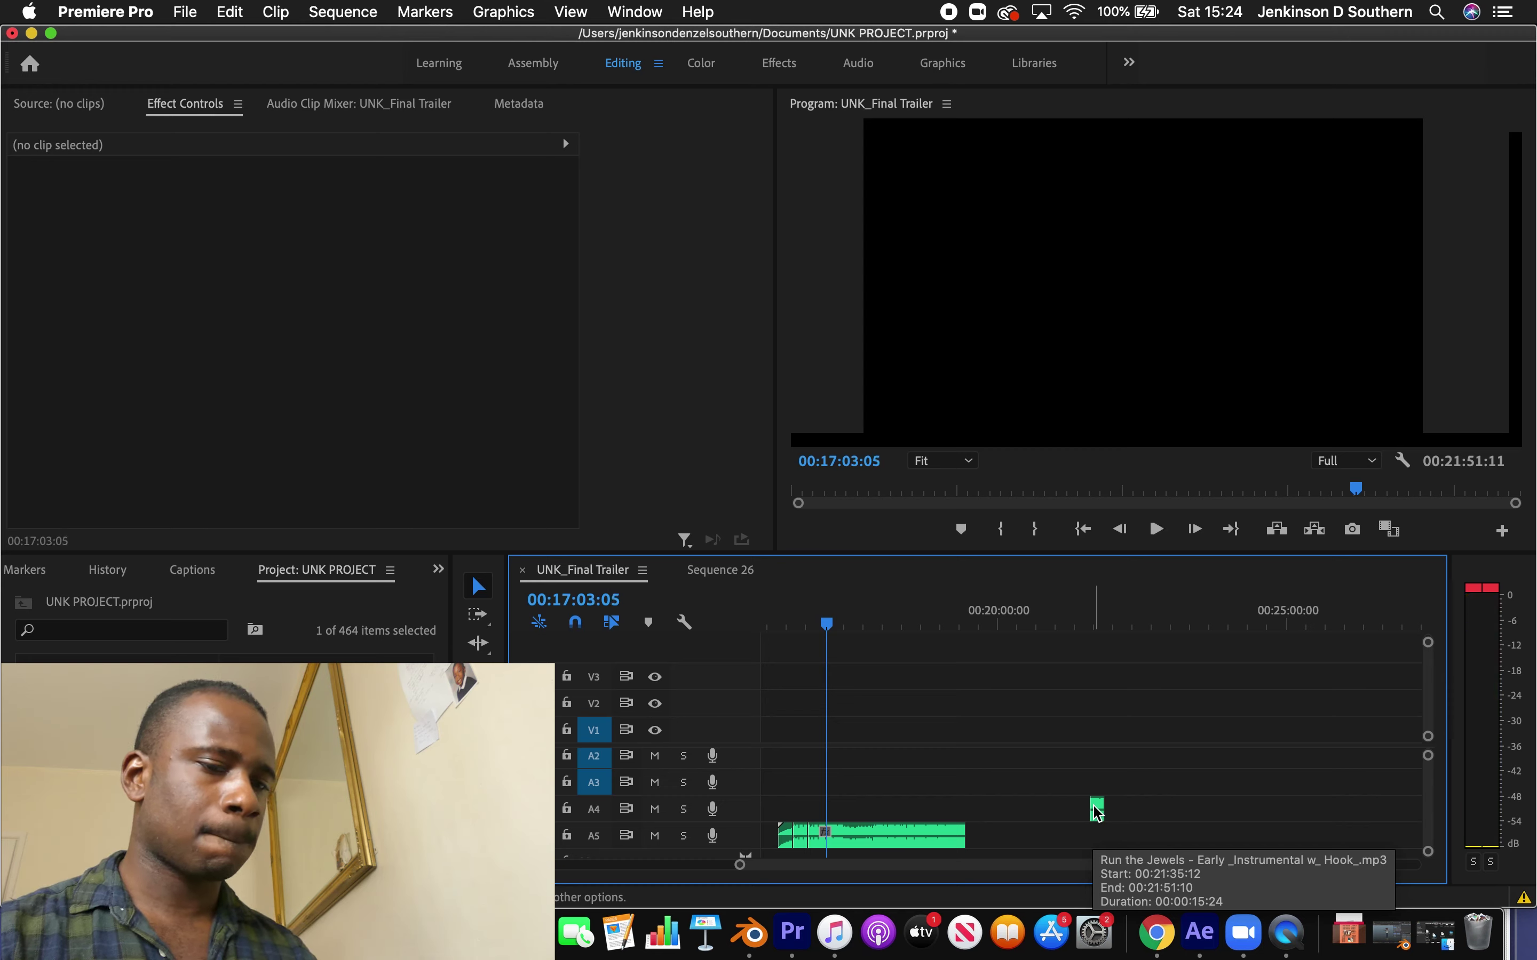
pyautogui.click(1096, 810)
pyautogui.click(825, 623)
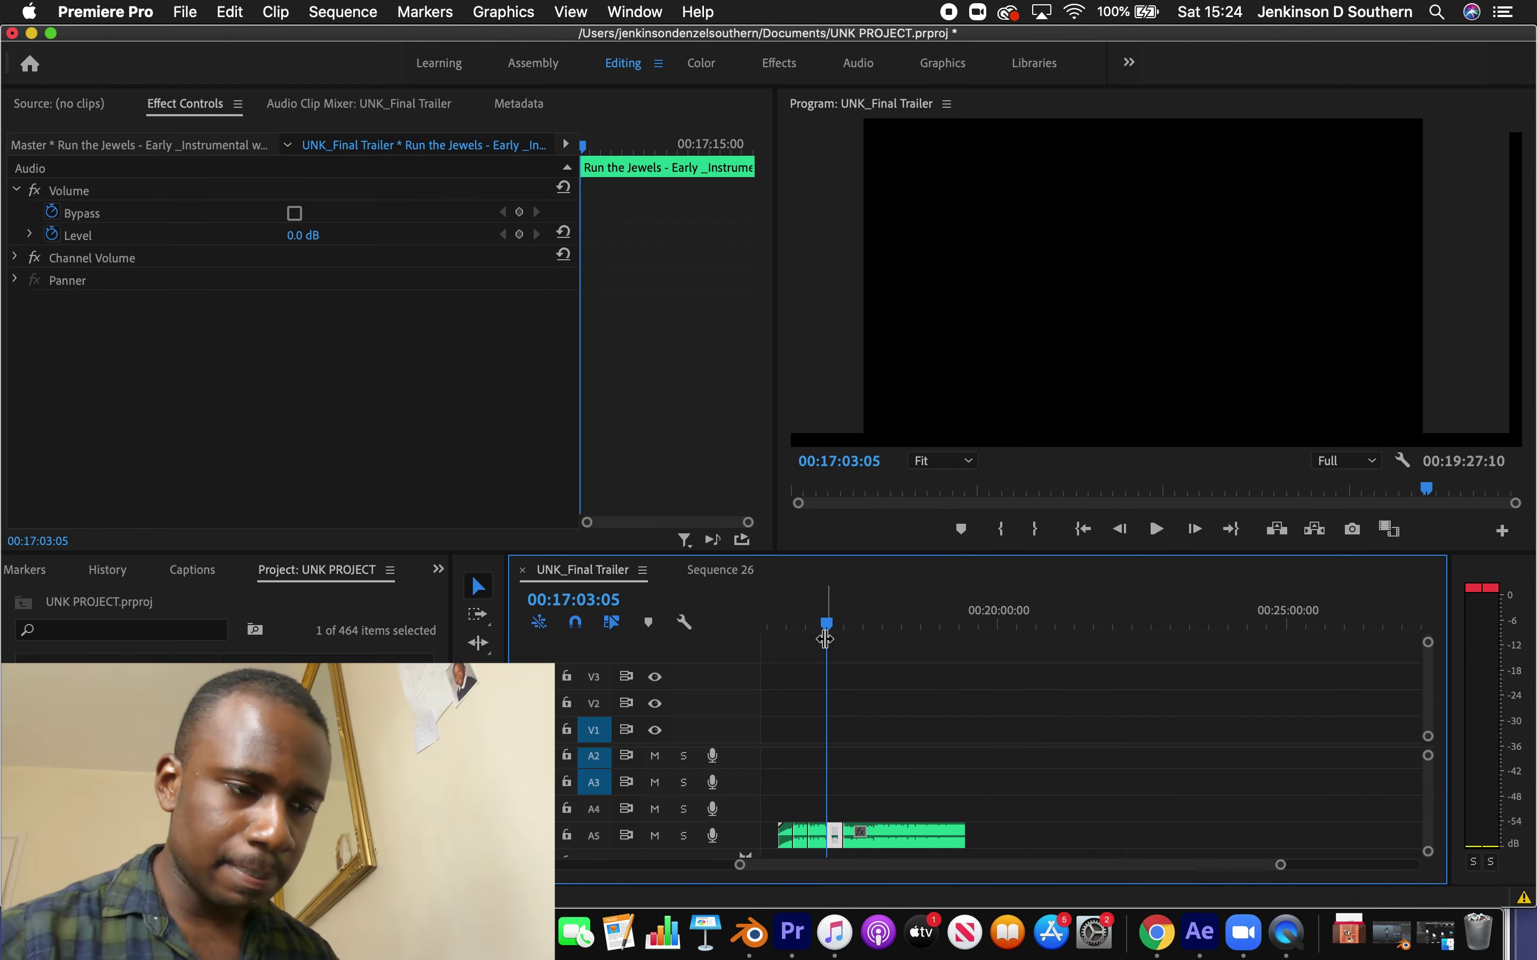
# Label the short instrumental segment on track A5 Rose and deselect it
pyautogui.rightClick(836, 846)
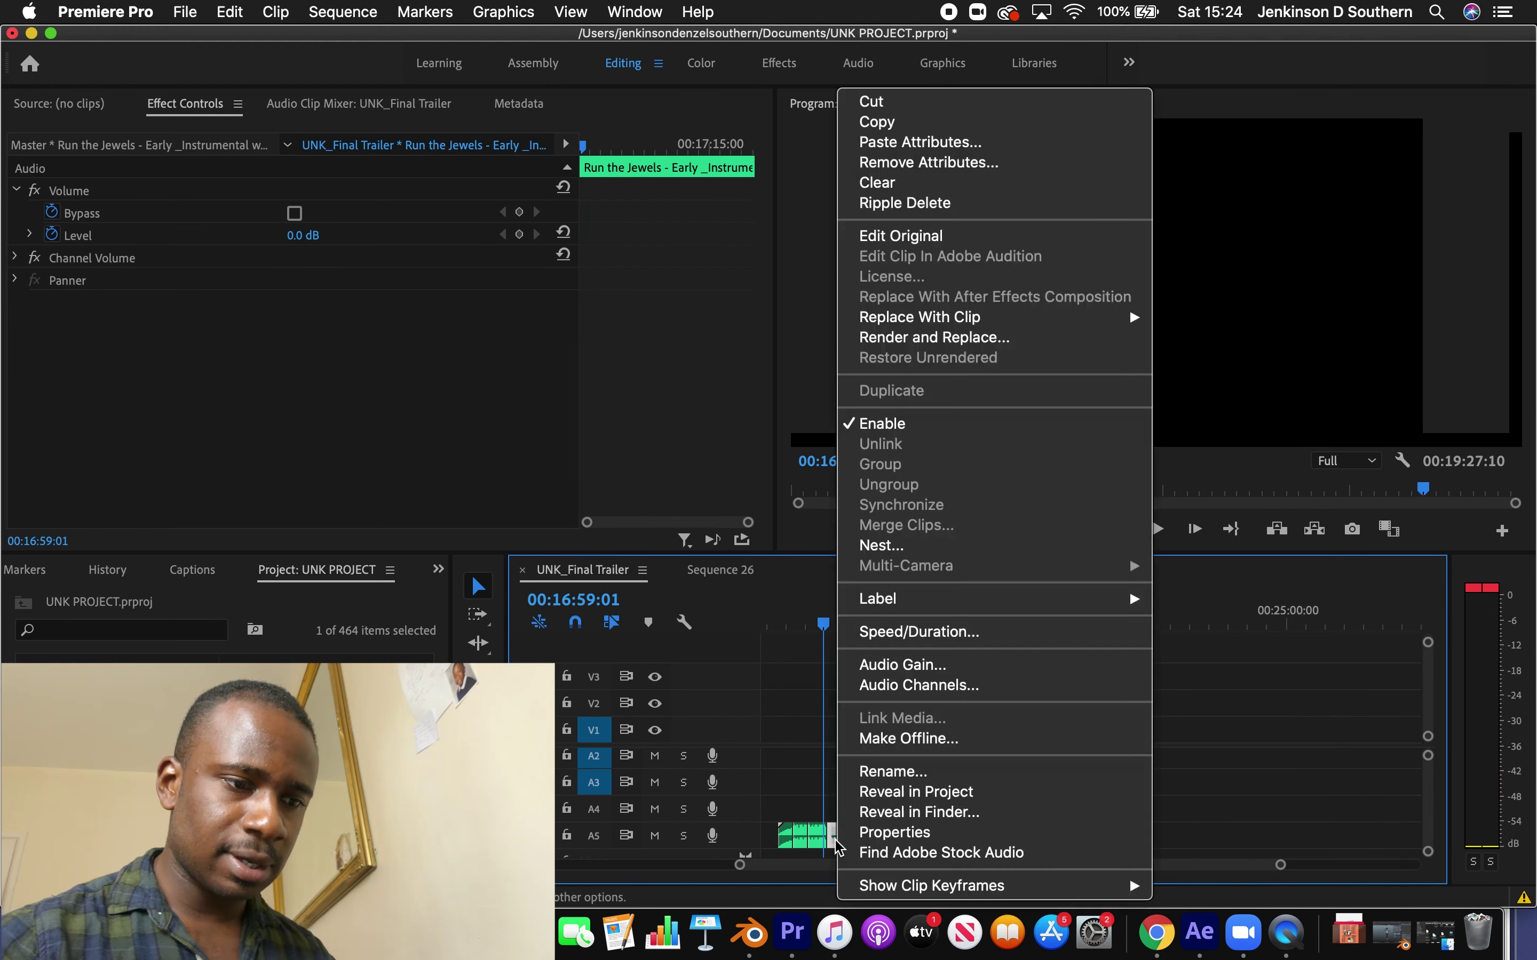
pyautogui.moveTo(963, 599)
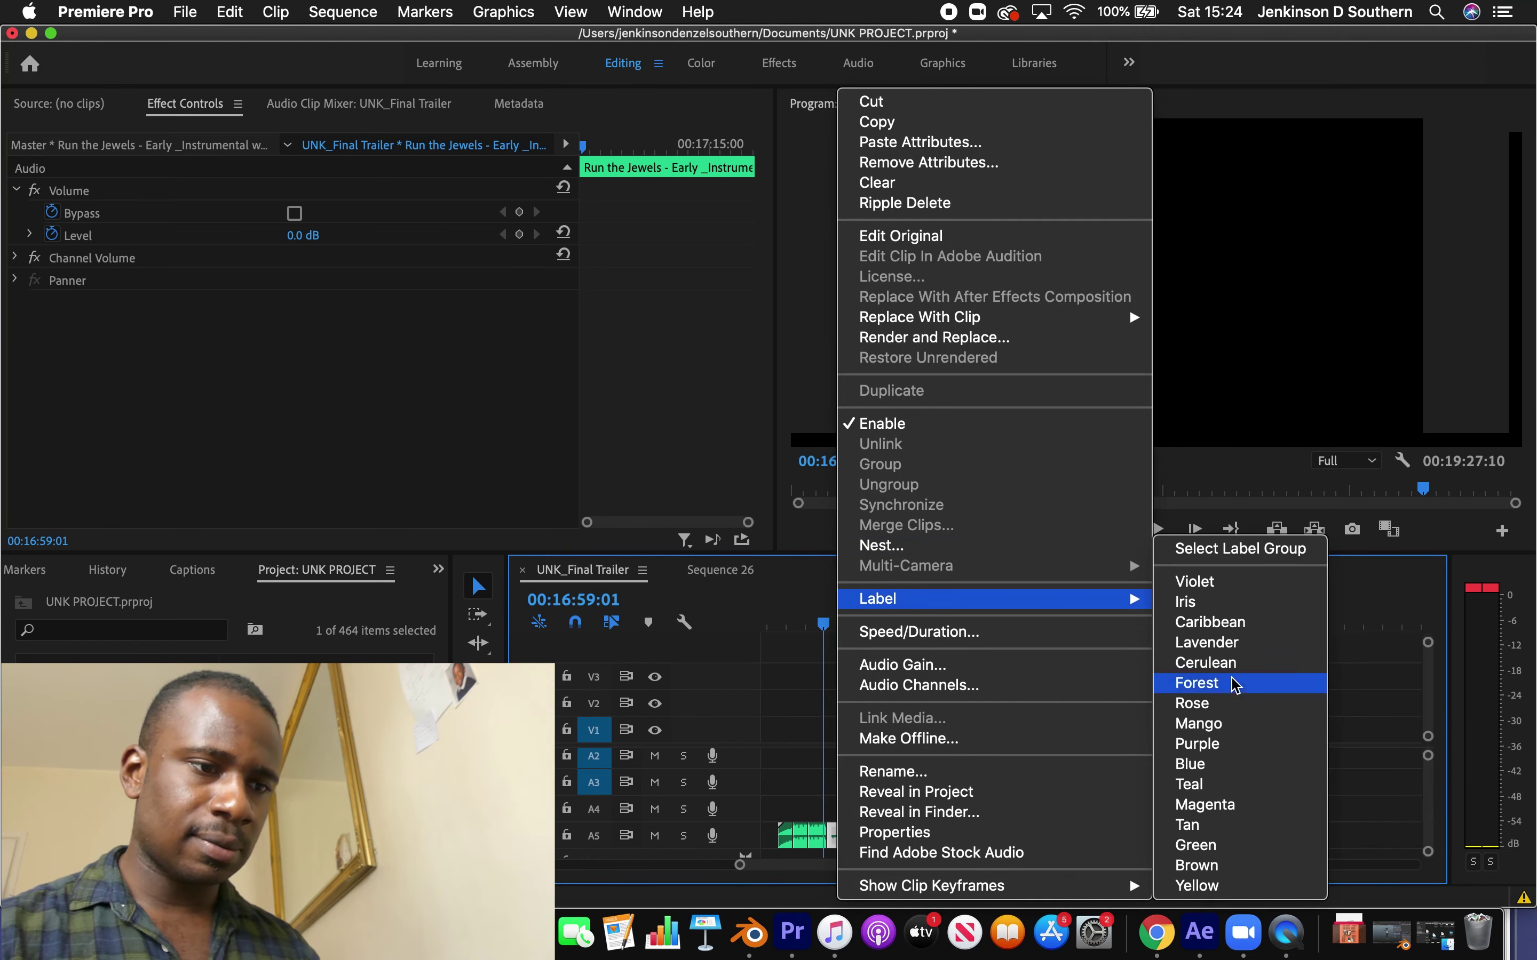
pyautogui.click(1232, 704)
pyautogui.moveTo(1009, 788); pyautogui.dragTo(934, 720)
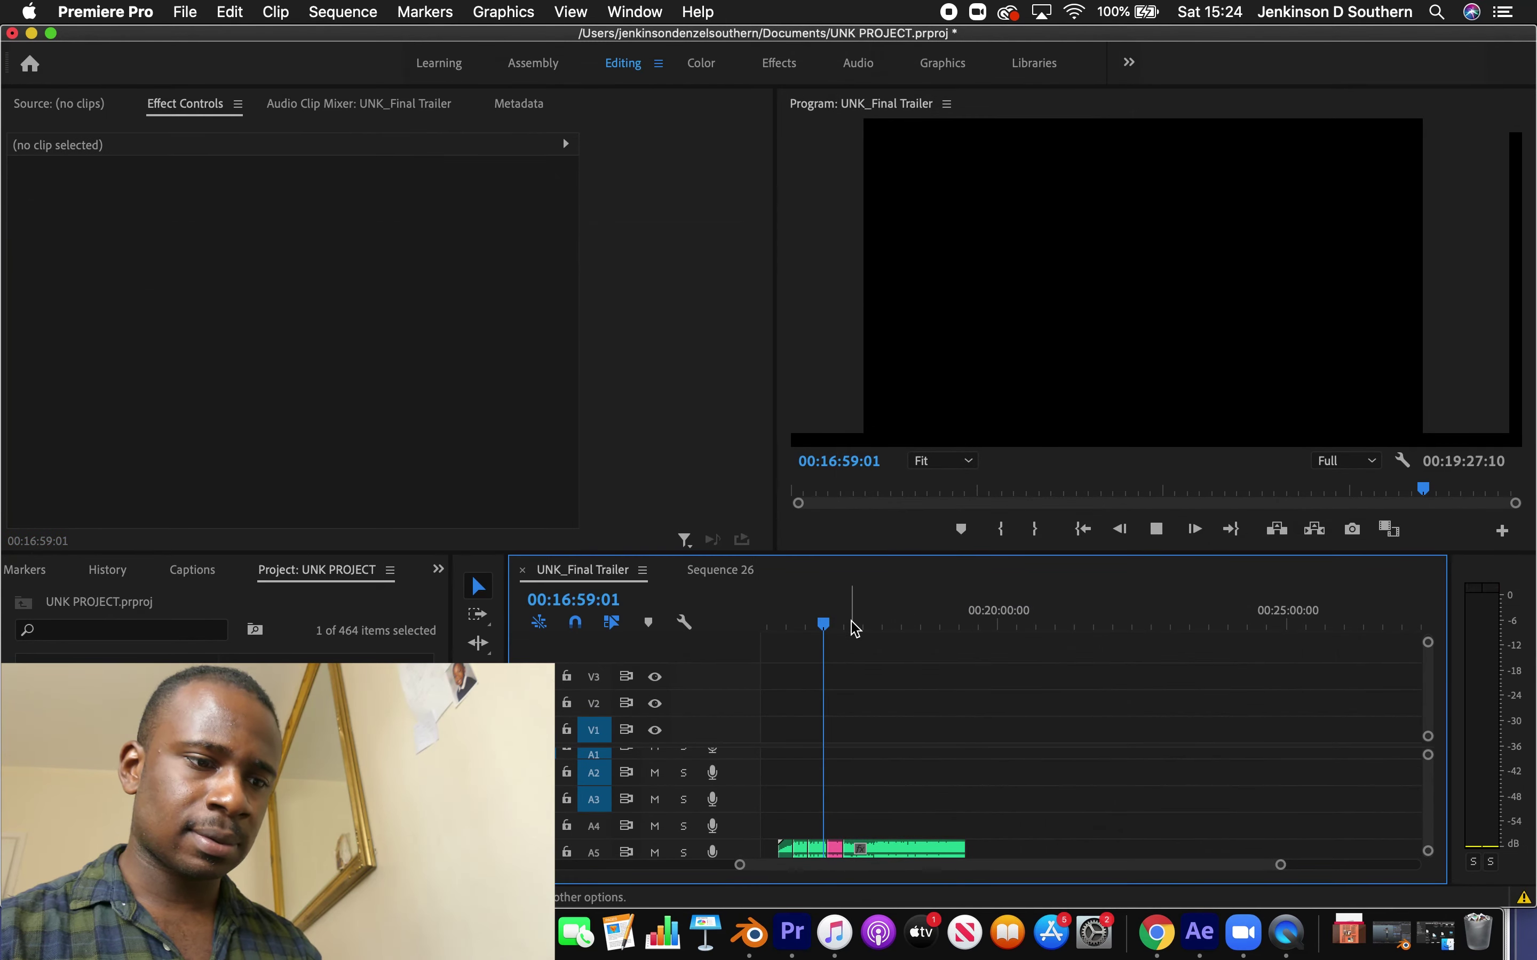
# Play track A5 from 00:16:59:01 to hear the join into the Rose-labelled instrumental segment
pyautogui.press('space')
pyautogui.scroll(-2, 991, 807)
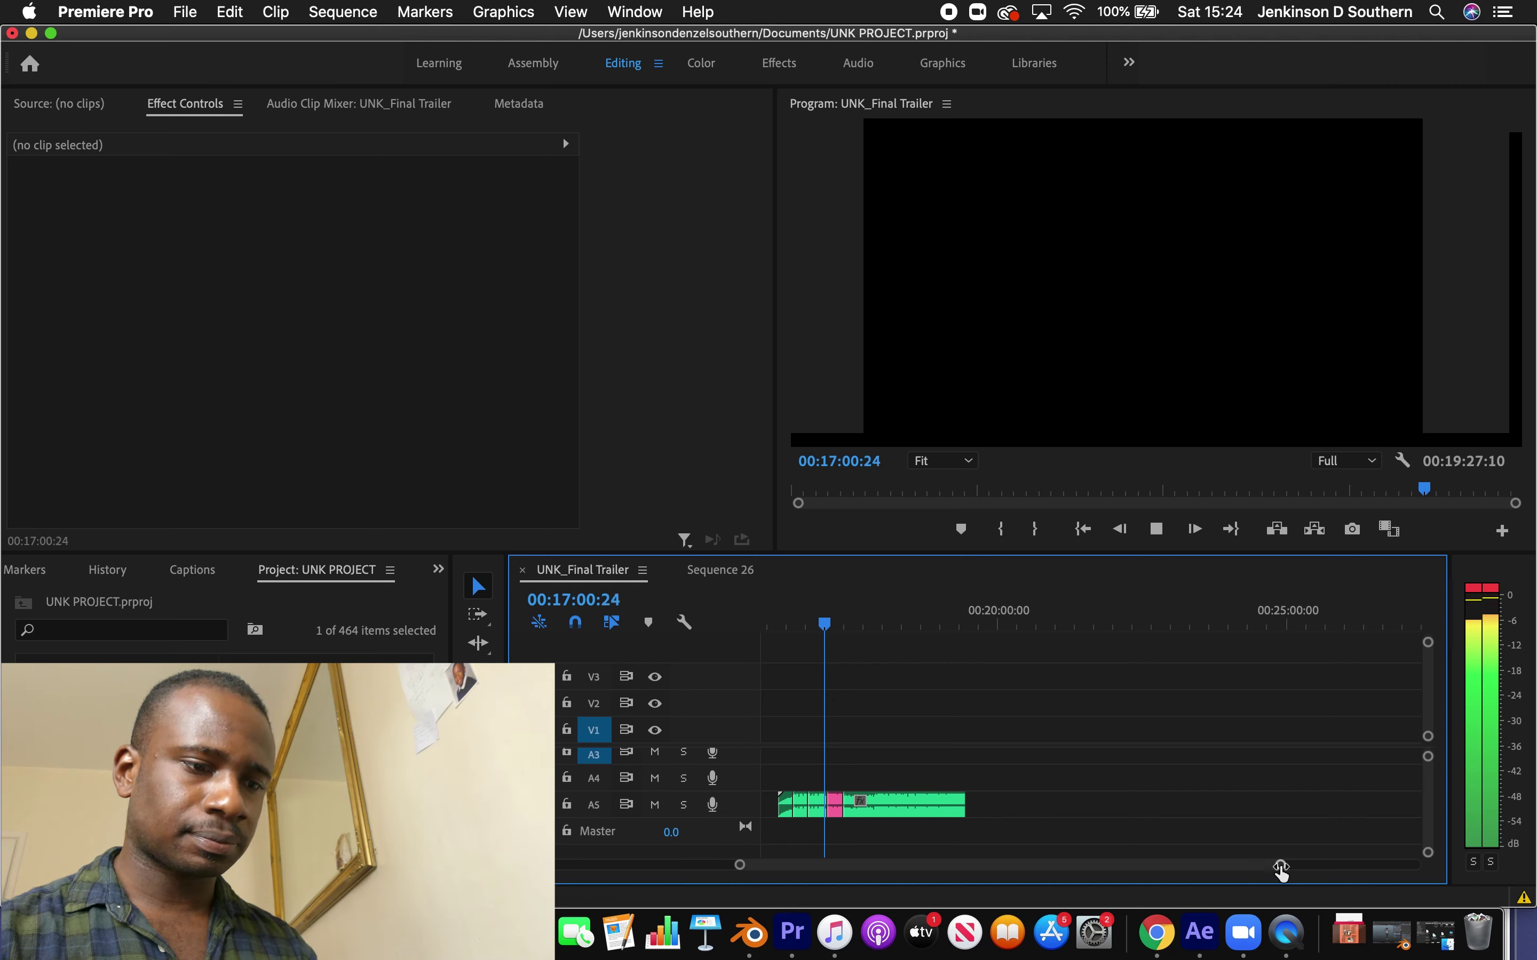
pyautogui.moveTo(1279, 868); pyautogui.dragTo(1164, 865)
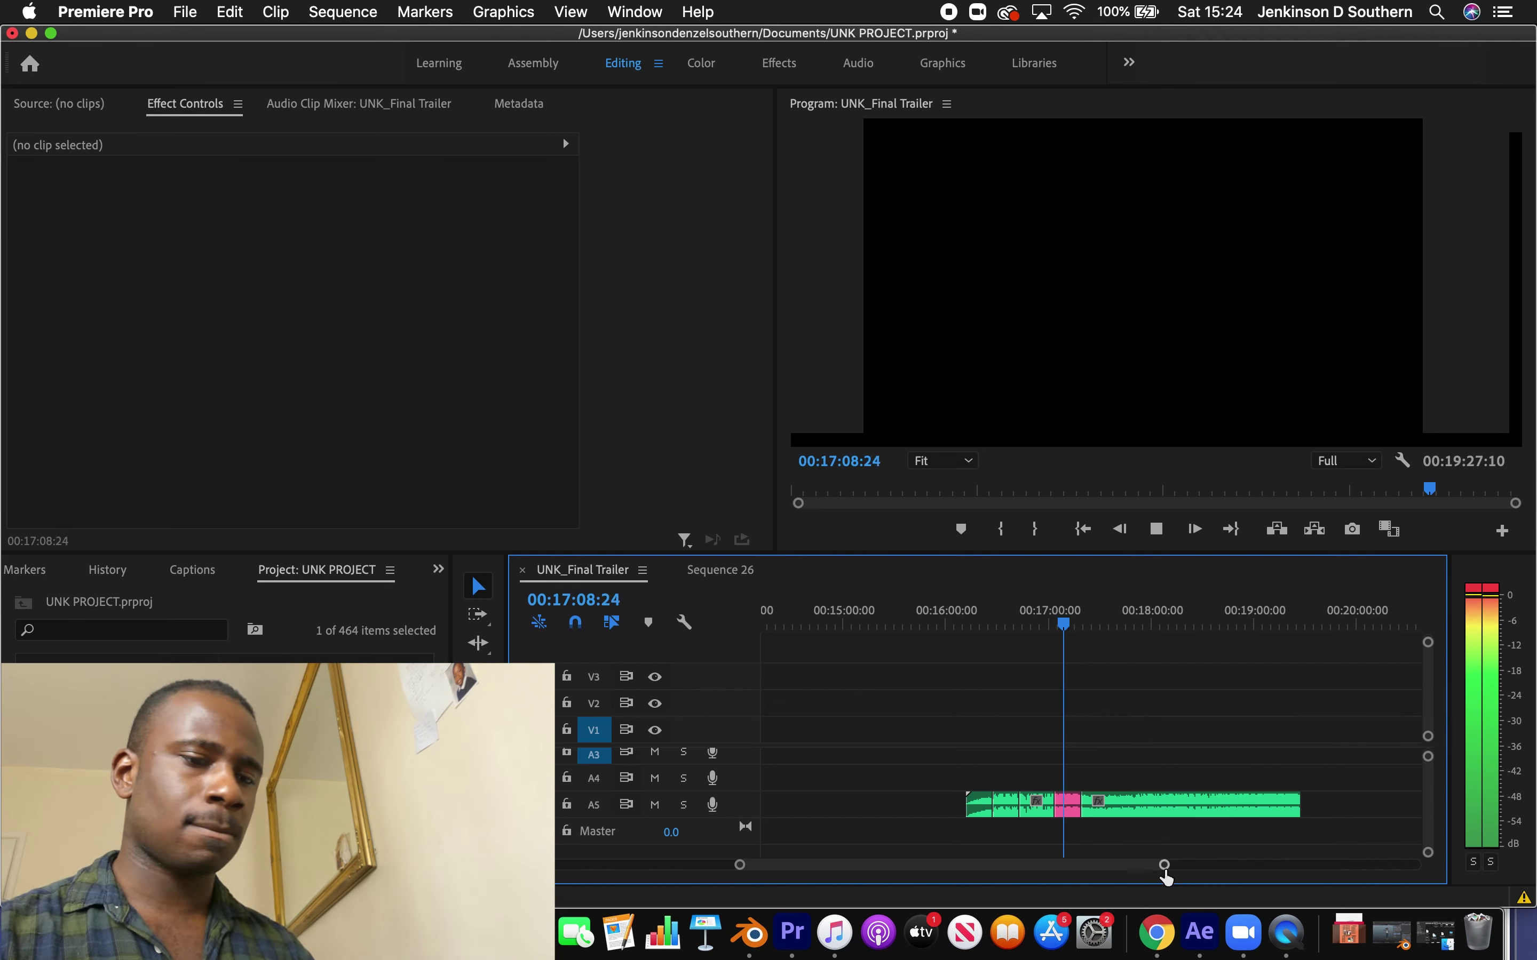
pyautogui.moveTo(1165, 870); pyautogui.dragTo(1155, 874)
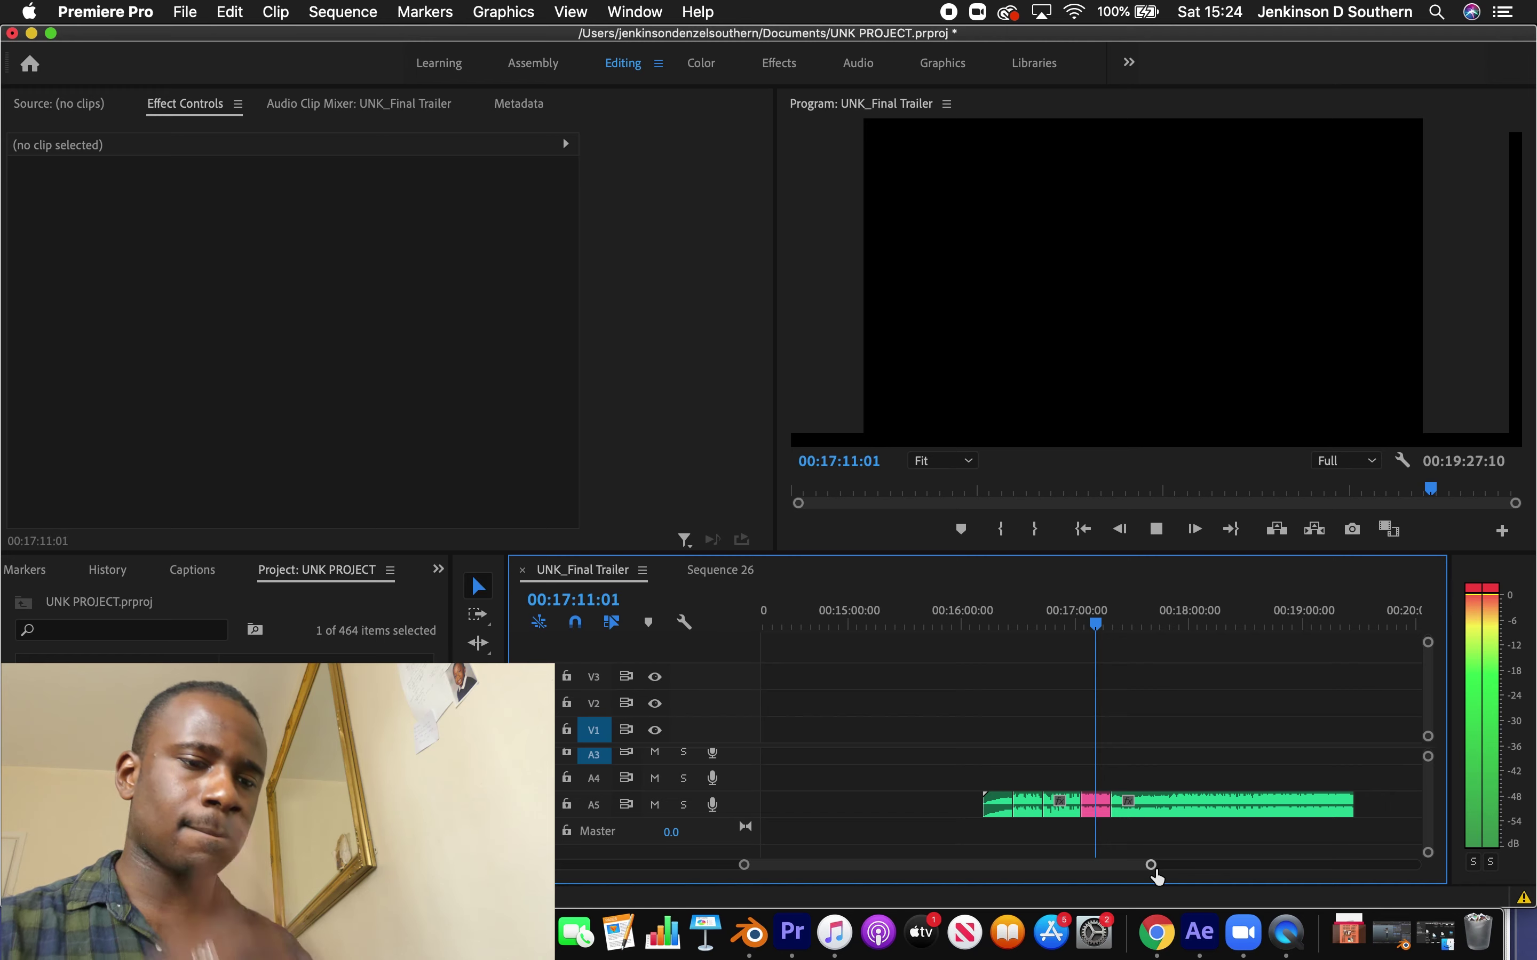
pyautogui.moveTo(1156, 876); pyautogui.dragTo(1166, 875)
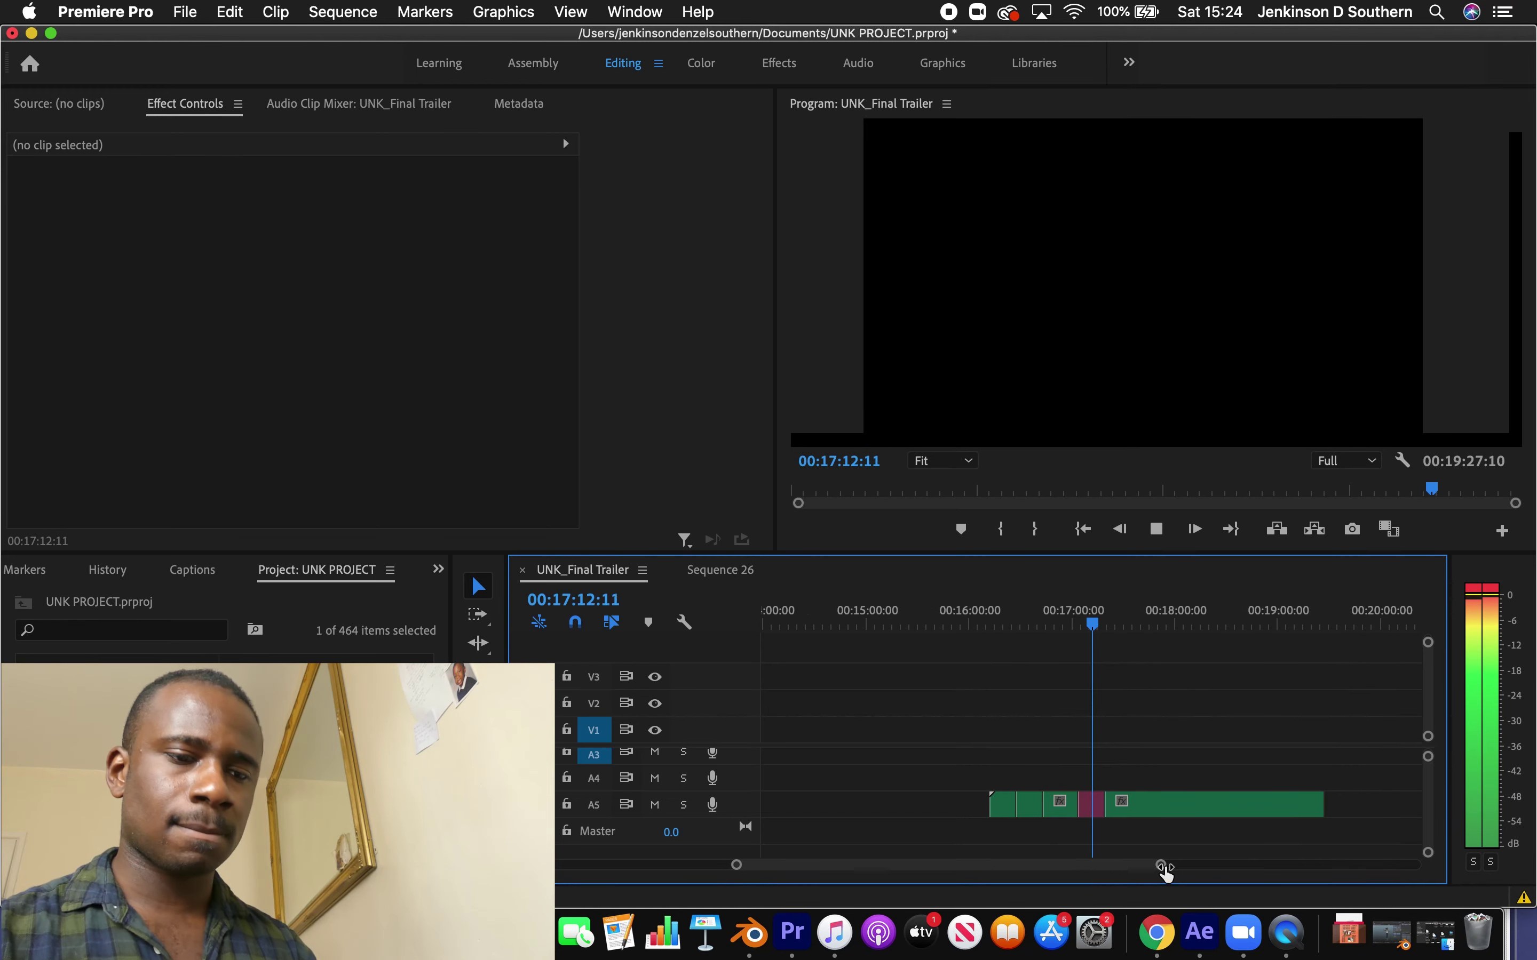
# Move the song clip following the Rose segment on A5 to start at about 00:18:57, and stop playback at 00:17:19:03
pyautogui.click(1159, 806)
pyautogui.moveTo(1159, 807); pyautogui.dragTo(1326, 807)
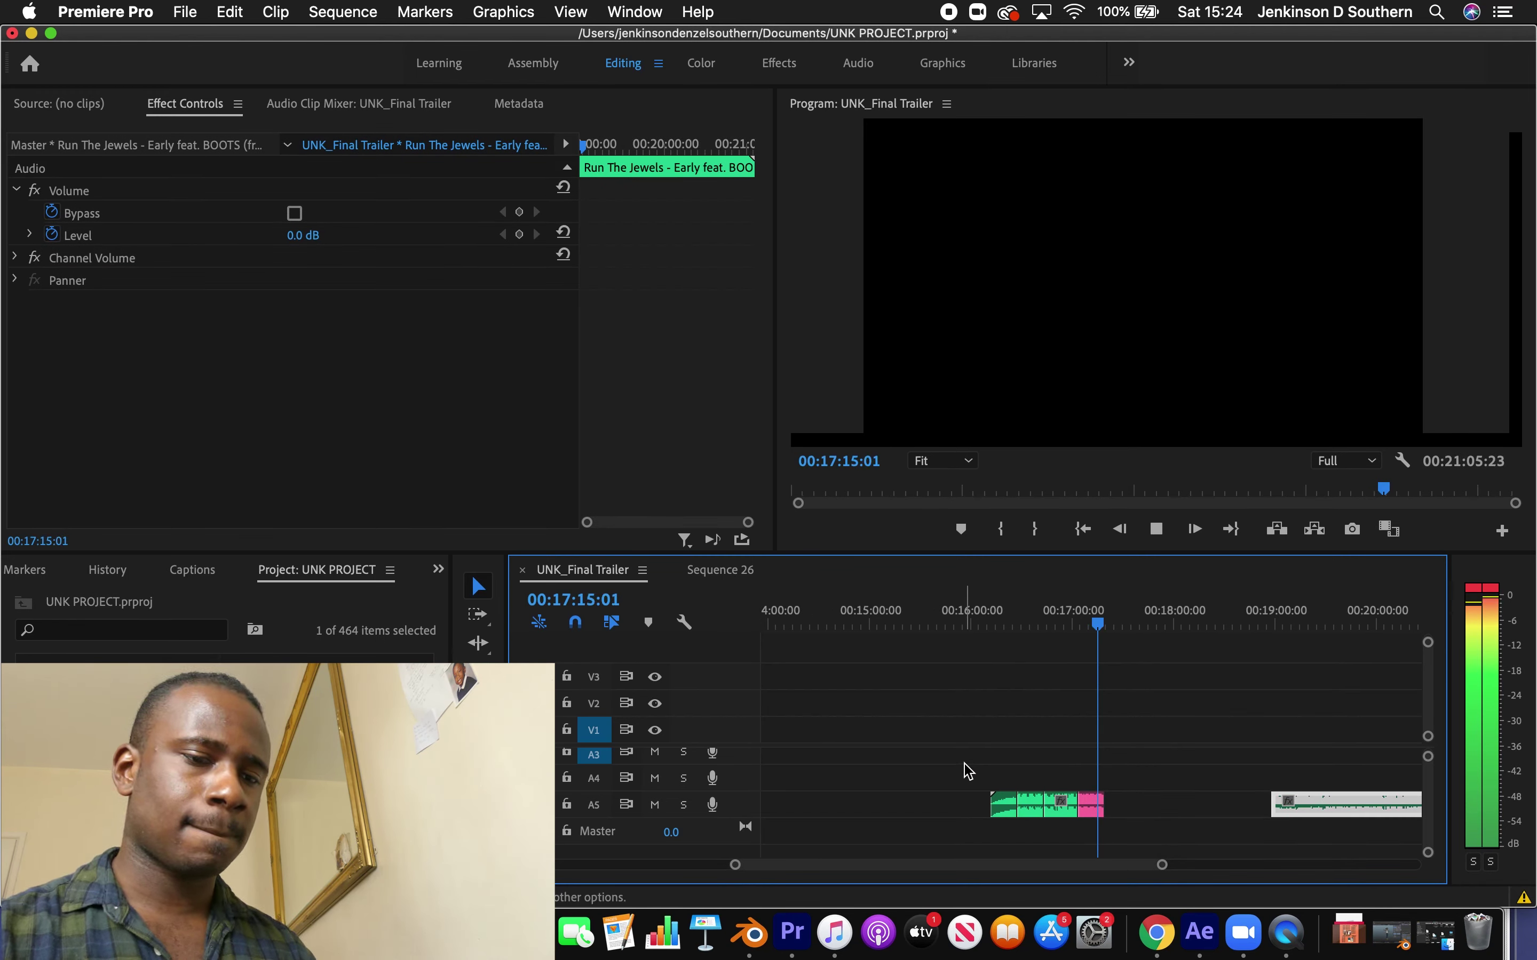
pyautogui.moveTo(1161, 865); pyautogui.dragTo(1110, 865)
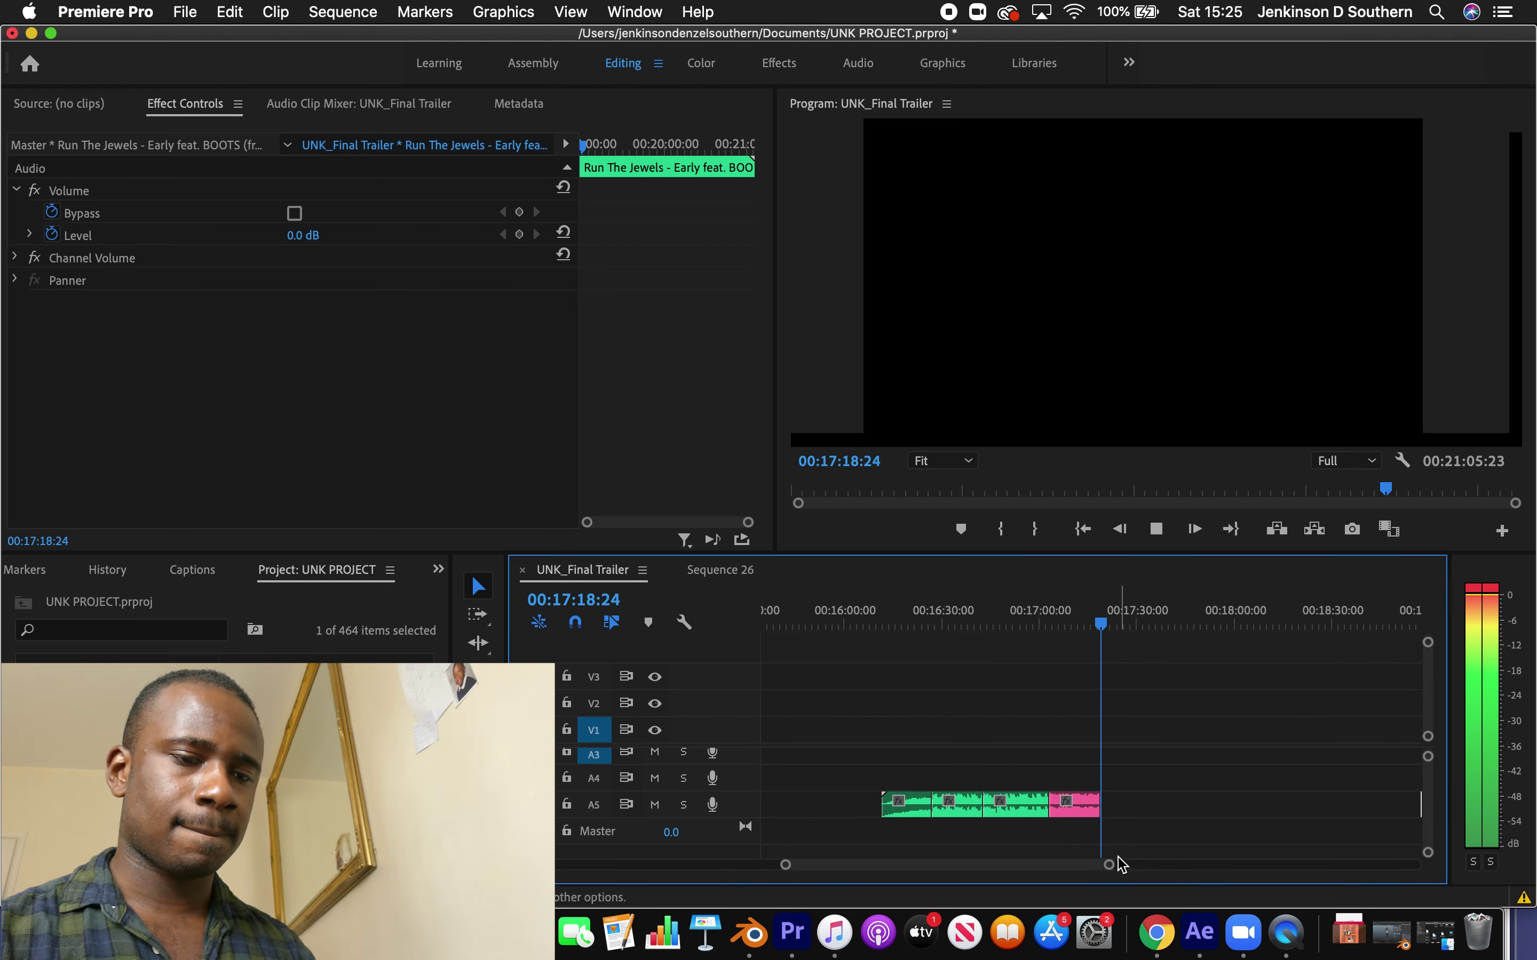
pyautogui.press('space')
# Listen to the closing part of the separated song clip on track A5 from about 00:20:55 and again from about 00:20:45
pyautogui.moveTo(1110, 867); pyautogui.dragTo(1129, 866)
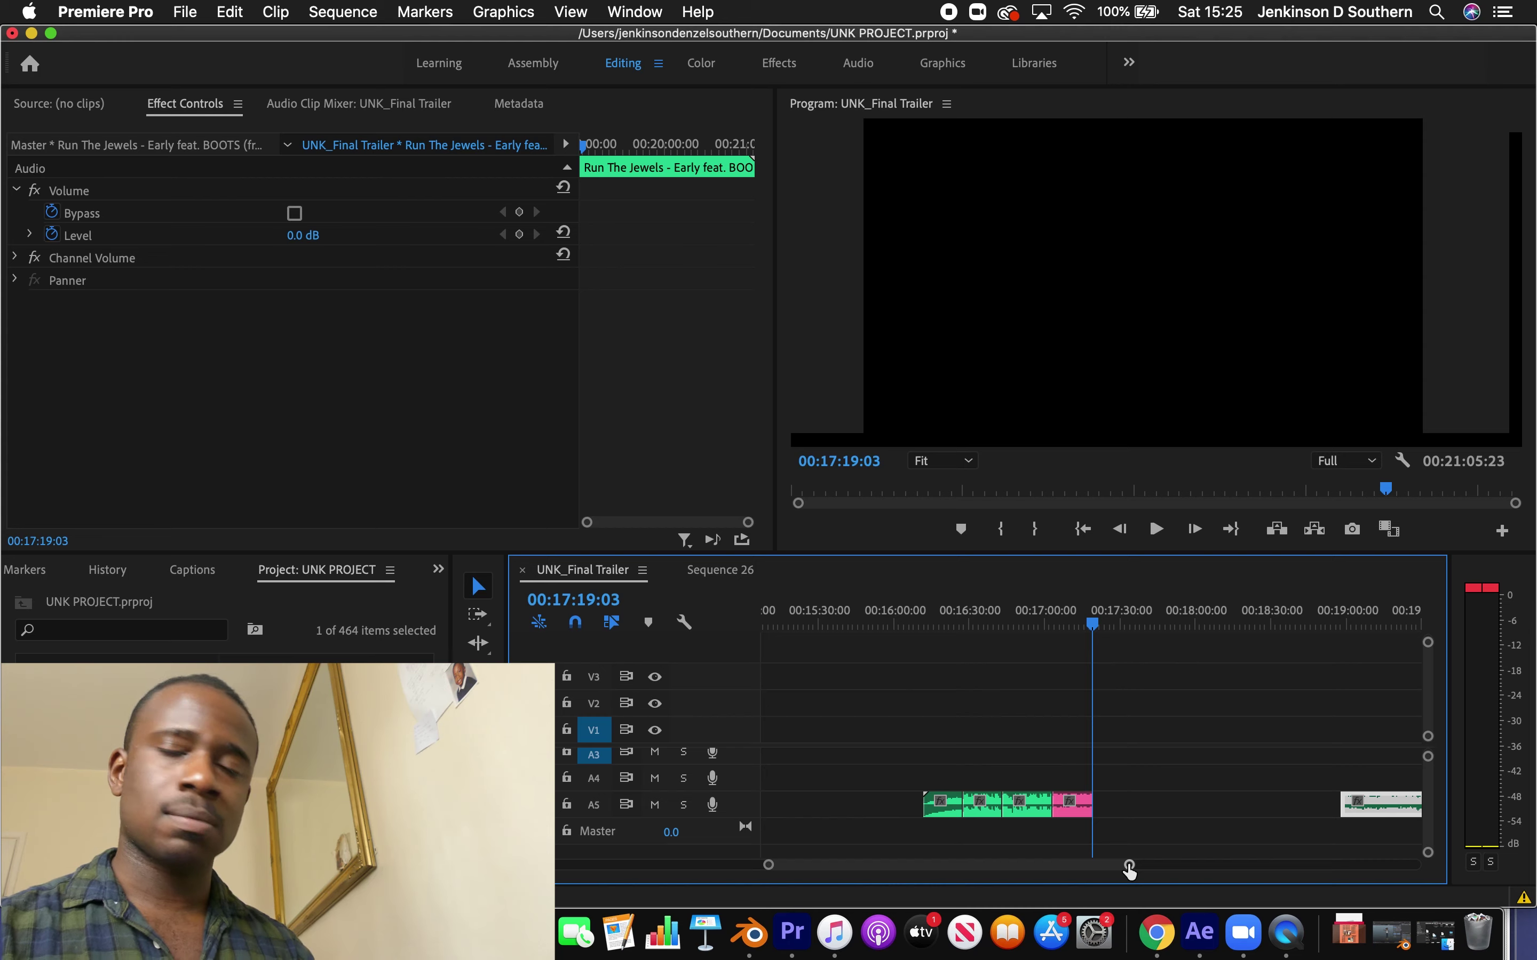
pyautogui.press('-')
pyautogui.press('-')
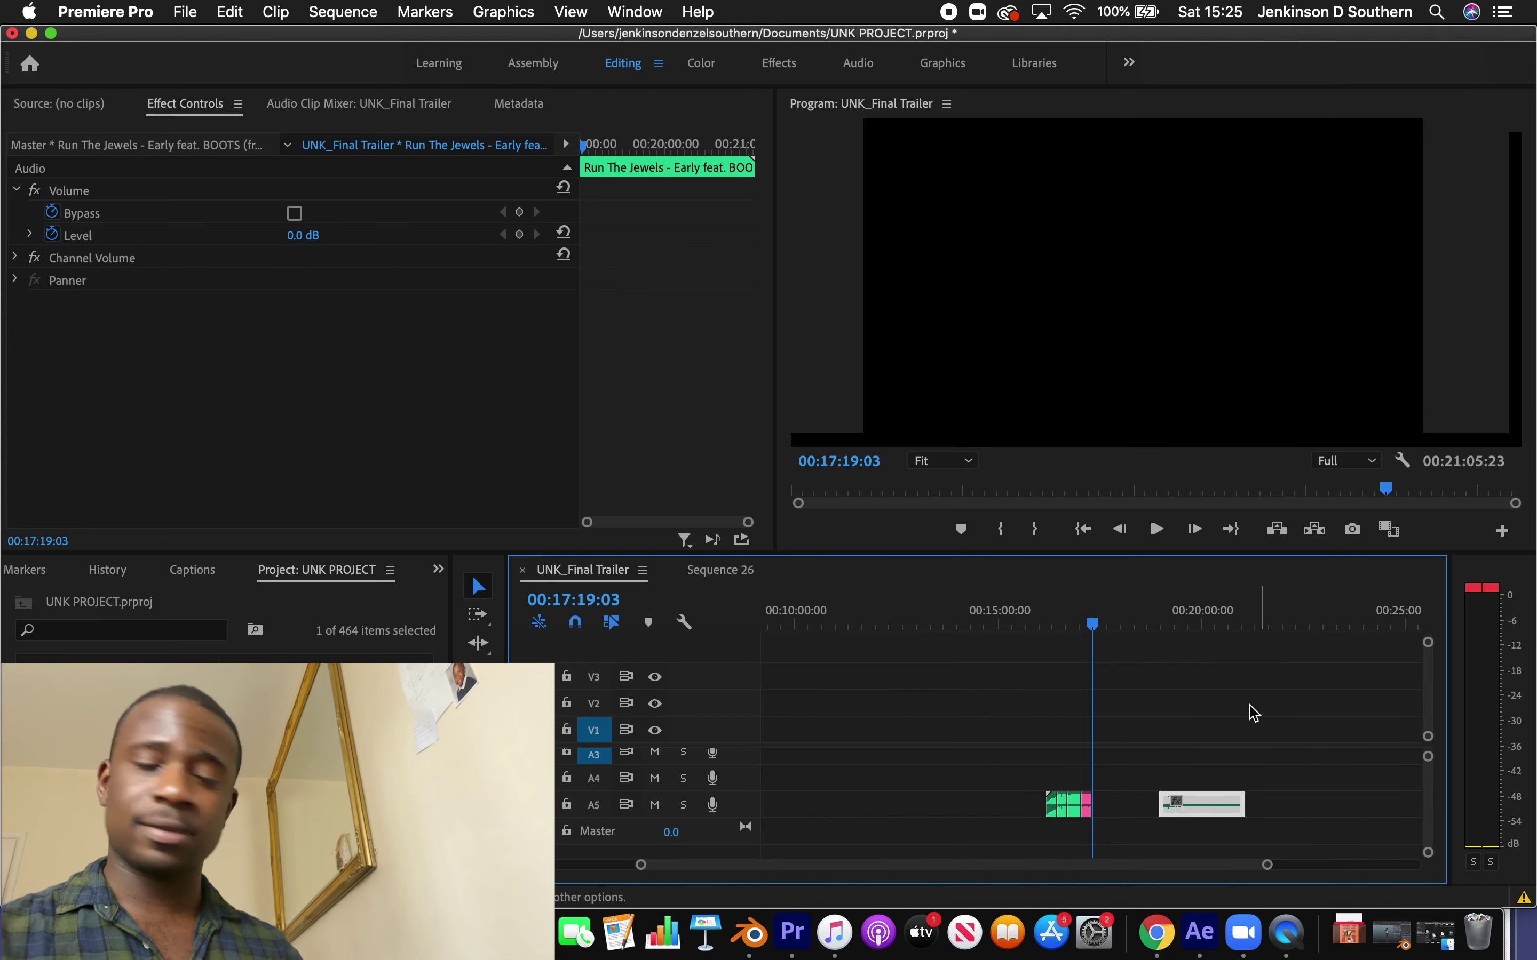
pyautogui.click(1214, 621)
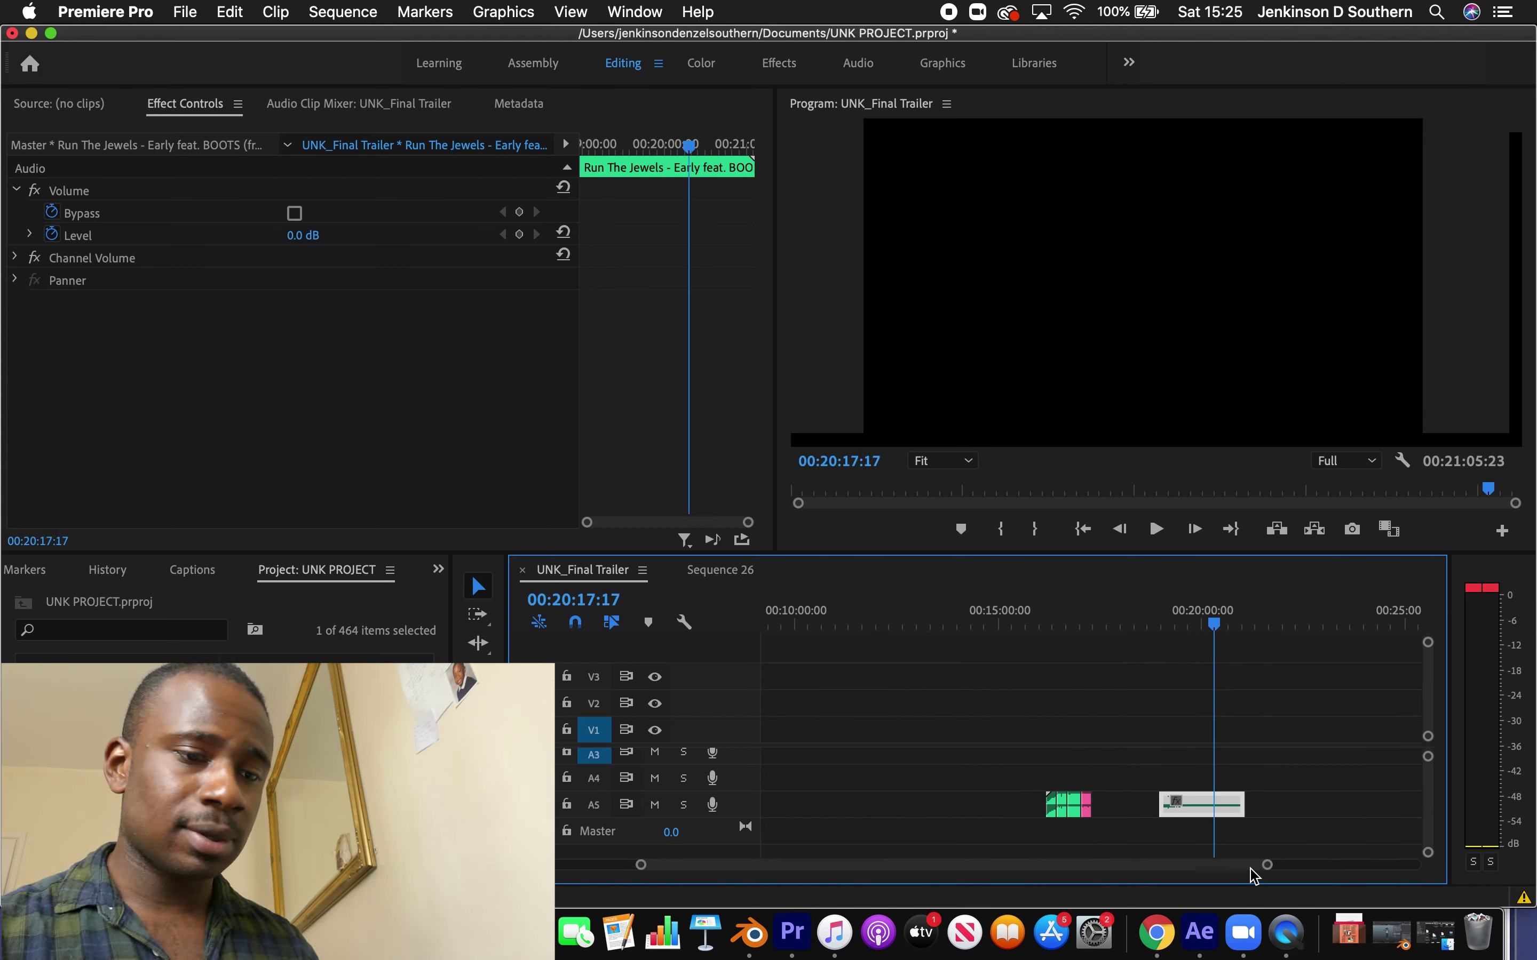
pyautogui.moveTo(1268, 867); pyautogui.dragTo(1180, 866)
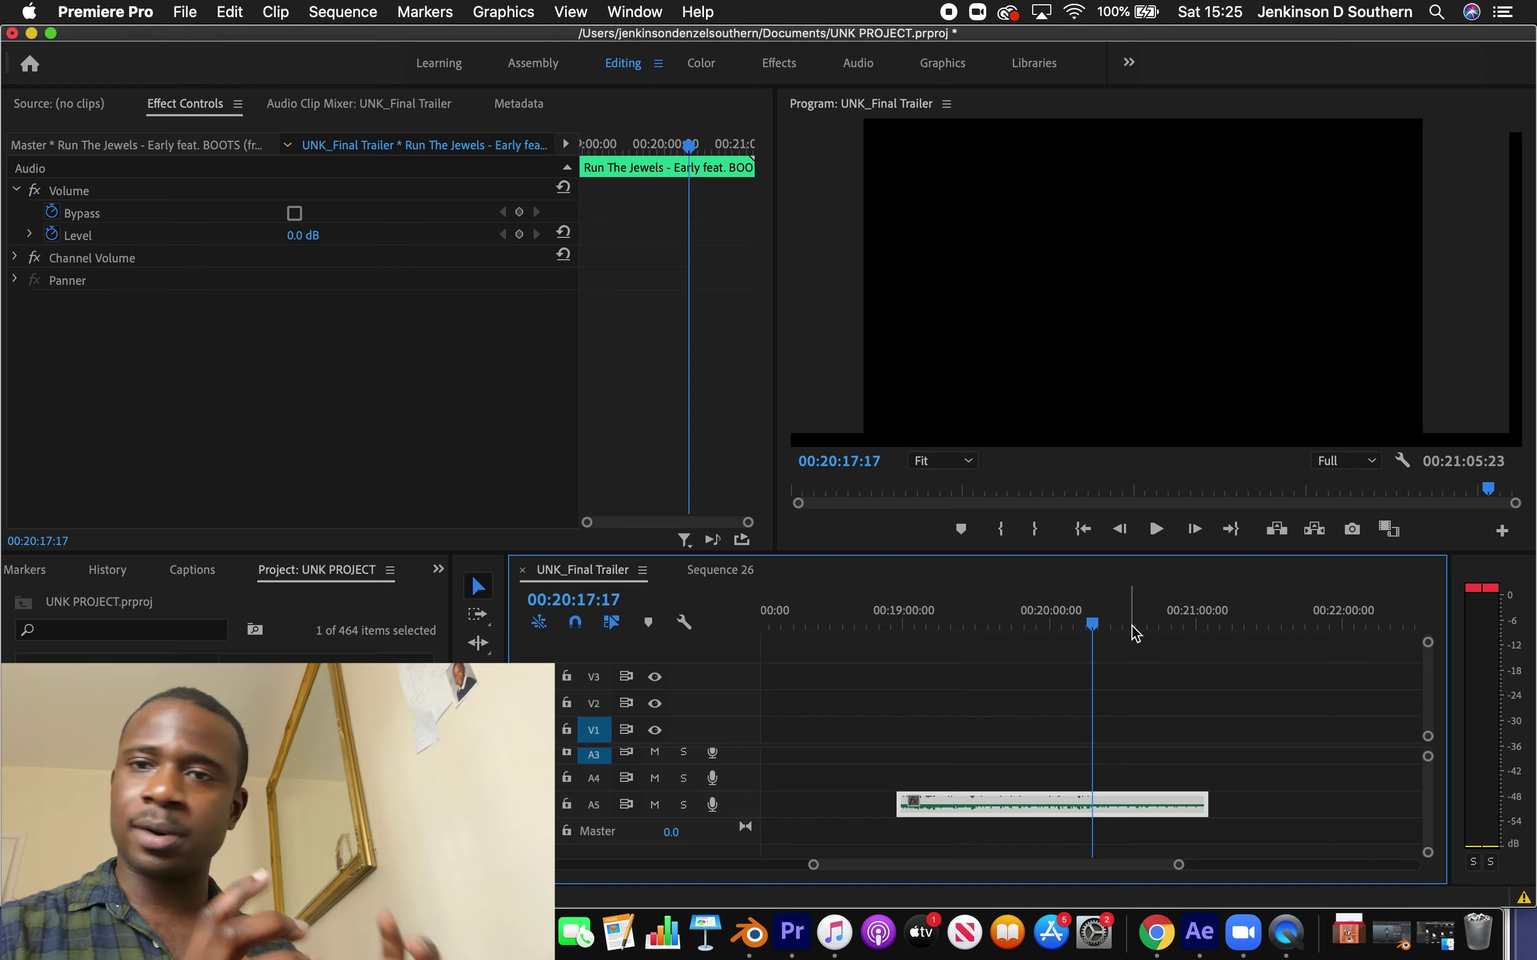
pyautogui.moveTo(1178, 867); pyautogui.dragTo(1214, 867)
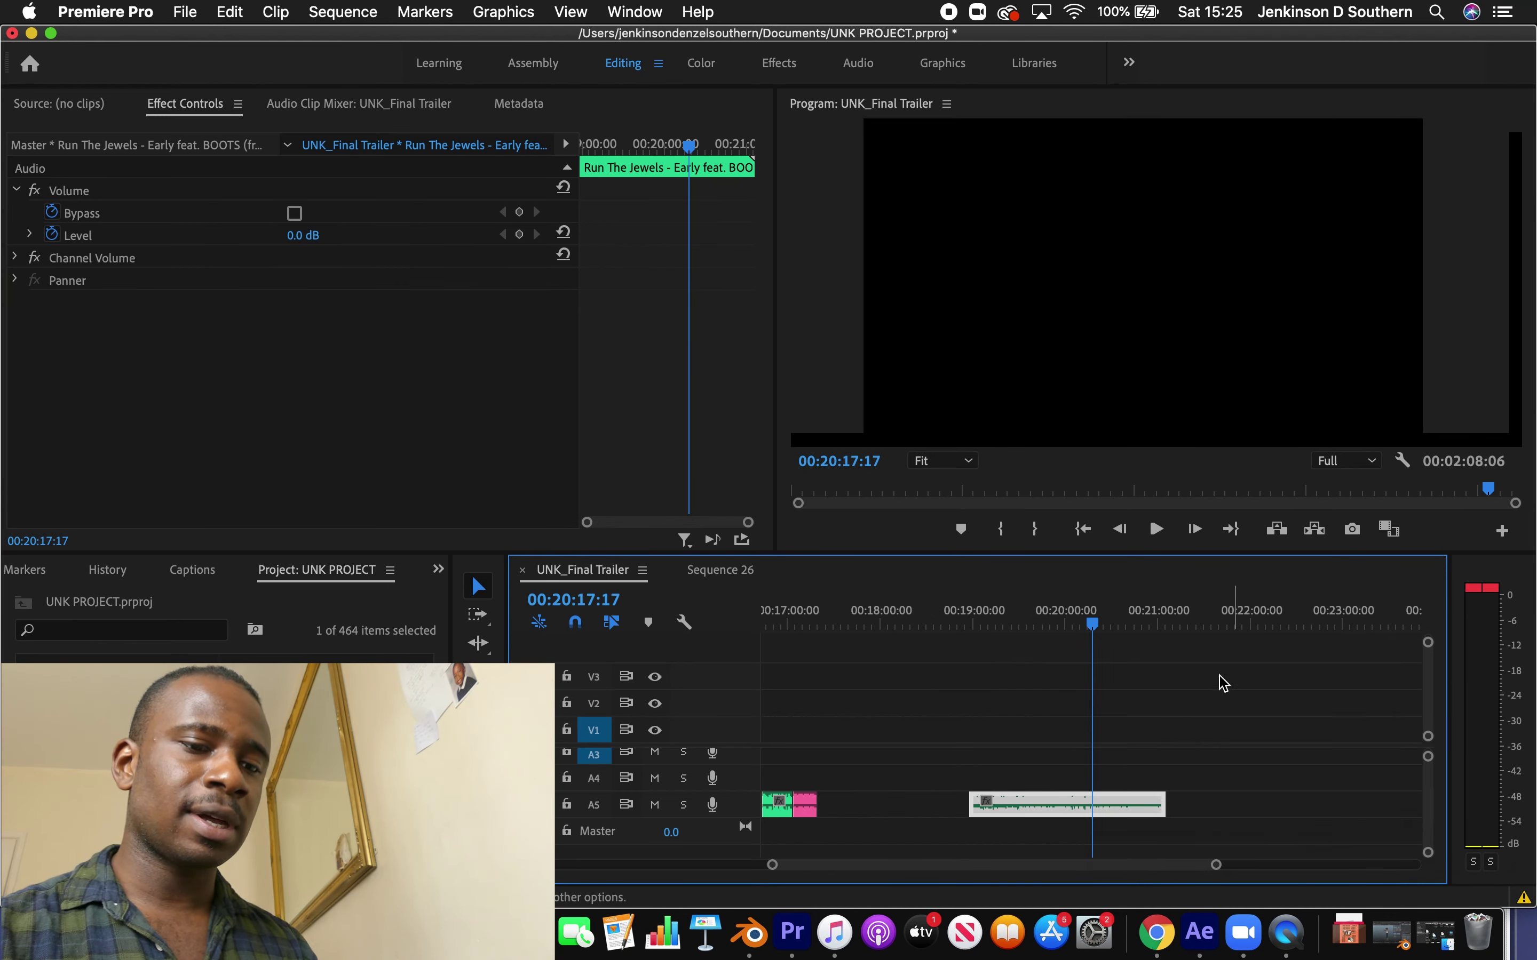
pyautogui.click(1153, 619)
pyautogui.press('space')
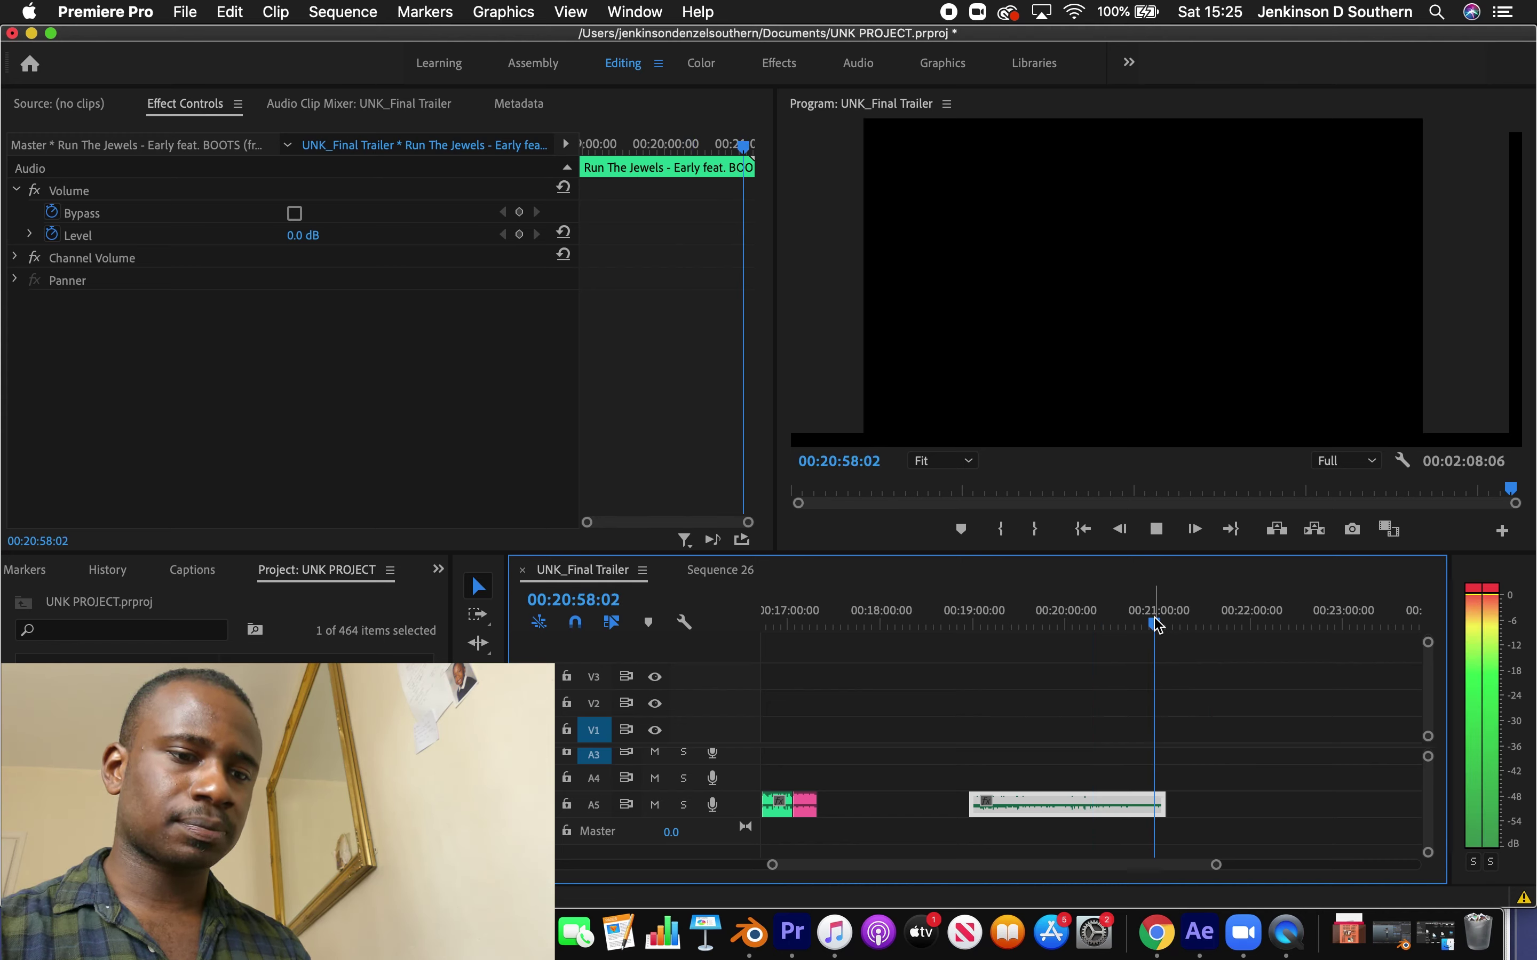
pyautogui.click(1135, 619)
# Play from about 00:17:17 and extend the end of the Rose instrumental clip on track A5 to about 00:17:45:12
pyautogui.click(814, 621)
pyautogui.moveTo(817, 804); pyautogui.dragTo(871, 804)
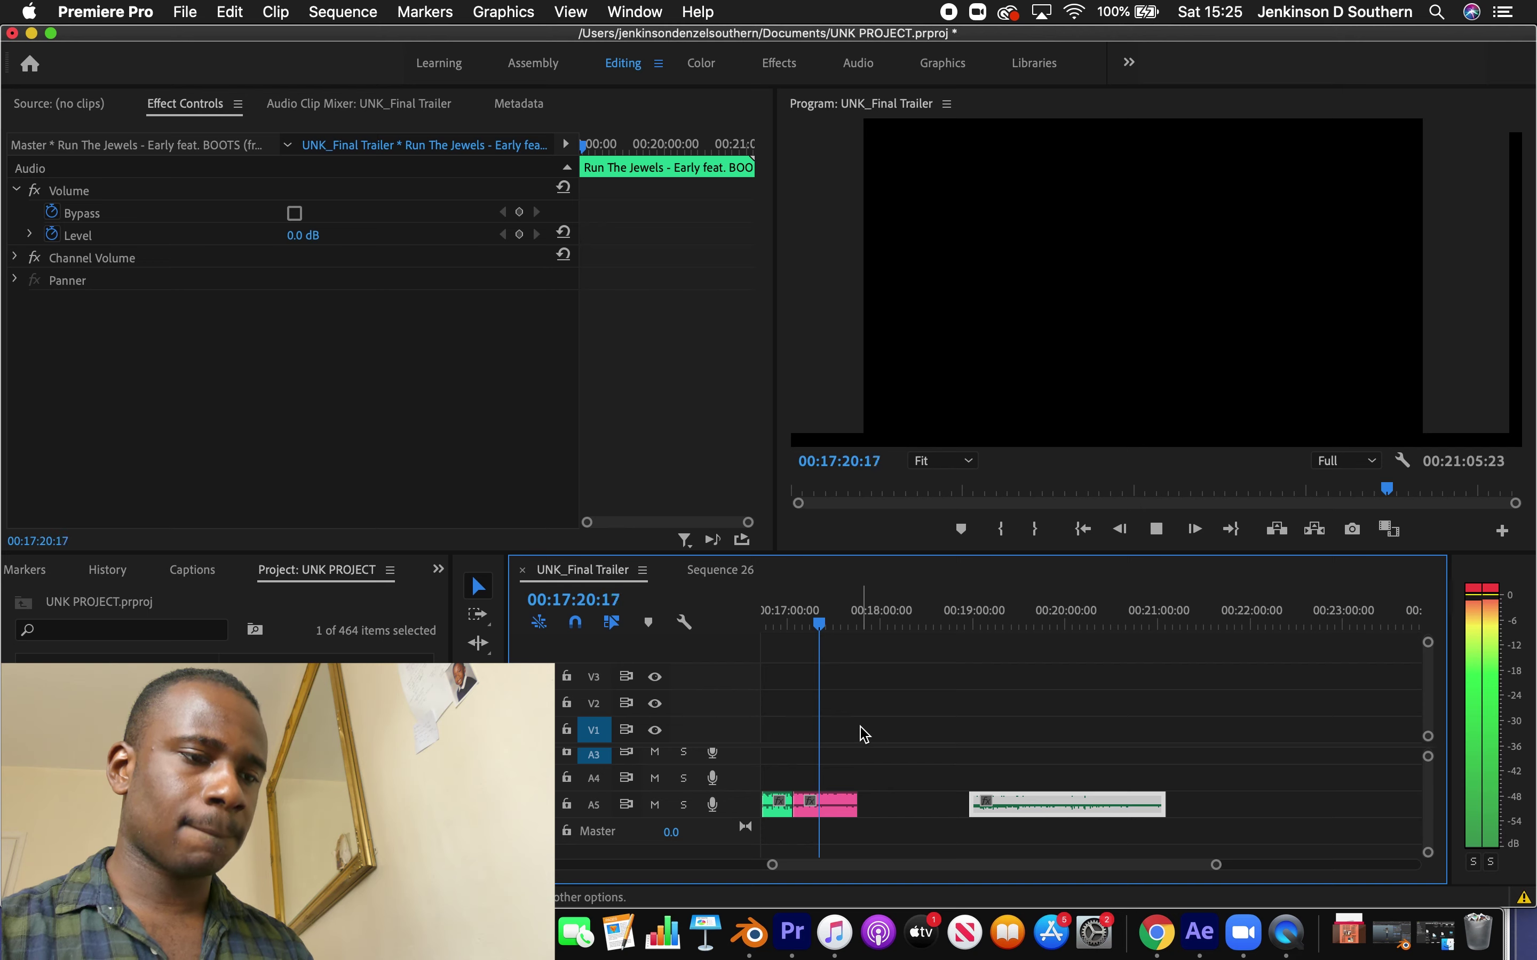
pyautogui.moveTo(1214, 865); pyautogui.dragTo(1254, 864)
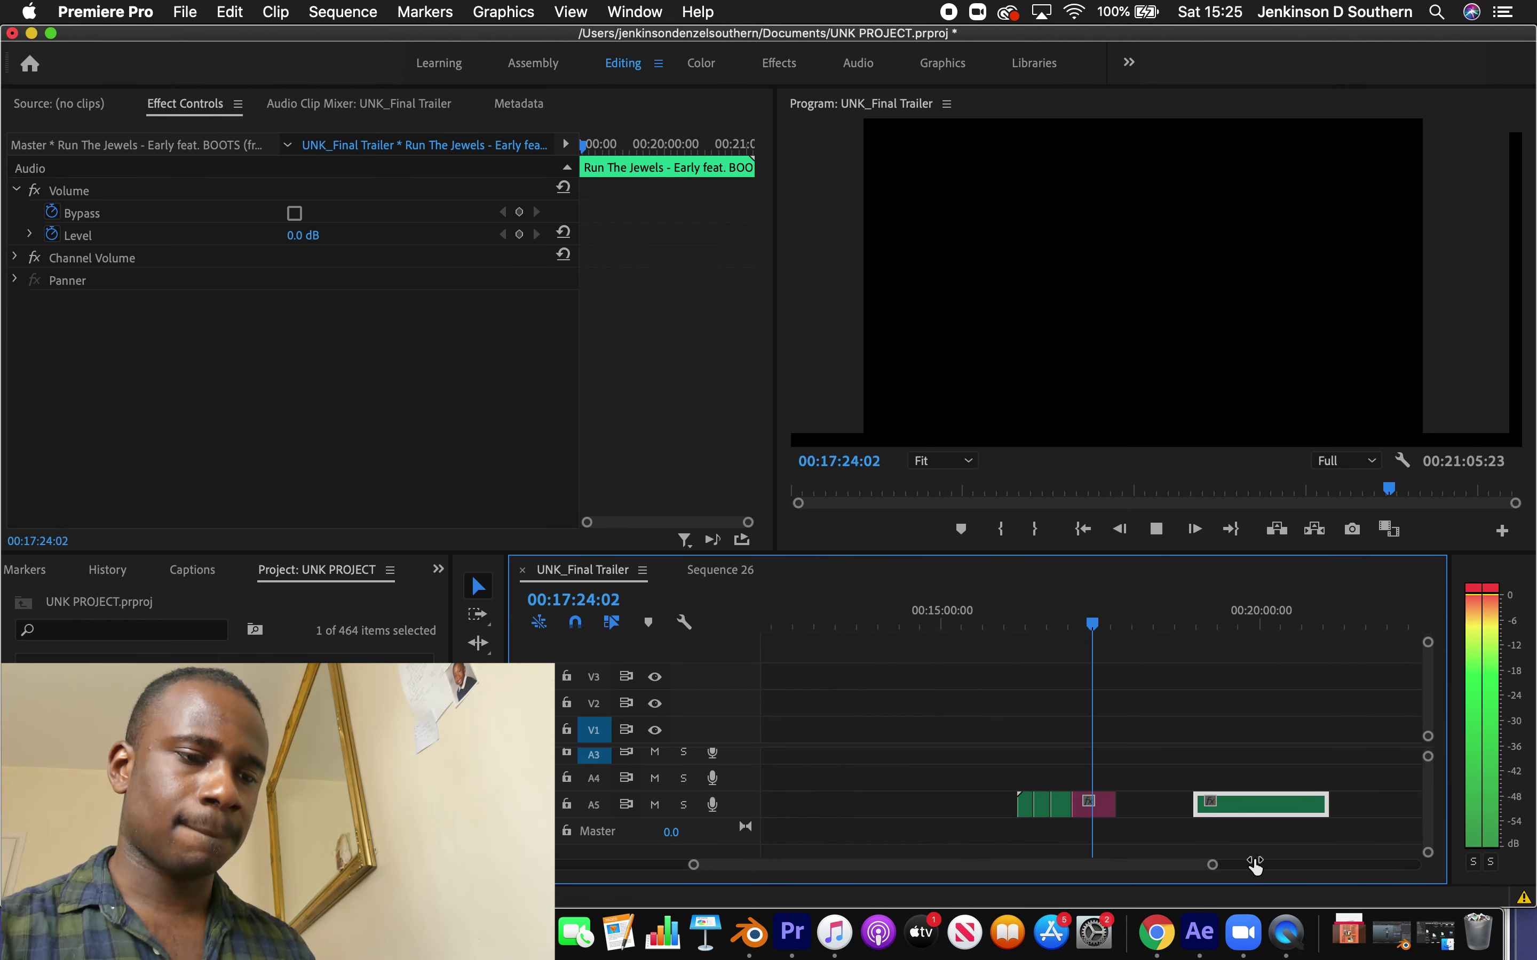
pyautogui.click(1211, 771)
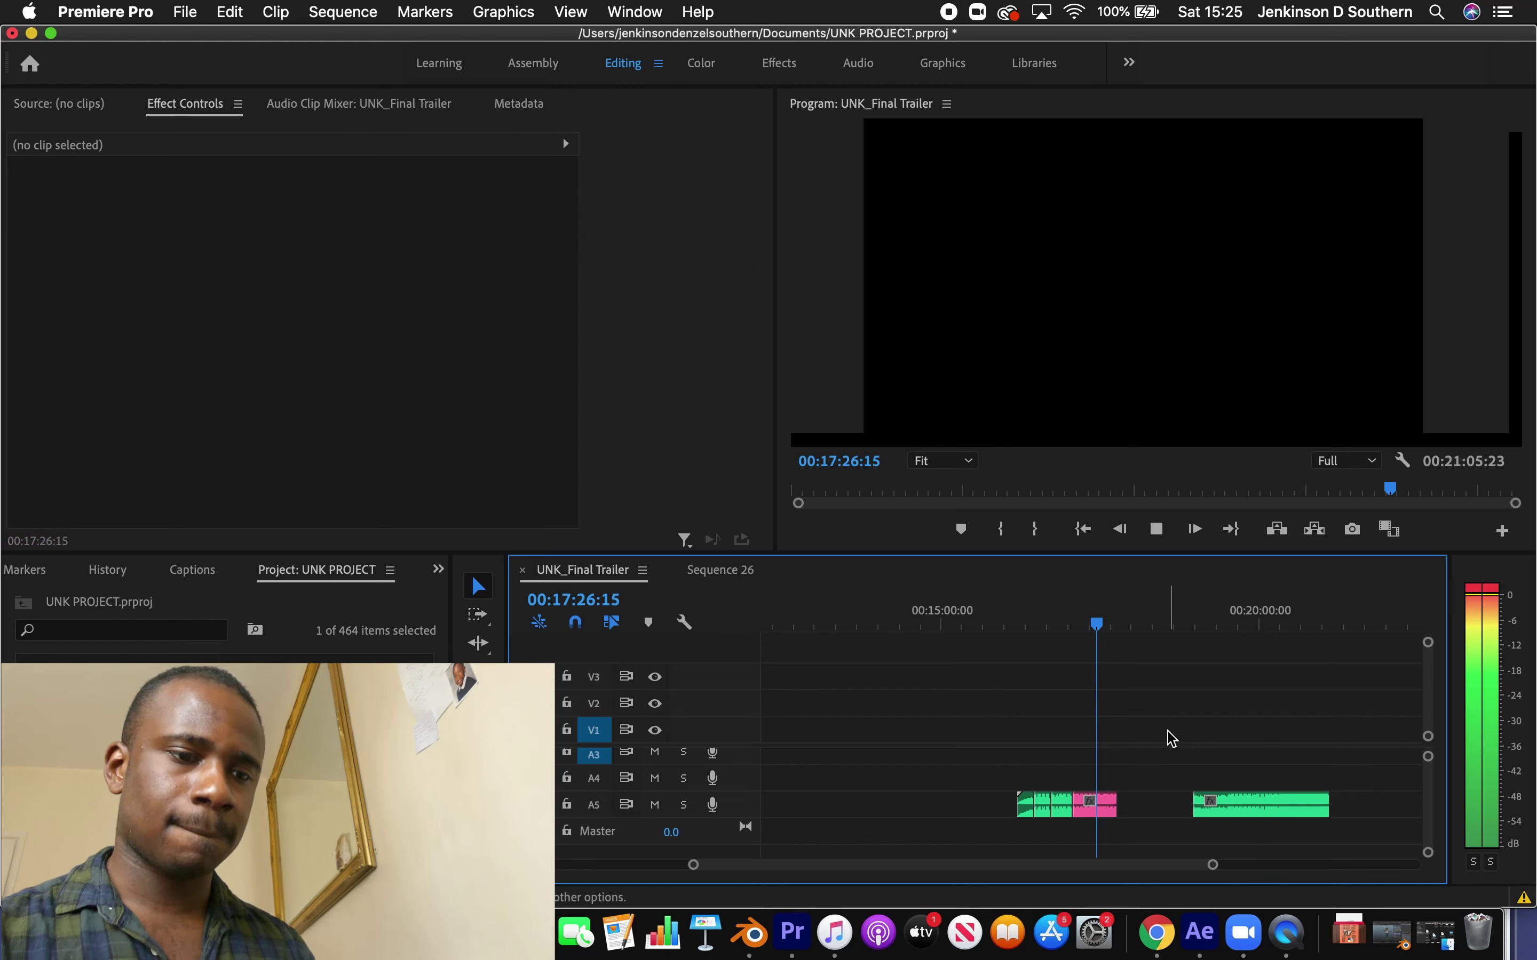
# Locate the ending passage of the separated song clip on track A5 and trim the clip's beginning to 00:20:49:18
pyautogui.click(1306, 616)
pyautogui.click(1324, 615)
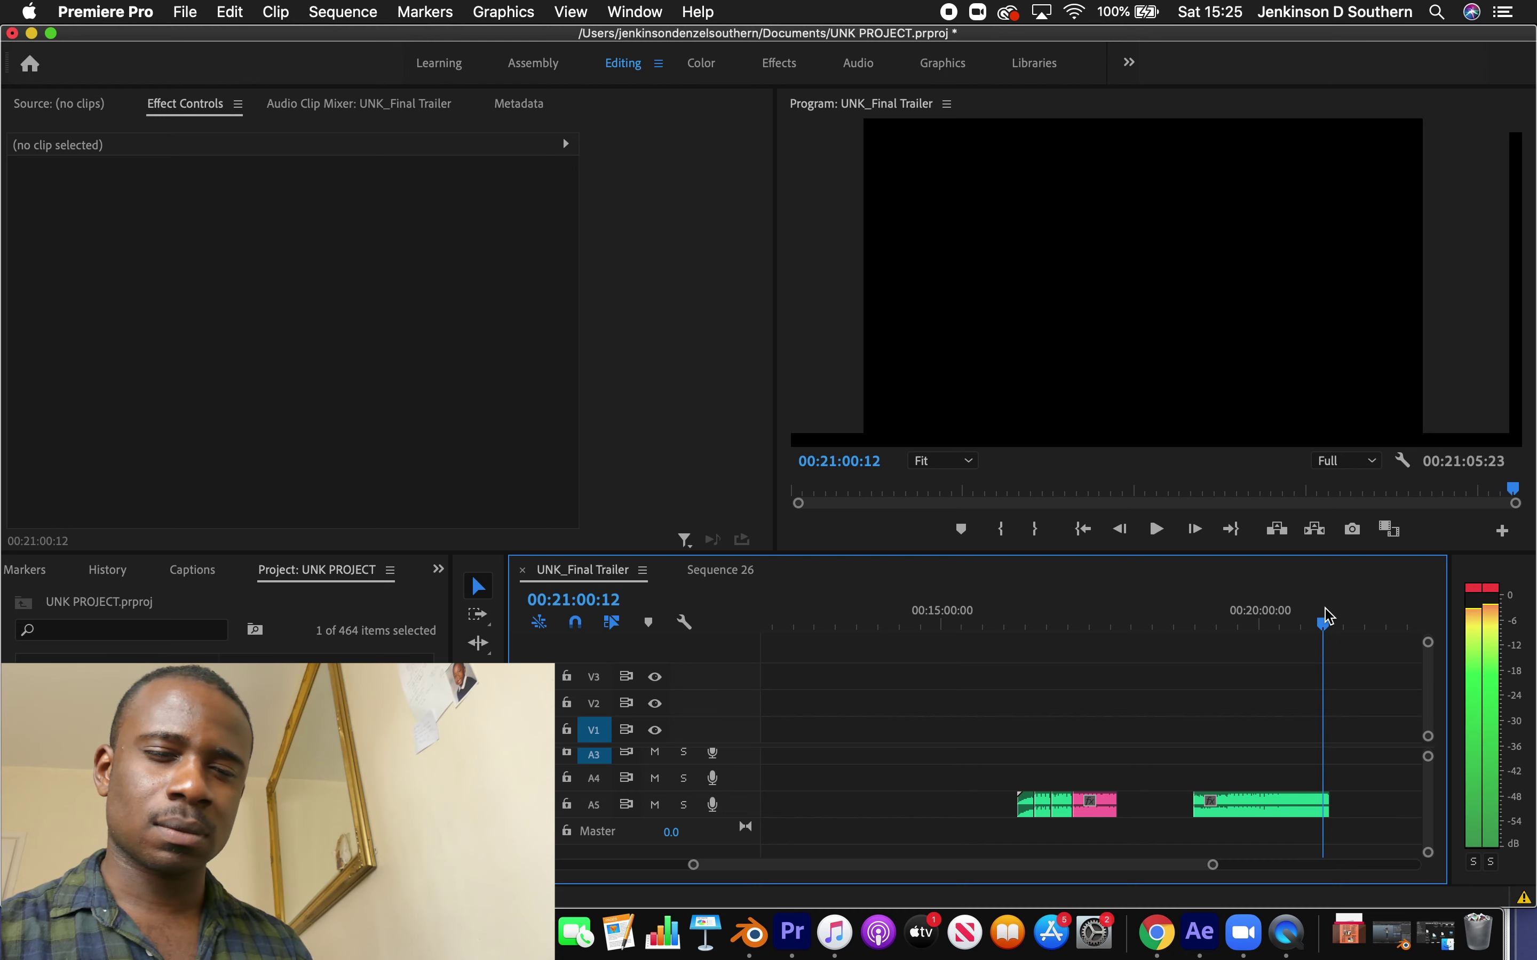
pyautogui.click(1316, 617)
pyautogui.press('space')
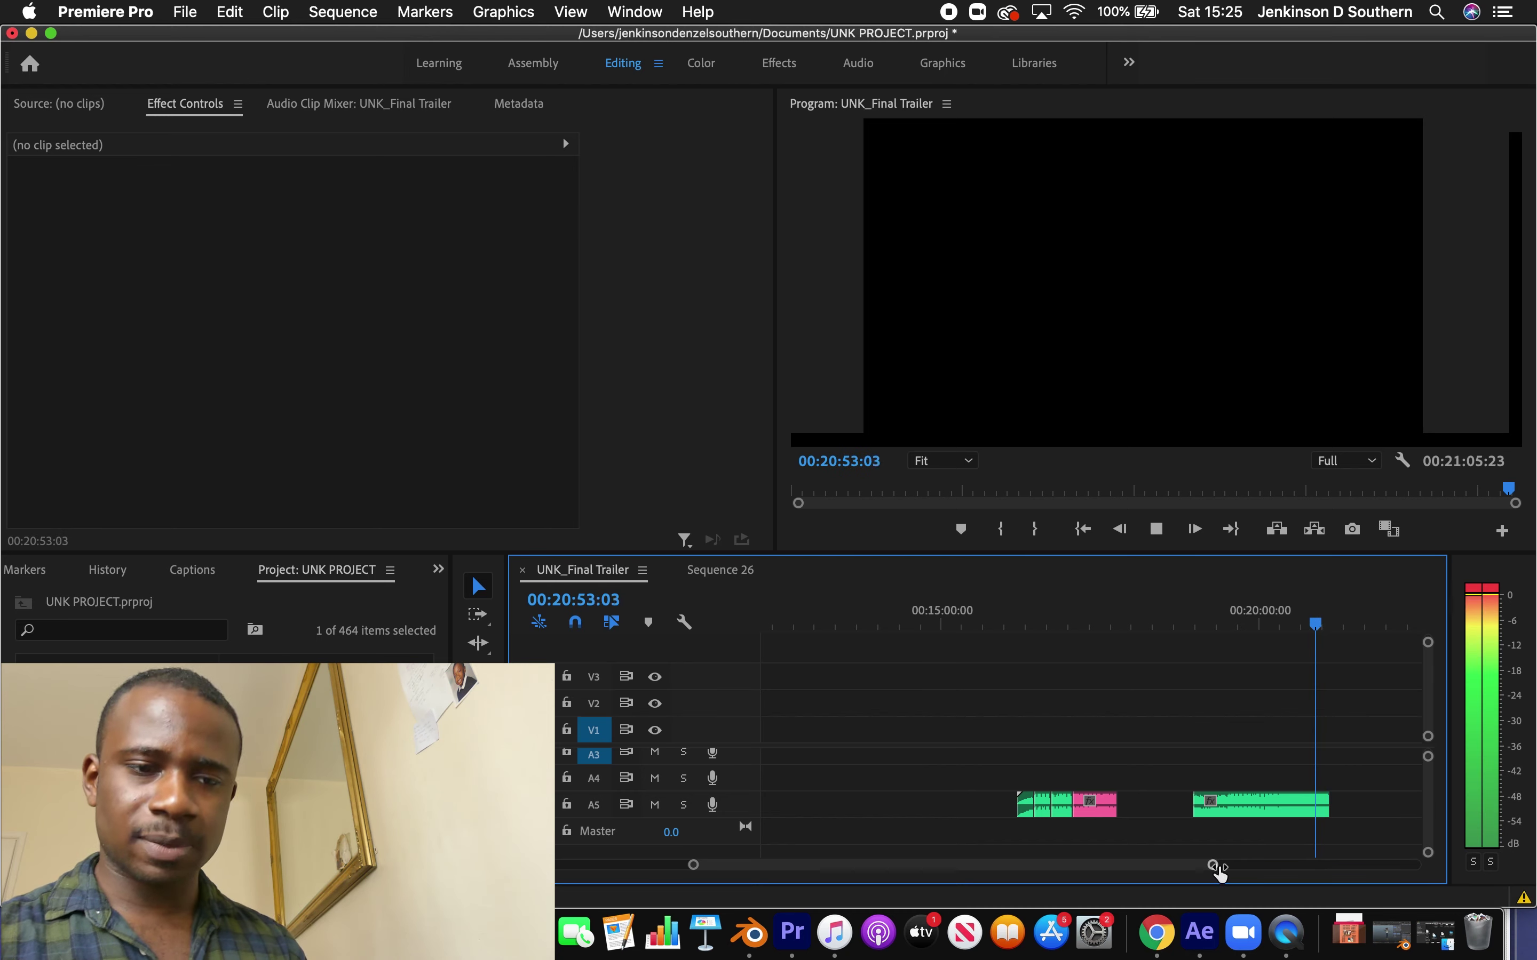
pyautogui.scroll(2, 1219, 873)
pyautogui.click(1229, 618)
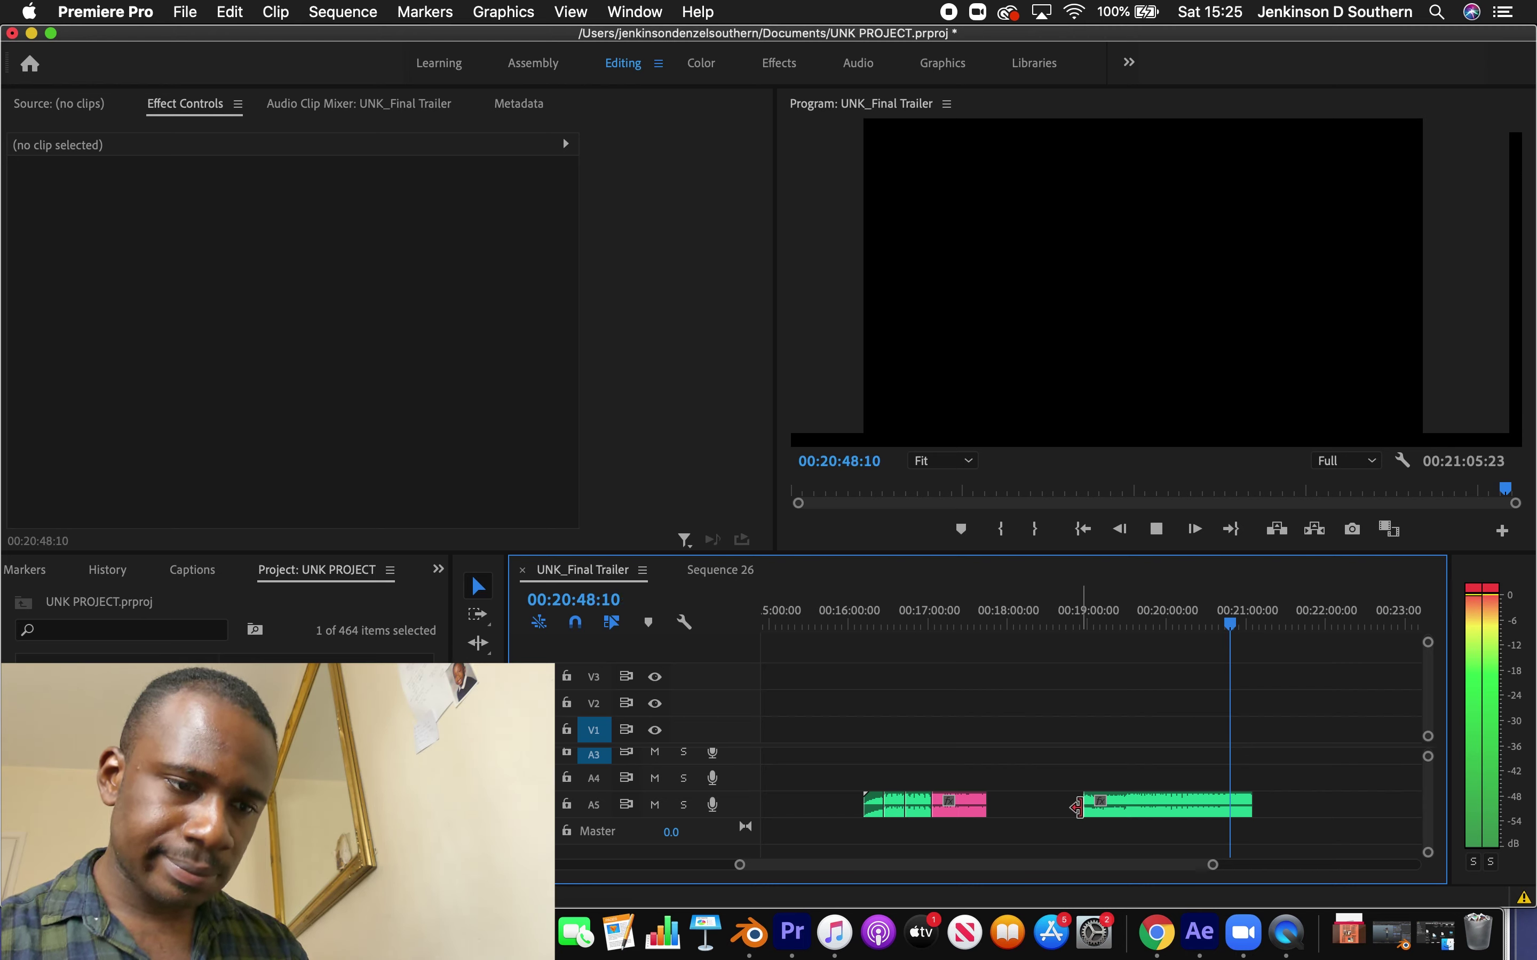
pyautogui.moveTo(1077, 806); pyautogui.dragTo(1224, 814)
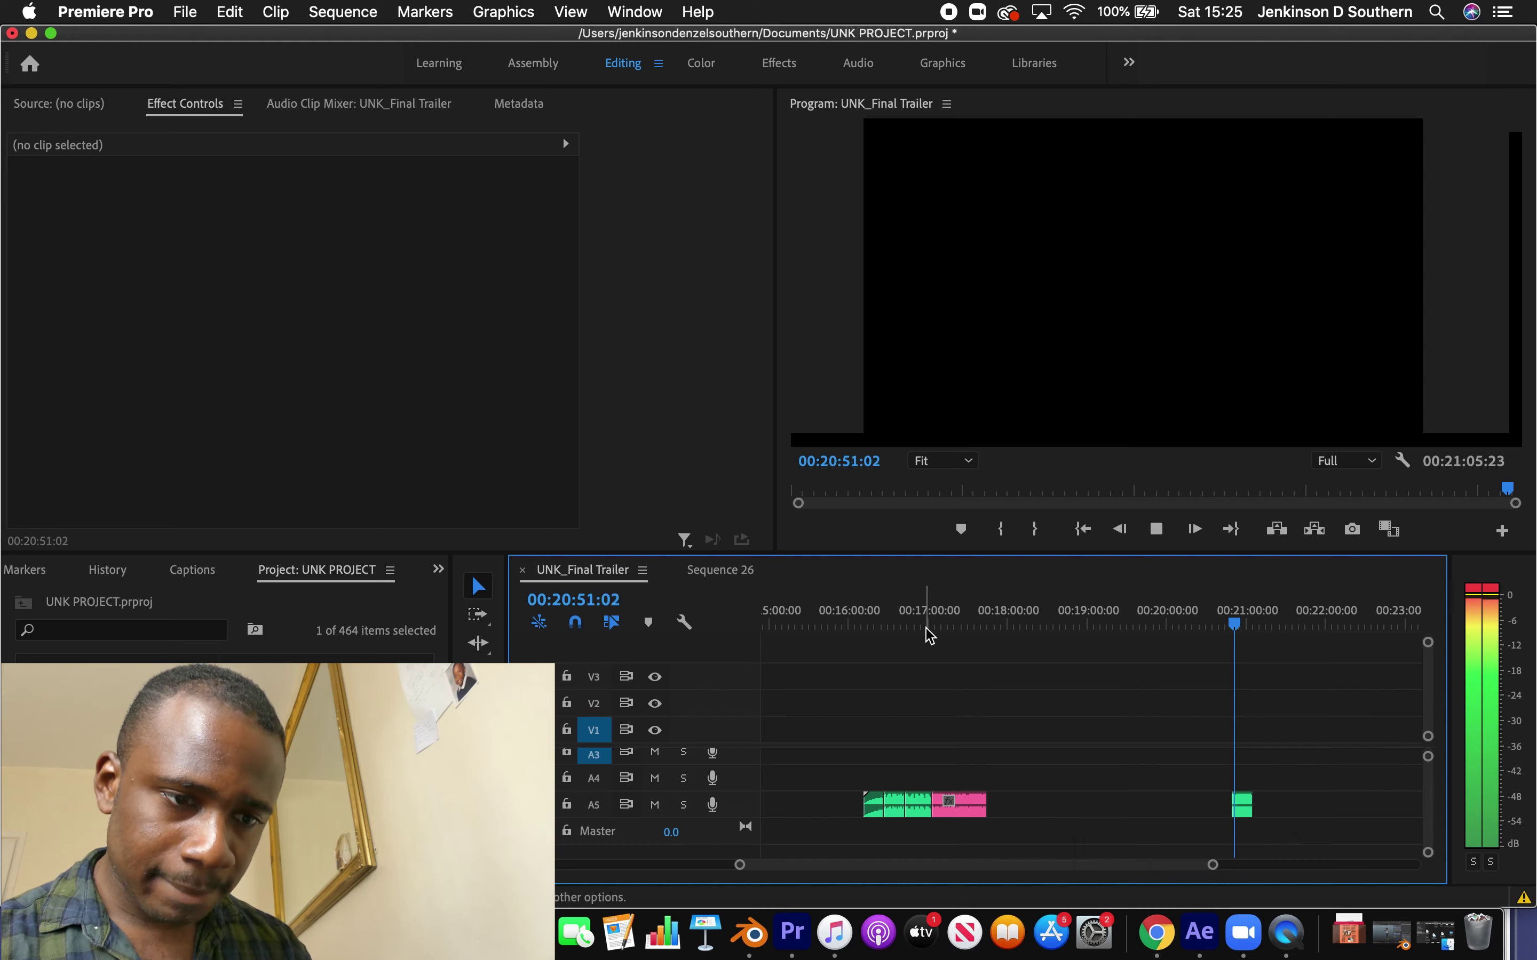
# Play the Rose instrumental clip on track A5 from about 00:17:14 to check where the song ending should enter
pyautogui.click(954, 625)
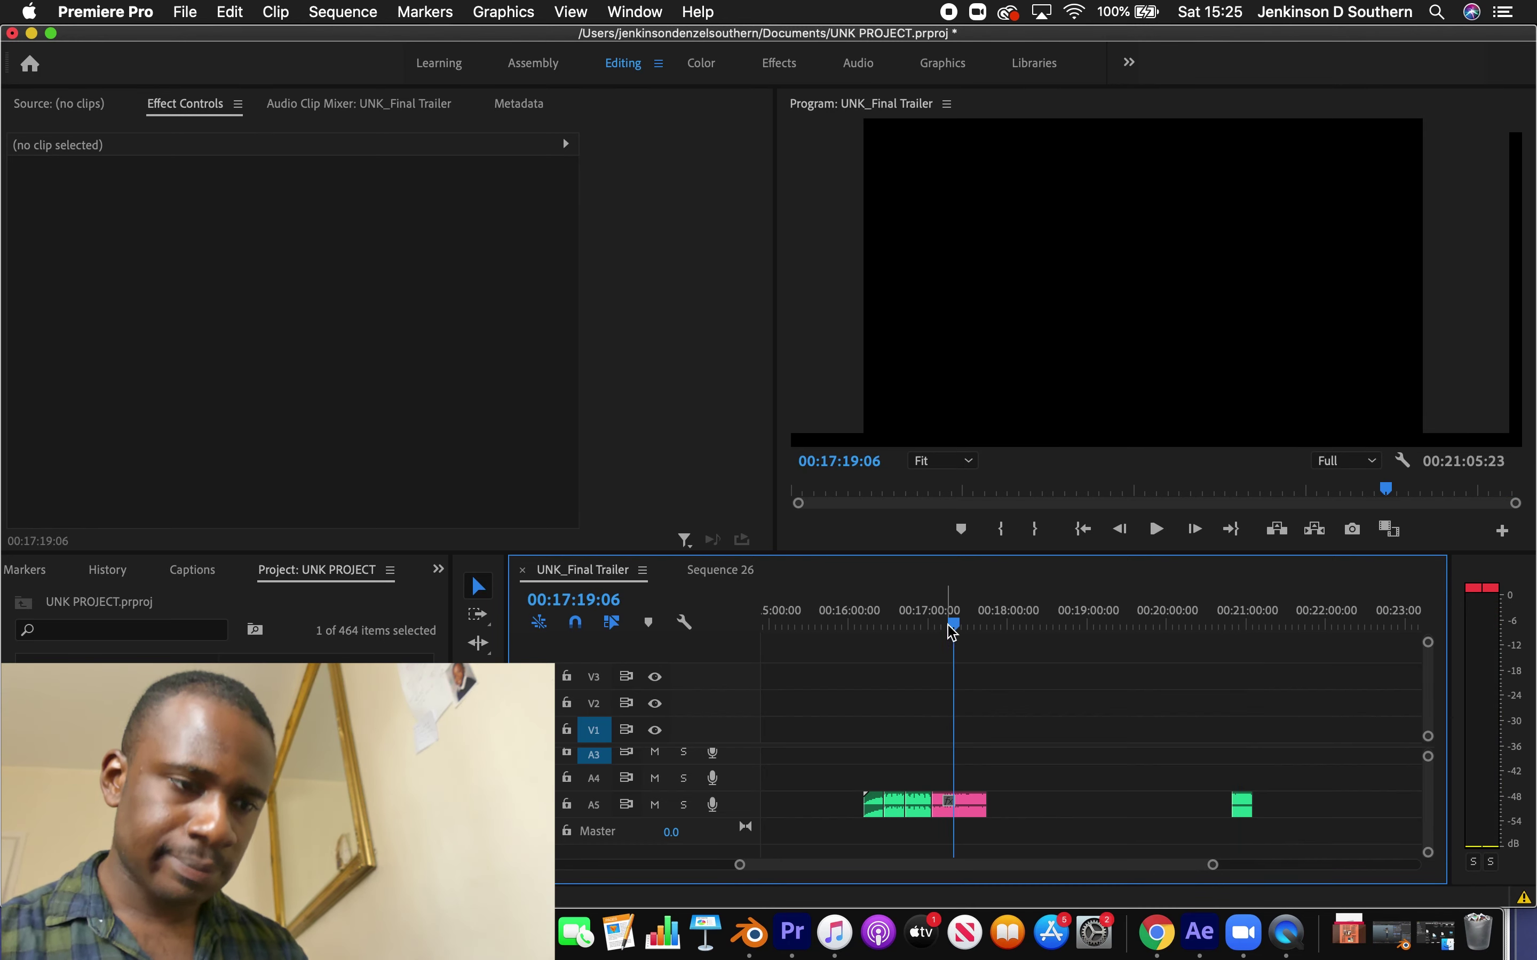
pyautogui.moveTo(954, 625); pyautogui.dragTo(947, 624)
pyautogui.press('space')
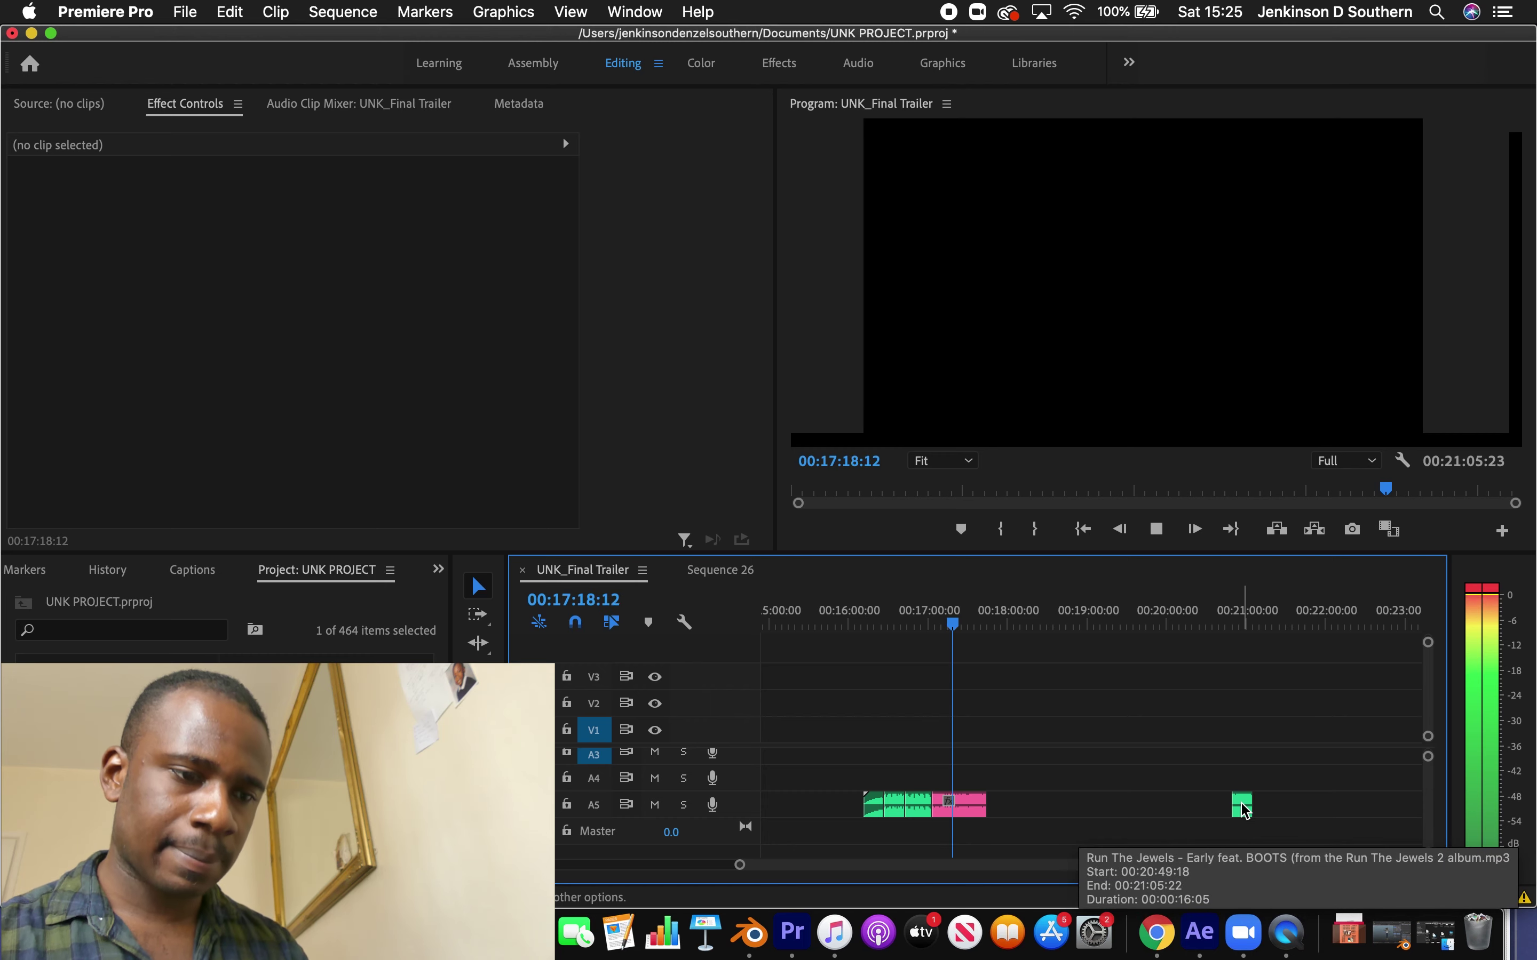
# Move the trimmed song ending over the Rose clip on A5 at about 00:17:19 and delete the leftover instrumental after it
pyautogui.moveTo(1243, 810); pyautogui.dragTo(966, 823)
pyautogui.press('space')
pyautogui.click(981, 807)
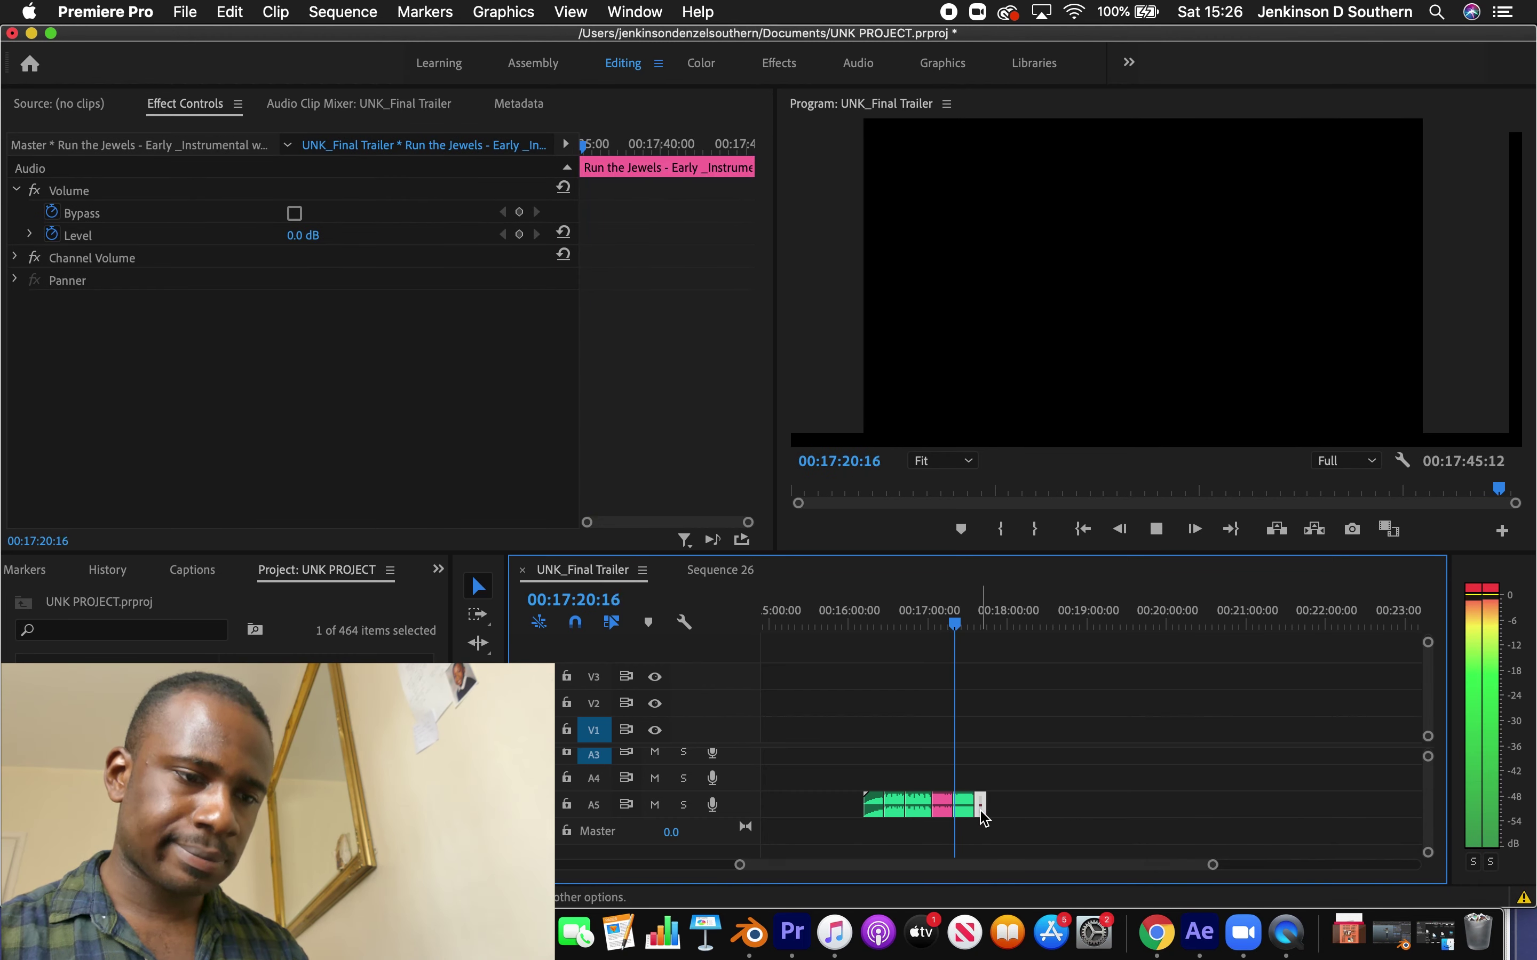
pyautogui.press('Delete')
# Label the song ending segment on track A5 Mango and deselect it
pyautogui.rightClick(963, 812)
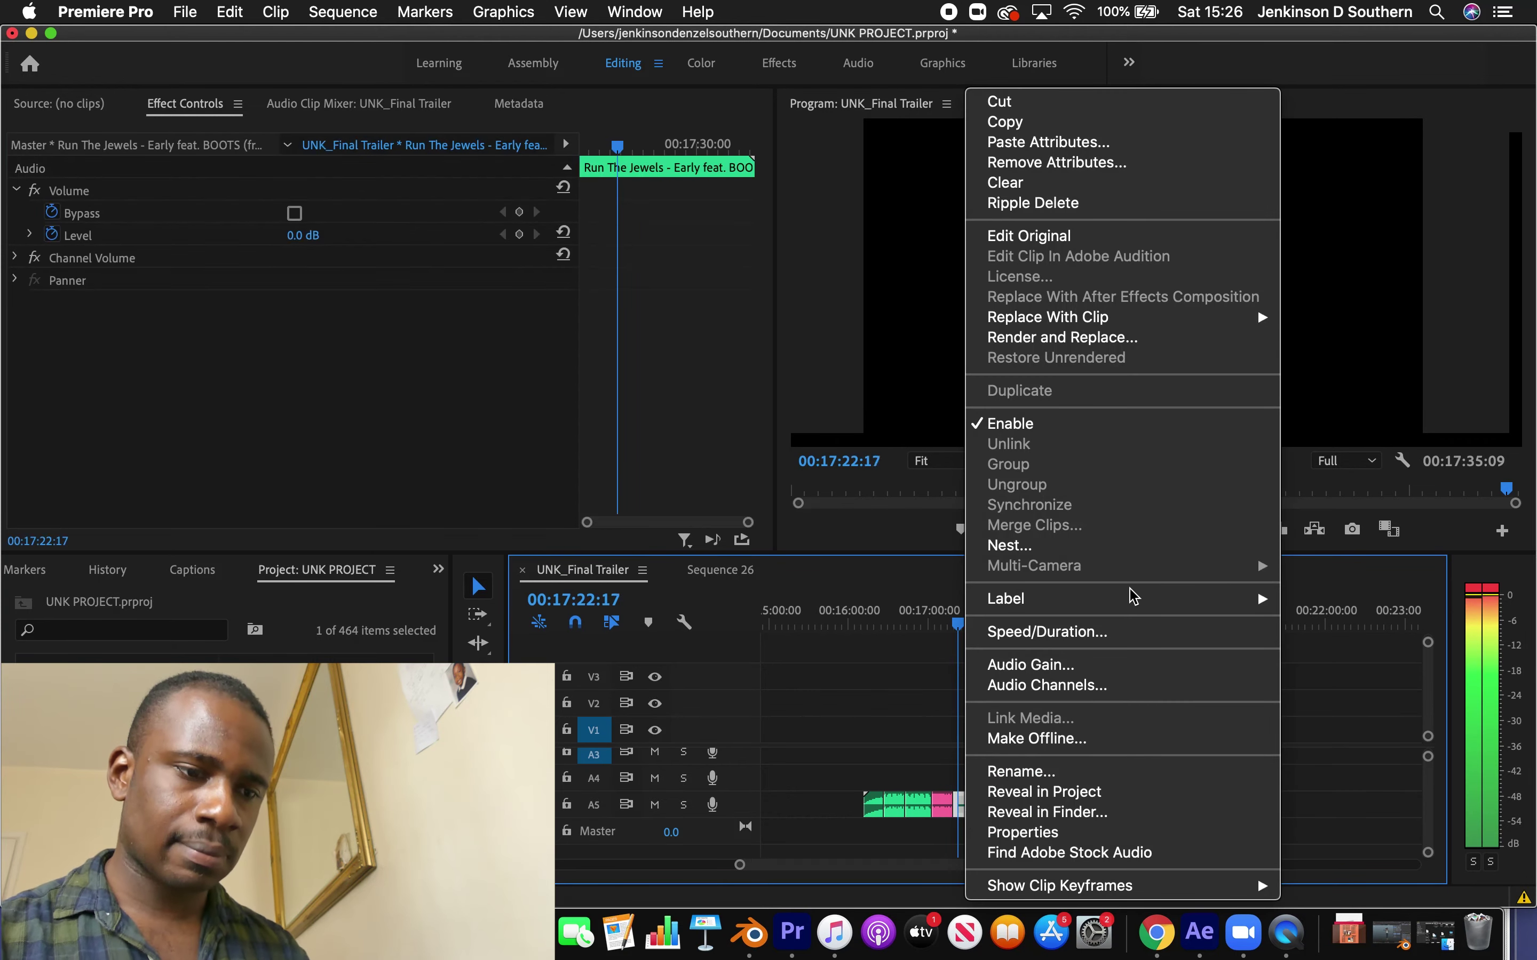
pyautogui.moveTo(1130, 608)
pyautogui.click(1326, 724)
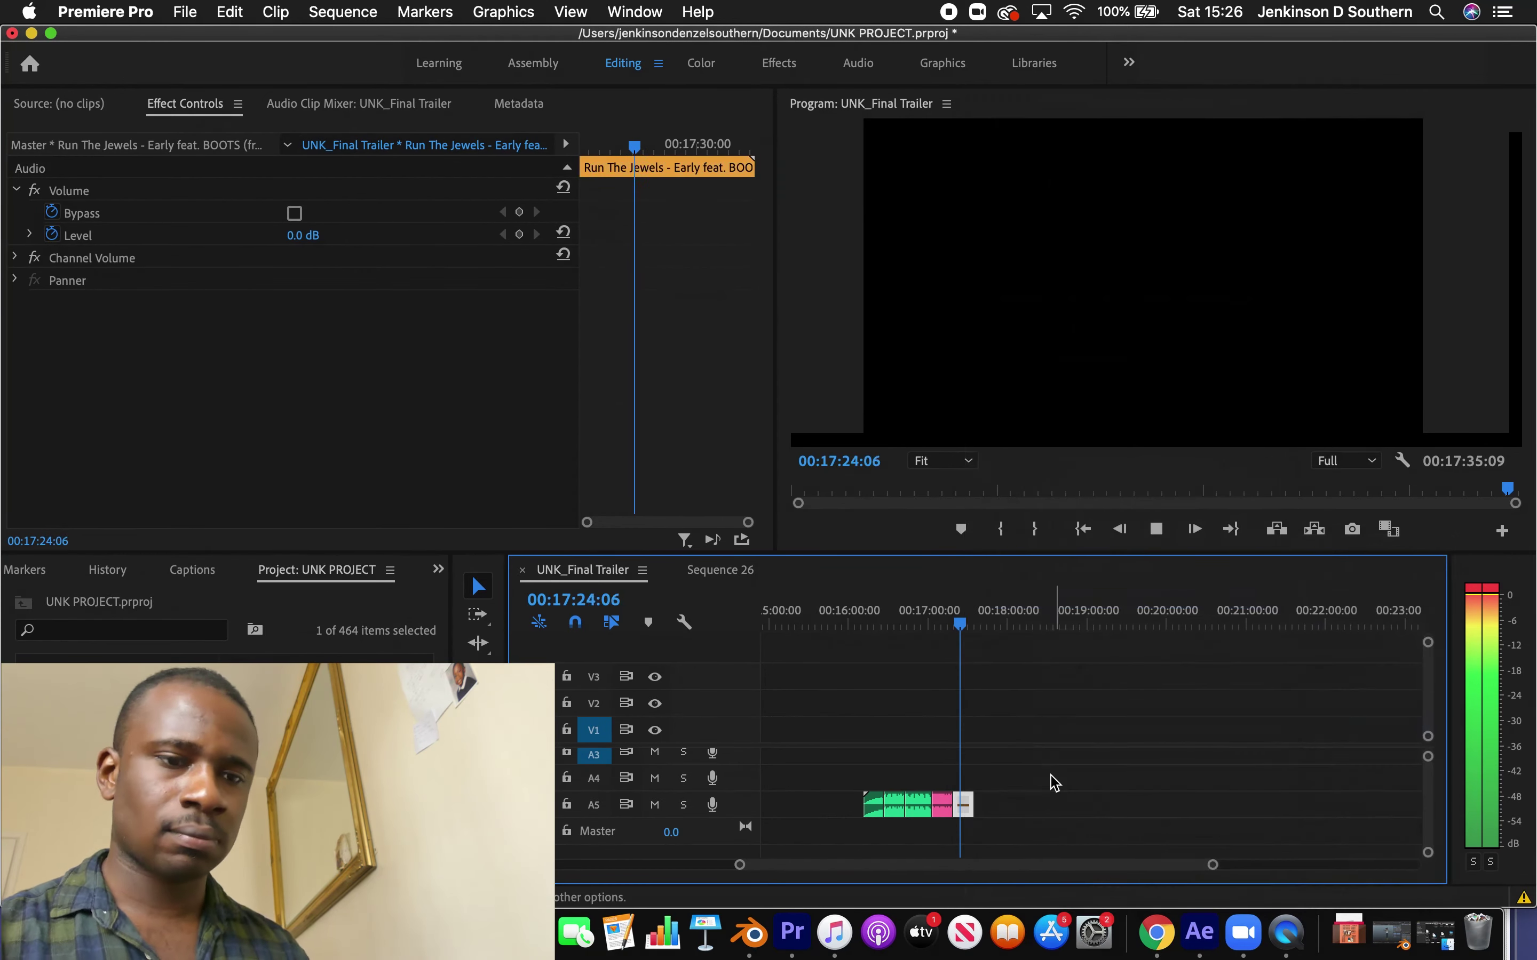
pyautogui.click(1099, 807)
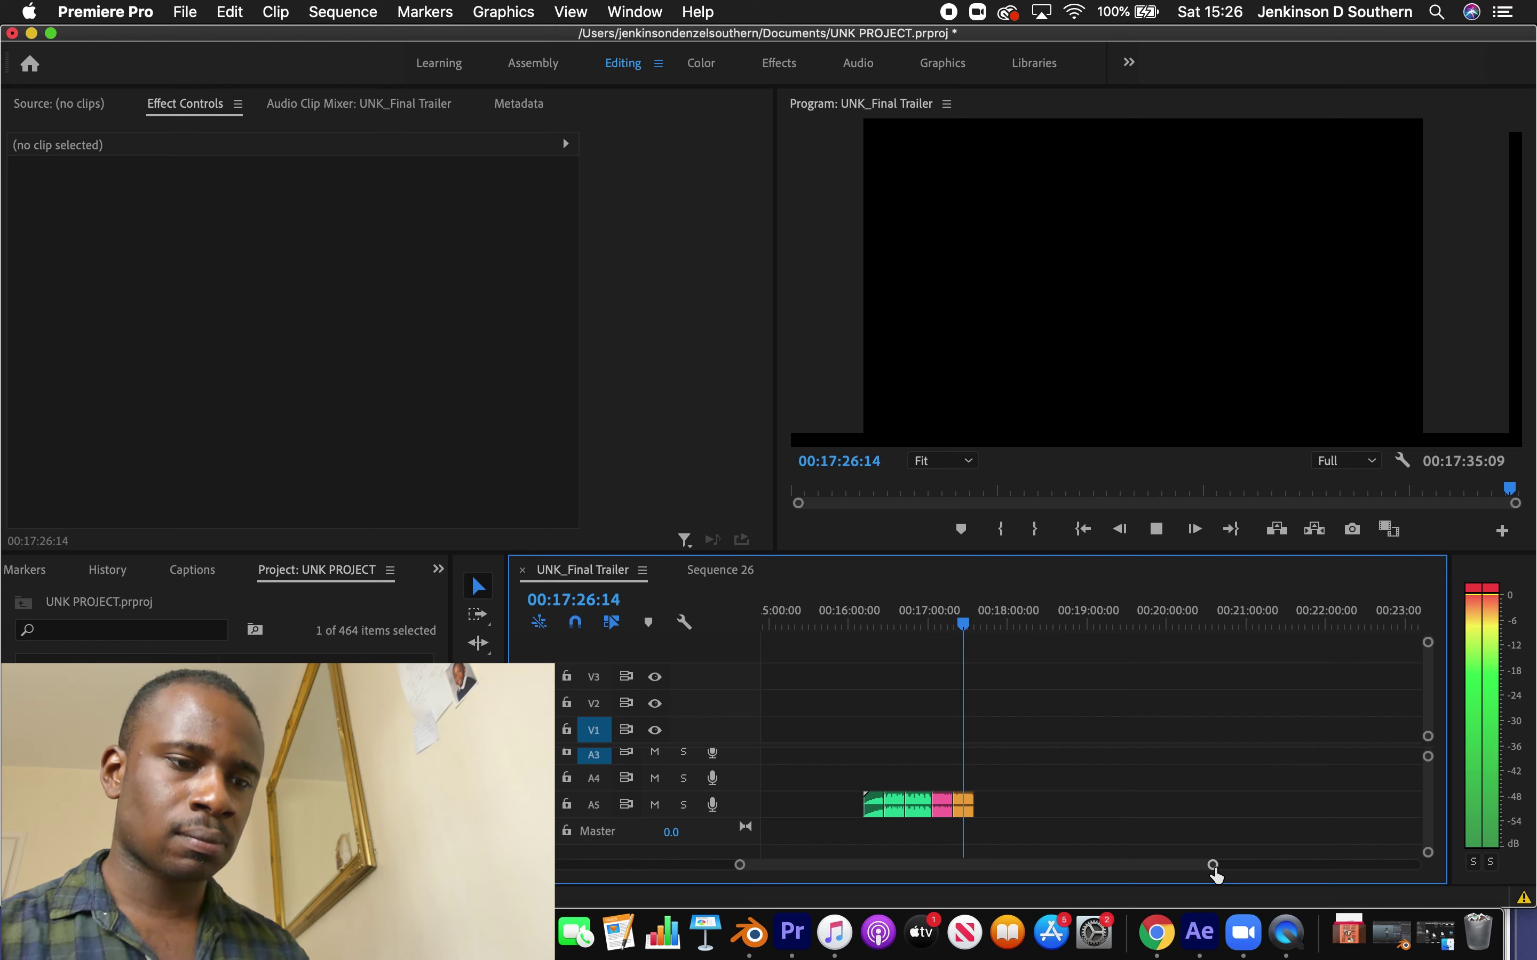
# Play the Mango segment's ending on track A5 and try to extend the segment's end
pyautogui.moveTo(1213, 868); pyautogui.dragTo(1149, 867)
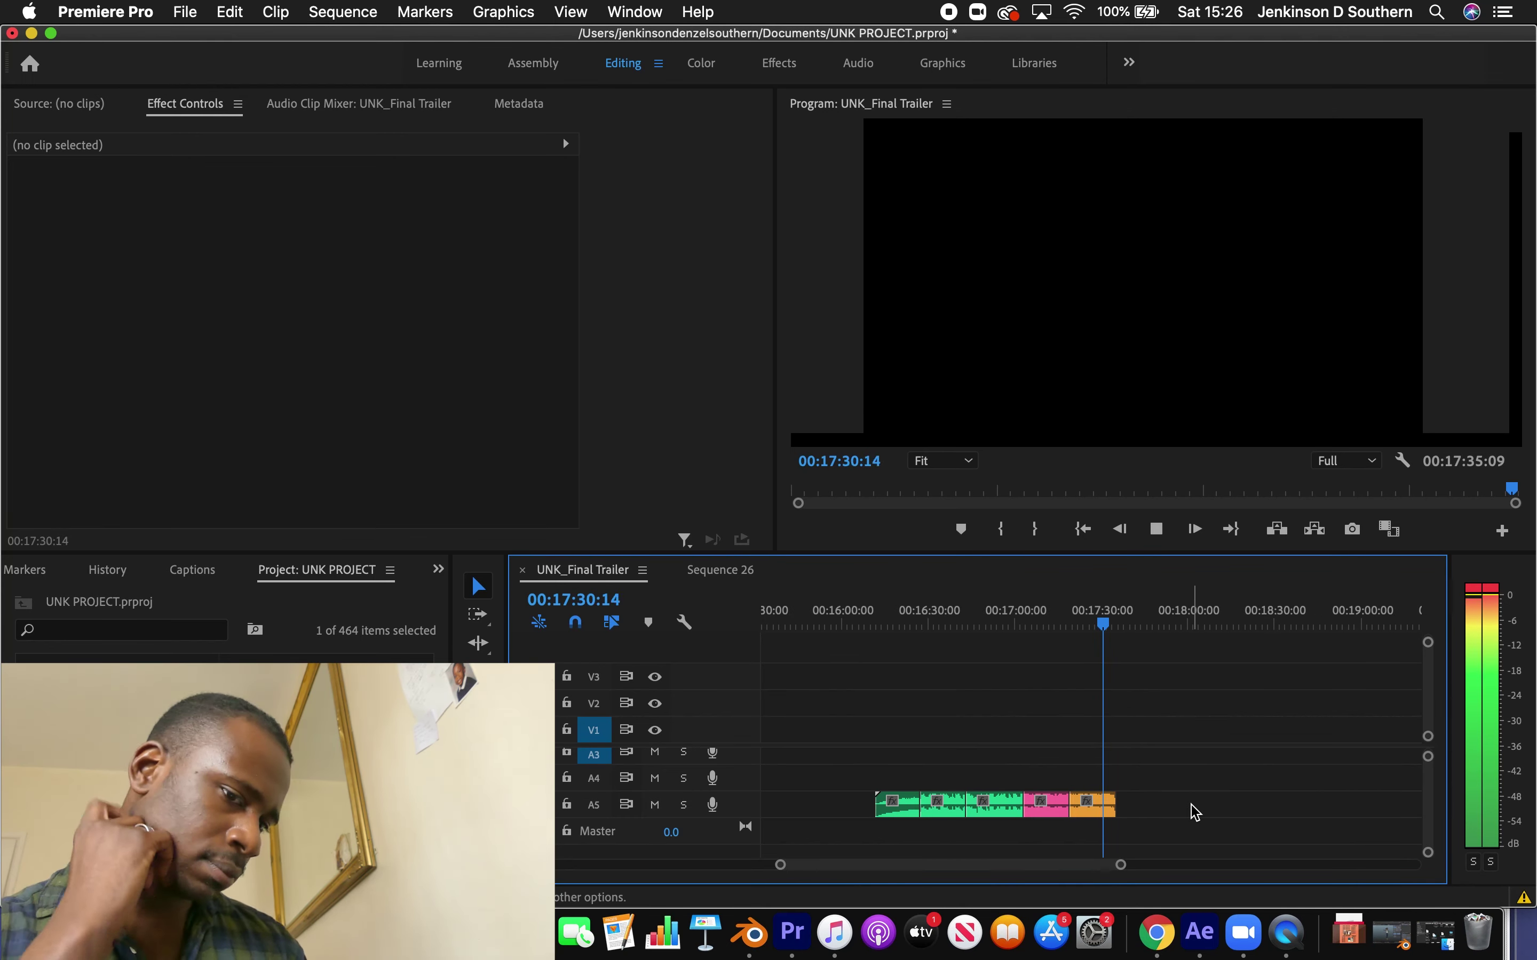
pyautogui.moveTo(1116, 806); pyautogui.dragTo(1108, 805)
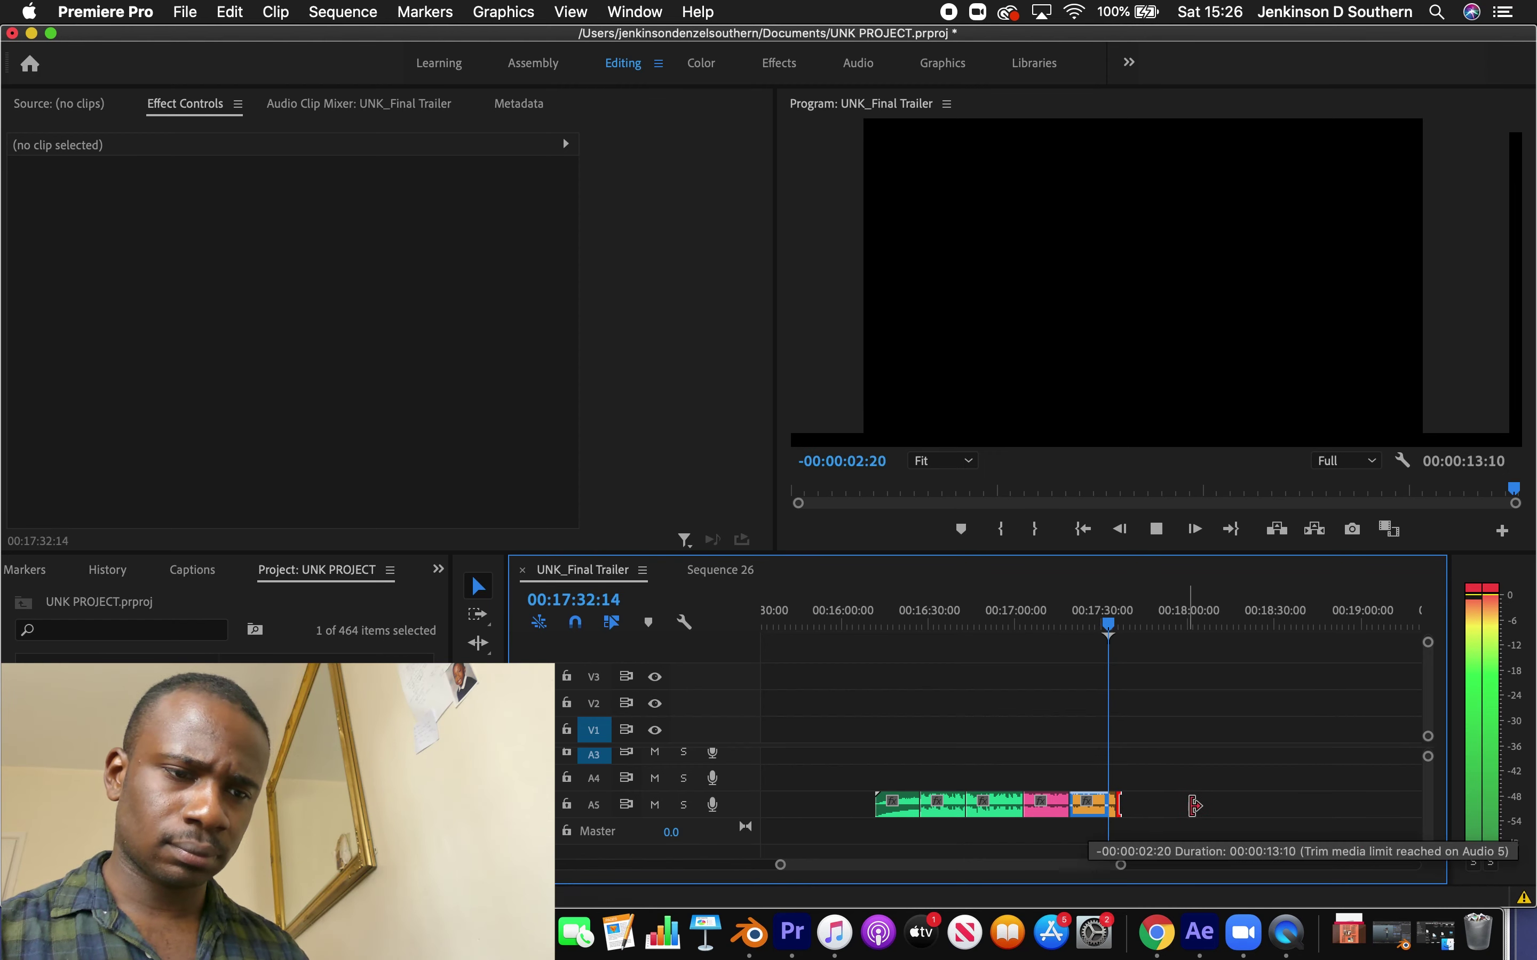
pyautogui.press('super+z')
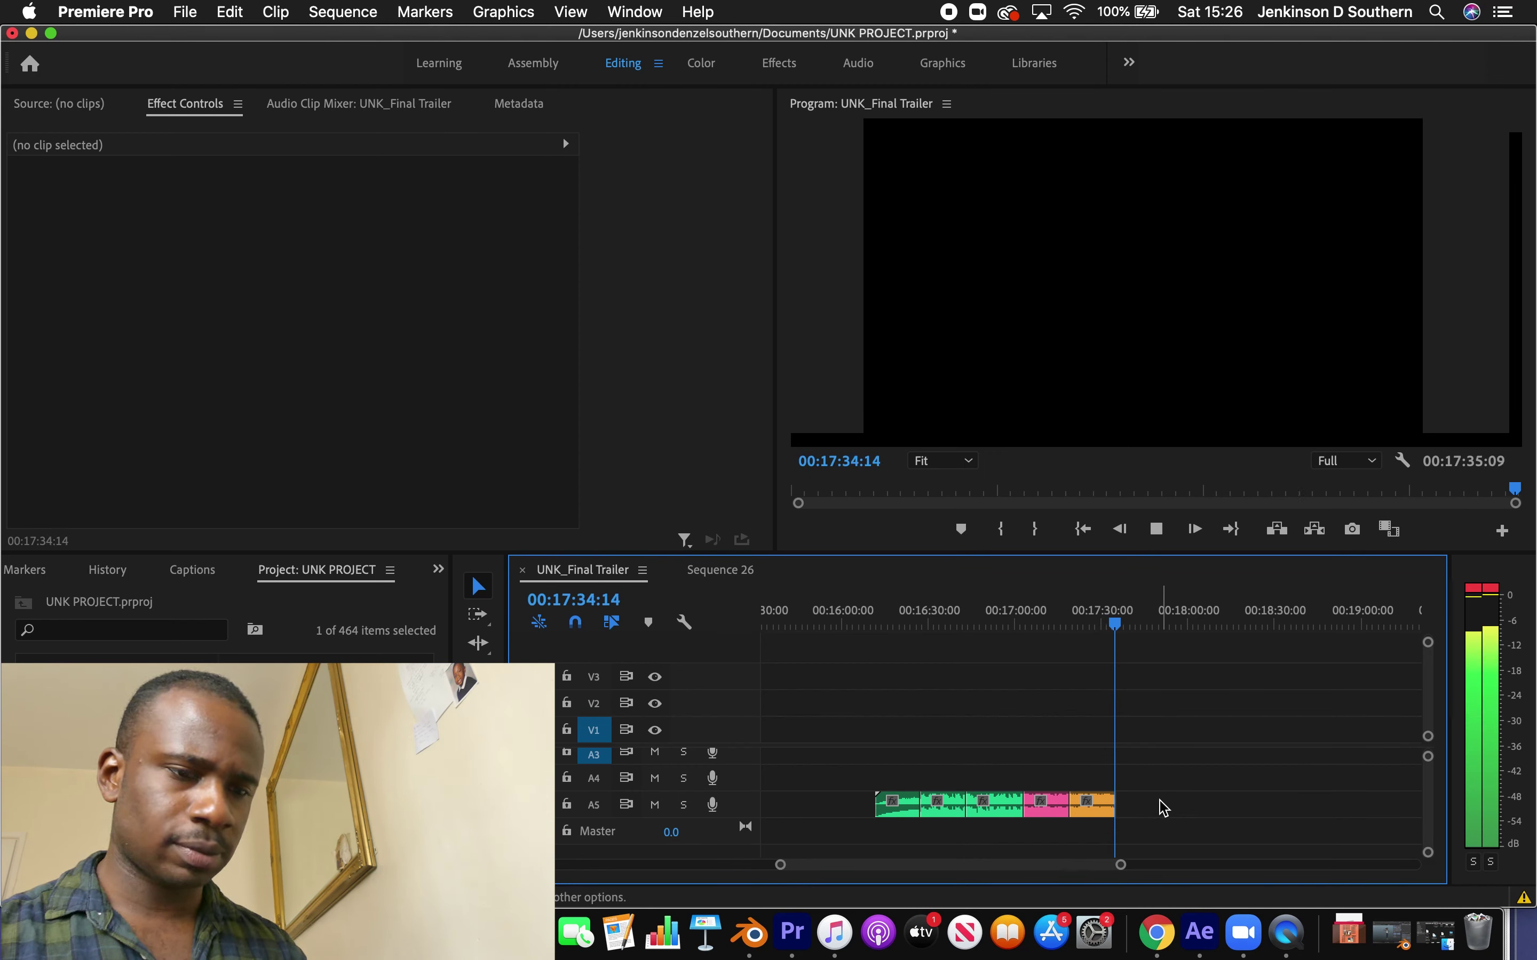
pyautogui.press('space')
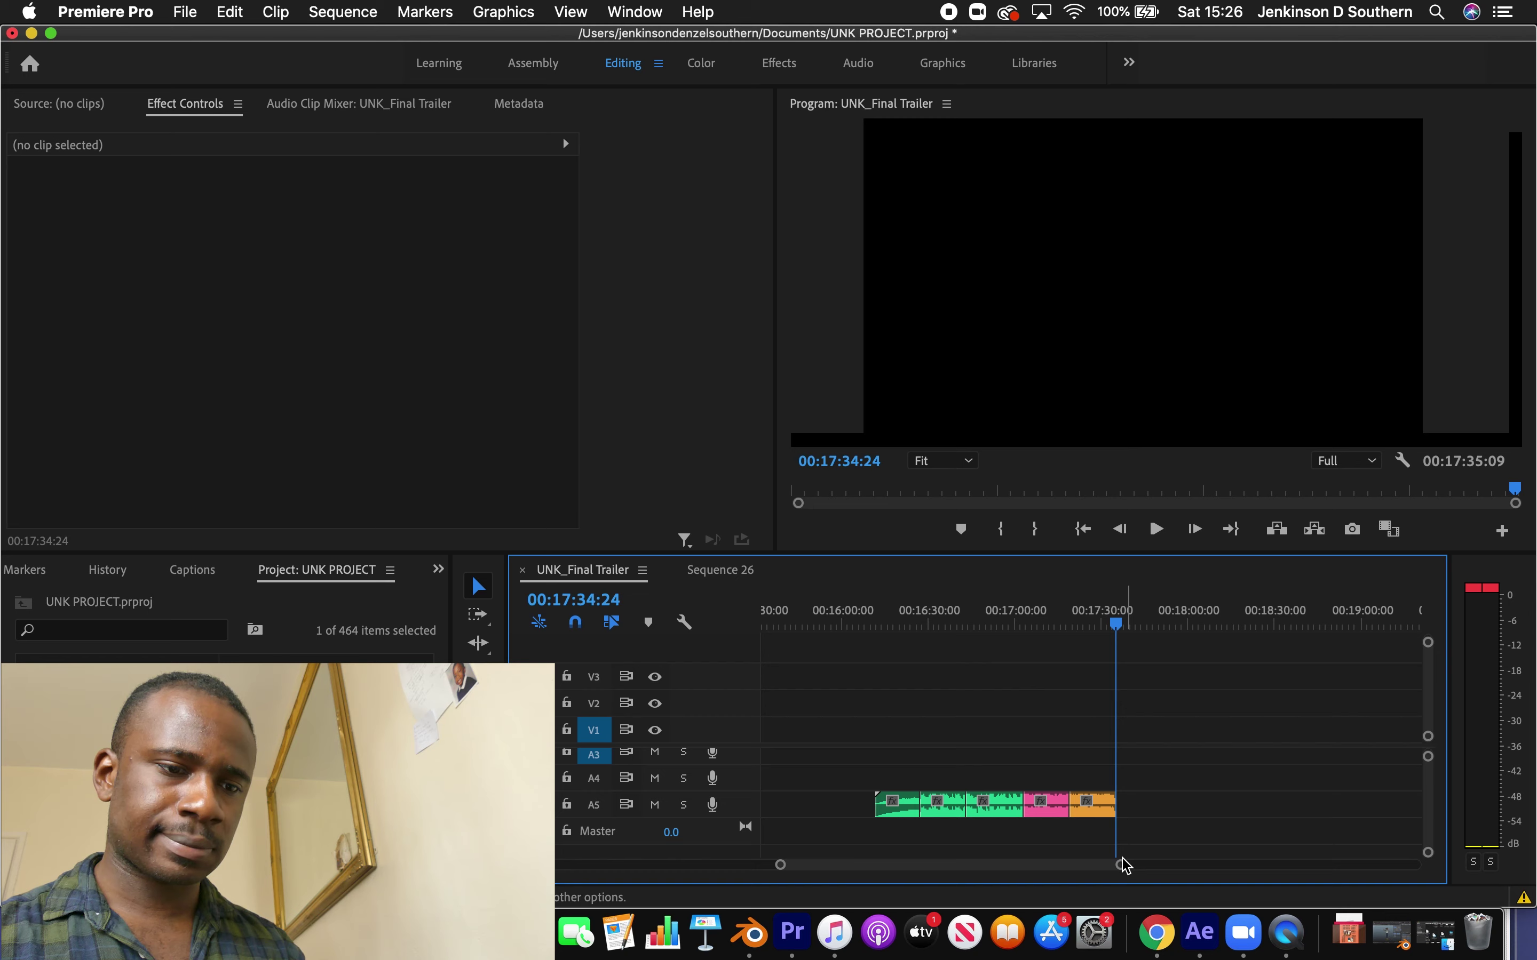
# Paste a copy of the first green A5 segment at about 00:17:55 on A1 and trim its beginning, keeping about the last 7 seconds
pyautogui.click(896, 812)
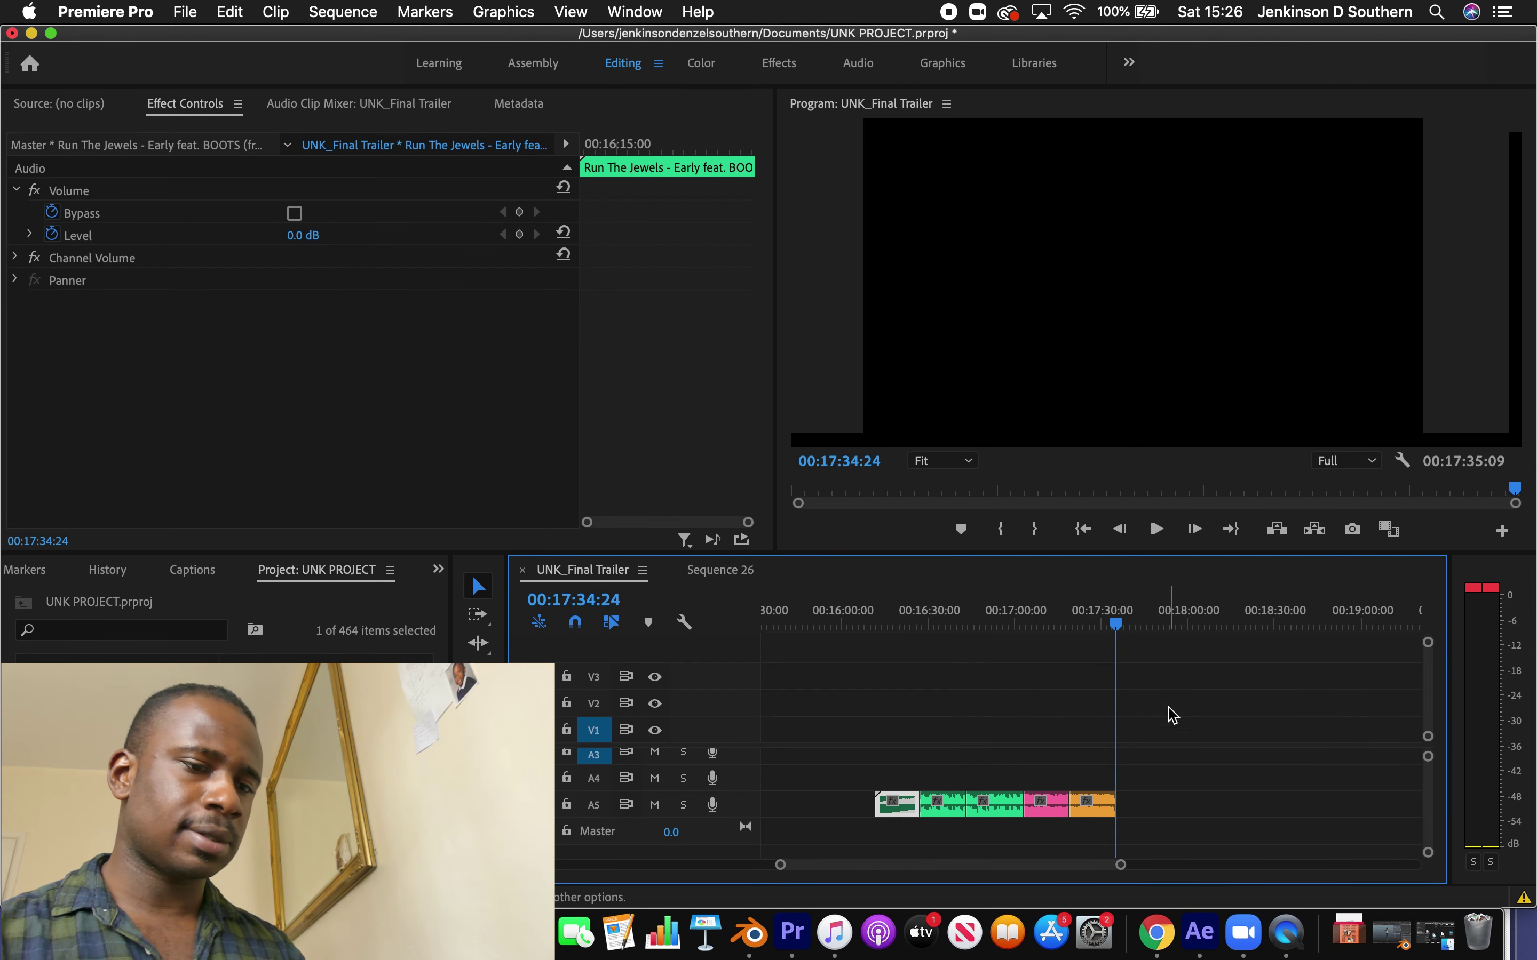
pyautogui.click(1175, 626)
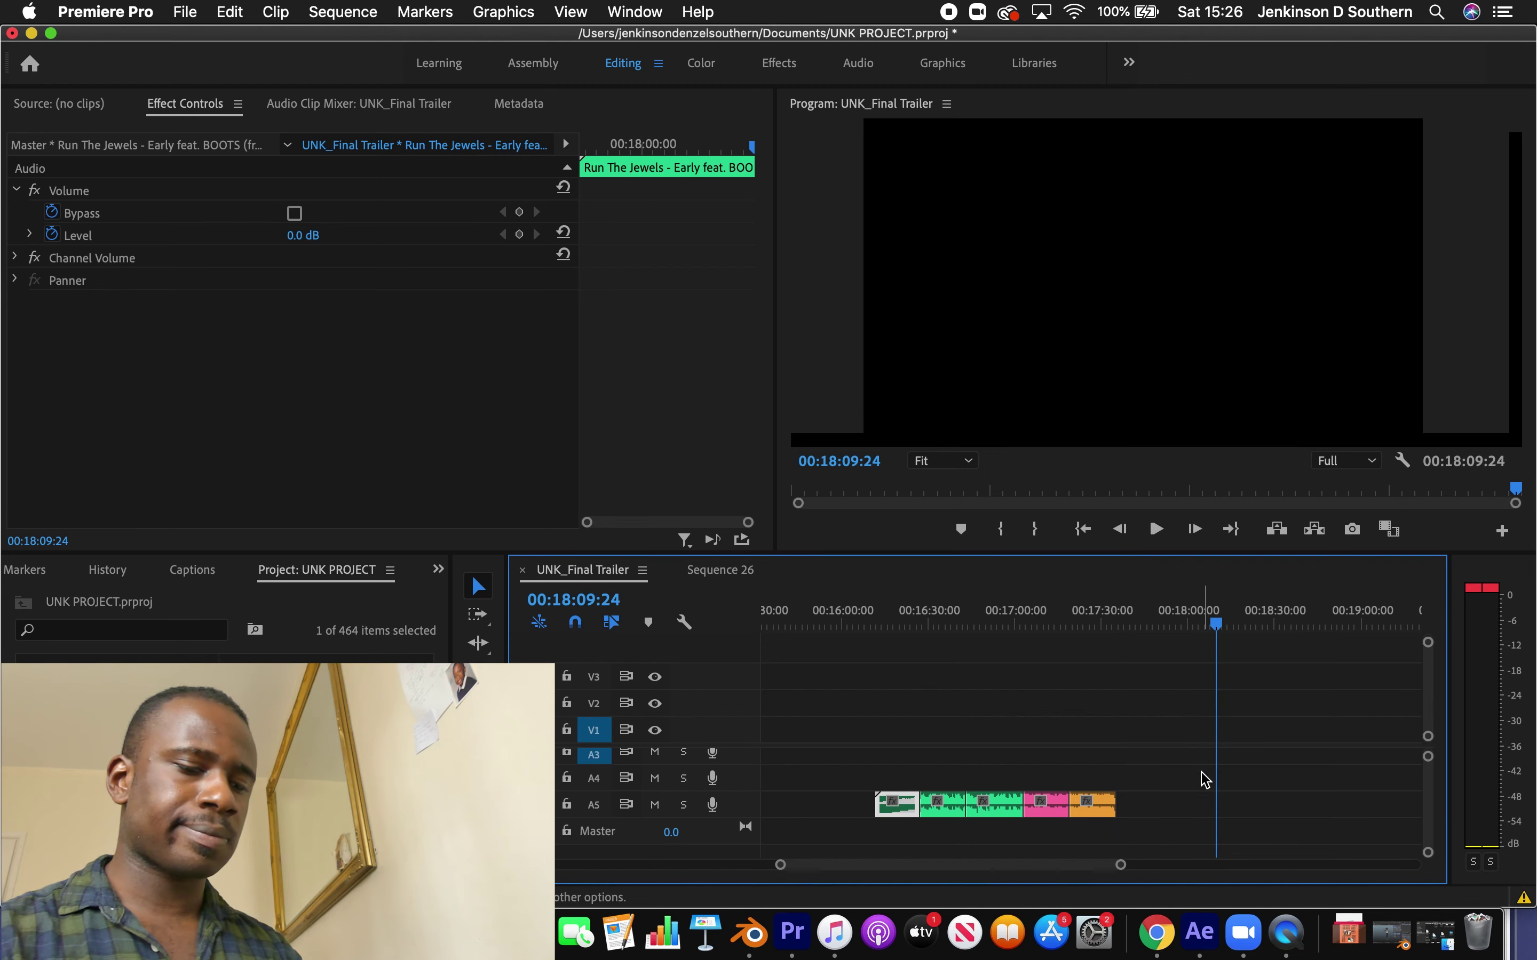
pyautogui.scroll(2, 1200, 775)
pyautogui.click(1194, 626)
pyautogui.press('space')
pyautogui.press('space')
pyautogui.press('space')
pyautogui.scroll(-1, 1239, 806)
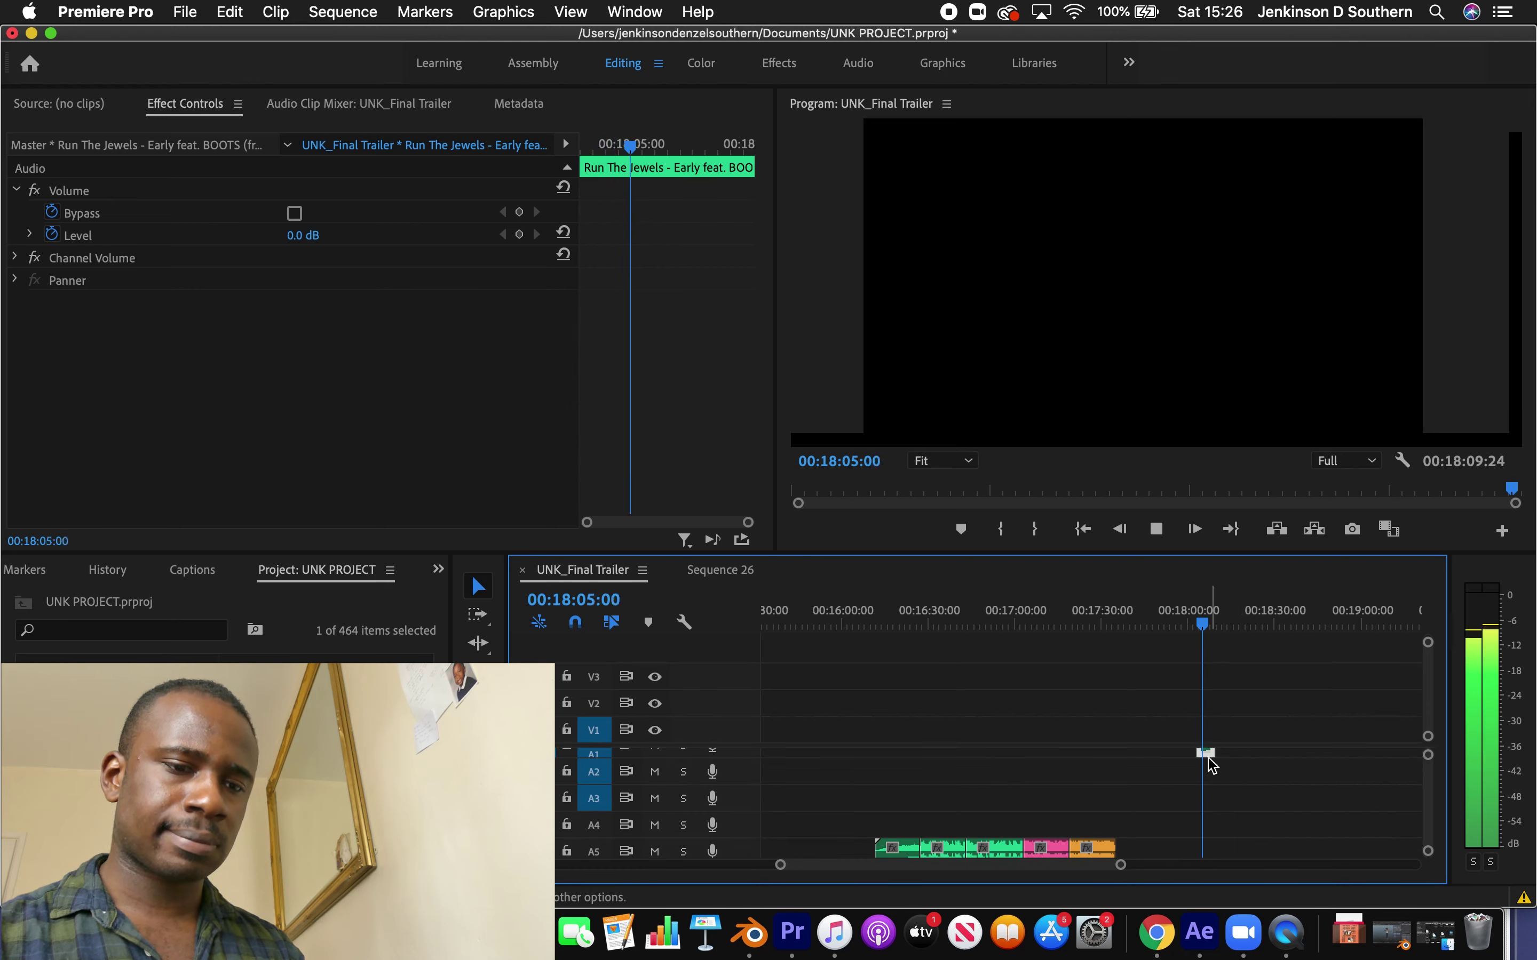
# Move the trimmed copy to track A4 right after the Mango segment and trim its end to 00:17:41:21
pyautogui.moveTo(1202, 753); pyautogui.dragTo(1134, 839)
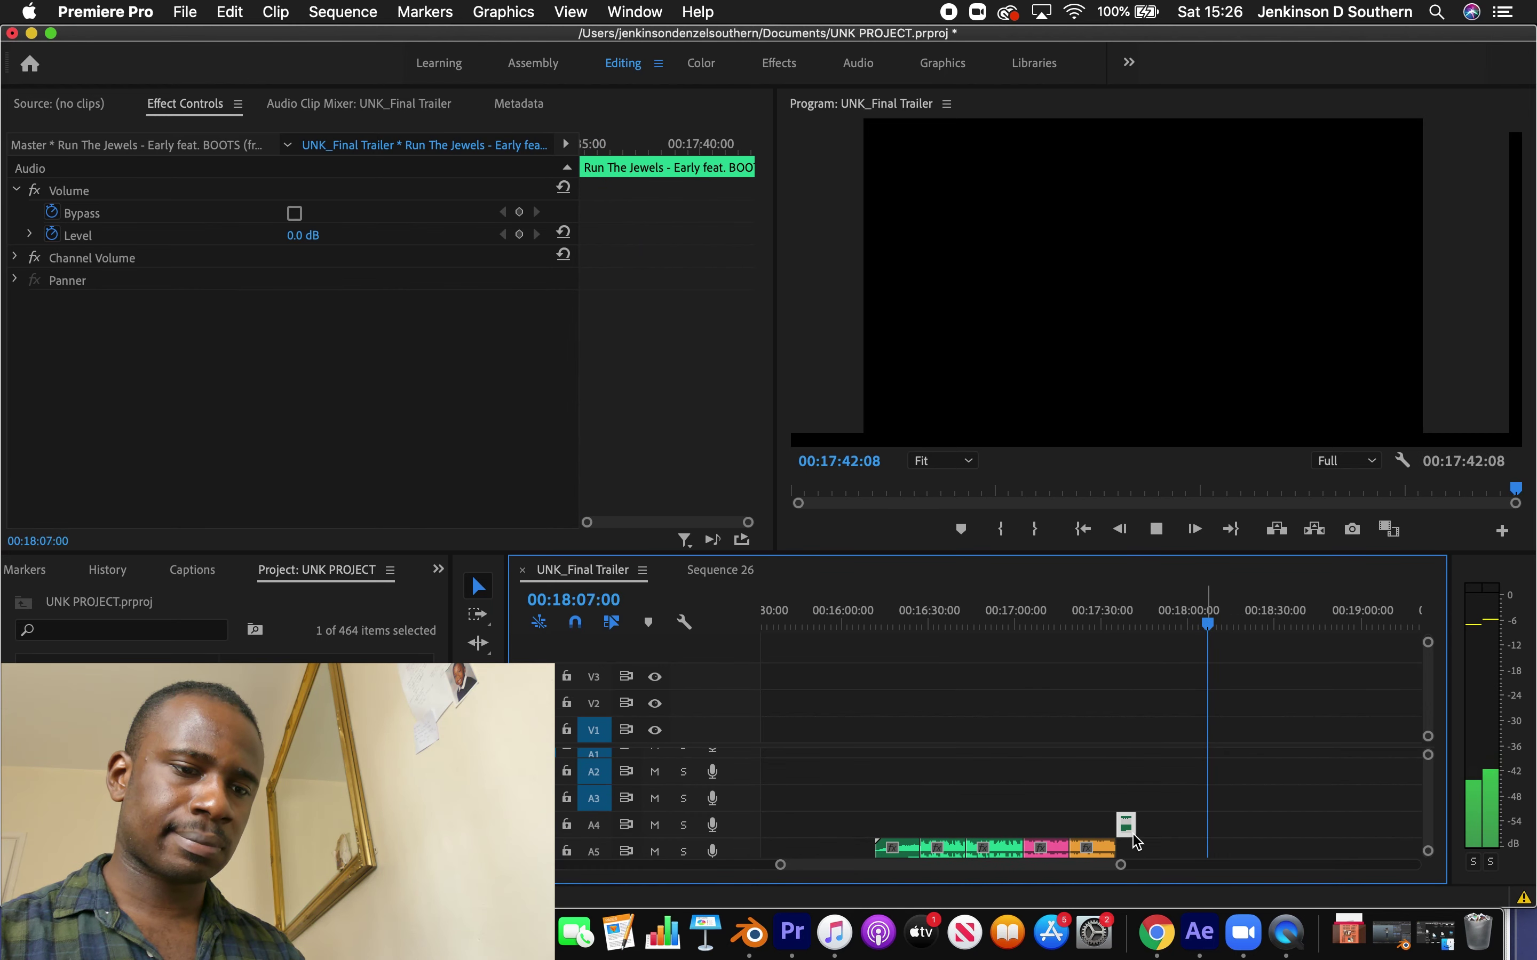
pyautogui.click(1126, 620)
pyautogui.click(1186, 827)
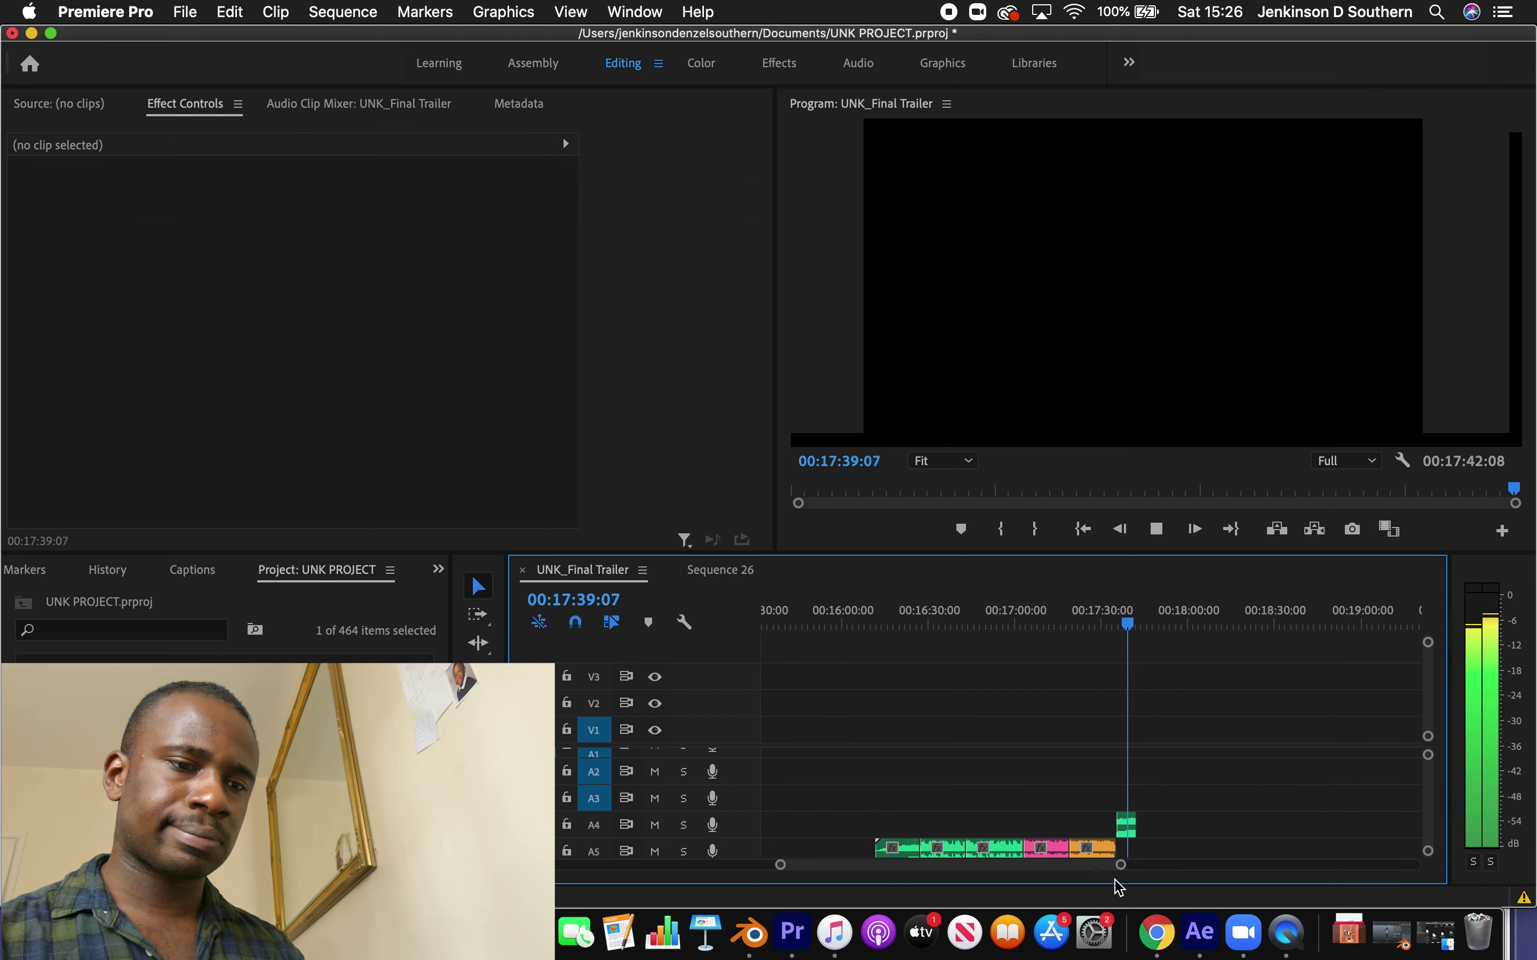
pyautogui.moveTo(1122, 867); pyautogui.dragTo(1098, 867)
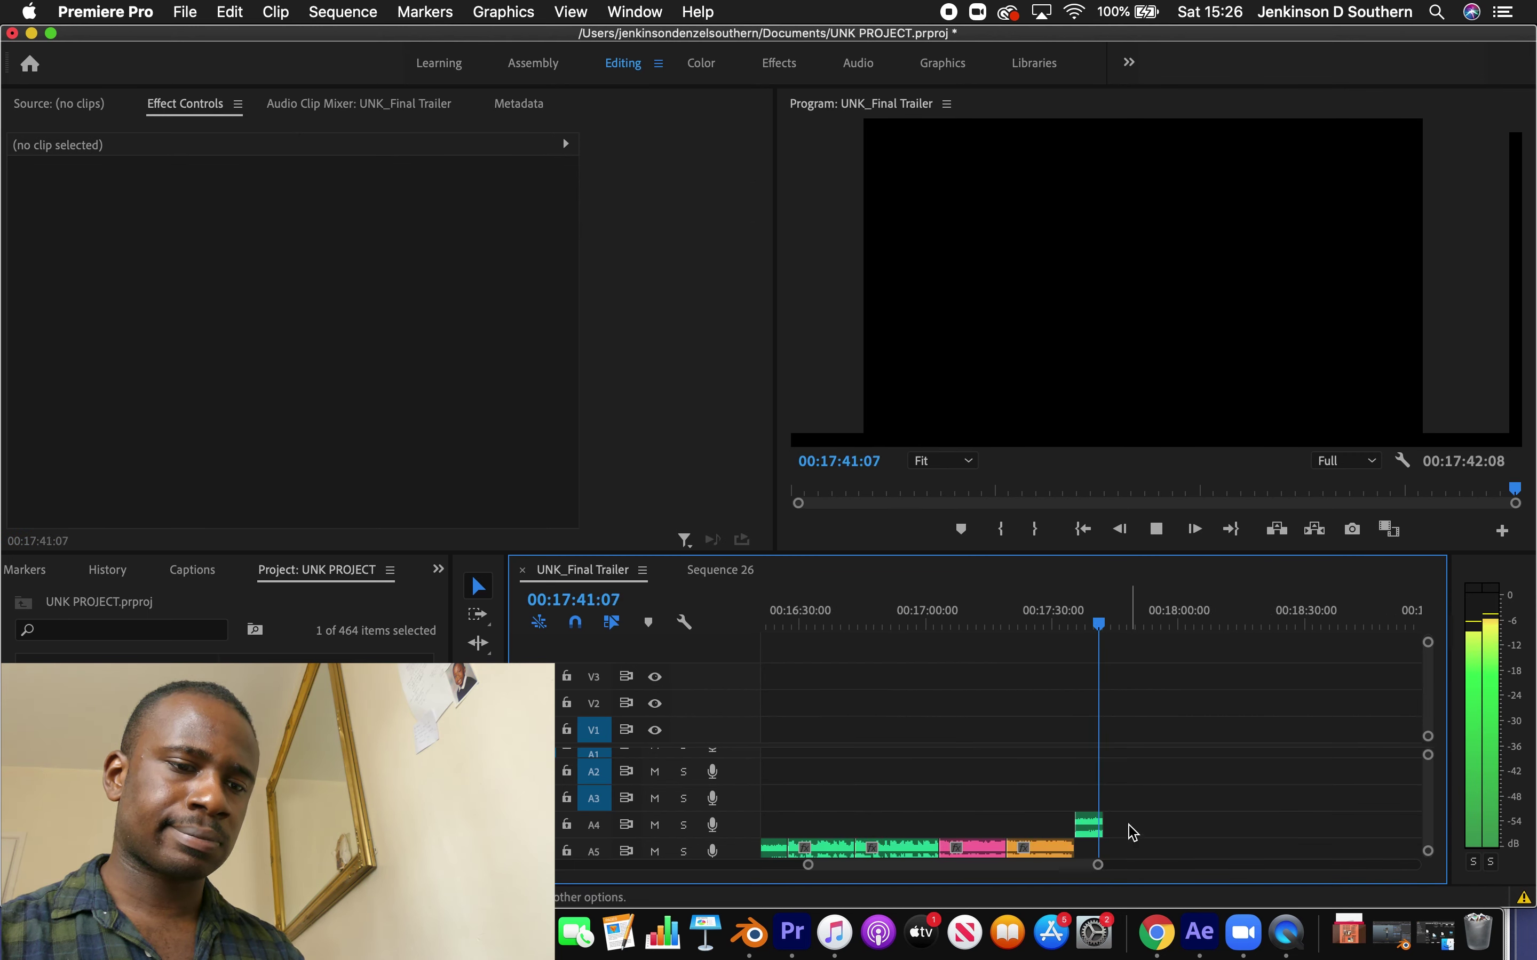
pyautogui.press('space')
pyautogui.moveTo(1119, 825); pyautogui.dragTo(1116, 825)
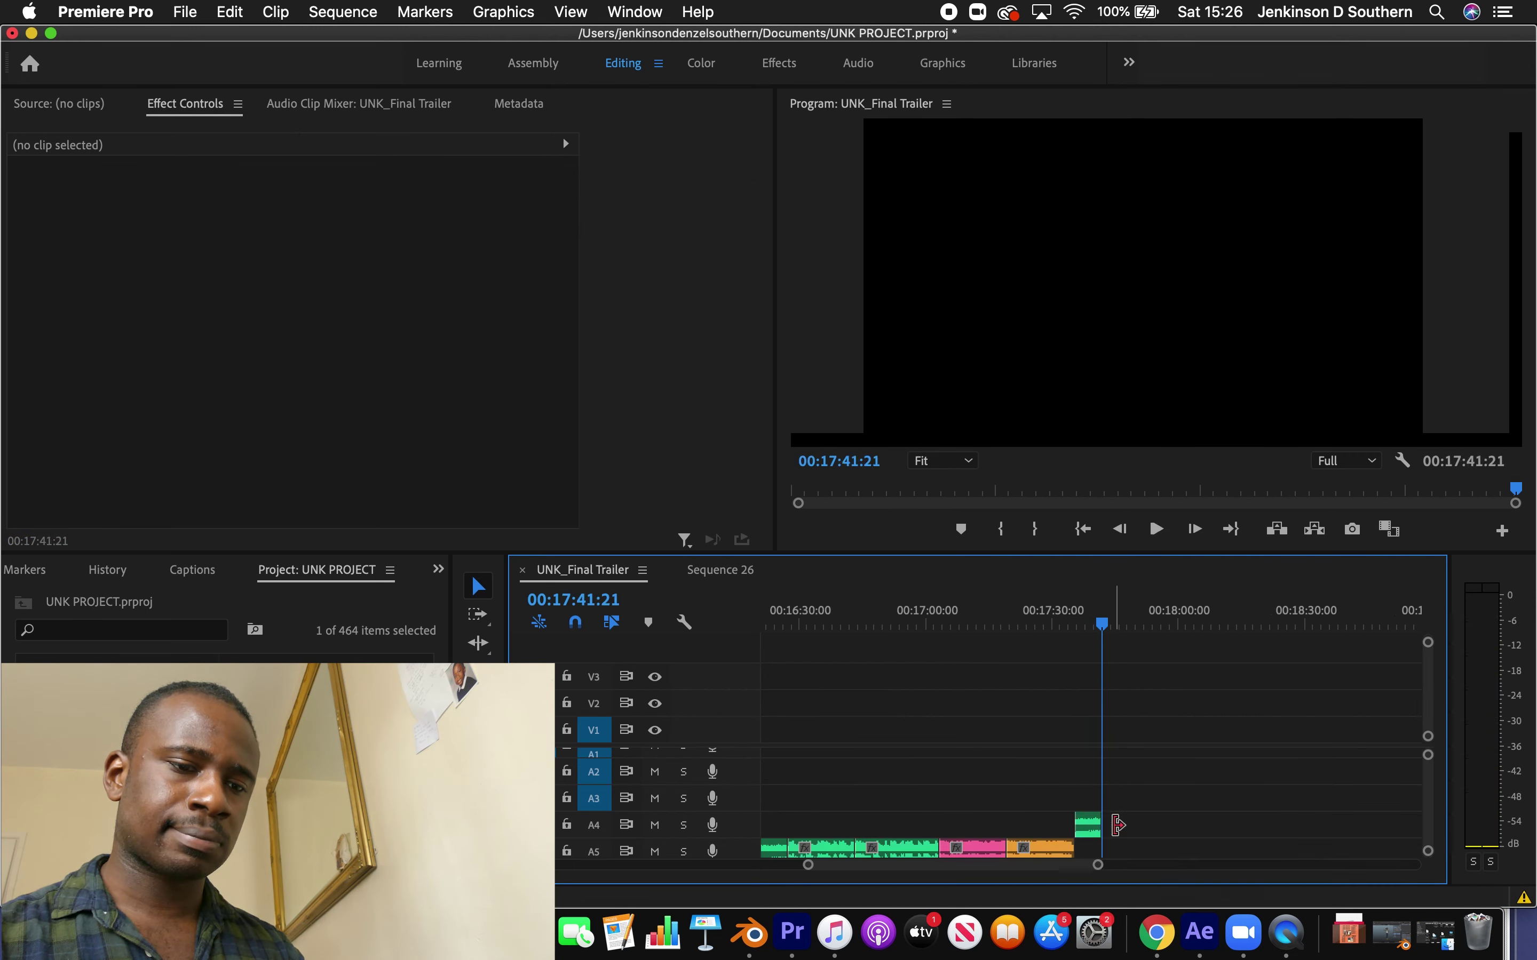
# Shift the A4 copy about 12 frames earlier so it overlaps the Mango segment's end, and play the join
pyautogui.click(1049, 626)
pyautogui.press('space')
pyautogui.moveTo(1098, 865); pyautogui.dragTo(1037, 865)
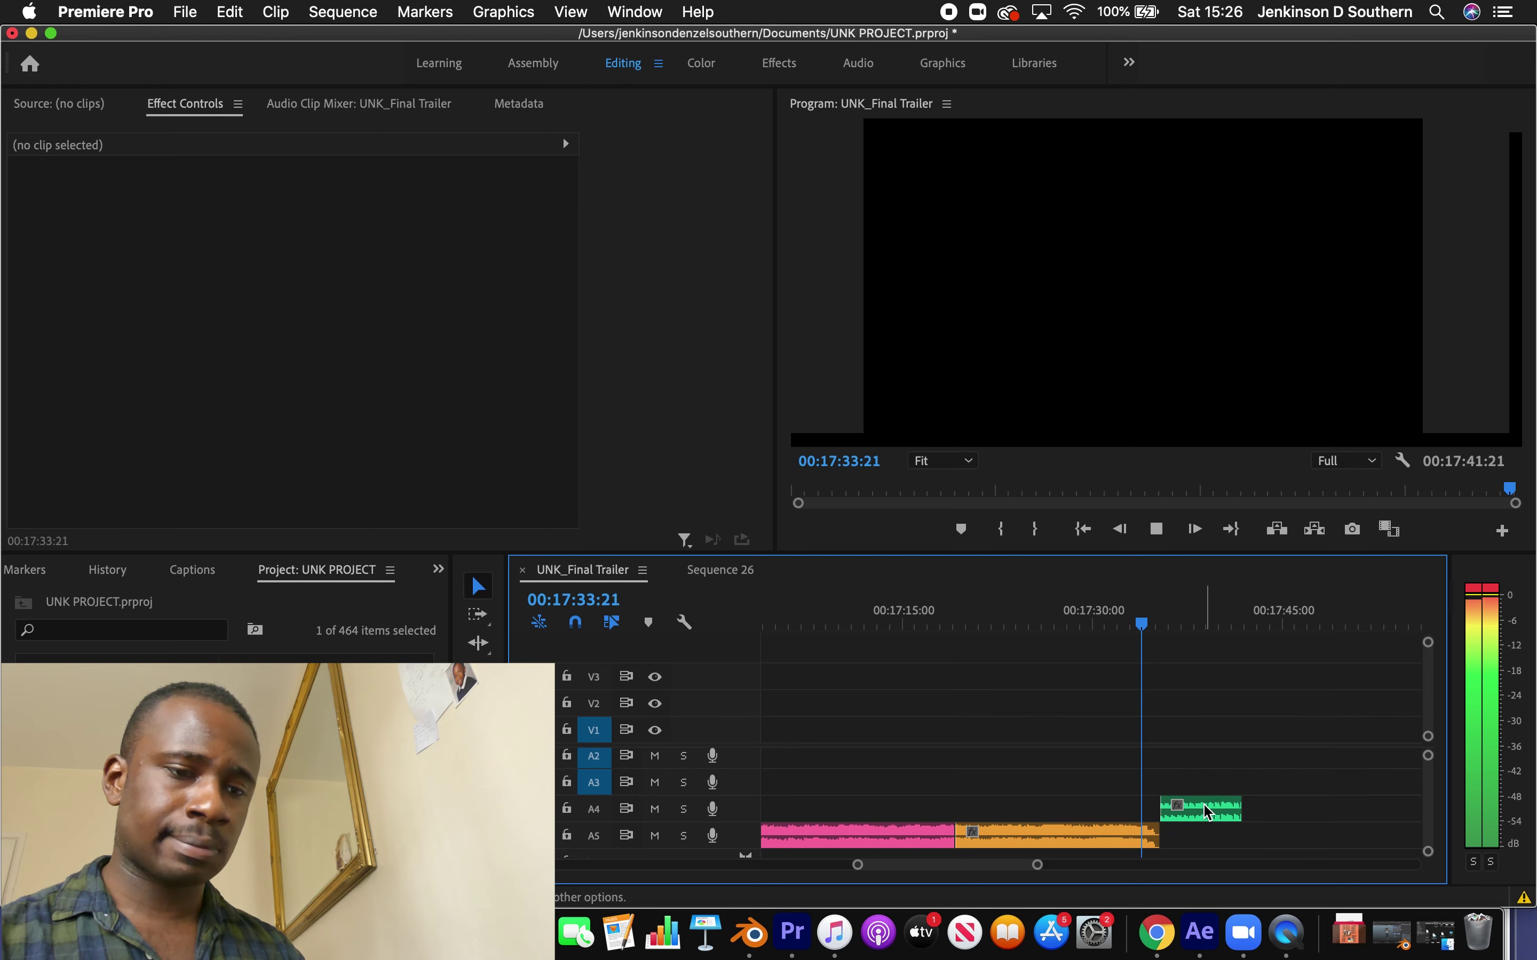
pyautogui.moveTo(1207, 812); pyautogui.dragTo(1197, 806)
pyautogui.press('space')
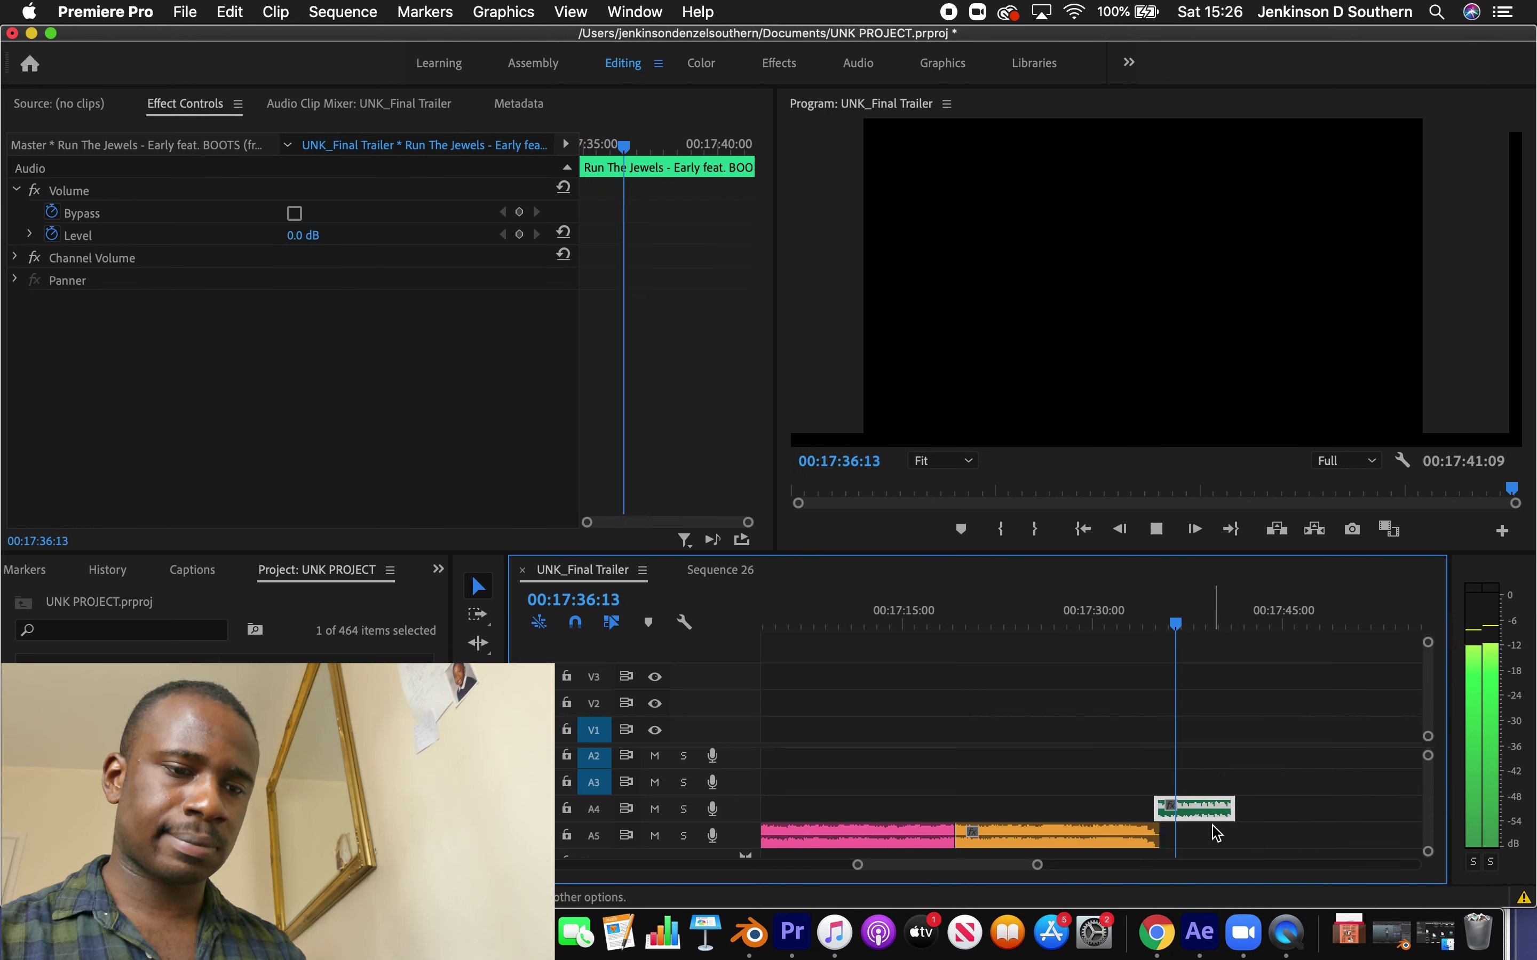
pyautogui.press('space')
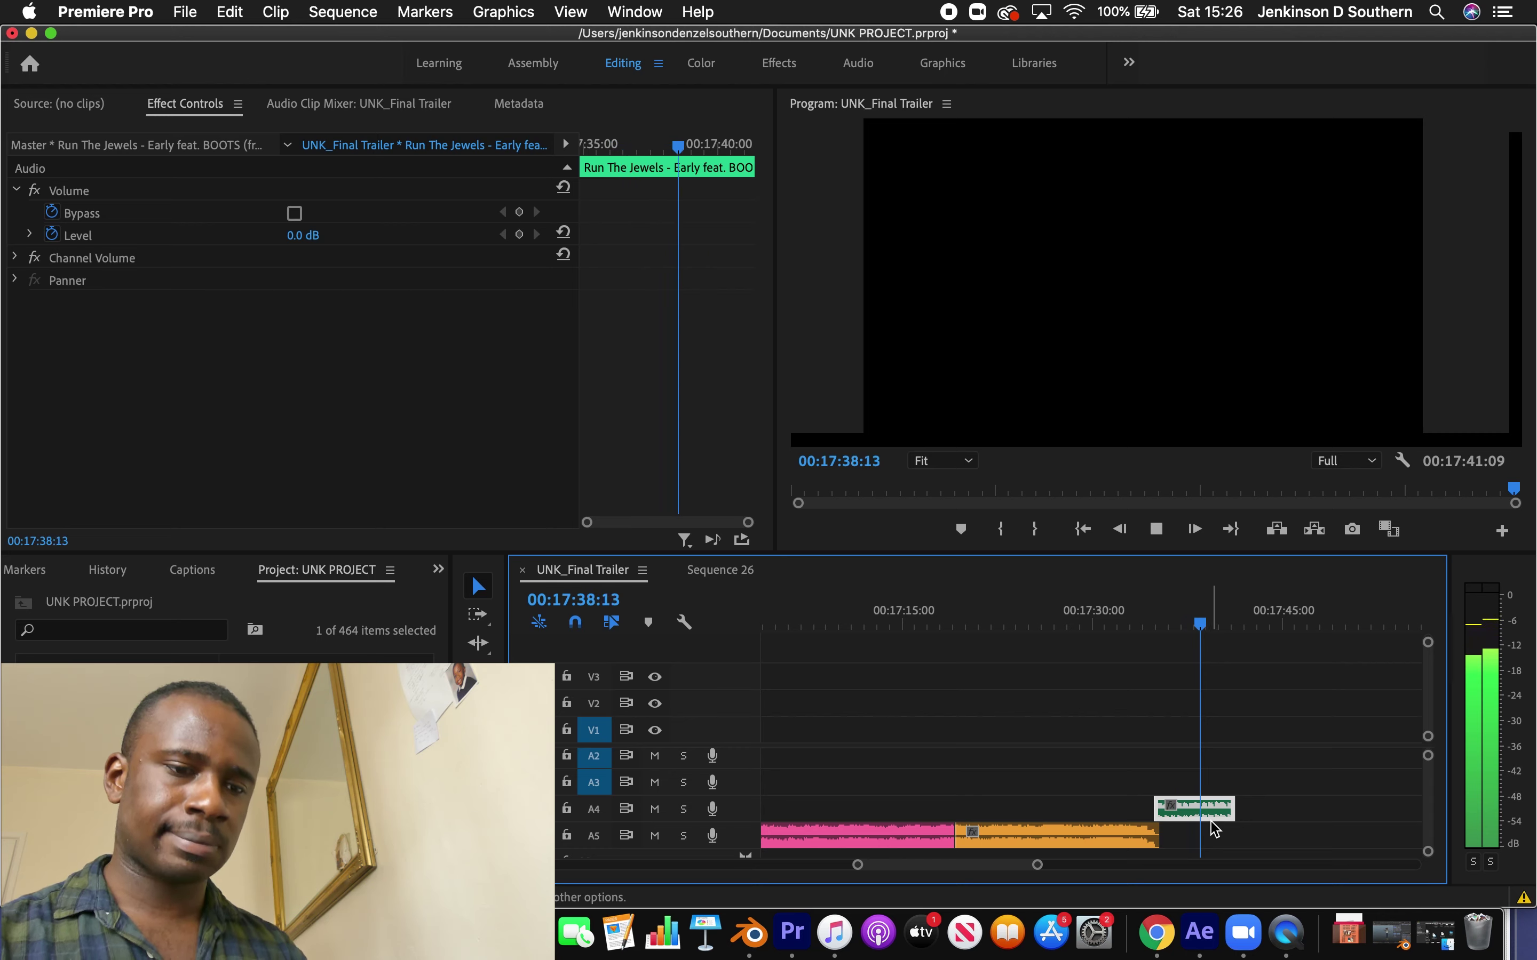
# Try trimming the A4 copy's beginning to about 00:17:38:13 and moving it back to 00:17:34:23, playing the join
pyautogui.moveTo(1141, 805); pyautogui.dragTo(1189, 807)
pyautogui.click(1136, 640)
pyautogui.press('space')
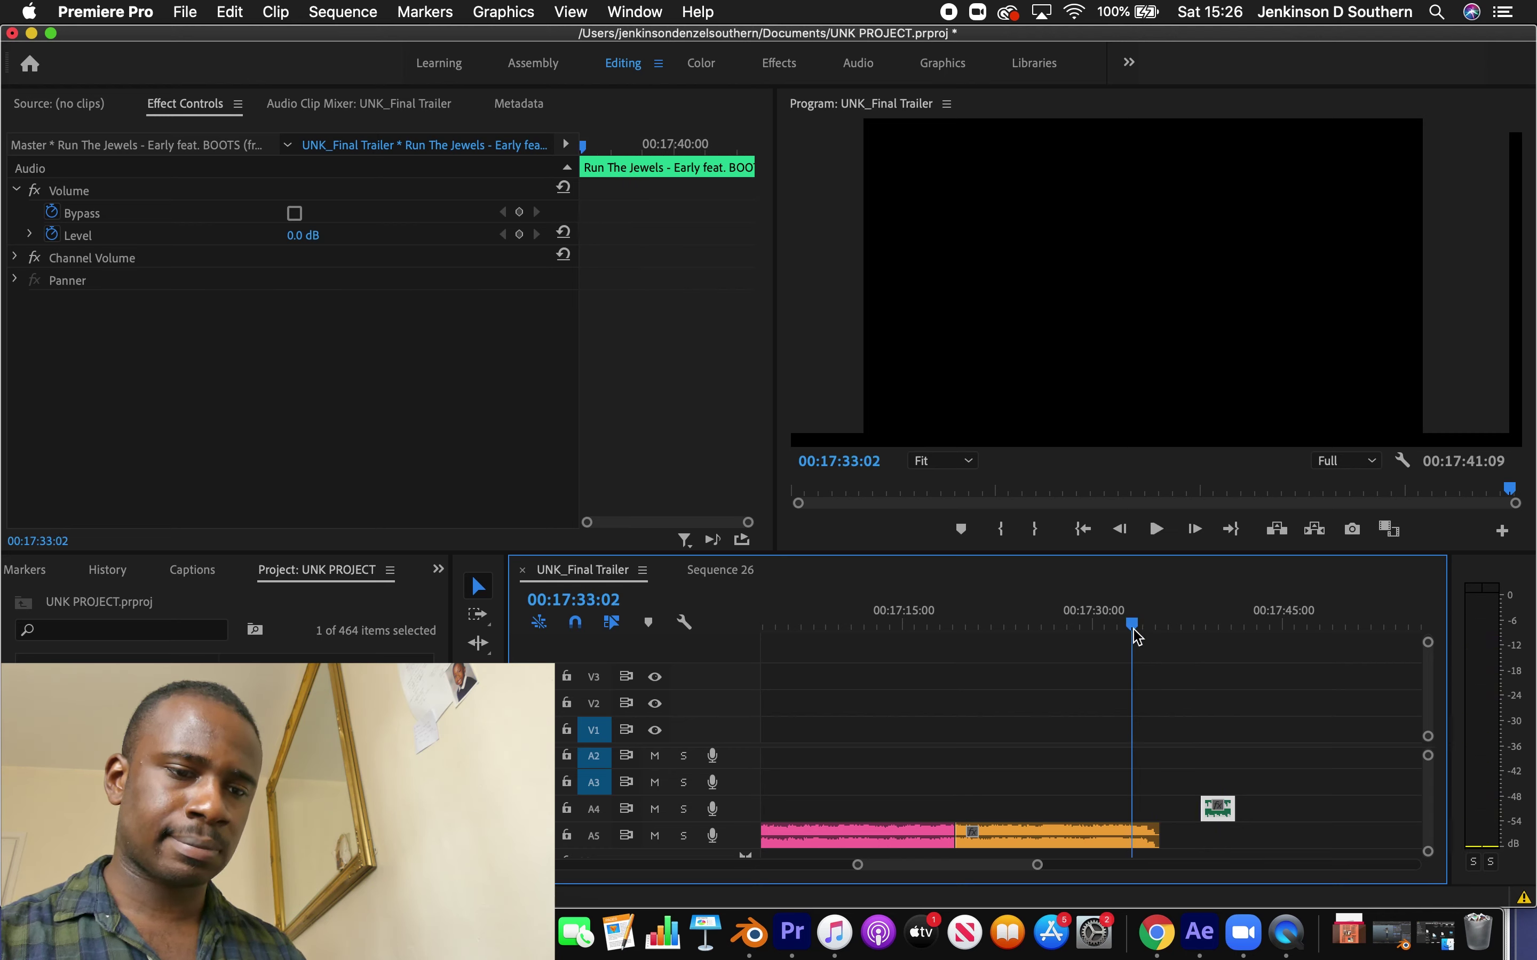
pyautogui.press('space')
pyautogui.moveTo(1224, 816); pyautogui.dragTo(1179, 816)
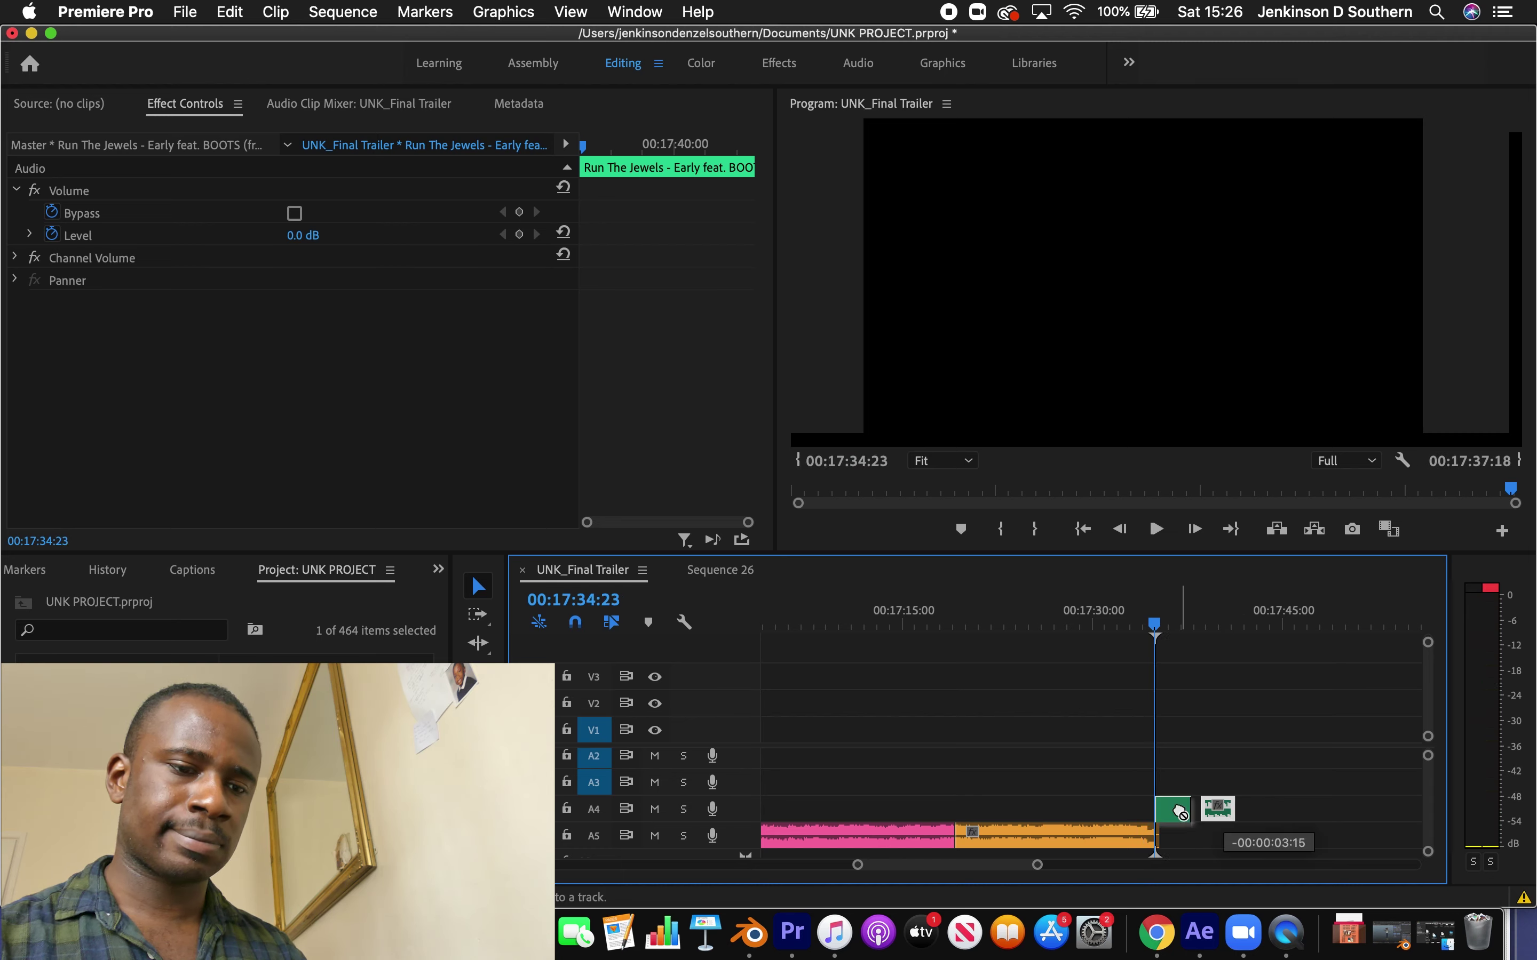
pyautogui.press('space')
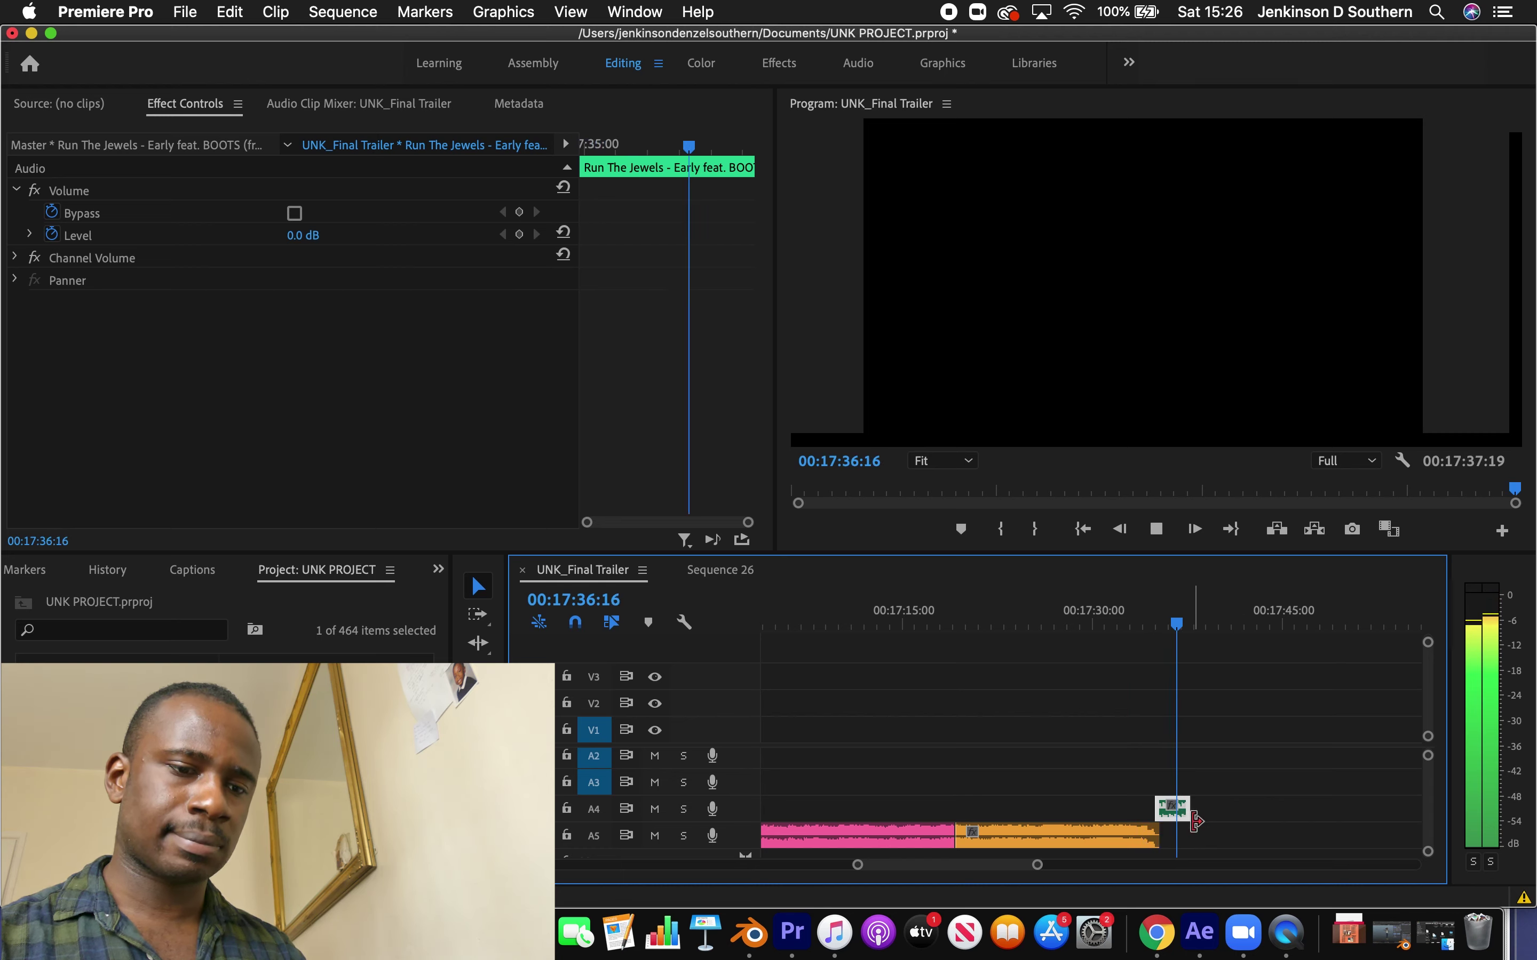
pyautogui.press('super+z')
pyautogui.press('space')
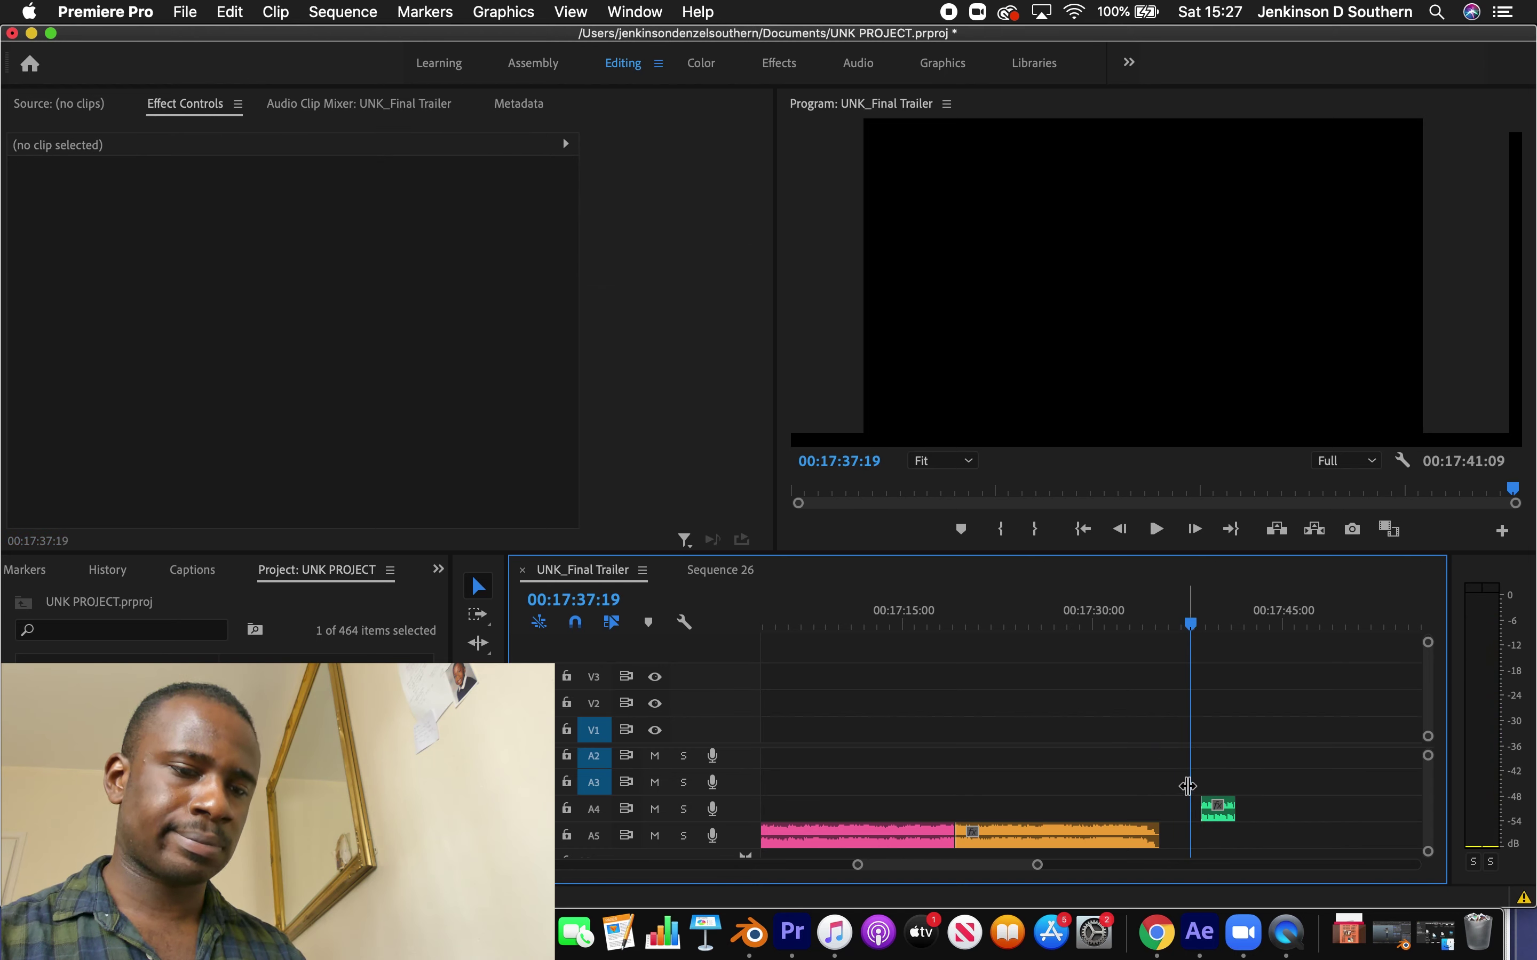
# Play the join between the Mango segment and the A4 copy to check how the music ends
pyautogui.click(1152, 626)
pyautogui.press('space')
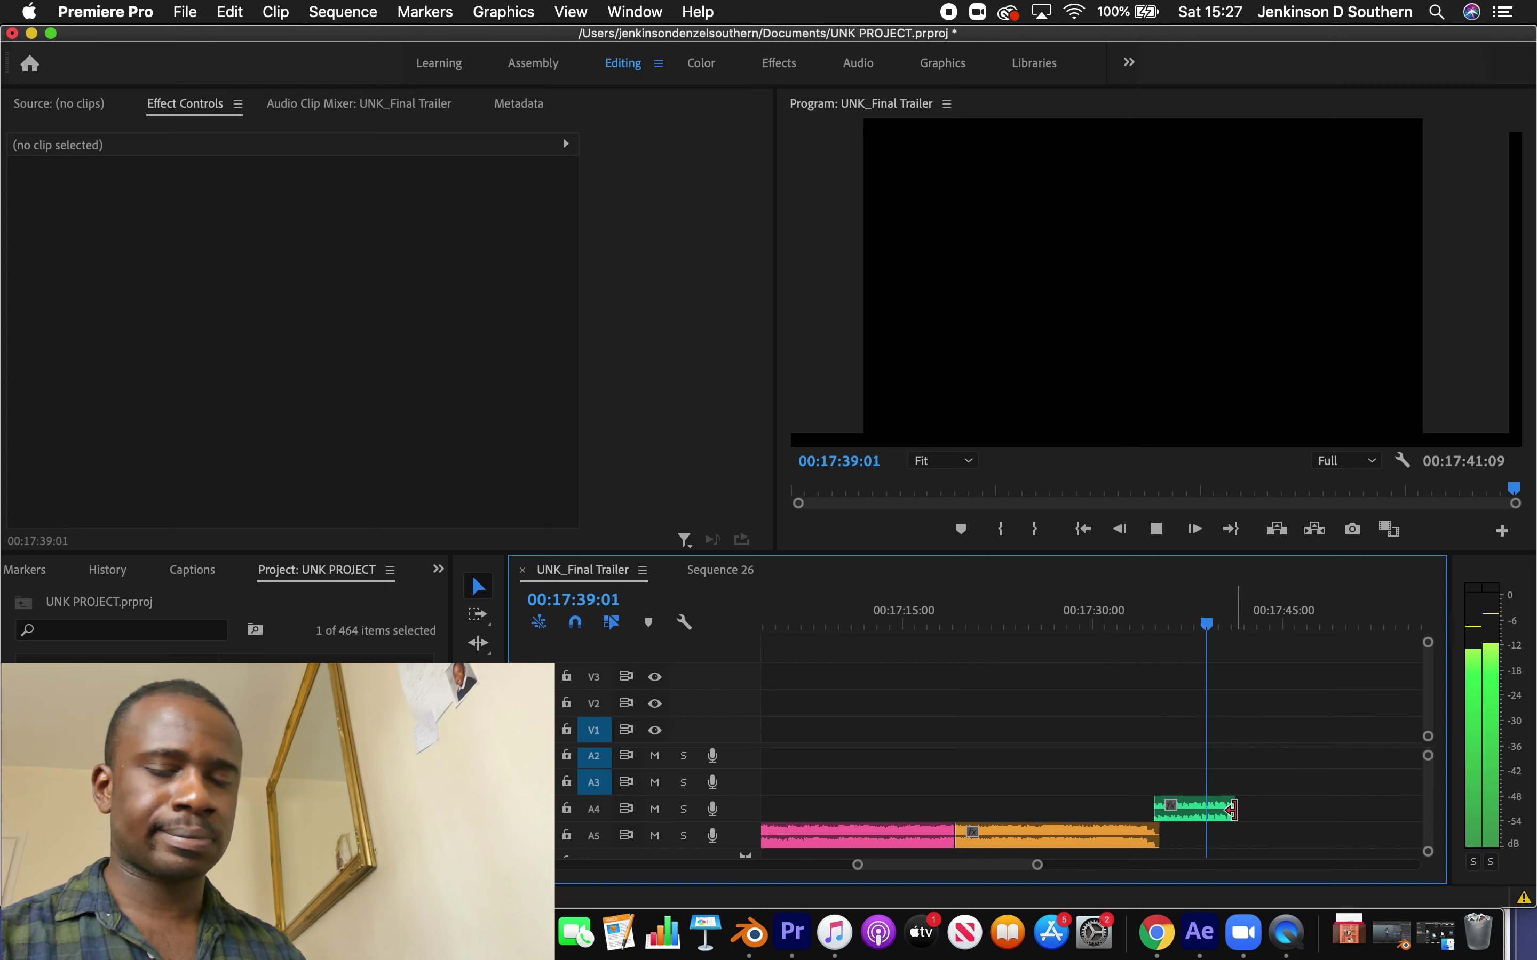
pyautogui.moveTo(1053, 868); pyautogui.dragTo(1060, 867)
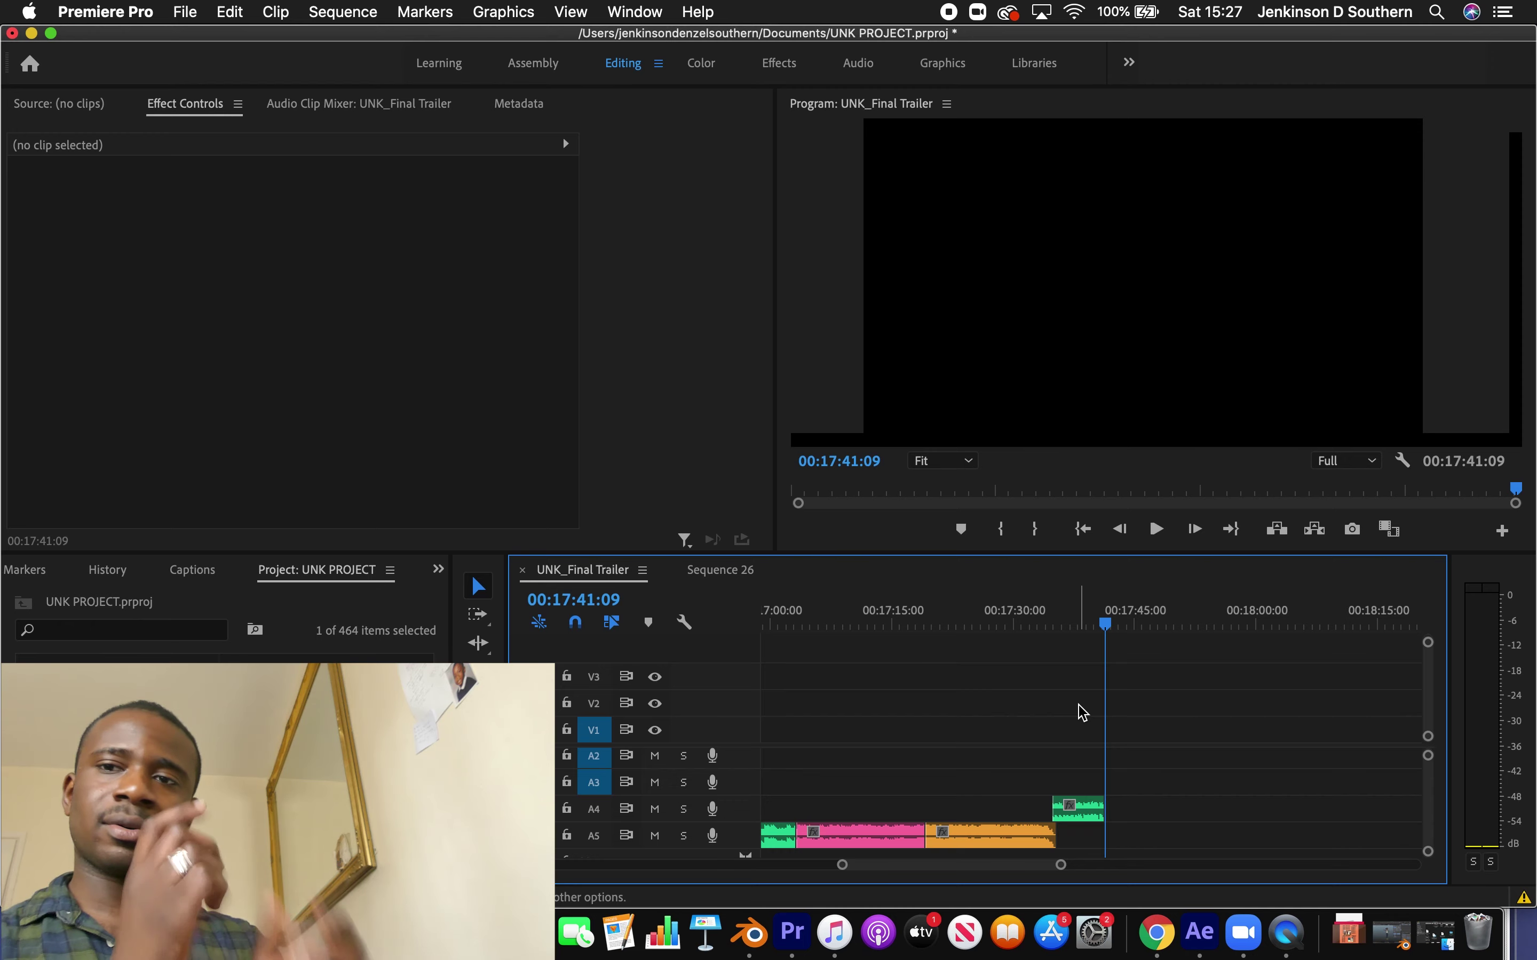
pyautogui.click(1072, 620)
pyautogui.press('space')
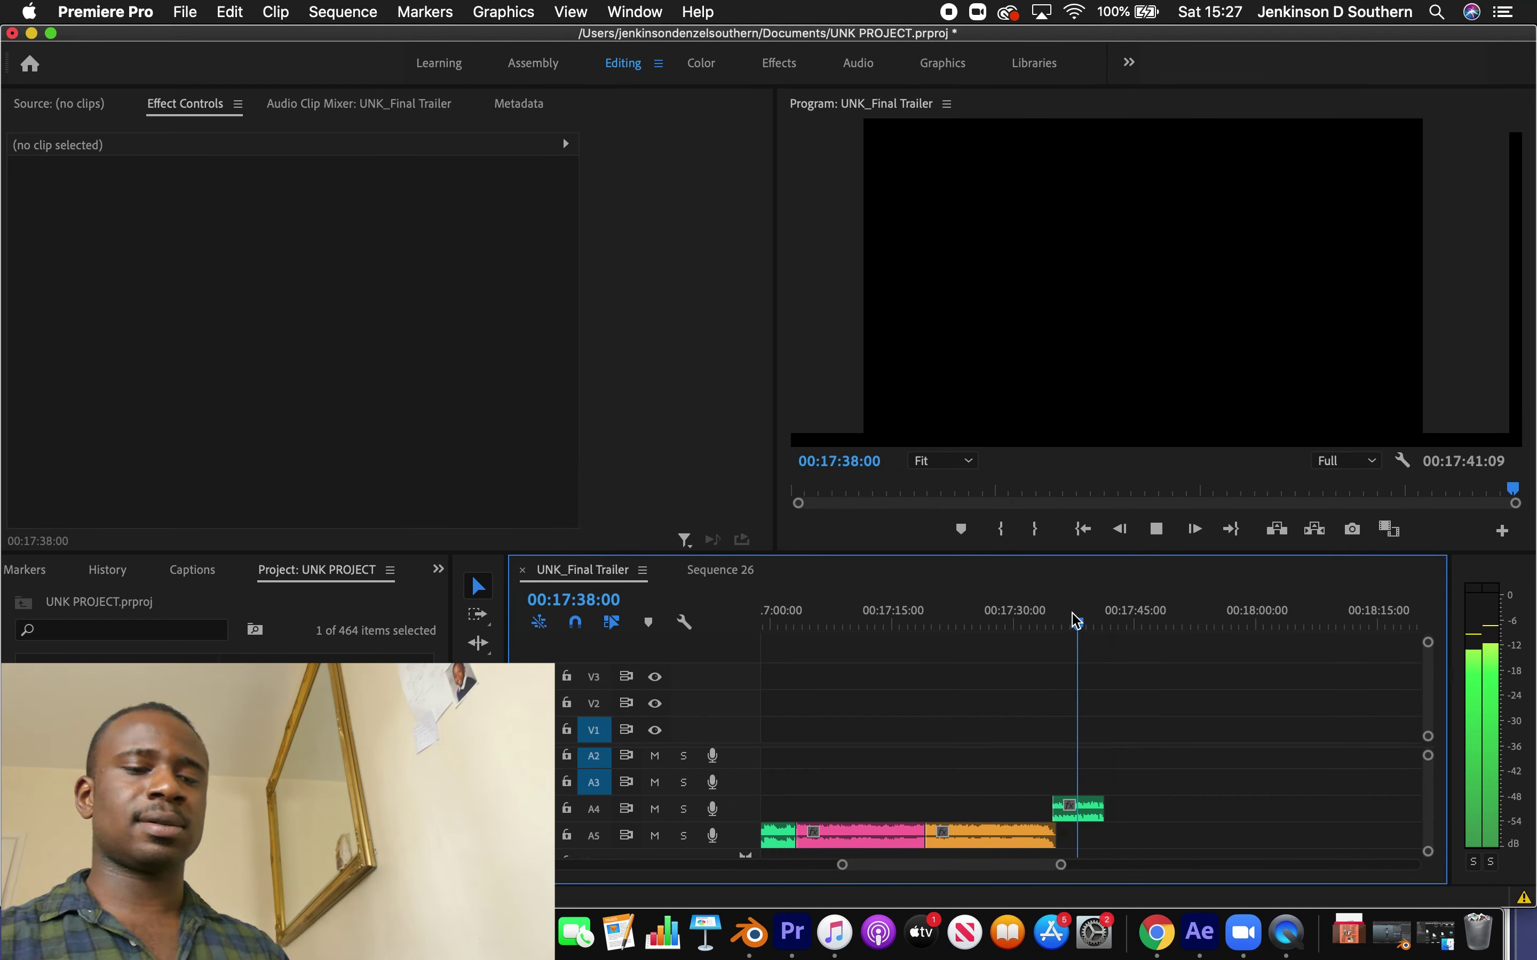
pyautogui.press('space')
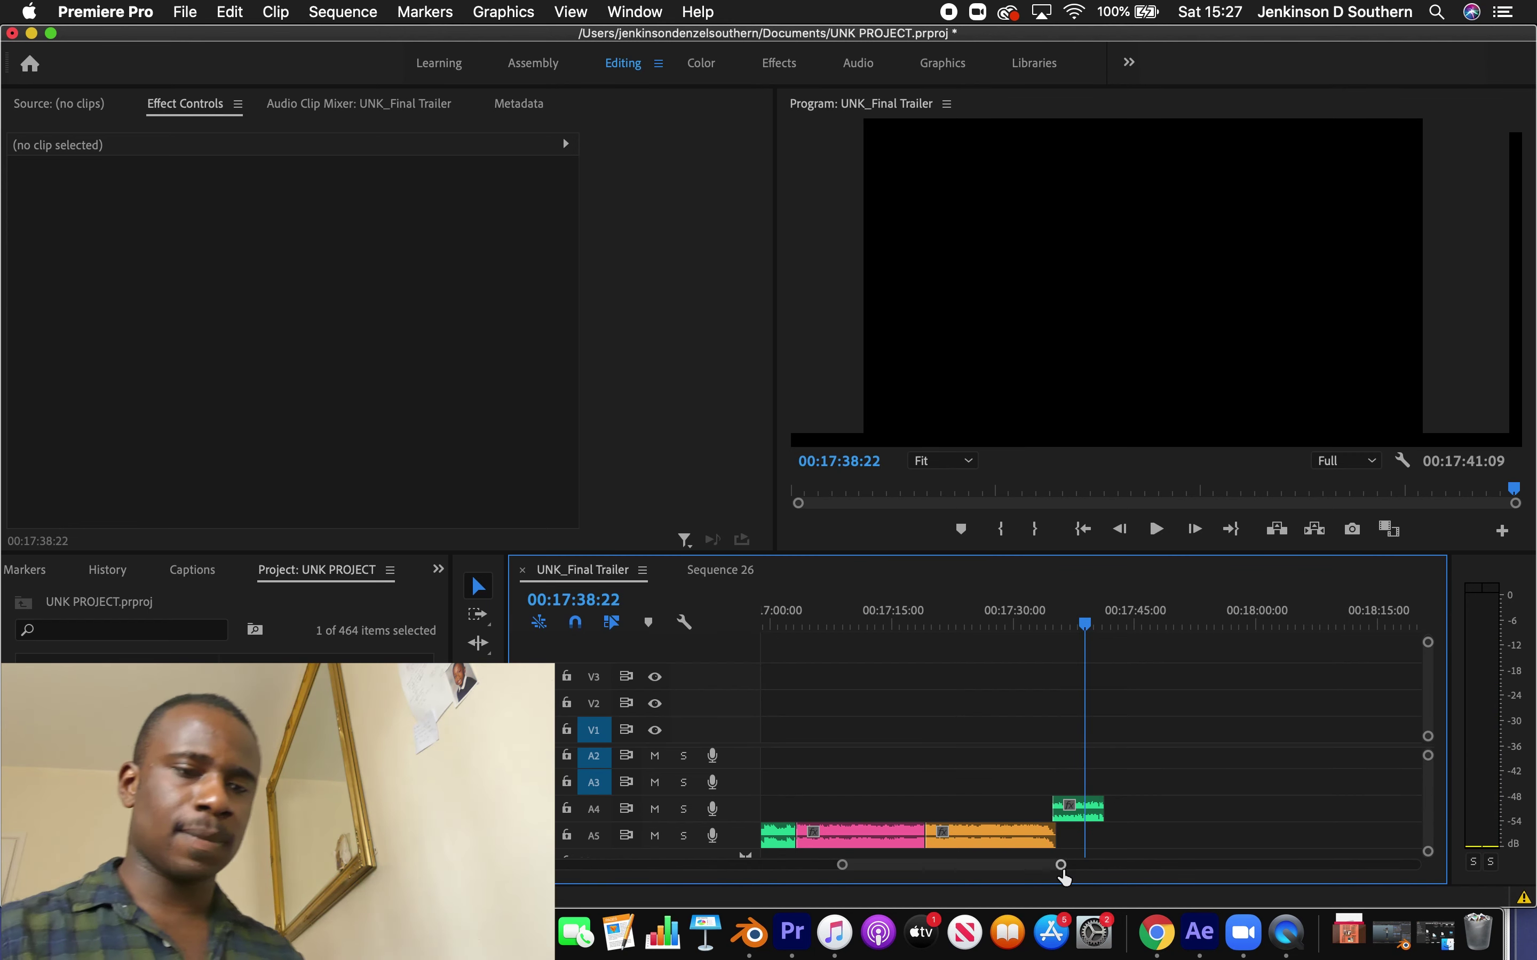
# Play the edit's opening and move the first green A5 segment about two seconds earlier, leaving a gap before the second segment
pyautogui.press('-')
pyautogui.press('-')
pyautogui.press('-')
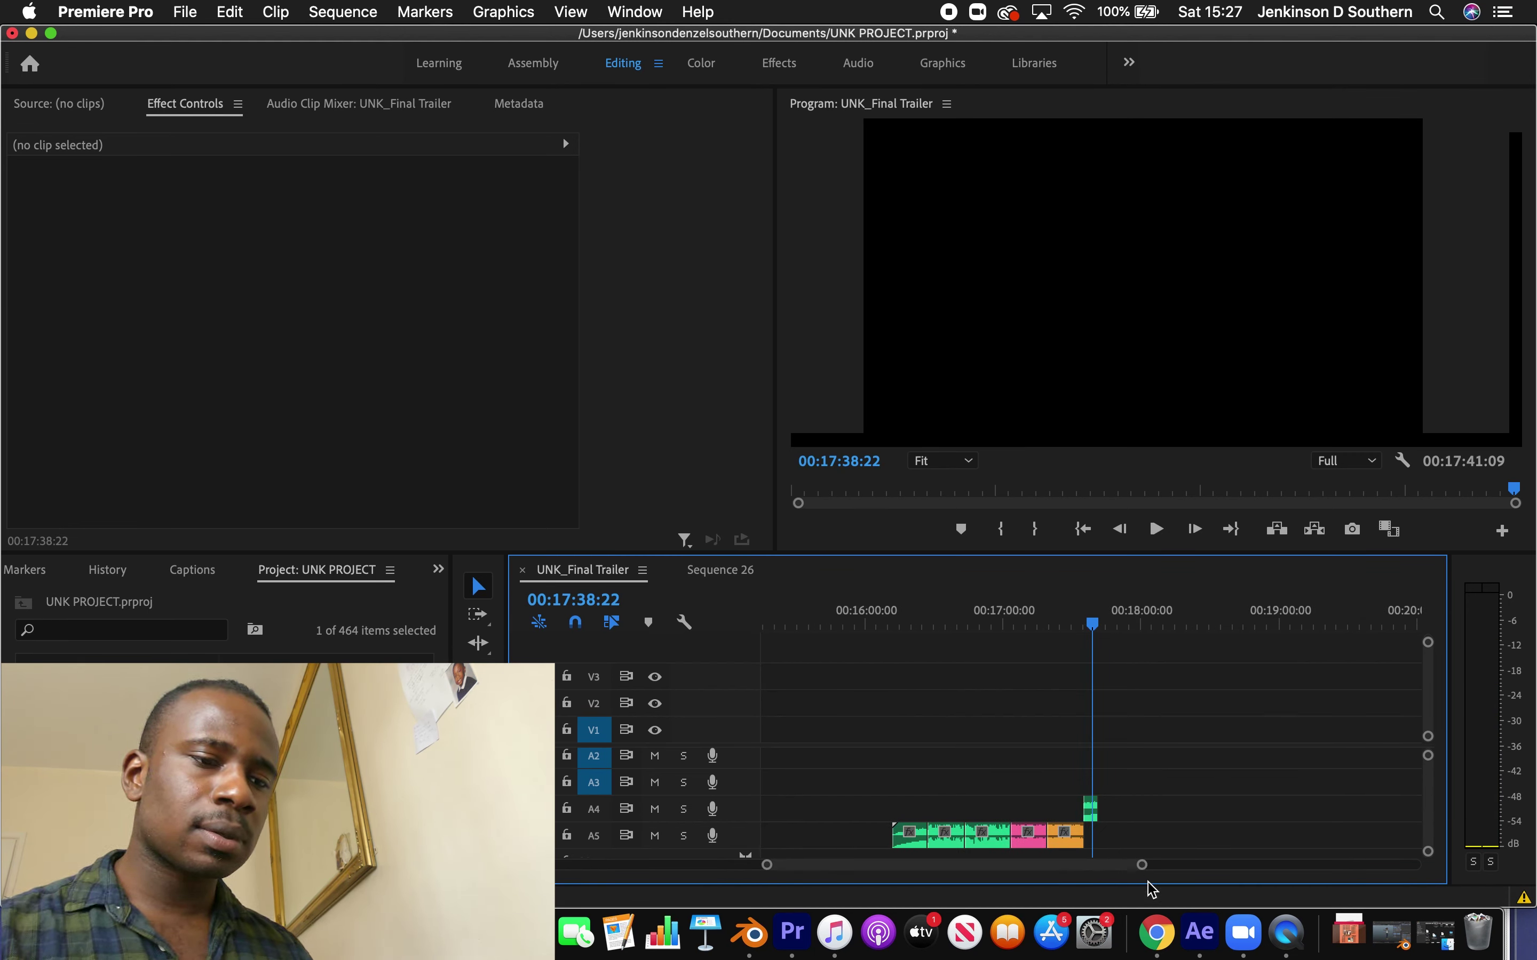
pyautogui.moveTo(1143, 867); pyautogui.dragTo(1161, 832)
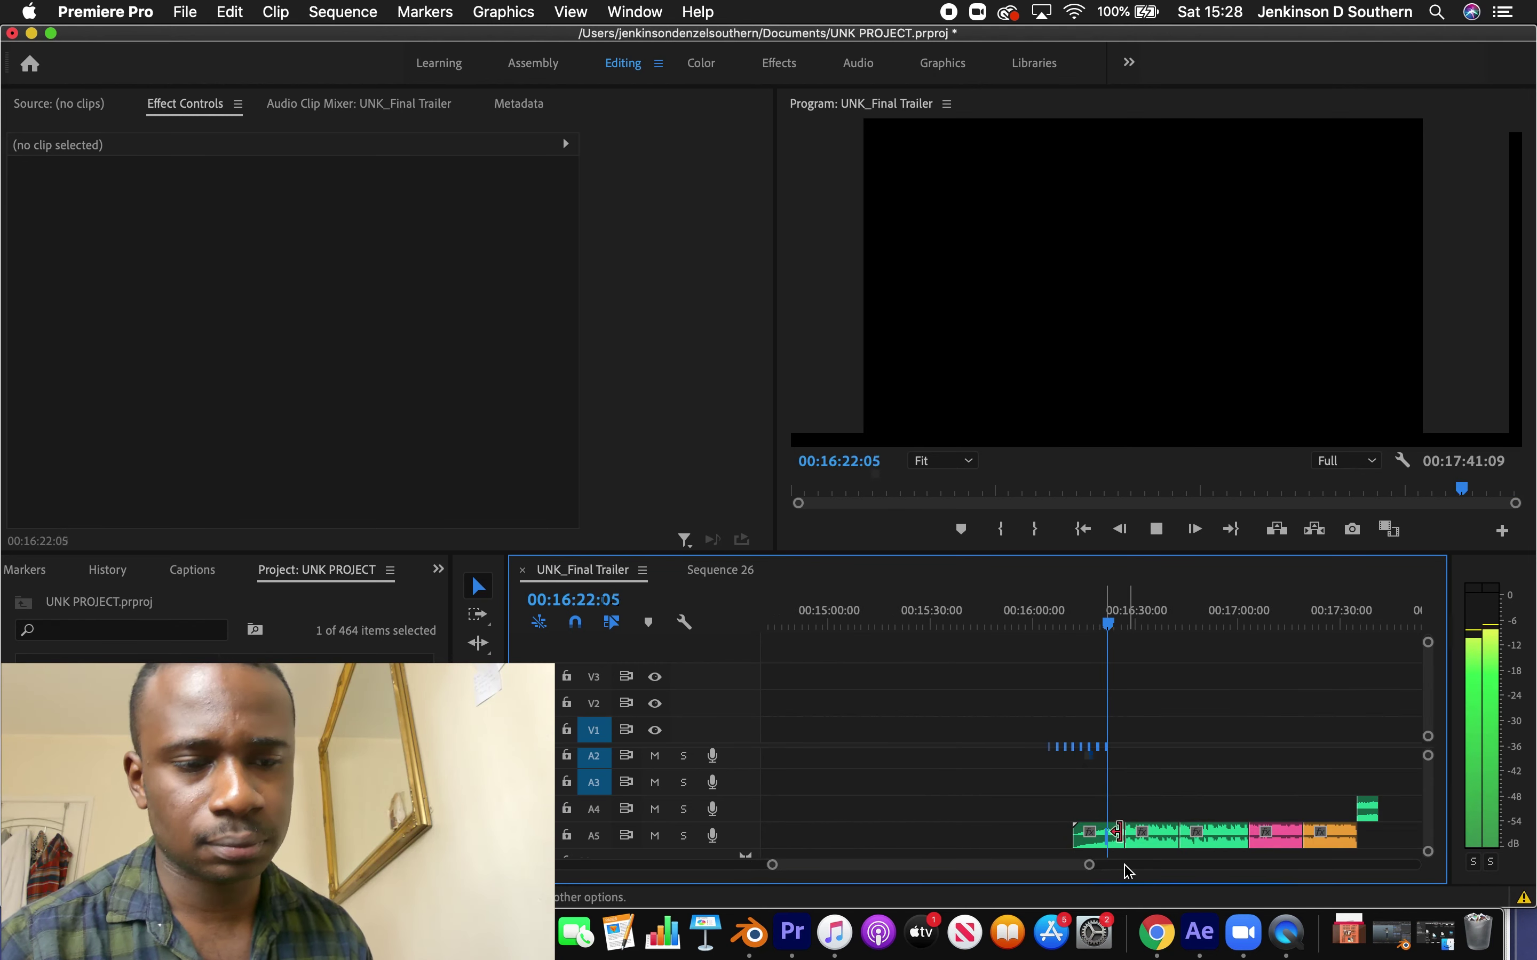
pyautogui.click(1152, 804)
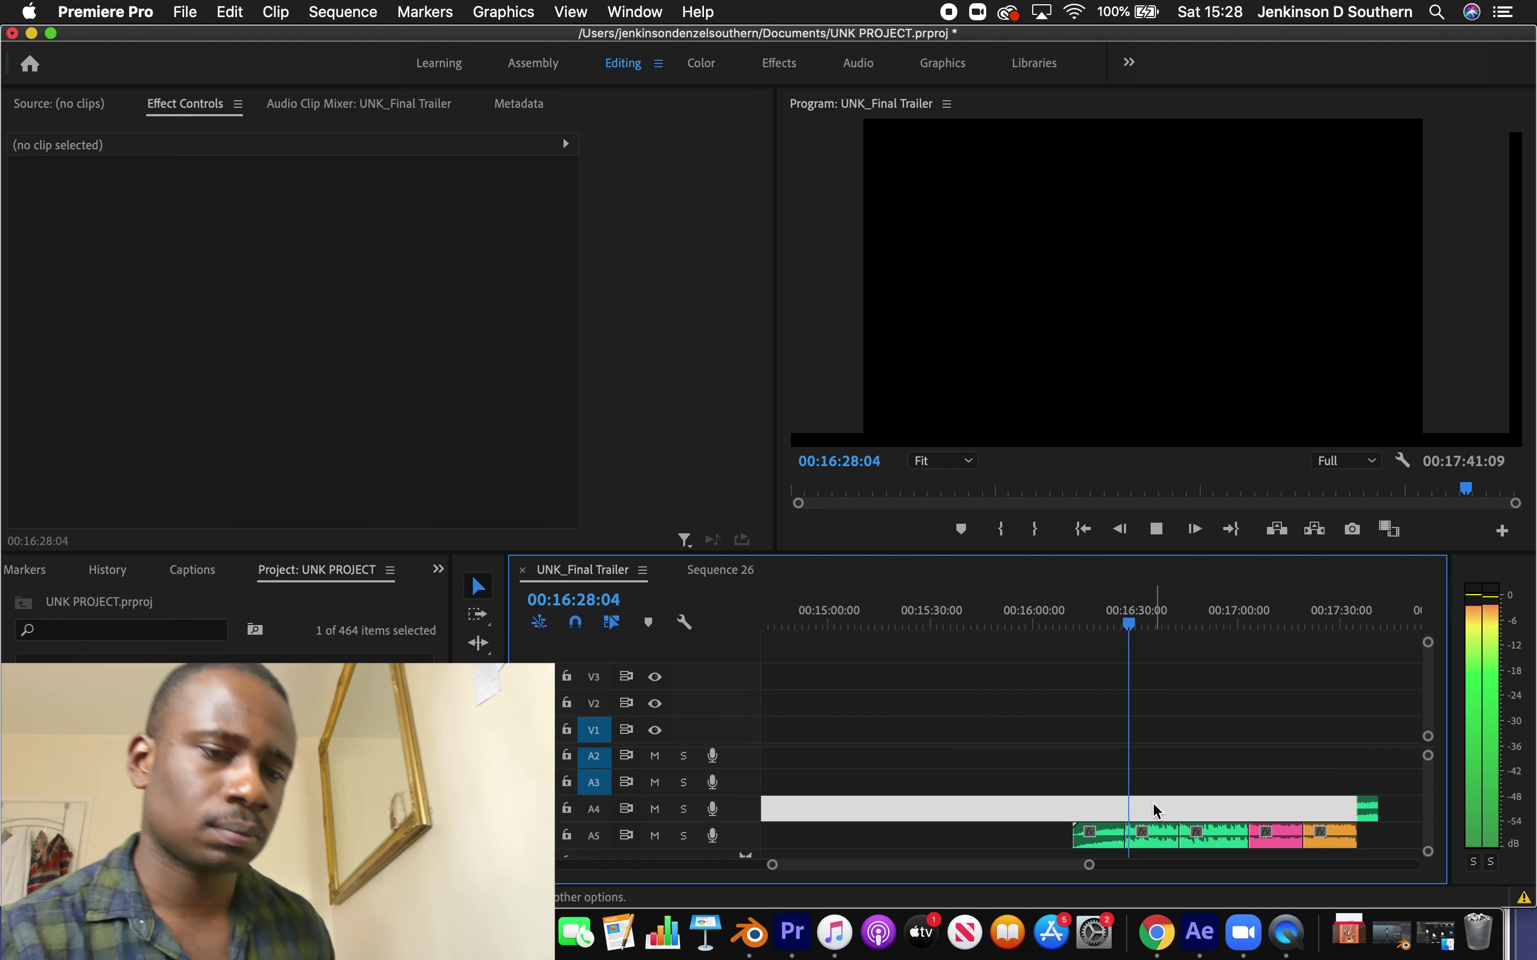
pyautogui.moveTo(1089, 866); pyautogui.dragTo(1024, 866)
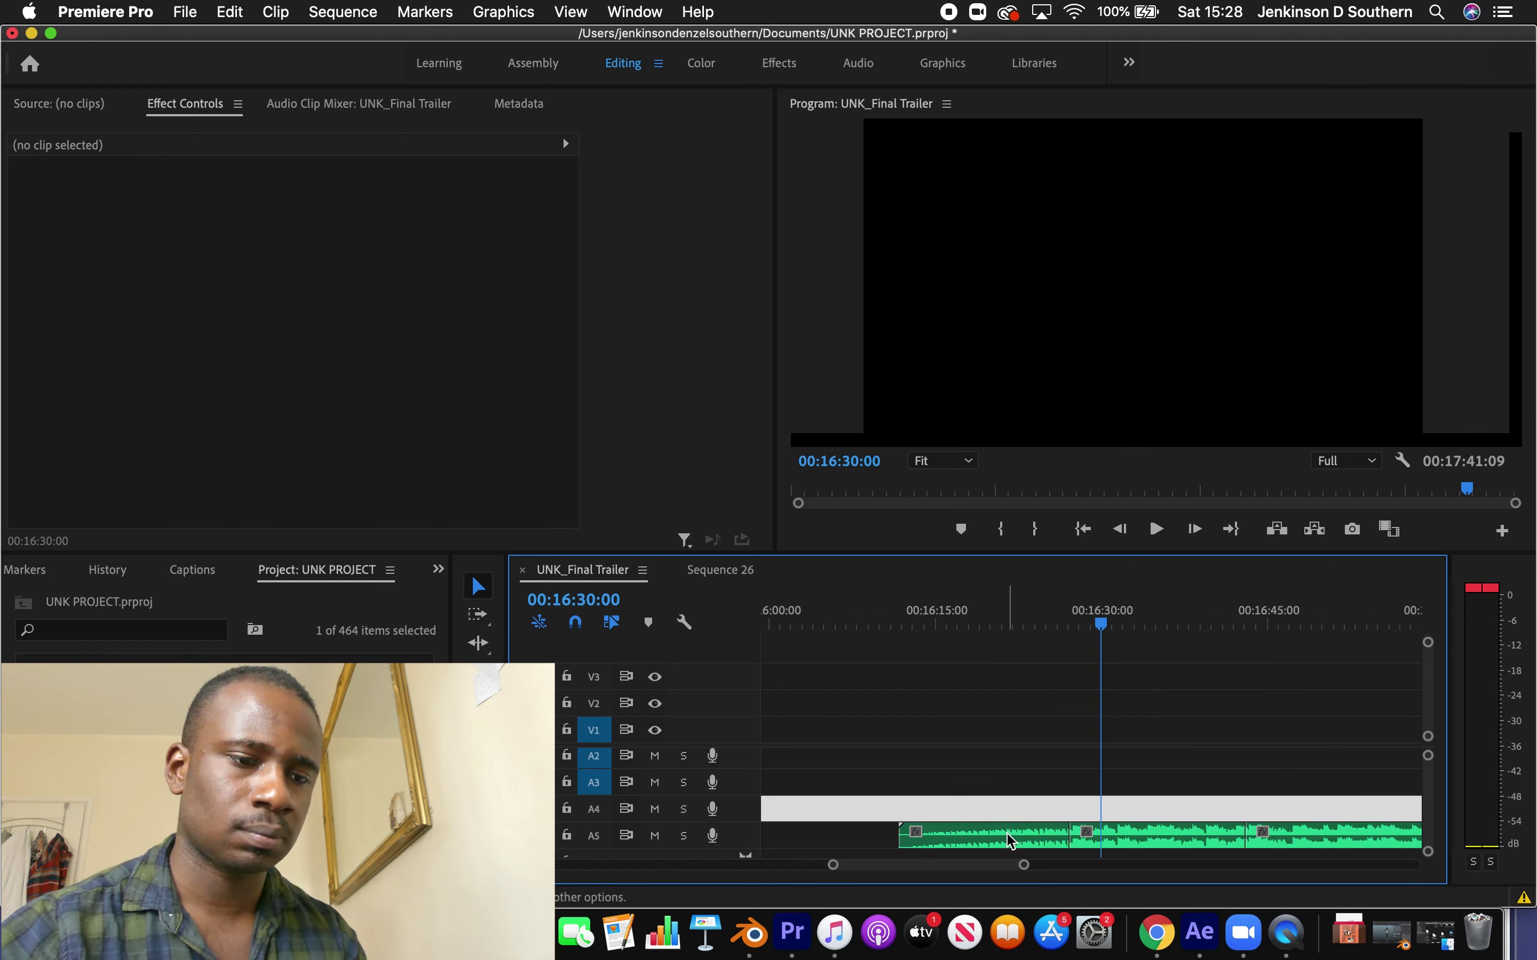
pyautogui.click(1023, 626)
pyautogui.press('space')
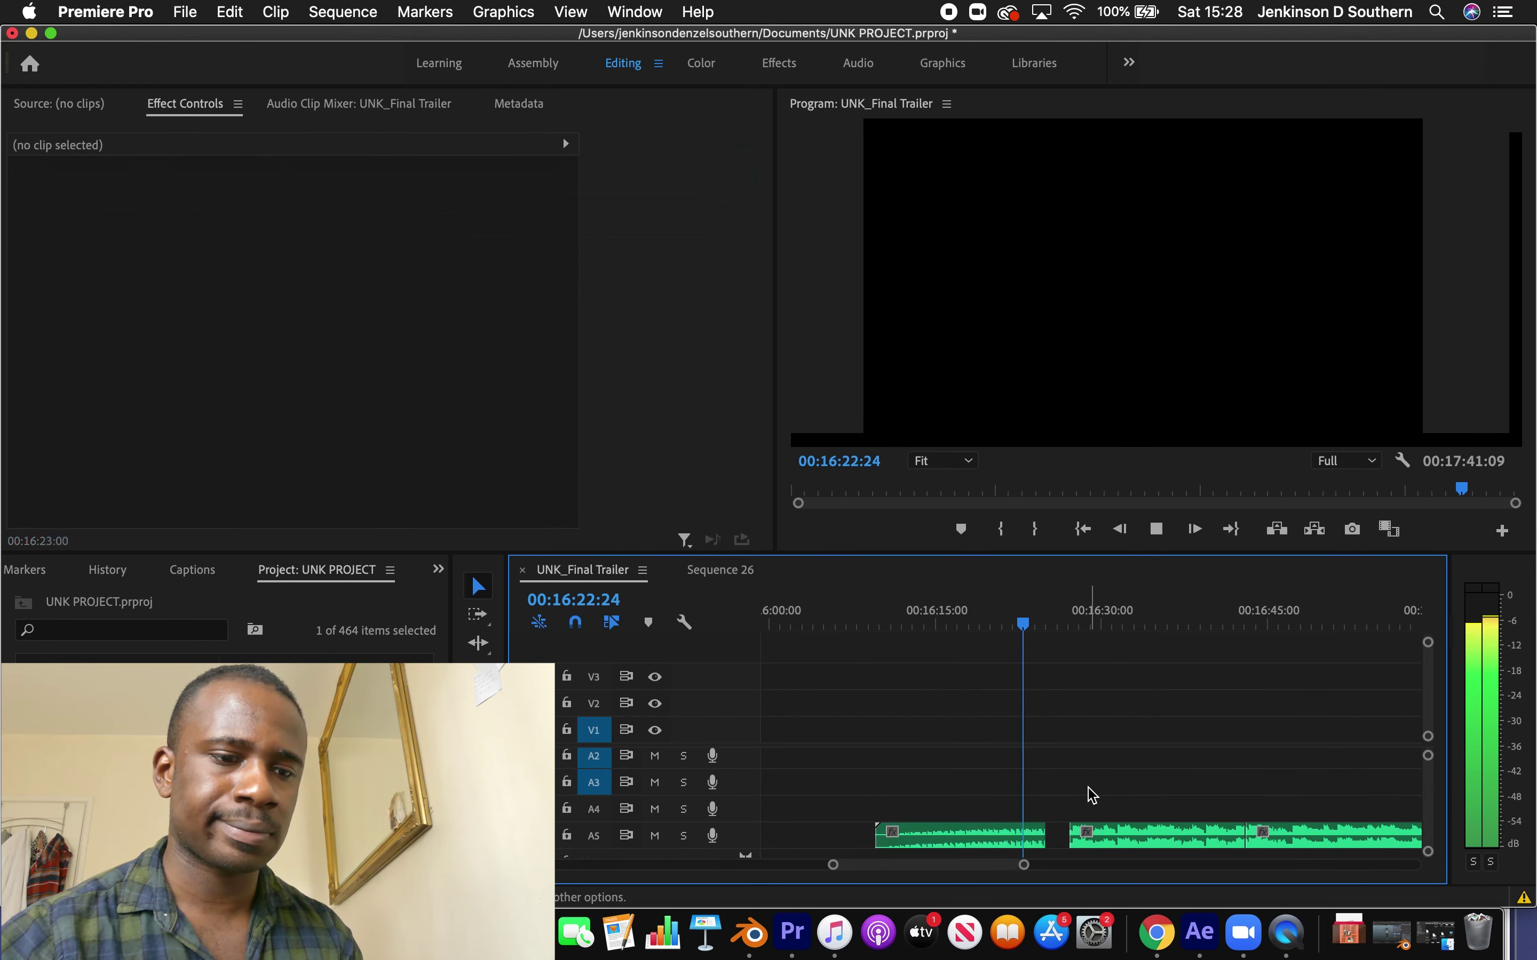
# Trim the first green A5 segment's end to about 00:16:24 and play across the gap into the second segment
pyautogui.press('space')
pyautogui.moveTo(1051, 831); pyautogui.dragTo(1040, 833)
pyautogui.press('space')
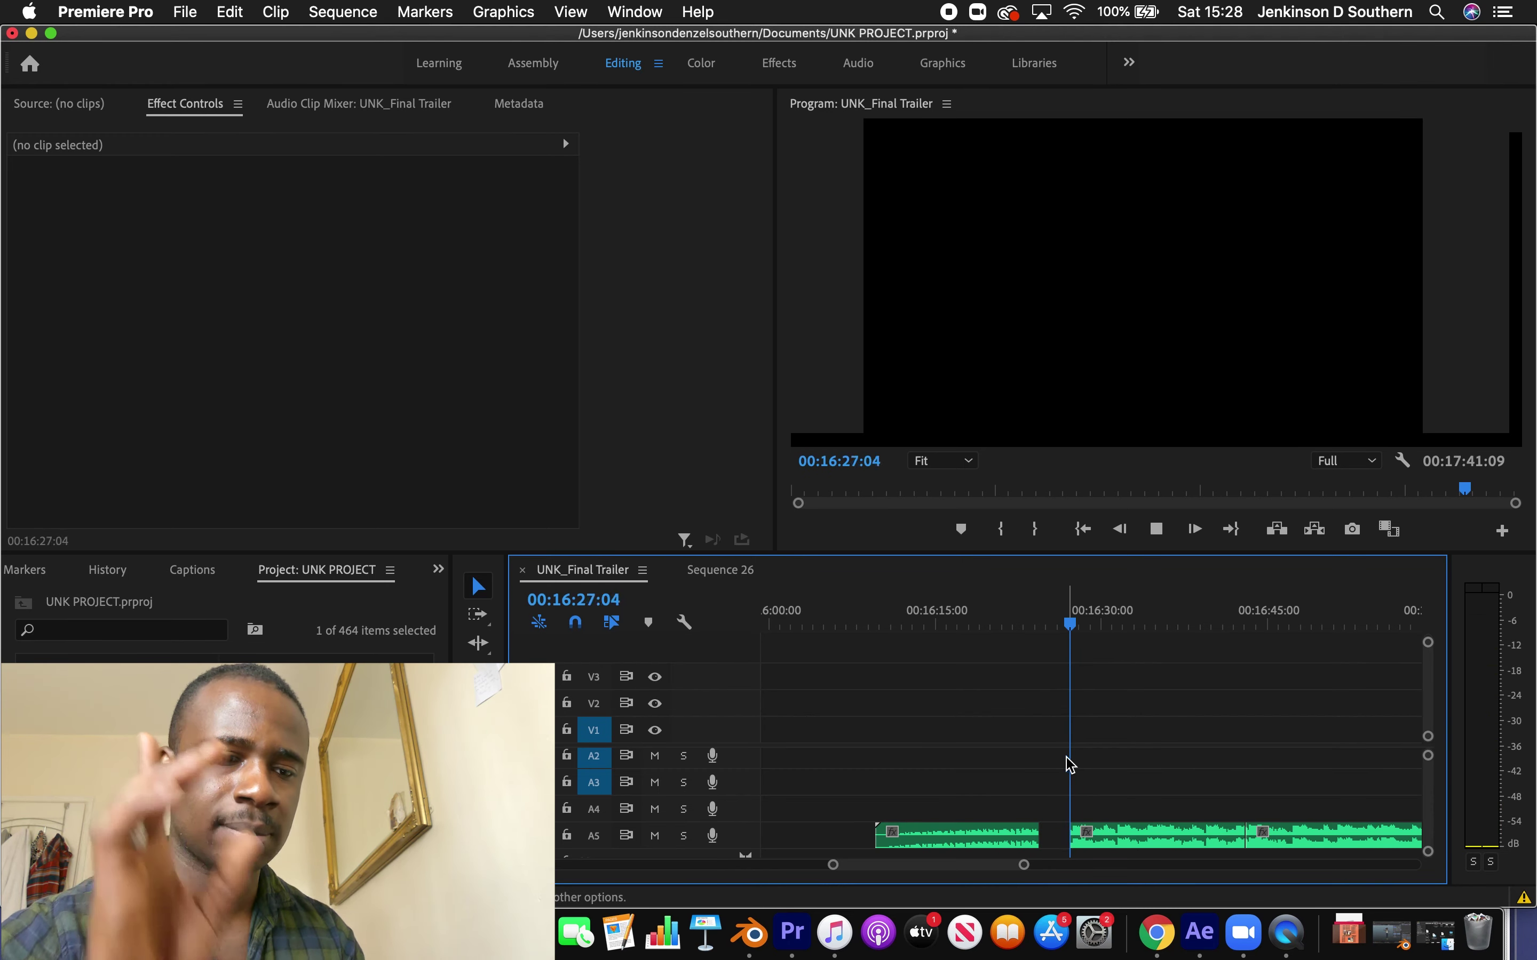
pyautogui.press('space')
pyautogui.moveTo(1023, 865); pyautogui.dragTo(1056, 830)
pyautogui.click(917, 620)
pyautogui.press('space')
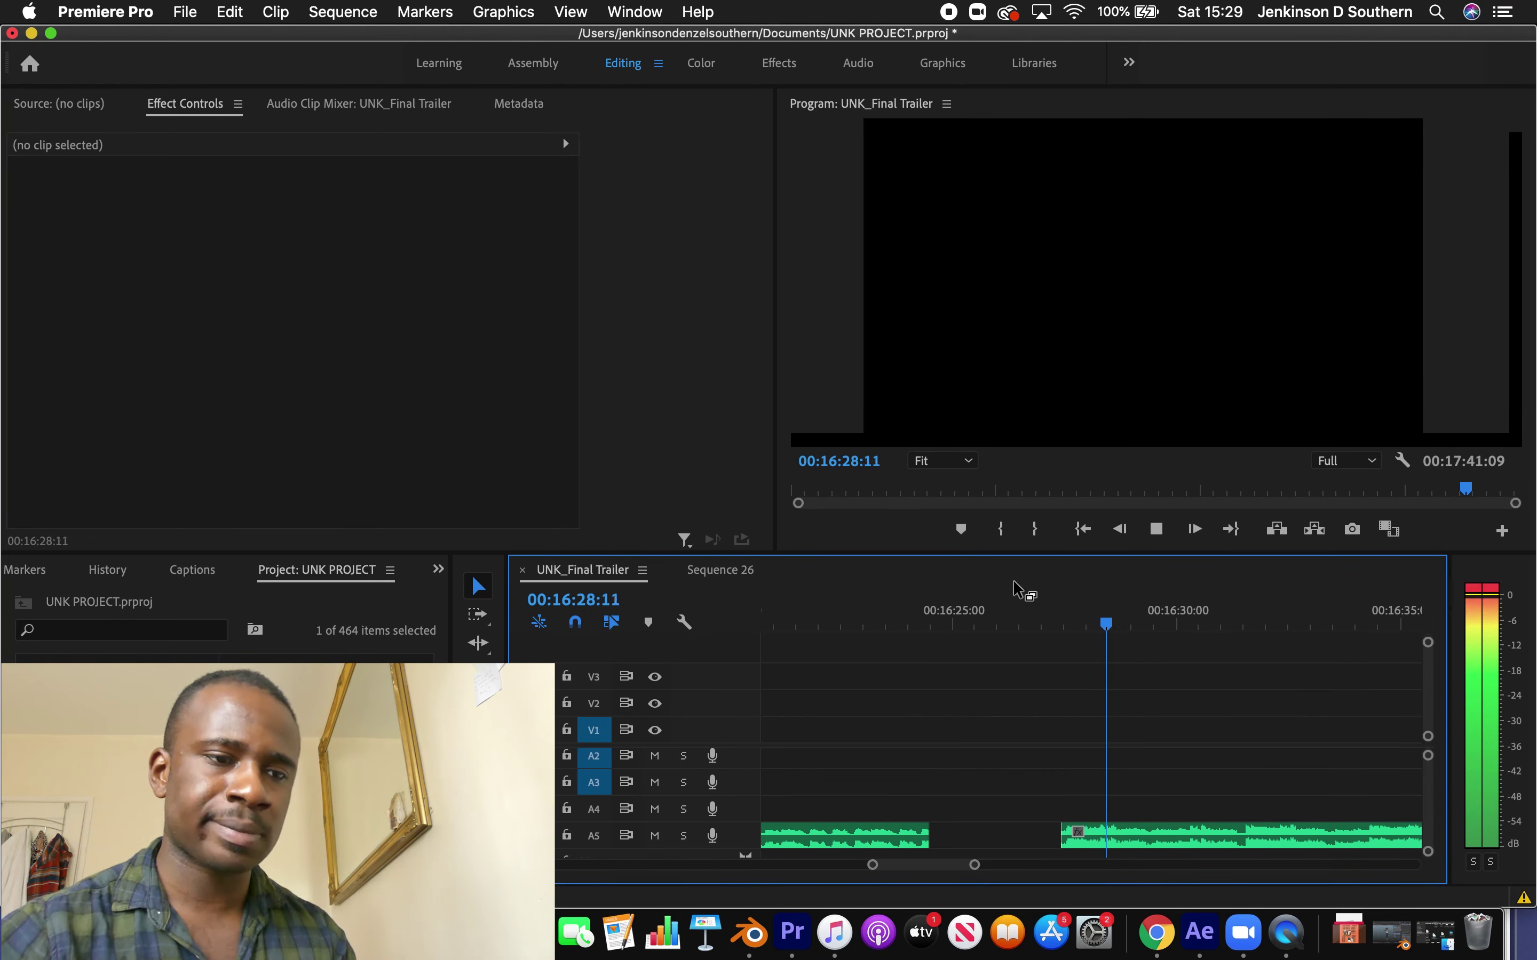
# Find the second green A5 segment's entry point and trim its beginning to 00:16:27:13
pyautogui.moveTo(1058, 620); pyautogui.dragTo(1067, 624)
pyautogui.click(1066, 623)
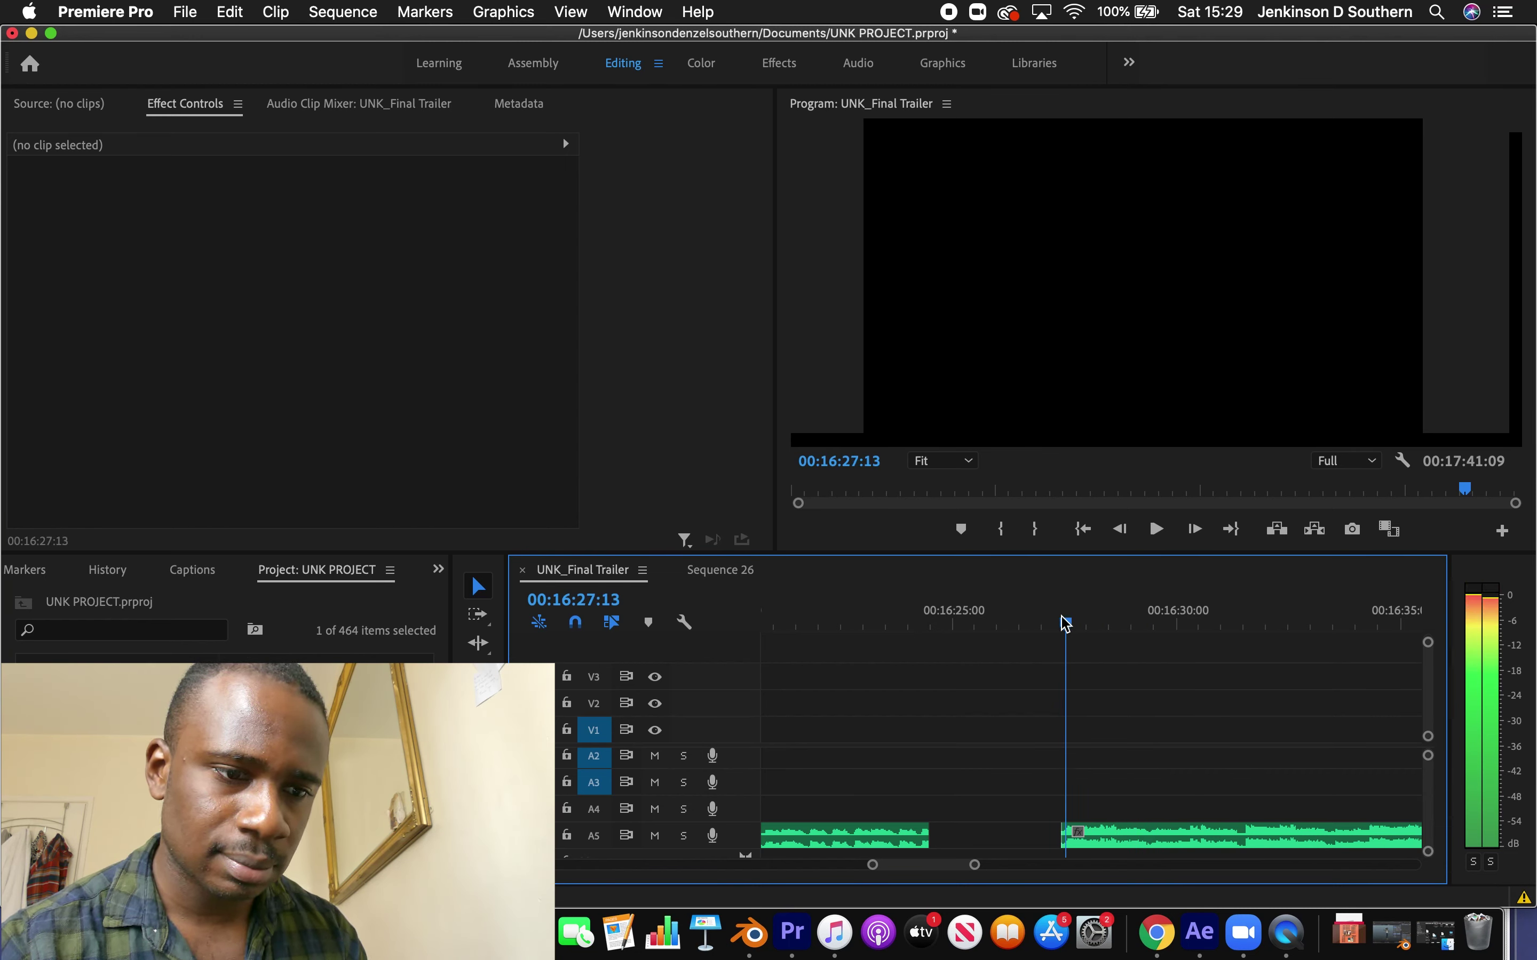
pyautogui.moveTo(1049, 828); pyautogui.dragTo(1066, 830)
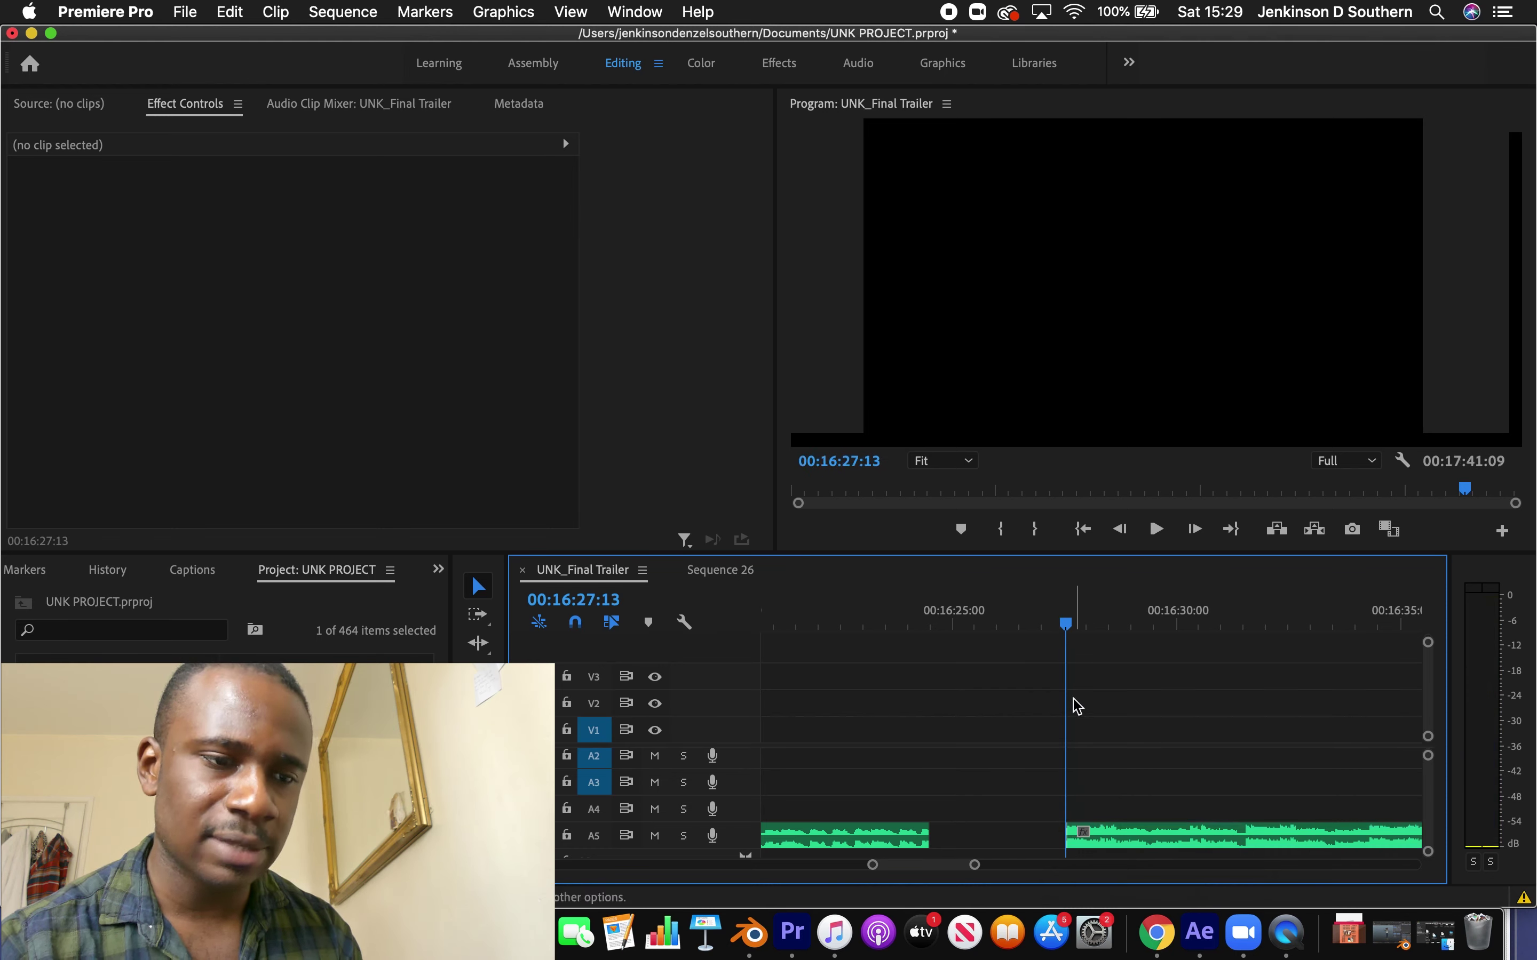
# Move the first green A5 segment about one second later to narrow the gap, and play across it
pyautogui.moveTo(897, 850); pyautogui.dragTo(945, 850)
pyautogui.click(960, 625)
pyautogui.press('space')
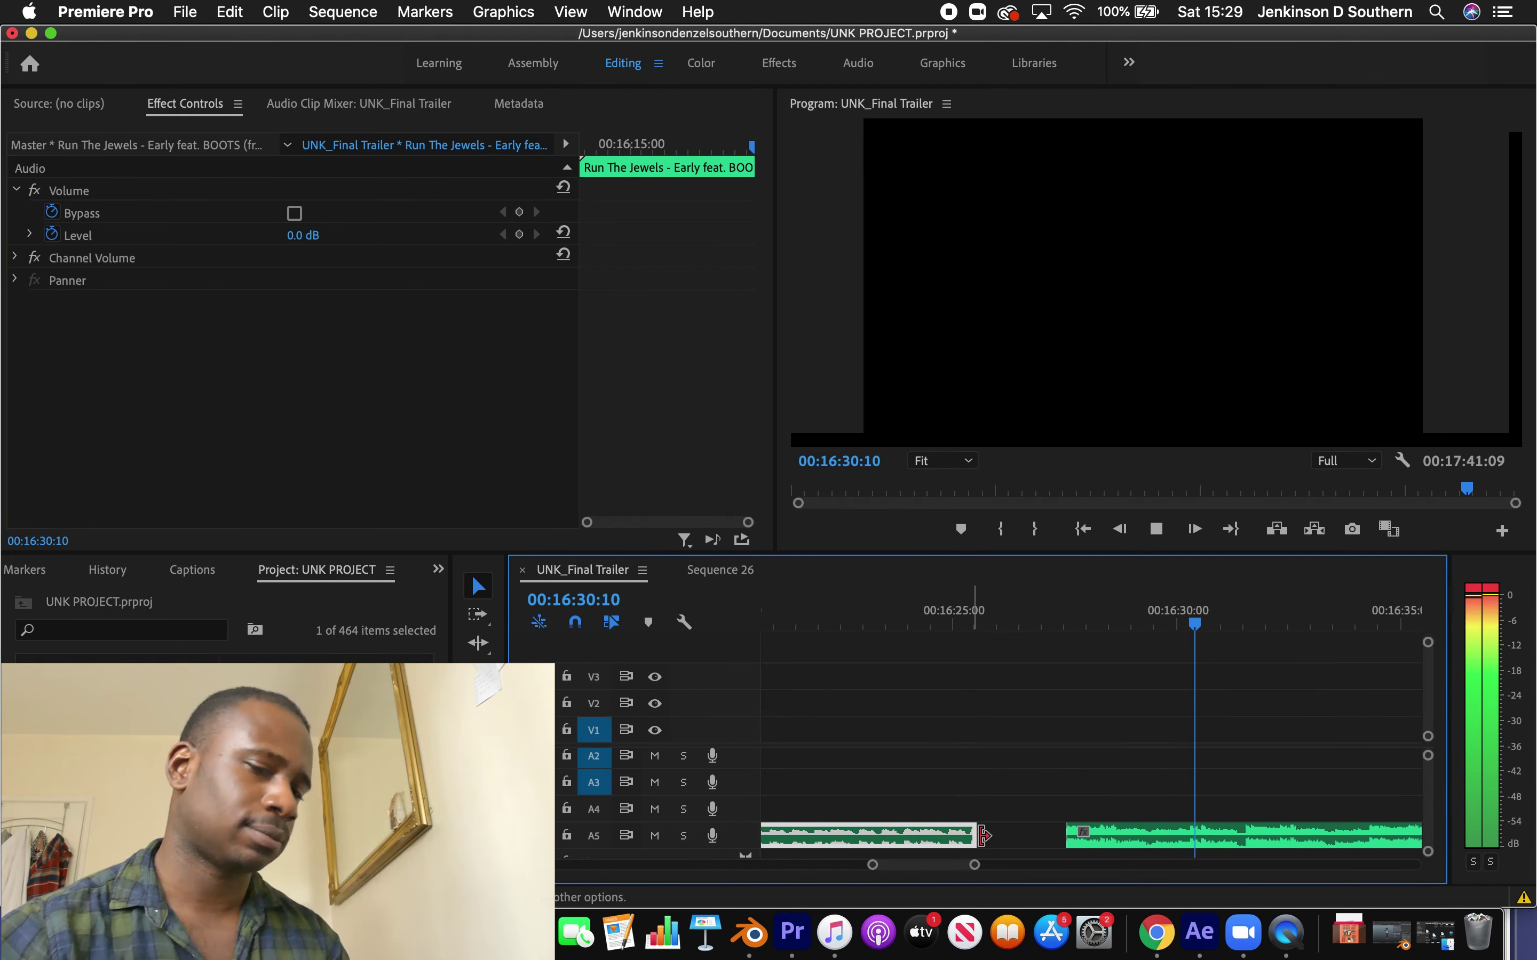
# Trim the second green A5 segment's end to about 00:16:35 and play the third segment from its beginning
pyautogui.moveTo(973, 865); pyautogui.dragTo(1060, 865)
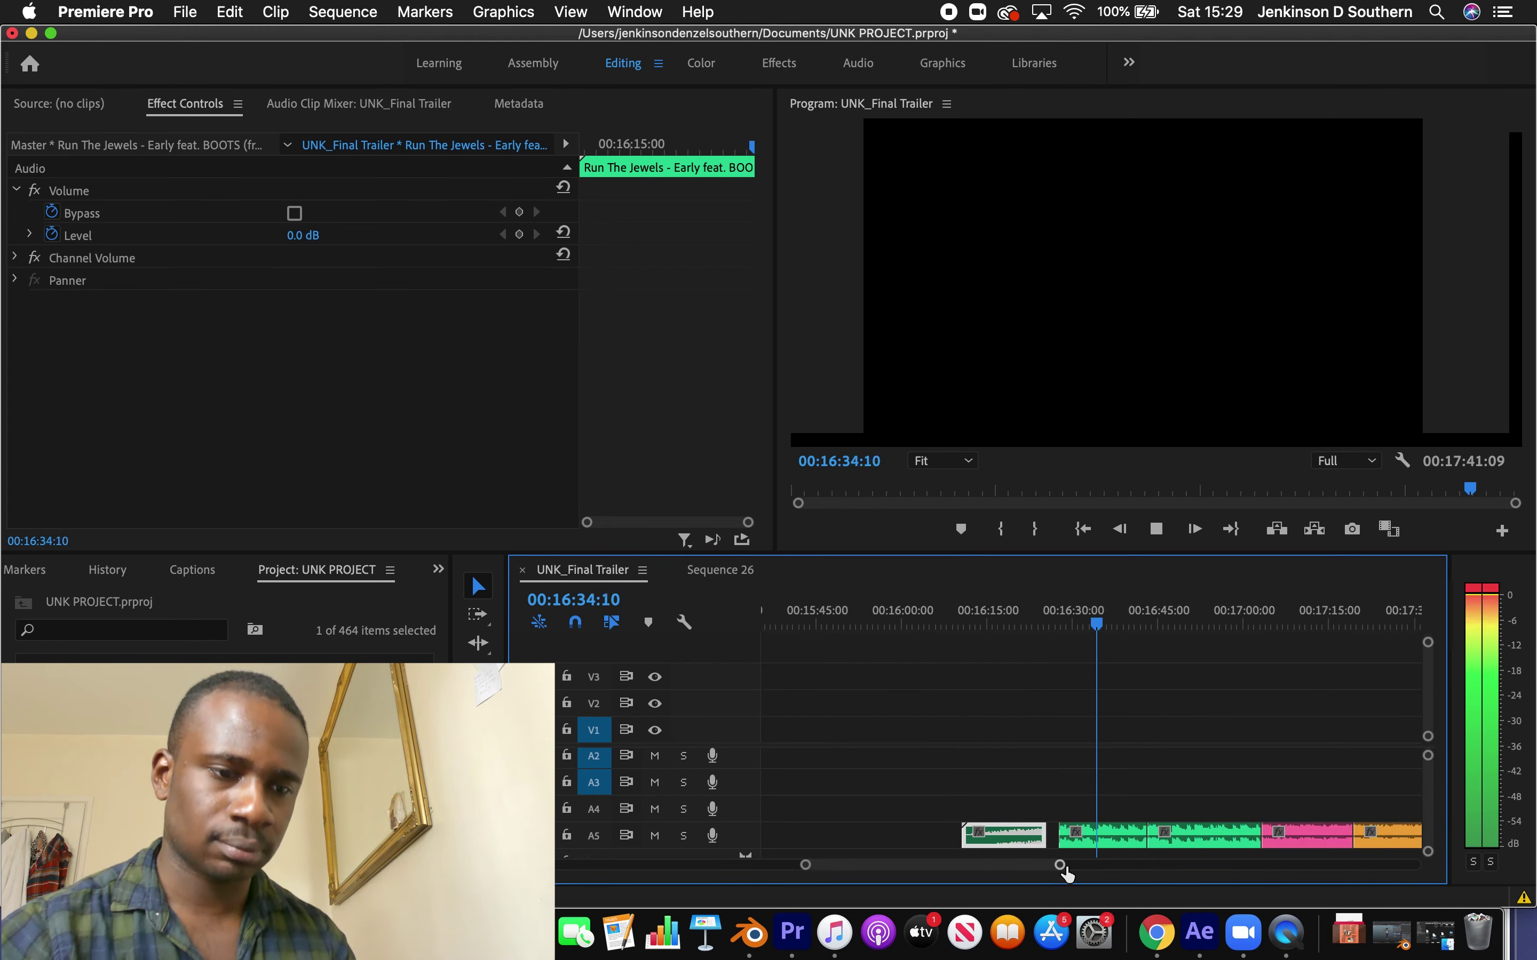
pyautogui.press('space')
pyautogui.moveTo(1146, 837); pyautogui.dragTo(1101, 838)
pyautogui.click(1233, 626)
pyautogui.press('space')
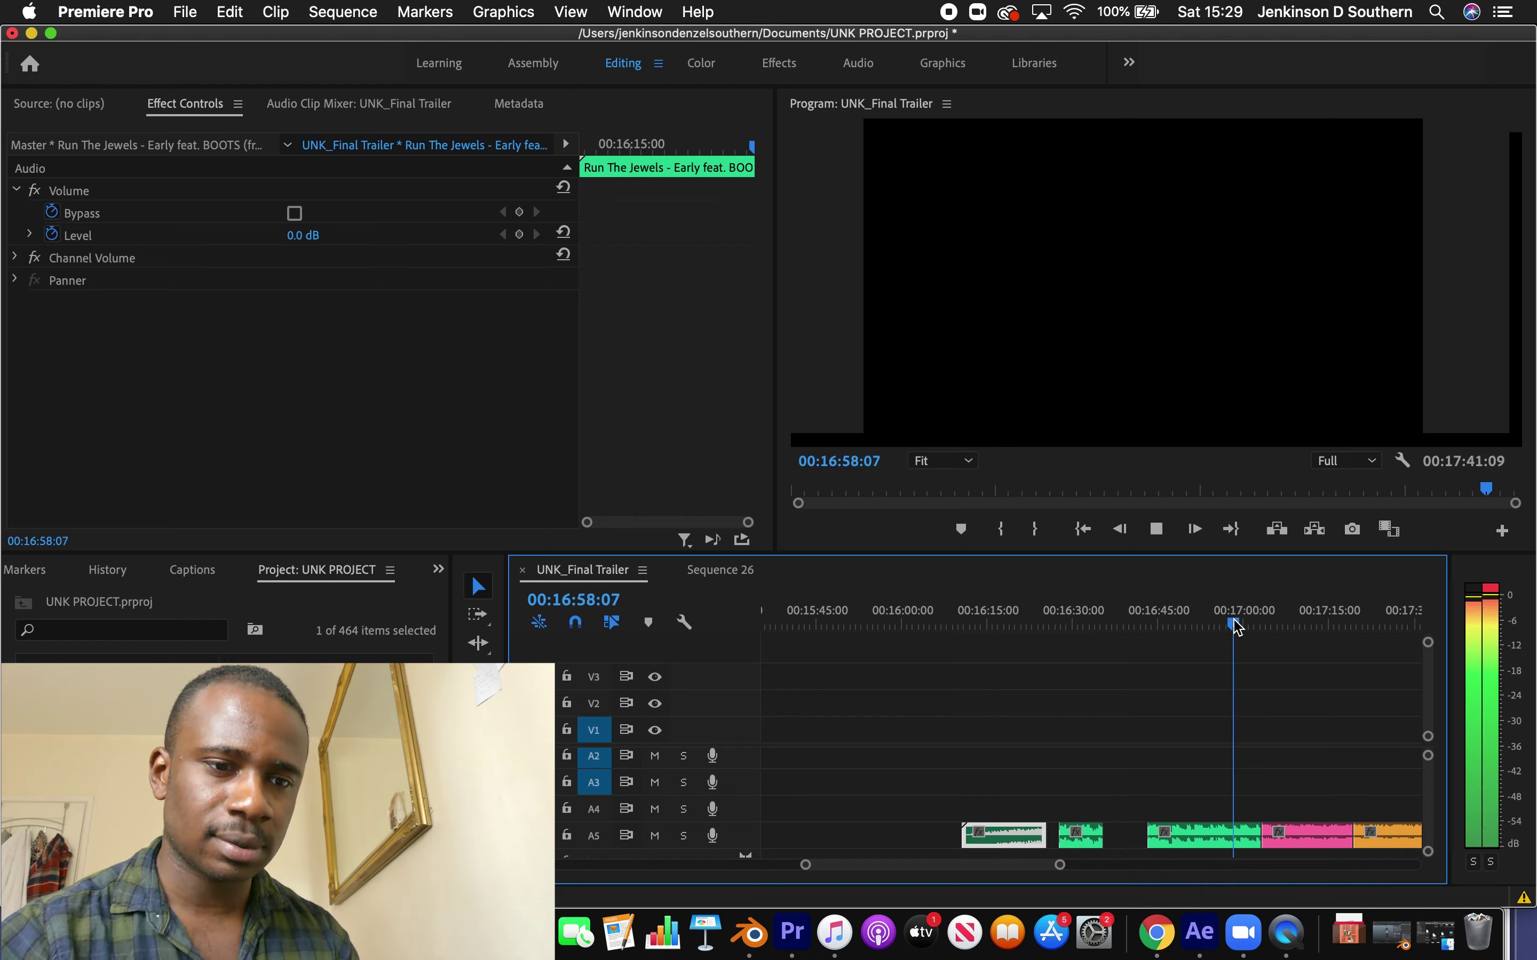
pyautogui.moveTo(1178, 633); pyautogui.dragTo(1150, 626)
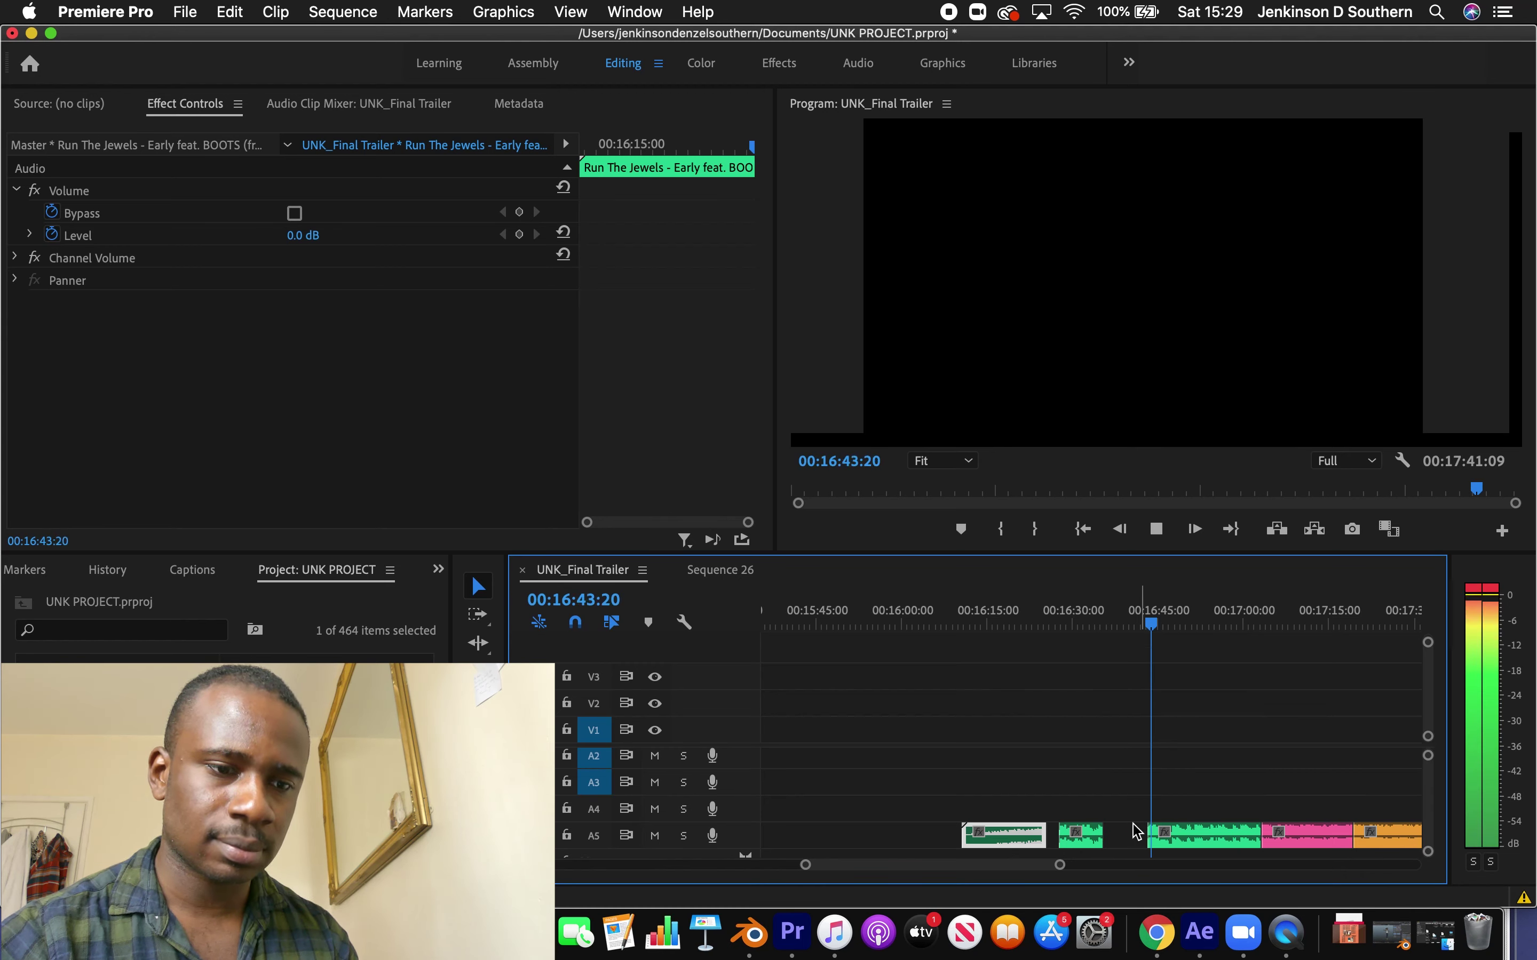
# Move the second green A5 segment later to meet the third green segment and play across the join
pyautogui.moveTo(1087, 838); pyautogui.dragTo(1130, 838)
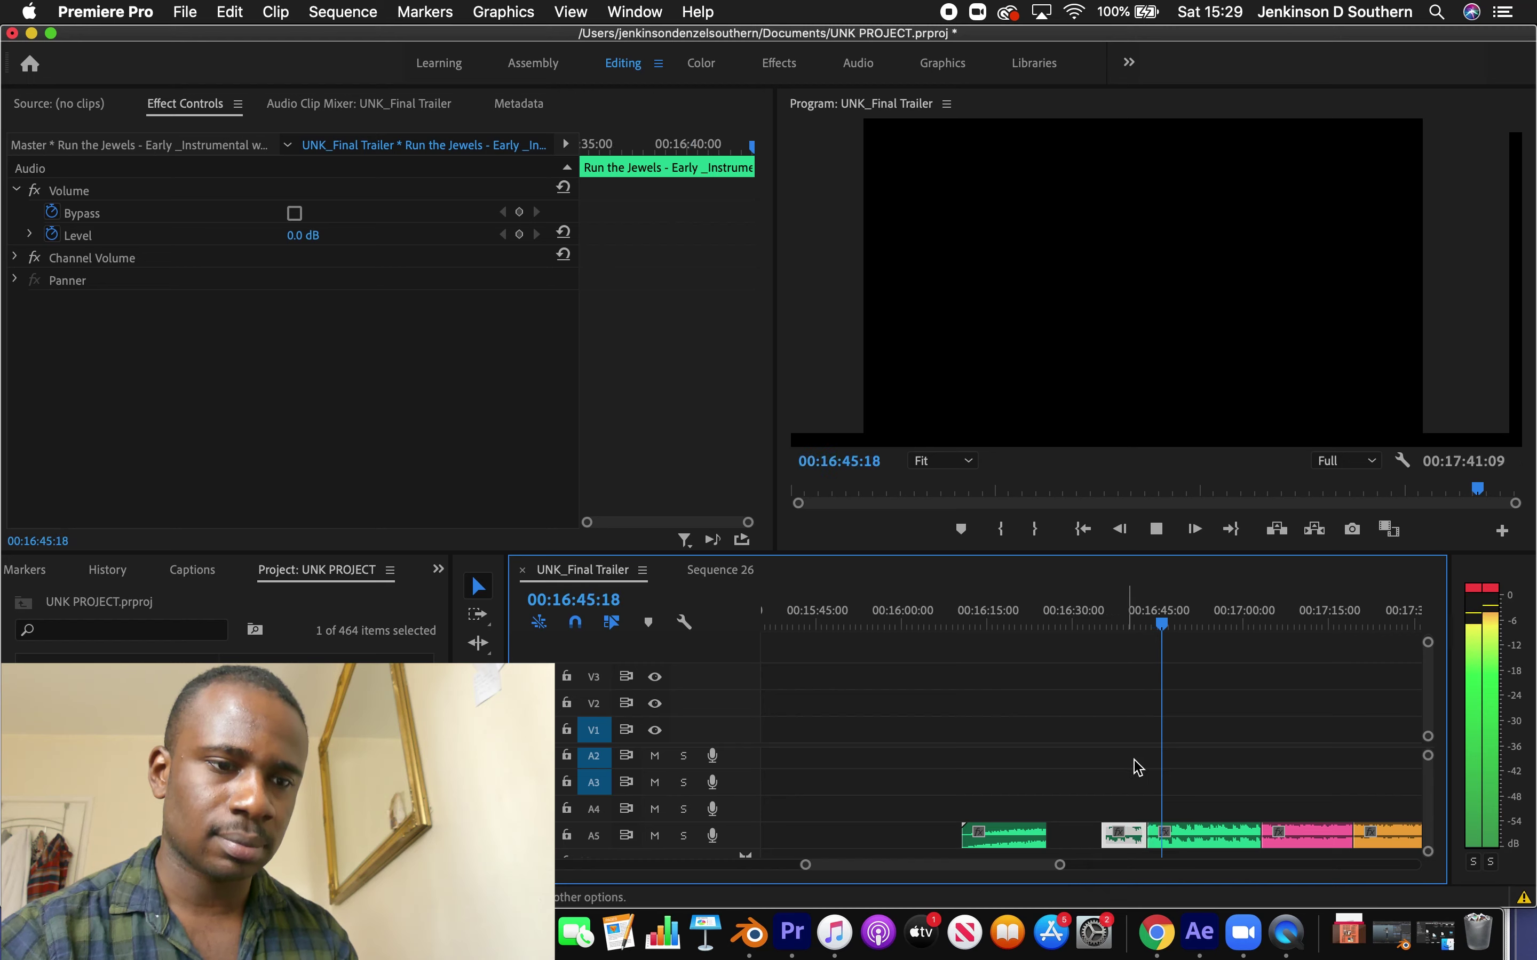
pyautogui.click(1134, 637)
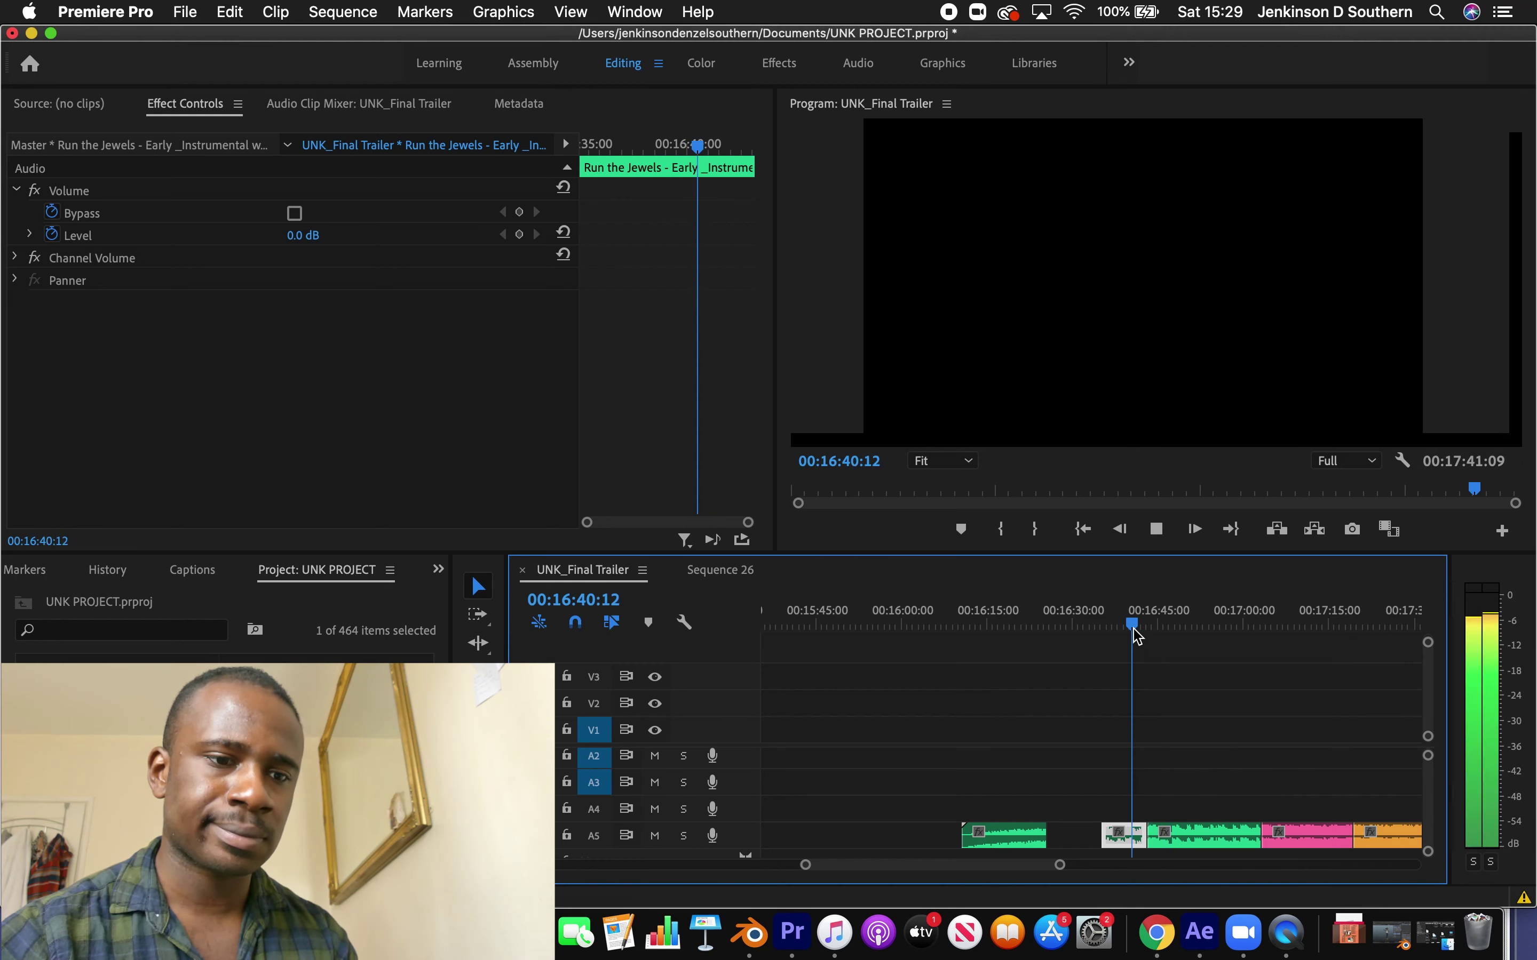
pyautogui.click(1172, 781)
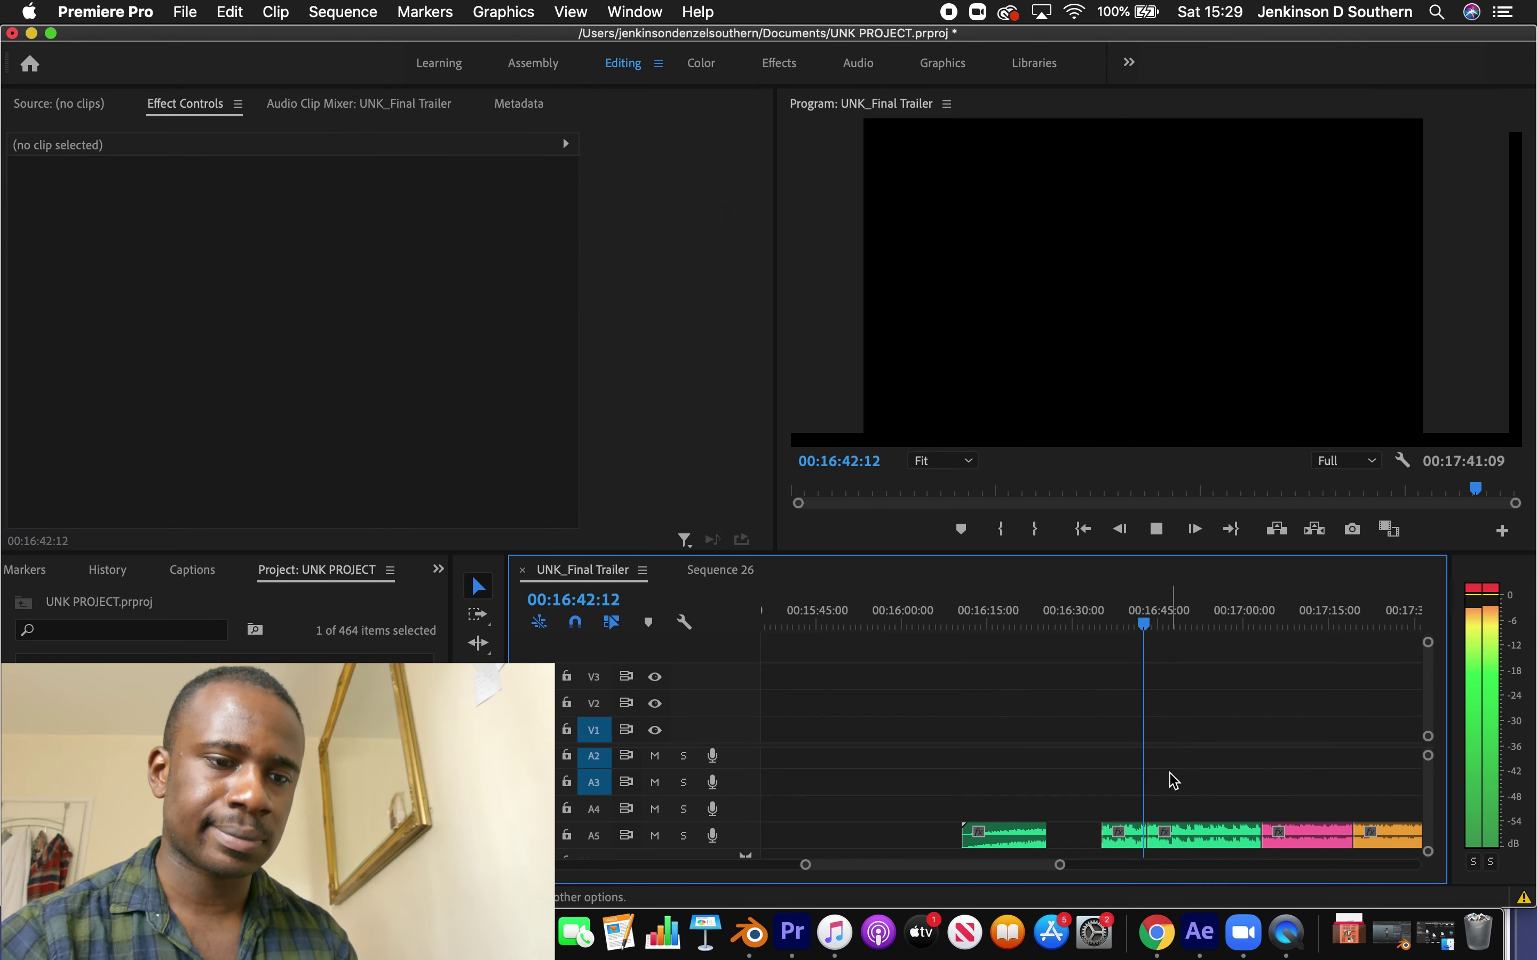
pyautogui.press('space')
# Tighten the A5 joins by moving the third green segment slightly earlier and the pink and orange segments 5 frames earlier
pyautogui.click(1170, 837)
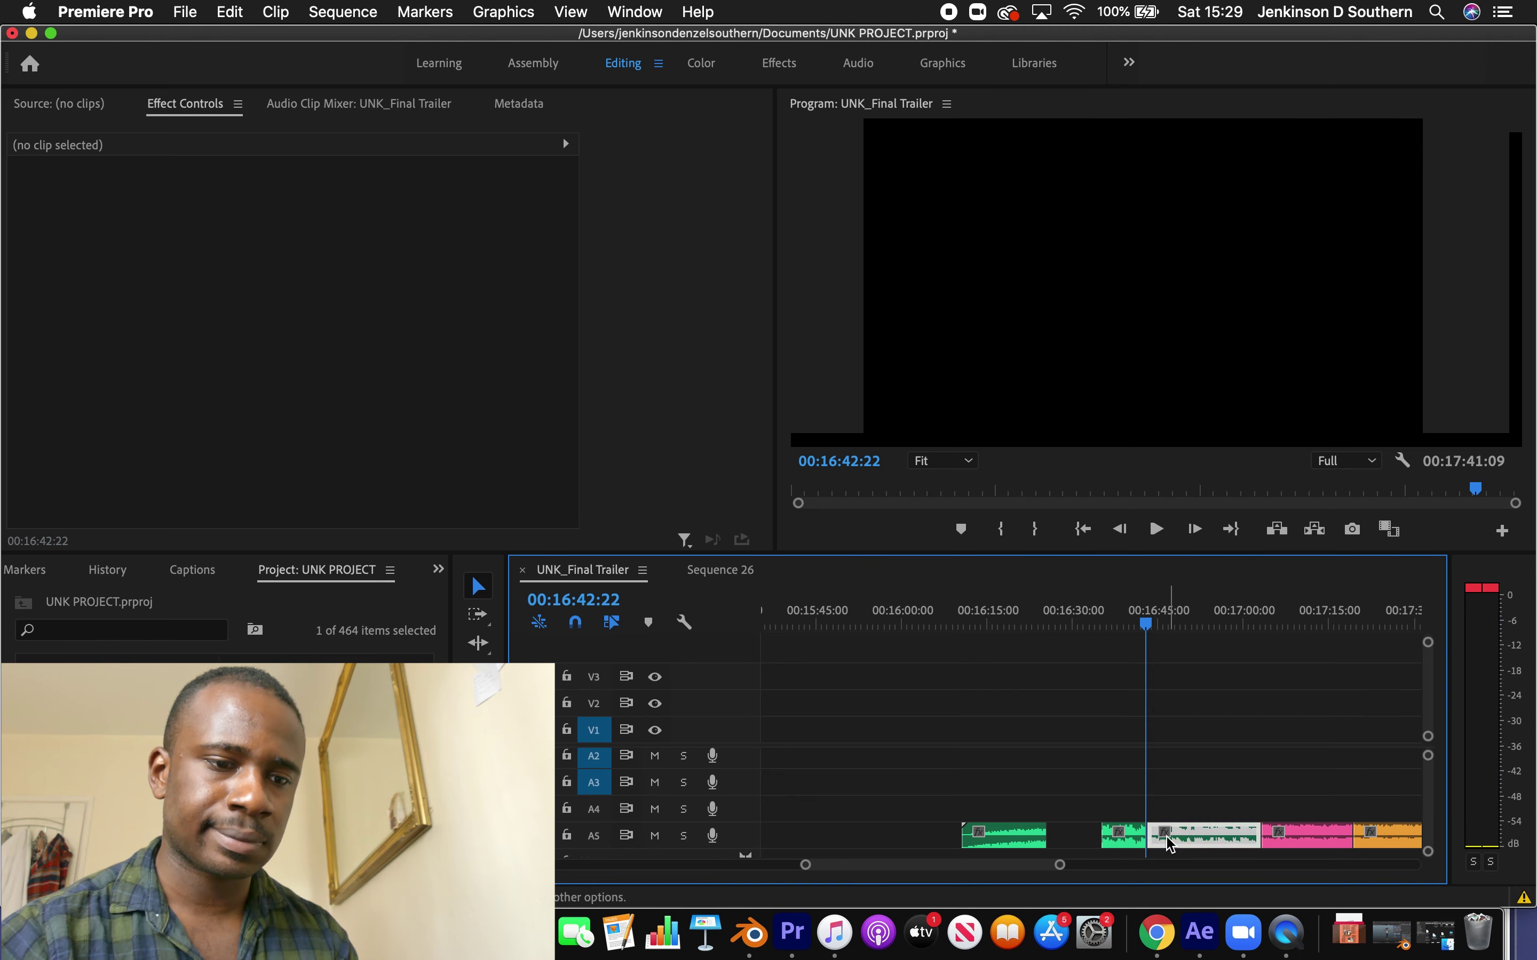
pyautogui.press('space')
pyautogui.click(1192, 773)
pyautogui.click(1131, 621)
pyautogui.click(1142, 625)
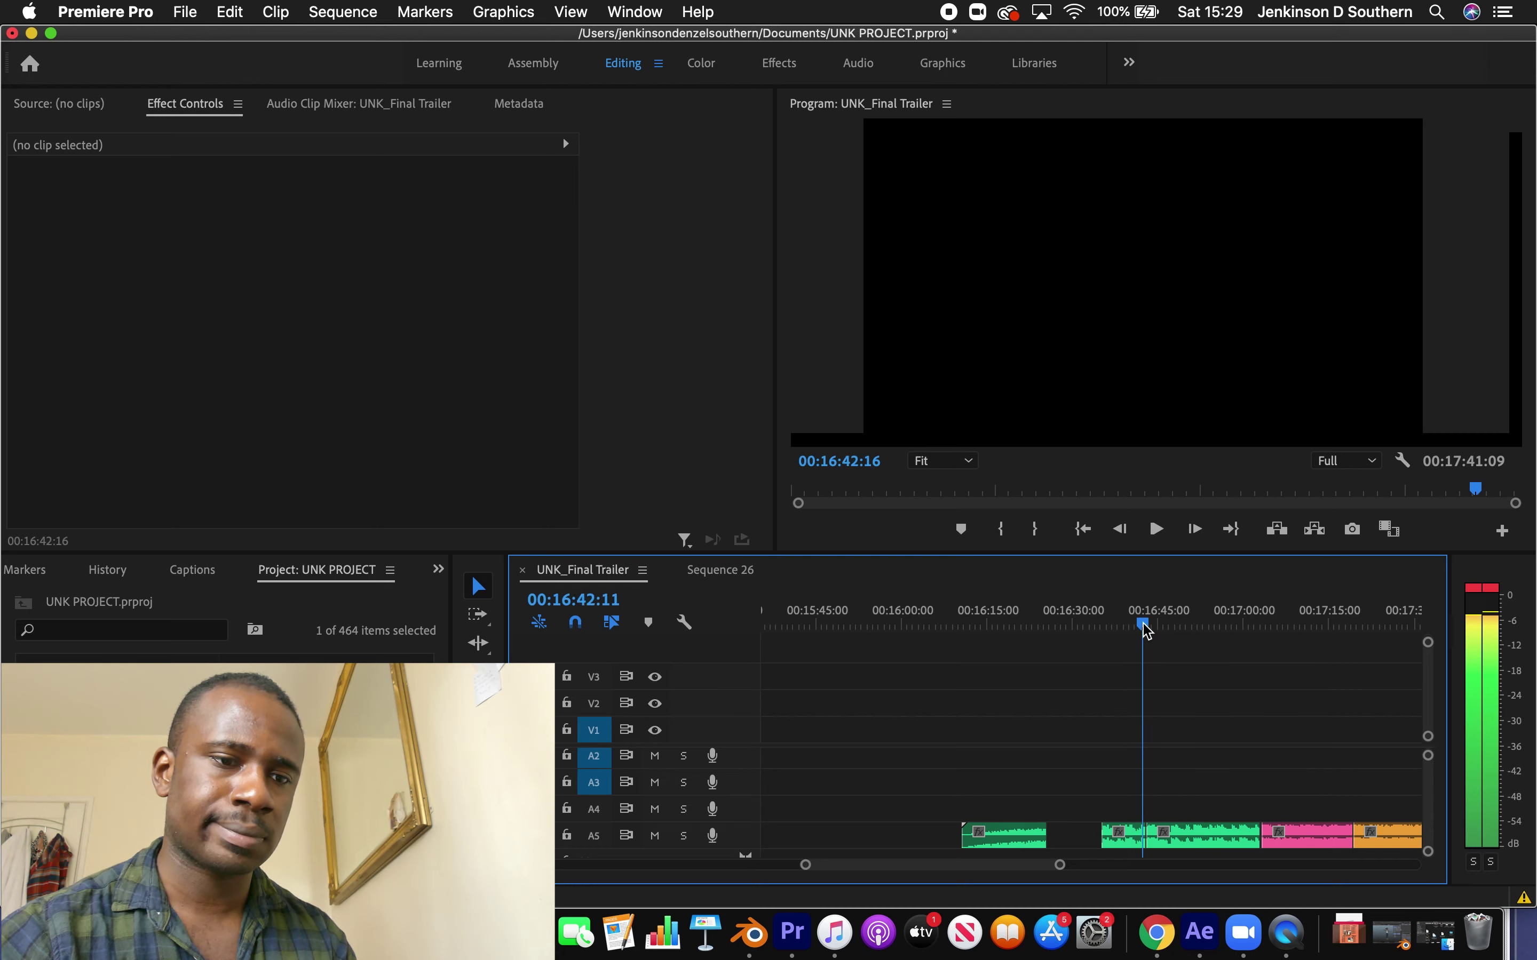
pyautogui.press('space')
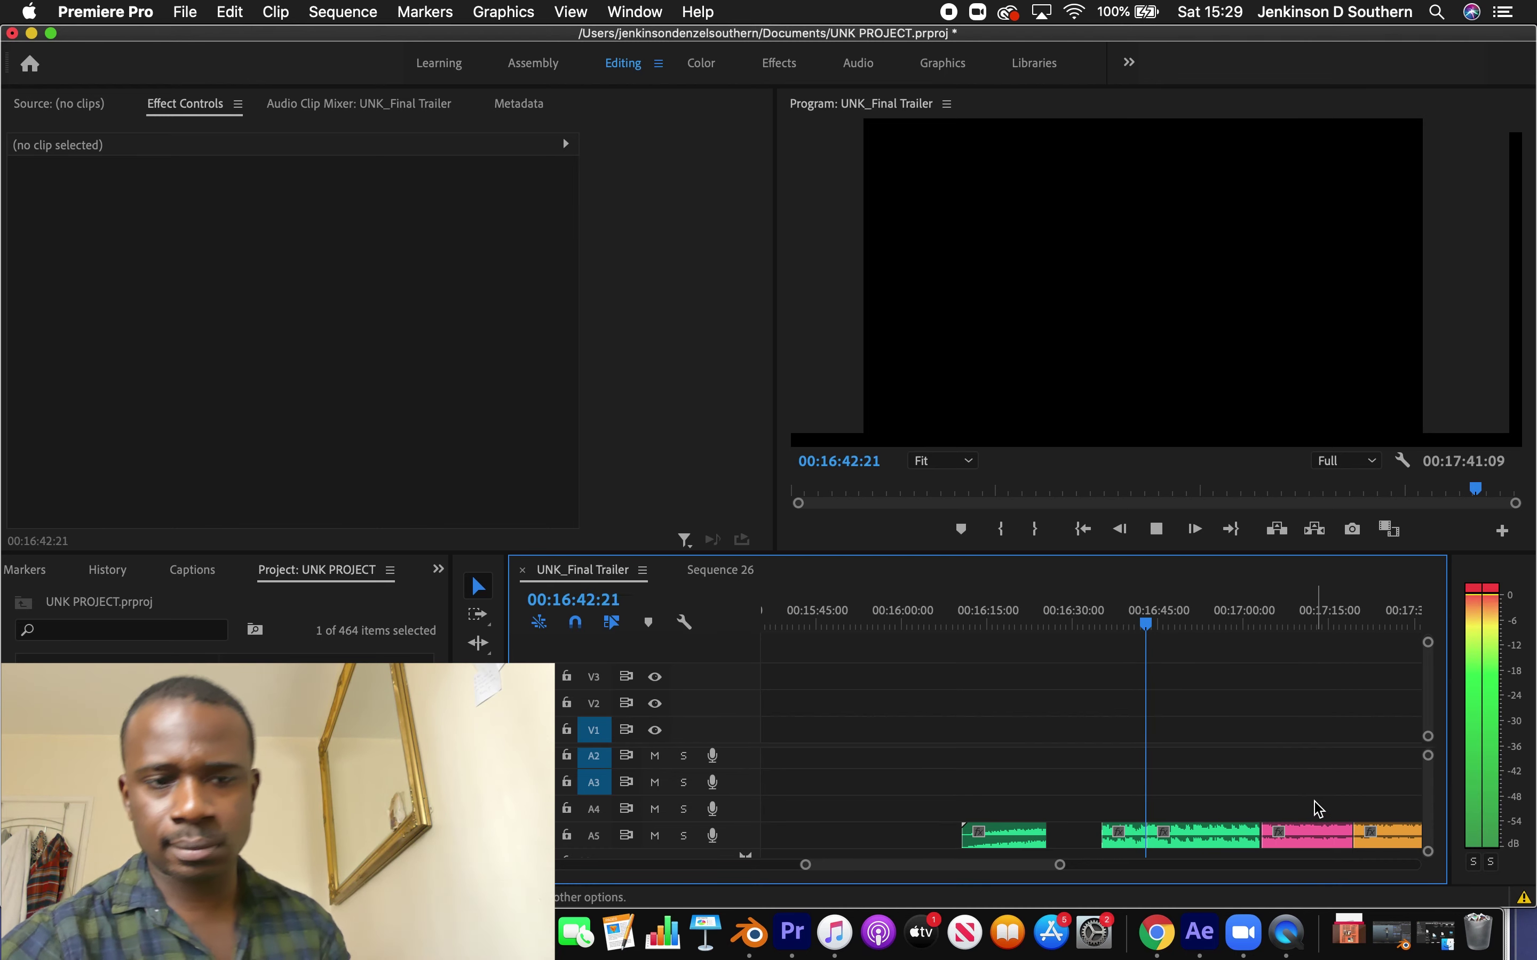
pyautogui.moveTo(1317, 808); pyautogui.dragTo(1383, 842)
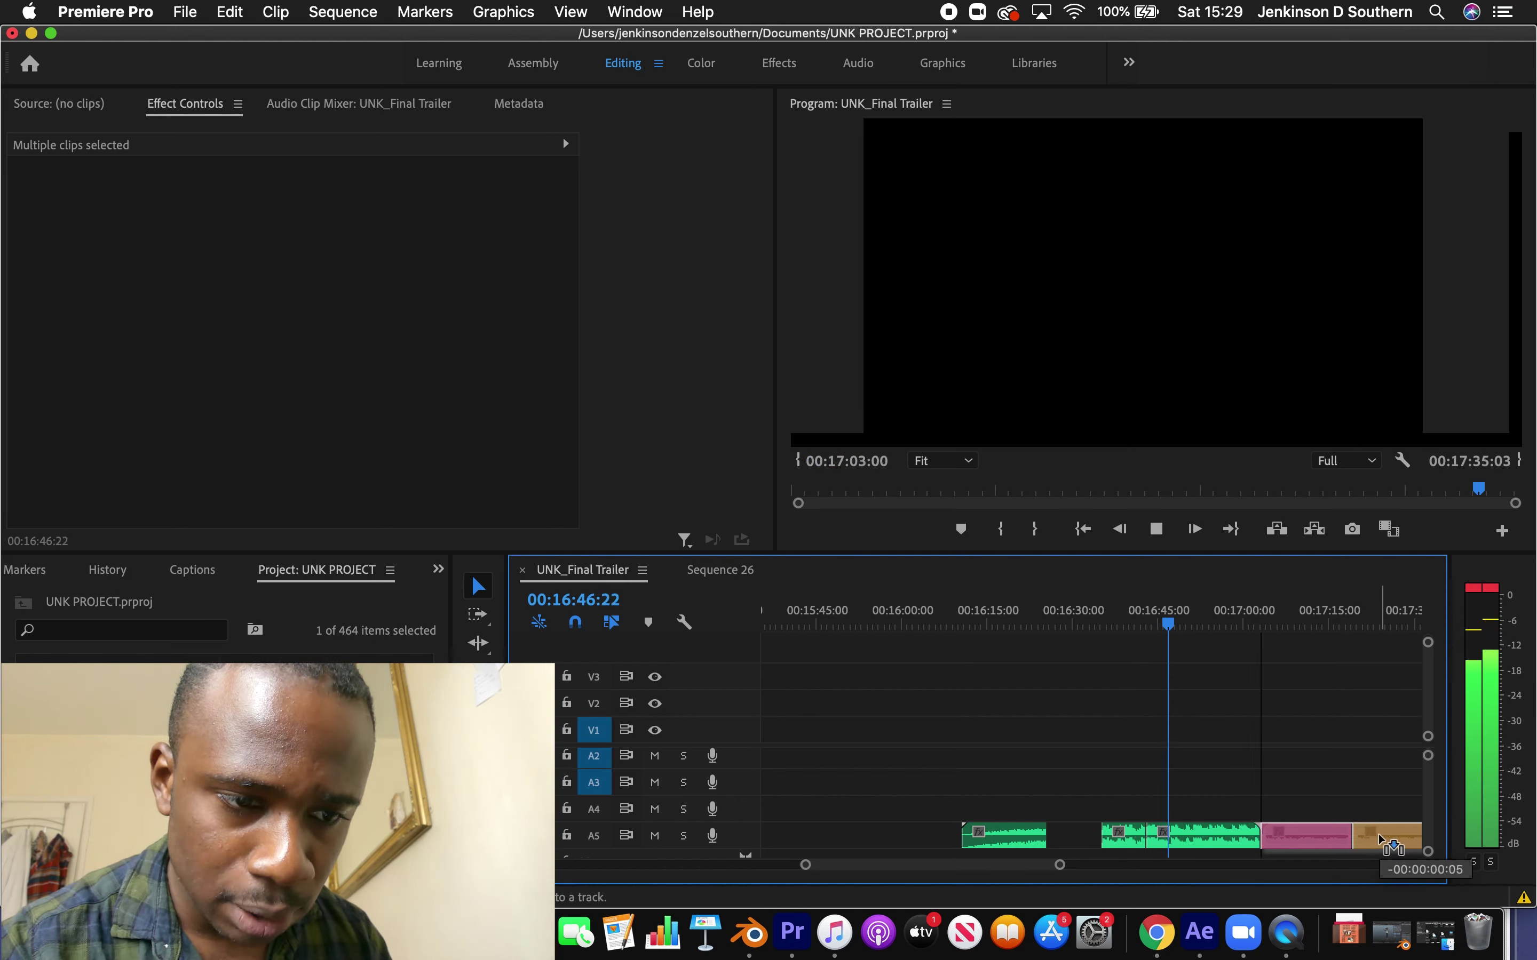
pyautogui.click(1337, 786)
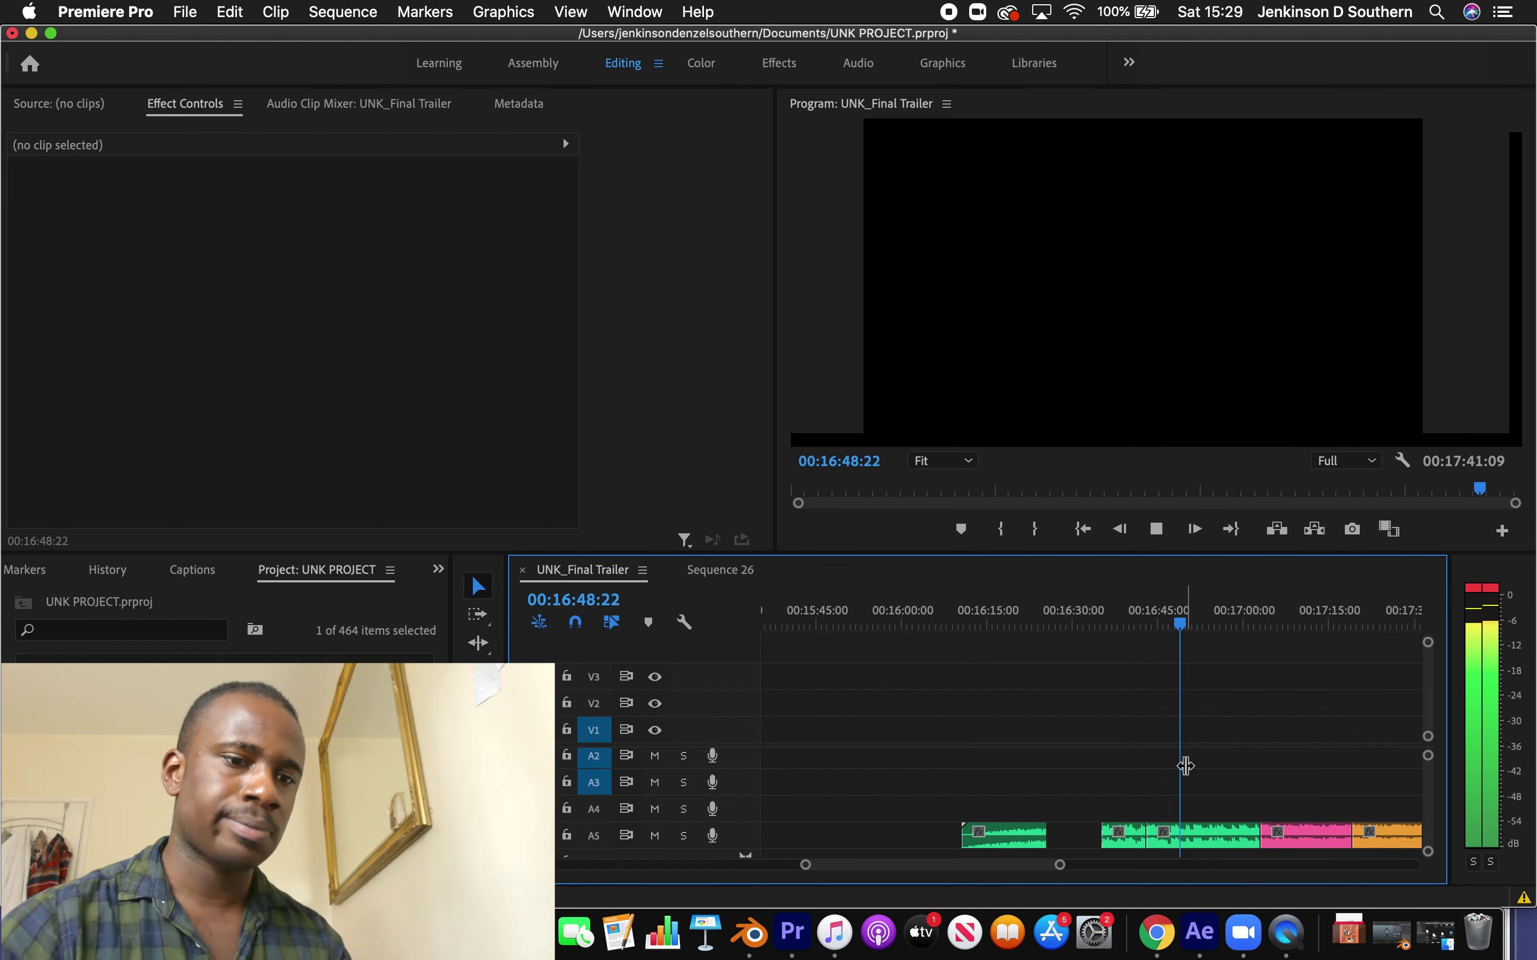
# Label the three green A5 segments Magenta
pyautogui.moveTo(950, 786); pyautogui.dragTo(1159, 803)
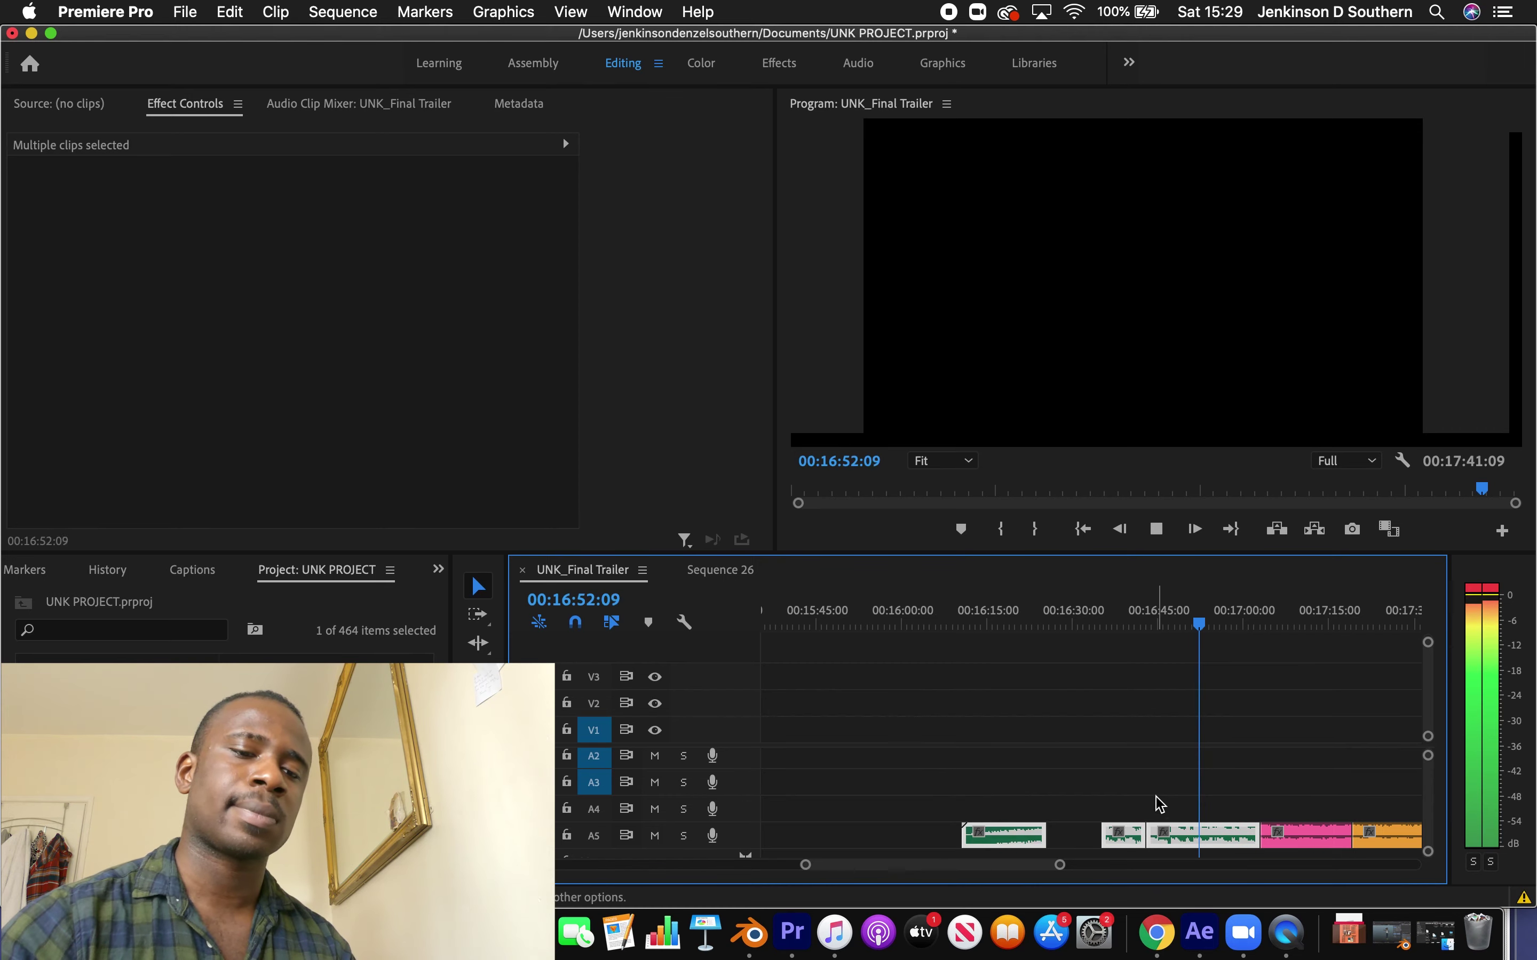
pyautogui.rightClick(1194, 841)
pyautogui.moveTo(1245, 632)
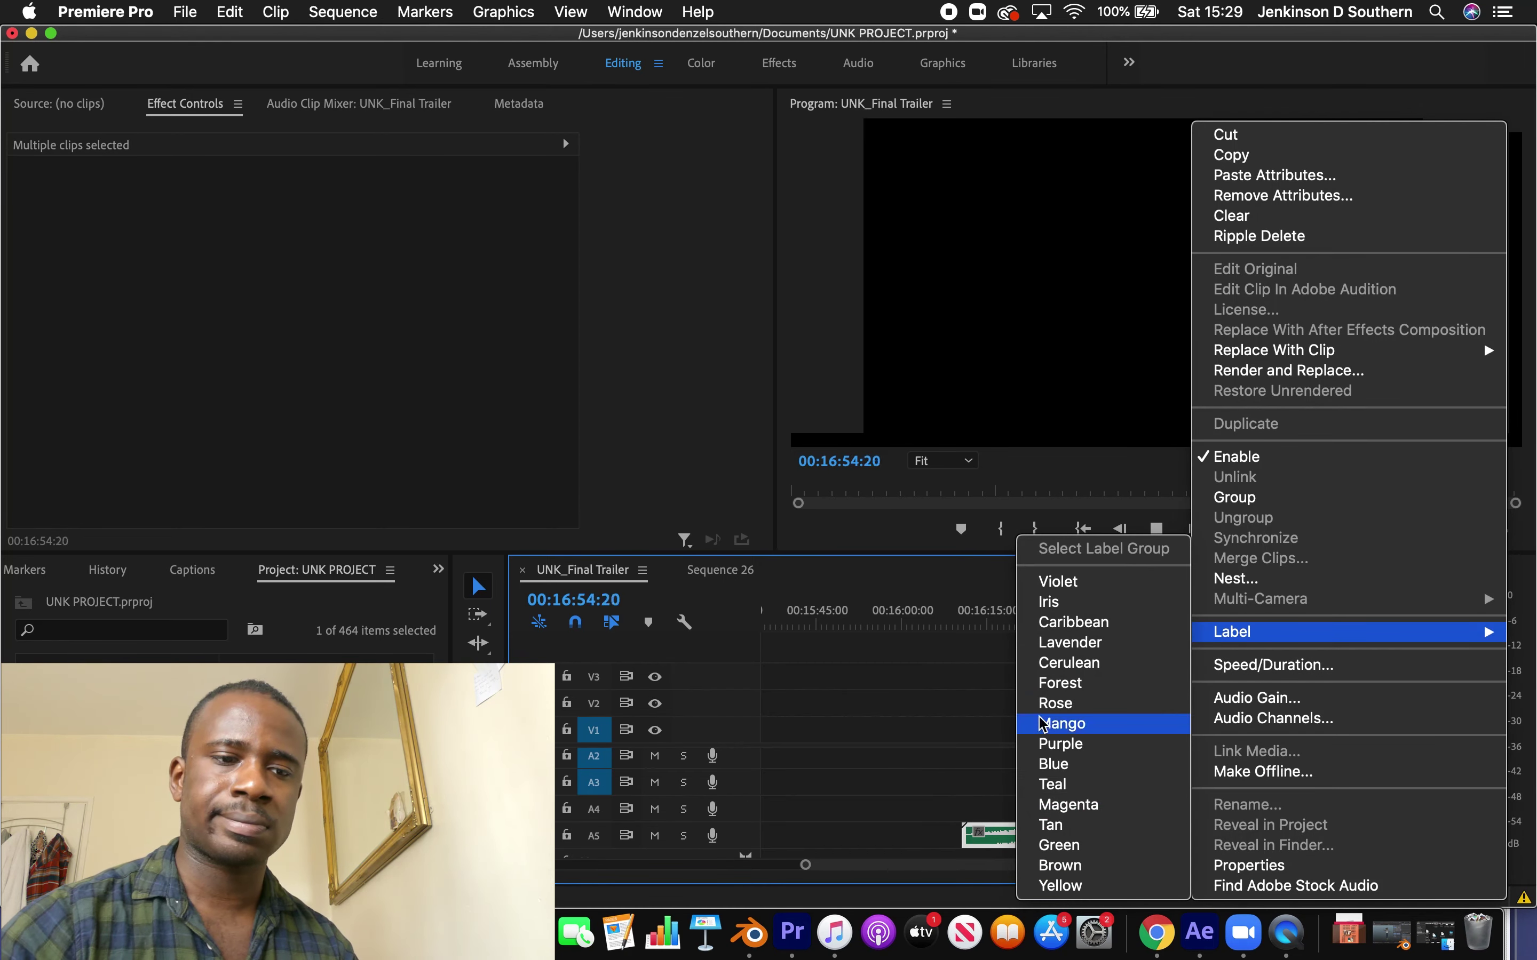
pyautogui.click(1069, 805)
pyautogui.click(1028, 785)
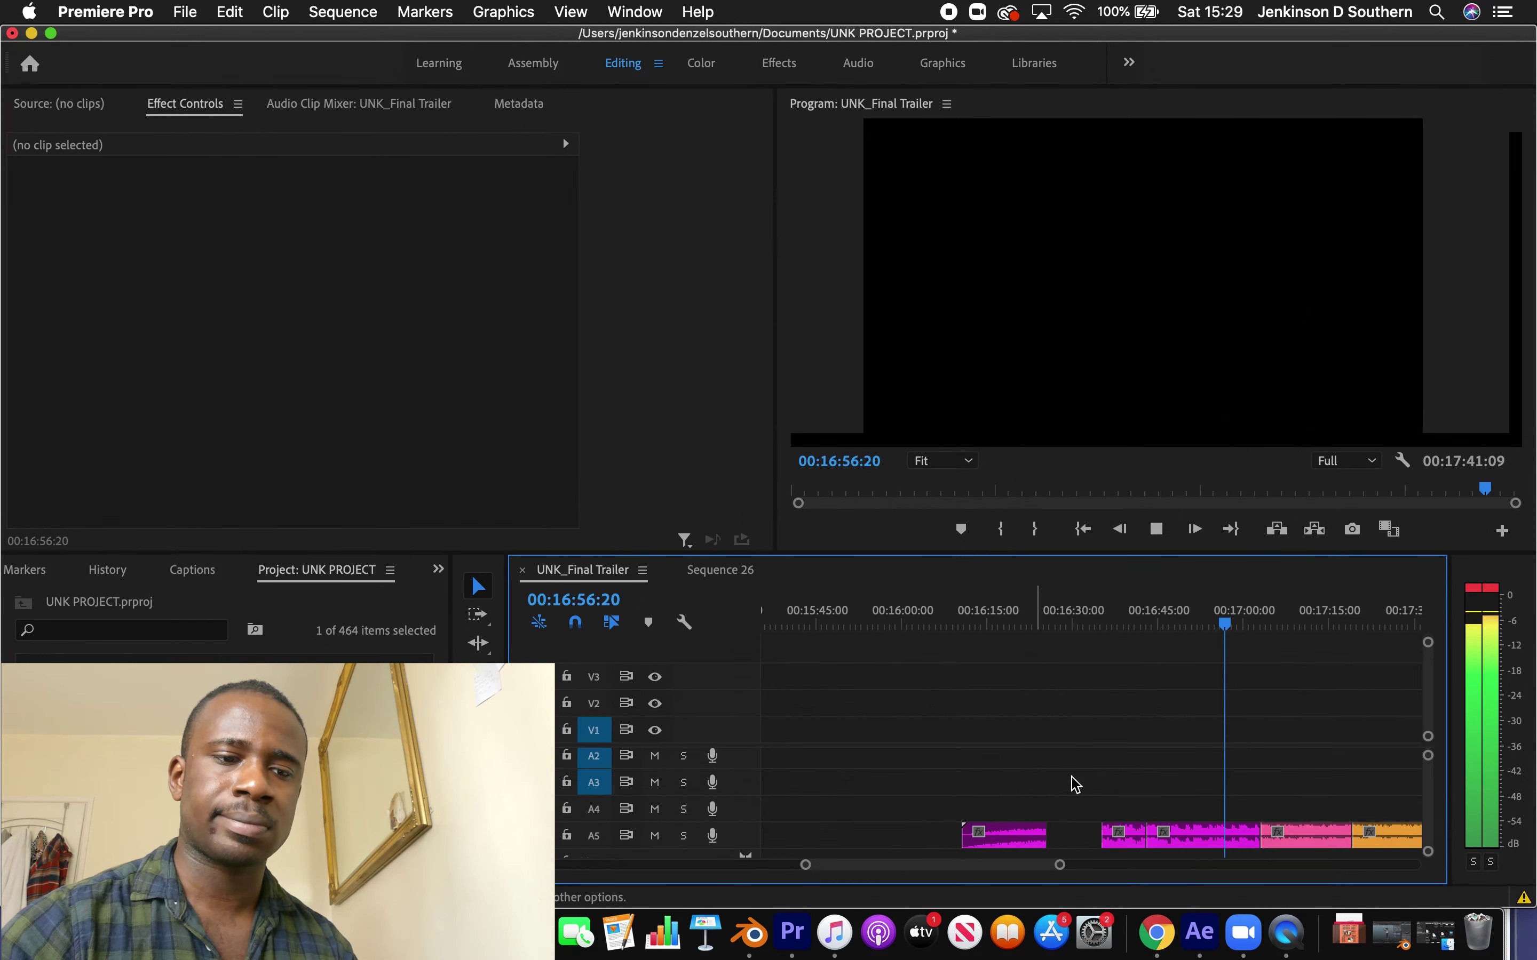
# Review the existing music edit at the start of the sequence, playing from 00:00:00:00 and sampling around 00:00:18 and 00:00:30
pyautogui.moveTo(1058, 866); pyautogui.dragTo(1109, 869)
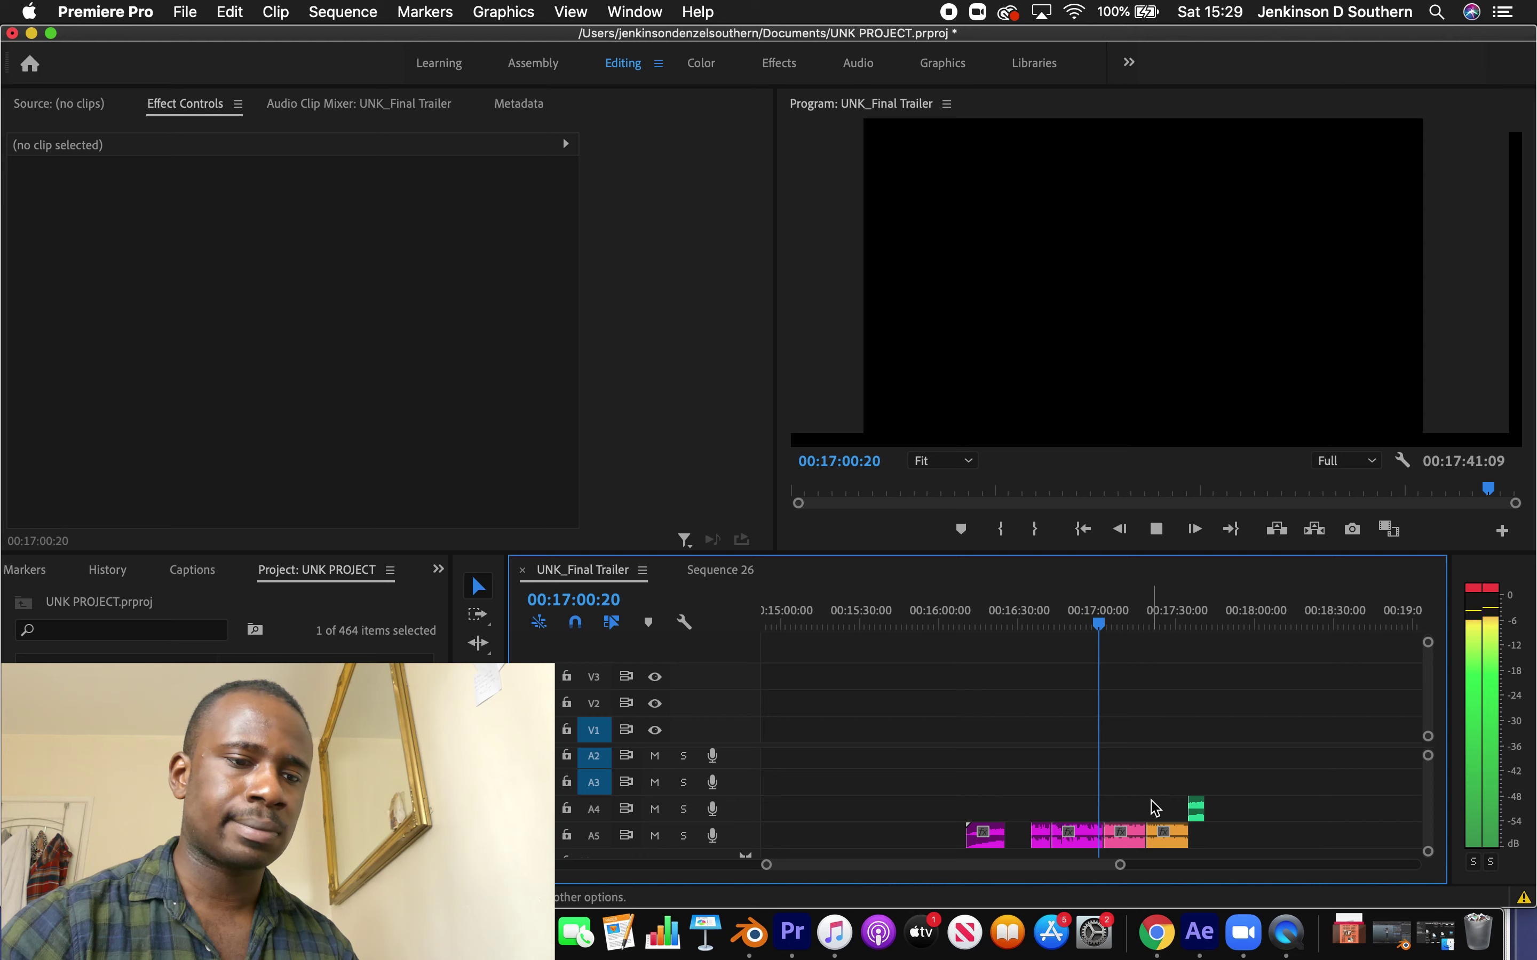
pyautogui.moveTo(1129, 869)
pyautogui.mouseDown()
pyautogui.moveTo(1047, 870)
pyautogui.moveTo(1119, 865)
pyautogui.mouseUp()
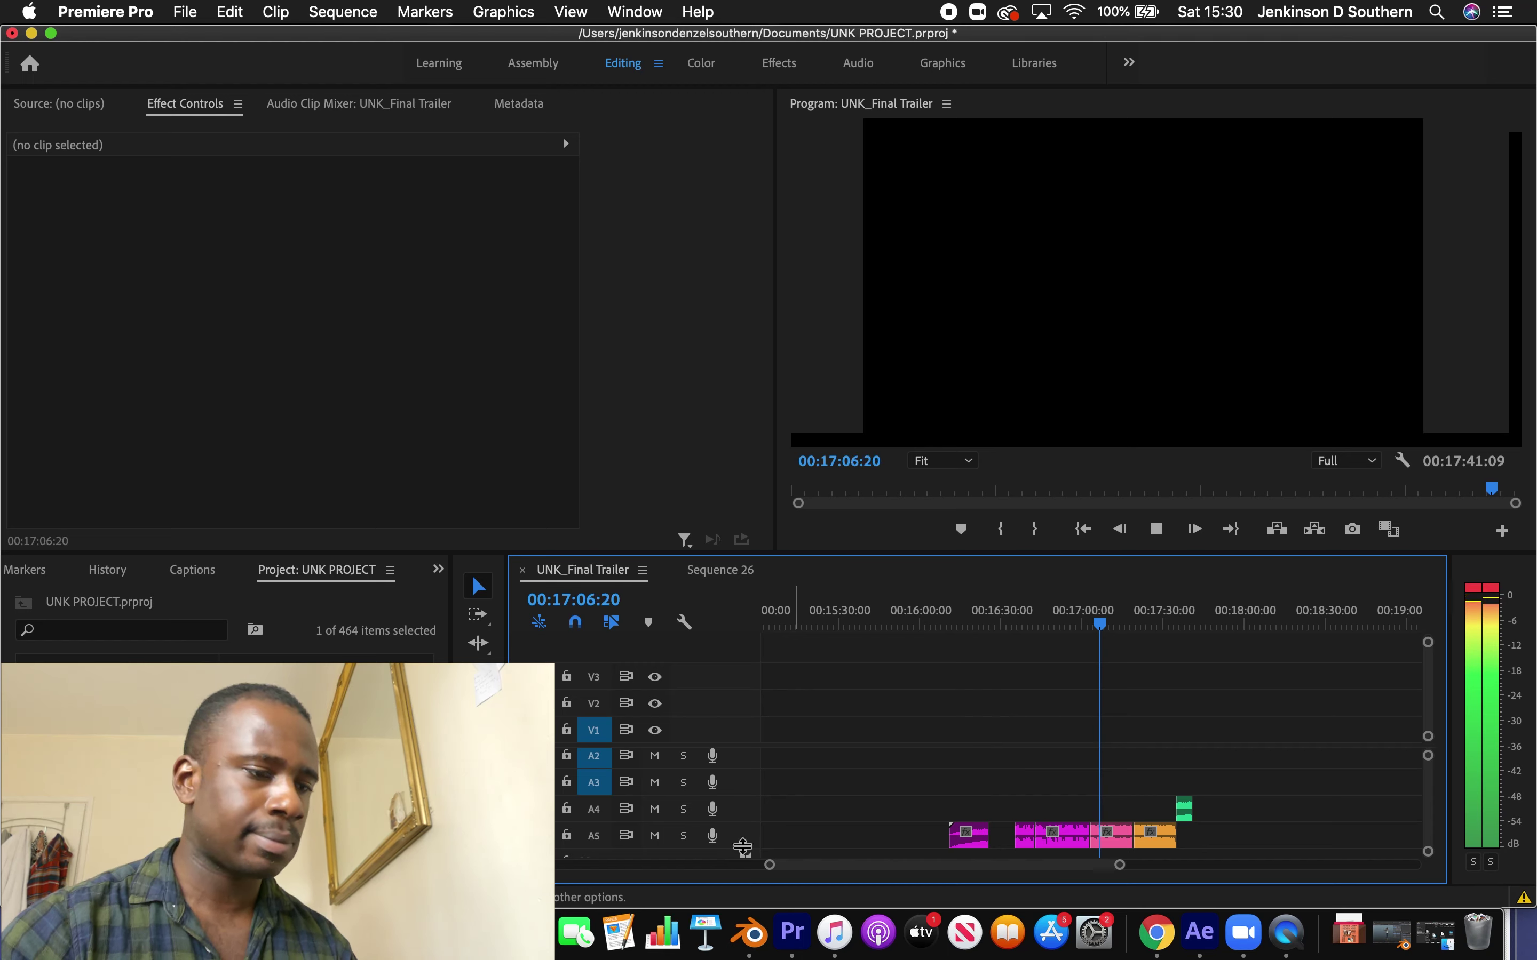
pyautogui.moveTo(771, 865); pyautogui.dragTo(634, 864)
pyautogui.press('space')
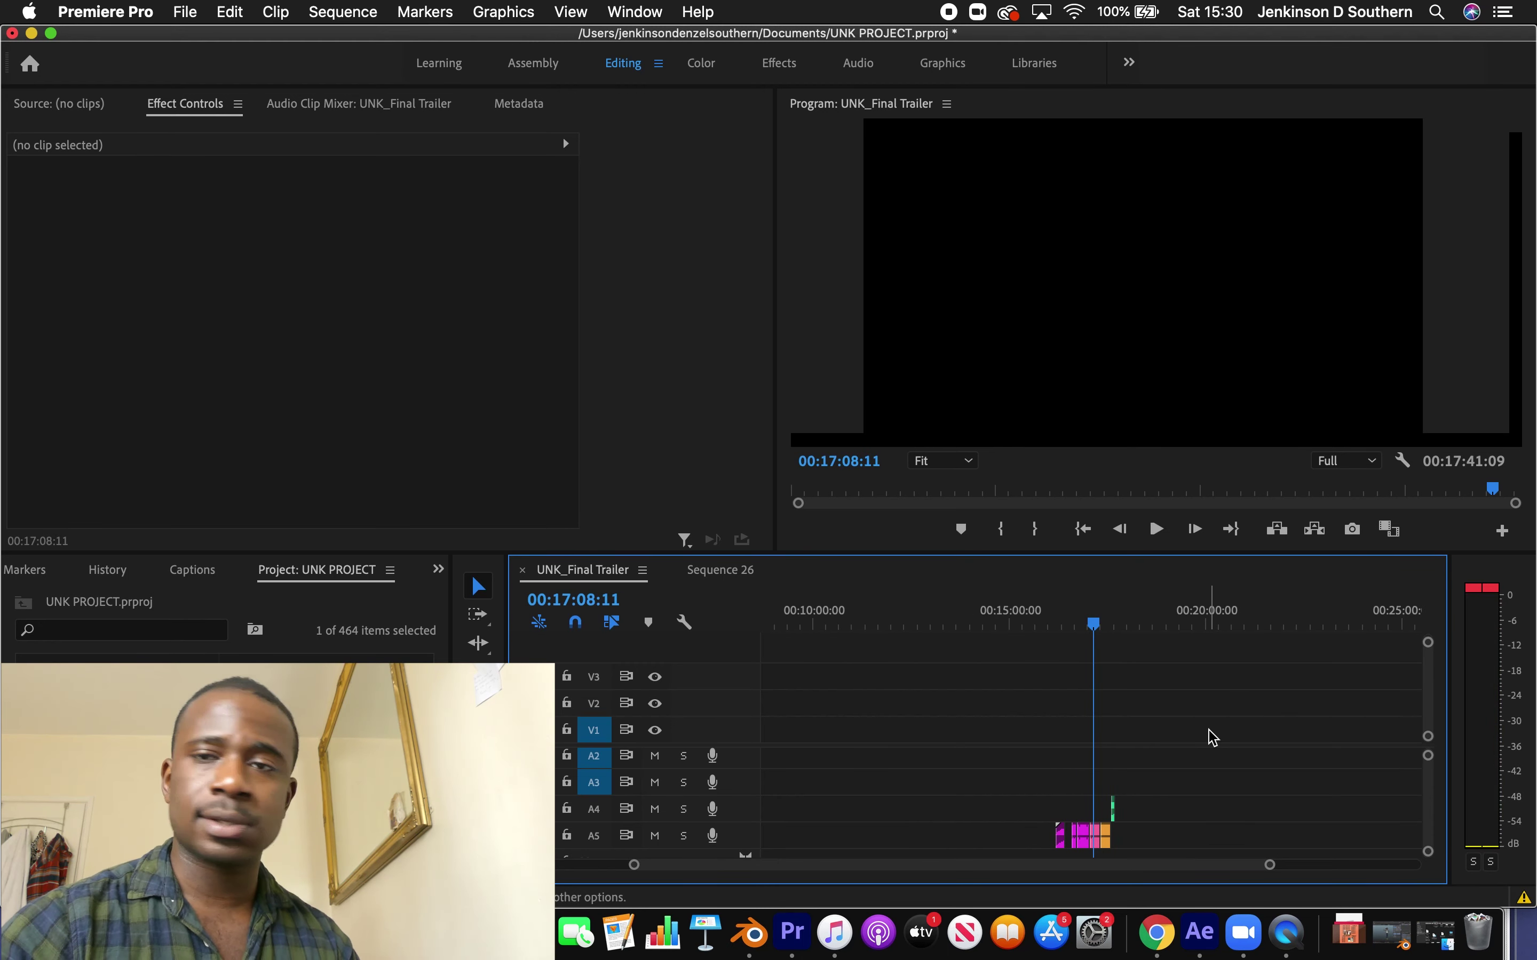
pyautogui.click(1081, 538)
pyautogui.press('space')
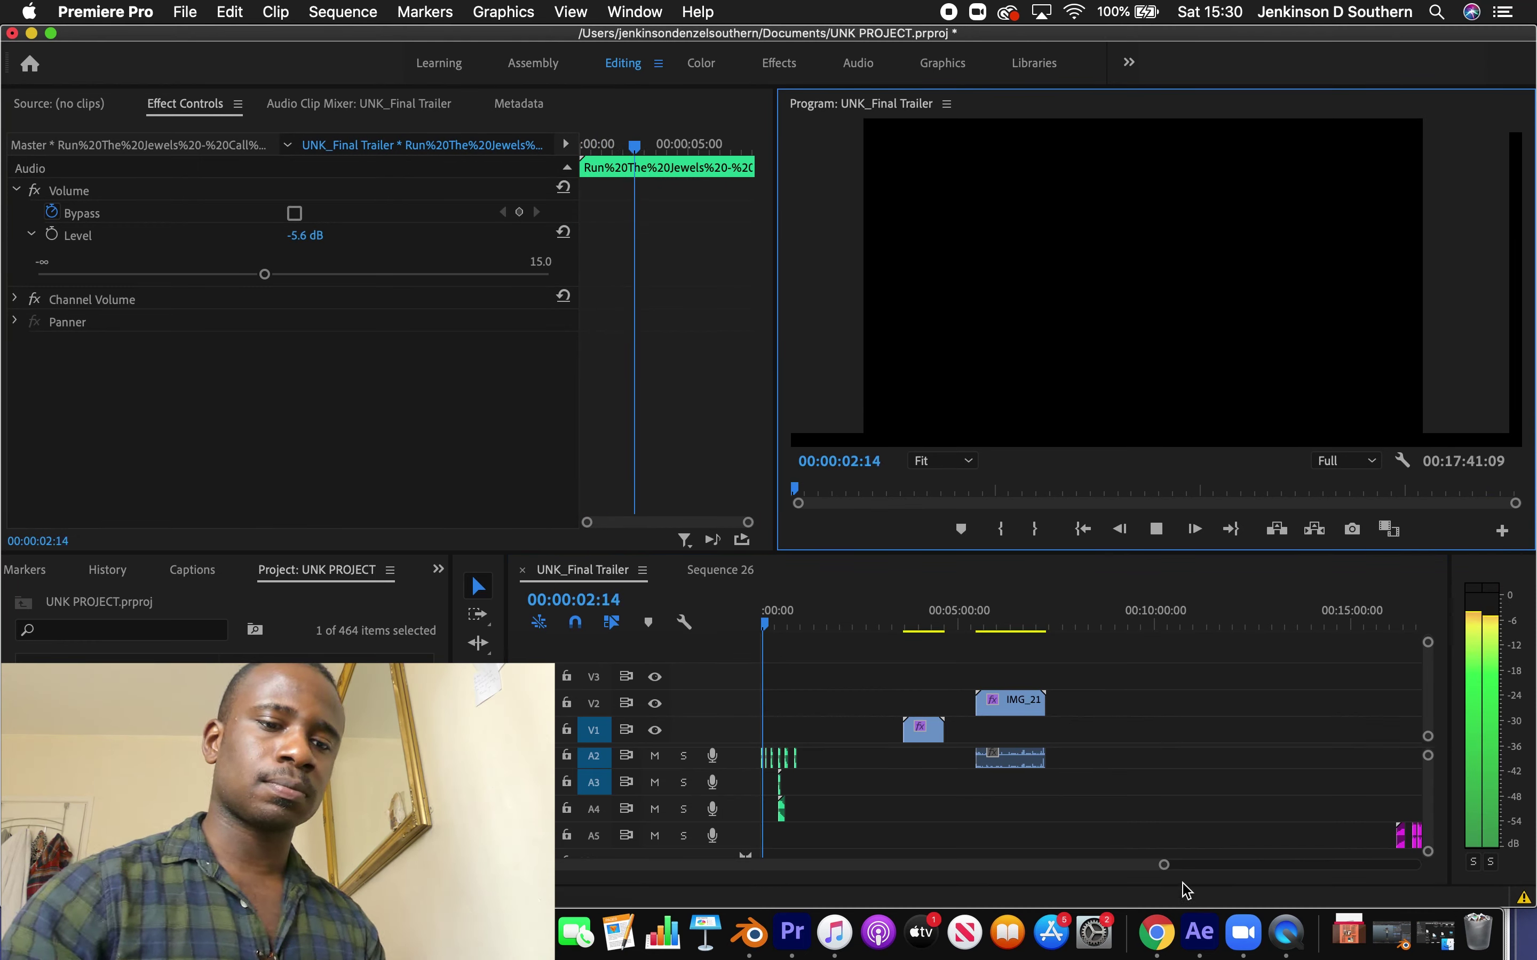
pyautogui.moveTo(1167, 870); pyautogui.dragTo(922, 865)
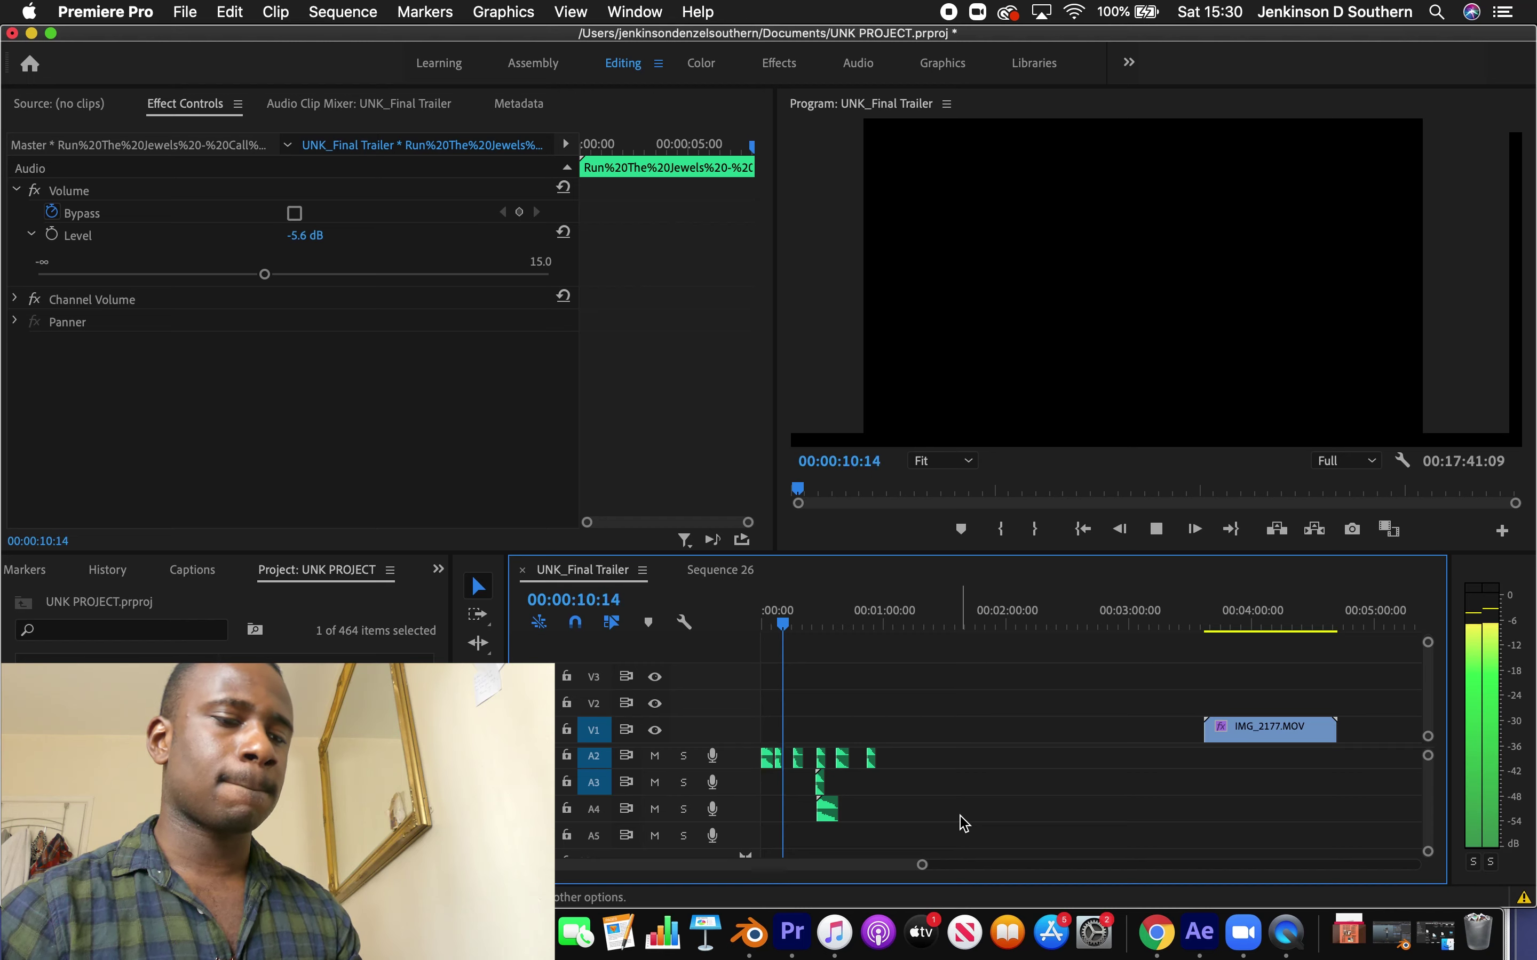
pyautogui.click(799, 621)
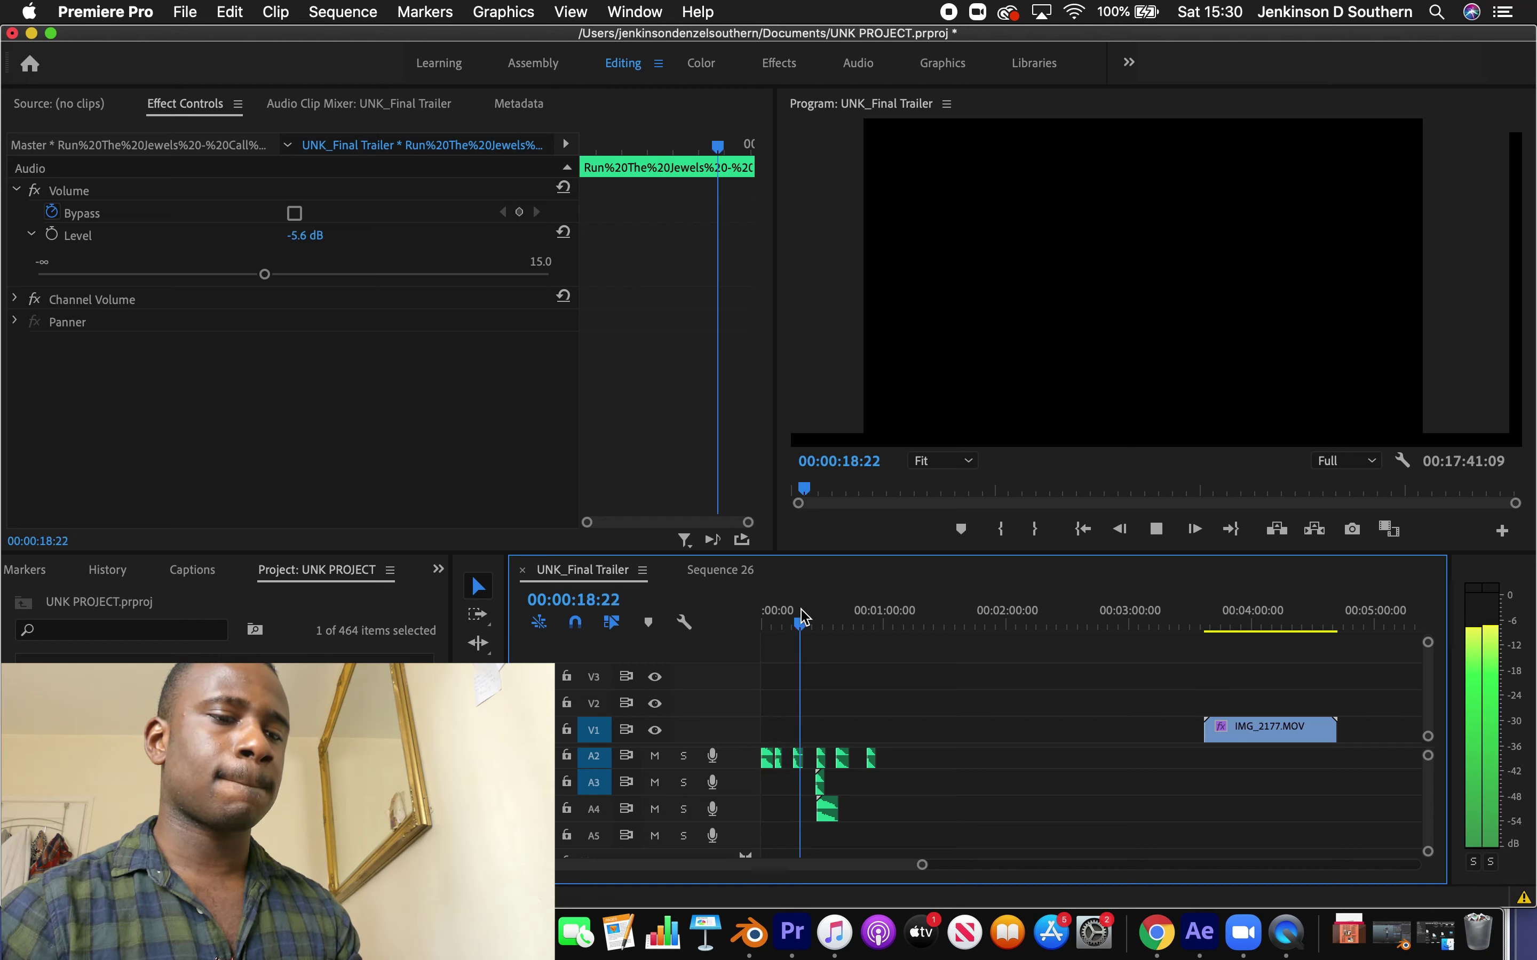
pyautogui.click(826, 621)
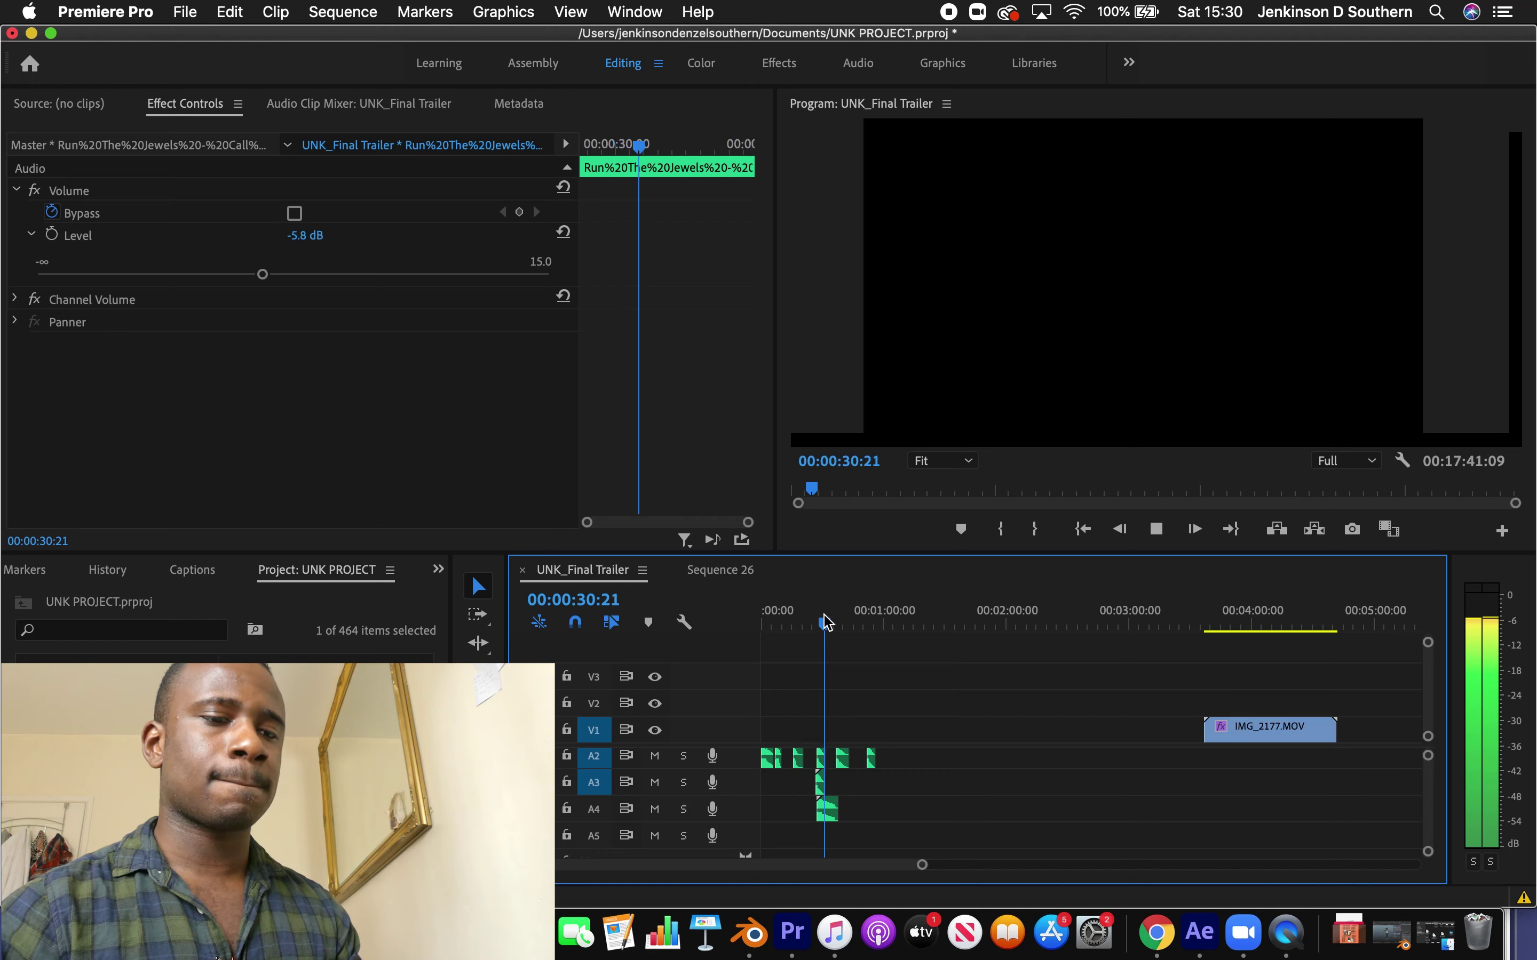
pyautogui.press('space')
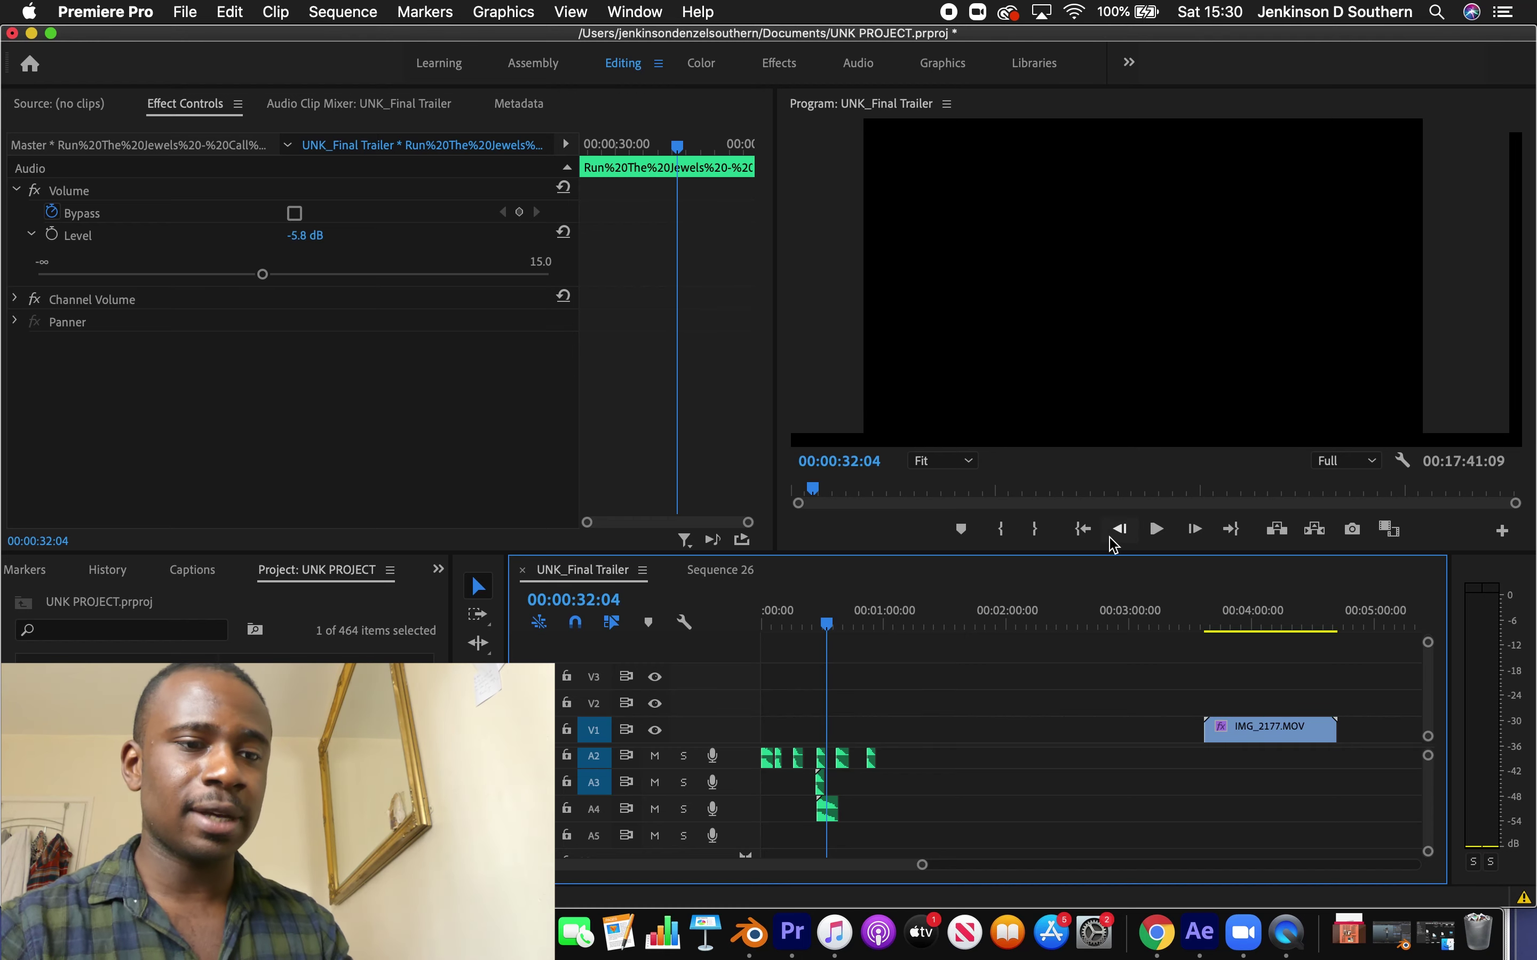
# Label the sound-effect clips on tracks A2 to A4 near the sequence start Yellow
pyautogui.moveTo(927, 866); pyautogui.dragTo(820, 864)
pyautogui.scroll(1, 838, 821)
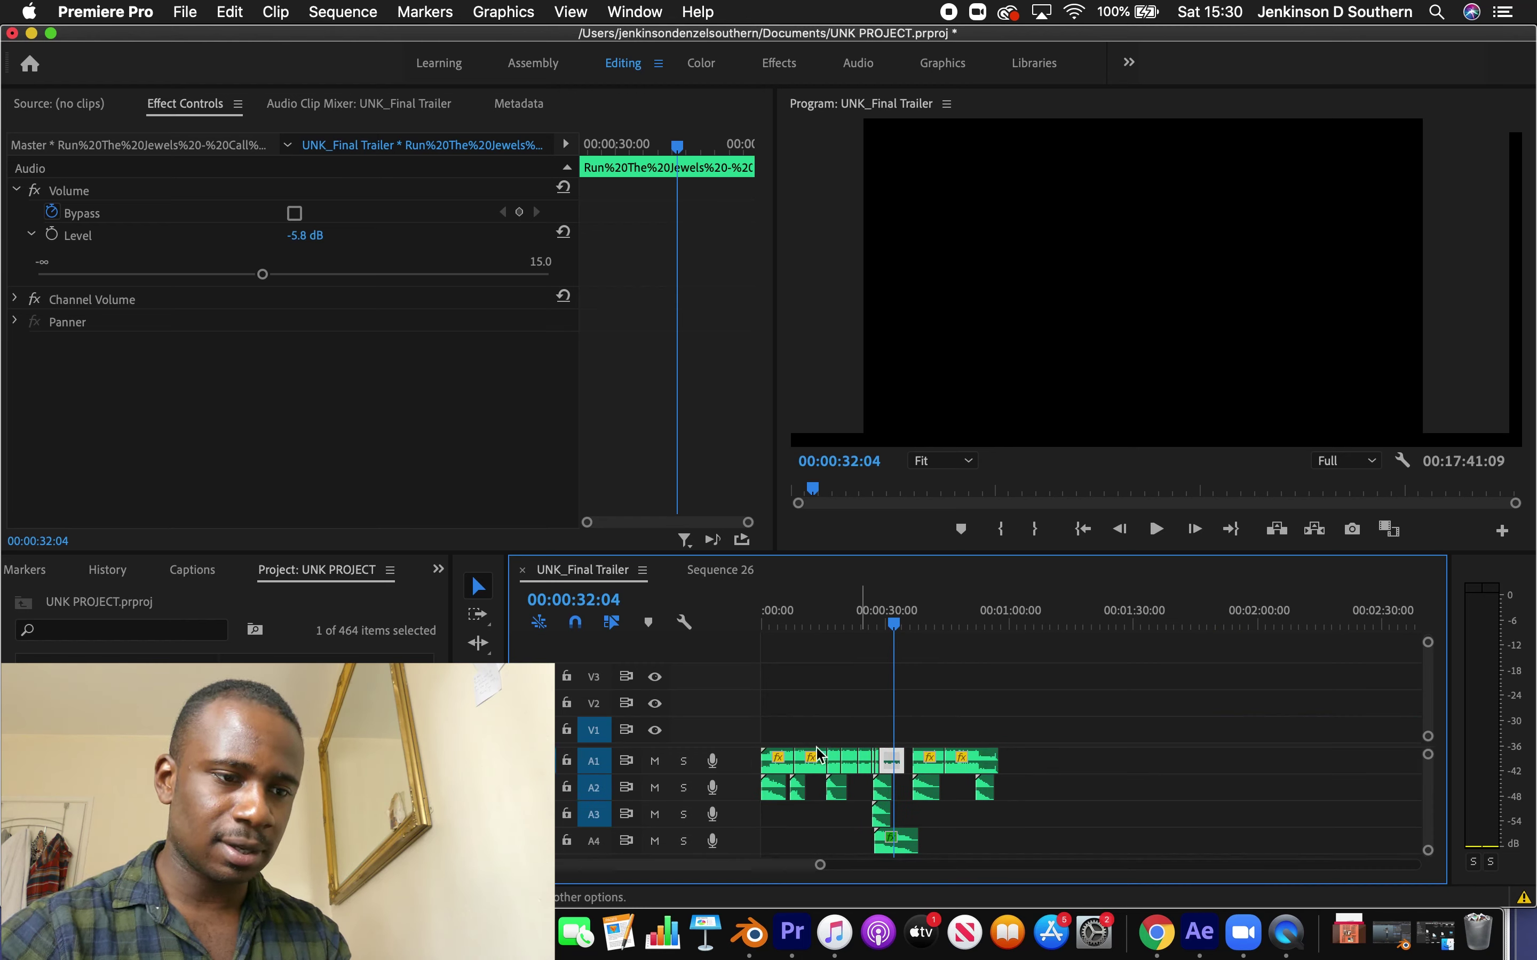
pyautogui.hscroll(5, 1028, 861)
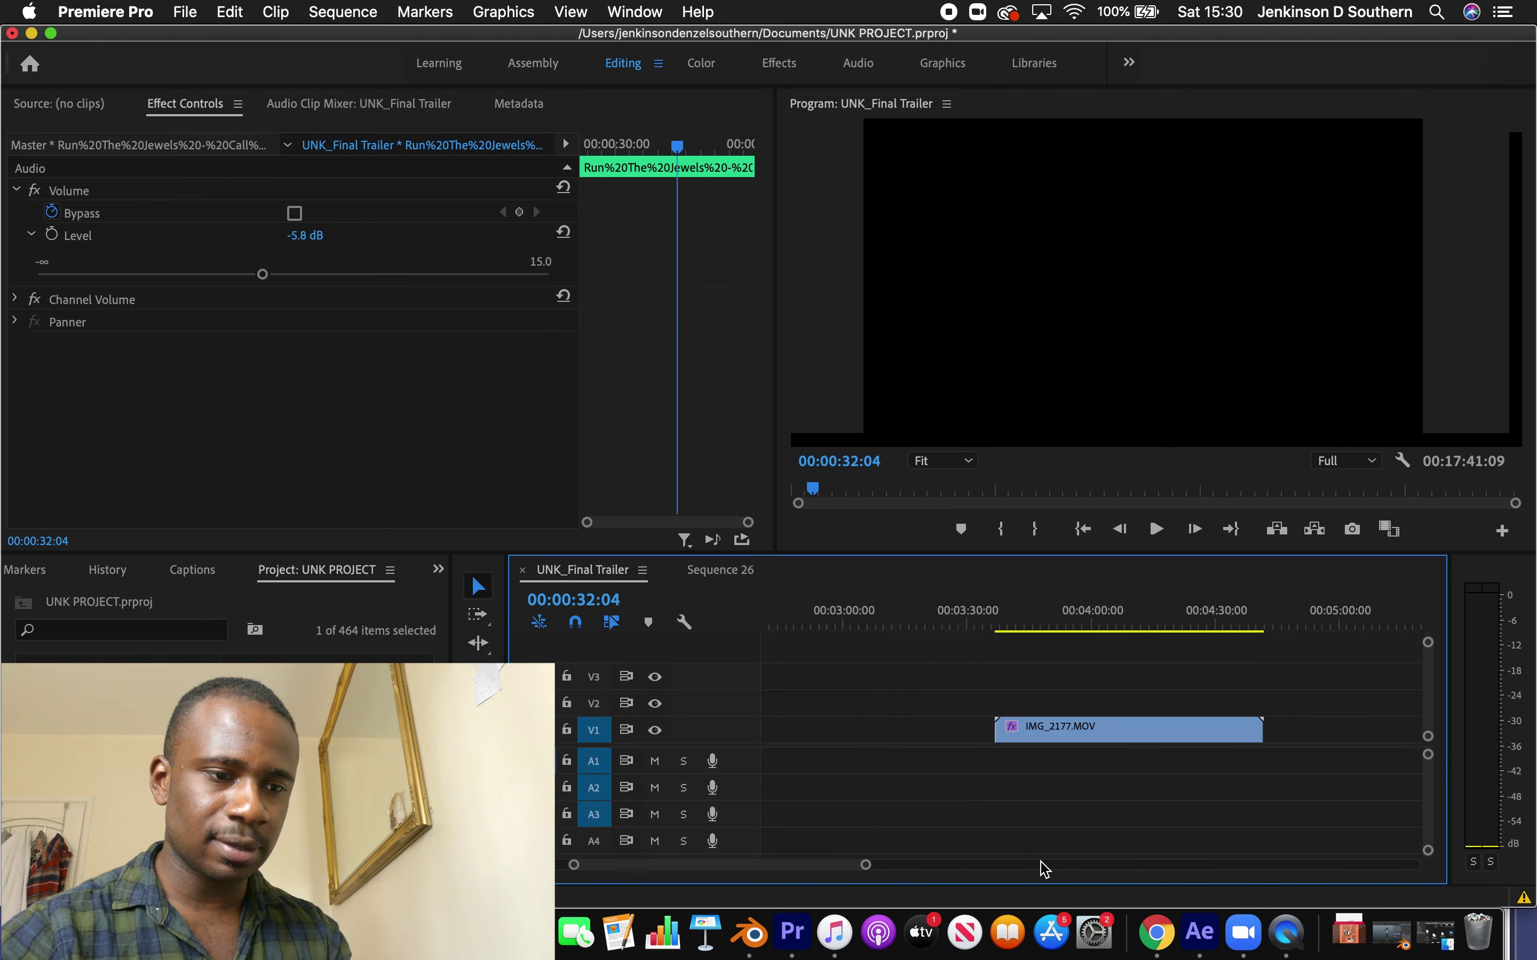
pyautogui.doubleClick(867, 865)
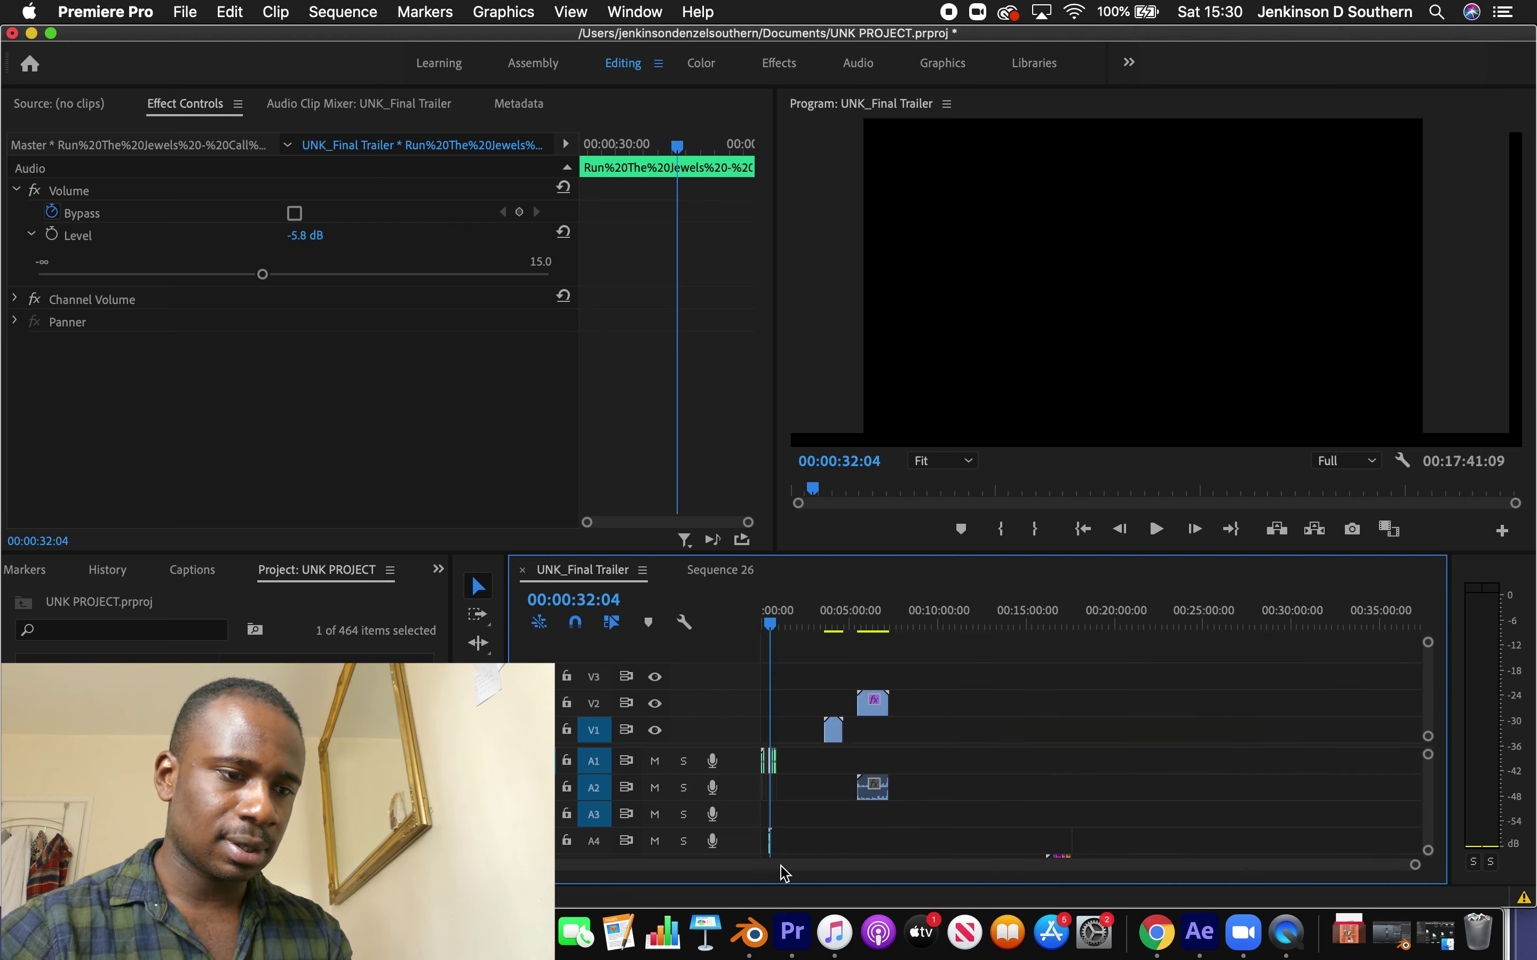
pyautogui.moveTo(1415, 864); pyautogui.dragTo(878, 865)
pyautogui.moveTo(968, 853); pyautogui.dragTo(772, 790)
pyautogui.rightClick(780, 773)
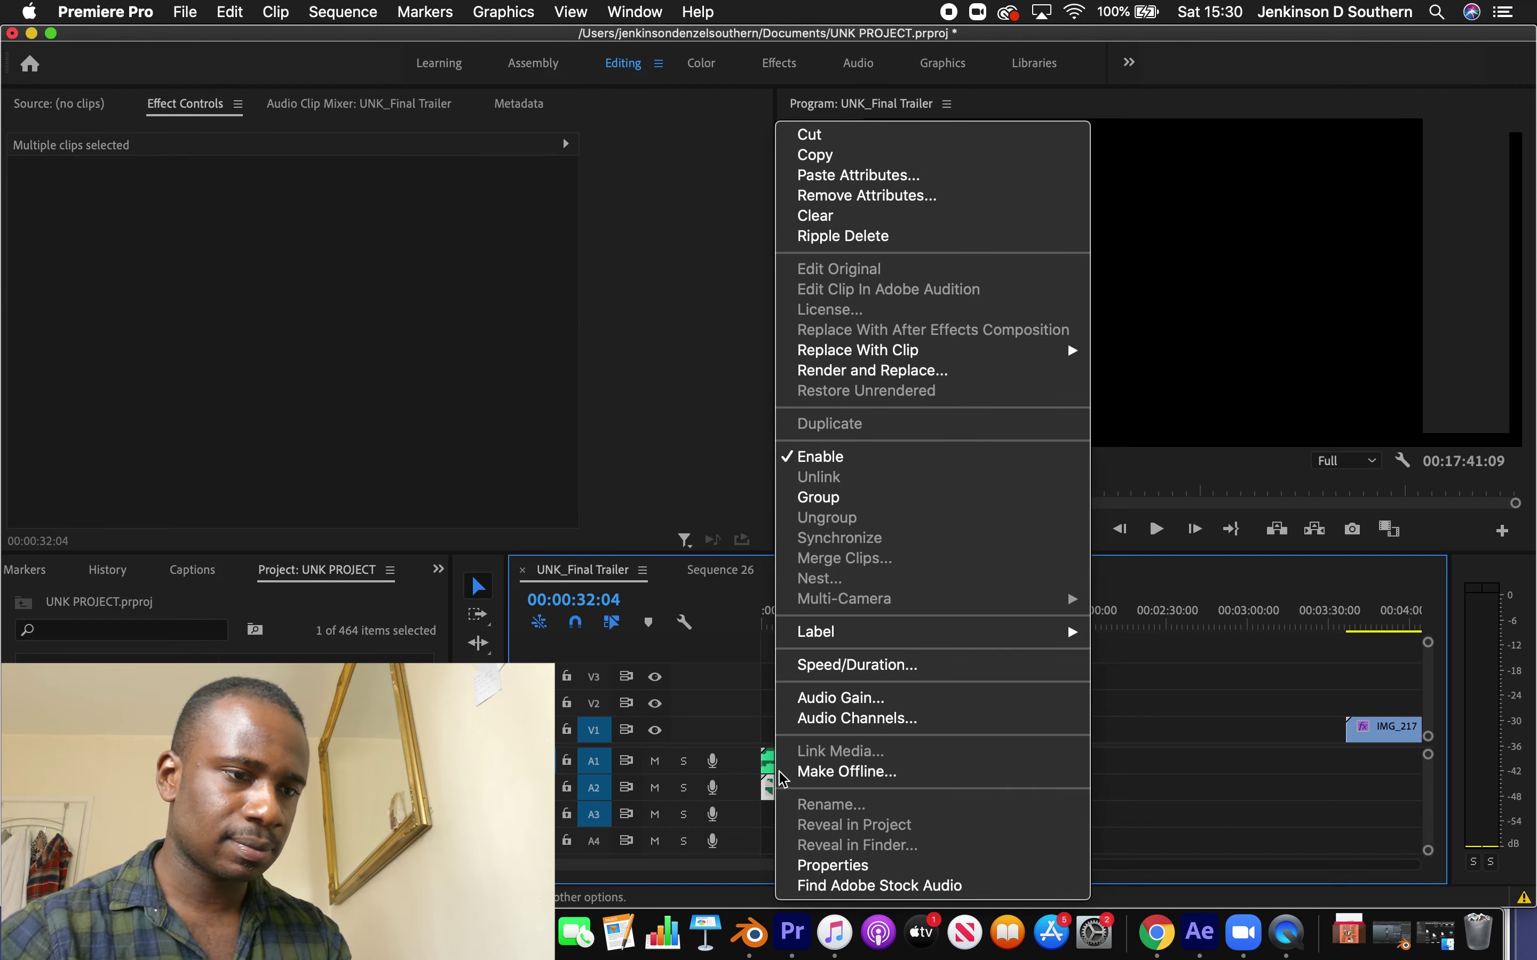
pyautogui.moveTo(902, 632)
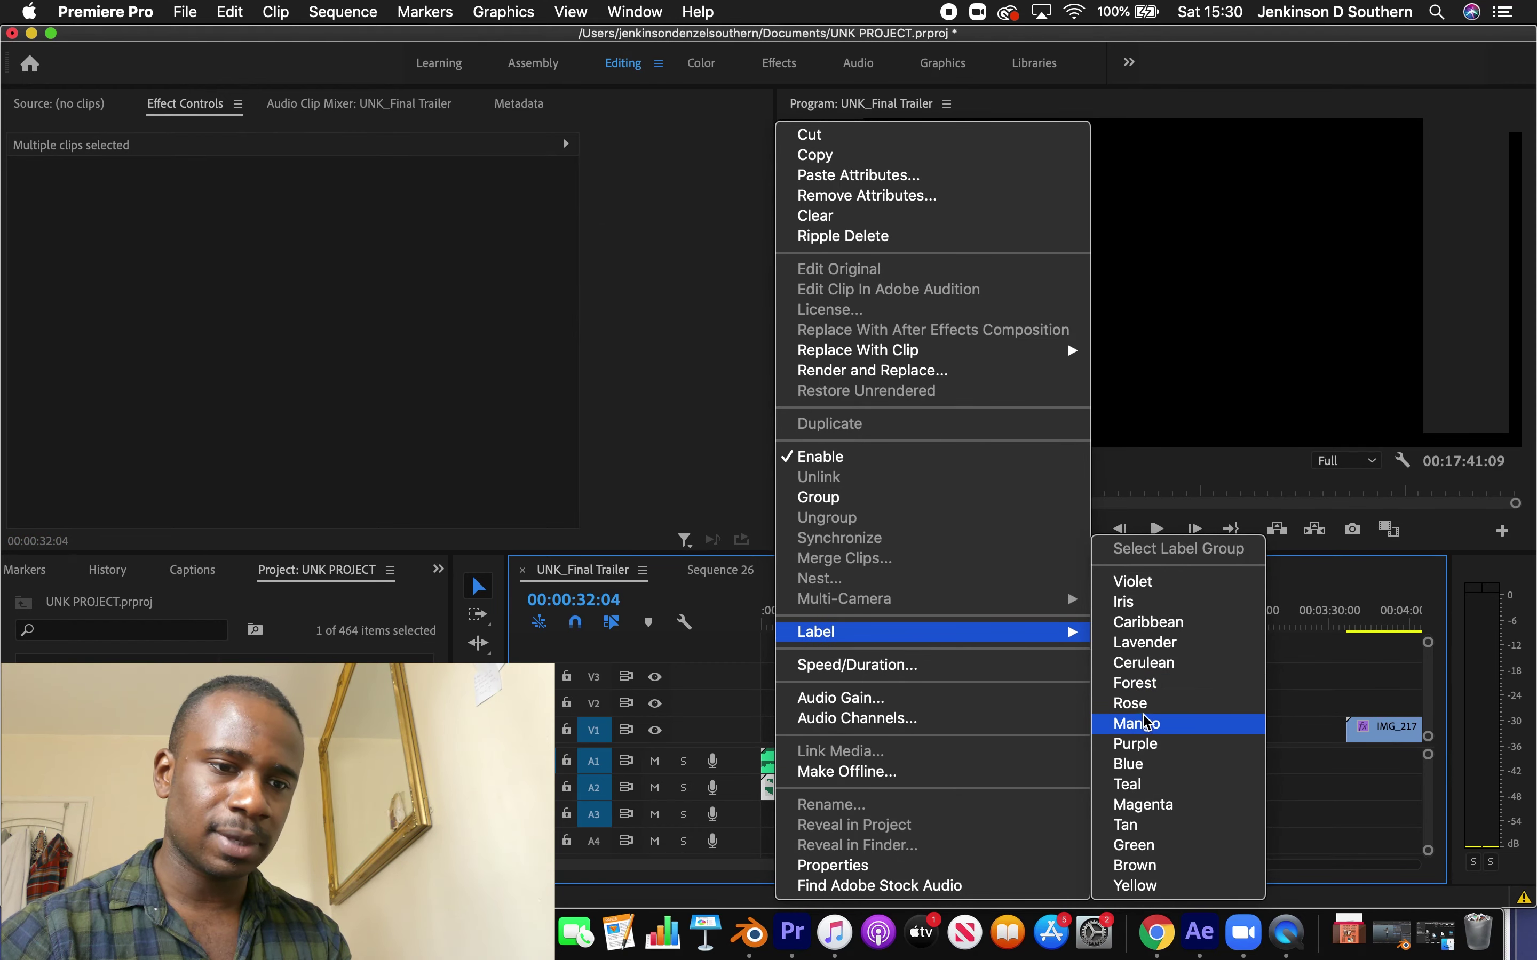
pyautogui.click(1136, 885)
pyautogui.click(1026, 849)
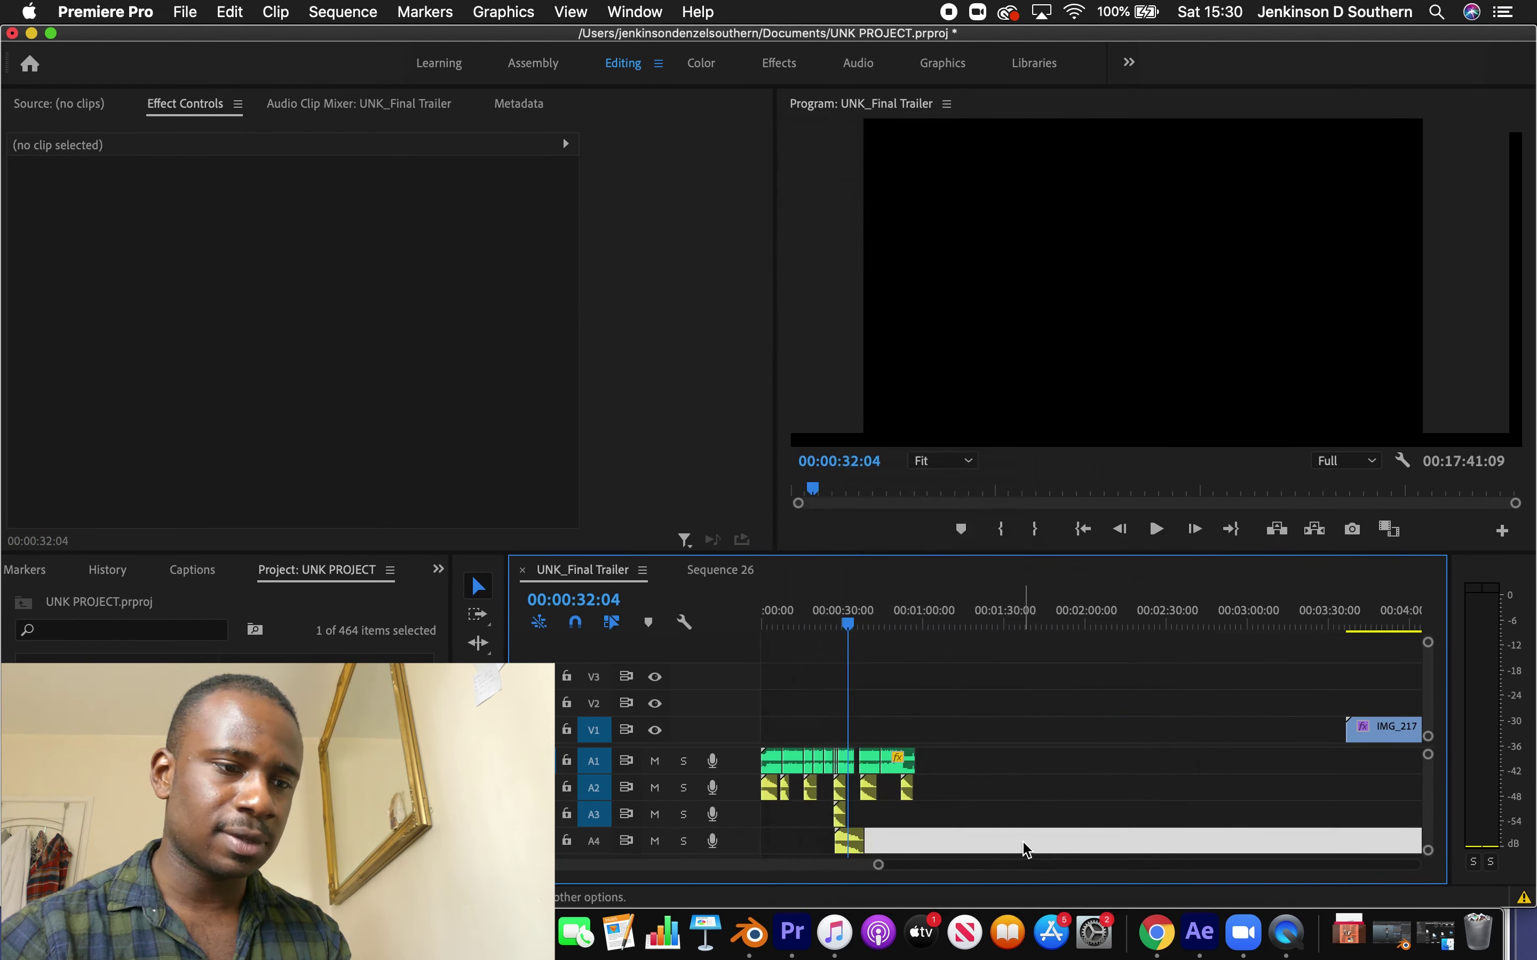
# Examine the yellow sound-effect clips on A2 to A4 one by one to see which effects they use
pyautogui.click(771, 794)
pyautogui.click(786, 798)
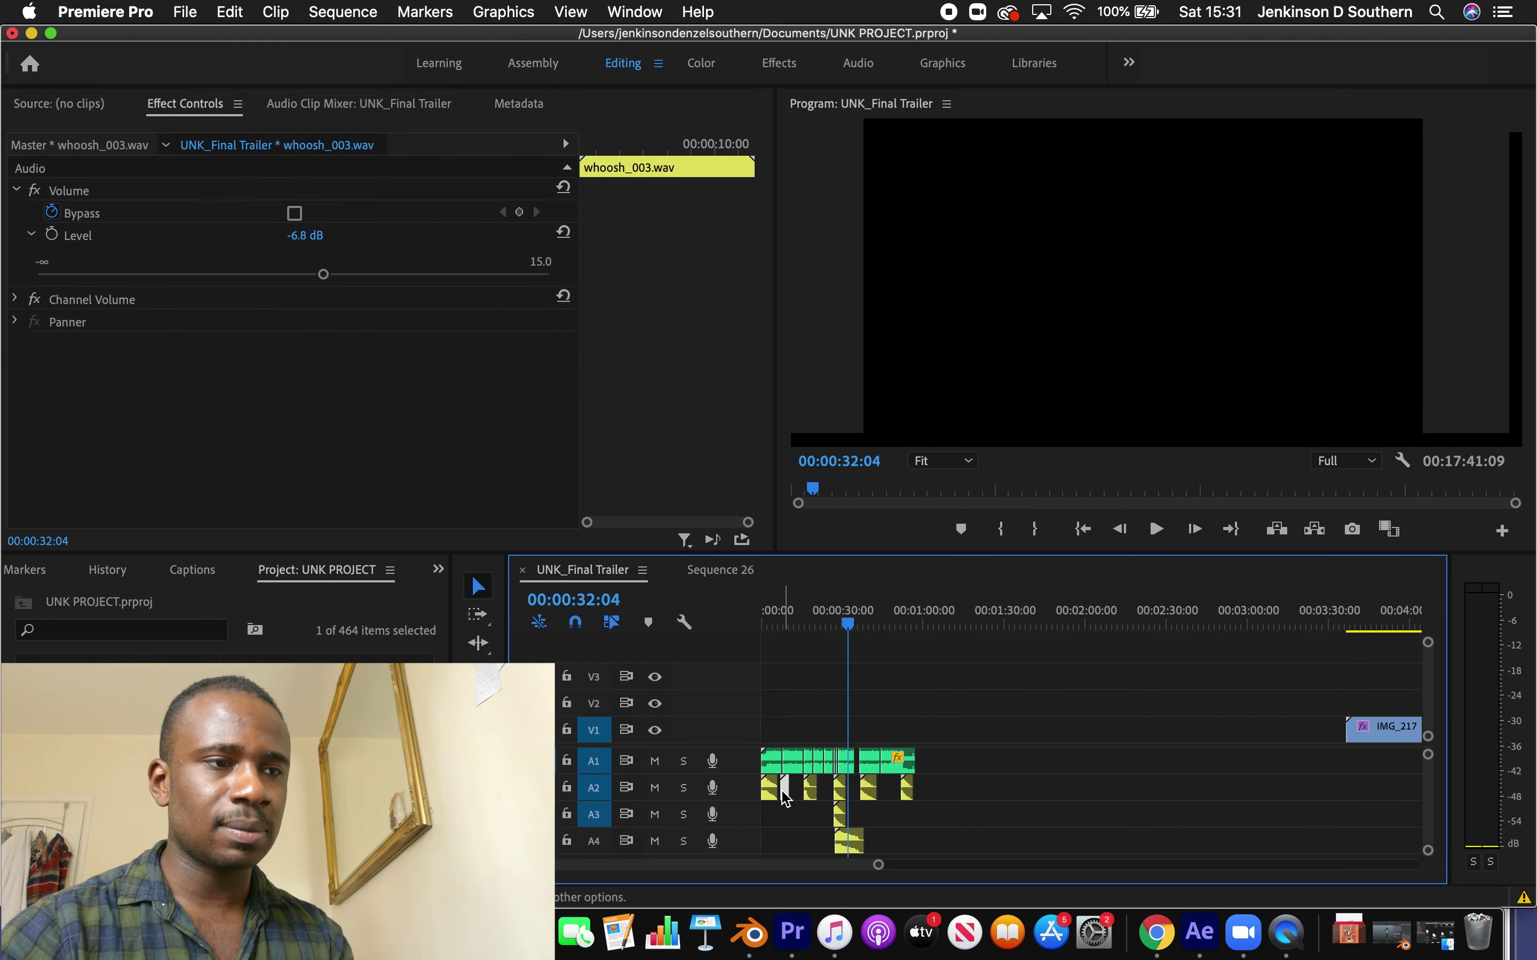
pyautogui.click(839, 820)
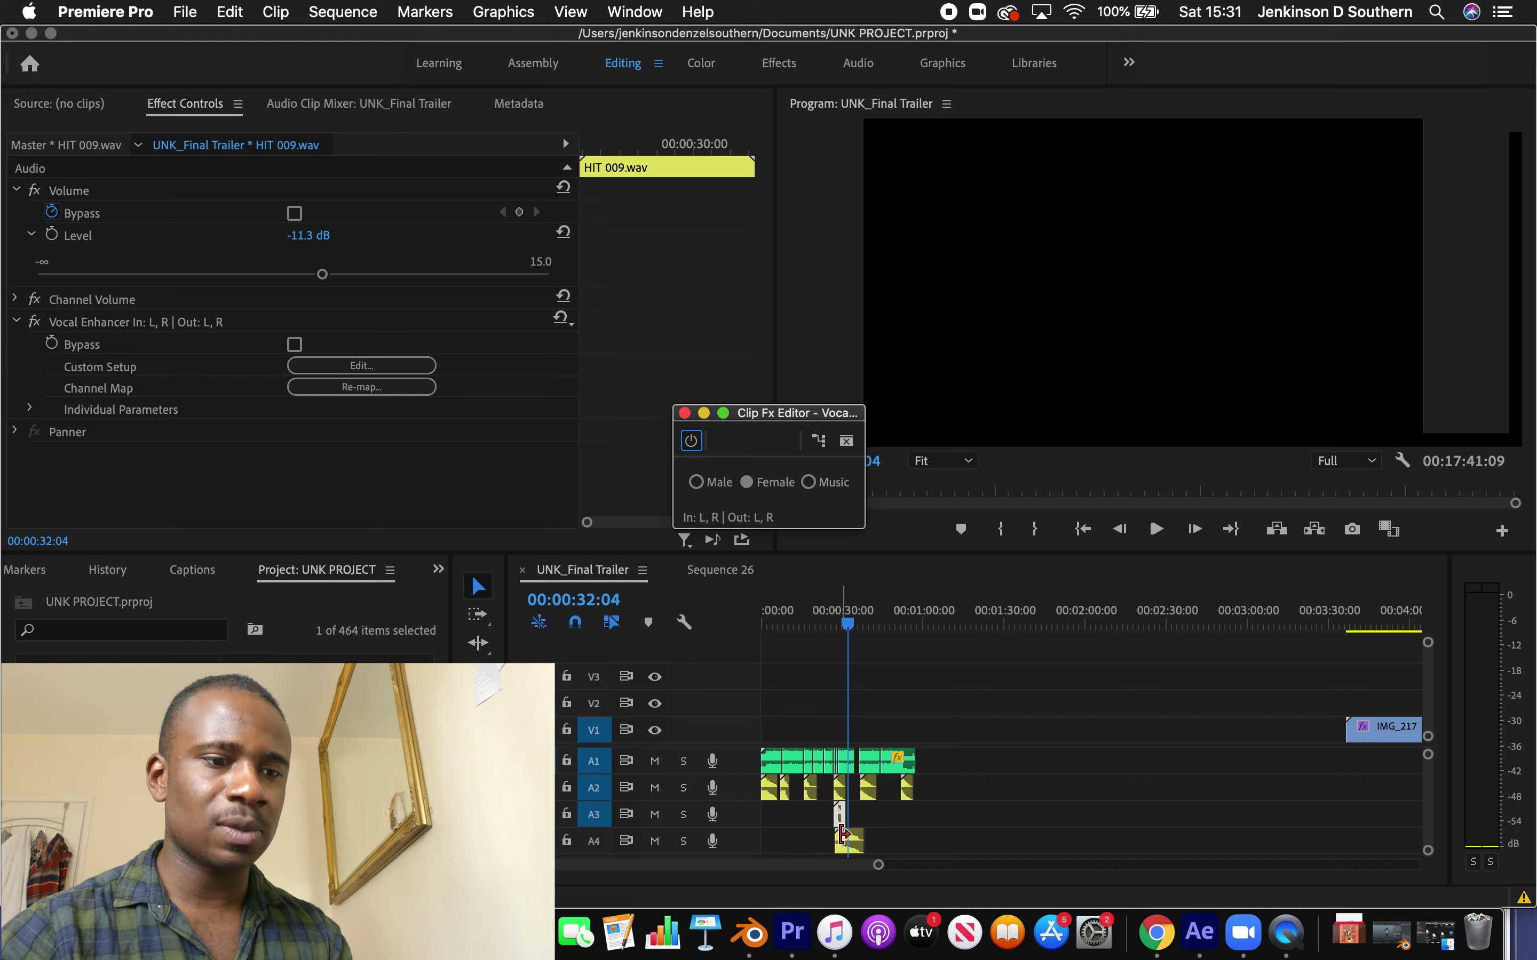
pyautogui.click(848, 843)
pyautogui.click(872, 793)
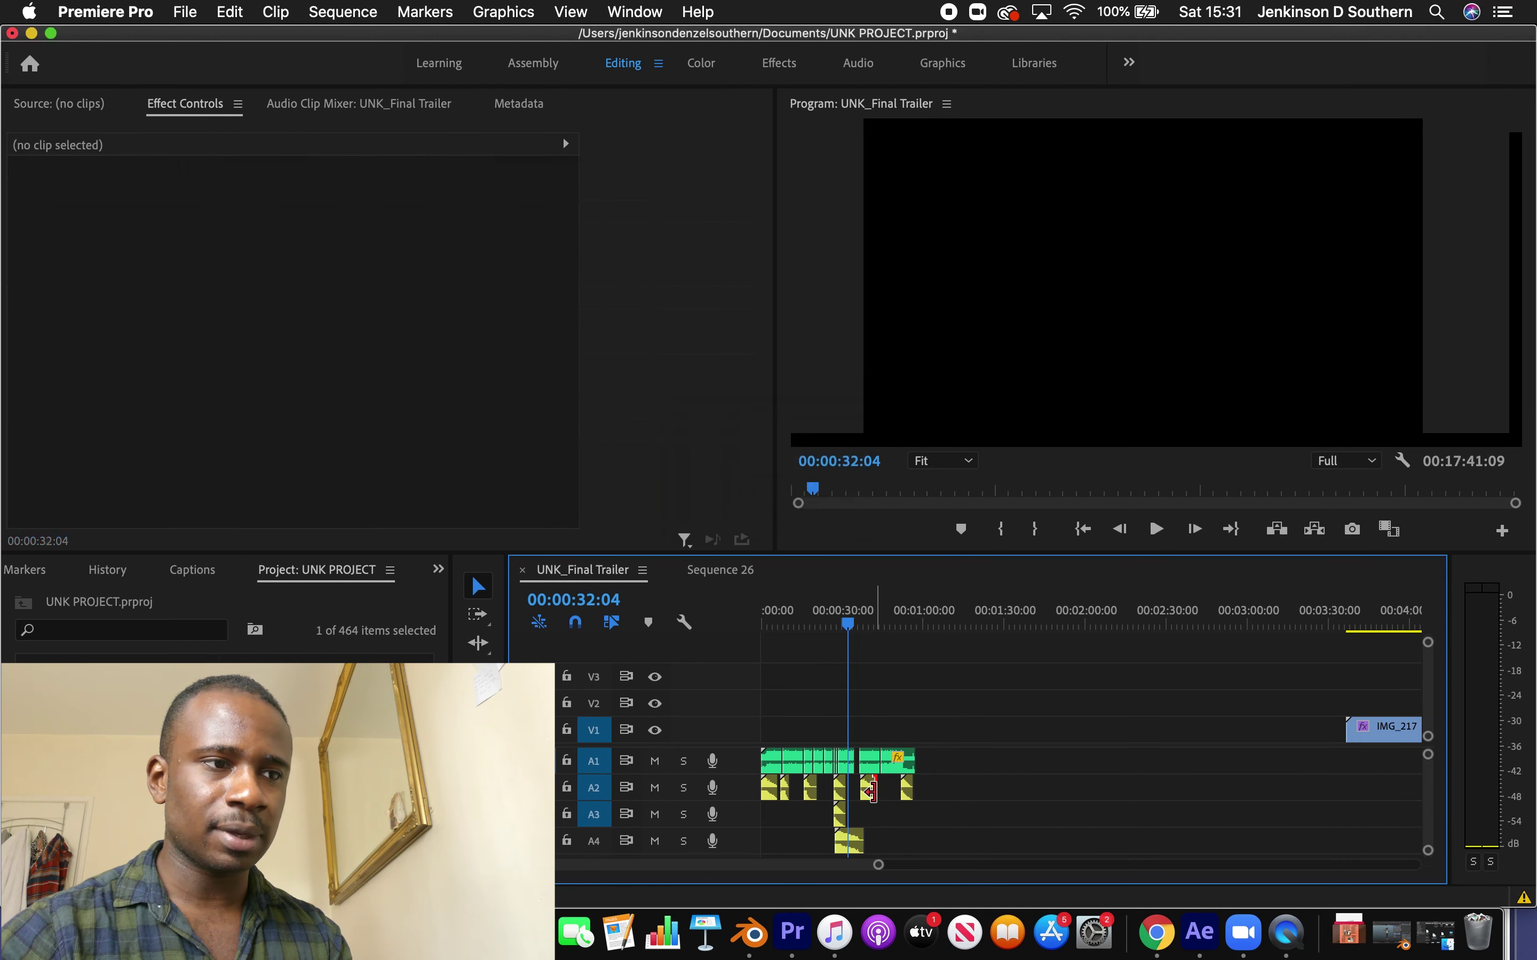
pyautogui.click(870, 797)
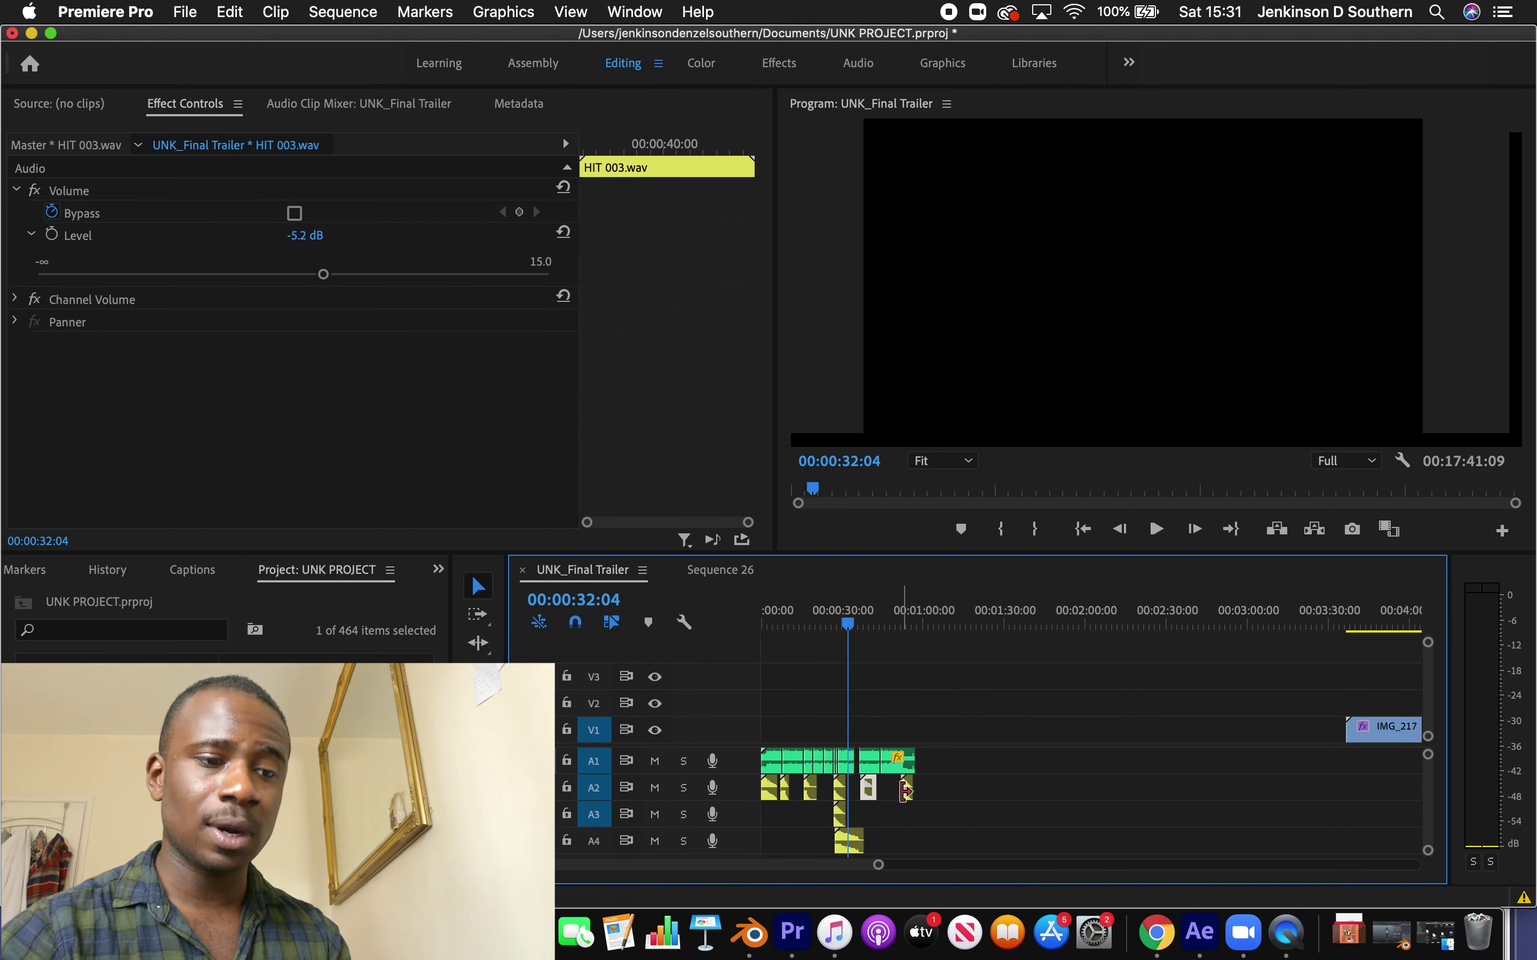
pyautogui.click(908, 794)
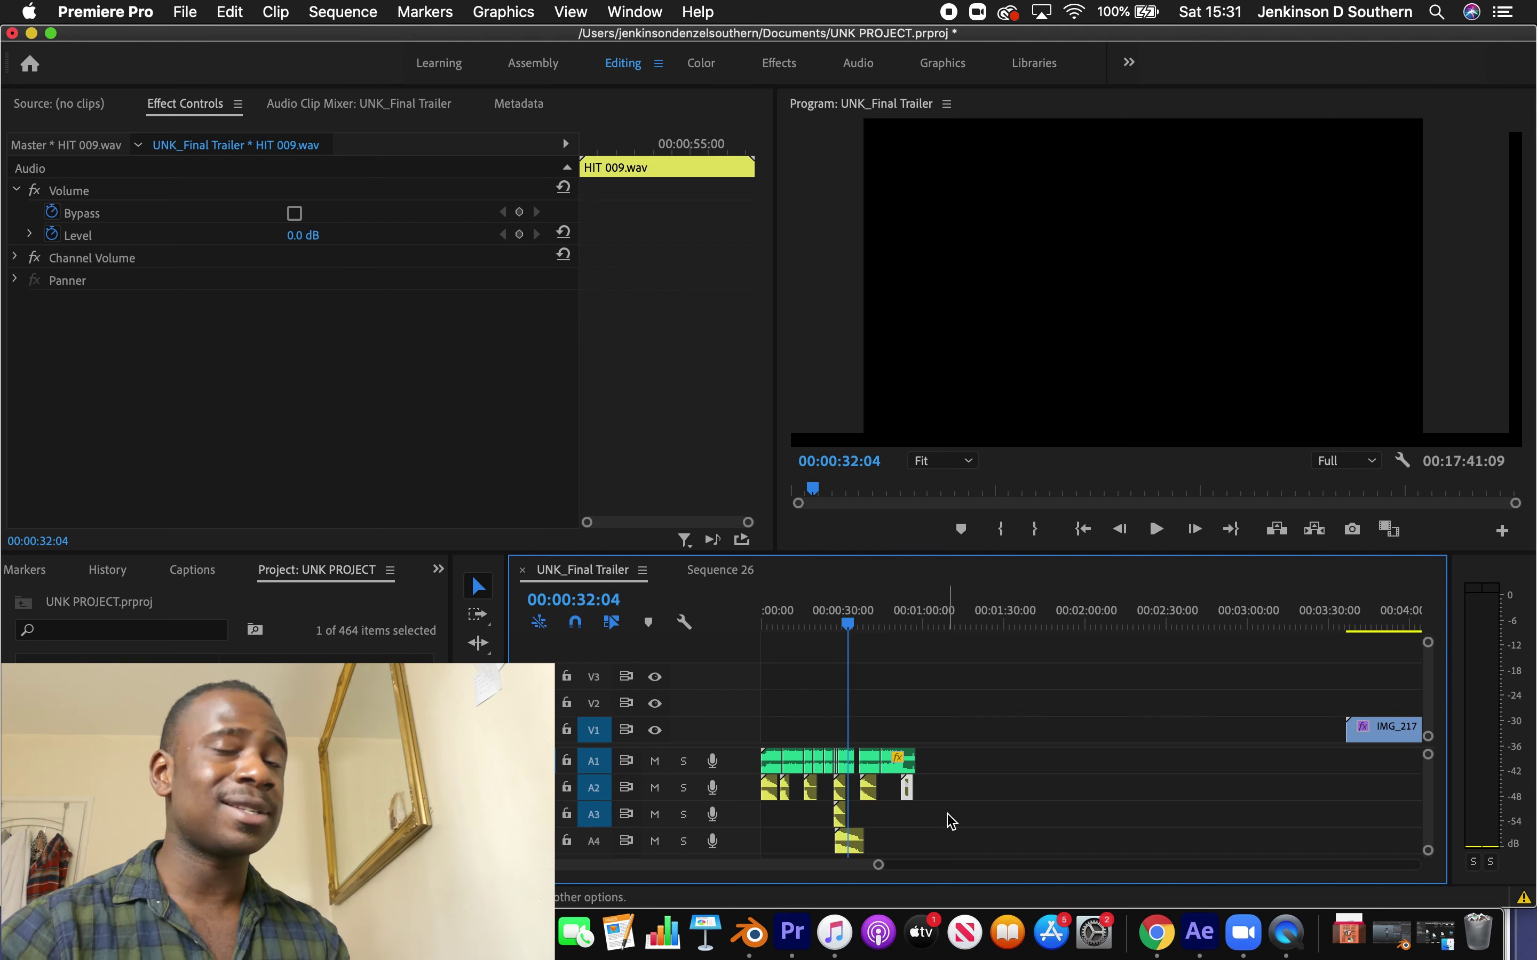
# Play the sequence's opening from 00:00:00:00 twice to hear the sound effects with the music, and return the playhead to the start
pyautogui.moveTo(826, 620); pyautogui.dragTo(714, 635)
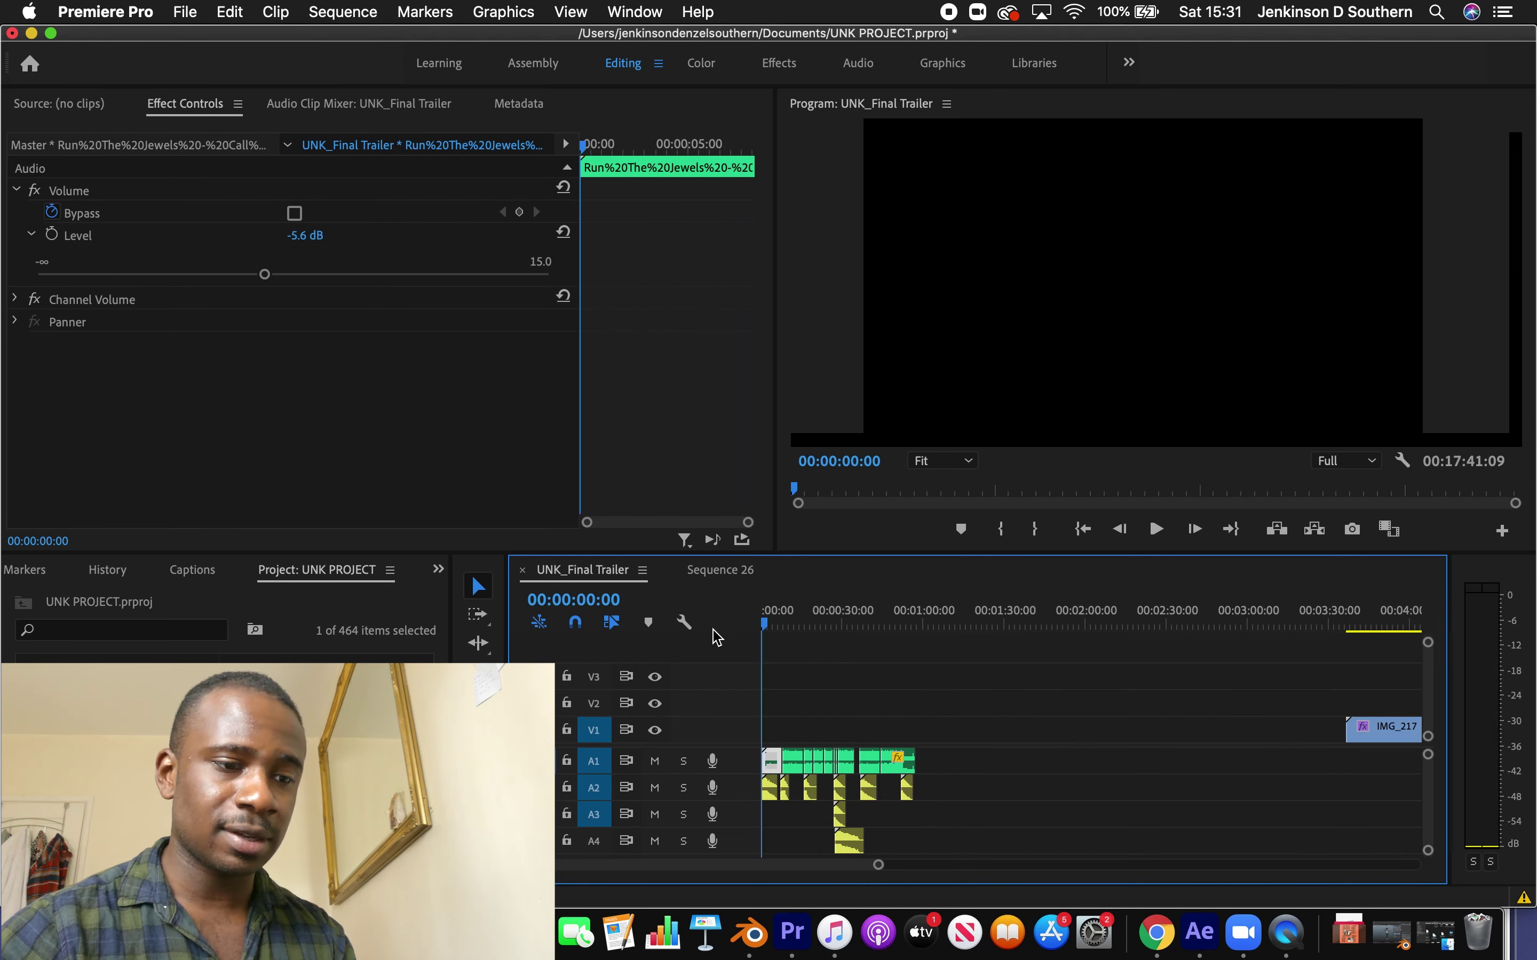
pyautogui.press('space')
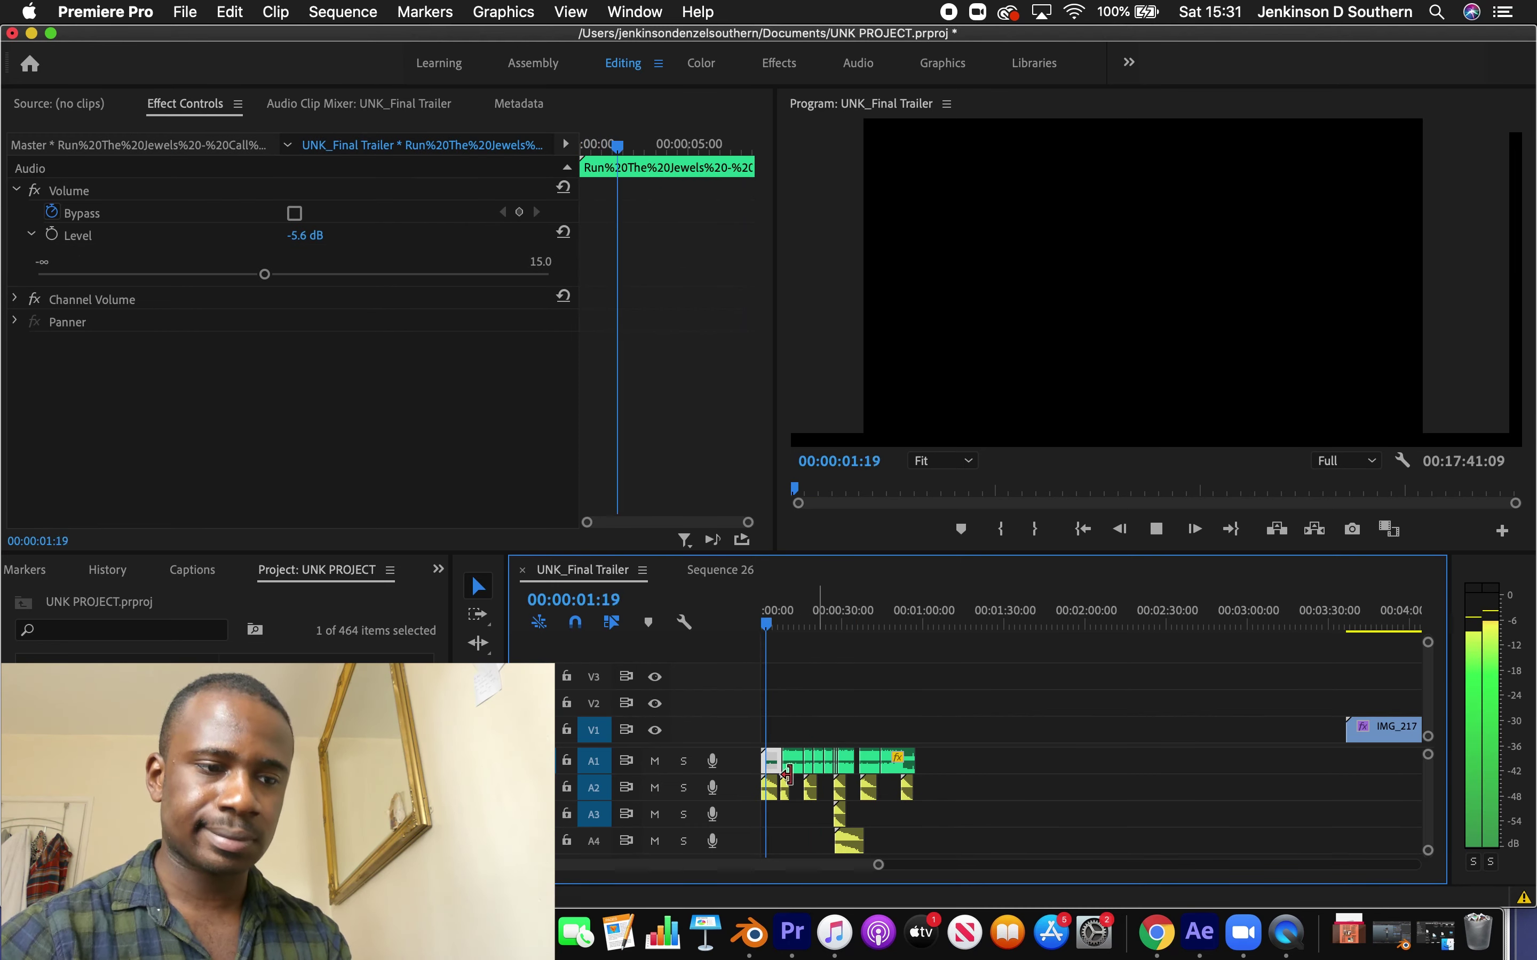
pyautogui.moveTo(781, 615); pyautogui.dragTo(739, 614)
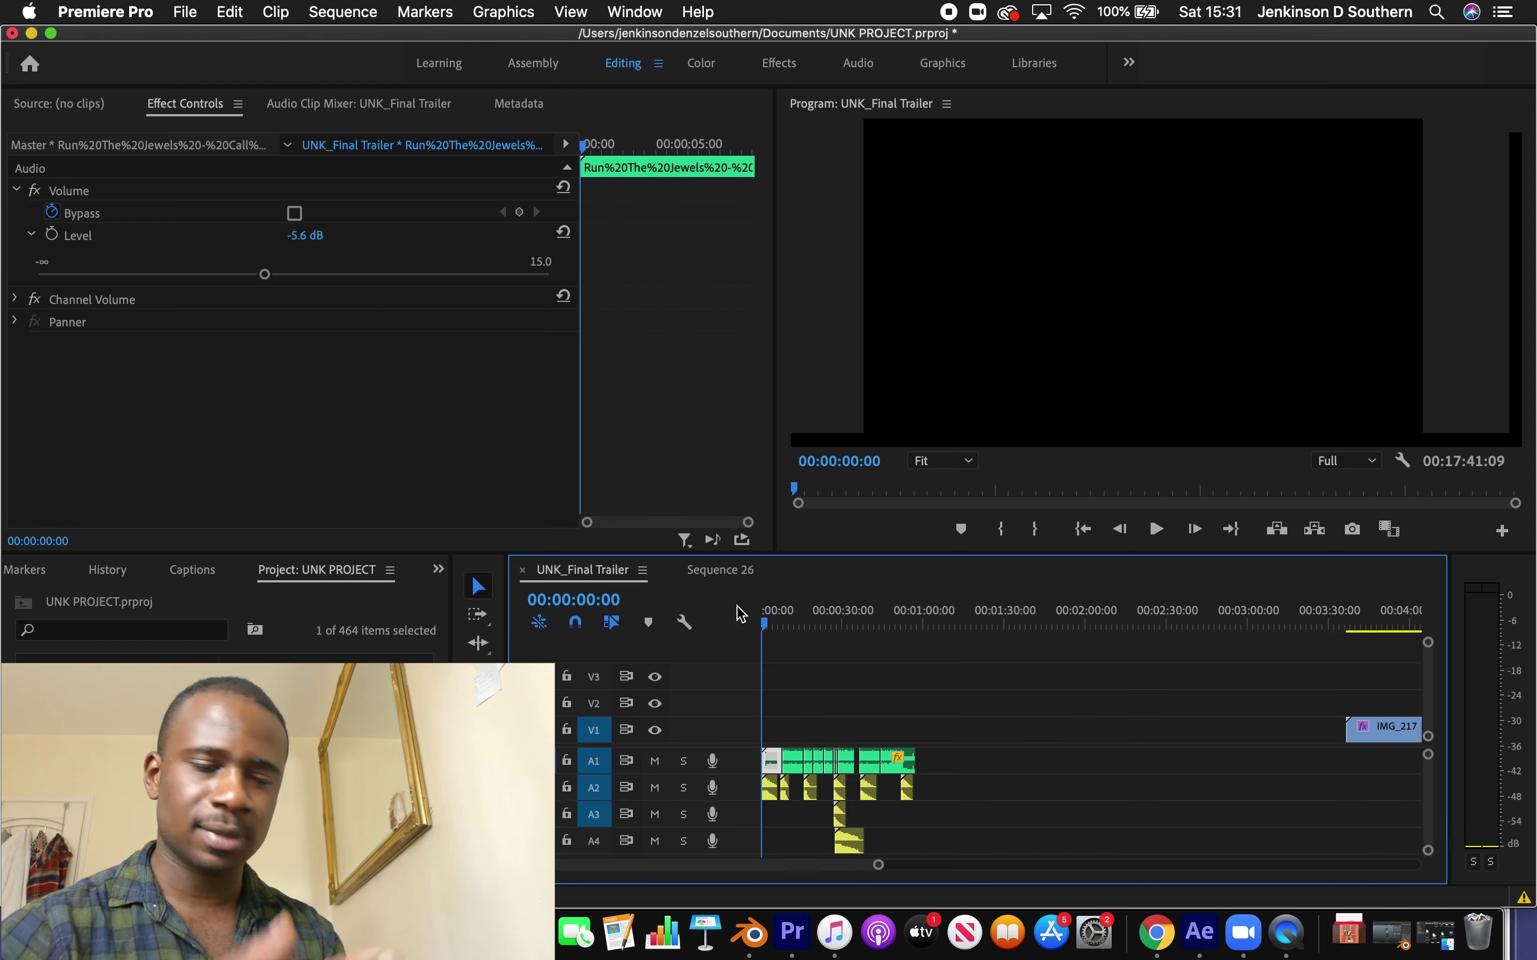
pyautogui.press('space')
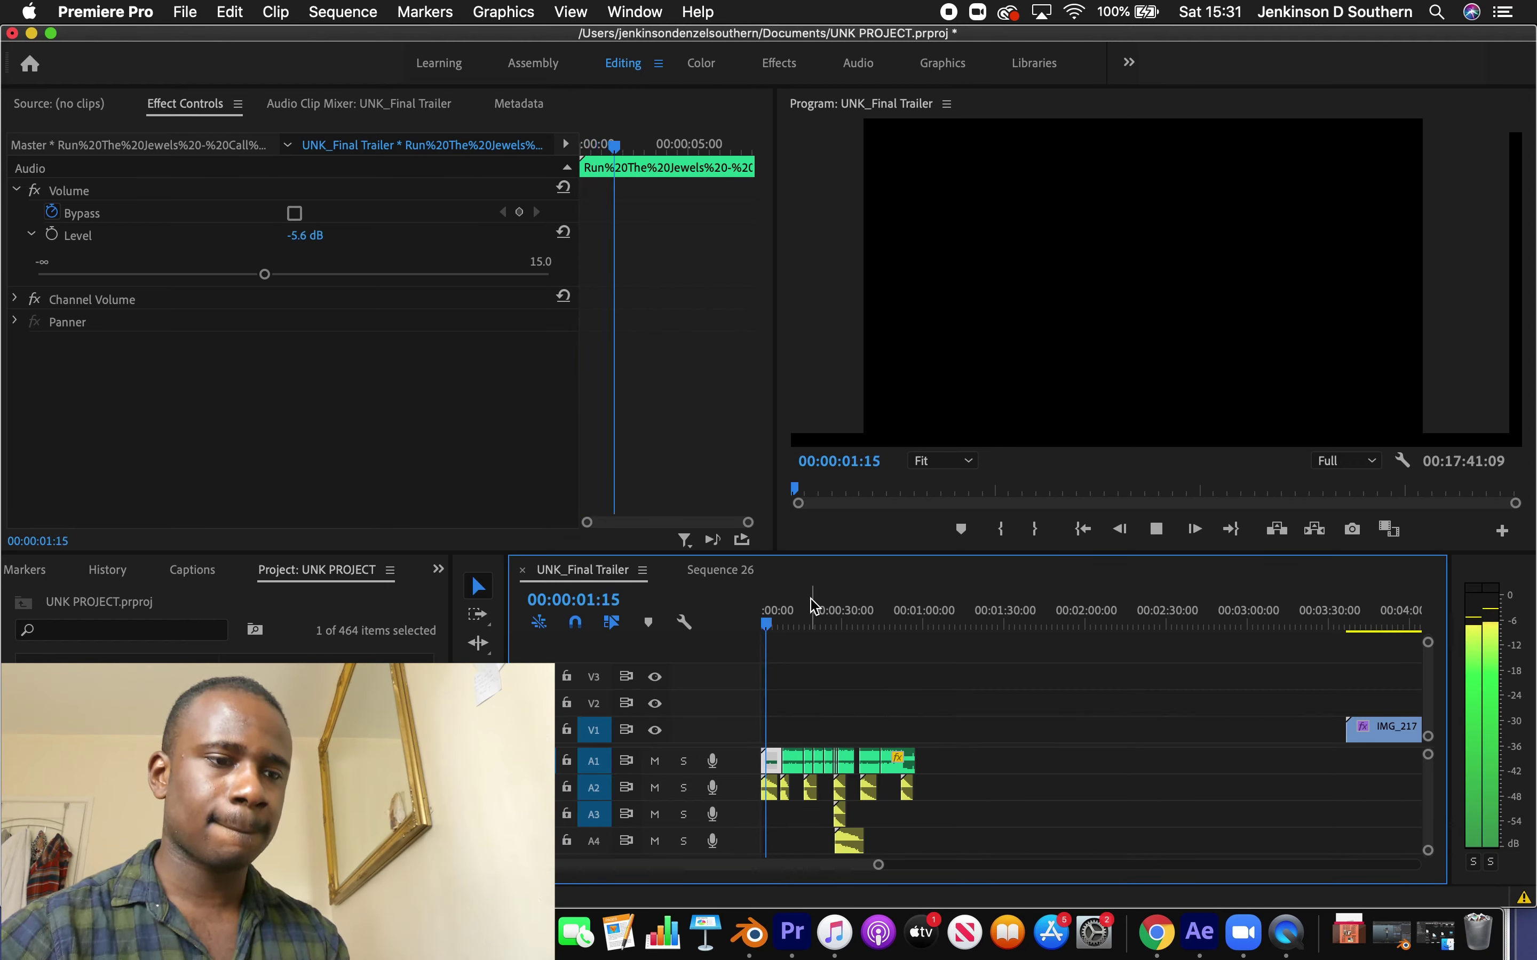
pyautogui.moveTo(812, 608); pyautogui.dragTo(686, 624)
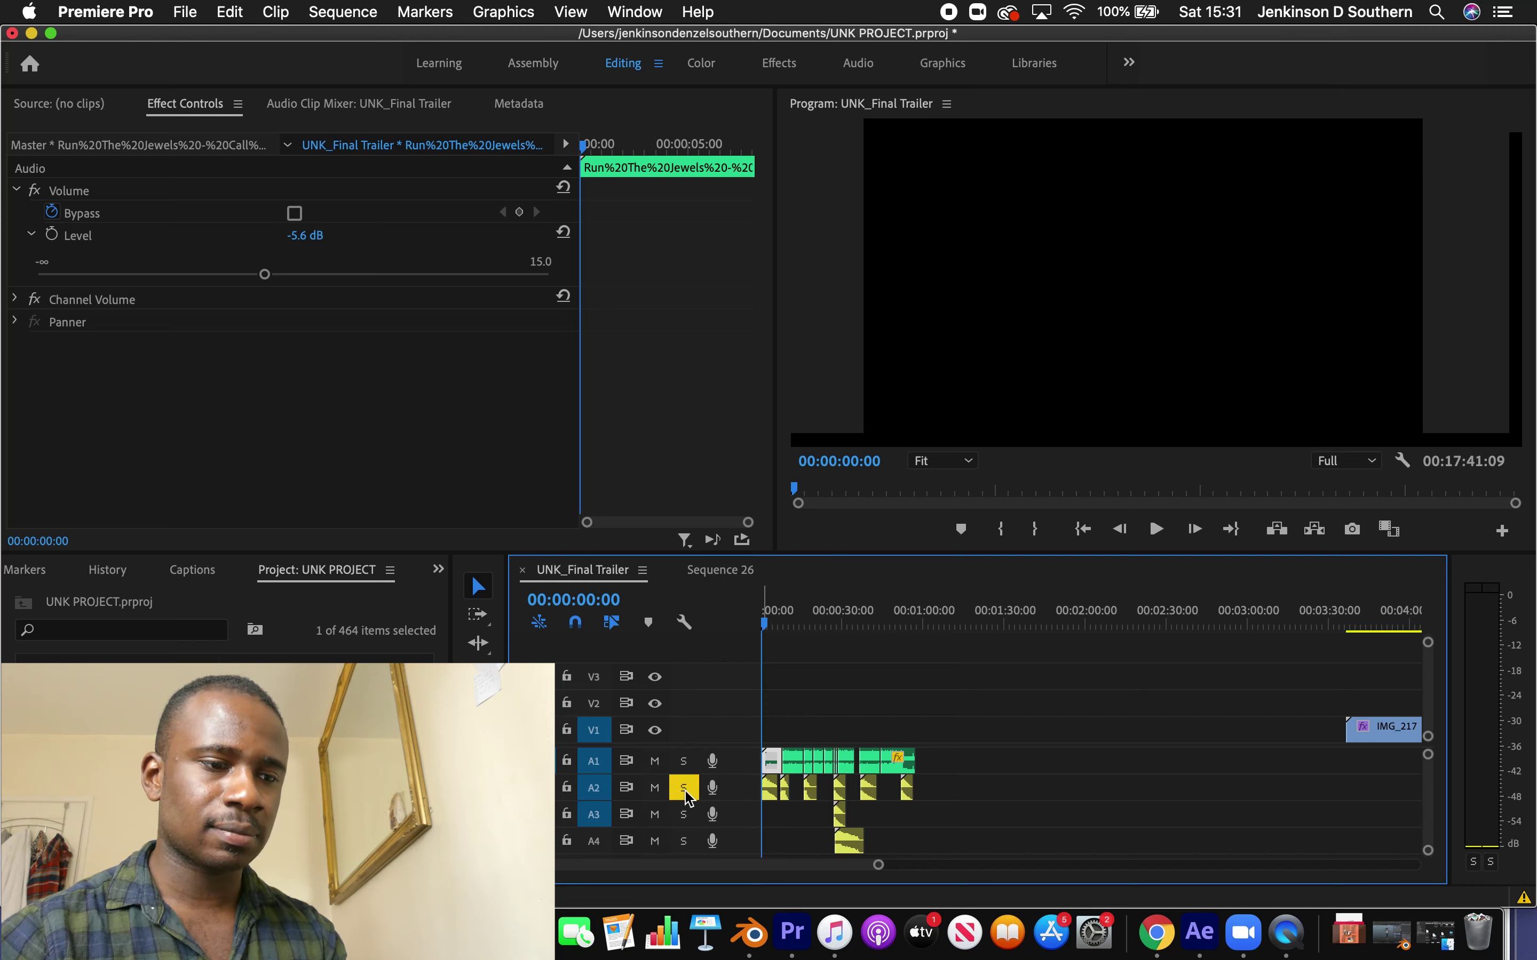
# Play the sequence's opening with only A2's sound effects audible, and turn off the track's solo with the playhead at the start
pyautogui.press('space')
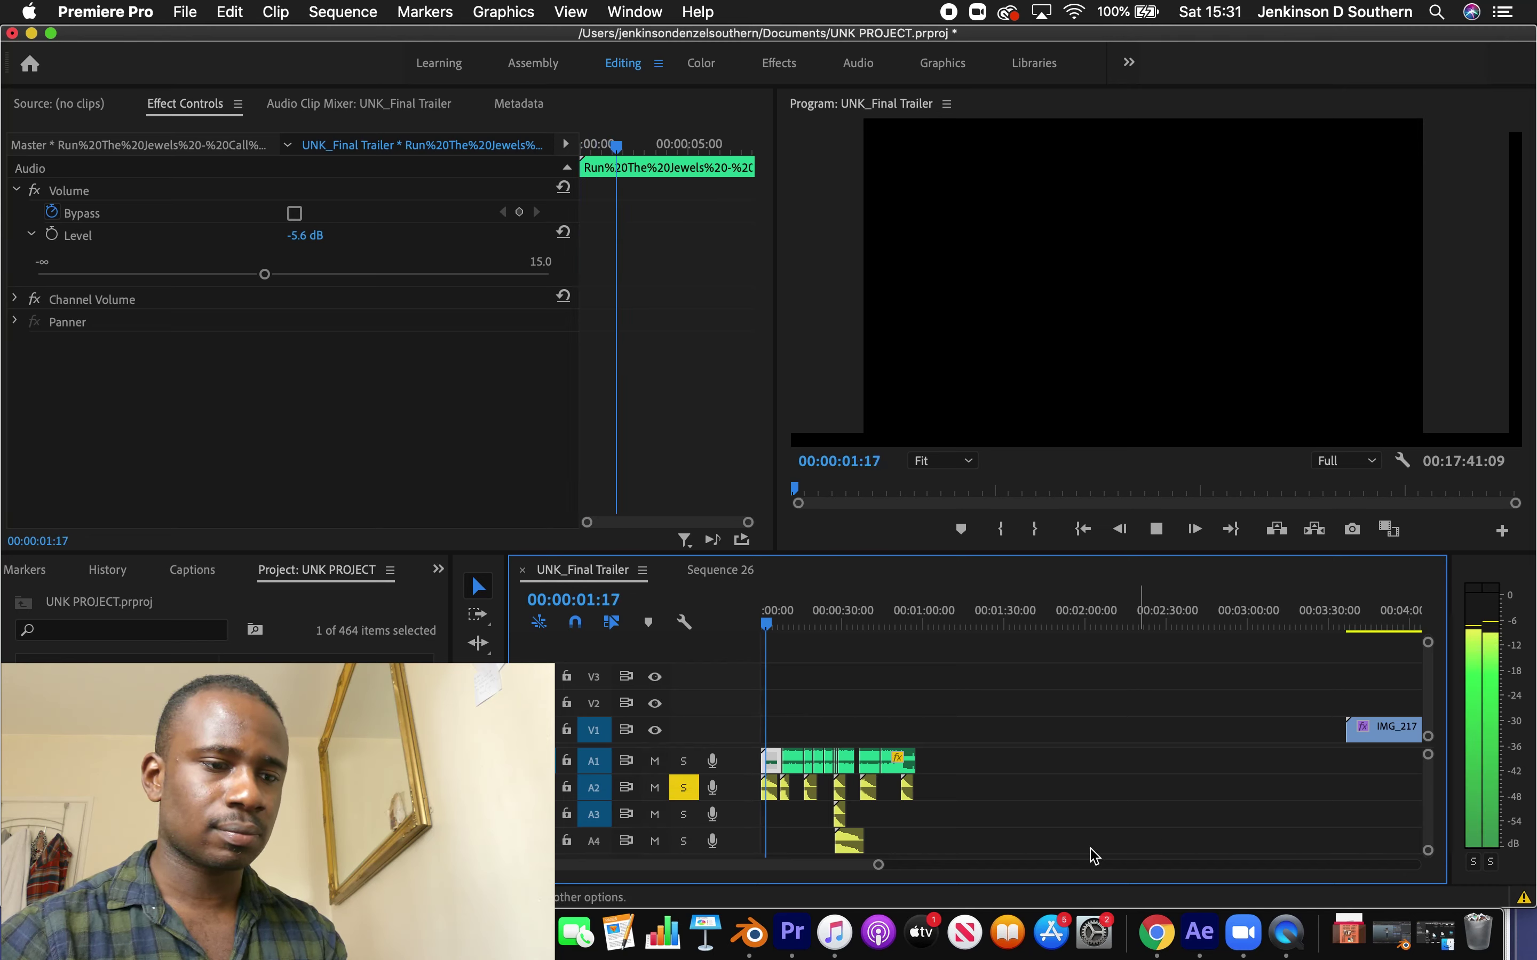
pyautogui.press('space')
pyautogui.click(685, 791)
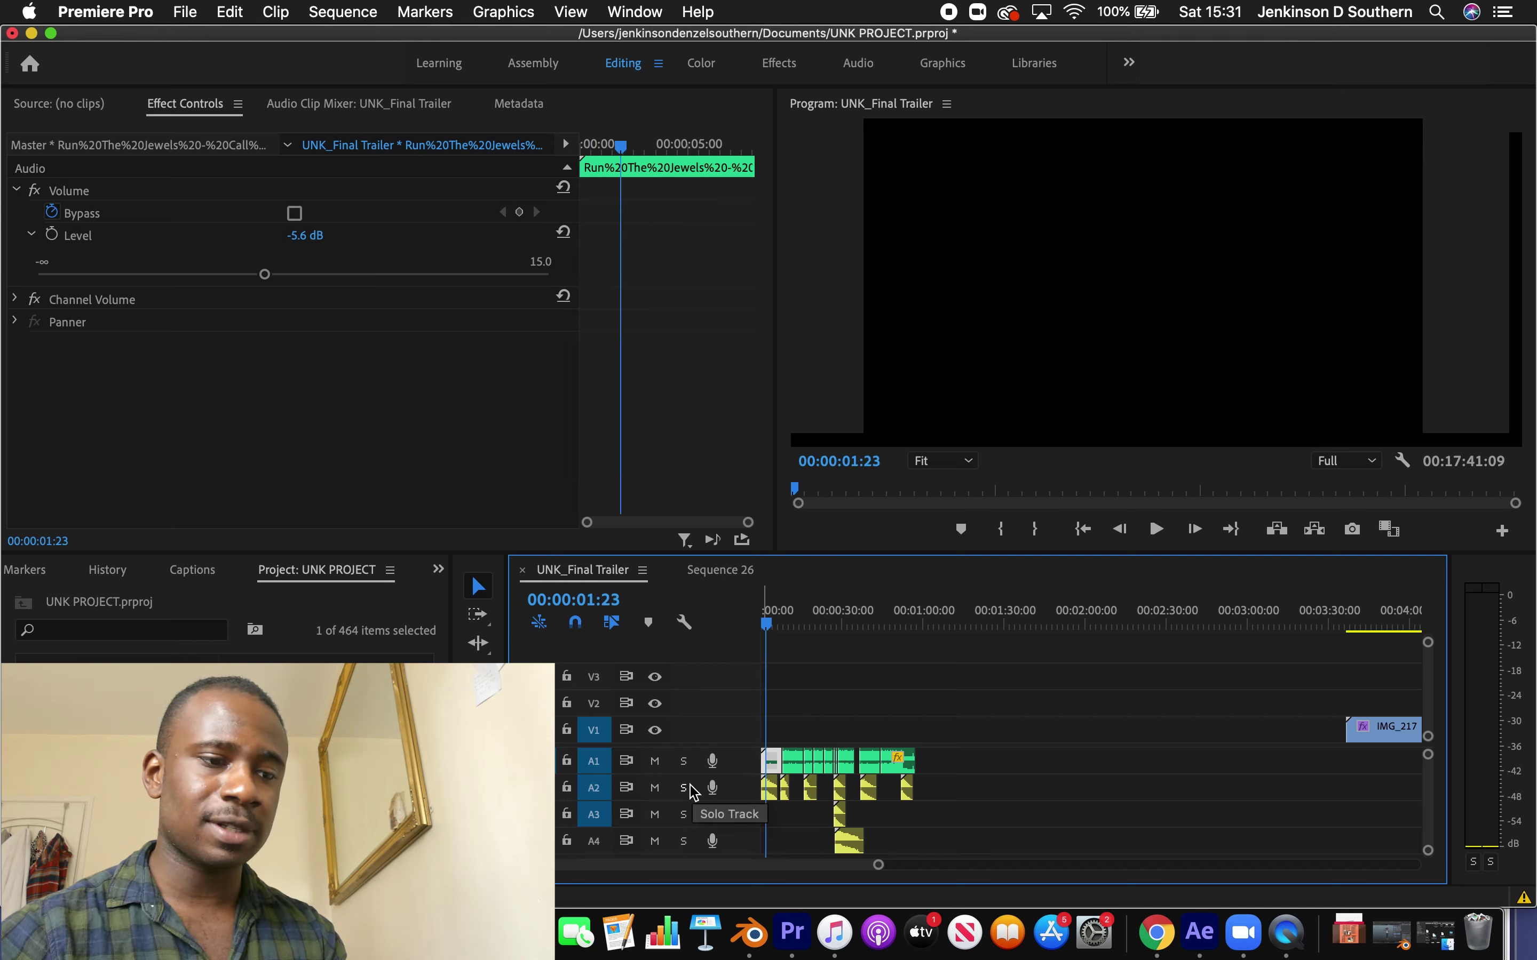
pyautogui.click(655, 788)
pyautogui.click(1081, 530)
pyautogui.click(655, 788)
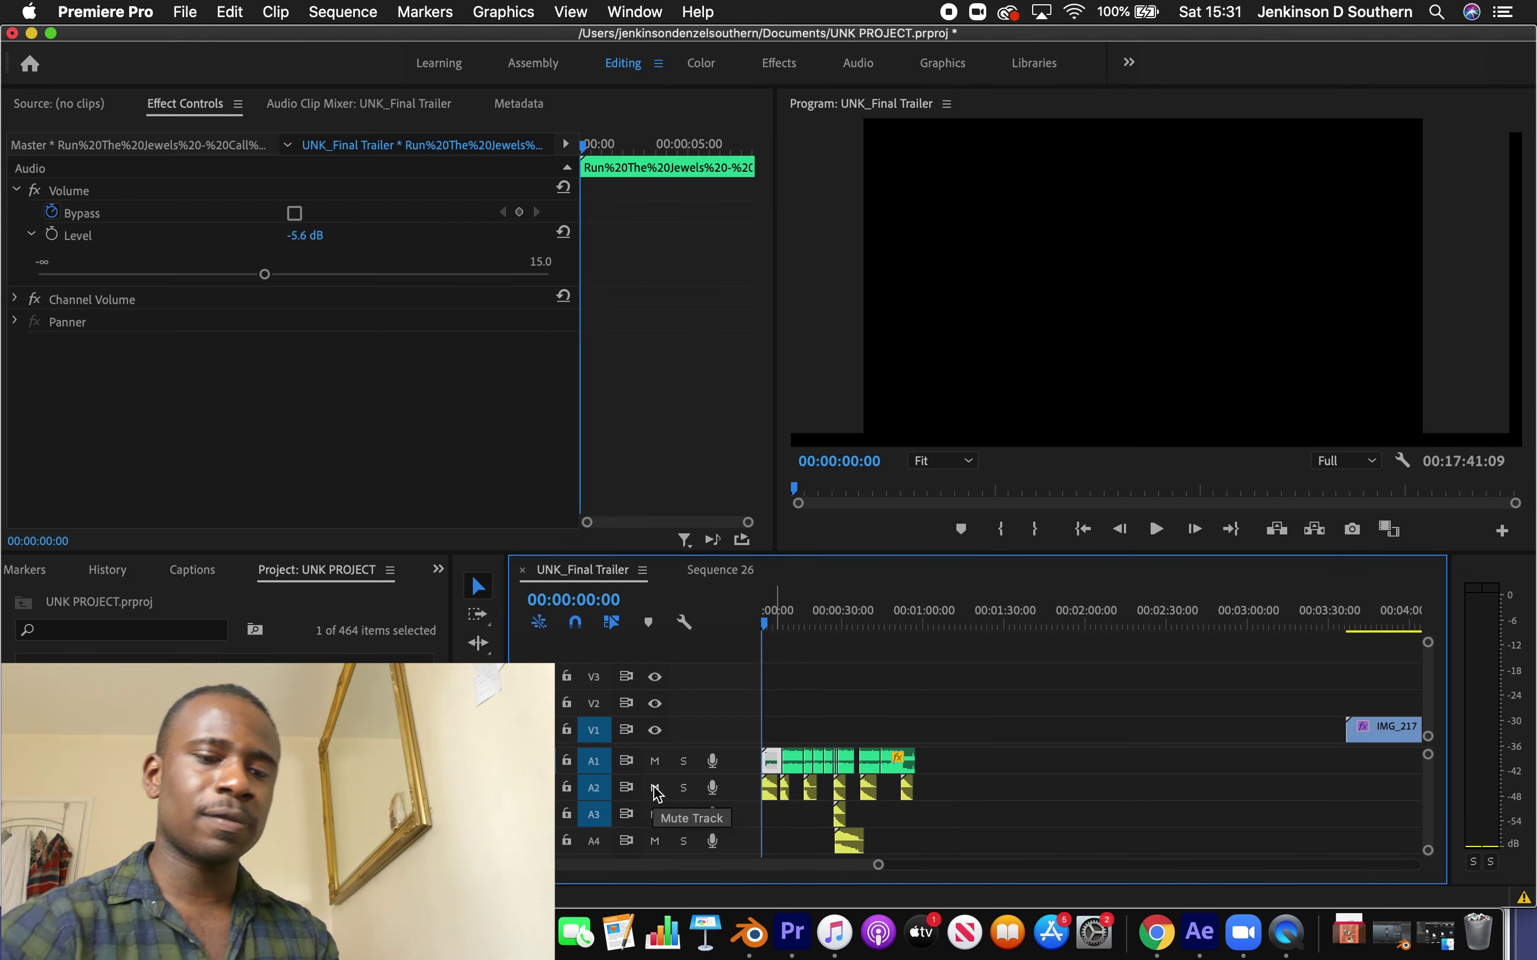
# Lower the system volume and play the opening with music and A2 sound effects together, returning the playhead to the start
pyautogui.press('XF86AudioLowerVolume')
pyautogui.press('XF86AudioLowerVolume')
pyautogui.press('space')
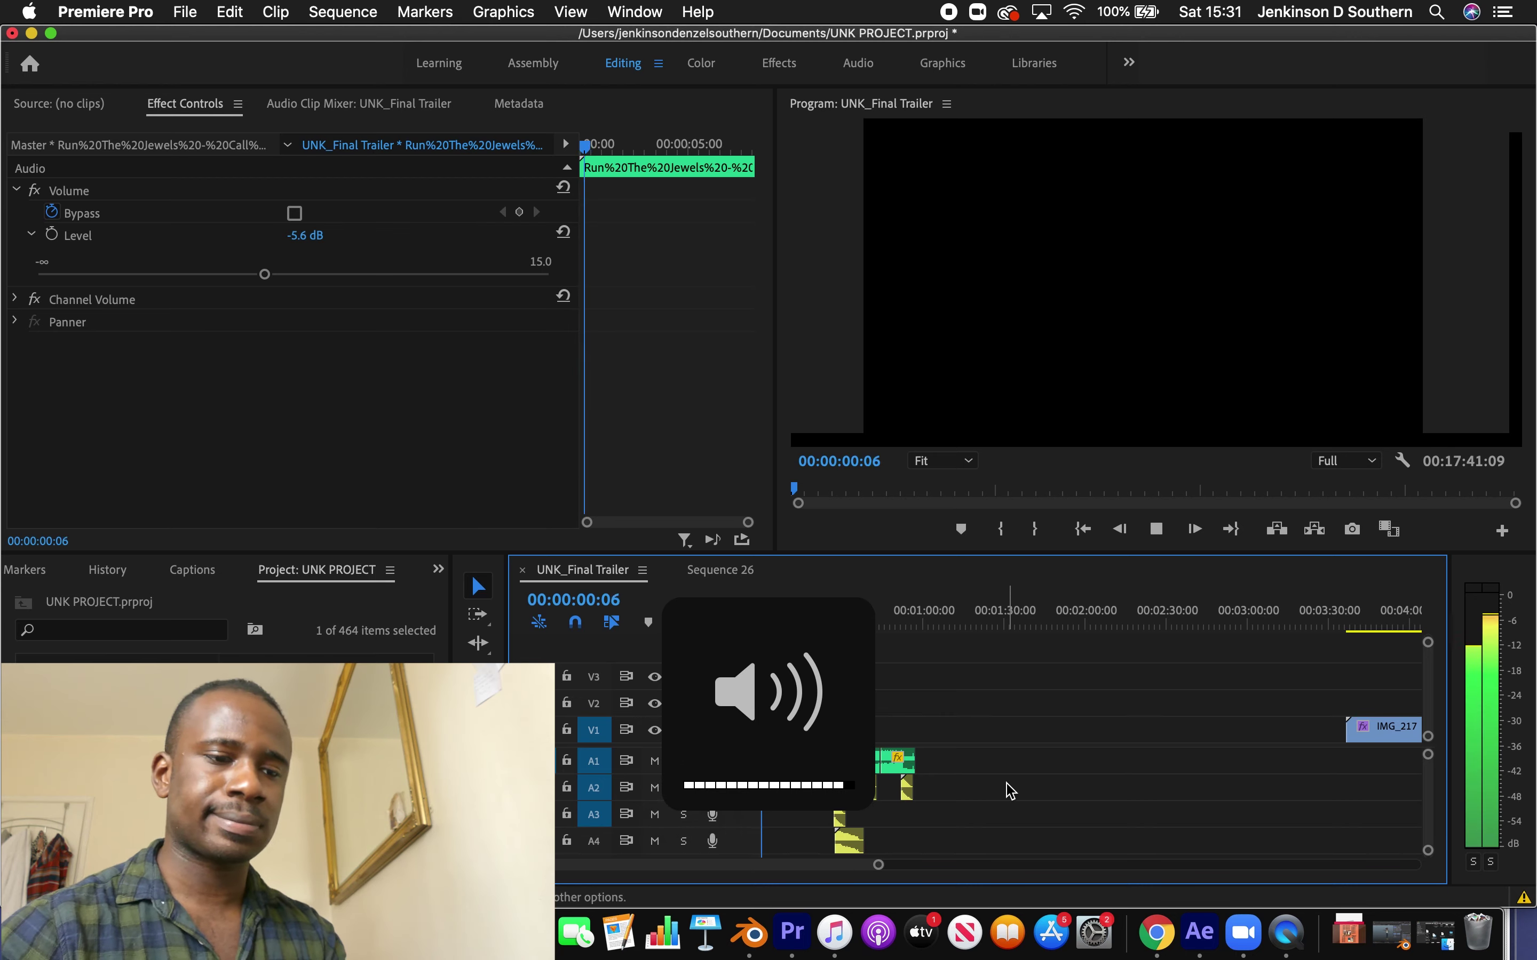
pyautogui.press('space')
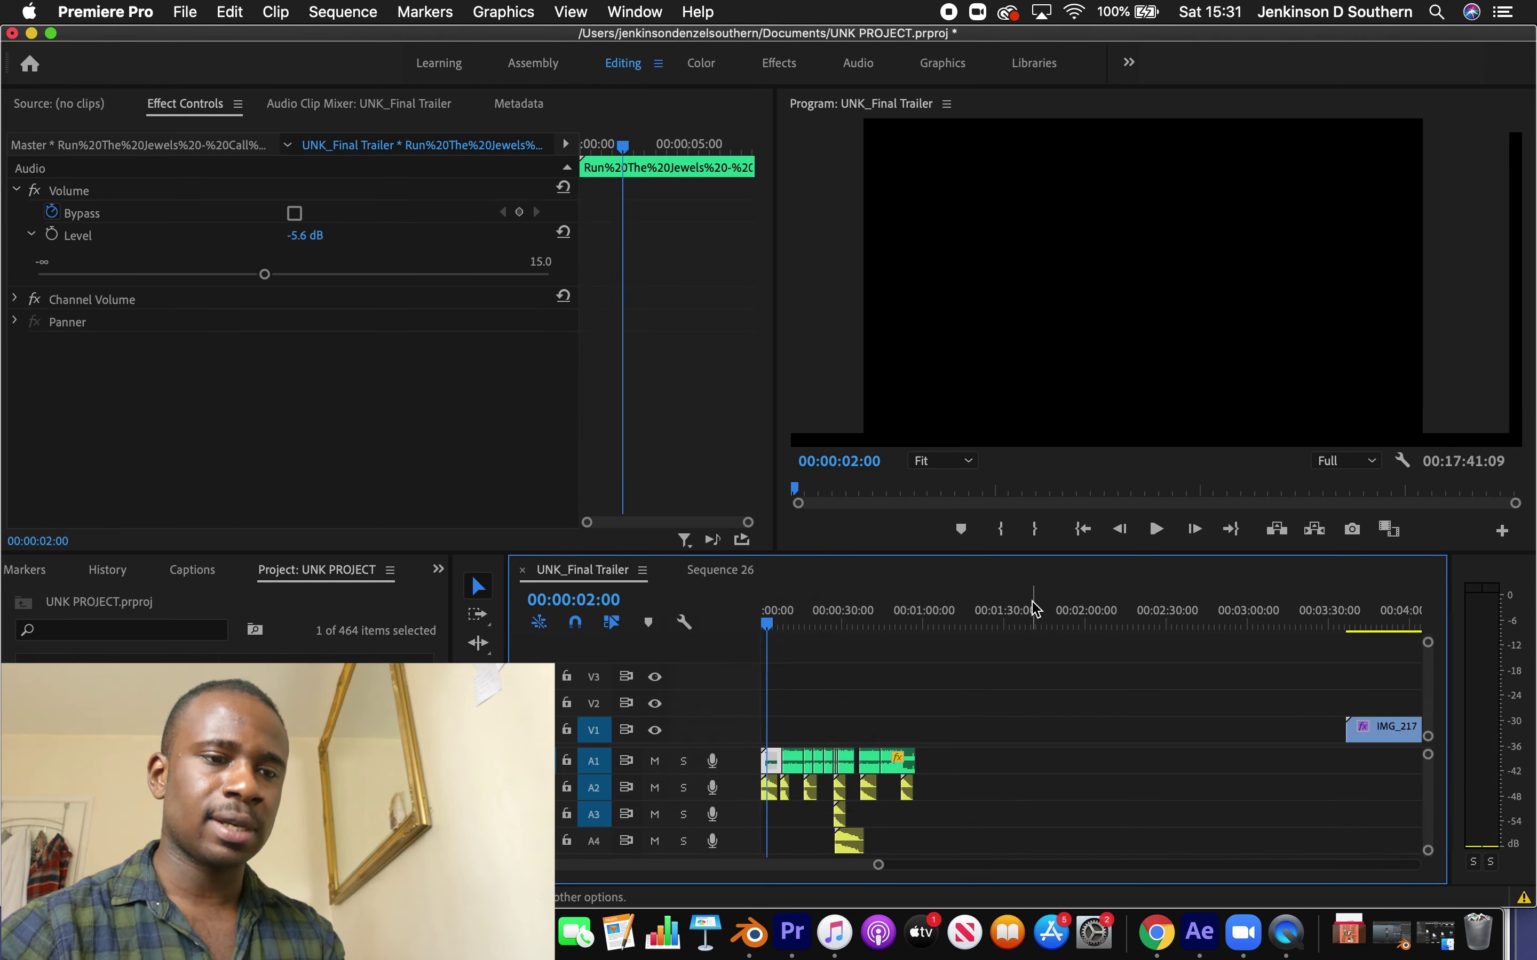
pyautogui.click(1087, 533)
# Mute track A2 and play the opening from 00:00:00:00 to hear the music without its sound effect
pyautogui.click(654, 788)
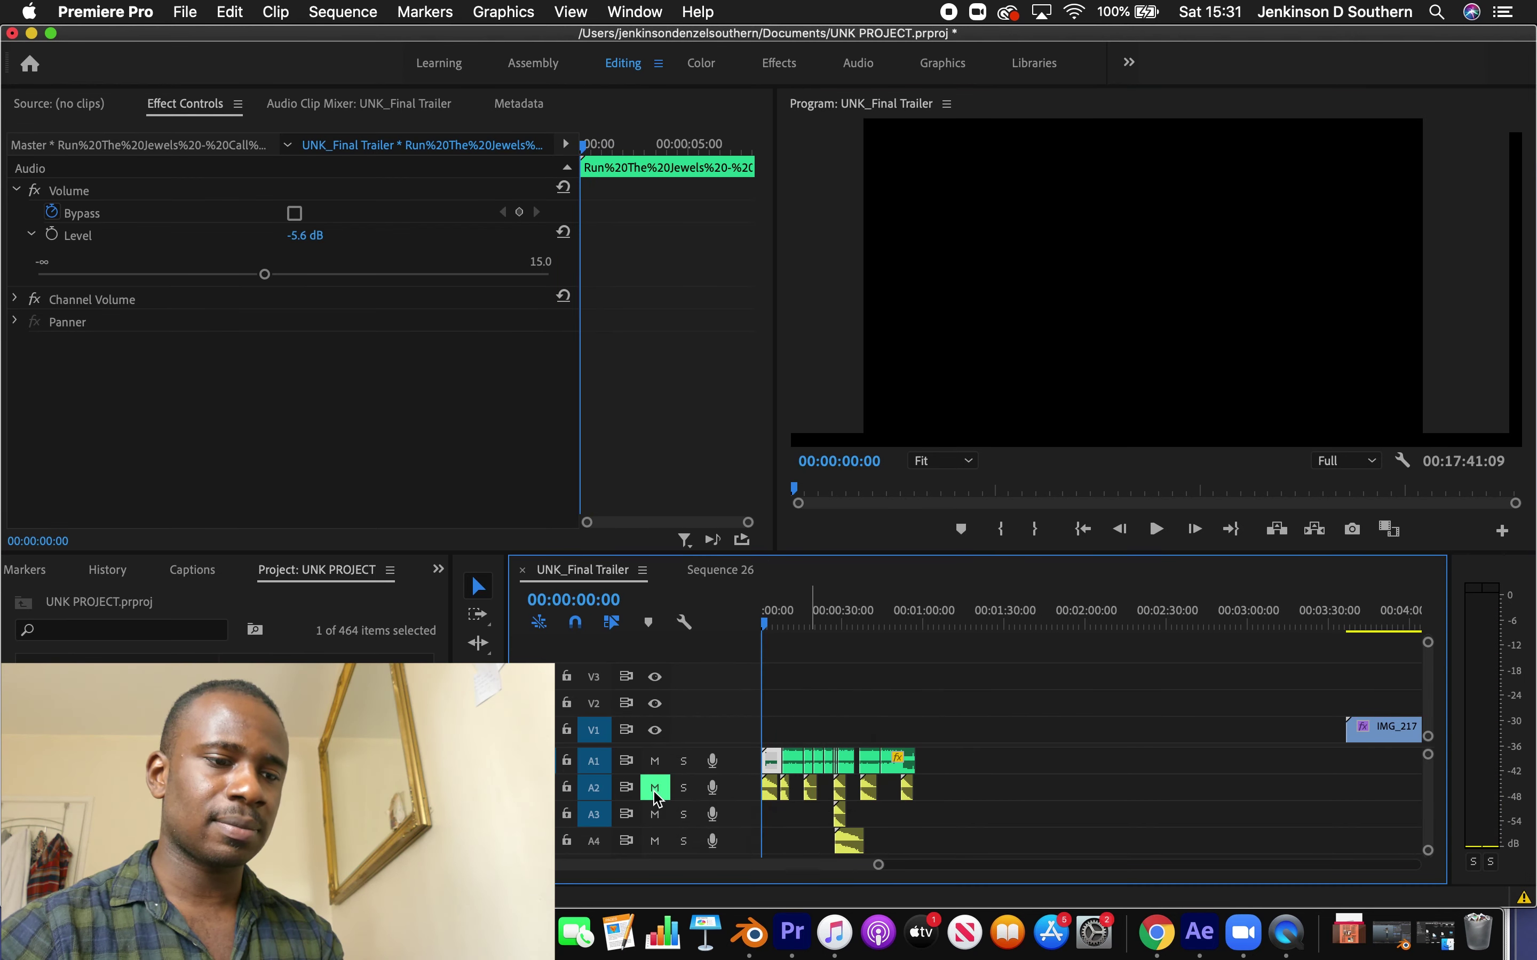
pyautogui.press('space')
pyautogui.click(1083, 531)
pyautogui.click(1080, 538)
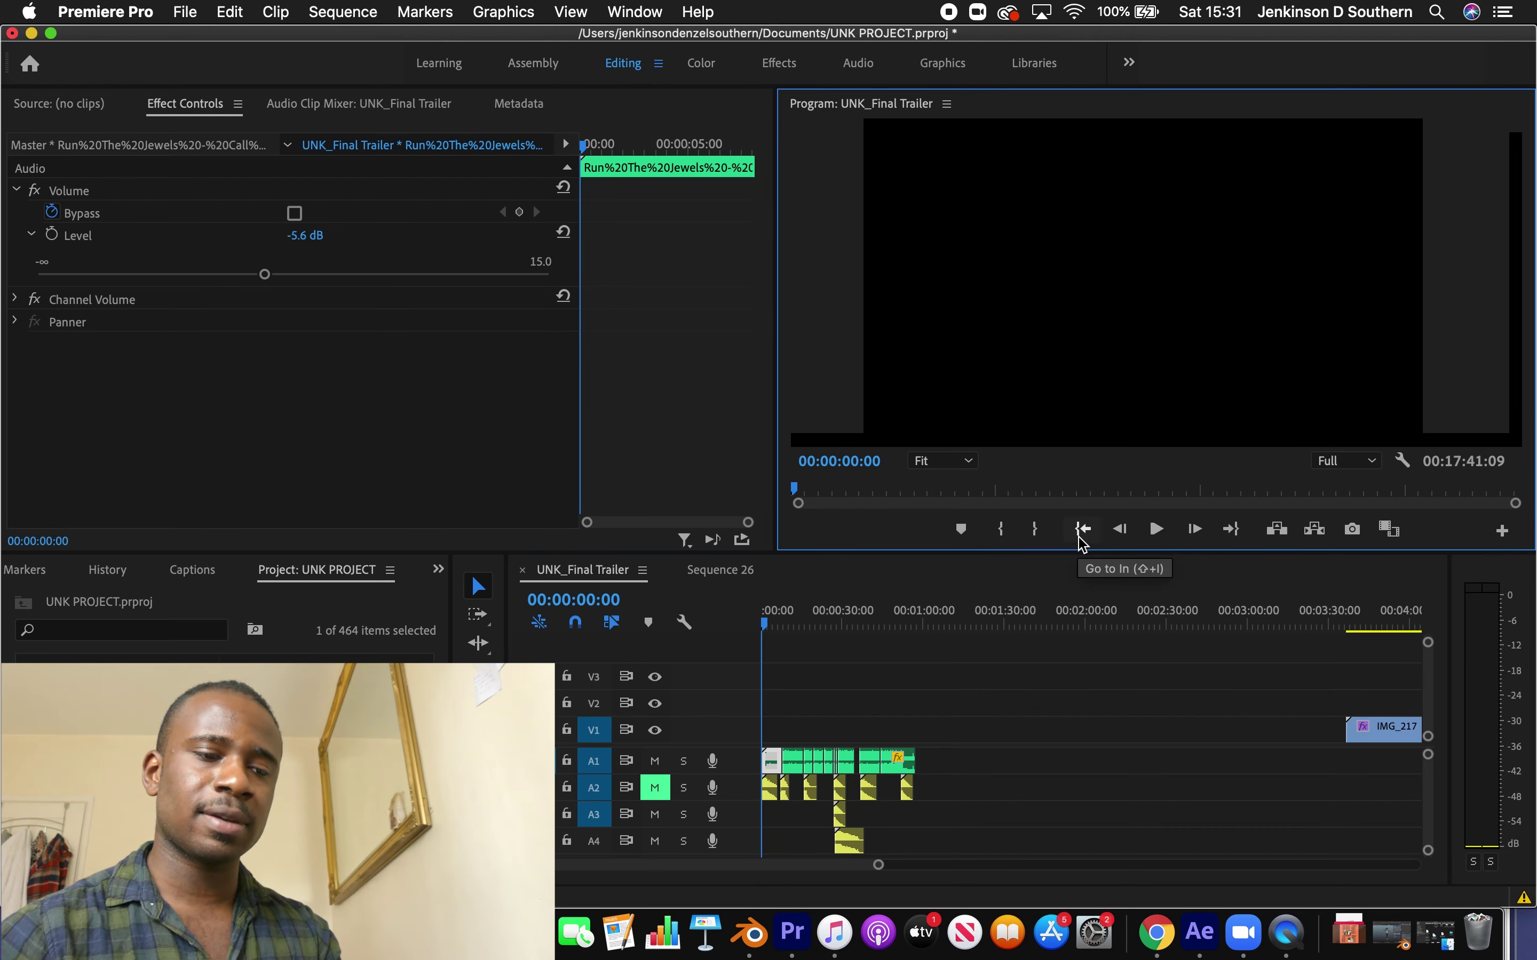
pyautogui.press('space')
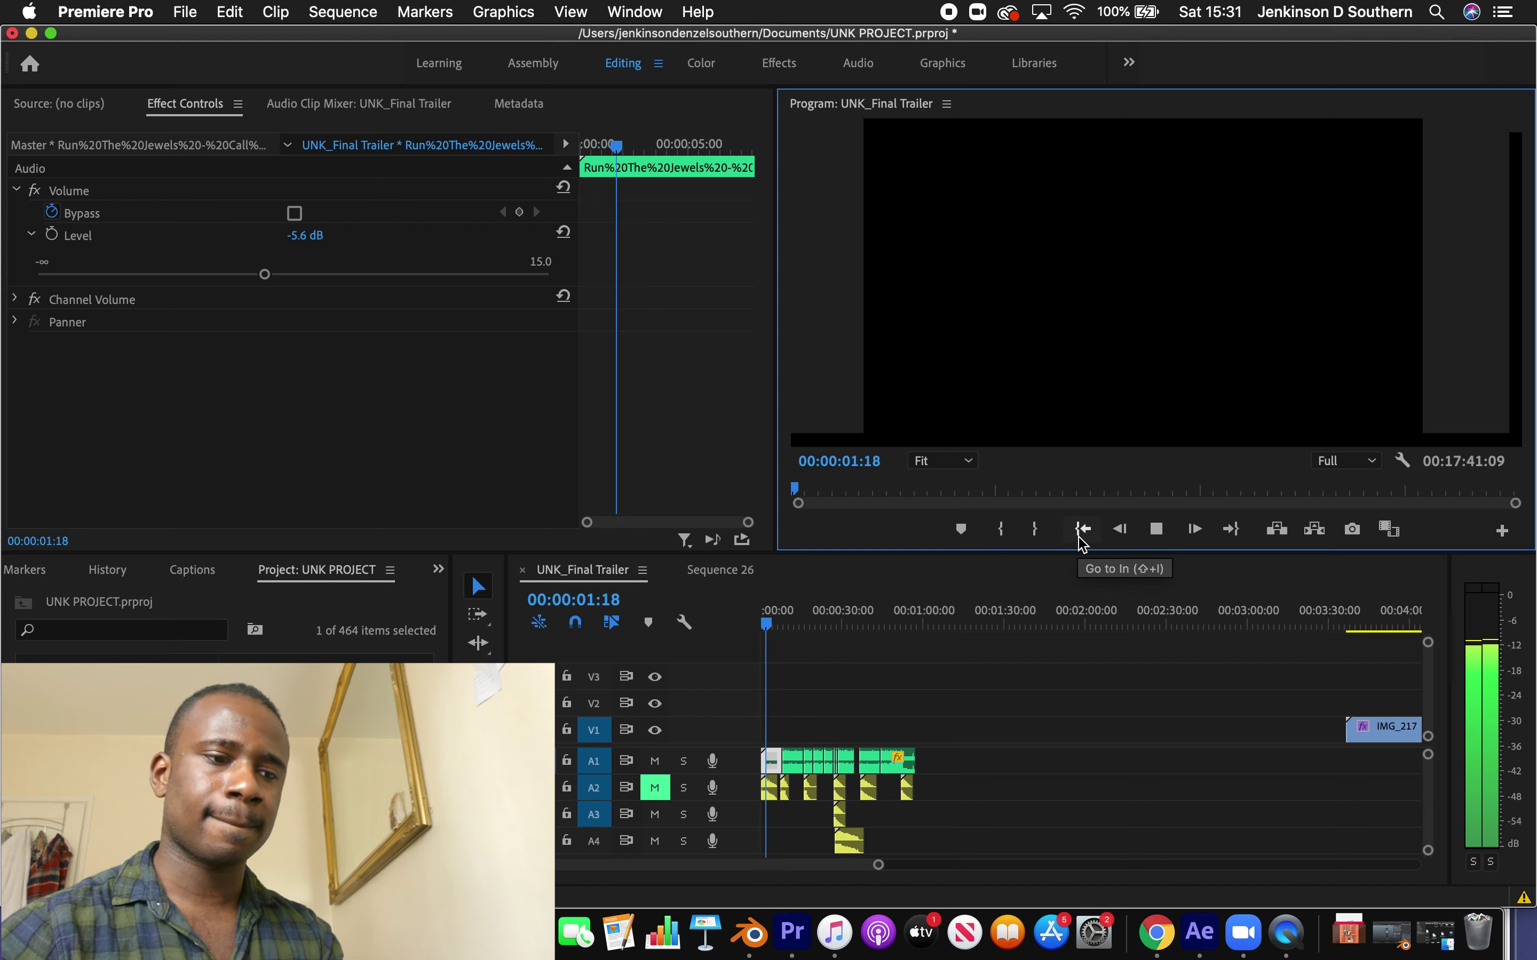
pyautogui.click(1083, 533)
# Compare the opening by playing it from the start with track A2 alternately unmuted and muted, ending with A2 unmuted
pyautogui.click(654, 789)
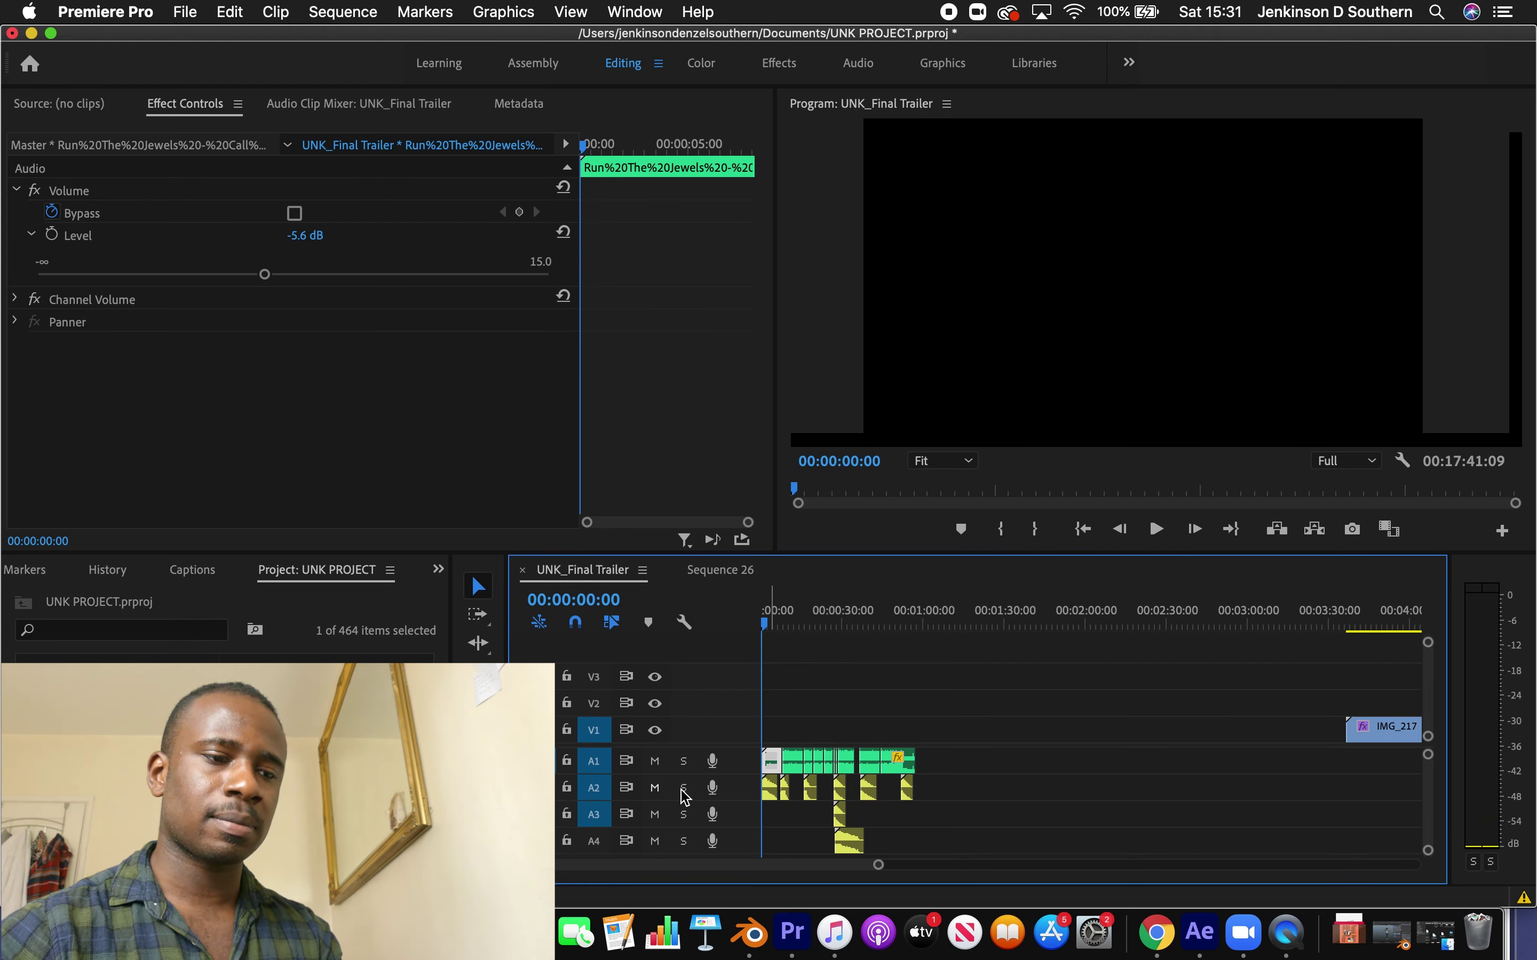
pyautogui.press('space')
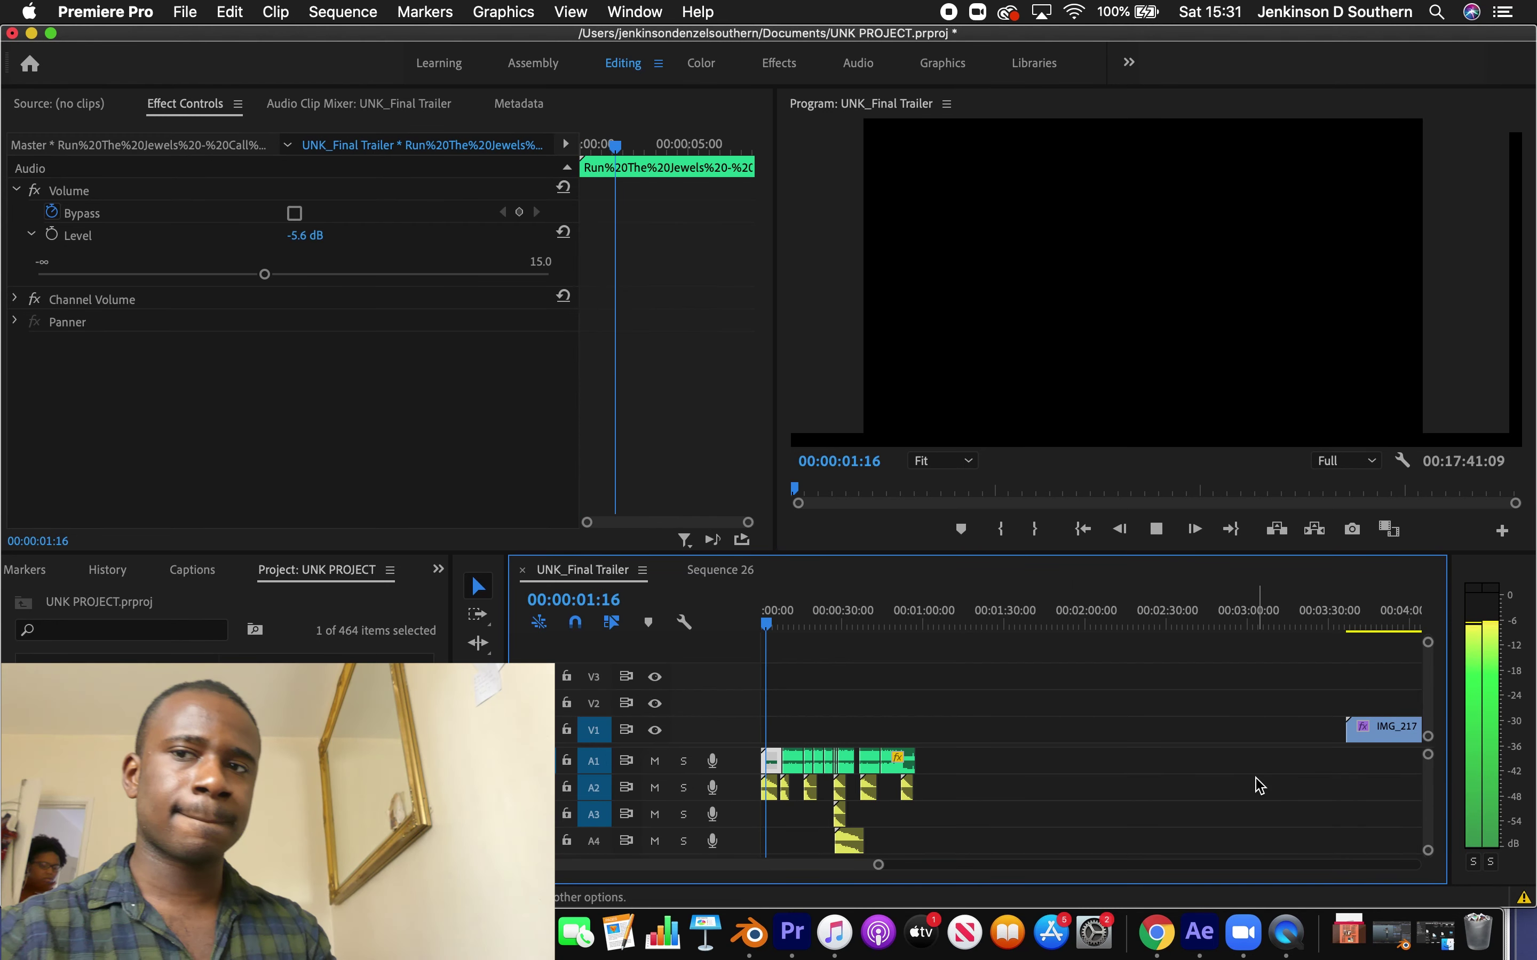
pyautogui.press('space')
pyautogui.click(1082, 530)
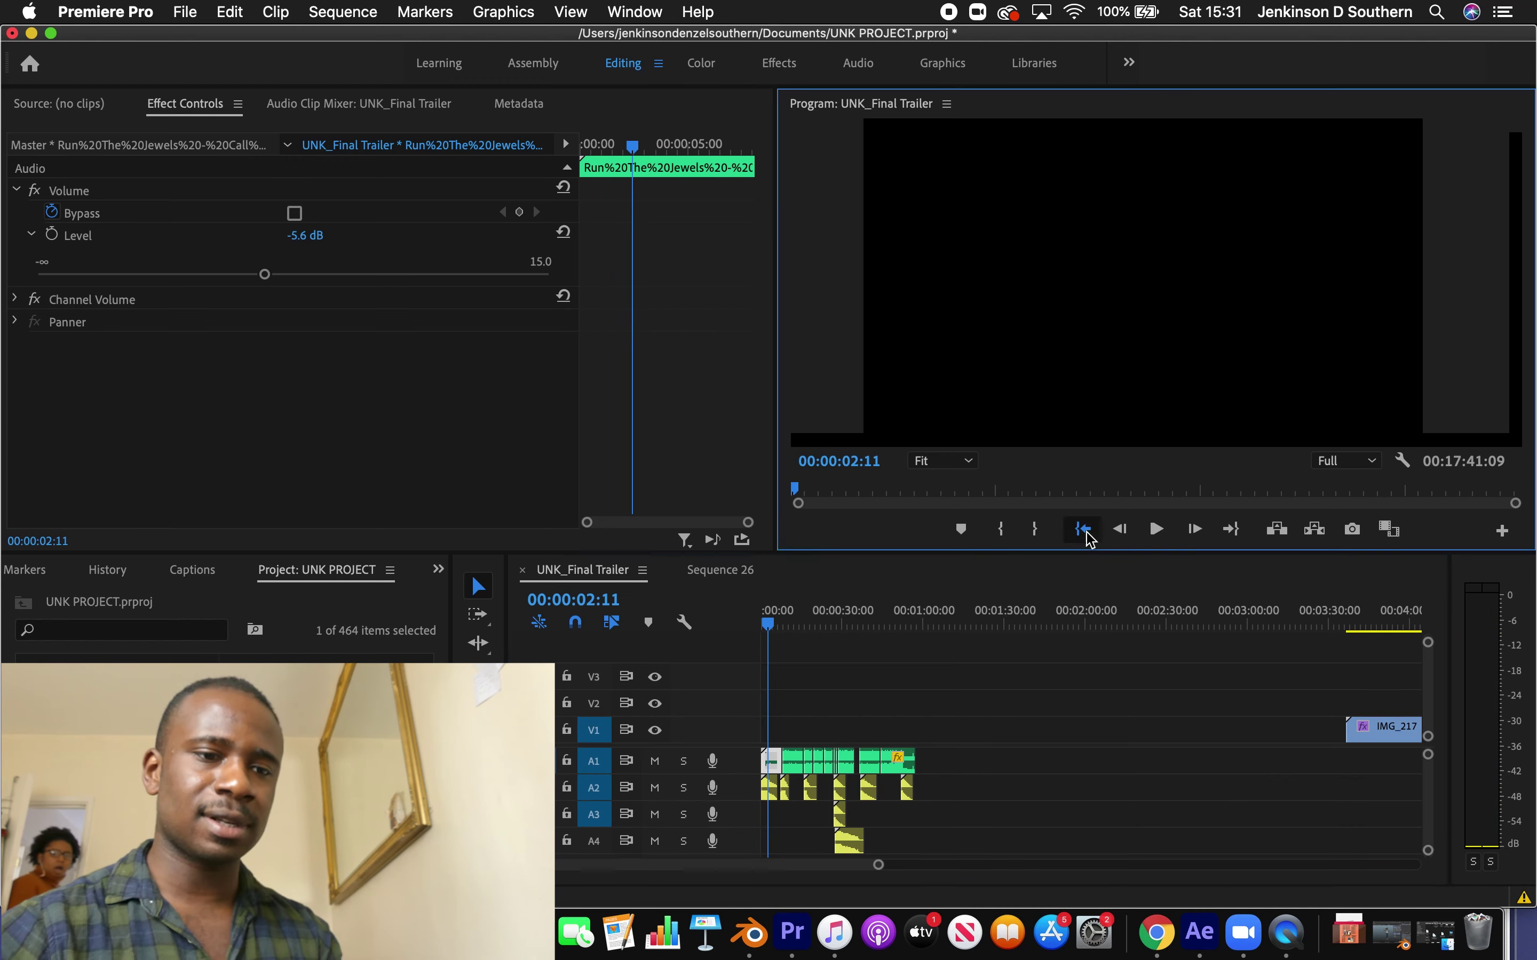
pyautogui.click(658, 789)
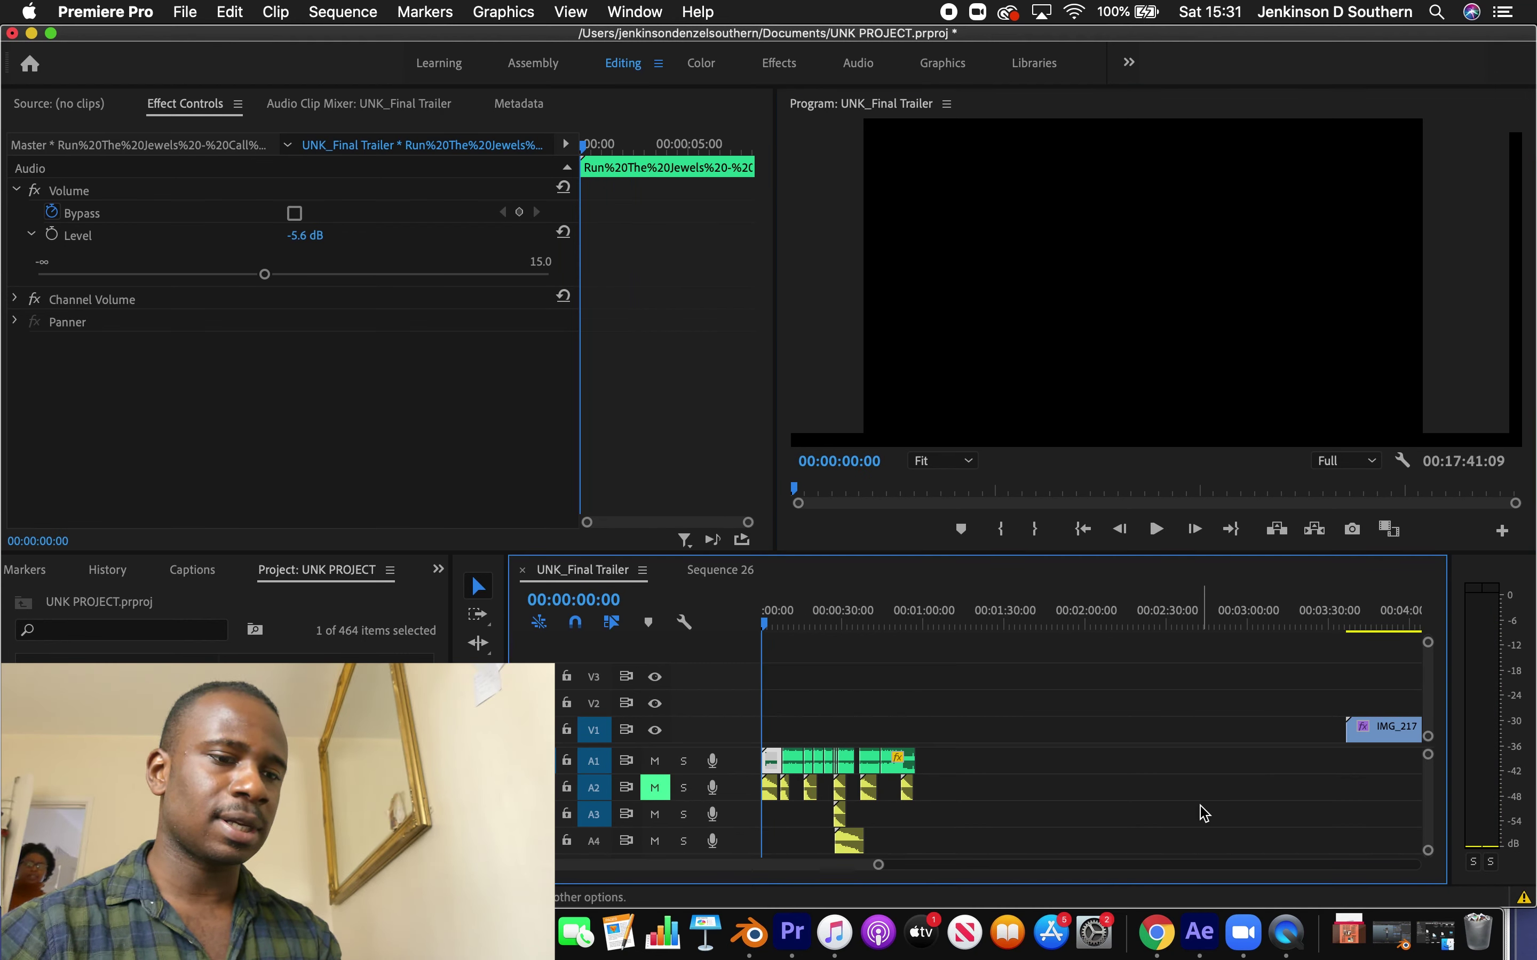
pyautogui.press('space')
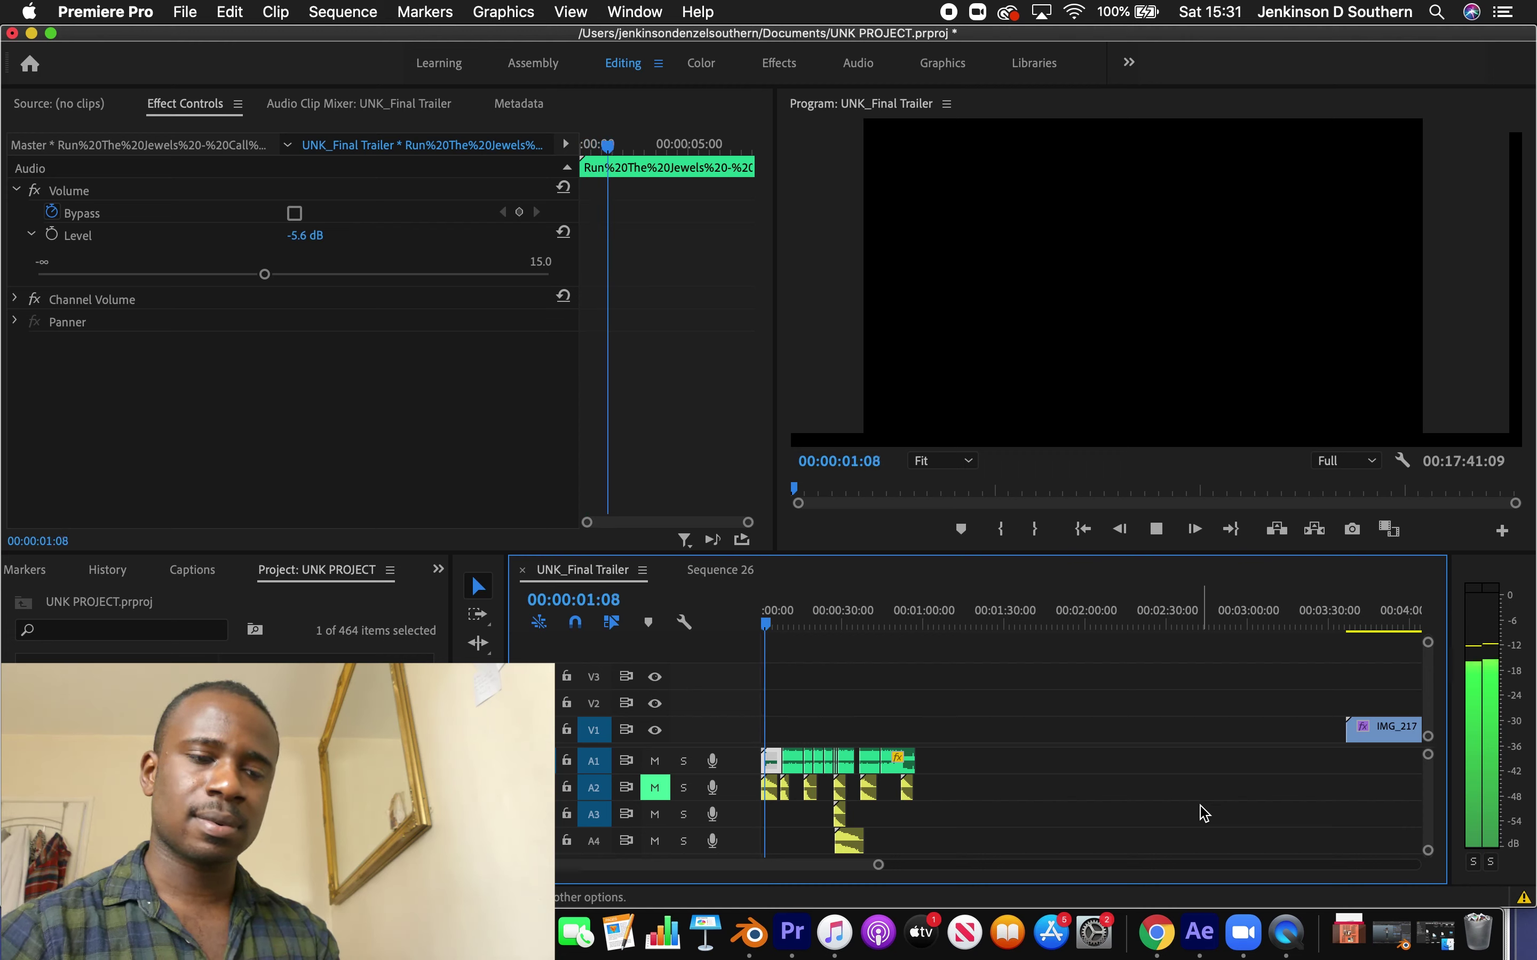
pyautogui.press('space')
pyautogui.click(1083, 530)
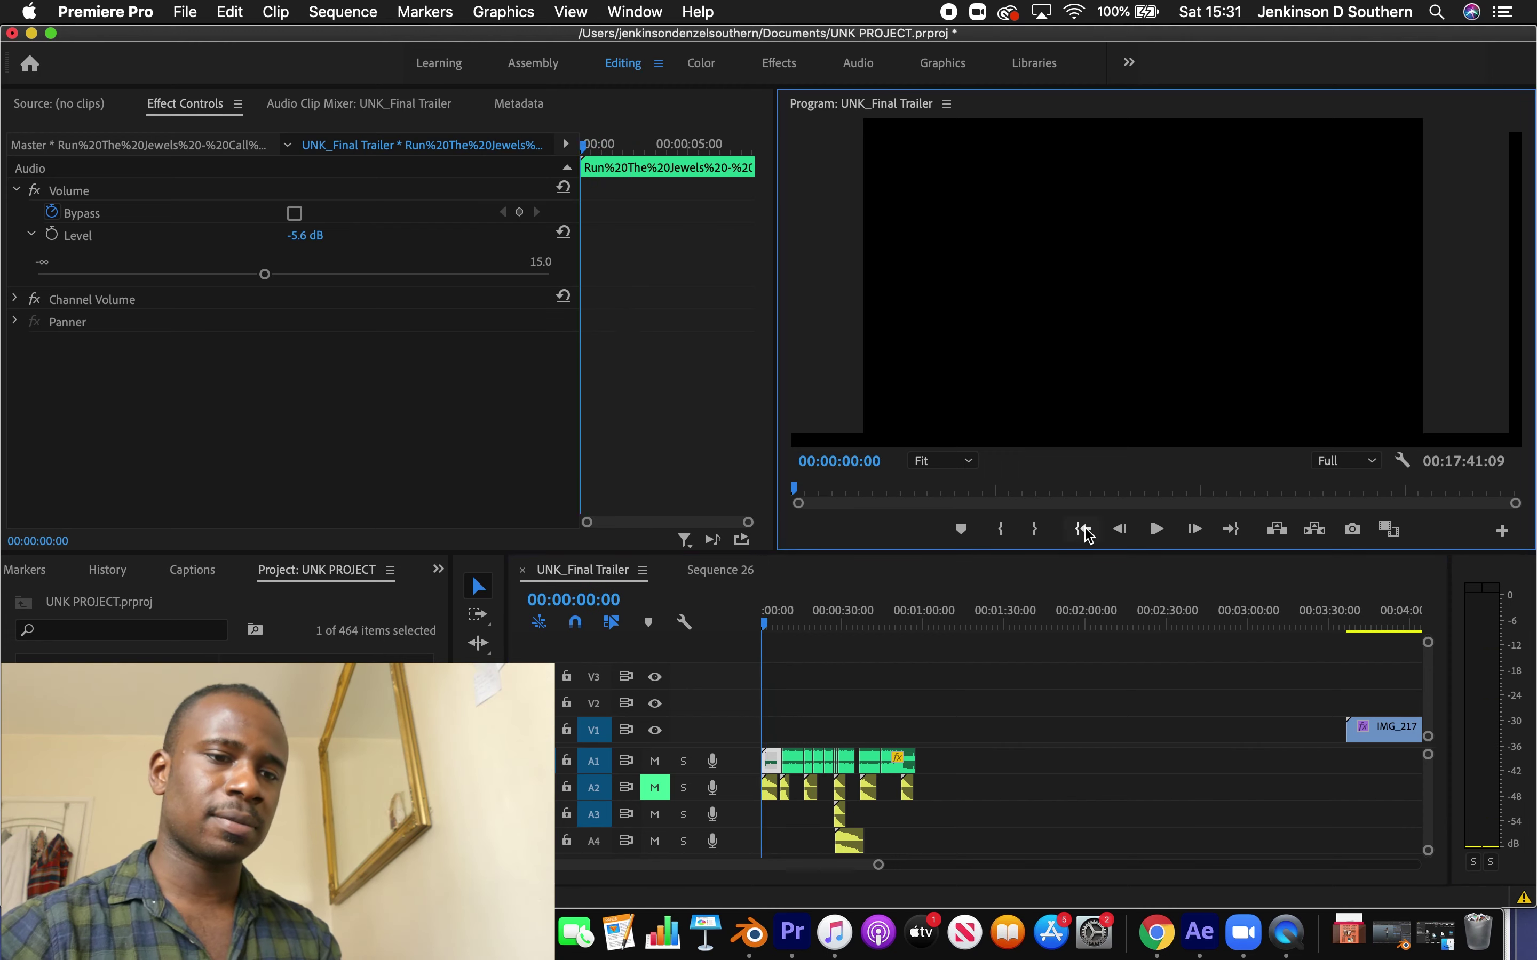
pyautogui.click(655, 787)
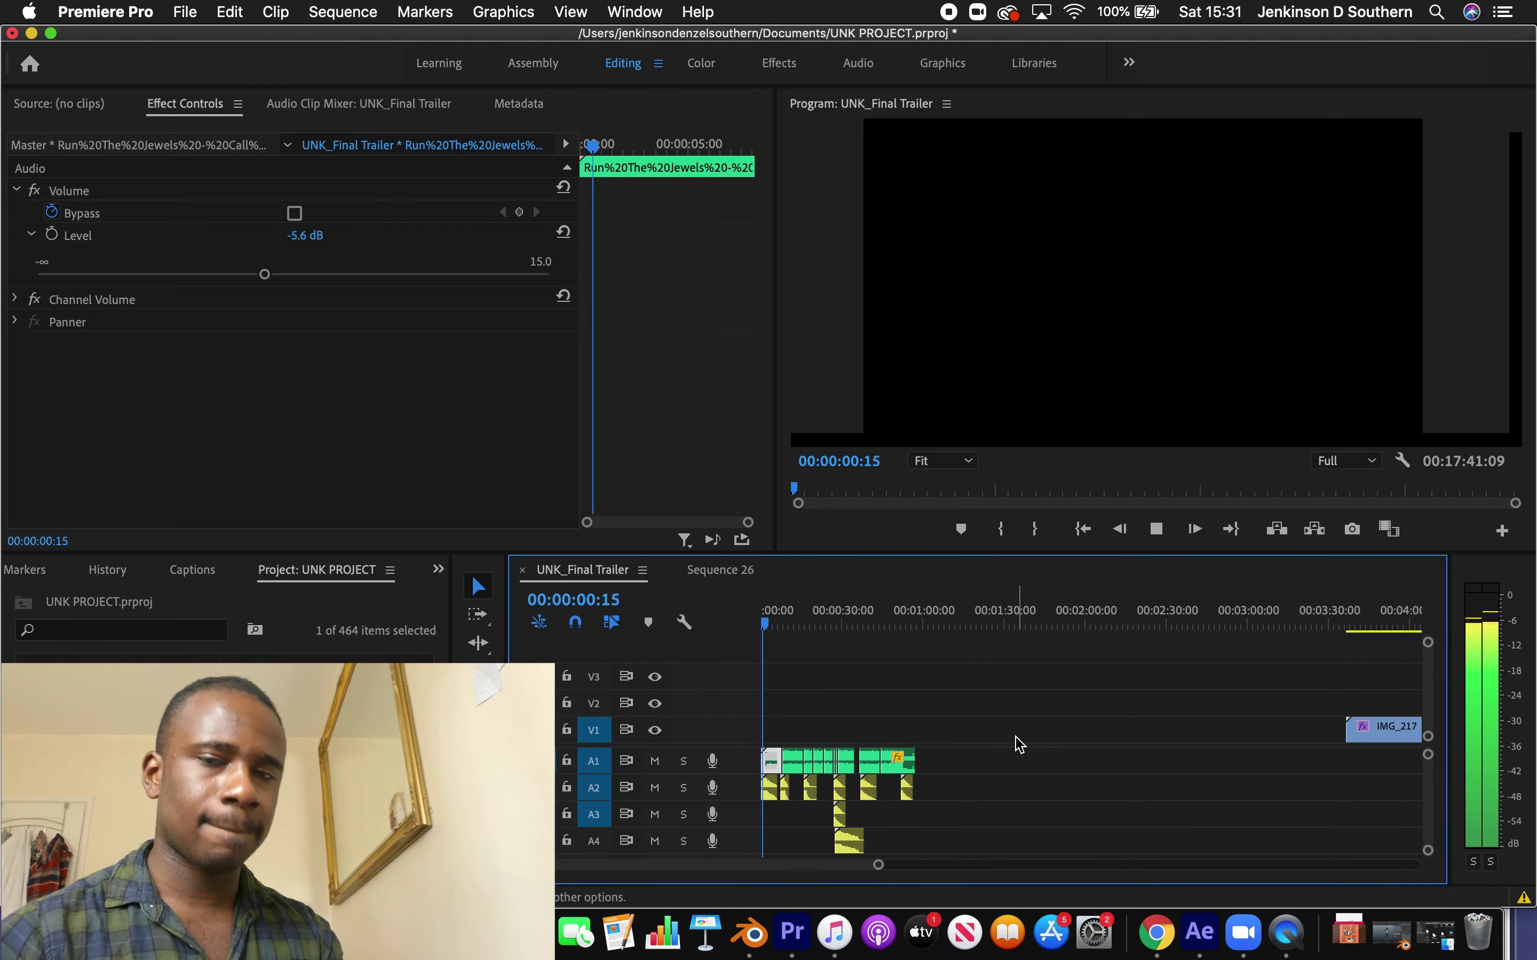
pyautogui.press('space')
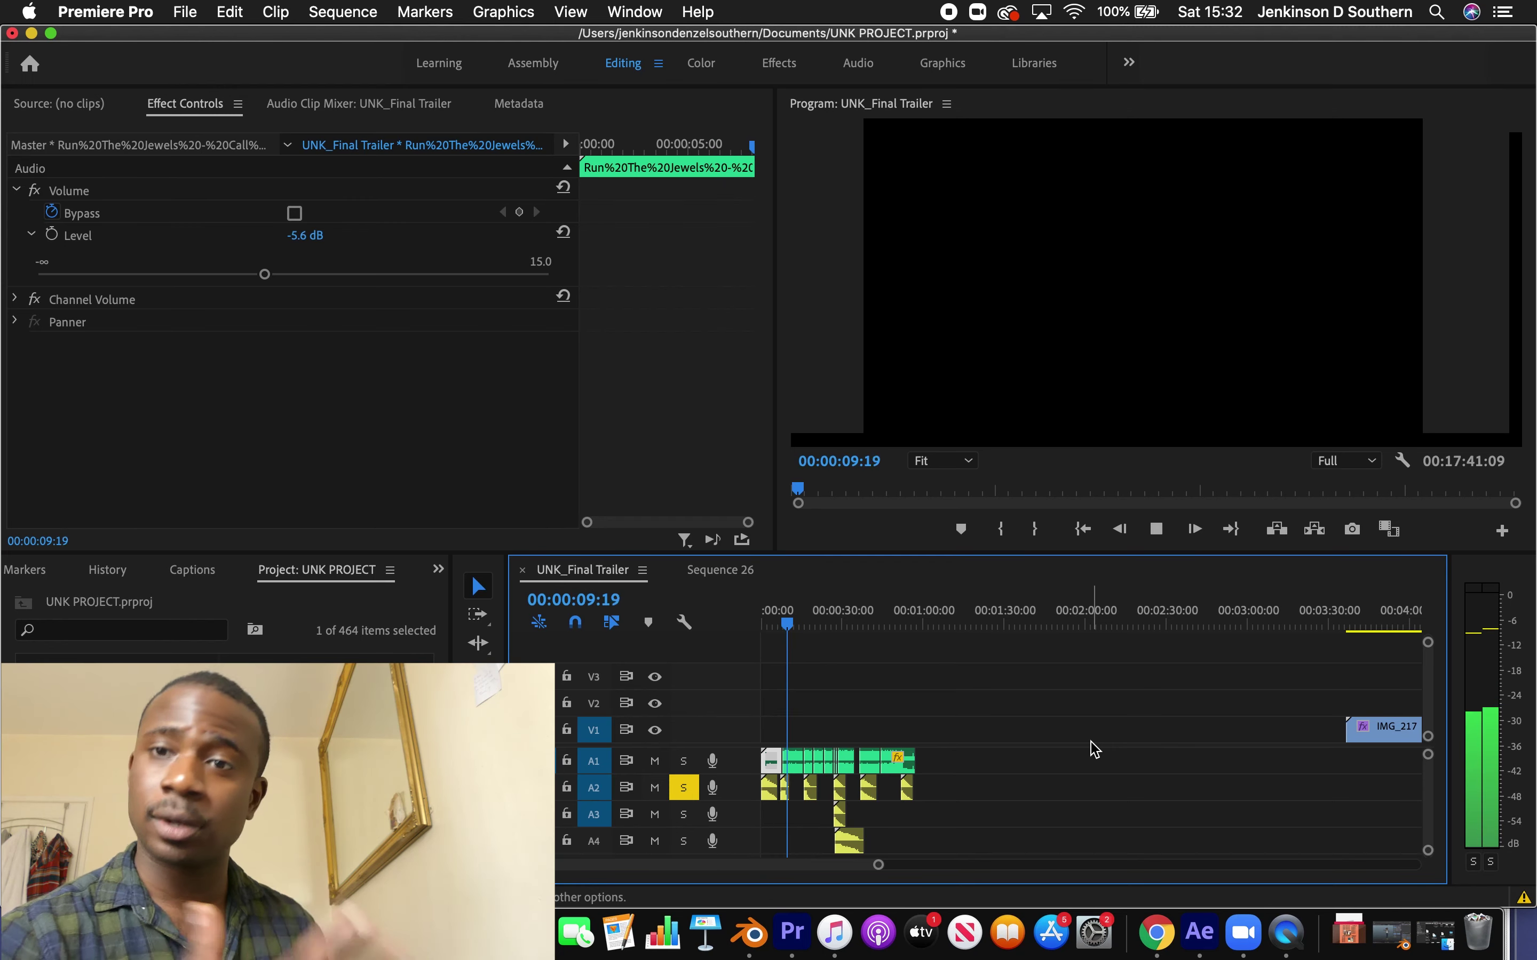
# Sample the soloed A2 sound effects further along the edit, around 00:00:29 and 00:00:36
pyautogui.click(818, 615)
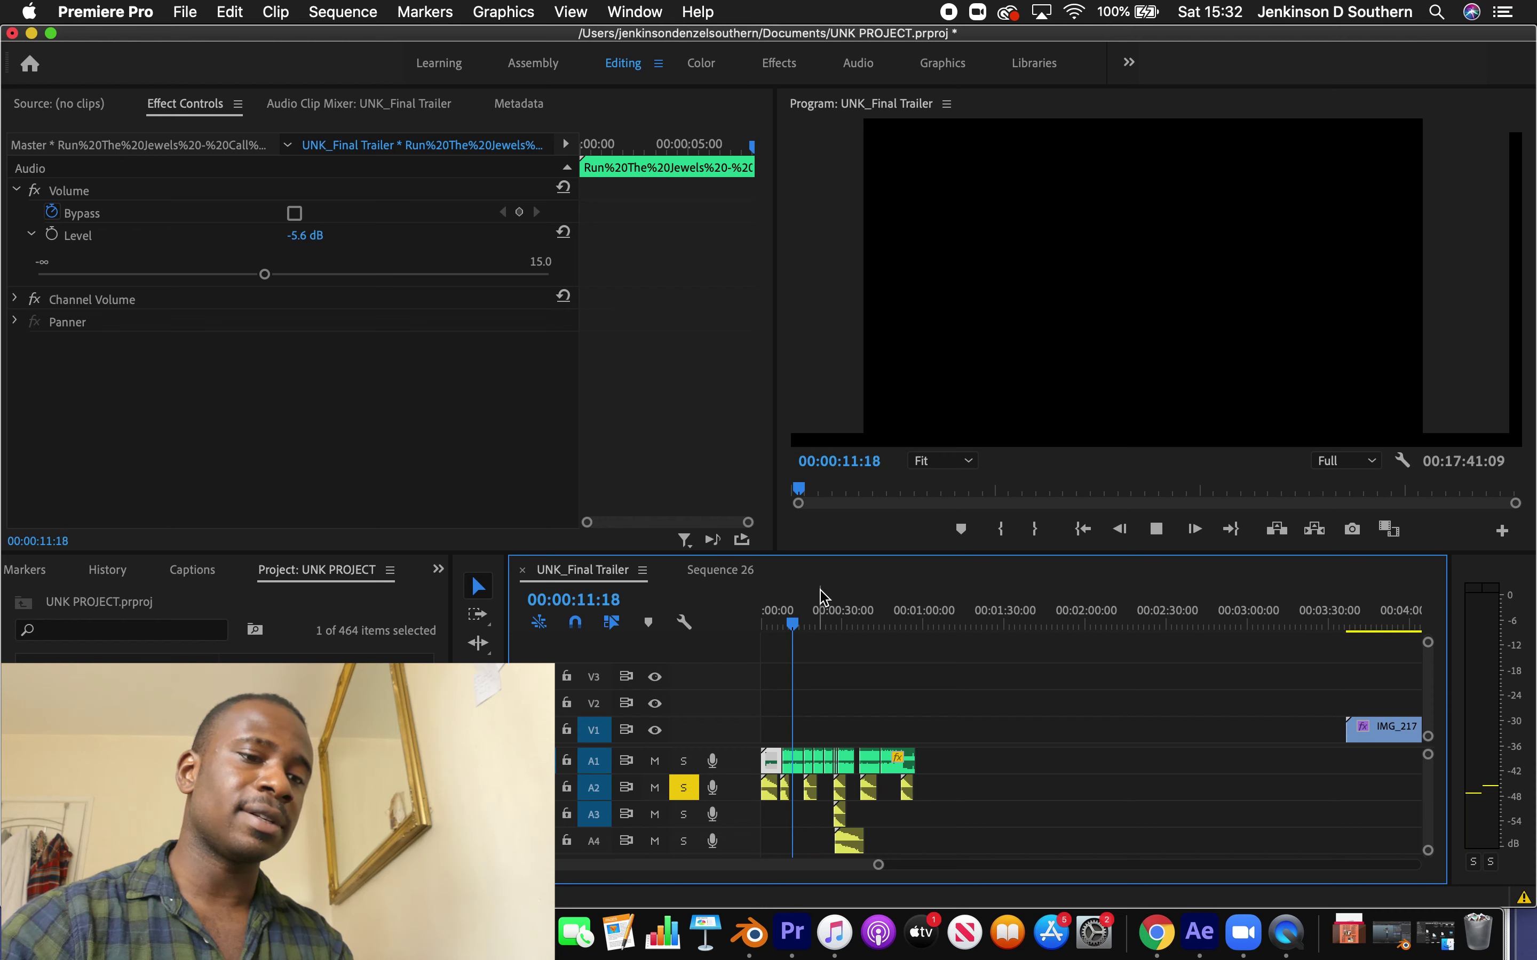
pyautogui.press('space')
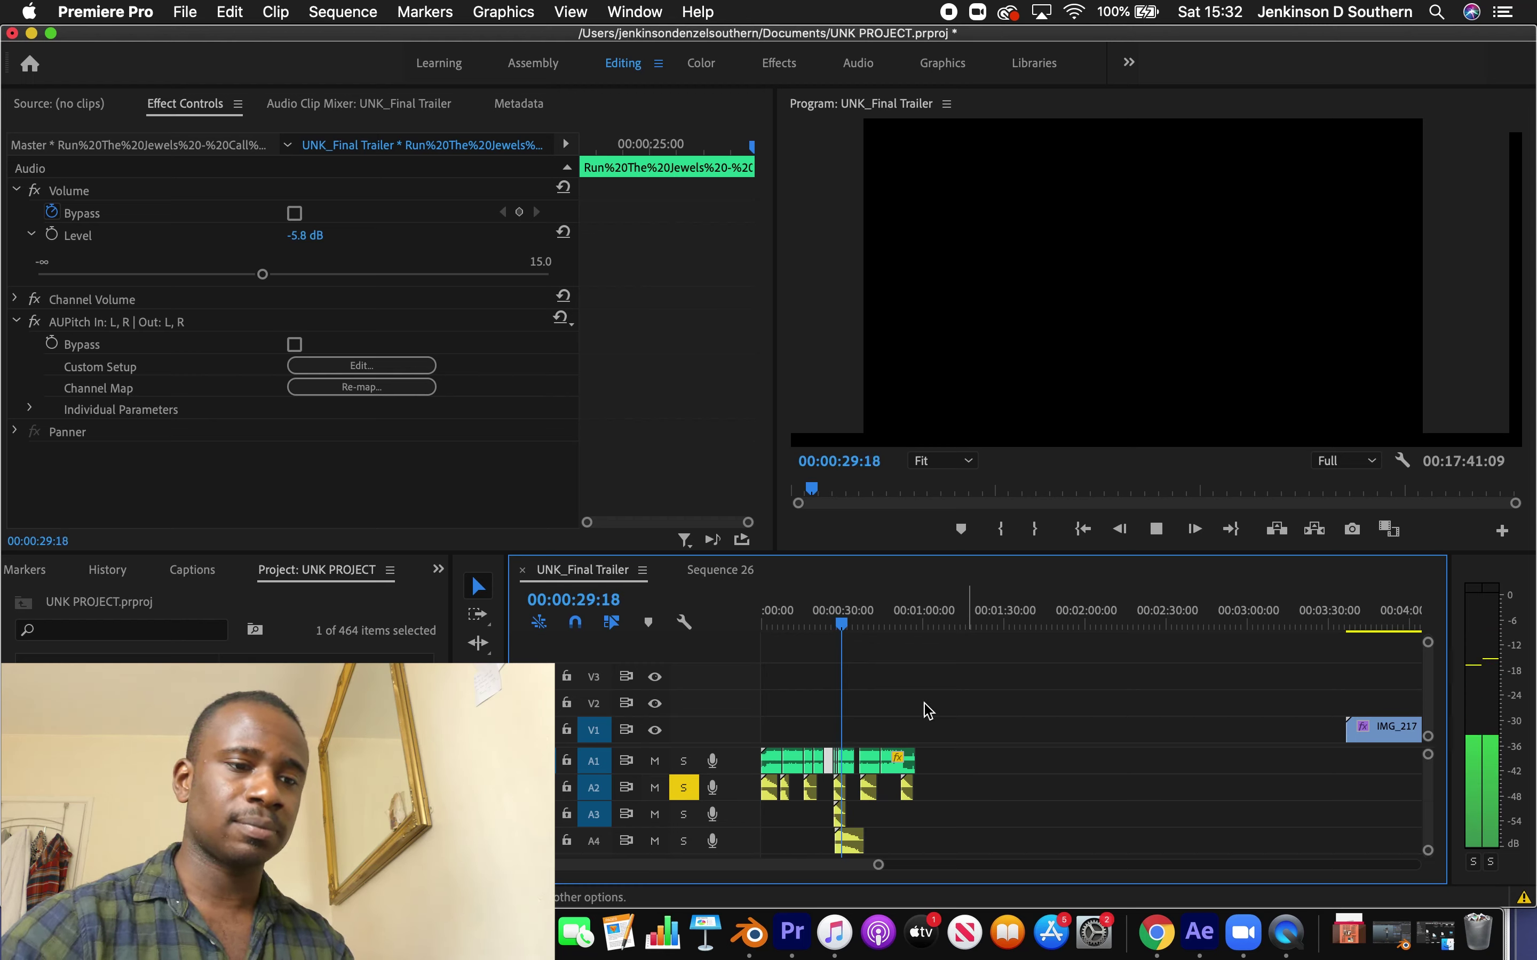
pyautogui.click(858, 626)
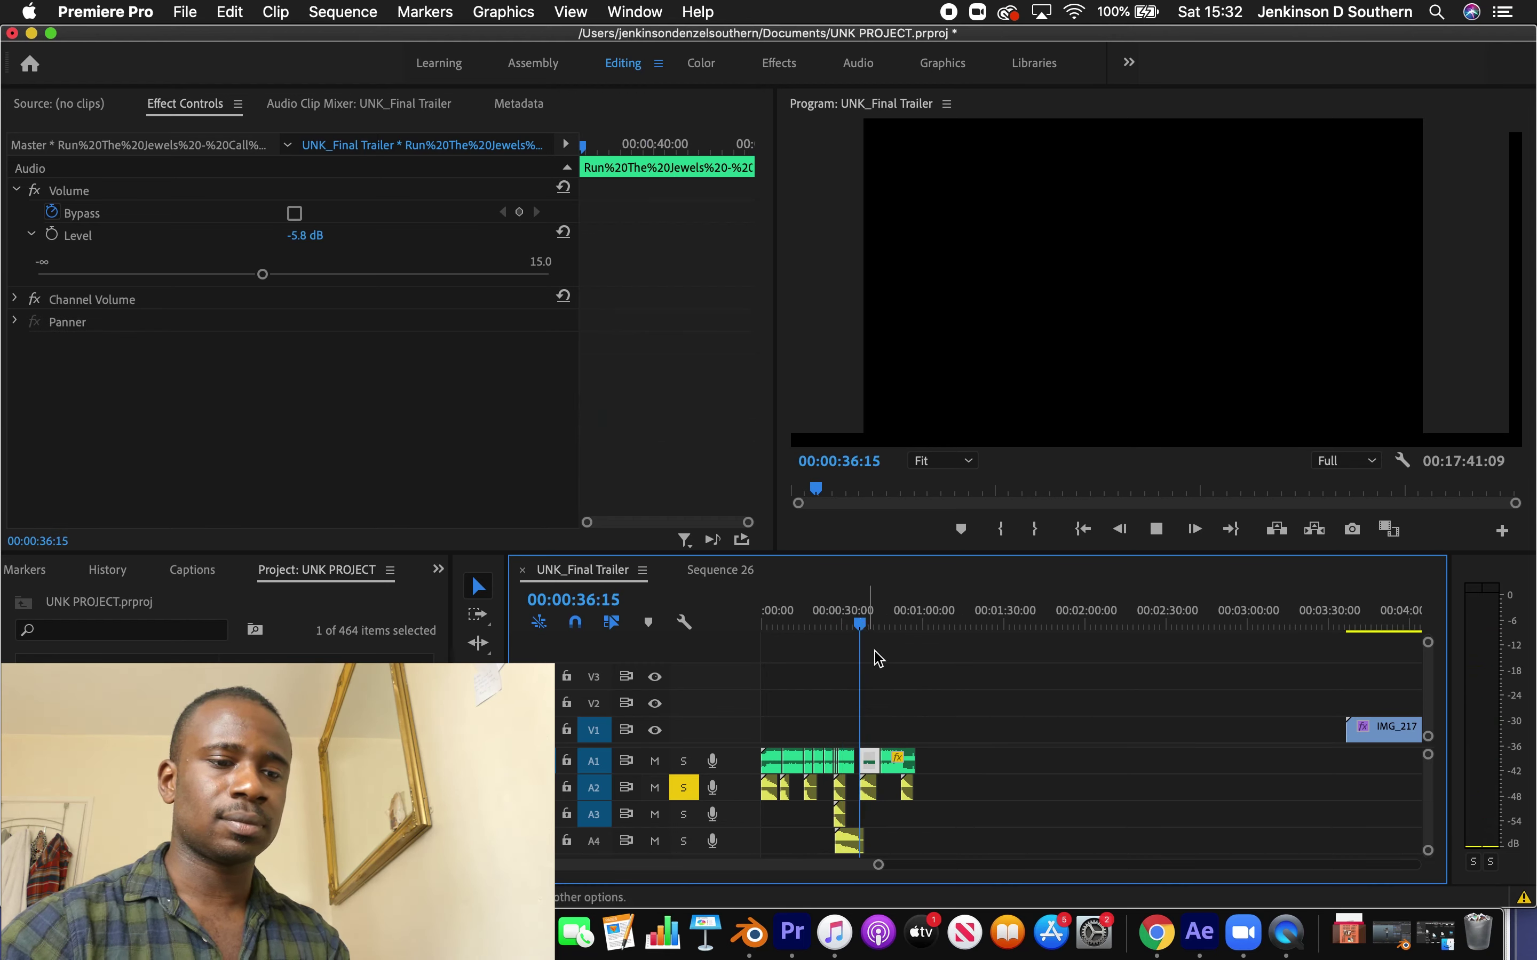
pyautogui.press('space')
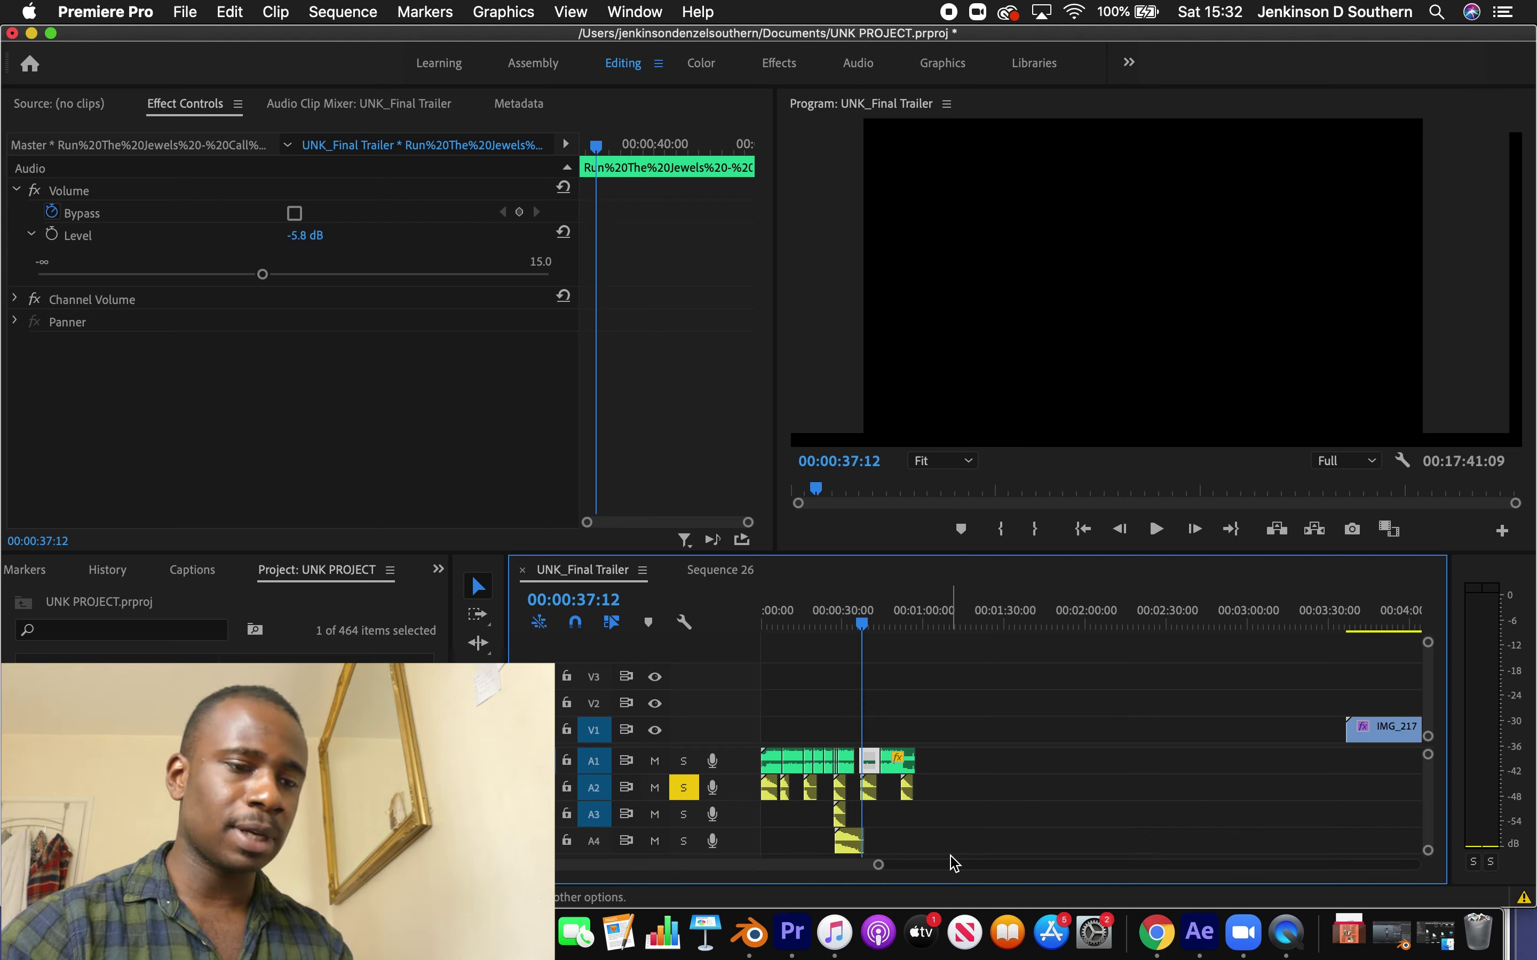
# Move the yellow sound-effect clips away from the sequence start to begin at about 00:03:21, one audio track further down
pyautogui.scroll(-1, 954, 863)
pyautogui.moveTo(950, 845); pyautogui.dragTo(1314, 810)
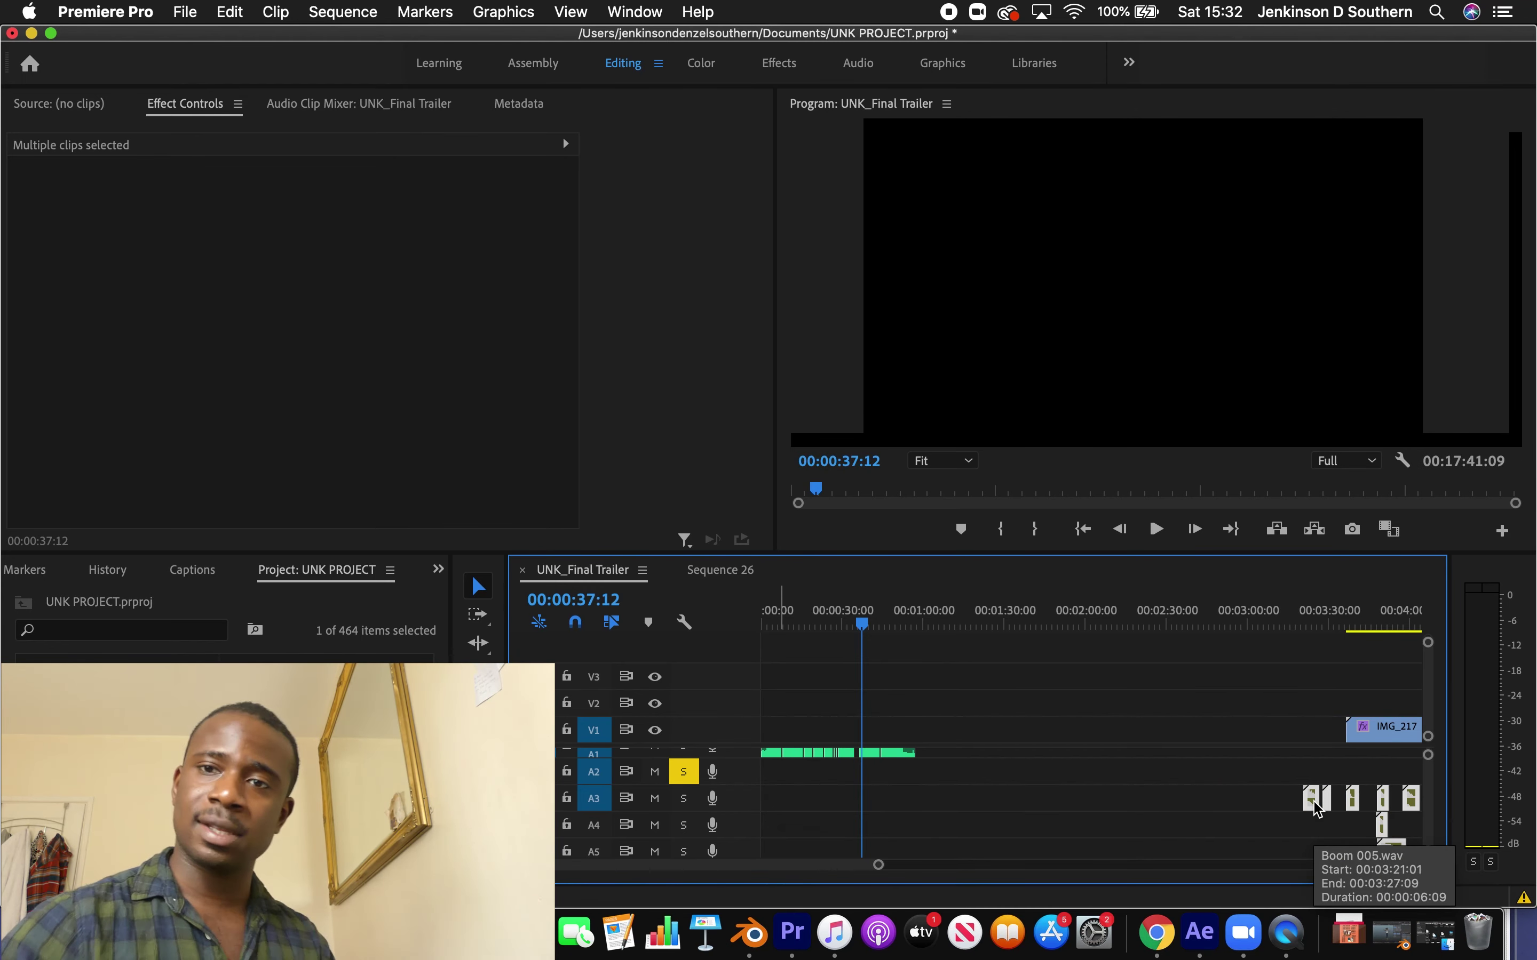
pyautogui.moveTo(879, 867); pyautogui.dragTo(1107, 864)
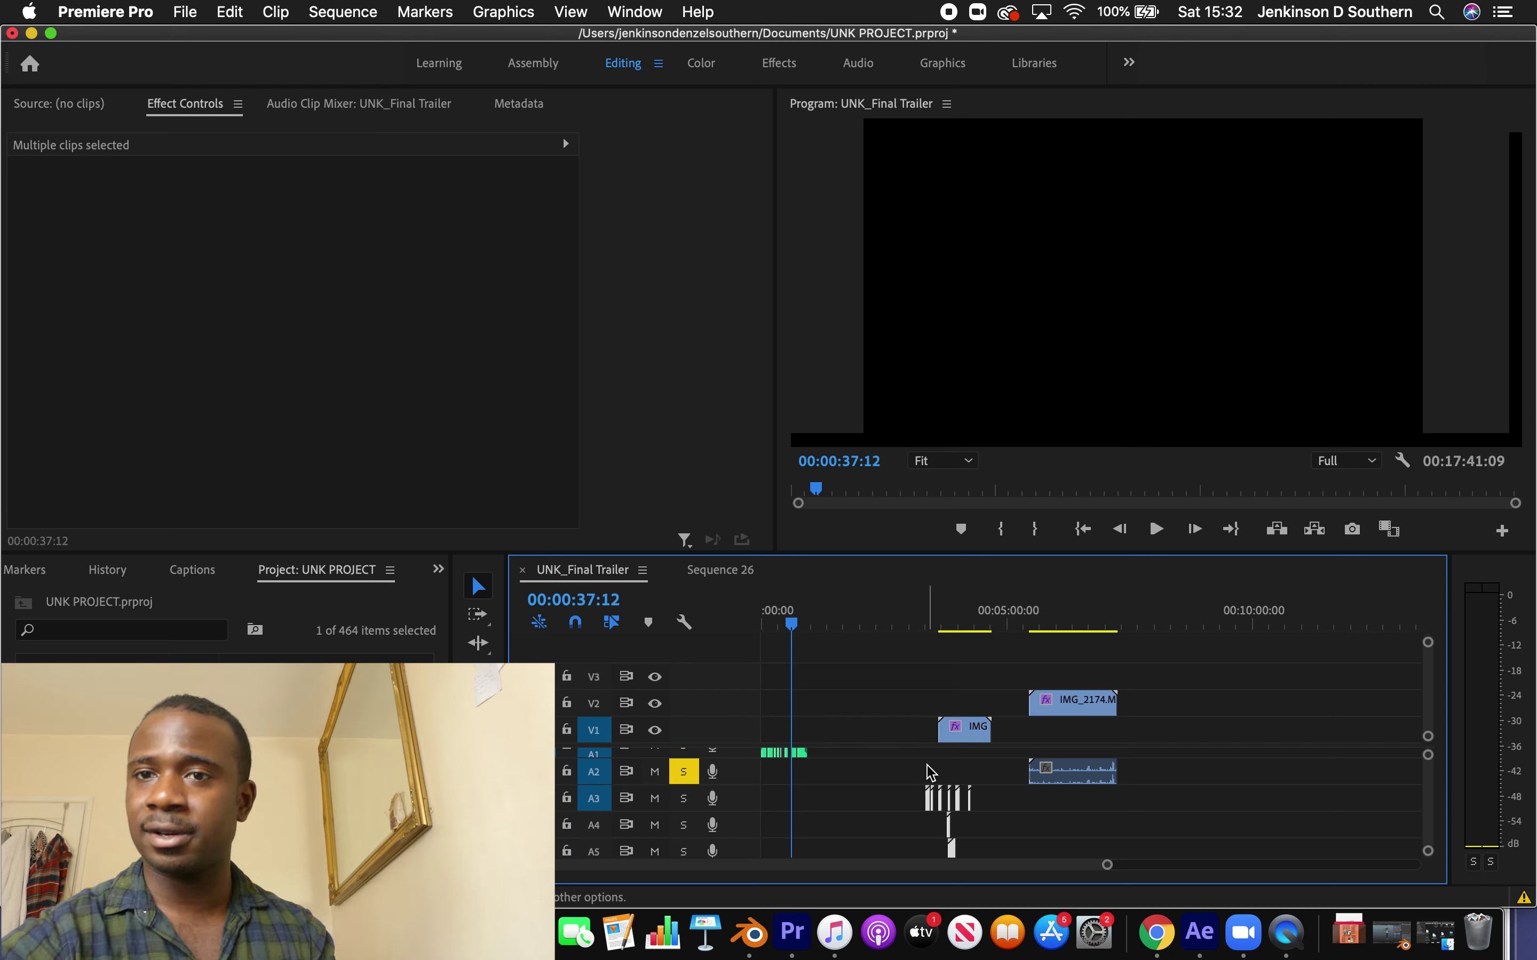
# Move the two IMG video clips on V1 and V2, with their linked audio, to start at about 00:22:00:00
pyautogui.scroll(1, 1118, 806)
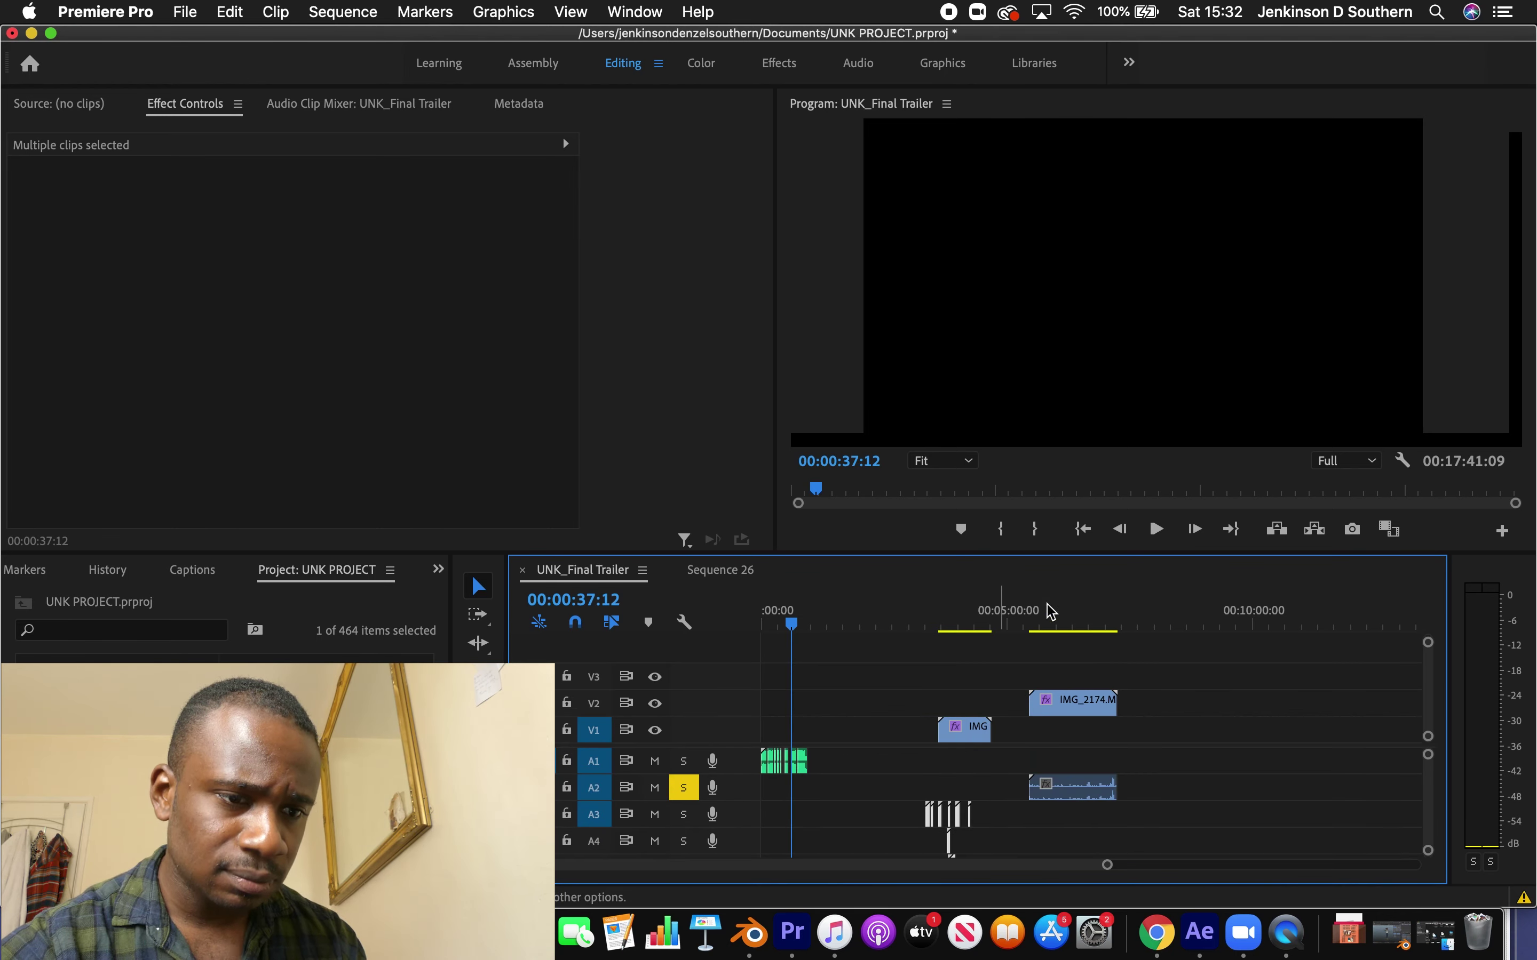
pyautogui.moveTo(1107, 865); pyautogui.dragTo(1350, 865)
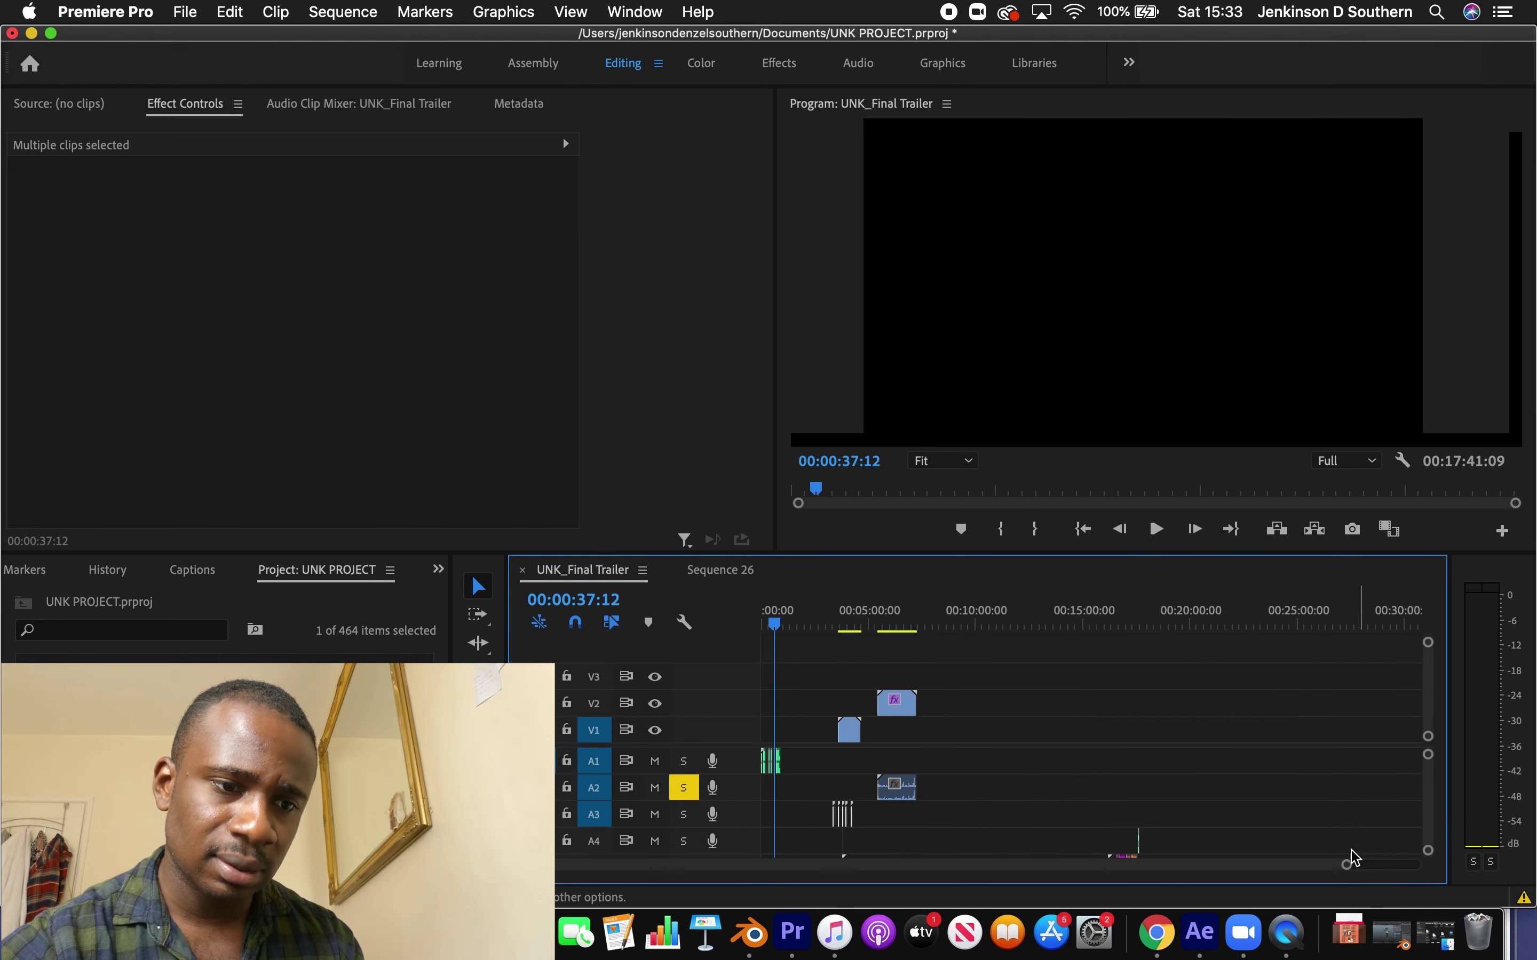
pyautogui.scroll(-1, 1197, 807)
pyautogui.scroll(1, 1193, 806)
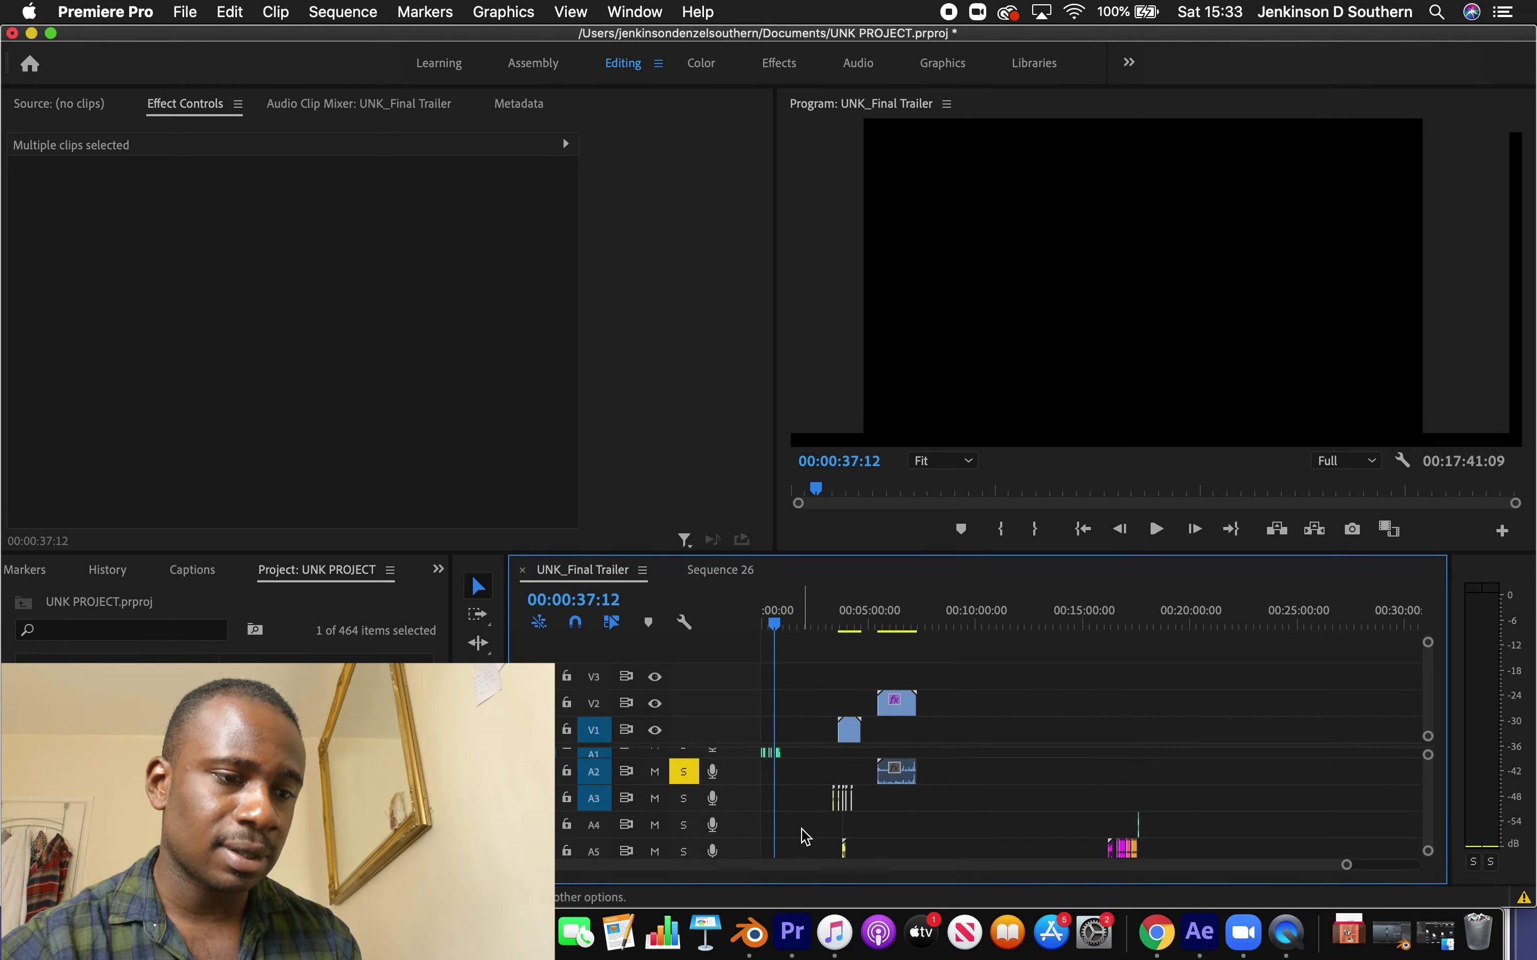
pyautogui.click(996, 803)
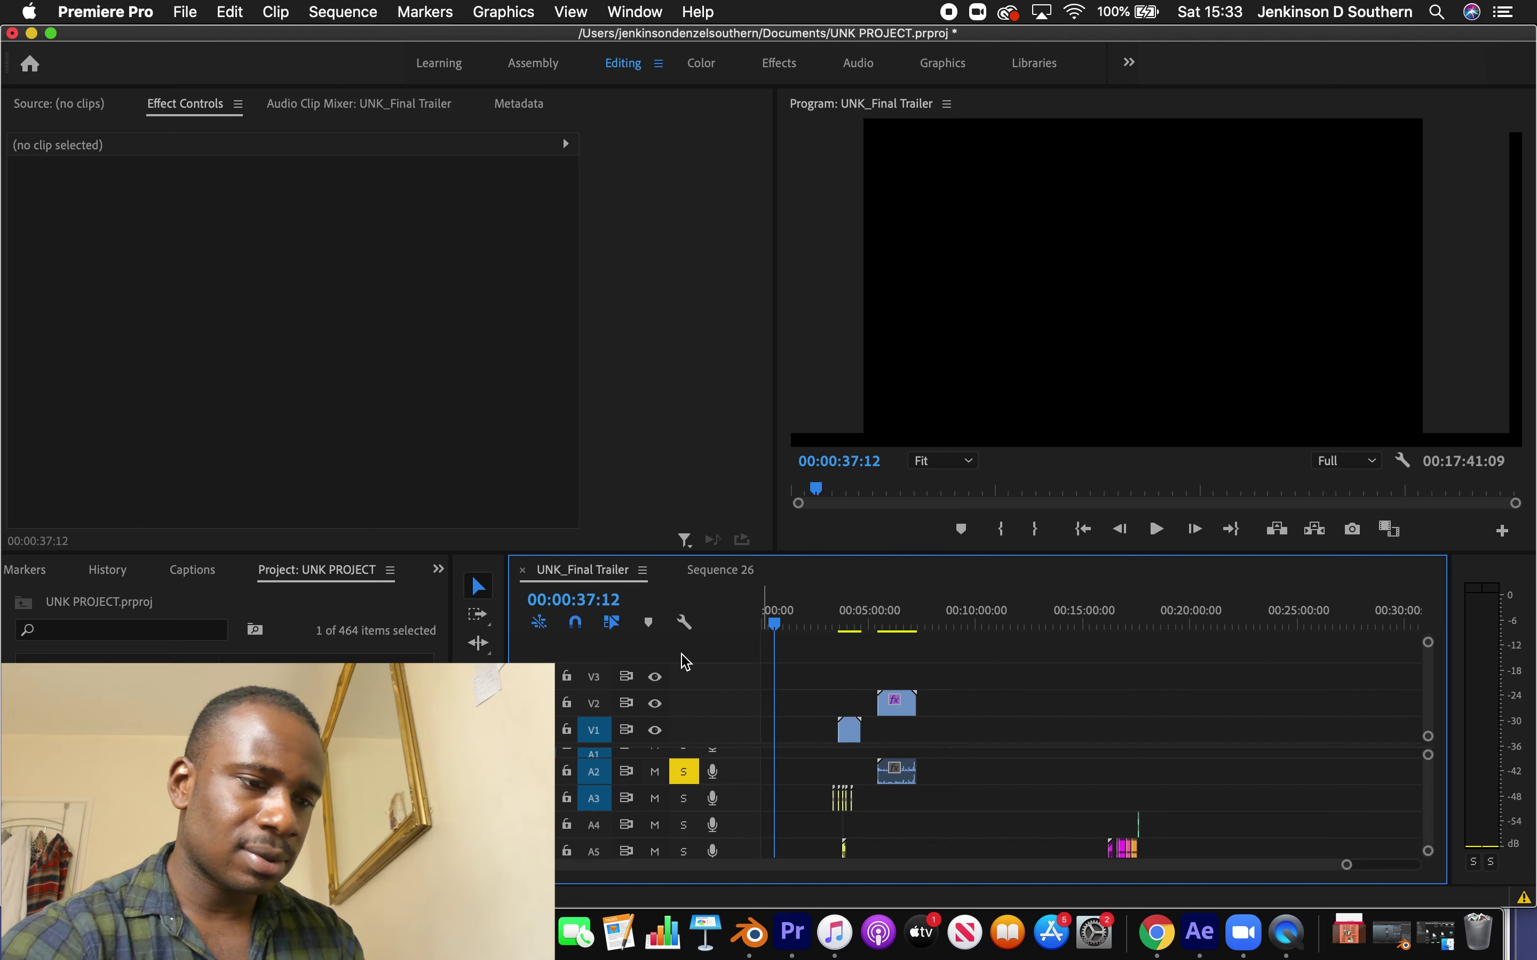
pyautogui.moveTo(926, 745); pyautogui.dragTo(859, 718)
pyautogui.moveTo(1102, 726); pyautogui.dragTo(1235, 727)
pyautogui.scroll(-2, 1192, 763)
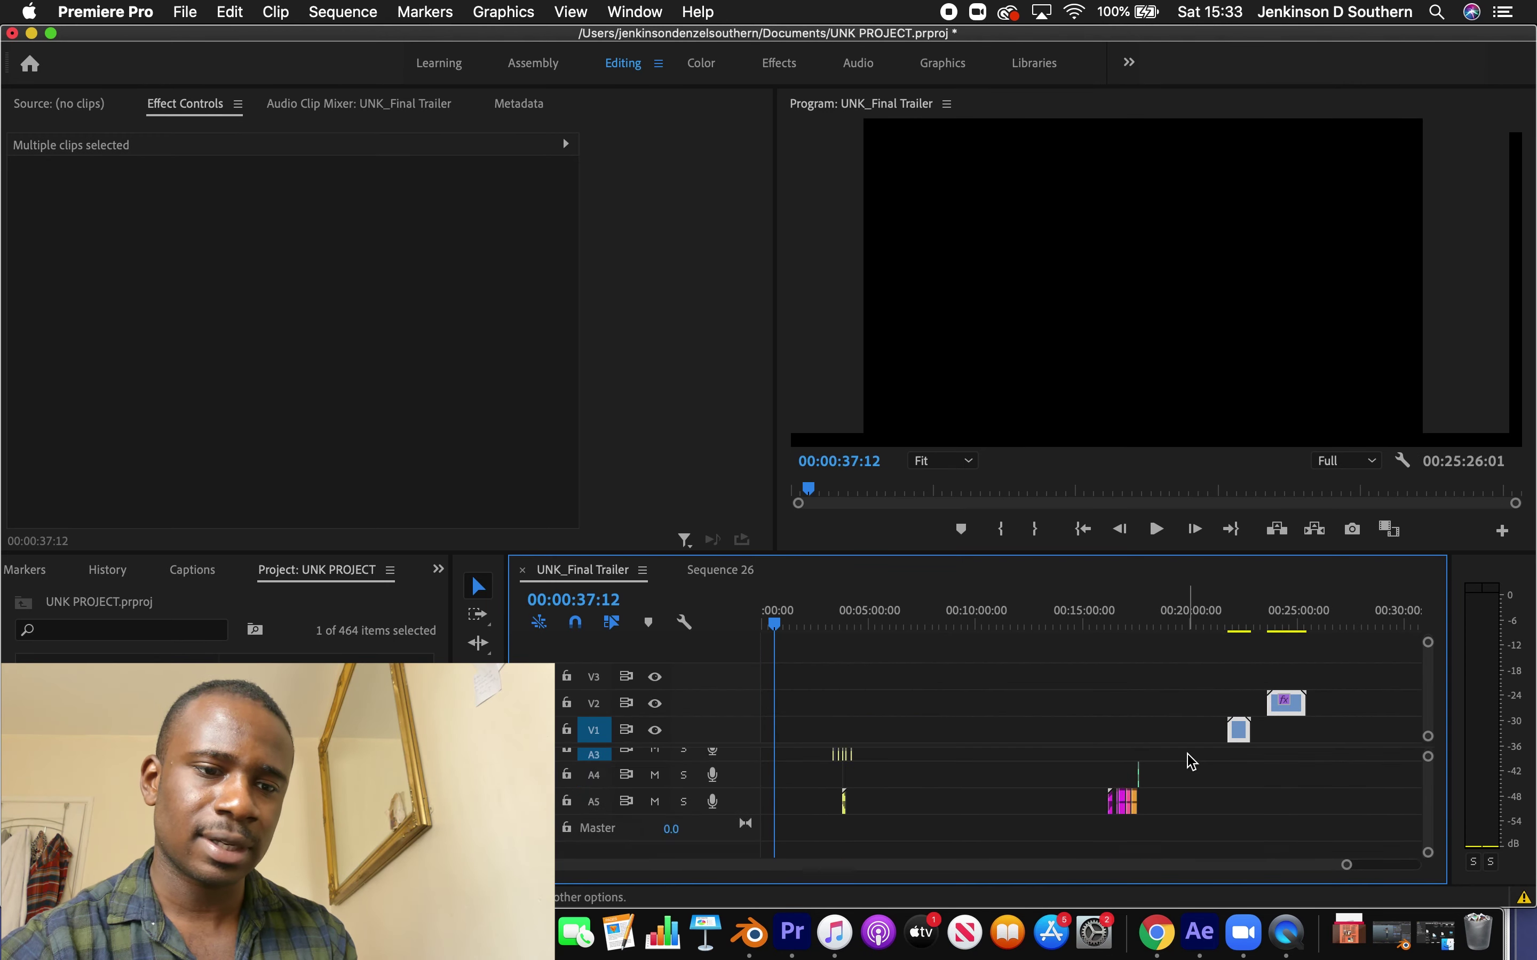
pyautogui.scroll(2, 1142, 840)
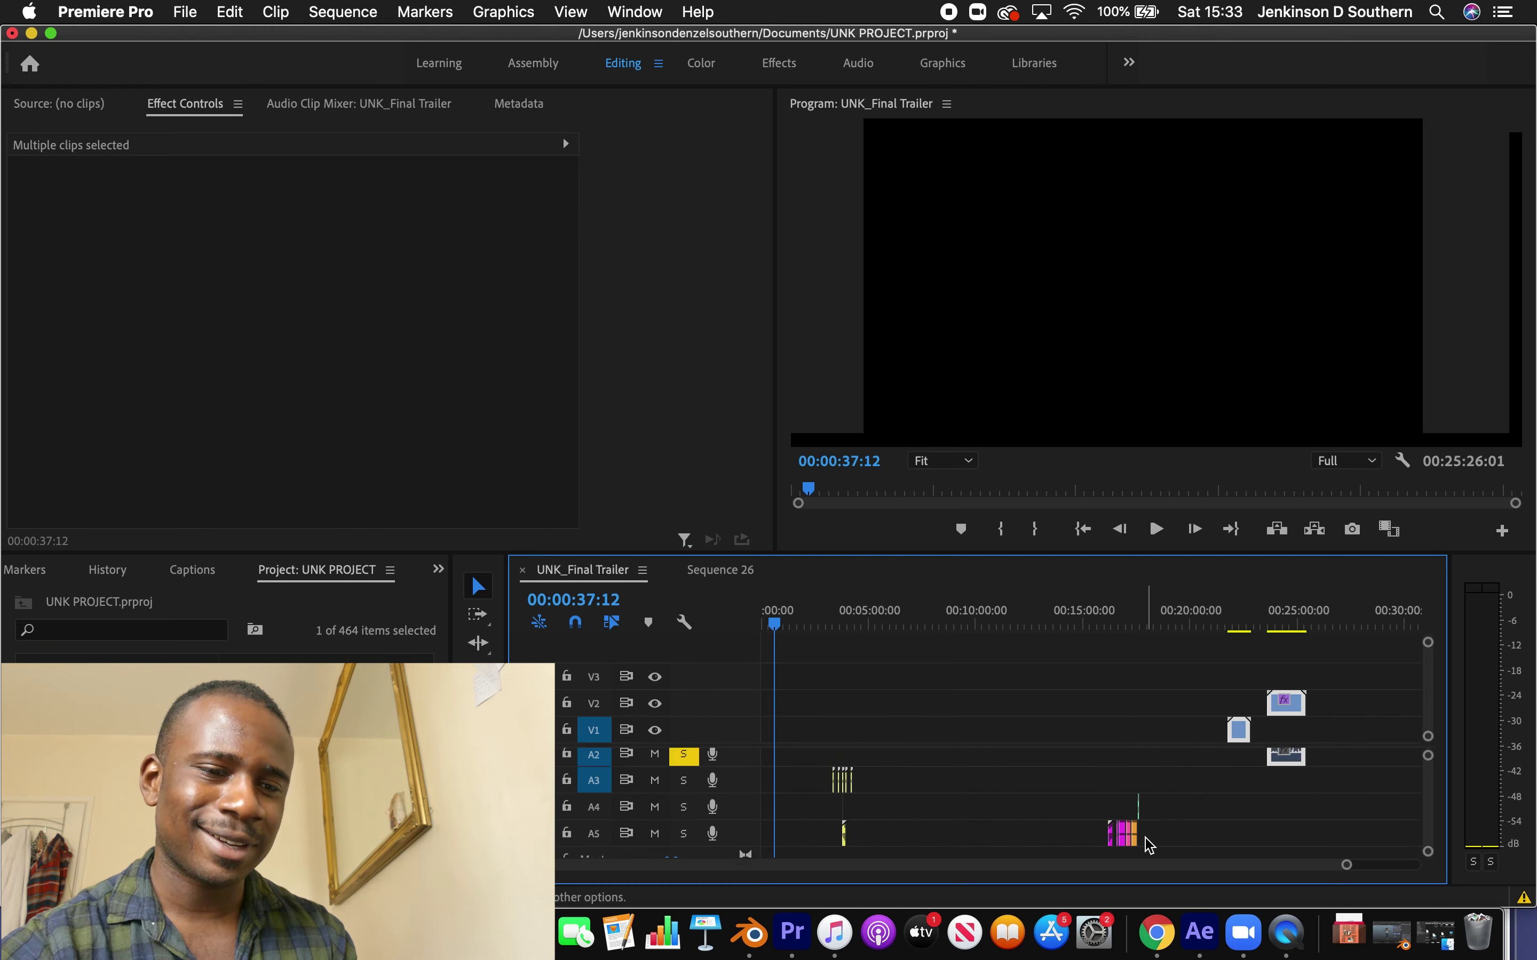
# Move the multicoloured music clips from around 00:17:00:00 to the sequence start at 00:00:00:00 on tracks A3 and A4
pyautogui.moveTo(1162, 855); pyautogui.dragTo(1087, 771)
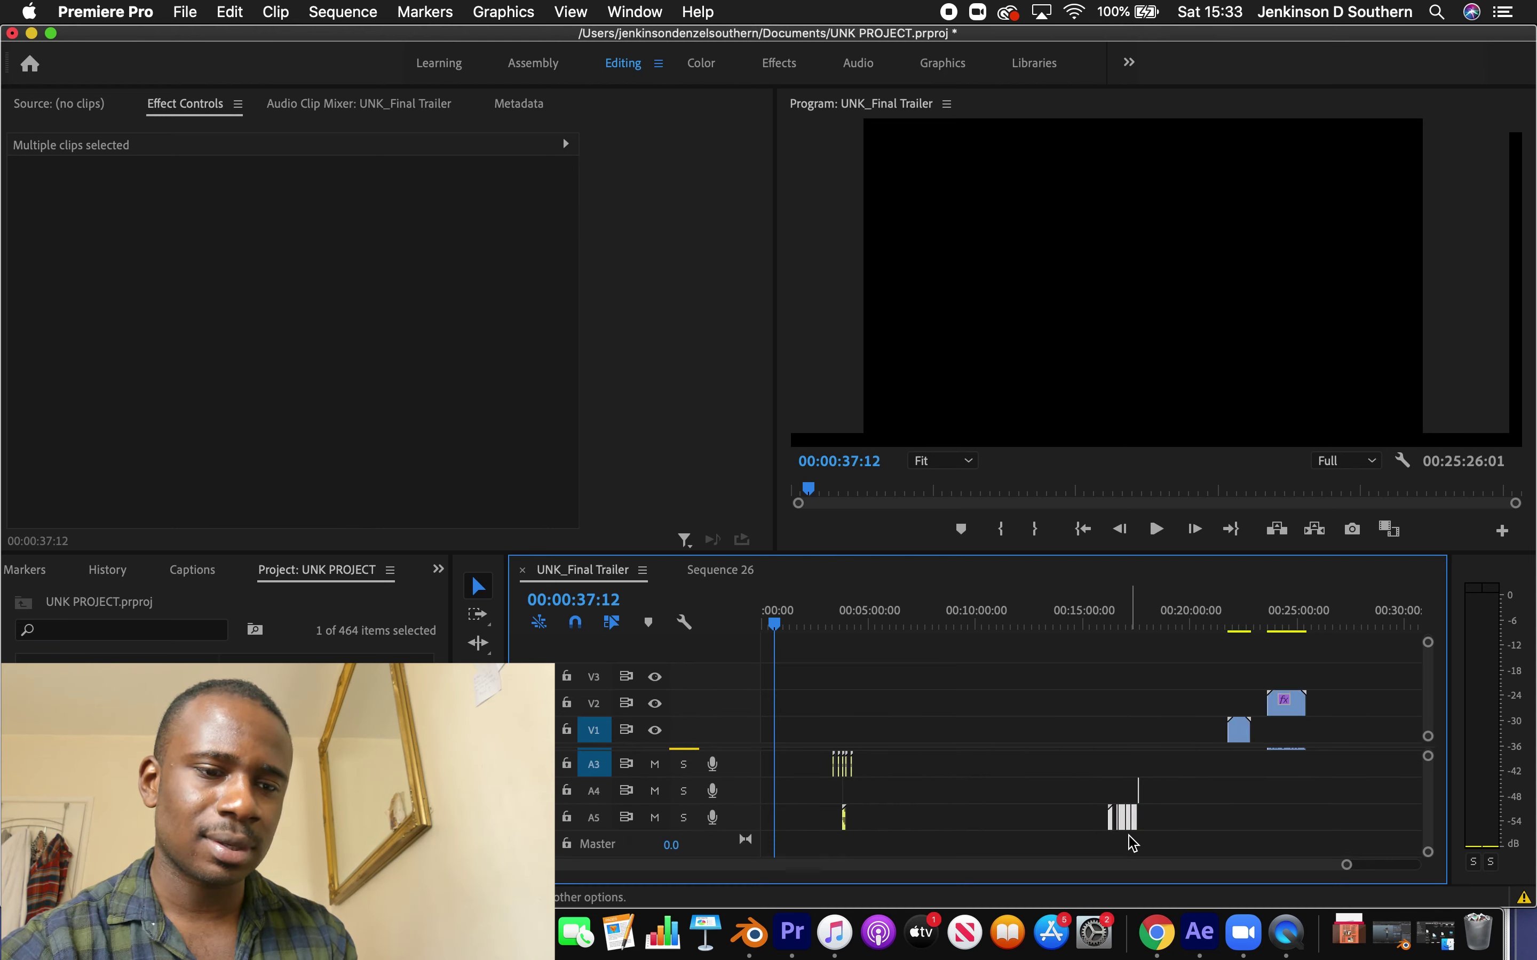
pyautogui.moveTo(1128, 826); pyautogui.dragTo(781, 790)
pyautogui.moveTo(797, 613); pyautogui.dragTo(728, 611)
pyautogui.hscroll(3, 1355, 870)
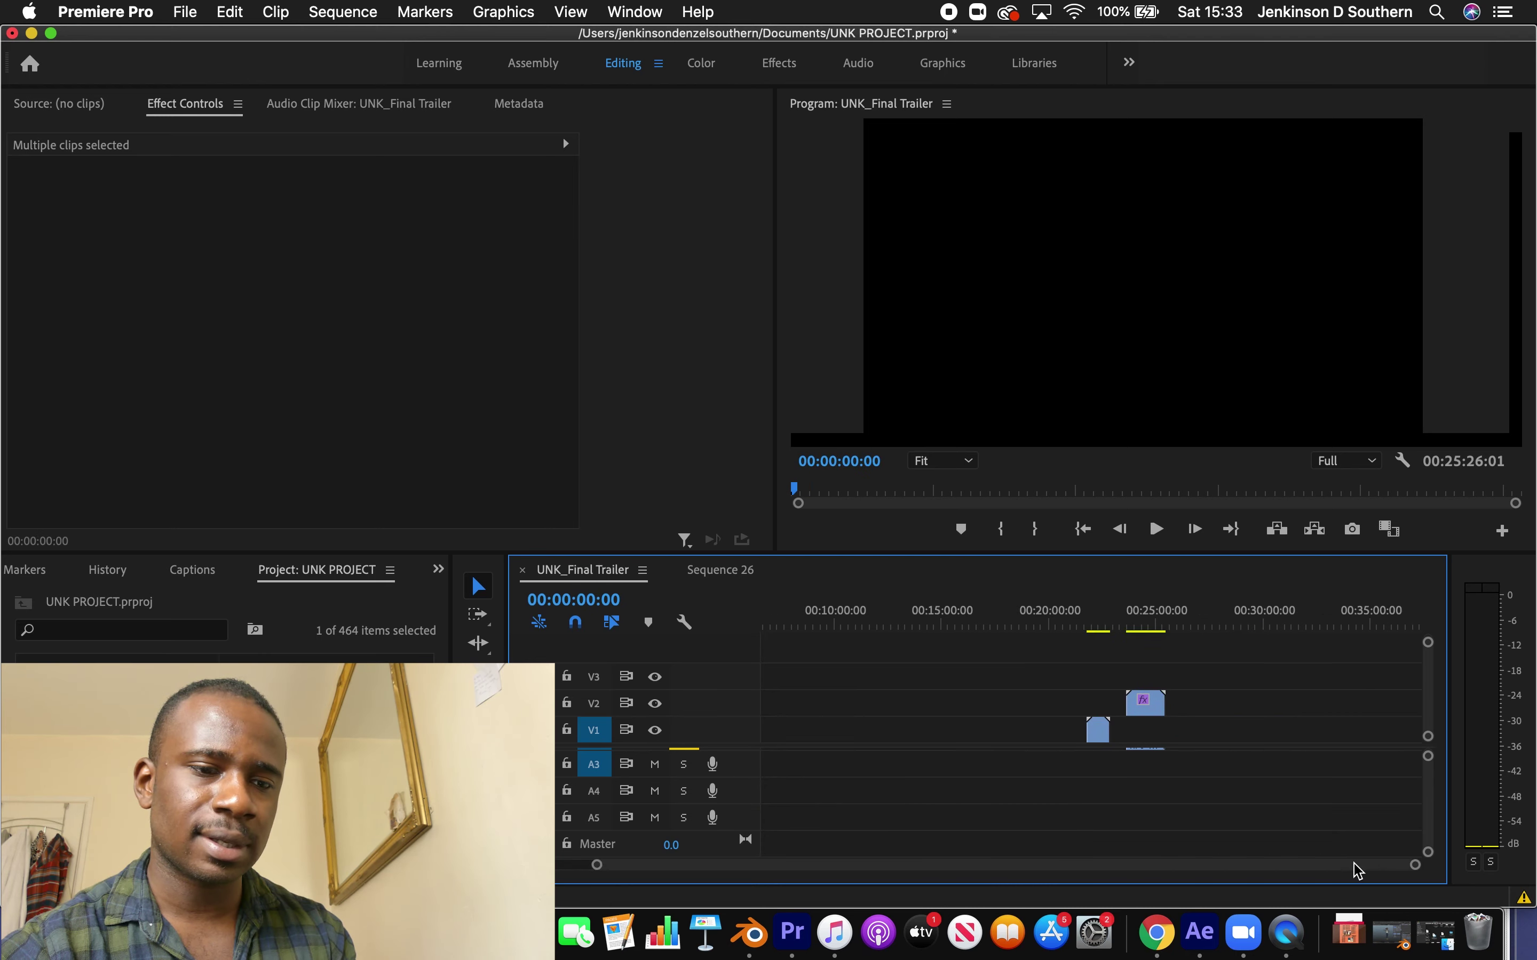
pyautogui.hscroll(-3, 1384, 874)
pyautogui.moveTo(1345, 865); pyautogui.dragTo(843, 865)
pyautogui.click(1040, 608)
pyautogui.moveTo(1041, 607); pyautogui.dragTo(744, 656)
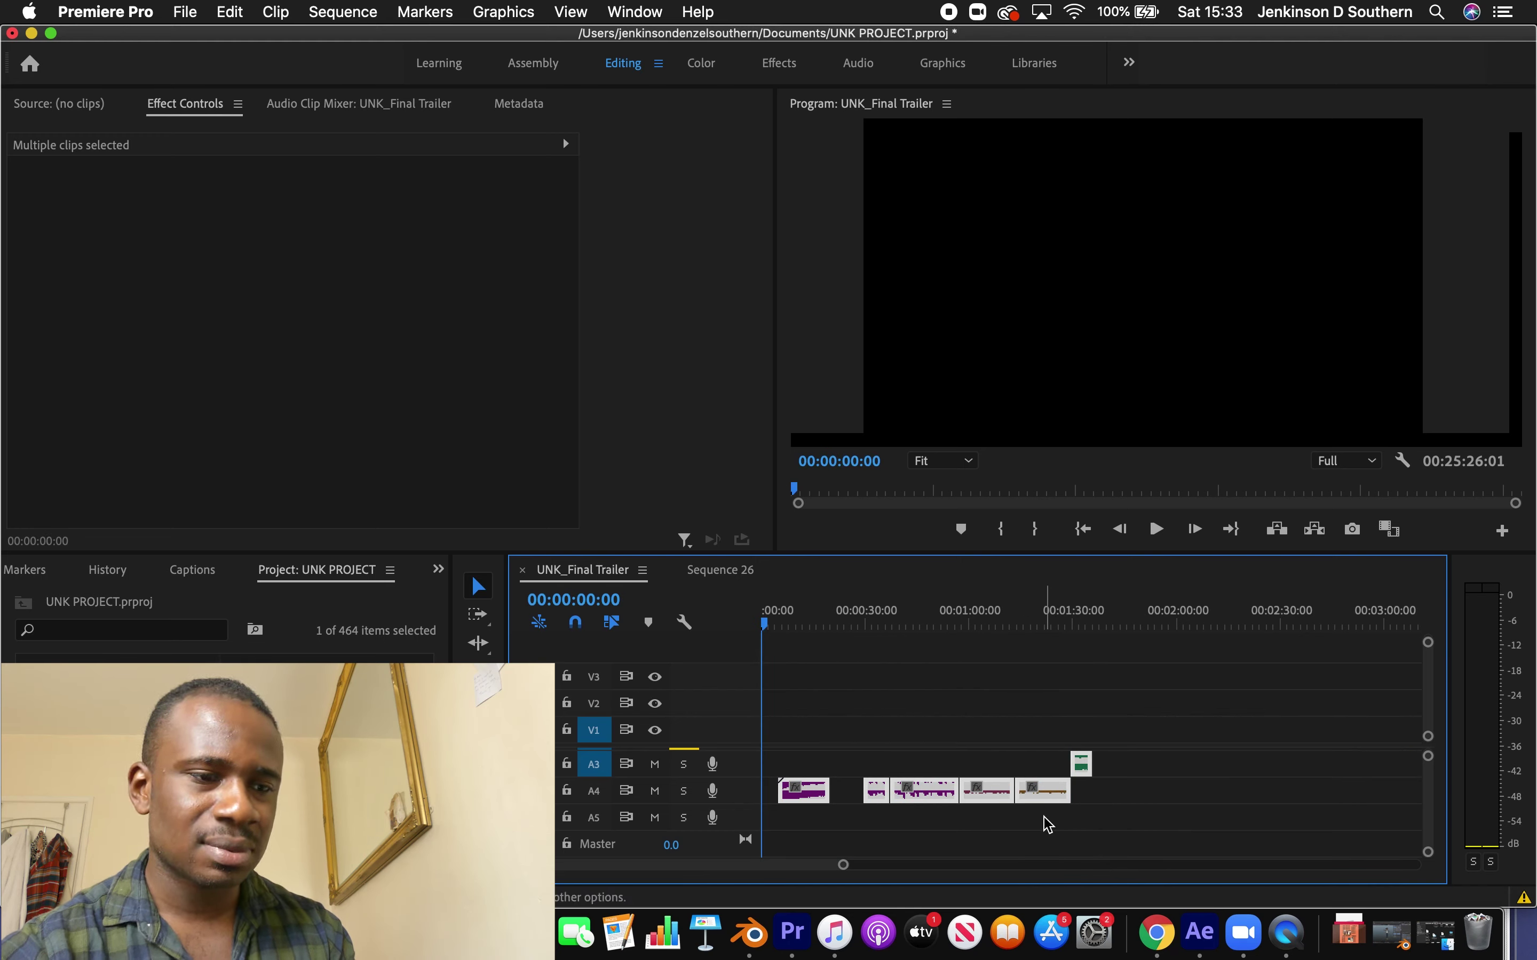
pyautogui.moveTo(919, 801); pyautogui.dragTo(902, 800)
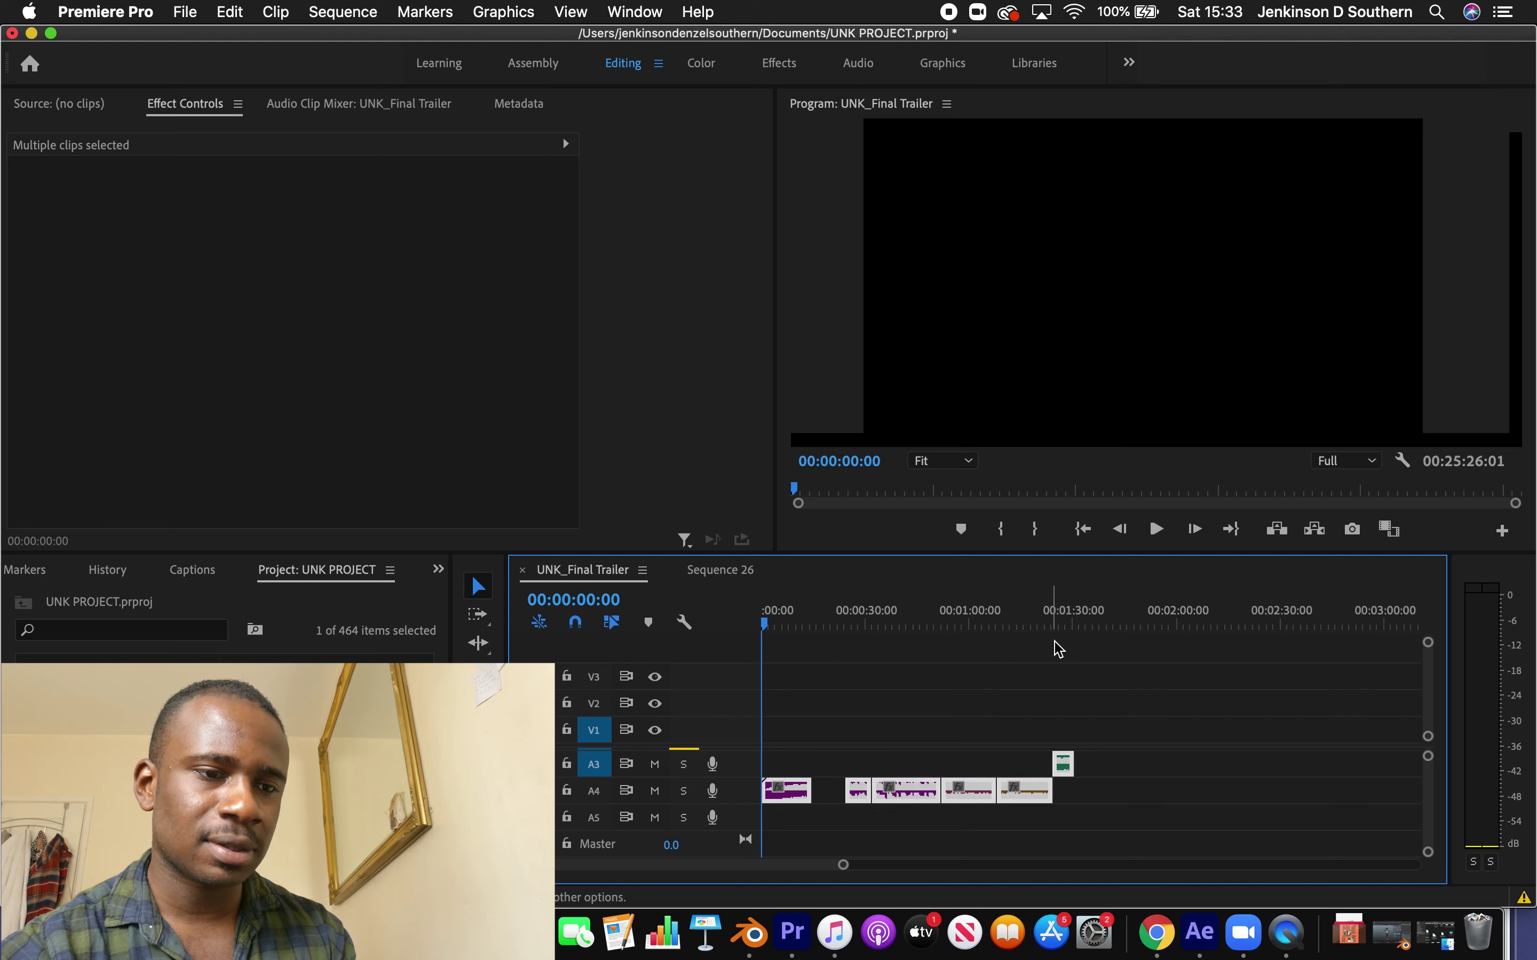
pyautogui.click(1056, 619)
pyautogui.moveTo(1056, 620); pyautogui.dragTo(724, 737)
# Locate the relocated yellow sound effects and play the first one, Boom 005.wav, from about 00:03:21
pyautogui.moveTo(844, 867); pyautogui.dragTo(1036, 875)
pyautogui.click(972, 792)
pyautogui.moveTo(995, 611); pyautogui.dragTo(995, 610)
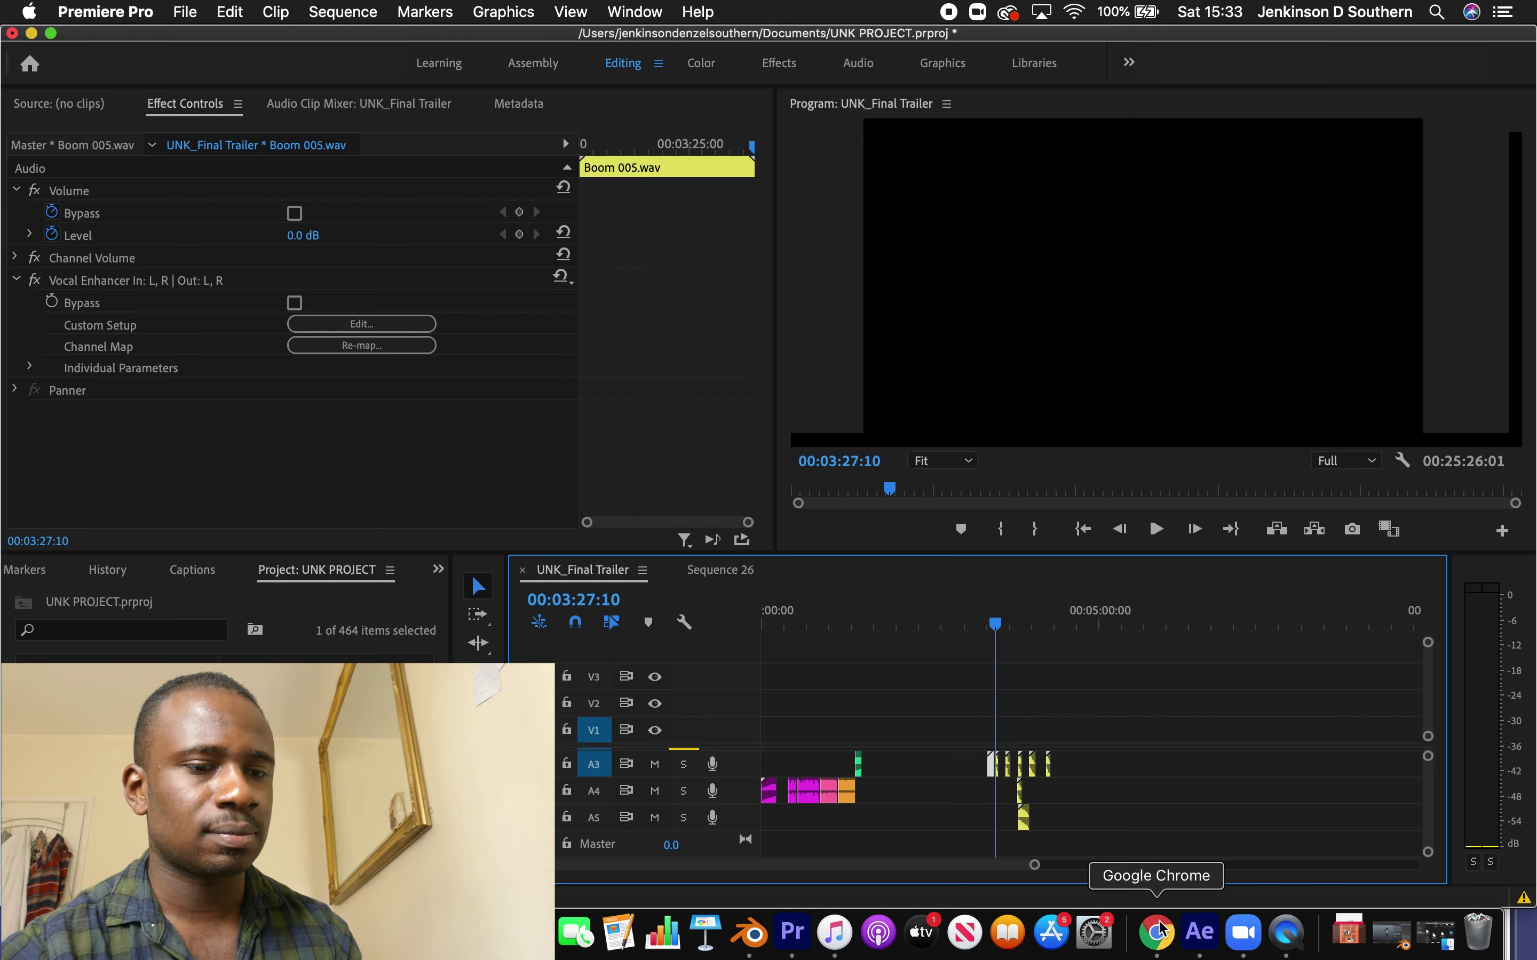
pyautogui.moveTo(1035, 864); pyautogui.dragTo(946, 865)
pyautogui.click(1079, 613)
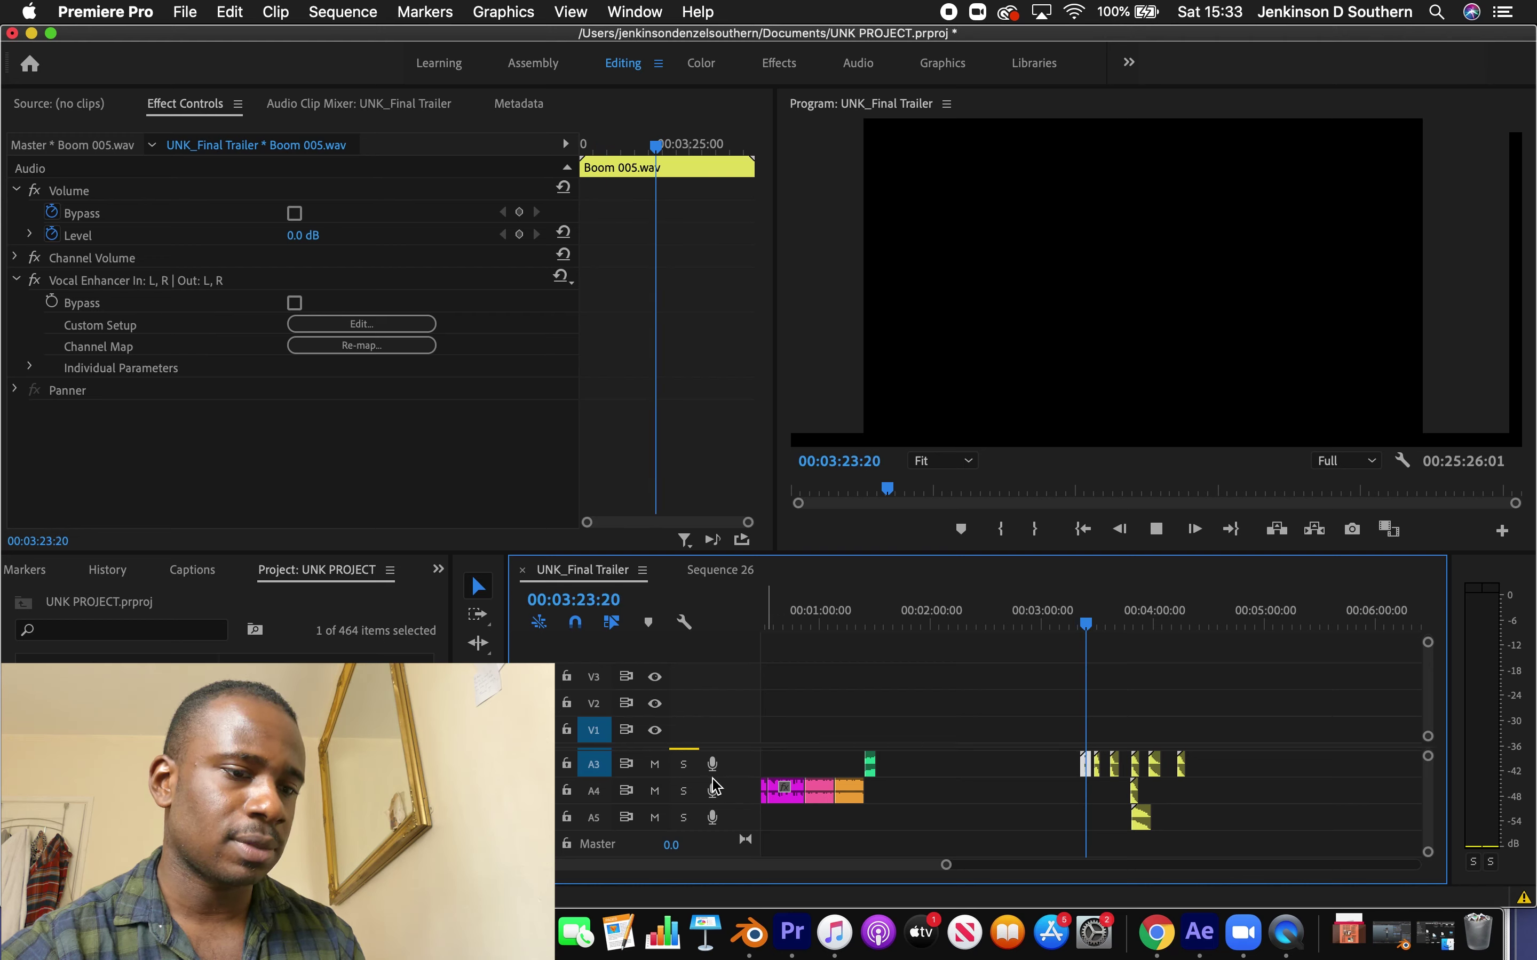
# Turn off solo on track A2 and play the Boom 005.wav clip on A3 from its beginning
pyautogui.scroll(2, 712, 780)
pyautogui.click(683, 784)
pyautogui.click(1084, 623)
pyautogui.moveTo(1083, 625); pyautogui.dragTo(1082, 624)
pyautogui.press('space')
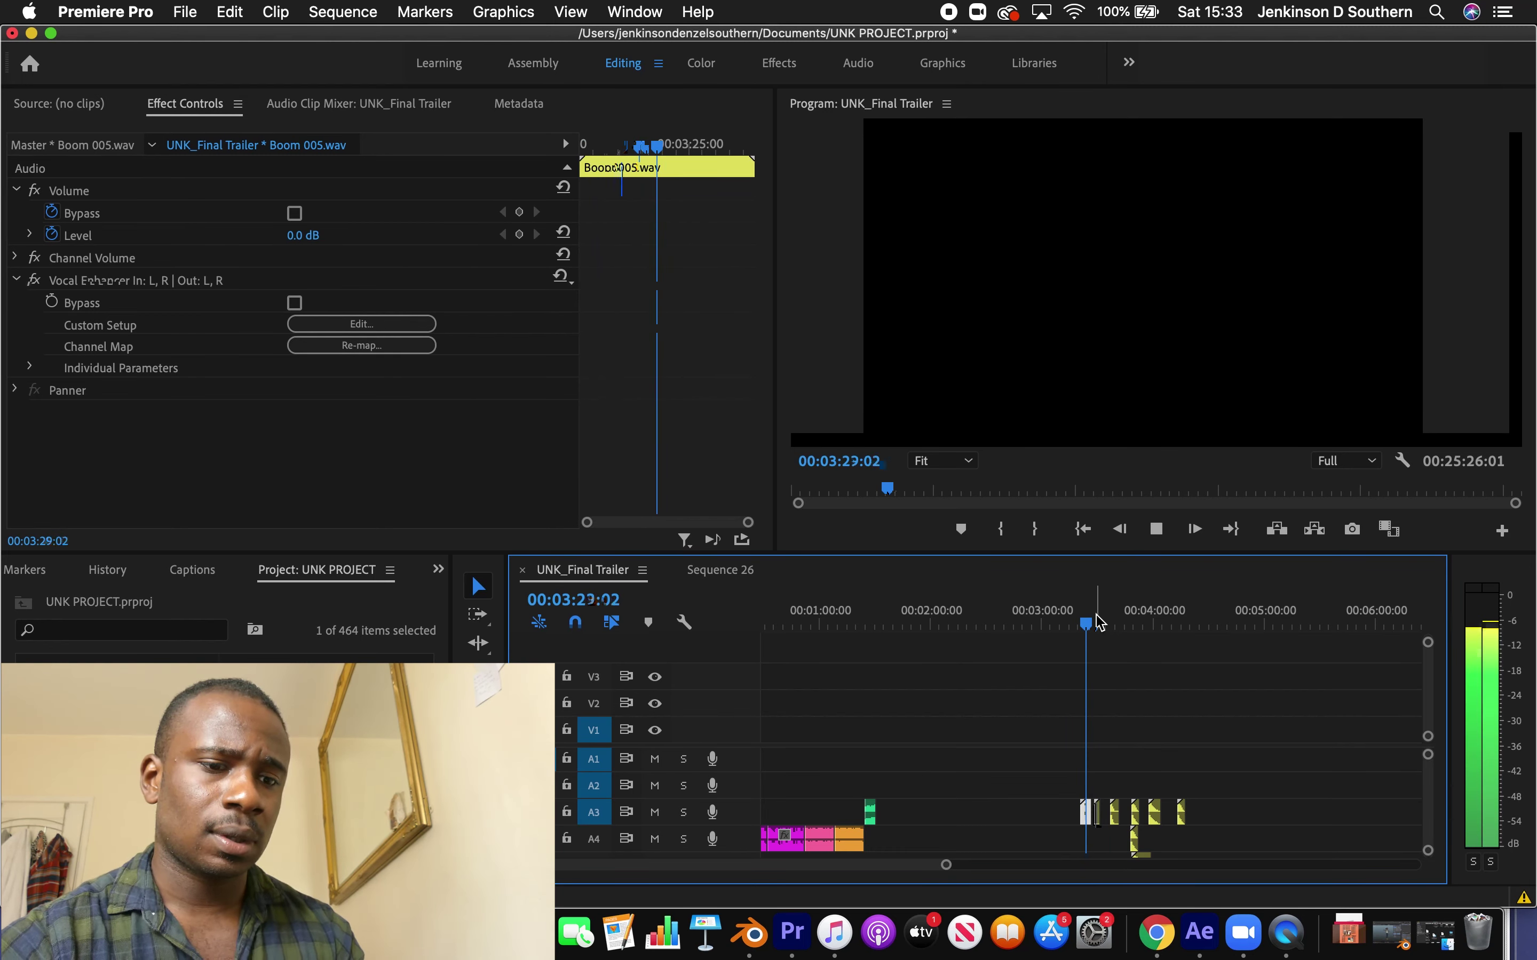
# Play the HIT 009.wav clip near 00:03:49 and the HIT 003.wav clip near 00:03:57 on track A3
pyautogui.moveTo(1125, 624); pyautogui.dragTo(1135, 635)
pyautogui.press('space')
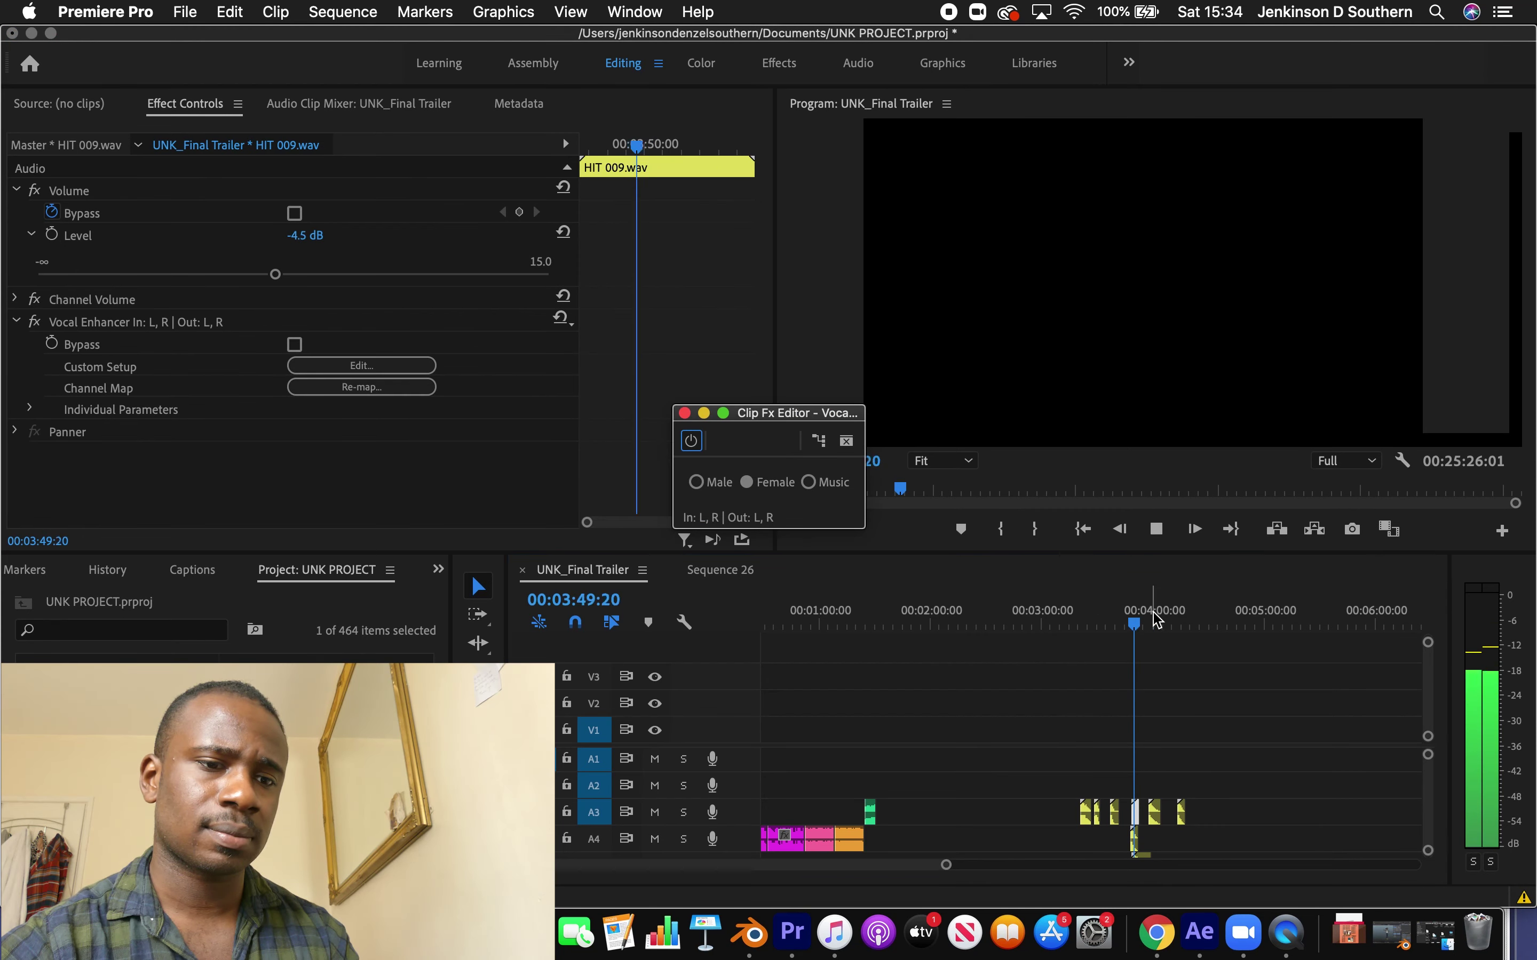
pyautogui.click(1155, 622)
pyautogui.press('space')
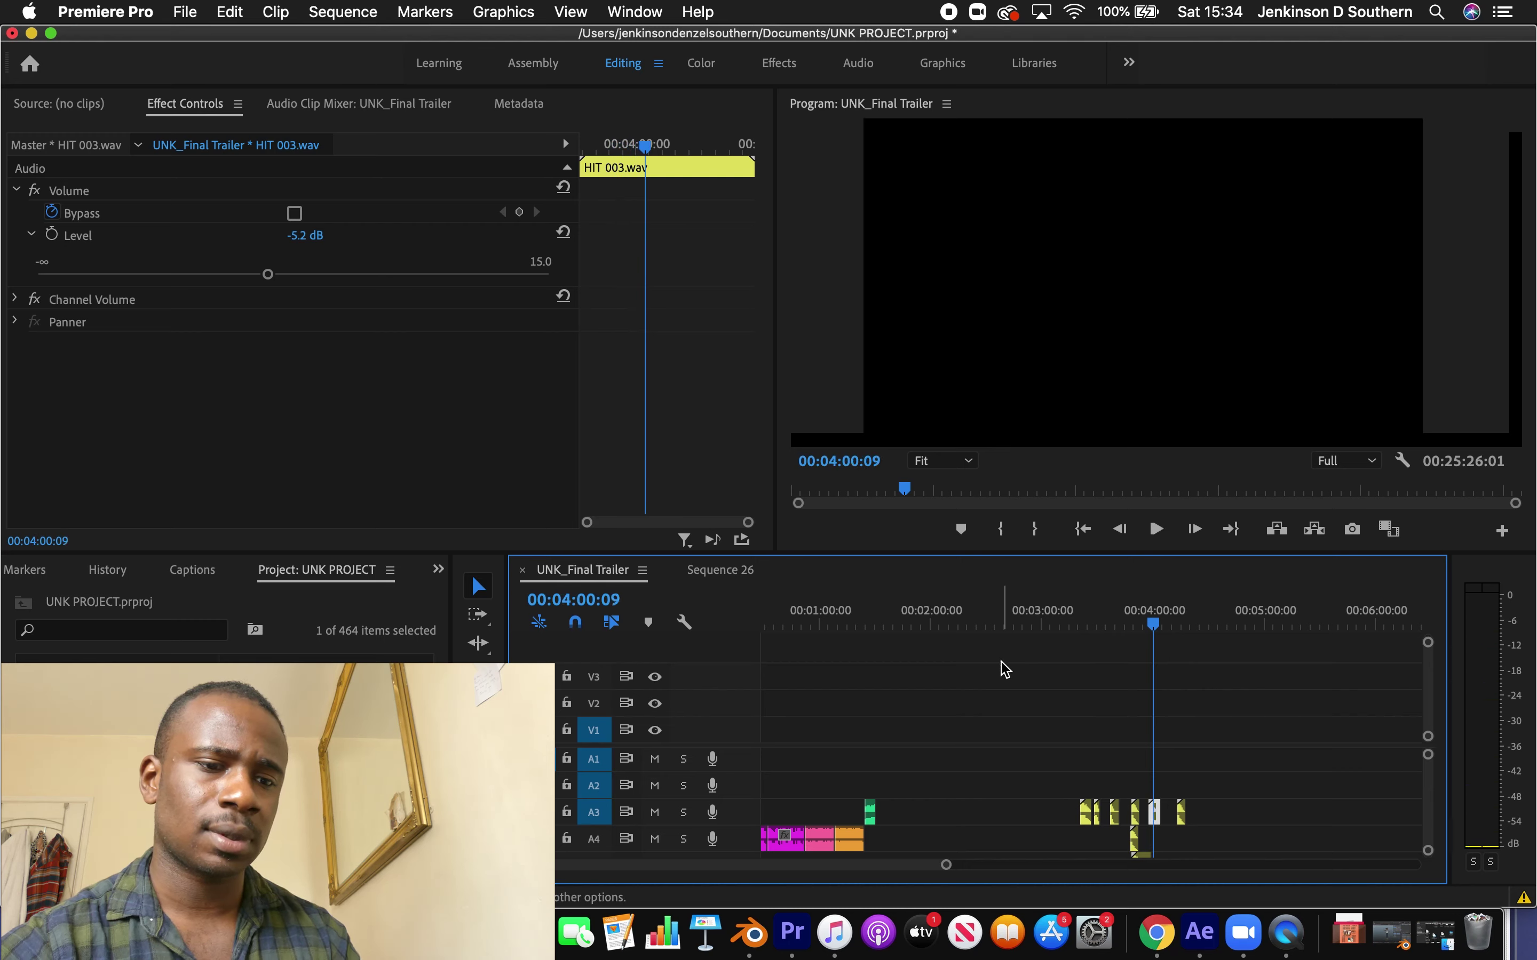
# Lower the volume level of the first magenta Run The Jewels clip at the sequence start to -1.5 dB
pyautogui.moveTo(812, 626); pyautogui.dragTo(766, 627)
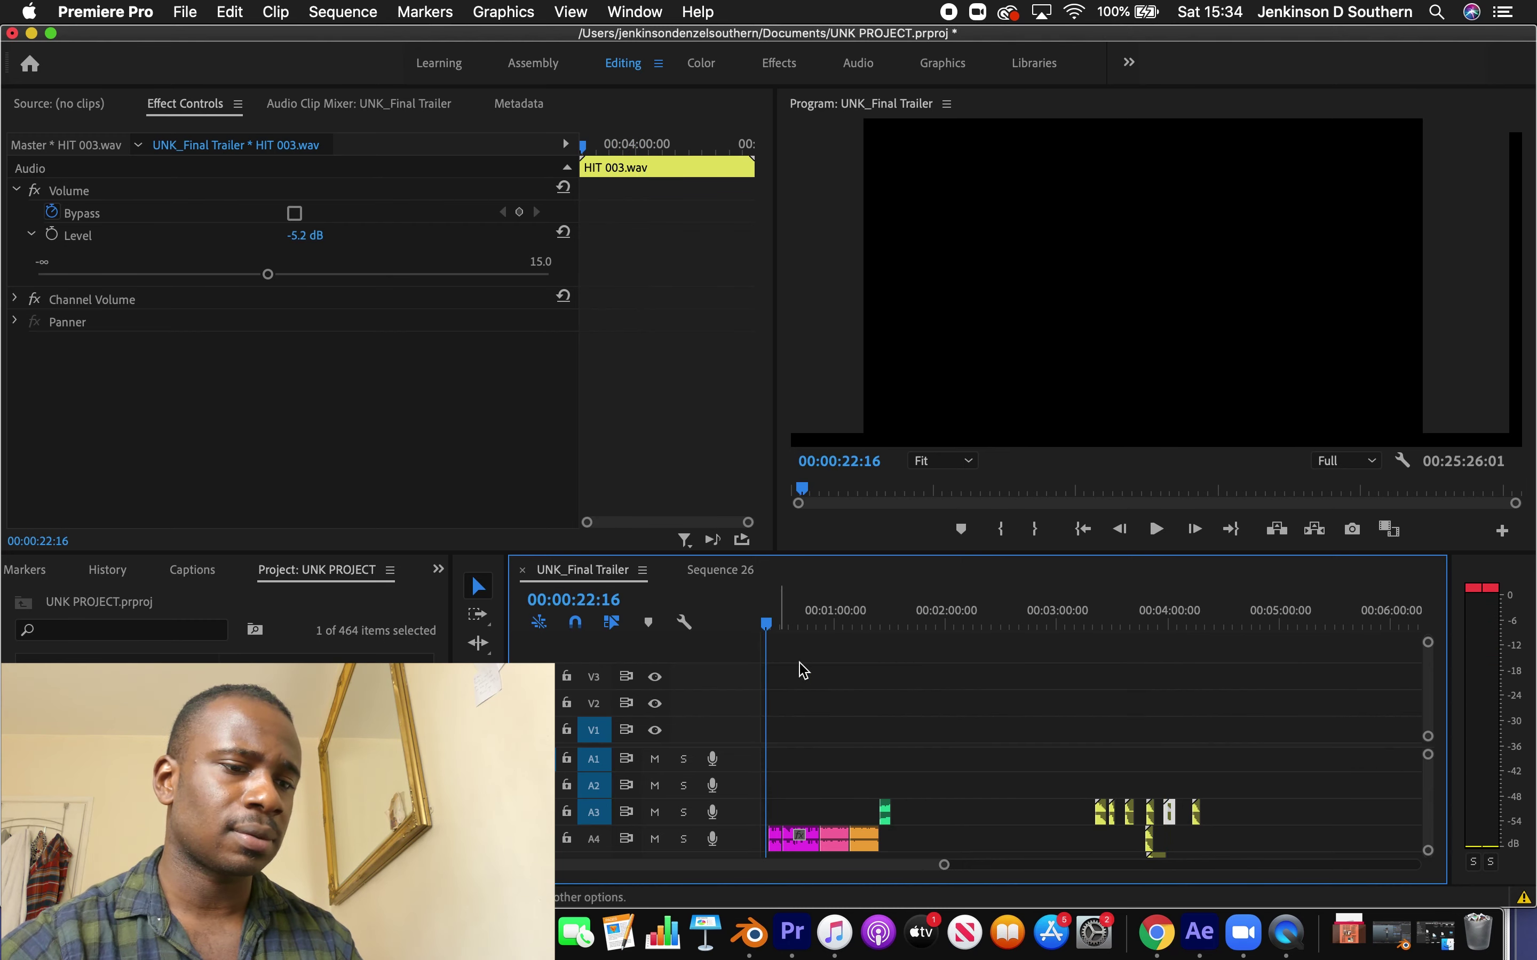
pyautogui.moveTo(944, 864); pyautogui.dragTo(794, 863)
pyautogui.press('Home')
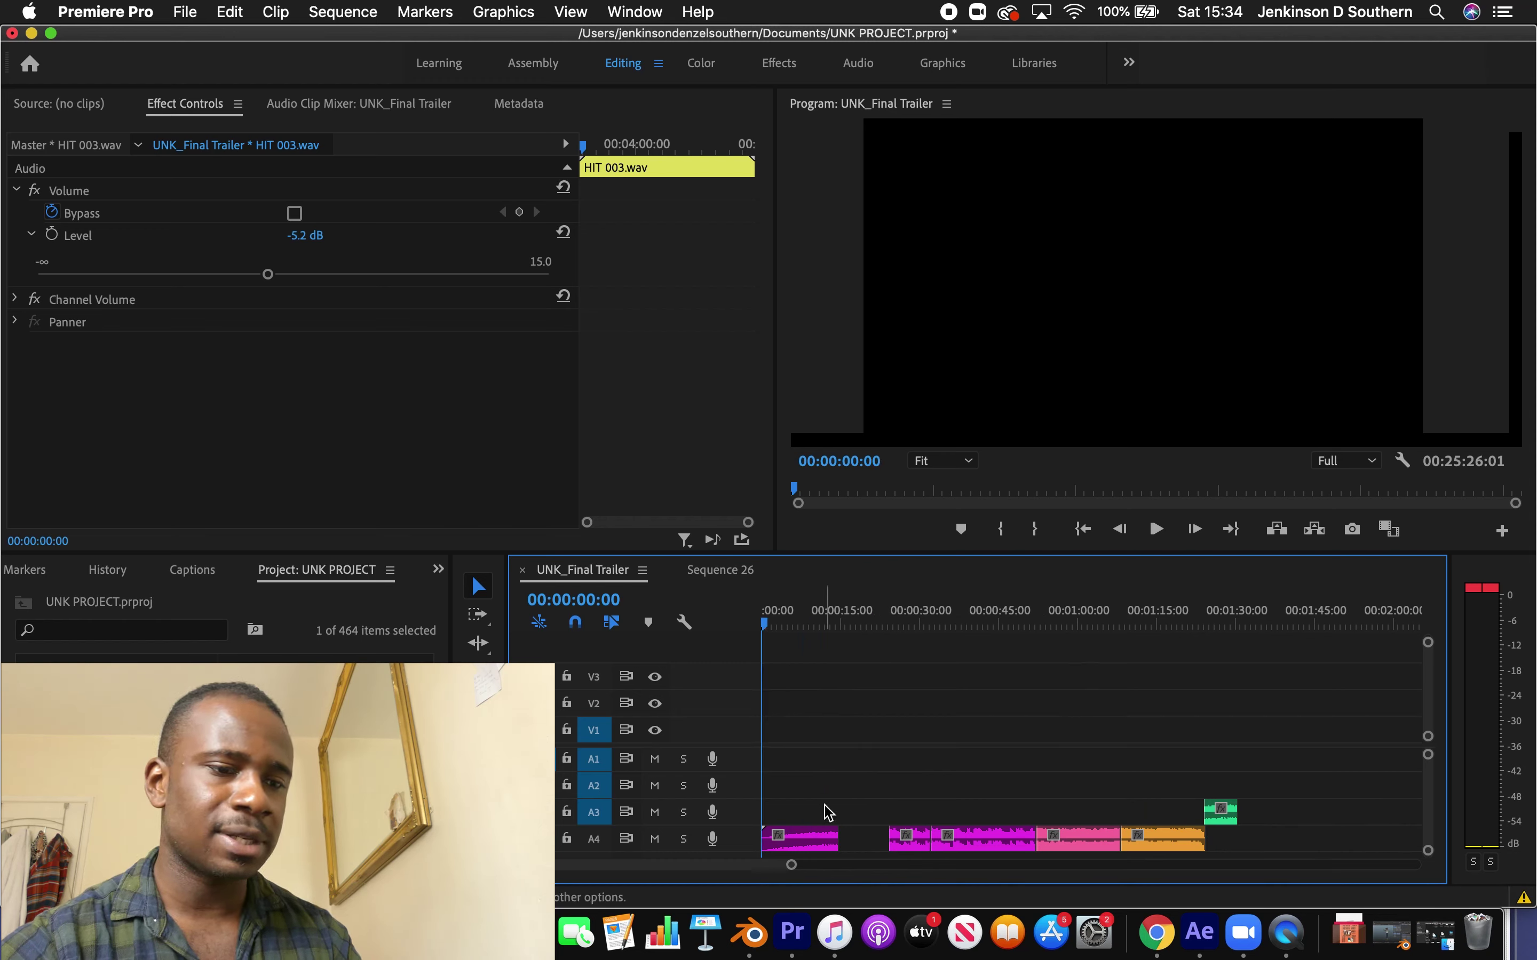
pyautogui.click(805, 841)
pyautogui.click(50, 235)
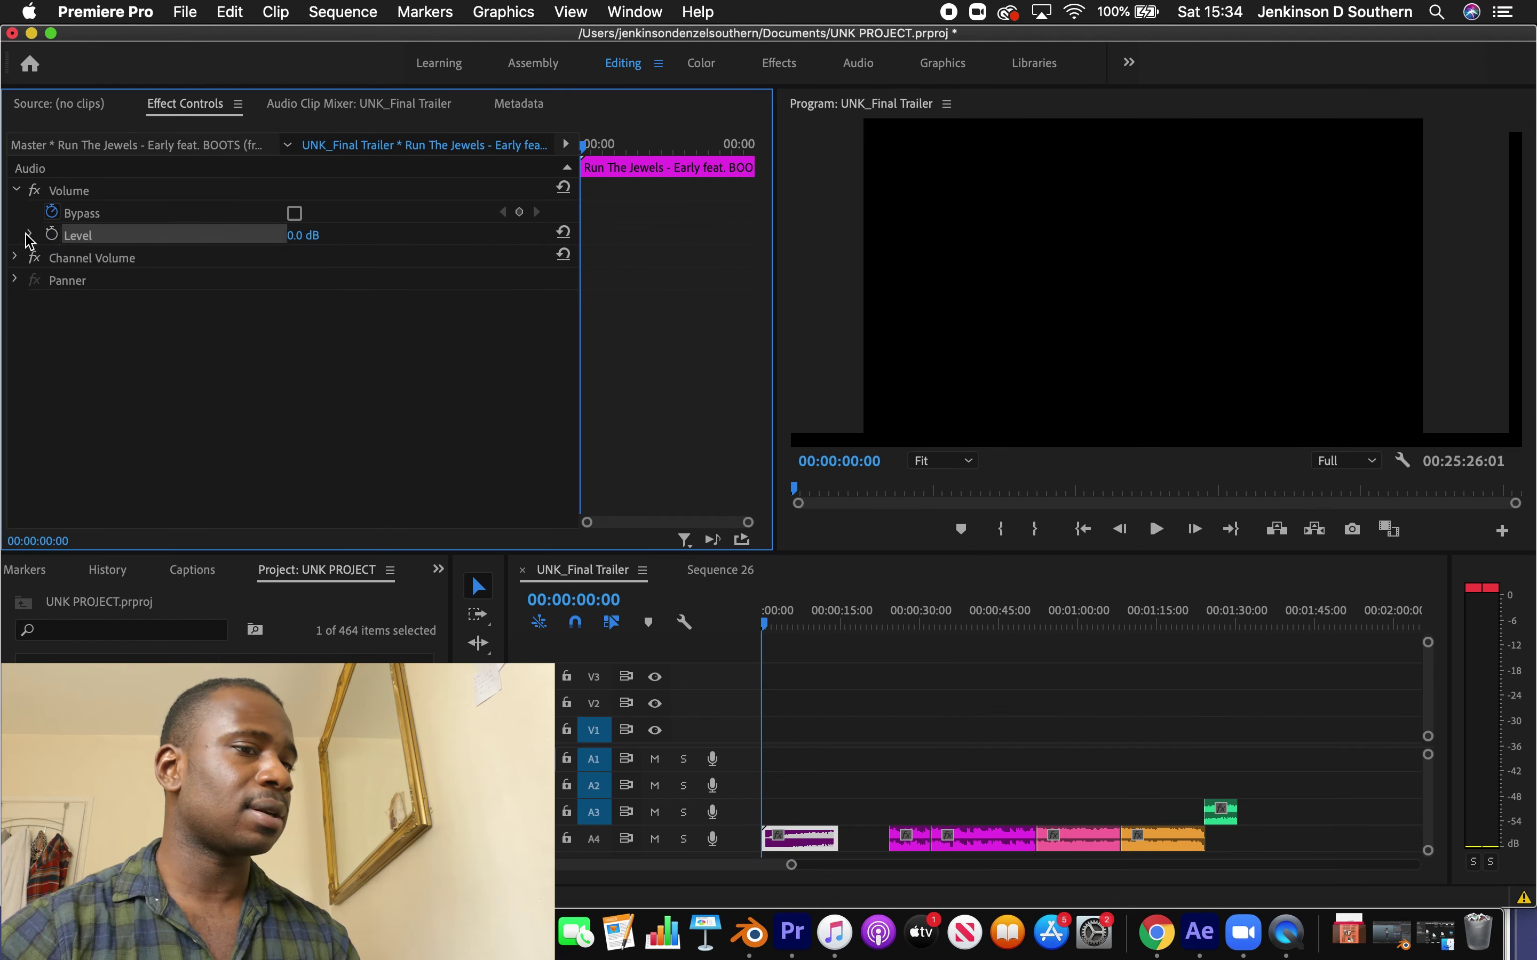
pyautogui.click(29, 234)
pyautogui.moveTo(319, 274); pyautogui.dragTo(304, 275)
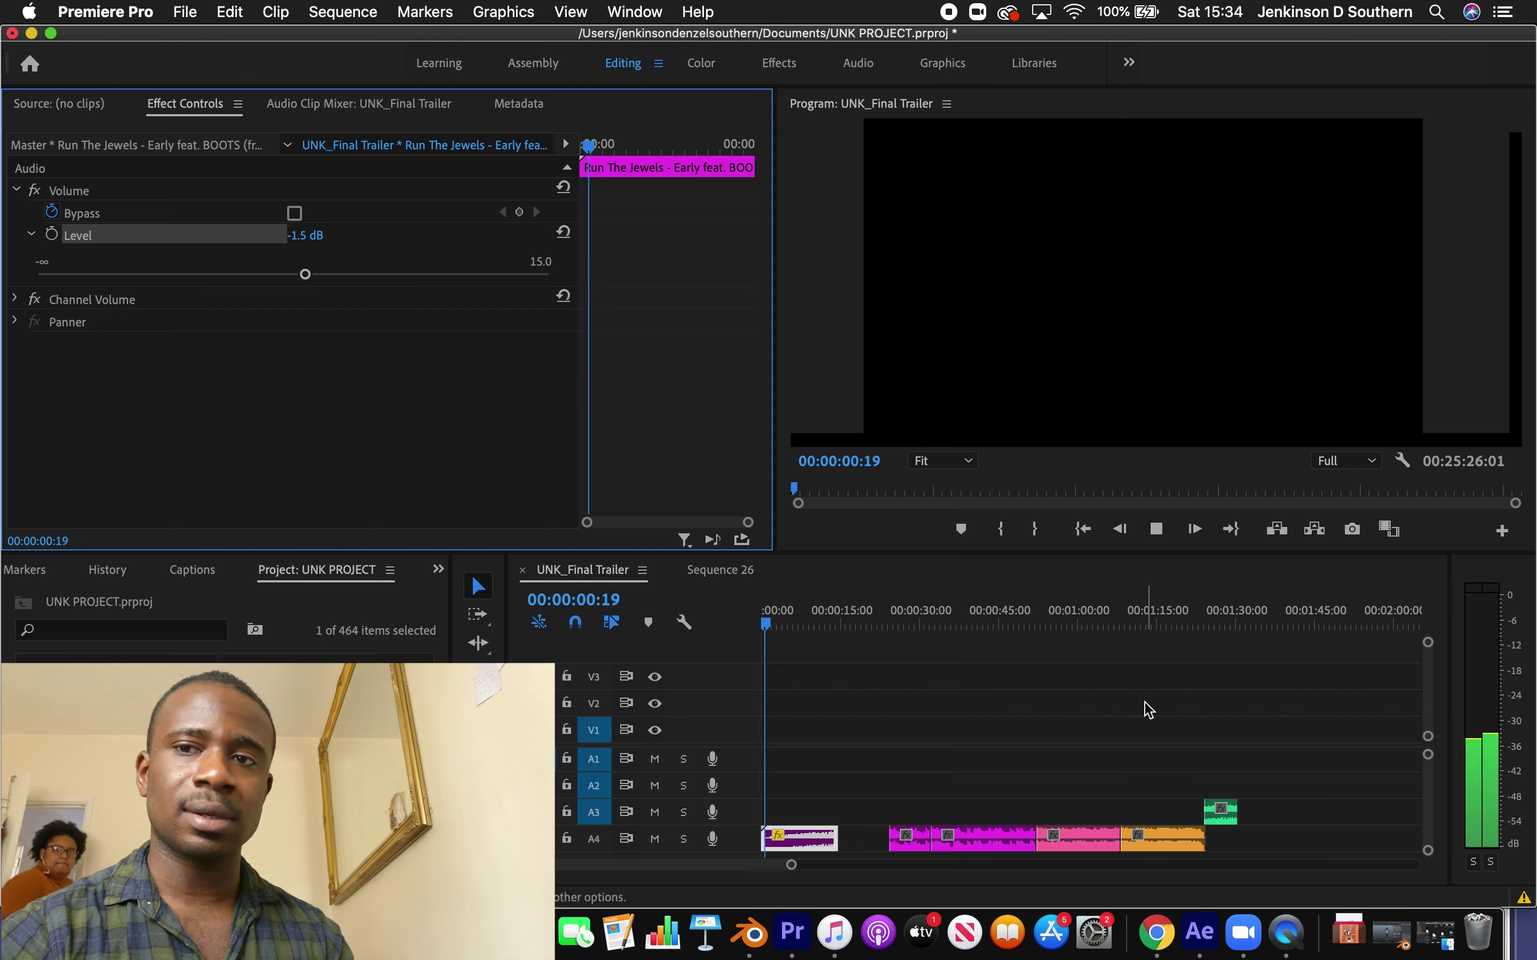
# Play the opening Run The Jewels clip and raise the system volume to maximum
pyautogui.press('space')
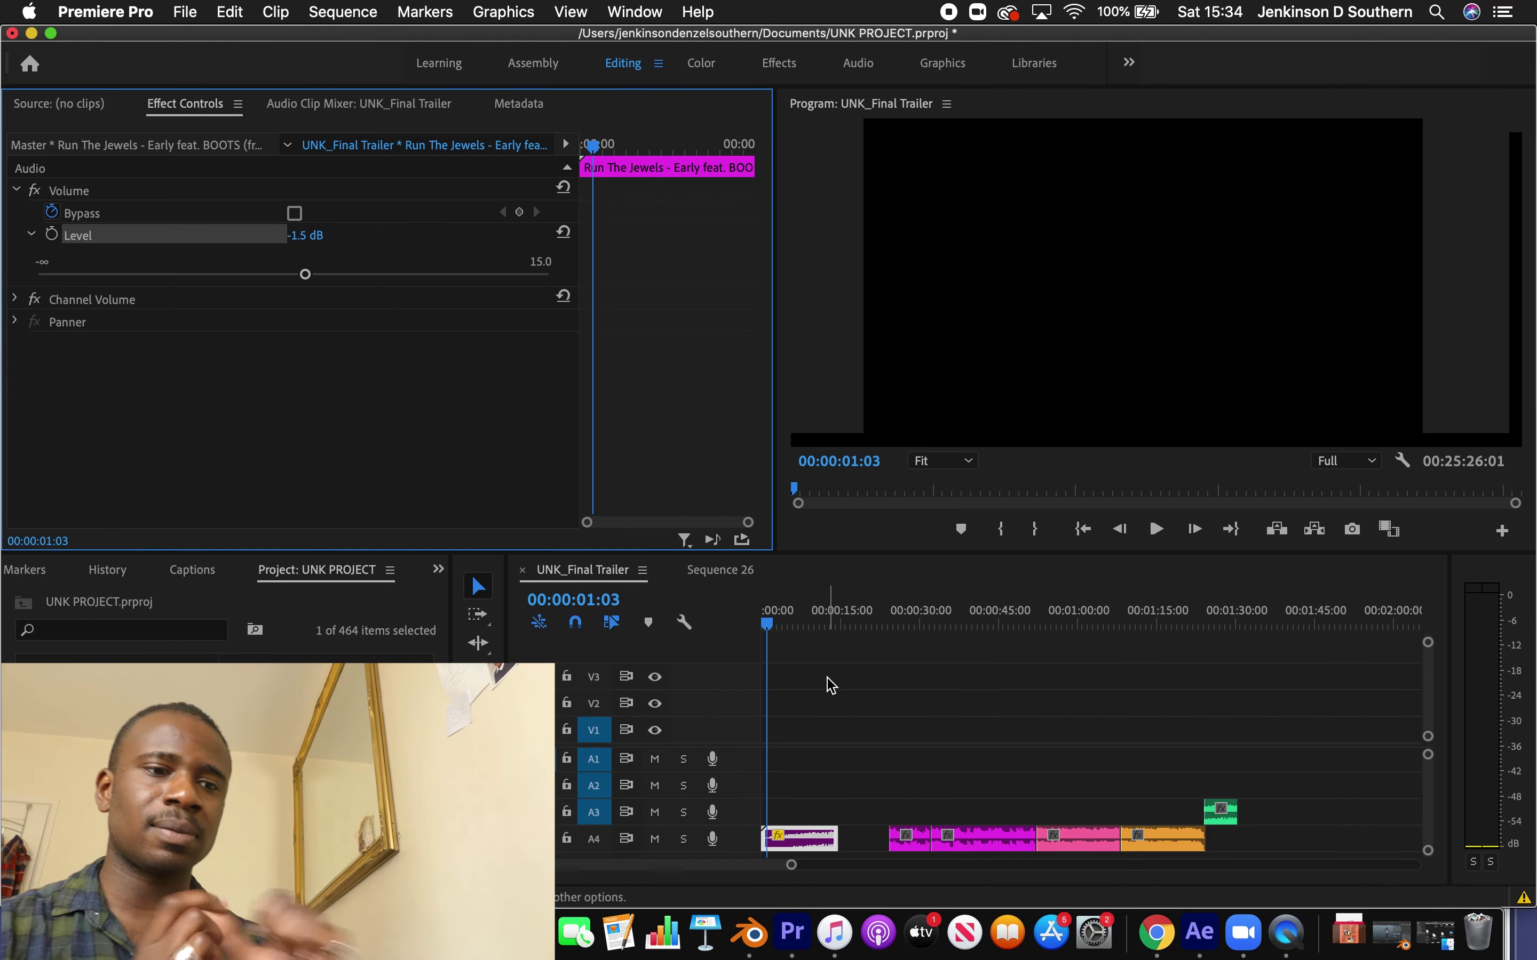
pyautogui.press('space')
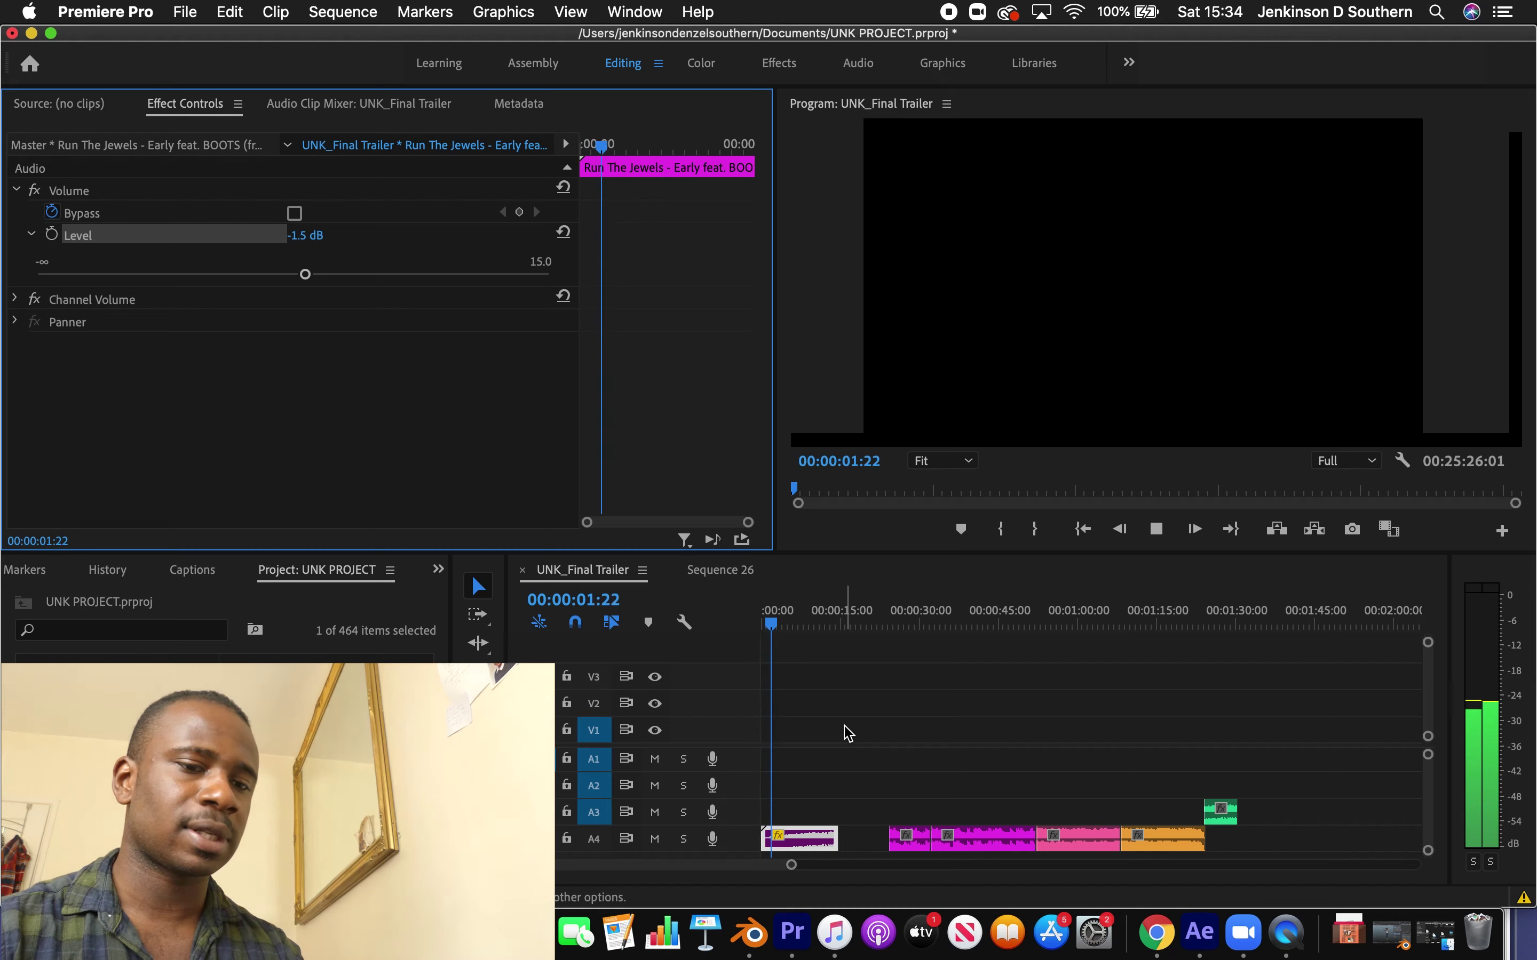
pyautogui.press('XF86AudioRaiseVolume')
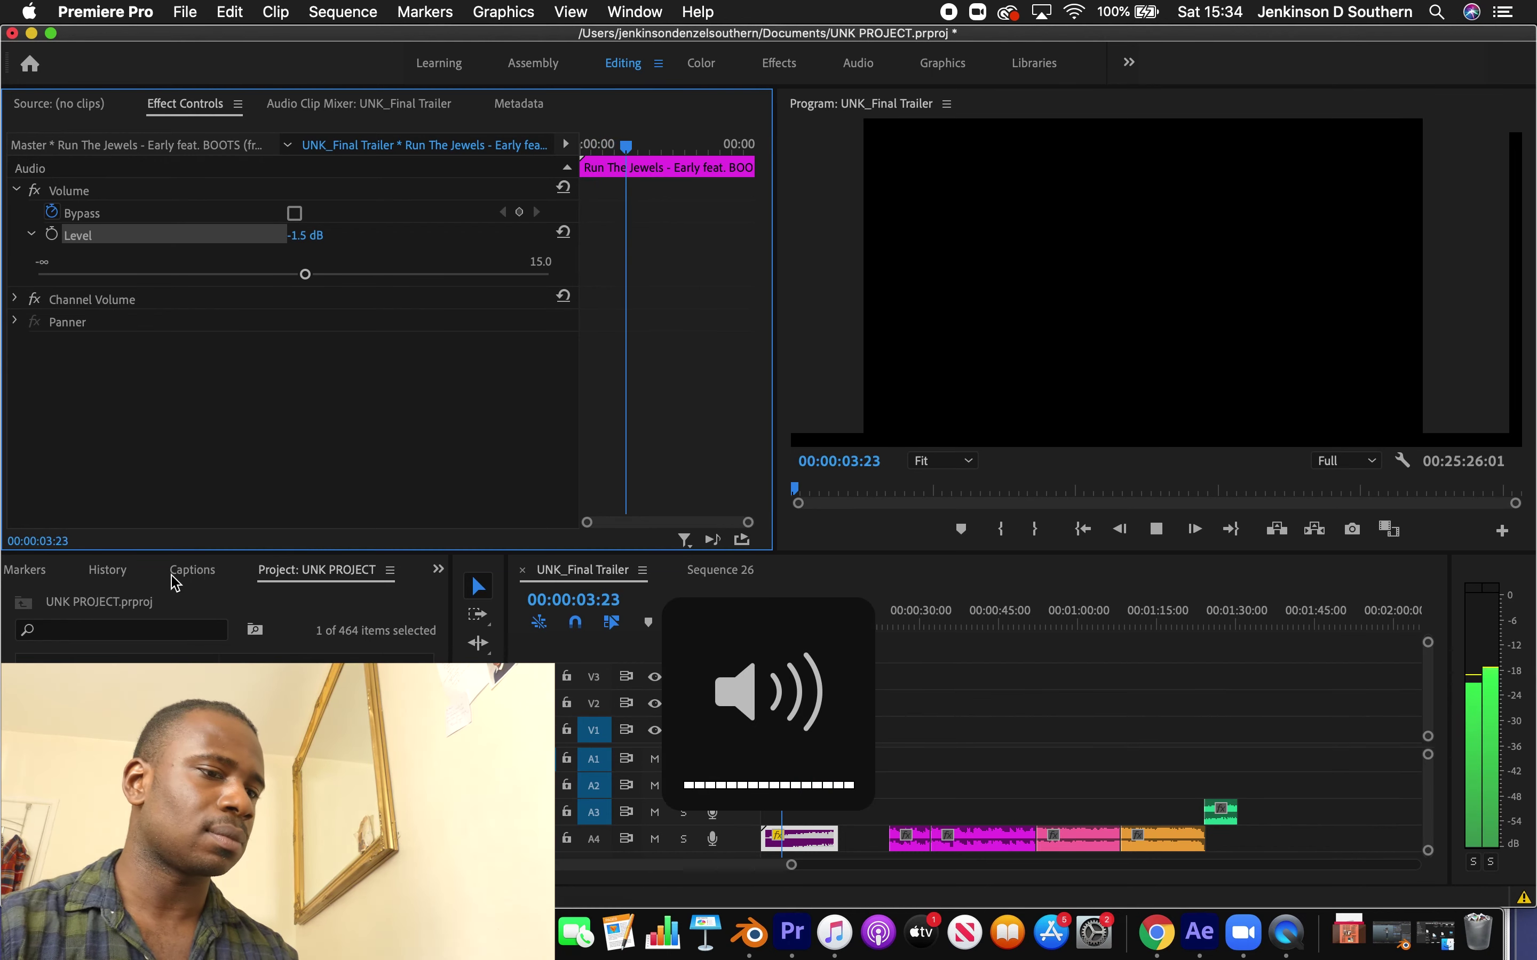
# Search the audio and video effects for "vocal" and stop the sequence playback
pyautogui.click(438, 570)
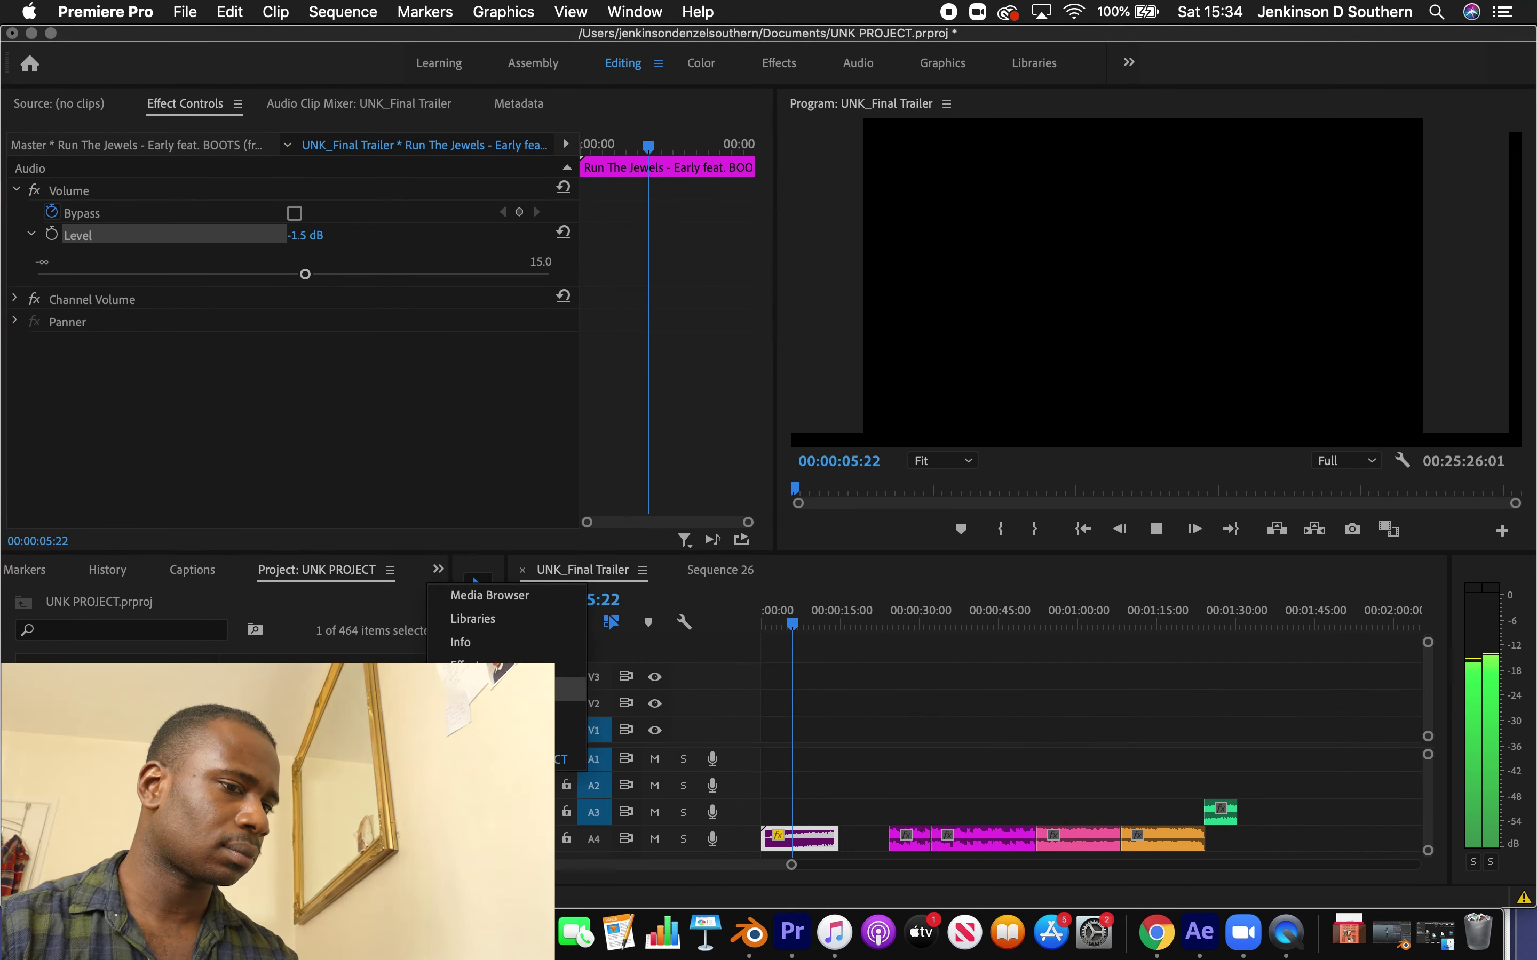
pyautogui.click(483, 667)
pyautogui.click(929, 787)
pyautogui.click(154, 600)
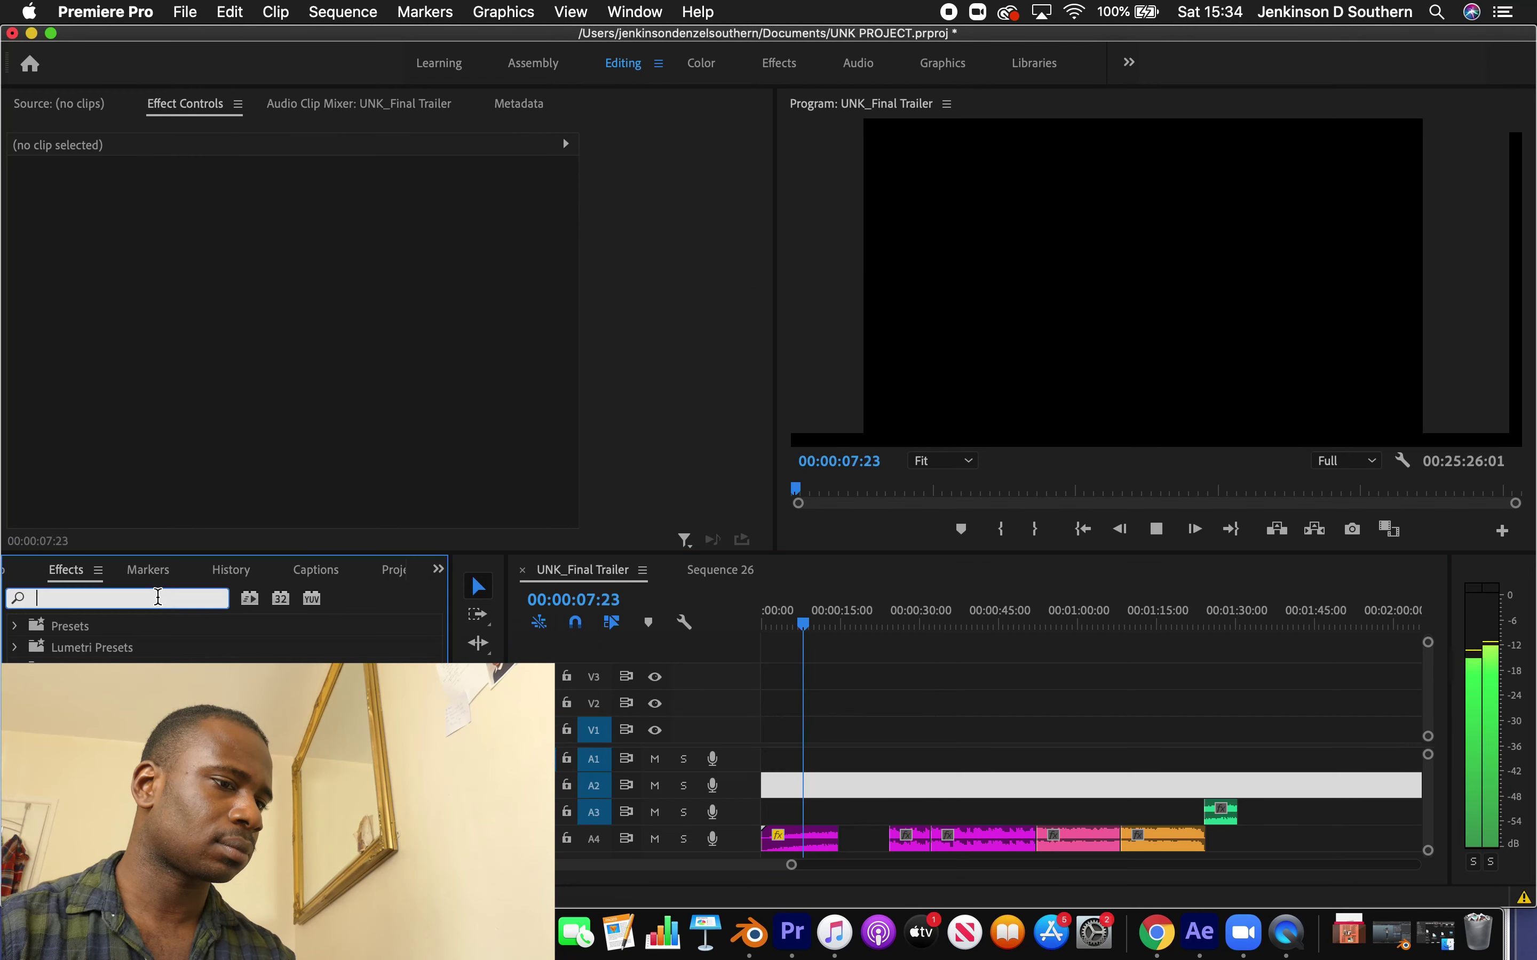
pyautogui.write('vocal')
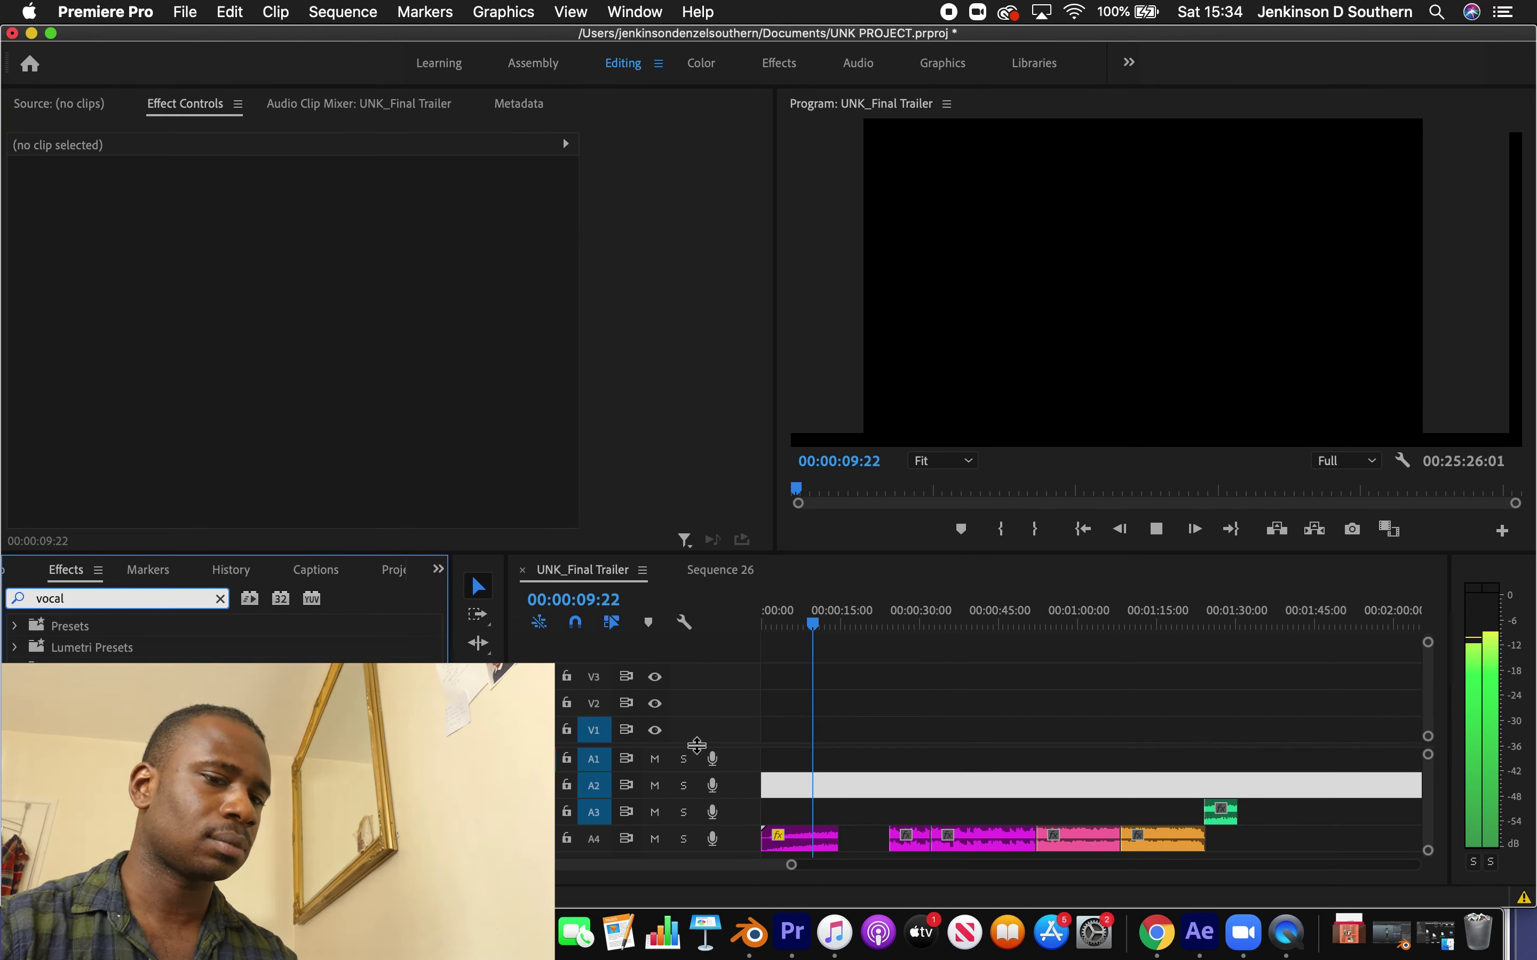
pyautogui.click(1022, 708)
pyautogui.press('space')
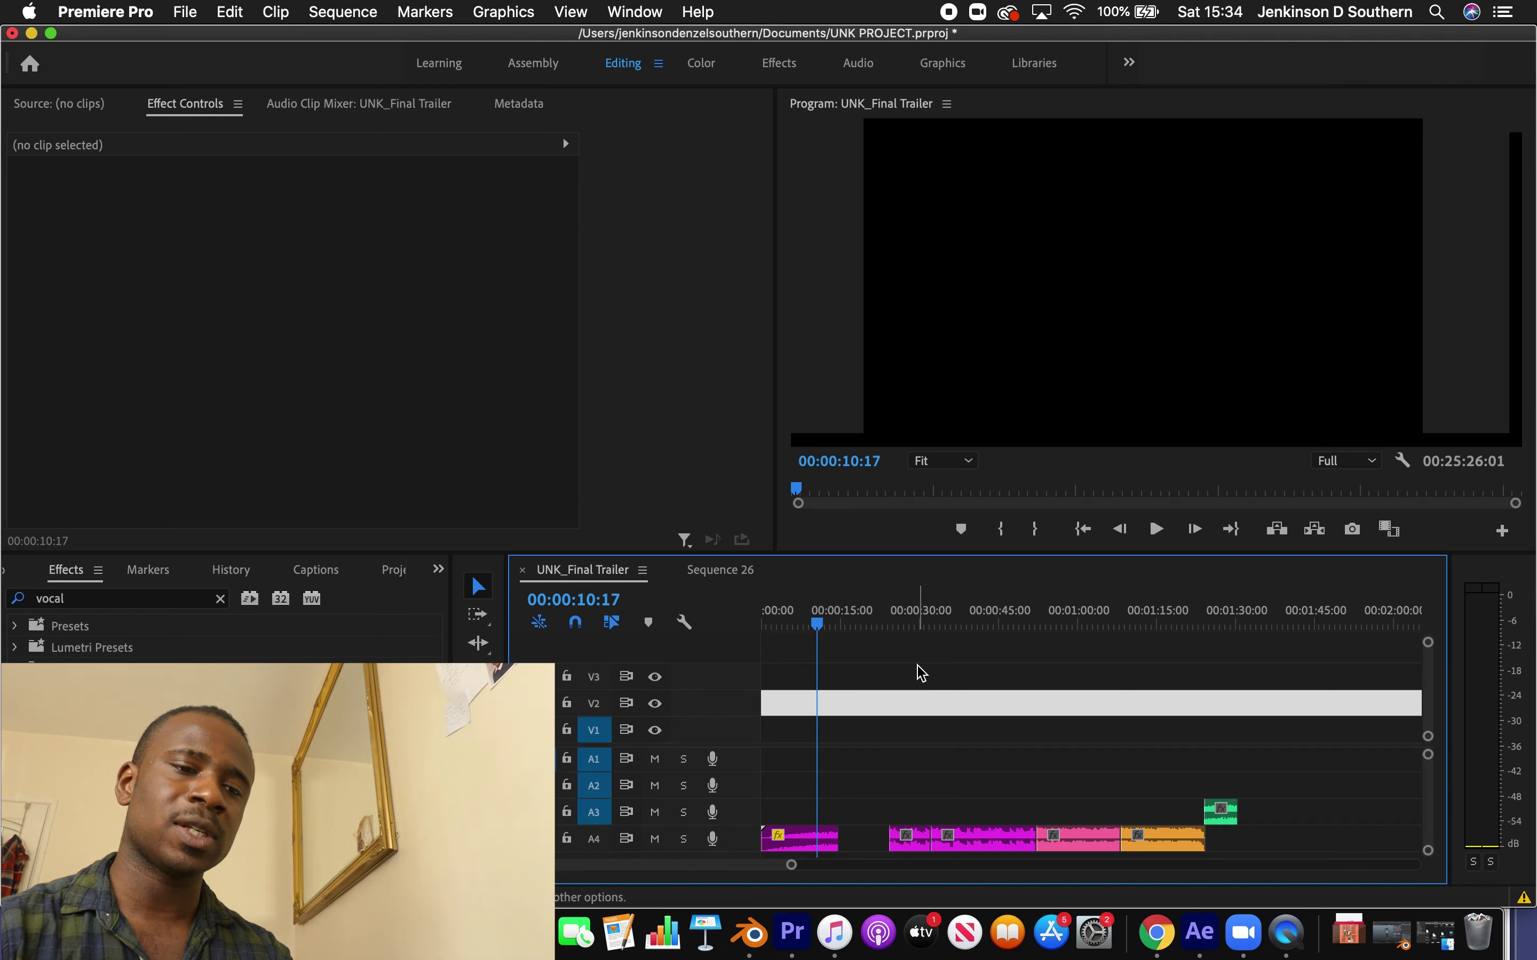
# Replay the opening music clip on A4 from about 00:00:07:07 for a couple of seconds
pyautogui.moveTo(816, 624); pyautogui.dragTo(798, 628)
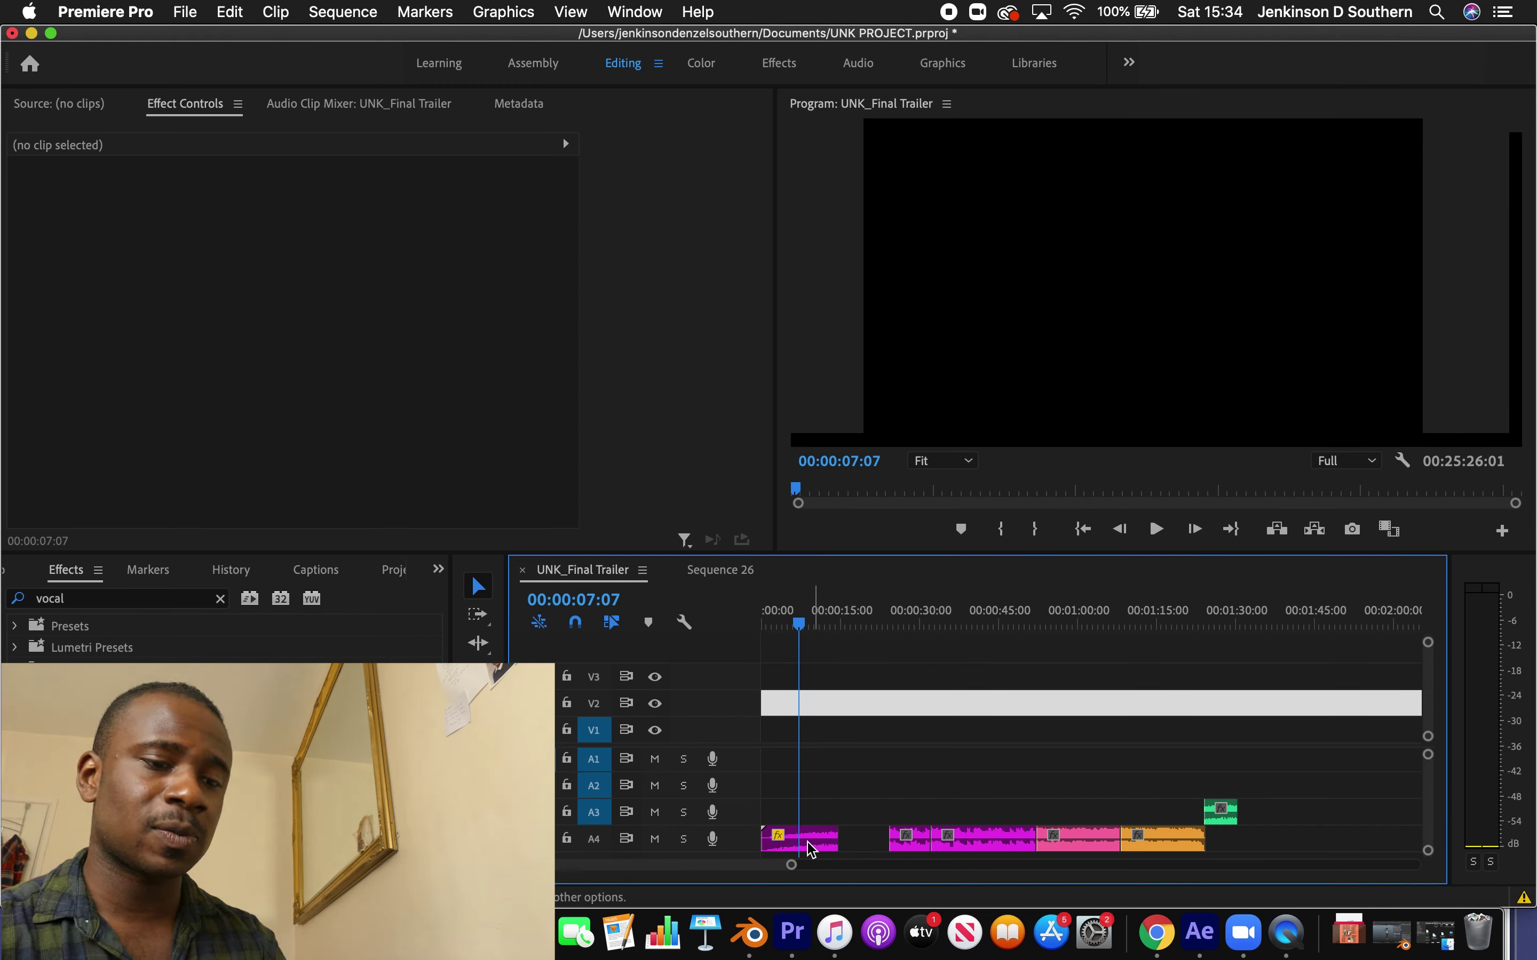
pyautogui.moveTo(792, 866); pyautogui.dragTo(837, 870)
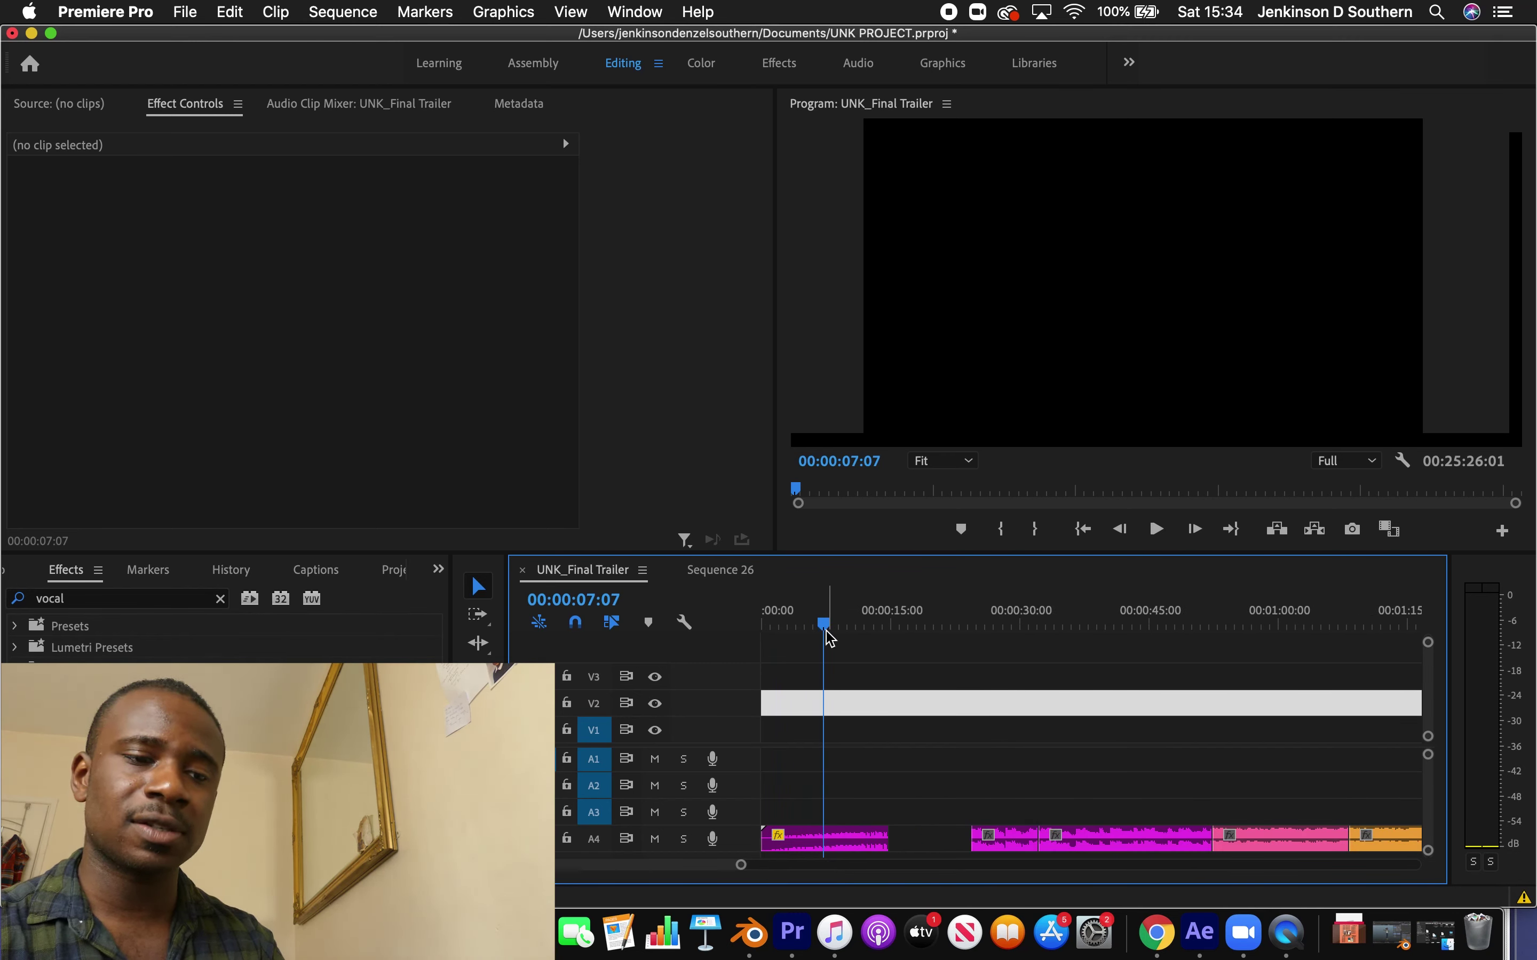
pyautogui.press('space')
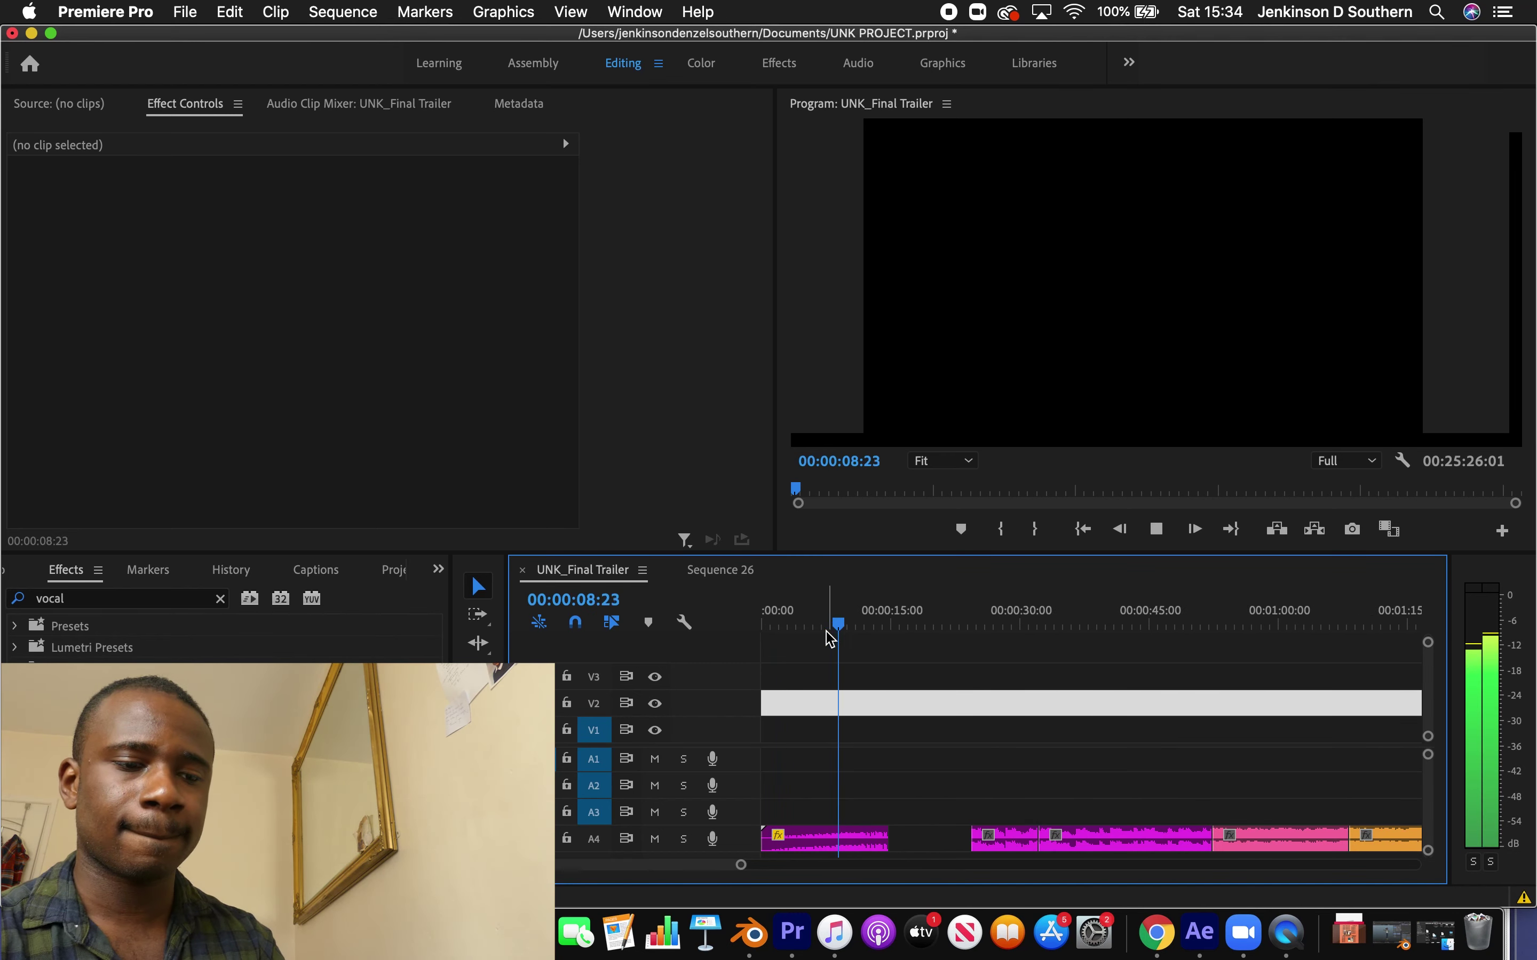
pyautogui.press('space')
# Audition the yellow sound effects on the timeline, from Boom 005.wav near 00:03:22 to the last HIT 009.wav near 00:04:13
pyautogui.moveTo(741, 867); pyautogui.dragTo(978, 865)
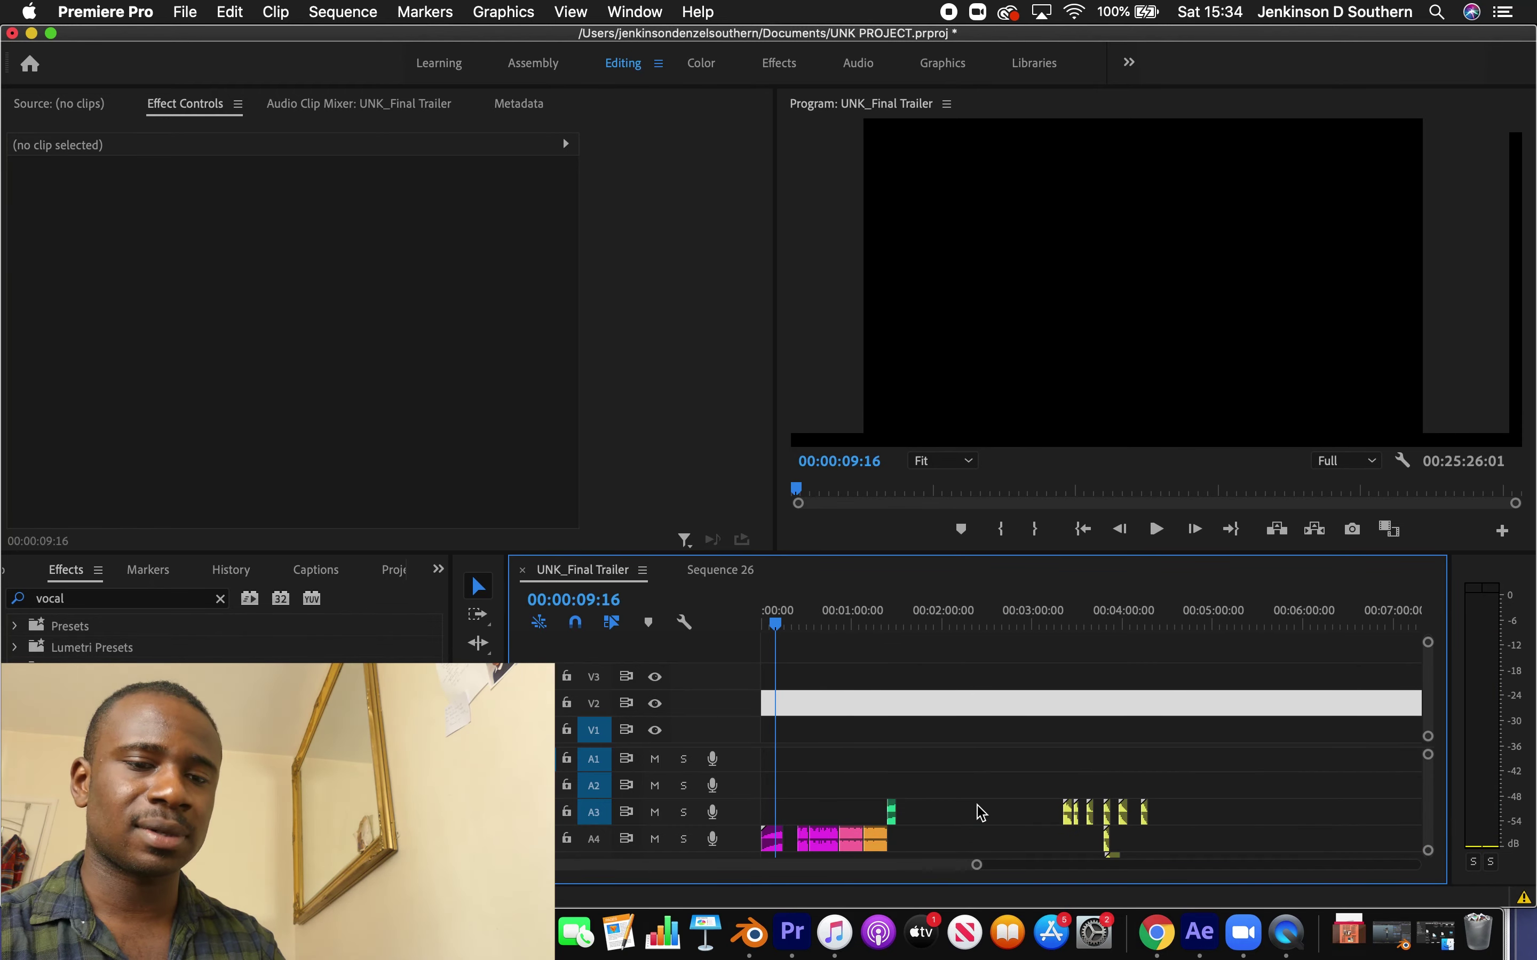
pyautogui.click(1072, 626)
pyautogui.press('space')
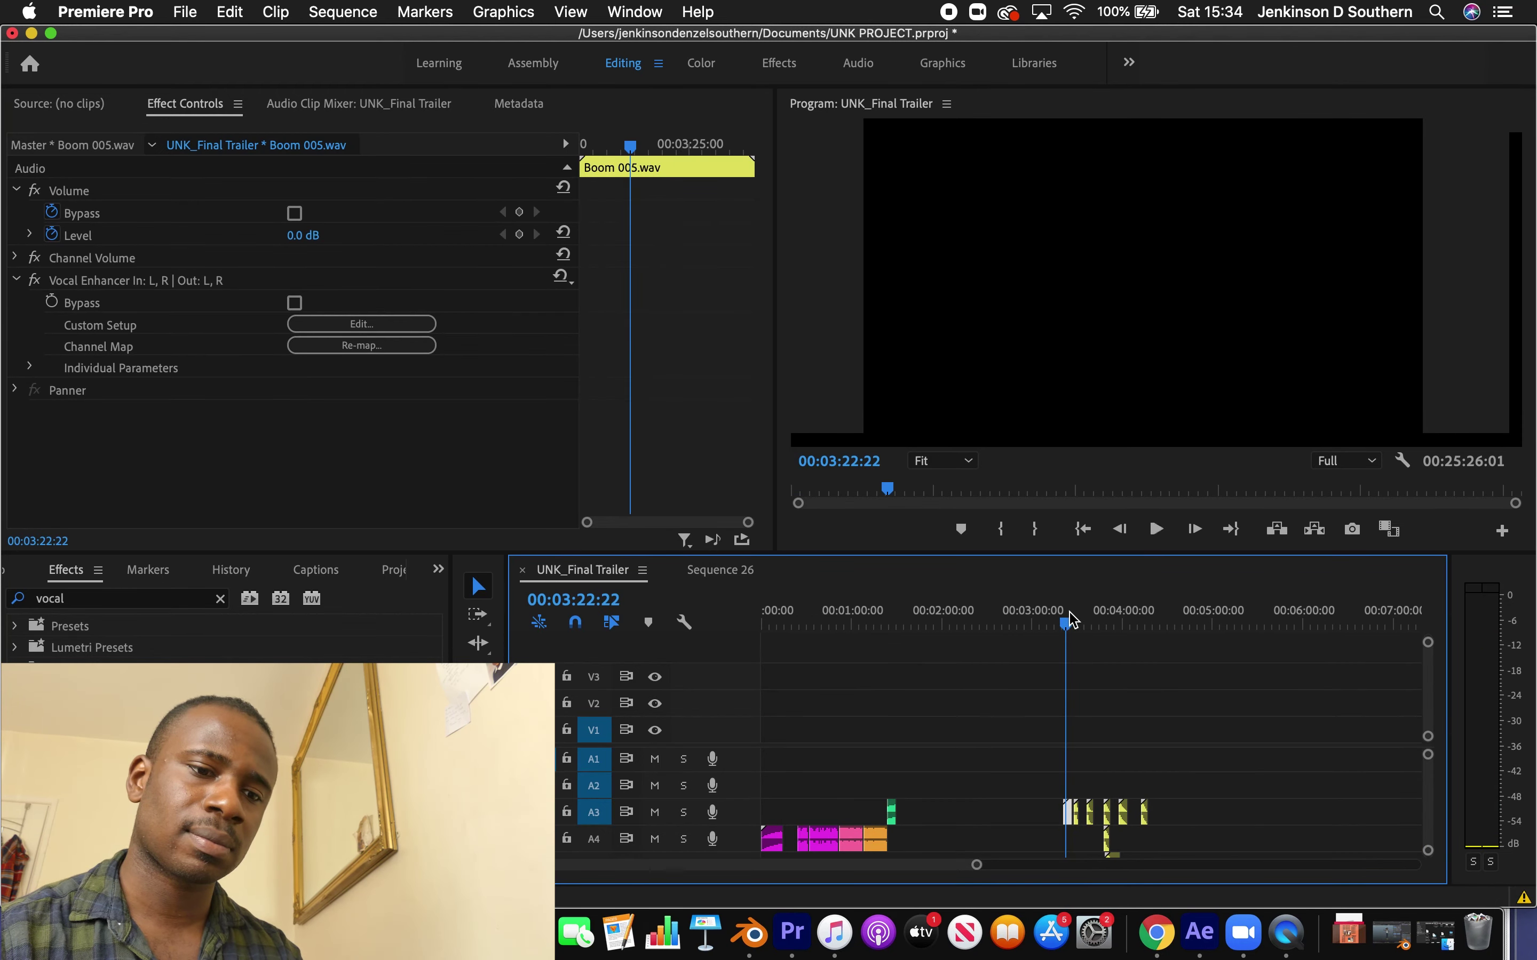
pyautogui.click(1079, 624)
pyautogui.moveTo(1081, 623); pyautogui.dragTo(1089, 624)
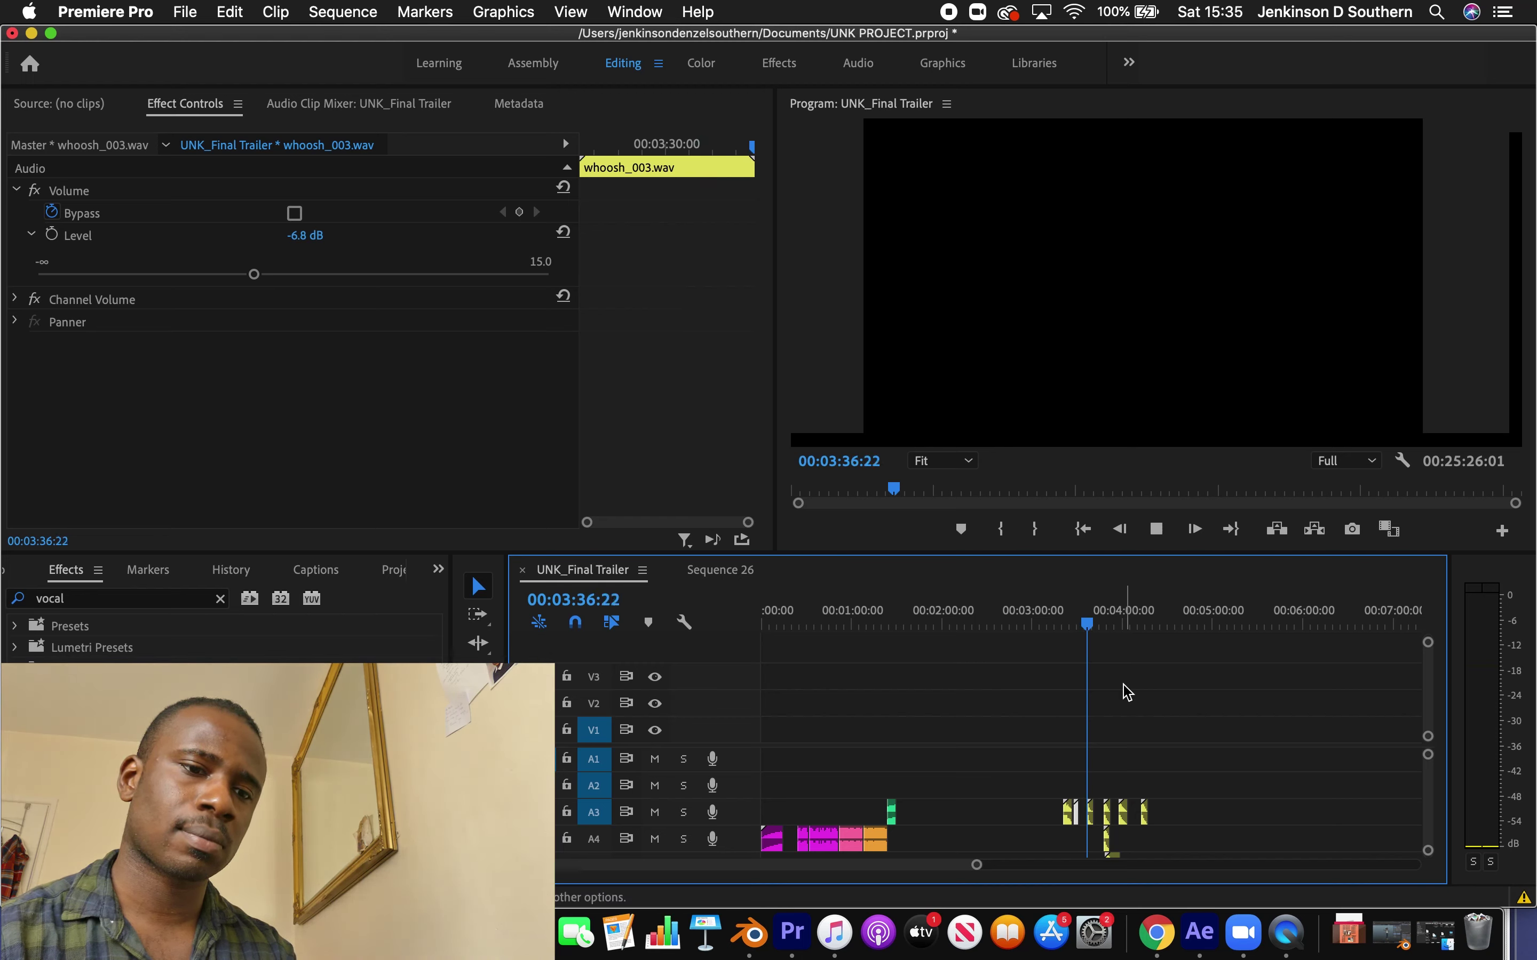
pyautogui.moveTo(1101, 617); pyautogui.dragTo(1120, 617)
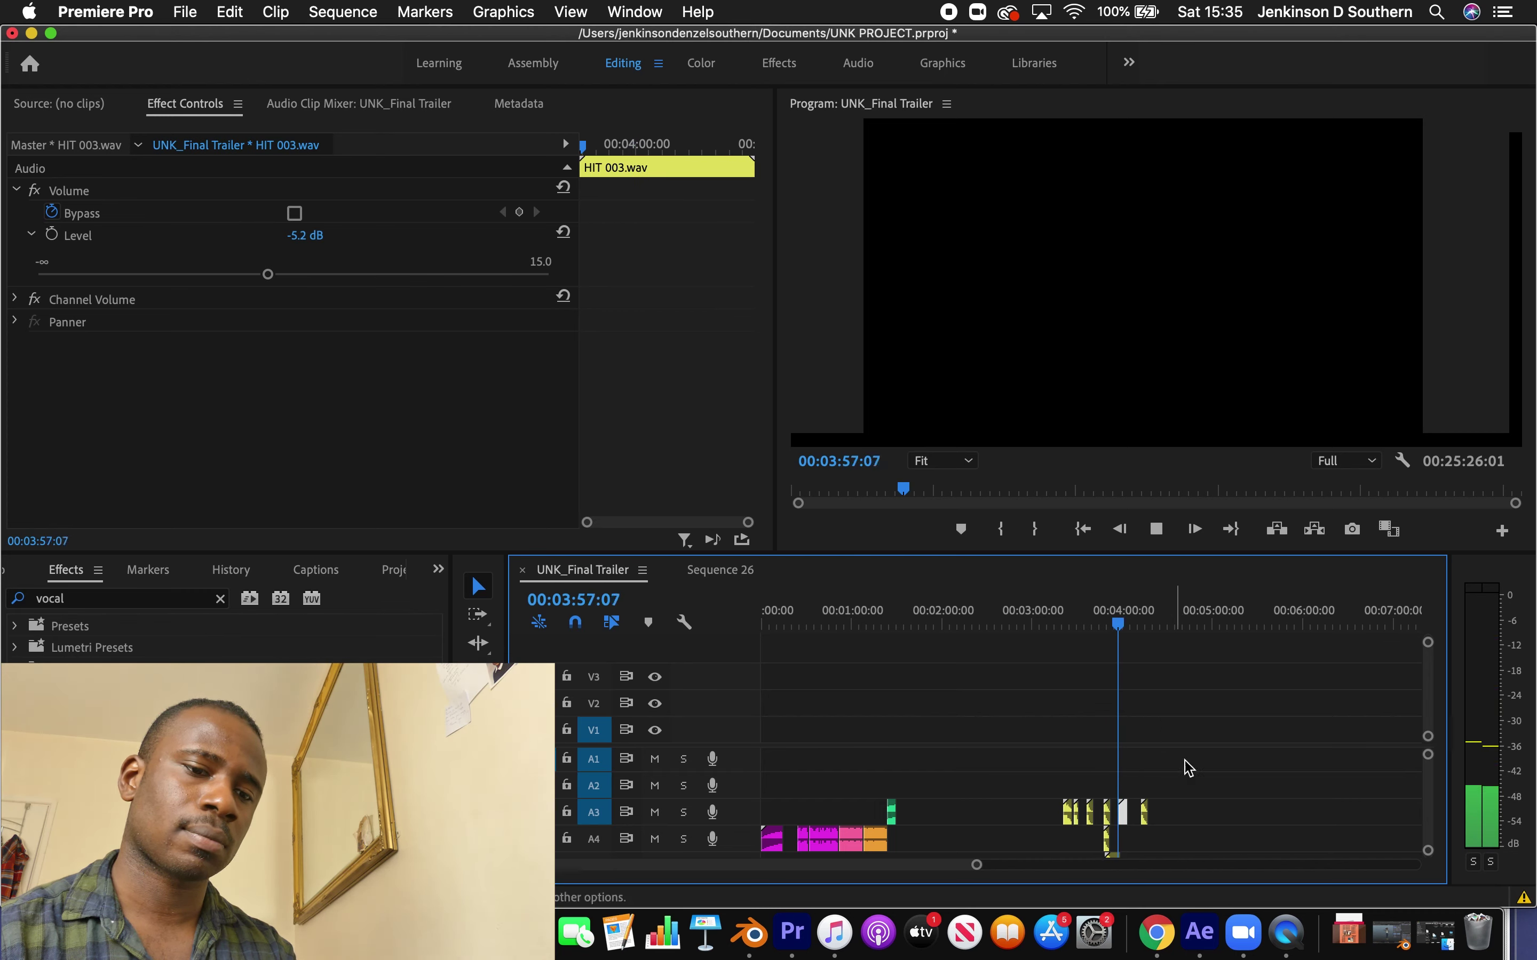
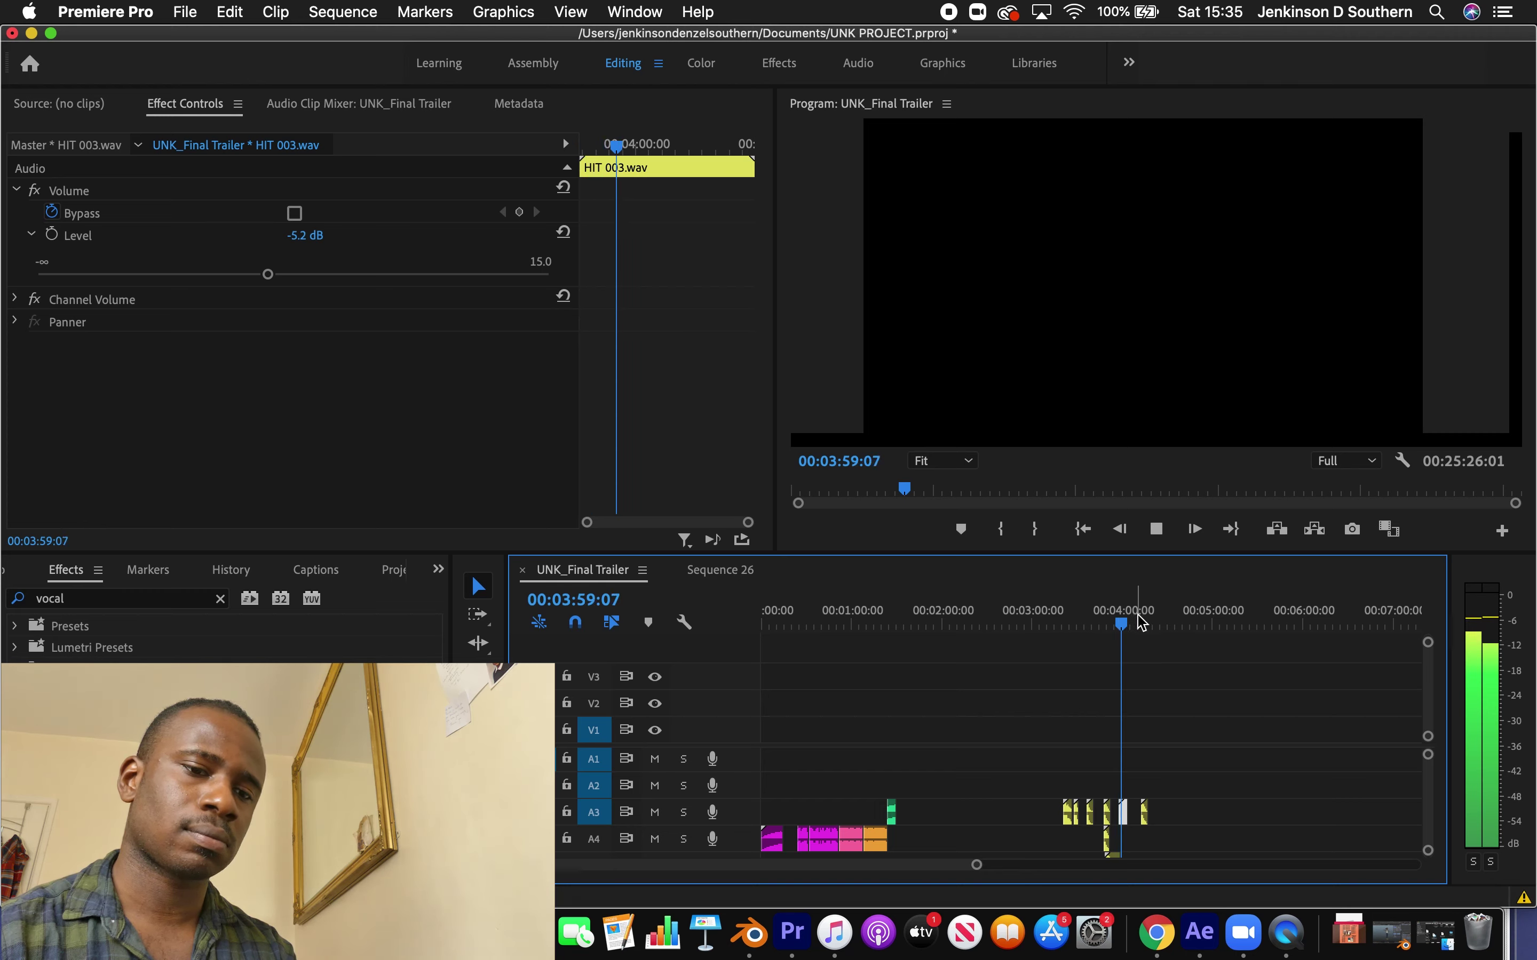
pyautogui.moveTo(1132, 621); pyautogui.dragTo(1143, 622)
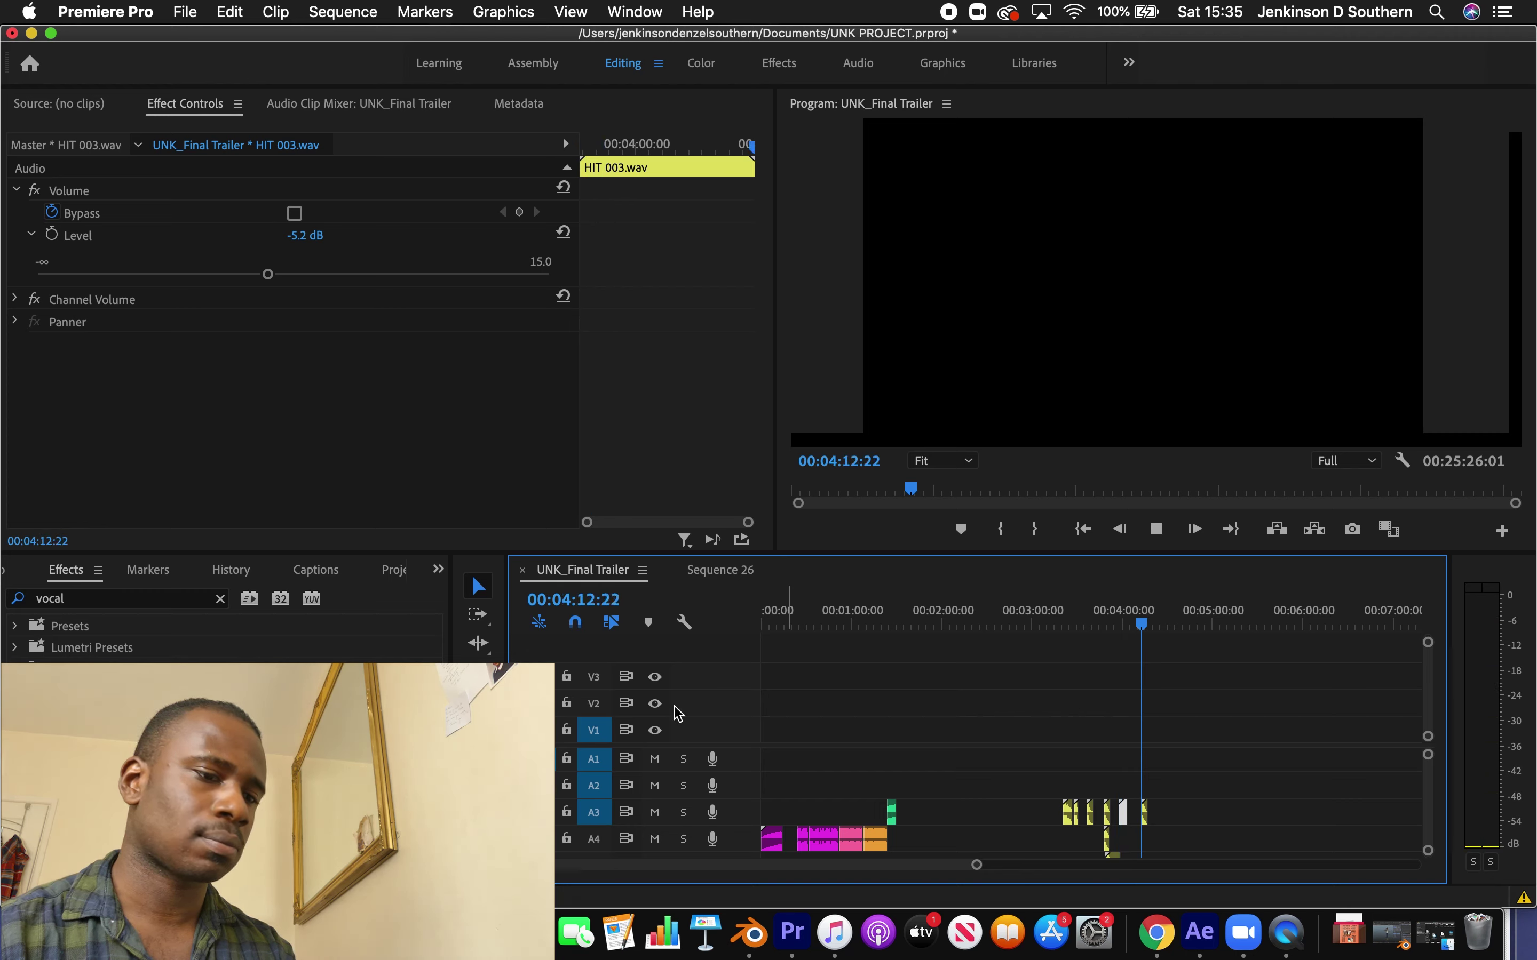
pyautogui.press('space')
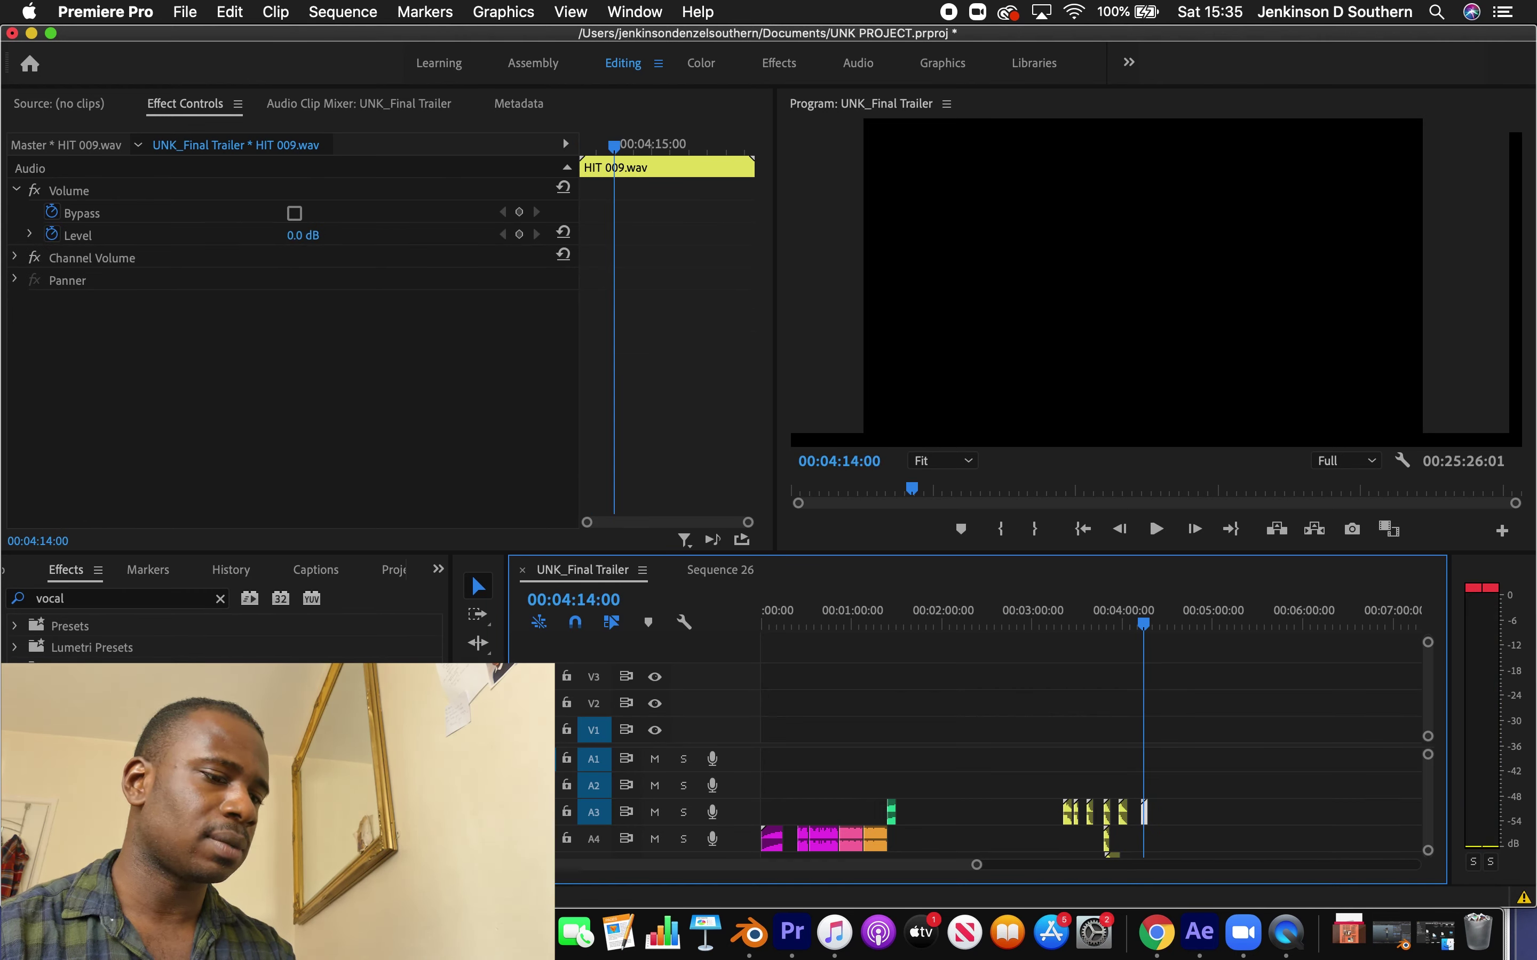
# Switch to Finder and open the trailer pack 01 folder in Downloads
pyautogui.click(748, 432)
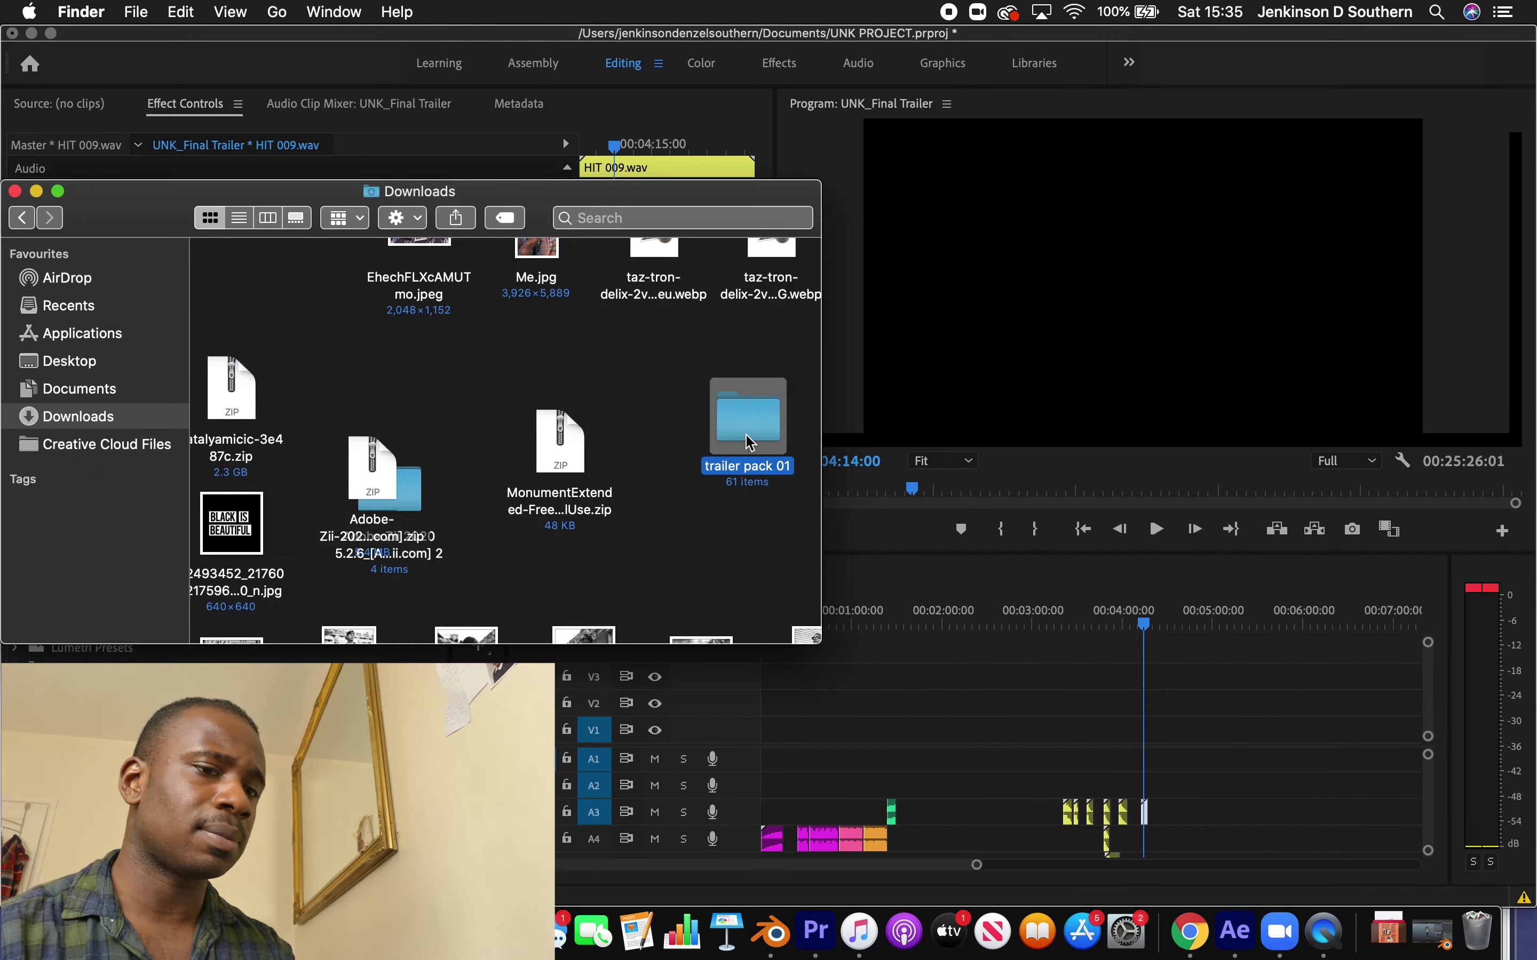
pyautogui.doubleClick(748, 438)
pyautogui.scroll(-3, 414, 444)
pyautogui.scroll(5, 416, 446)
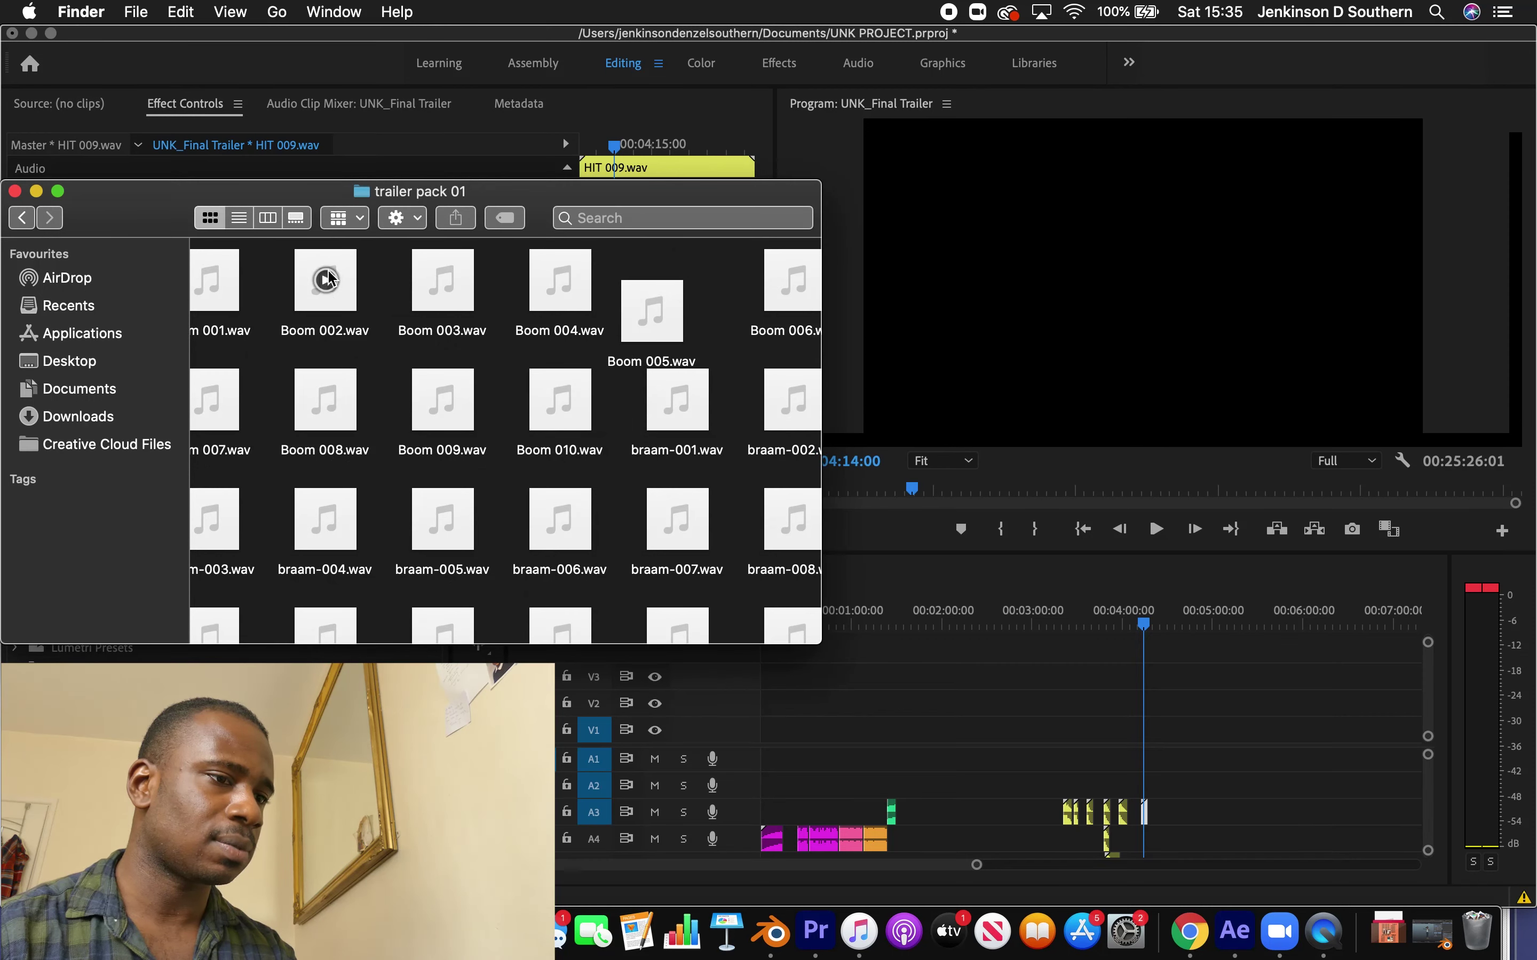
# Preview the boom sounds in the folder one after another, from Boom 002.wav to Boom 009.wav
pyautogui.click(328, 278)
pyautogui.click(441, 281)
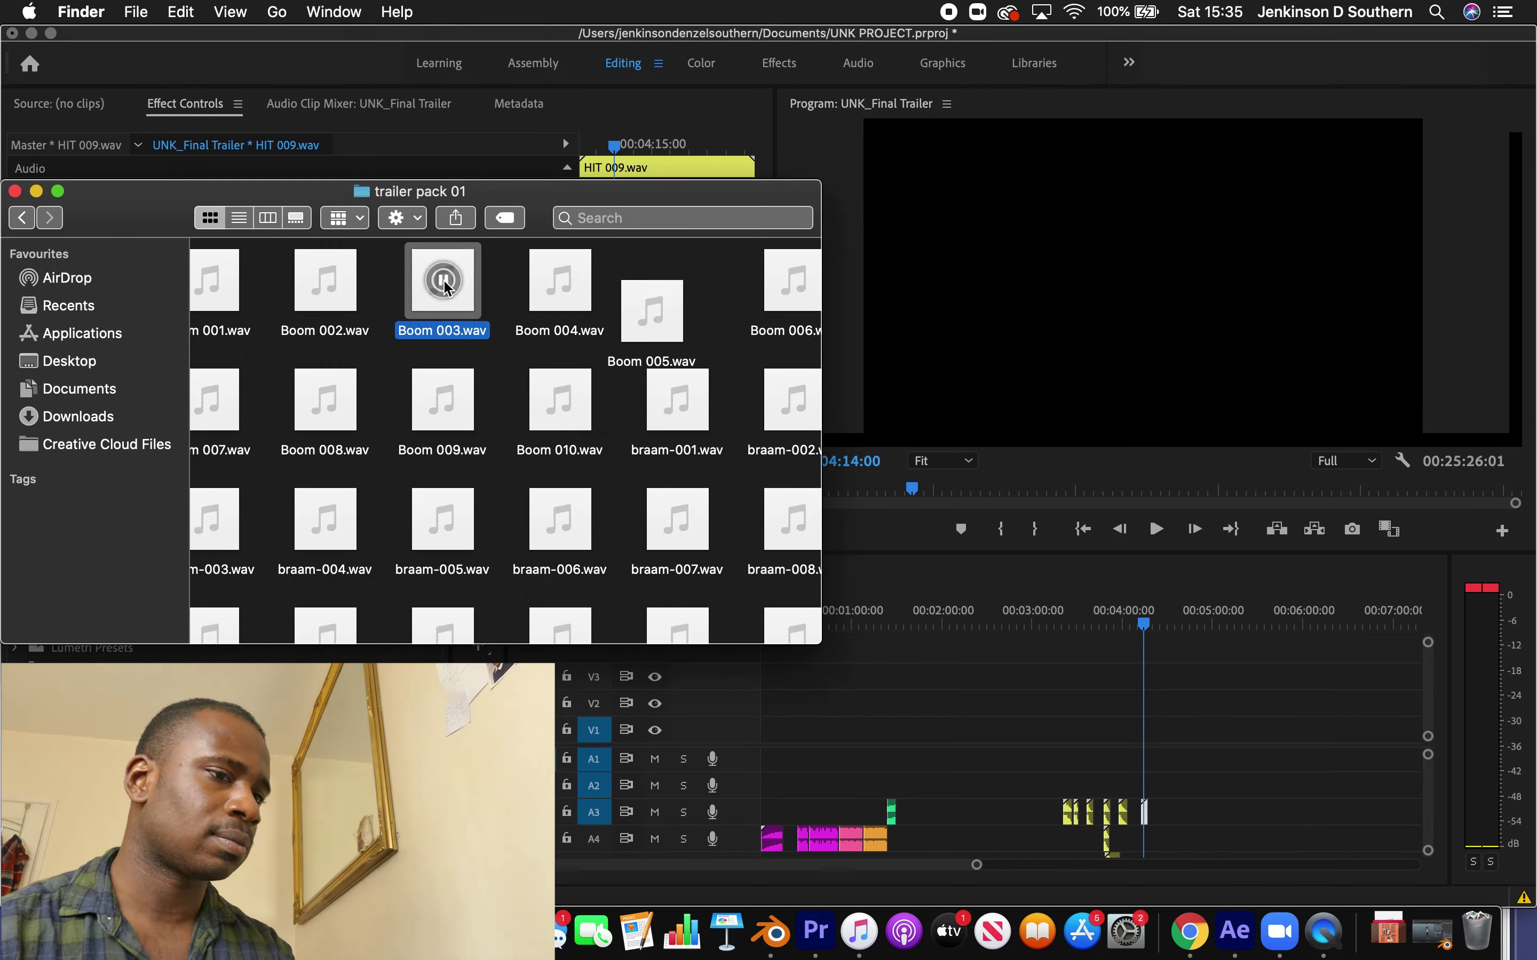
pyautogui.click(563, 281)
pyautogui.click(652, 311)
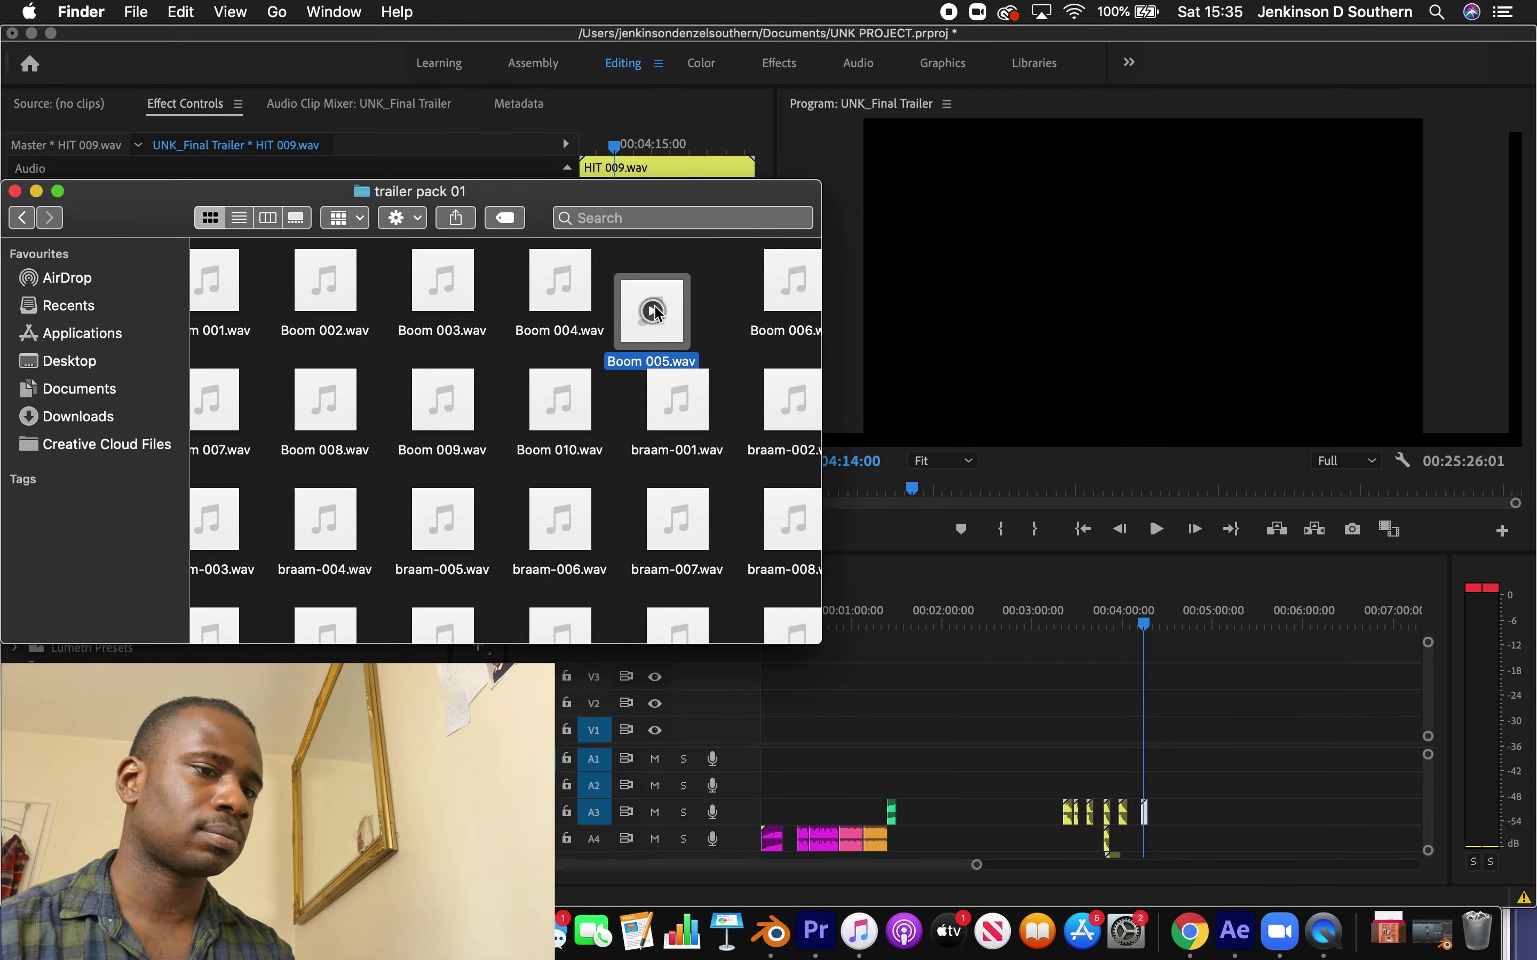
pyautogui.click(797, 281)
pyautogui.click(209, 399)
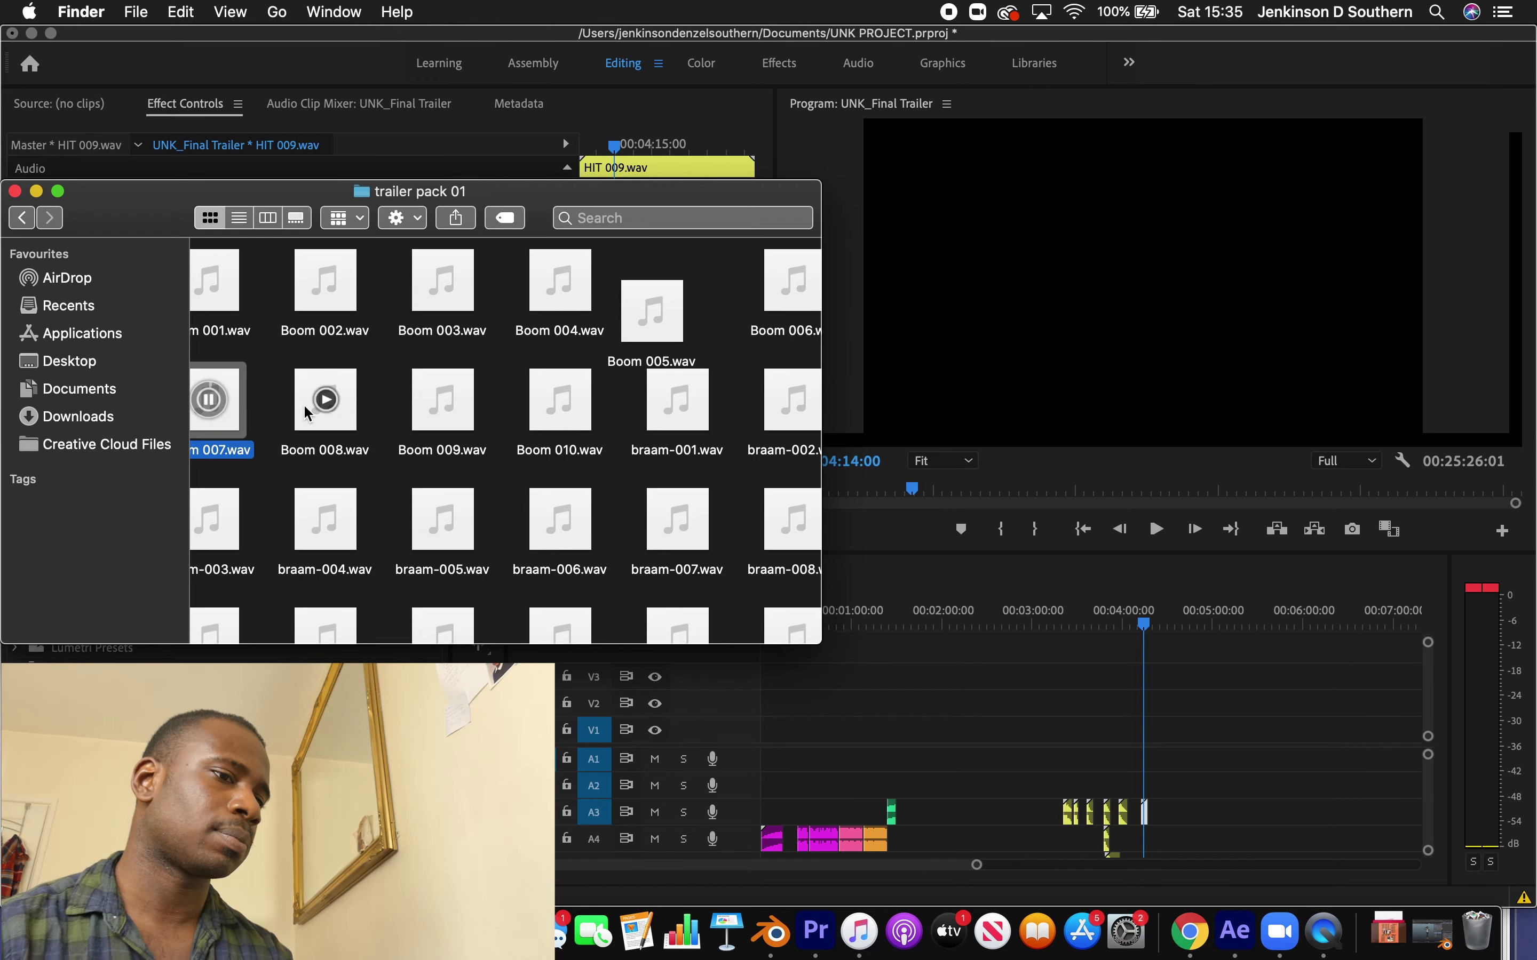
pyautogui.click(325, 400)
pyautogui.click(438, 400)
# Find the whoosh sounds in the trailer pack 01 folder and preview whoosh_006.wav
pyautogui.scroll(-10, 624, 493)
pyautogui.moveTo(424, 434)
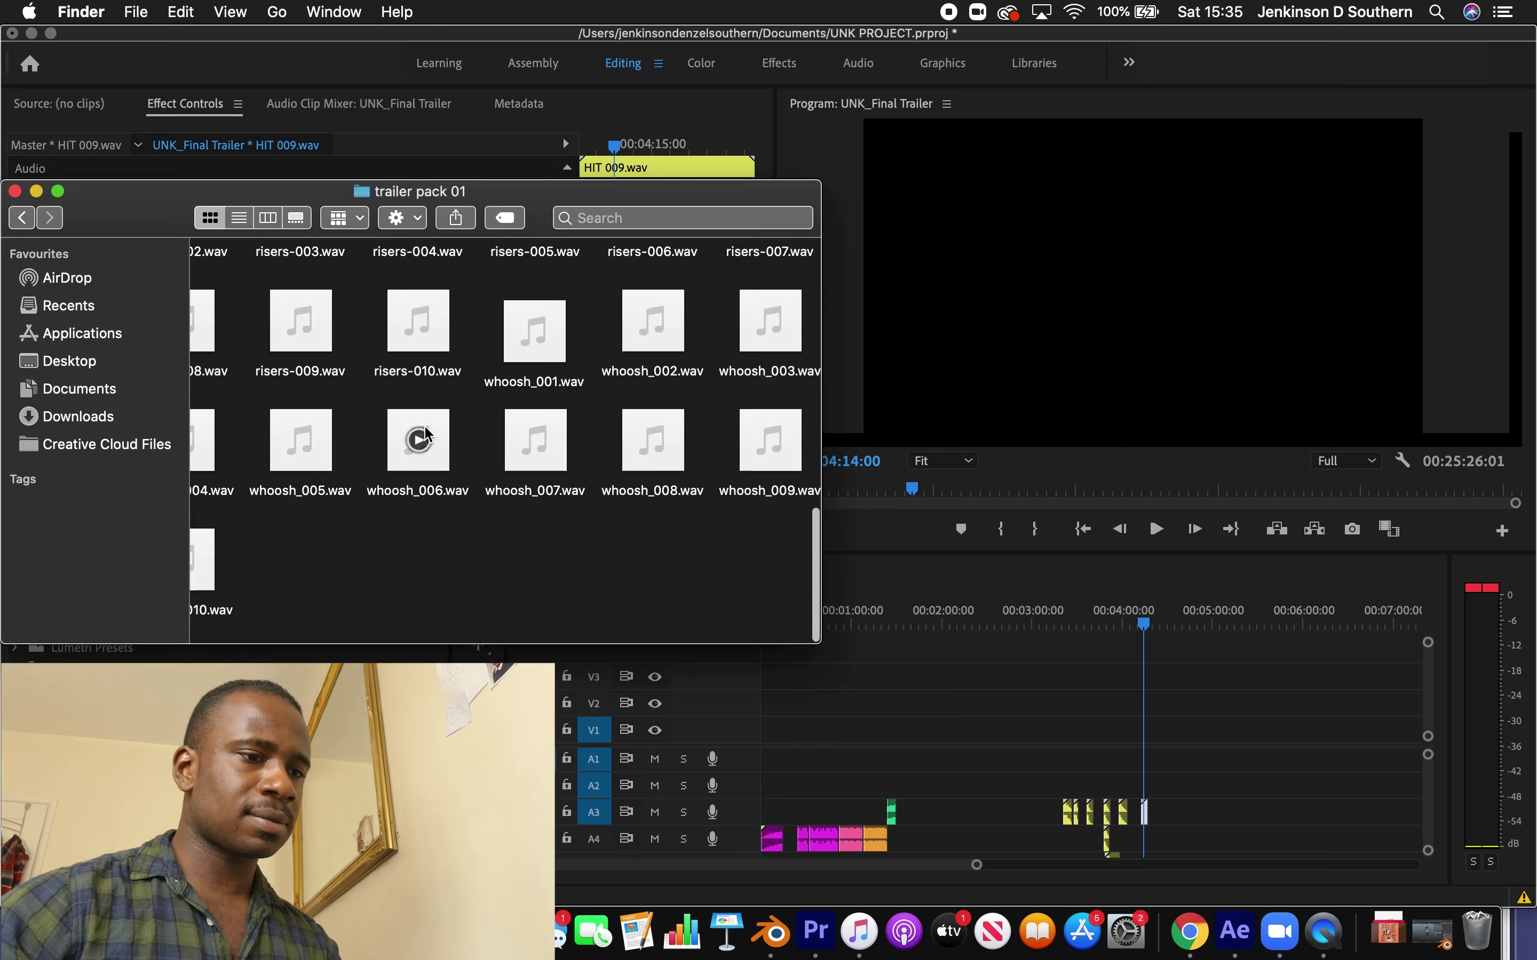
pyautogui.click(433, 478)
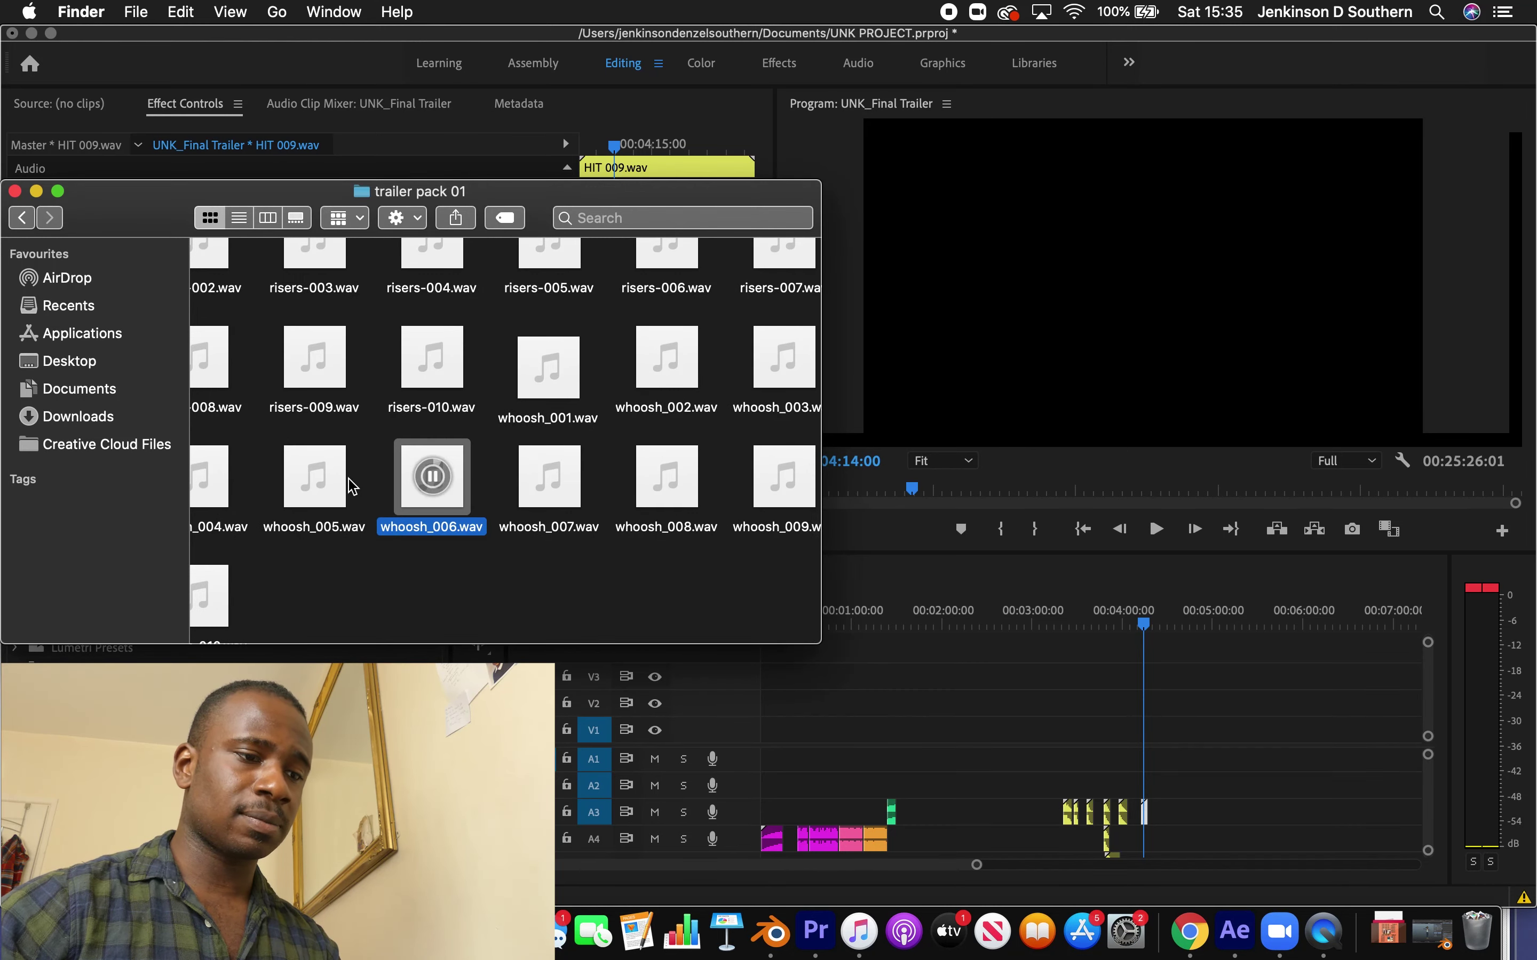
# Switch back to Premiere Pro and play the opening music clip from about 00:00:05
pyautogui.click(916, 620)
pyautogui.moveTo(848, 620); pyautogui.dragTo(772, 620)
pyautogui.press('space')
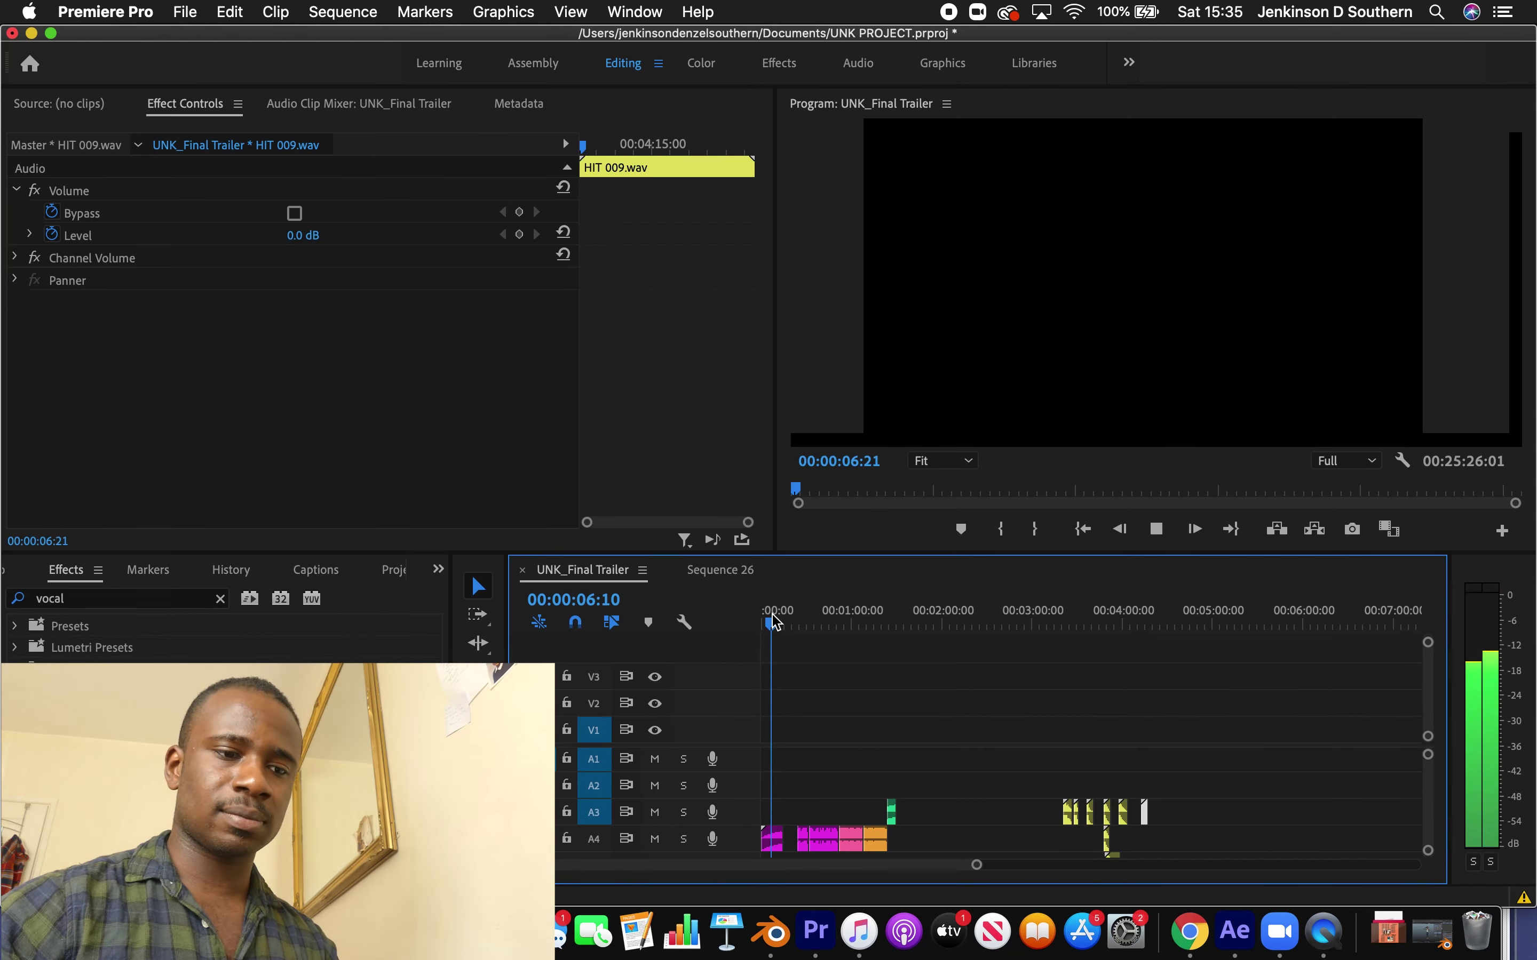
pyautogui.click(770, 621)
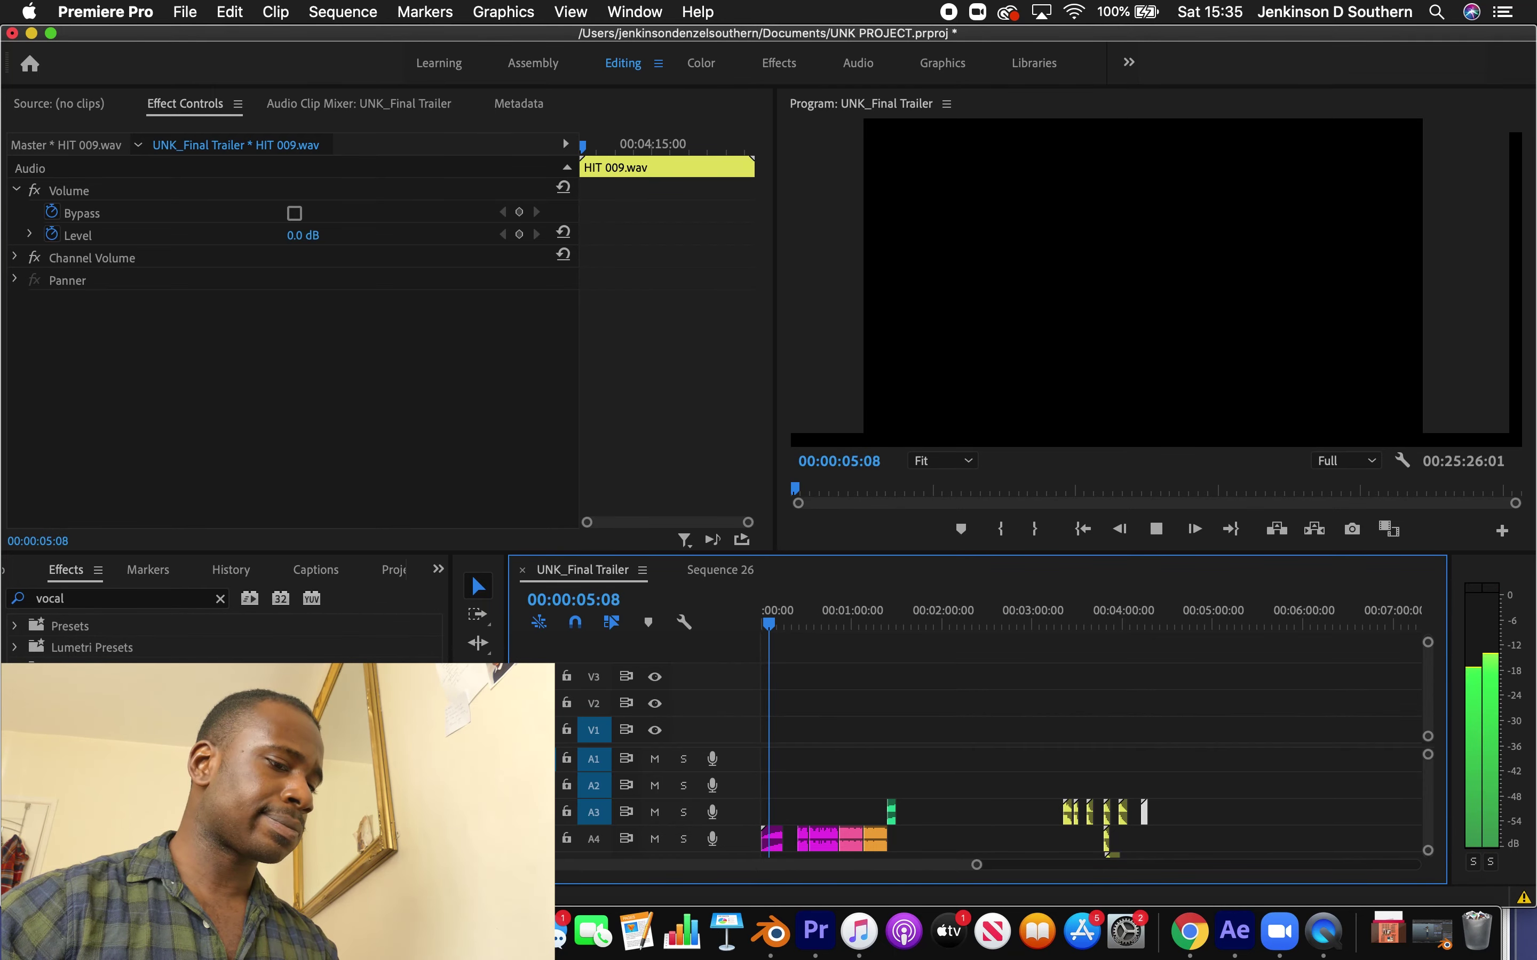
# Switch to Finder, widen the trailer pack 01 window and preview whoosh_005.wav over the playing music
pyautogui.press('super+Tab')
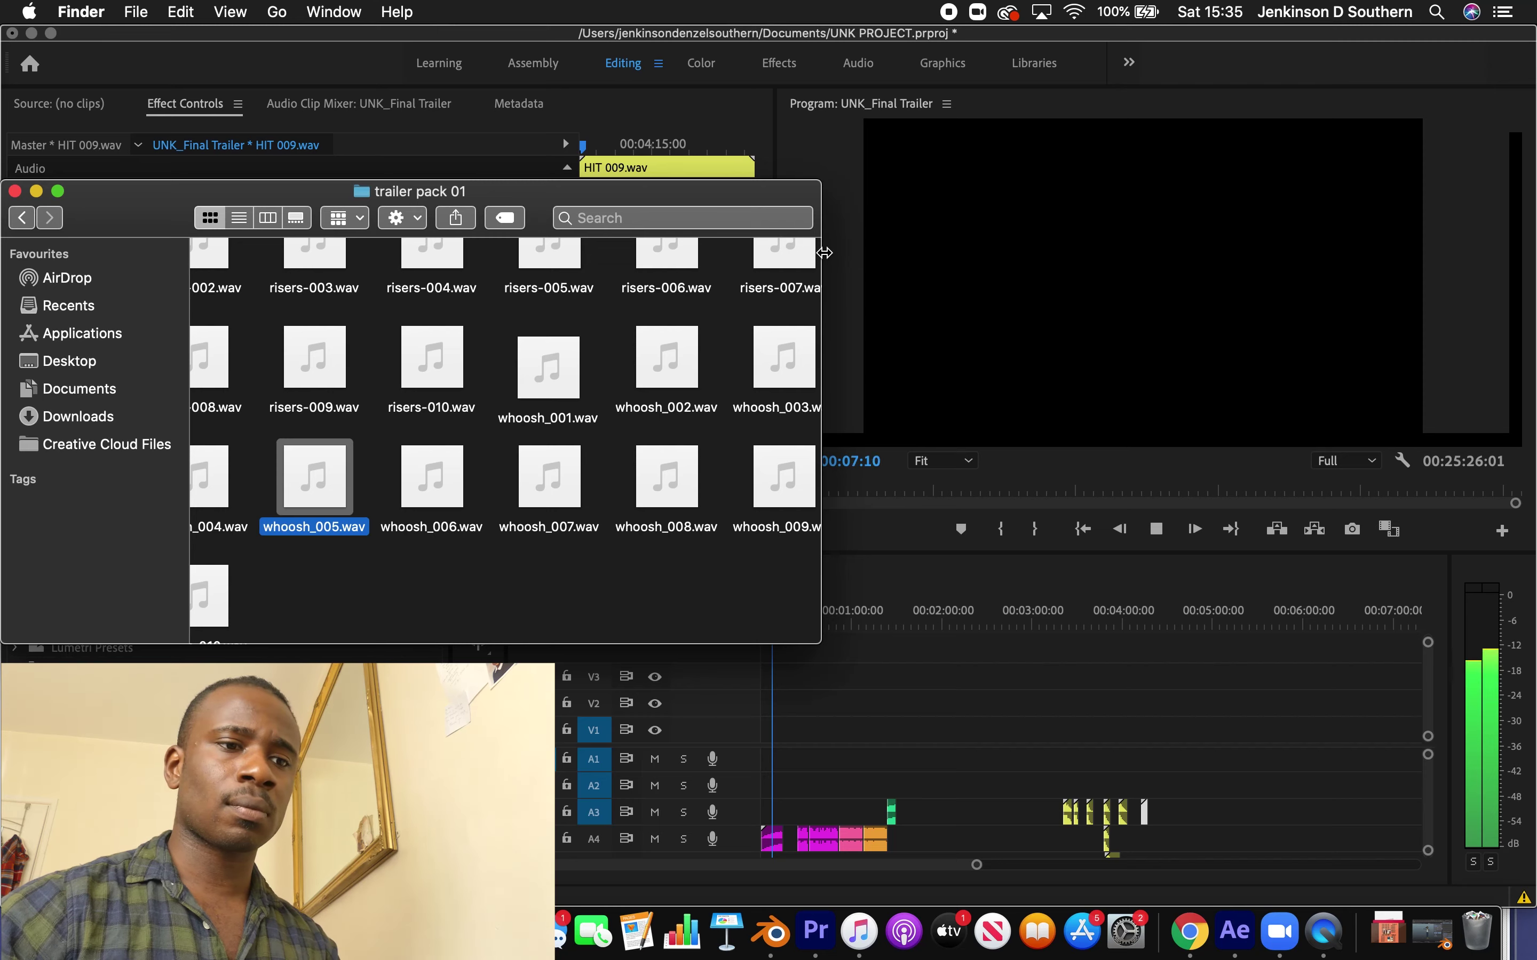
pyautogui.moveTo(824, 253); pyautogui.dragTo(884, 254)
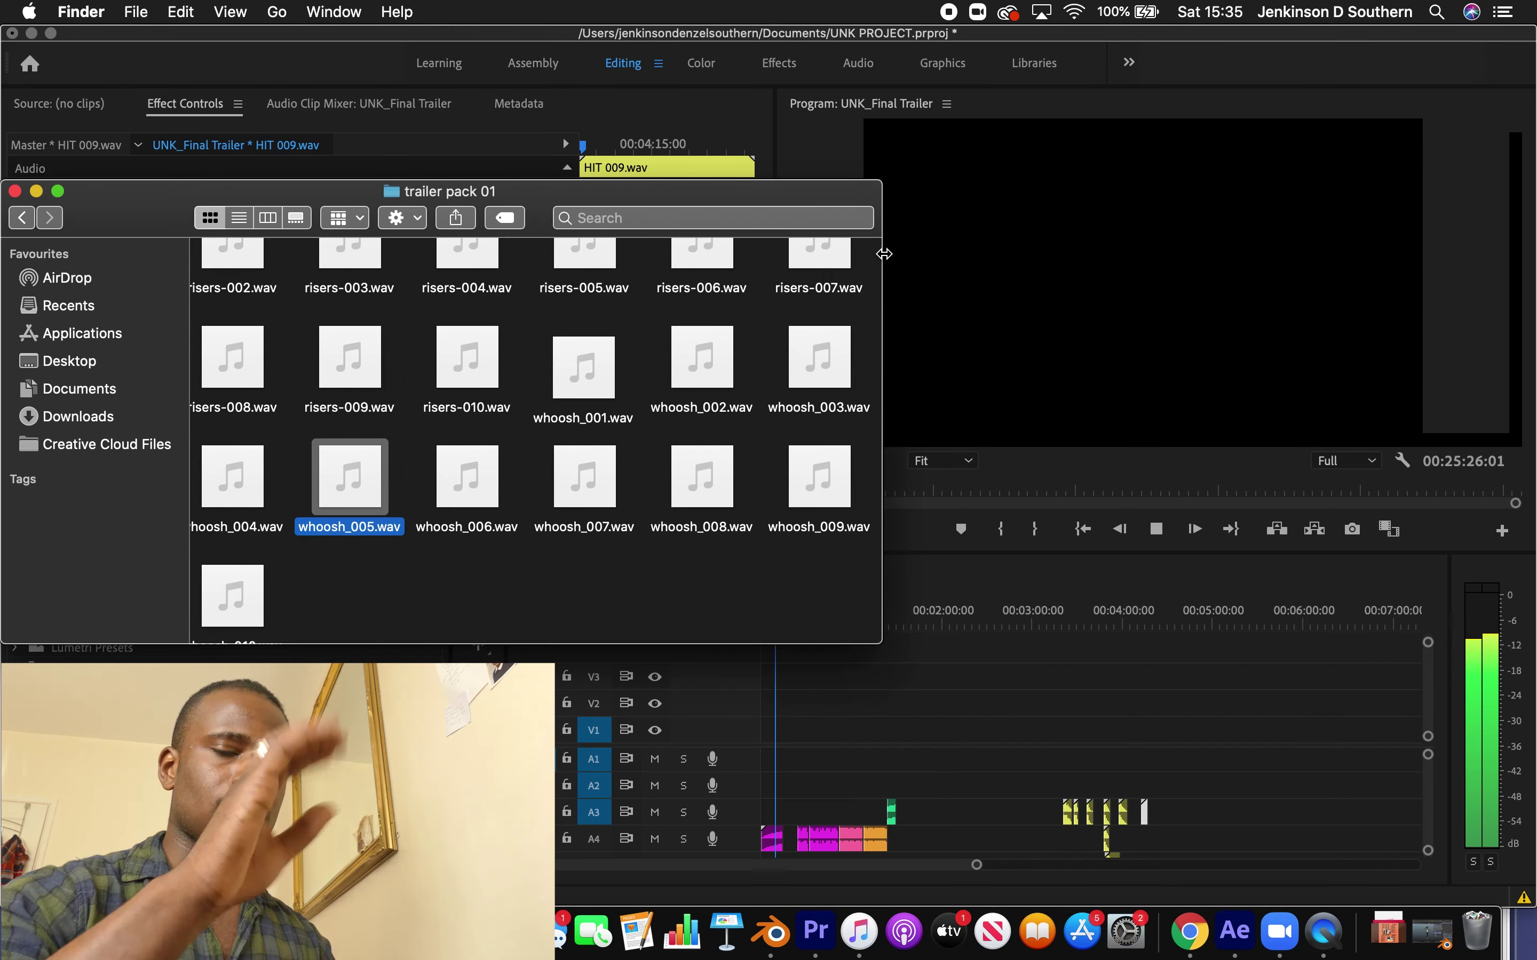
pyautogui.press('space')
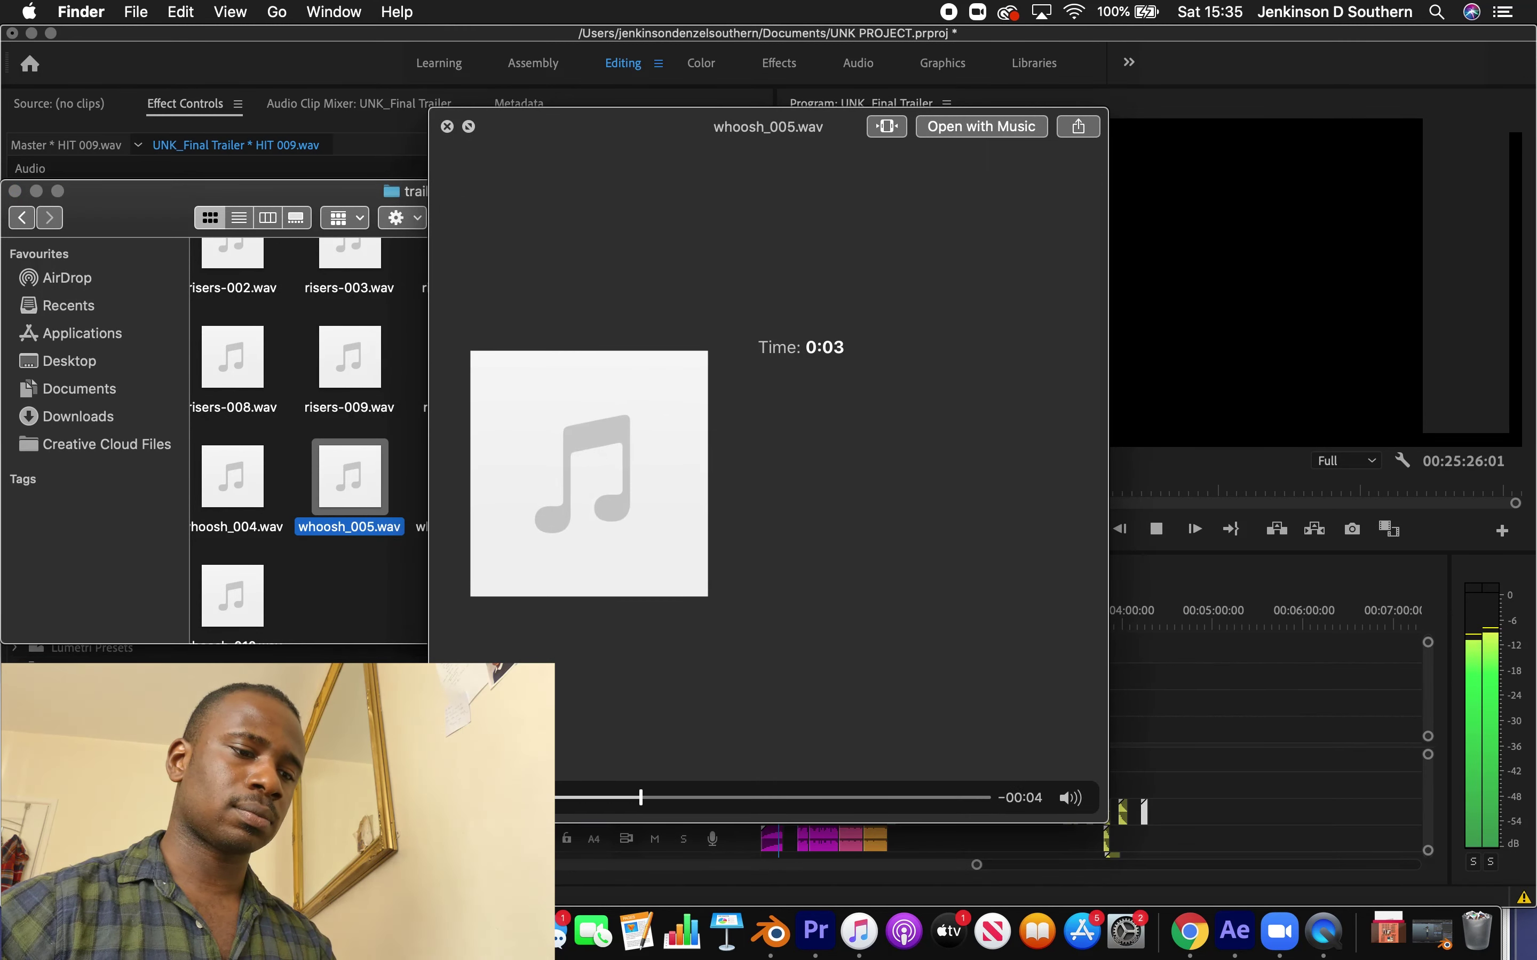
# Switch to Premiere Pro, move the playhead to 00:00:09:10, and return to Finder to close the whoosh_005.wav preview
pyautogui.click(1205, 690)
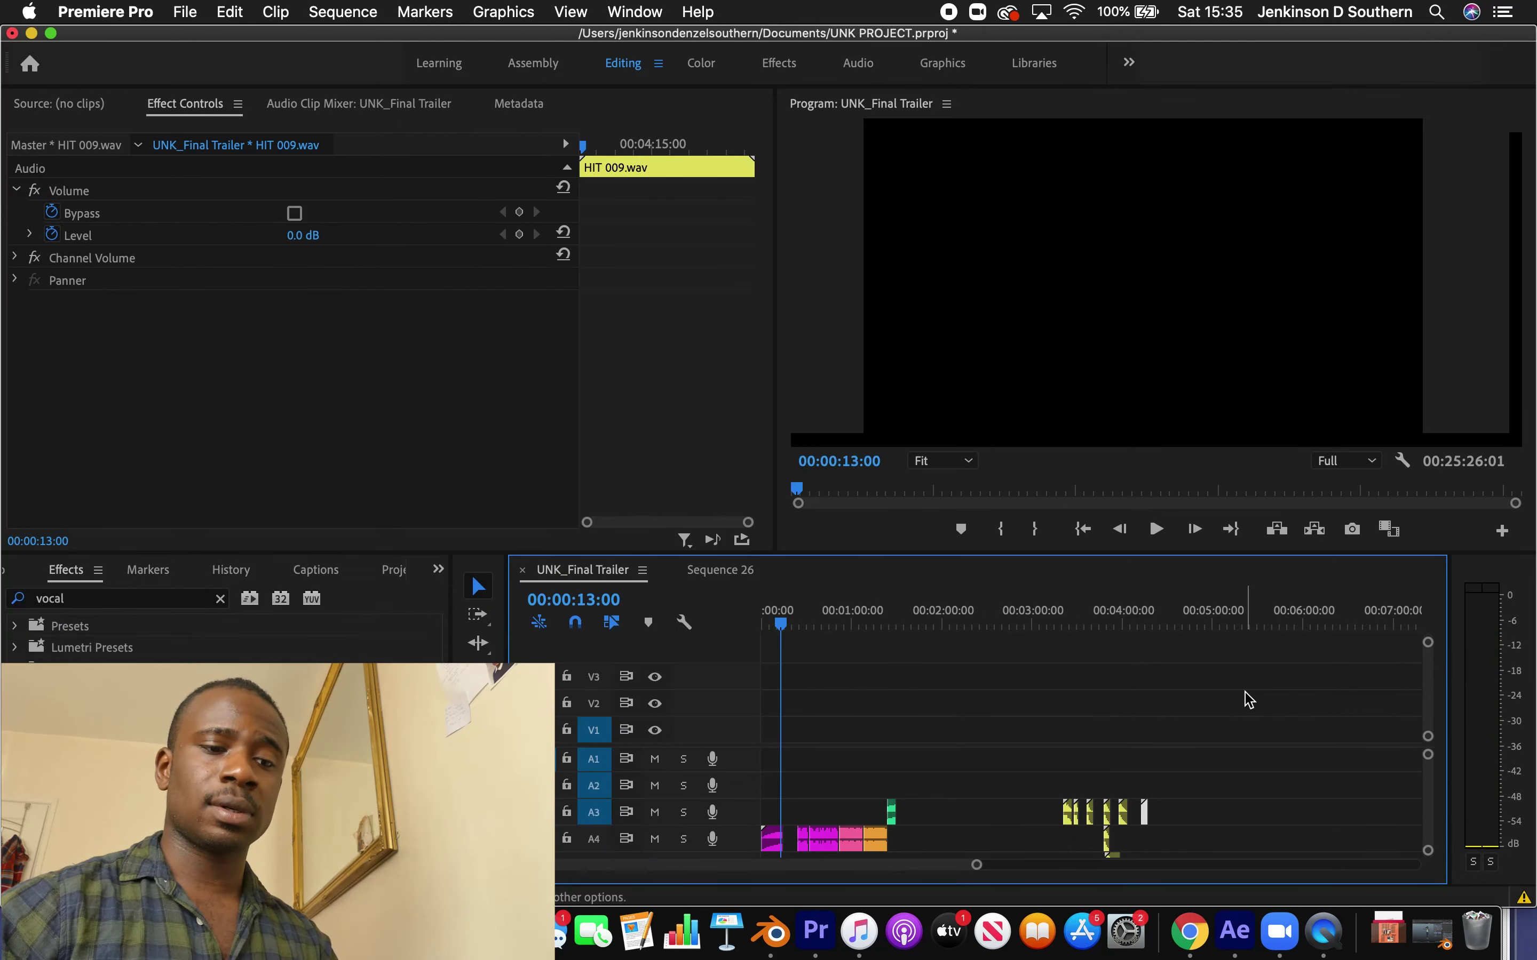
pyautogui.scroll(5, 976, 867)
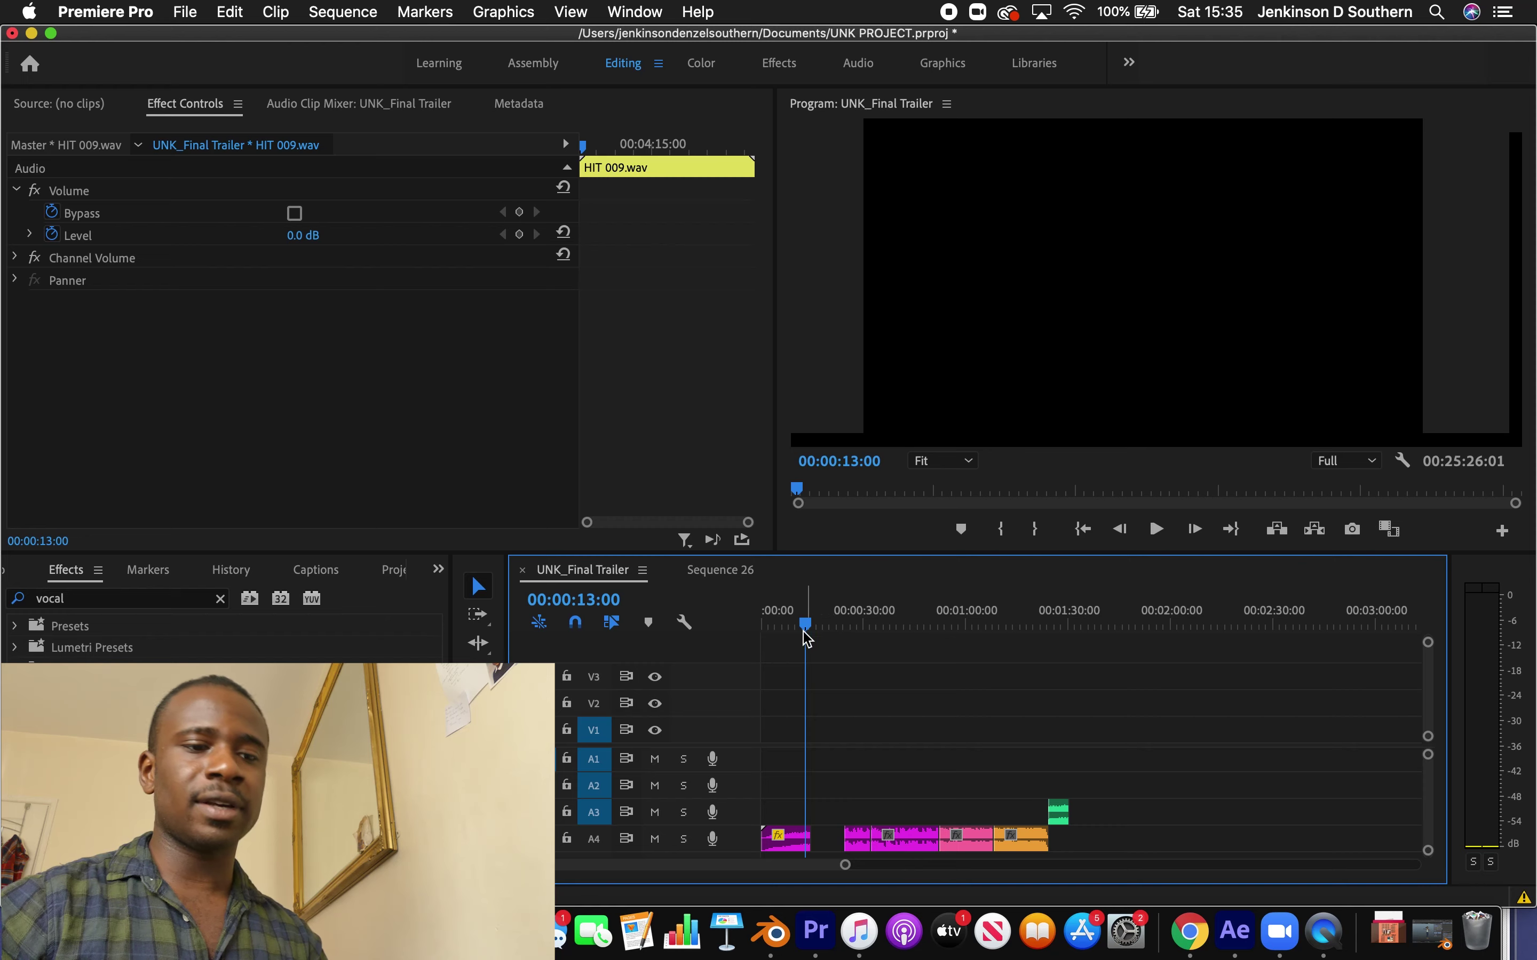
pyautogui.moveTo(803, 626); pyautogui.dragTo(792, 627)
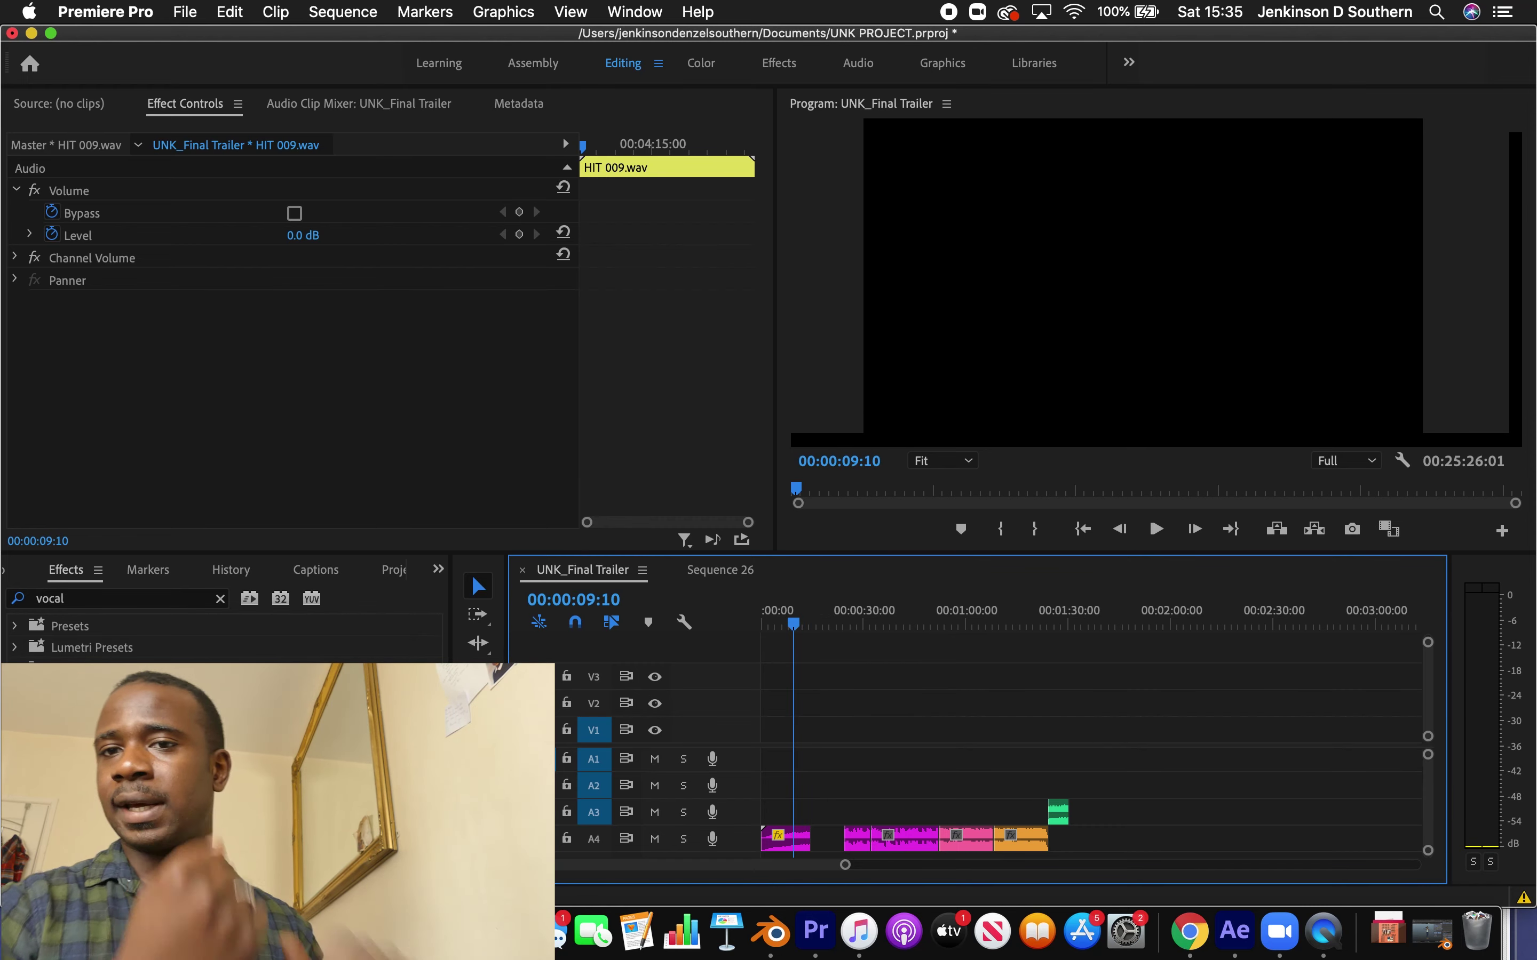
pyautogui.press('super+Tab')
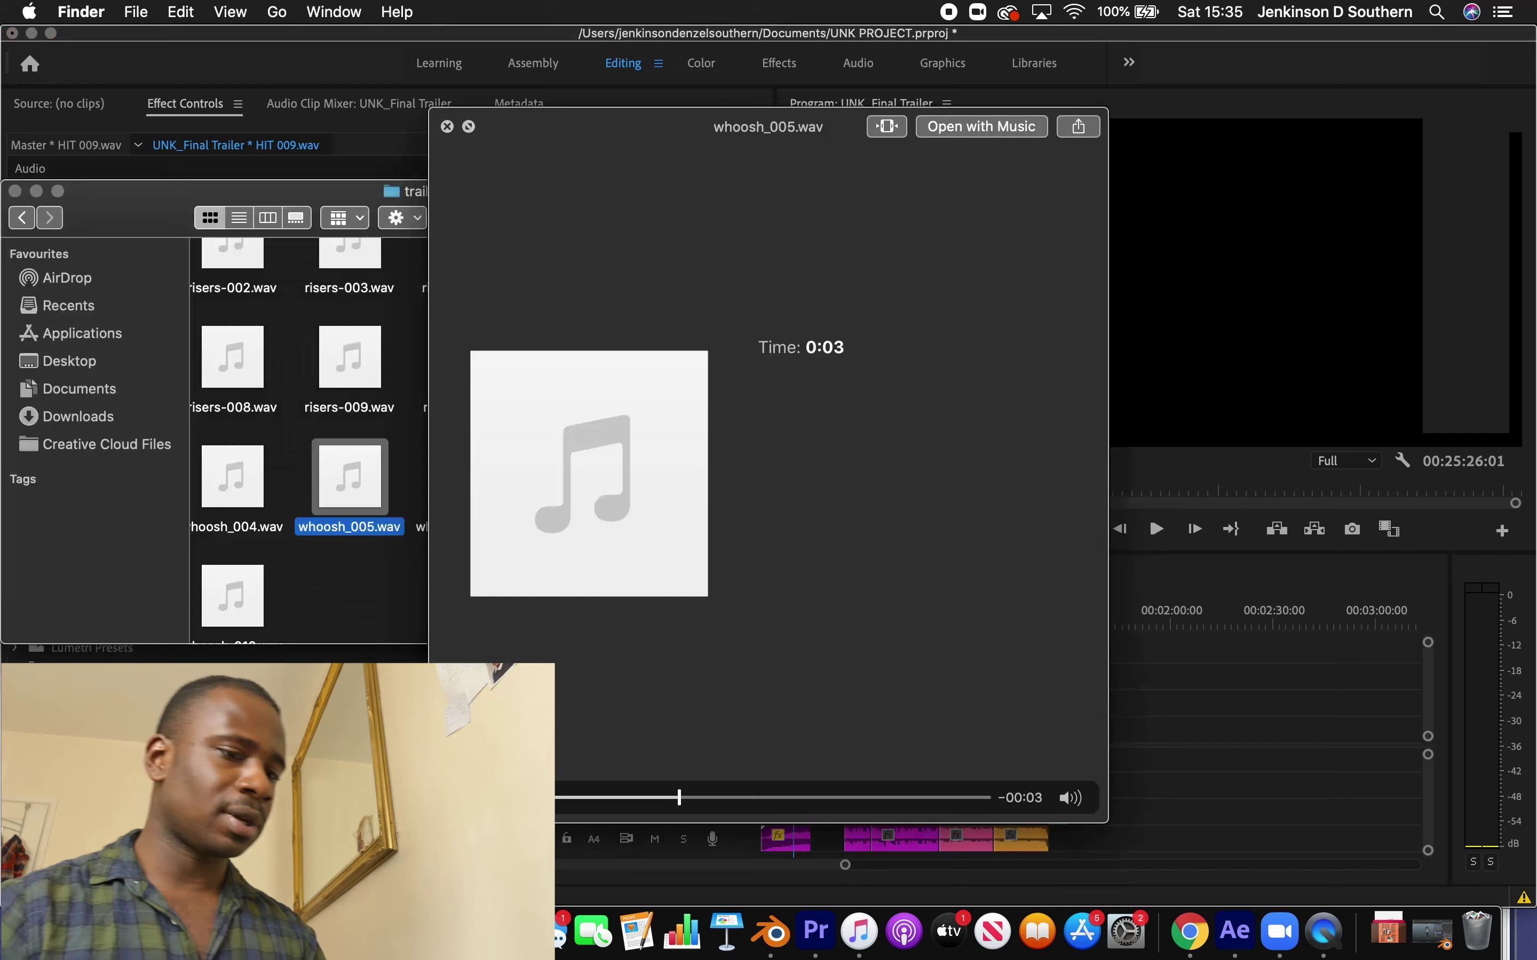
pyautogui.click(448, 127)
# Switch to Premiere Pro and play the opening music clip from about 00:00:09
pyautogui.click(840, 759)
pyautogui.click(791, 626)
pyautogui.press('space')
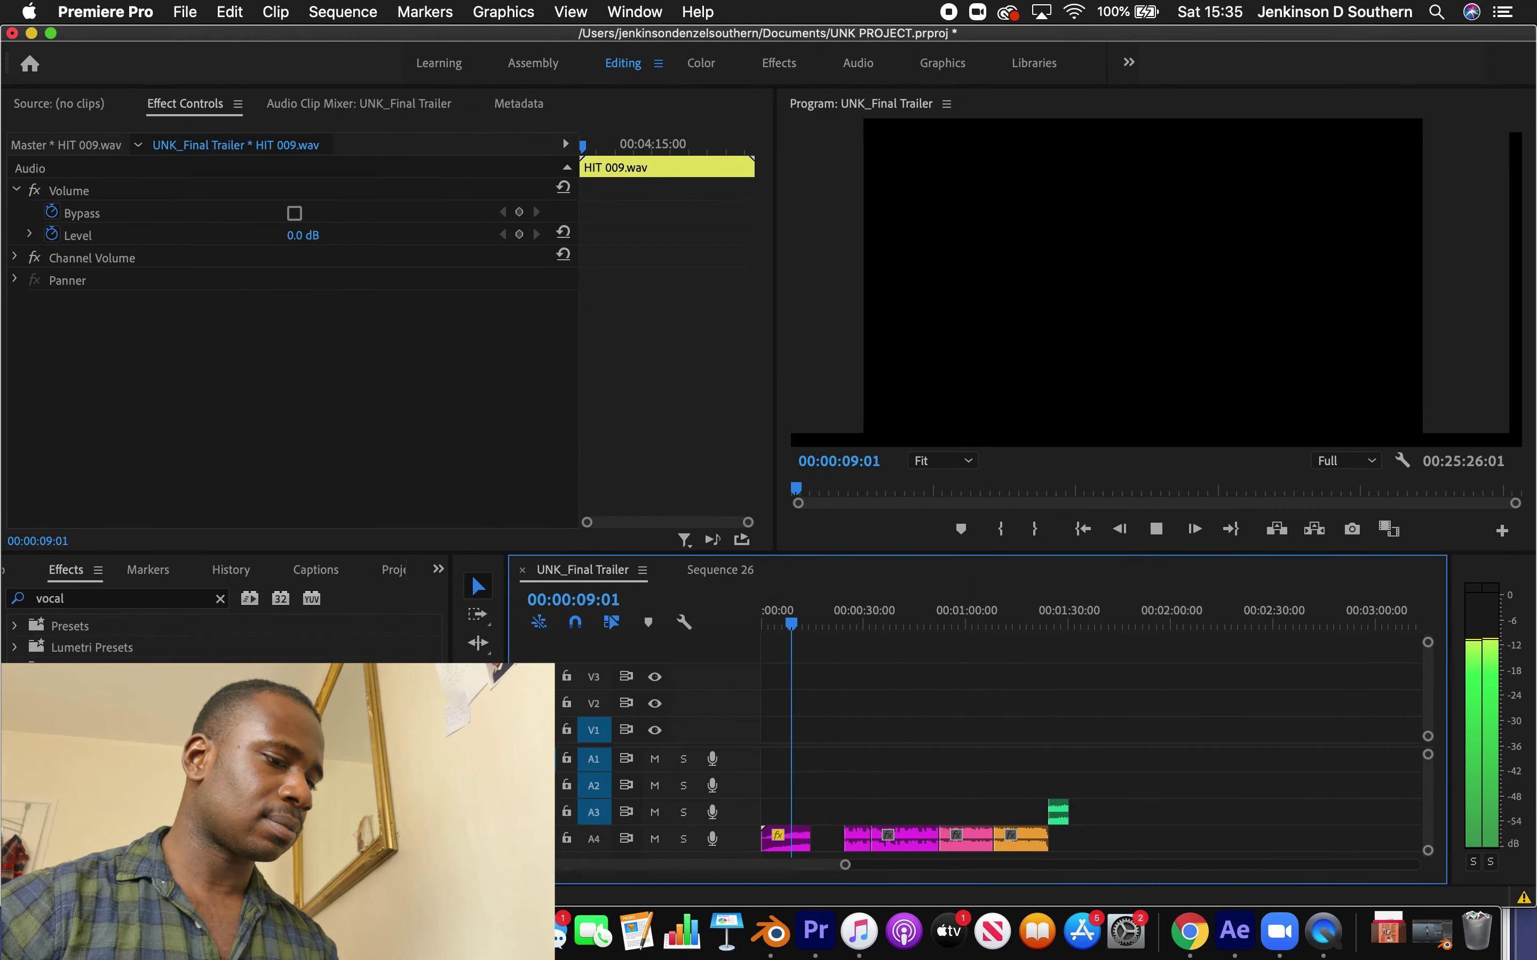
pyautogui.press('super+Tab')
pyautogui.press('super+Tab')
pyautogui.press('space')
# Switch to Finder and preview whoosh_004.wav, whoosh_003.wav and whoosh_002.wav, closing the preview window at the end
pyautogui.press('super+Tab')
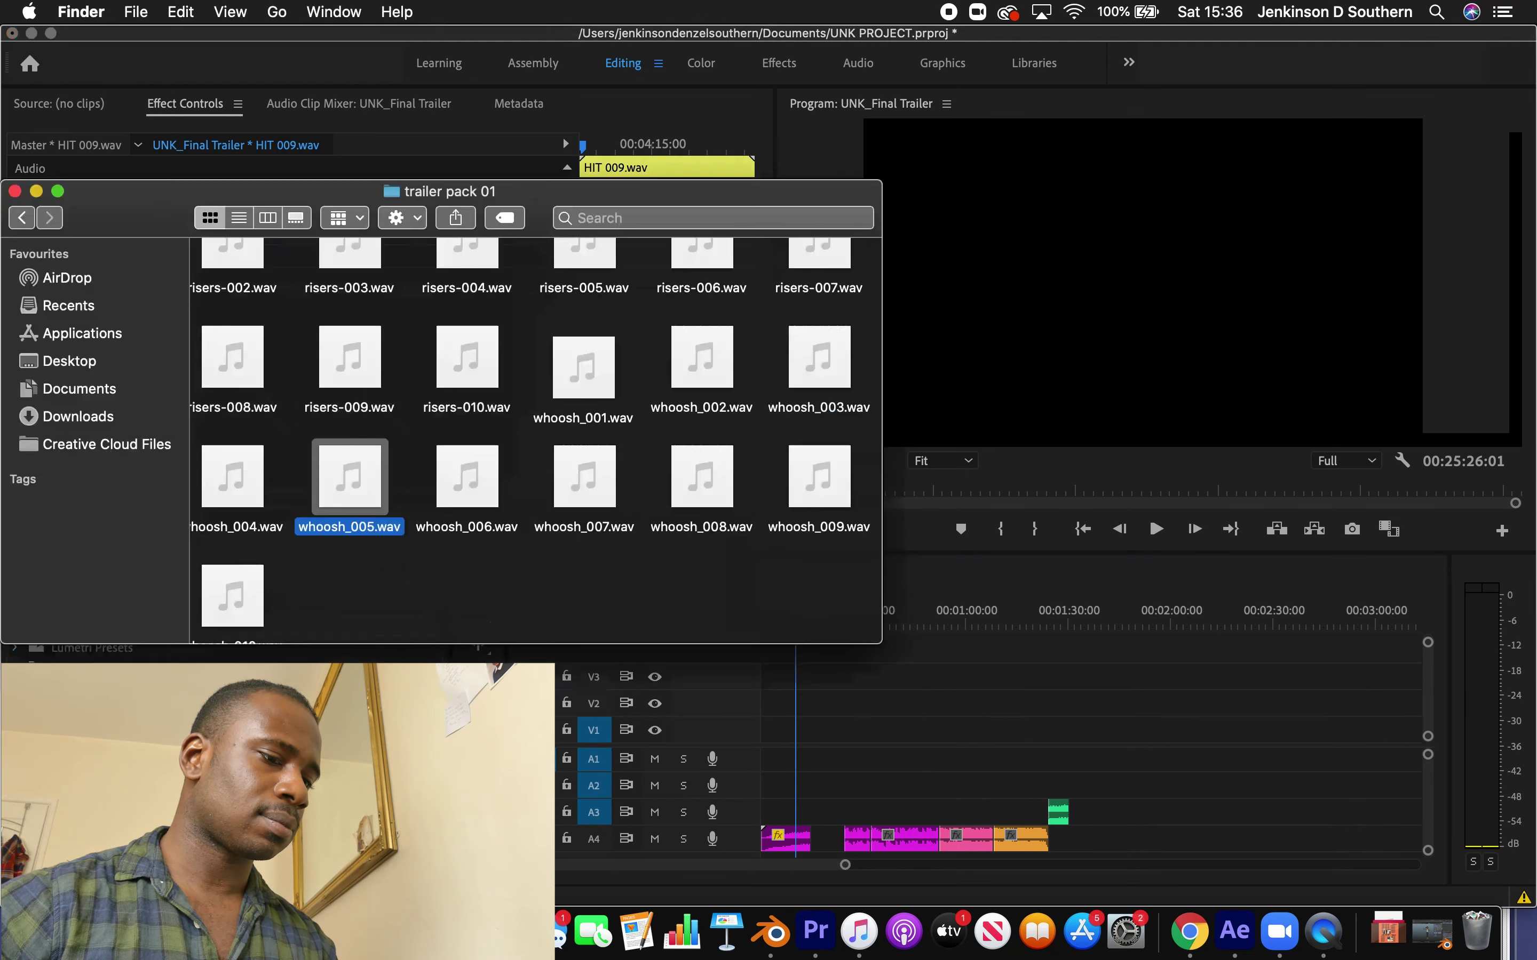
pyautogui.click(233, 476)
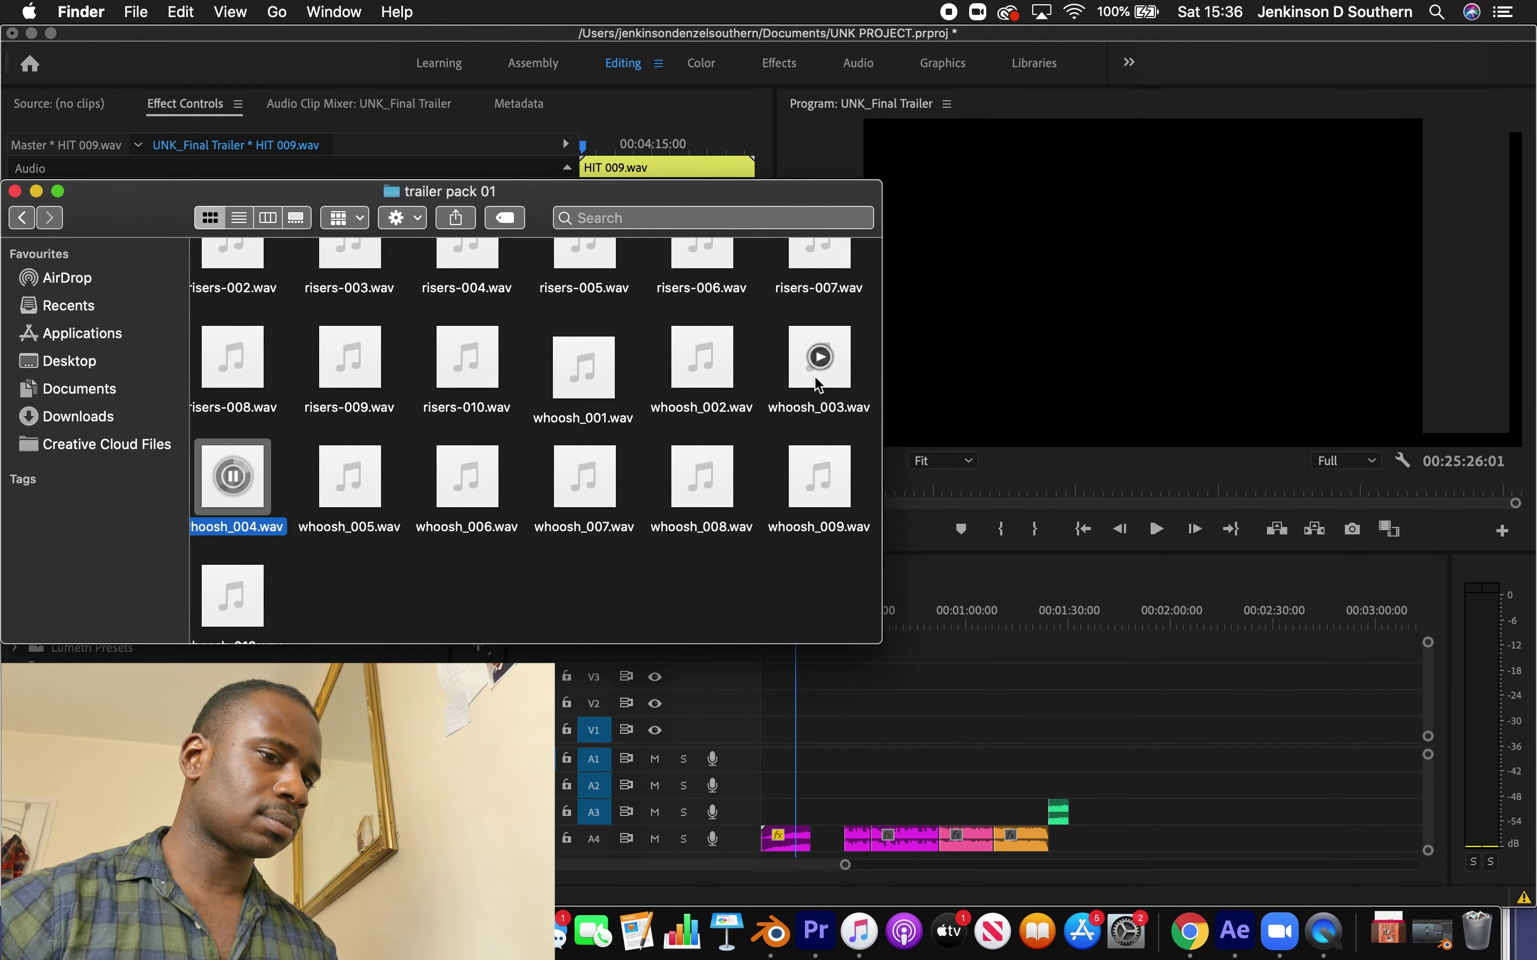
pyautogui.click(820, 357)
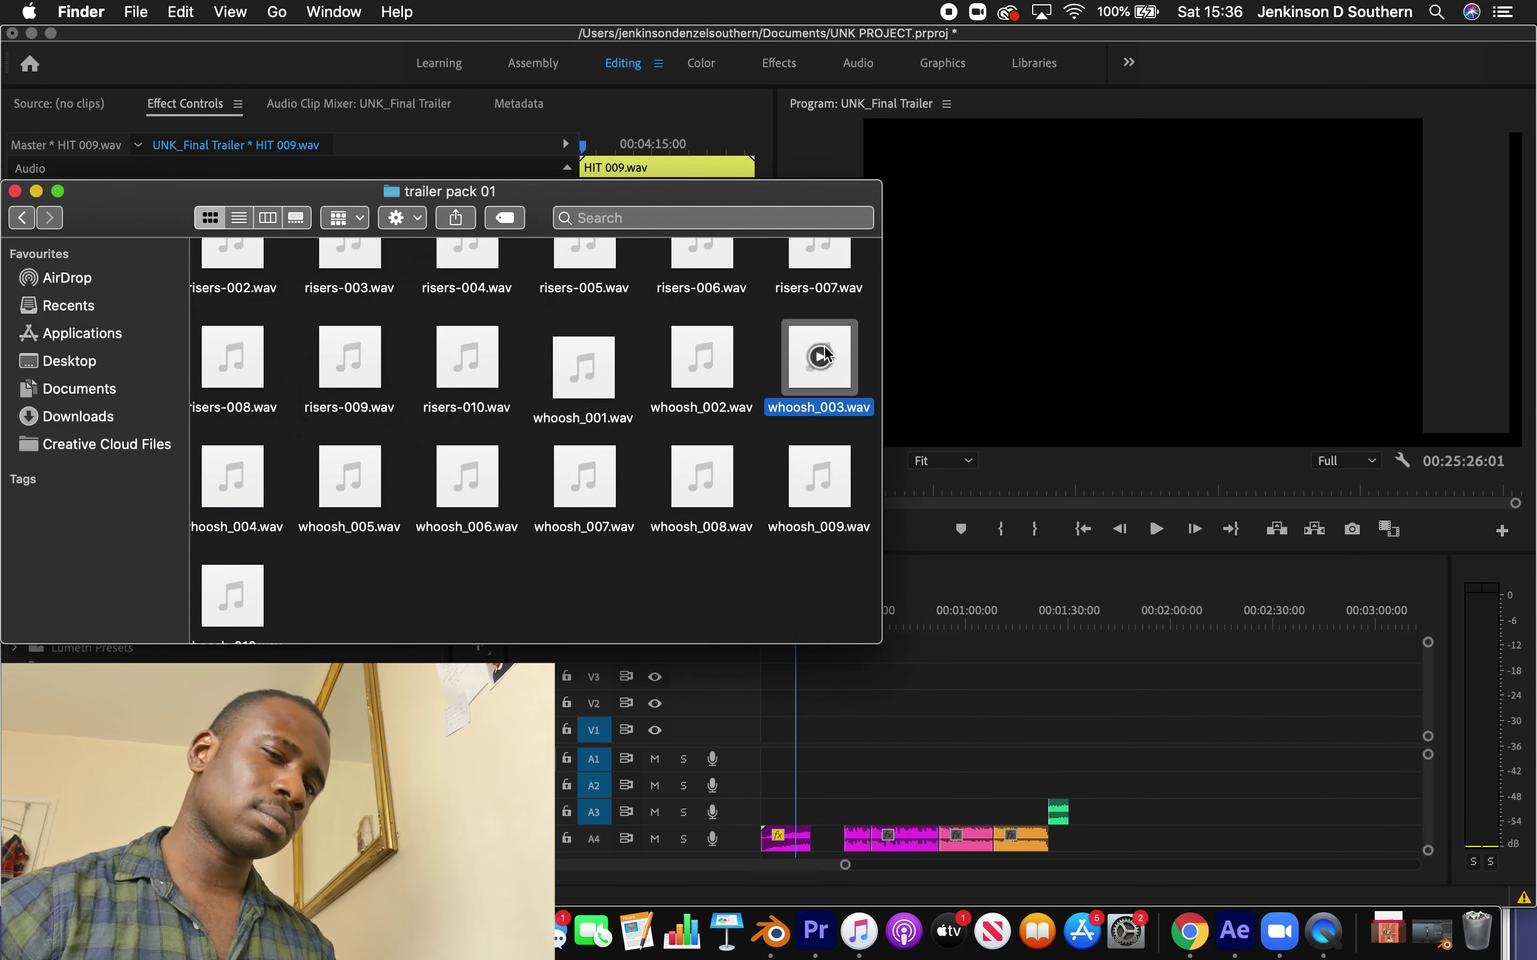
pyautogui.click(703, 359)
pyautogui.press('space')
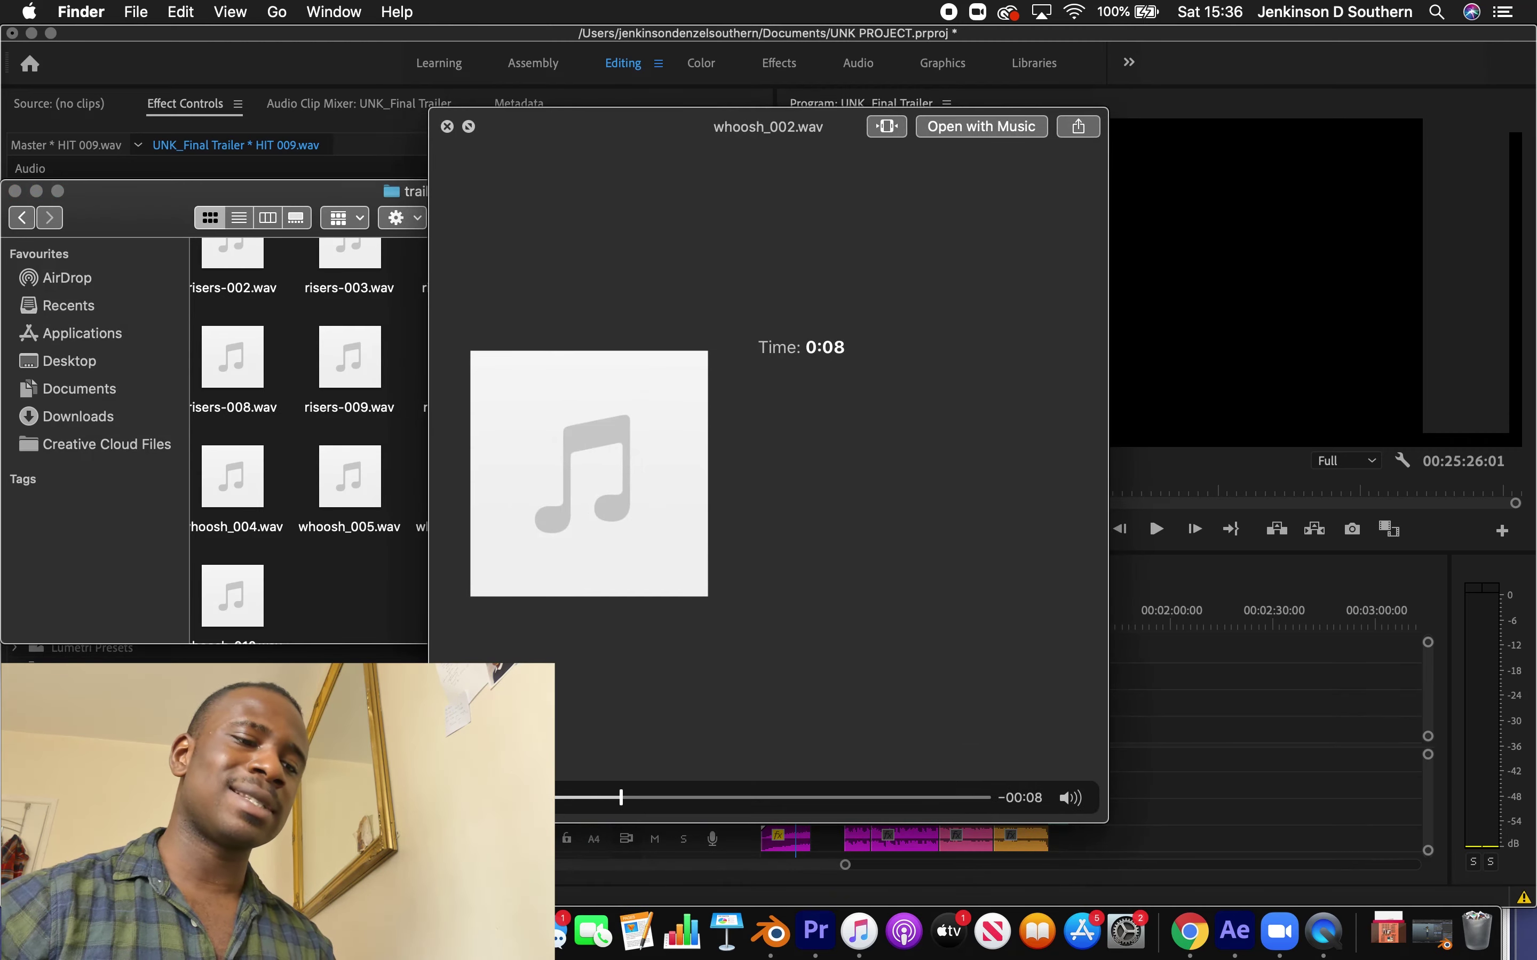
pyautogui.click(357, 548)
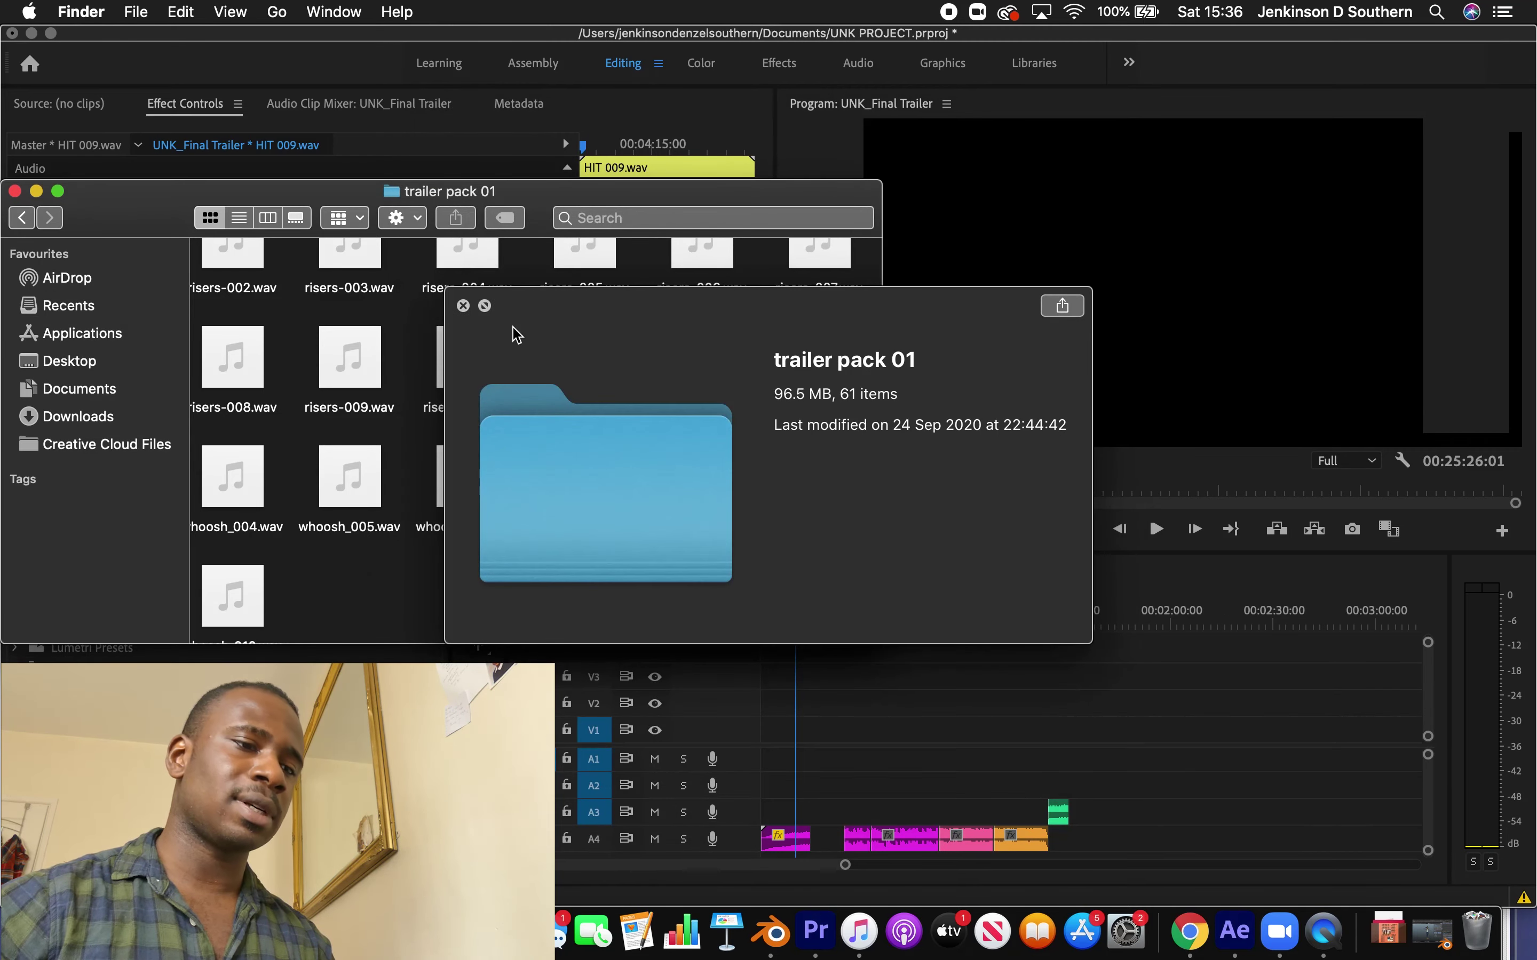
pyautogui.click(463, 307)
# Preview the remaining whoosh sounds one after another, from whoosh_006.wav to the last file in the folder
pyautogui.click(464, 475)
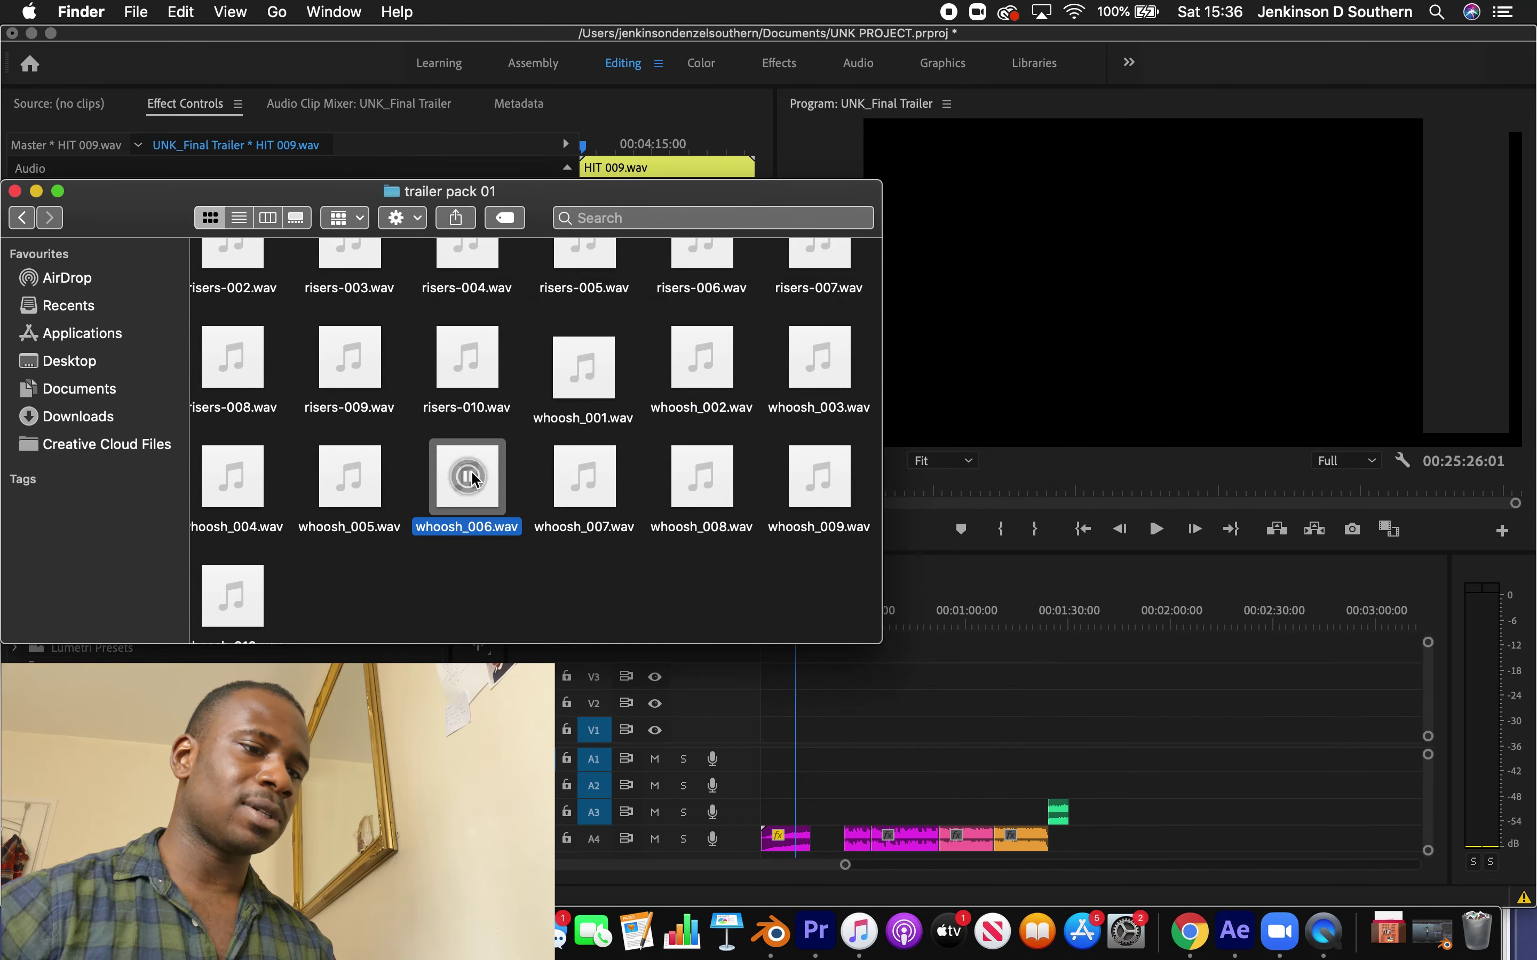
pyautogui.click(585, 478)
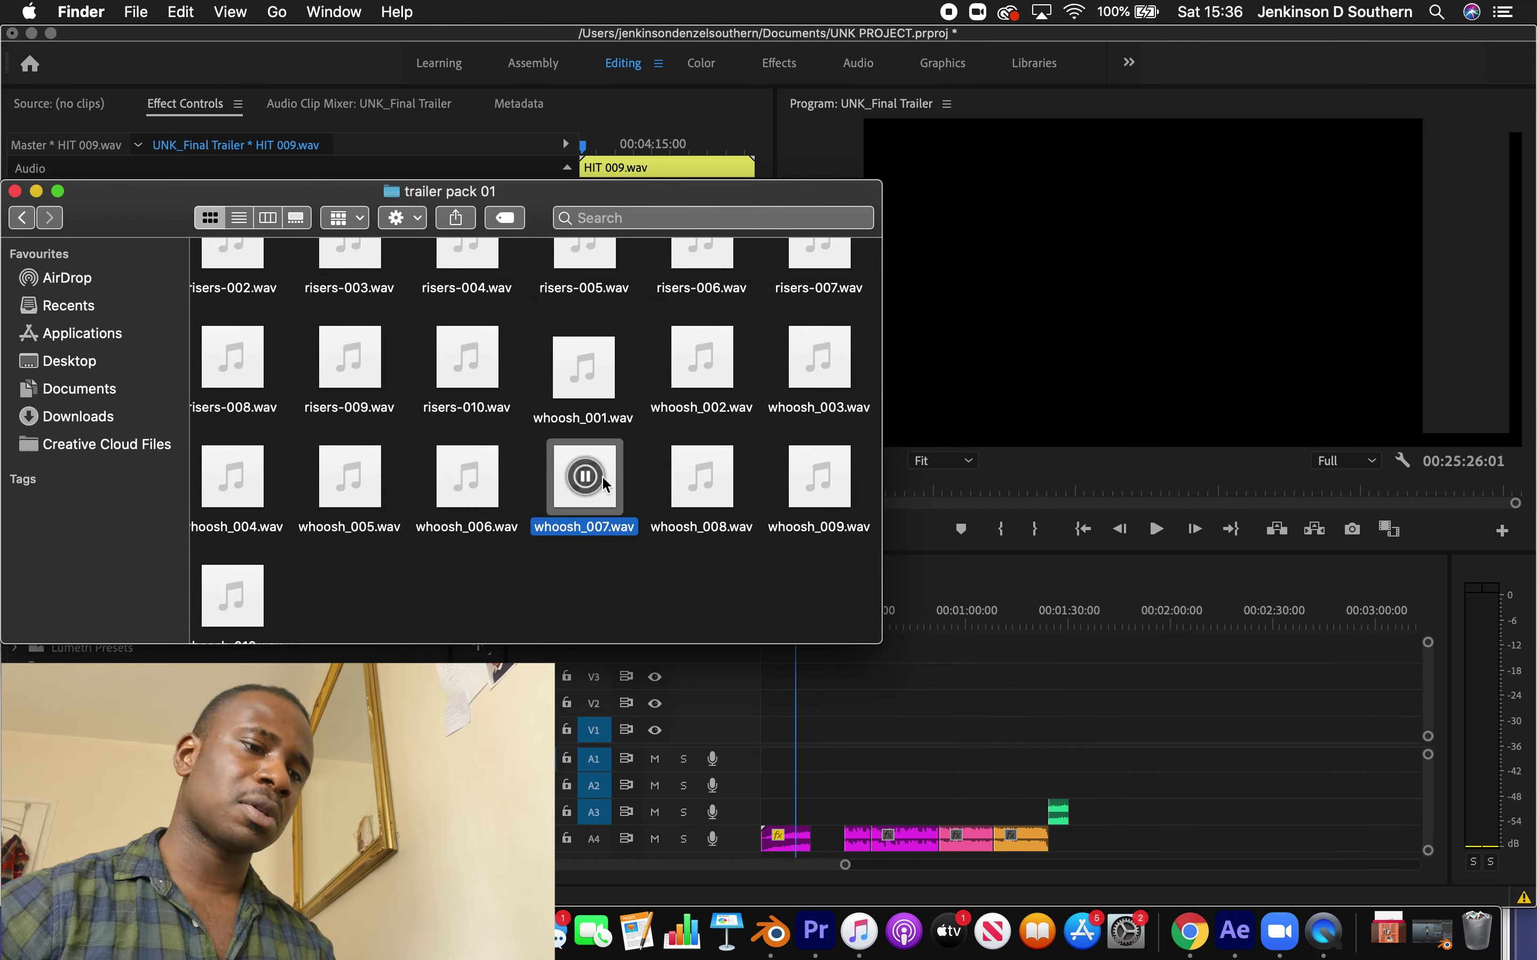
pyautogui.click(702, 477)
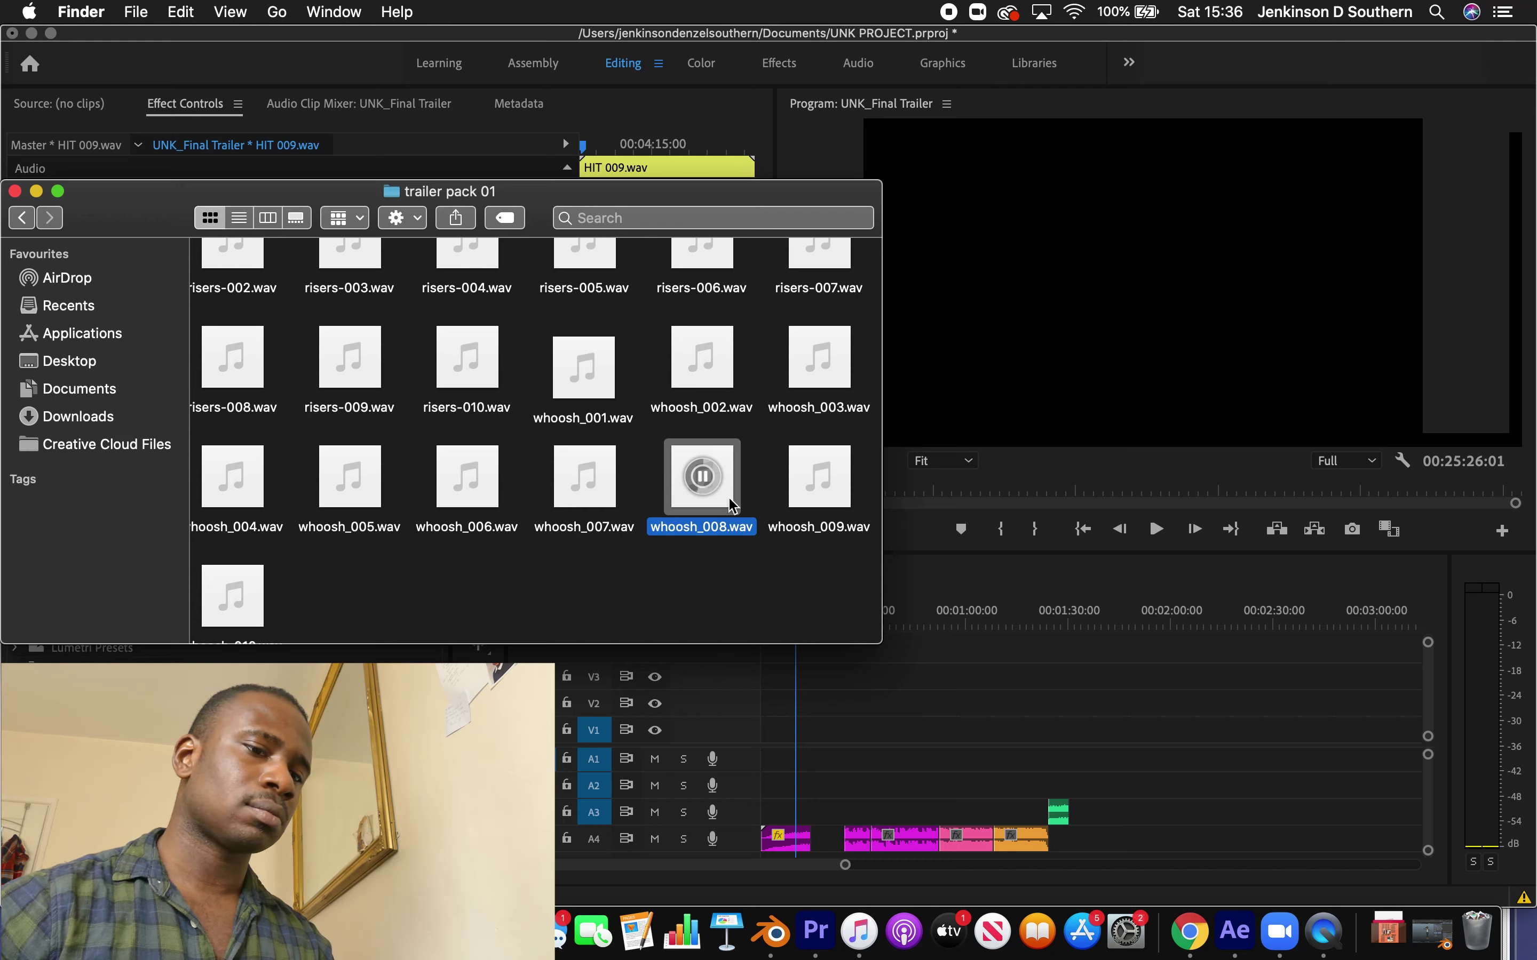
pyautogui.click(821, 475)
pyautogui.click(234, 597)
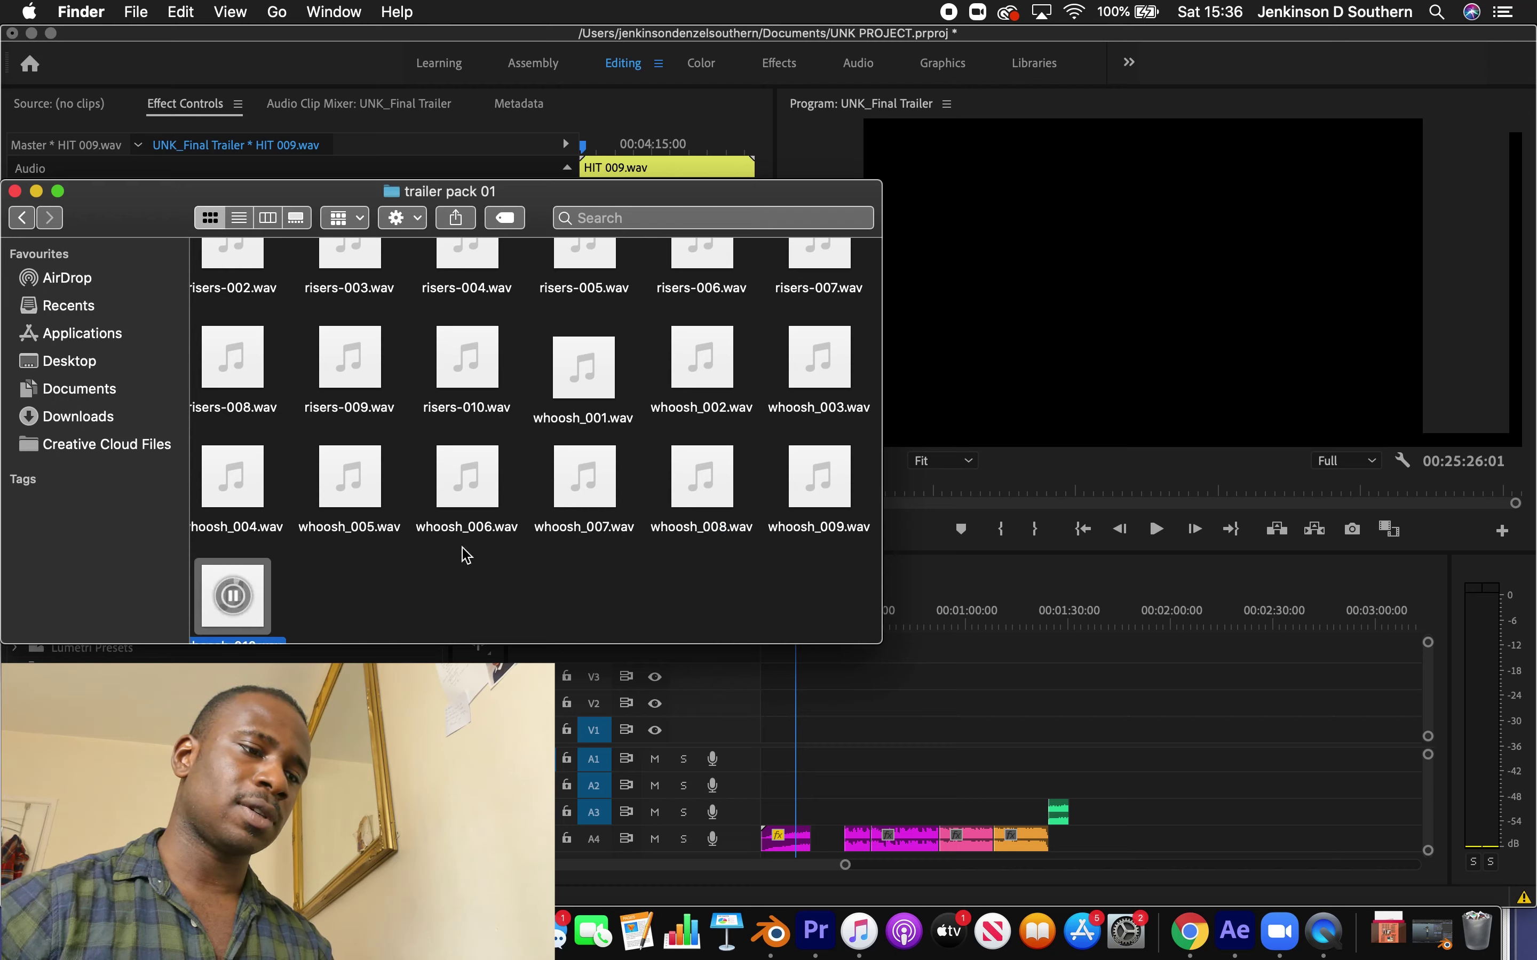
# Preview whoosh_006.wav again and place it on track A2 of UNK_Final Trailer, starting where the opening music clip ends
pyautogui.click(467, 478)
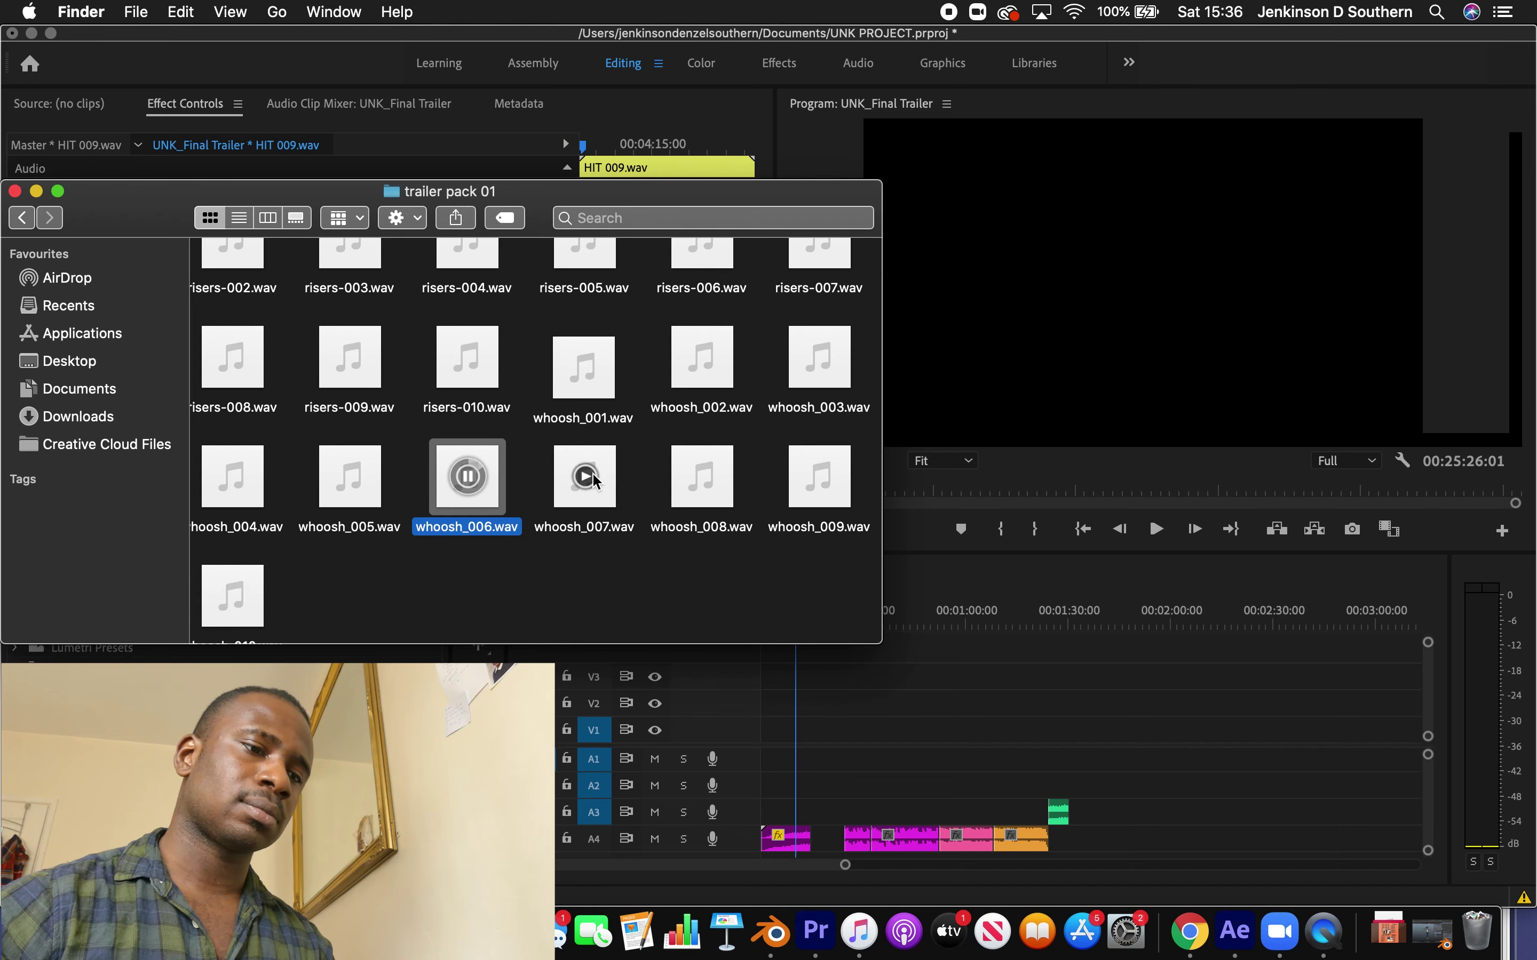
pyautogui.moveTo(471, 508); pyautogui.dragTo(819, 786)
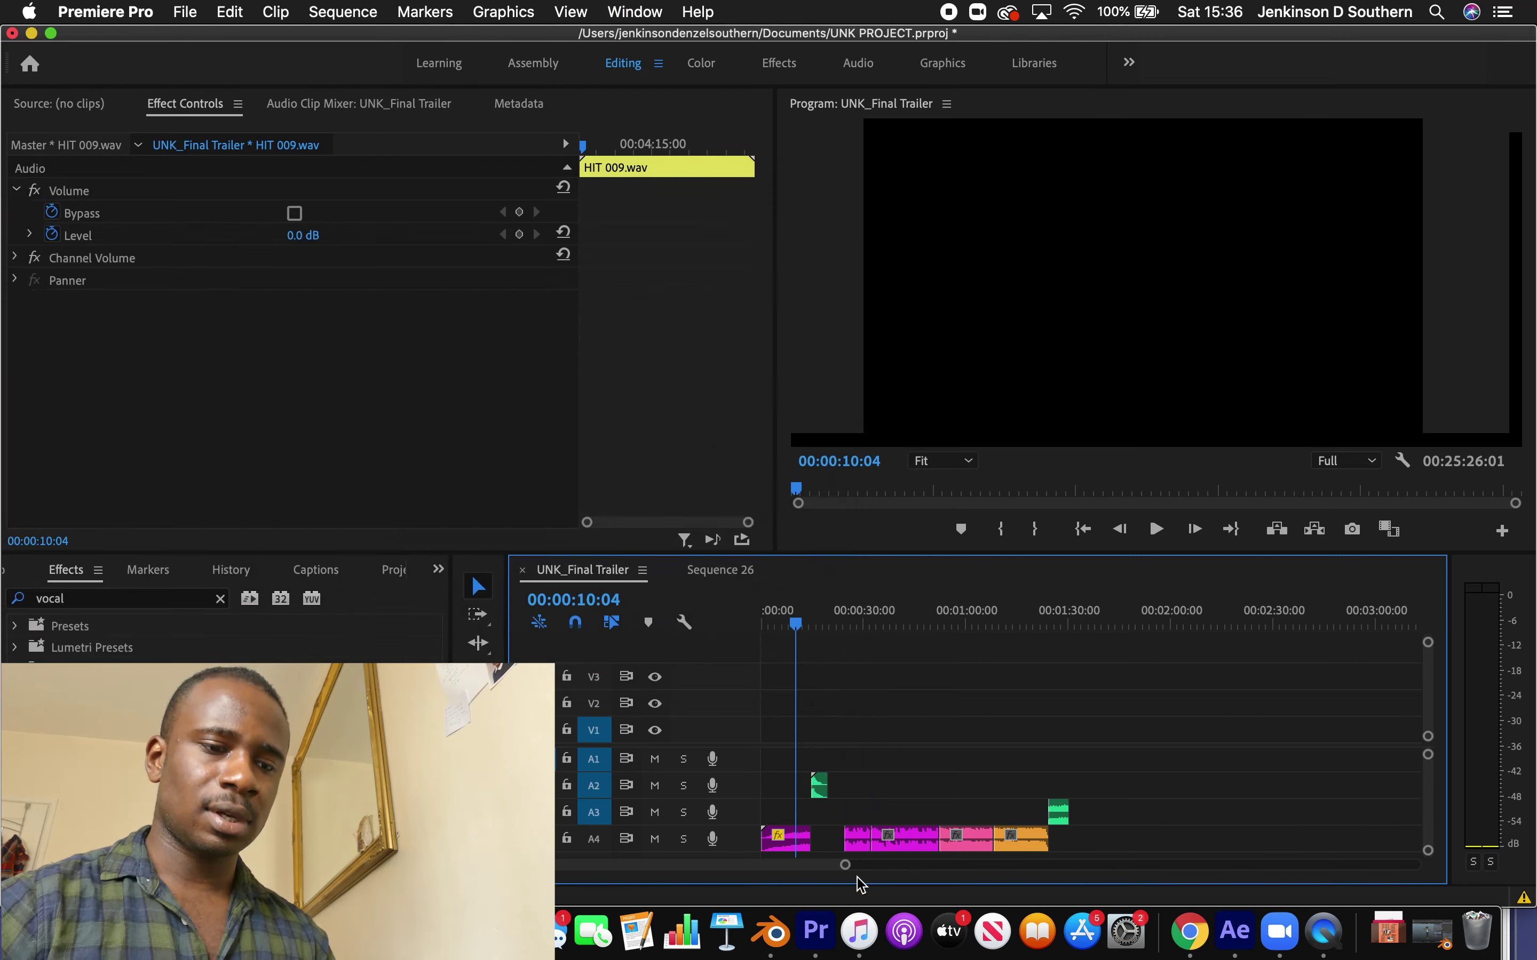
pyautogui.moveTo(845, 865); pyautogui.dragTo(775, 864)
# Play the opening music clip from about 00:00:06 and add a sequence marker at 00:00:08:09
pyautogui.click(865, 626)
pyautogui.press('space')
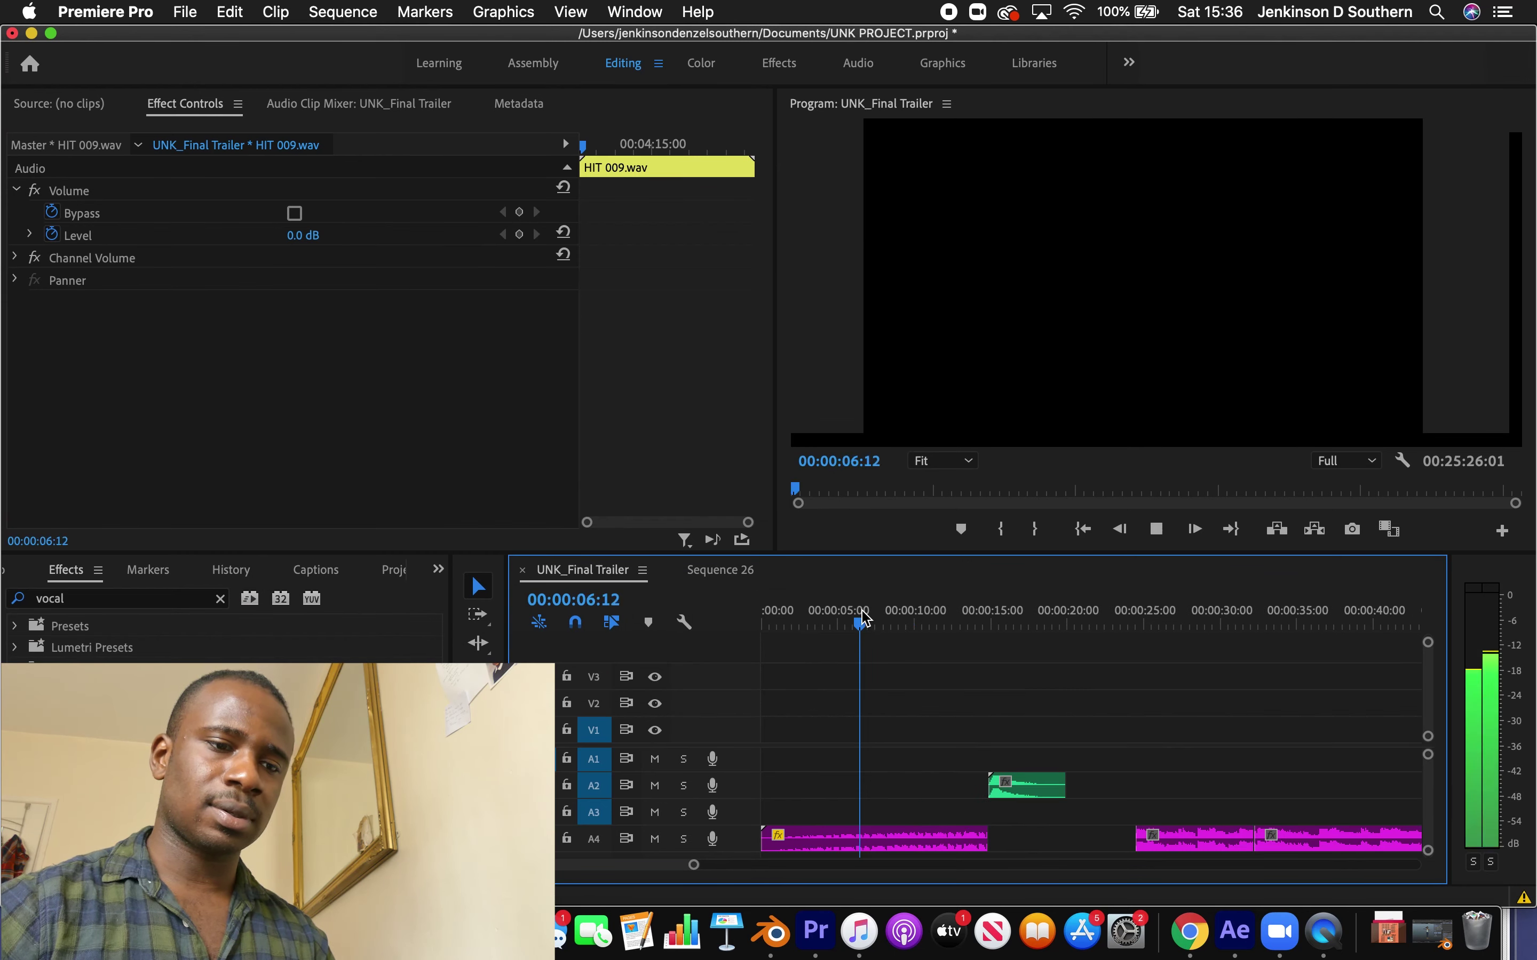
pyautogui.press('space')
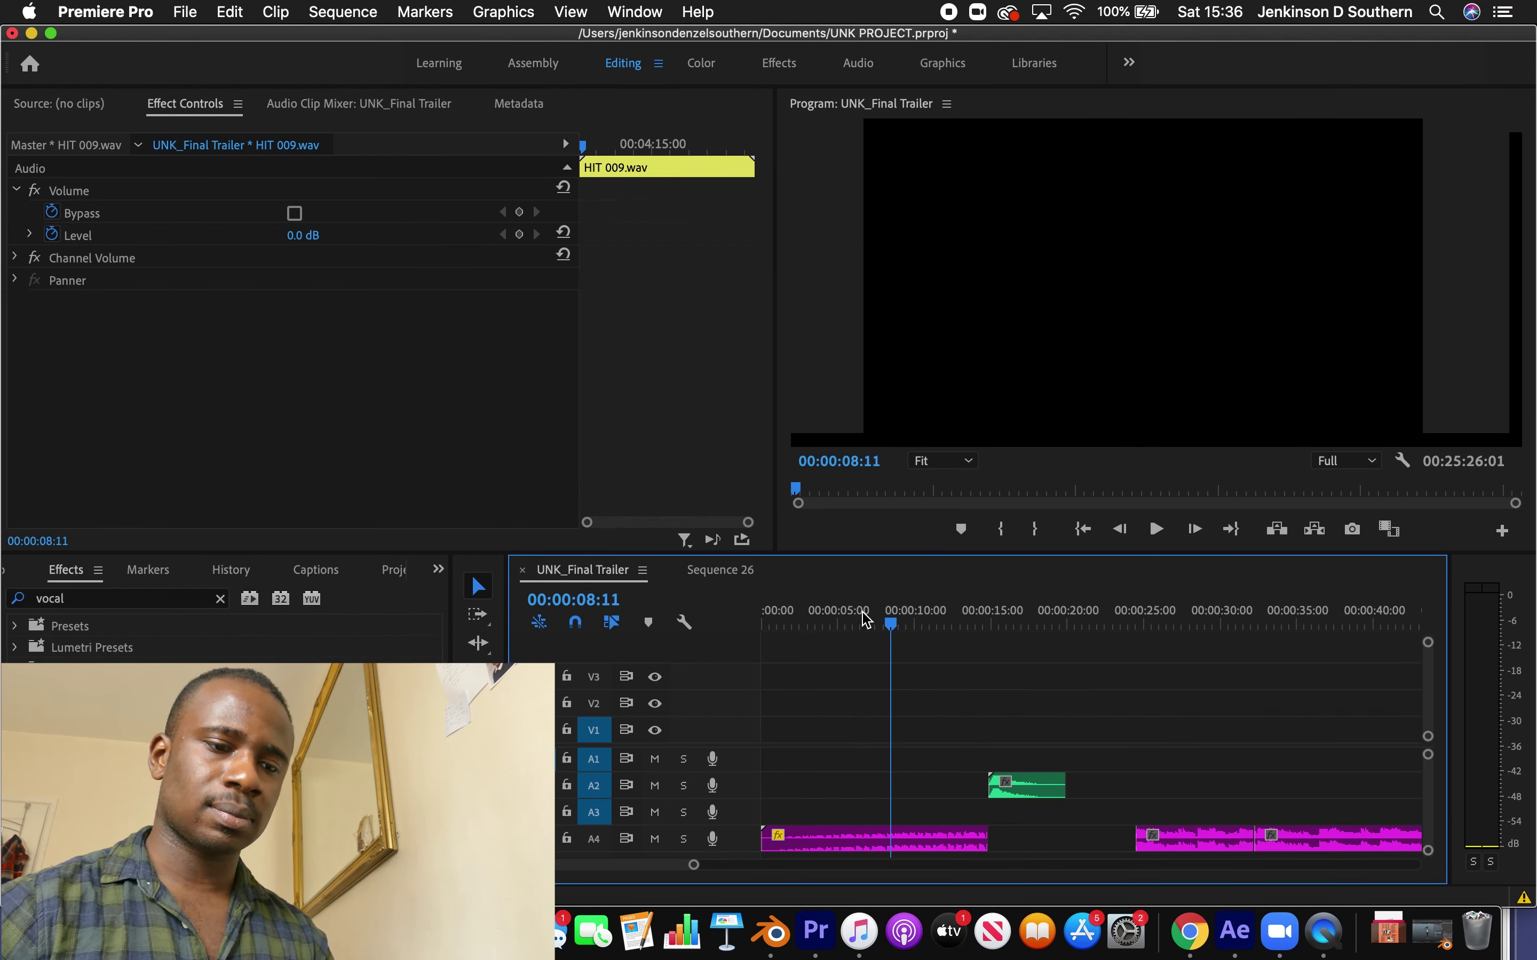
pyautogui.press('Left')
pyautogui.press('Left')
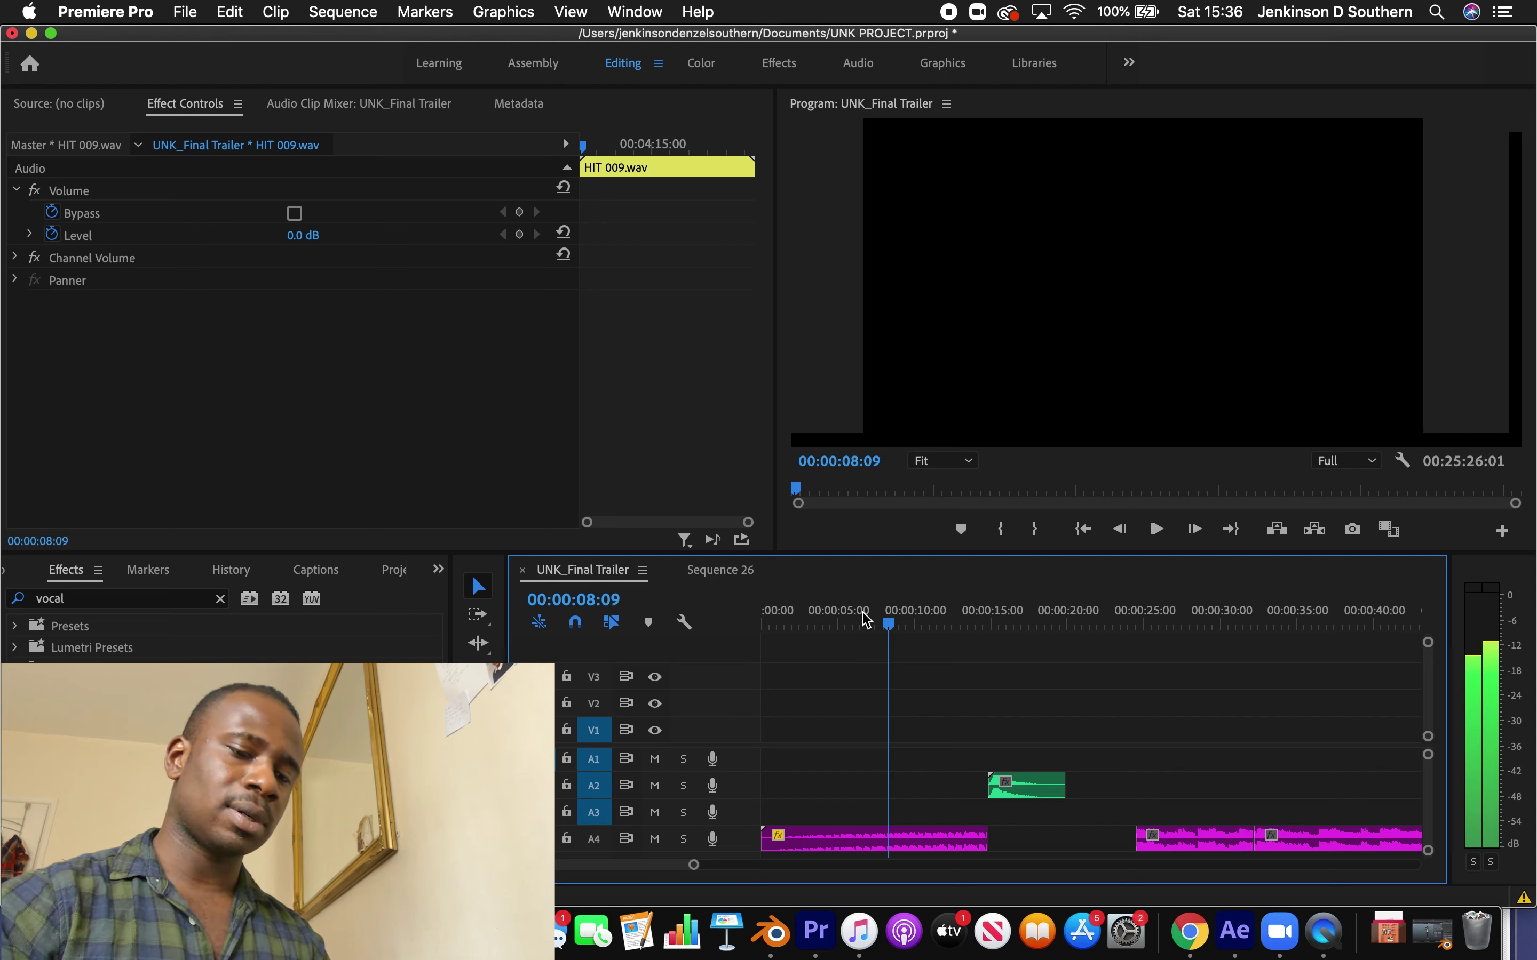
pyautogui.press('m')
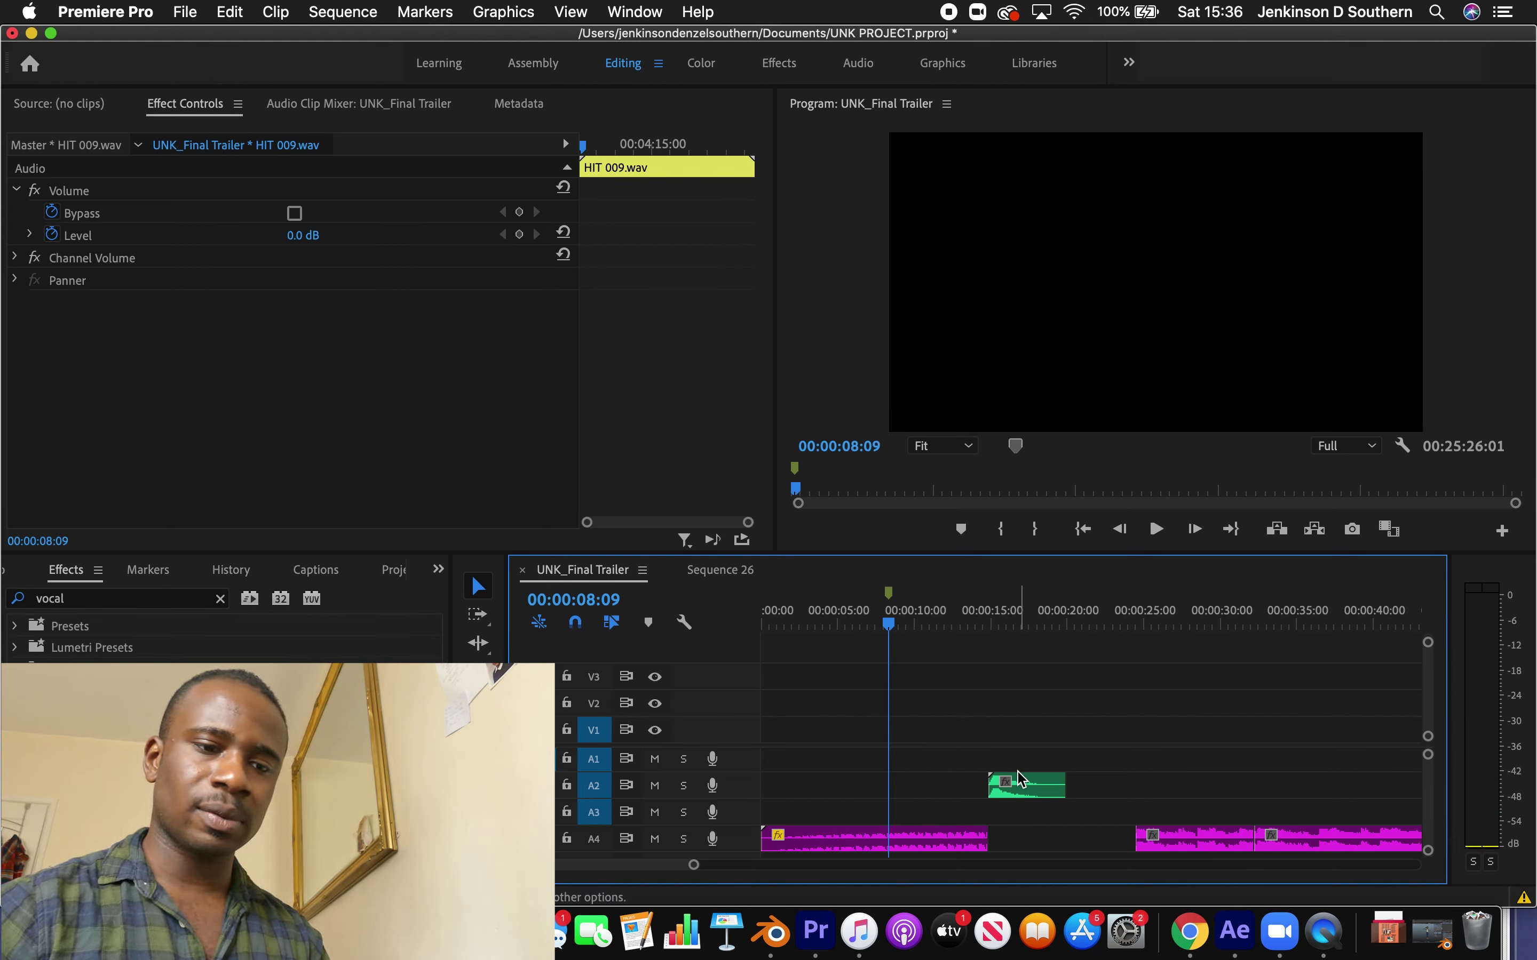
# Move the whoosh_006.wav clip to start at the 00:00:08:09 marker on track A3 and give it the Brown label
pyautogui.moveTo(1012, 783); pyautogui.dragTo(915, 795)
pyautogui.rightClick(914, 795)
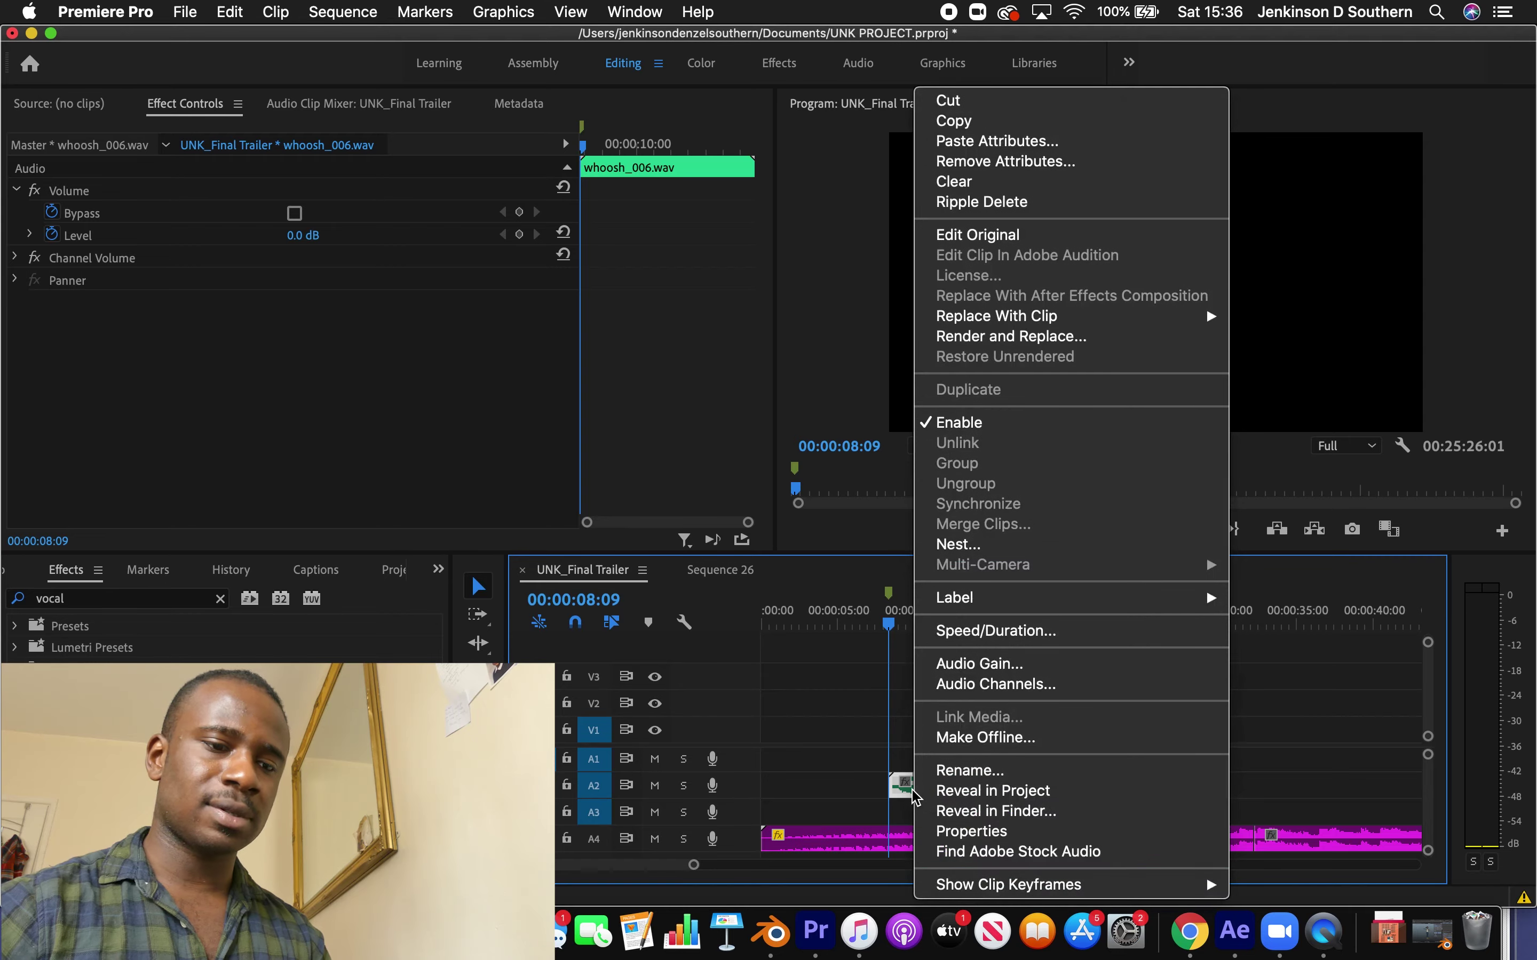
pyautogui.moveTo(1006, 601)
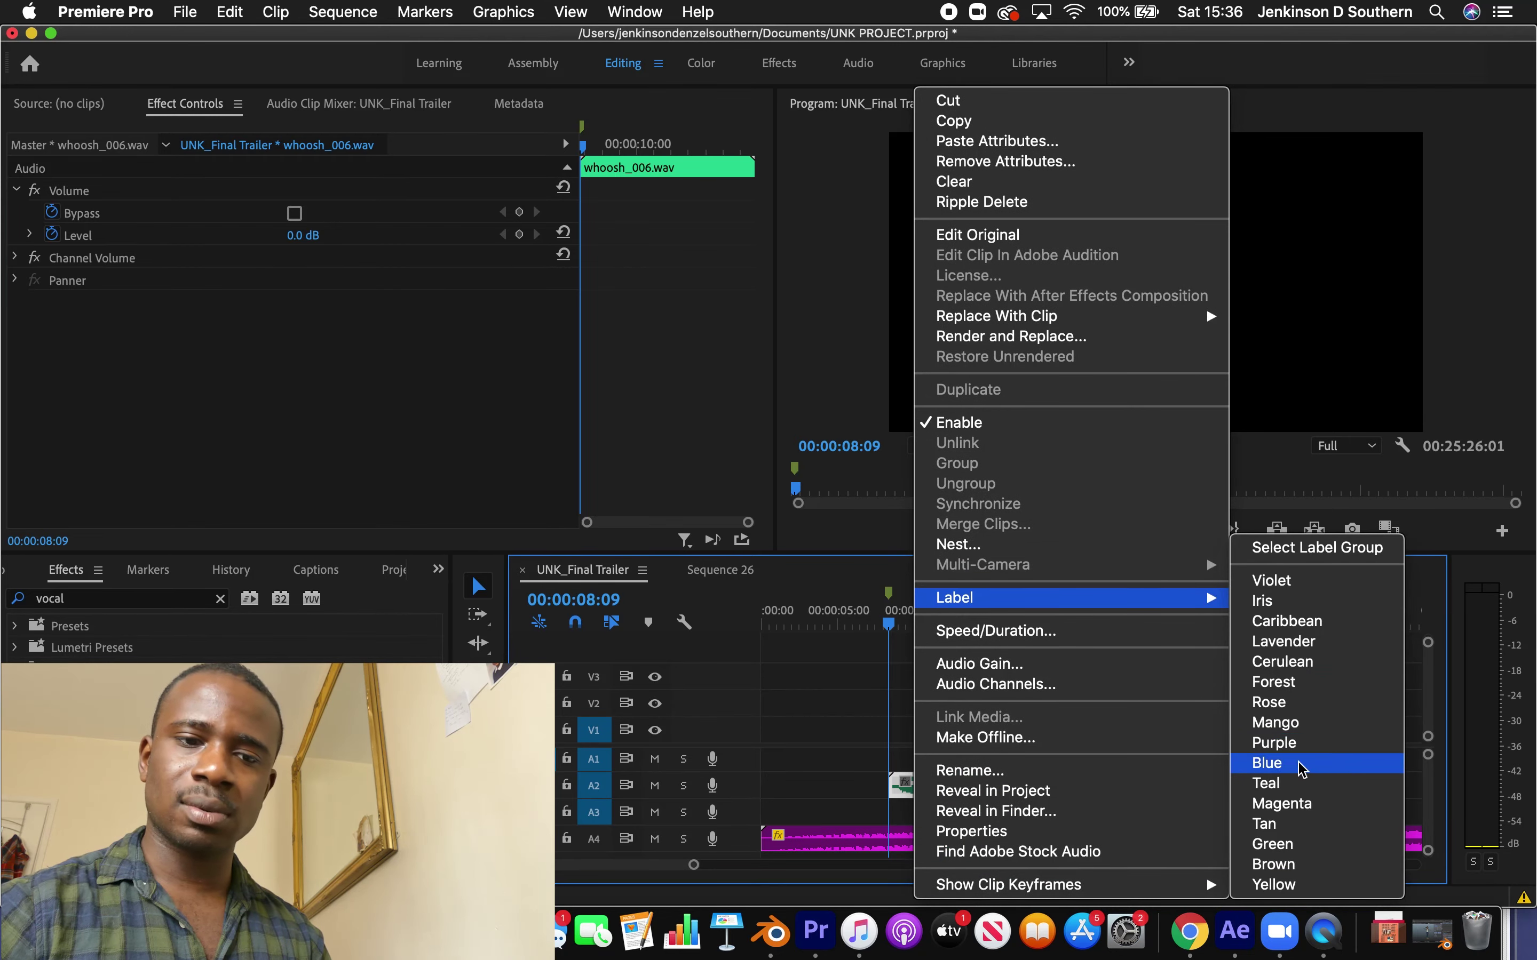
pyautogui.click(1273, 864)
pyautogui.moveTo(929, 790); pyautogui.dragTo(928, 813)
# Play the sequence from shortly before the marker to hear the whoosh against the music
pyautogui.moveTo(889, 597); pyautogui.dragTo(867, 615)
pyautogui.click(974, 731)
pyautogui.press('space')
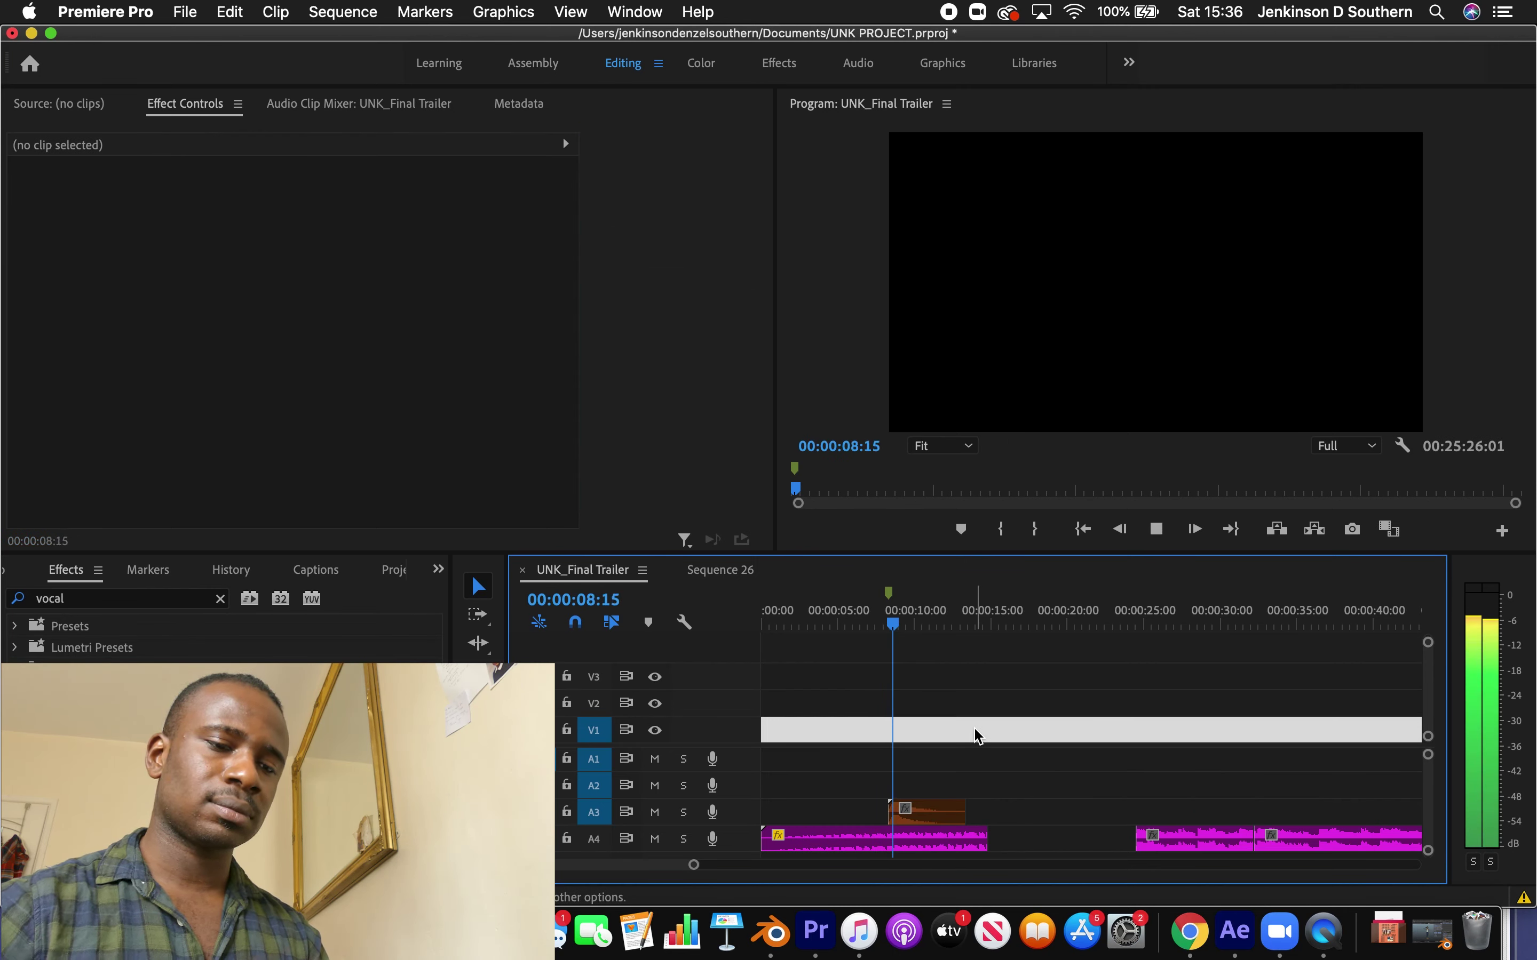
pyautogui.press('space')
# Try shifting the whoosh_006.wav clip slightly past the marker on track A3, and undo the move
pyautogui.press('d')
pyautogui.moveTo(679, 865); pyautogui.dragTo(601, 864)
pyautogui.moveTo(1009, 811); pyautogui.dragTo(1024, 812)
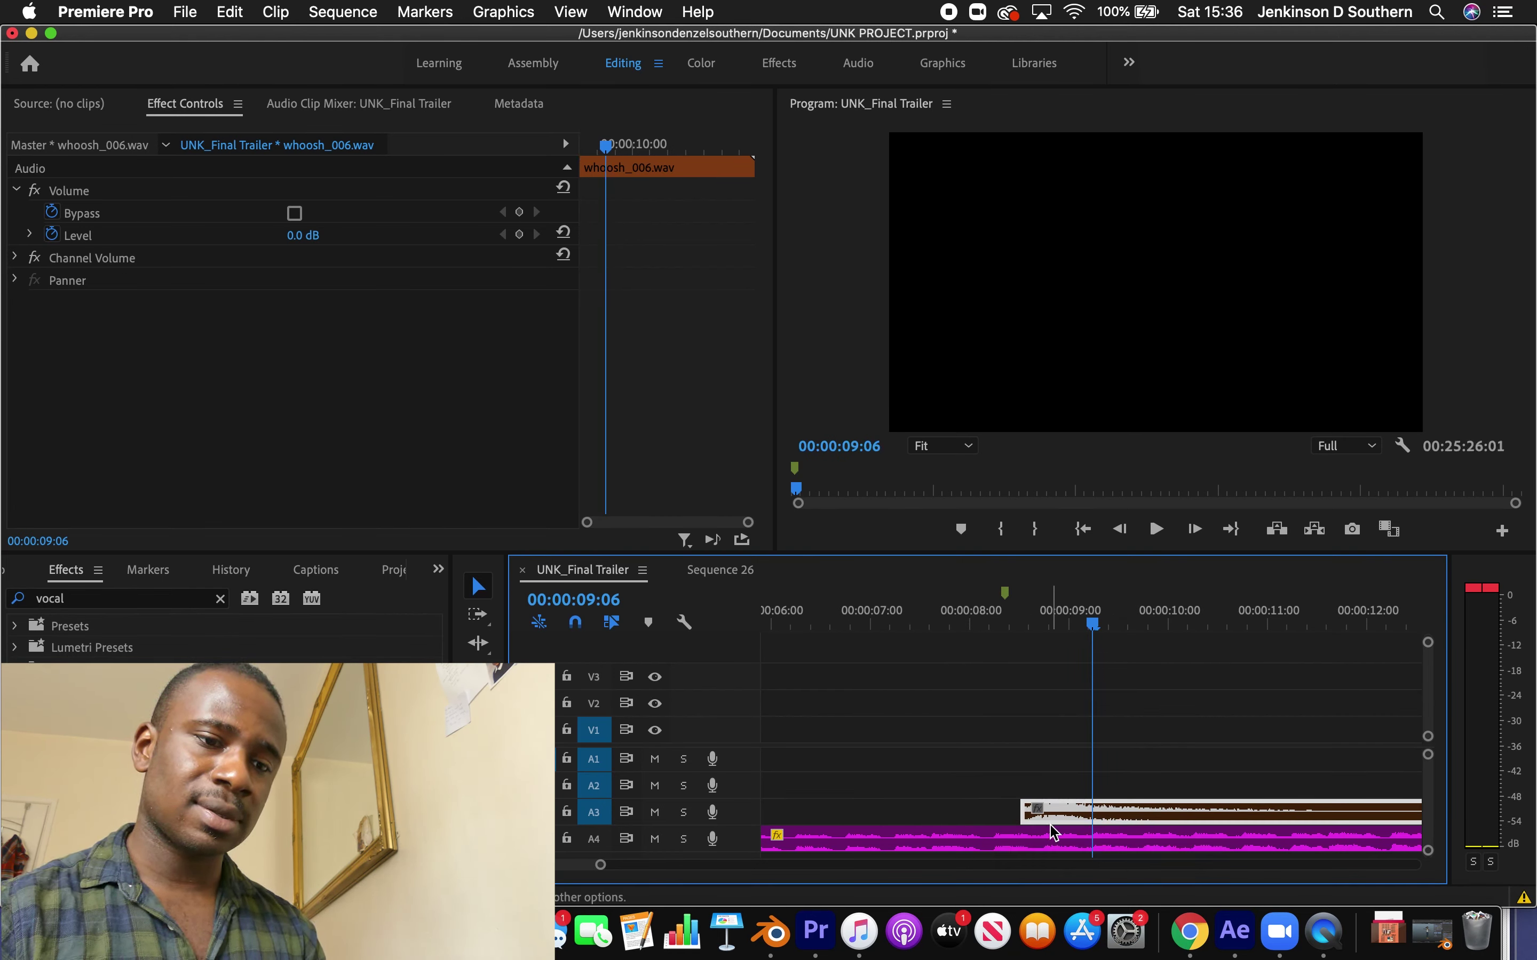
pyautogui.press('super+z')
# Select the whoosh_006.wav clip and play across its start at the marker, beginning between 00:00:07:00 and 00:00:08:00
pyautogui.click(1038, 824)
pyautogui.click(936, 623)
pyautogui.press('space')
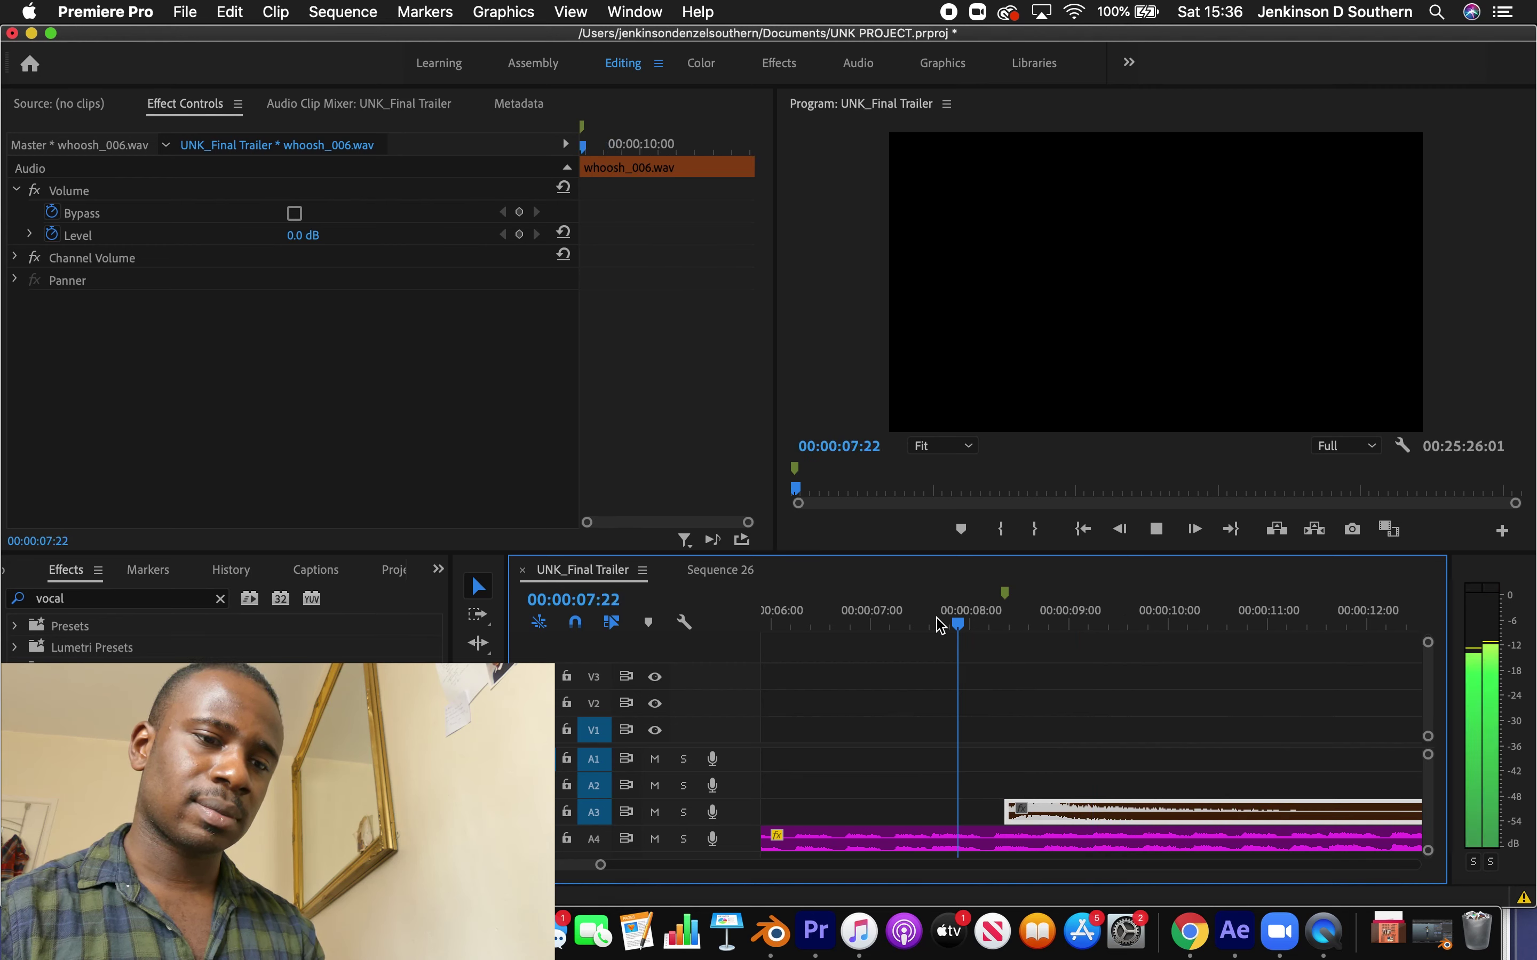
pyautogui.press('space')
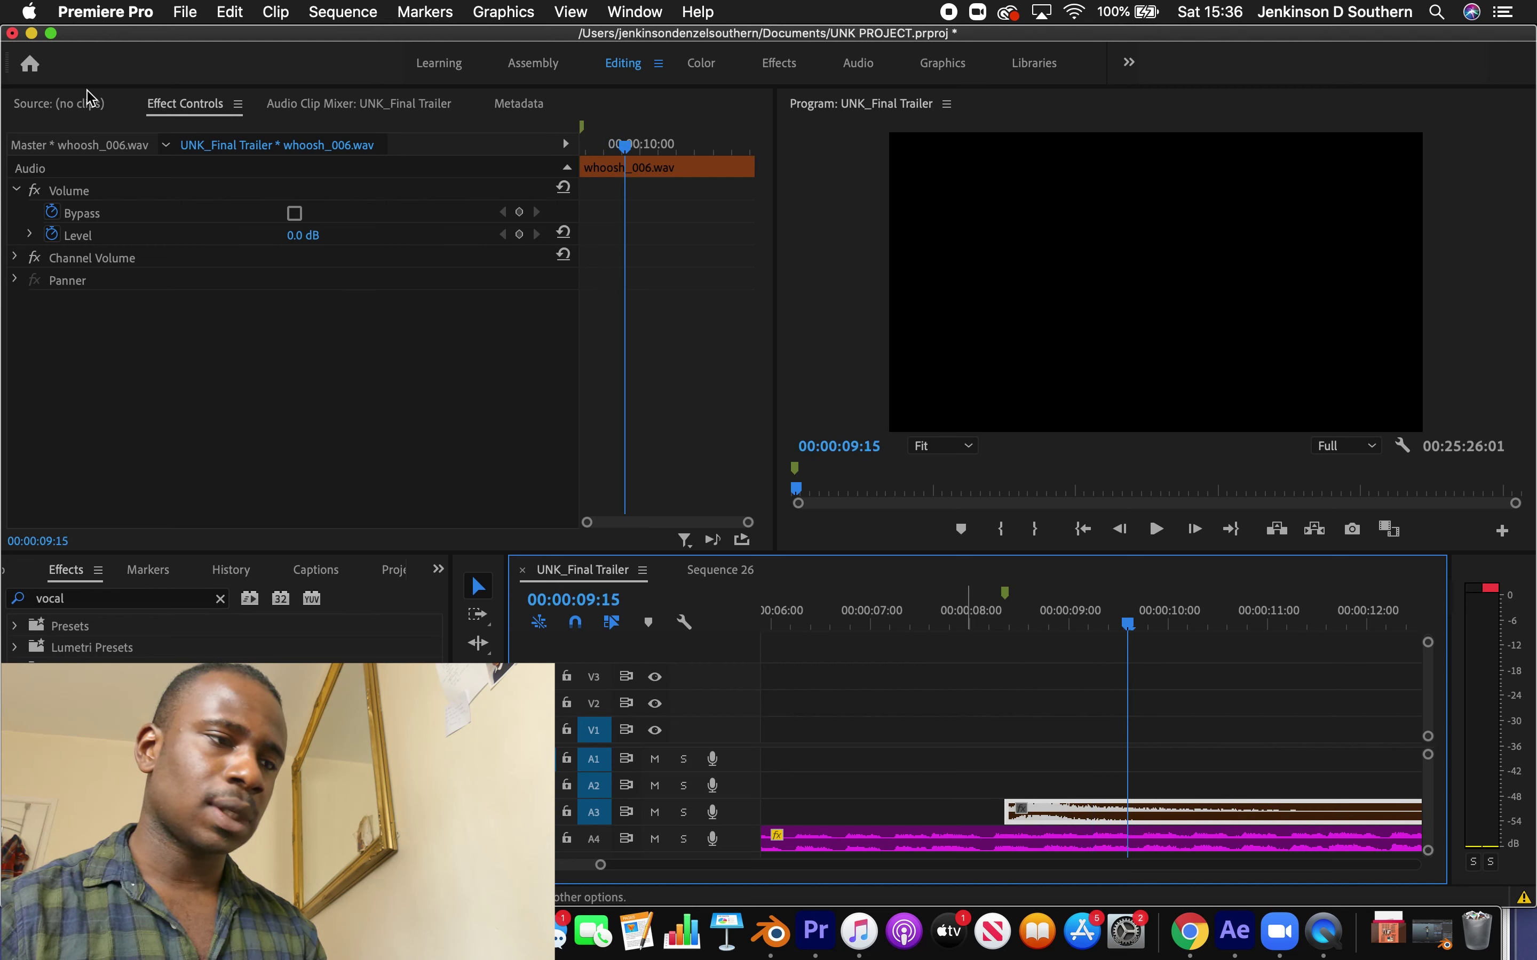
# Turn off Level keyframing for the whoosh_006.wav clip, set its volume to -3.6 dB, and check the music clip's level for comparison
pyautogui.click(52, 237)
pyautogui.click(30, 234)
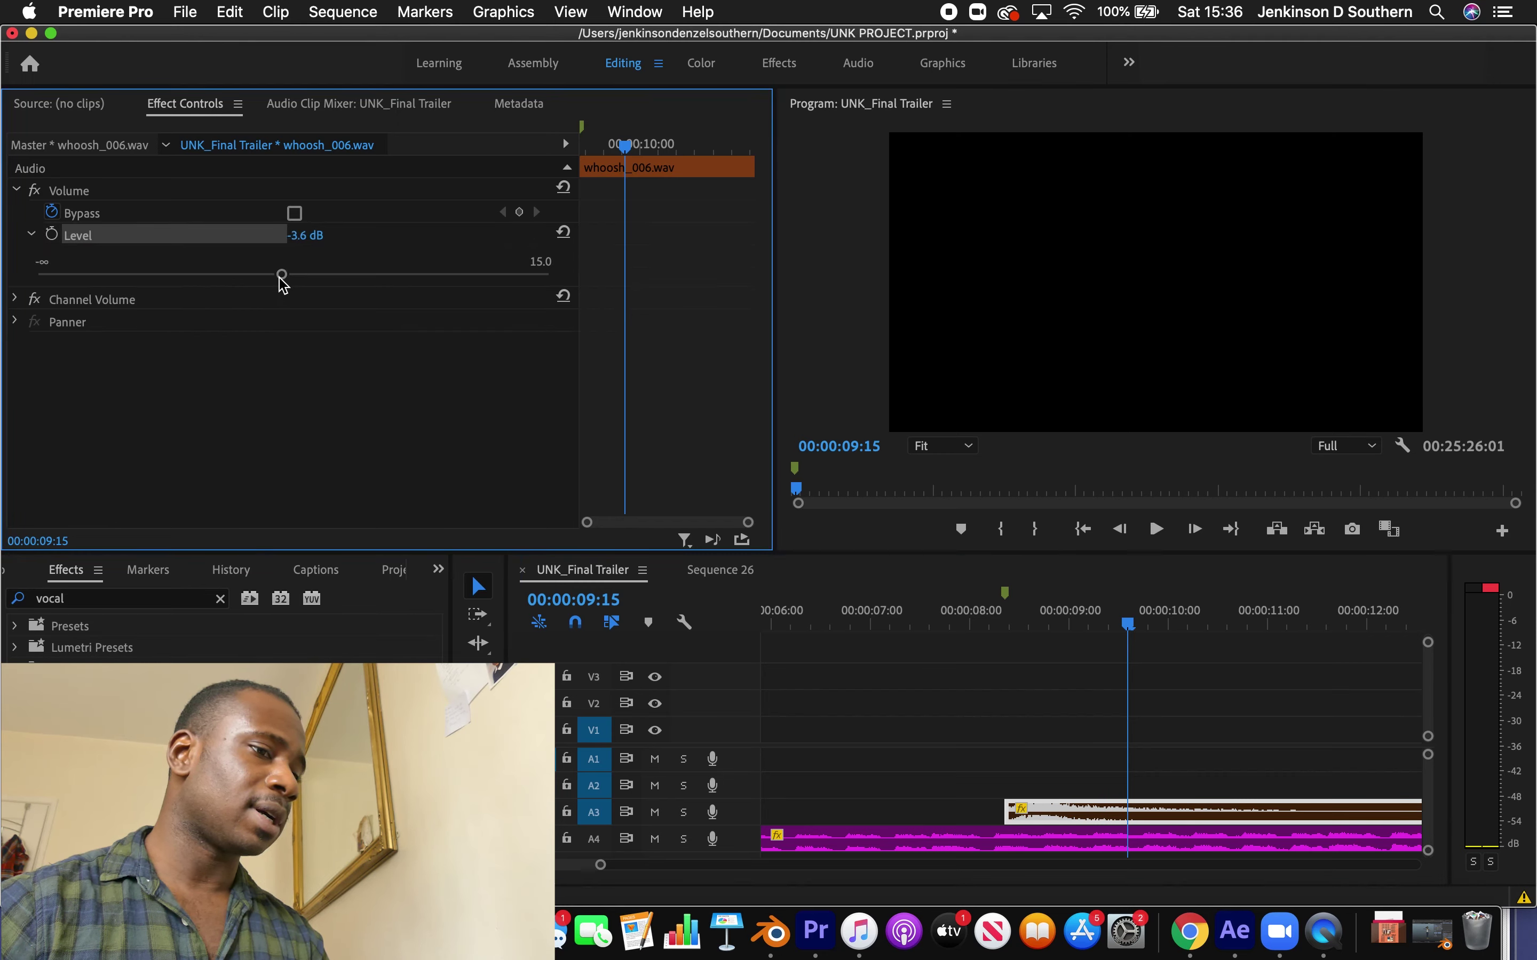
pyautogui.click(913, 838)
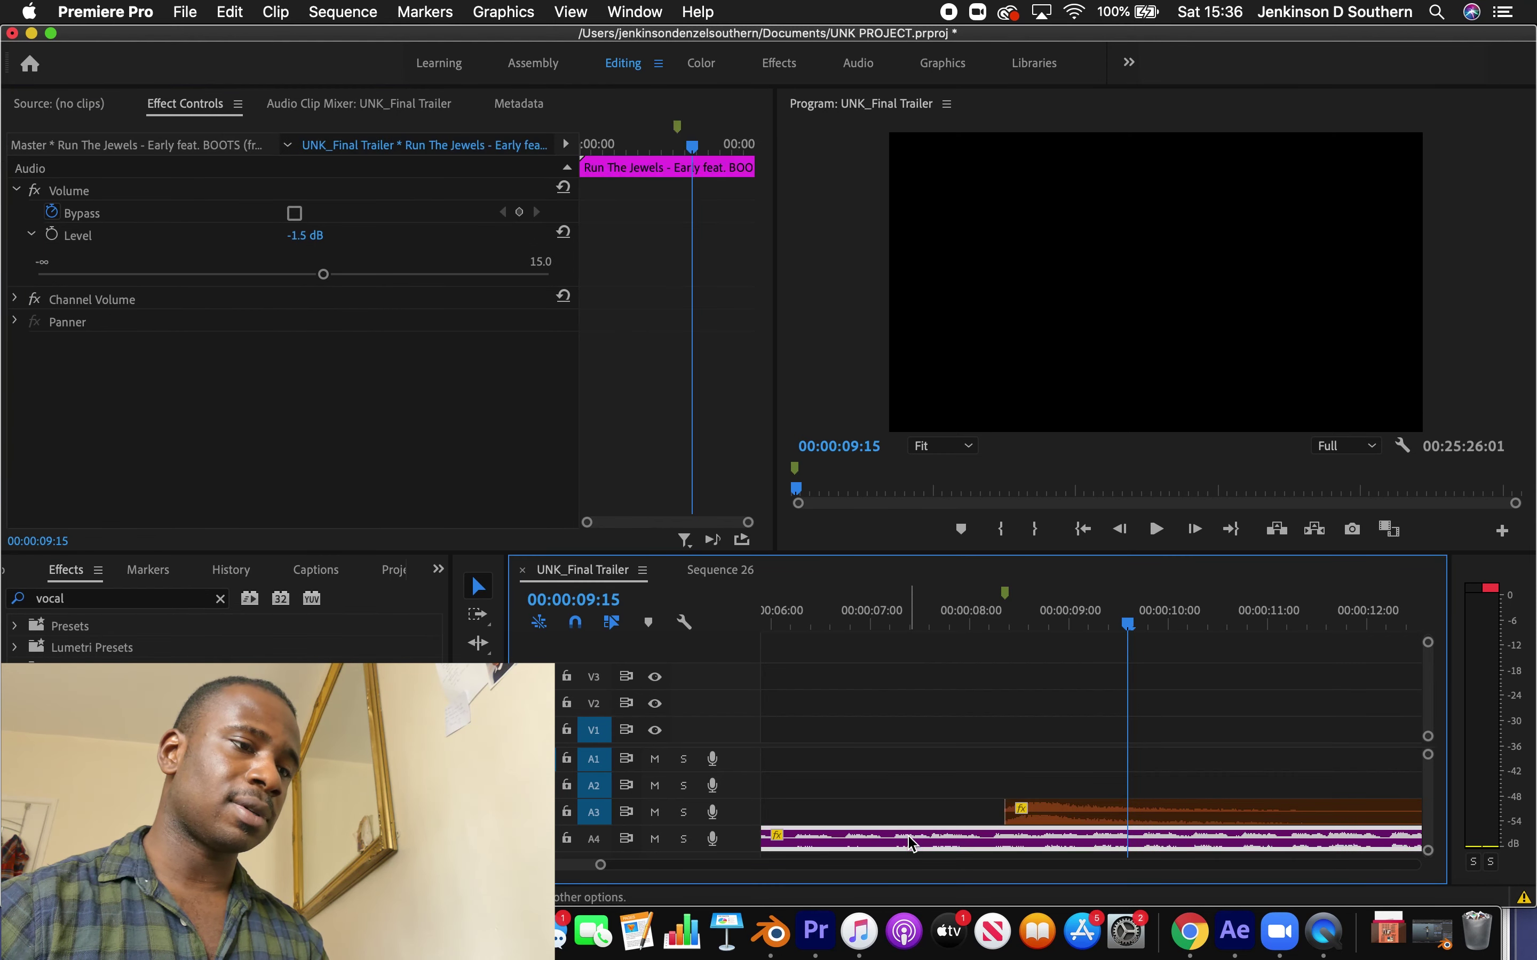
pyautogui.click(1087, 804)
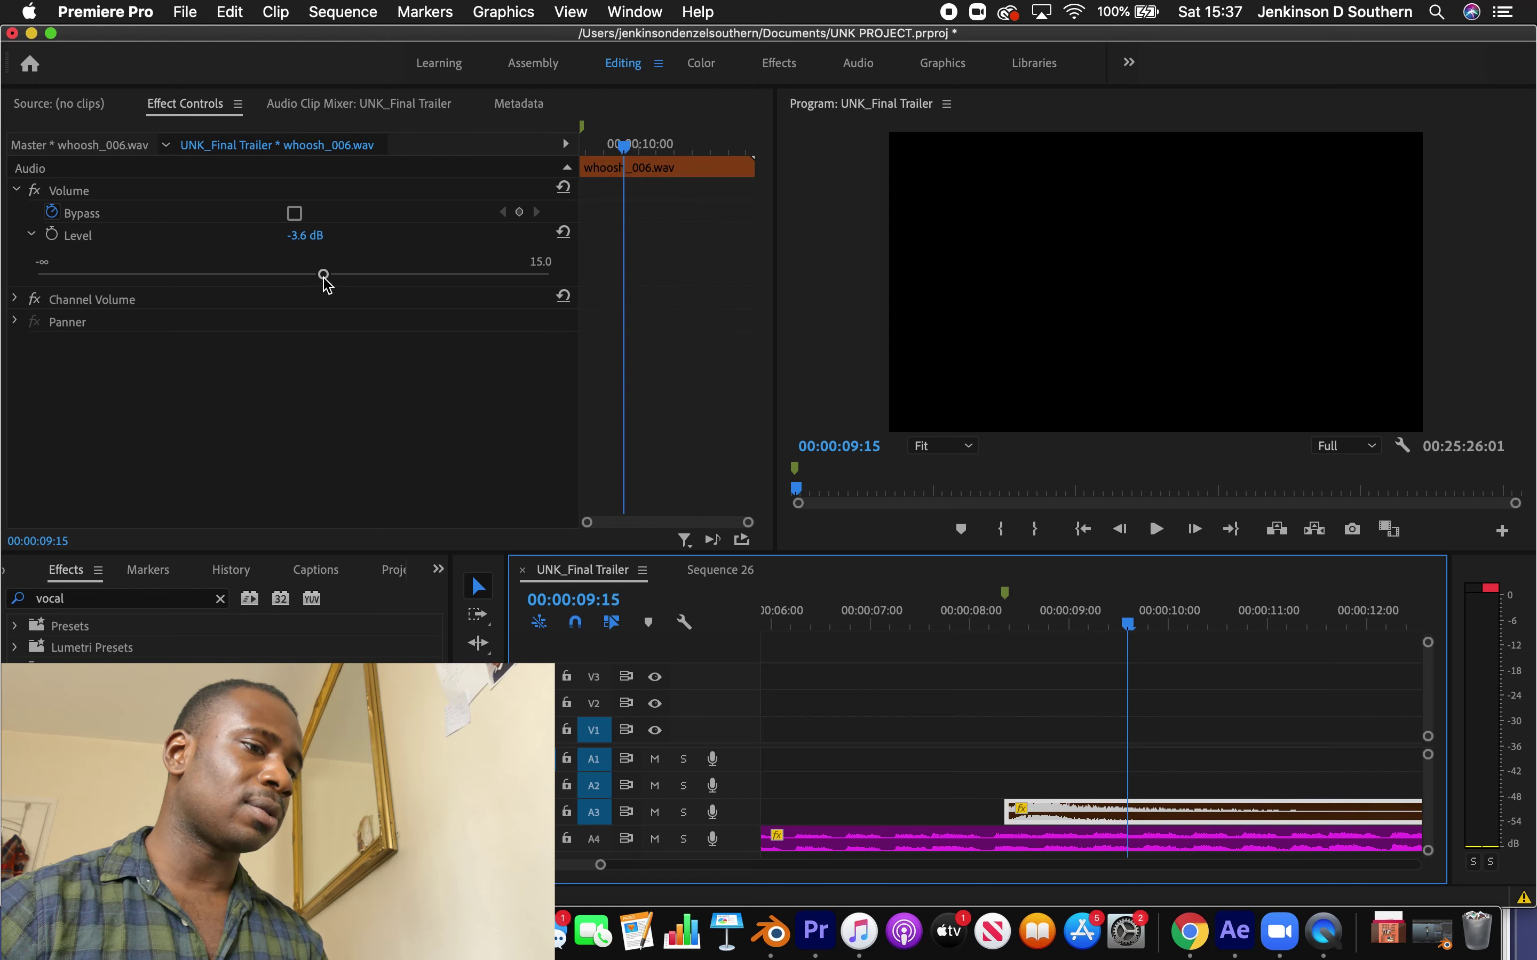
# Play the opening music with the quieter whoosh from about 00:00:07
pyautogui.moveTo(982, 600); pyautogui.dragTo(900, 603)
pyautogui.press('space')
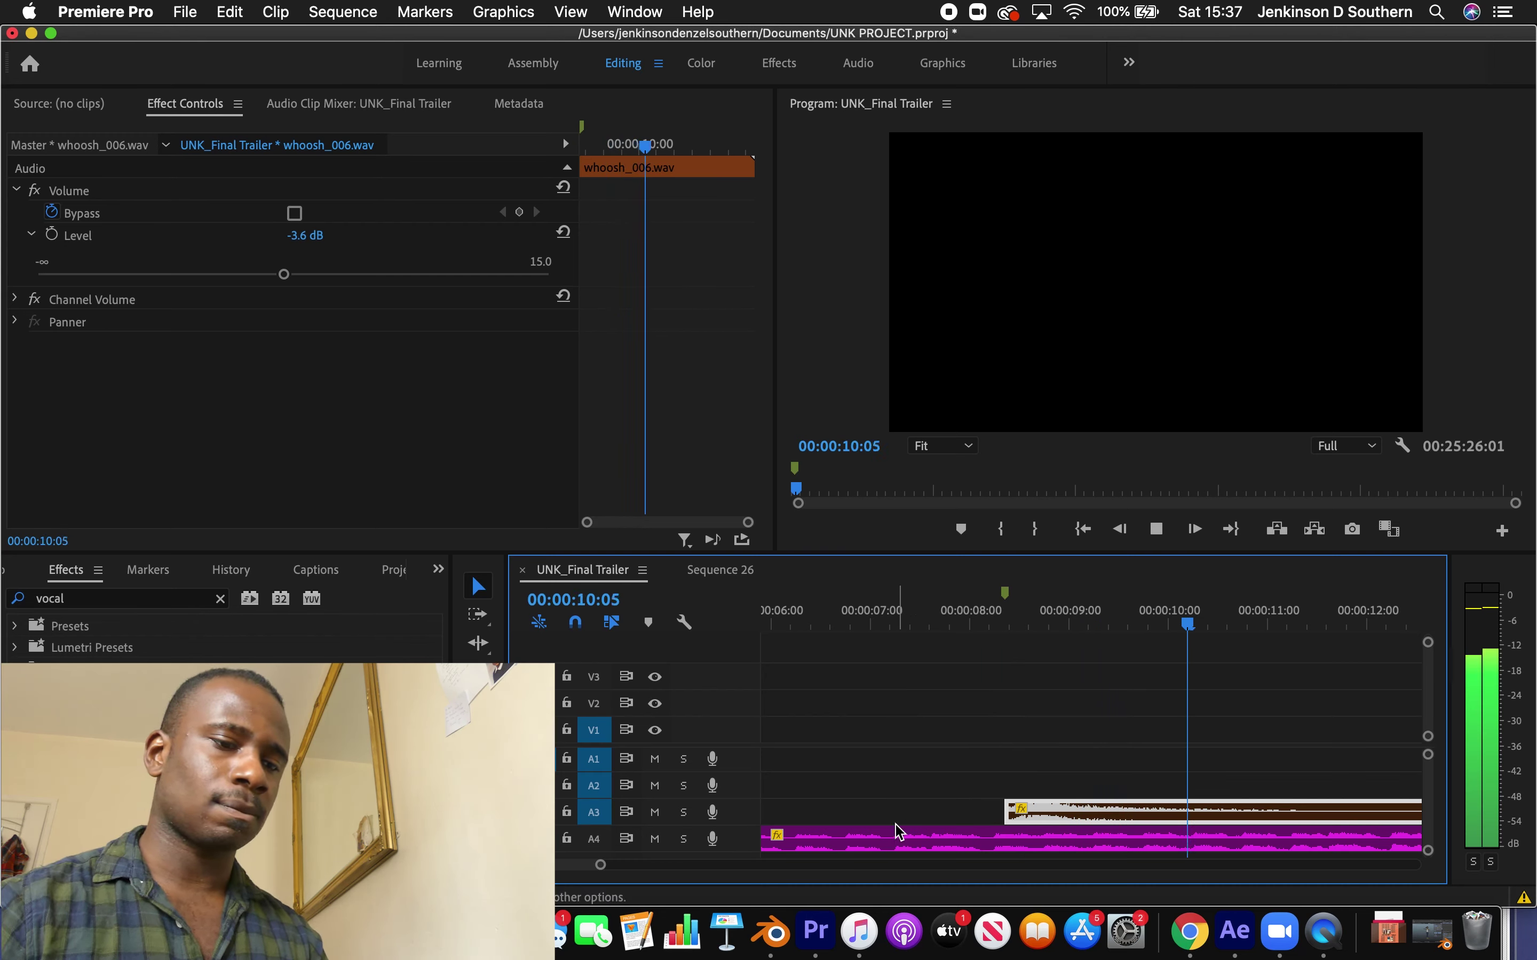
pyautogui.press('space')
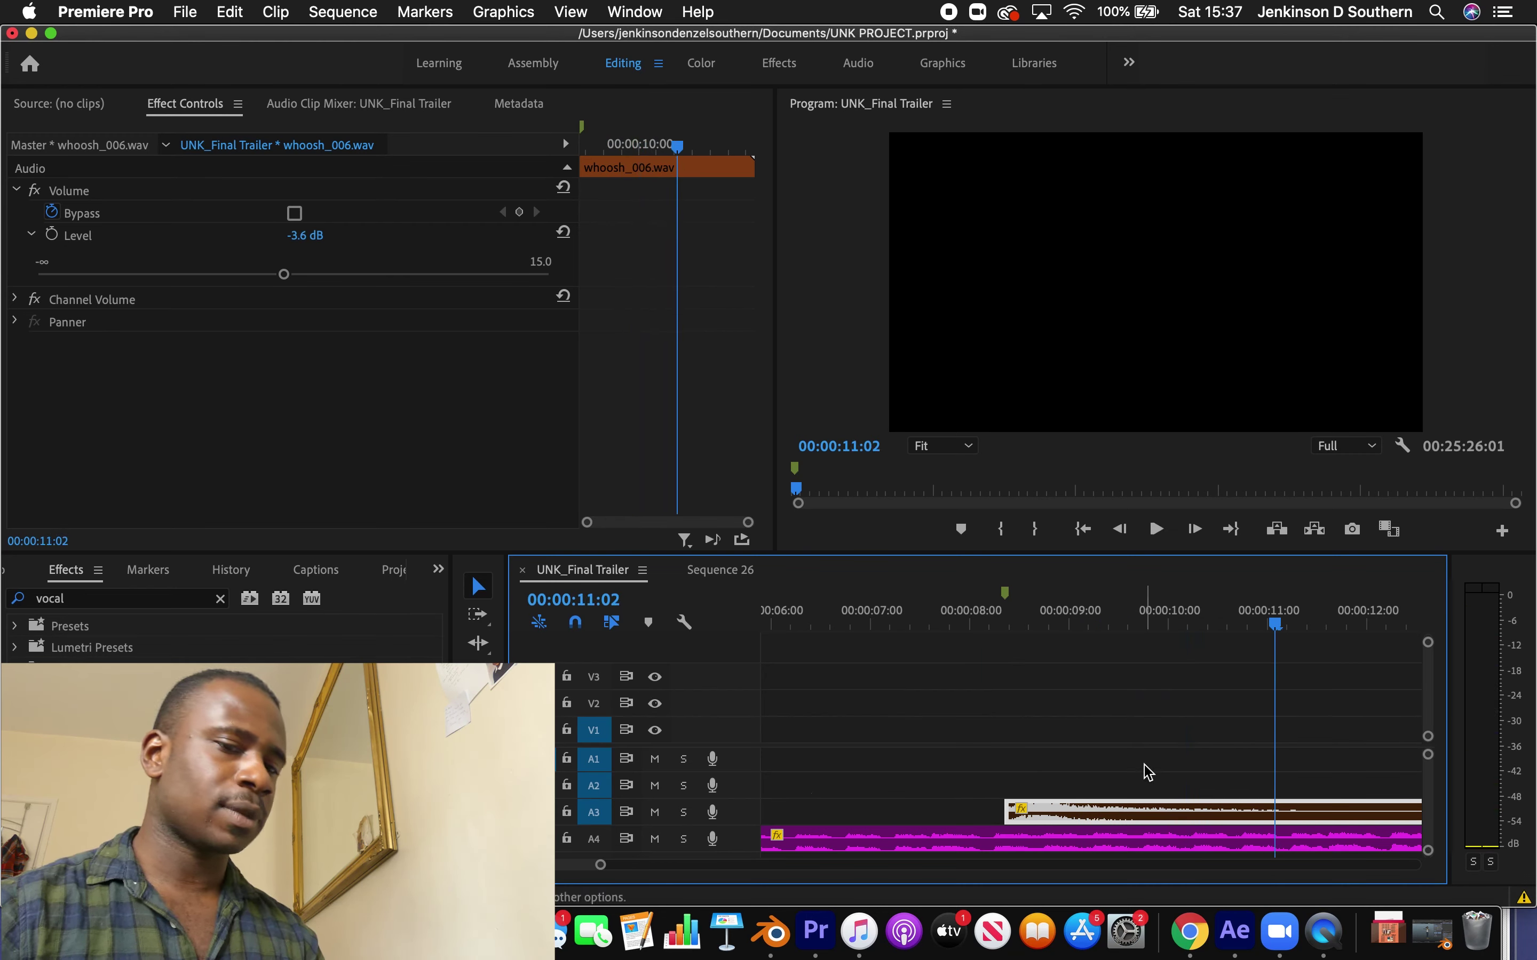
# Switch to Finder and preview whoosh_005.wav, whoosh_004.wav and whoosh_003.wav
pyautogui.press('super+Tab')
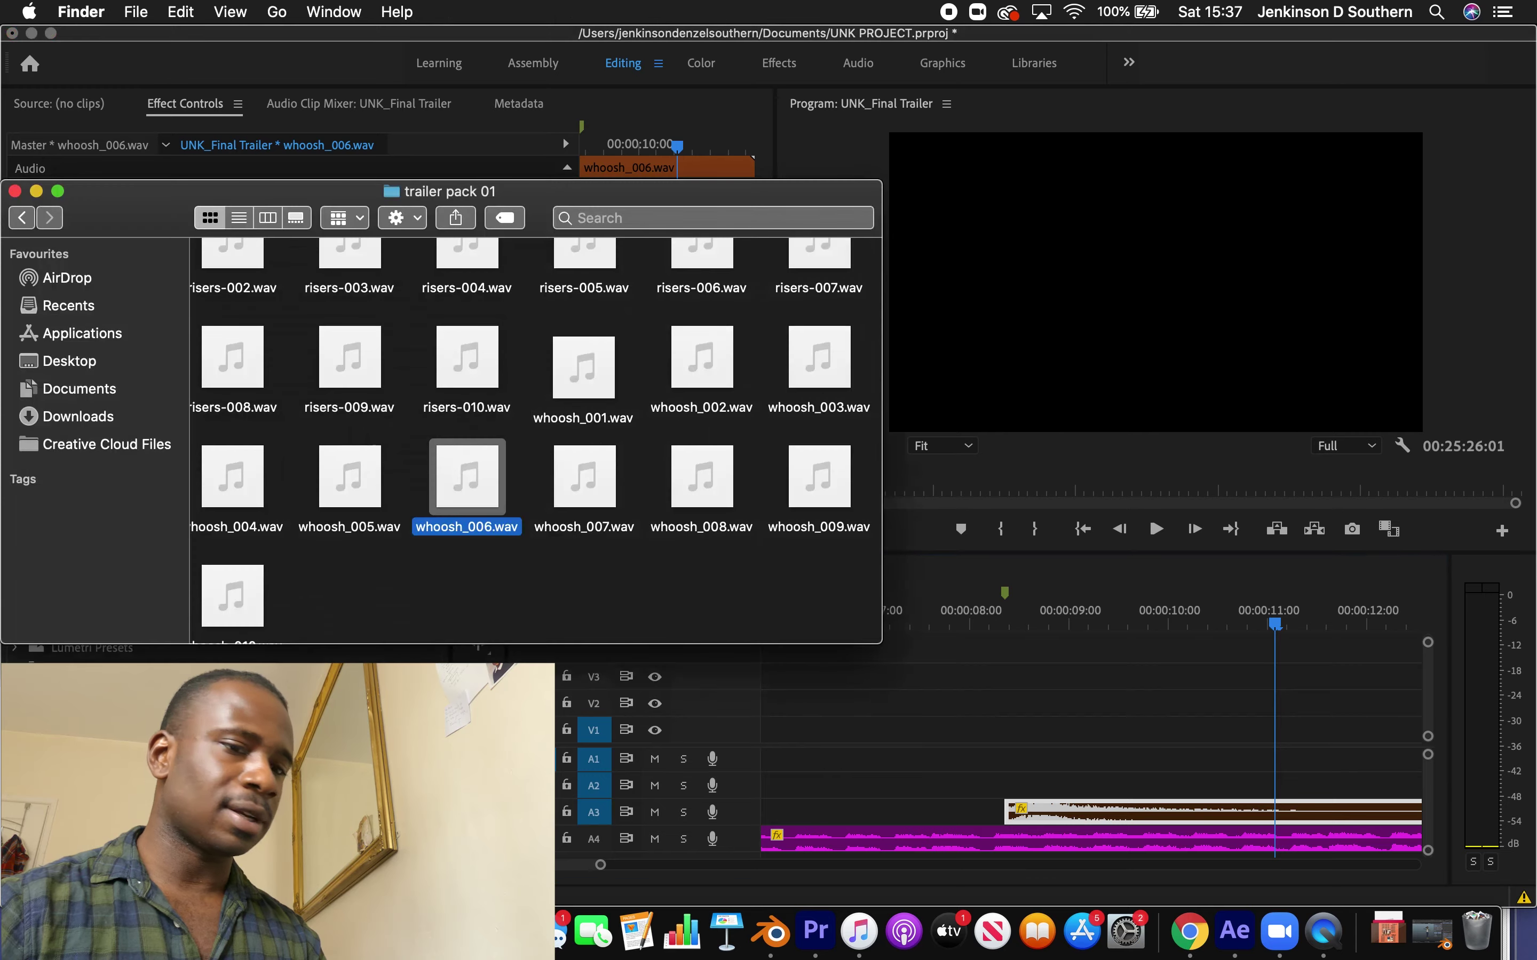
pyautogui.click(350, 477)
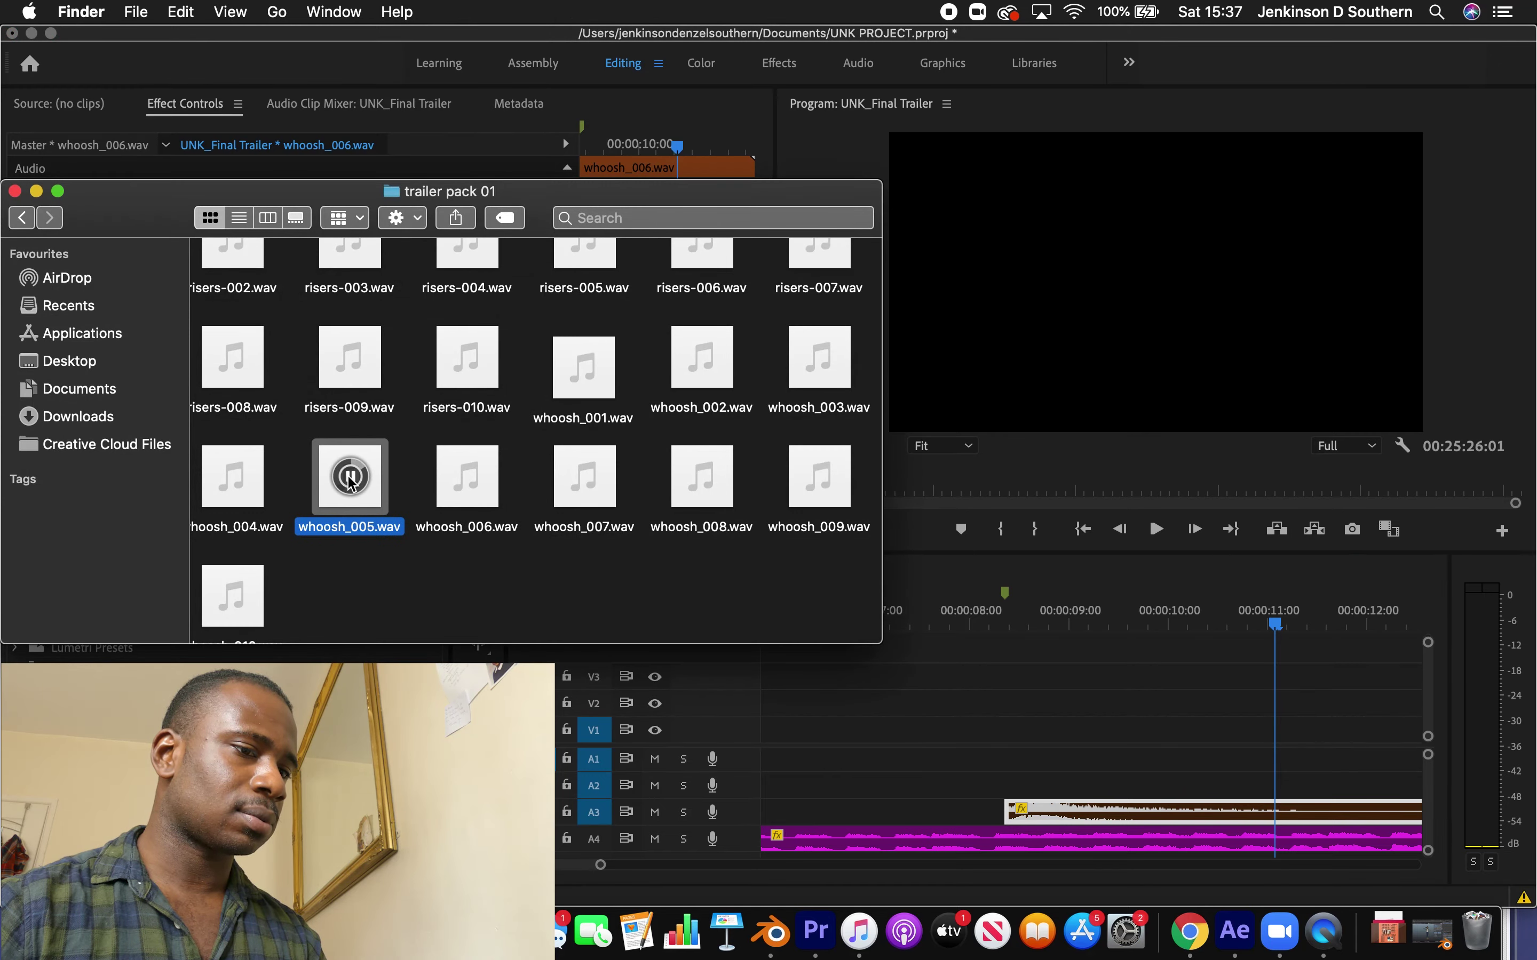
pyautogui.click(234, 476)
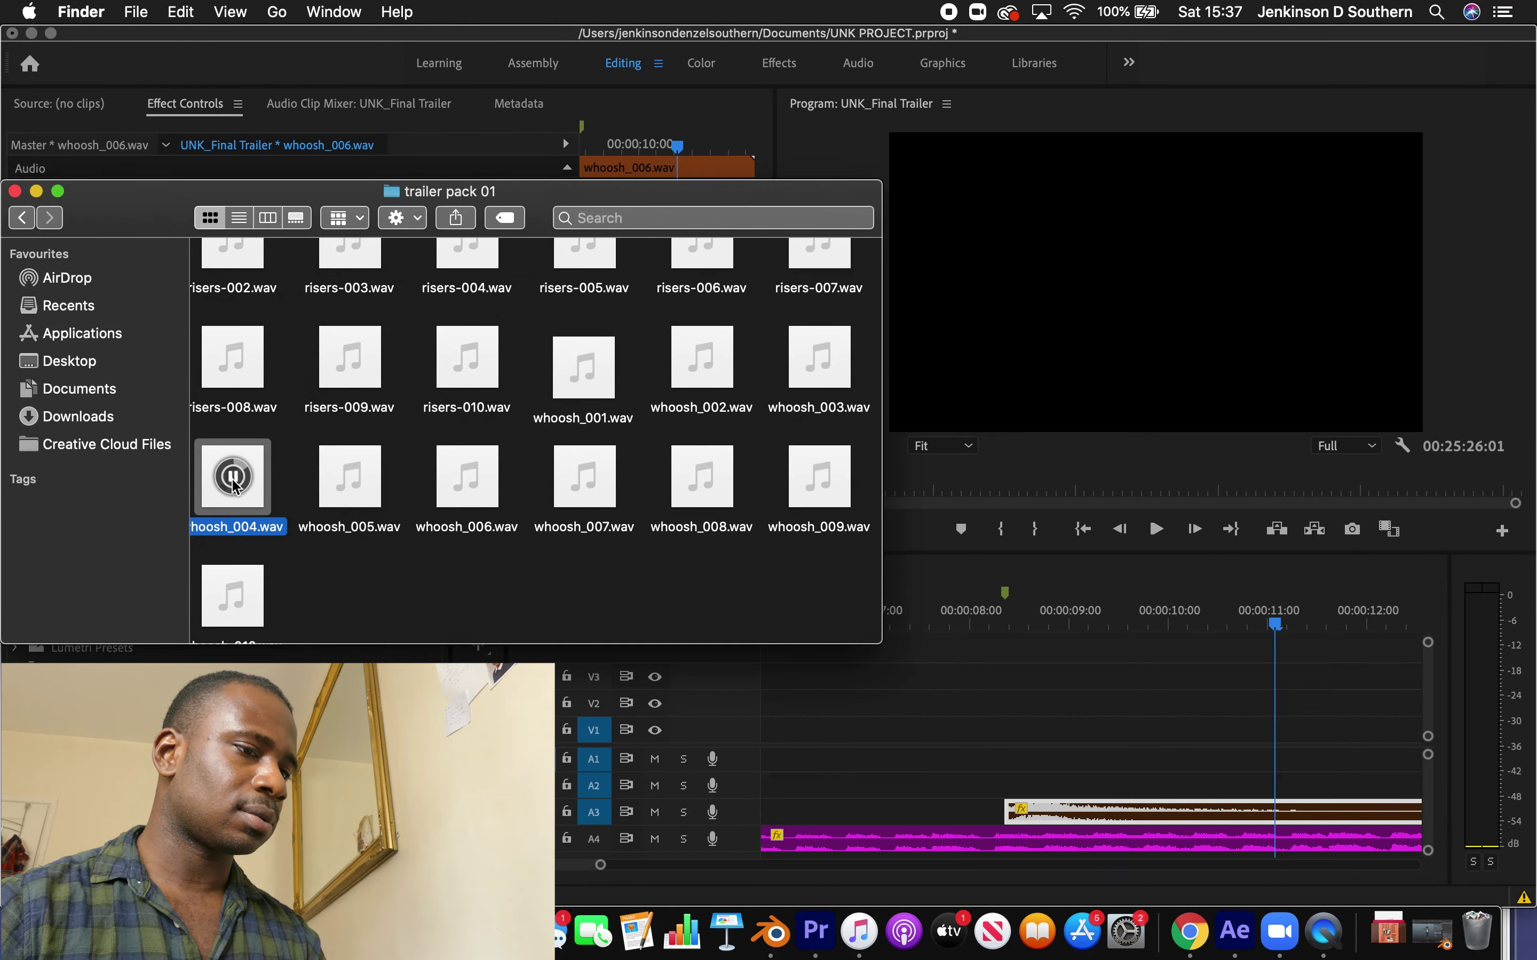
pyautogui.click(817, 370)
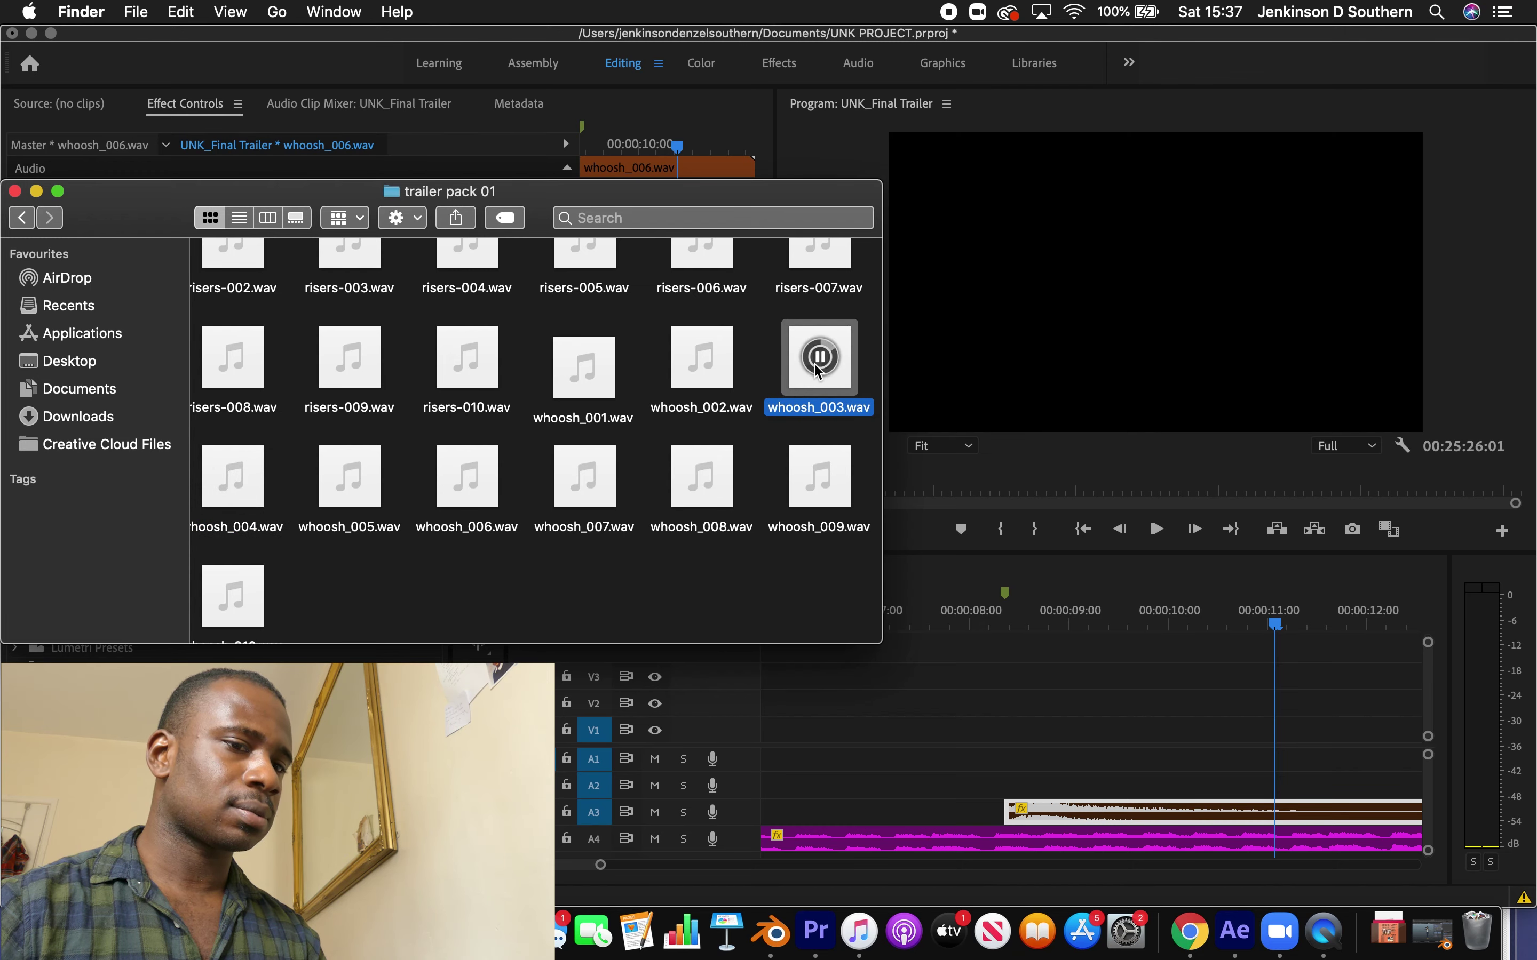
# Add whoosh_003.wav to track A1 at about 00:00:08:00 and paste the whoosh_006.wav clip's Volume attributes onto it
pyautogui.moveTo(818, 387); pyautogui.dragTo(988, 759)
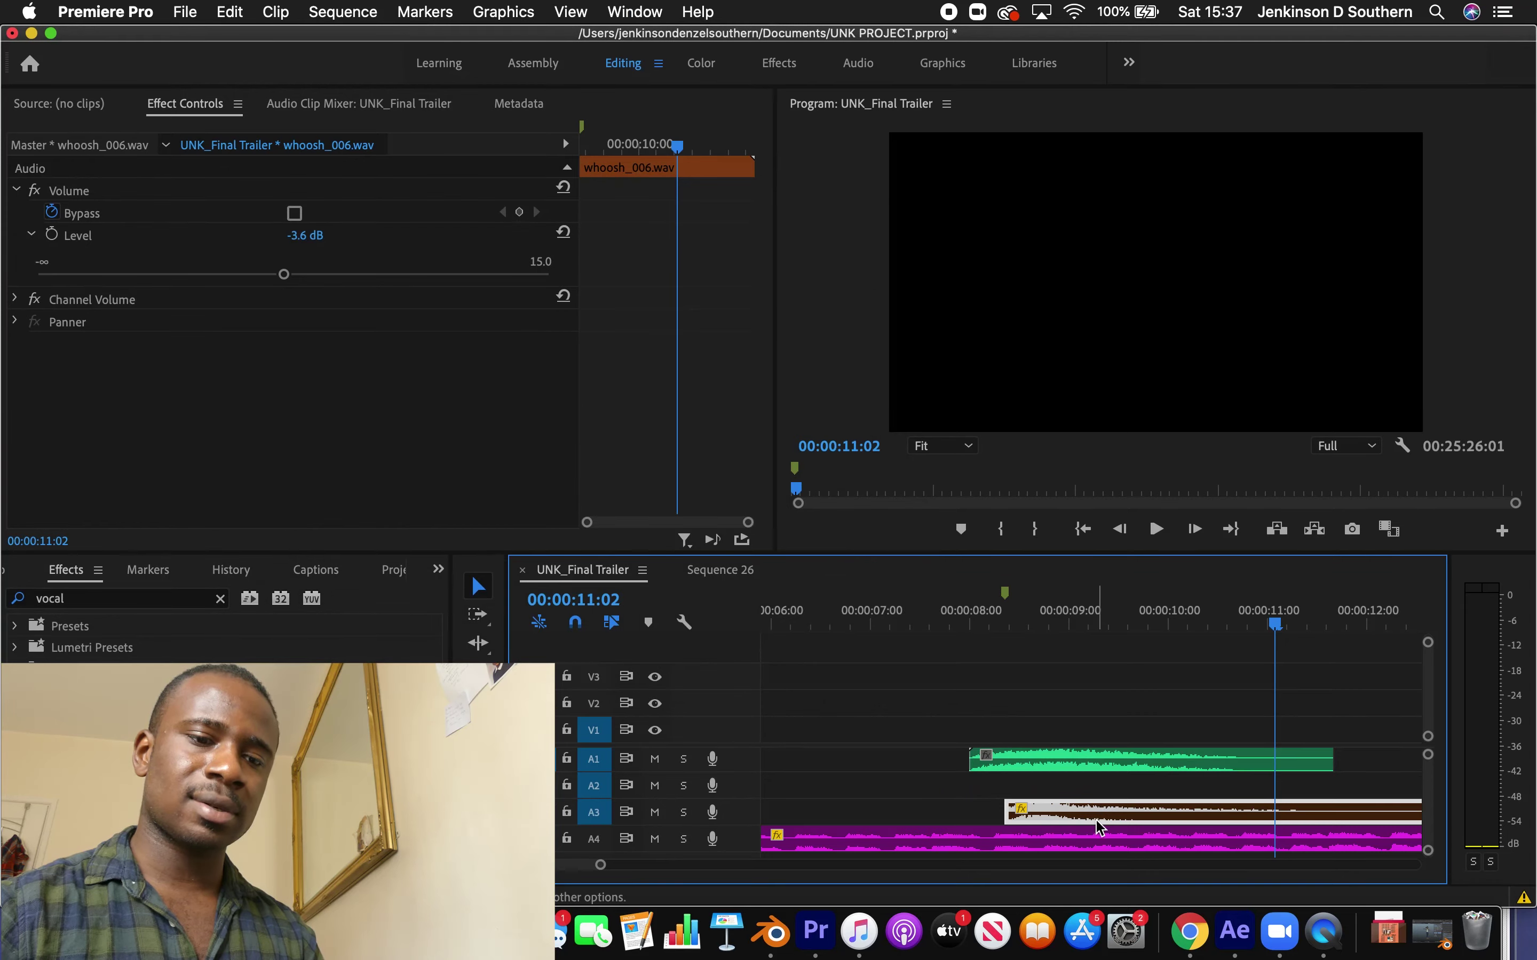
pyautogui.rightClick(1100, 827)
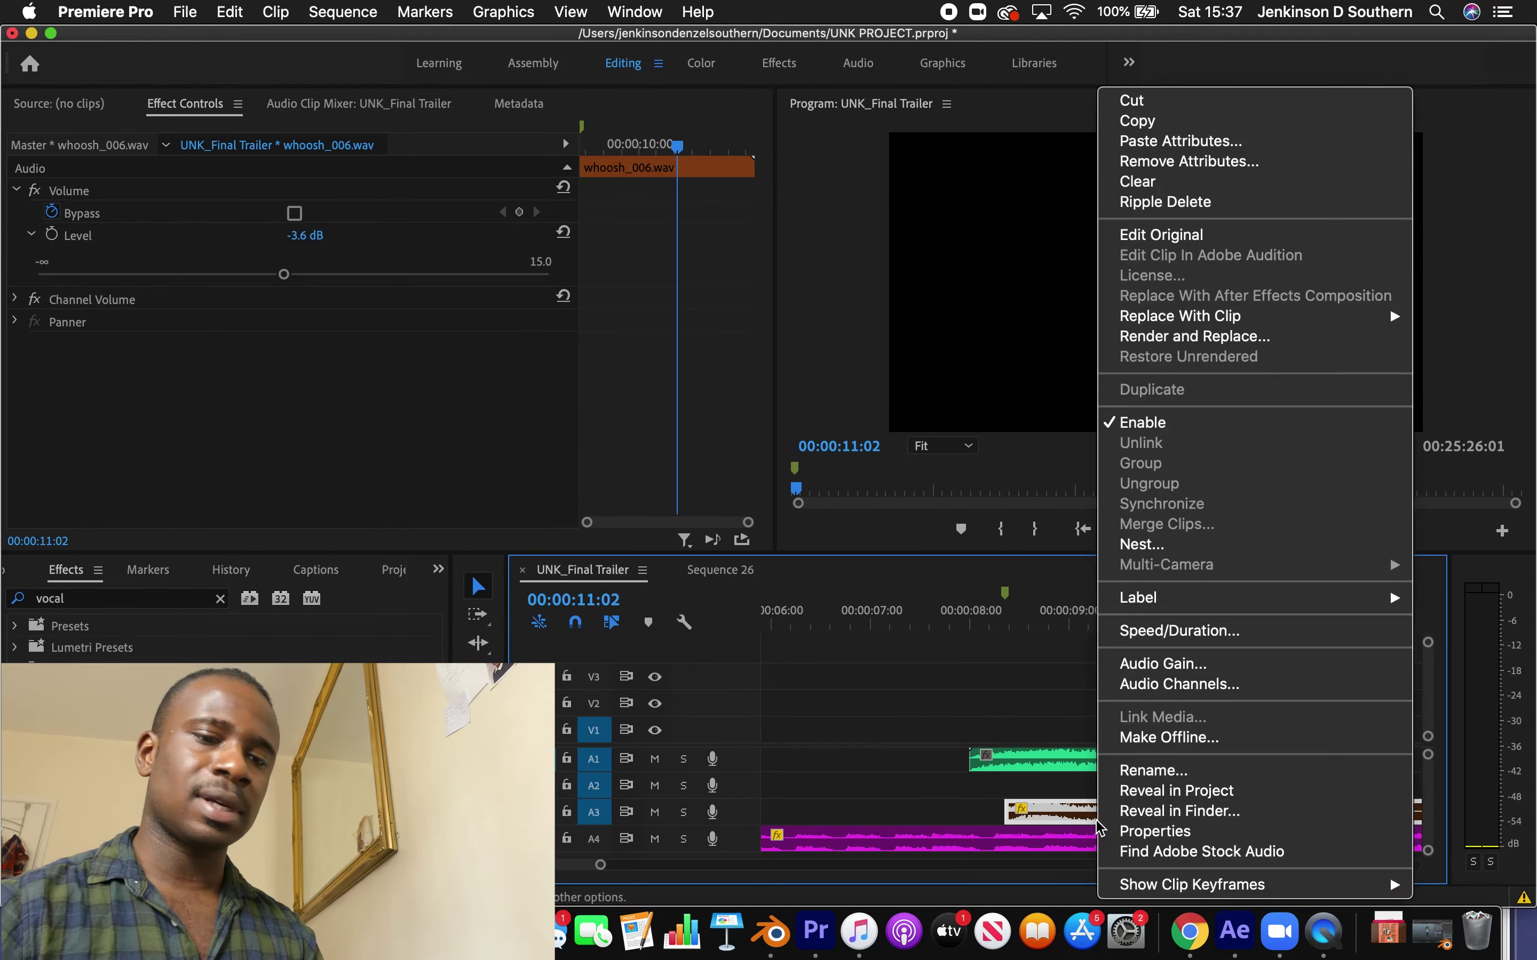
pyautogui.click(1250, 120)
pyautogui.rightClick(1092, 760)
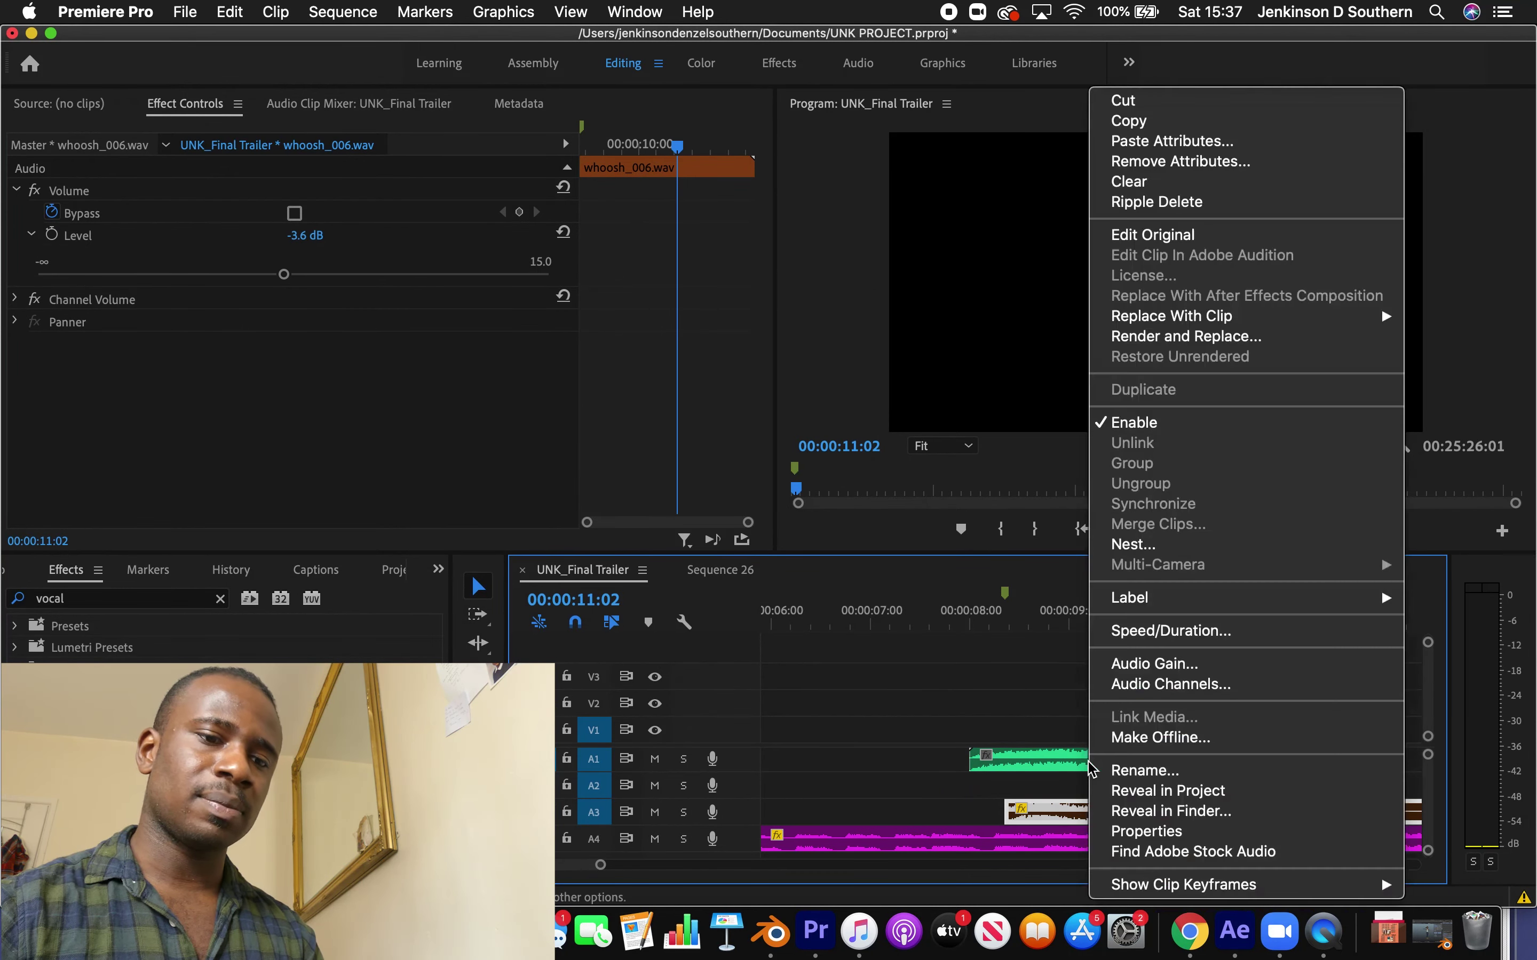
pyautogui.click(1197, 143)
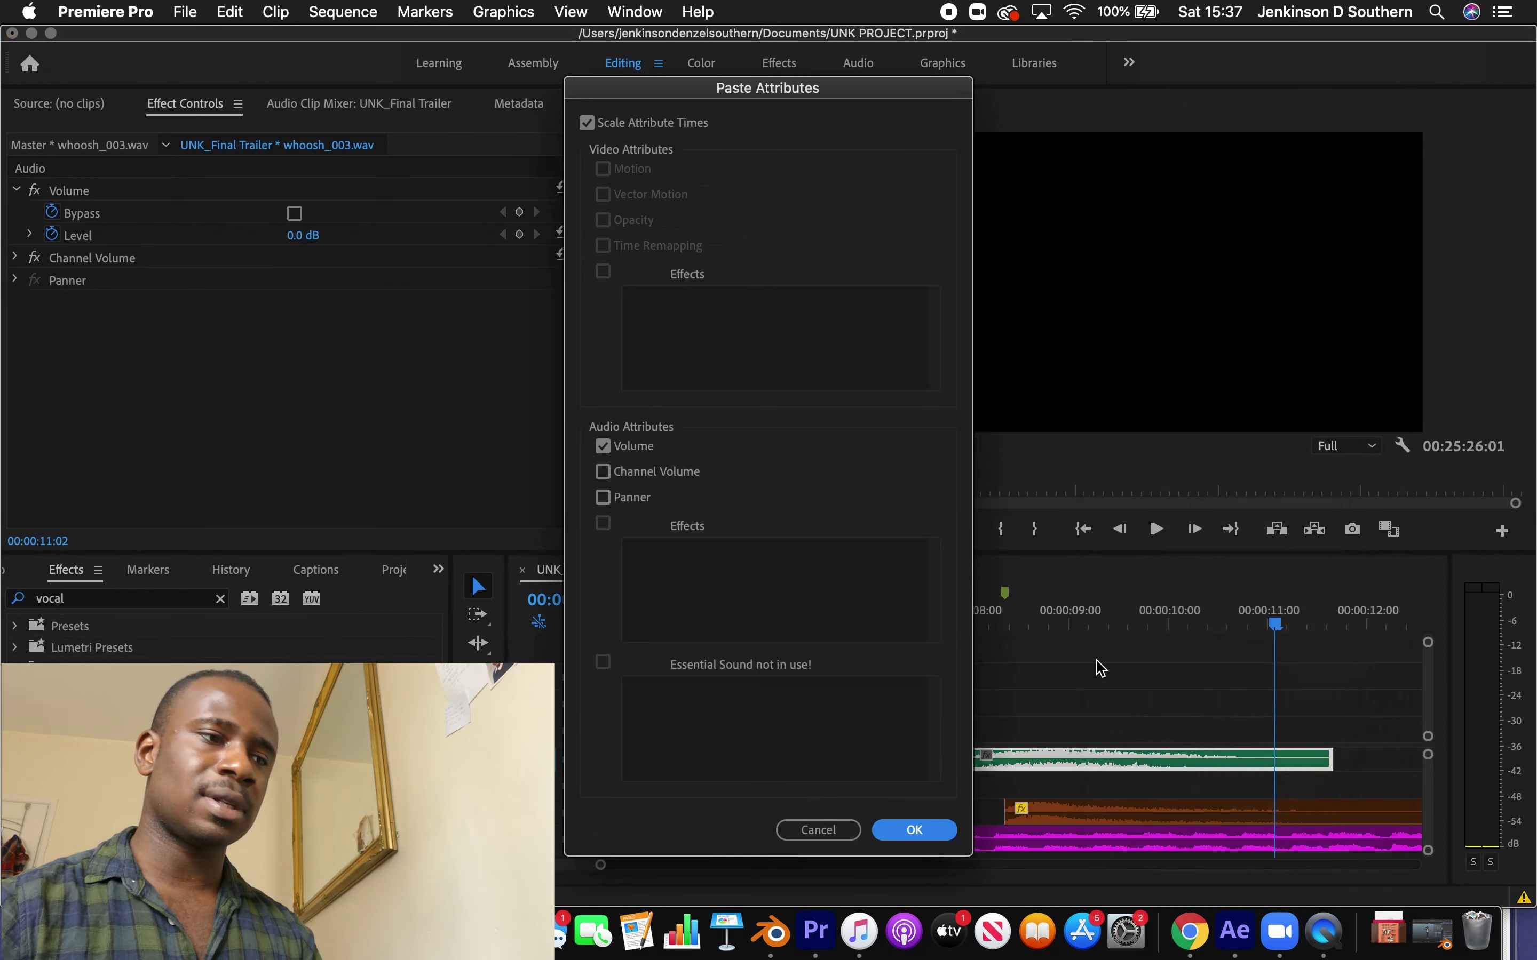
pyautogui.click(915, 831)
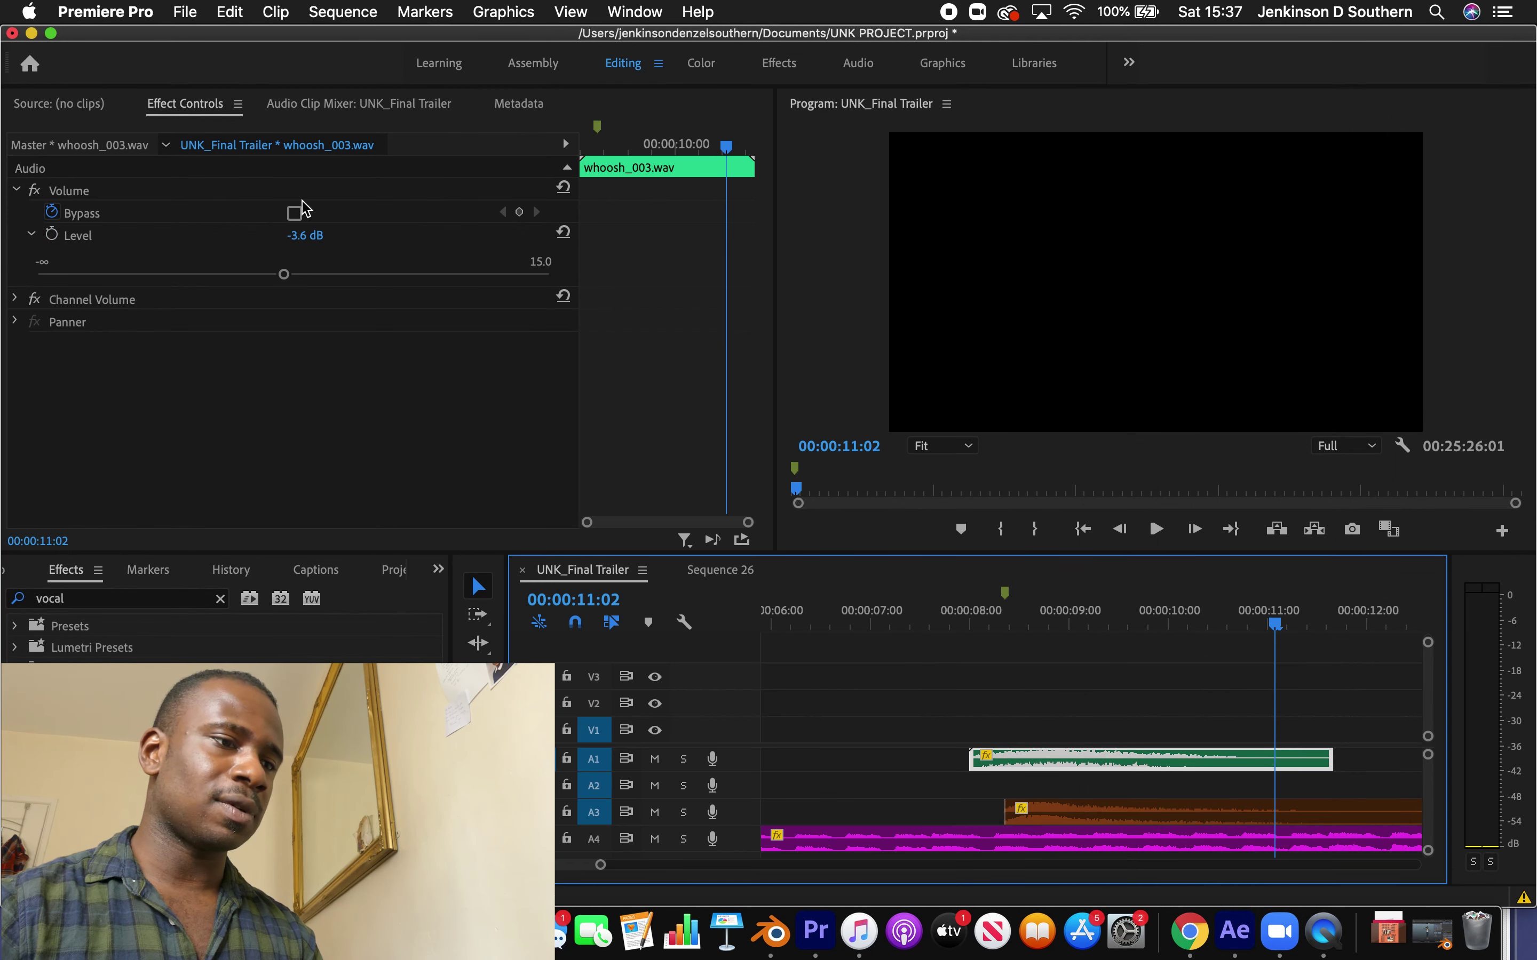
# Try the Caribbean label colour on the whoosh_003.wav clip, and change its label to Tan
pyautogui.rightClick(1051, 777)
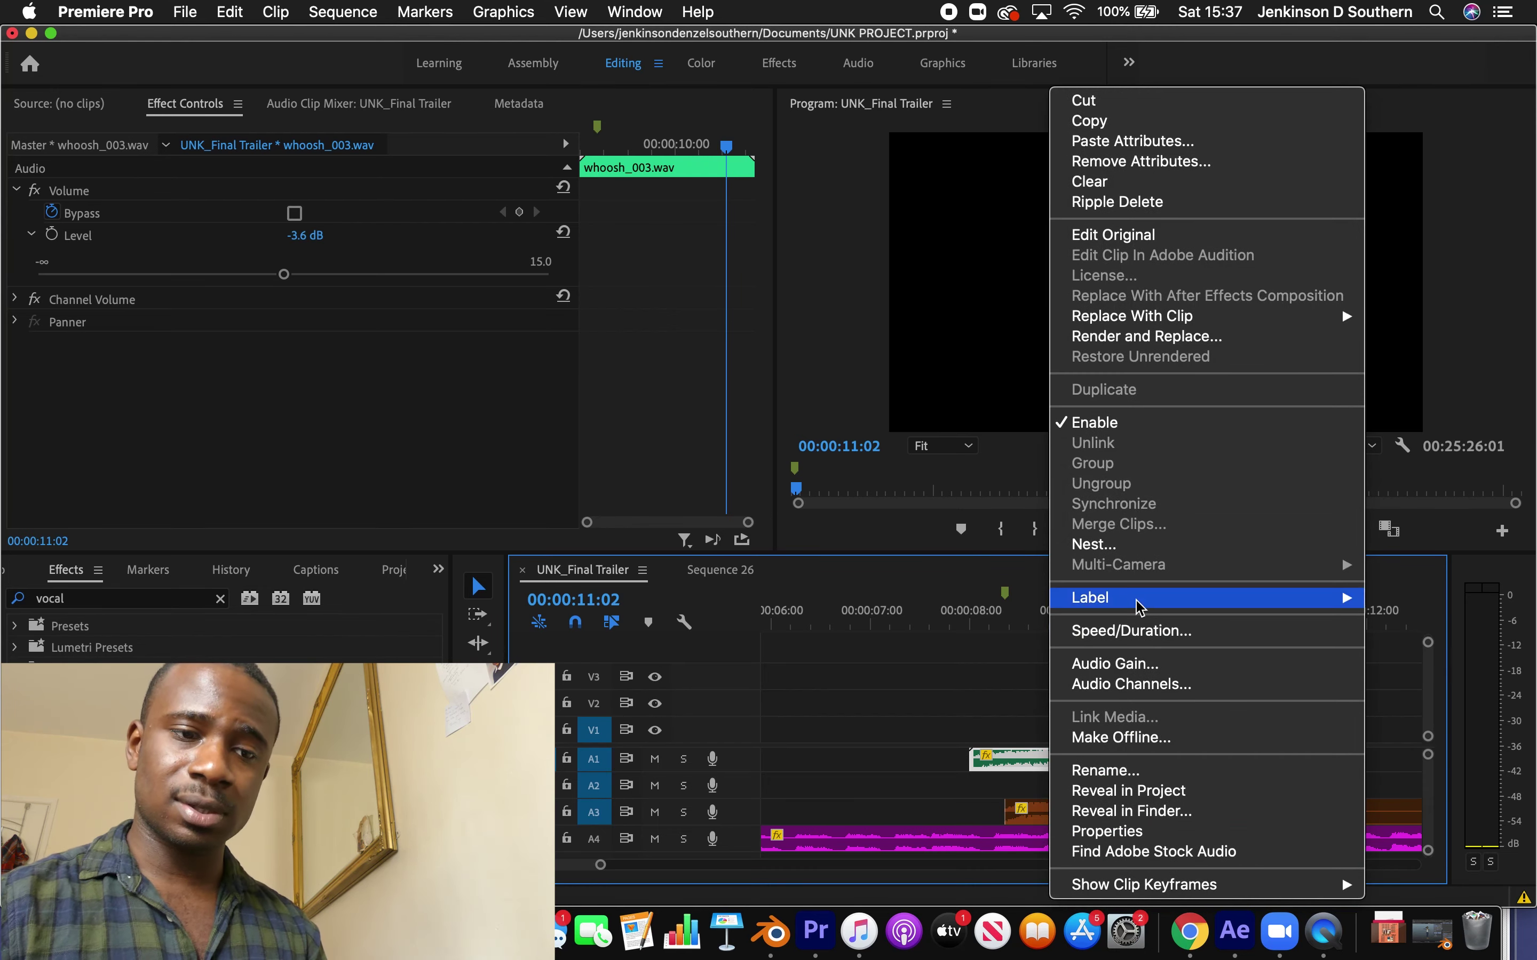
pyautogui.moveTo(1138, 598)
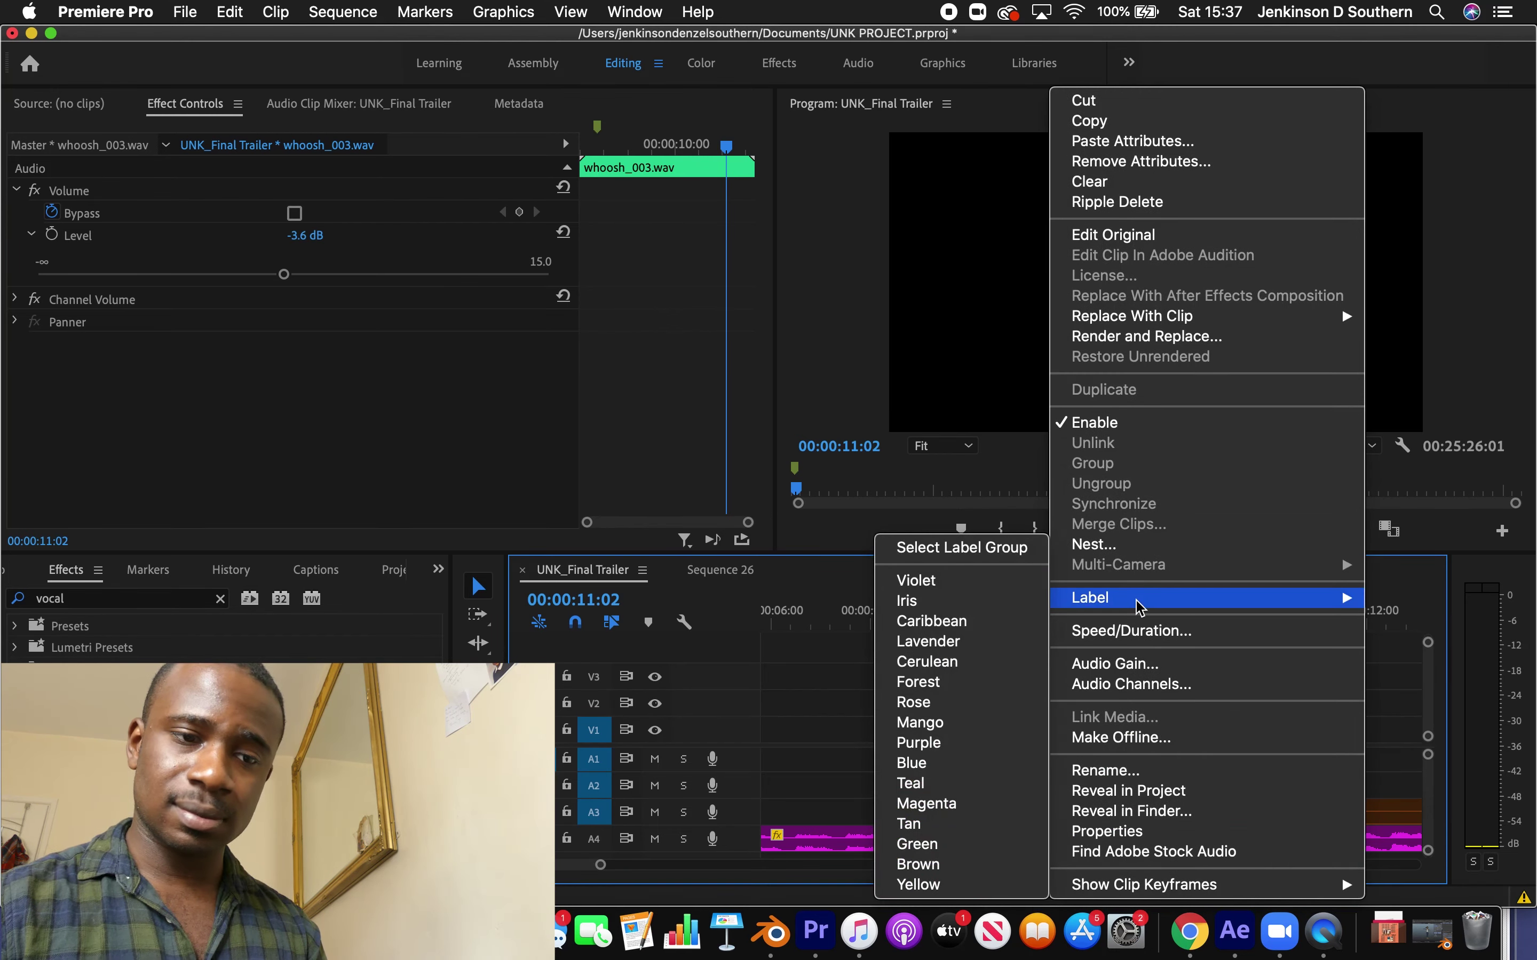
pyautogui.click(968, 621)
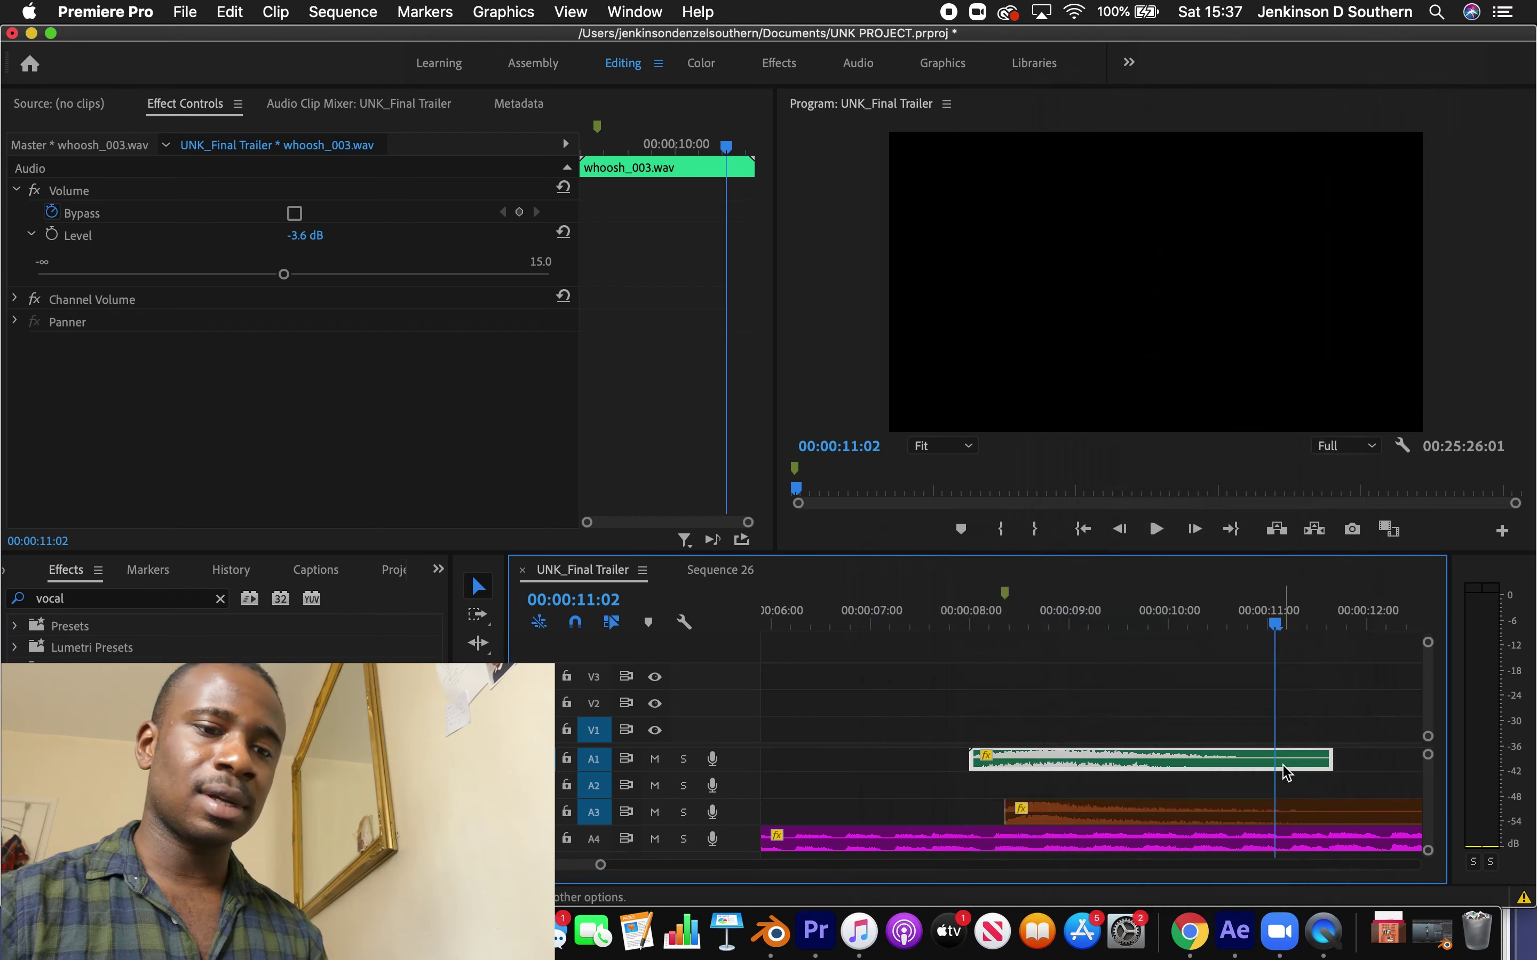
pyautogui.rightClick(1100, 768)
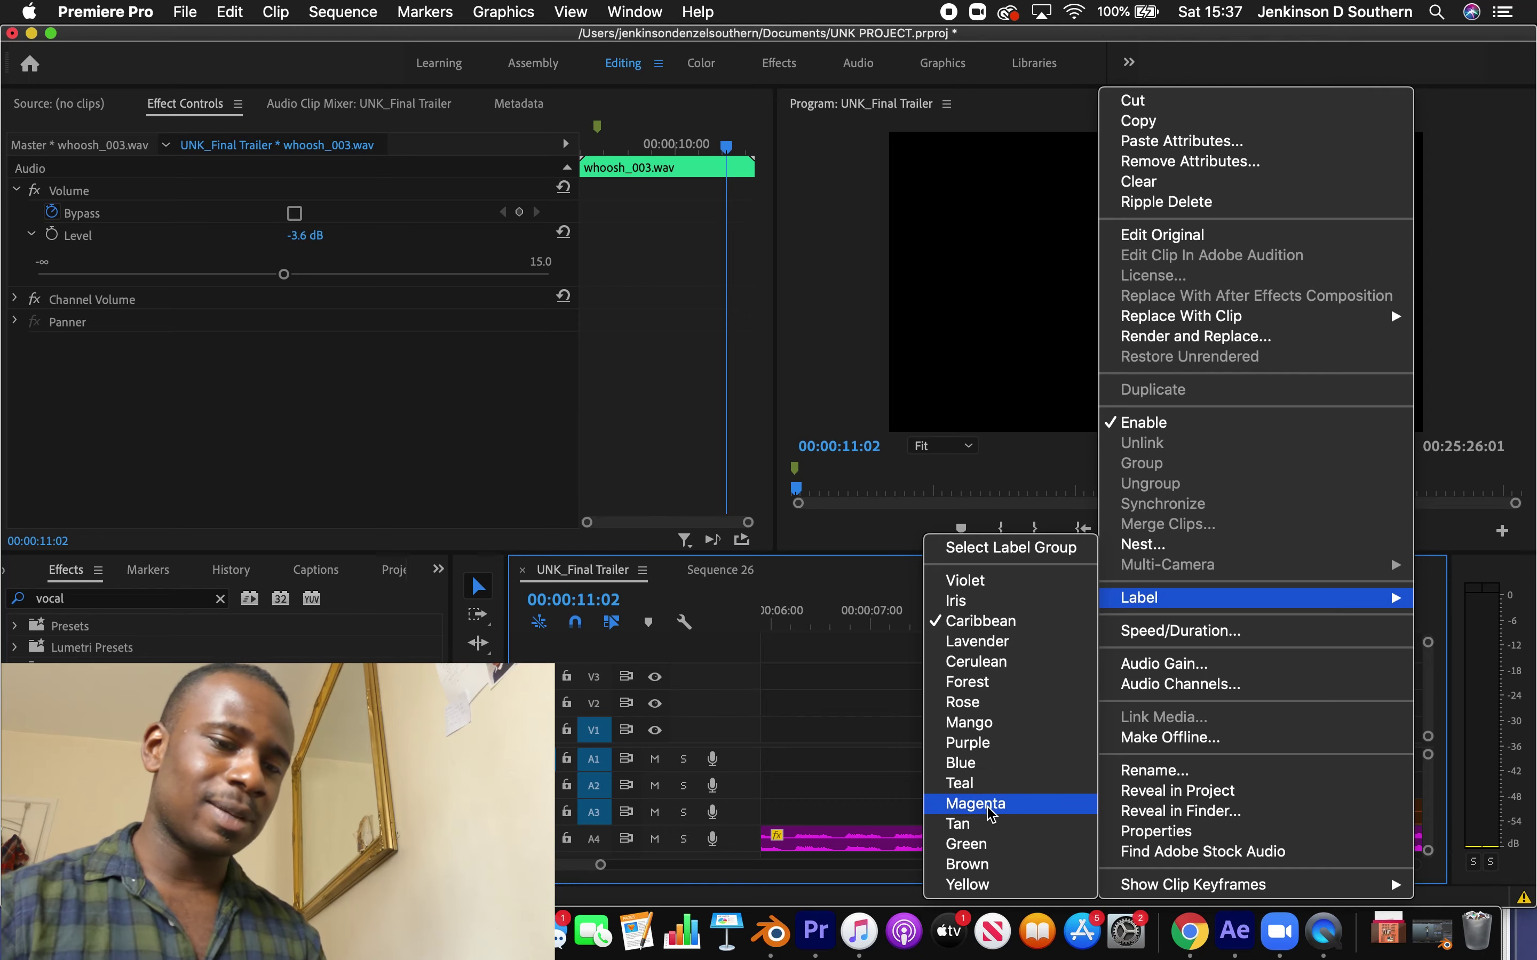
pyautogui.click(978, 824)
# Move the whoosh_003.wav clip onto track A3 over whoosh_006.wav, with its start trimmed to the marker, and play it back
pyautogui.click(1105, 814)
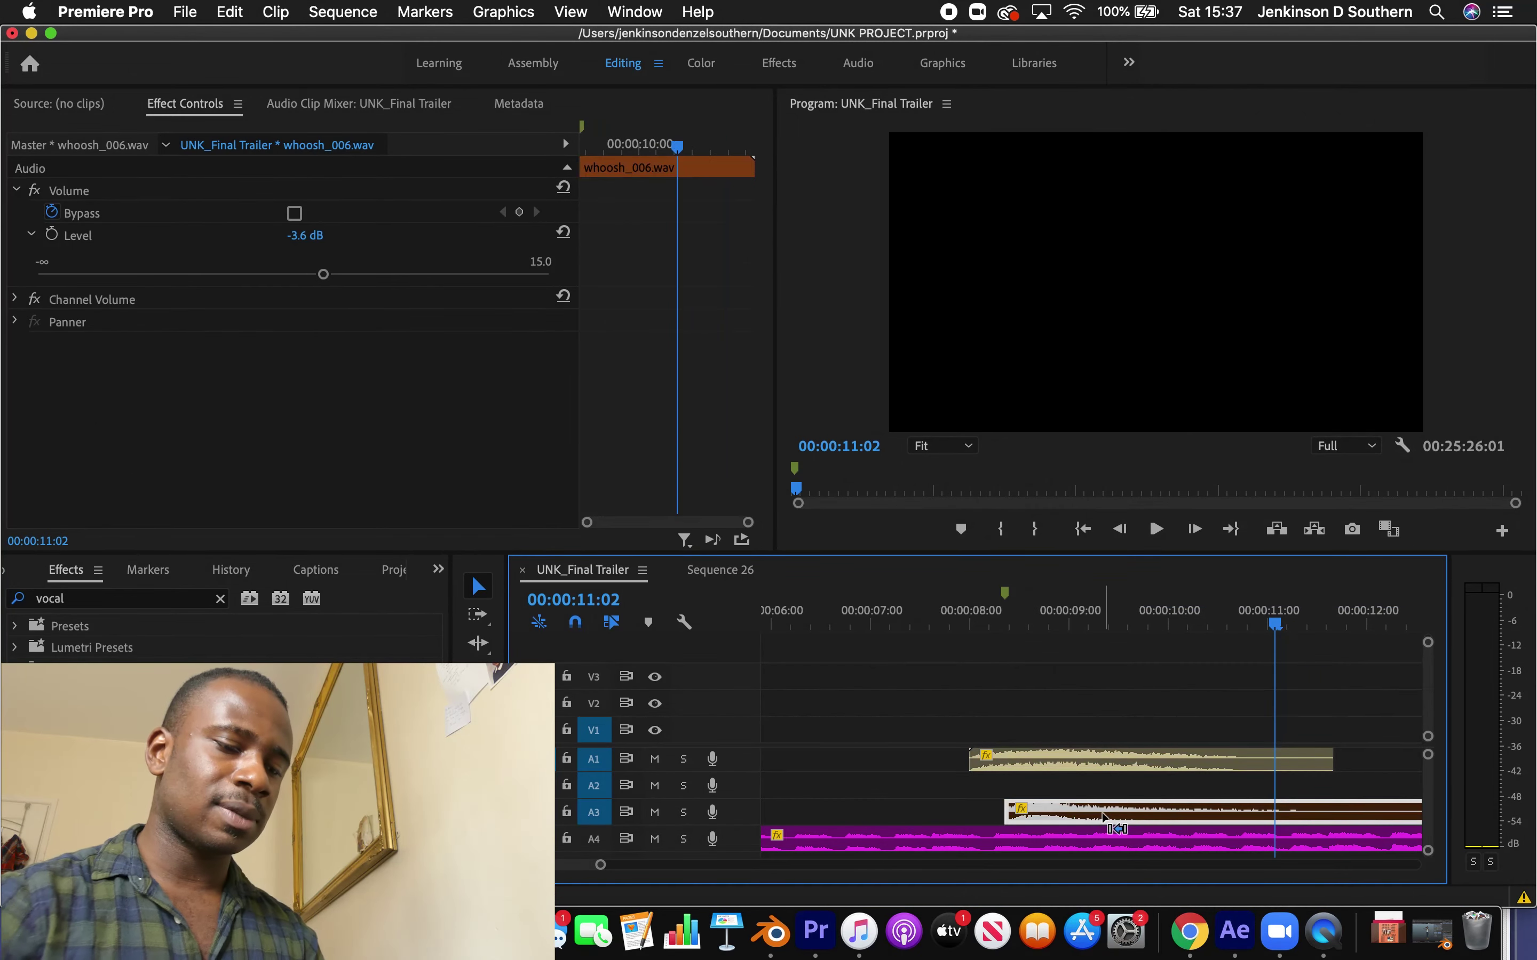
pyautogui.moveTo(977, 750); pyautogui.dragTo(1048, 813)
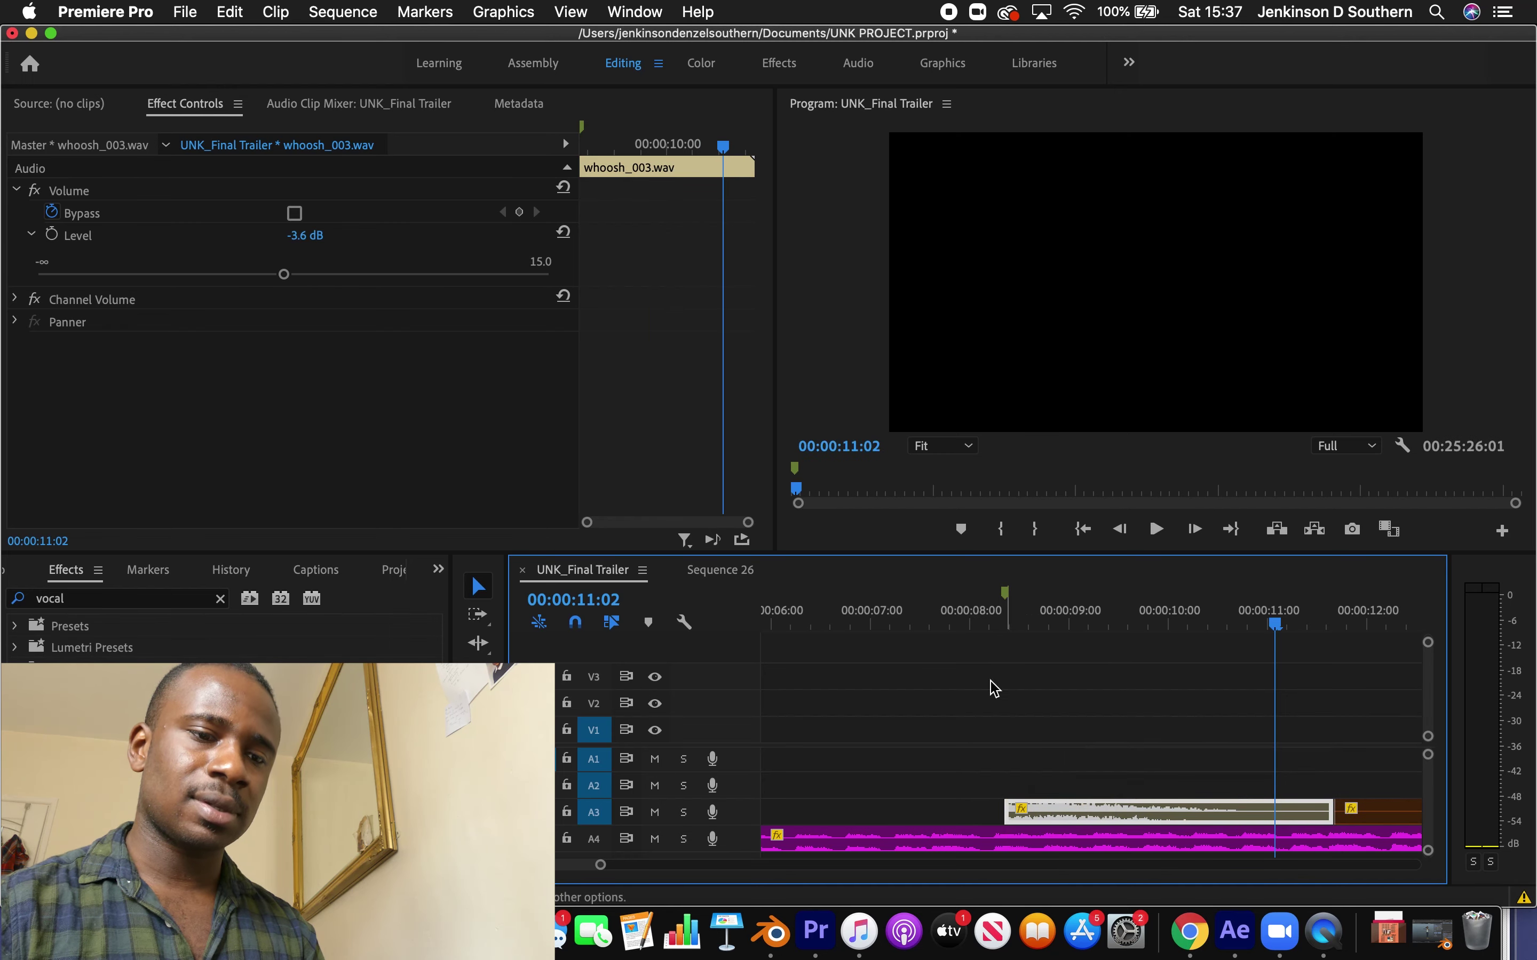
pyautogui.click(939, 603)
pyautogui.press('space')
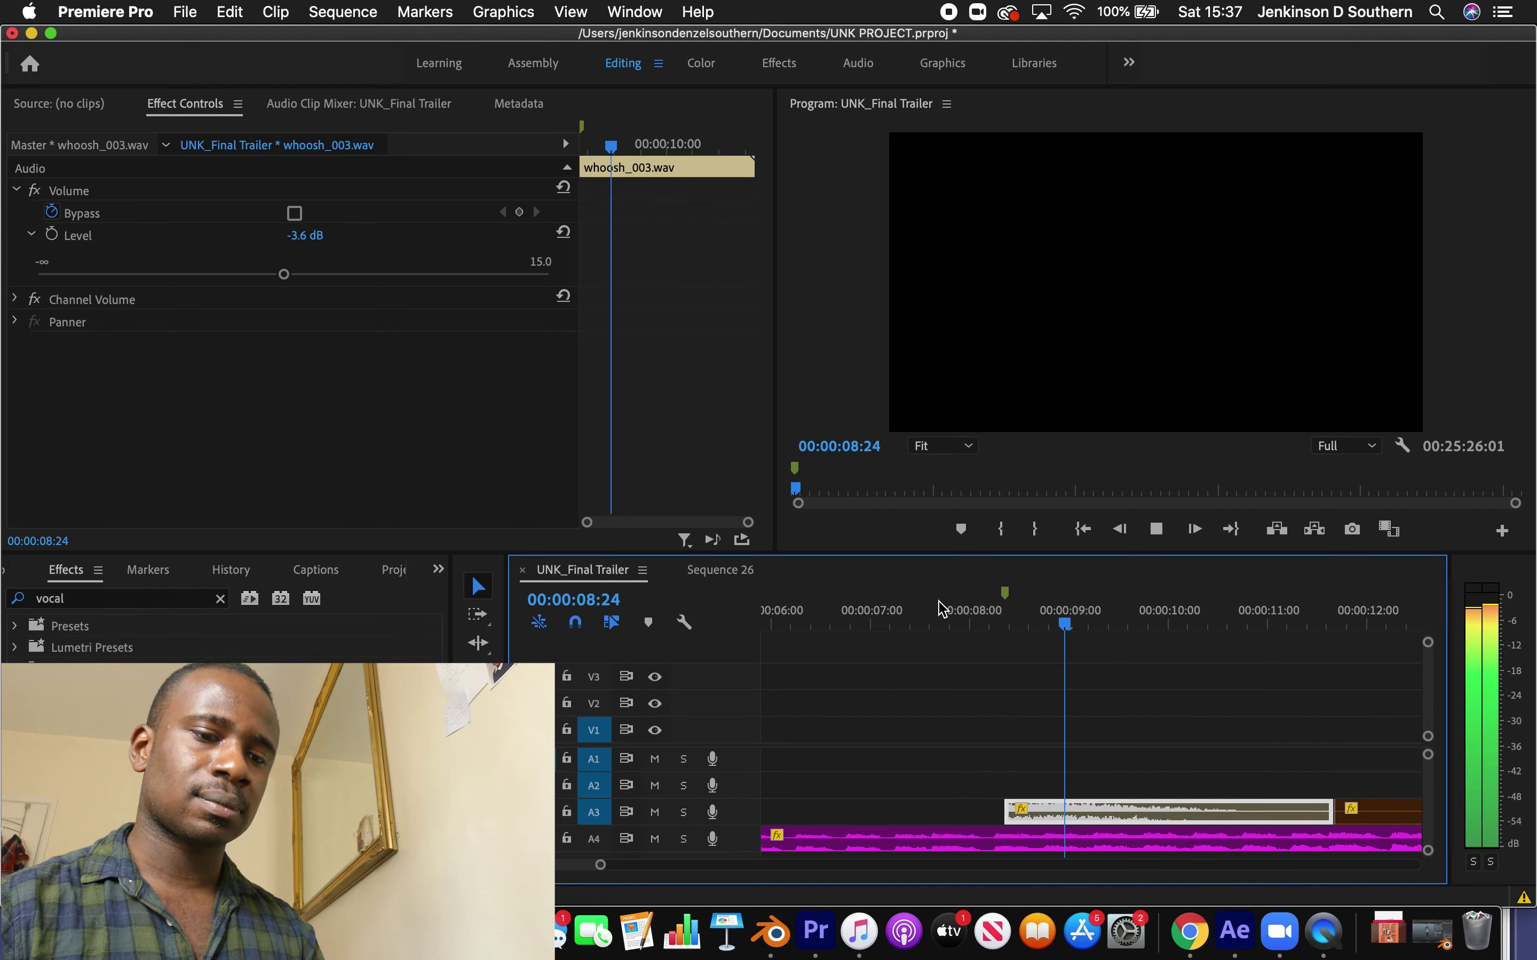
# Extend the start of the whoosh_003.wav clip back to about 00:00:08:00 and play it with track A3 soloed
pyautogui.moveTo(1005, 811); pyautogui.dragTo(861, 801)
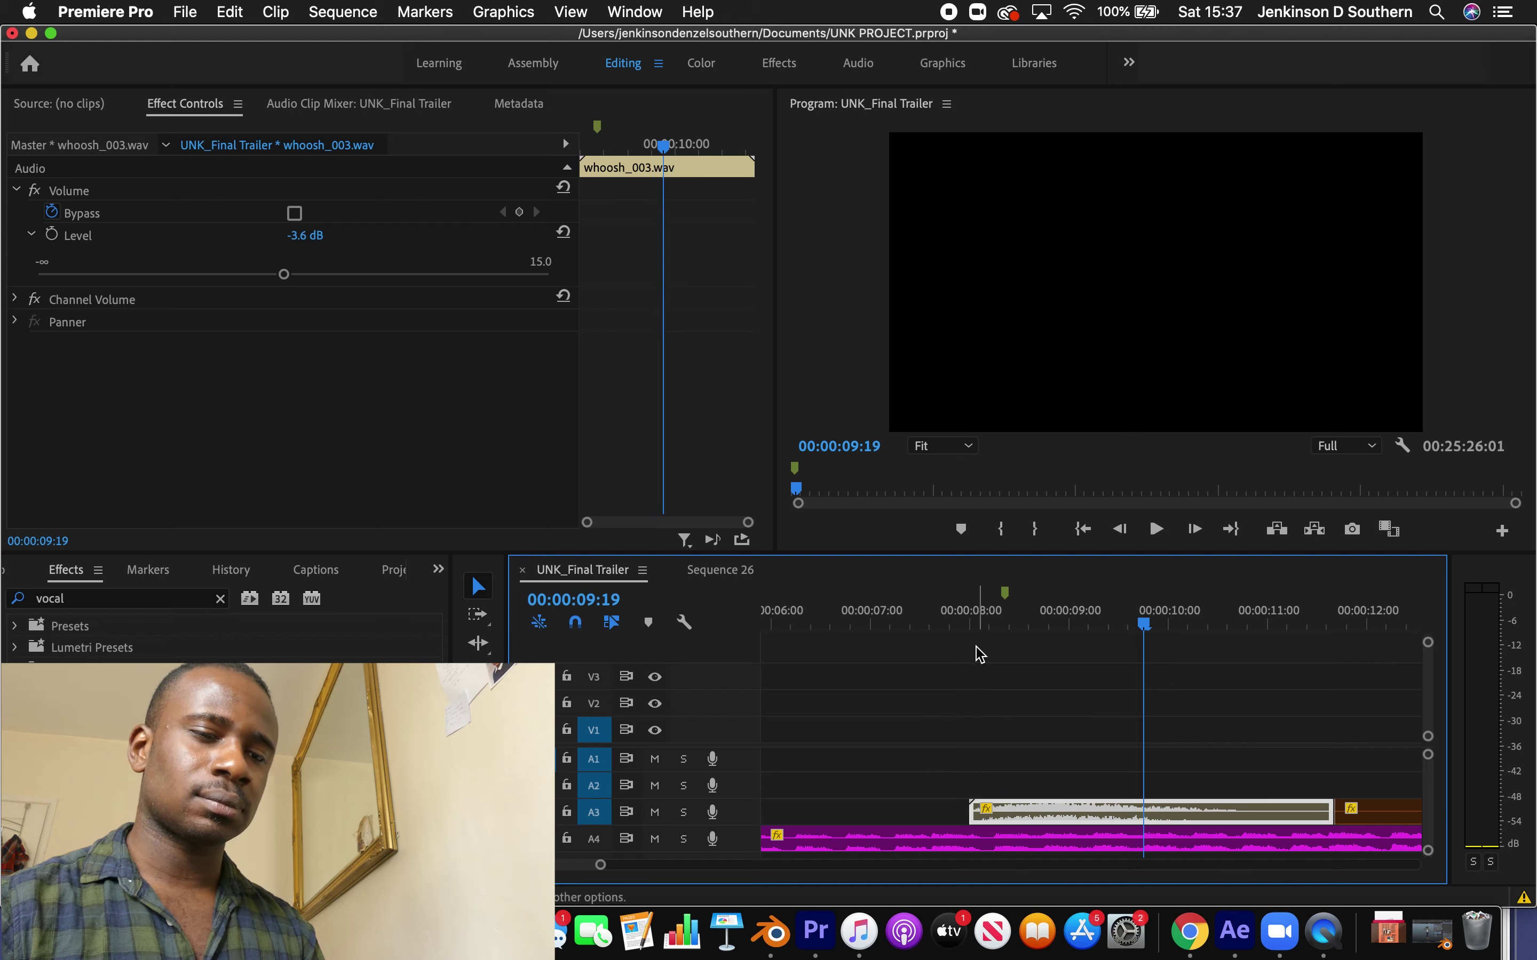
pyautogui.click(956, 620)
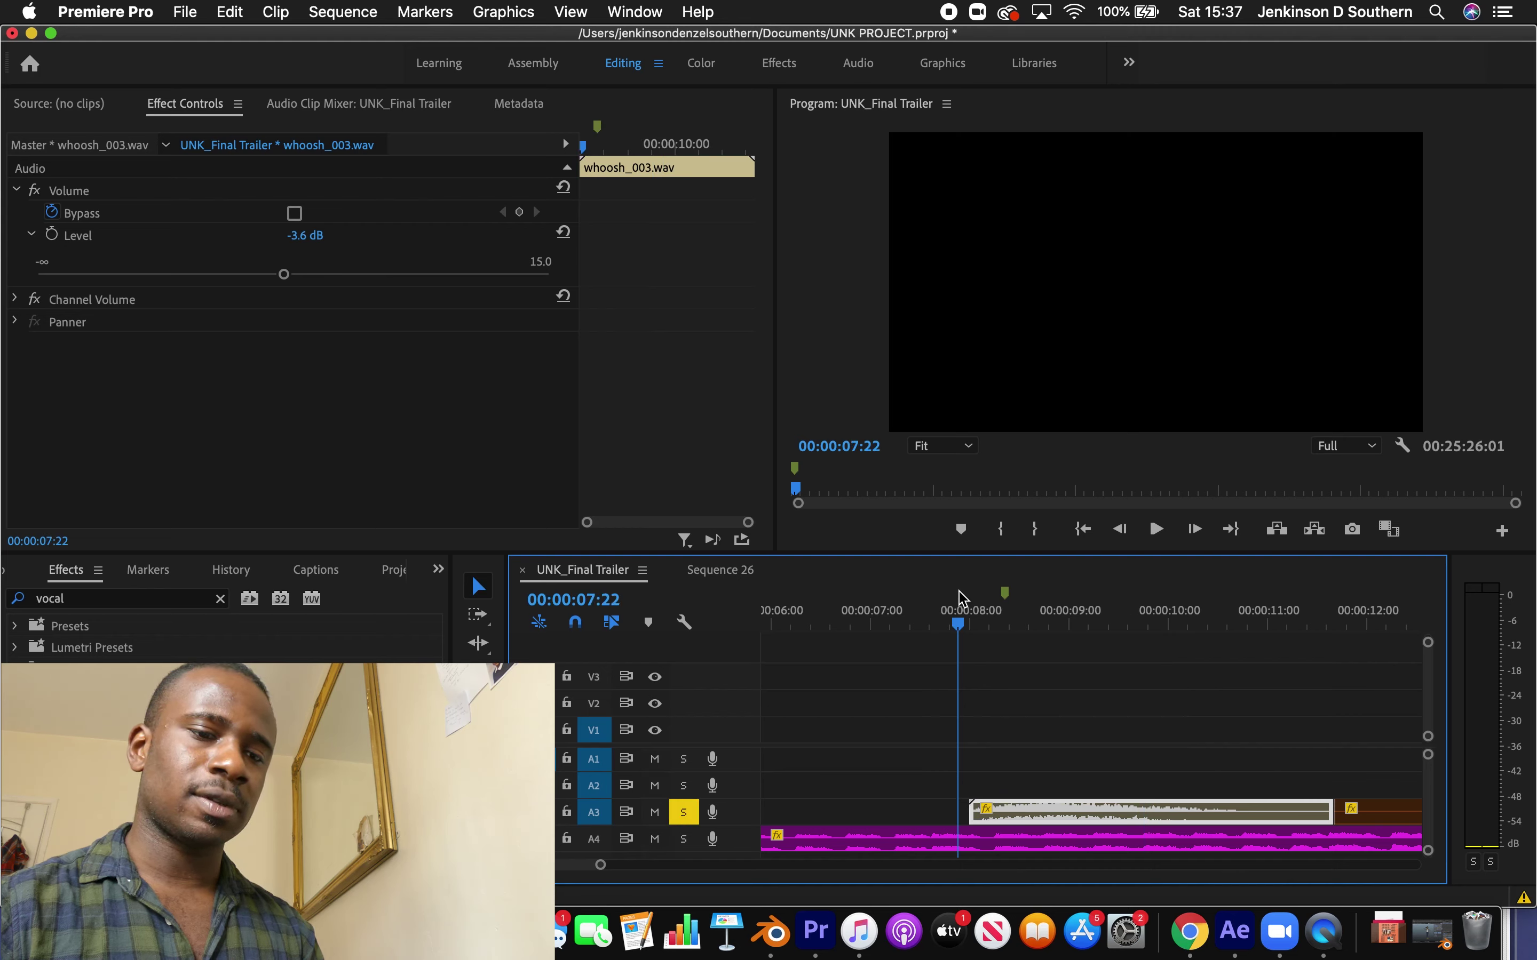
pyautogui.press('space')
pyautogui.moveTo(1040, 609); pyautogui.dragTo(1056, 603)
# Trim the start of the whoosh_003.wav clip to about 00:00:08:20 and play it with the music from 00:00:07:23
pyautogui.moveTo(981, 814); pyautogui.dragTo(1064, 812)
pyautogui.click(965, 610)
pyautogui.press('space')
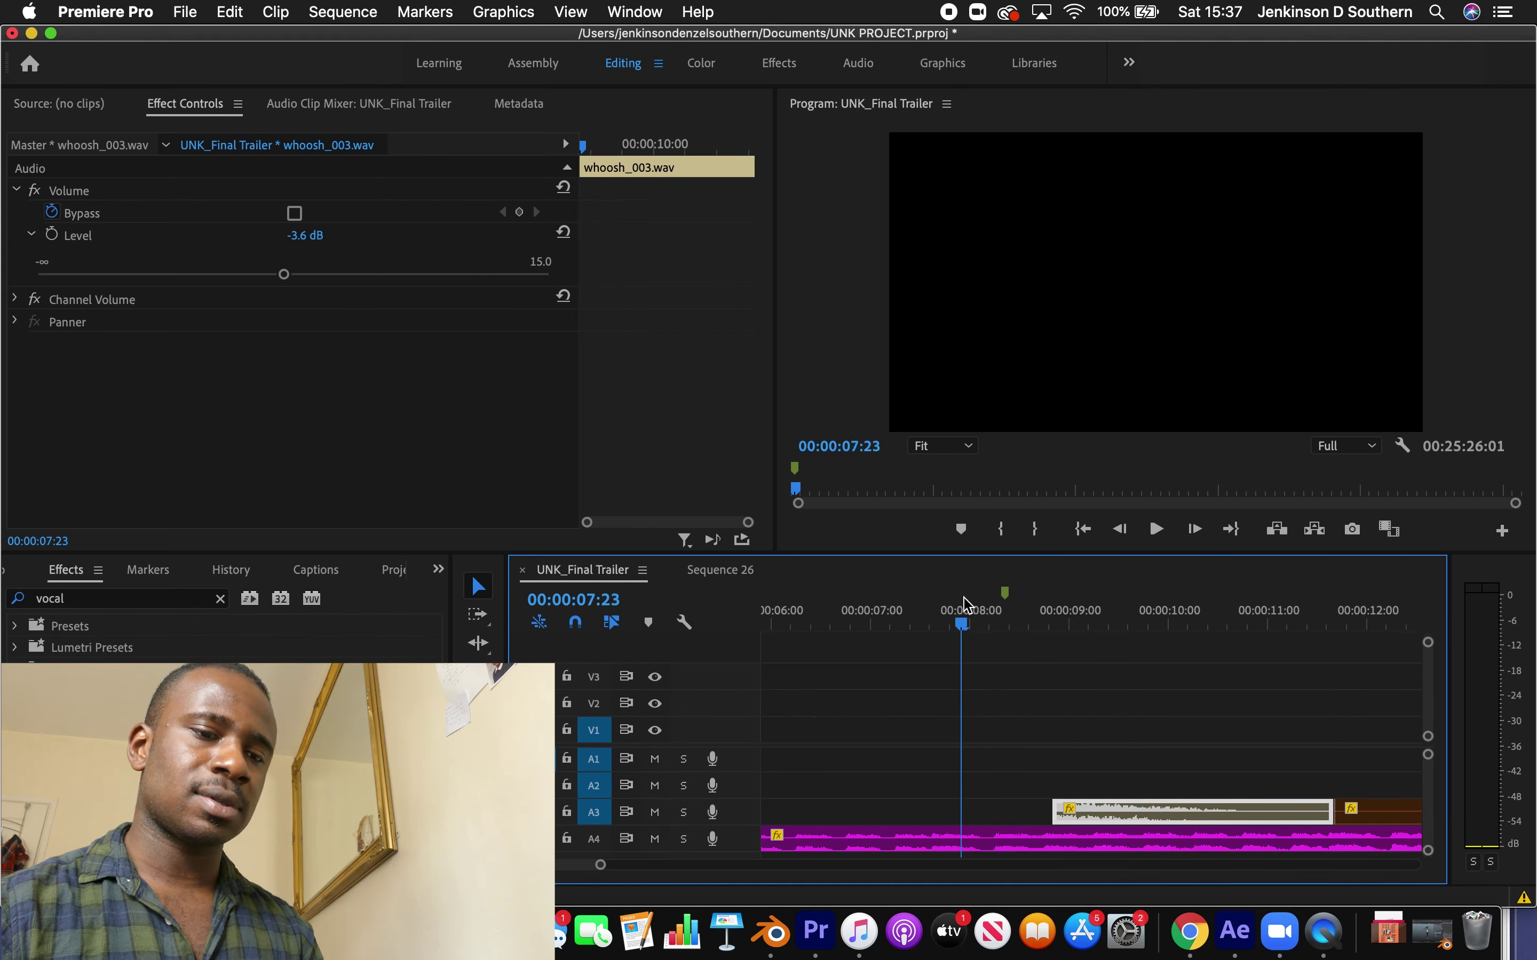
pyautogui.press('space')
# Shift the trimmed whoosh_003.wav clip to the marker, extend its start back to about 00:00:07:12, and play it
pyautogui.moveTo(1149, 815); pyautogui.dragTo(1016, 815)
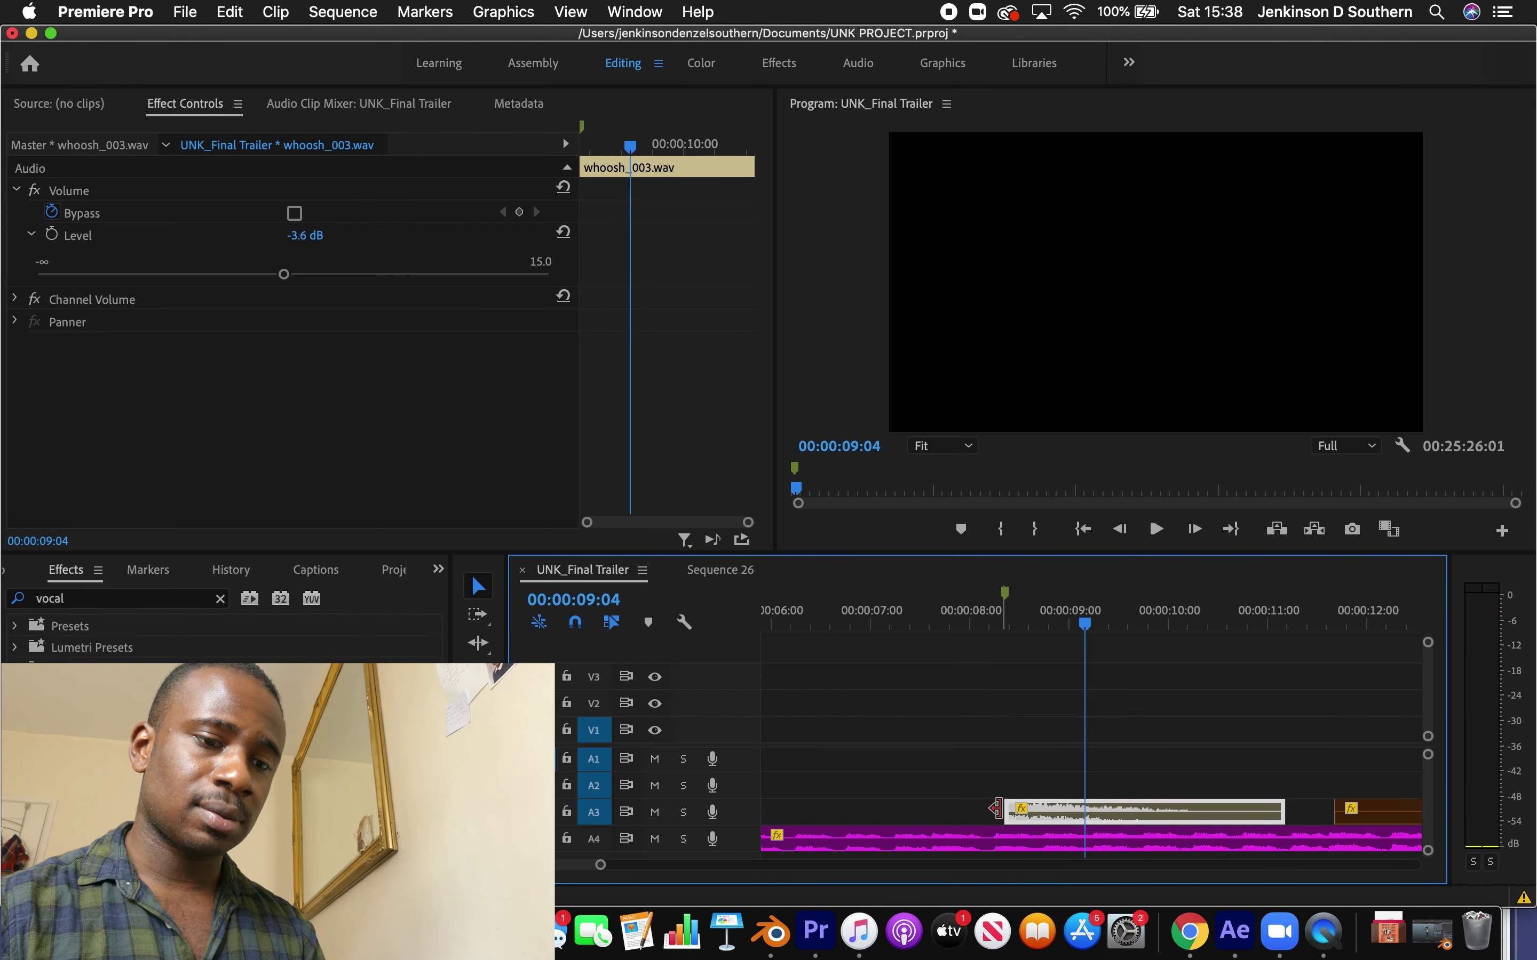
pyautogui.click(1003, 611)
pyautogui.press('space')
pyautogui.moveTo(1006, 813); pyautogui.dragTo(921, 813)
pyautogui.click(880, 622)
pyautogui.press('space')
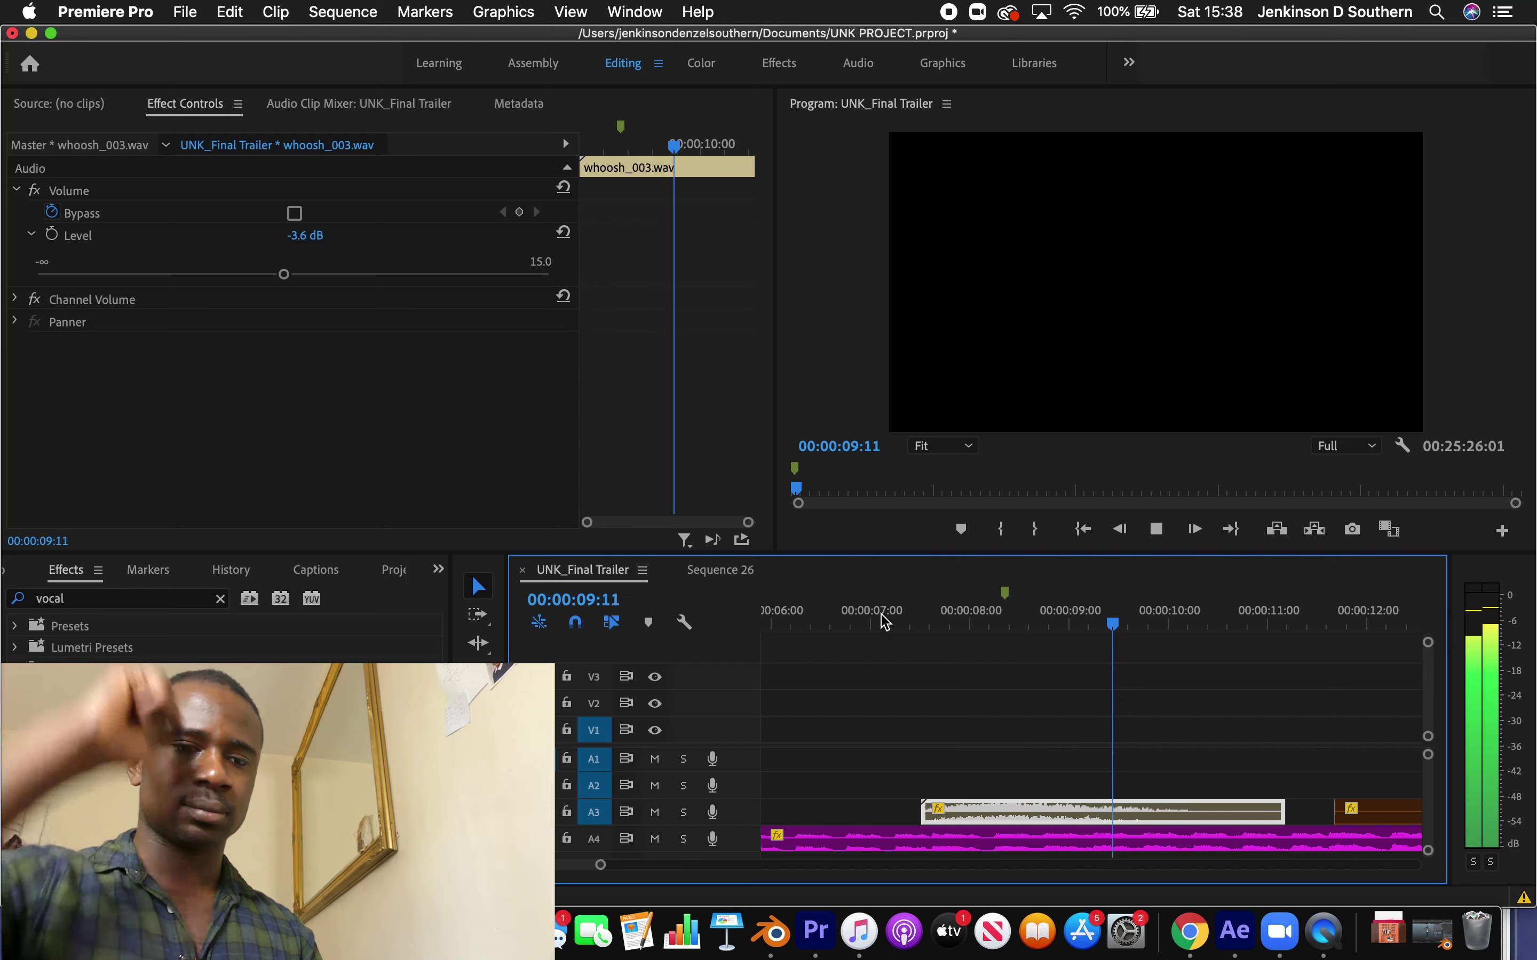
# Set the whoosh_003.wav clip's volume to -6.6 dB and play it against the music from about 00:00:07
pyautogui.click(945, 621)
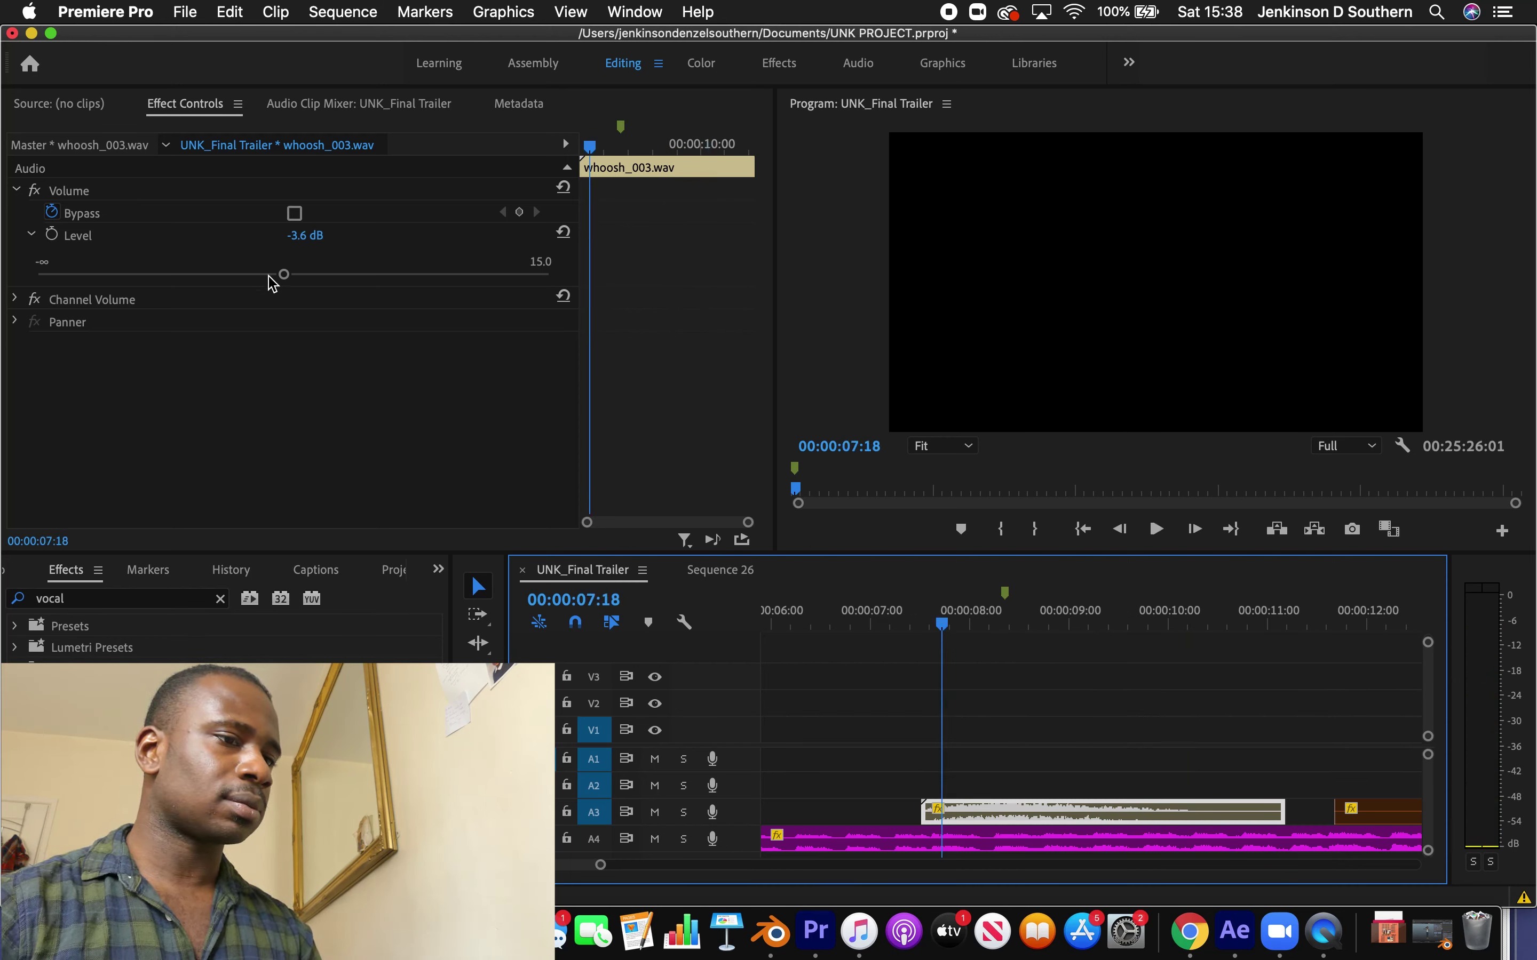
pyautogui.moveTo(268, 276); pyautogui.dragTo(258, 276)
pyautogui.click(878, 624)
pyautogui.press('space')
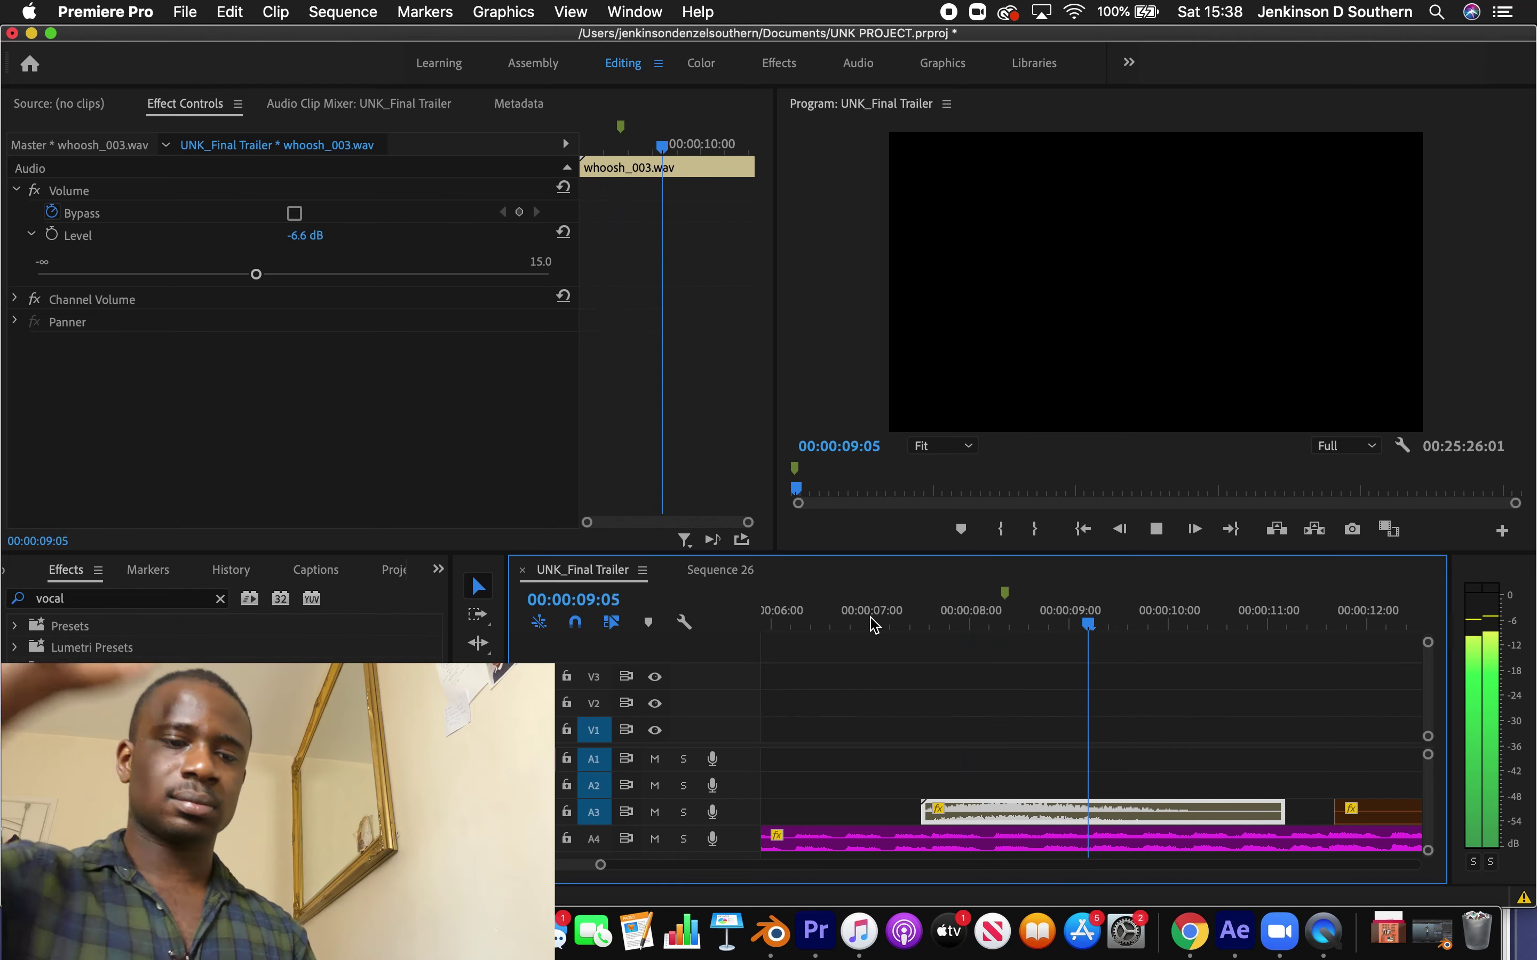
pyautogui.click(917, 623)
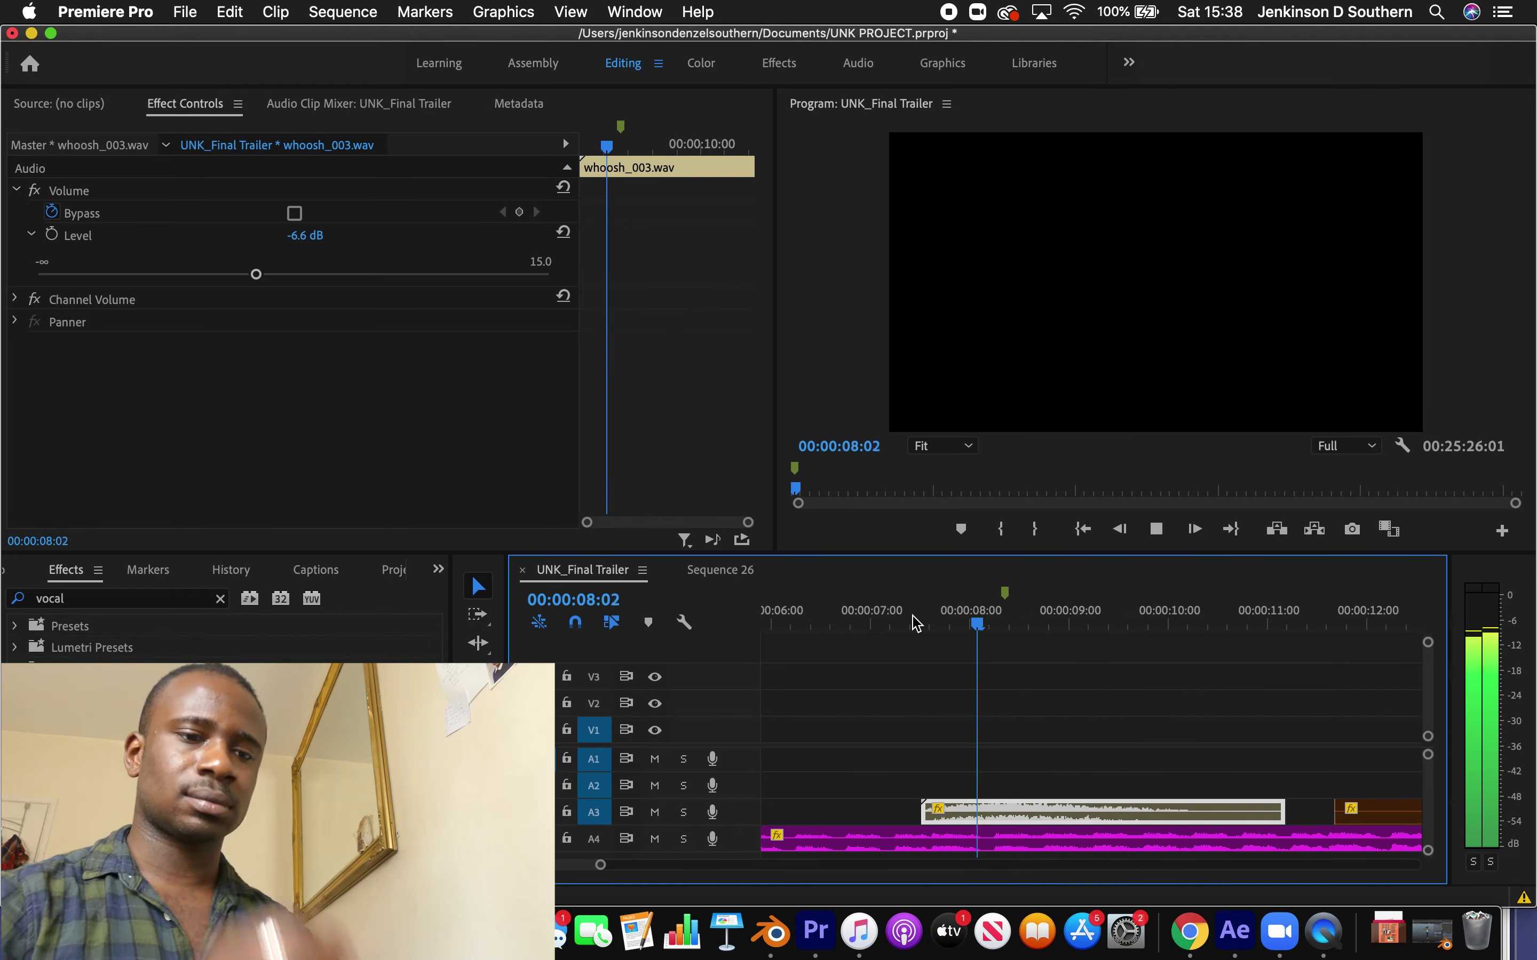
pyautogui.press('space')
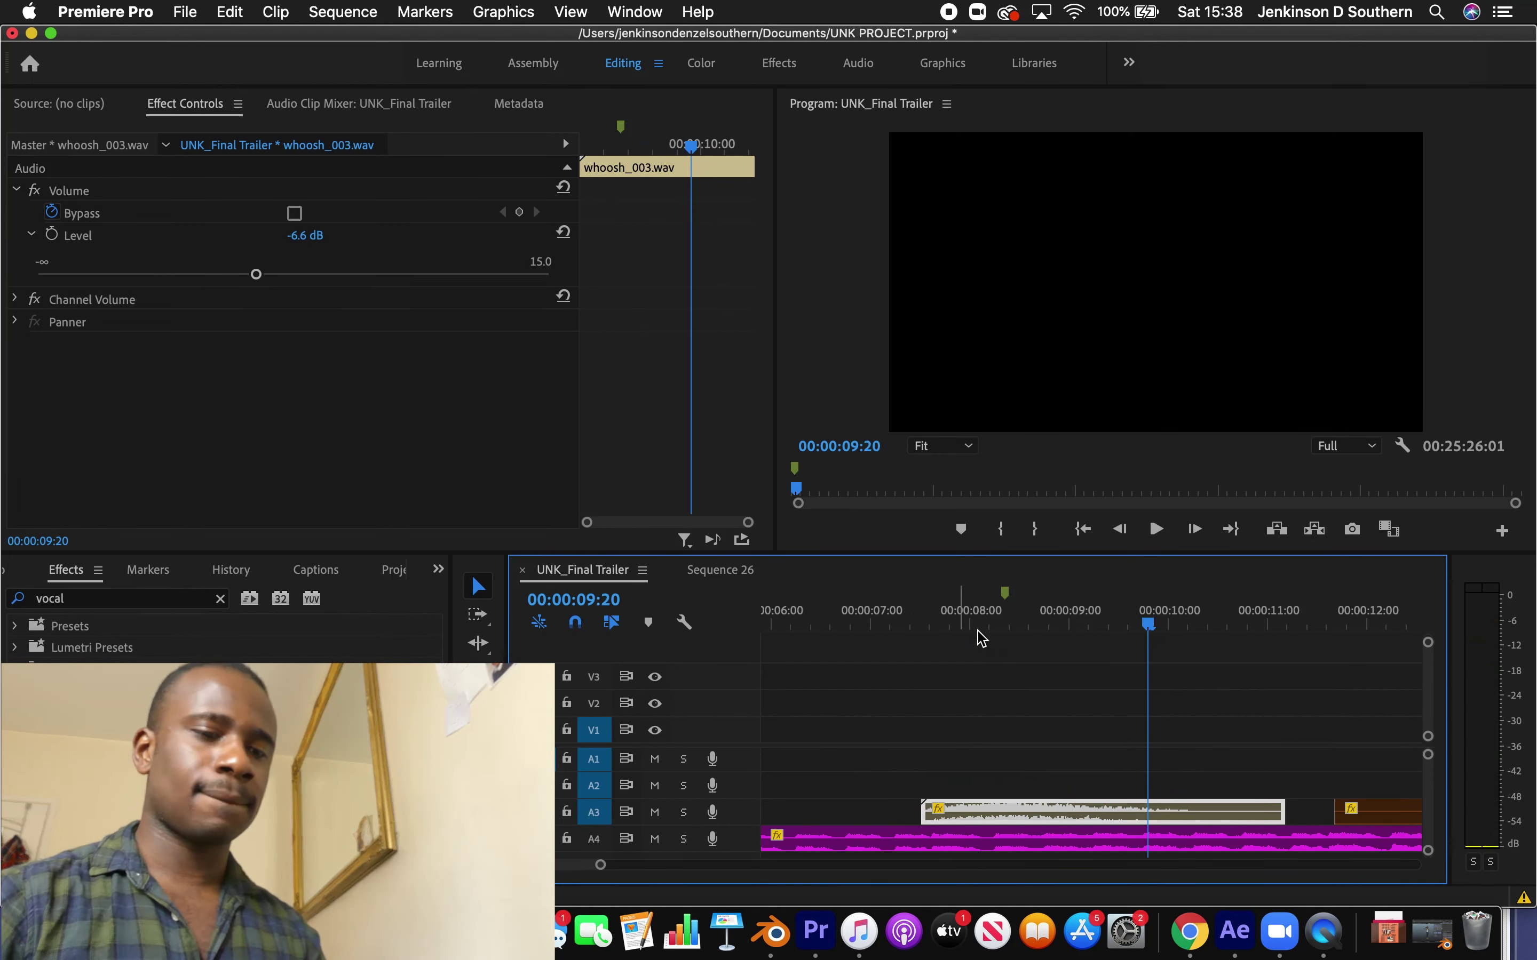
# Switch to Finder, preview whoosh_002.wav, and place it on track A1 aligned with the start of the whoosh_003.wav clip
pyautogui.press('super+Tab')
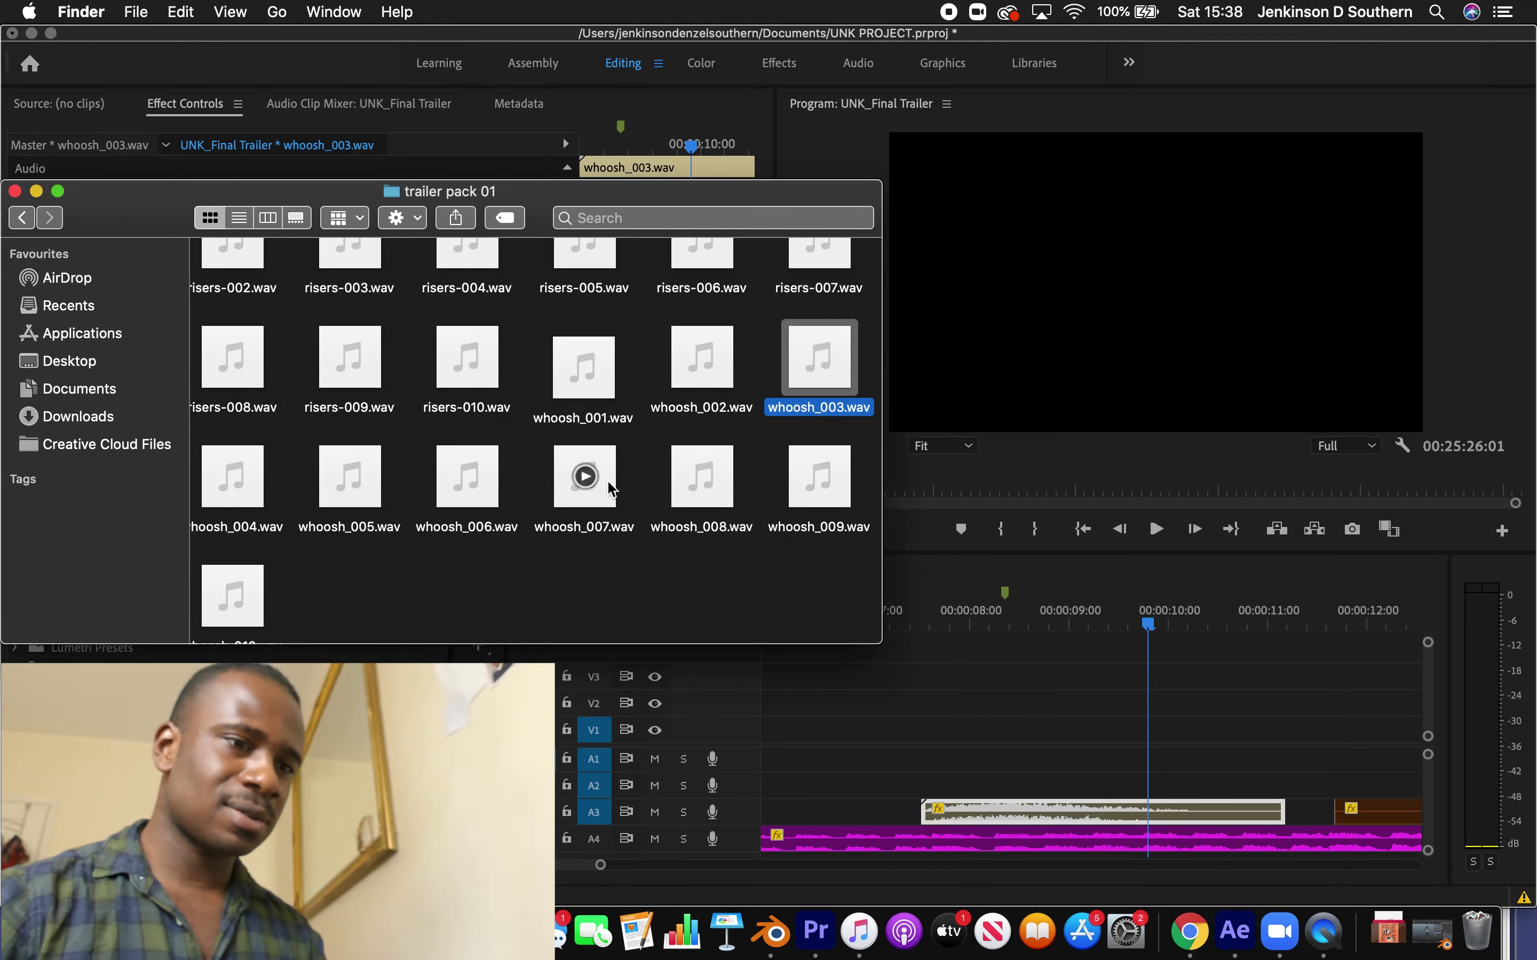
pyautogui.click(702, 357)
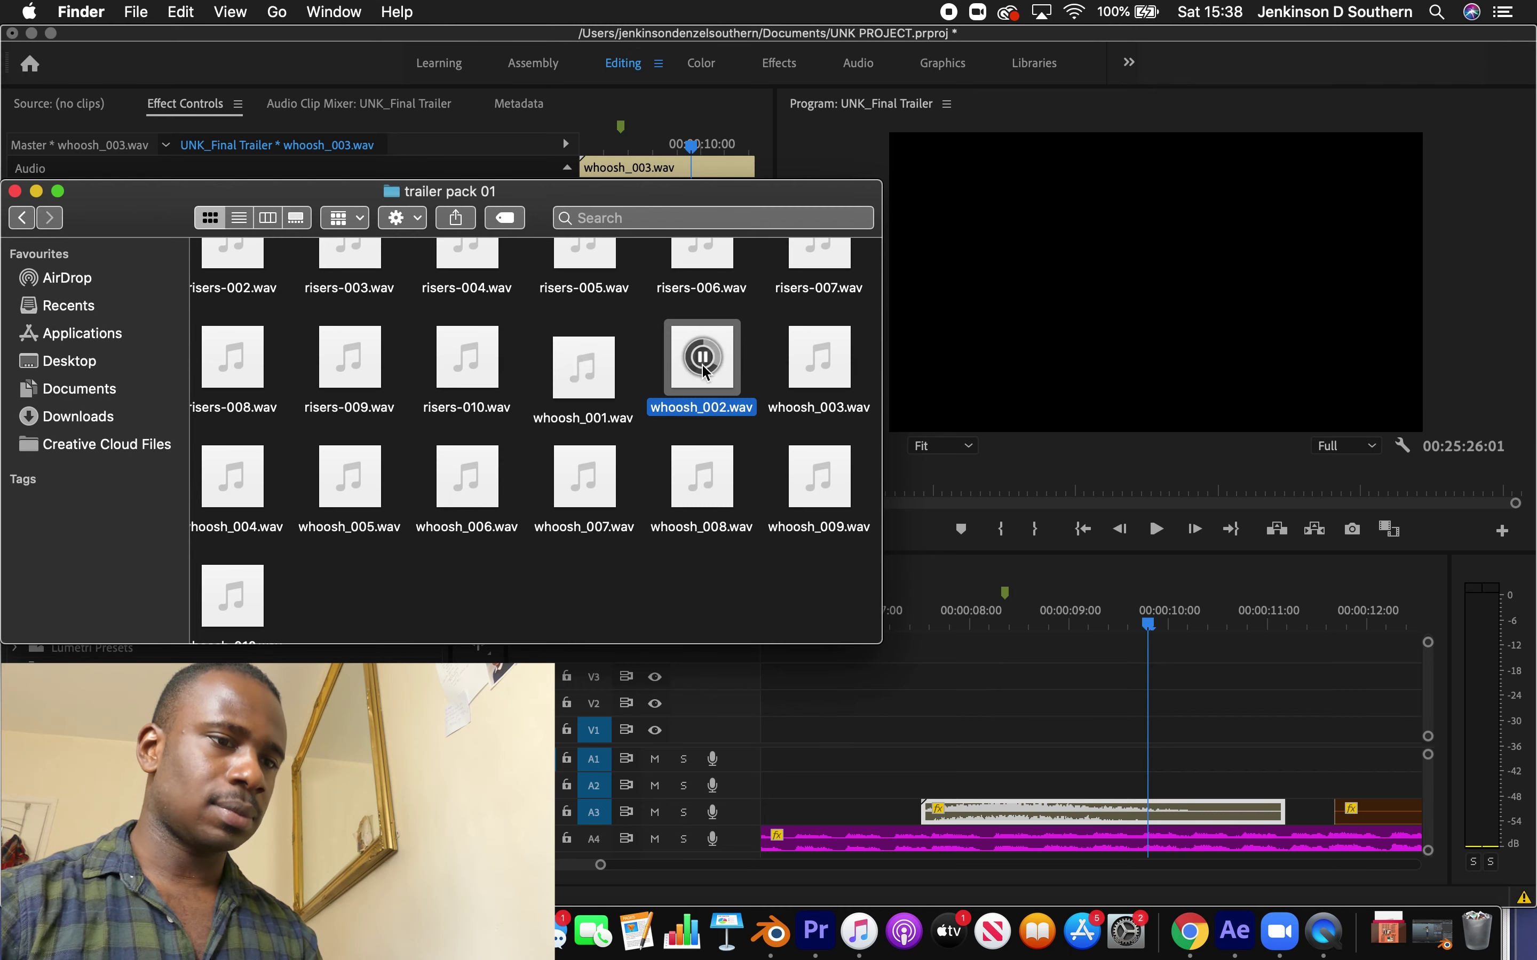
pyautogui.moveTo(702, 381); pyautogui.dragTo(921, 789)
# Copy the whoosh_003.wav clip and paste its Volume attributes onto the whoosh_002.wav clip
pyautogui.rightClick(1003, 815)
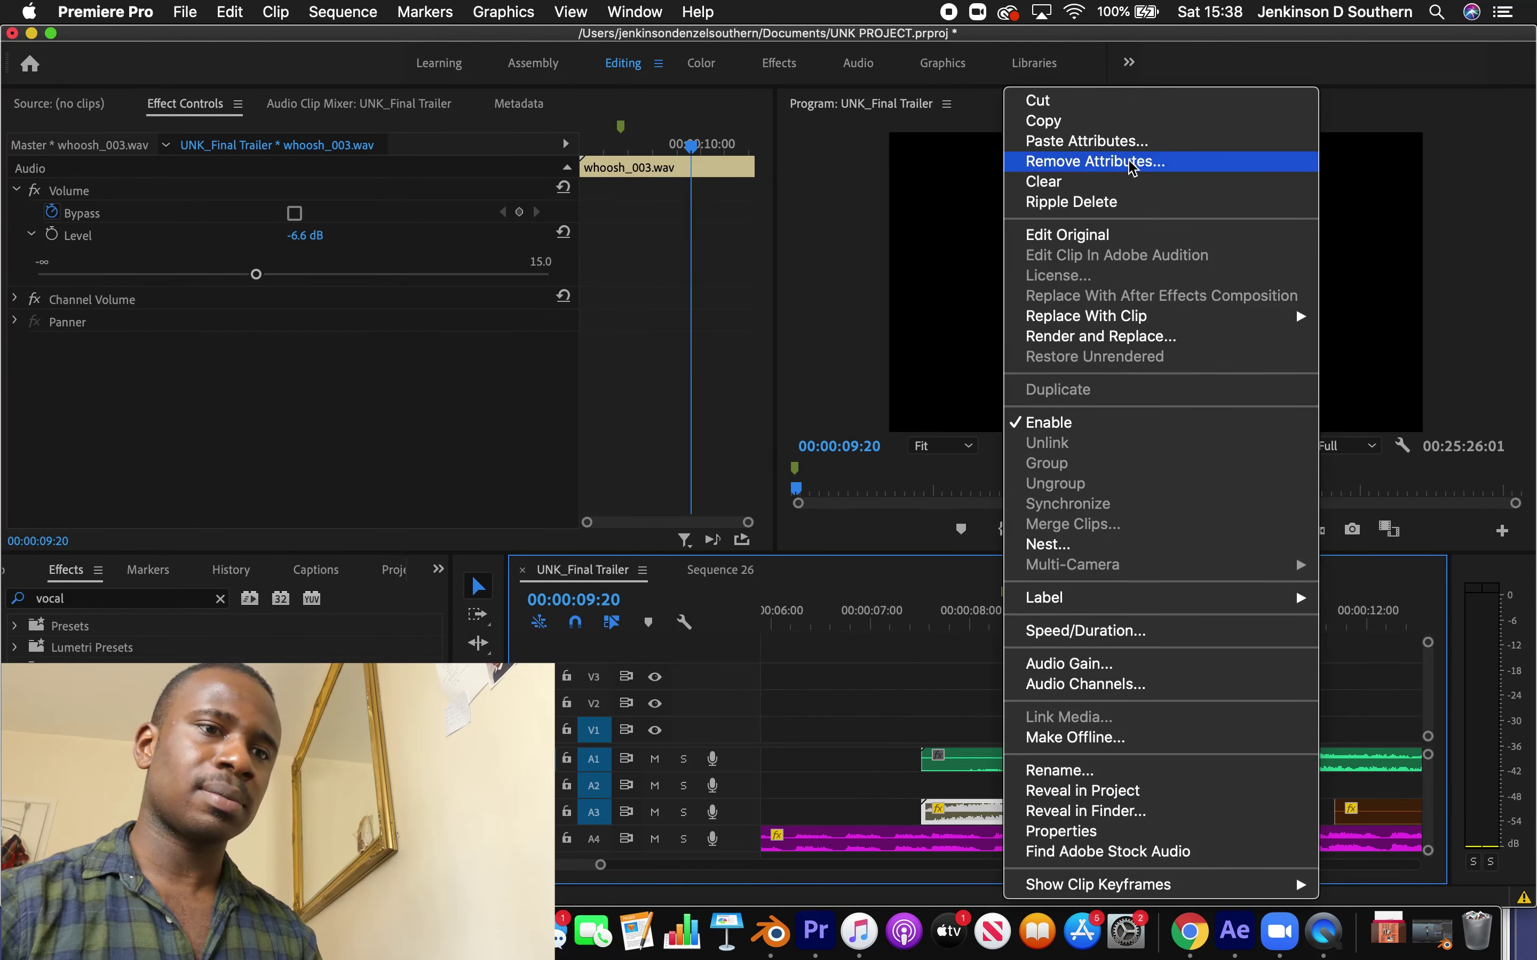
pyautogui.click(1055, 651)
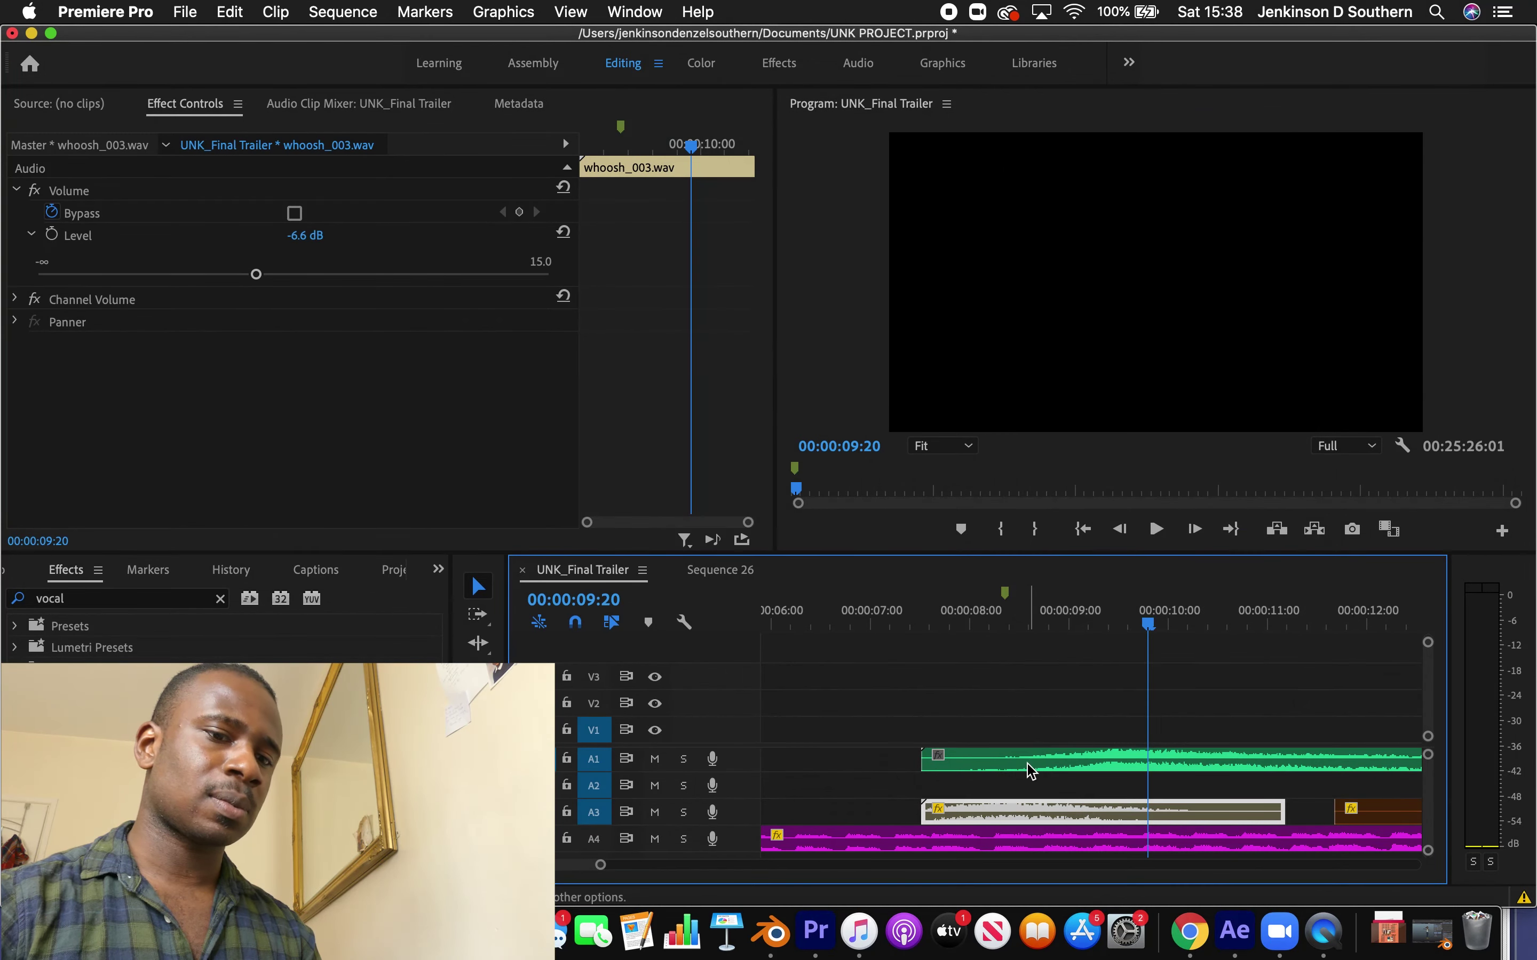
pyautogui.rightClick(1035, 751)
pyautogui.click(1102, 142)
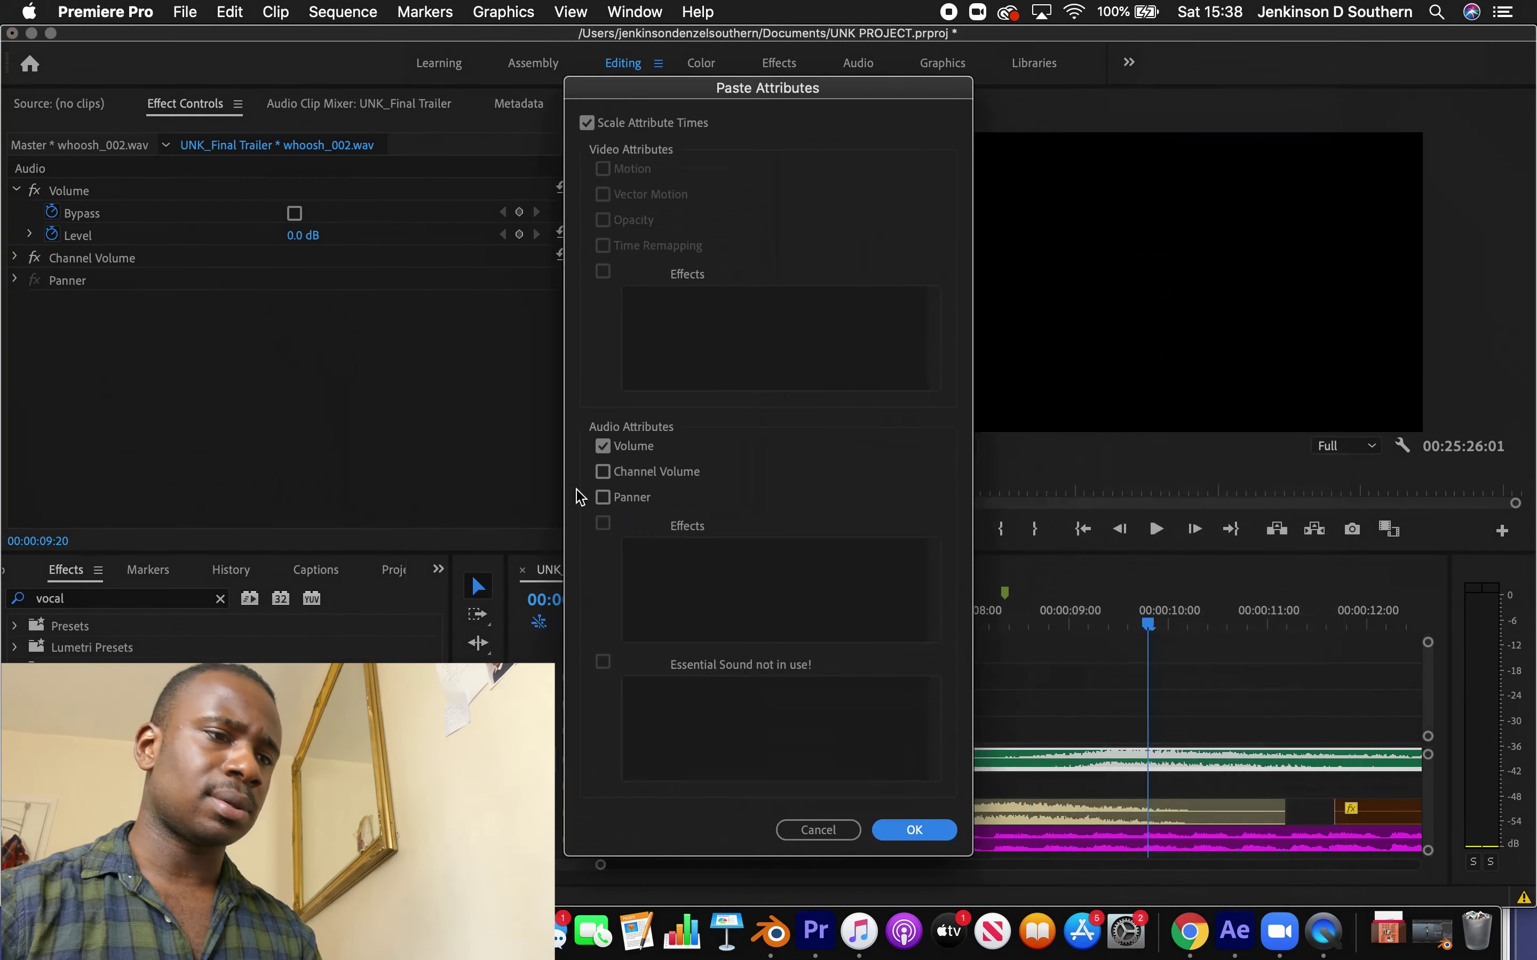
pyautogui.click(912, 830)
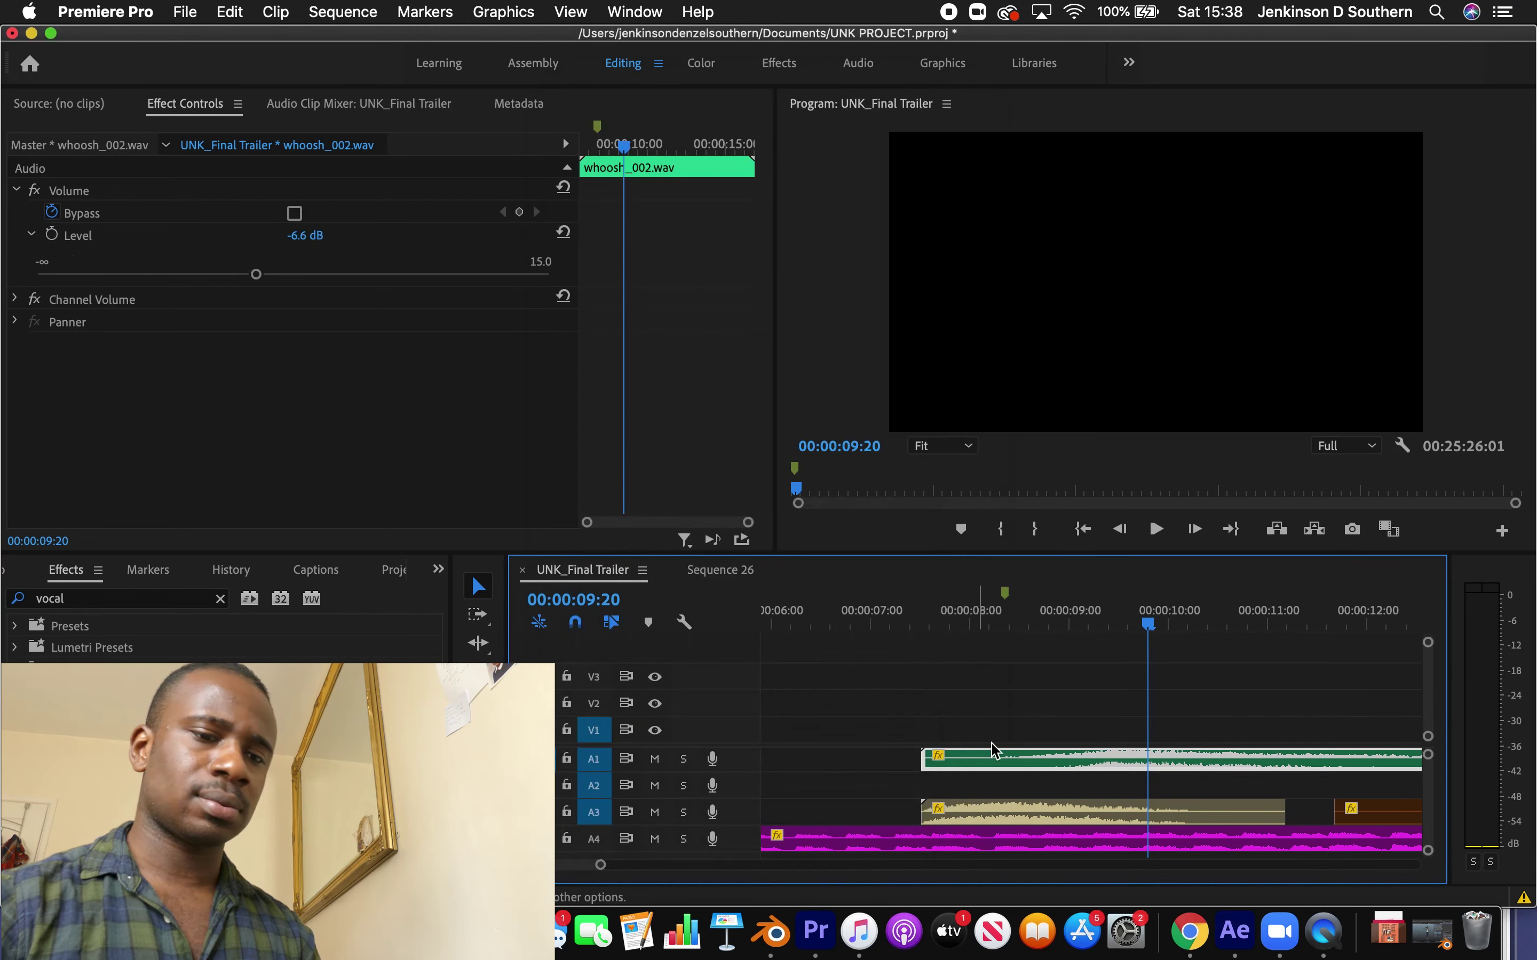
# Trim the quiet opening of the whoosh_002.wav clip and move it to track A2 with its start at the marker
pyautogui.moveTo(944, 756); pyautogui.dragTo(1105, 758)
pyautogui.moveTo(1202, 762); pyautogui.dragTo(1105, 783)
# Delete the whoosh_003.wav and whoosh_006.wav clips from track A3 and play whoosh_002.wav with the music
pyautogui.click(1041, 817)
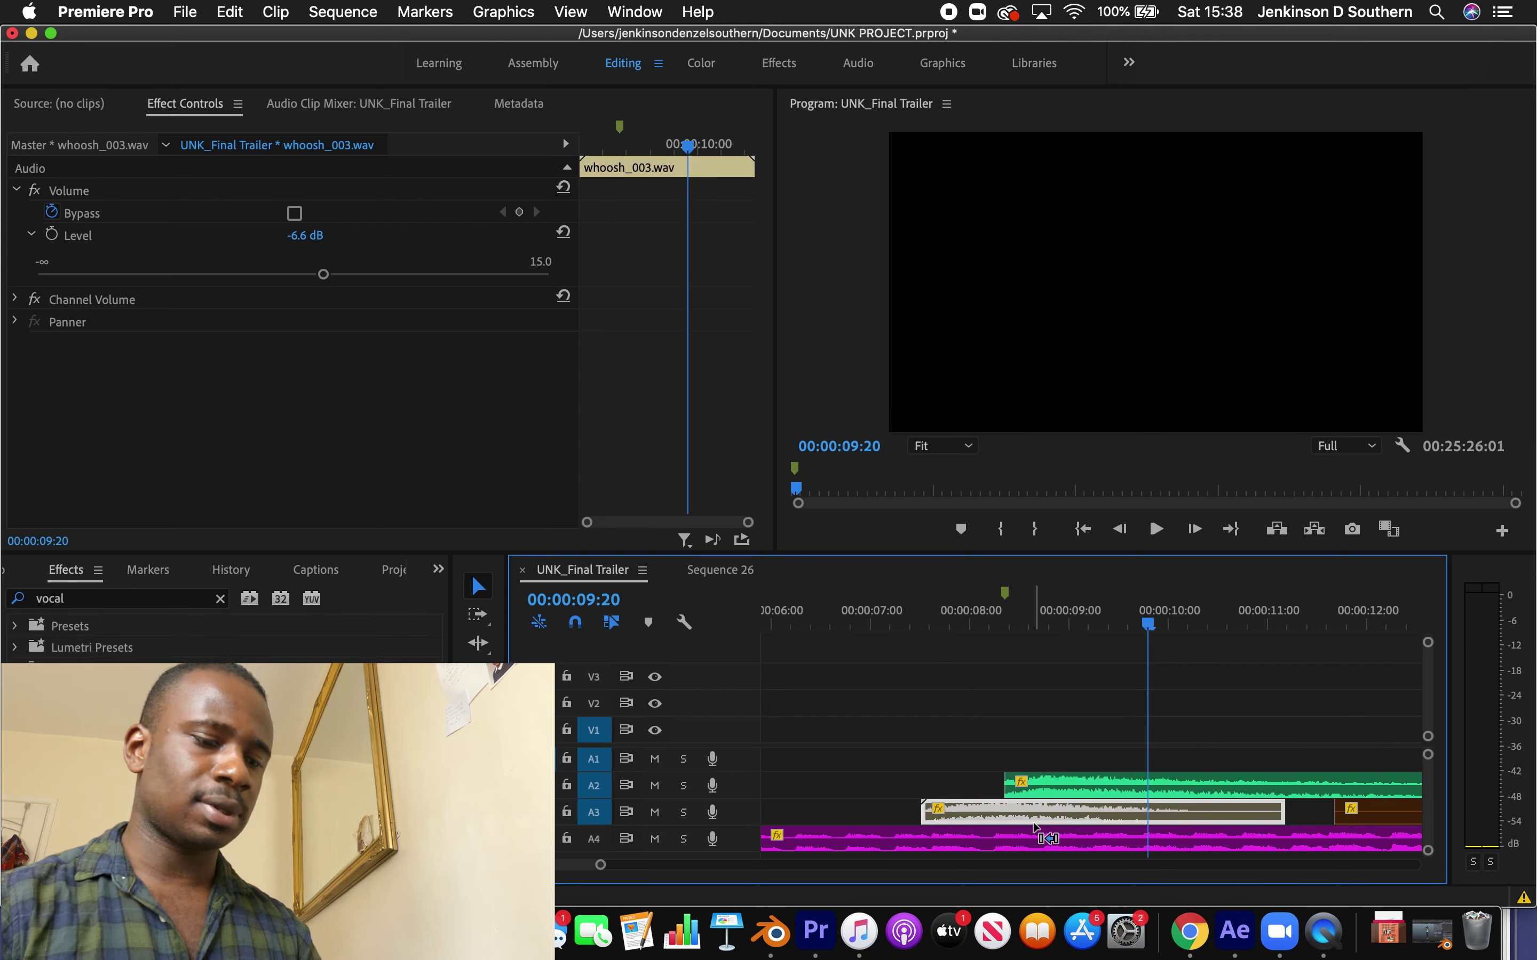
pyautogui.press('Delete')
pyautogui.click(1416, 820)
pyautogui.press('Delete')
pyautogui.click(953, 617)
pyautogui.press('space')
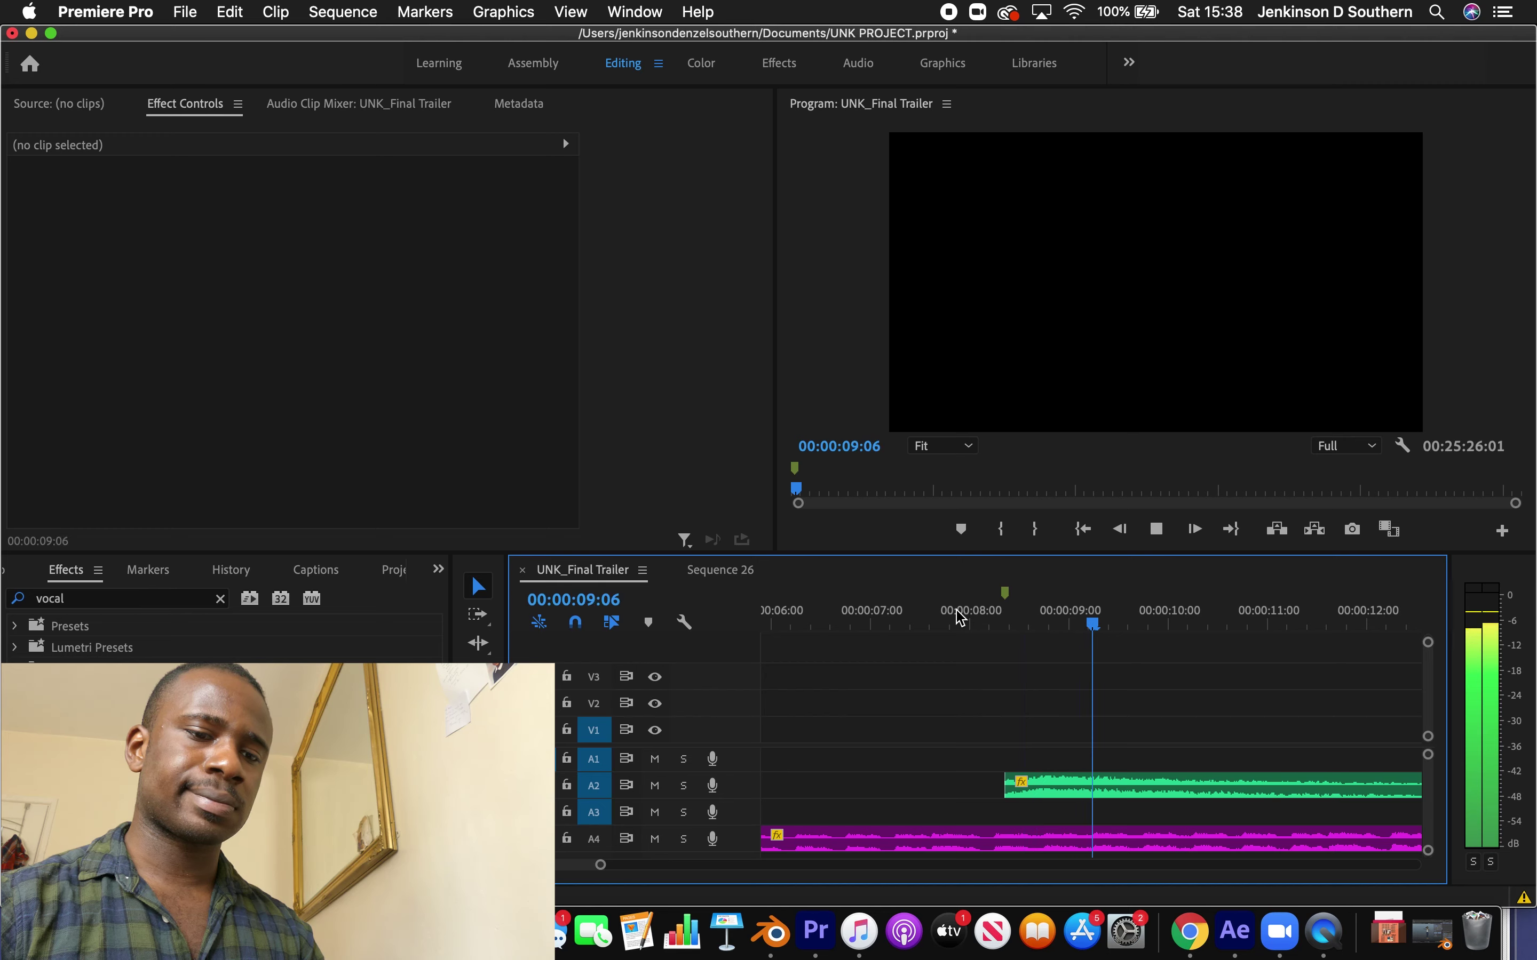
# Extend the whoosh_002.wav clip's start back to about 00:00:07:02, set its volume to -7.0 dB, and play it
pyautogui.click(1005, 782)
pyautogui.moveTo(1005, 782); pyautogui.dragTo(880, 782)
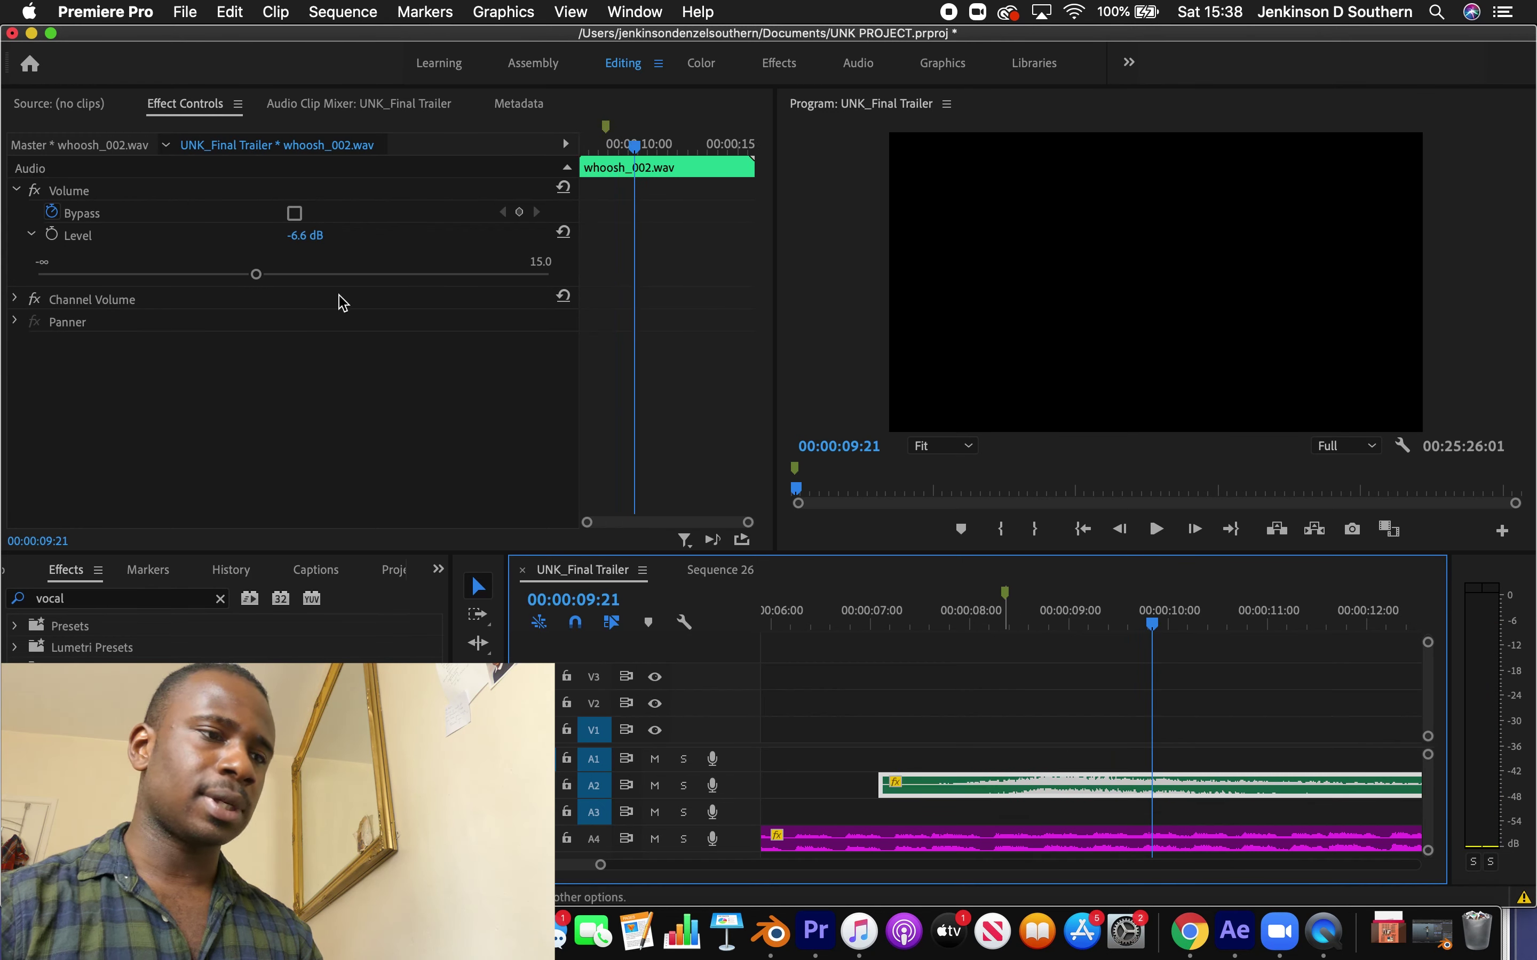
pyautogui.moveTo(261, 271); pyautogui.dragTo(250, 275)
pyautogui.click(885, 618)
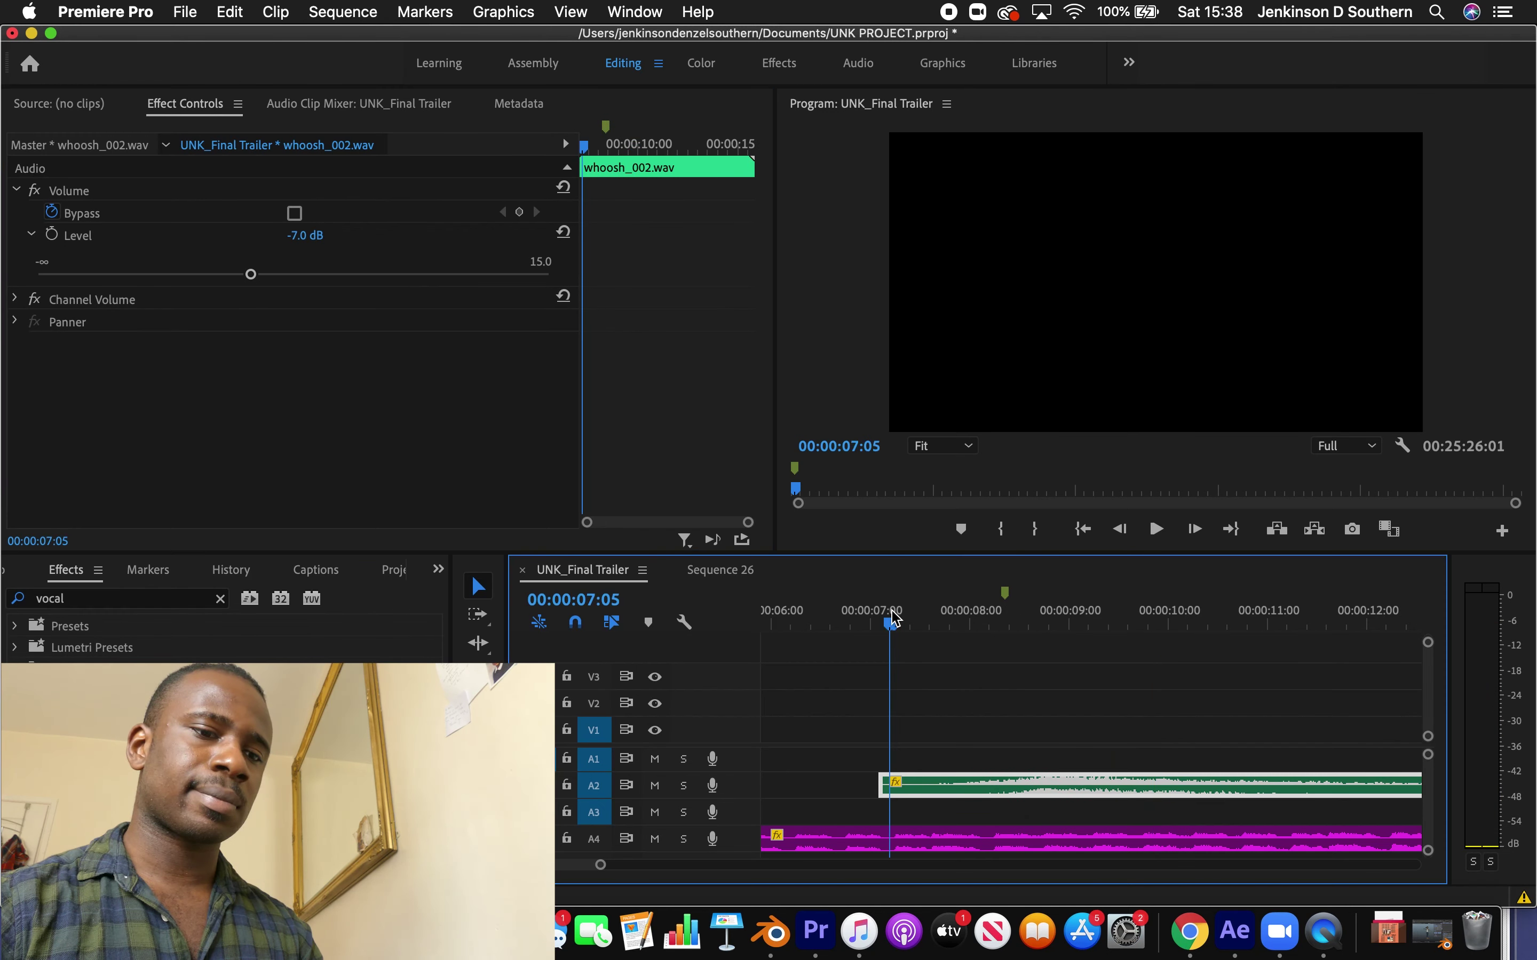
pyautogui.press('space')
pyautogui.press('space')
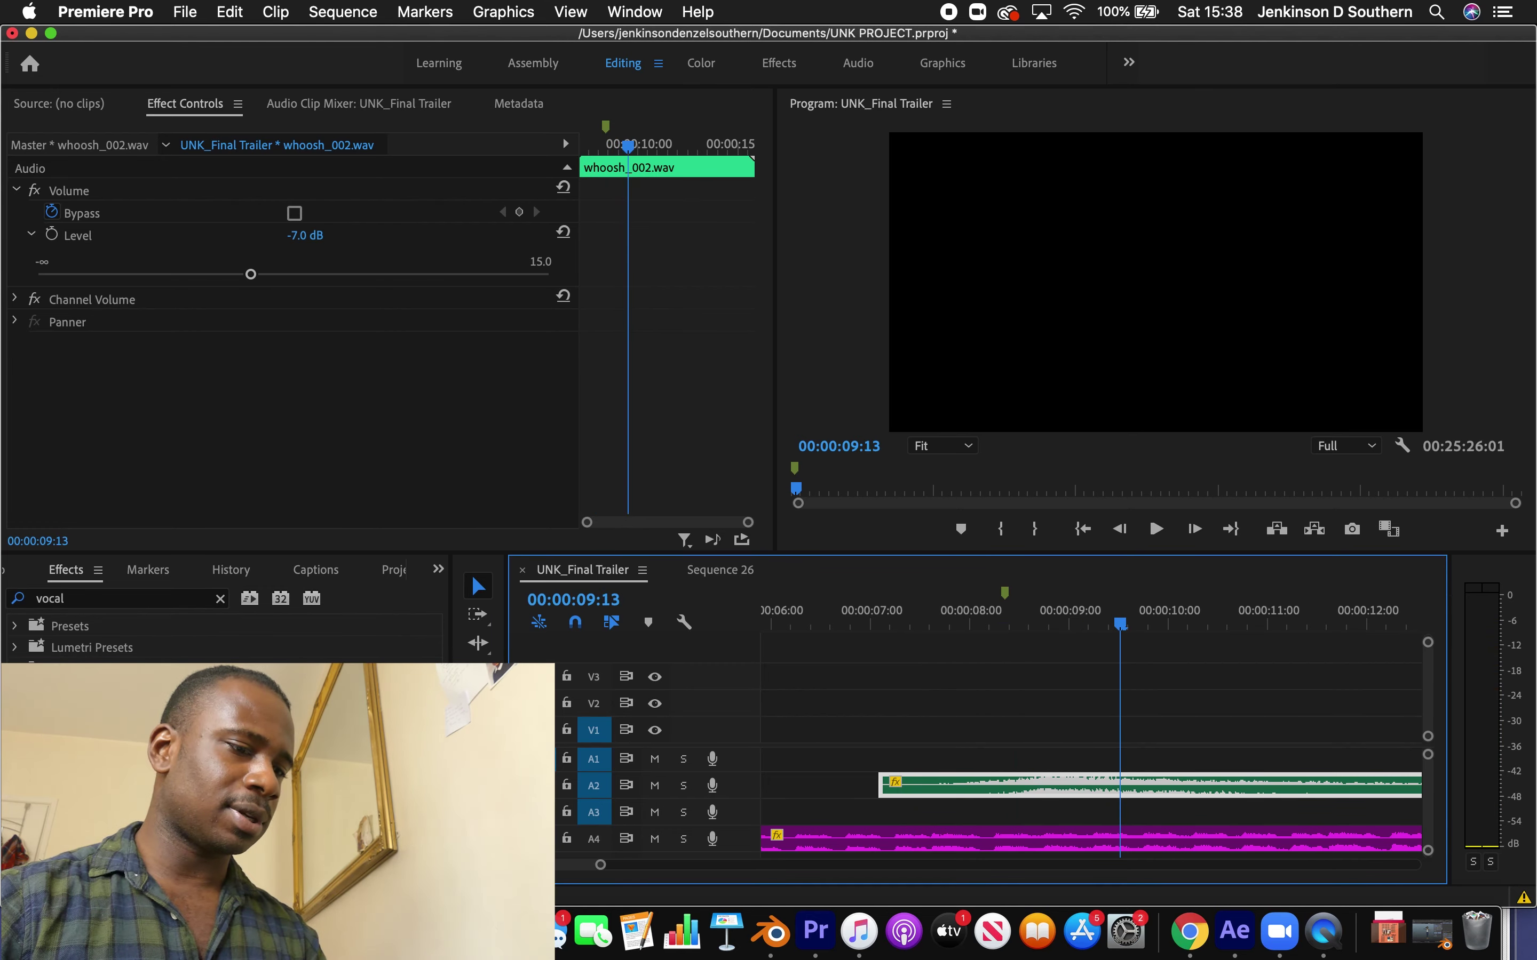
# Switch to Finder and preview whoosh_001.wav, risers-010.wav, risers-009.wav and risers-008.wav
pyautogui.press('super+Tab')
pyautogui.click(583, 369)
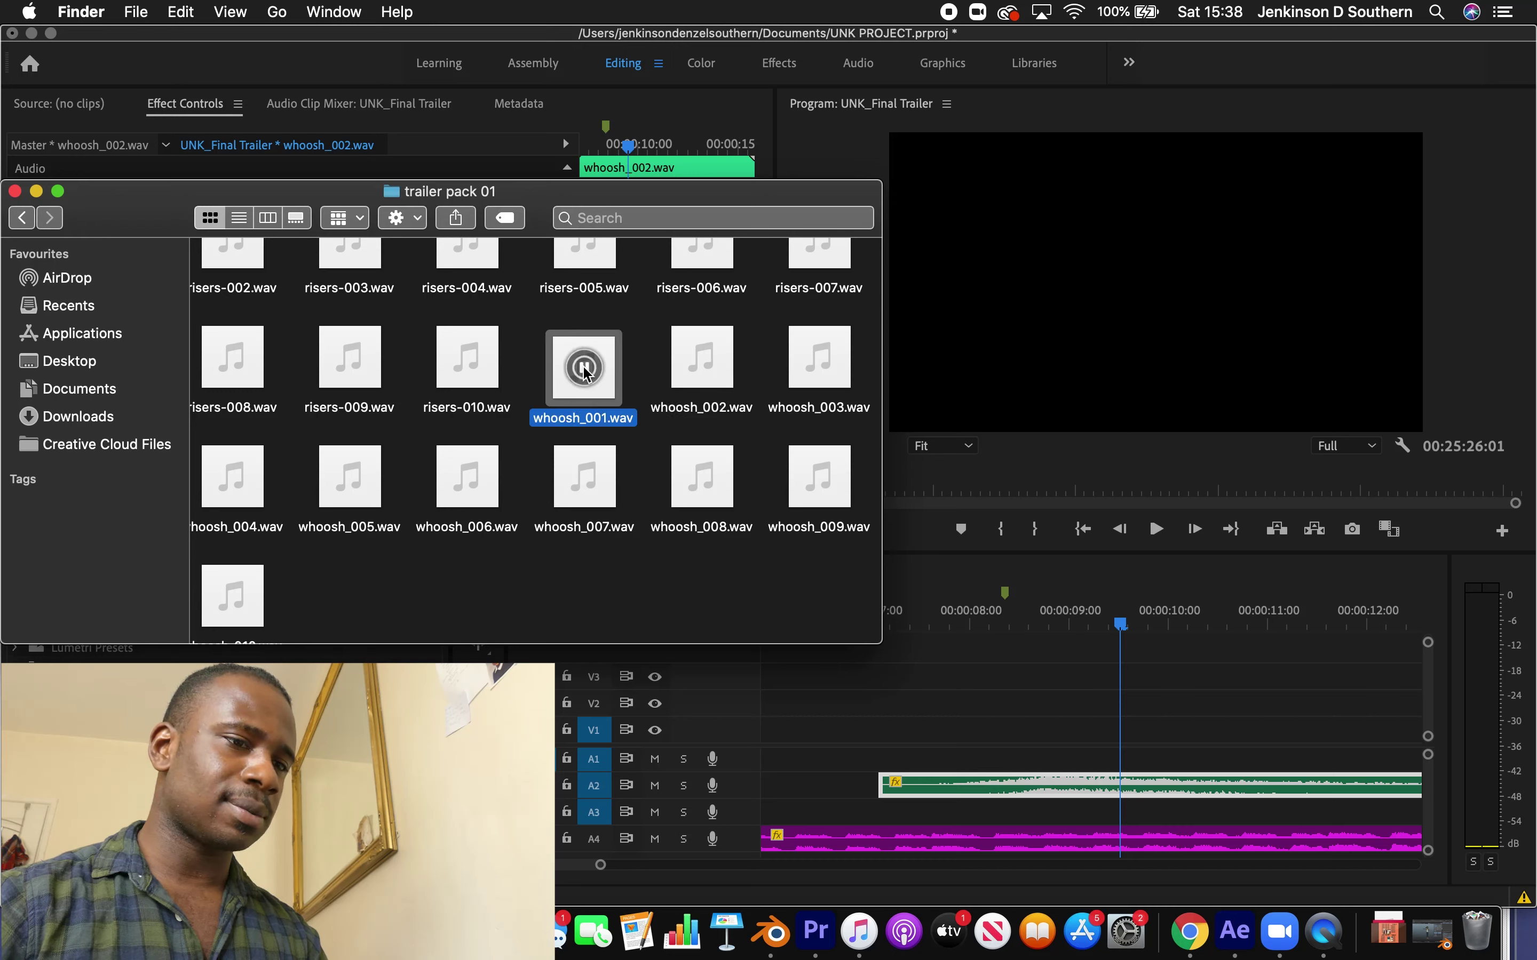
pyautogui.click(468, 357)
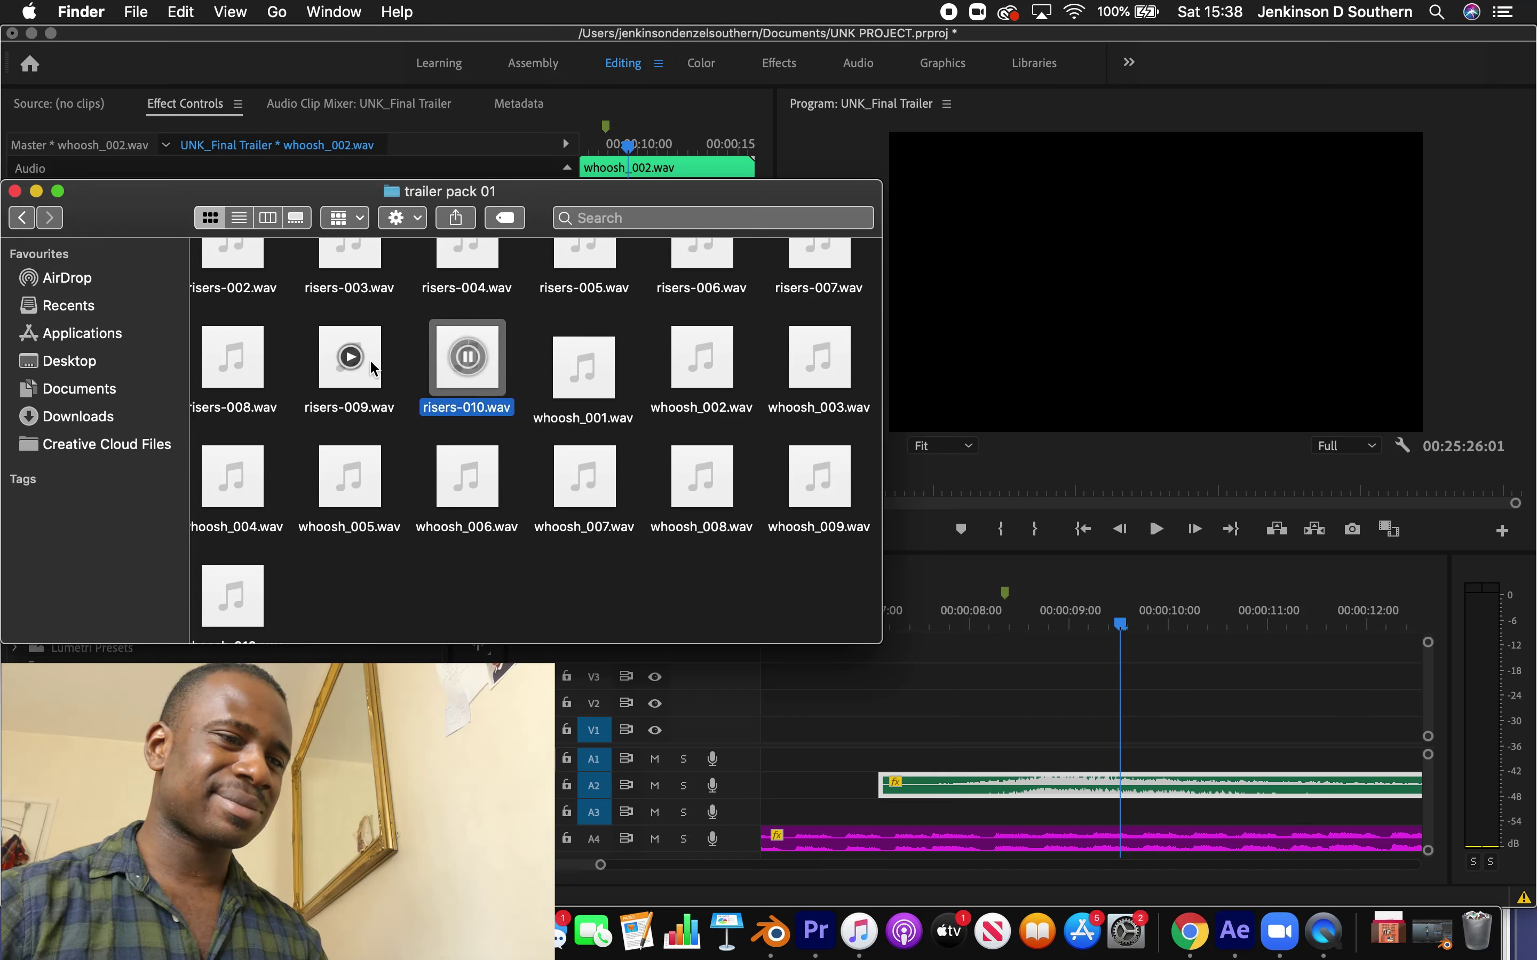
pyautogui.click(352, 358)
pyautogui.click(244, 360)
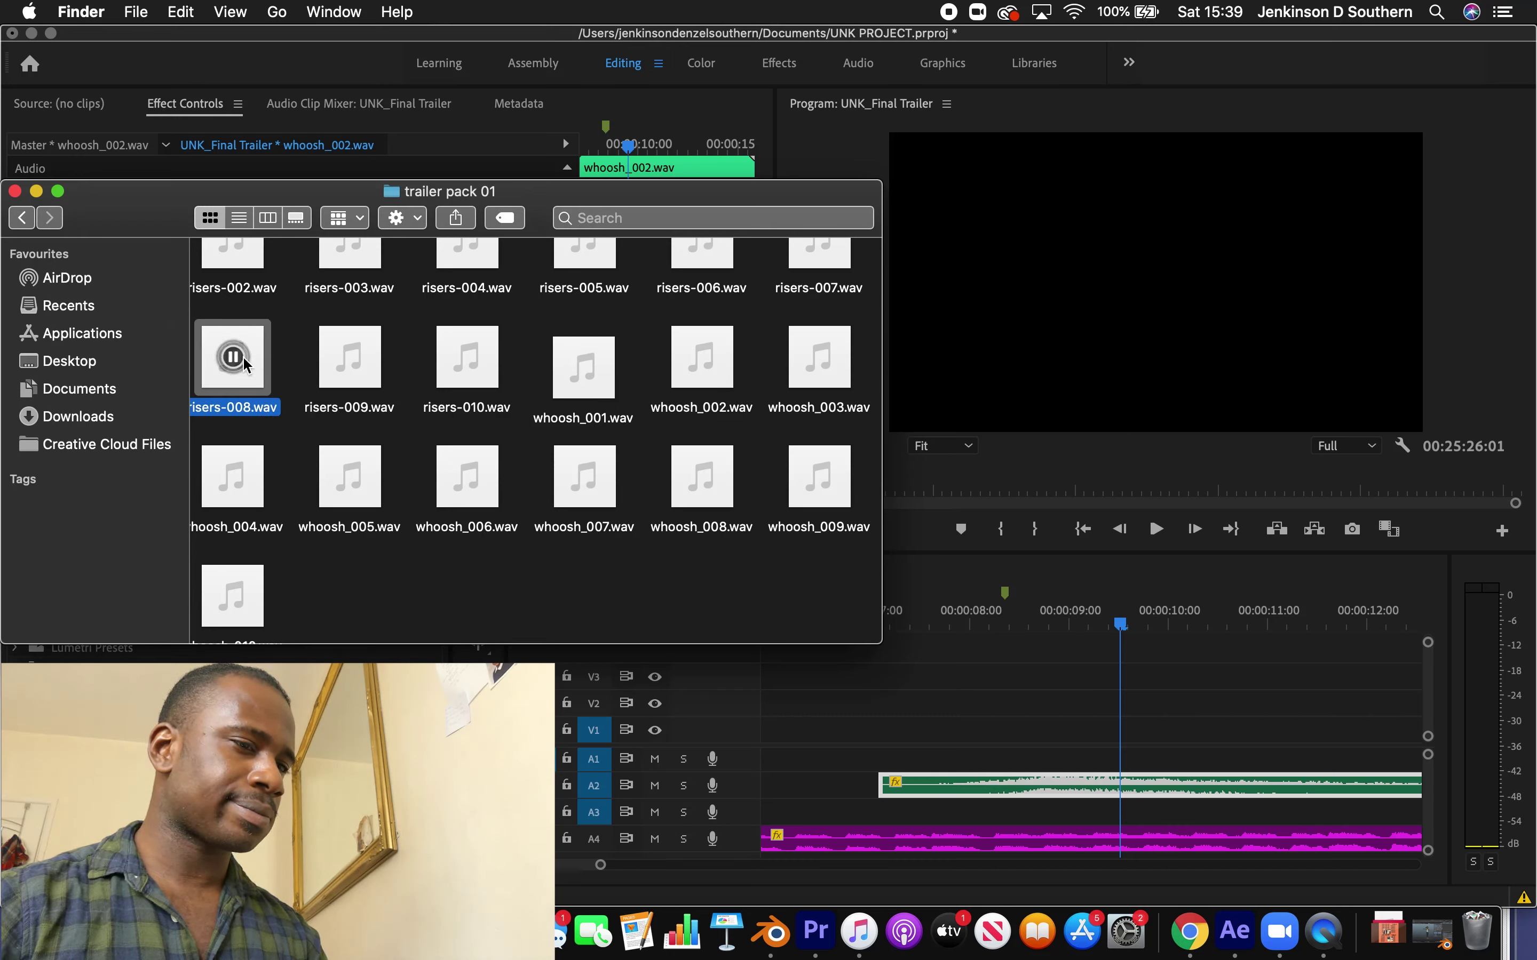
# Preview risers-003.wav through risers-007.wav in order, and risers-002.wav, in the trailer pack 01 folder
pyautogui.scroll(2, 336, 300)
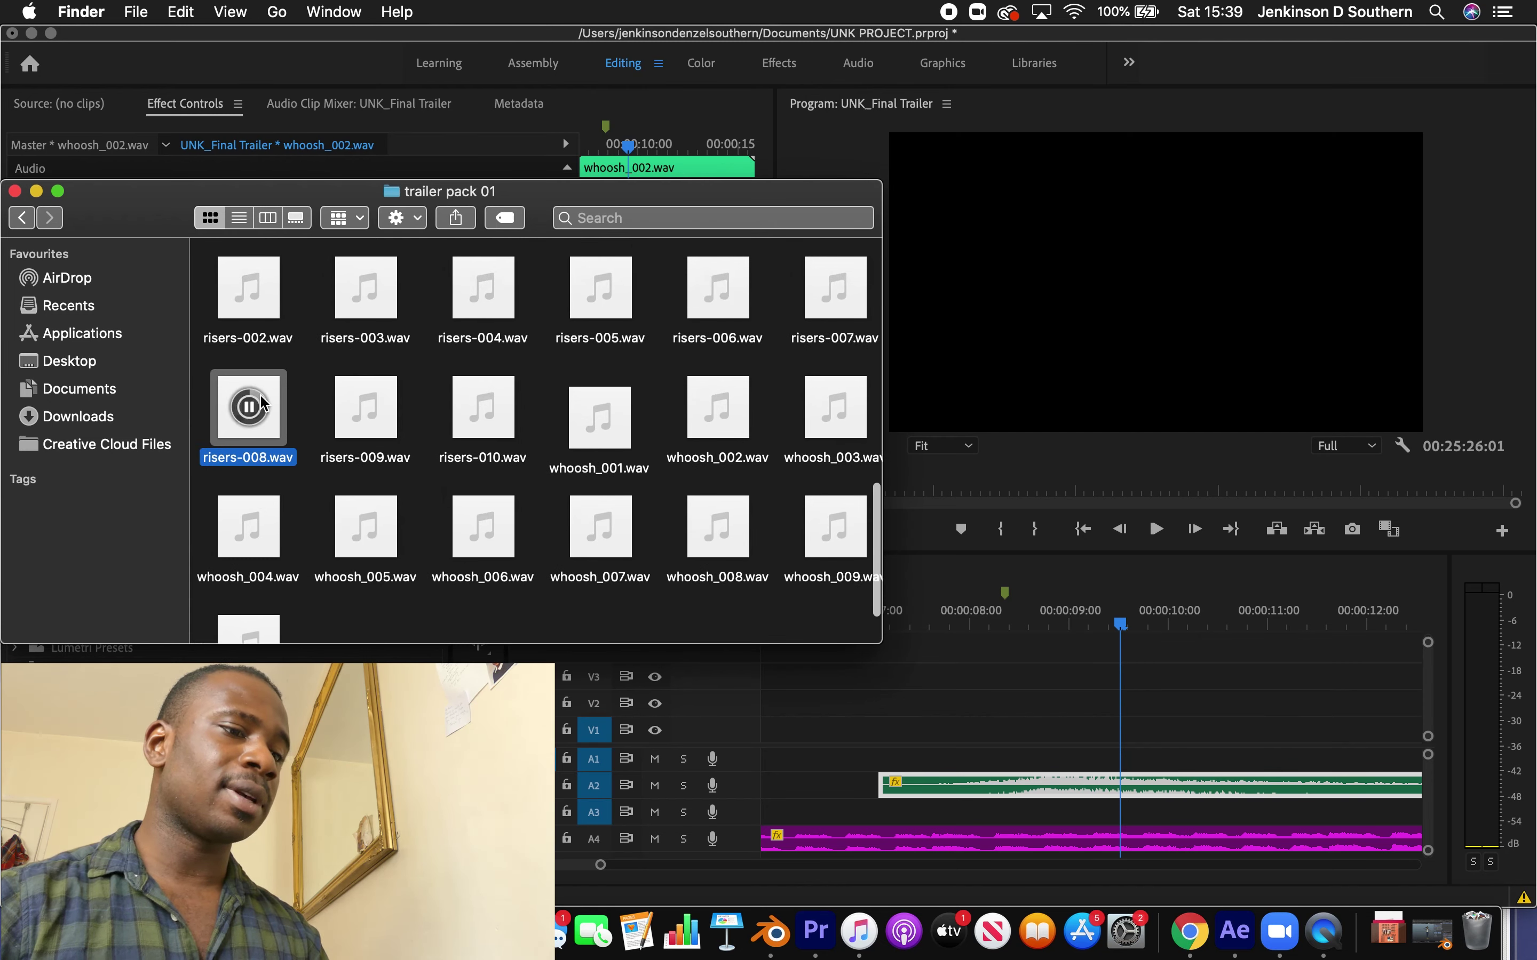
pyautogui.click(367, 290)
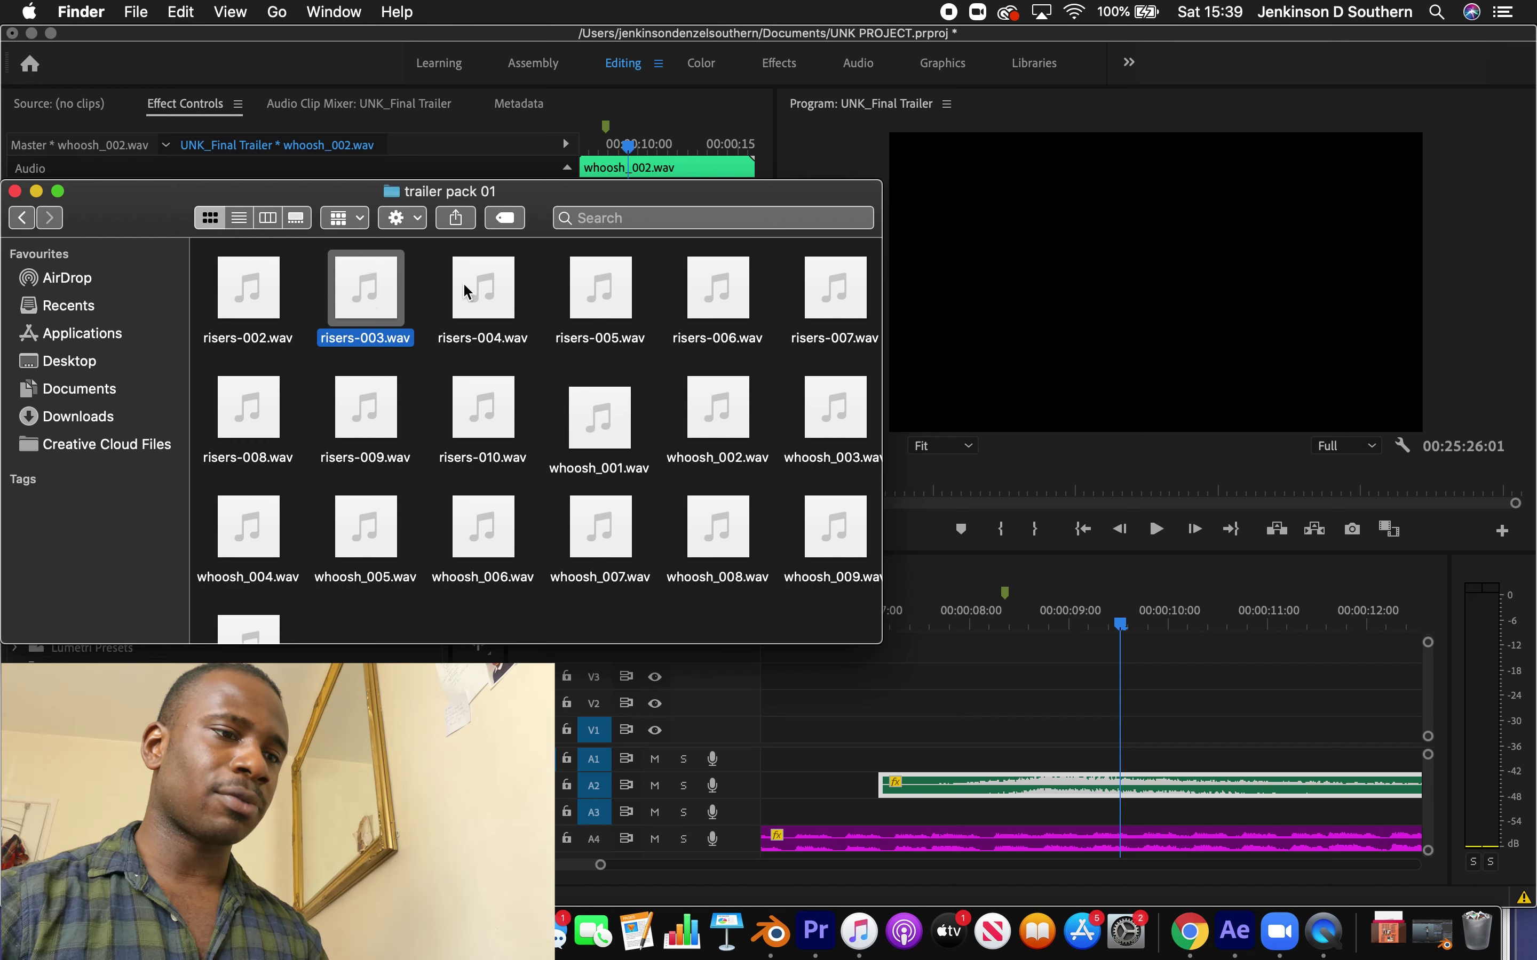
pyautogui.click(483, 289)
pyautogui.click(601, 289)
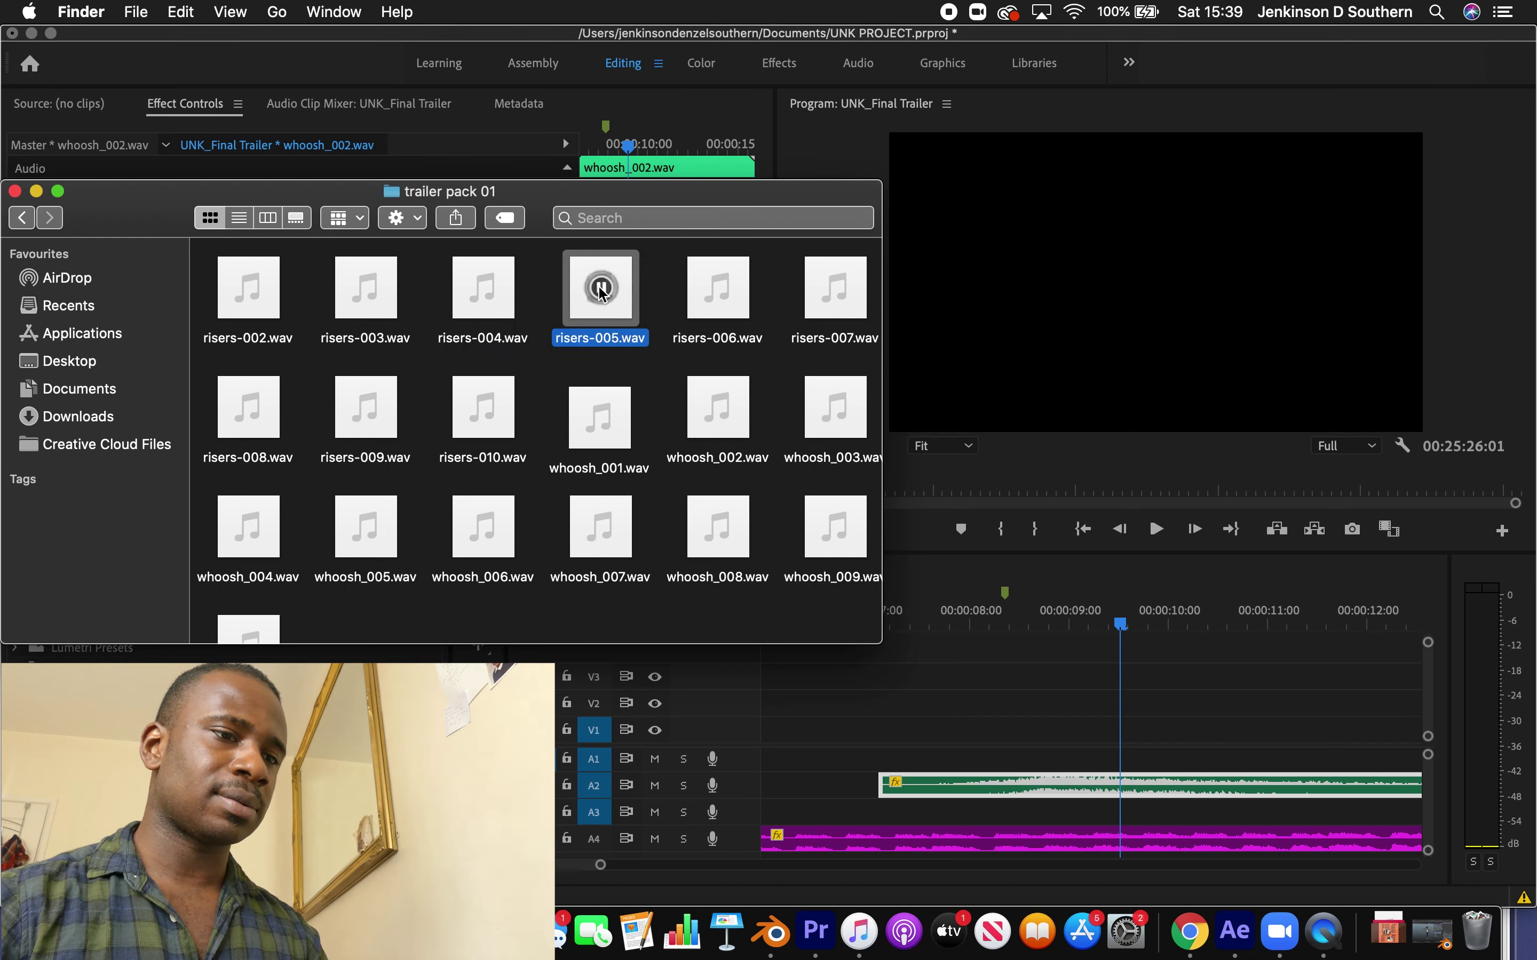
pyautogui.click(718, 289)
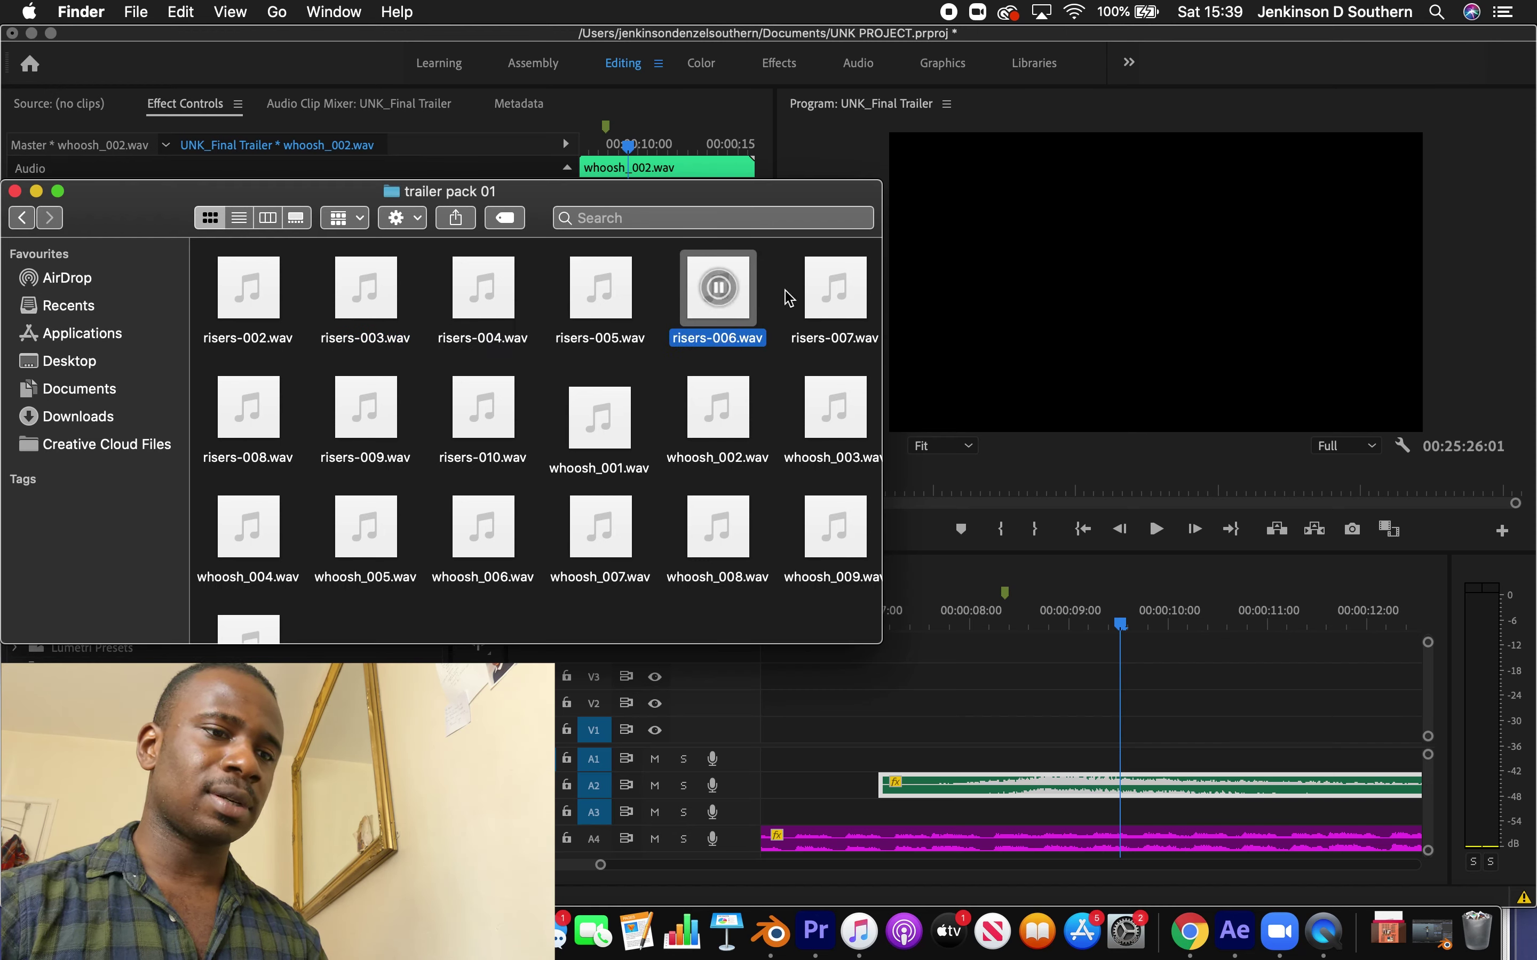
pyautogui.click(838, 296)
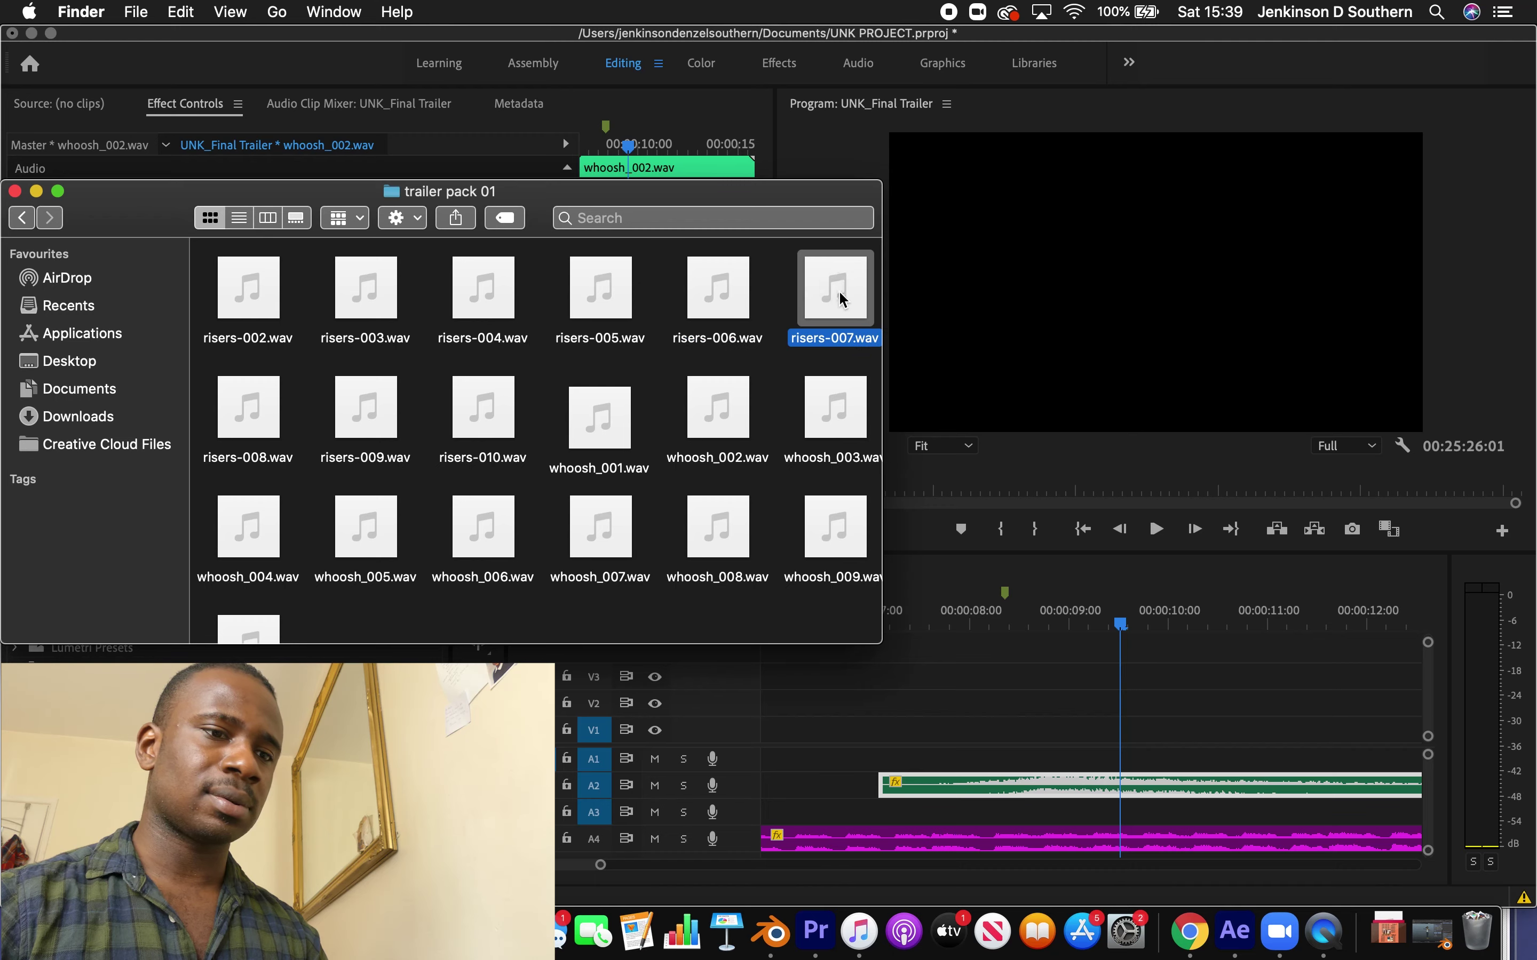
pyautogui.click(250, 289)
pyautogui.scroll(2, 478, 360)
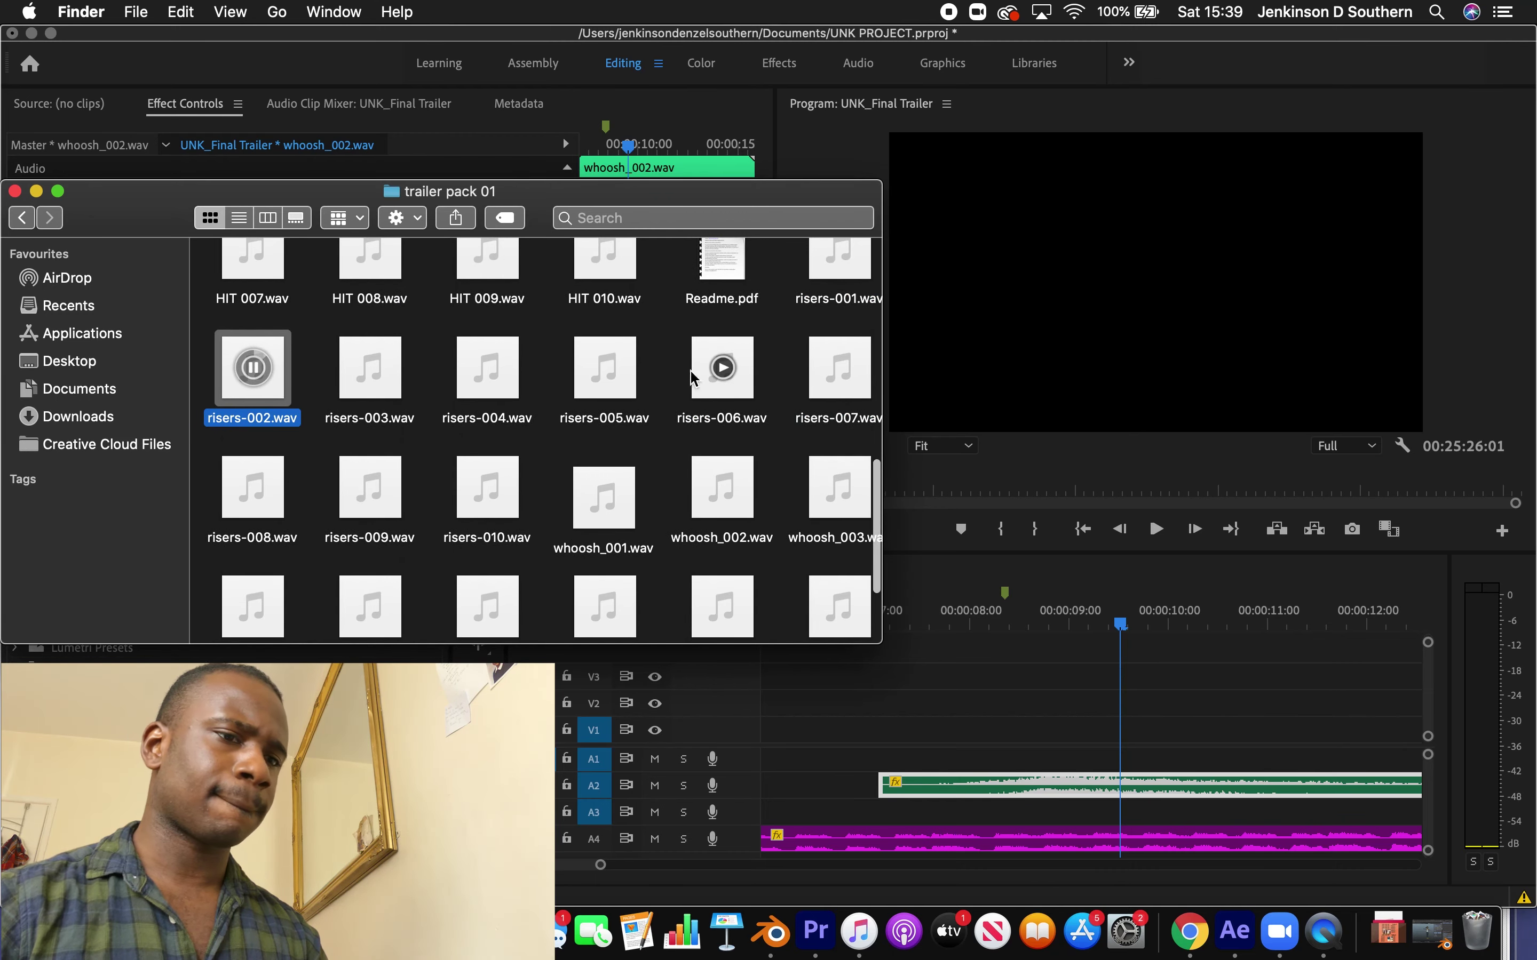
pyautogui.scroll(-2, 689, 391)
# Return to Premiere Pro, undo the edits back to whoosh_002.wav on A1 with both A3 whoosh clips restored, and play the section
pyautogui.click(1012, 710)
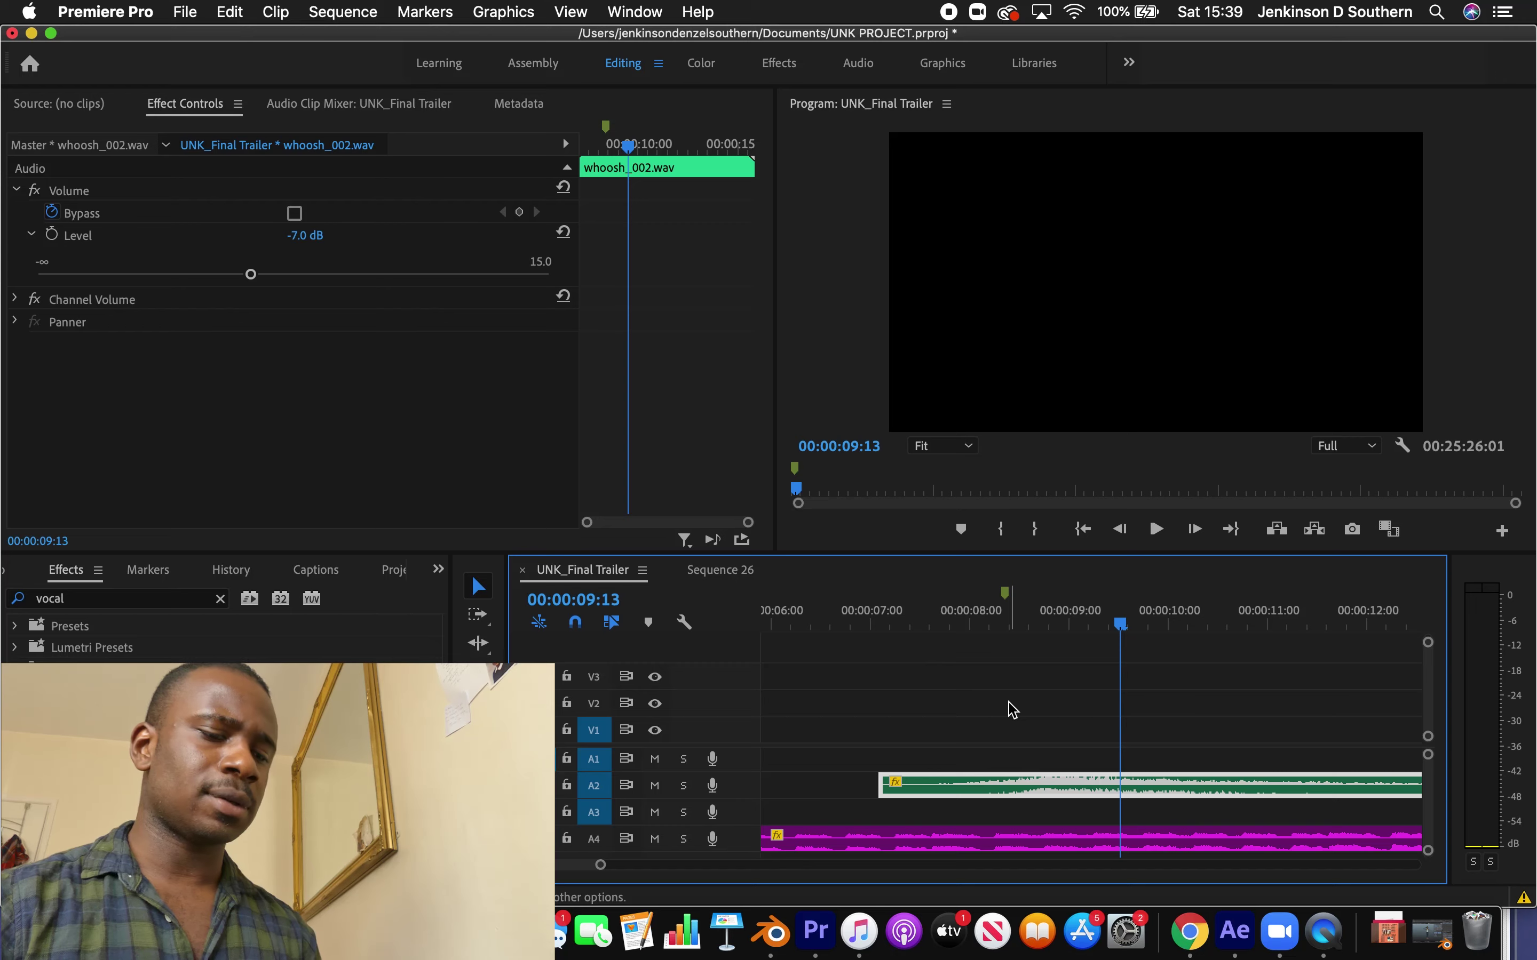
pyautogui.press('super+z')
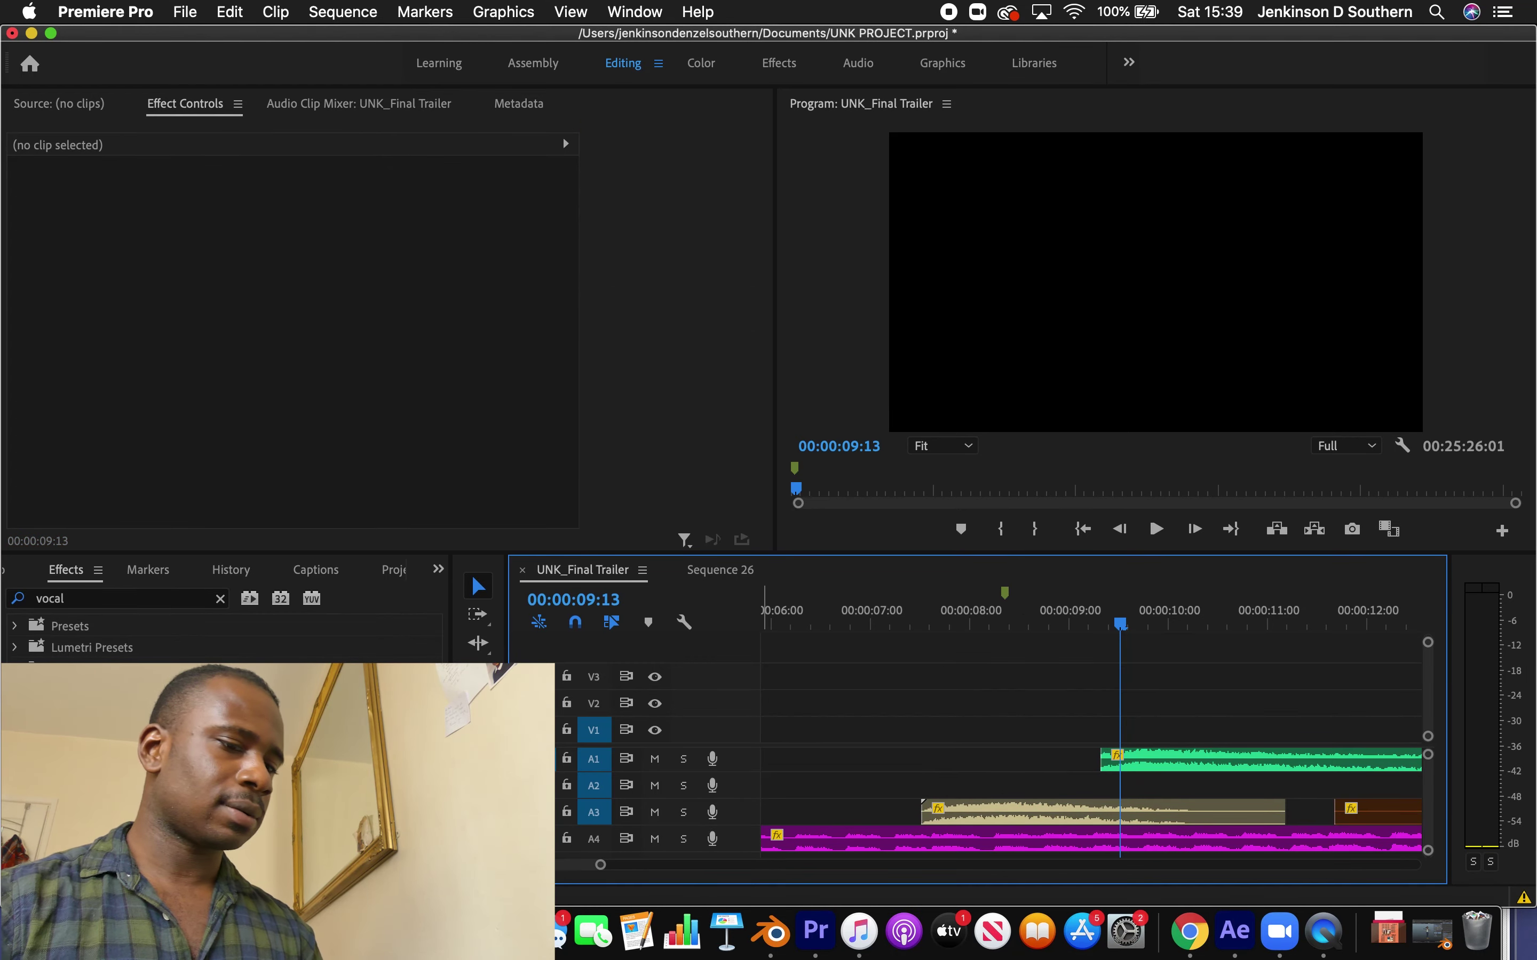
pyautogui.click(546, 932)
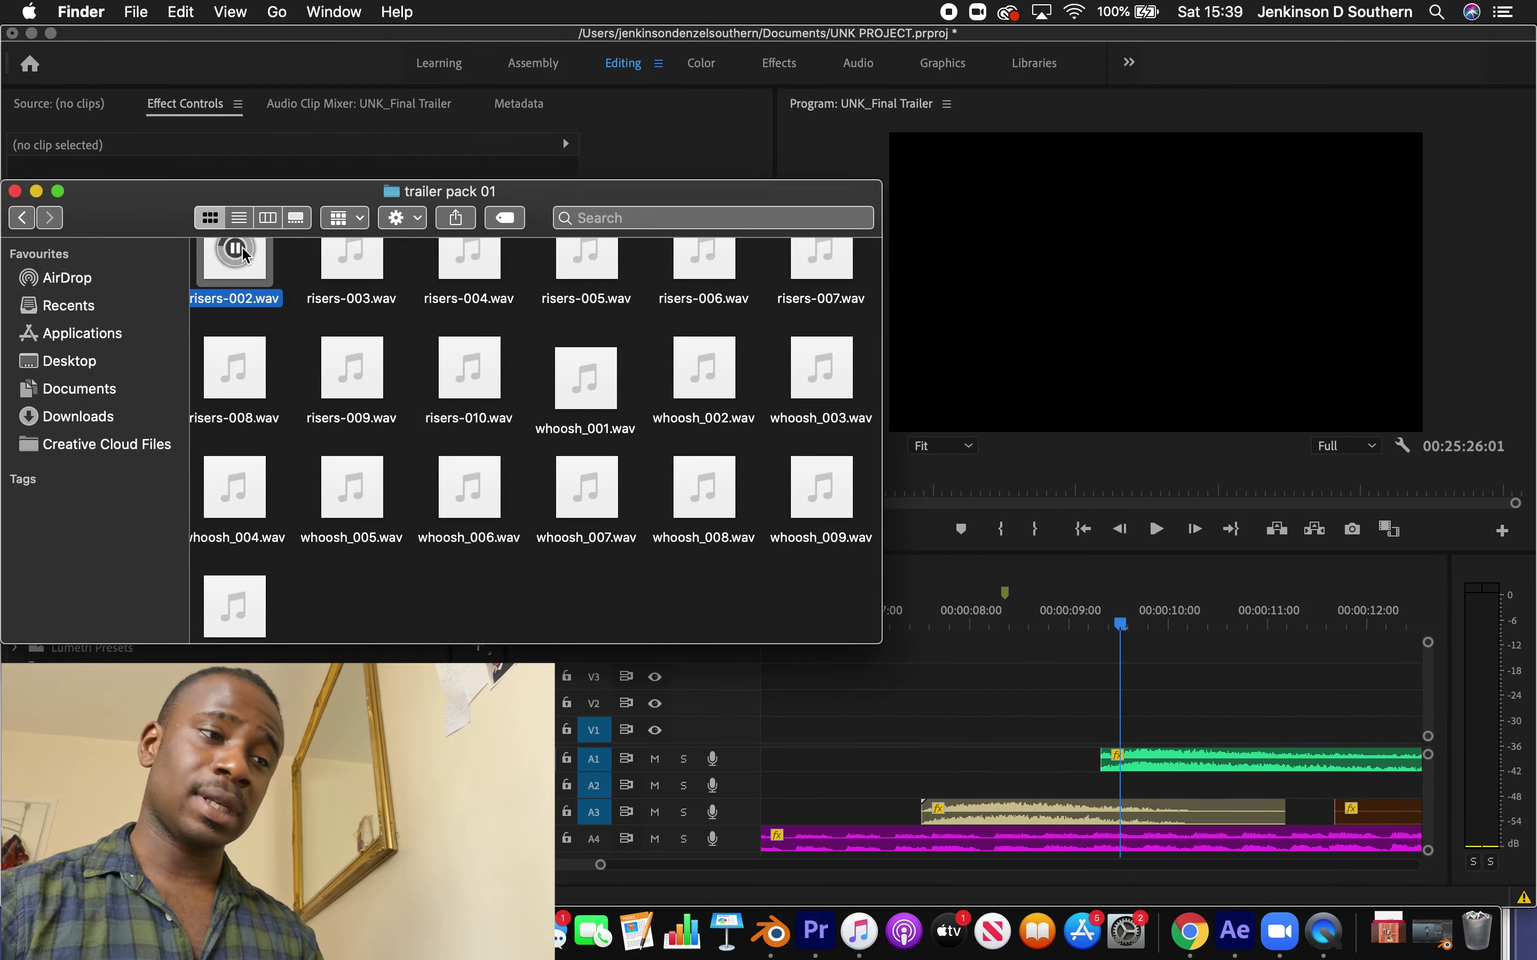
pyautogui.click(970, 704)
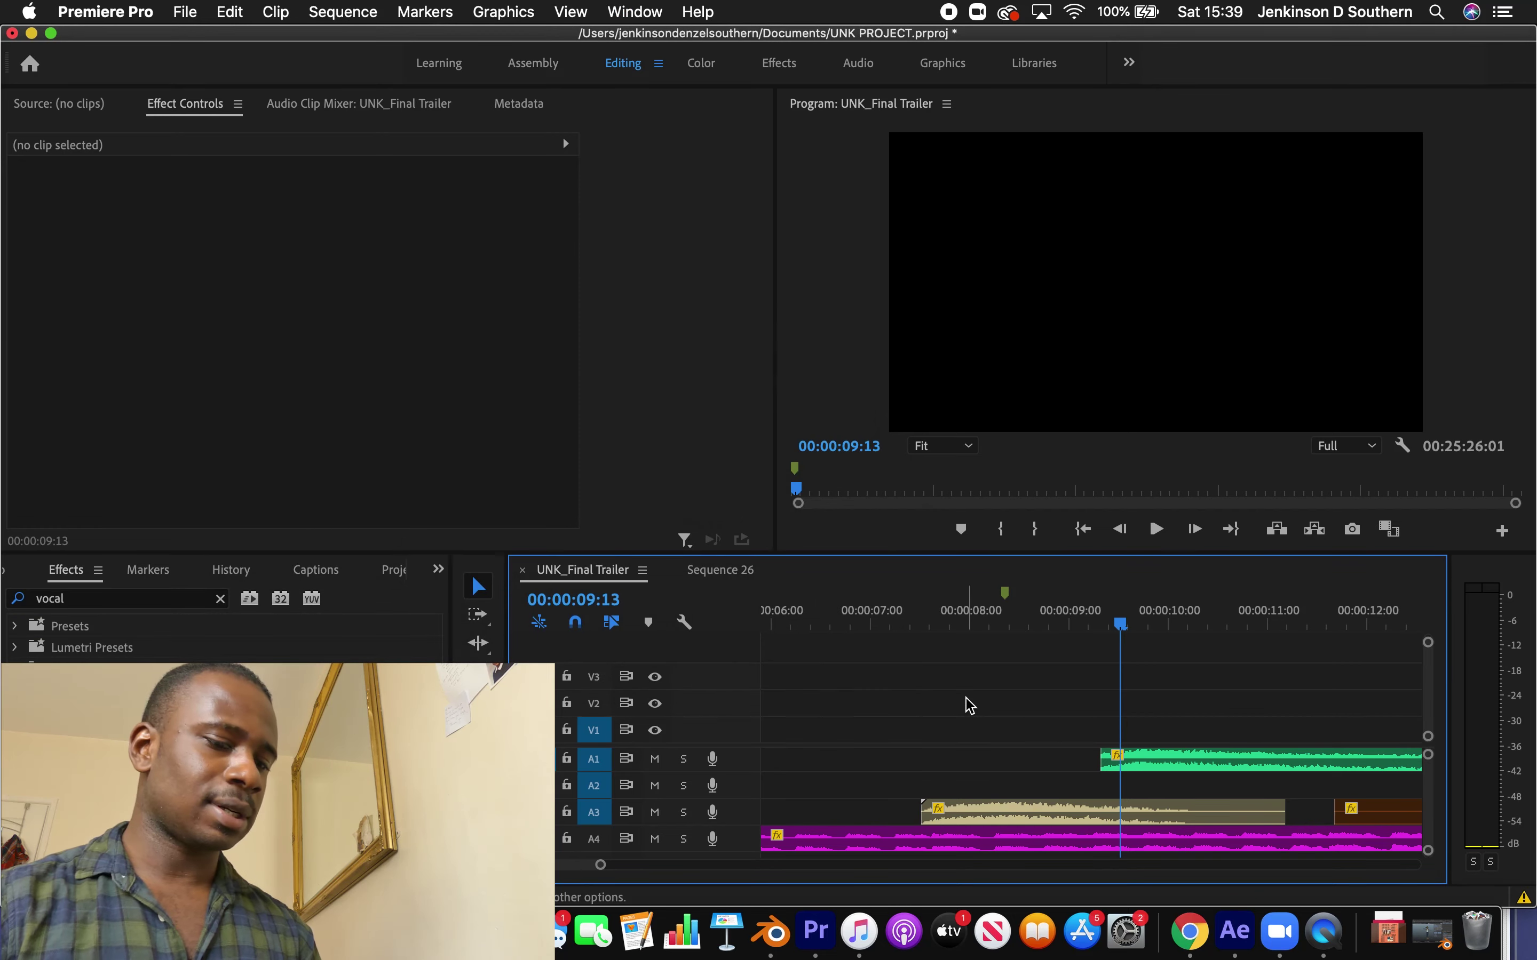
pyautogui.click(918, 665)
pyautogui.press('space')
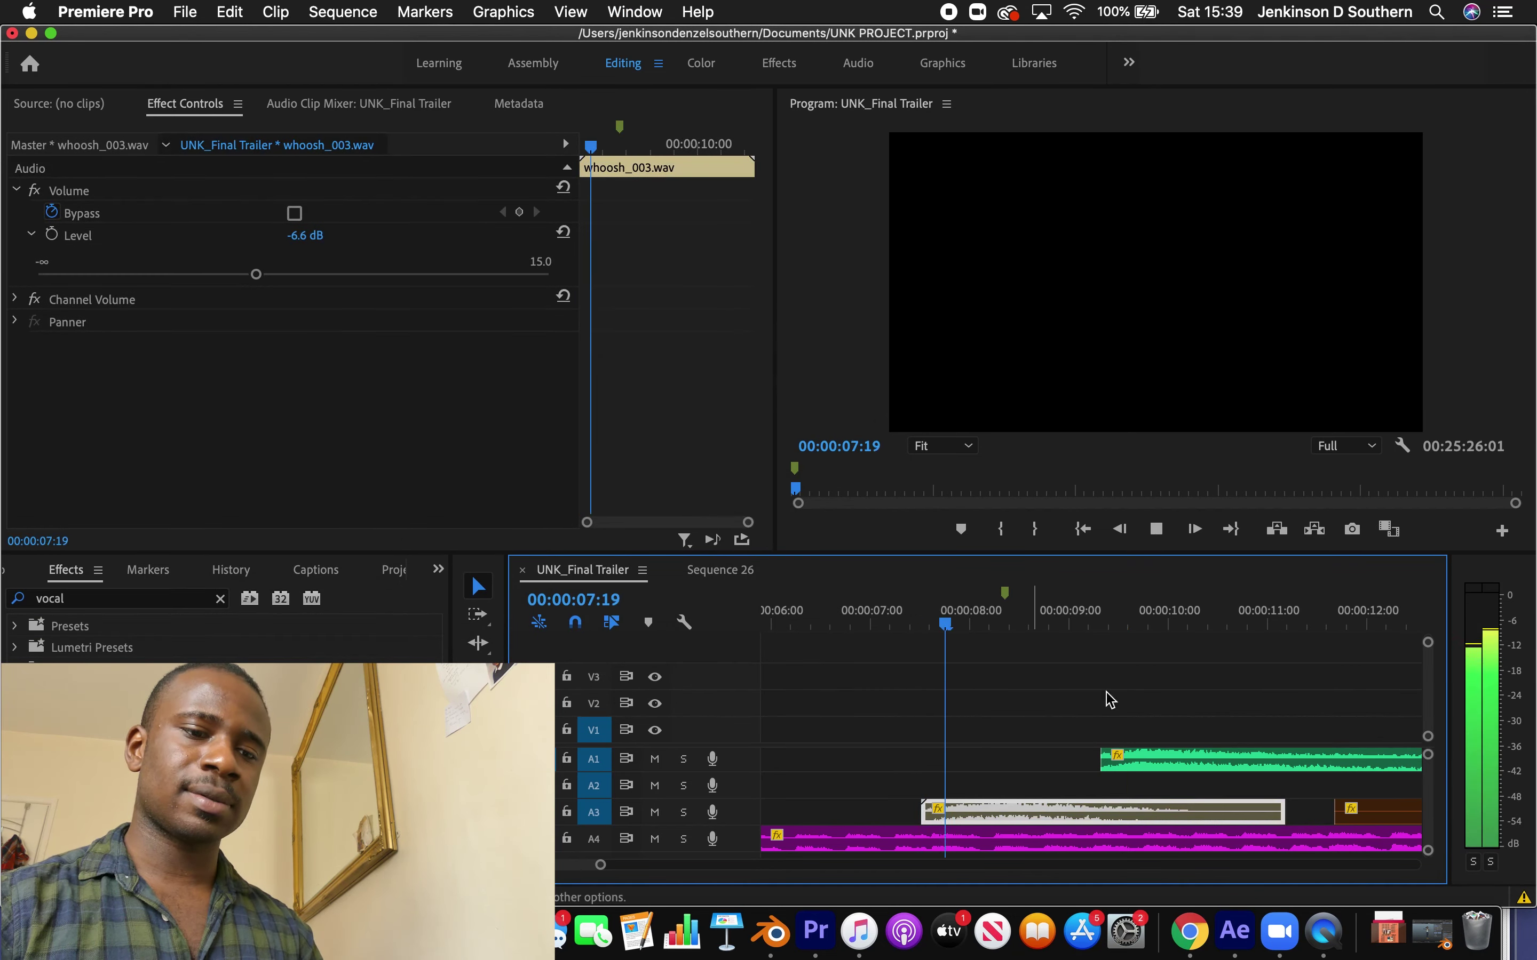
# Try the section without the whoosh_002.wav clip on track A1 by deleting it, and undo the deletion
pyautogui.click(1164, 761)
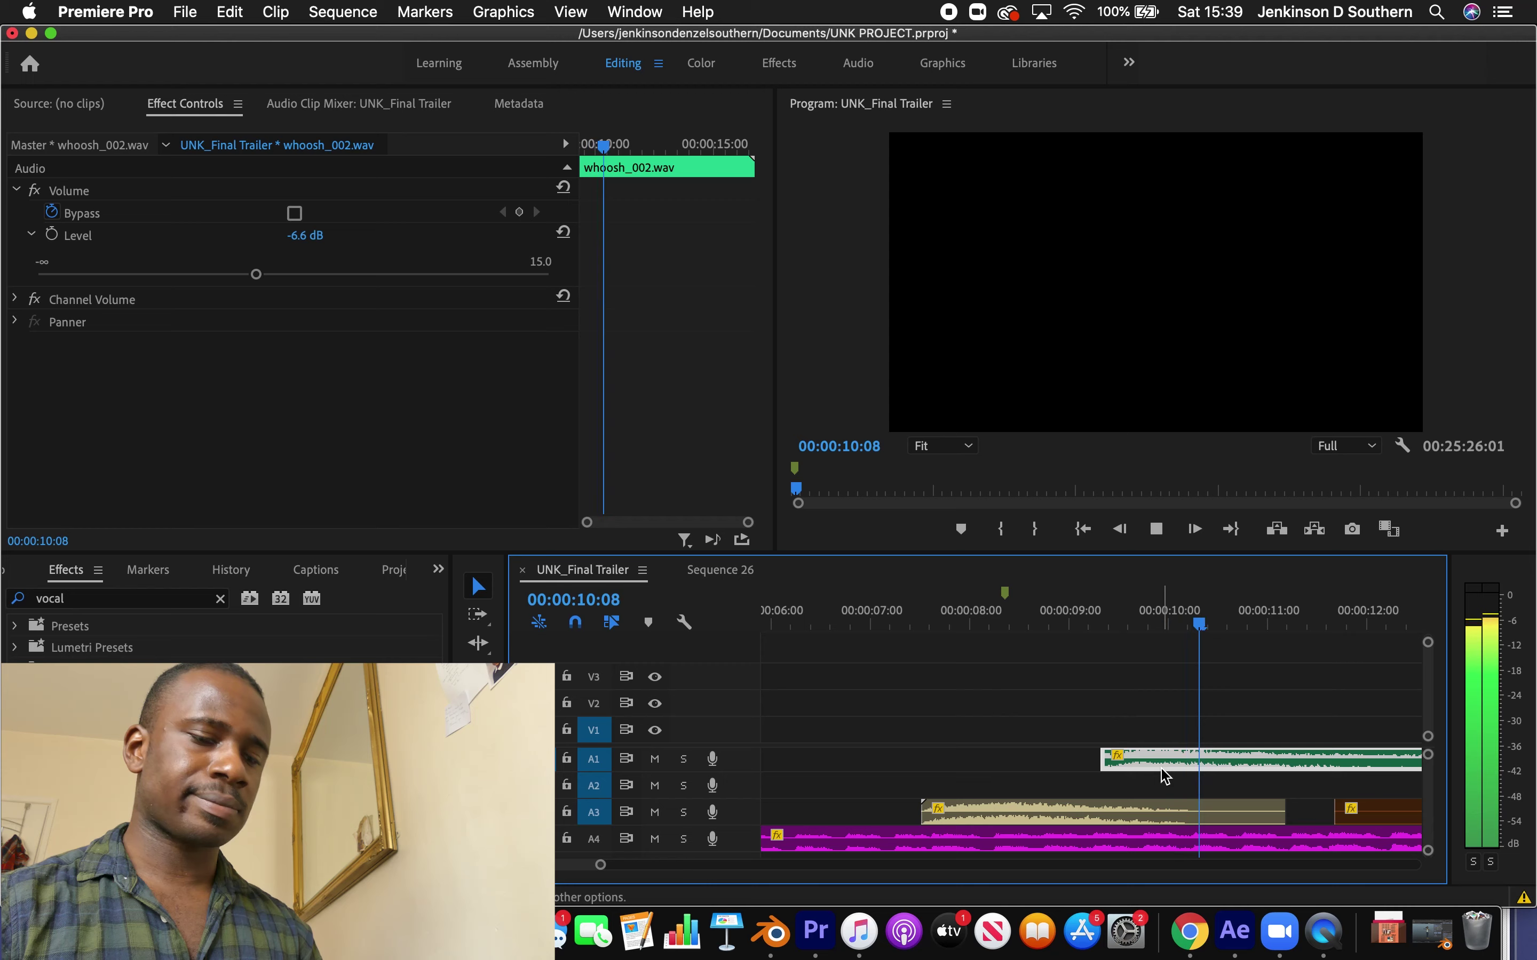
pyautogui.press('Delete')
pyautogui.click(921, 624)
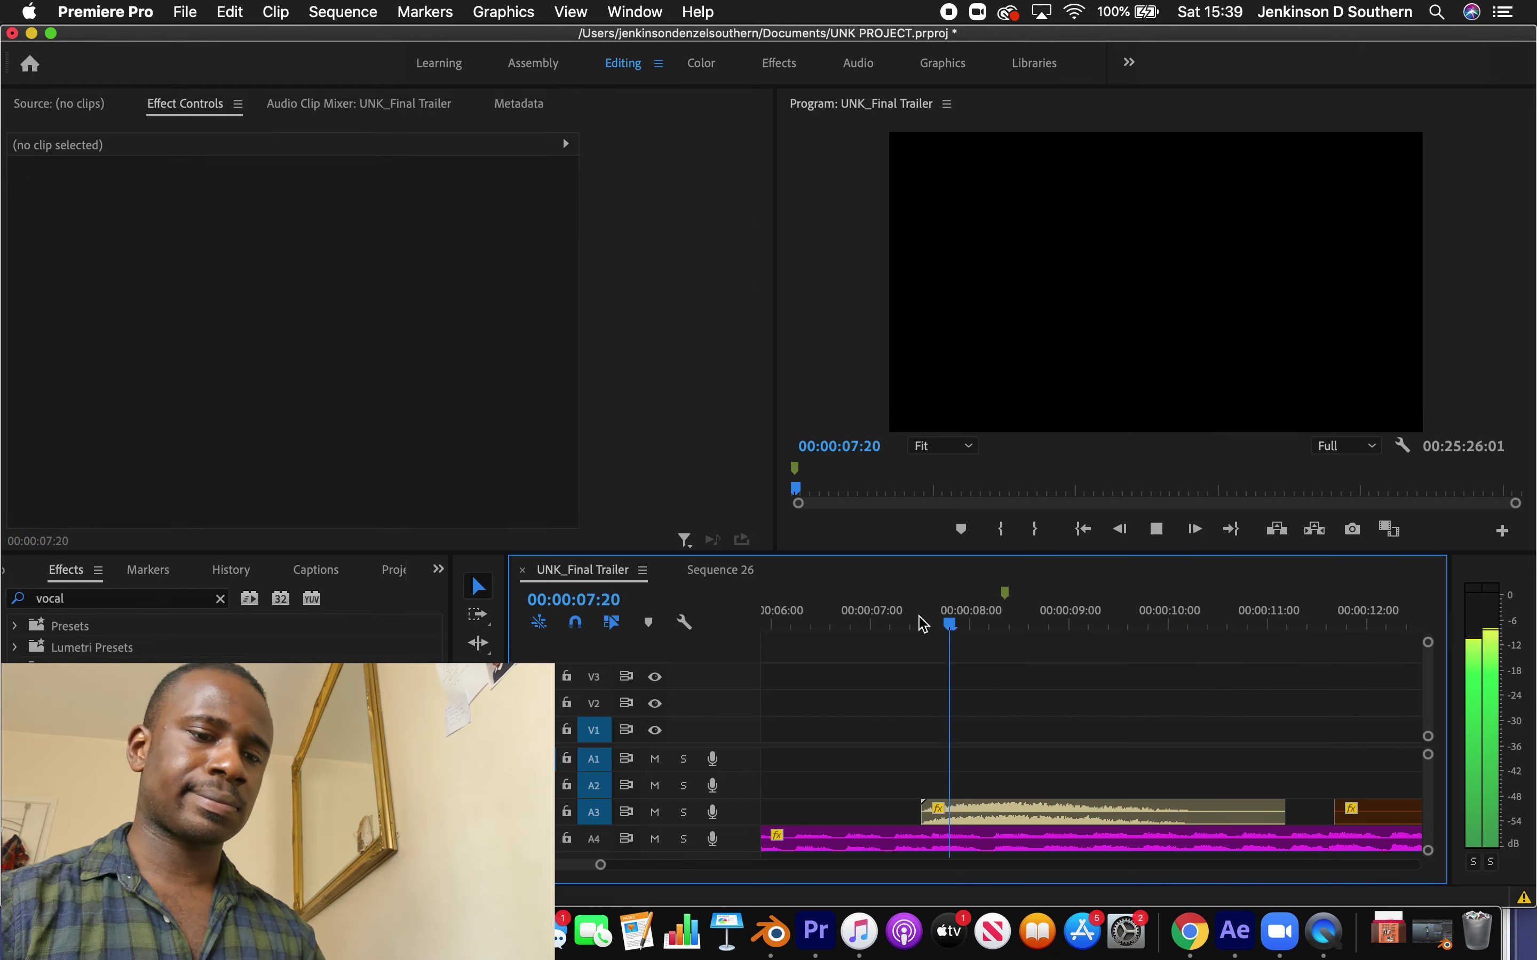
pyautogui.press('super+z')
# Play the whoosh clips with the music from about 00:00:07:09, and step through whoosh_003.wav frame by frame
pyautogui.click(905, 639)
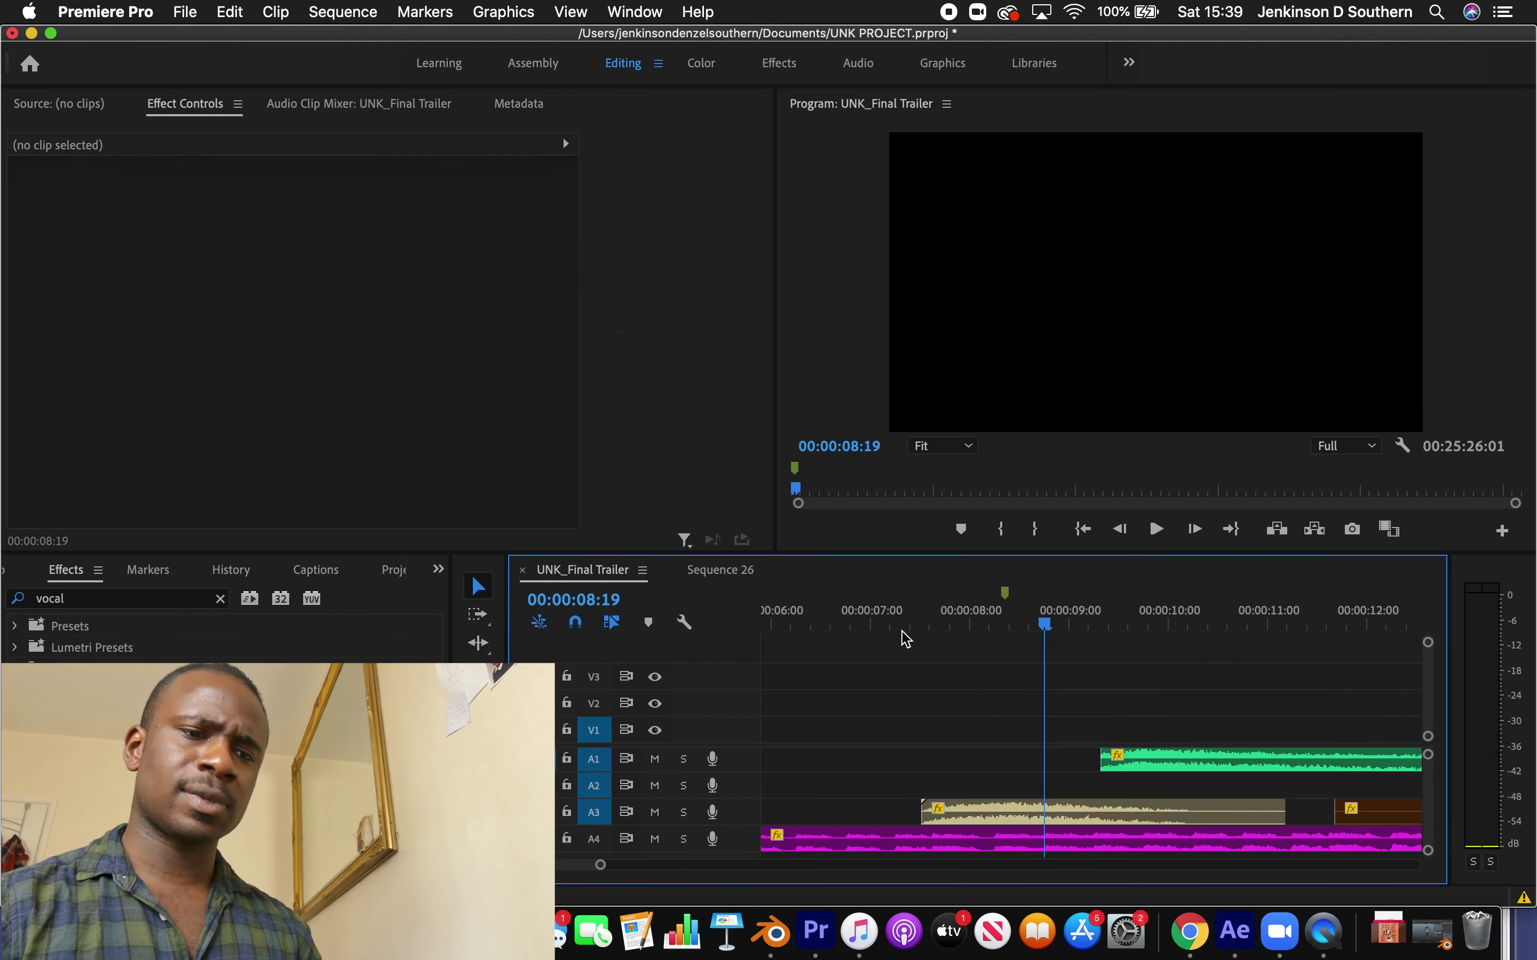
pyautogui.press('space')
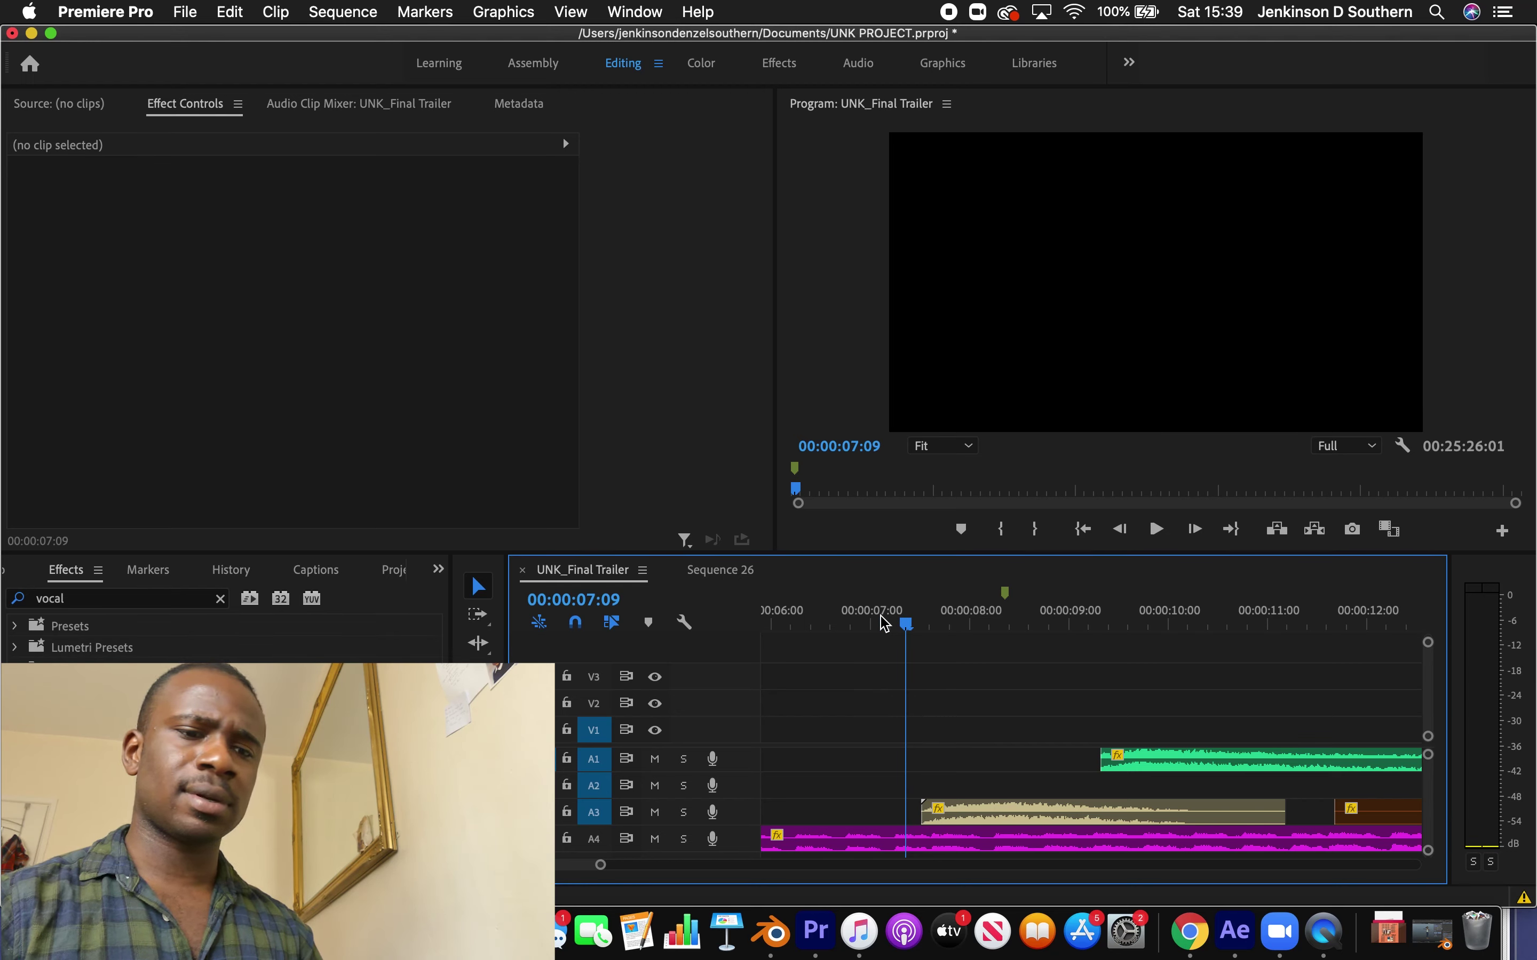
pyautogui.press('space')
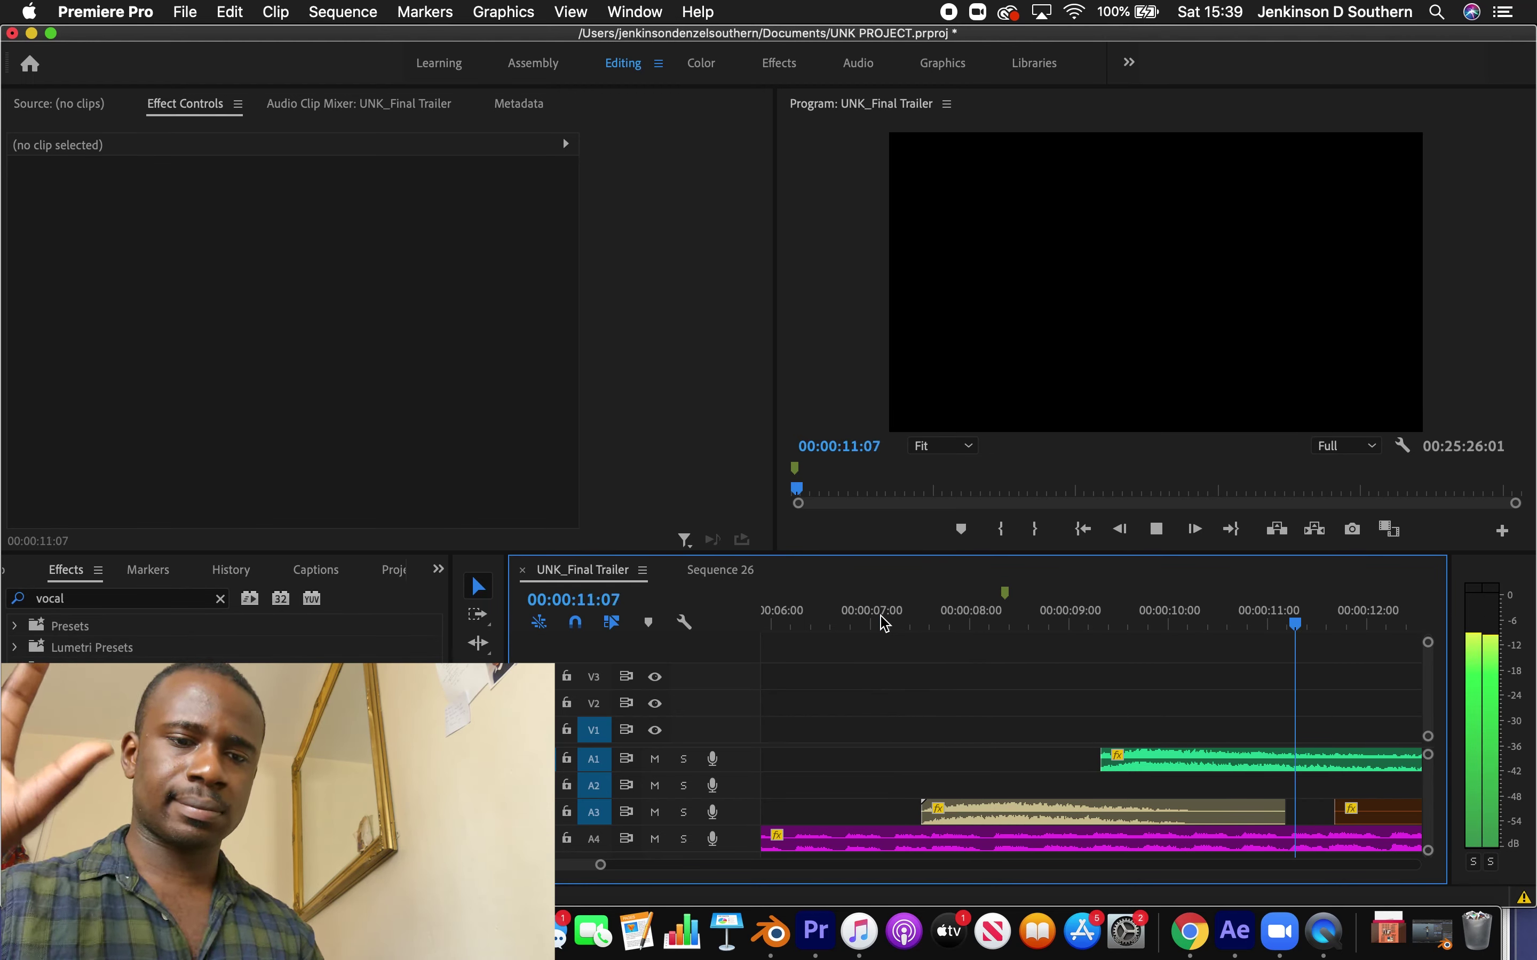
pyautogui.press('space')
pyautogui.press('d')
pyautogui.moveTo(865, 625); pyautogui.dragTo(1023, 646)
pyautogui.press('Right')
pyautogui.press('Right')
pyautogui.press('Right')
pyautogui.press('Right')
pyautogui.press('Right')
pyautogui.press('Right')
pyautogui.press('Right')
pyautogui.press('Right')
pyautogui.press('Right')
pyautogui.press('Right')
pyautogui.press('Right')
pyautogui.press('Right')
pyautogui.press('Right')
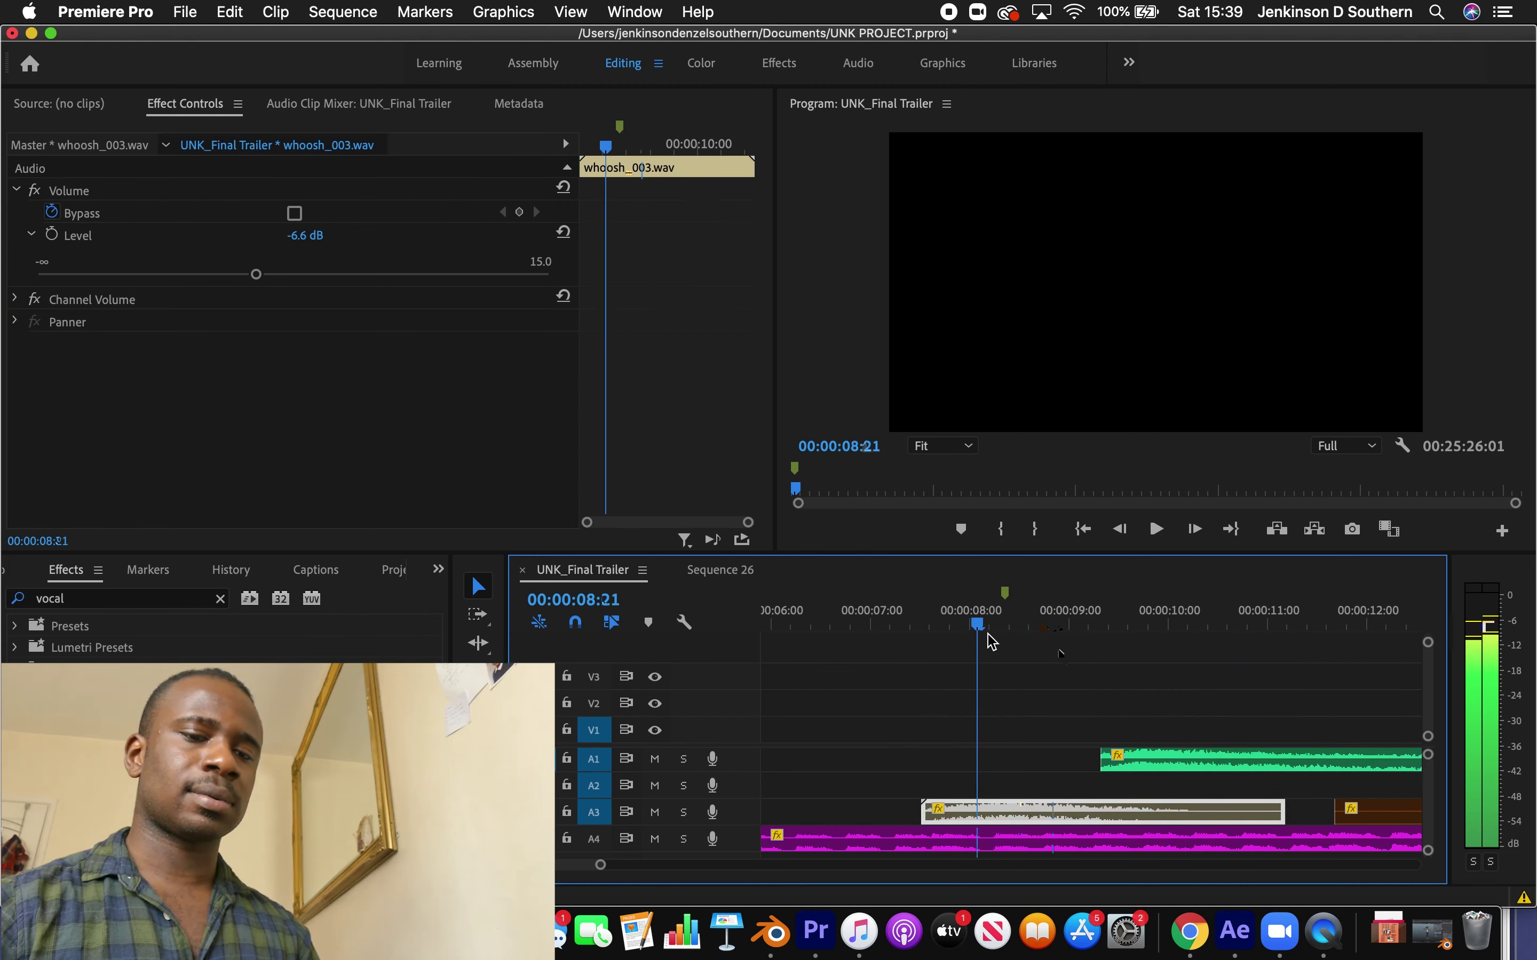
# Set the volume of the whoosh_002.wav clip on track A1 to -9.7 dB and play the section from about 00:00:07:02
pyautogui.click(803, 625)
pyautogui.press('space')
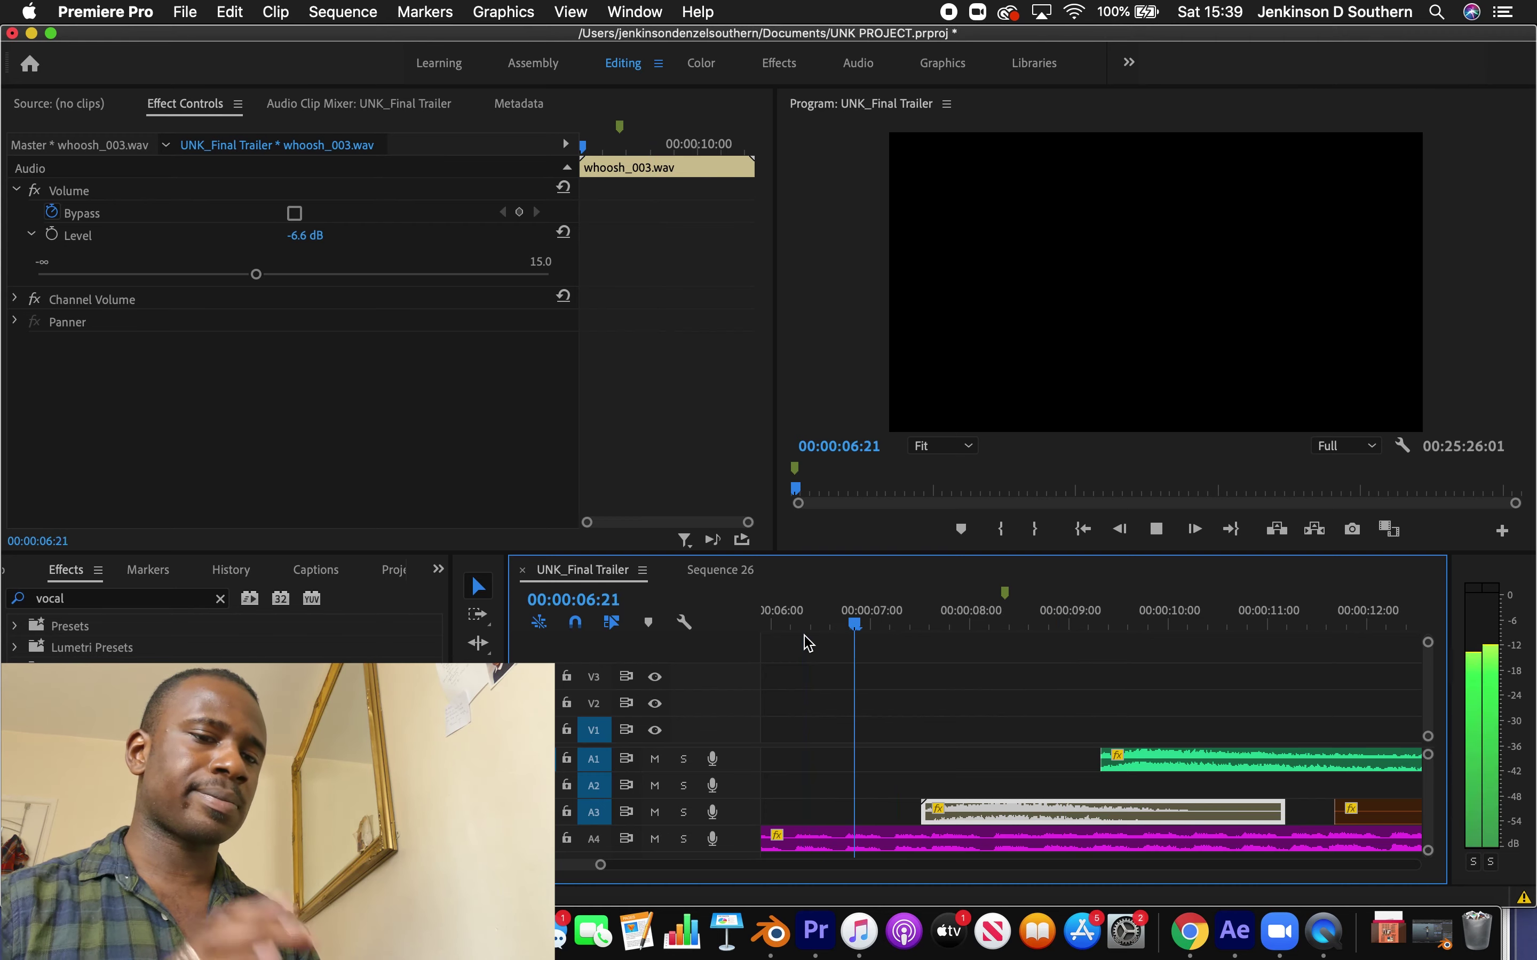
pyautogui.click(1224, 769)
pyautogui.moveTo(257, 274); pyautogui.dragTo(228, 275)
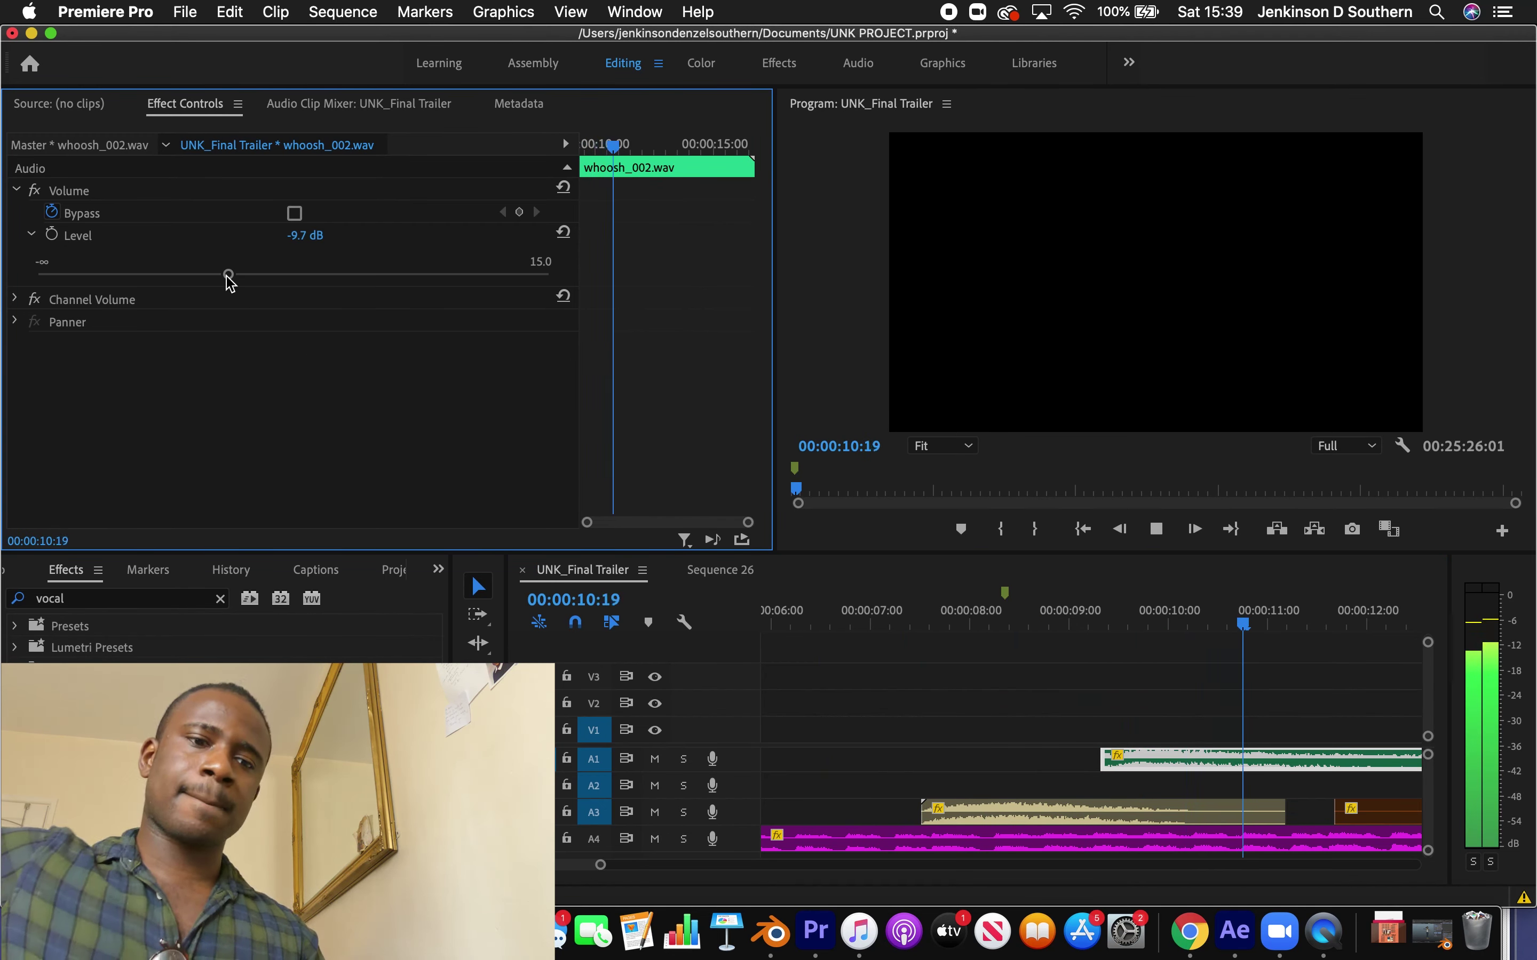
pyautogui.press('space')
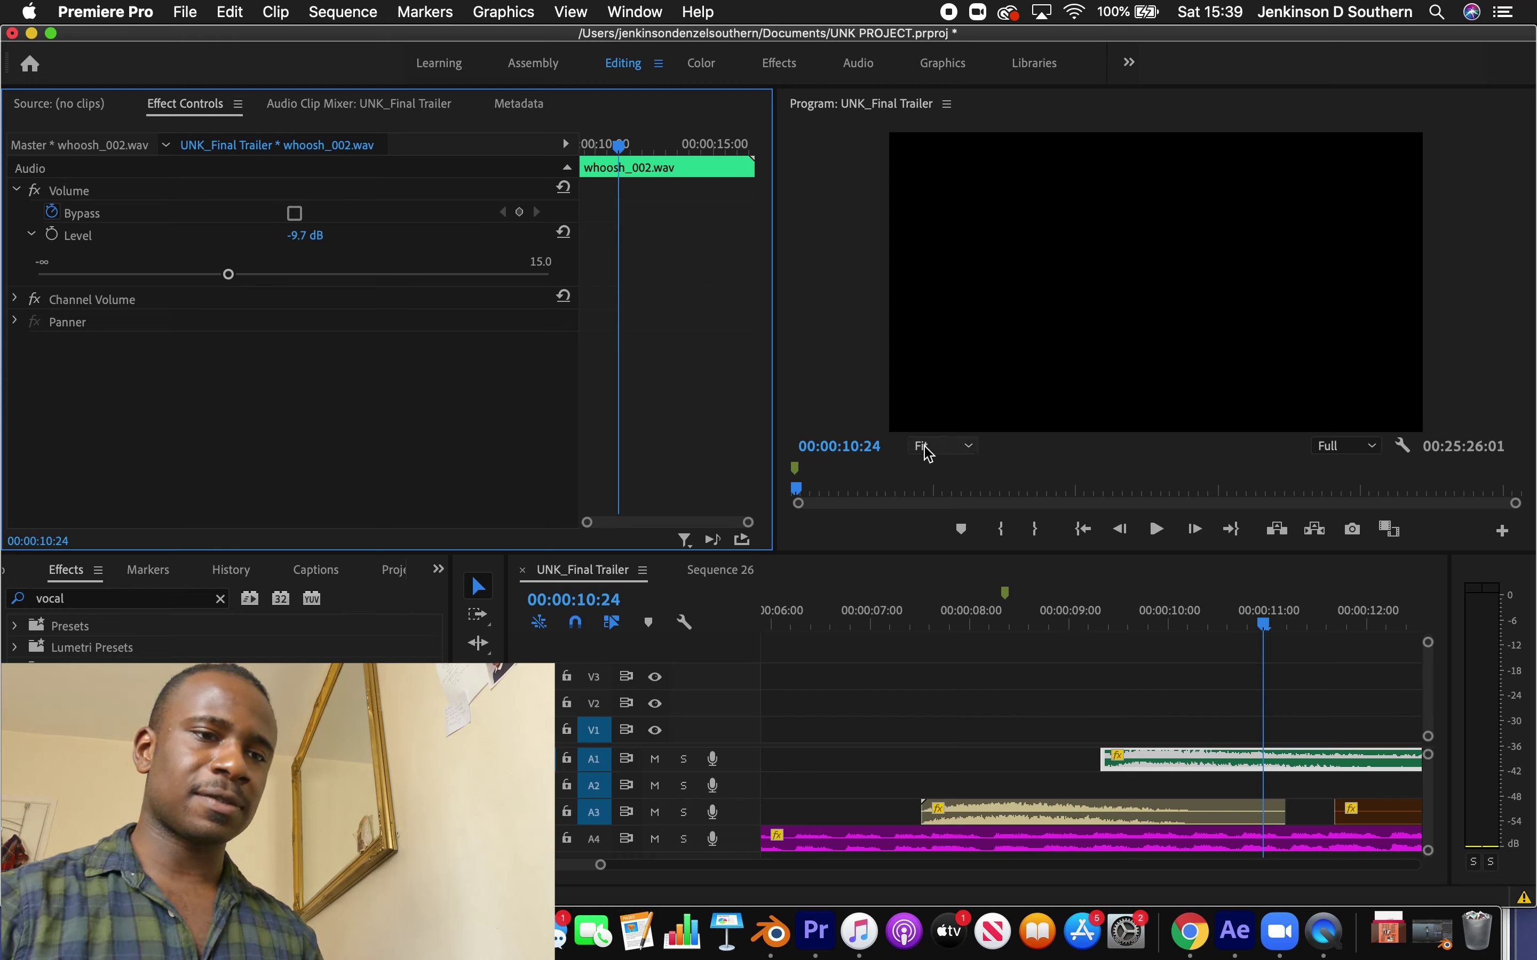
pyautogui.click(884, 614)
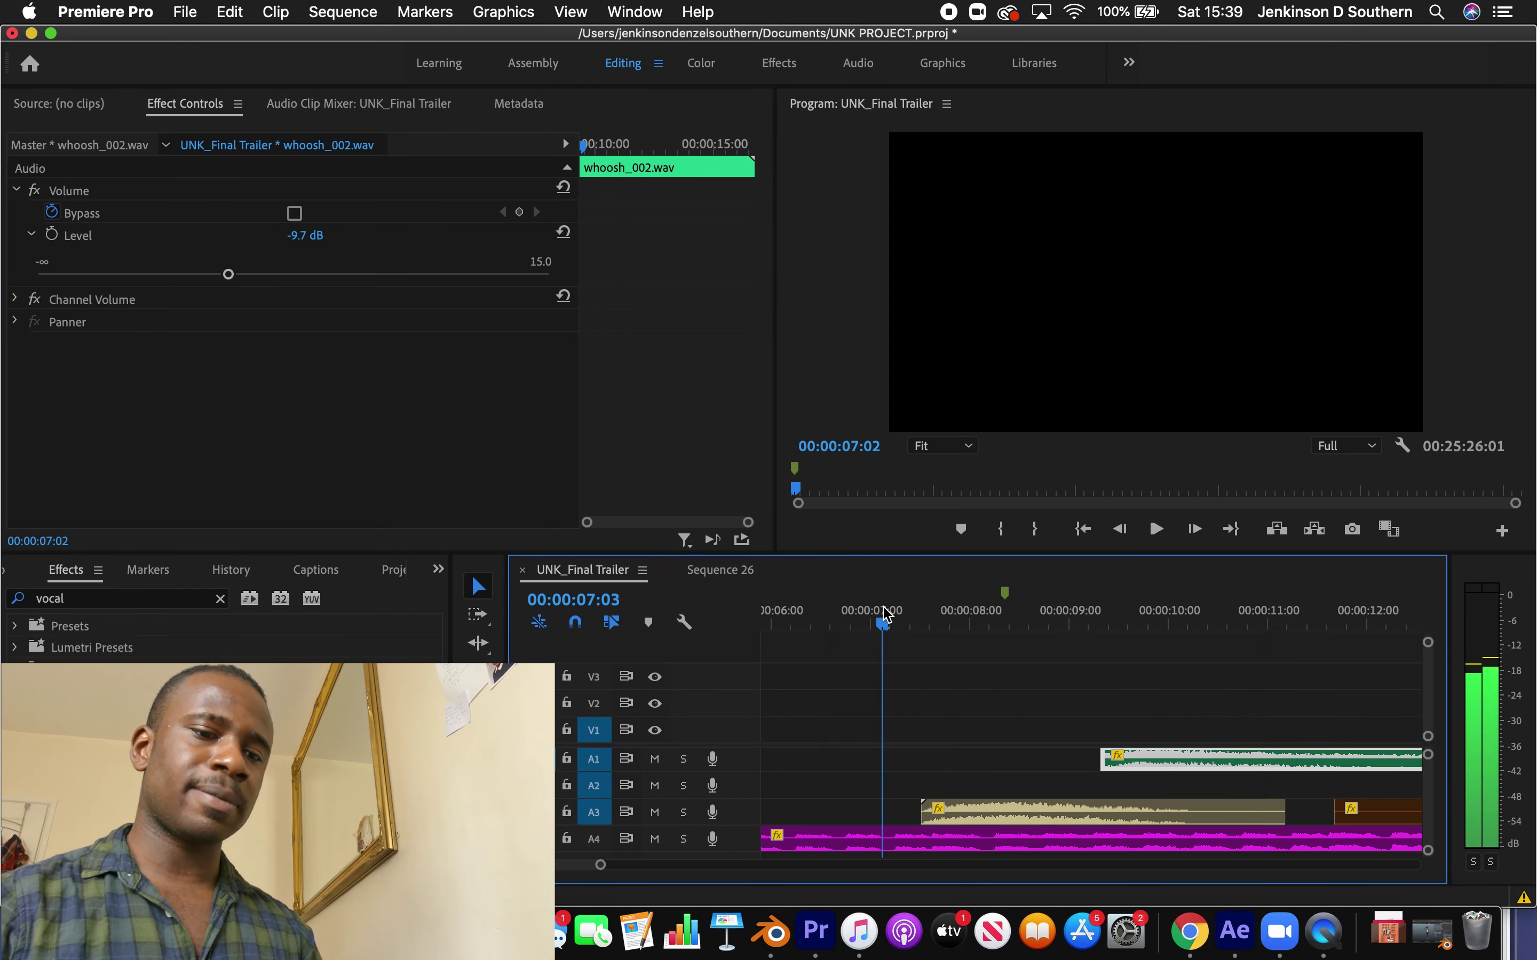
pyautogui.press('space')
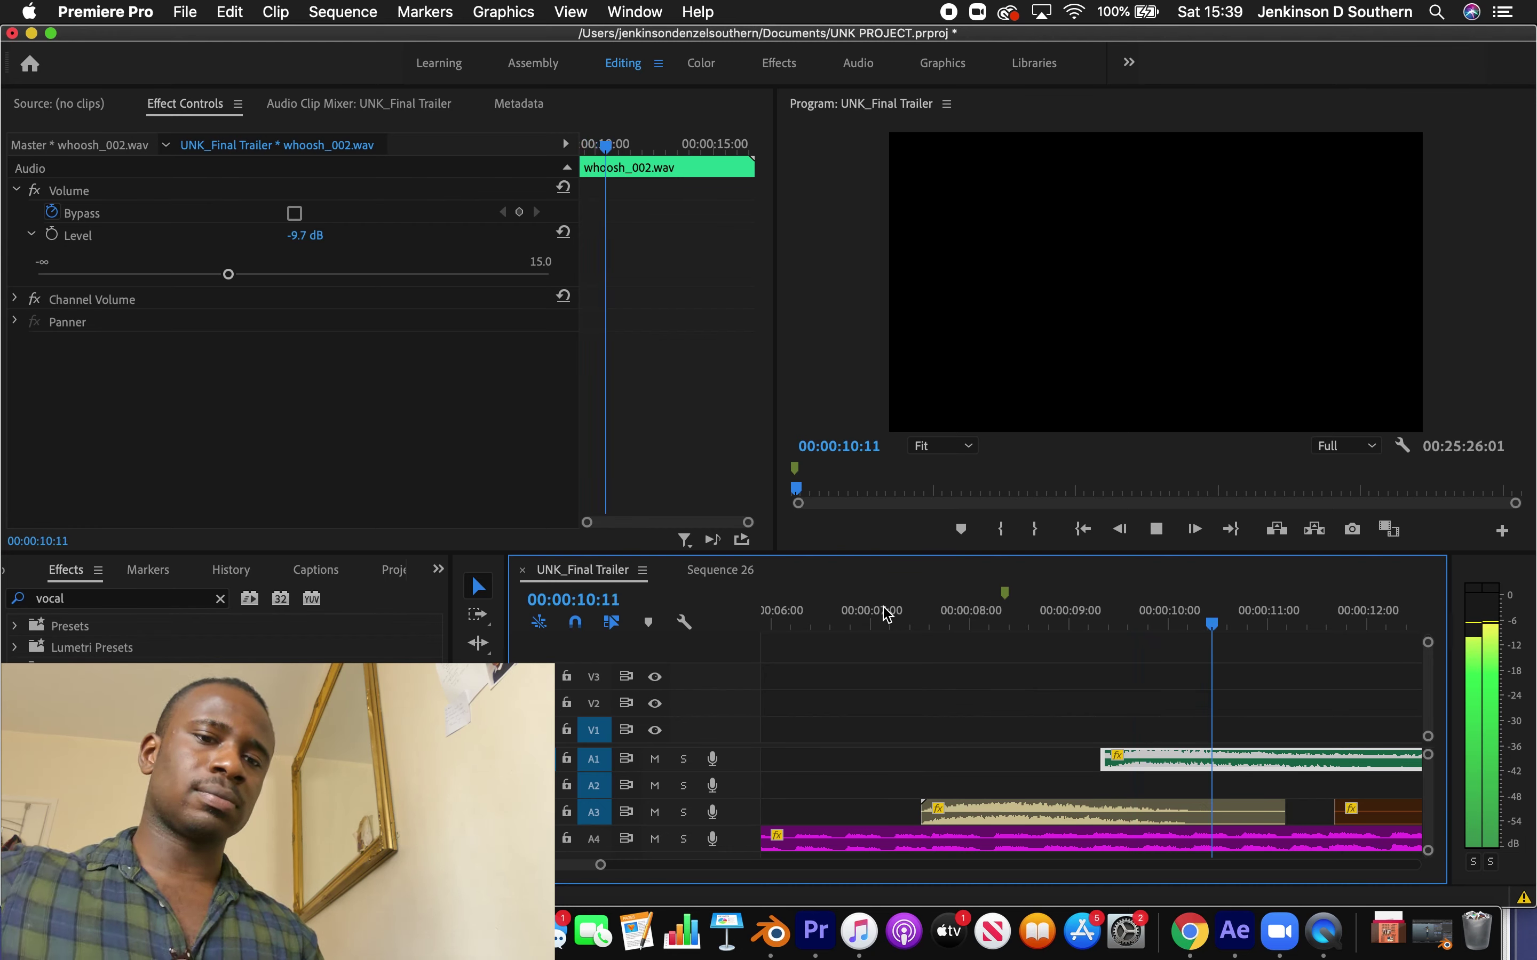
pyautogui.press('space')
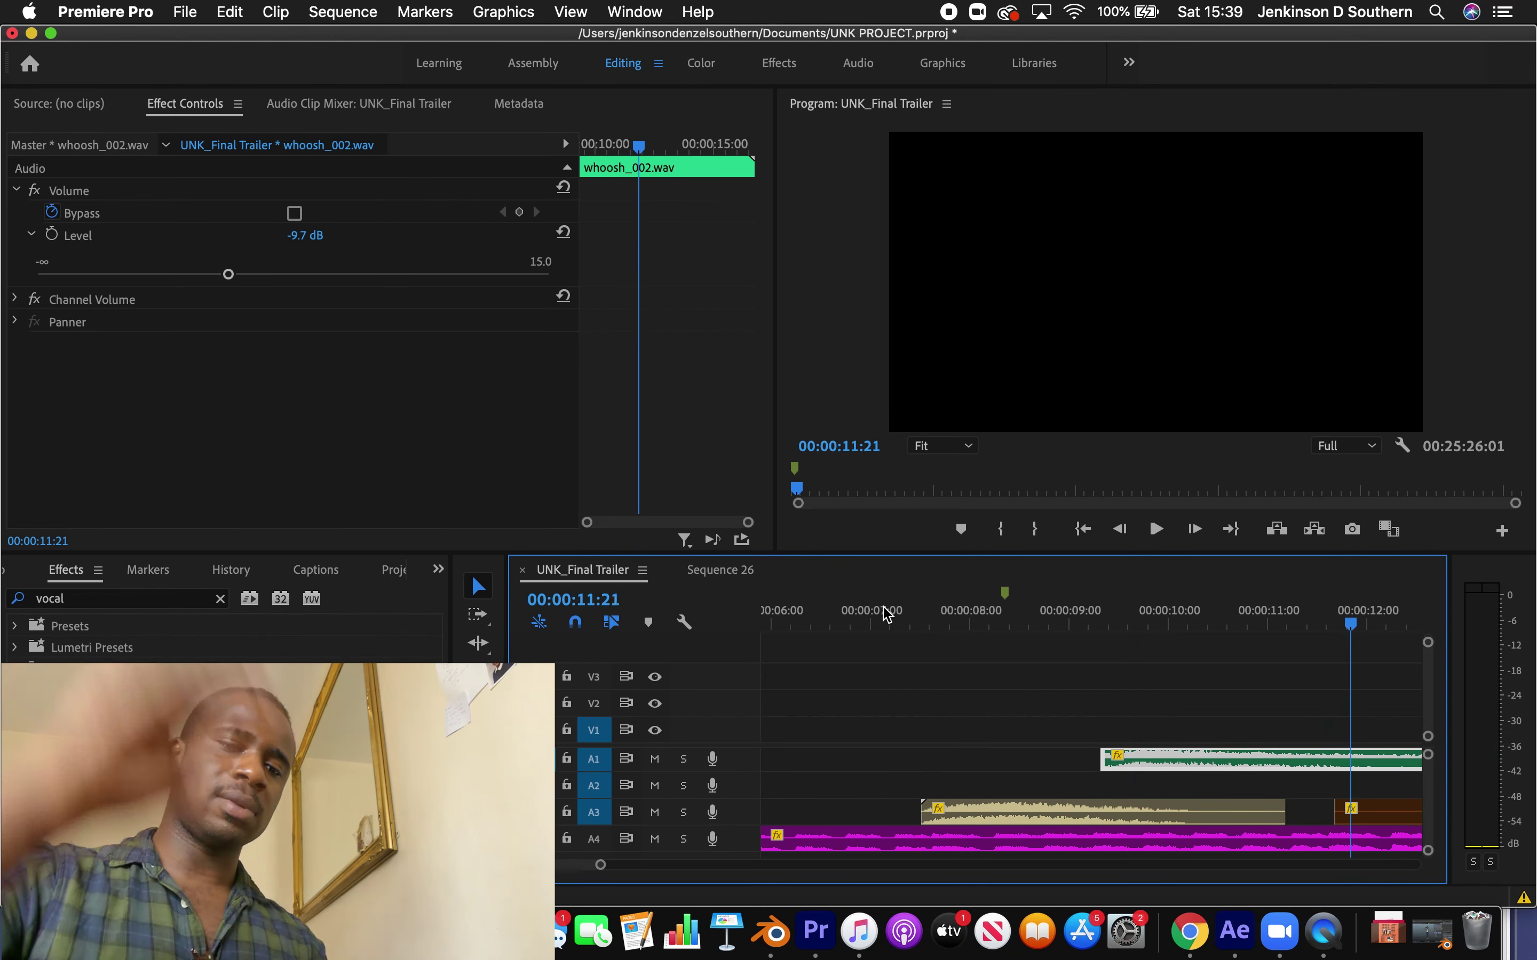
# Play the whoosh sequence with the music from about 00:00:04:13 to check how the effects sit together
pyautogui.moveTo(876, 621); pyautogui.dragTo(822, 623)
pyautogui.click(992, 820)
pyautogui.moveTo(600, 864); pyautogui.dragTo(667, 865)
pyautogui.hotkey('shift', 'k')
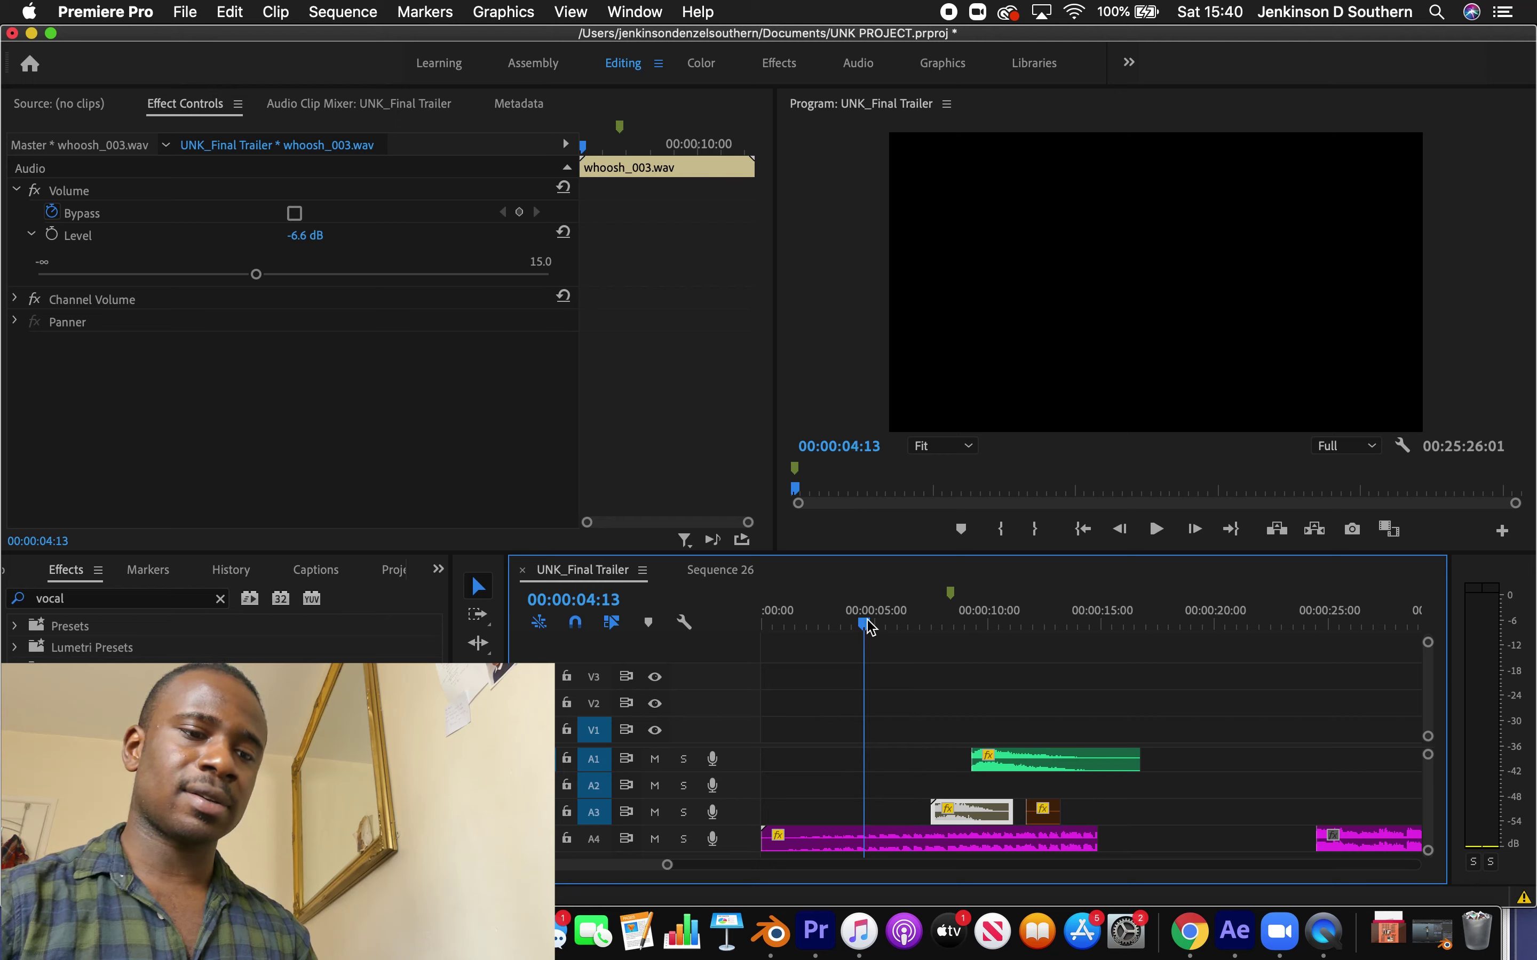
pyautogui.click(919, 736)
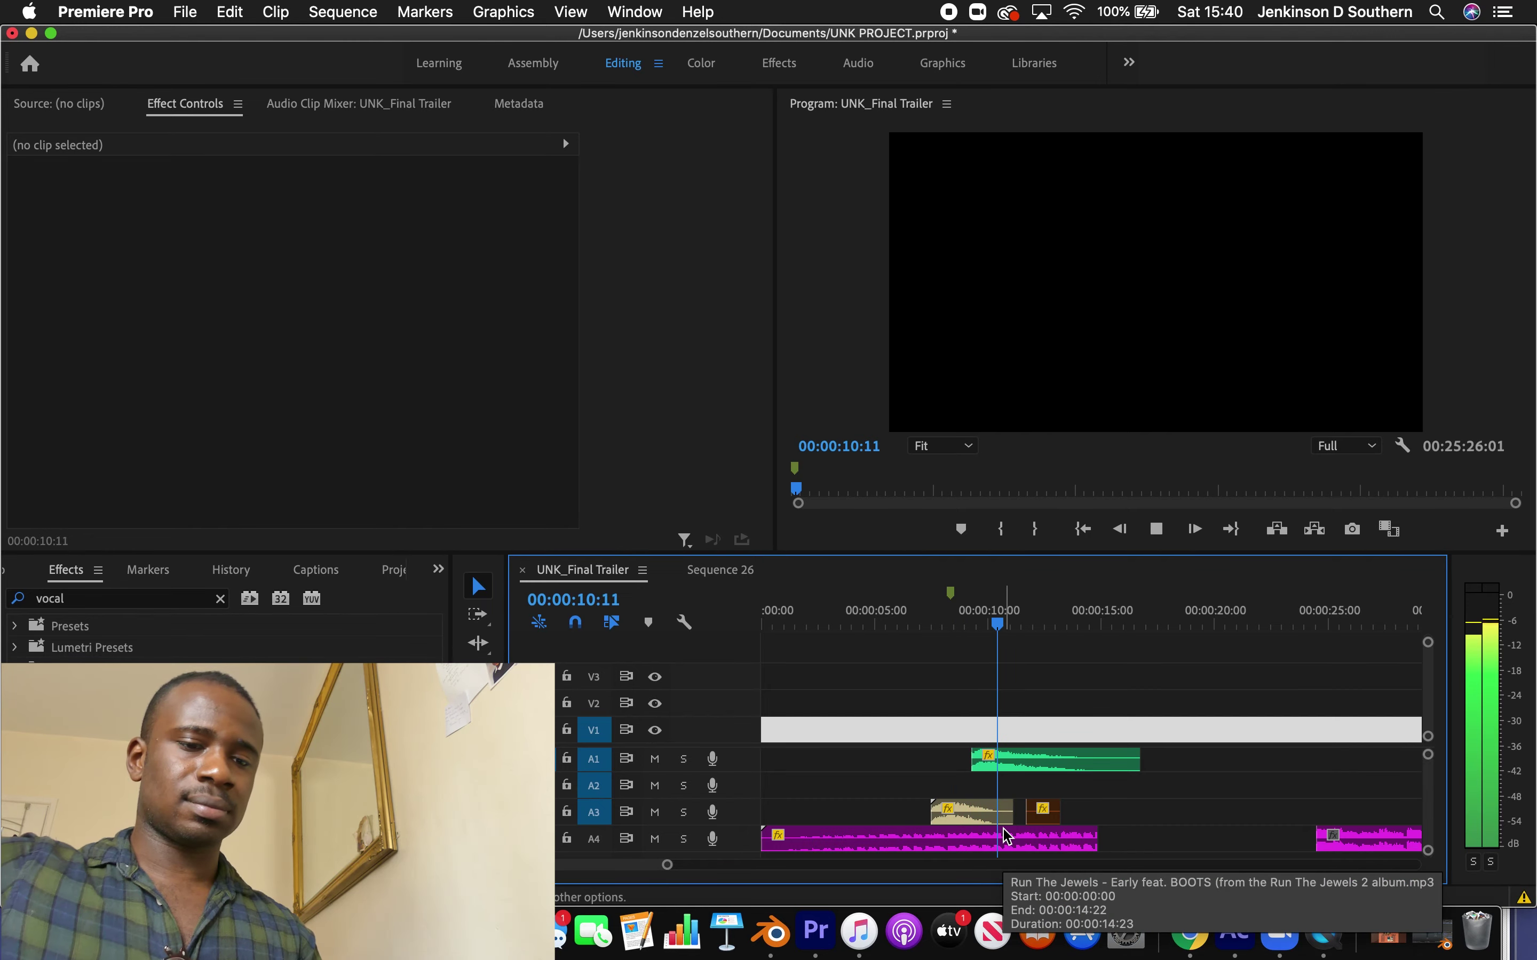
pyautogui.press('space')
# Trim the end of whoosh_002.wav on A1 to the first music clip's end, and delete whoosh_006.wav from A3
pyautogui.press('d')
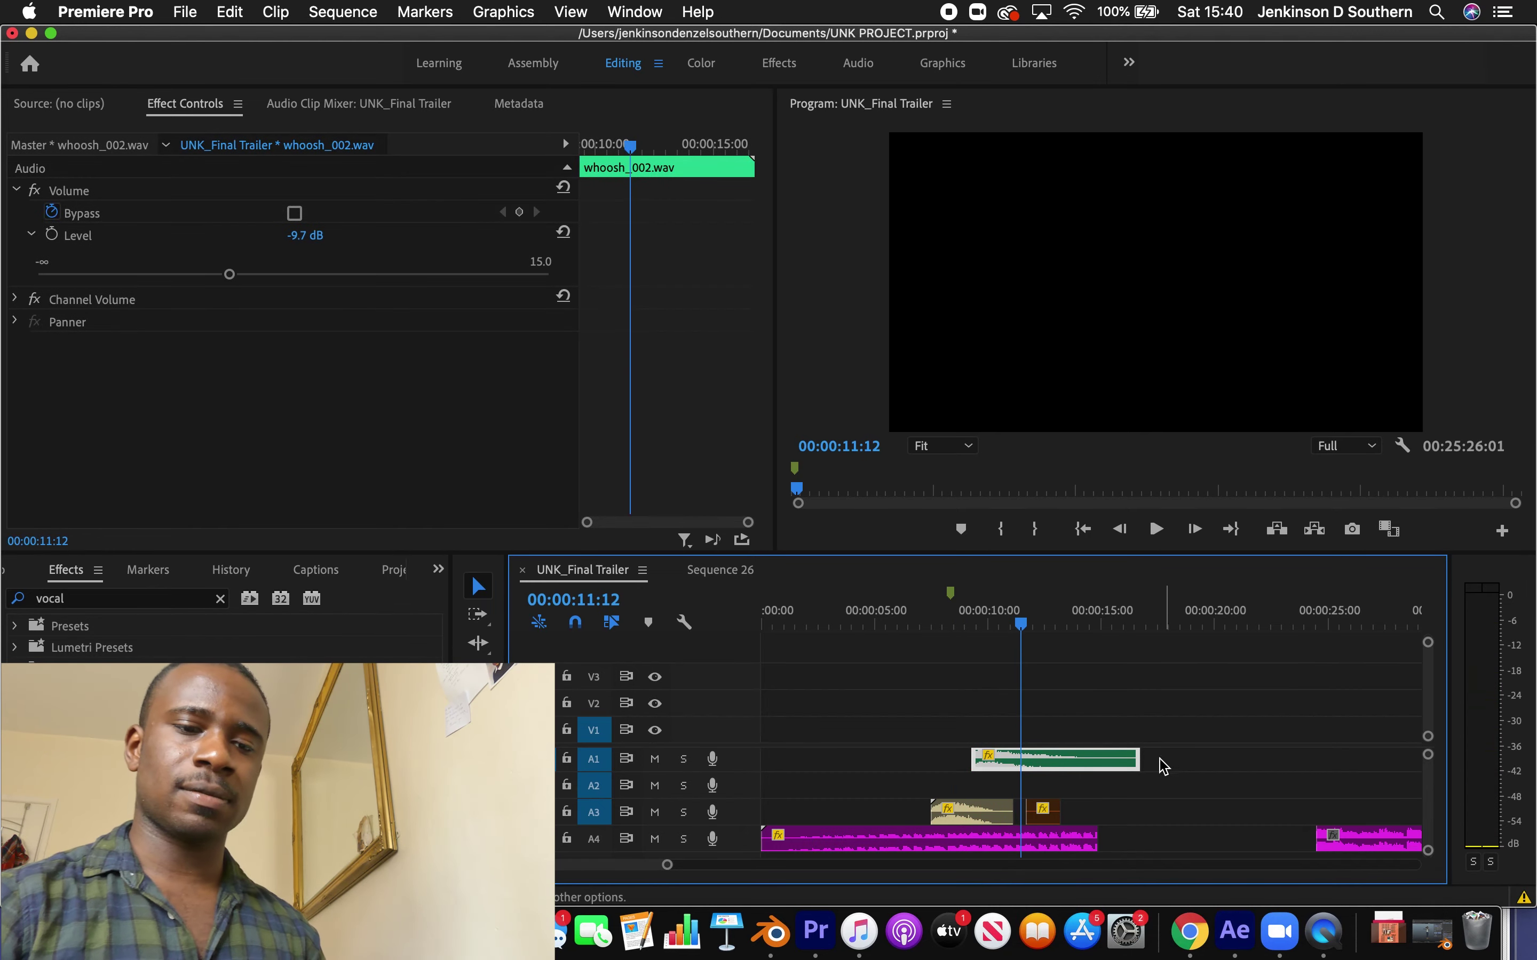
pyautogui.moveTo(1153, 759); pyautogui.dragTo(1097, 759)
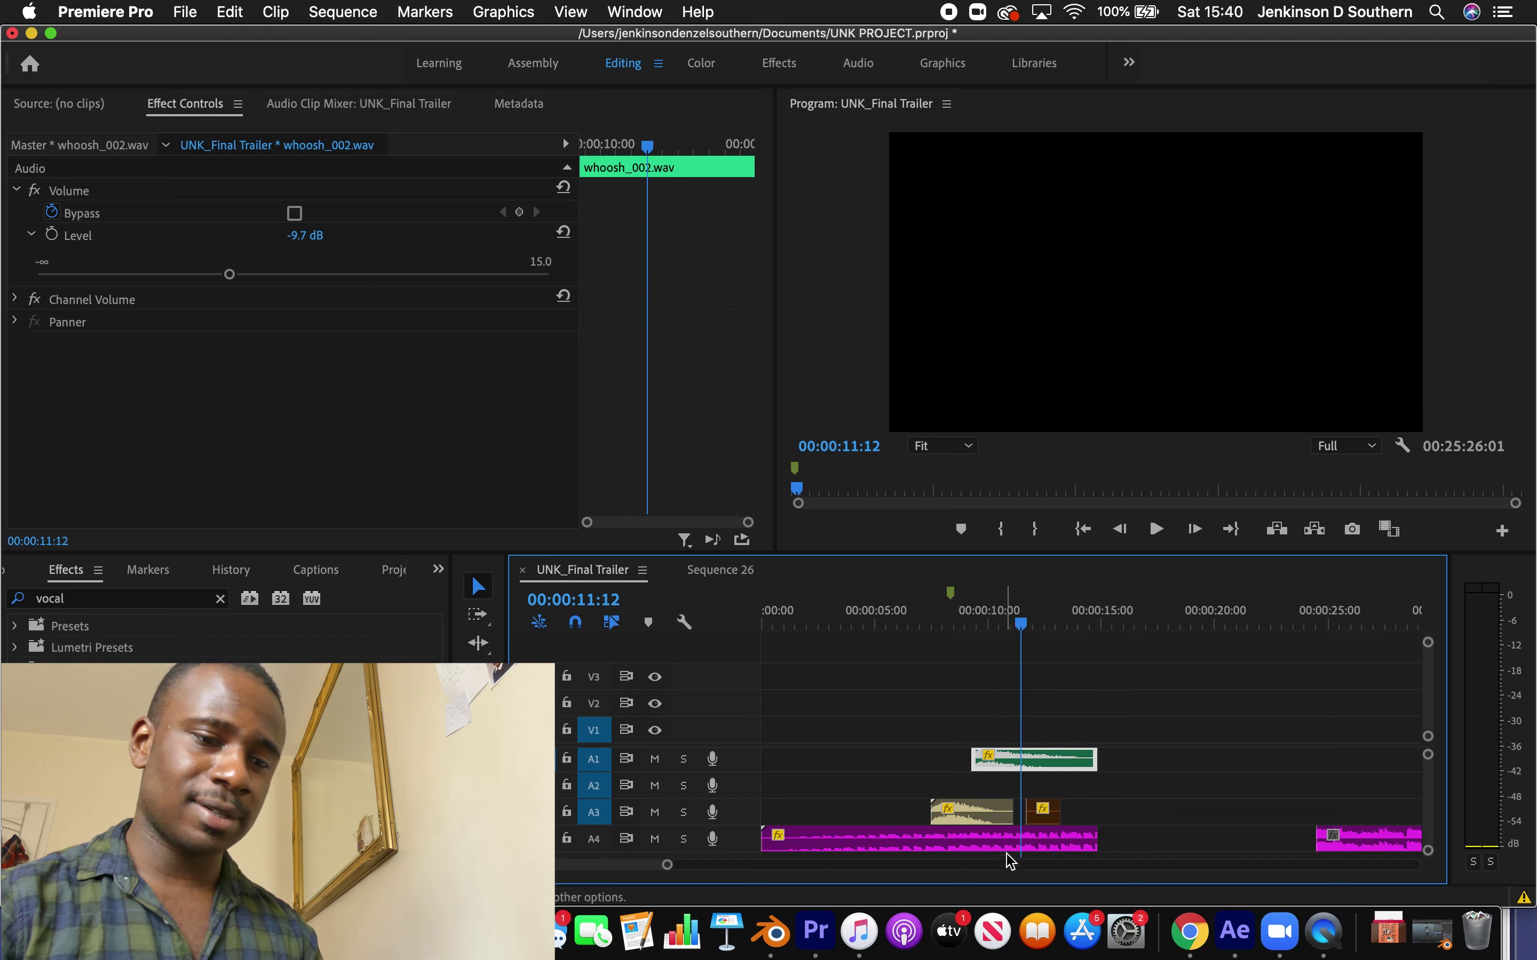
pyautogui.click(1045, 813)
pyautogui.press('Delete')
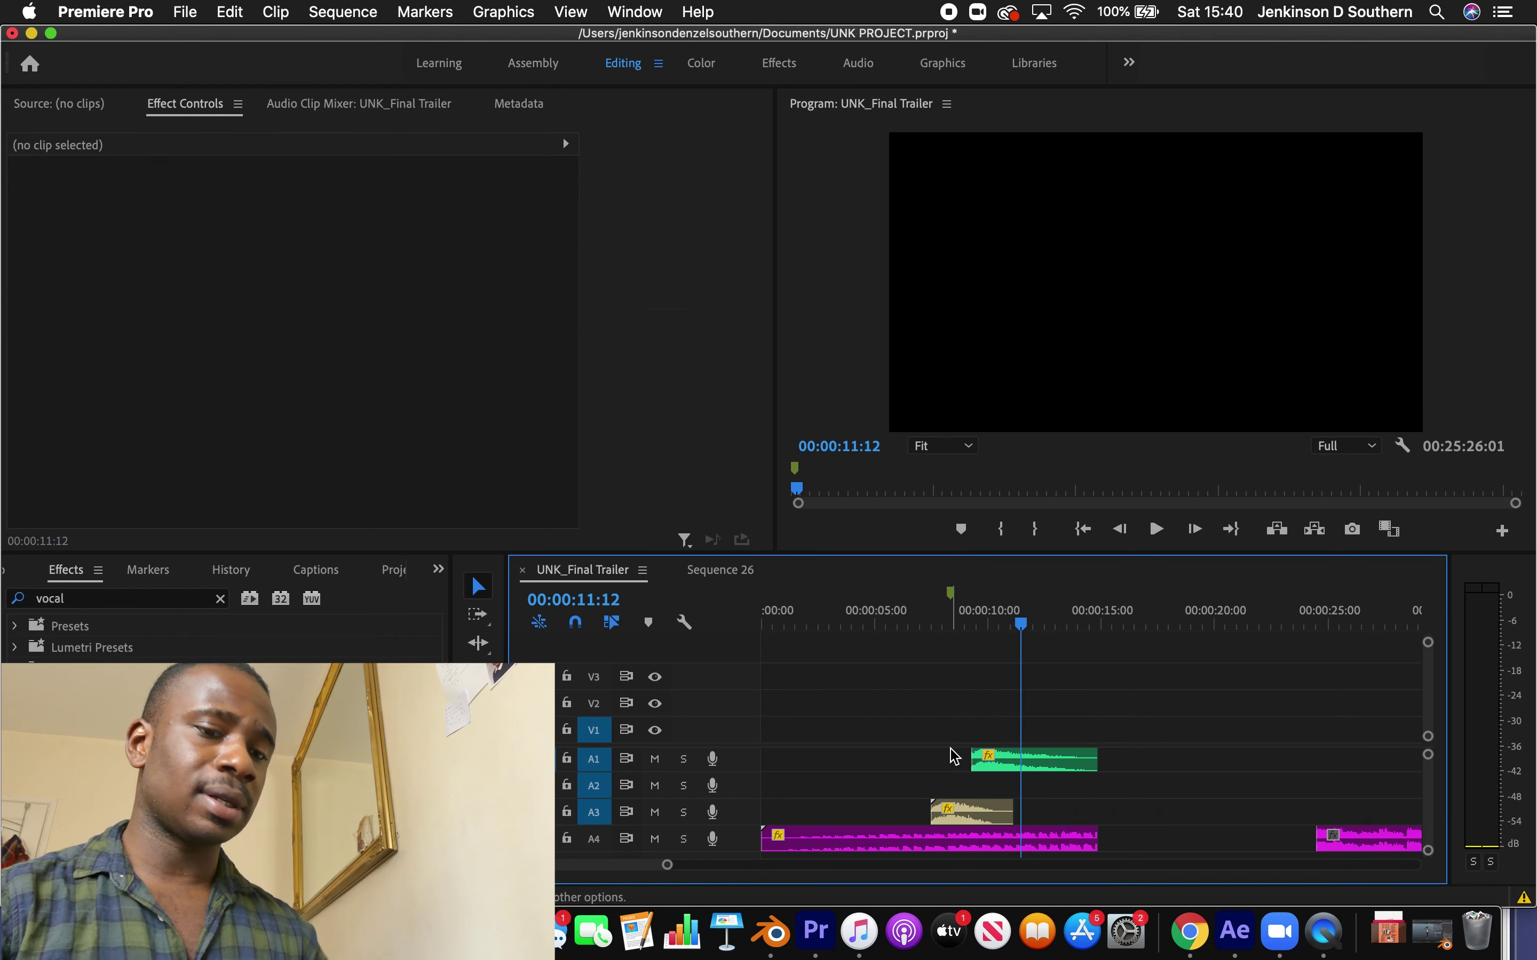
pyautogui.click(1009, 761)
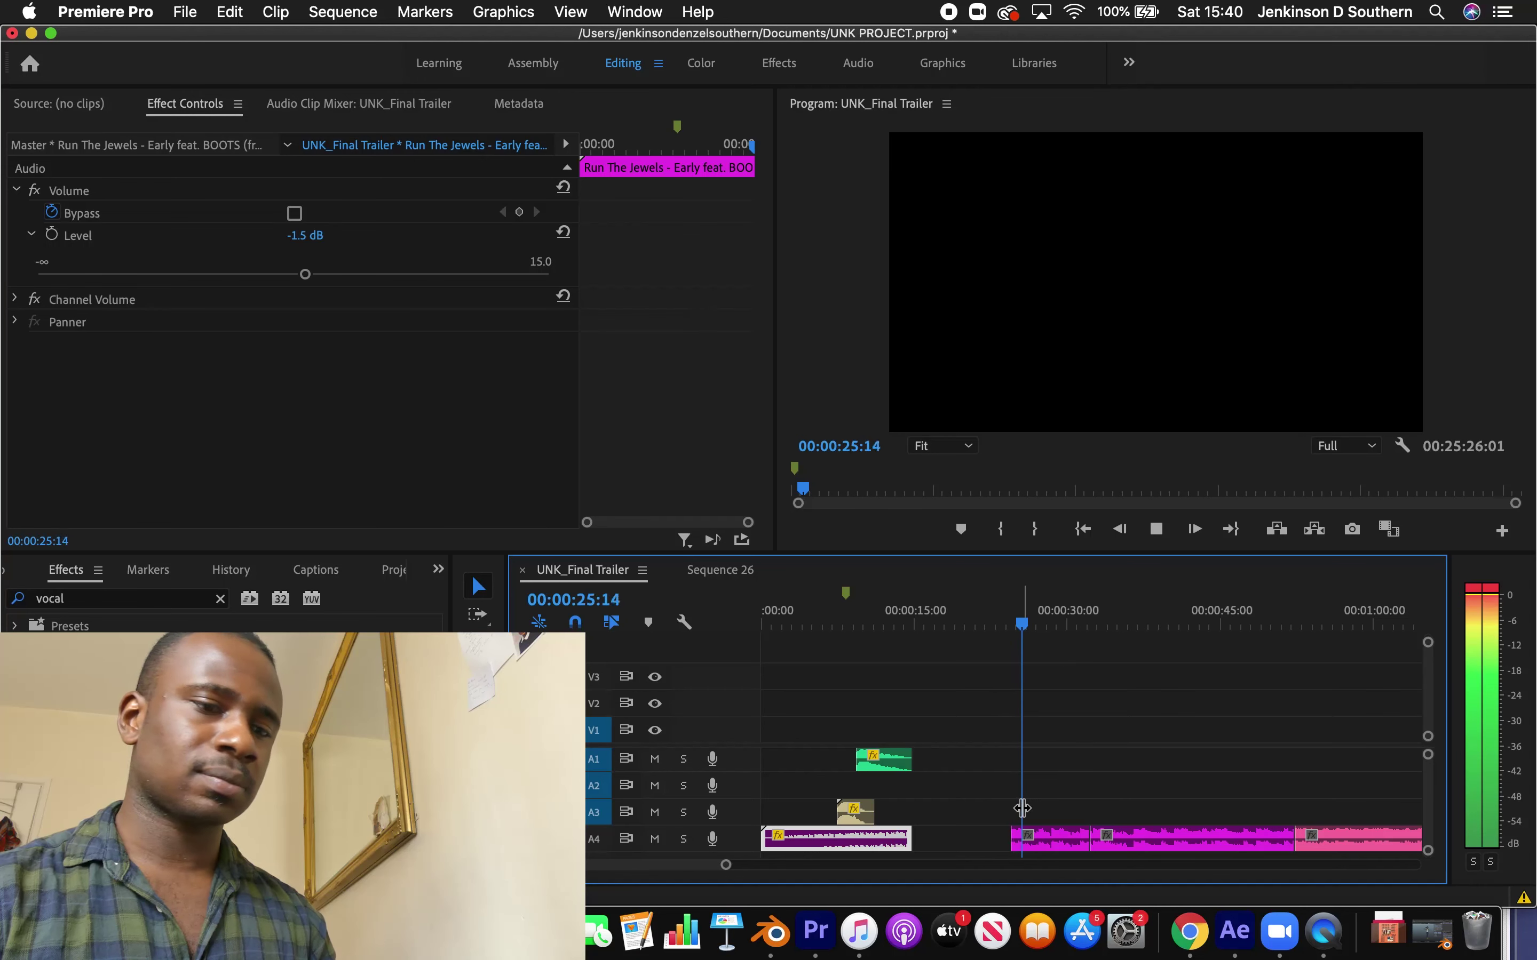
# Switch to Finder and preview HIT 008.wav, HIT 009.wav, HIT 010.wav, HIT 007.wav, HIT 006.wav and HIT 005.wav
pyautogui.press('super+Tab')
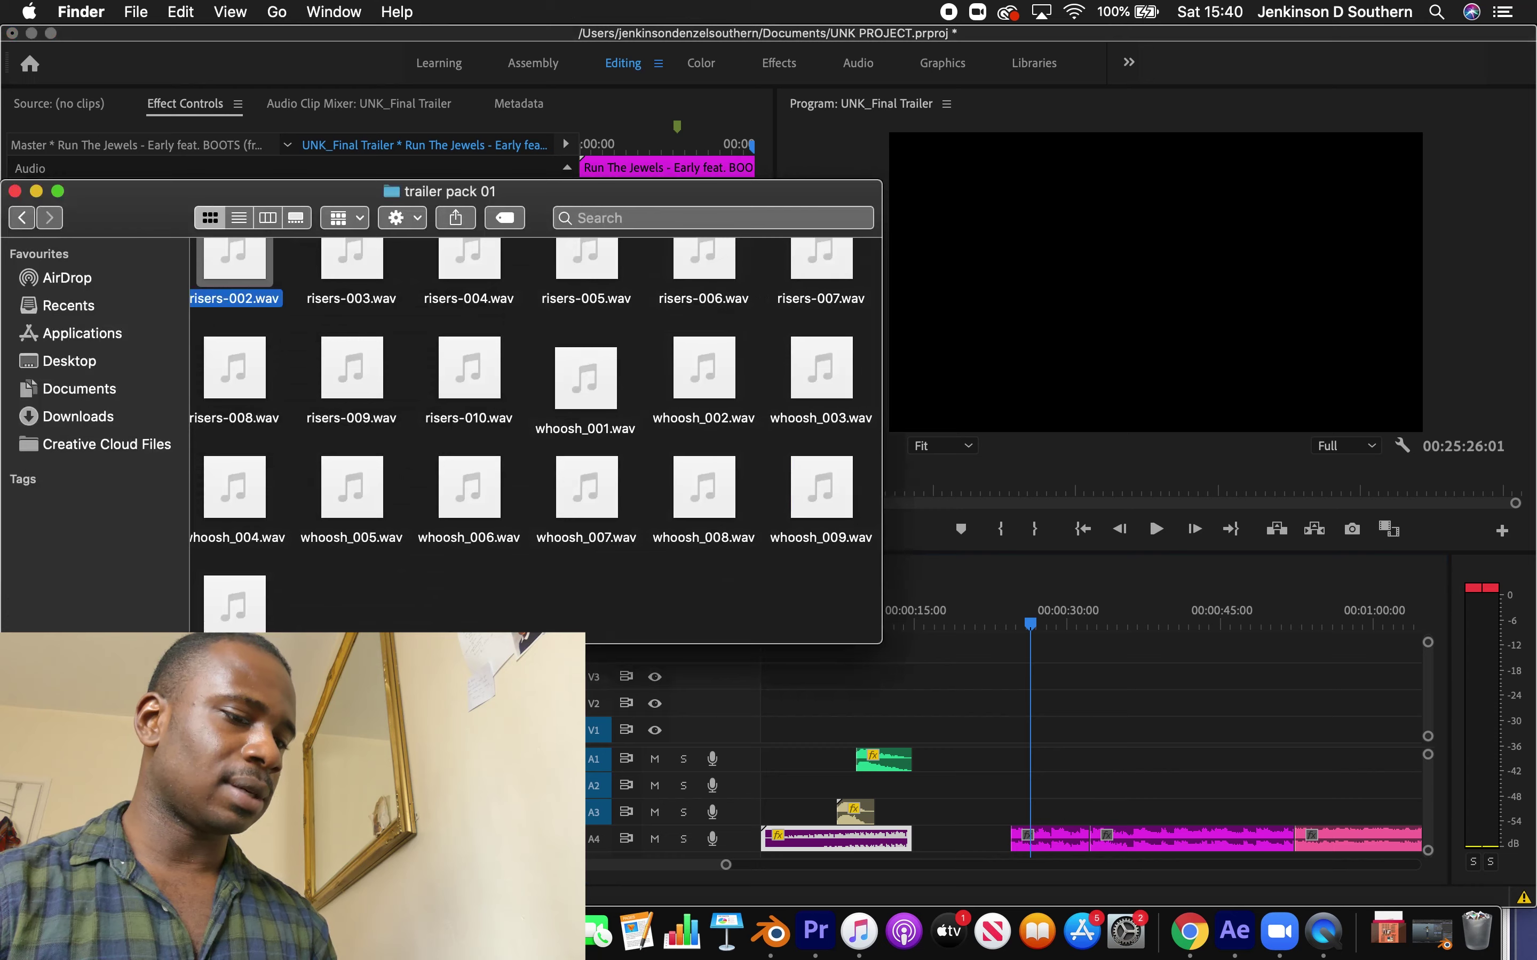
pyautogui.scroll(5, 315, 430)
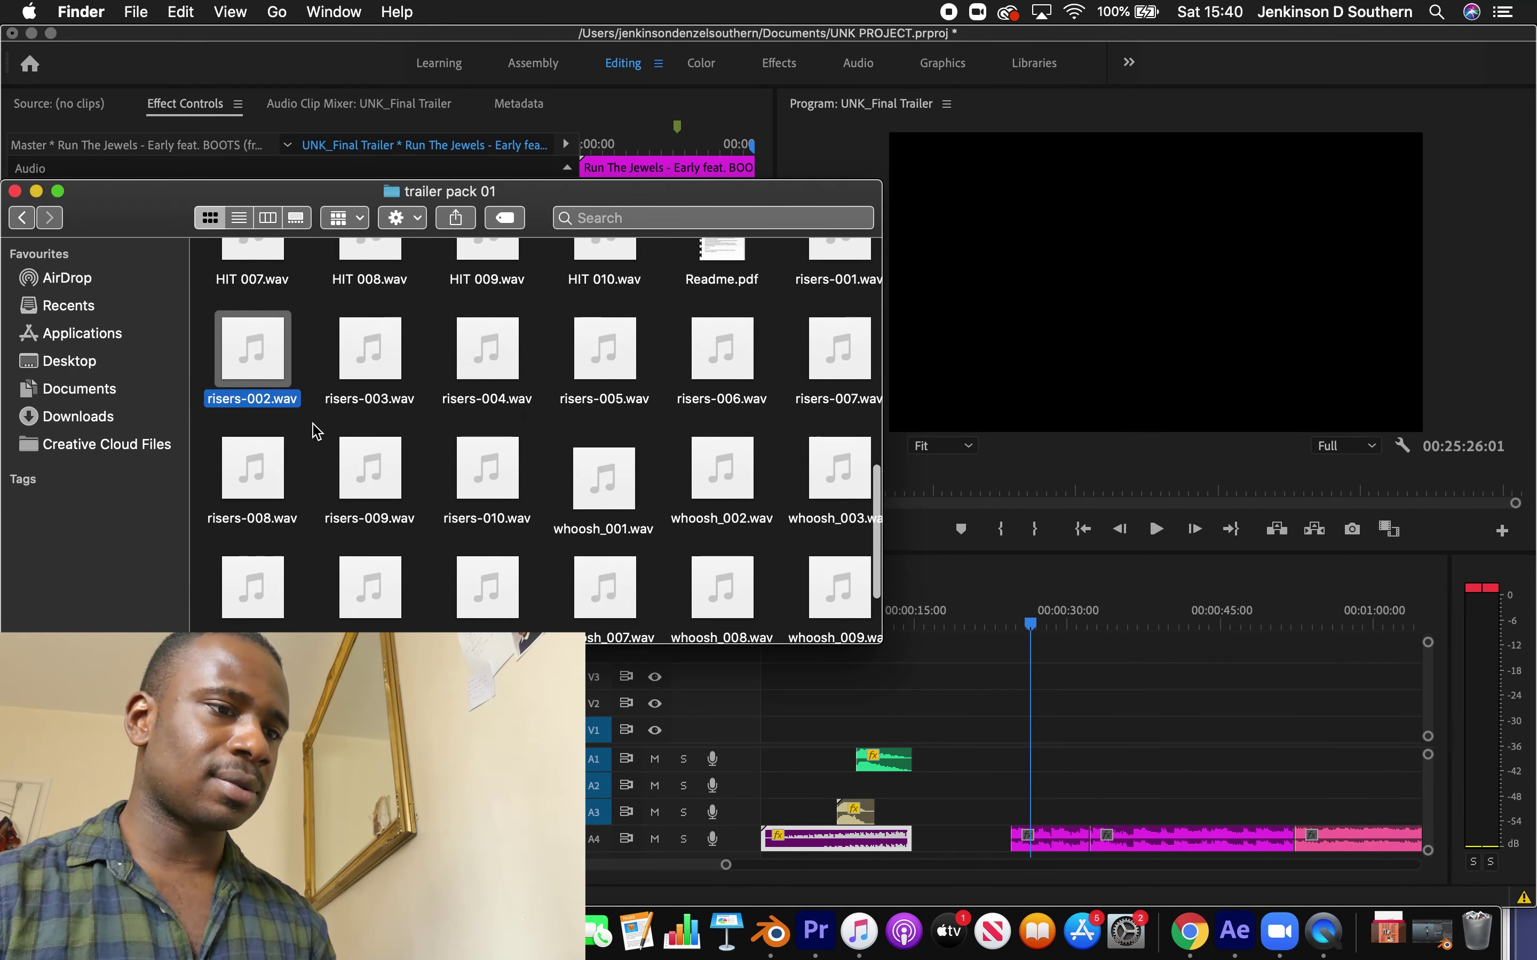
pyautogui.click(373, 361)
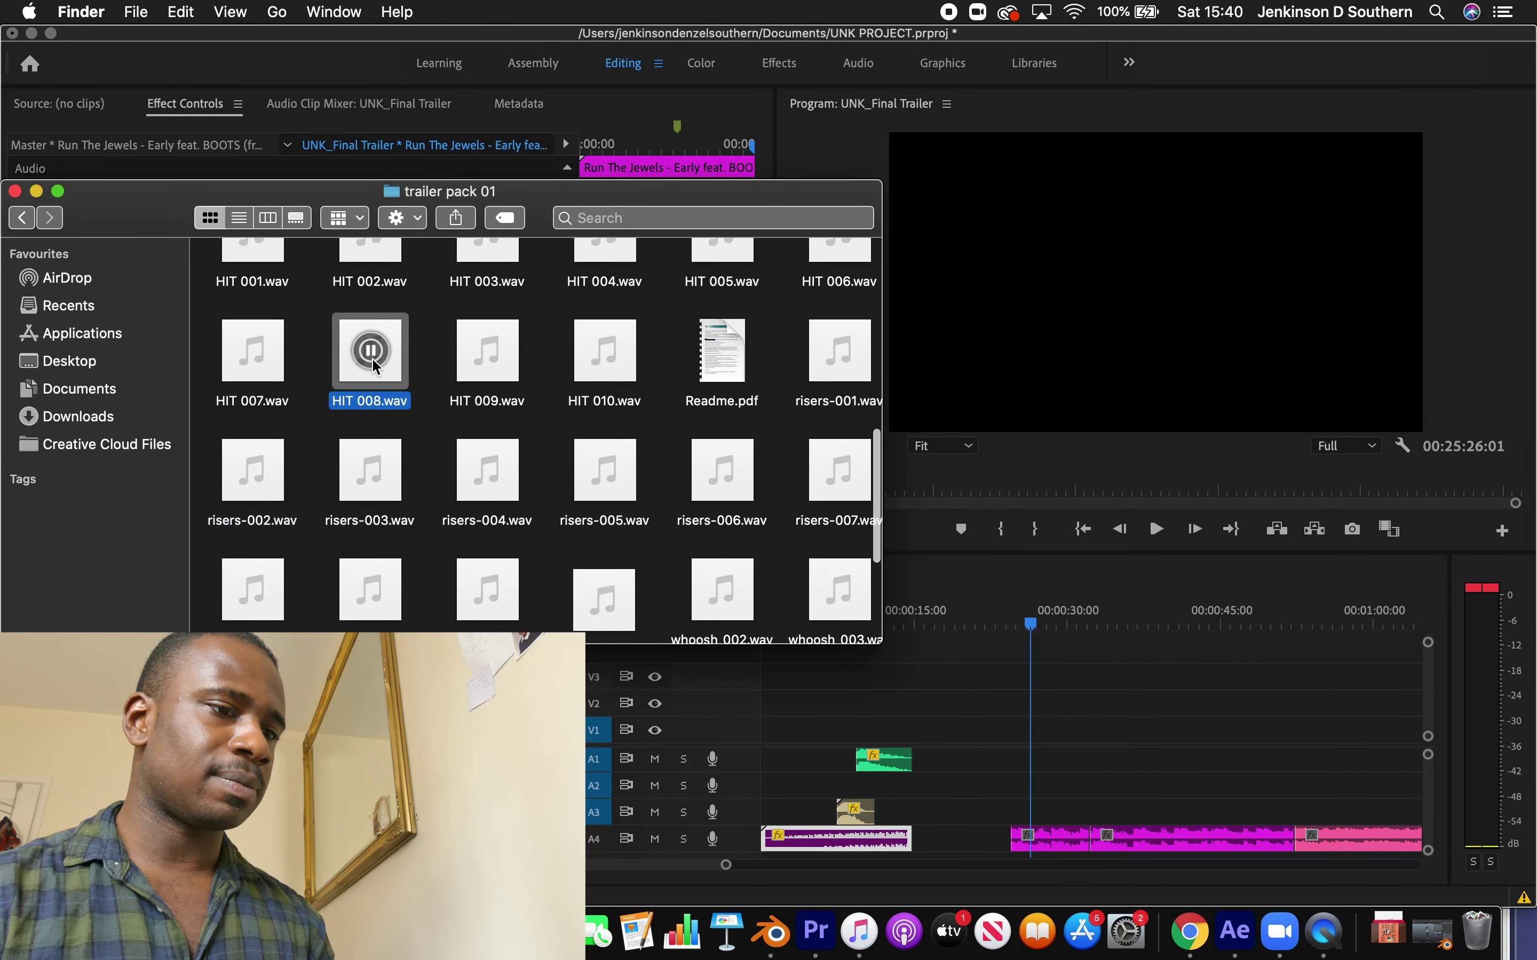
pyautogui.click(495, 356)
pyautogui.click(609, 356)
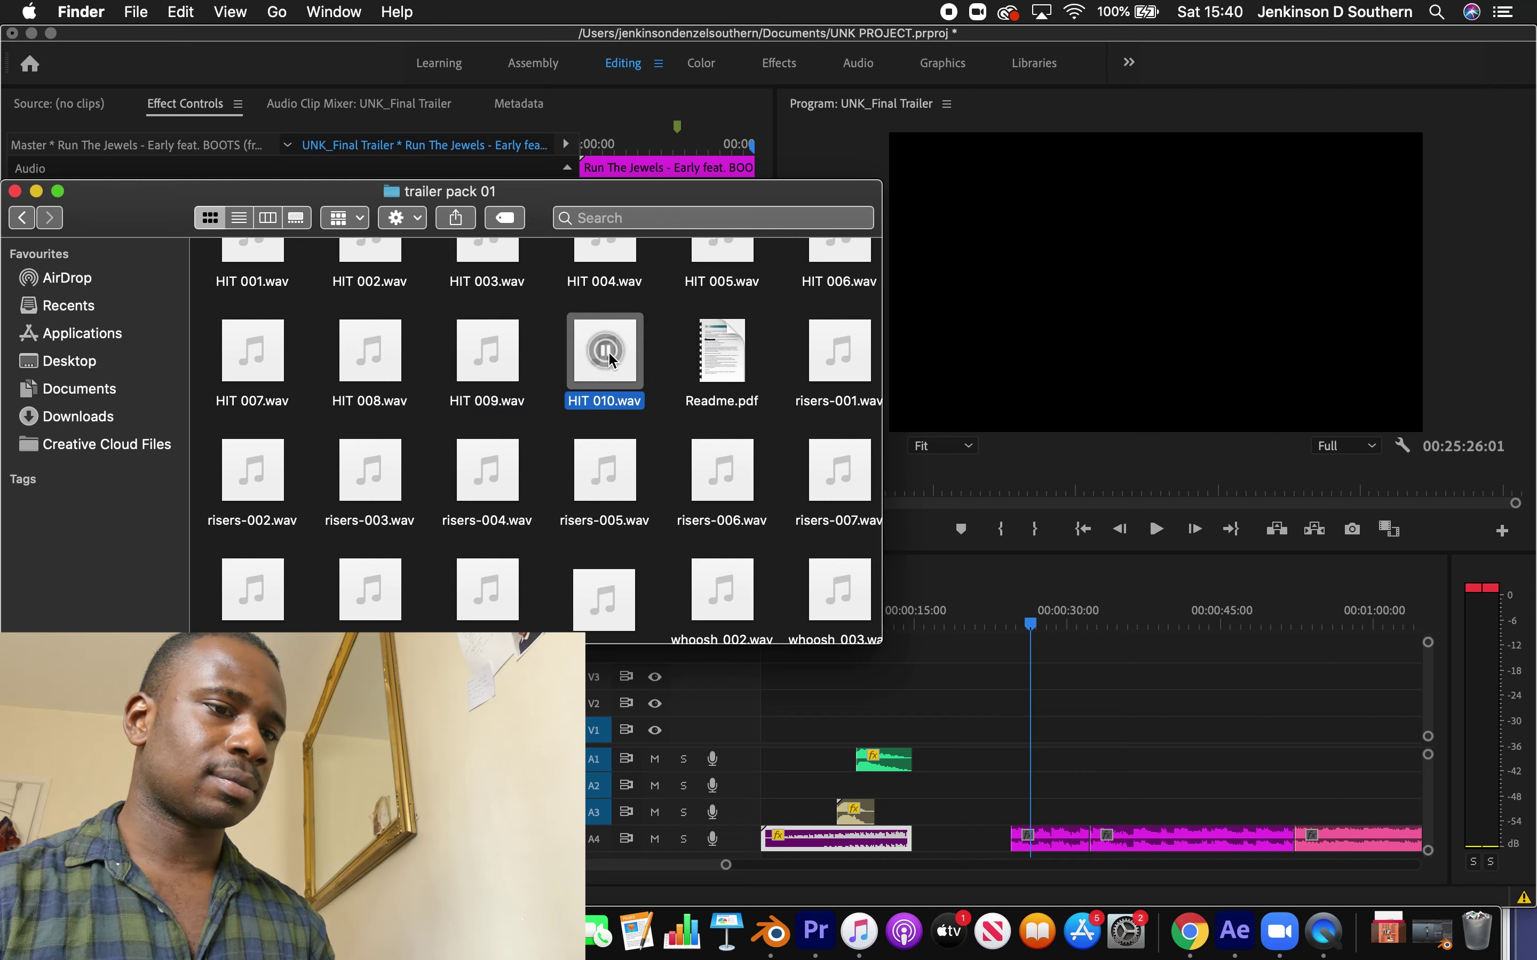
pyautogui.click(249, 356)
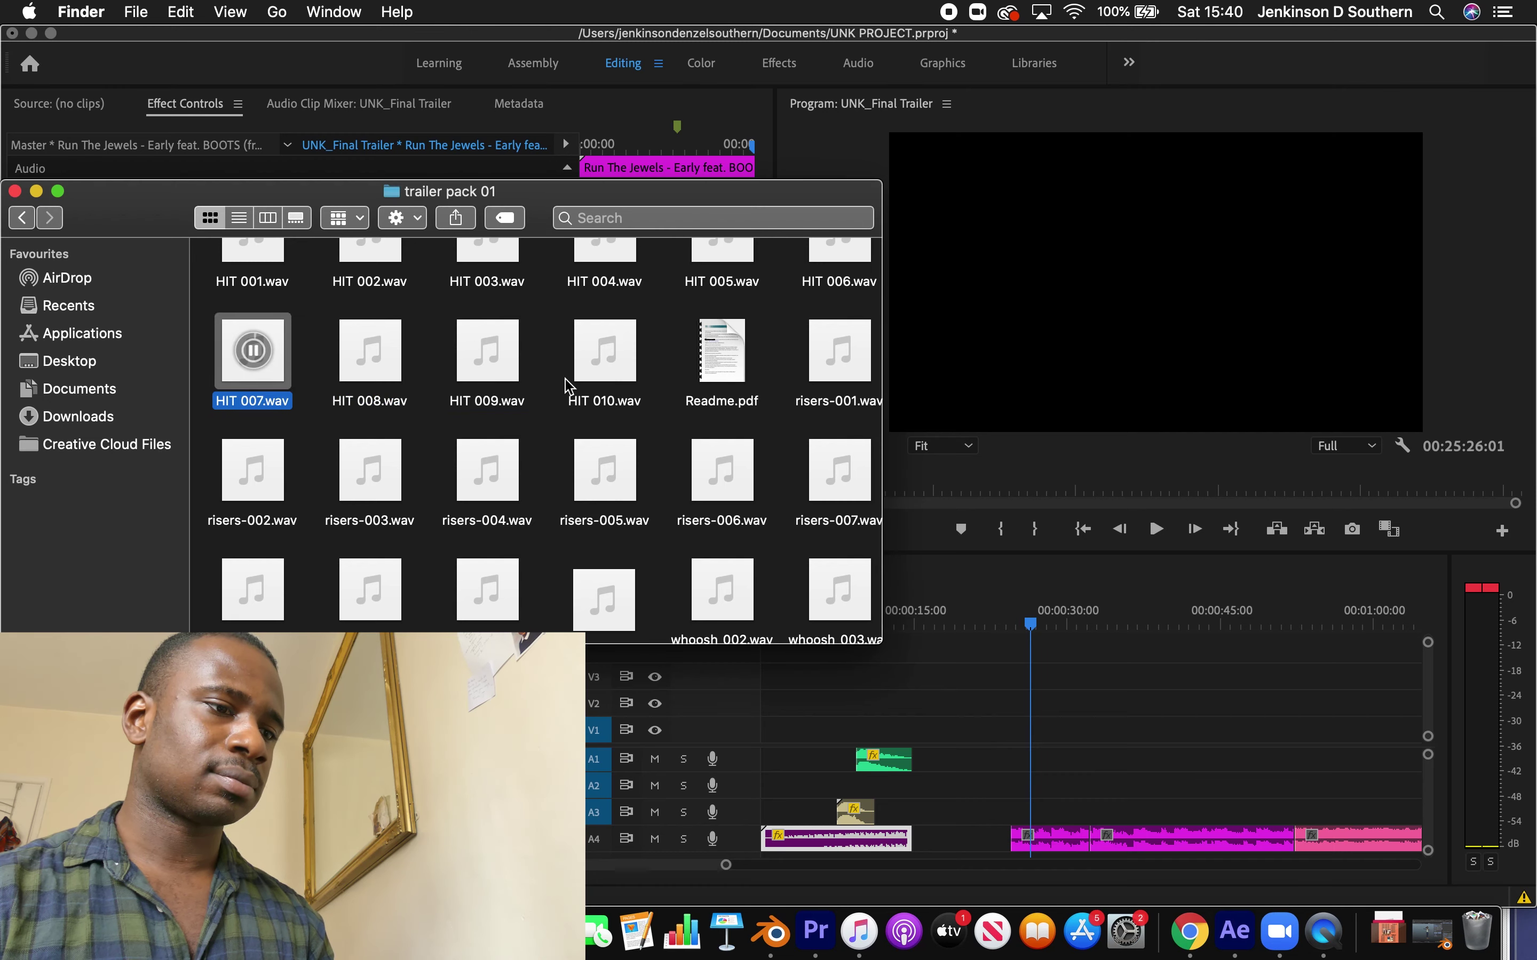
pyautogui.scroll(2, 571, 381)
pyautogui.click(840, 344)
pyautogui.click(730, 343)
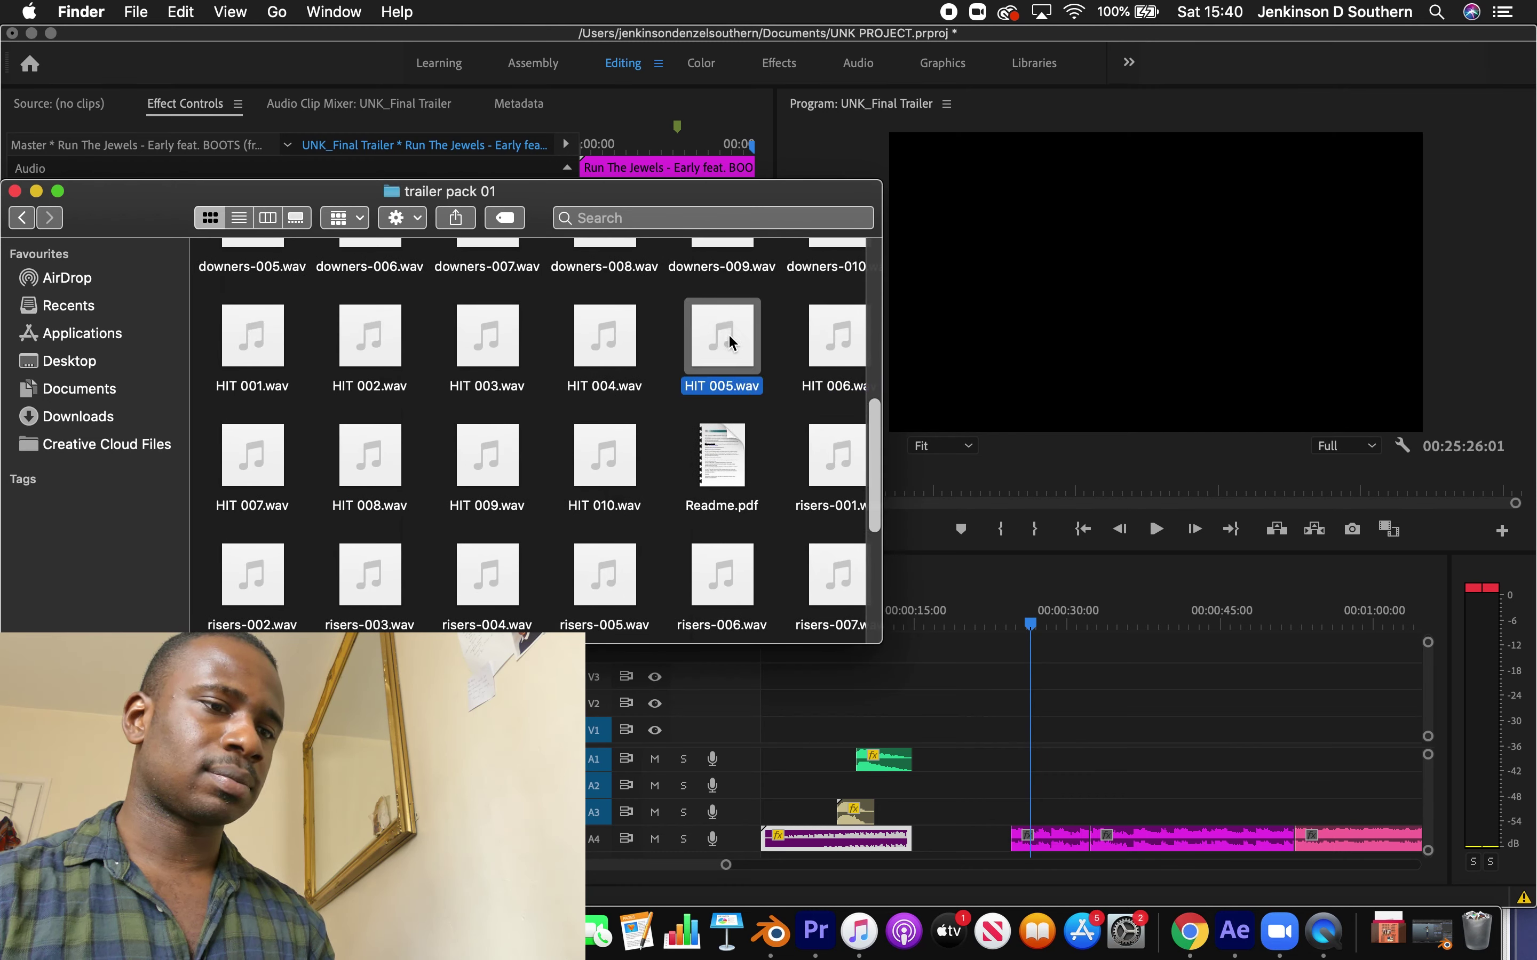
# Preview HIT 004.wav, HIT 003.wav, HIT 002.wav and HIT 001.wav in the trailer pack 01 folder
pyautogui.click(606, 346)
pyautogui.click(504, 340)
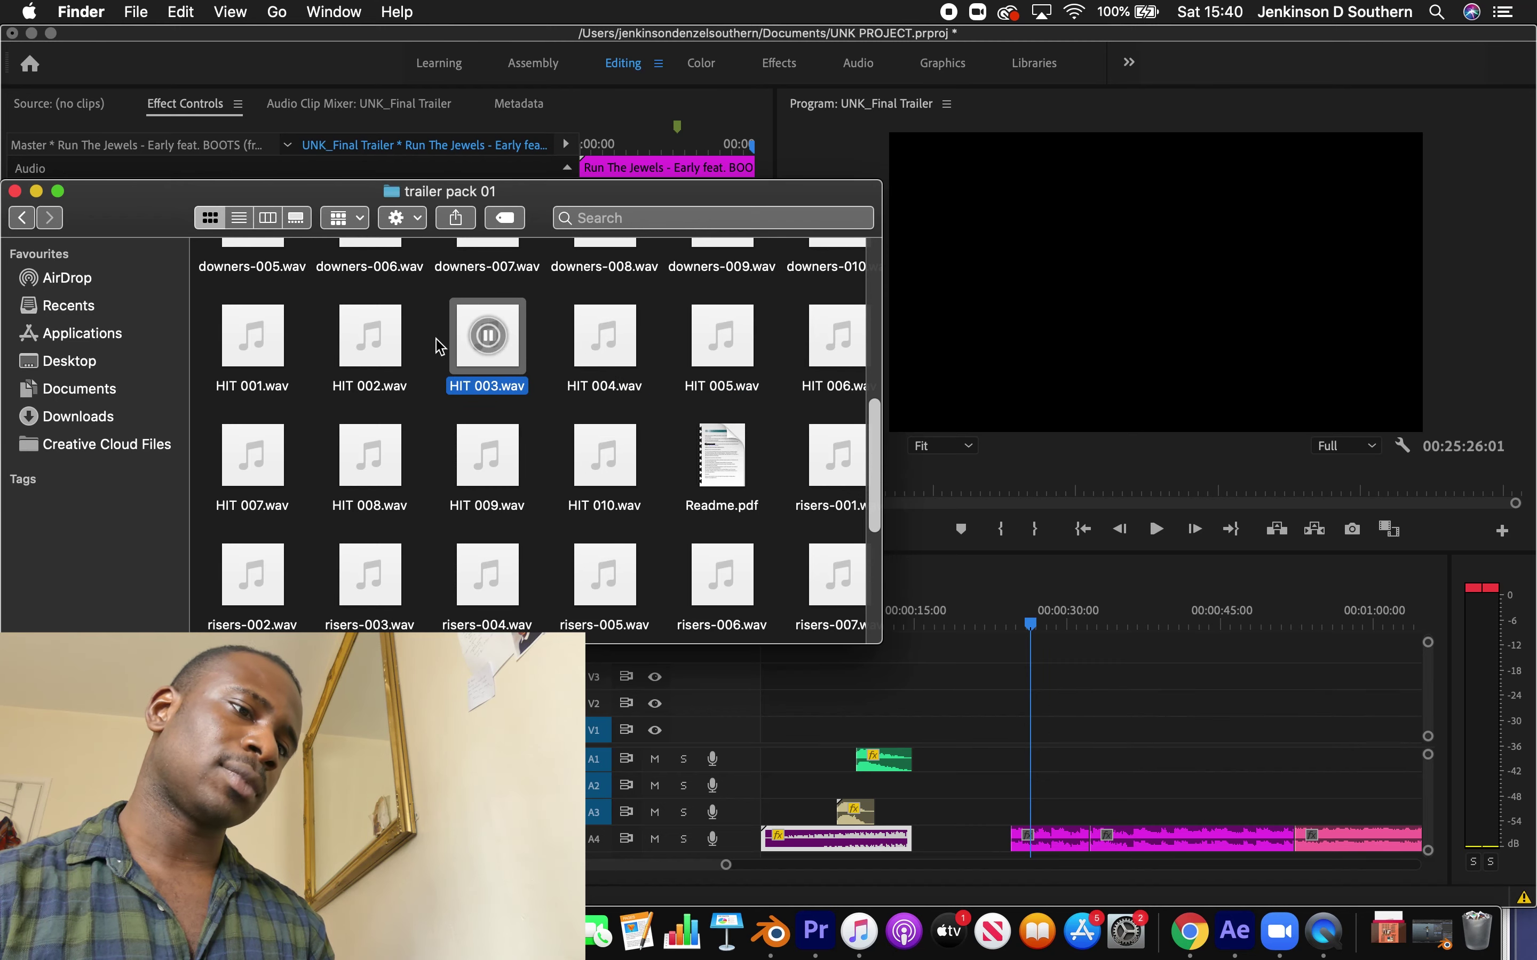
pyautogui.click(374, 341)
pyautogui.click(253, 336)
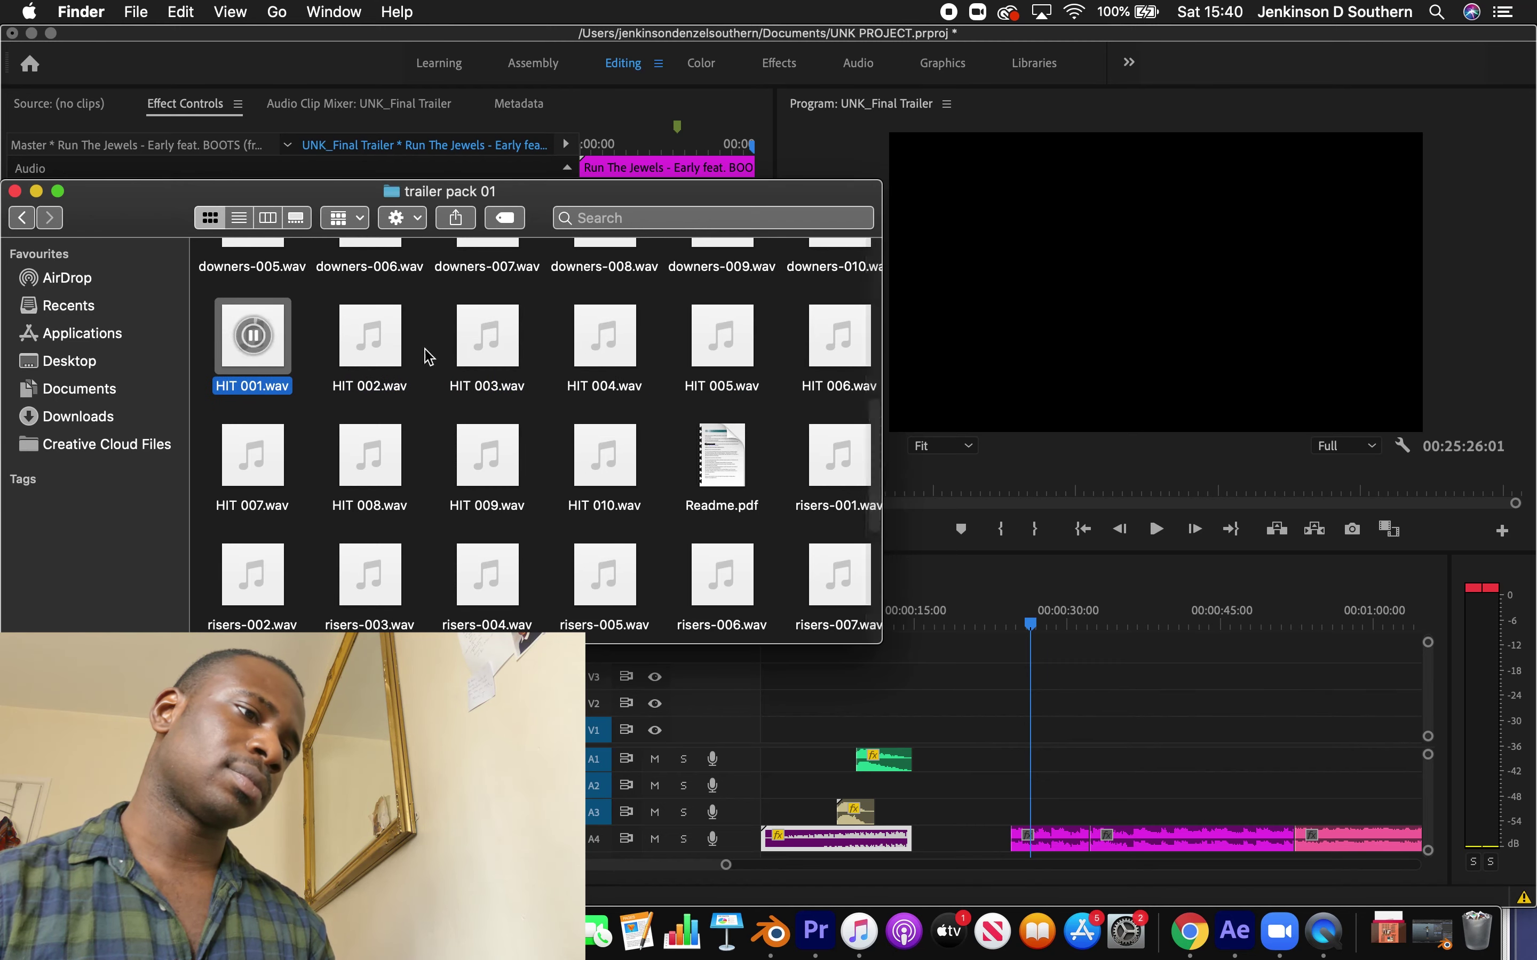
# Preview Boom 001.wav through Boom 005.wav in the trailer pack 01 folder
pyautogui.scroll(4, 538, 385)
pyautogui.scroll(6, 826, 445)
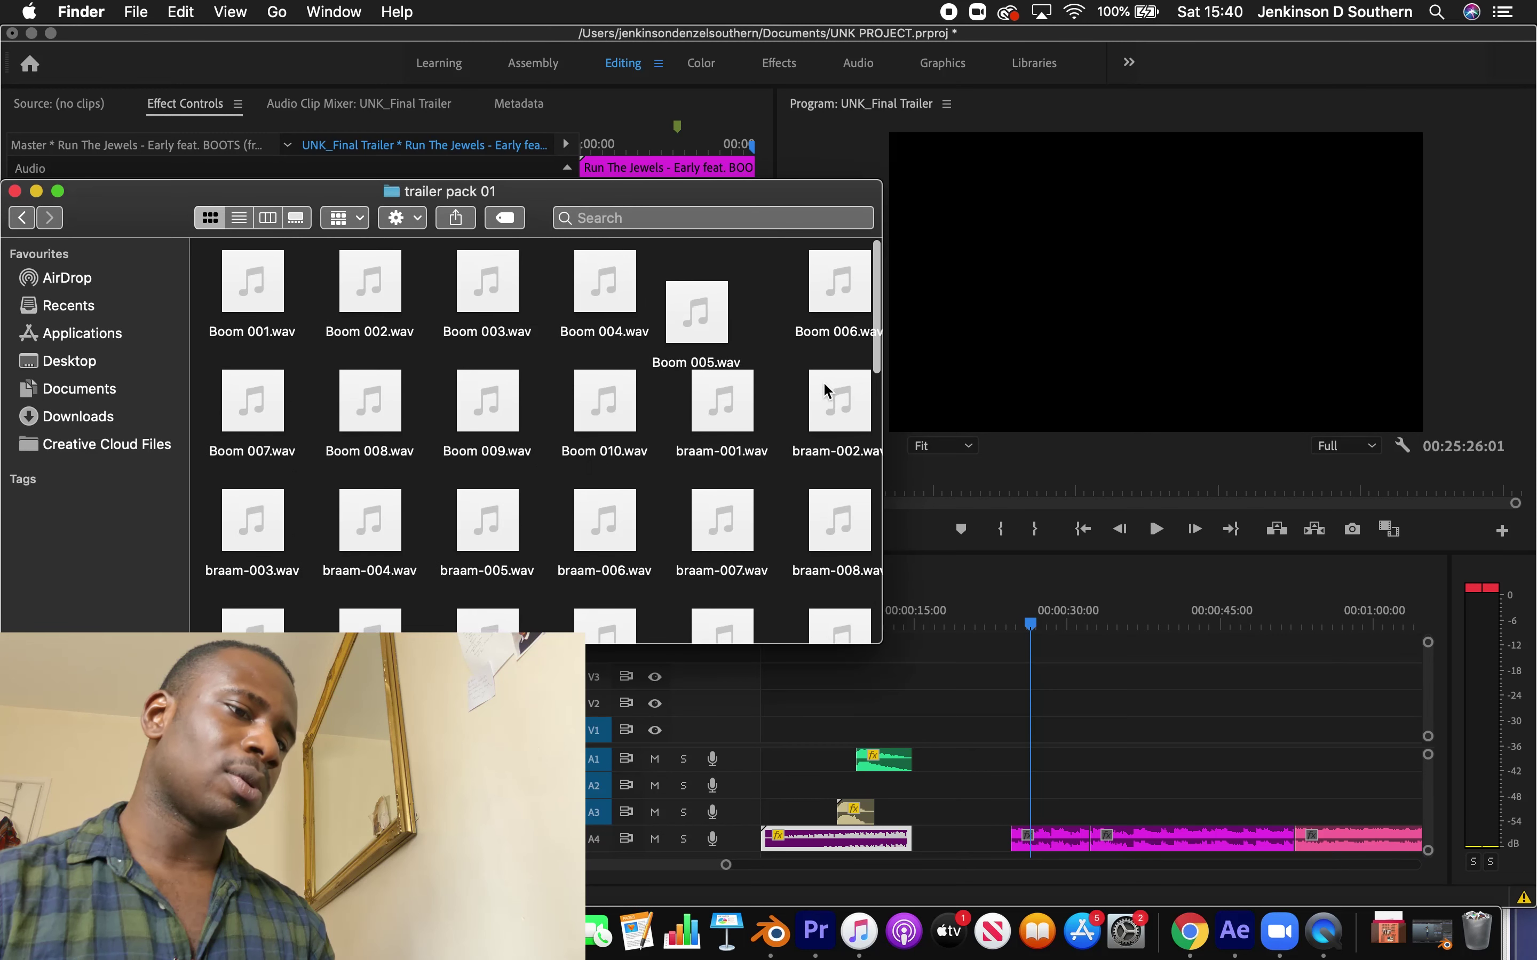
pyautogui.click(274, 290)
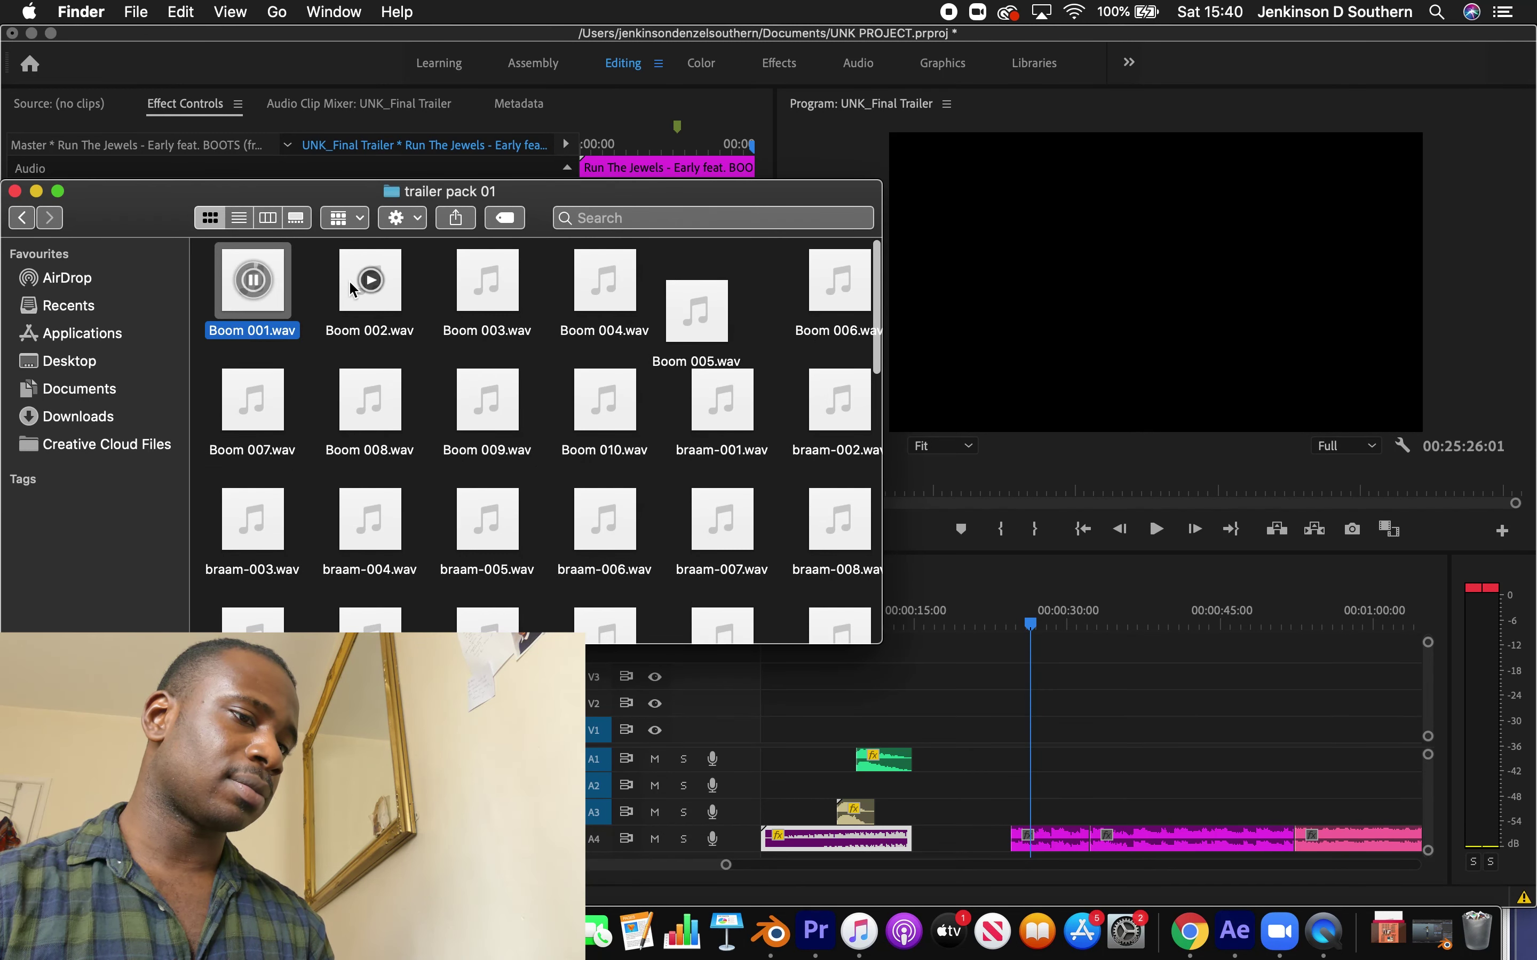
pyautogui.click(372, 287)
pyautogui.click(487, 283)
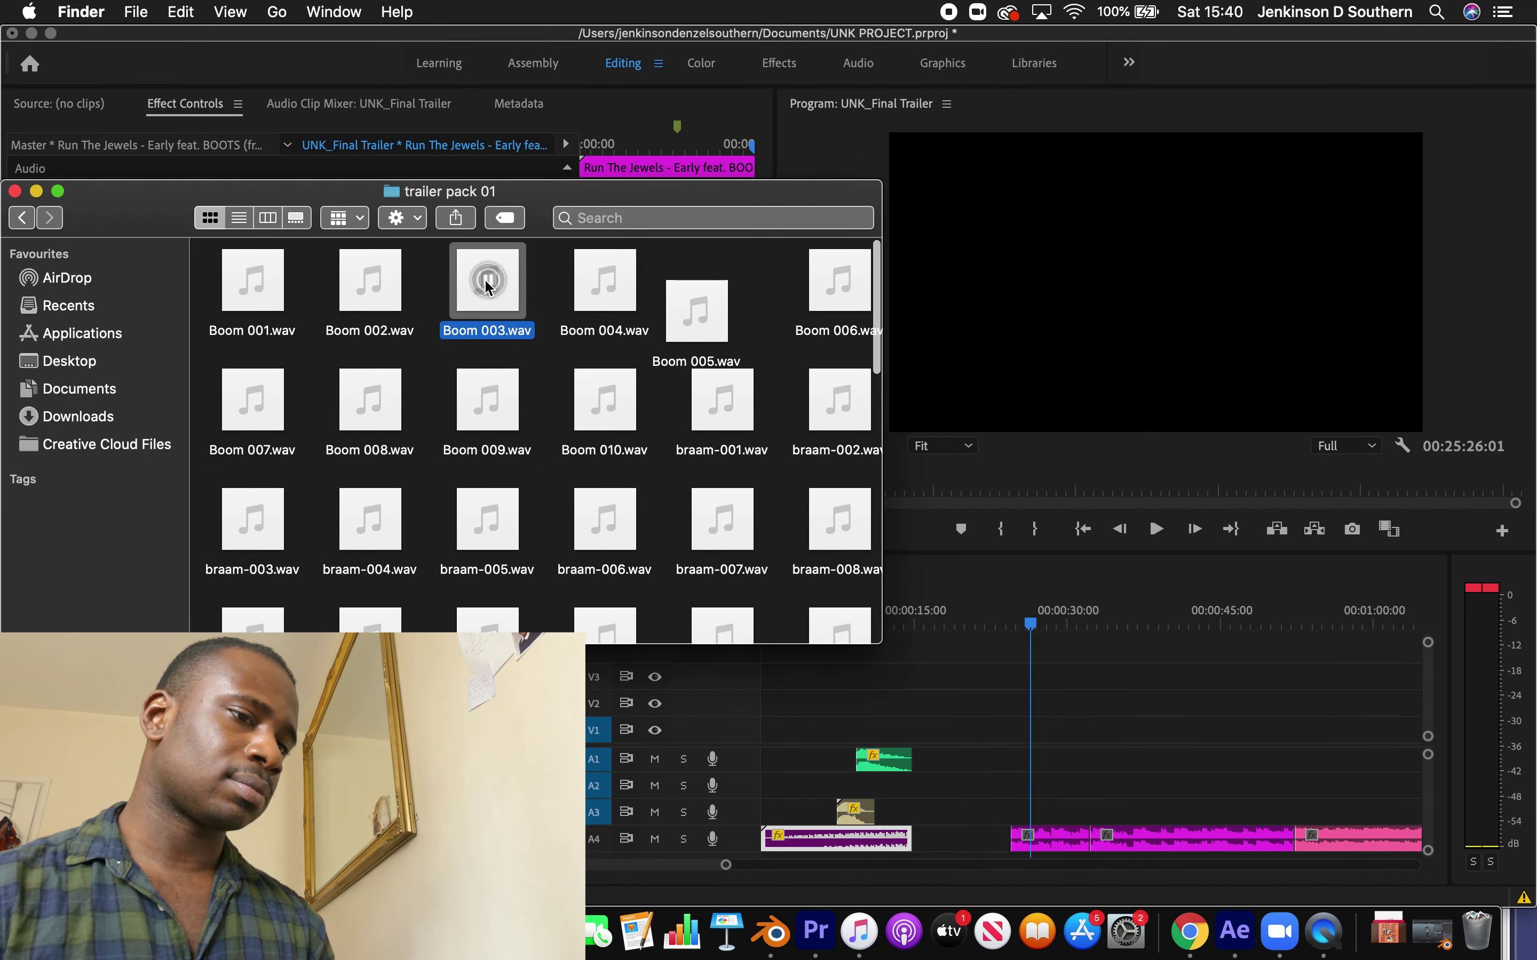
pyautogui.click(604, 280)
pyautogui.click(705, 311)
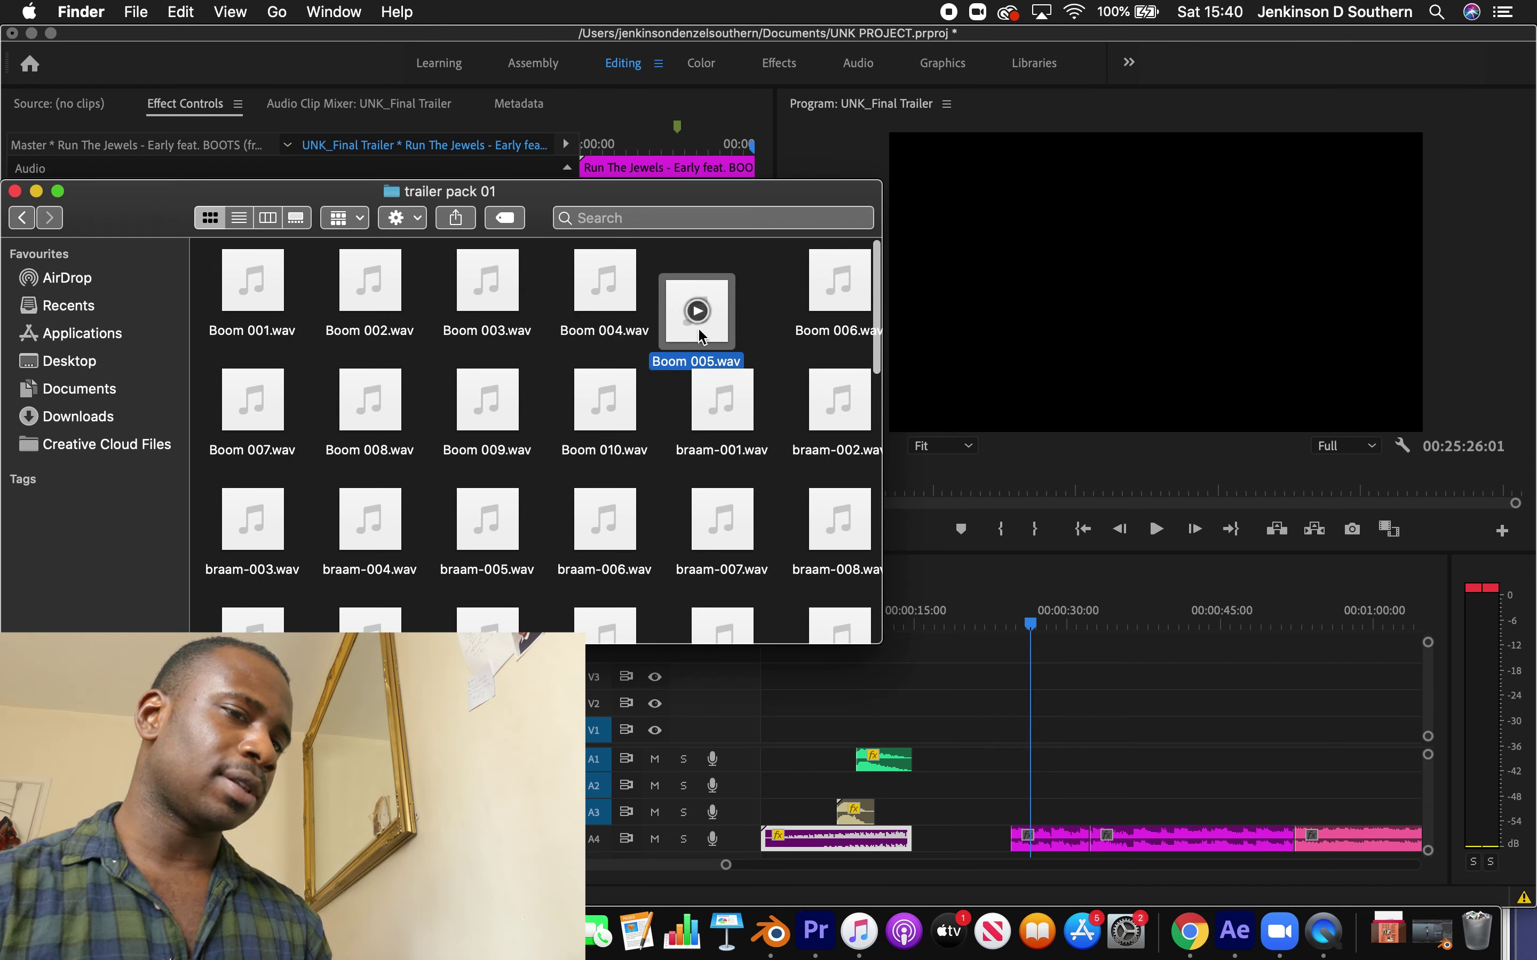
# Add Boom 005.wav to the Premiere Pro timeline, play the second music clip's opening, and place the boom on A3 at that clip's start
pyautogui.moveTo(702, 344); pyautogui.dragTo(1065, 630)
pyautogui.moveTo(1167, 754); pyautogui.dragTo(1130, 790)
pyautogui.click(1052, 619)
pyautogui.click(1013, 621)
pyautogui.press('space')
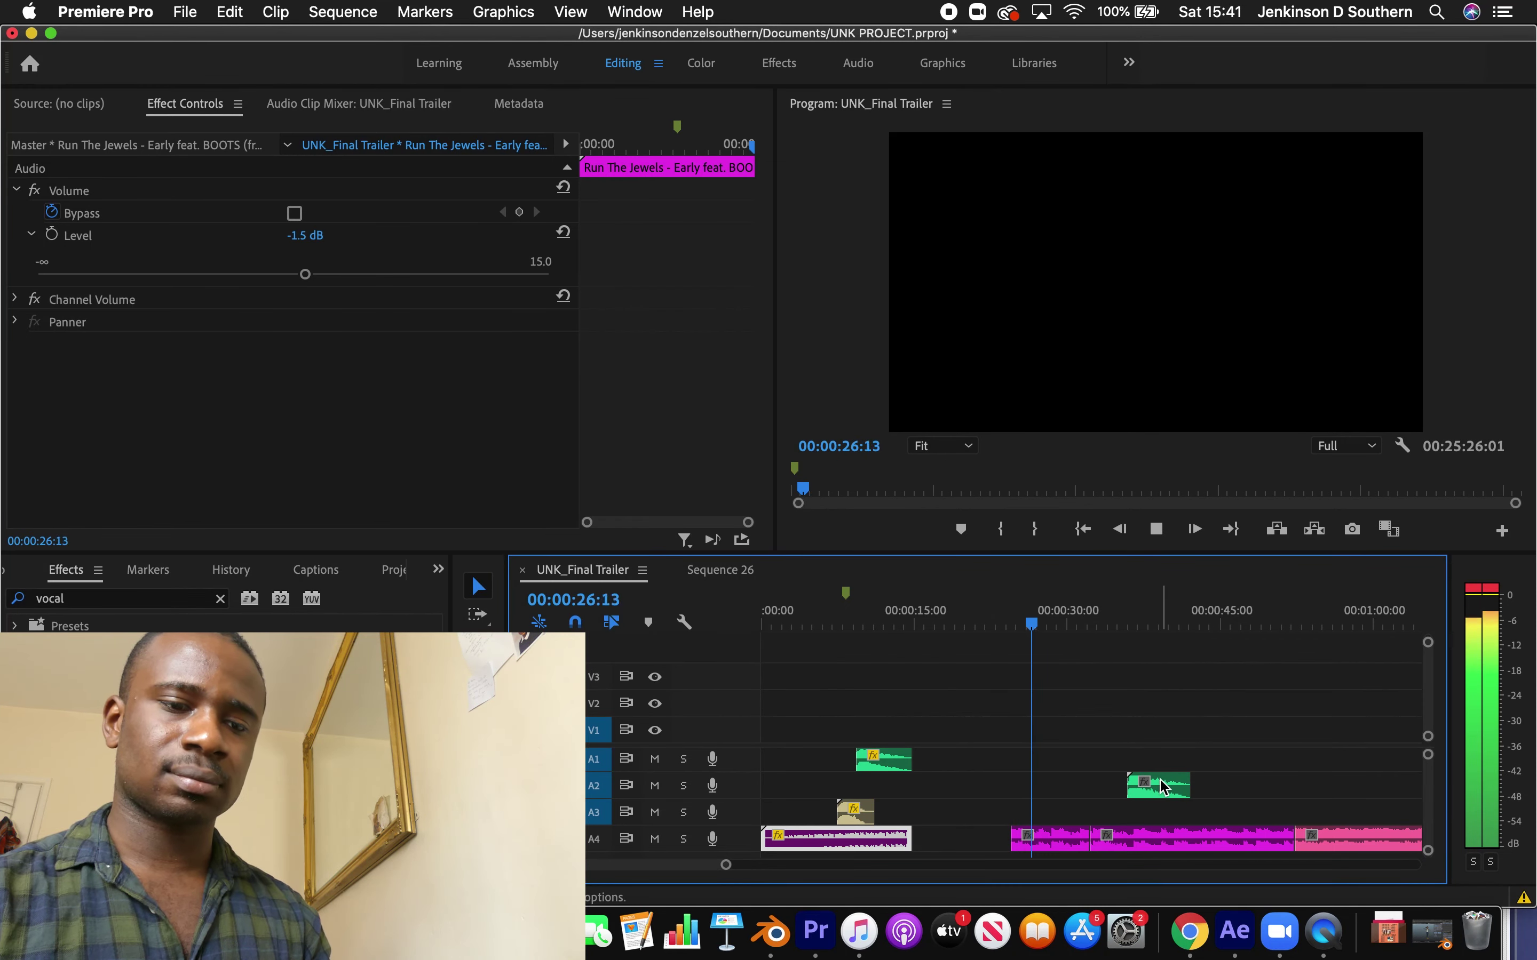
pyautogui.moveTo(1161, 787); pyautogui.dragTo(1042, 808)
# Play the boom's opening, trim the quiet lead-in of Boom 005.wav on A3, and realign it with the music clip's start
pyautogui.click(1000, 621)
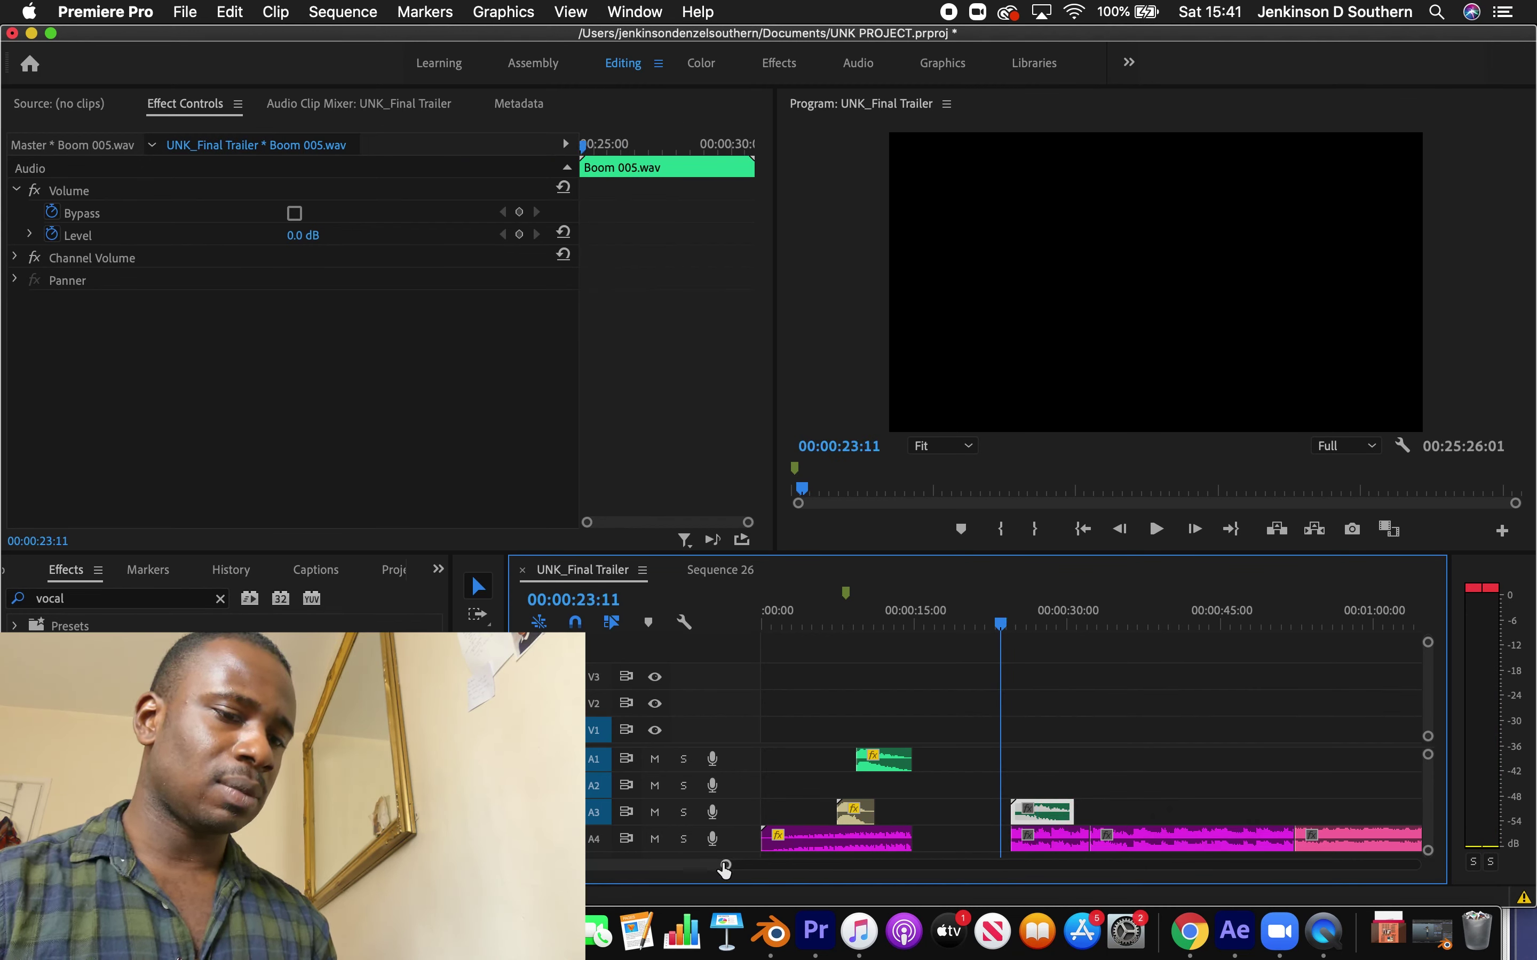
pyautogui.press('=')
pyautogui.press('=')
pyautogui.press('=')
pyautogui.moveTo(1253, 634); pyautogui.dragTo(1253, 634)
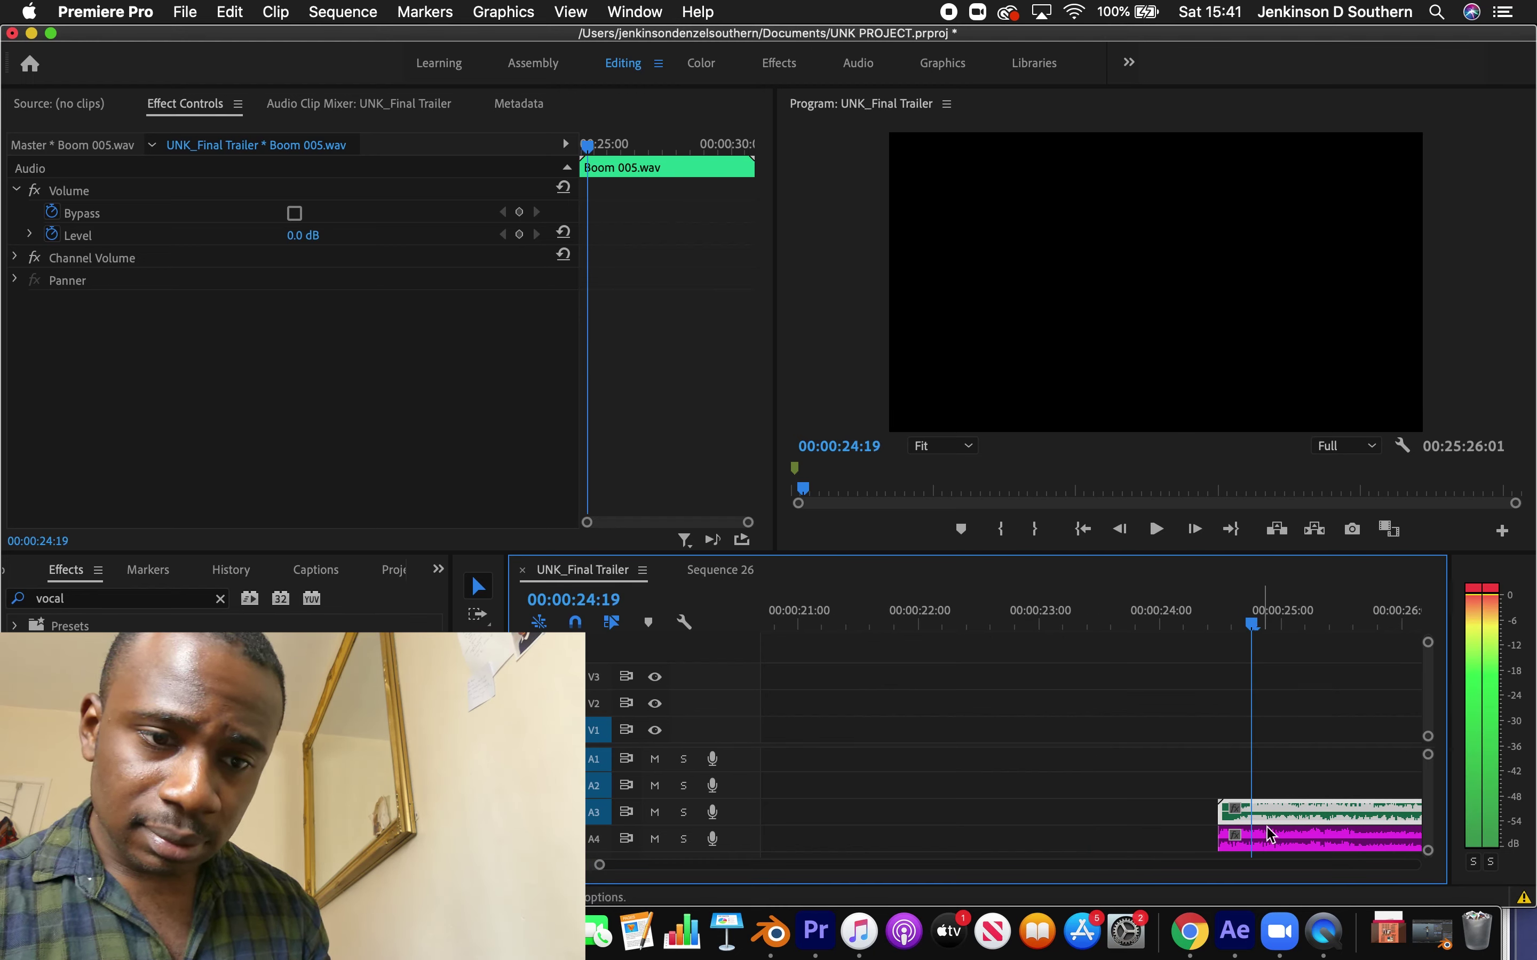
pyautogui.moveTo(1221, 801); pyautogui.dragTo(1260, 815)
pyautogui.moveTo(1202, 626); pyautogui.dragTo(1194, 626)
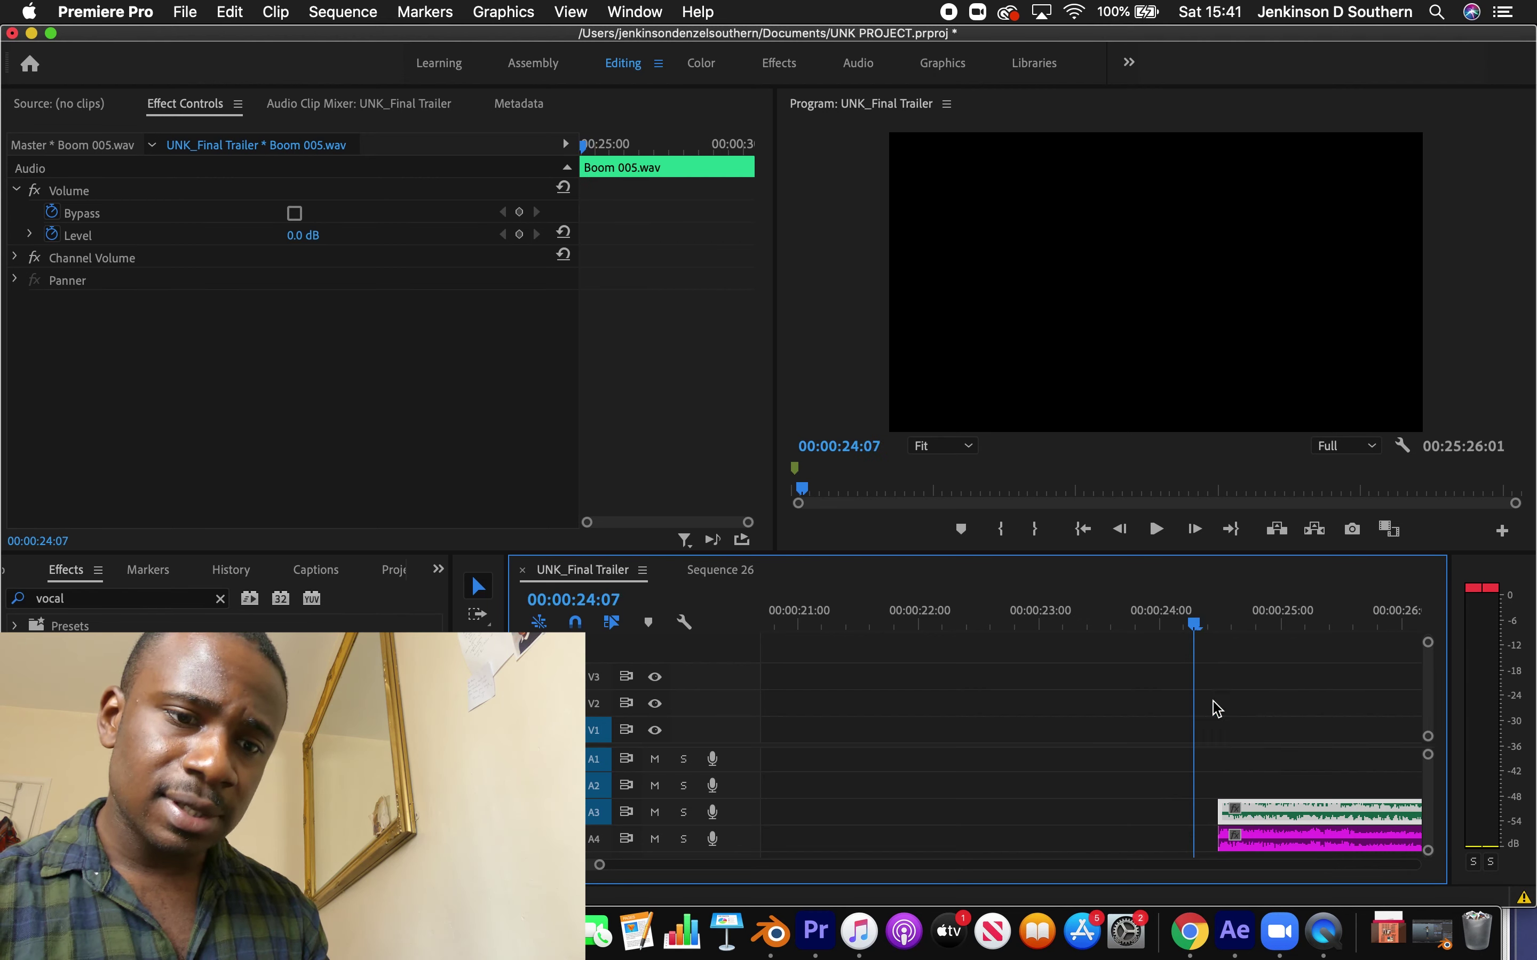
# Solo track A3 and play the boom alone, and solo A4 to play the music alone from about 00:00:24:07
pyautogui.click(1239, 848)
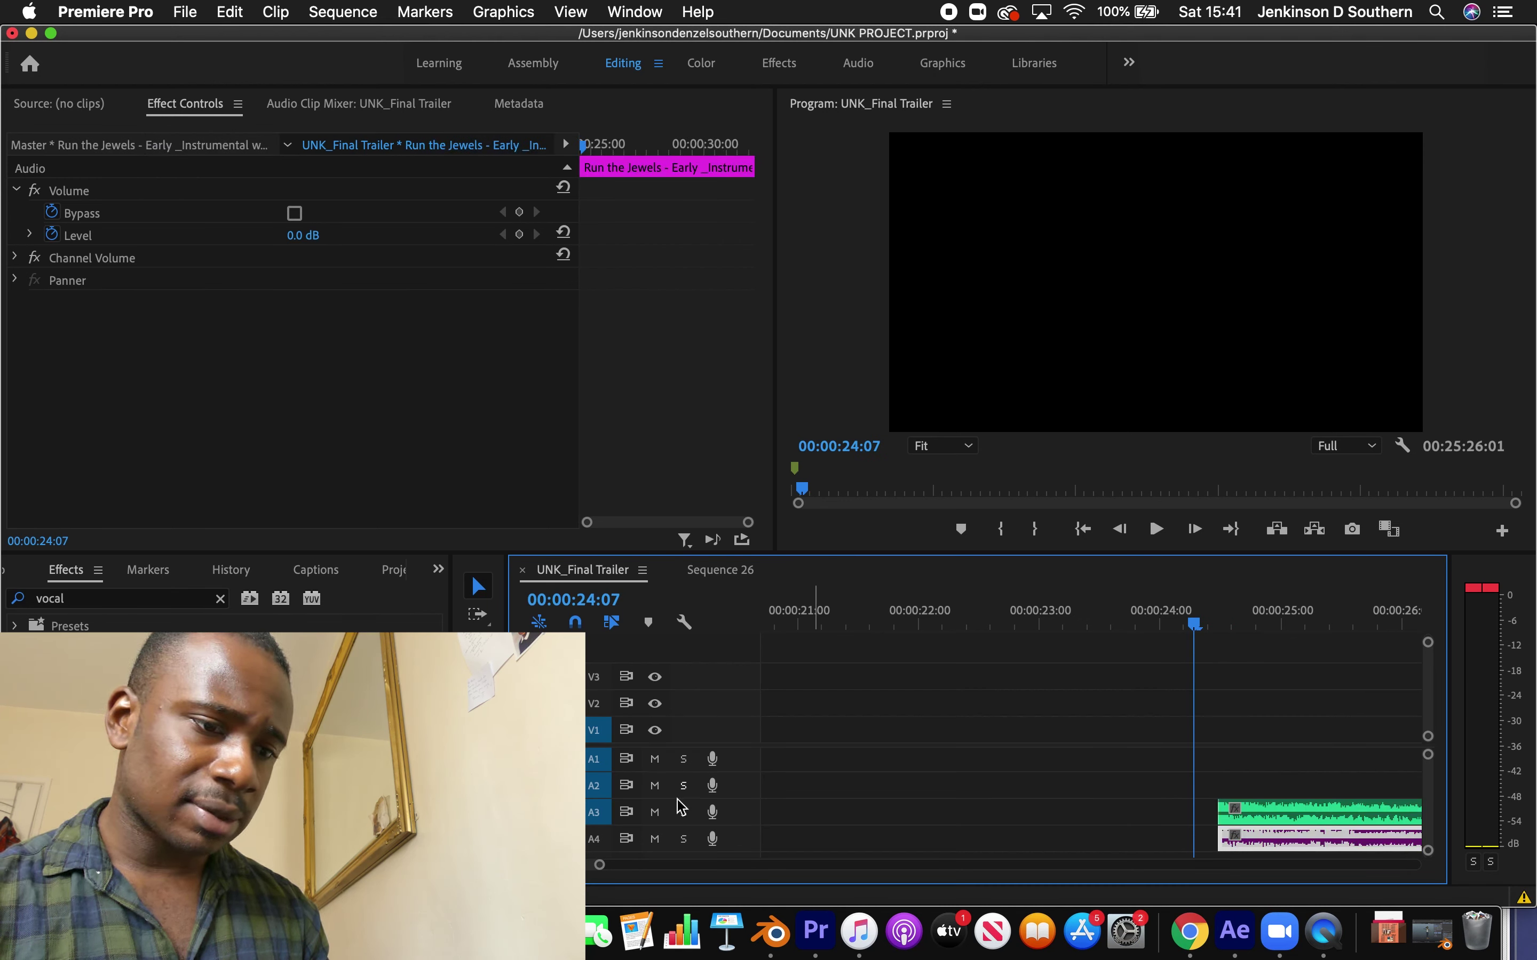
pyautogui.press('space')
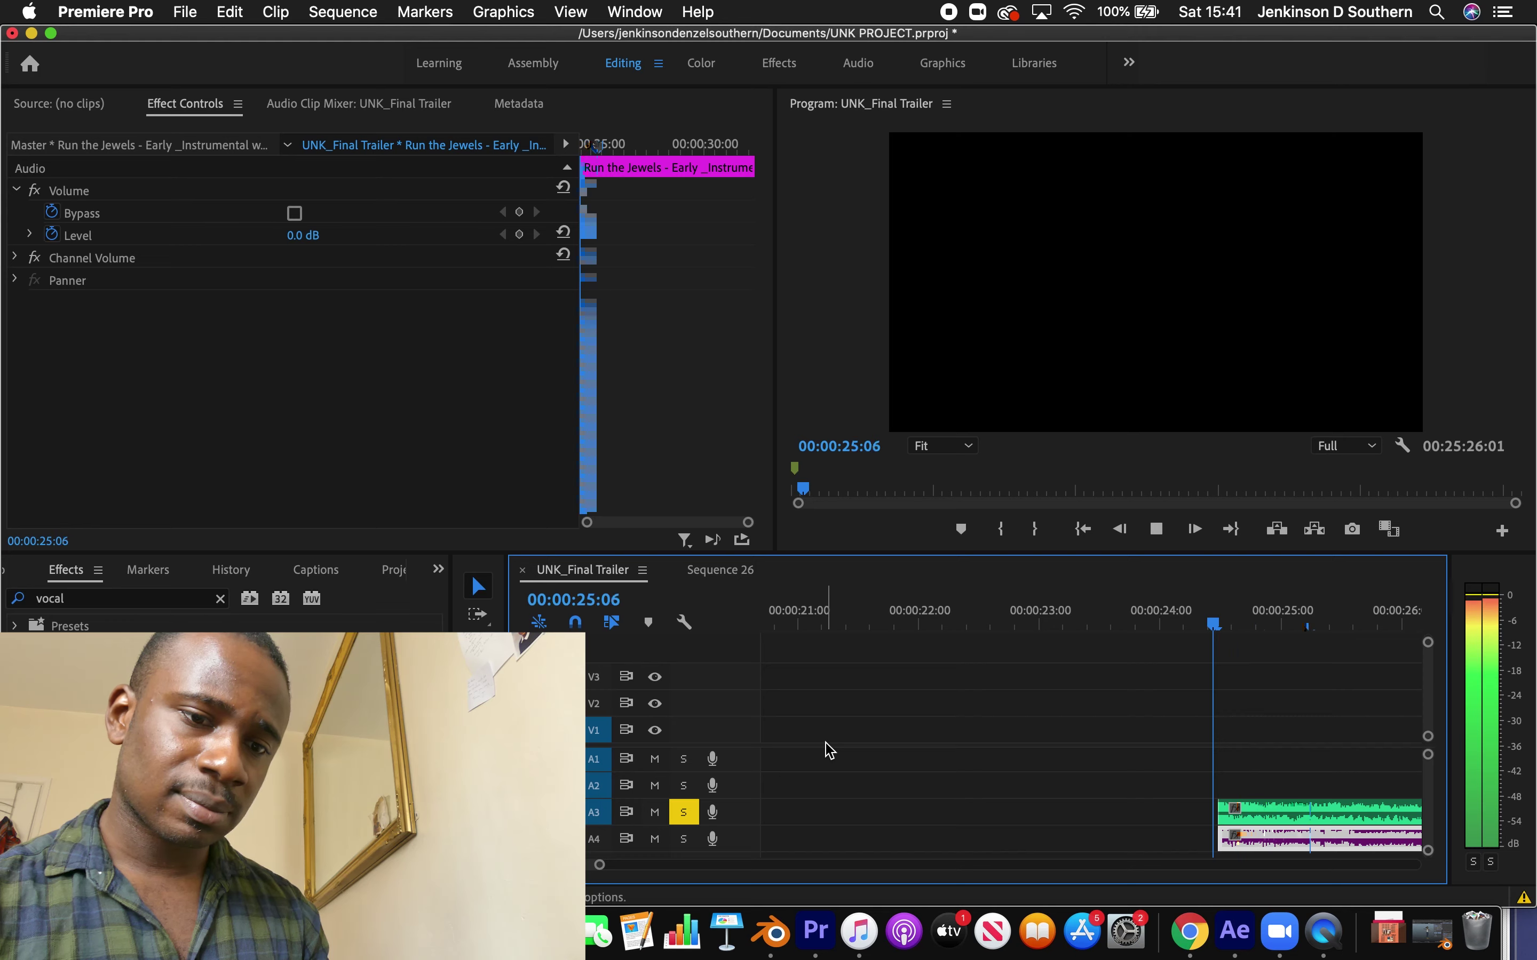
pyautogui.press('space')
pyautogui.click(684, 813)
pyautogui.click(684, 839)
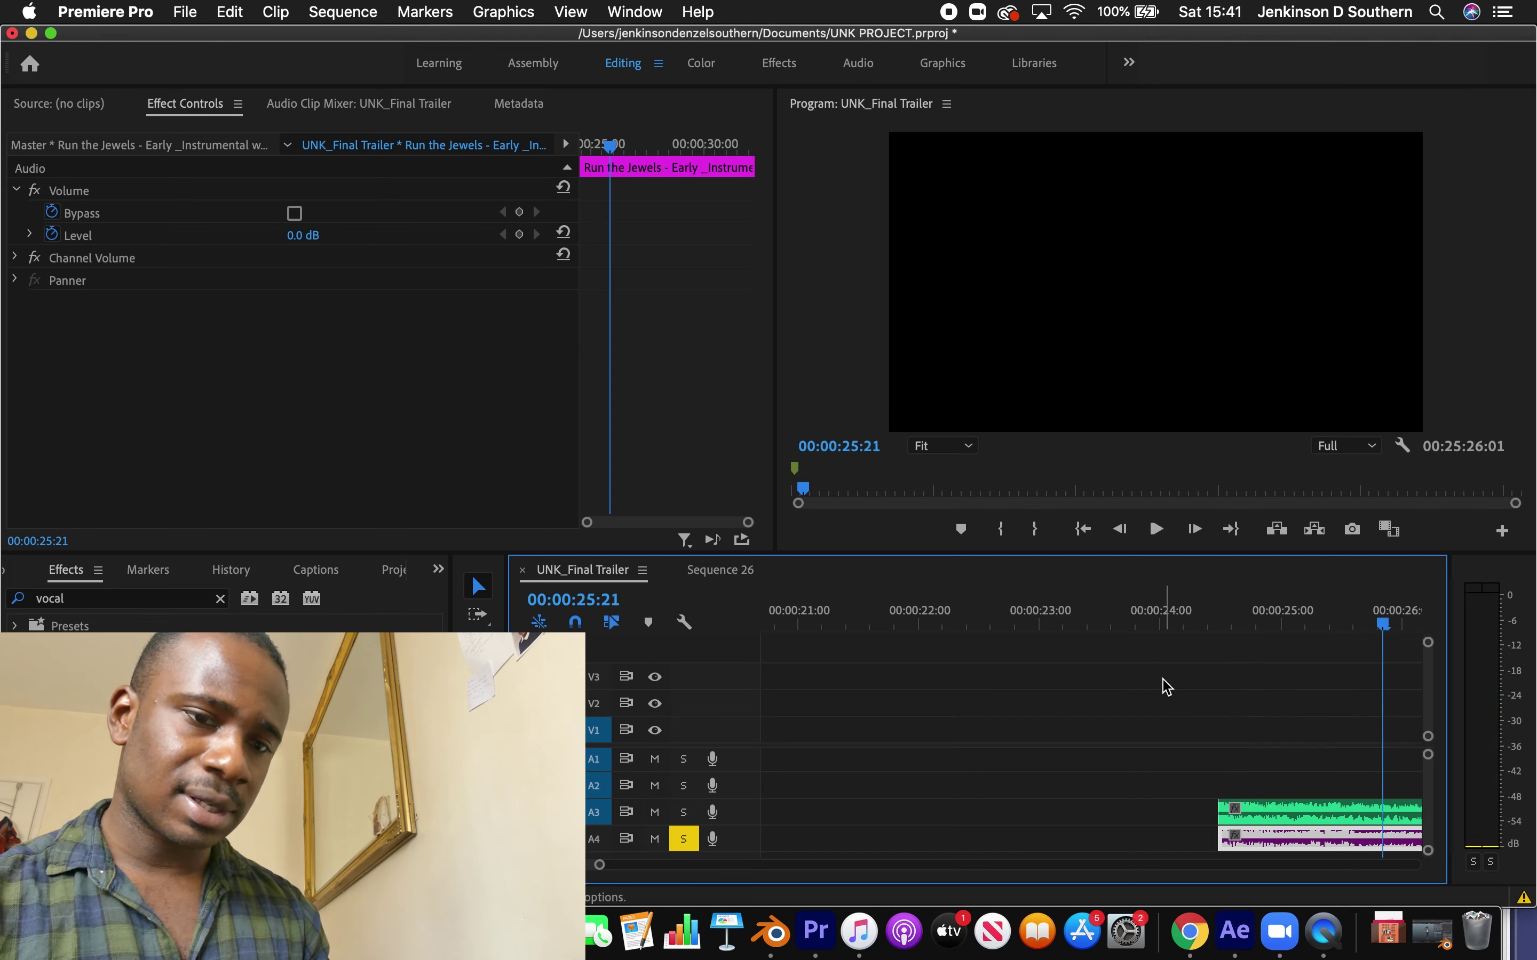
pyautogui.click(1194, 611)
pyautogui.press('space')
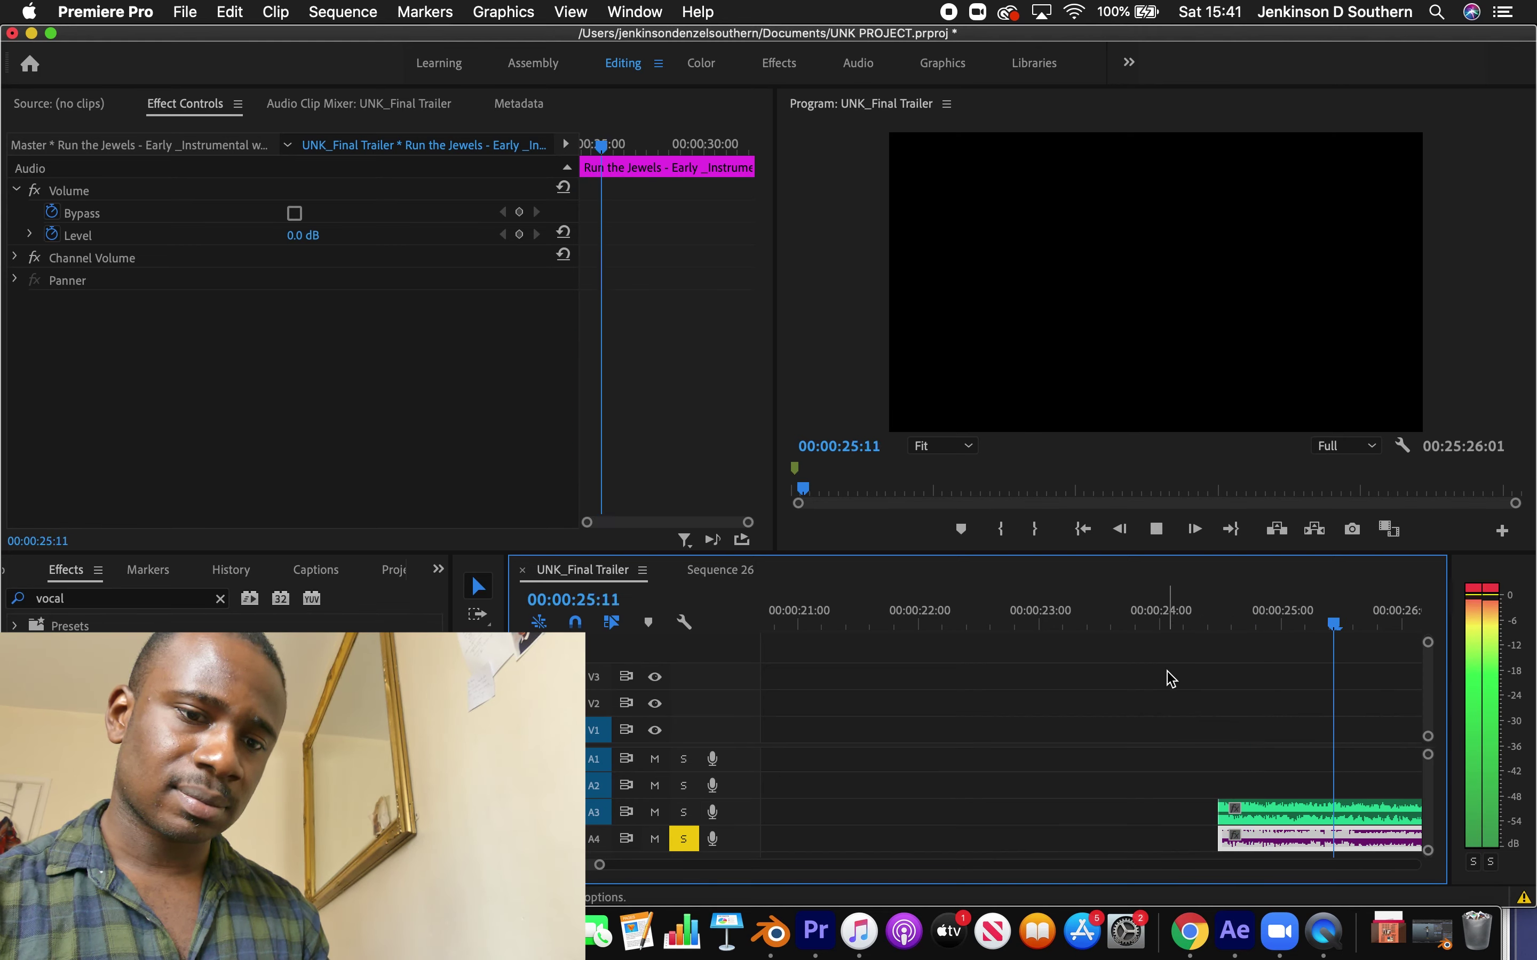
pyautogui.press('space')
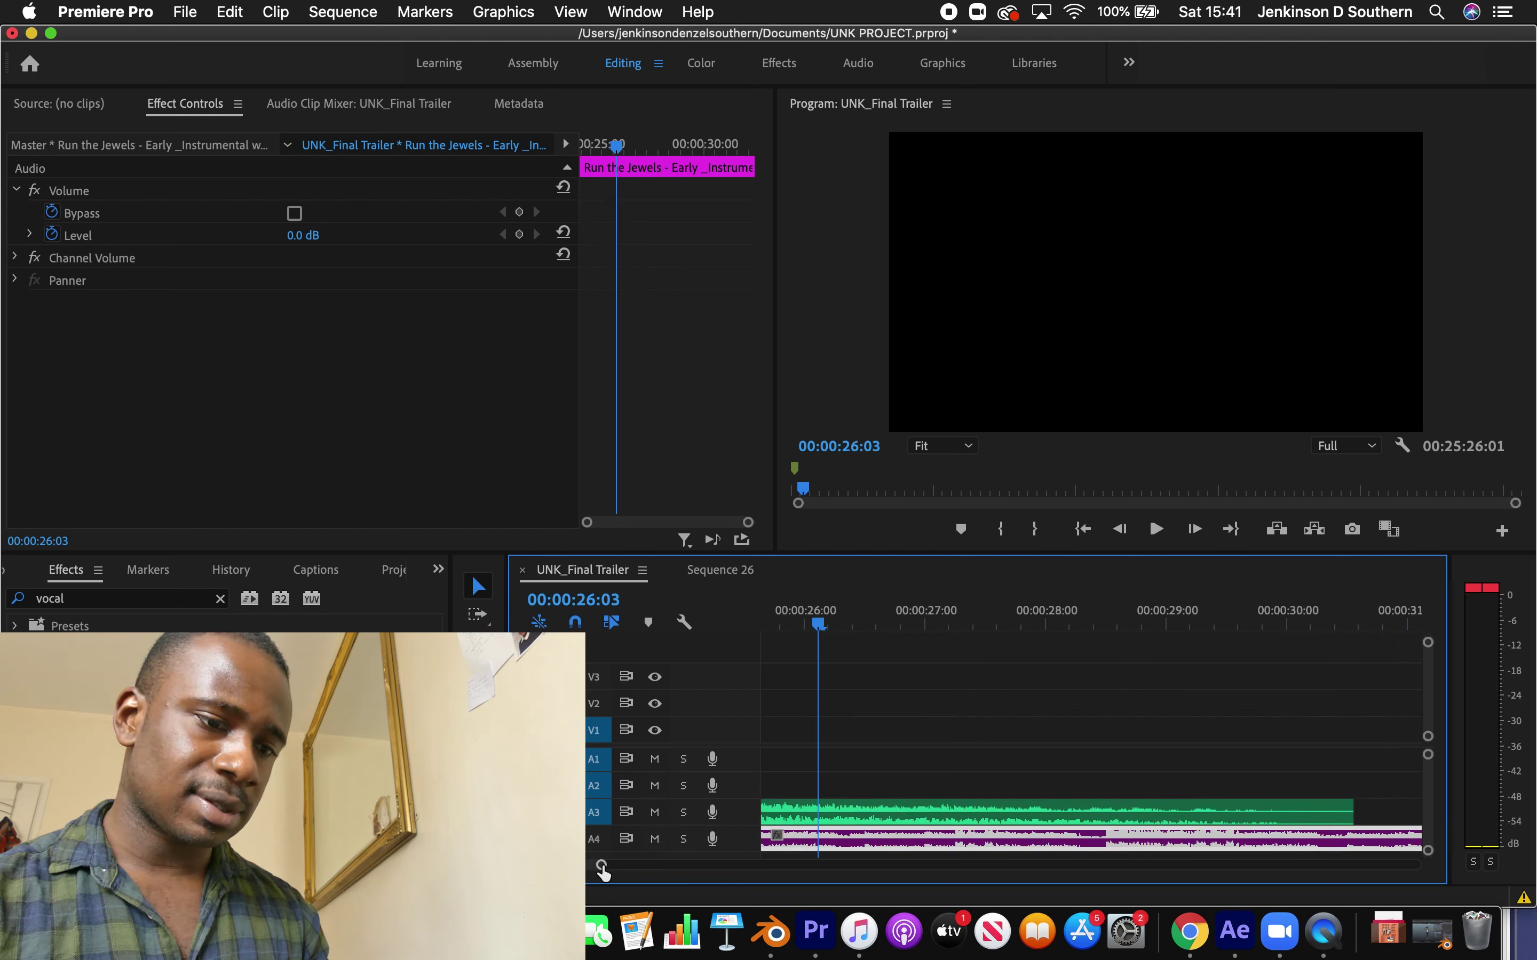
# Play Boom 005.wav together with the music from about 00:00:24:04, and repeat the playback
pyautogui.moveTo(602, 865); pyautogui.dragTo(621, 865)
pyautogui.click(968, 626)
pyautogui.press('space')
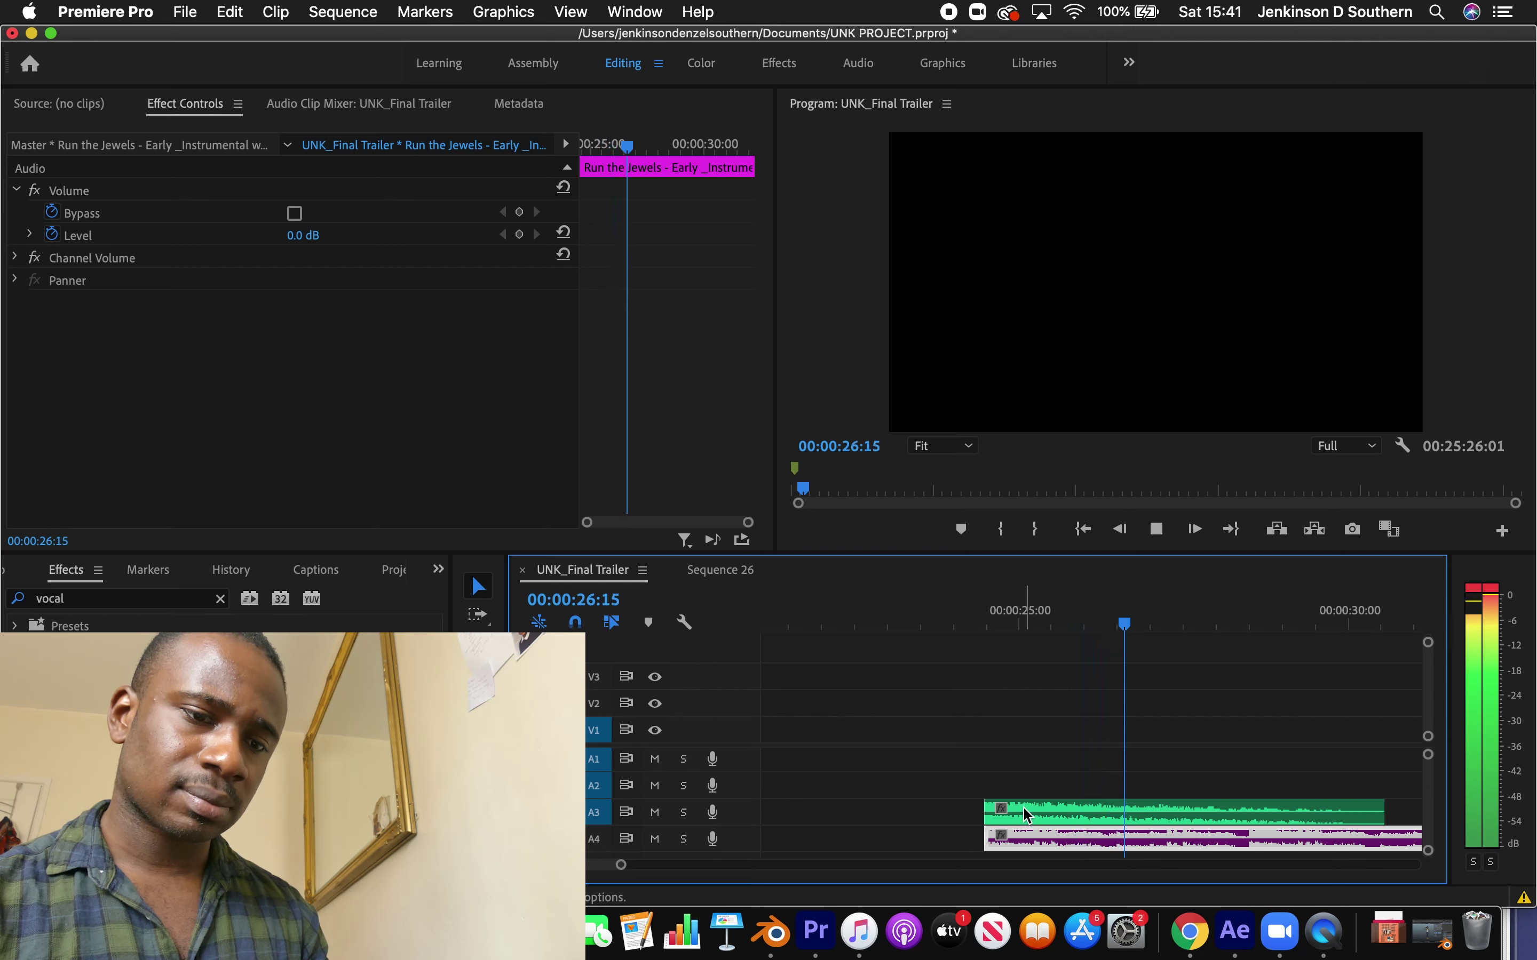
pyautogui.press('space')
pyautogui.click(966, 626)
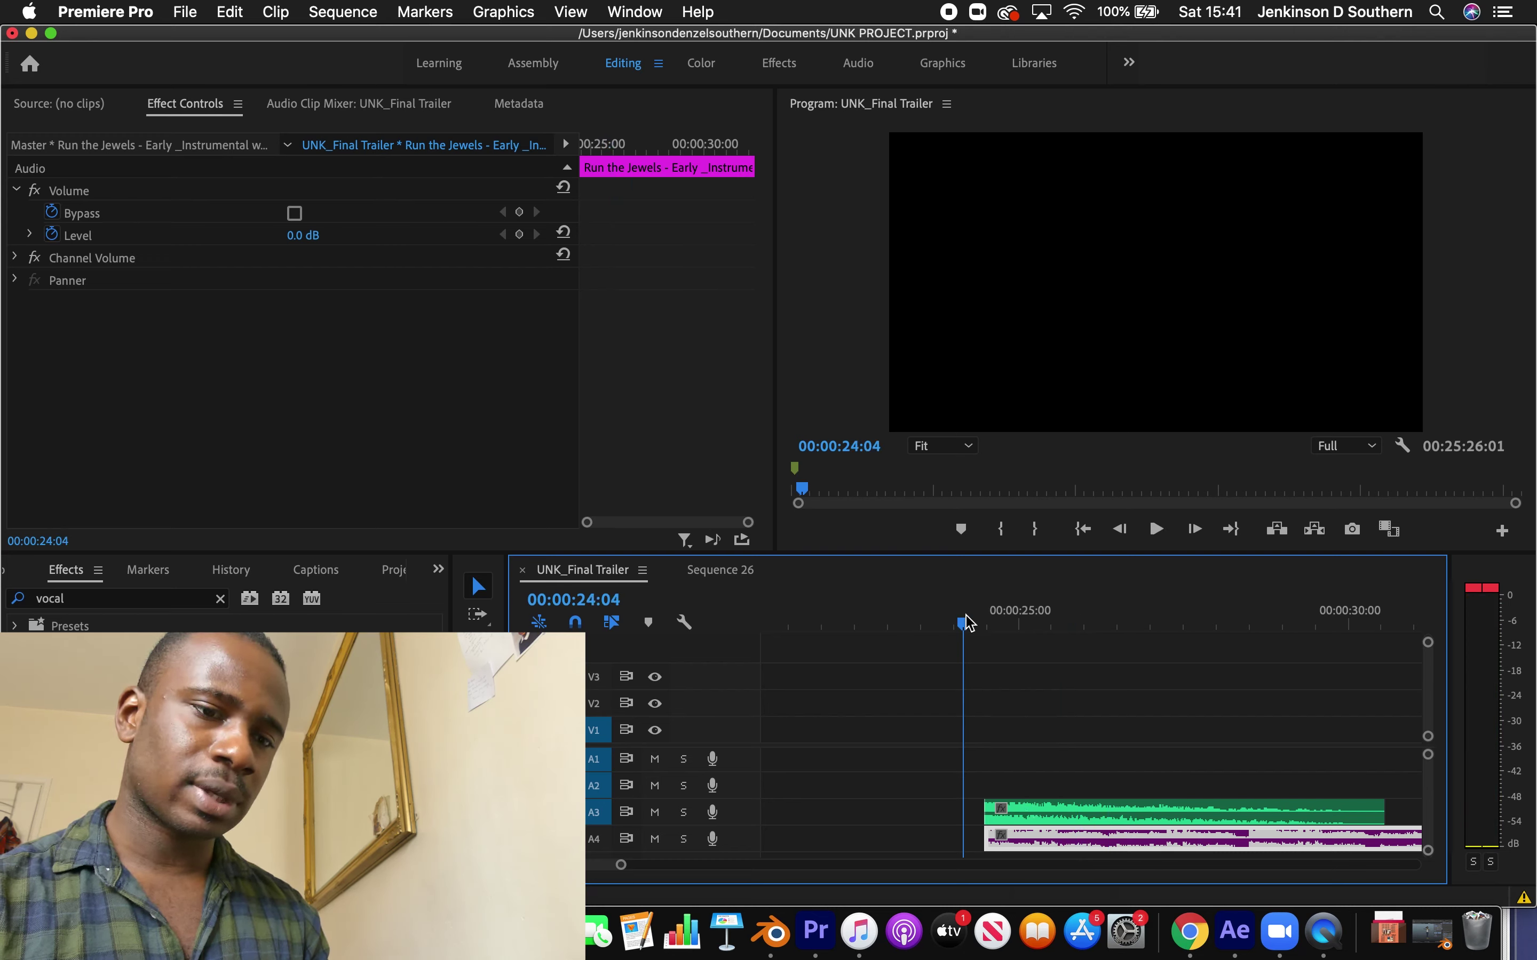
pyautogui.press('space')
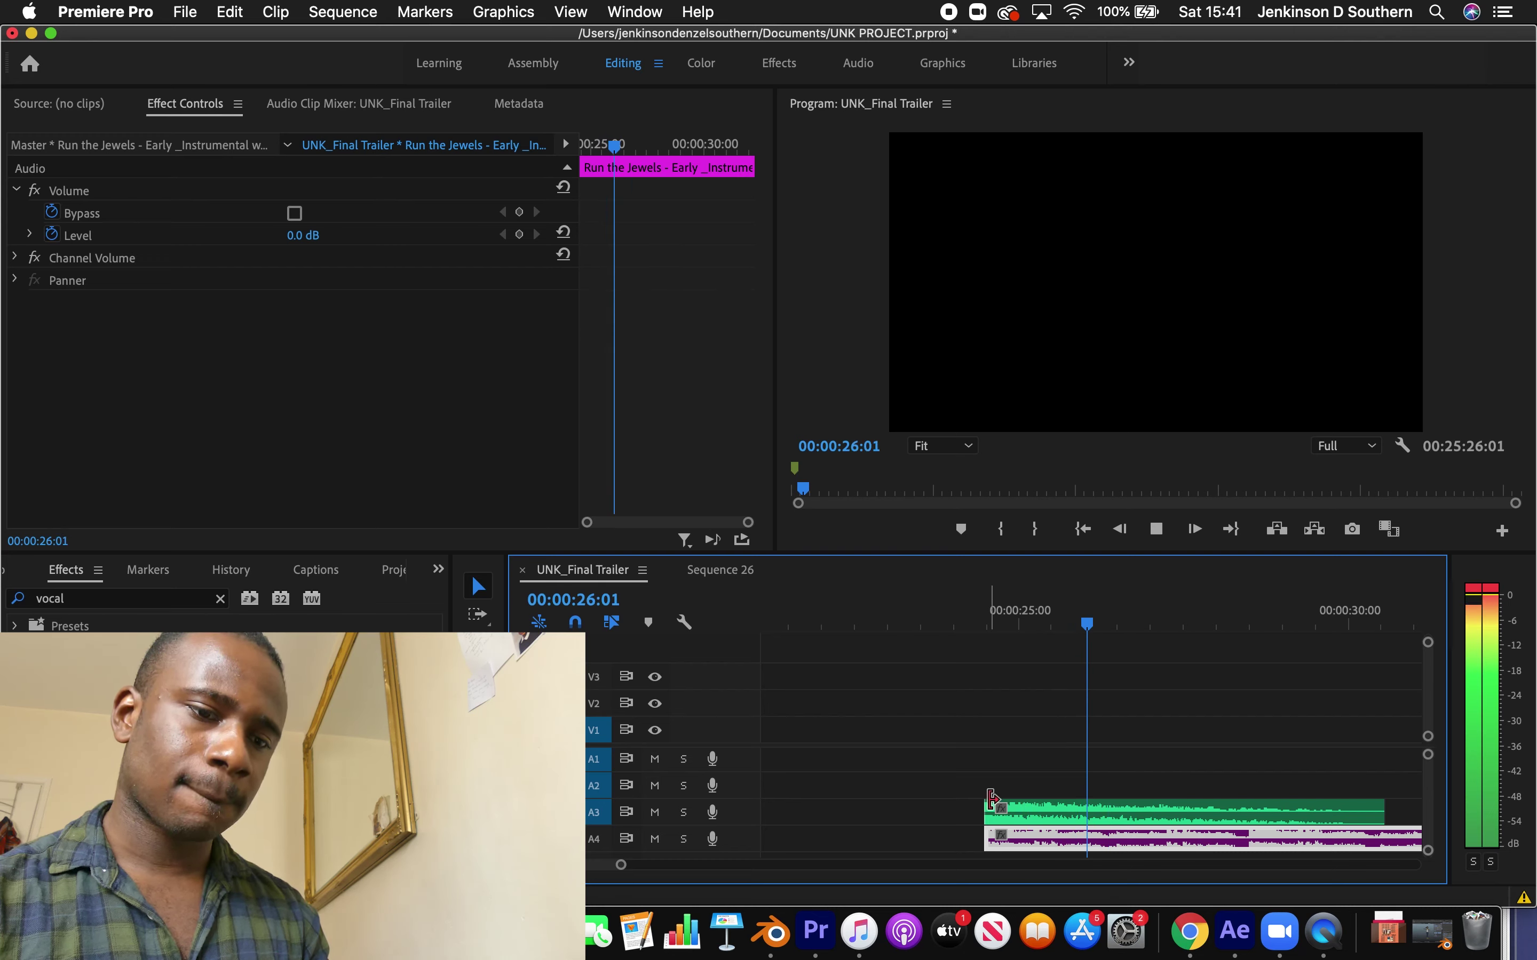
# Compare the music on A4 soloed against the full mix with the boom, playing each from about 00:00:24:04
pyautogui.click(965, 626)
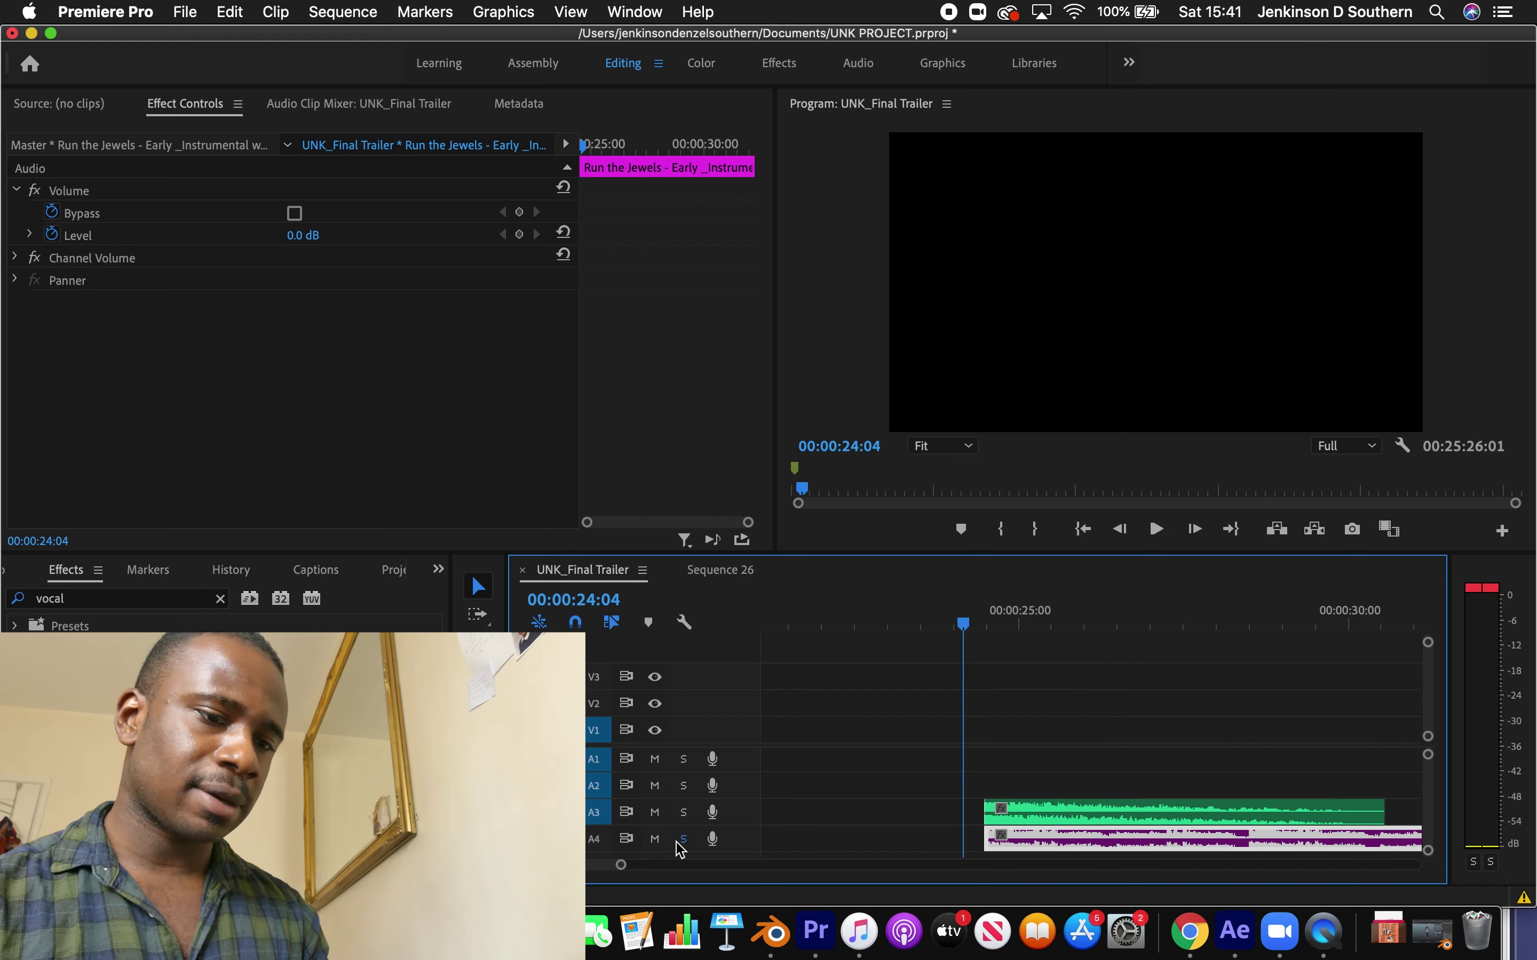
pyautogui.press('space')
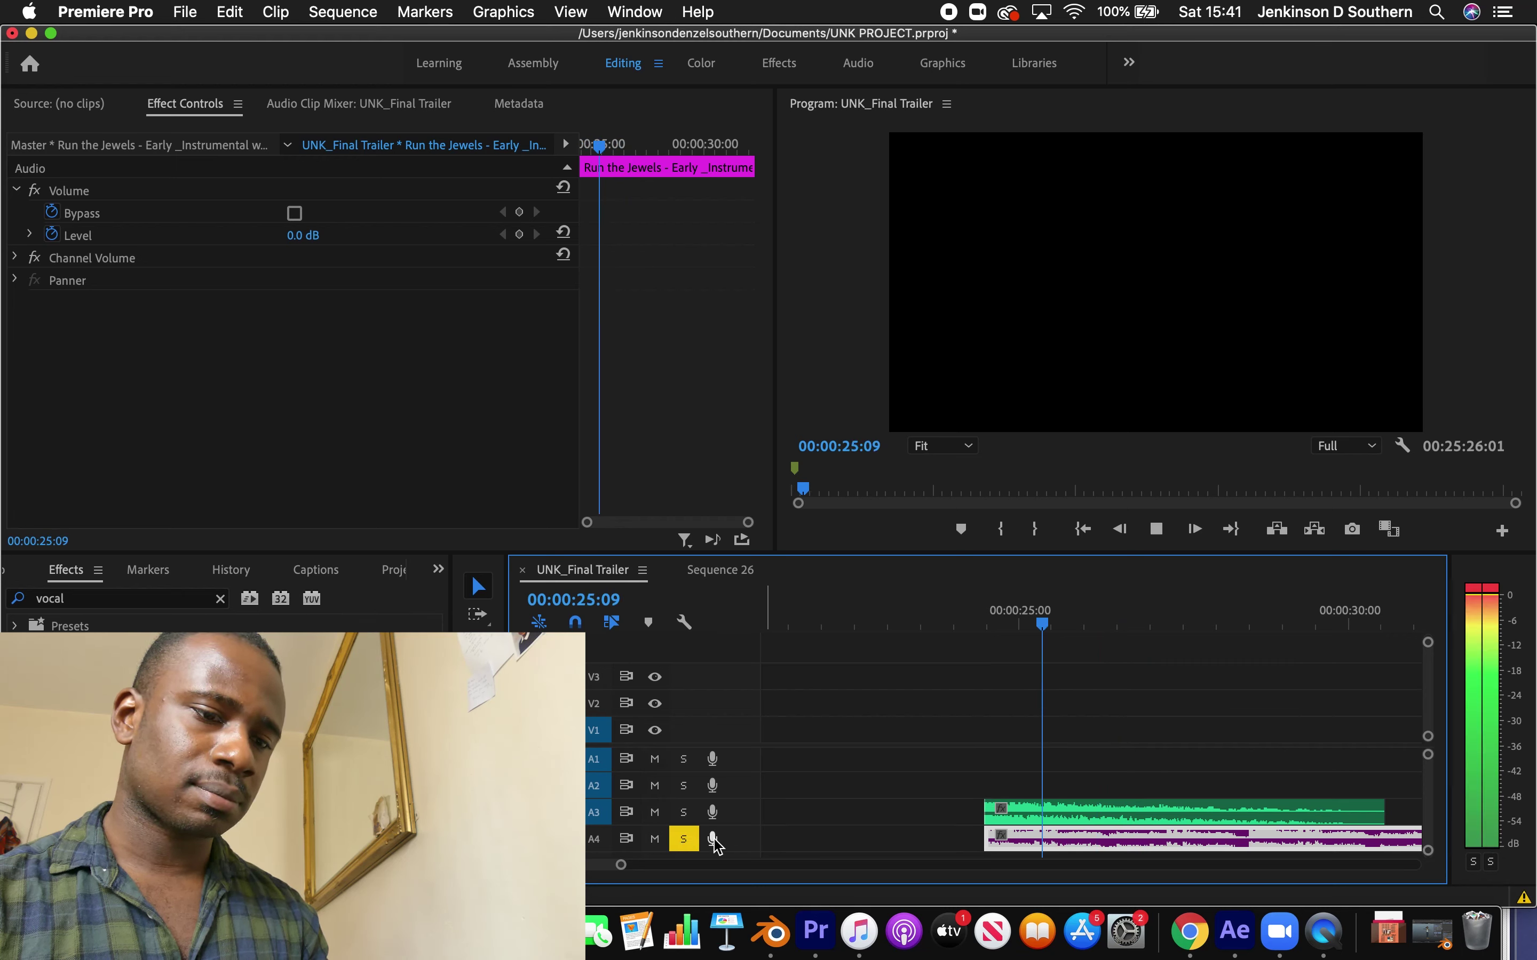
pyautogui.press('space')
pyautogui.click(691, 842)
pyautogui.click(950, 623)
pyautogui.press('space')
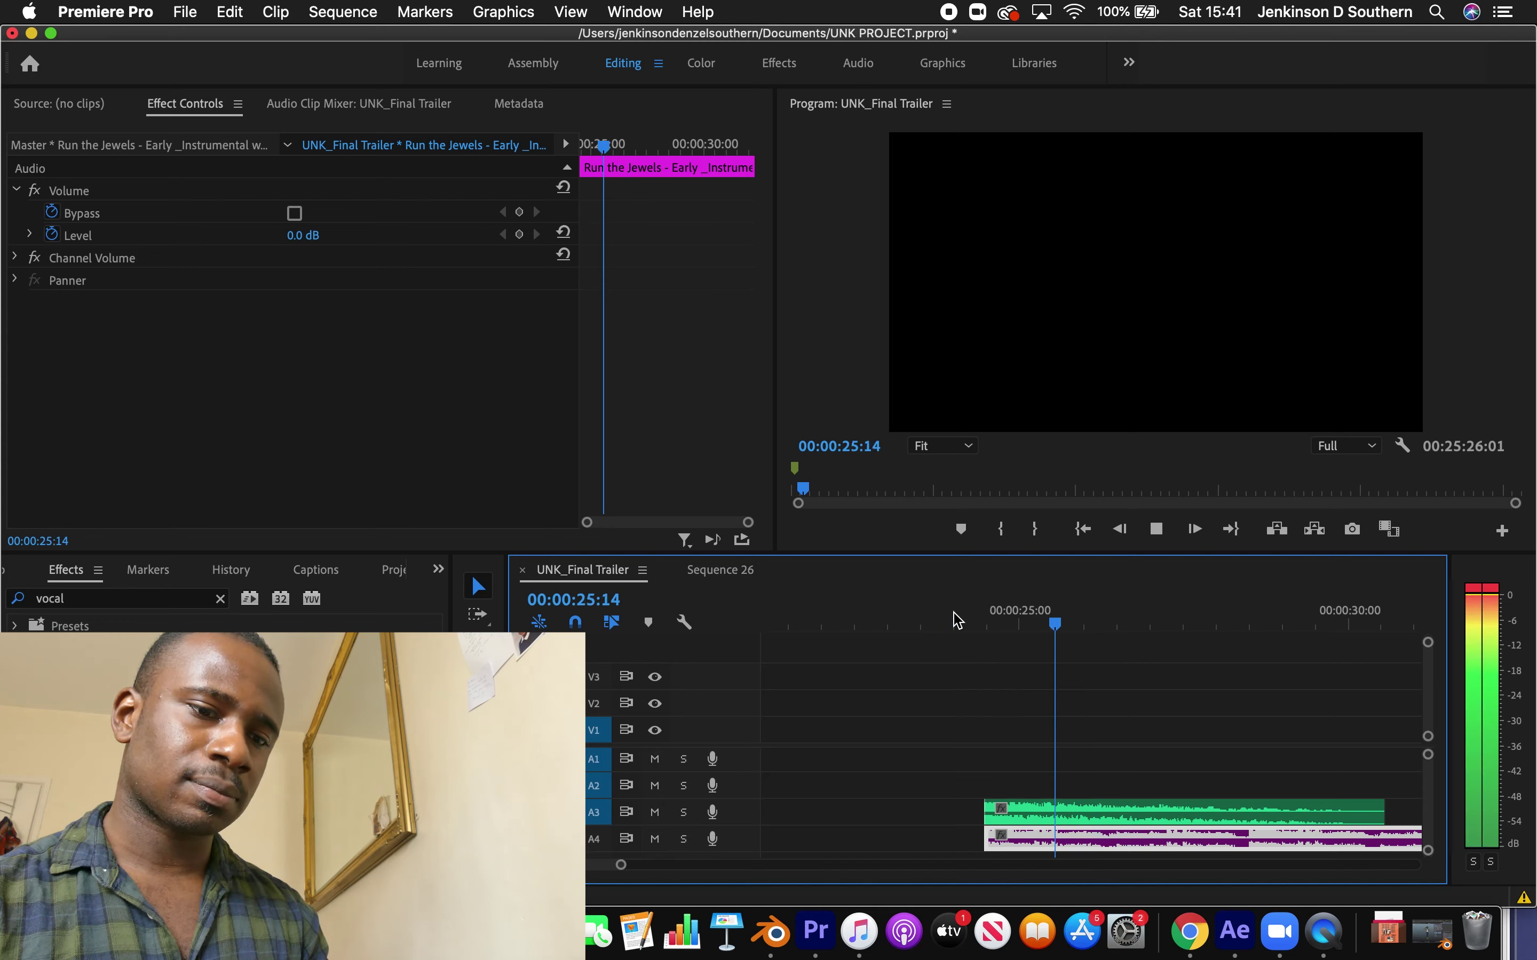
pyautogui.press('space')
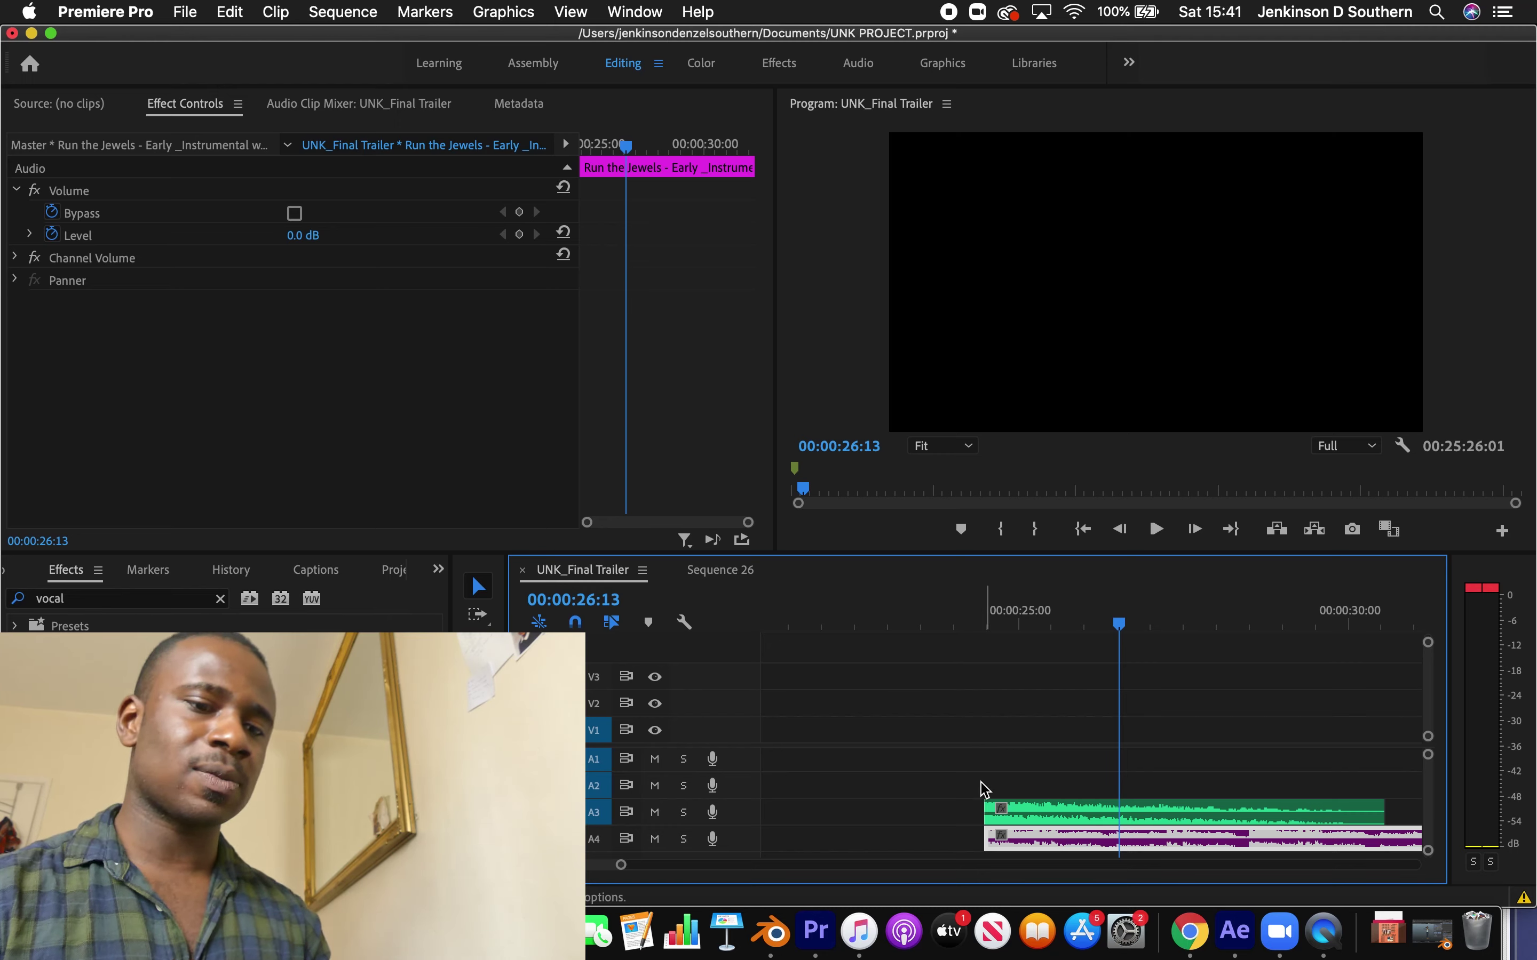
# Extend the start of Boom 005.wav ahead of the music clip, and set that music clip's volume to -1.6 dB without level keyframing
pyautogui.moveTo(973, 808); pyautogui.dragTo(915, 801)
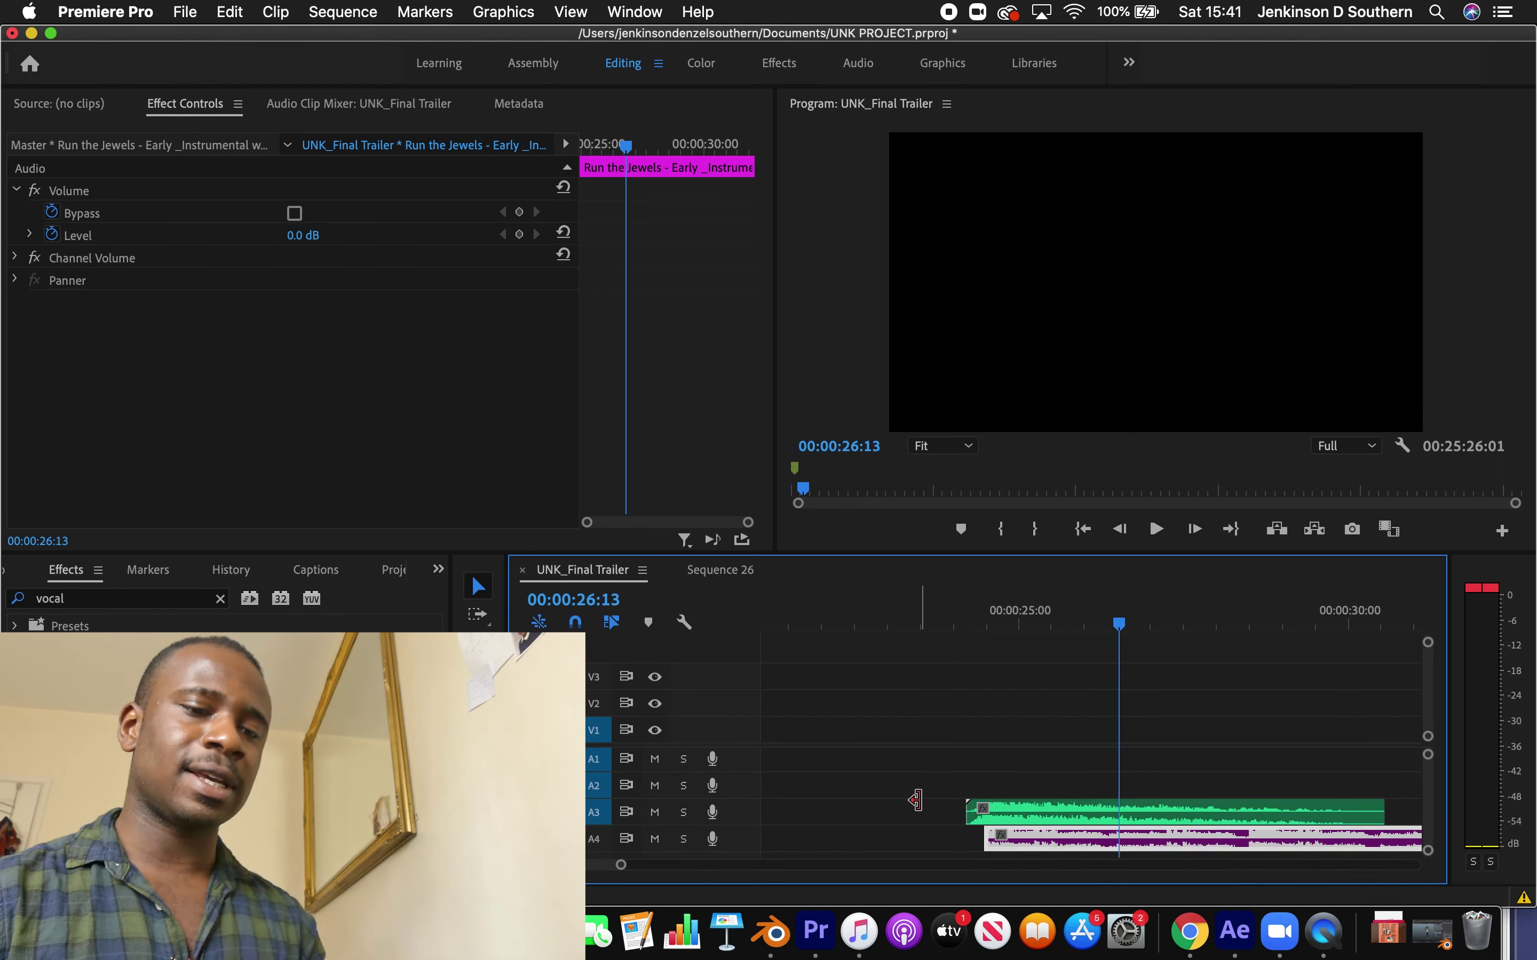
pyautogui.click(1010, 814)
pyautogui.click(1021, 845)
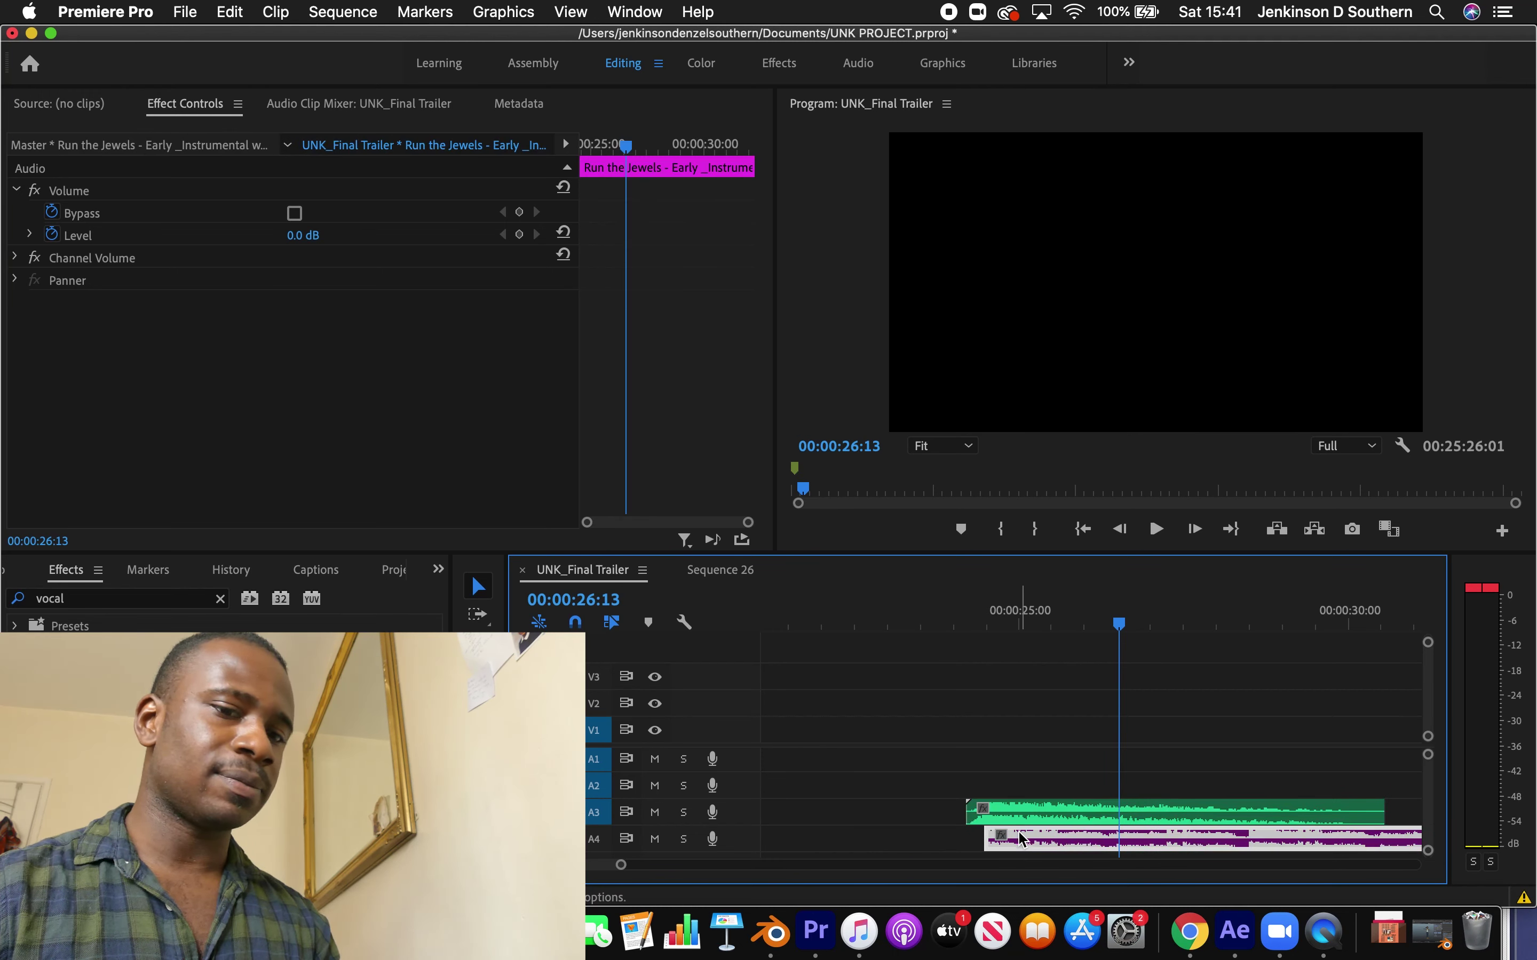
pyautogui.click(53, 234)
pyautogui.click(31, 235)
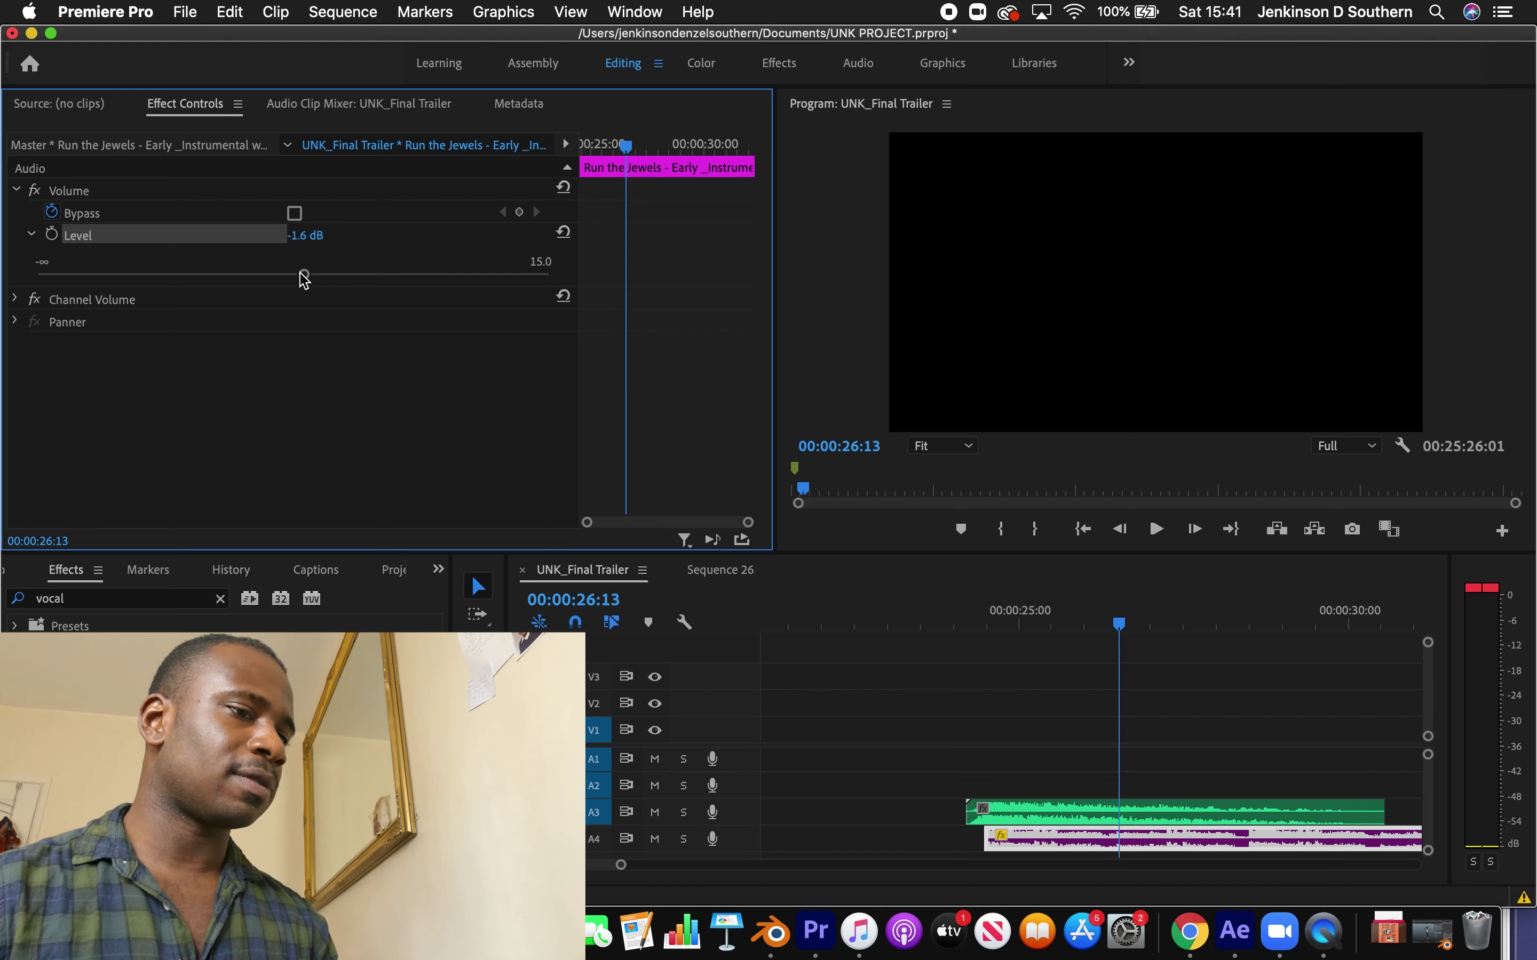
# Turn off level keyframing for Boom 005.wav on A3 and set its volume to -1.6 dB
pyautogui.click(1010, 814)
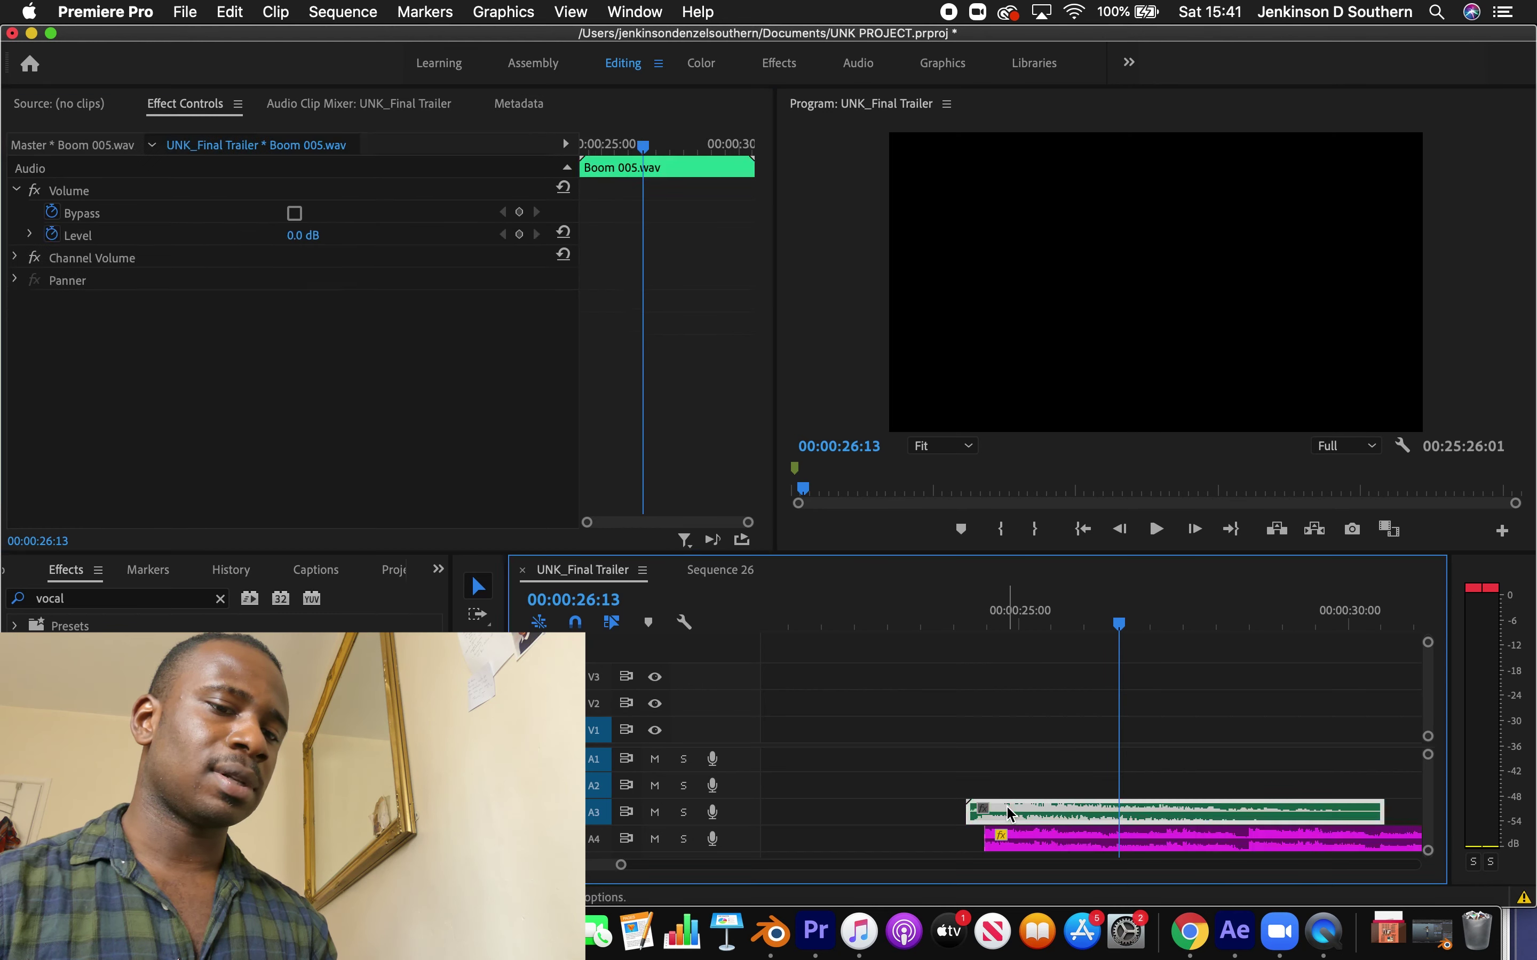
pyautogui.click(52, 234)
pyautogui.click(30, 235)
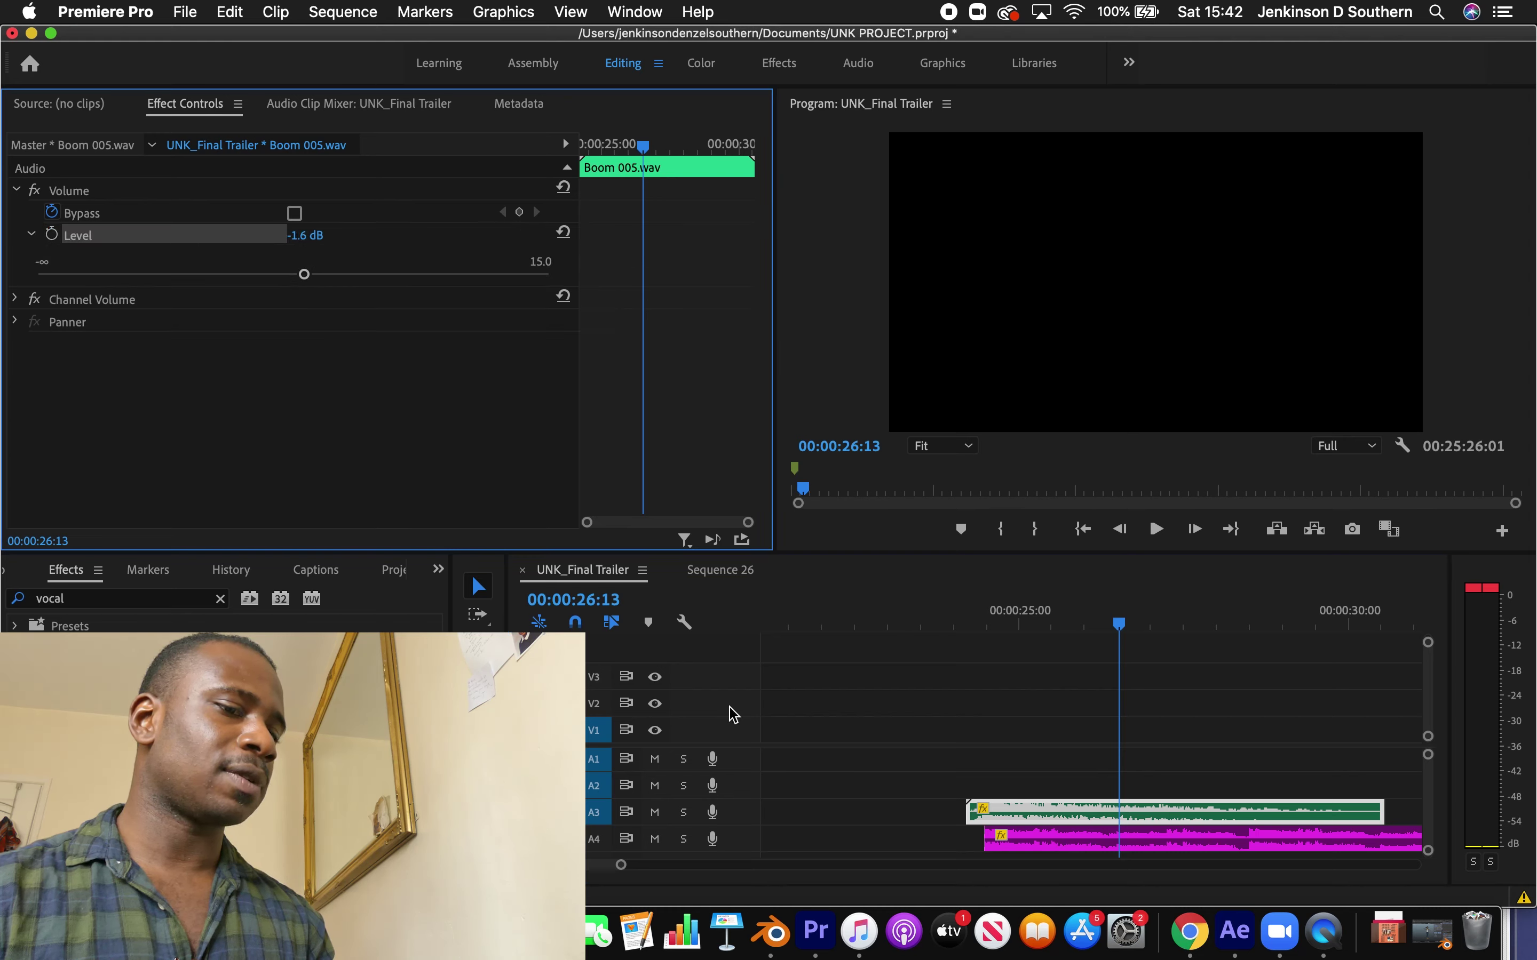
# Play the section near the first music clip's end, where whoosh_002.wav fades out
pyautogui.moveTo(628, 869); pyautogui.dragTo(705, 868)
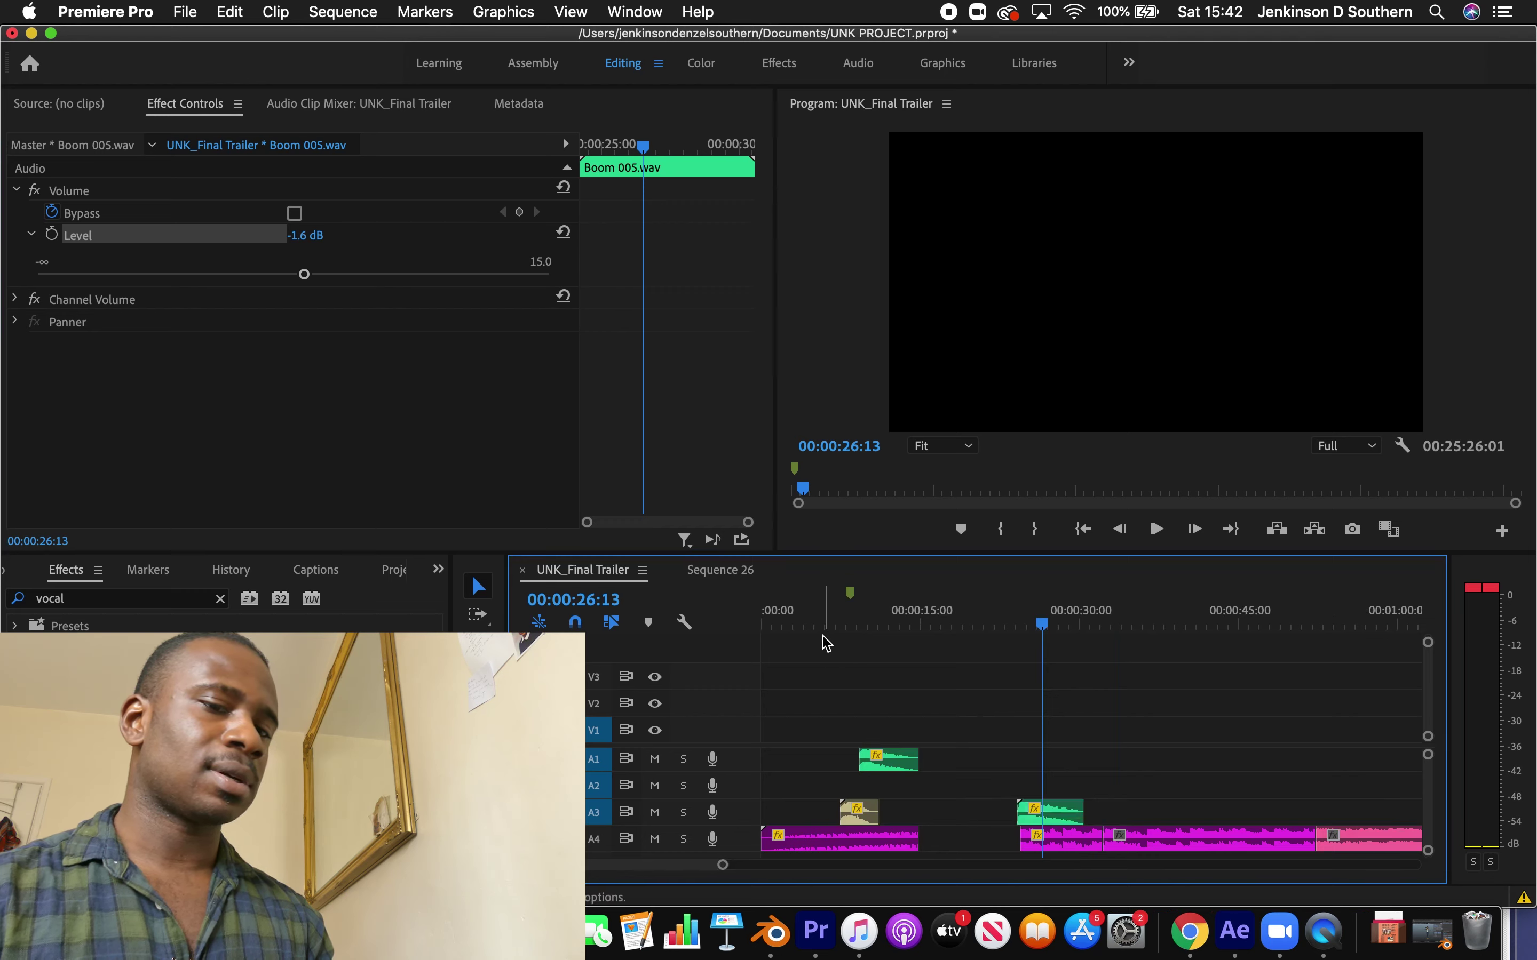
pyautogui.click(831, 641)
pyautogui.moveTo(831, 641); pyautogui.dragTo(915, 628)
pyautogui.press('space')
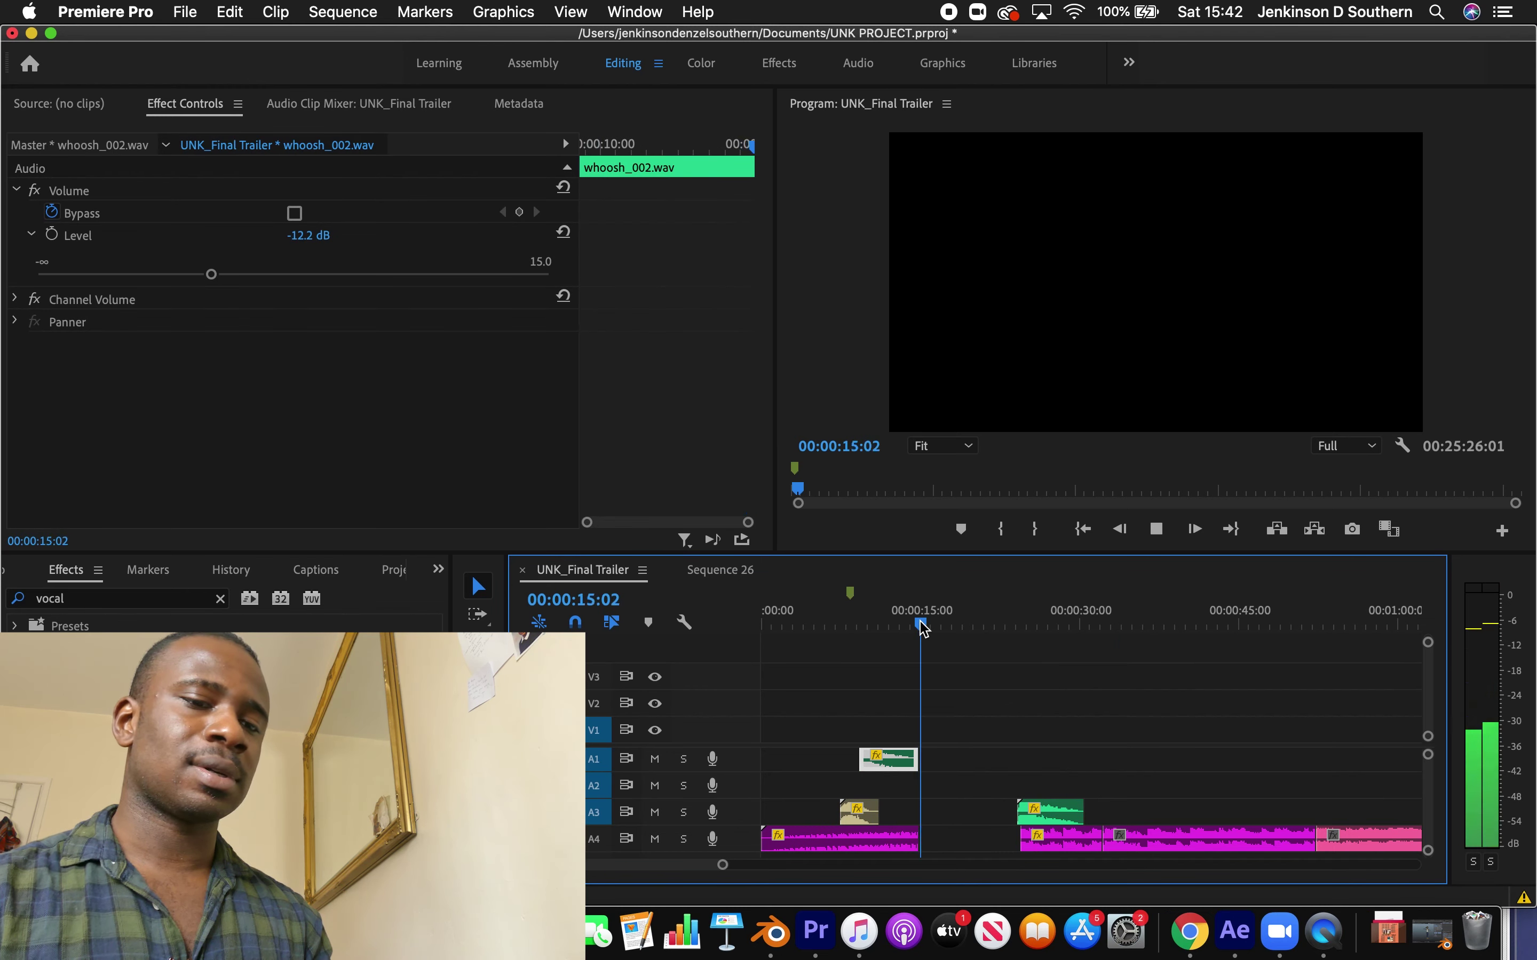
# Play the sequence from the start through Boom 005.wav, and replay the boom's entrance from about 00:00:23:00
pyautogui.click(859, 812)
pyautogui.press('Home')
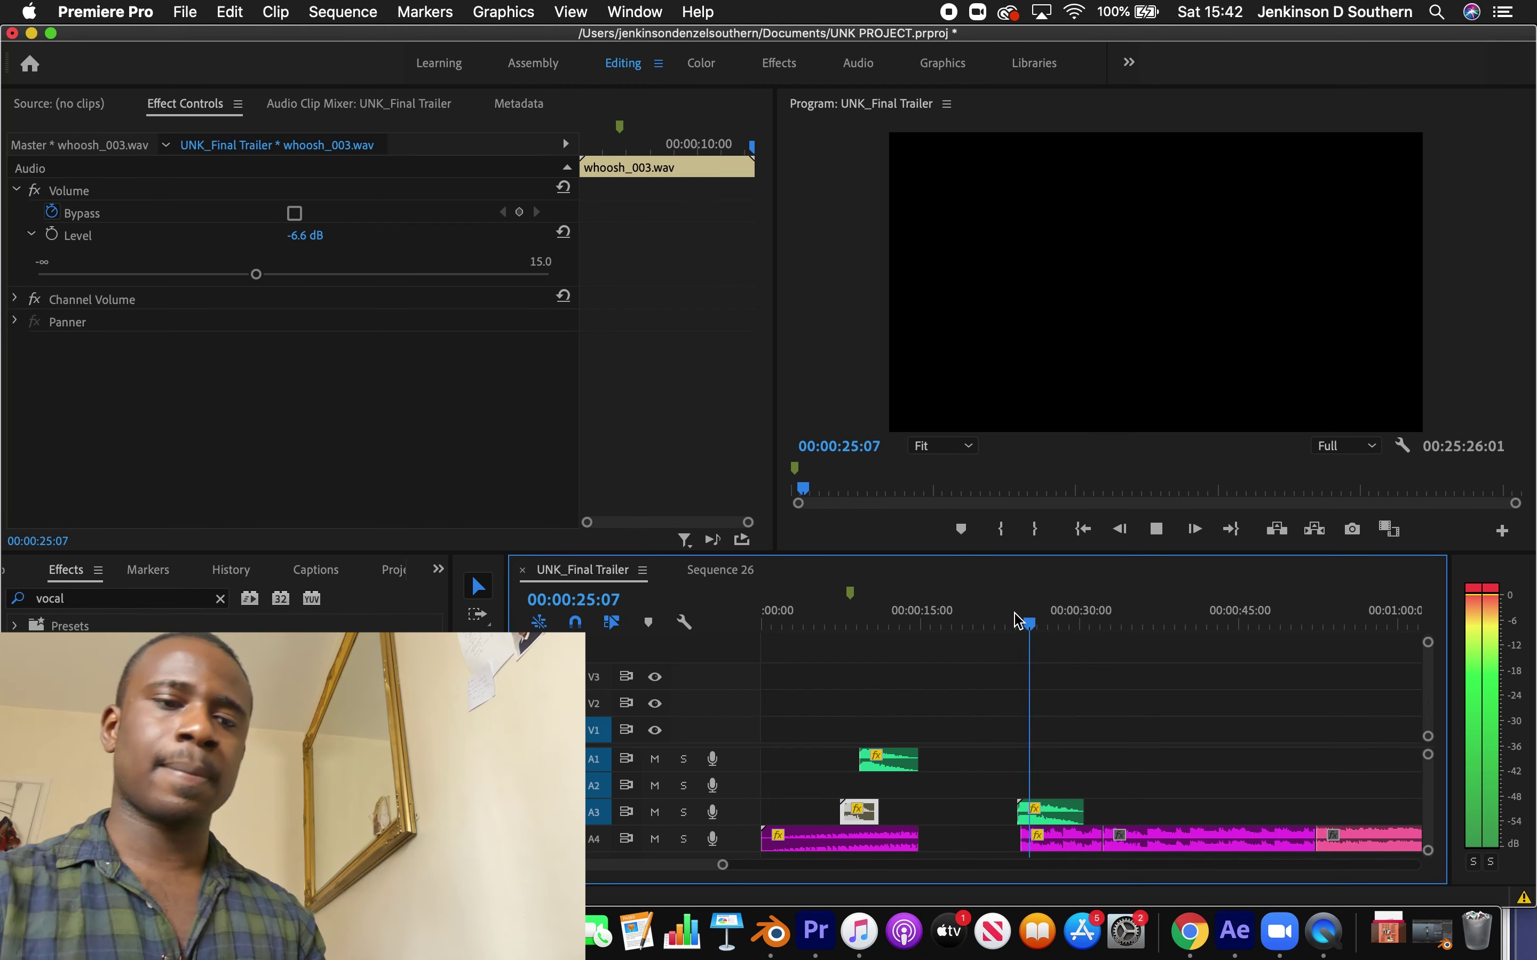
pyautogui.click(1069, 819)
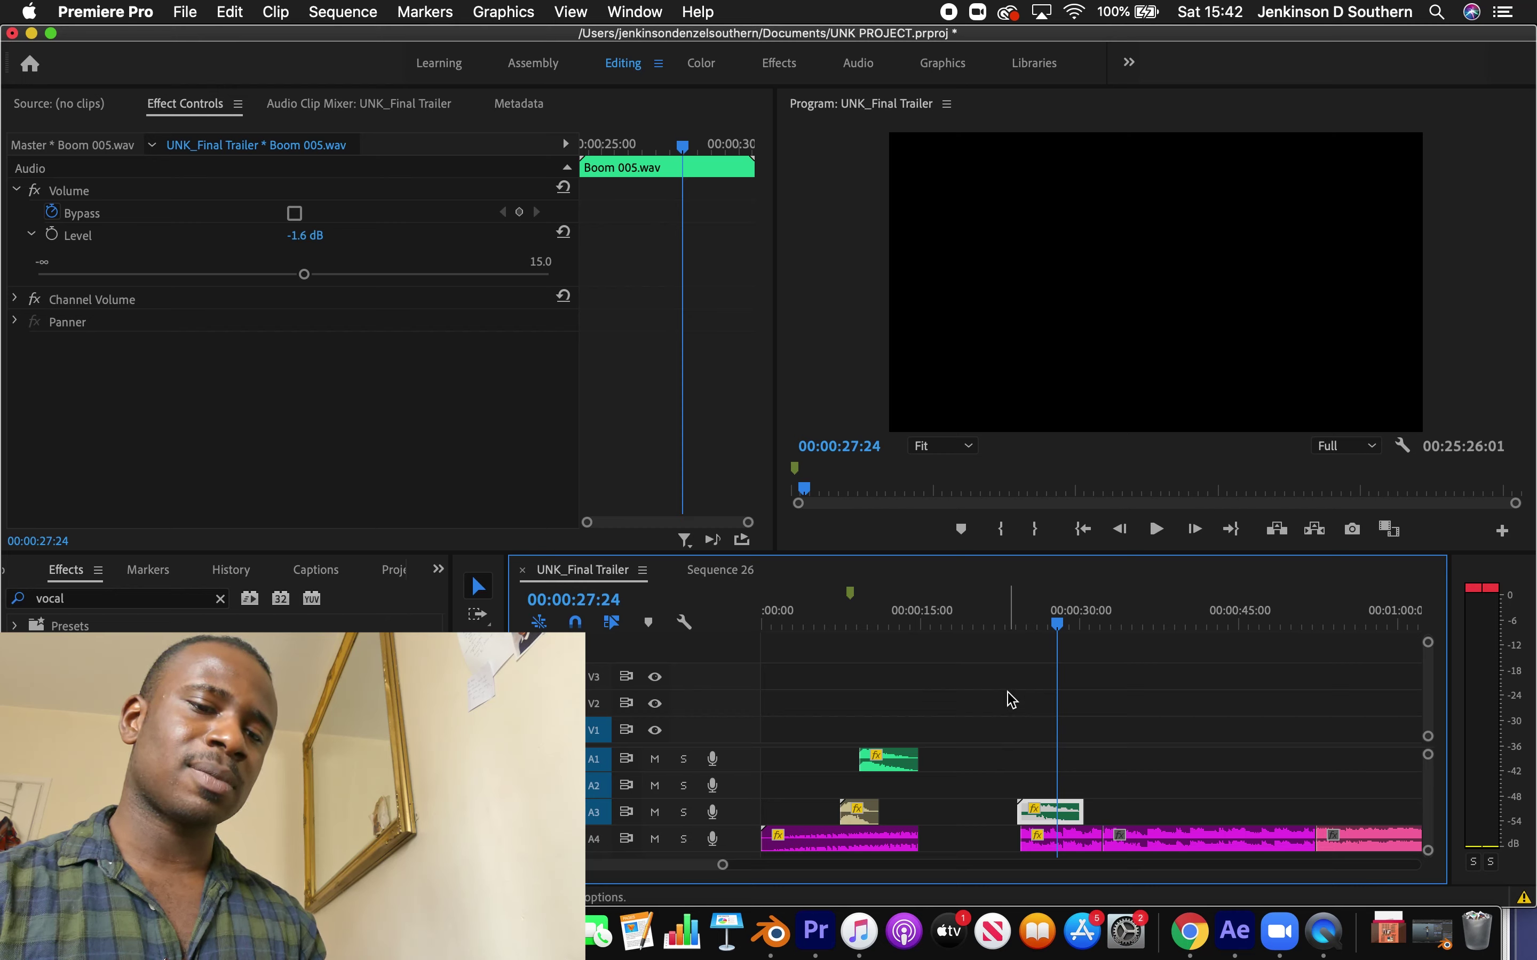
pyautogui.click(1005, 625)
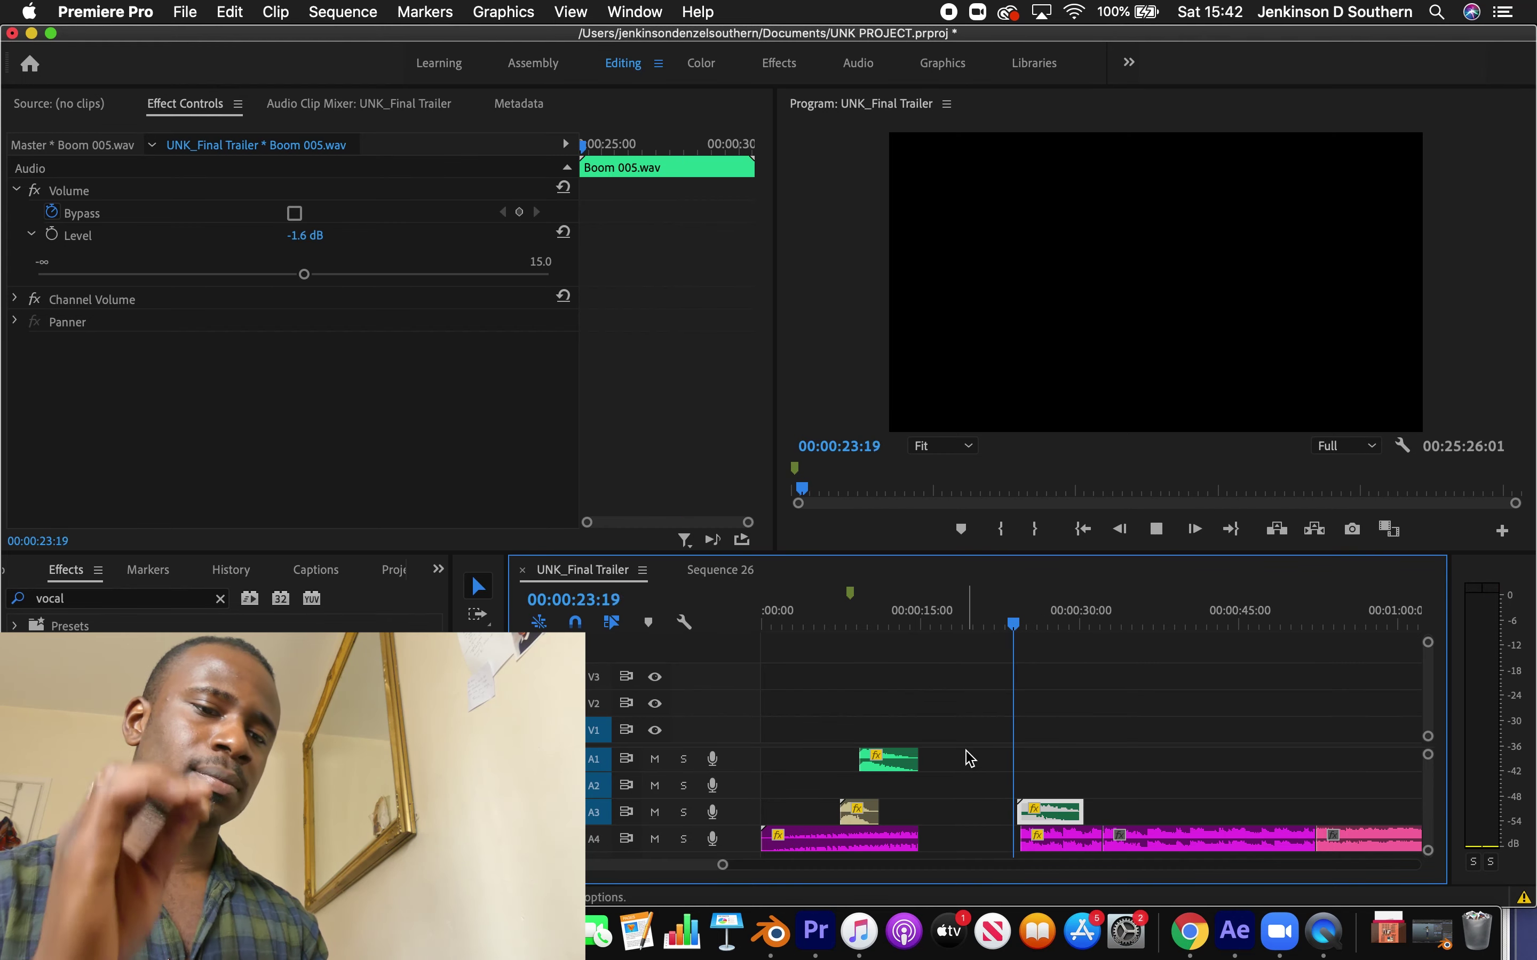
# Play the Boom 005.wav section, lower that clip's volume level to -5.5 dB, and replay it with the music
pyautogui.press('space')
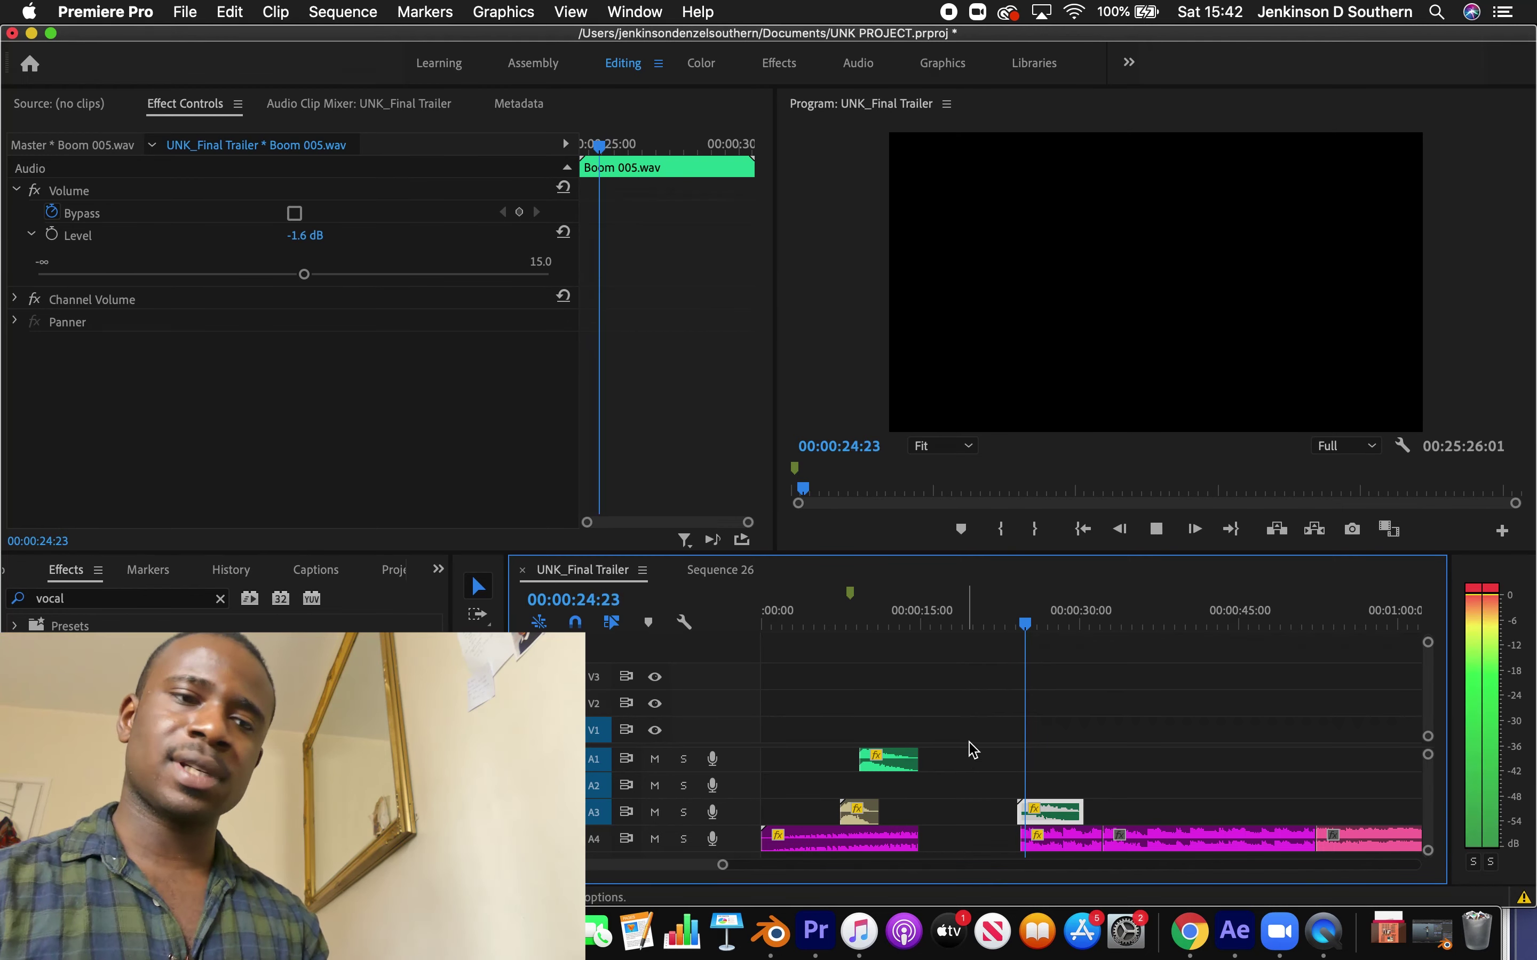
pyautogui.click(1012, 622)
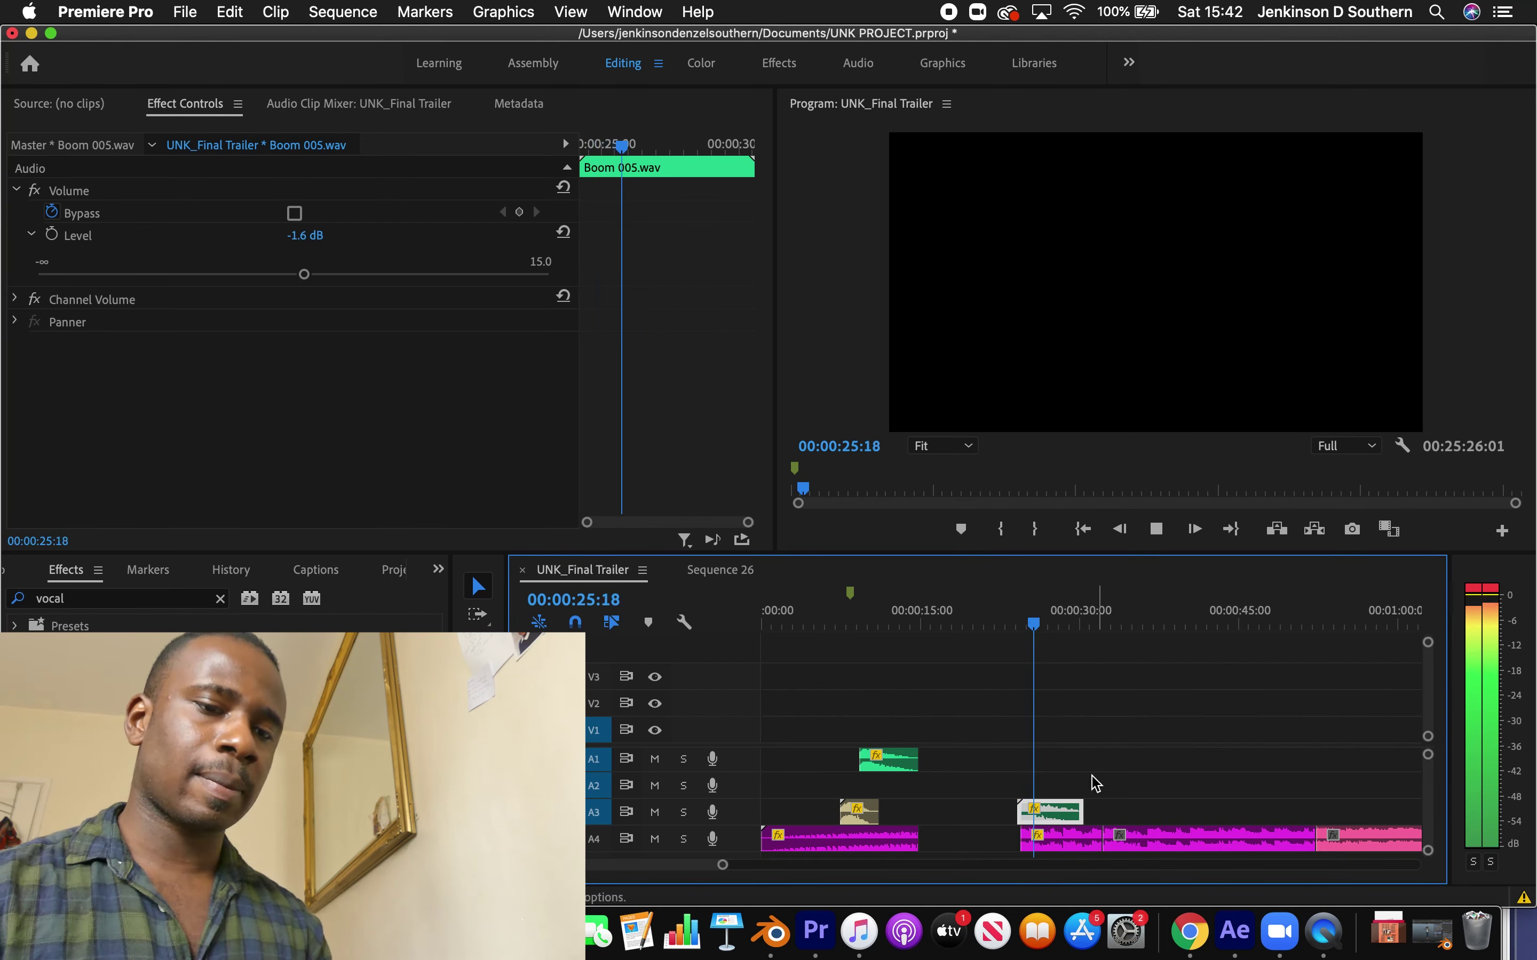
pyautogui.click(265, 274)
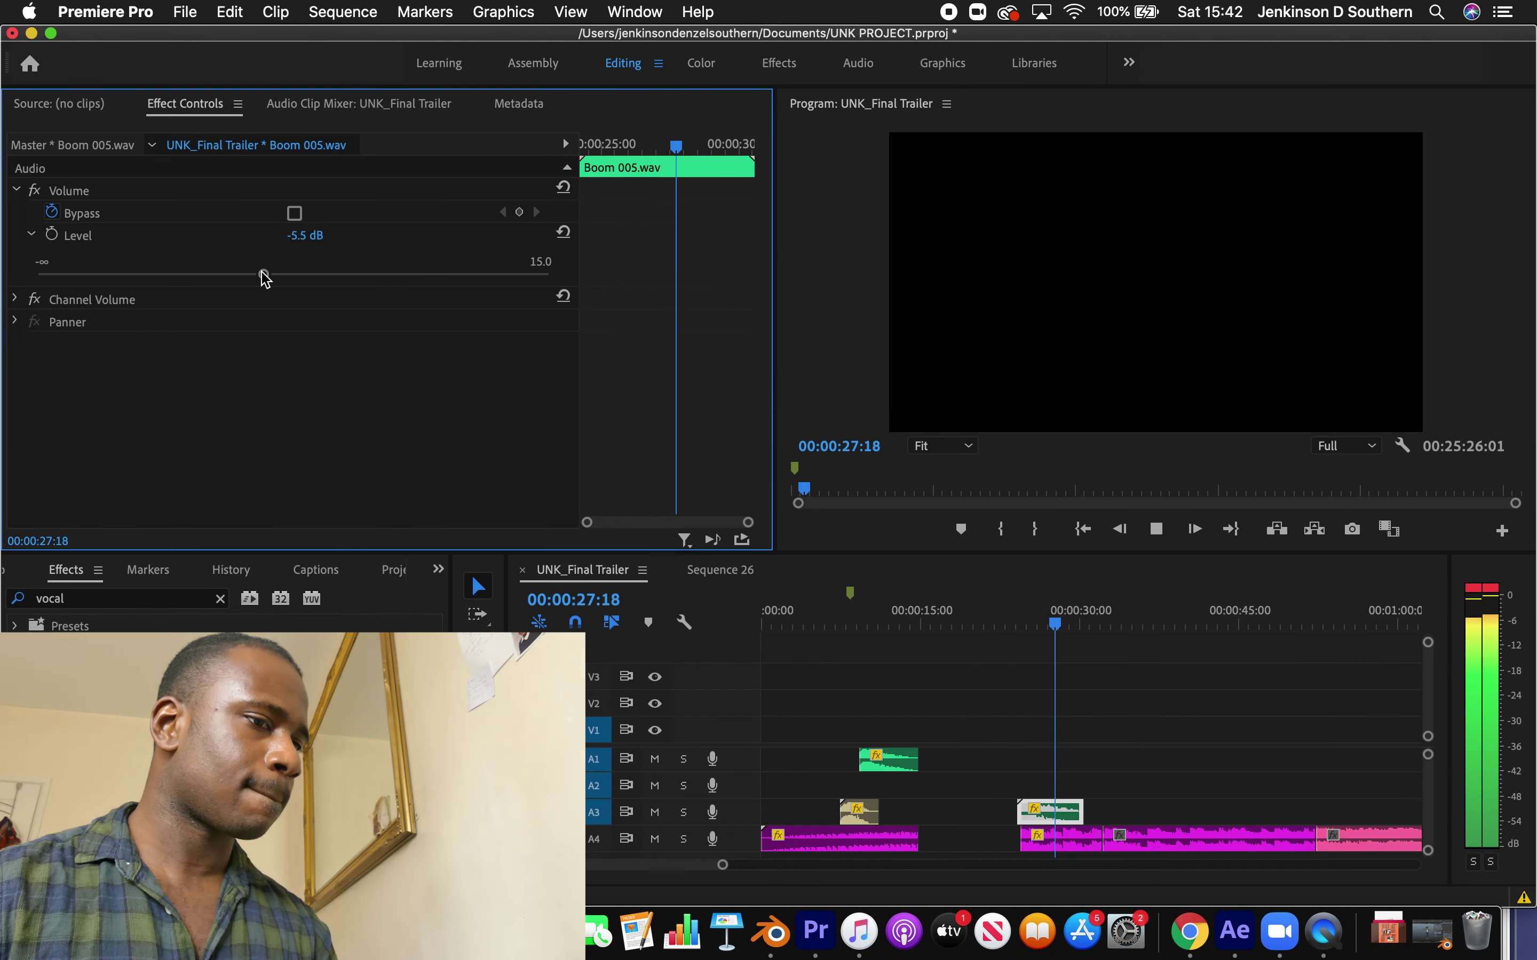
pyautogui.click(1007, 623)
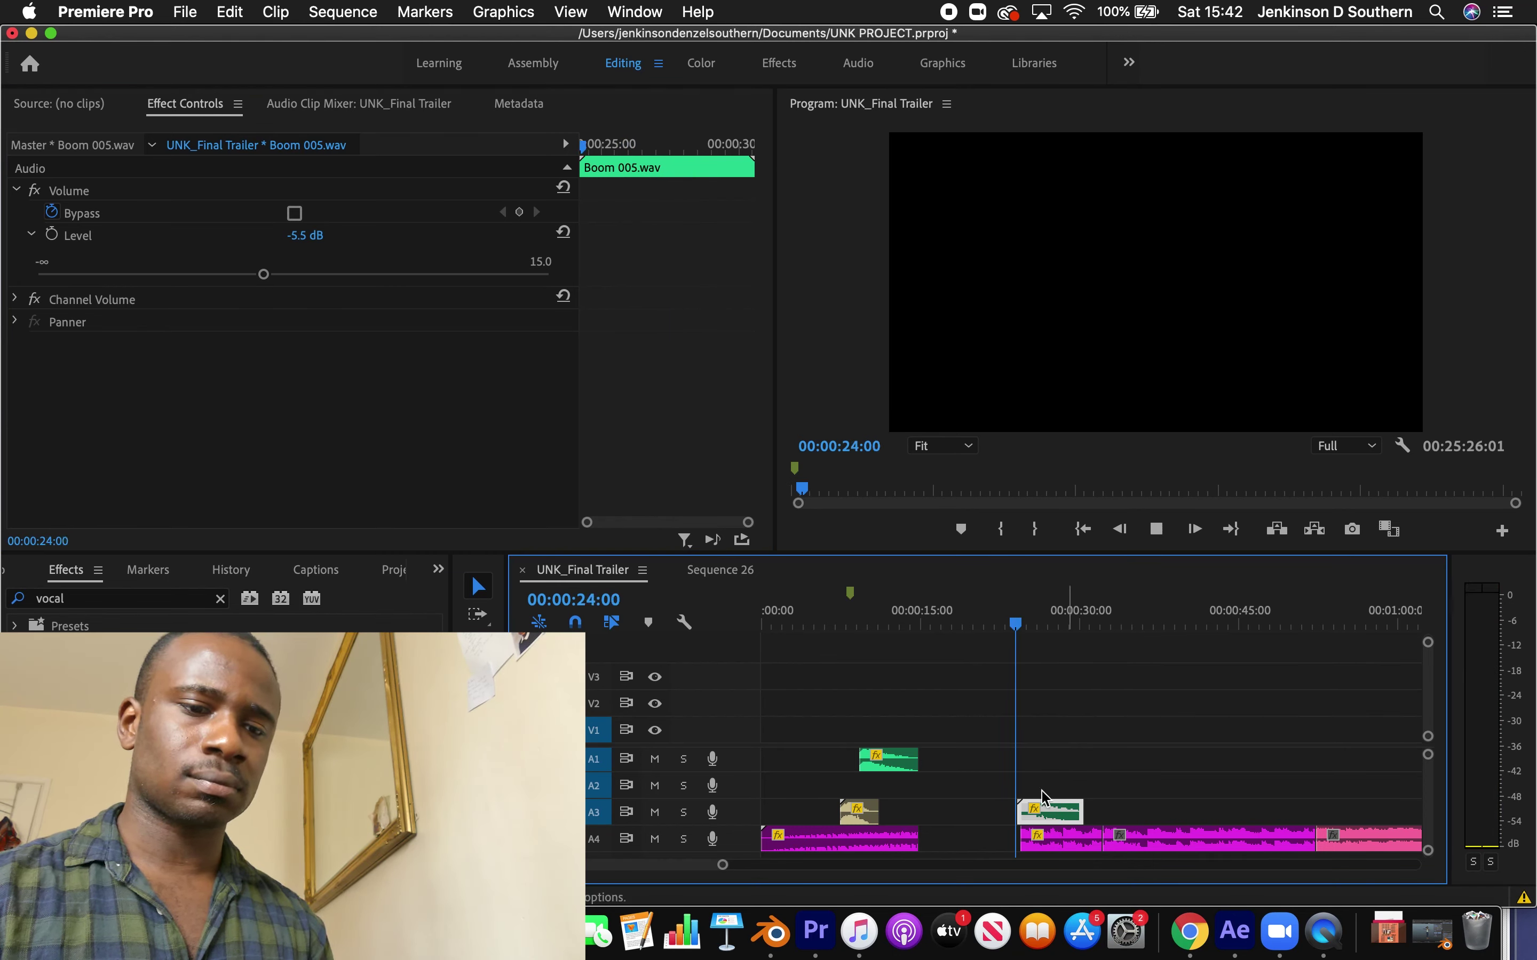
# Set the second Run The Jewels clip's volume level to -1.7 dB and play back the boom section with the music
pyautogui.click(1143, 840)
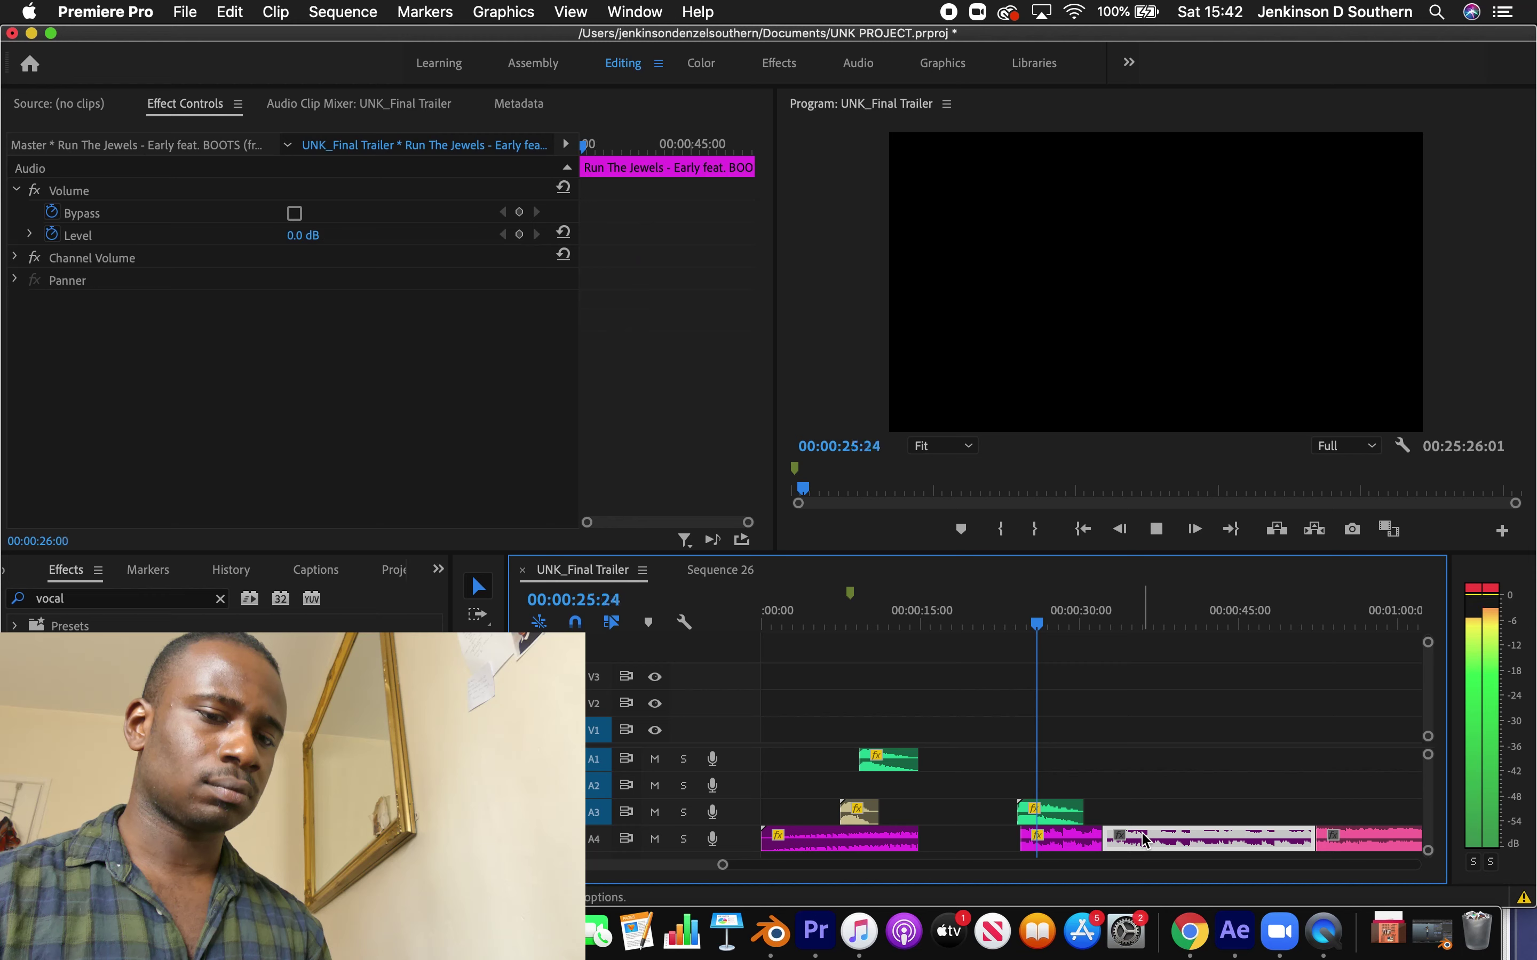
pyautogui.click(30, 234)
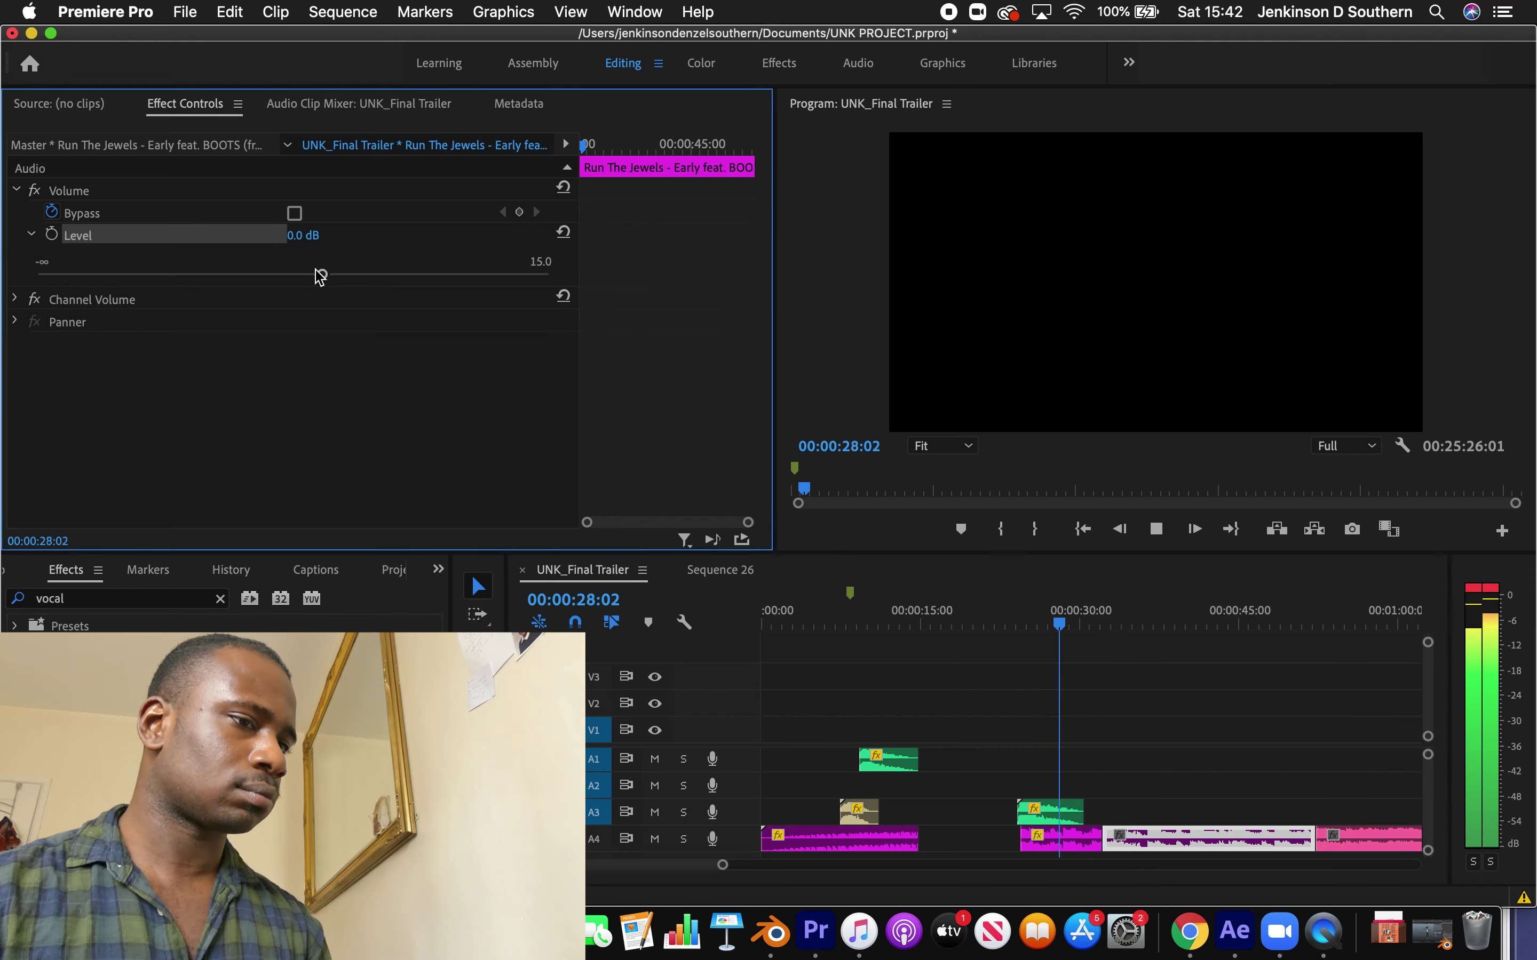
pyautogui.moveTo(321, 274); pyautogui.dragTo(304, 279)
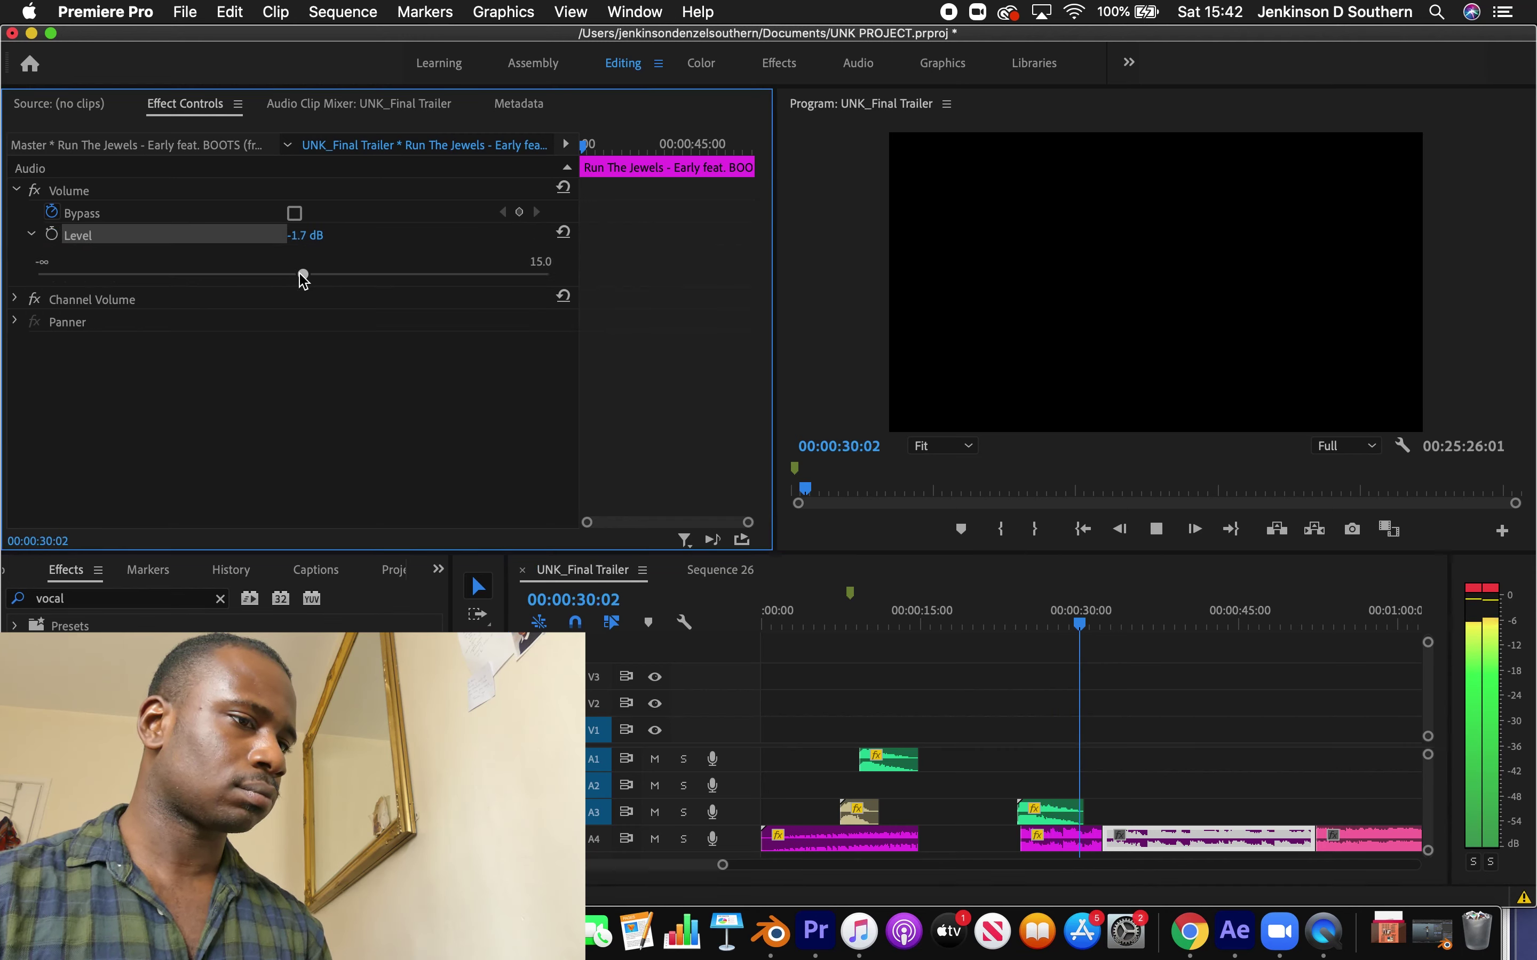
pyautogui.click(1150, 730)
pyautogui.press('space')
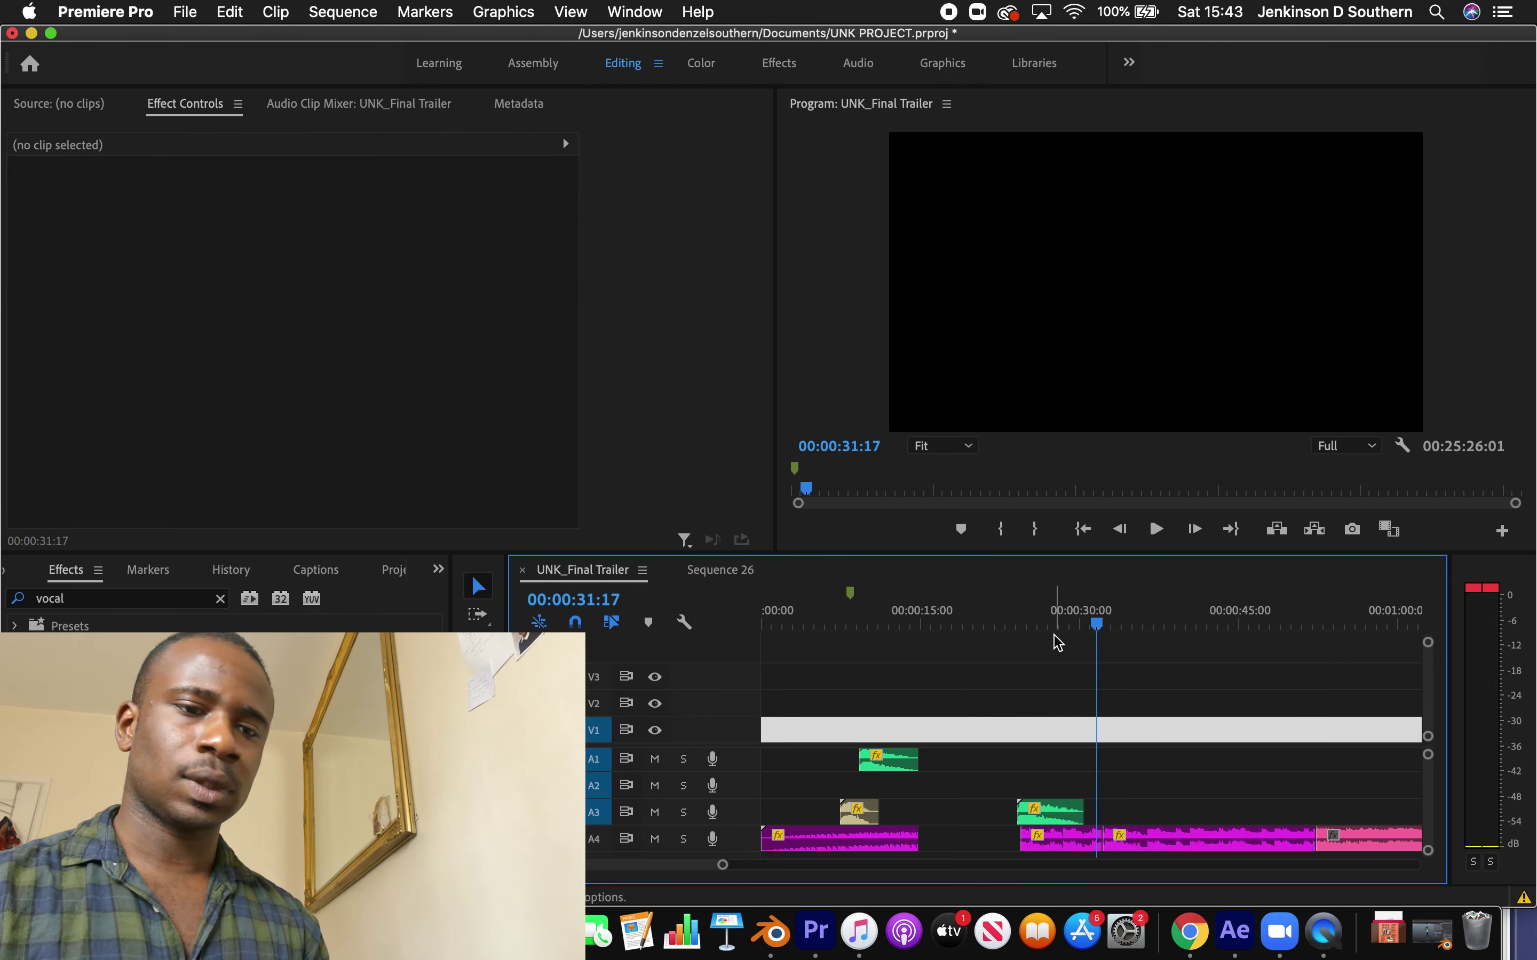
pyautogui.moveTo(1078, 619); pyautogui.dragTo(1026, 621)
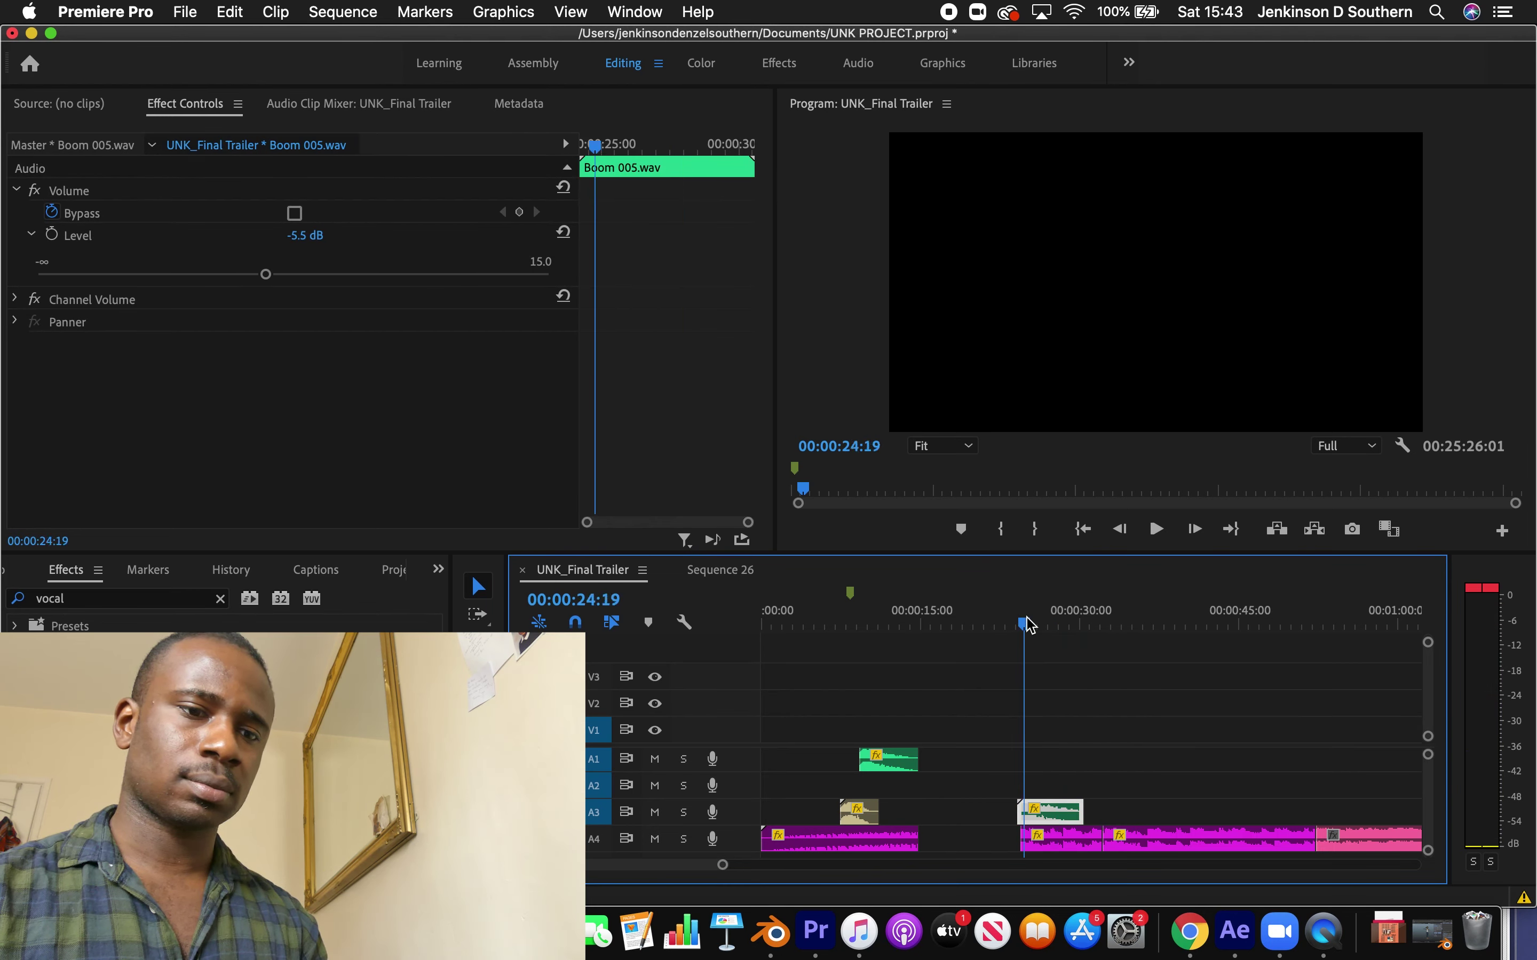
pyautogui.press('space')
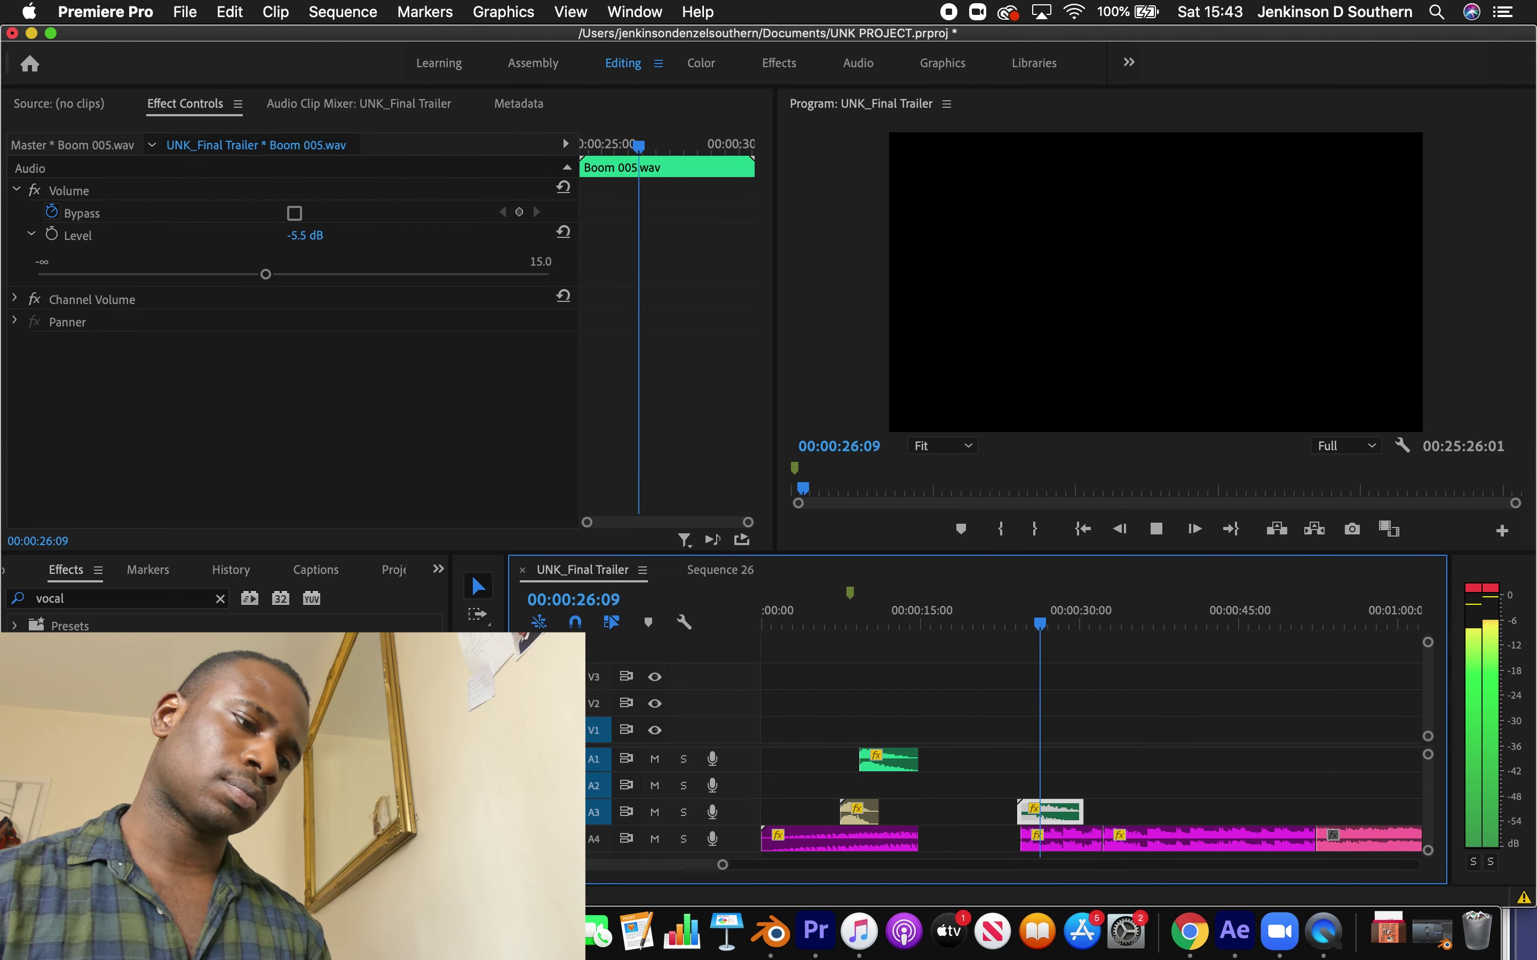
pyautogui.click(1190, 794)
pyautogui.press('space')
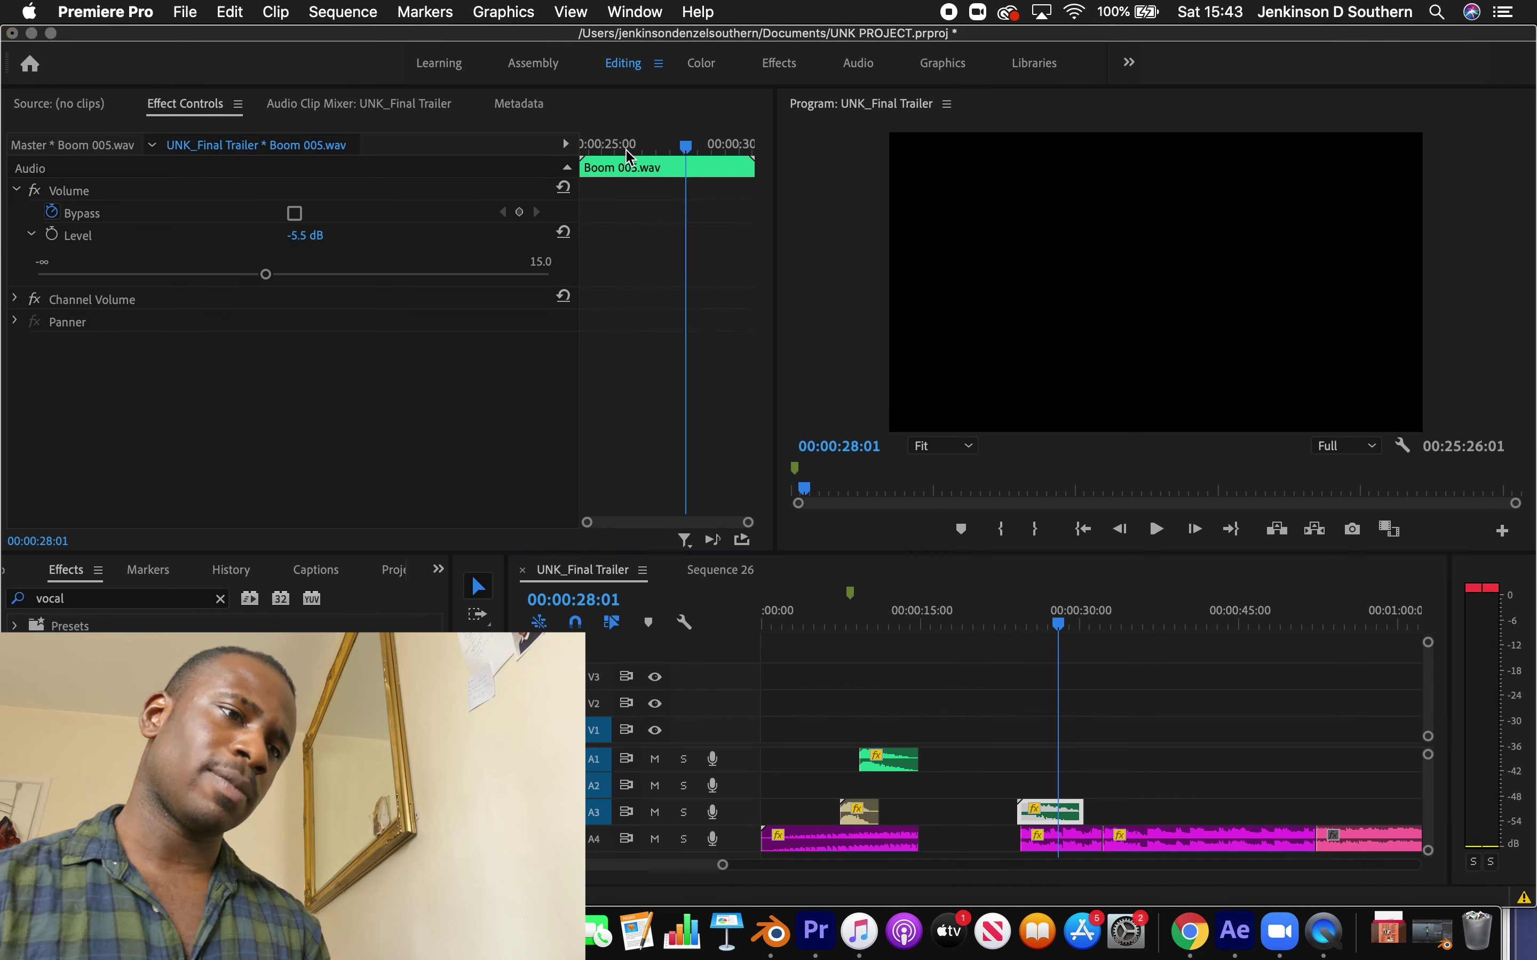
# Switch to a new Safari window, search Google for "run for jewels", and look through the results
pyautogui.press('super+Tab')
pyautogui.press('super+n')
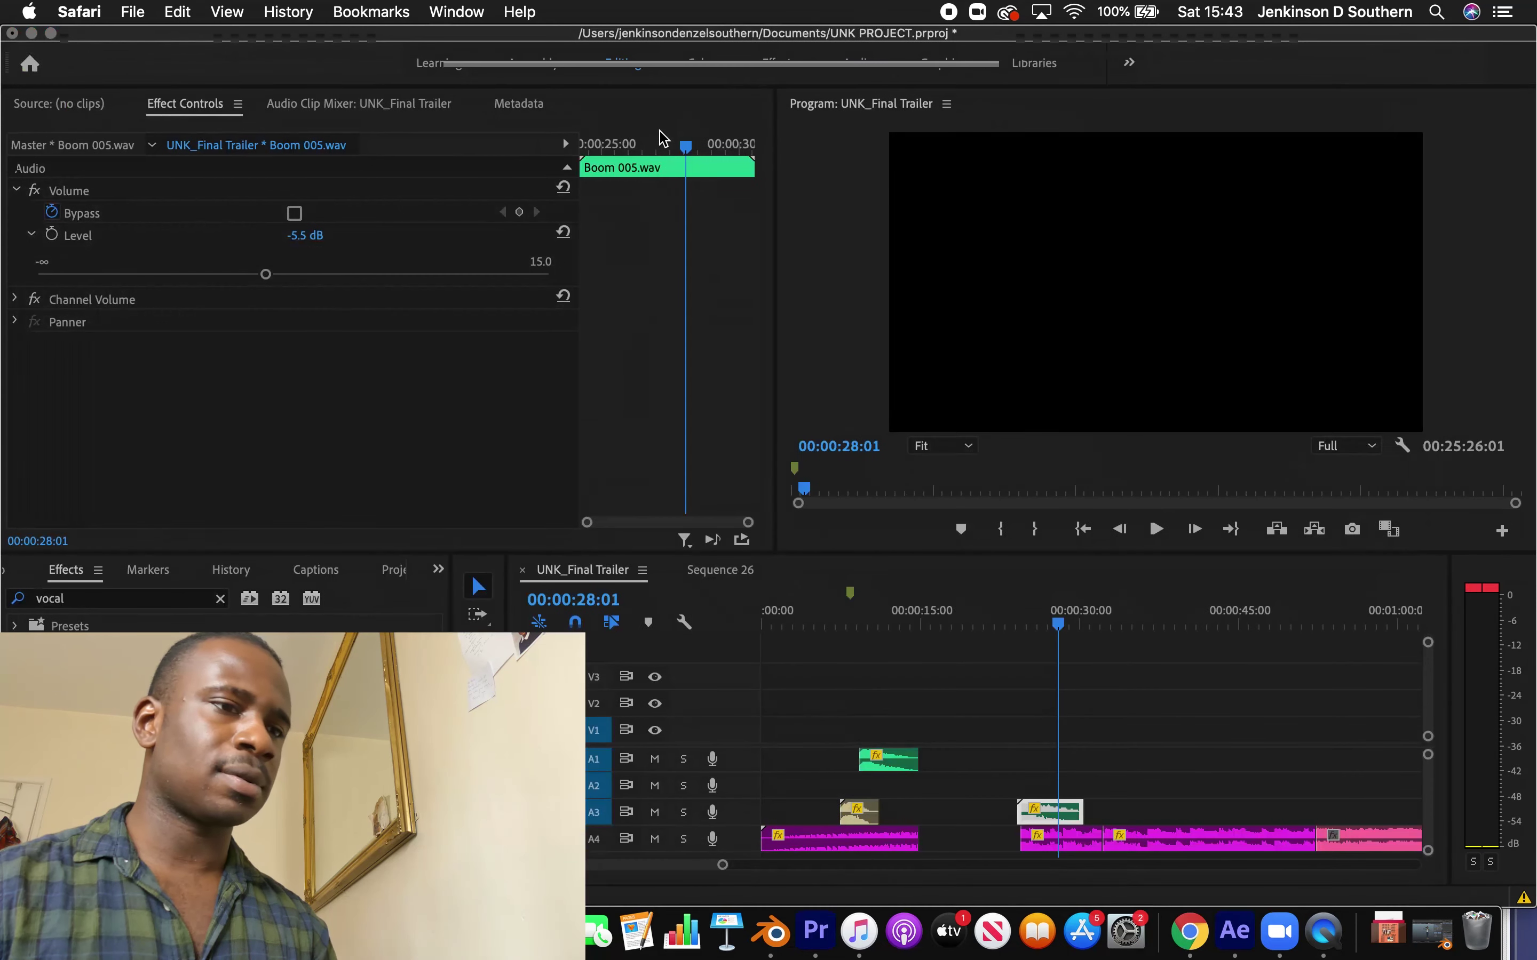
pyautogui.write('run ')
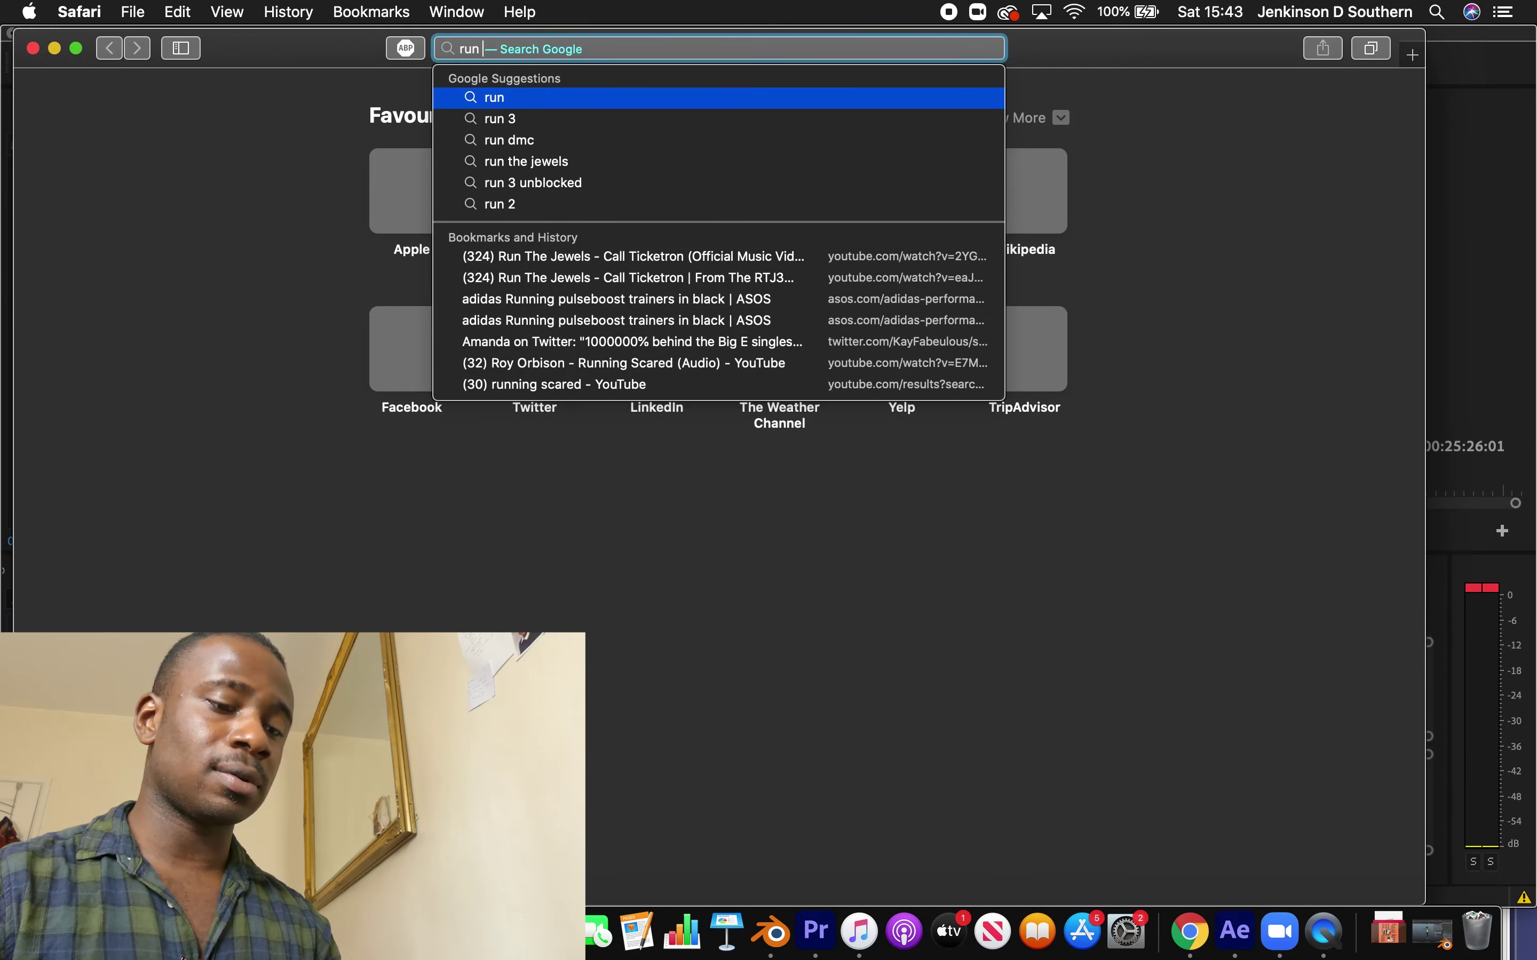
pyautogui.write('for je')
pyautogui.press('Down')
pyautogui.press('Down')
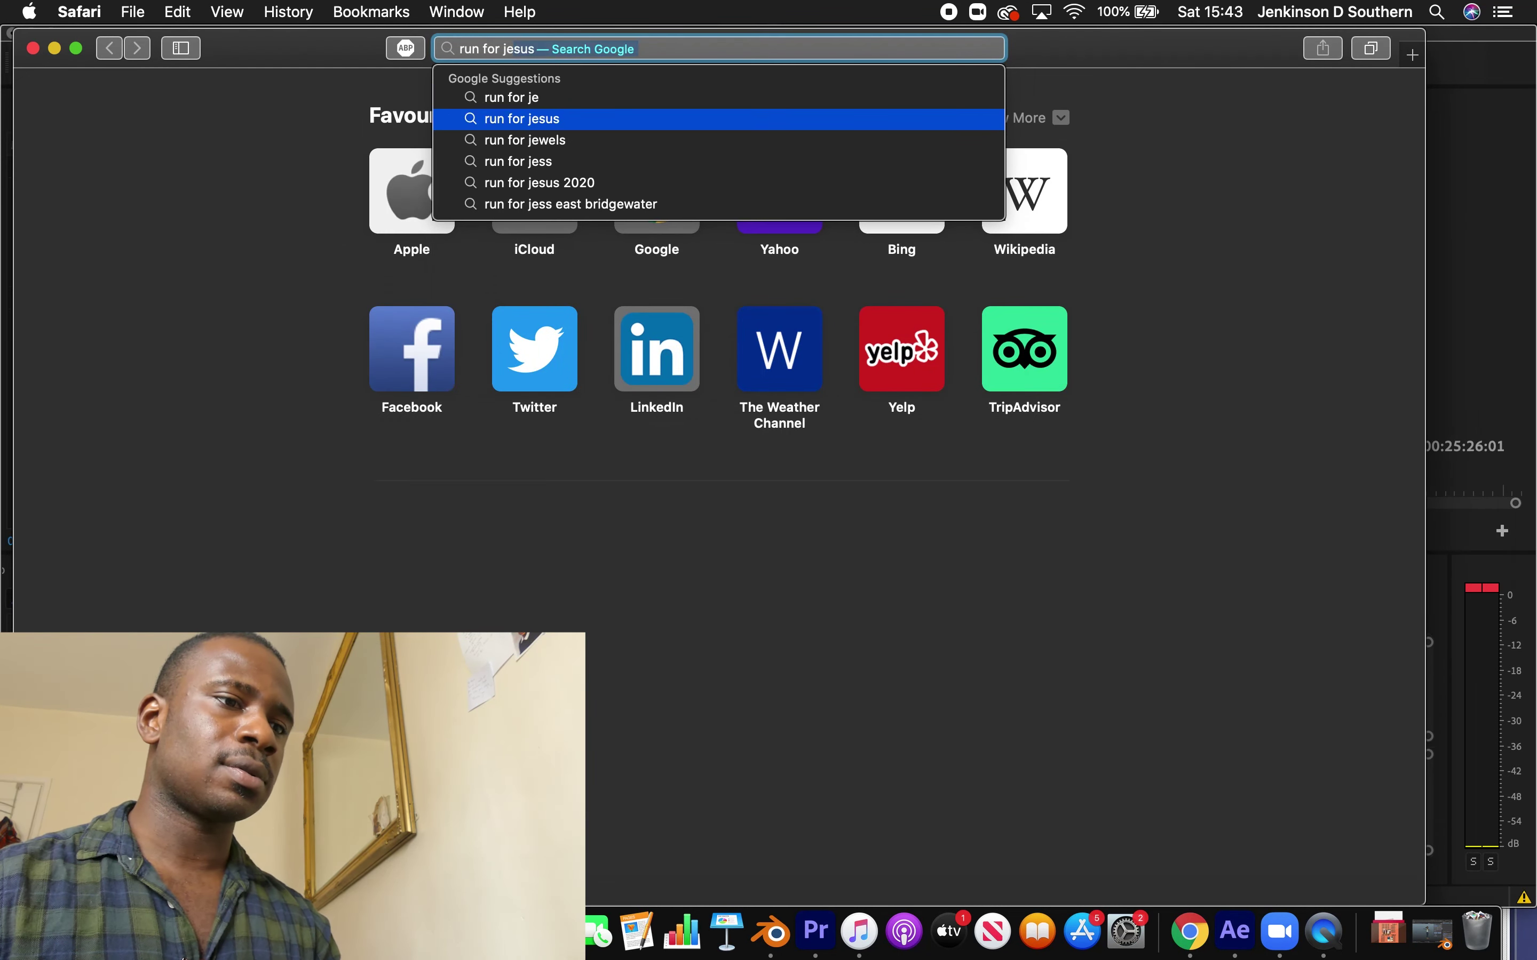
pyautogui.press('Return')
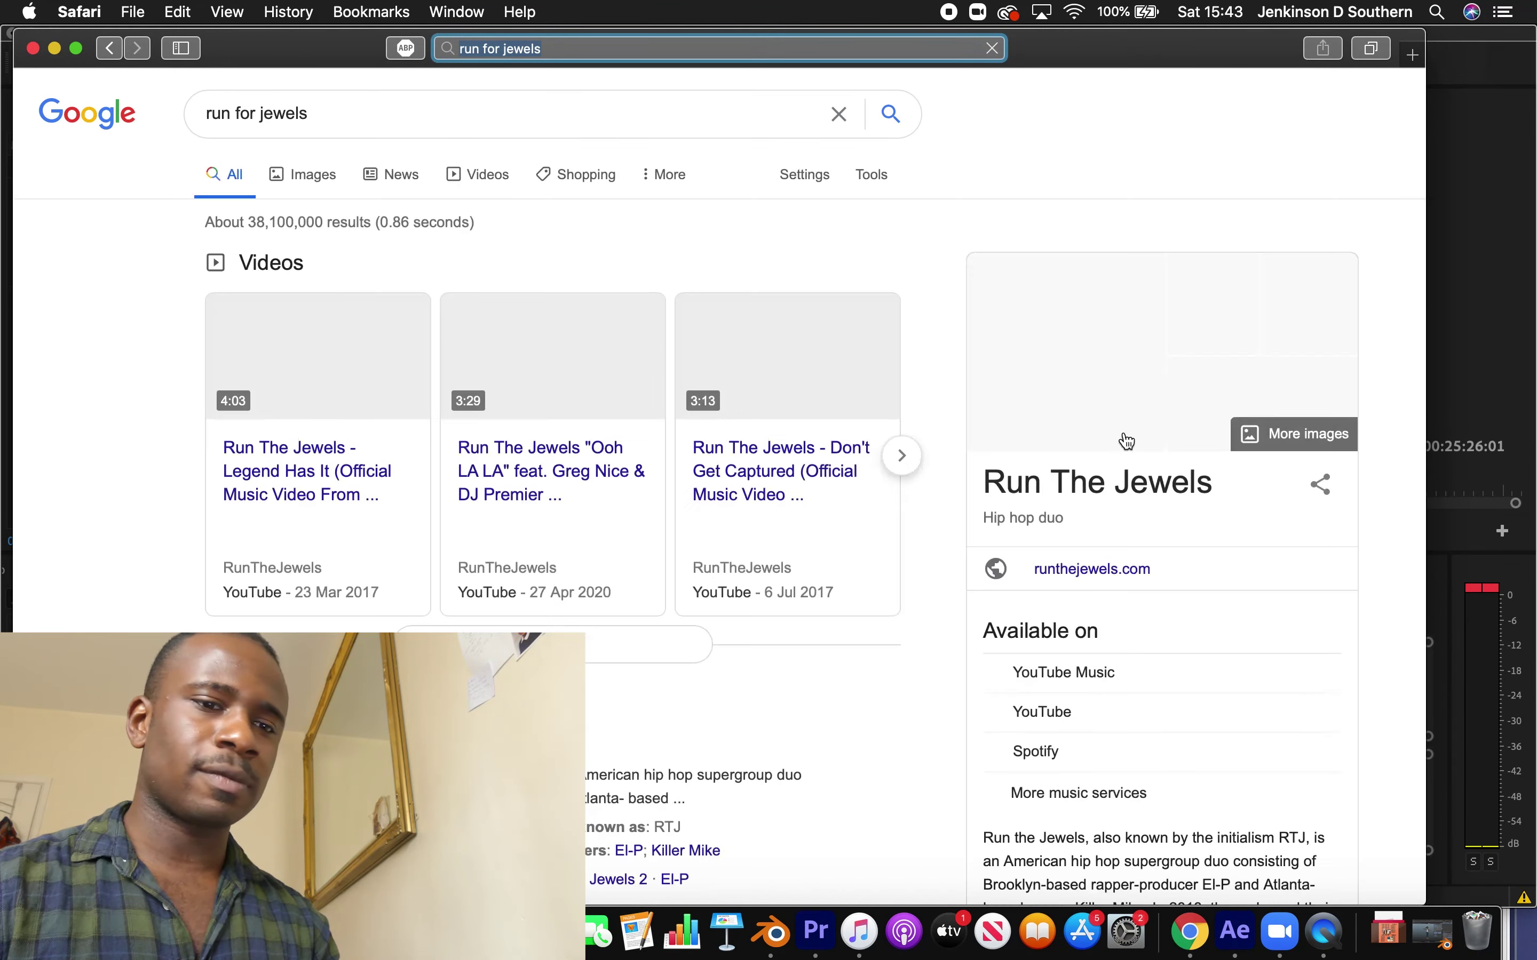
pyautogui.scroll(-5, 1124, 437)
pyautogui.scroll(-2, 1125, 432)
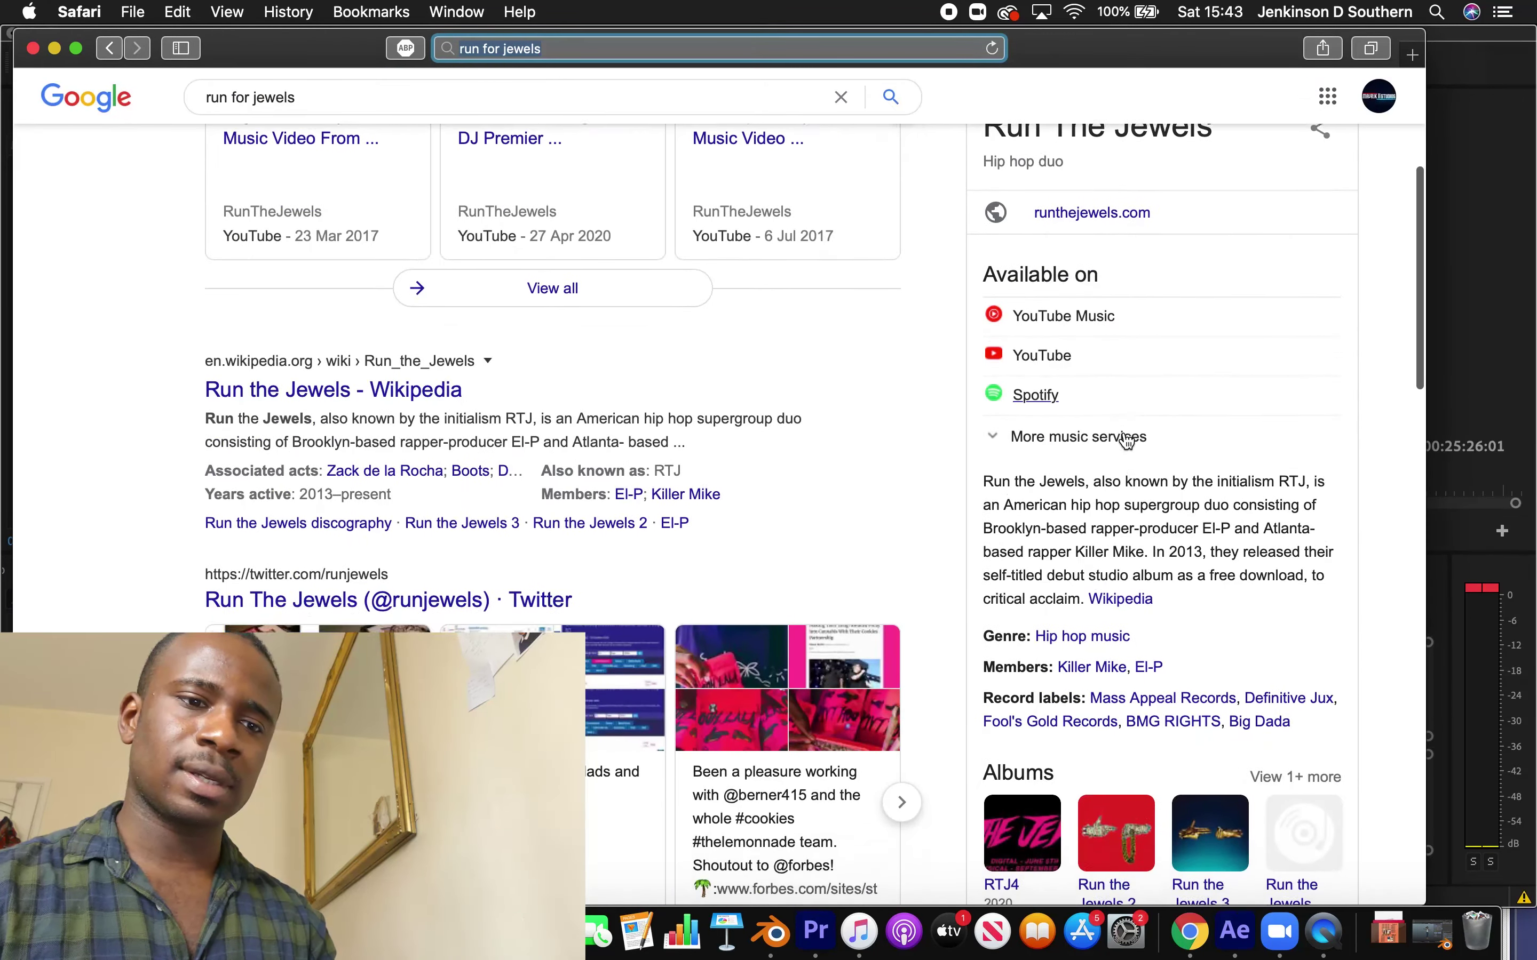
# Return to Premiere Pro and listen to the music clips on A4, replaying them from just before the boom
pyautogui.click(1484, 317)
pyautogui.click(1088, 626)
pyautogui.press('space')
pyautogui.click(1148, 772)
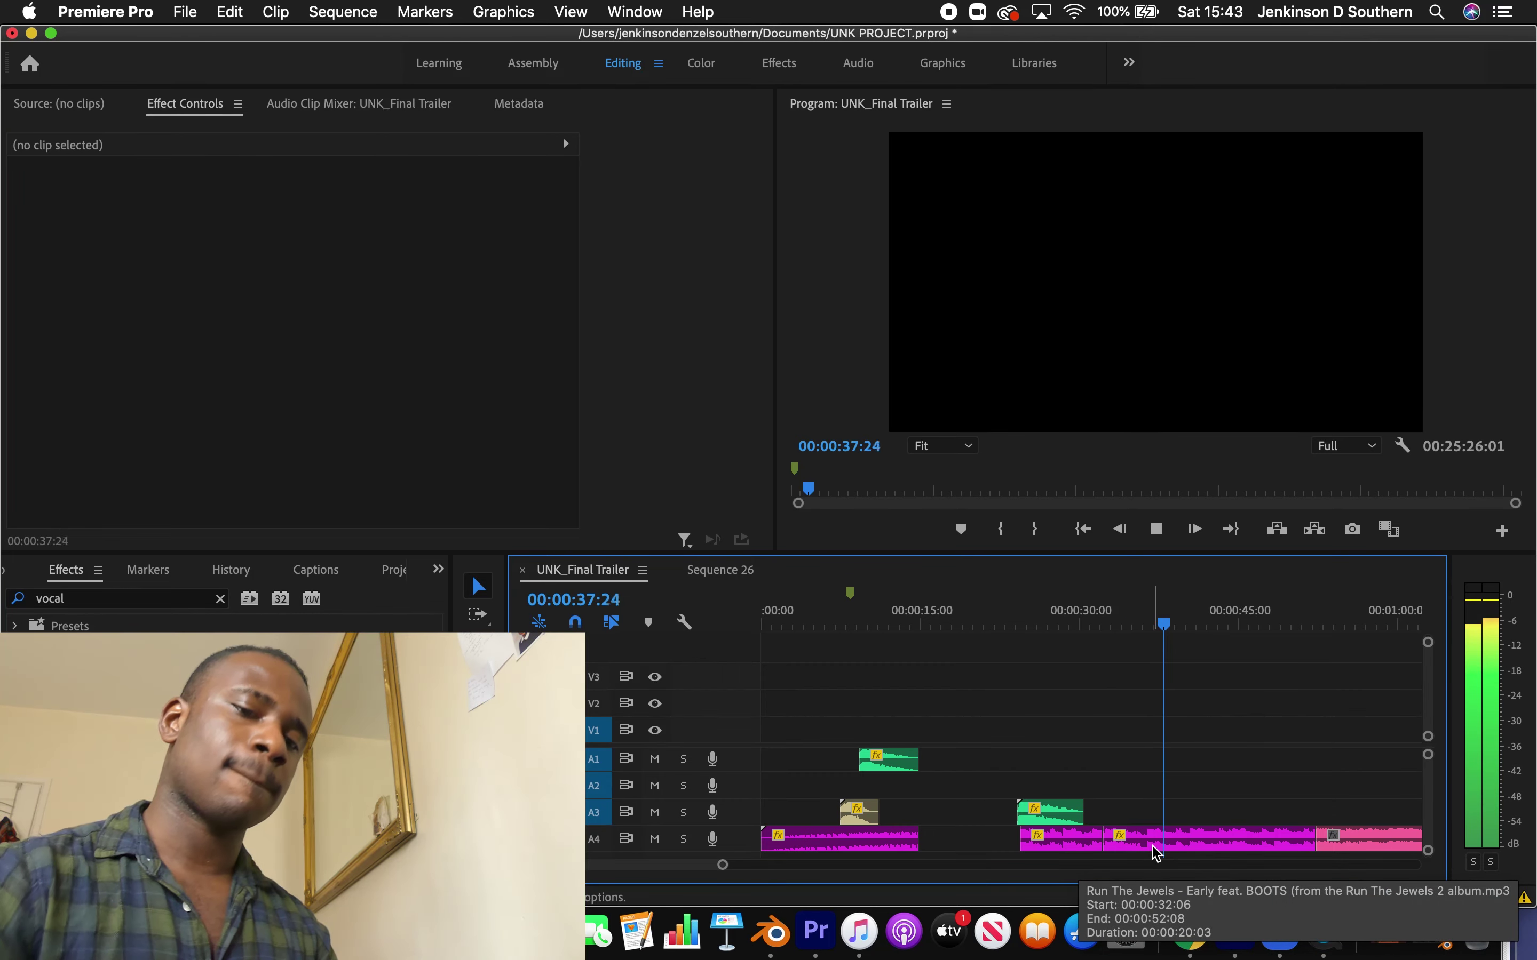
pyautogui.click(1108, 624)
pyautogui.click(1056, 623)
pyautogui.click(1007, 624)
pyautogui.press('space')
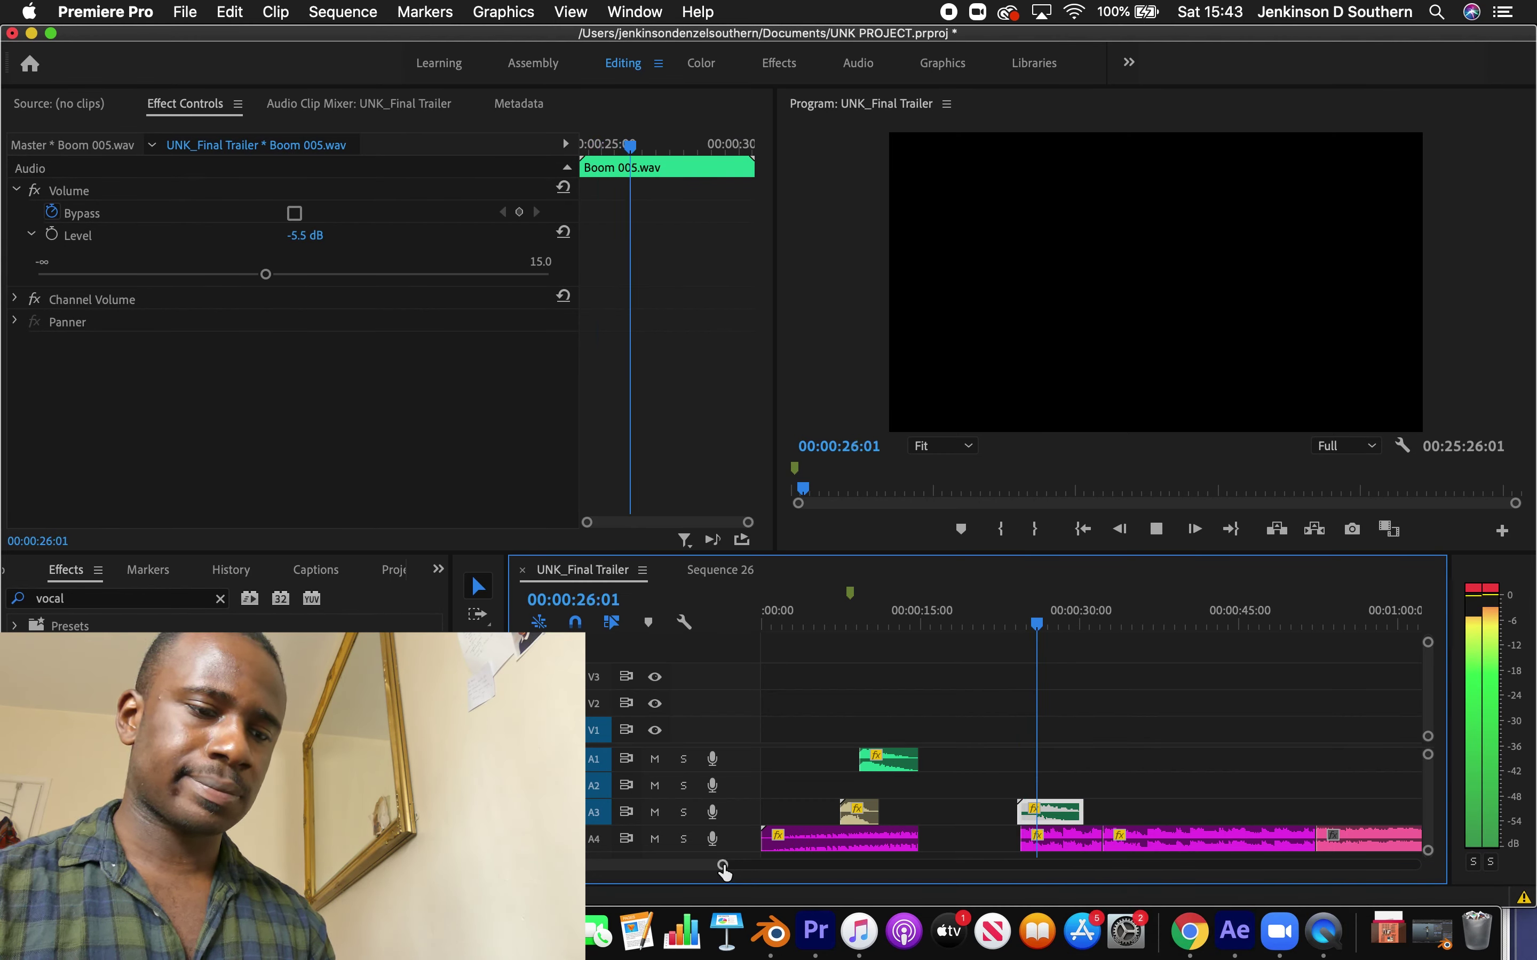
# Stop playback at 00:00:28:04, add a sequence marker there, and check the playhead's alignment with it
pyautogui.moveTo(722, 865); pyautogui.dragTo(748, 867)
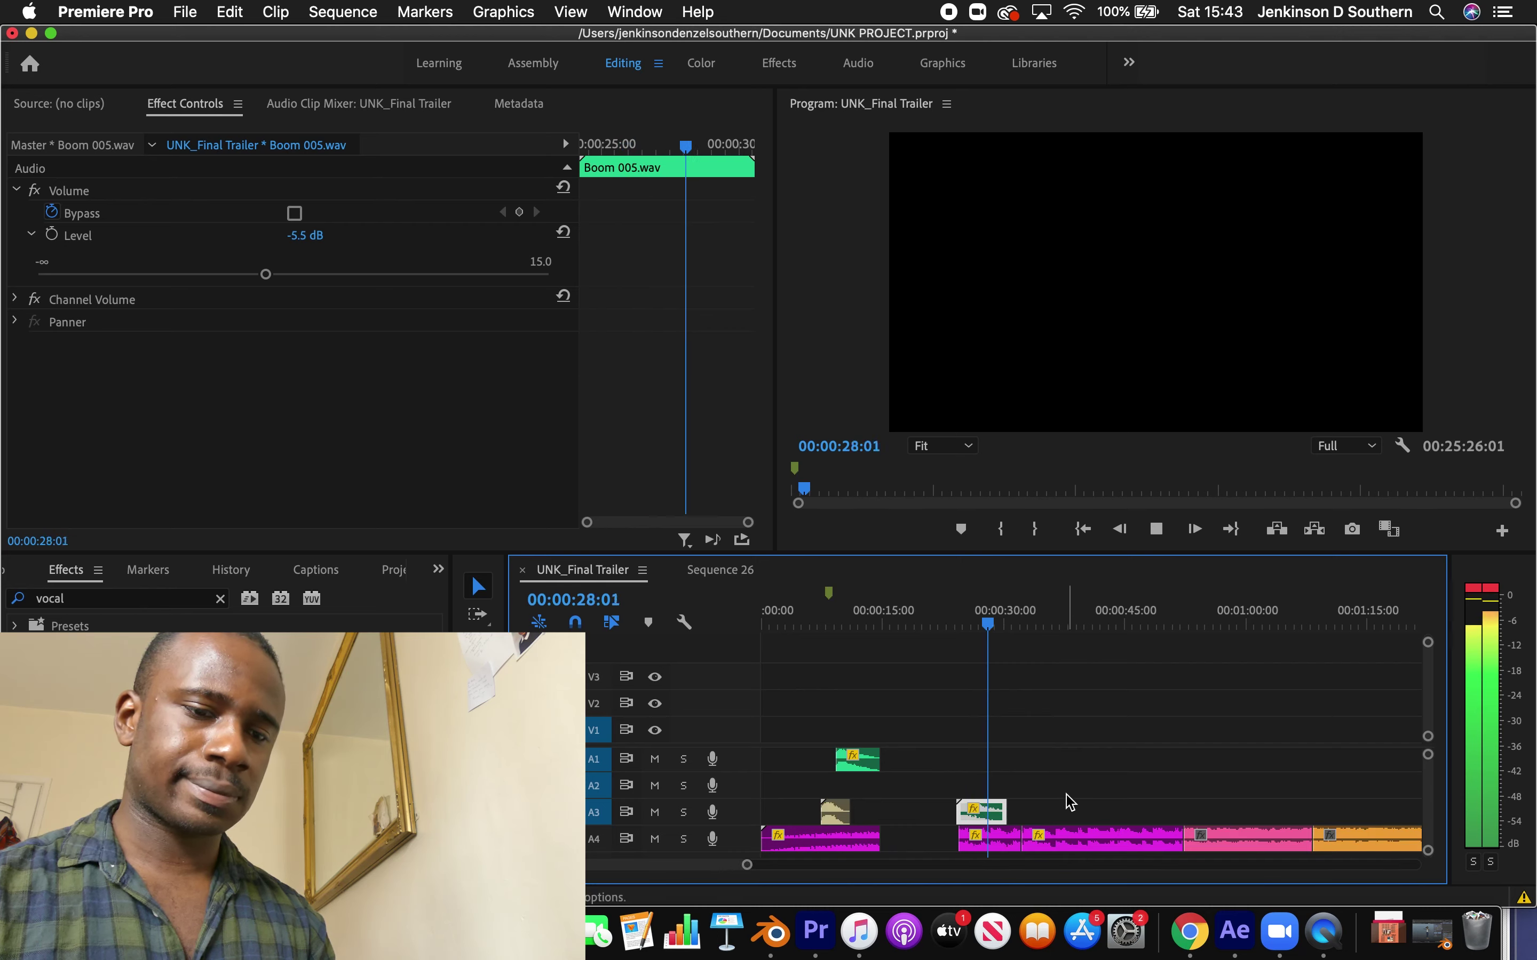
pyautogui.press('space')
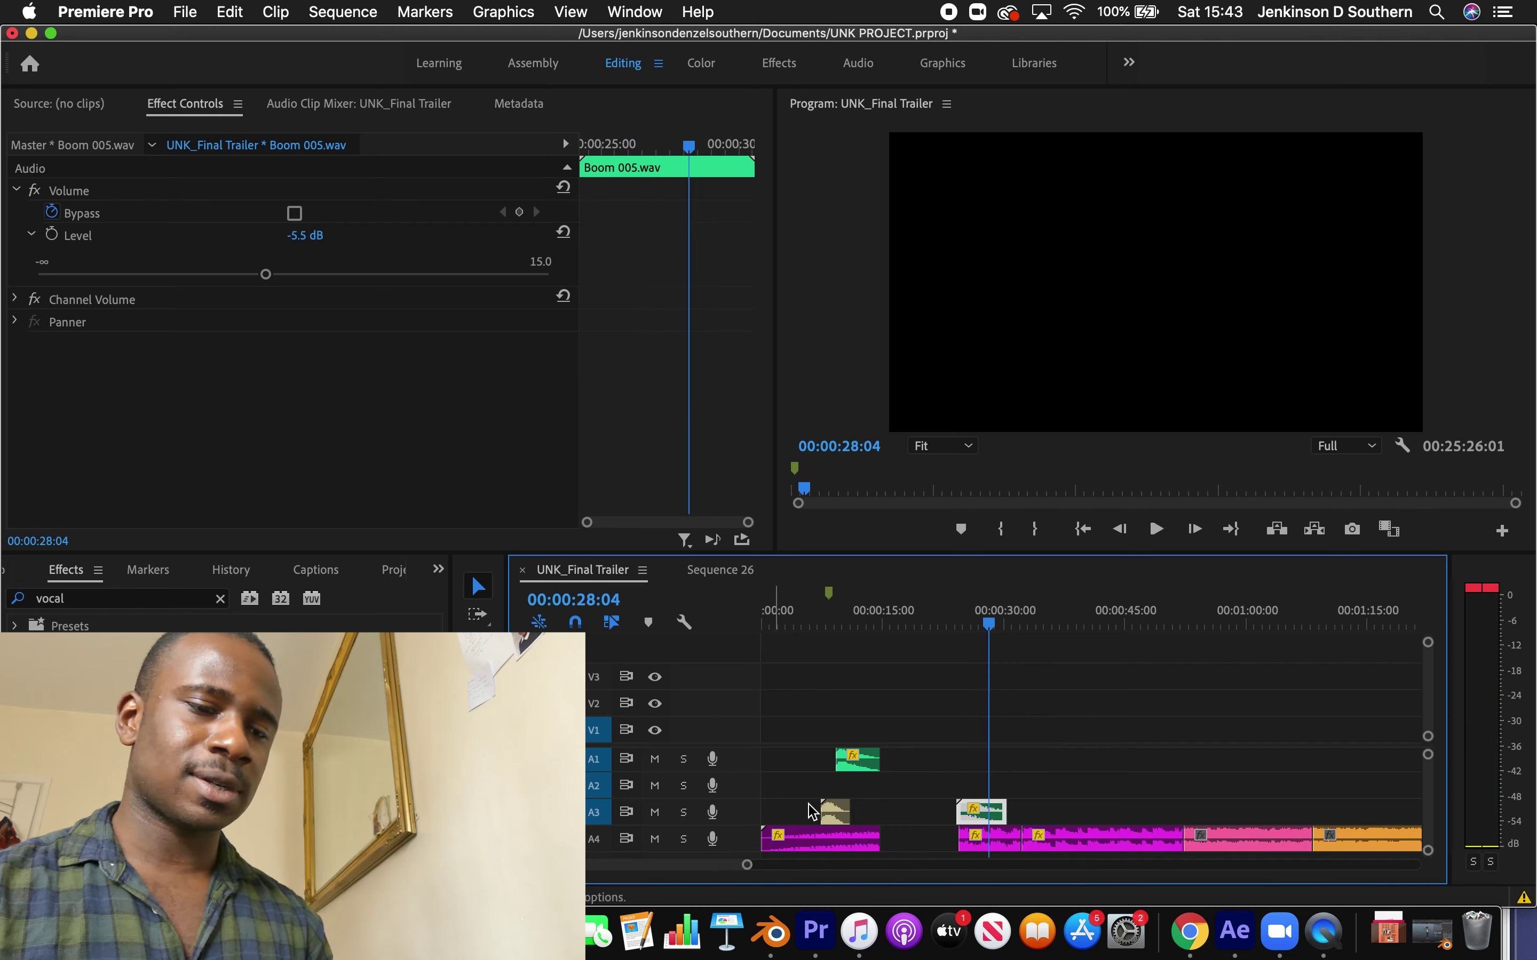
pyautogui.moveTo(747, 865); pyautogui.dragTo(807, 864)
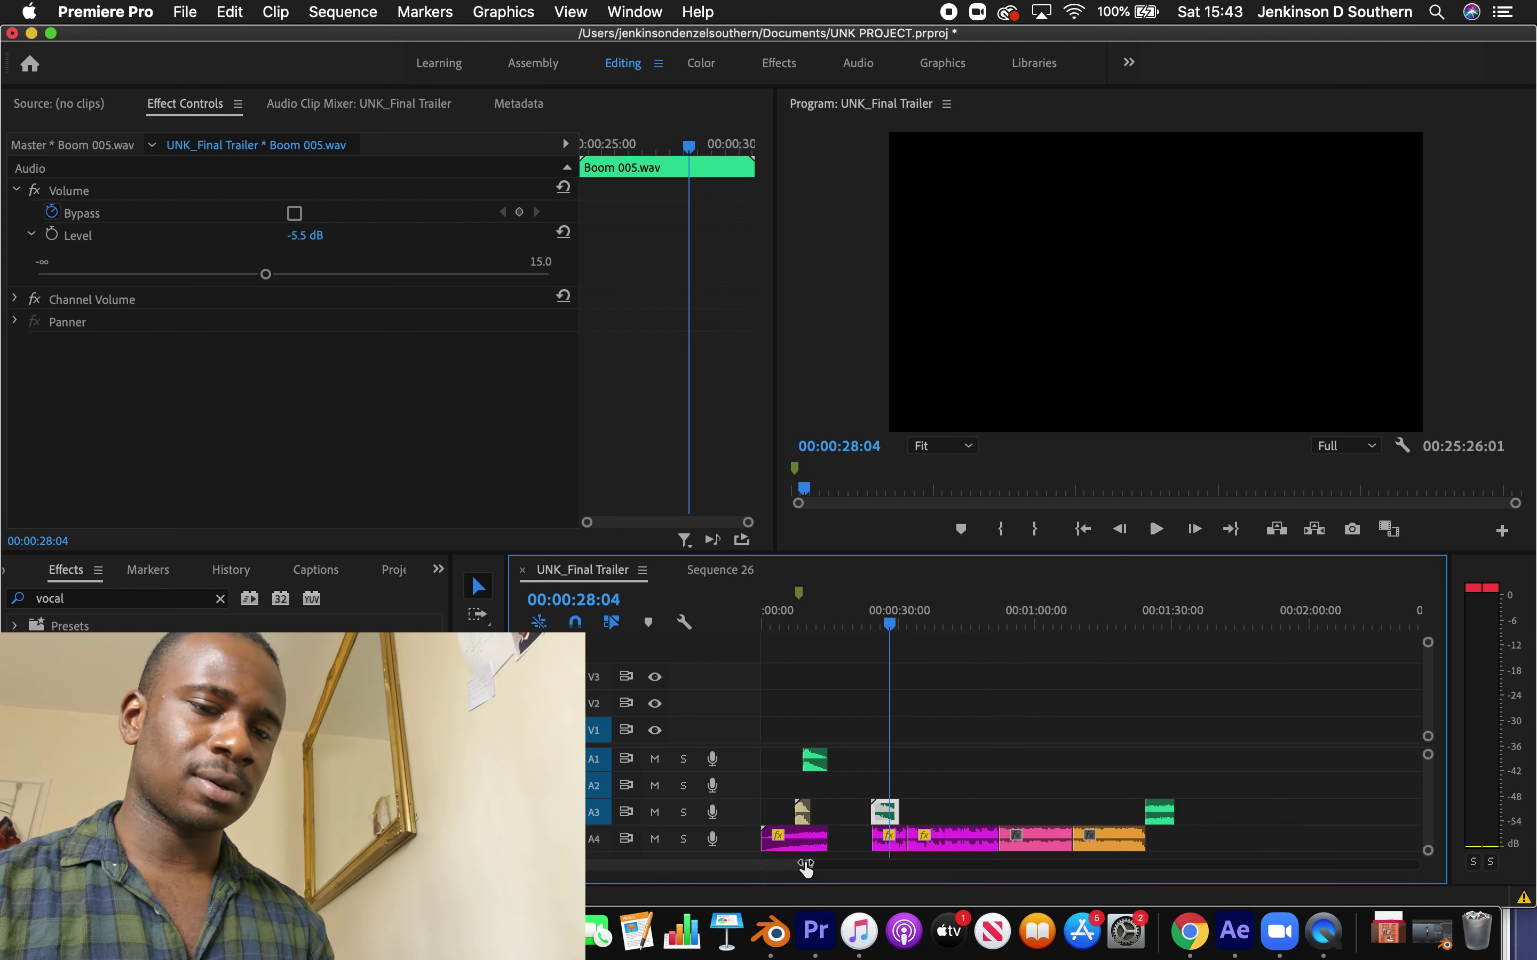
pyautogui.moveTo(1245, 850); pyautogui.dragTo(895, 819)
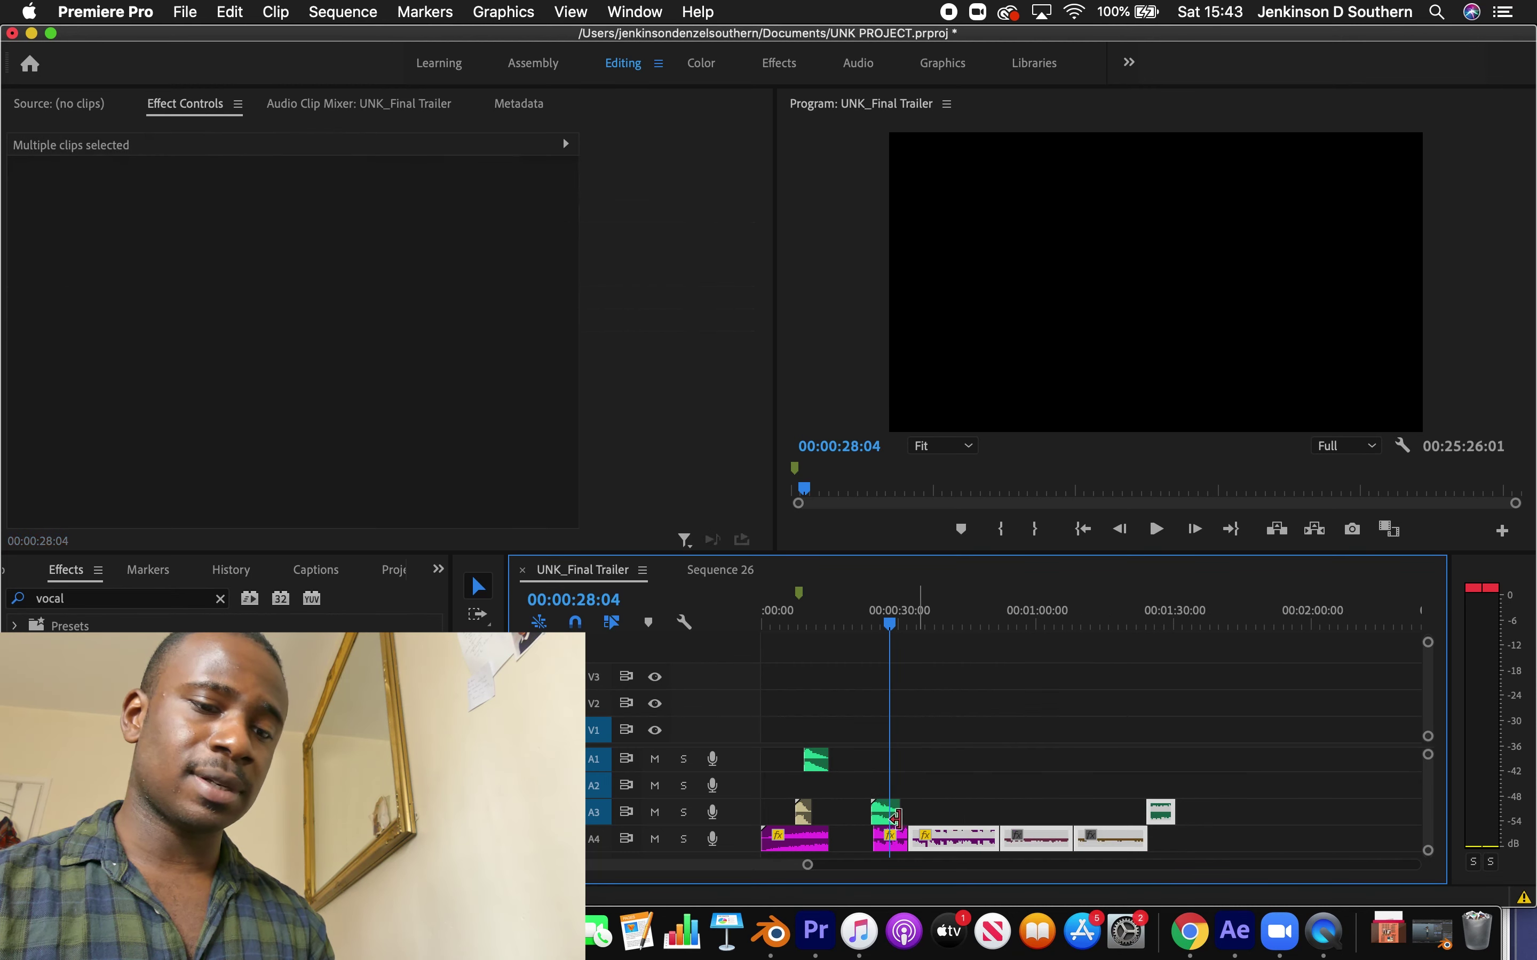
pyautogui.moveTo(809, 870); pyautogui.dragTo(671, 865)
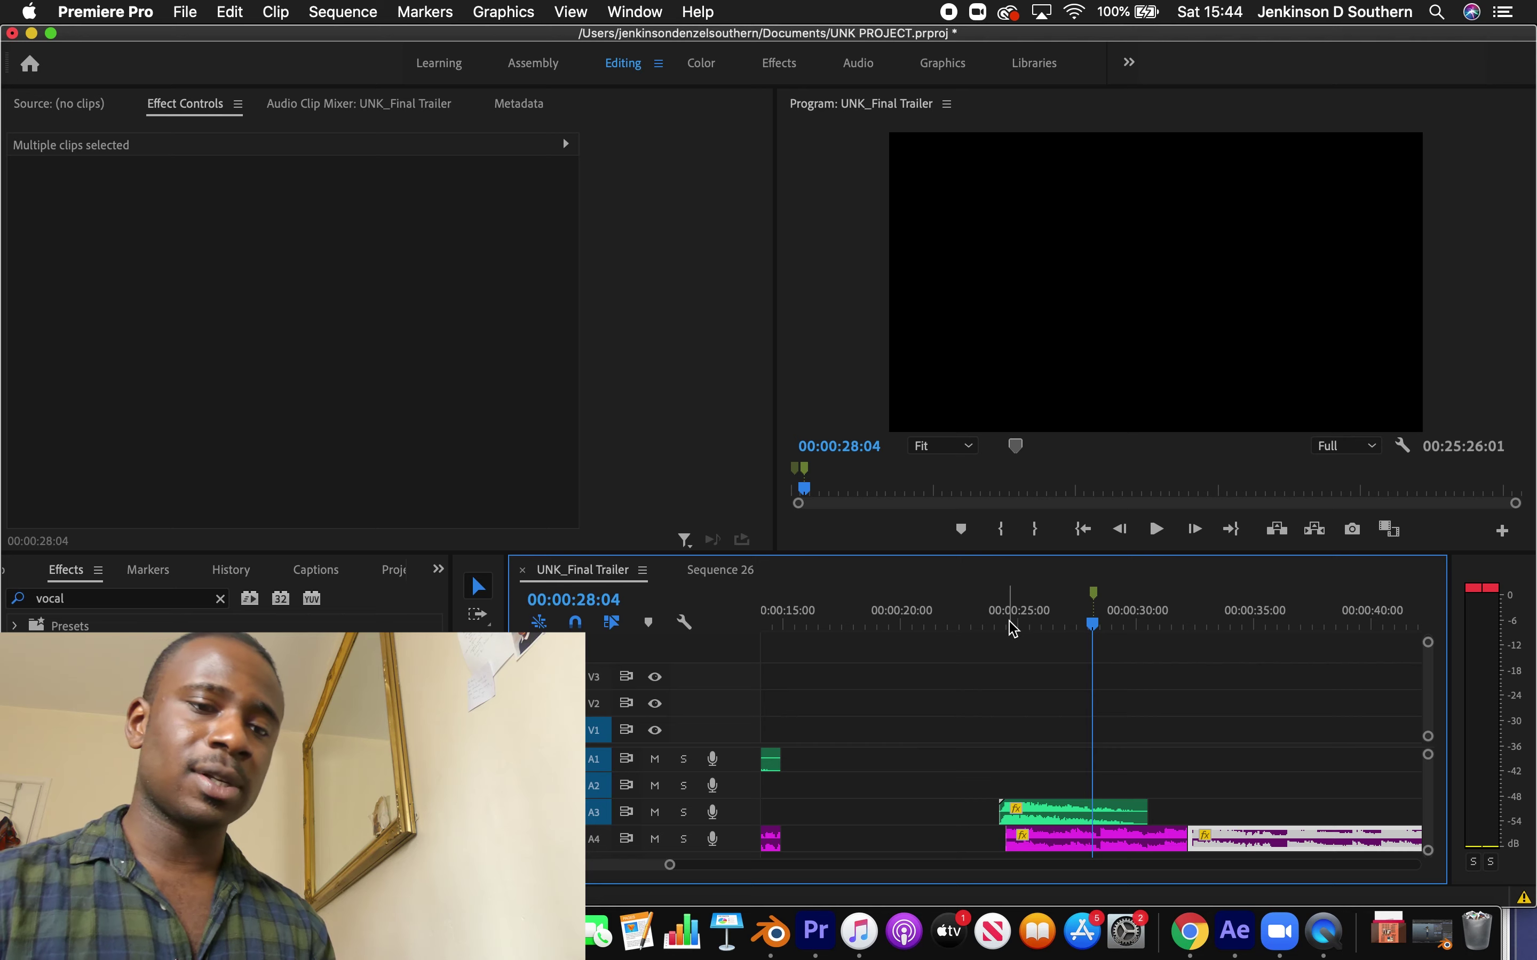
pyautogui.moveTo(1086, 635)
pyautogui.mouseDown()
pyautogui.moveTo(1066, 626)
pyautogui.moveTo(1096, 627)
pyautogui.mouseUp()
pyautogui.moveTo(1193, 626); pyautogui.dragTo(1100, 660)
pyautogui.press('Left')
pyautogui.press('Left')
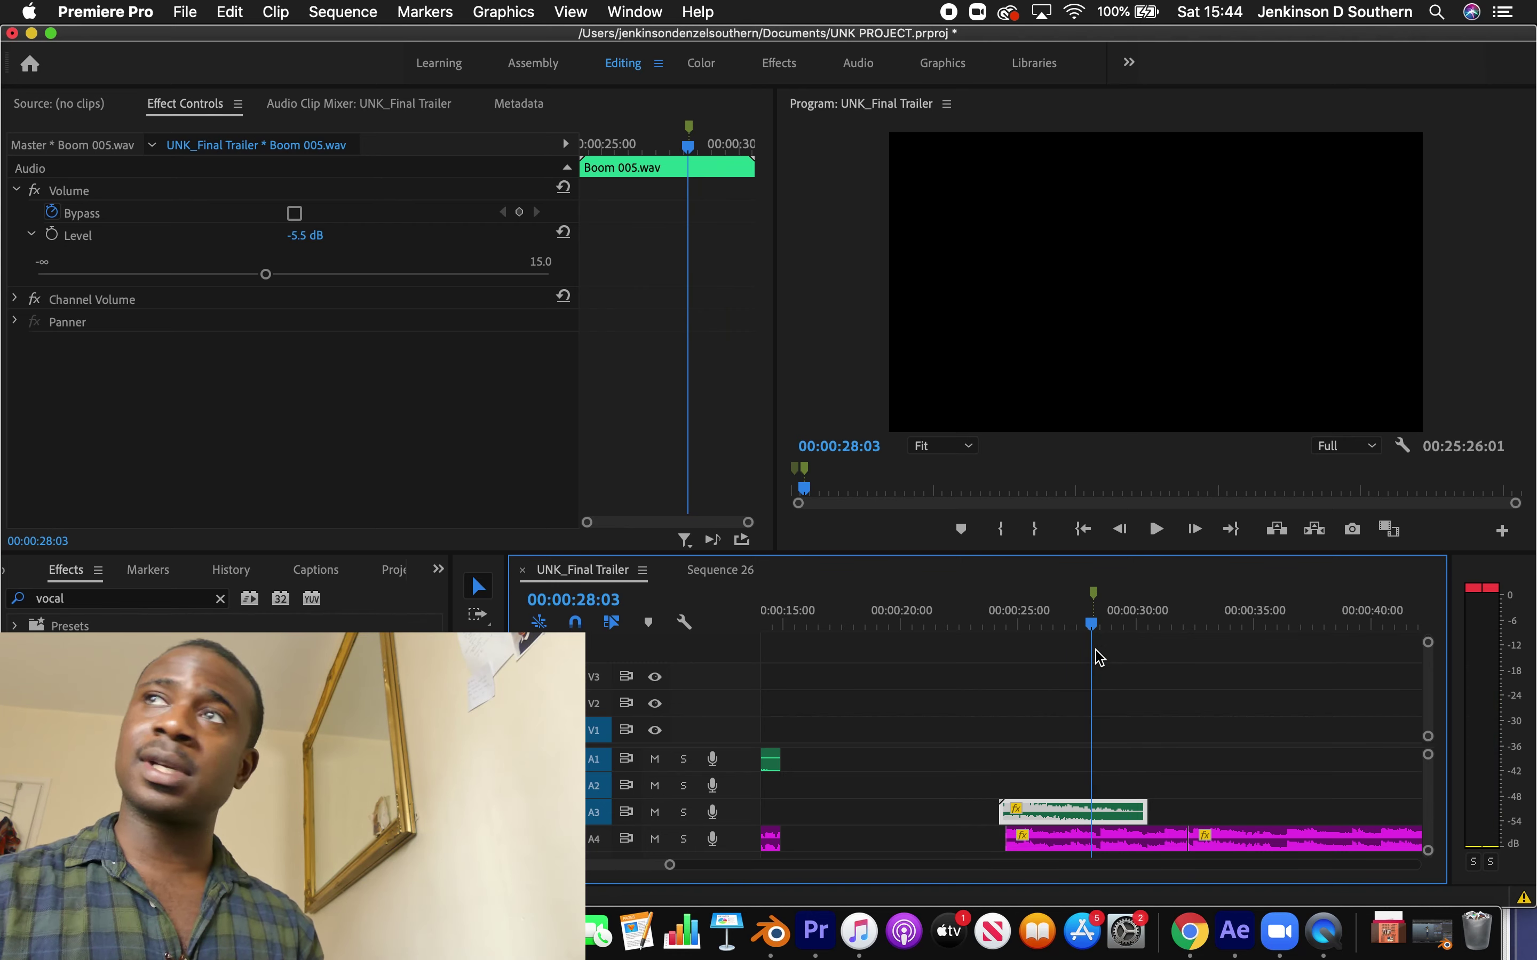
# Try moving the second Run The Jewels clip on A4 earlier to start at 00:00:29:15, and play back the cut
pyautogui.click(1019, 633)
pyautogui.press('space')
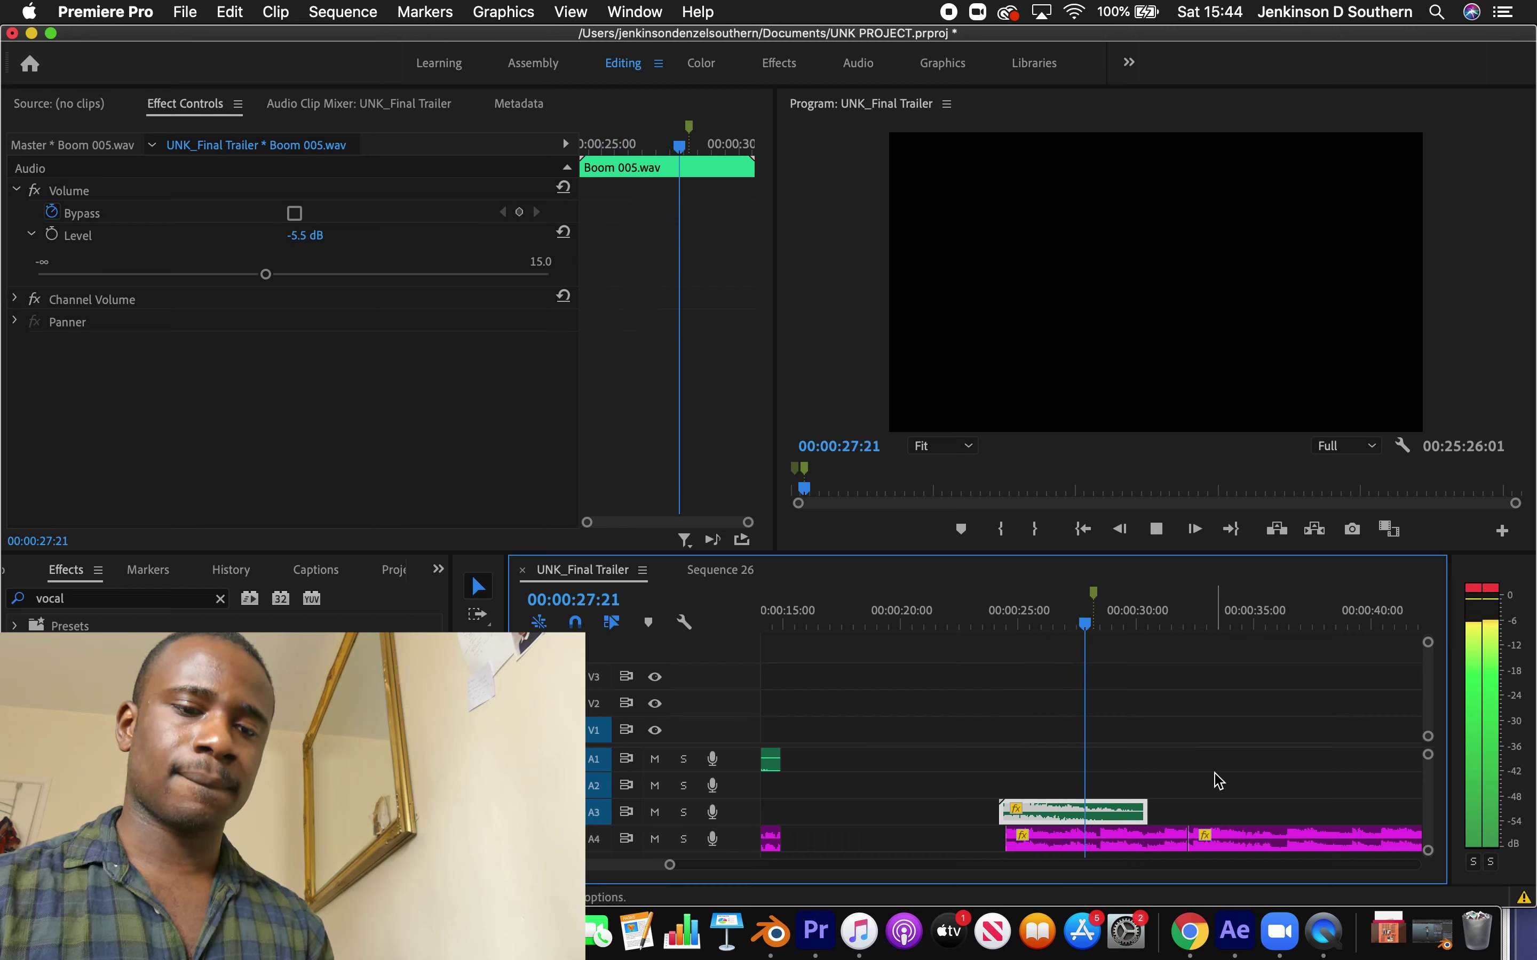
pyautogui.press('space')
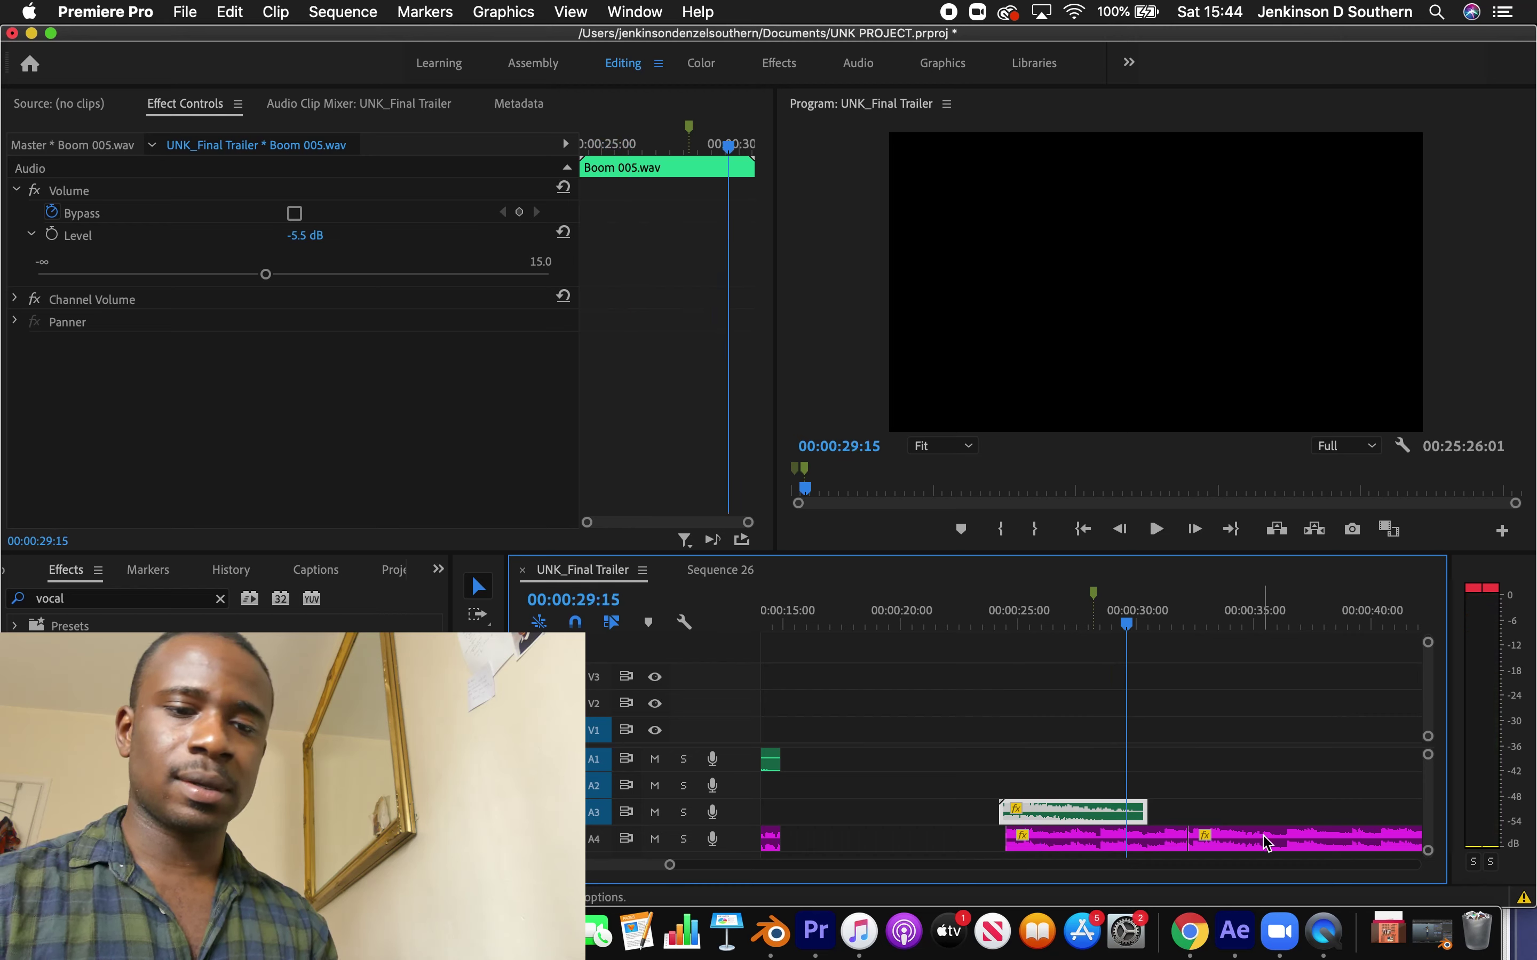
pyautogui.moveTo(1263, 839); pyautogui.dragTo(1206, 846)
pyautogui.click(1083, 621)
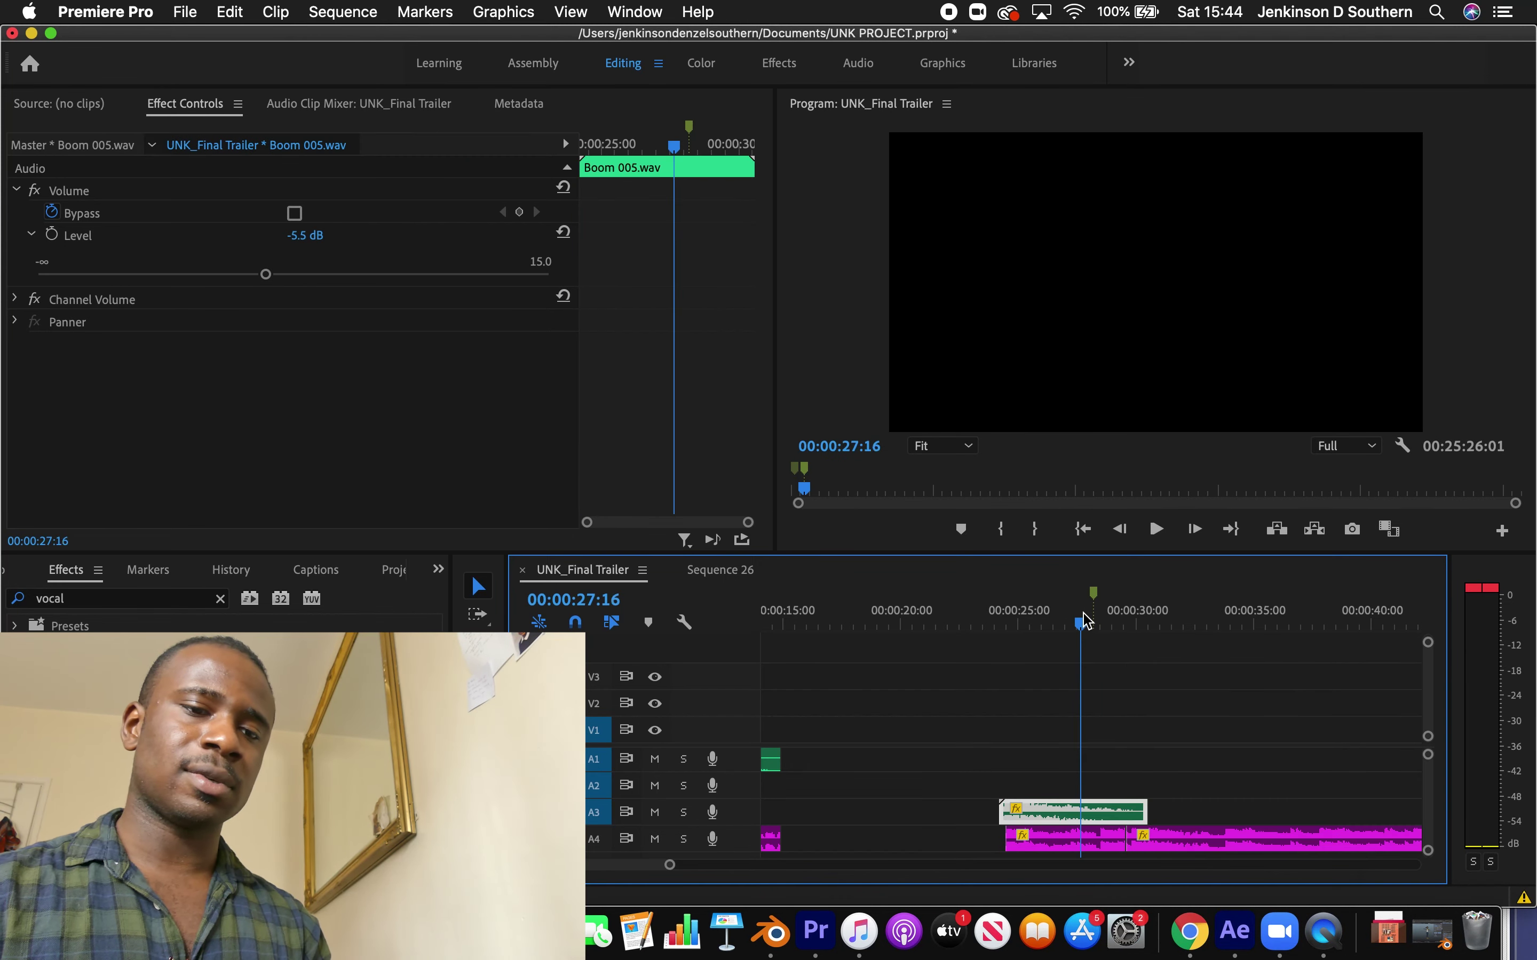
pyautogui.press('space')
pyautogui.click(1219, 743)
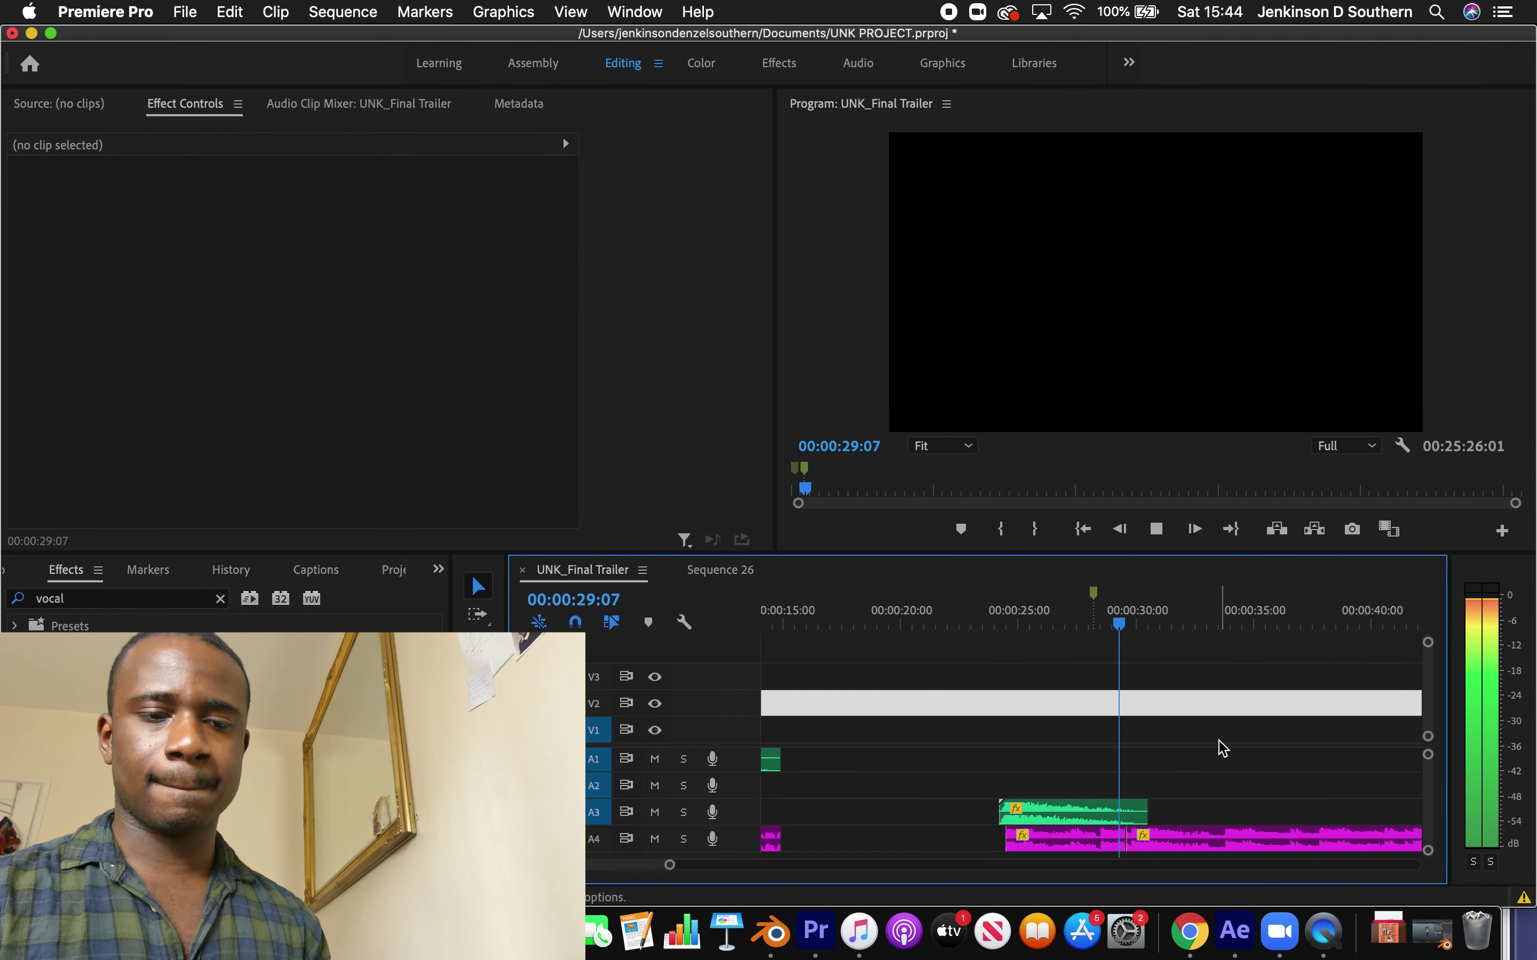
pyautogui.press('space')
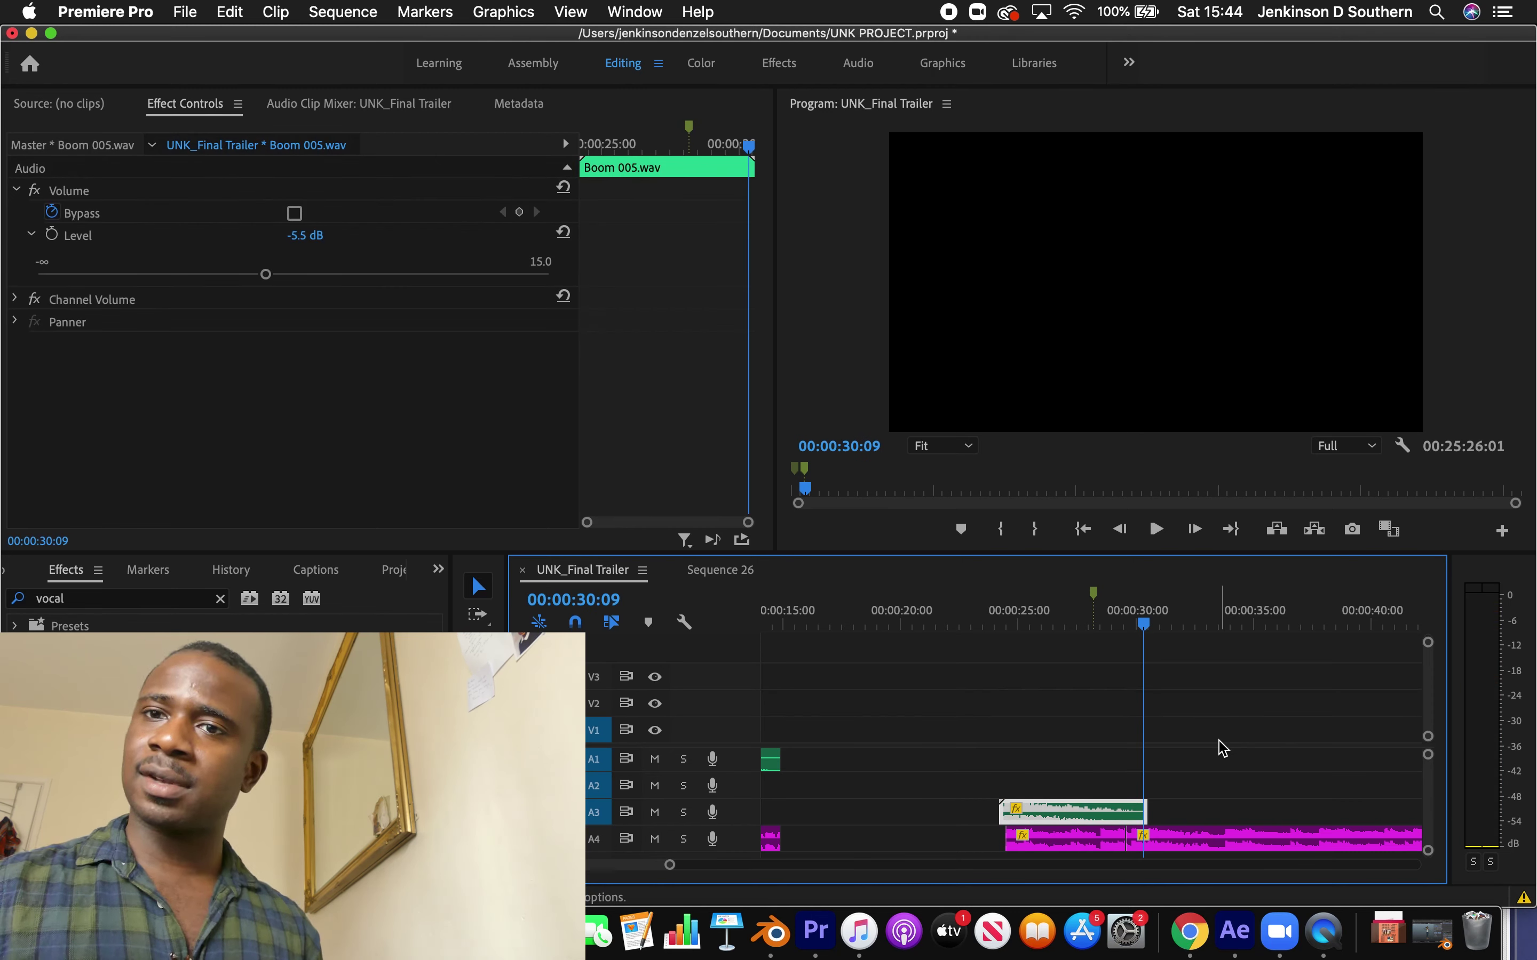
pyautogui.click(1094, 621)
pyautogui.press('space')
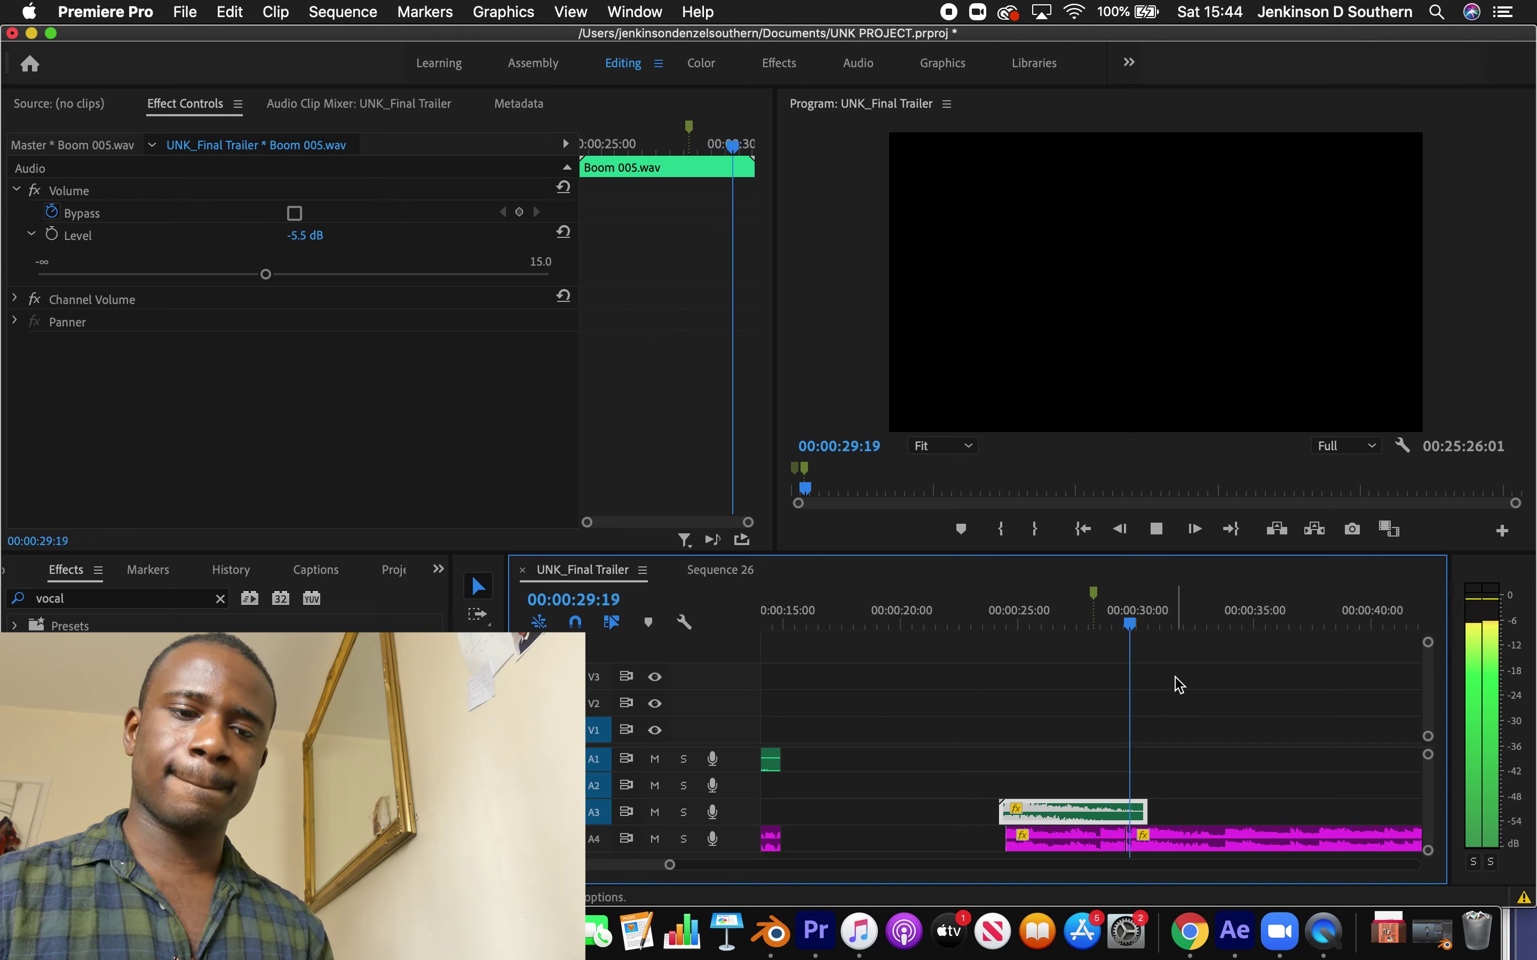
pyautogui.press('space')
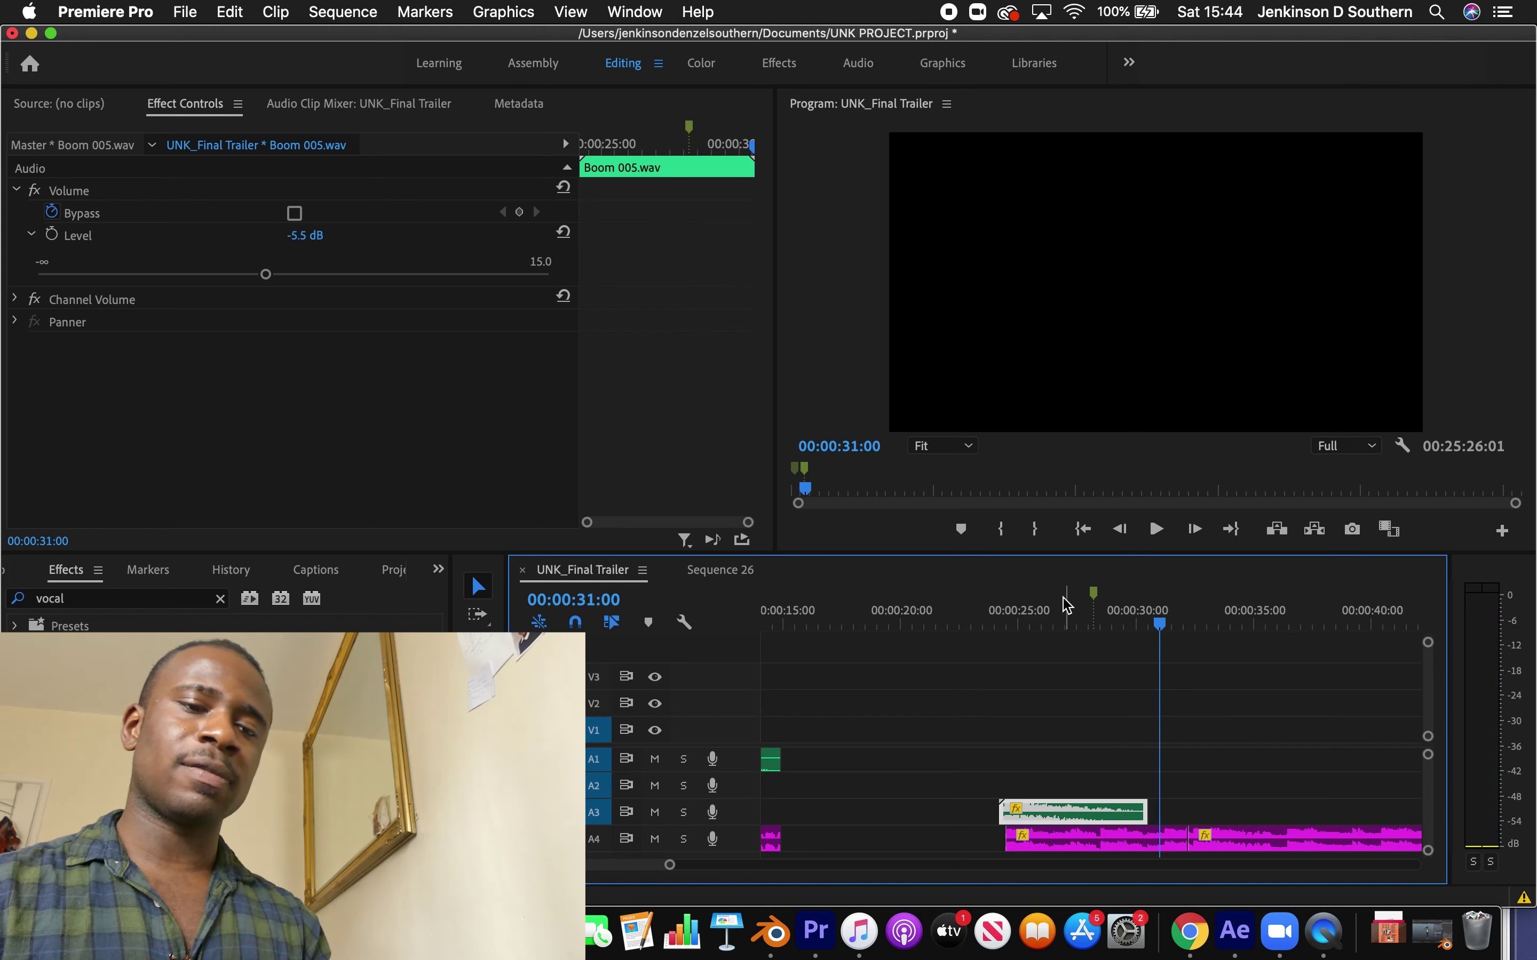
# Replay the passage, move the second Run The Jewels clip earlier to start at the 00:00:28:04 marker, and play back the cut
pyautogui.click(1082, 622)
pyautogui.press('space')
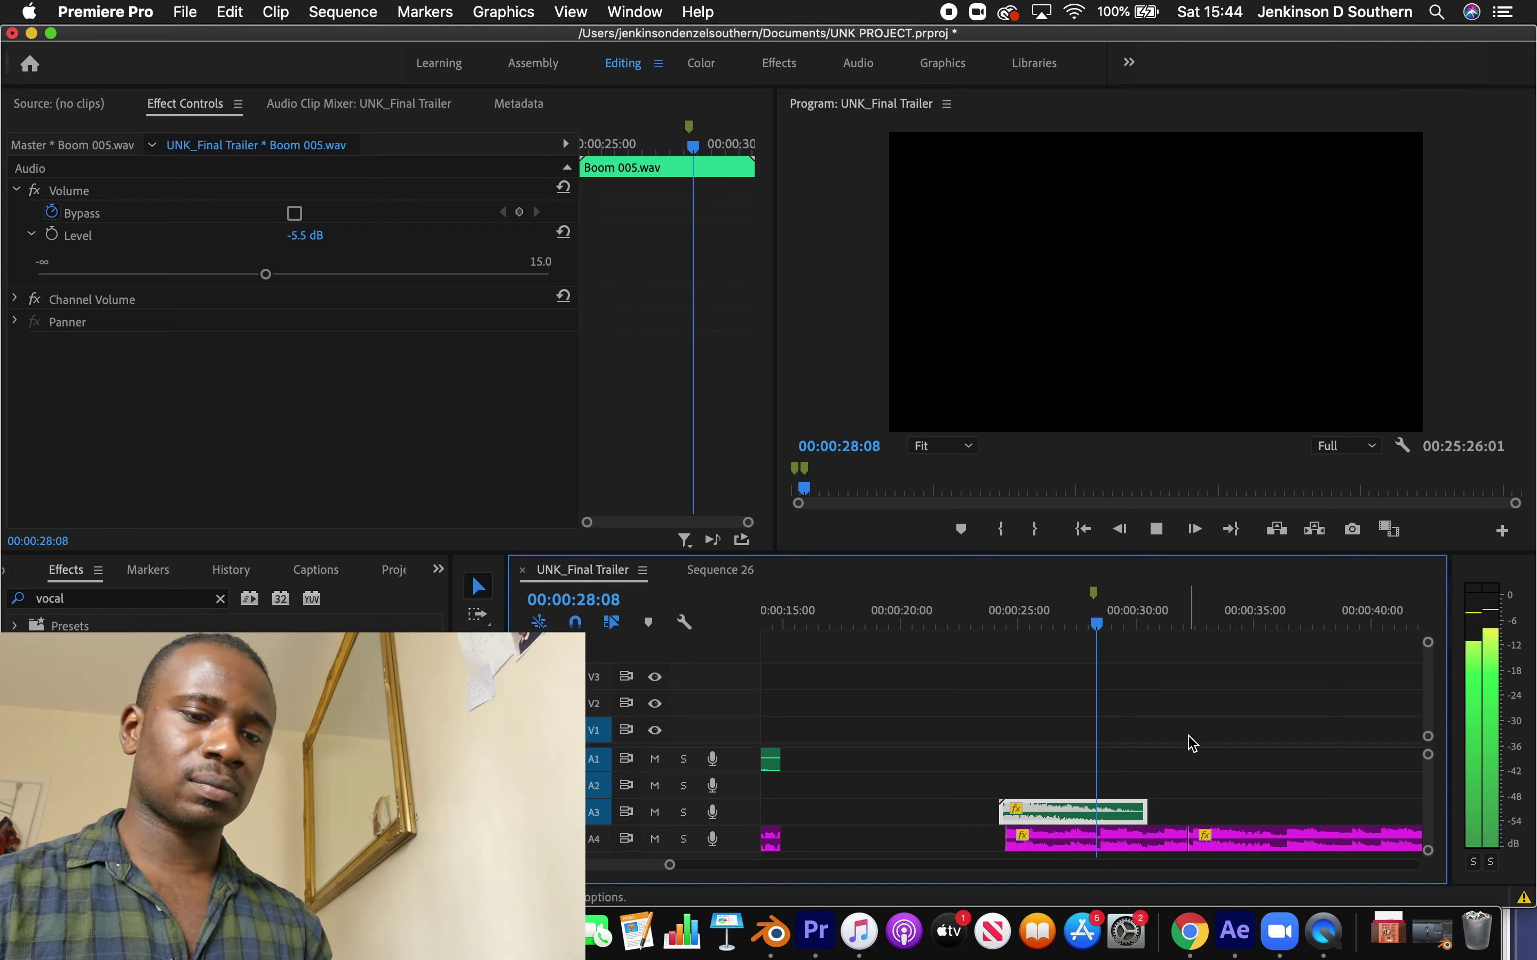
pyautogui.click(1052, 621)
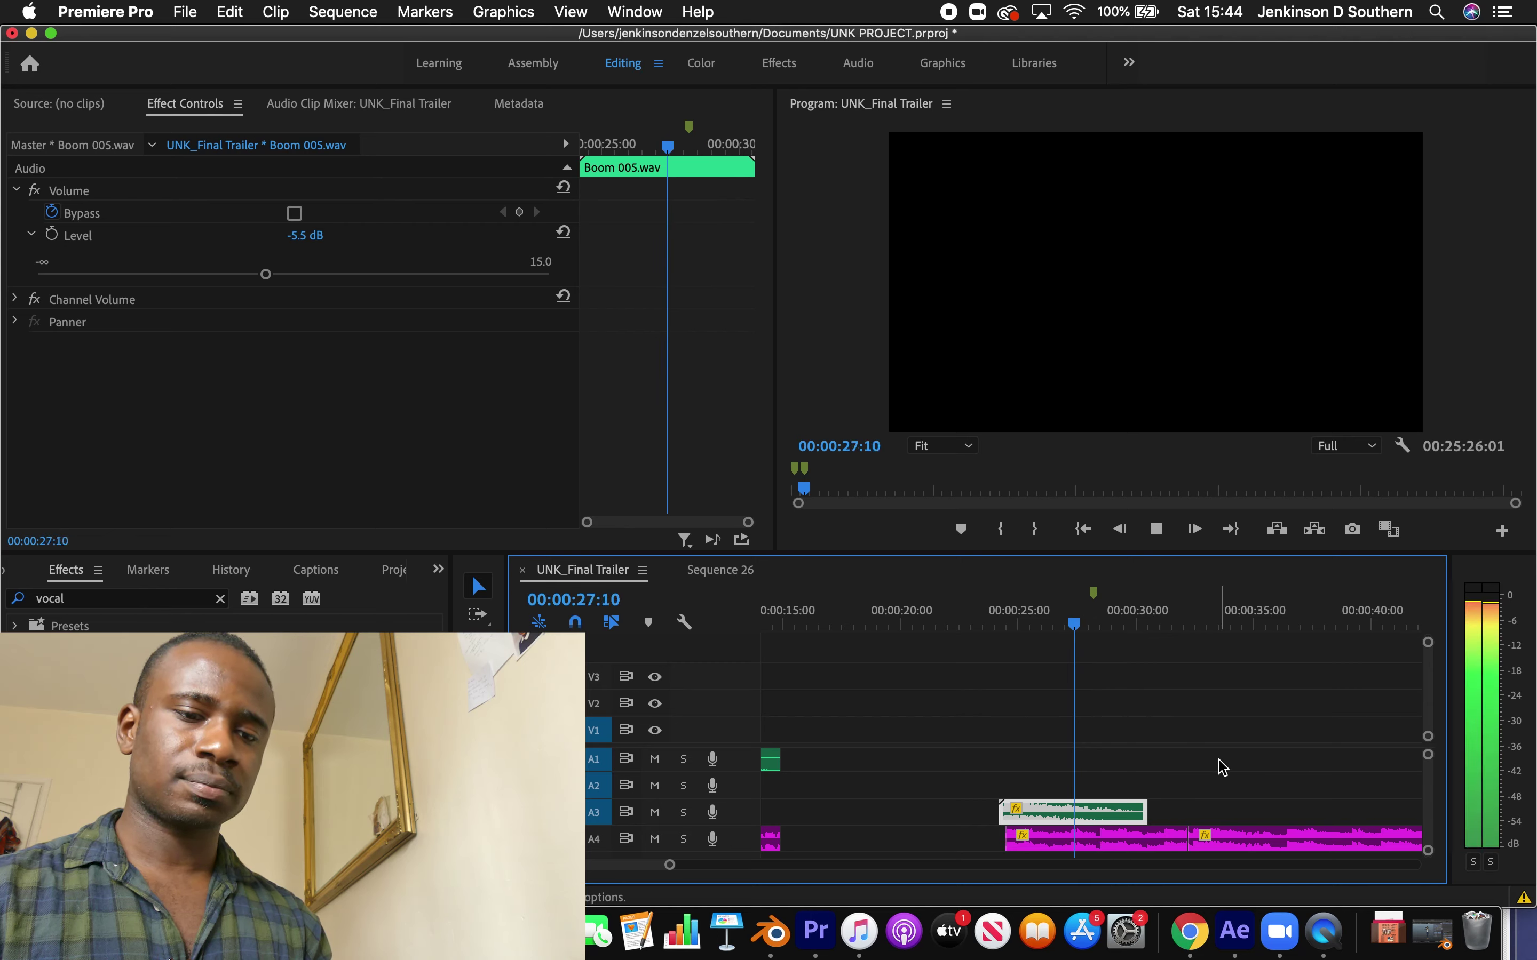
pyautogui.press('space')
pyautogui.moveTo(1263, 837); pyautogui.dragTo(1165, 831)
pyautogui.click(1165, 802)
pyautogui.press('space')
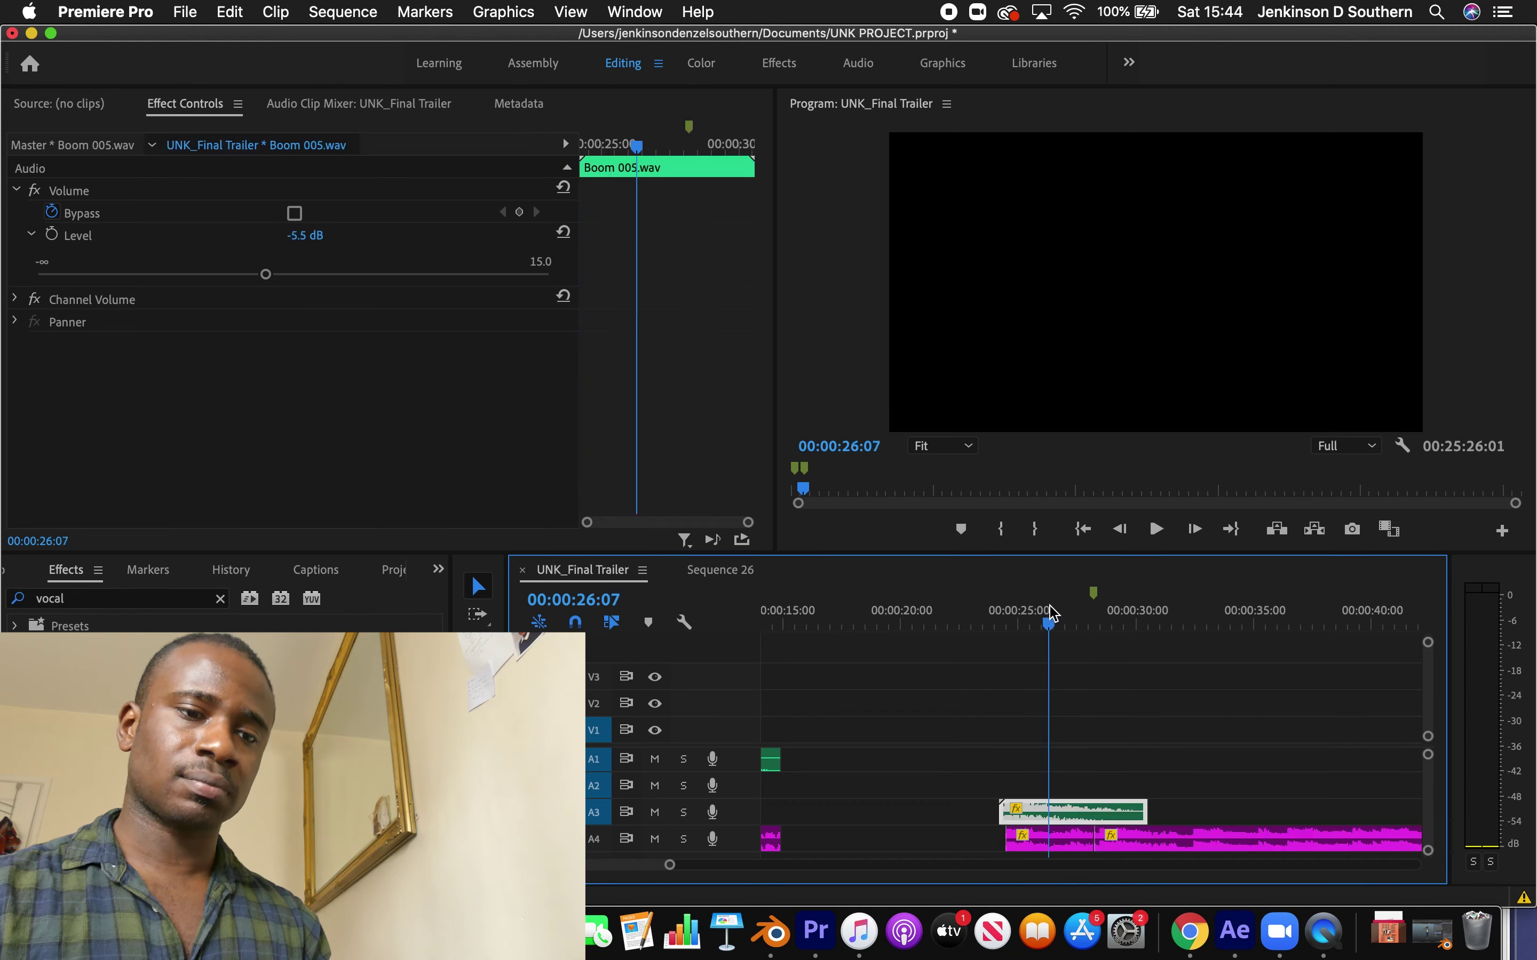
pyautogui.click(1194, 738)
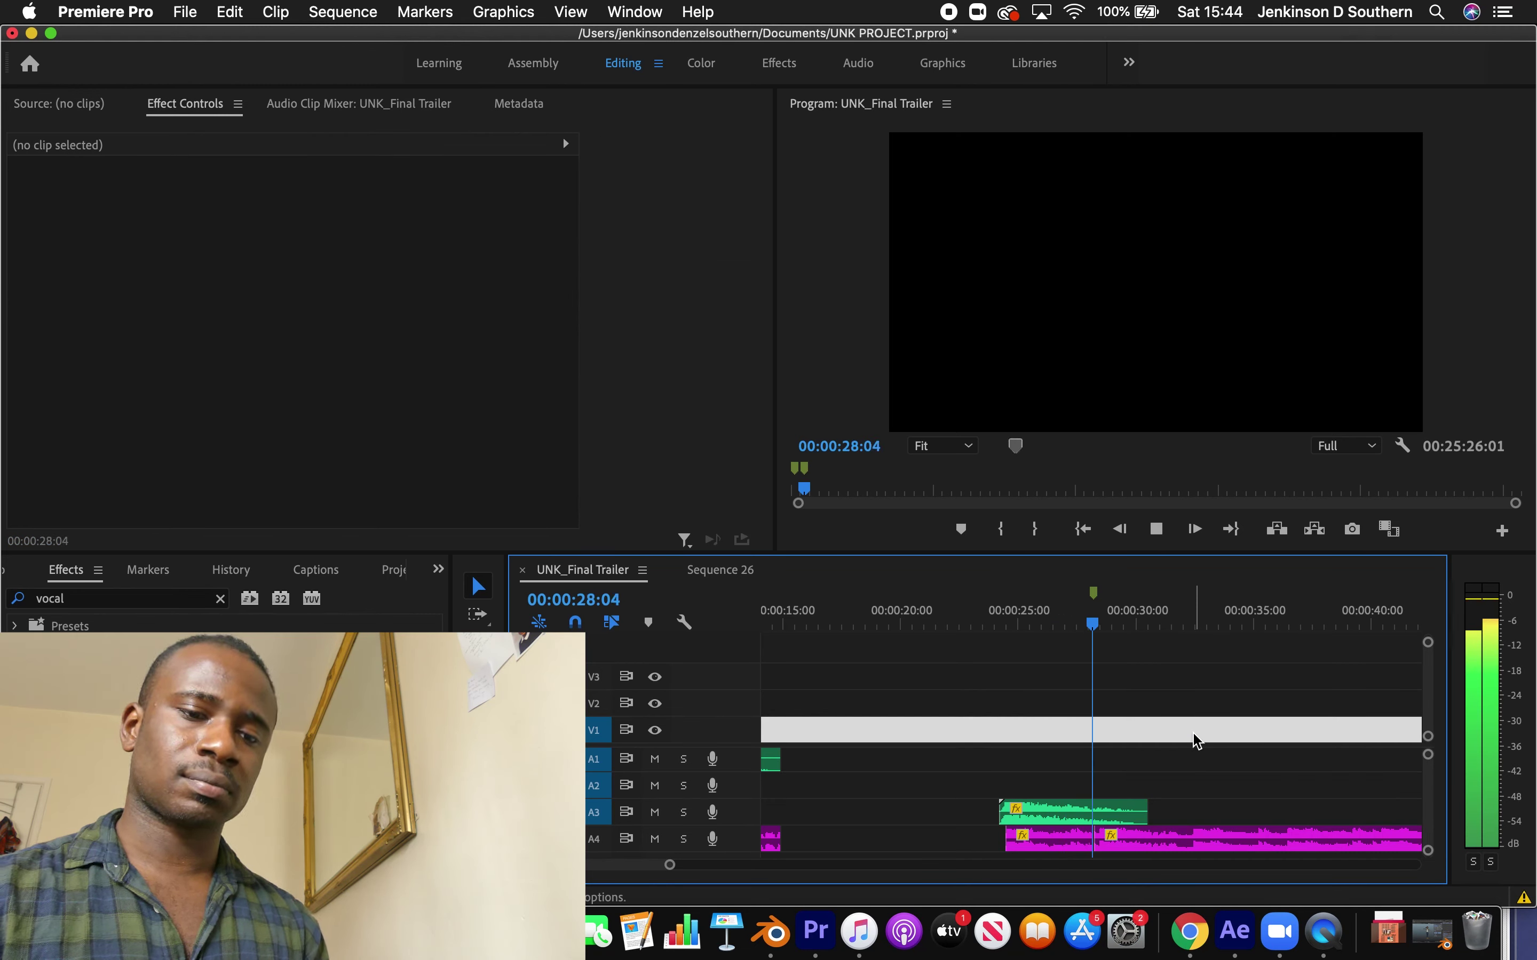
# Replay the cut between the two Run The Jewels clips on A4 and listen through to about 00:00:35:19
pyautogui.press('space')
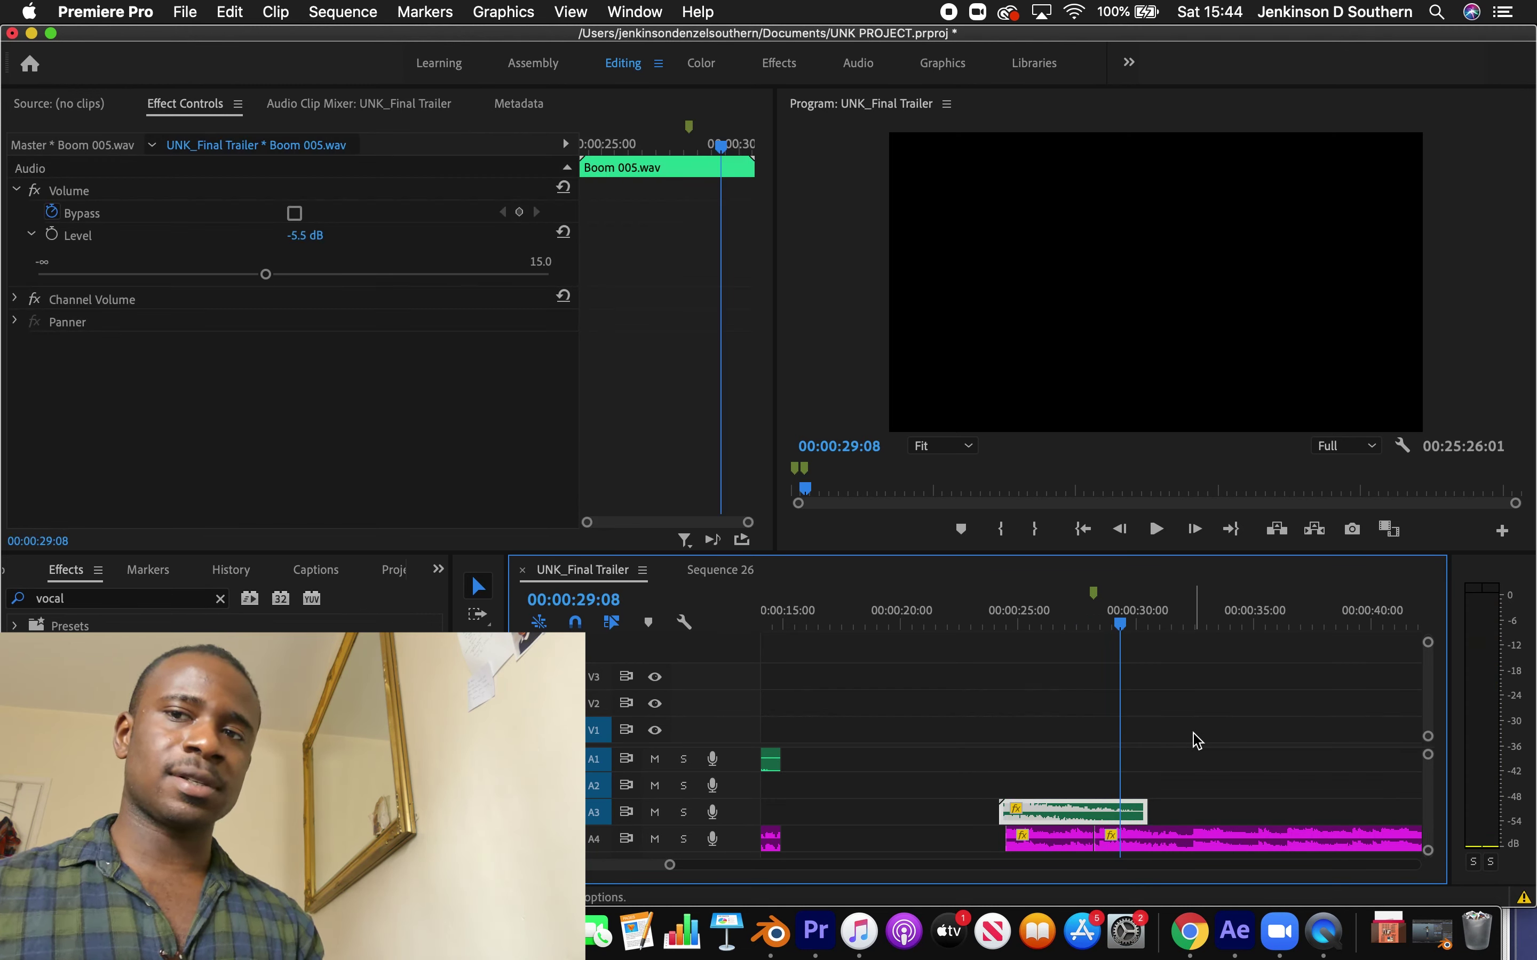
pyautogui.click(1046, 626)
pyautogui.press('space')
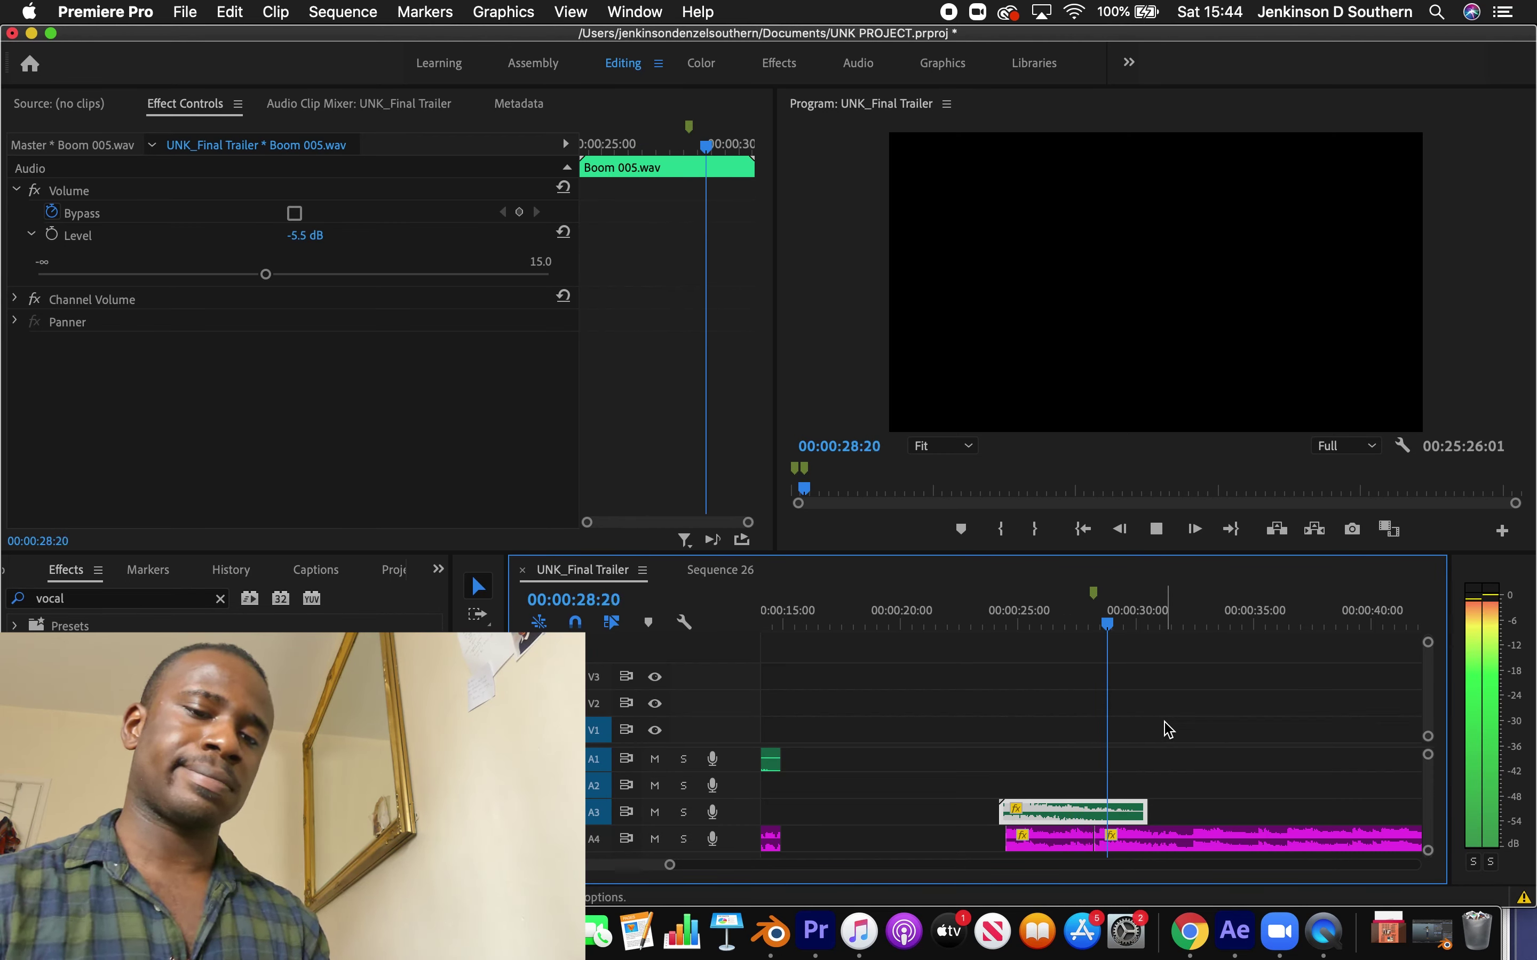
pyautogui.press('XF86AudioRaiseVolume')
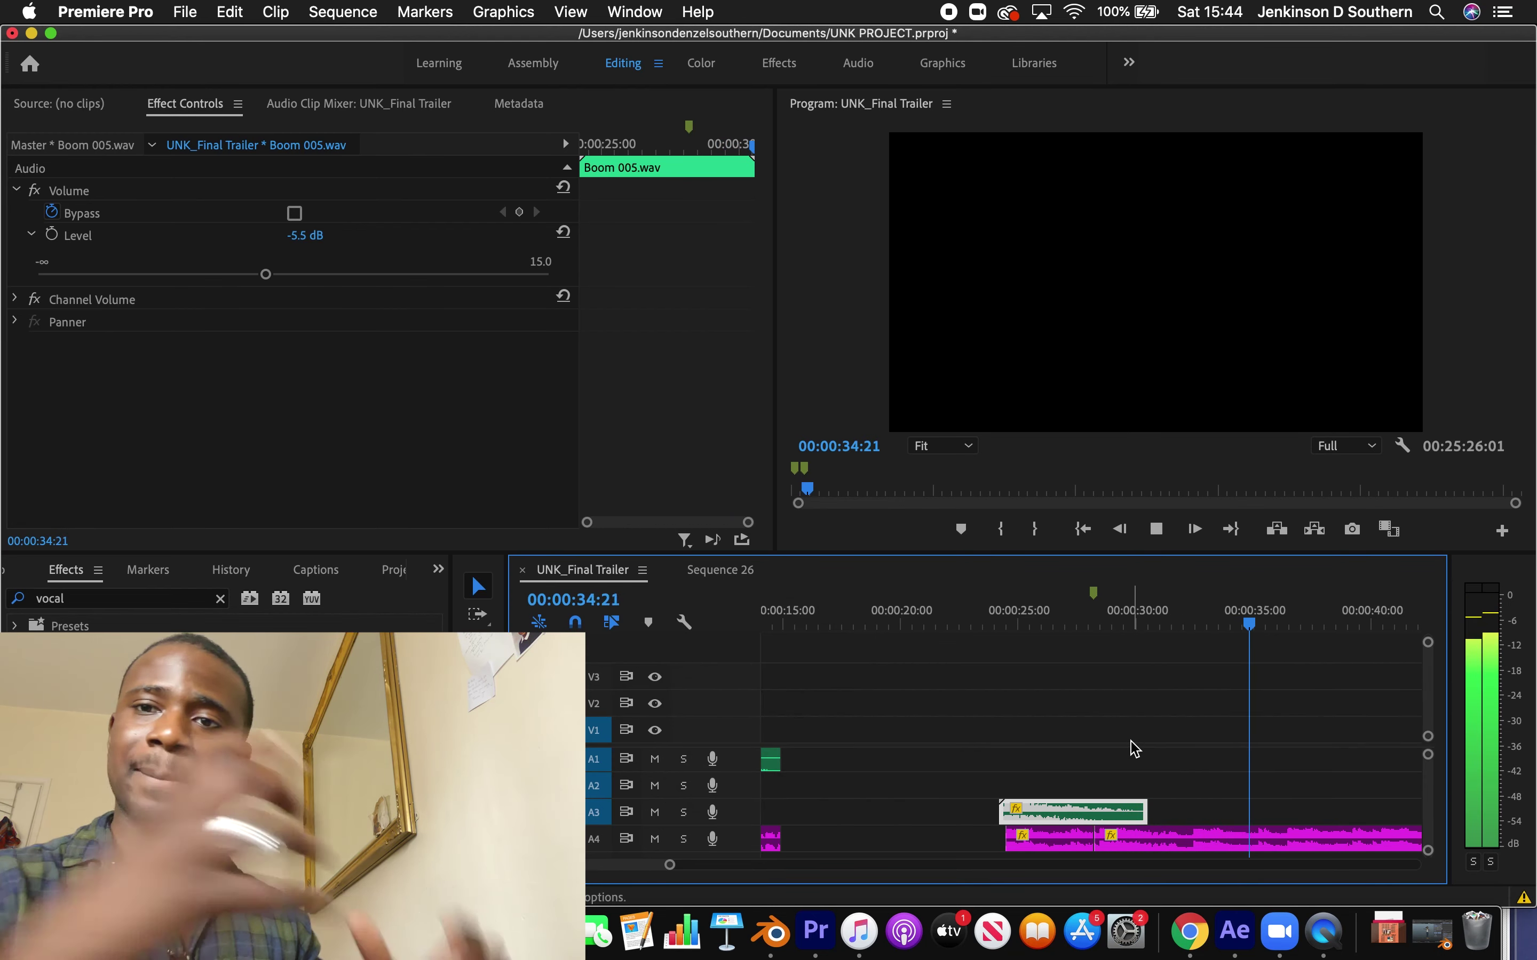
pyautogui.press('space')
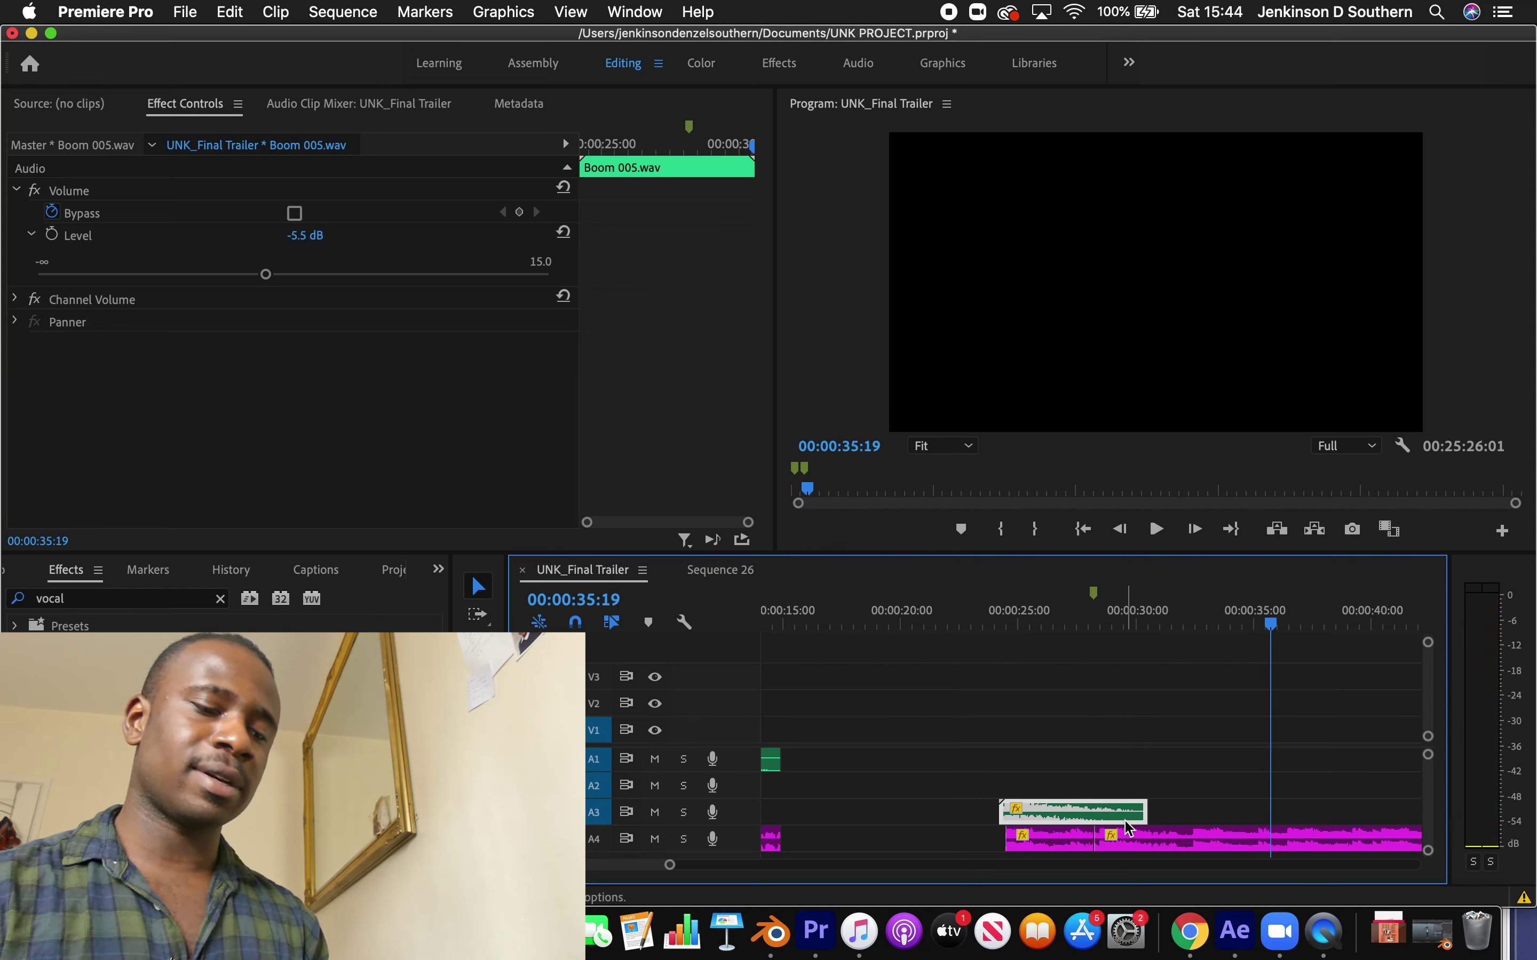
# Try starting the second Run The Jewels clip where the boom on A3 ends, play back the cut, and undo the move
pyautogui.press('super+z')
pyautogui.moveTo(1280, 825); pyautogui.dragTo(1212, 838)
pyautogui.click(1118, 619)
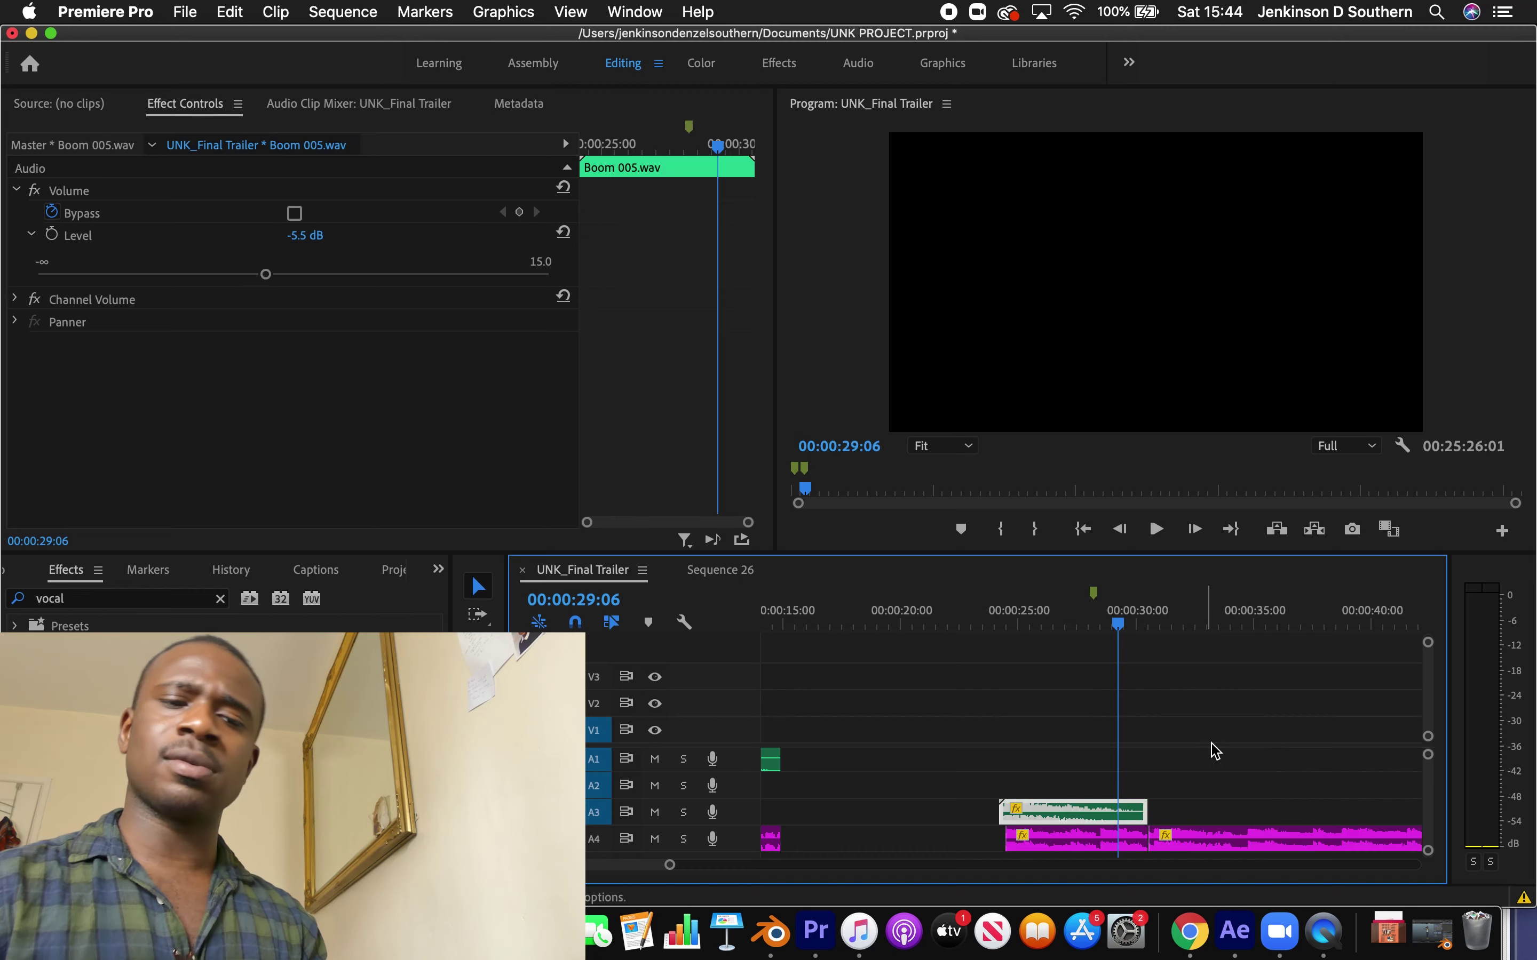
pyautogui.press('space')
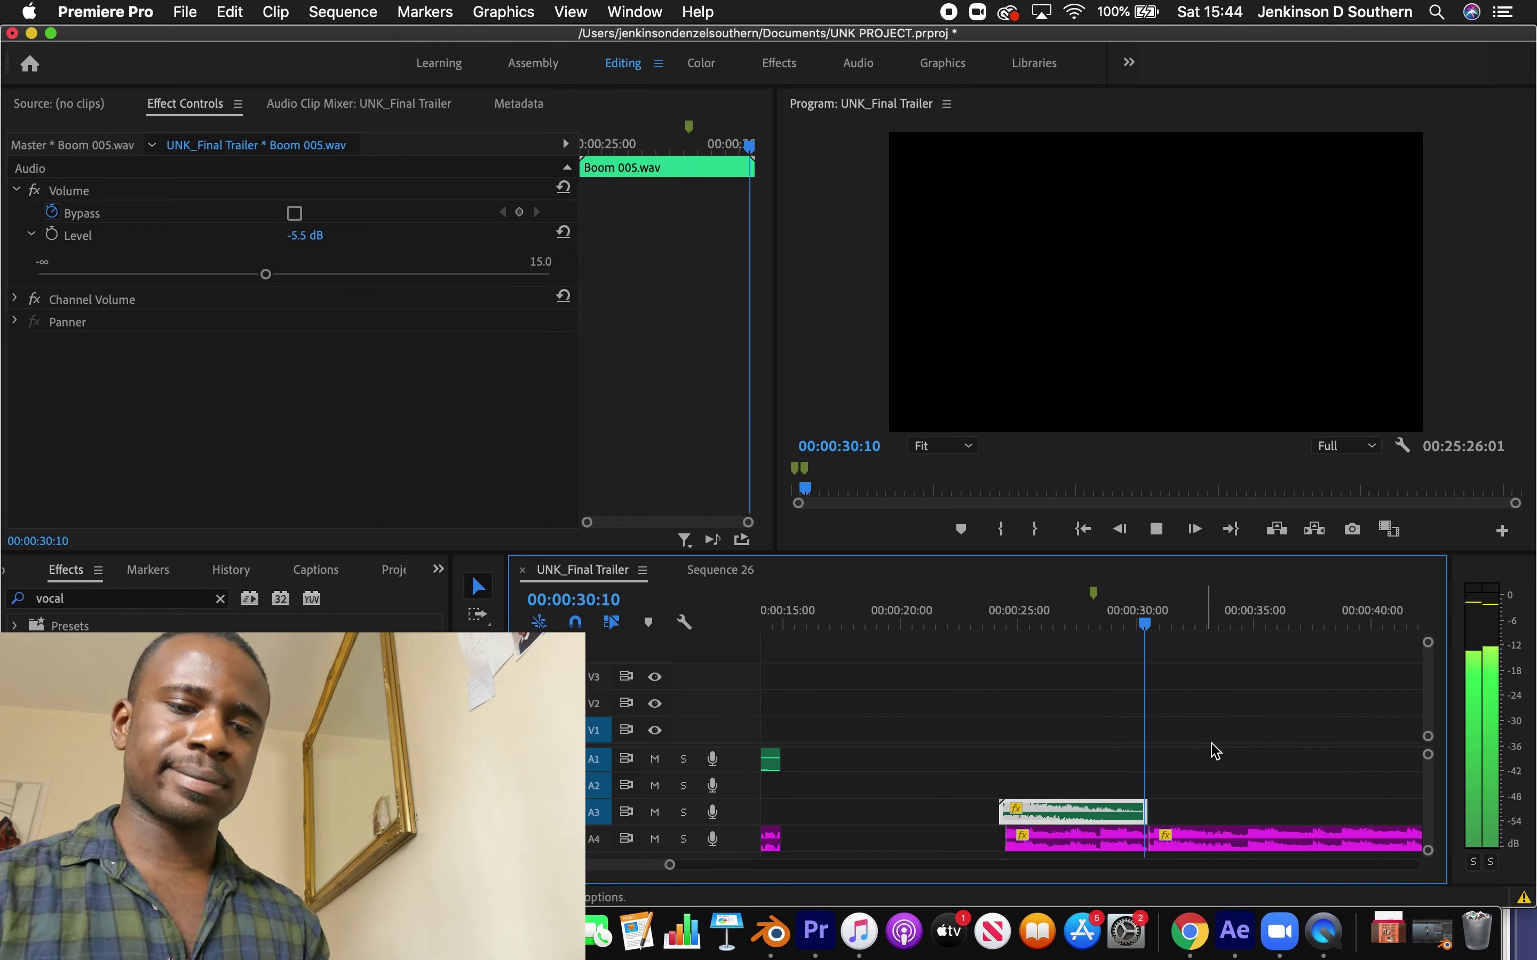
pyautogui.press('space')
pyautogui.press('super+z')
# Replay the music on A4 from about 00:00:26:10 and stop at the 00:00:28:04 marker
pyautogui.click(1072, 613)
pyautogui.press('space')
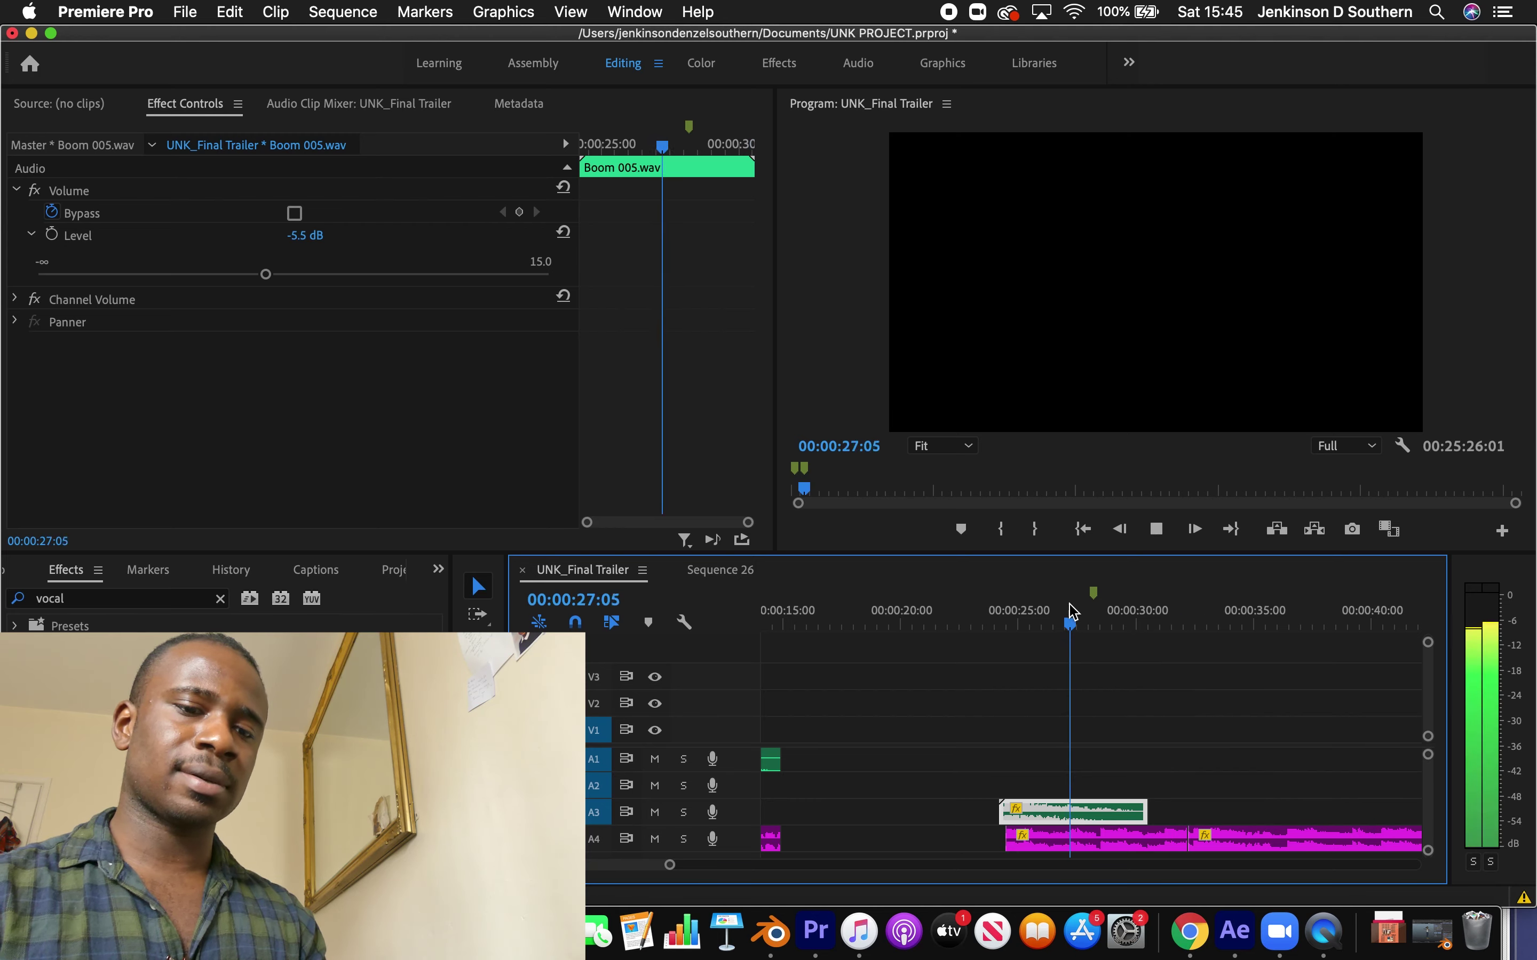
pyautogui.press('space')
pyautogui.click(1049, 615)
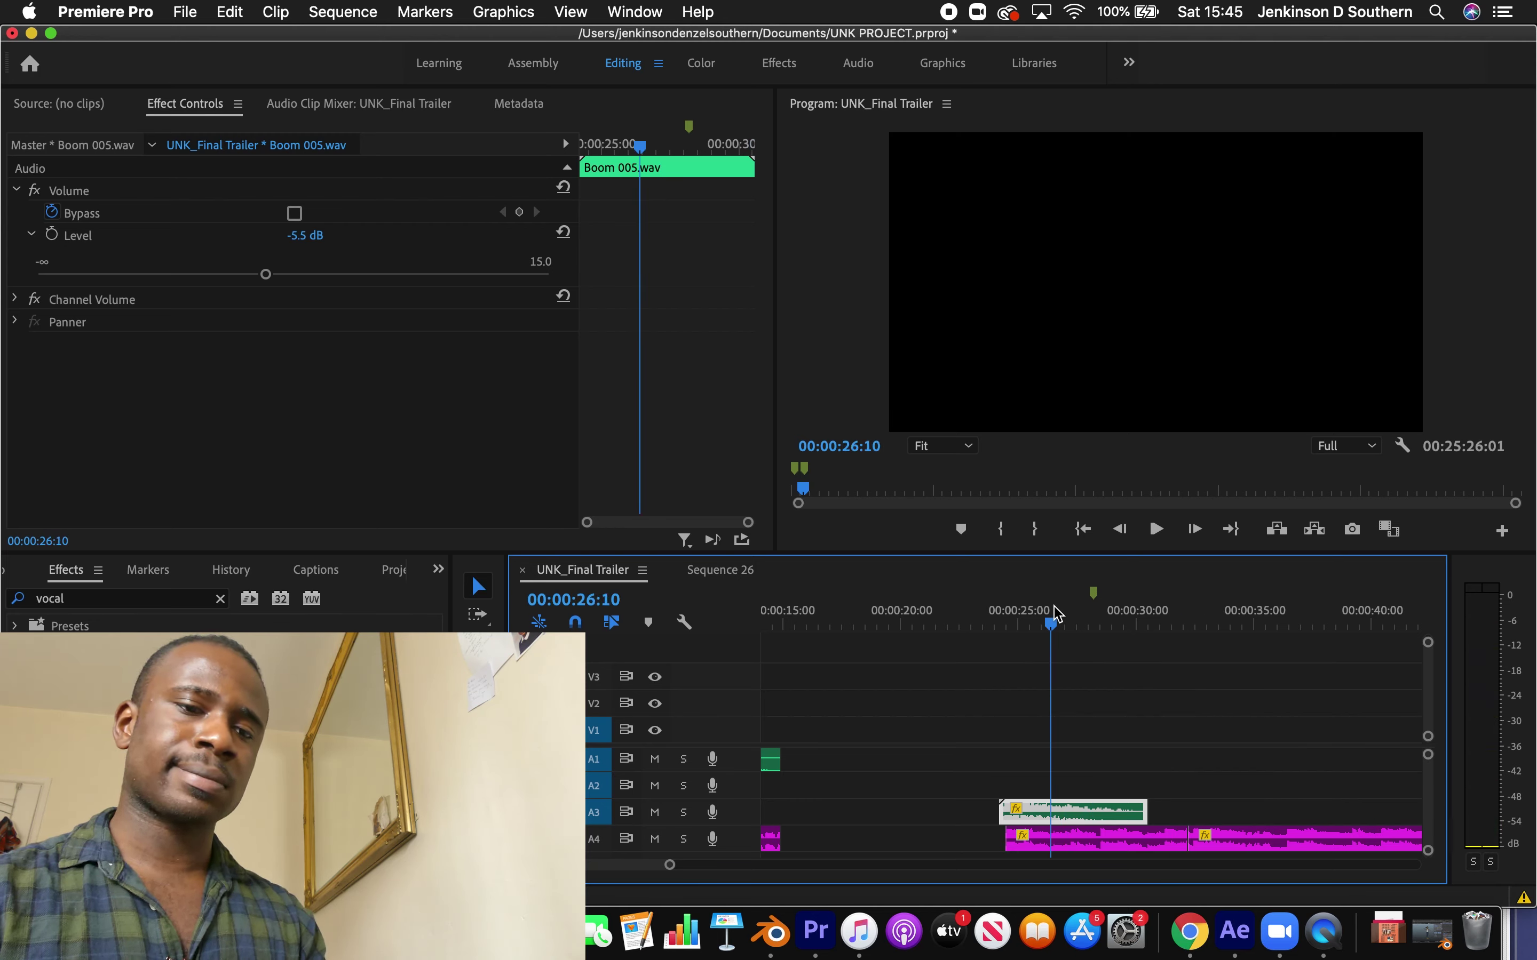
pyautogui.press('space')
pyautogui.click(1167, 736)
pyautogui.press('space')
pyautogui.press('d')
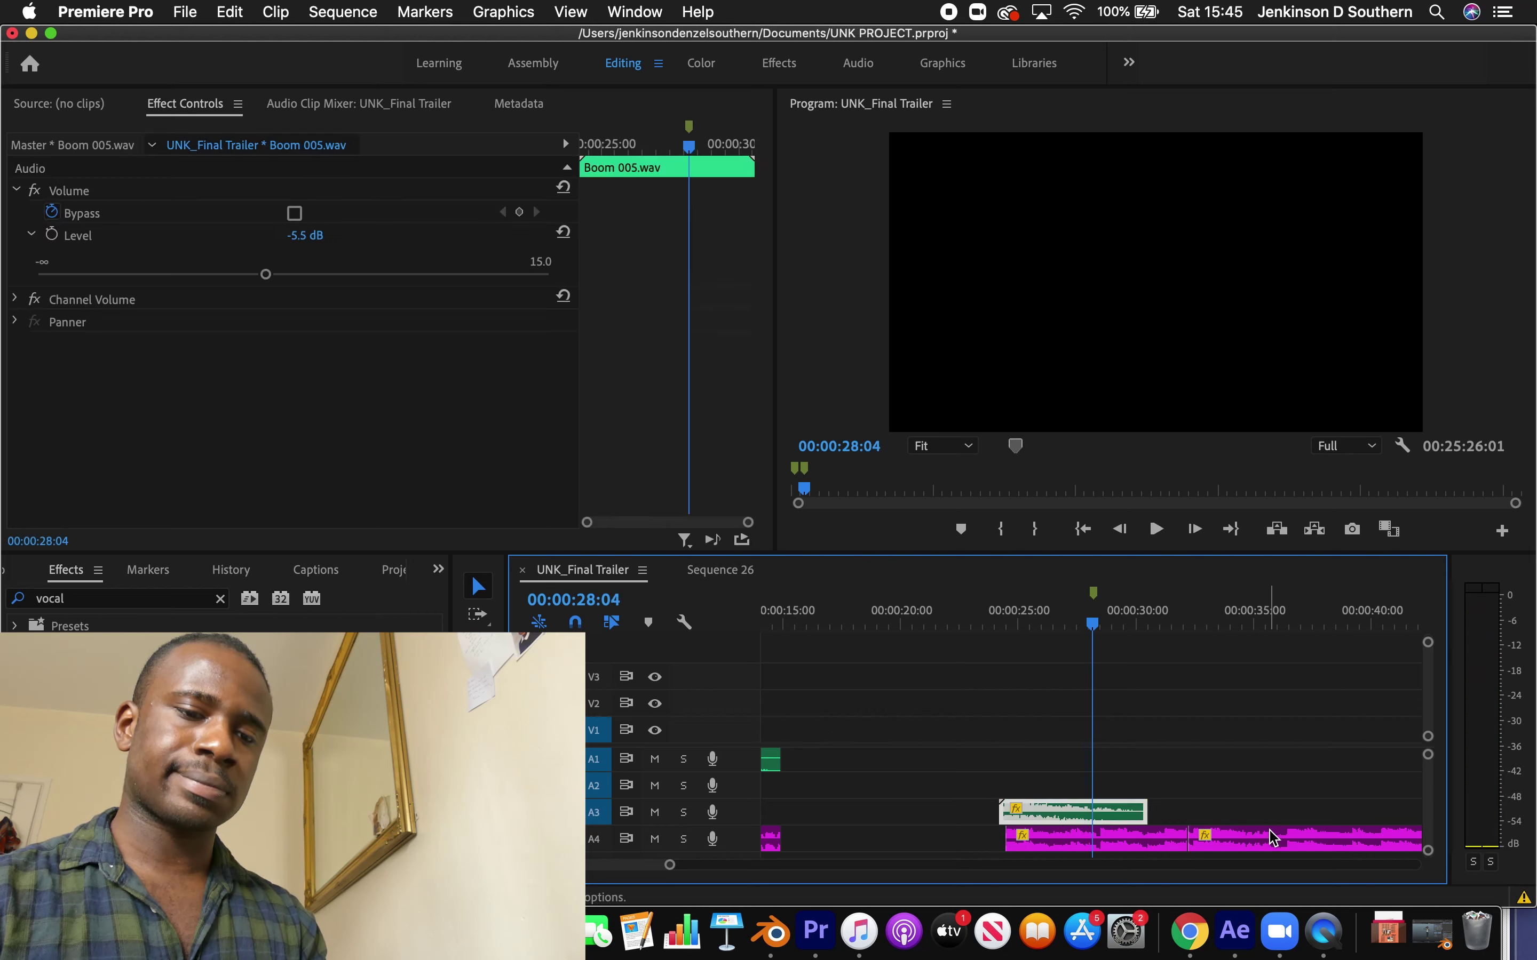
# Move the second Run The Jewels clip on A4 earlier to start at the sequence marker, and play back the cut
pyautogui.moveTo(1274, 840); pyautogui.dragTo(1186, 840)
pyautogui.press('space')
pyautogui.press('space')
pyautogui.press('d')
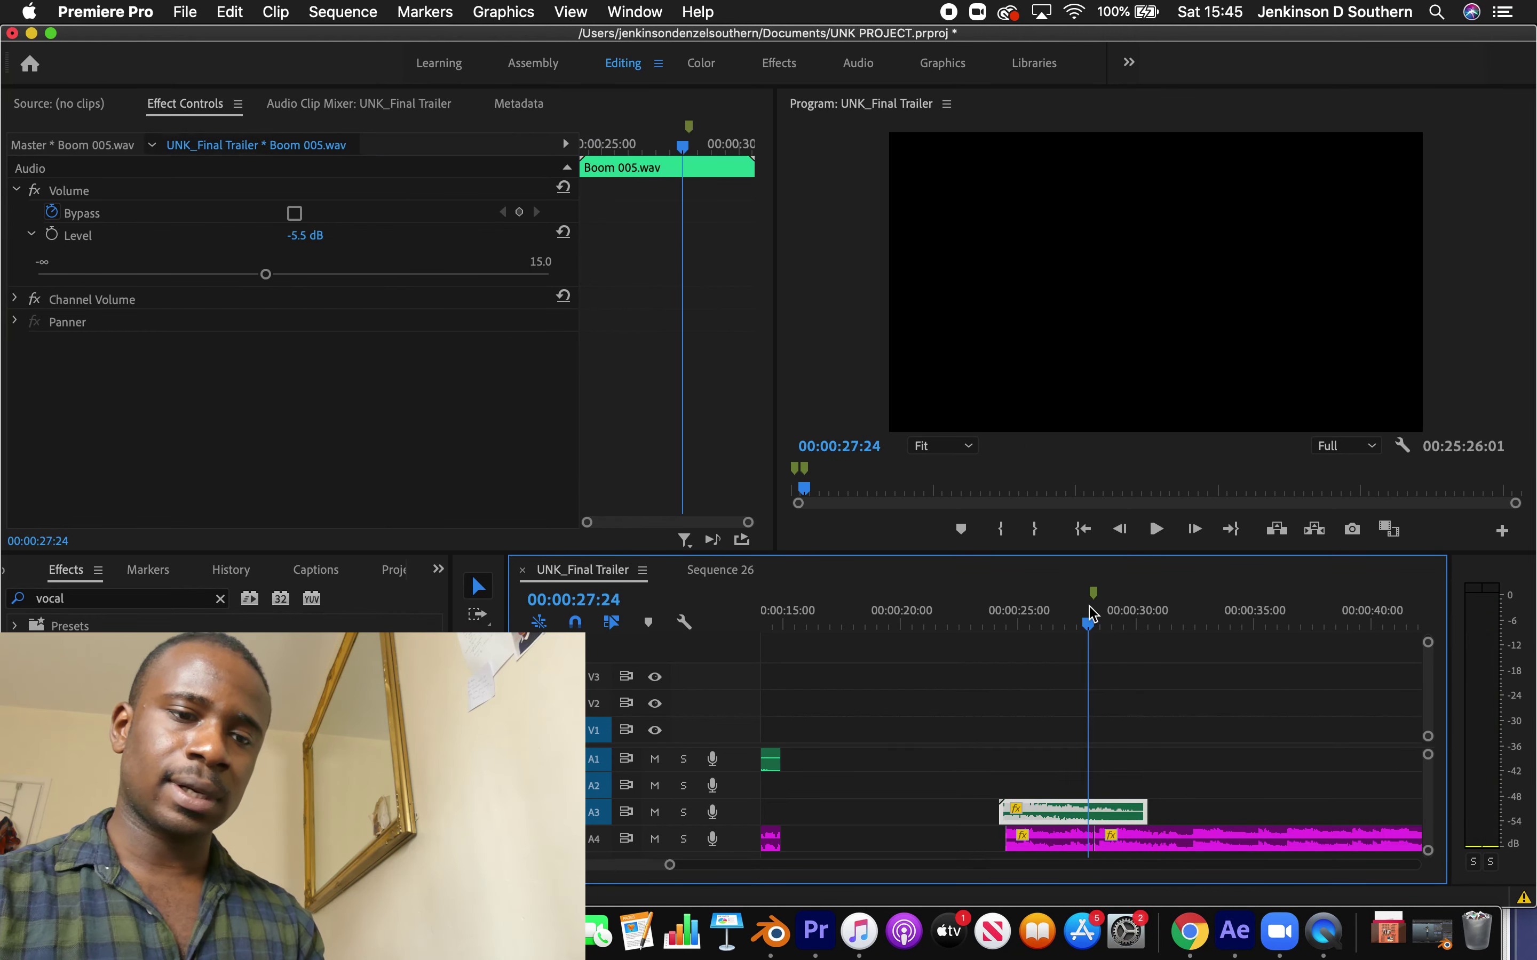
# Change the label colour of the second Run The Jewels clip on A4 to Forest
pyautogui.moveTo(670, 871); pyautogui.dragTo(629, 868)
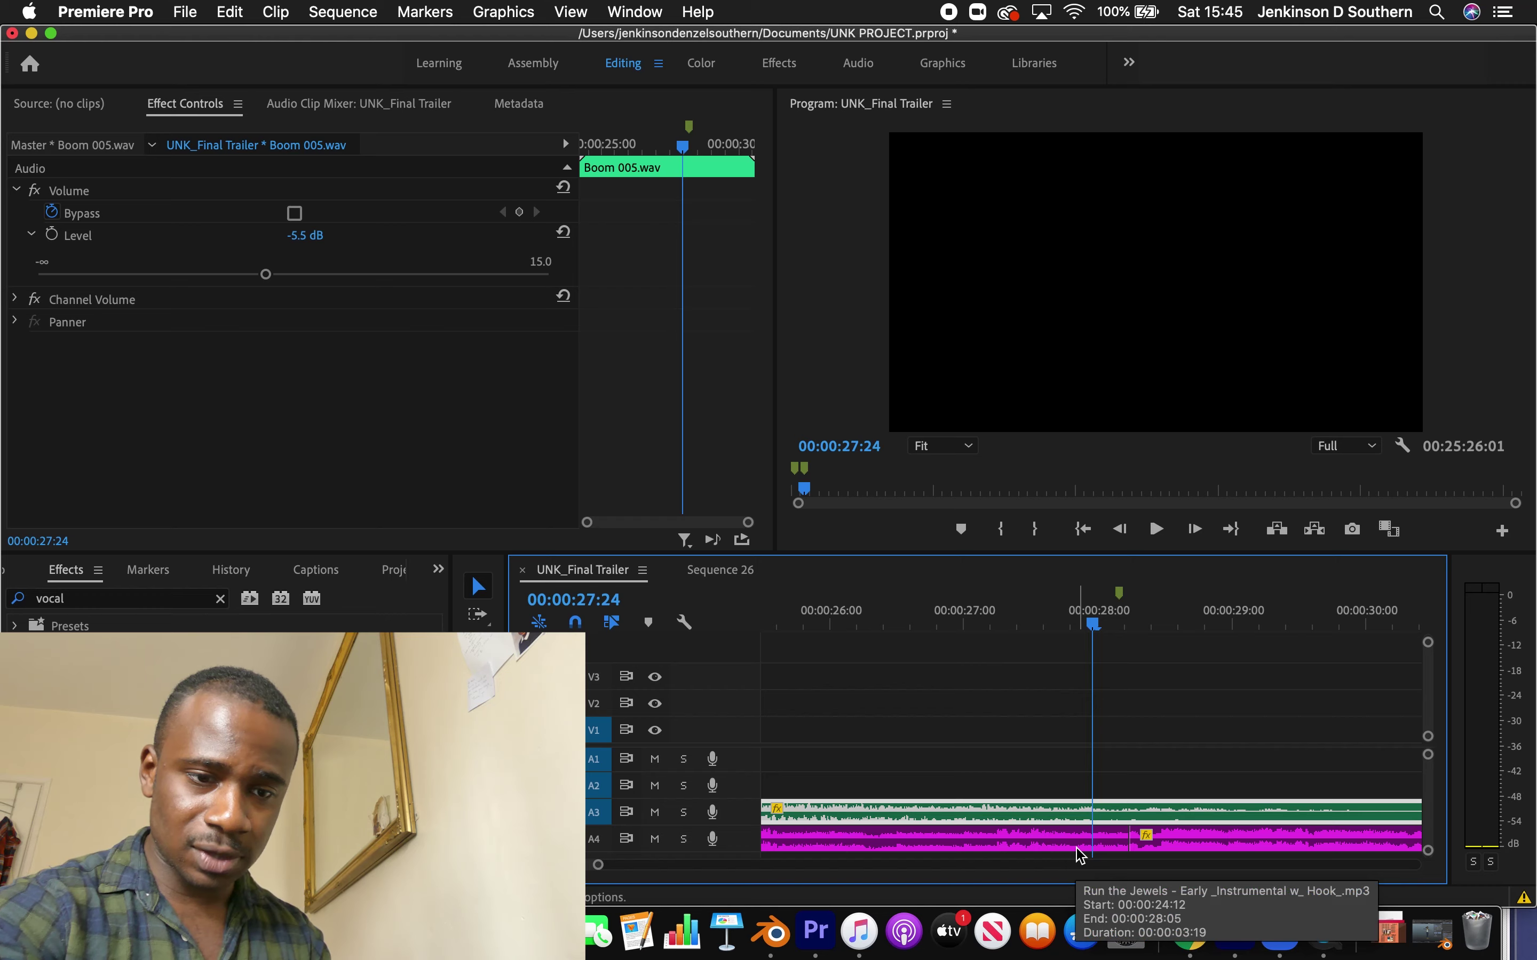
pyautogui.rightClick(1178, 847)
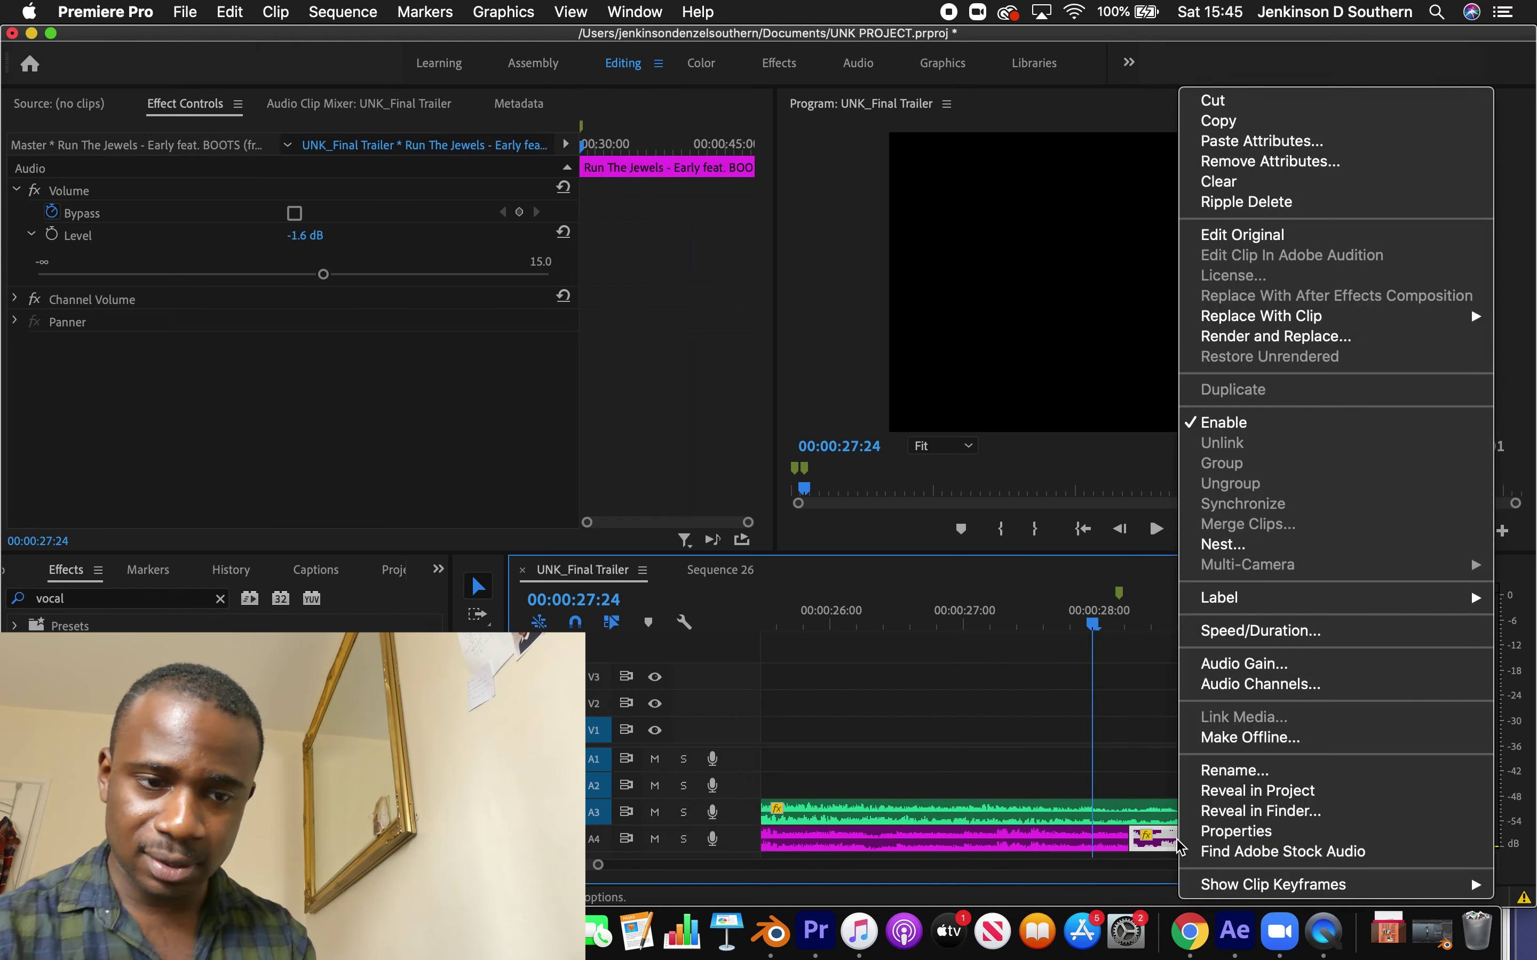
pyautogui.moveTo(1269, 604)
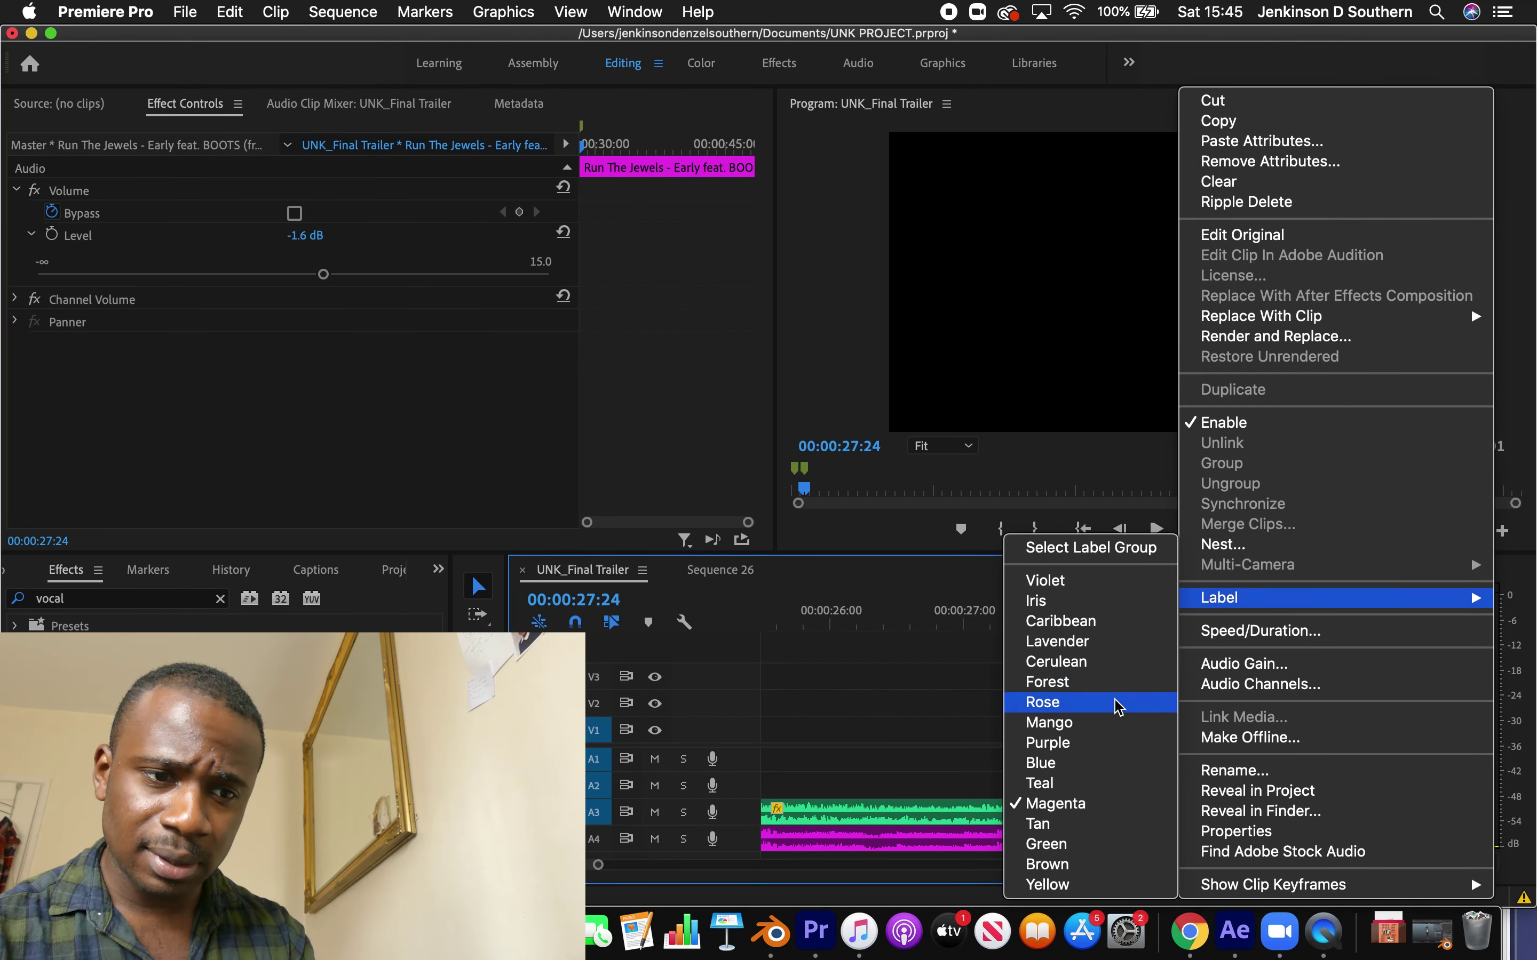
pyautogui.click(1109, 683)
pyautogui.click(998, 728)
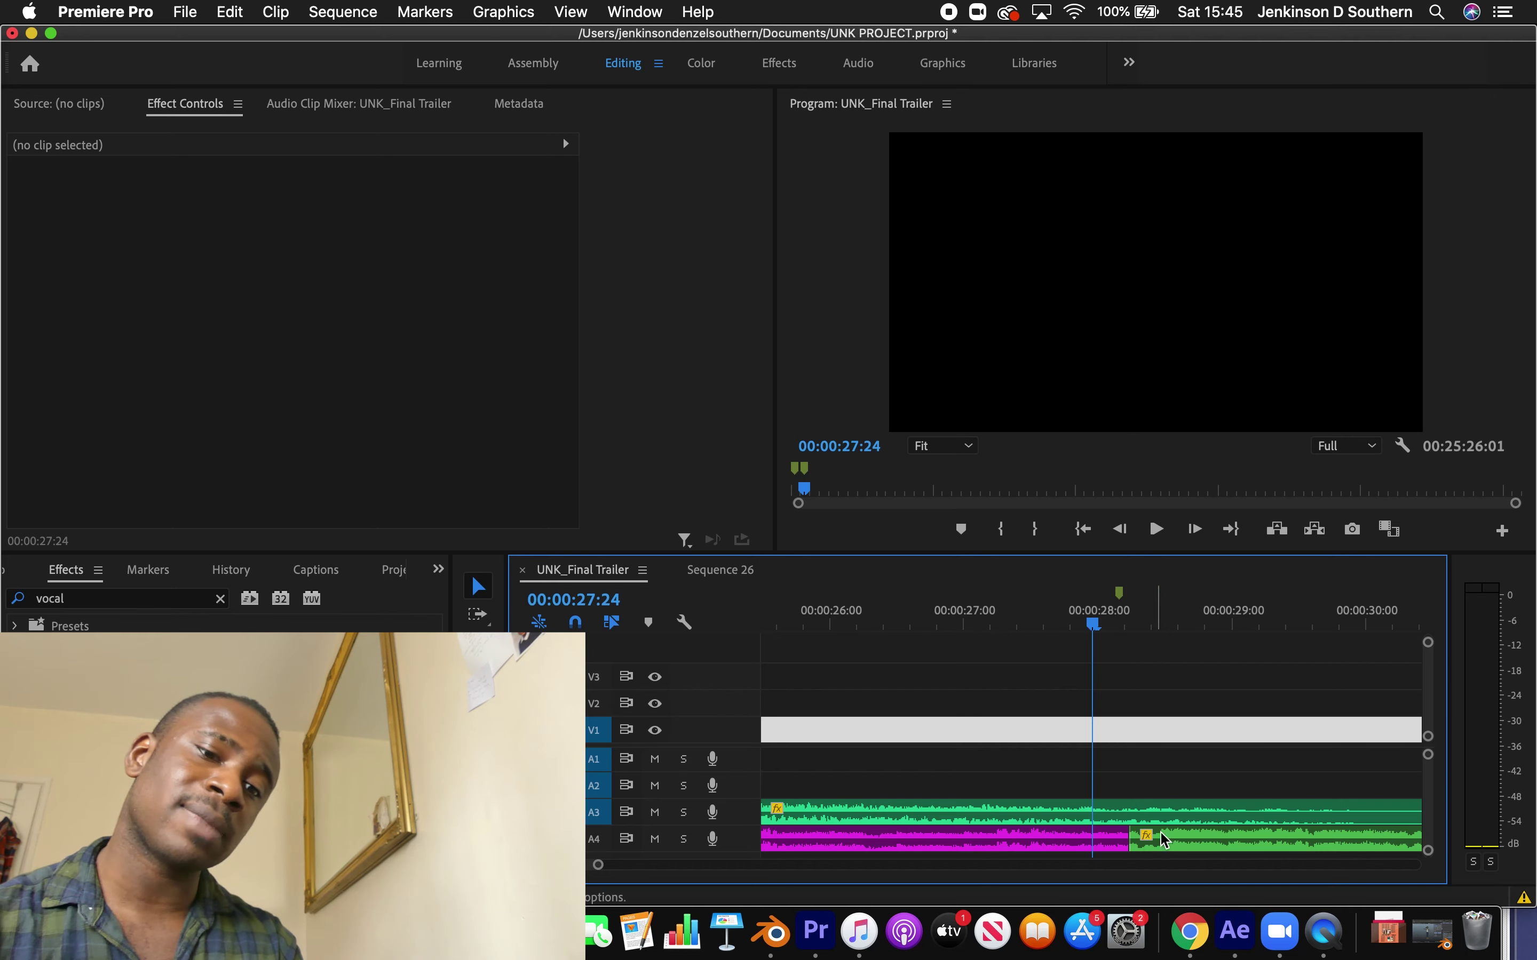
# Play back the cut into the recoloured clip and return the playhead to 00:00:27:12
pyautogui.click(1049, 631)
pyautogui.press('space')
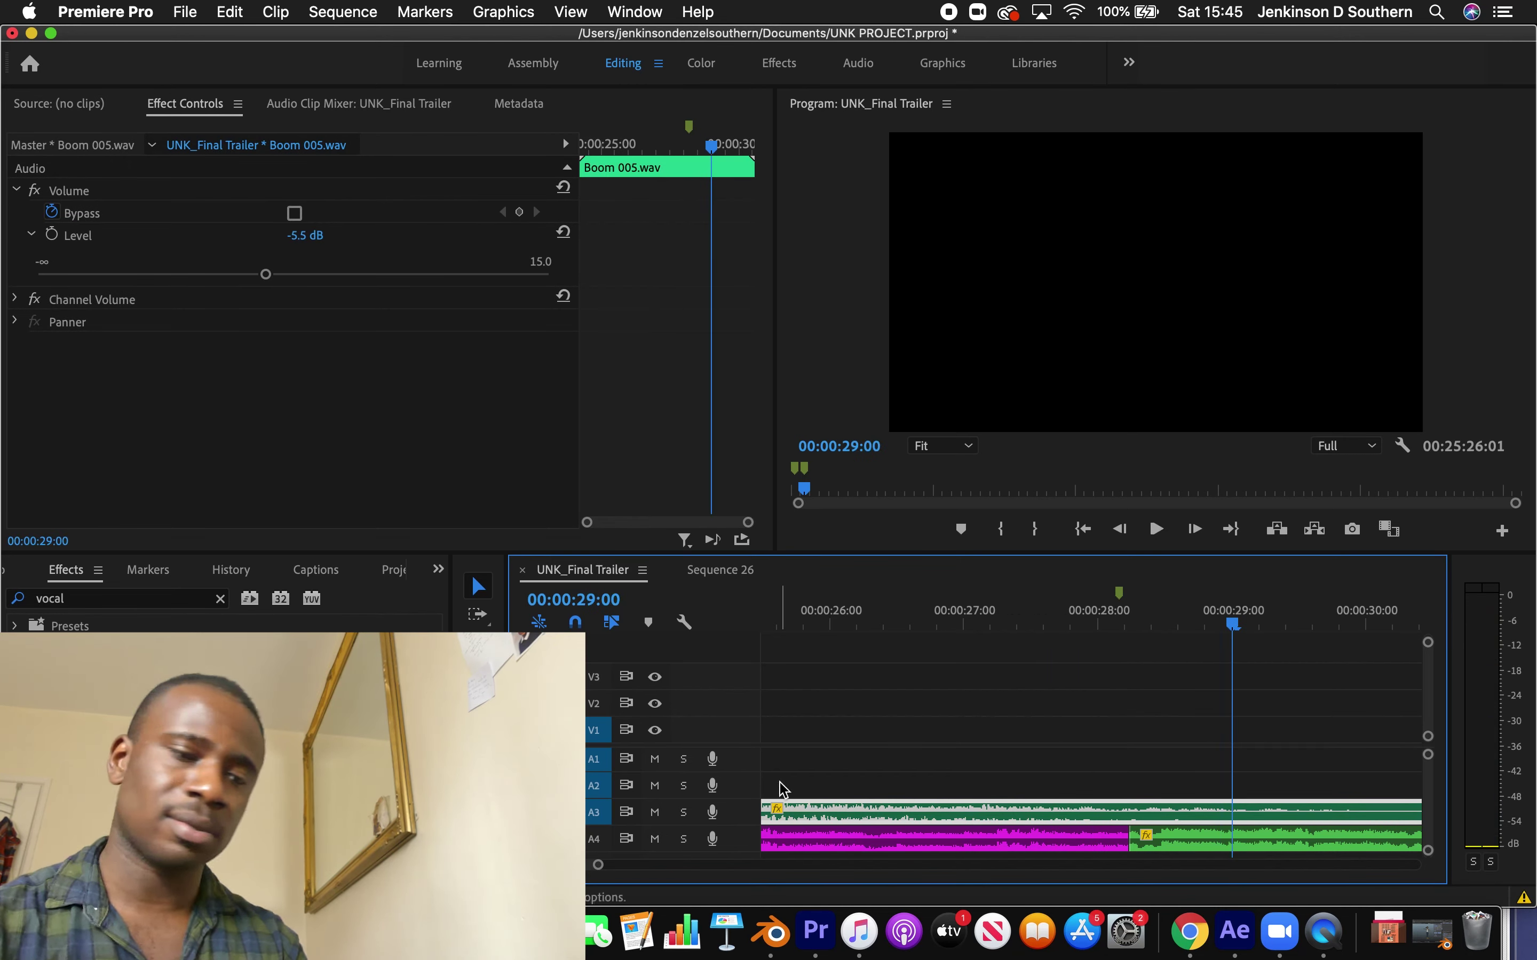
pyautogui.moveTo(598, 867); pyautogui.dragTo(594, 869)
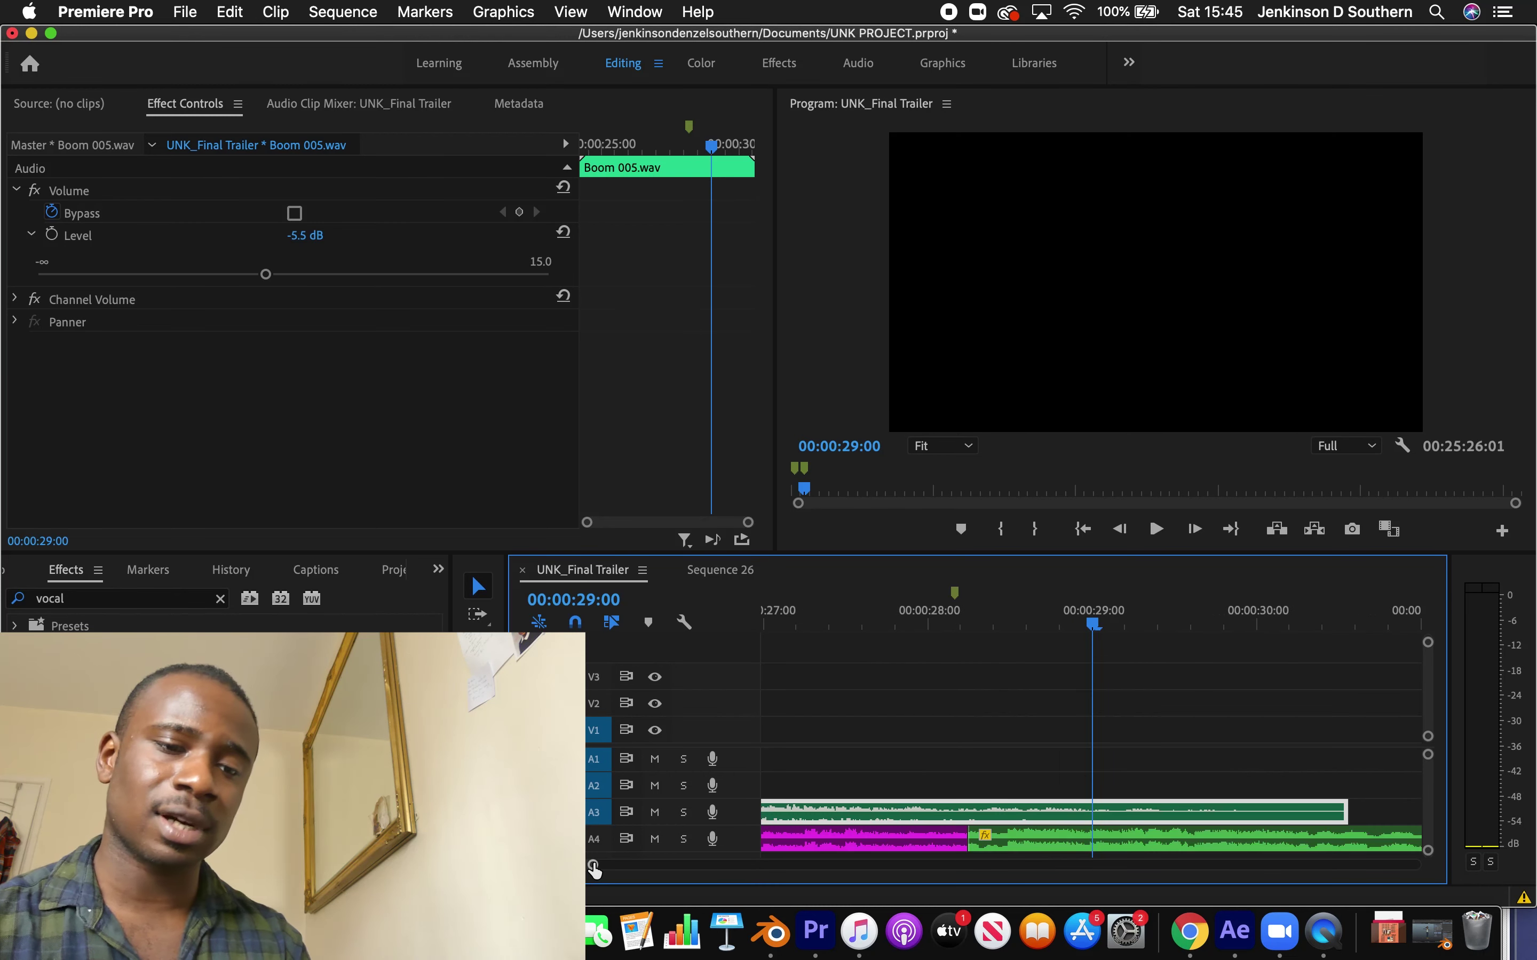
pyautogui.moveTo(858, 635)
pyautogui.mouseDown()
pyautogui.moveTo(1009, 633)
pyautogui.moveTo(847, 652)
pyautogui.mouseUp()
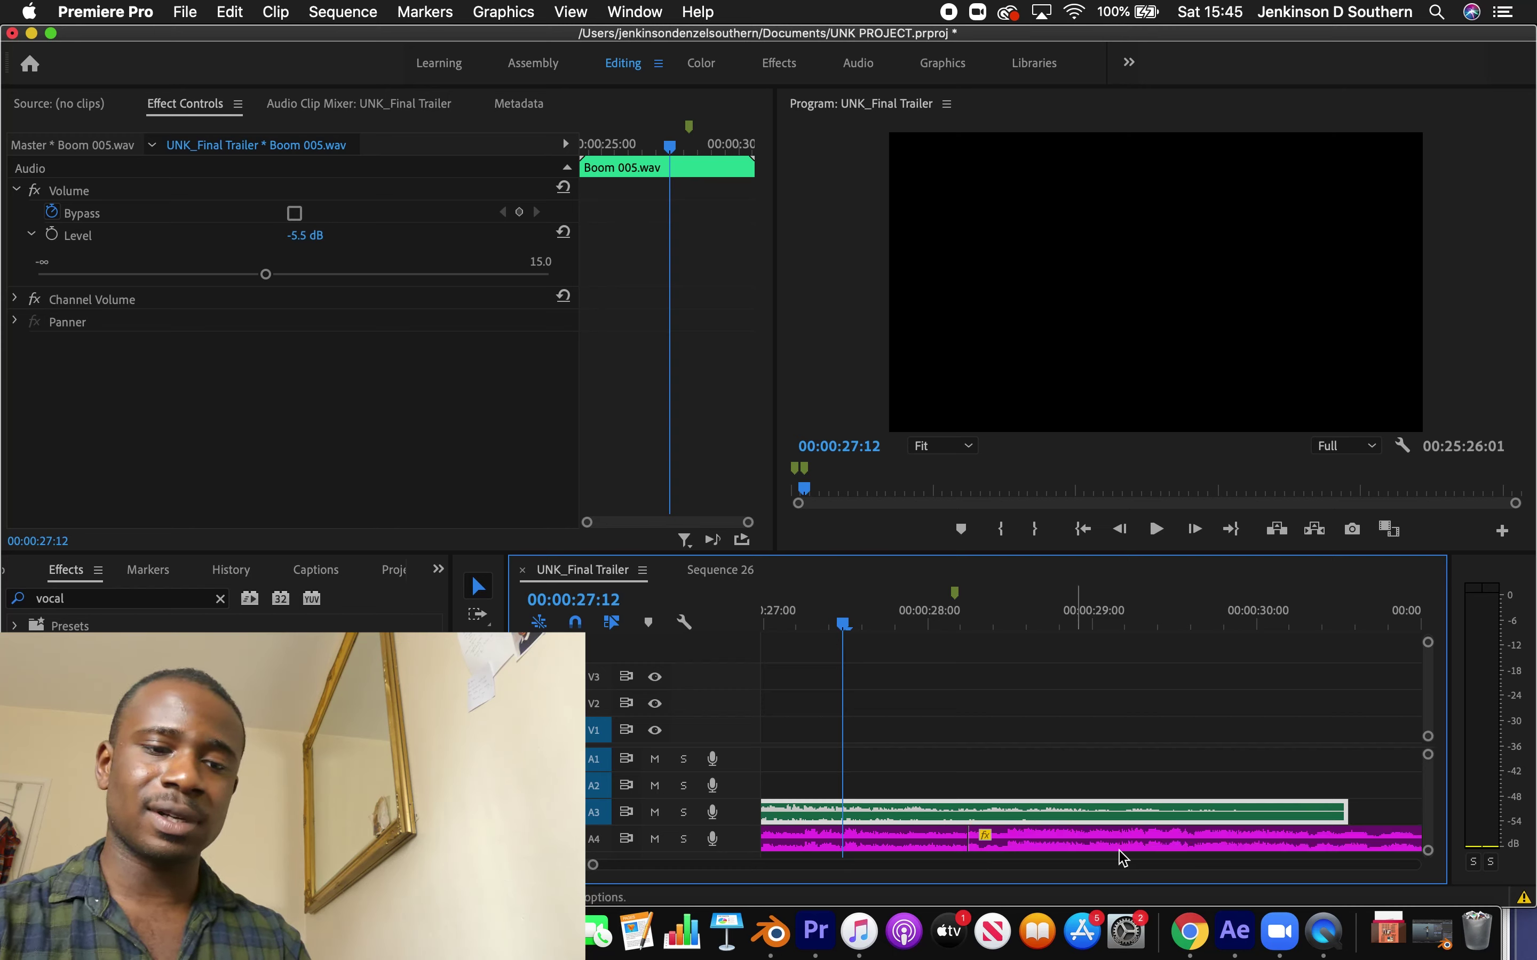
# Undo the label change and the move of the second Run The Jewels clip, and replay the original music from 00:00:27:12
pyautogui.press('super+z')
pyautogui.press('space')
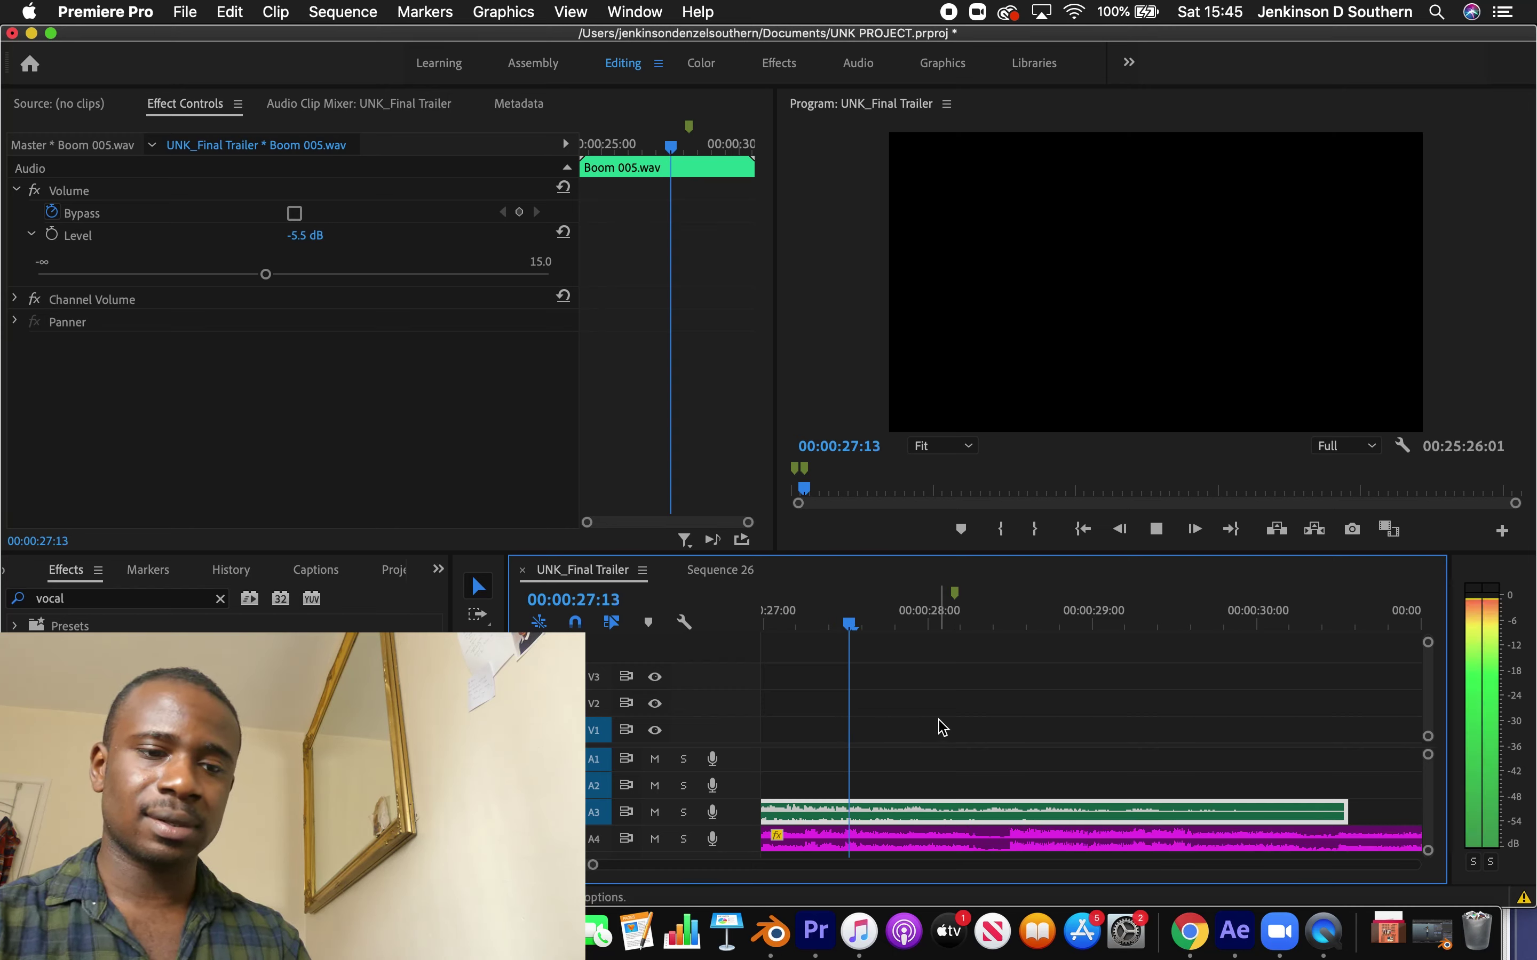
pyautogui.press('space')
pyautogui.press('space')
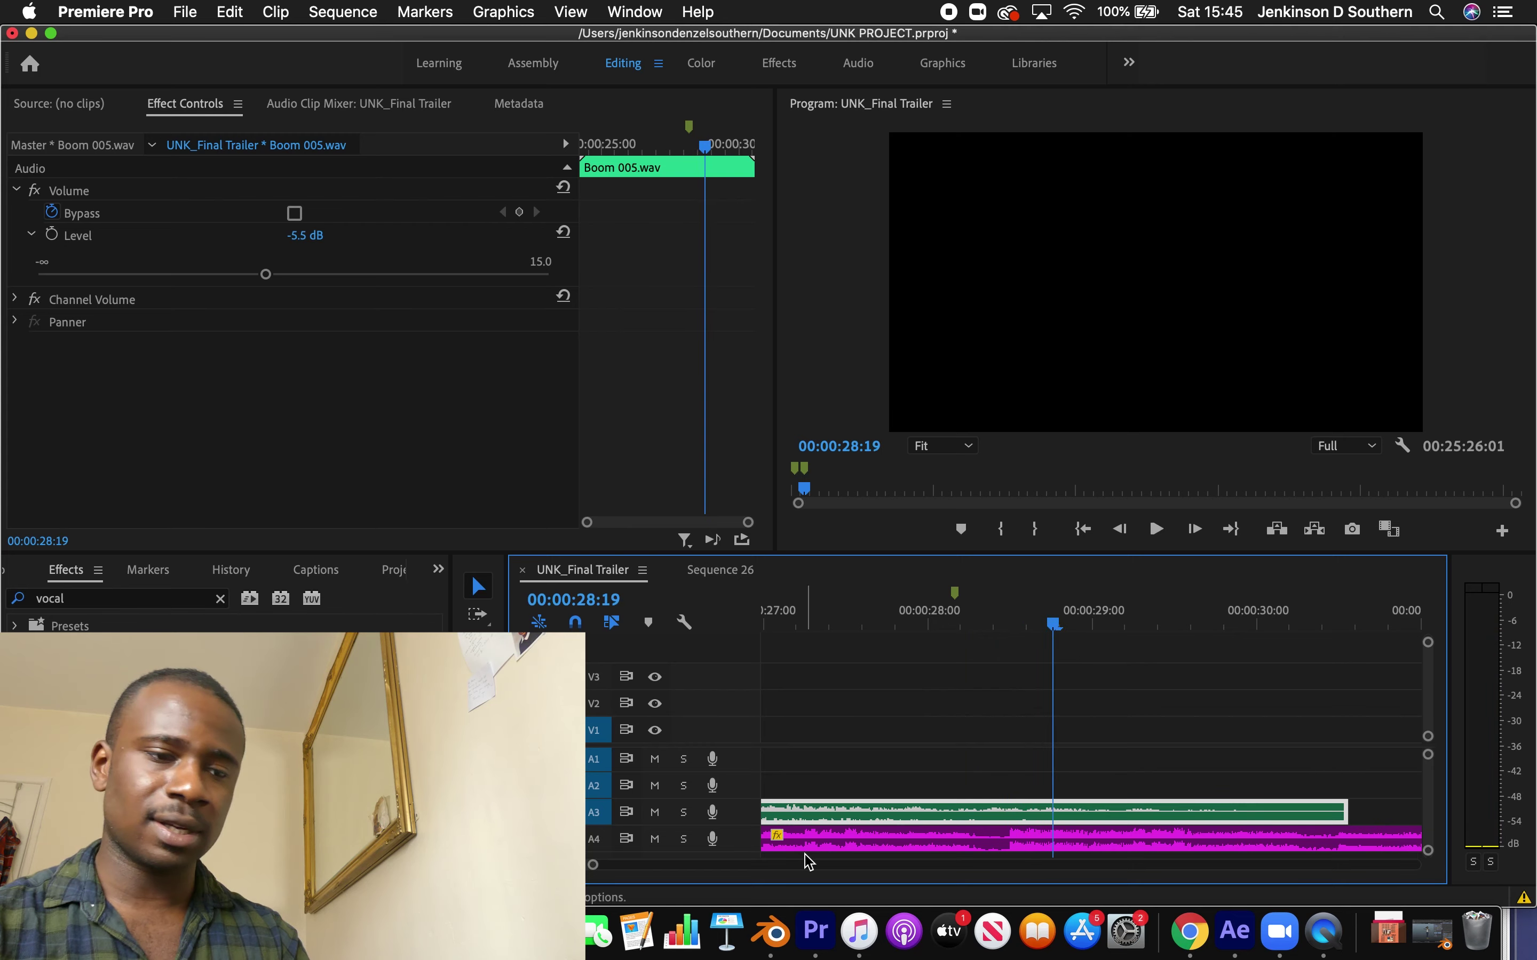
# Play the music to 00:00:29:10, move the second Run The Jewels clip to start there, and set the playhead to 00:00:29:03
pyautogui.moveTo(594, 864); pyautogui.dragTo(605, 865)
pyautogui.press('space')
pyautogui.press('space')
pyautogui.moveTo(1407, 842); pyautogui.dragTo(1195, 846)
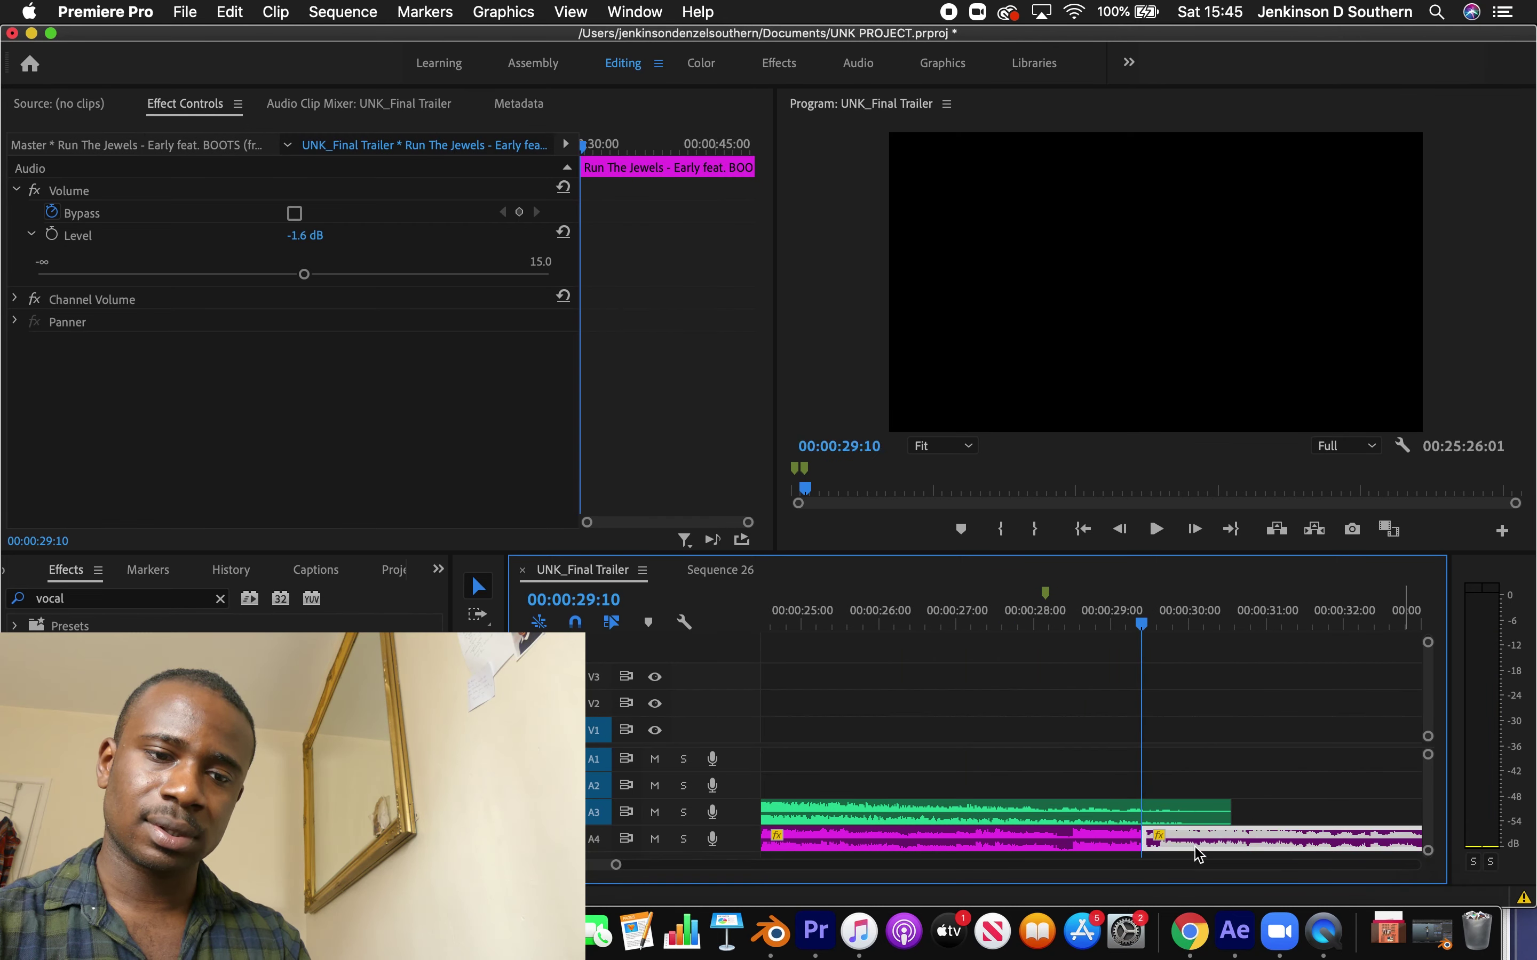
pyautogui.moveTo(1141, 637); pyautogui.dragTo(1119, 637)
pyautogui.click(1016, 813)
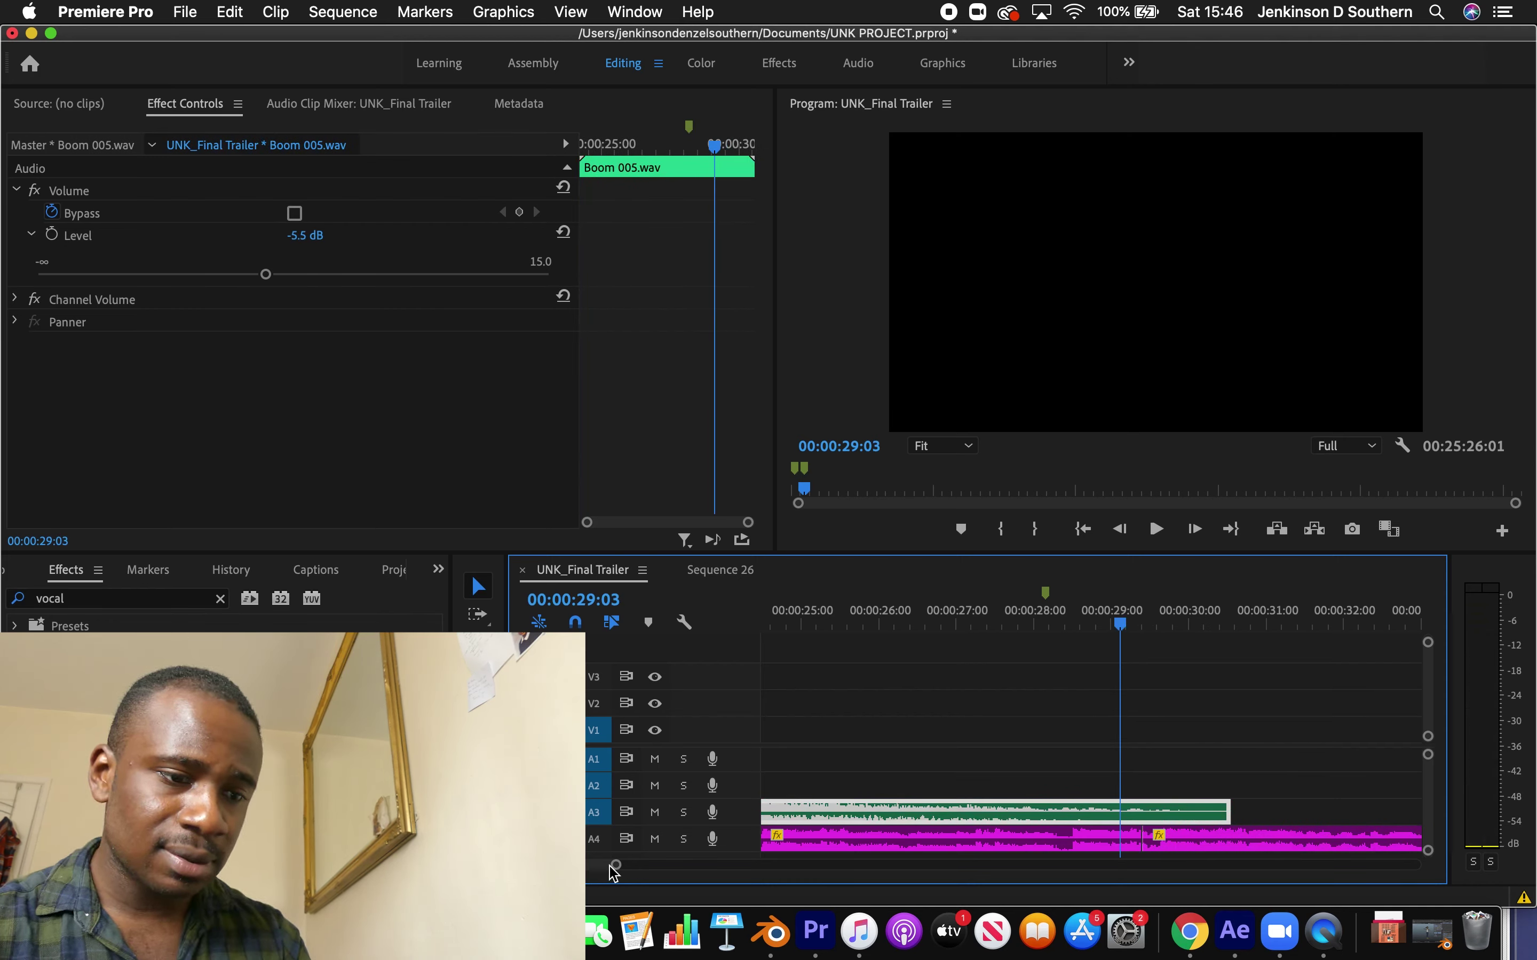
# Set the second Run The Jewels clip's label colour to Forest to distinguish it from the first clip
pyautogui.press('=')
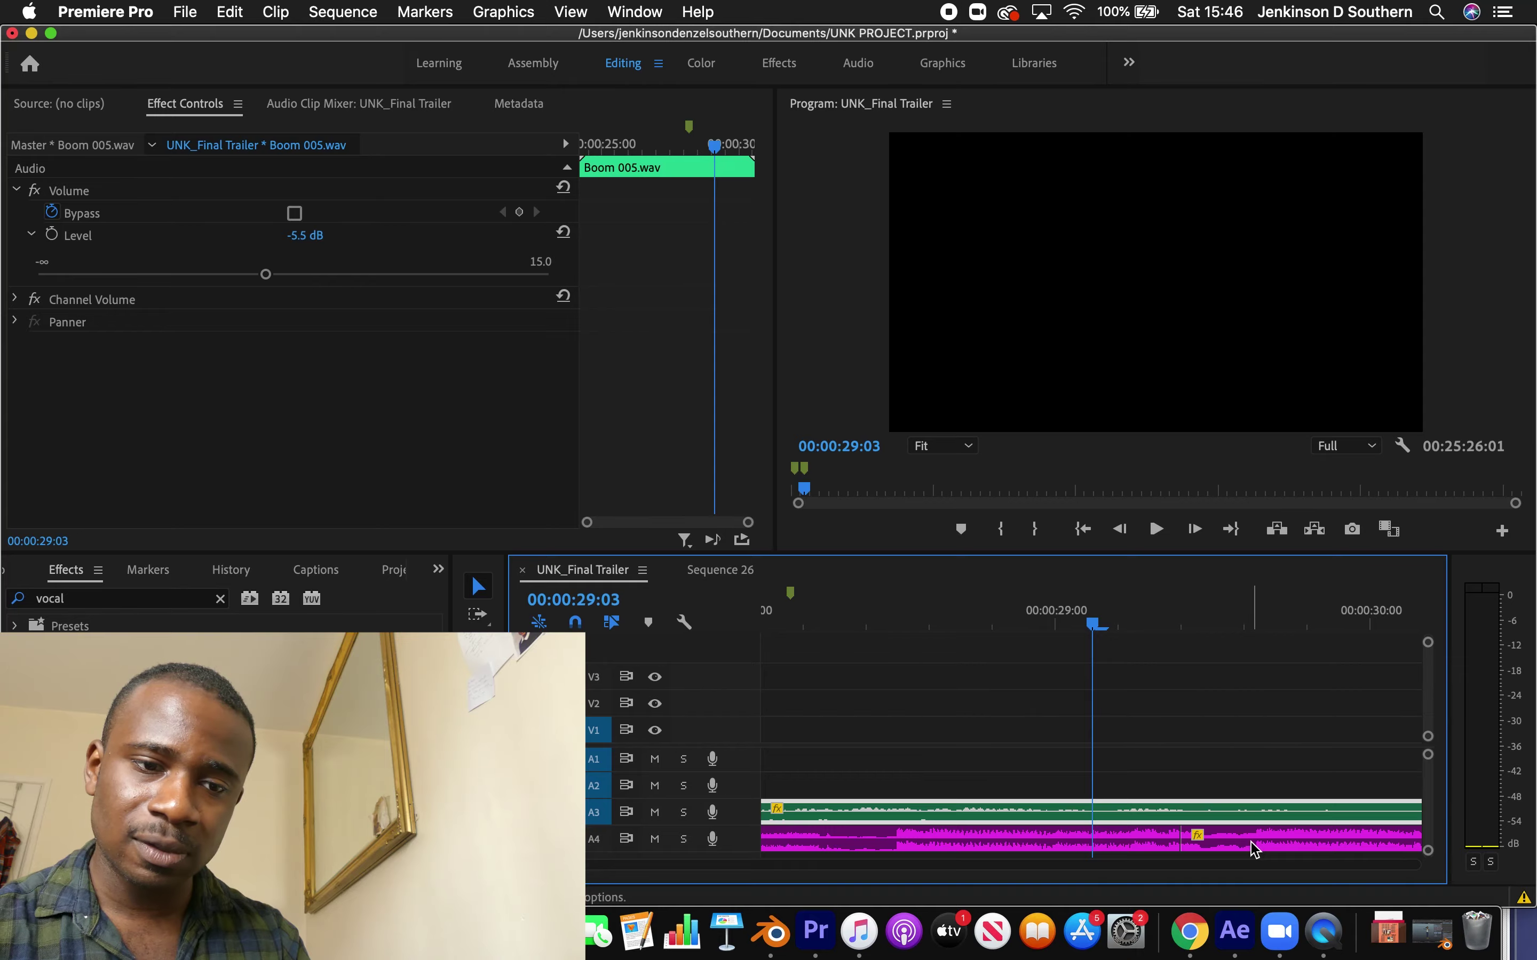
pyautogui.rightClick(1253, 848)
pyautogui.moveTo(1118, 597)
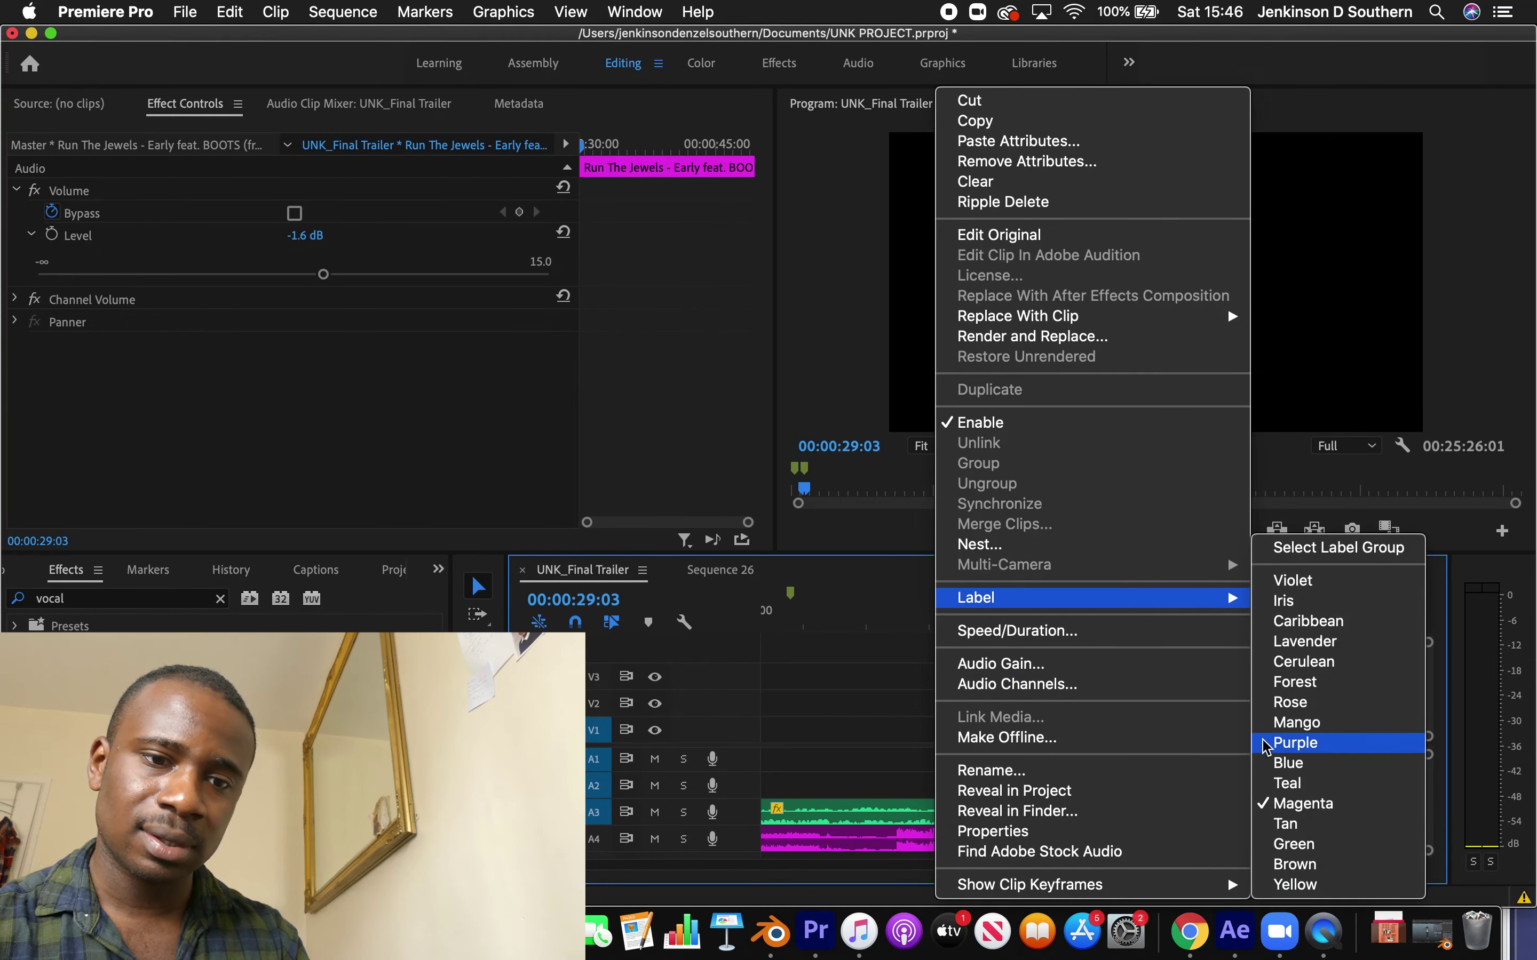
pyautogui.click(1267, 682)
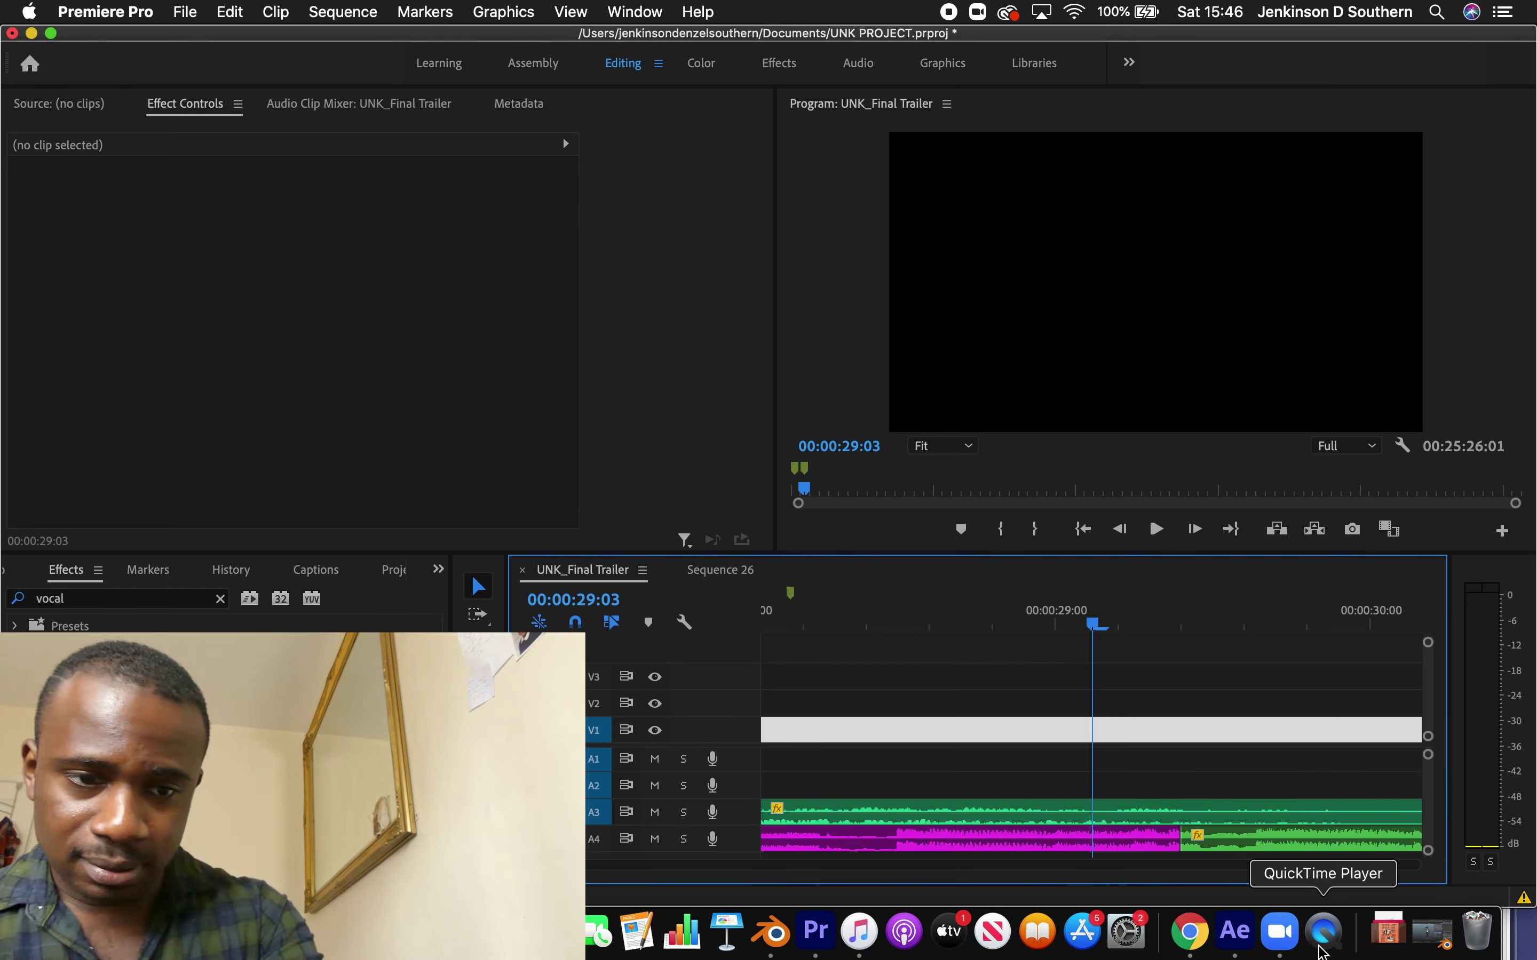
# Try moving the second Run The Jewels clip slightly earlier, to start at about 00:00:29:07, and play back the cut
pyautogui.moveTo(1222, 842); pyautogui.dragTo(1185, 842)
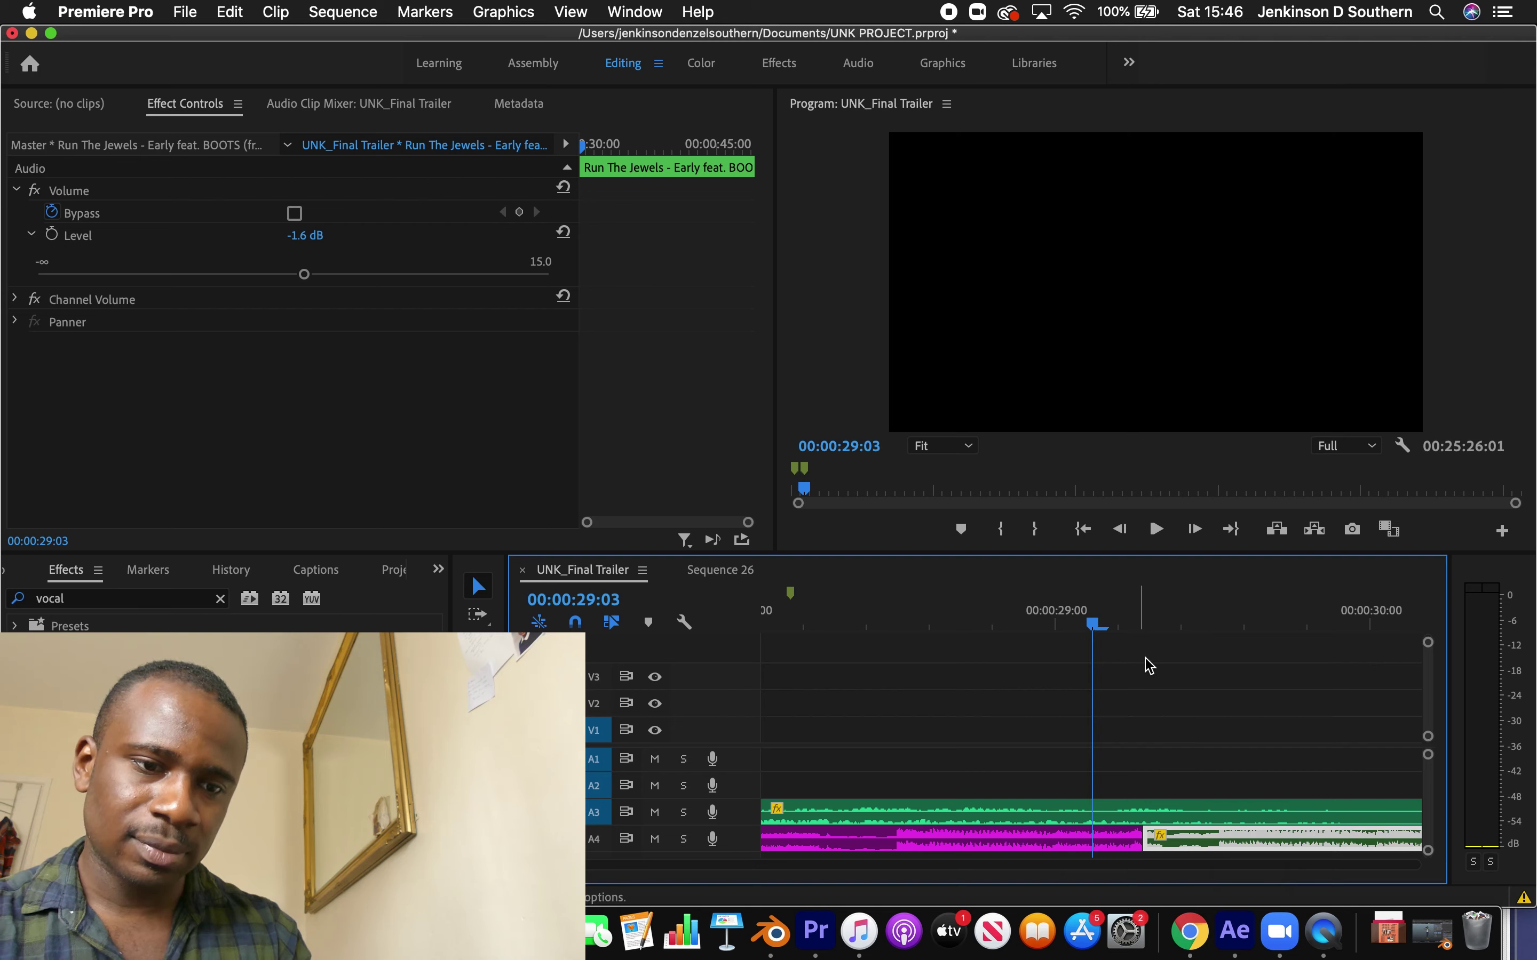
pyautogui.click(1203, 694)
pyautogui.press('space')
# Examine the waveform around the cut by moving the playhead across it to 00:00:29:11 and back to 00:00:28:22
pyautogui.click(1105, 811)
pyautogui.click(1066, 629)
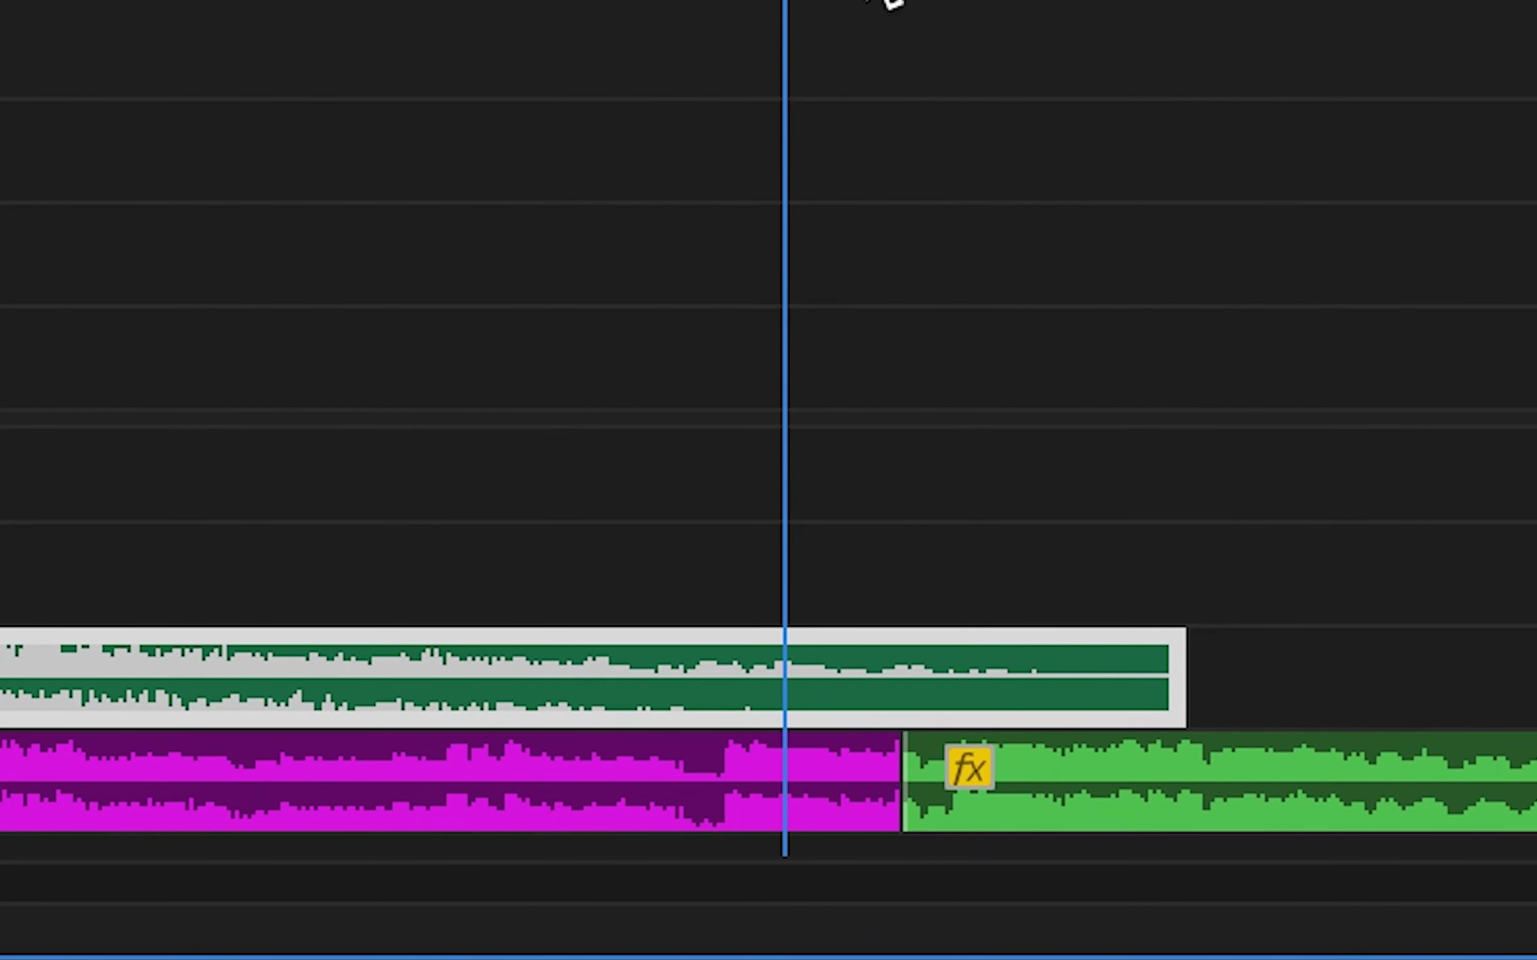
pyautogui.moveTo(785, 0); pyautogui.dragTo(939, 0)
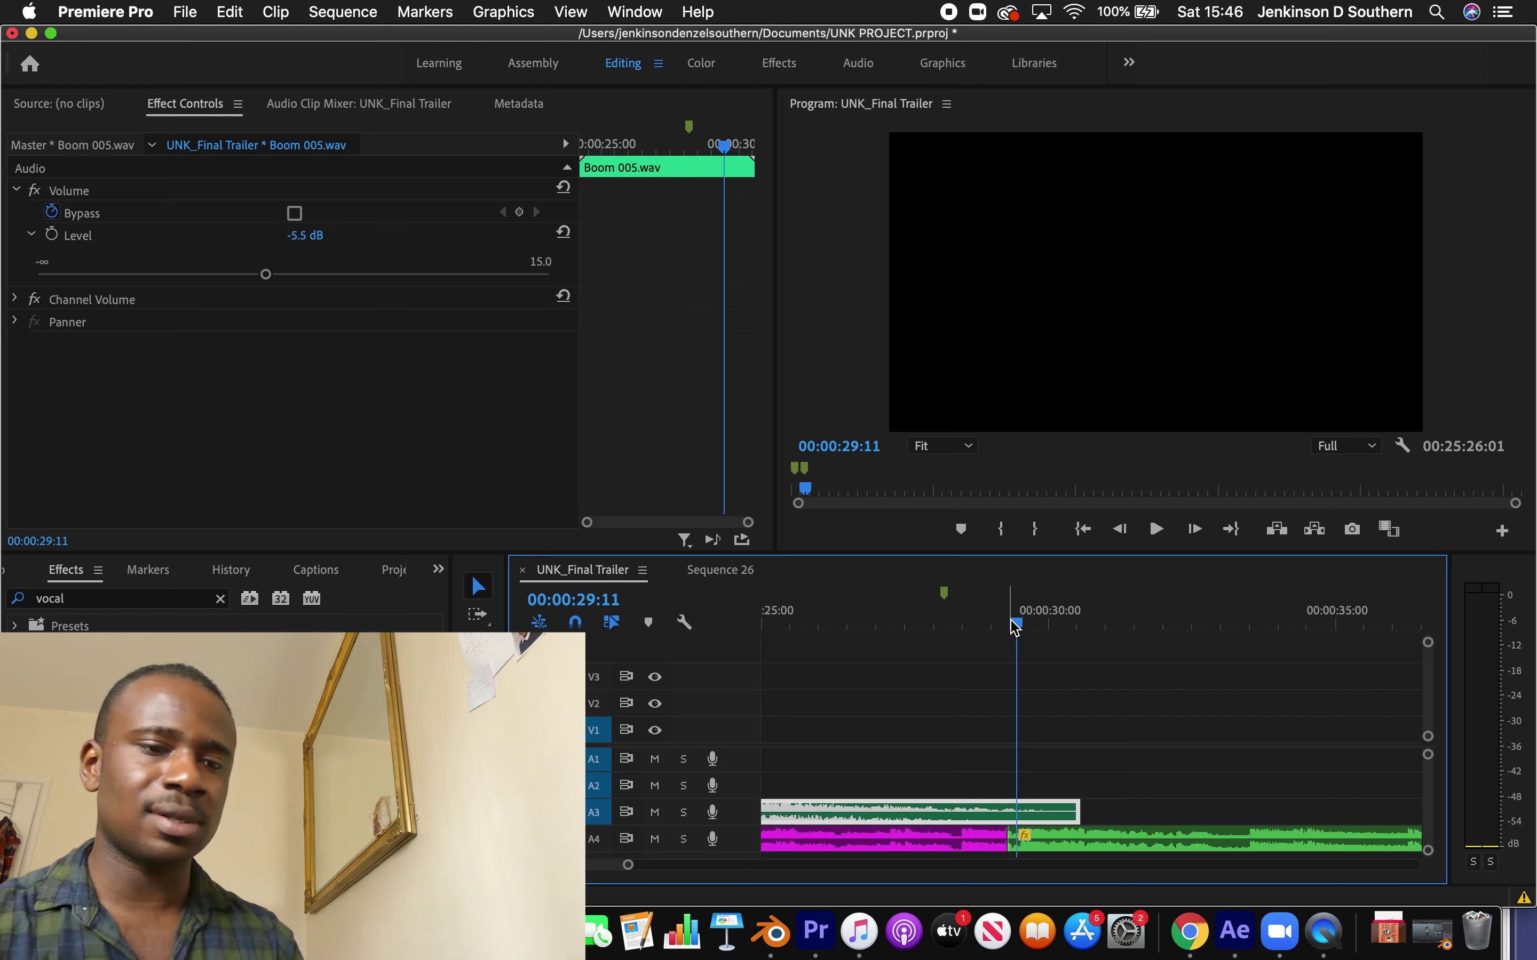
pyautogui.click(986, 621)
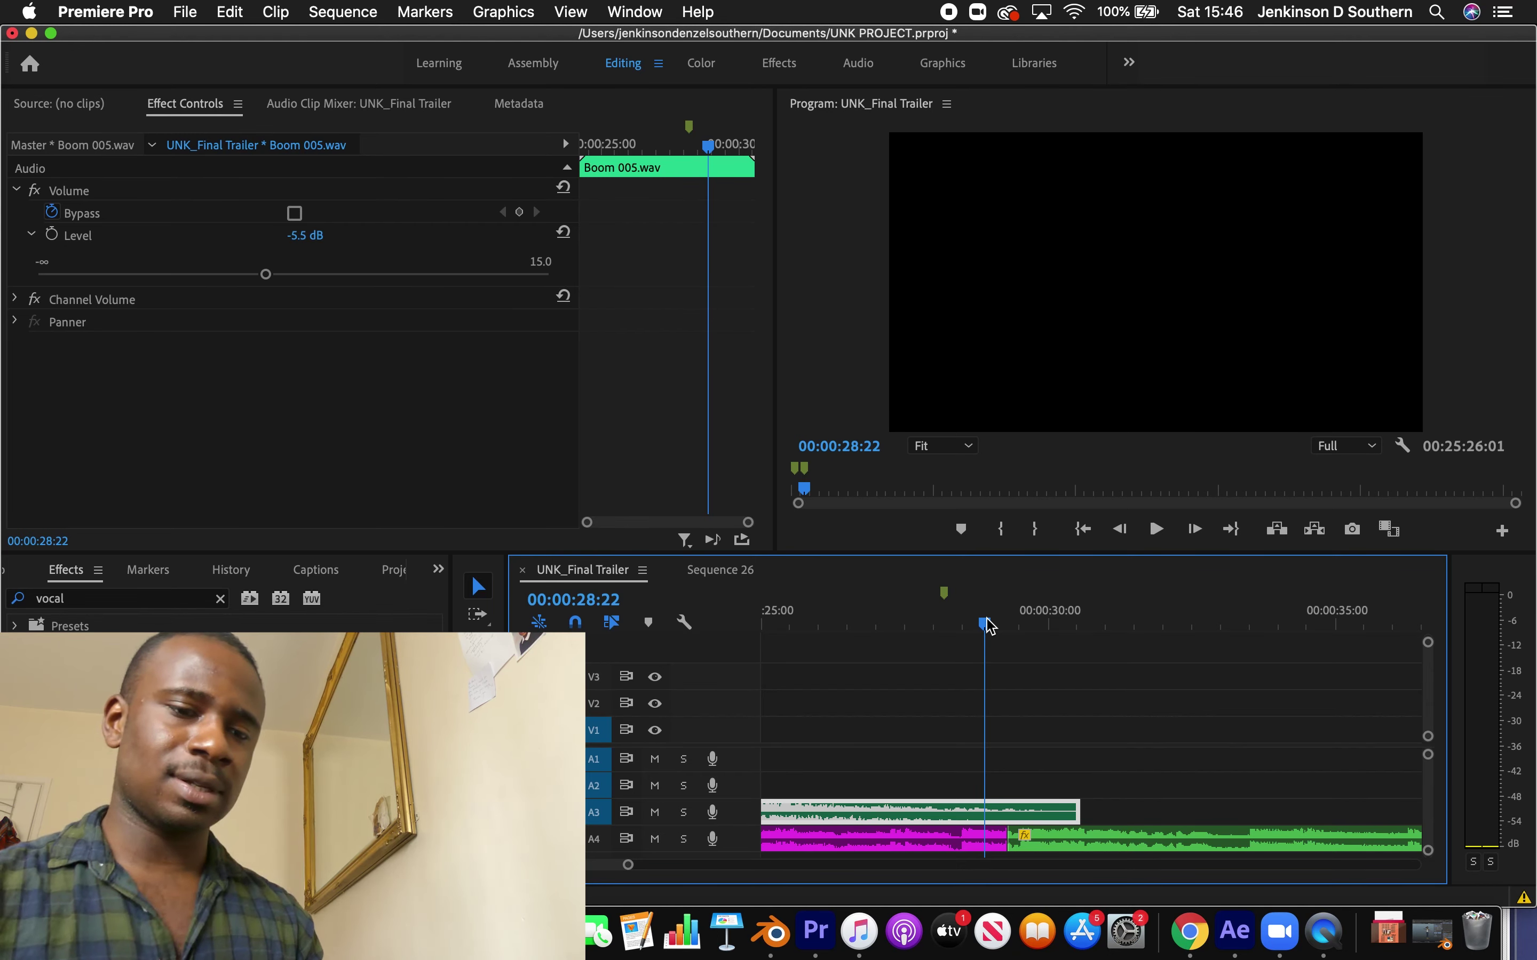
# Replay the music up to 00:00:28:05 and move the second Run The Jewels clip on A4 earlier to start there
pyautogui.click(892, 619)
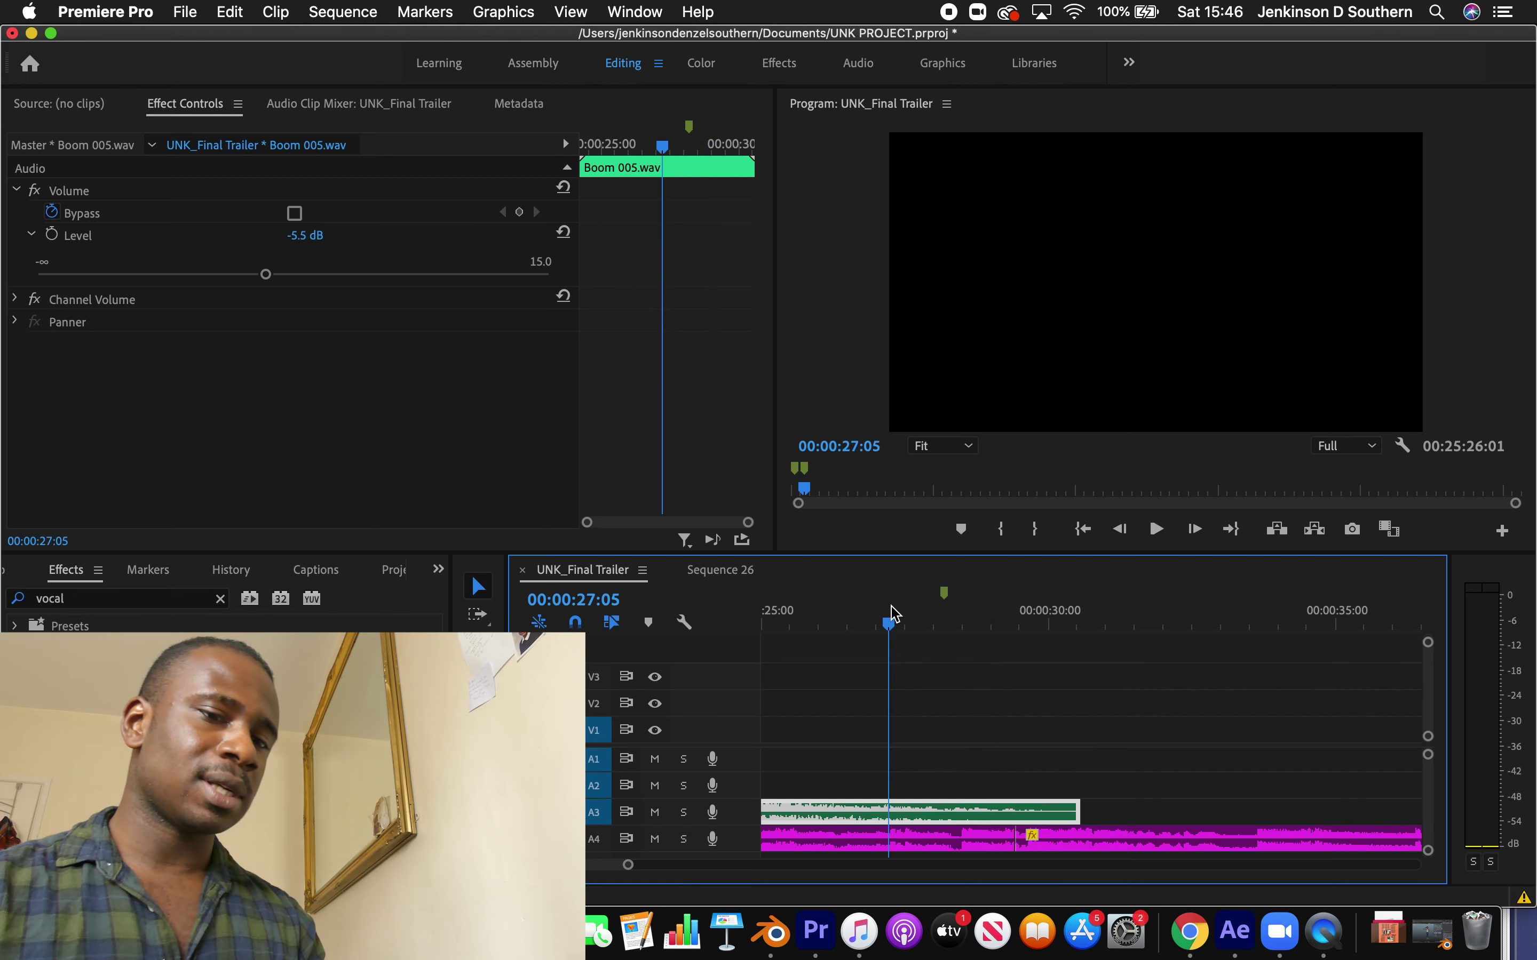
pyautogui.click(855, 617)
pyautogui.press('space')
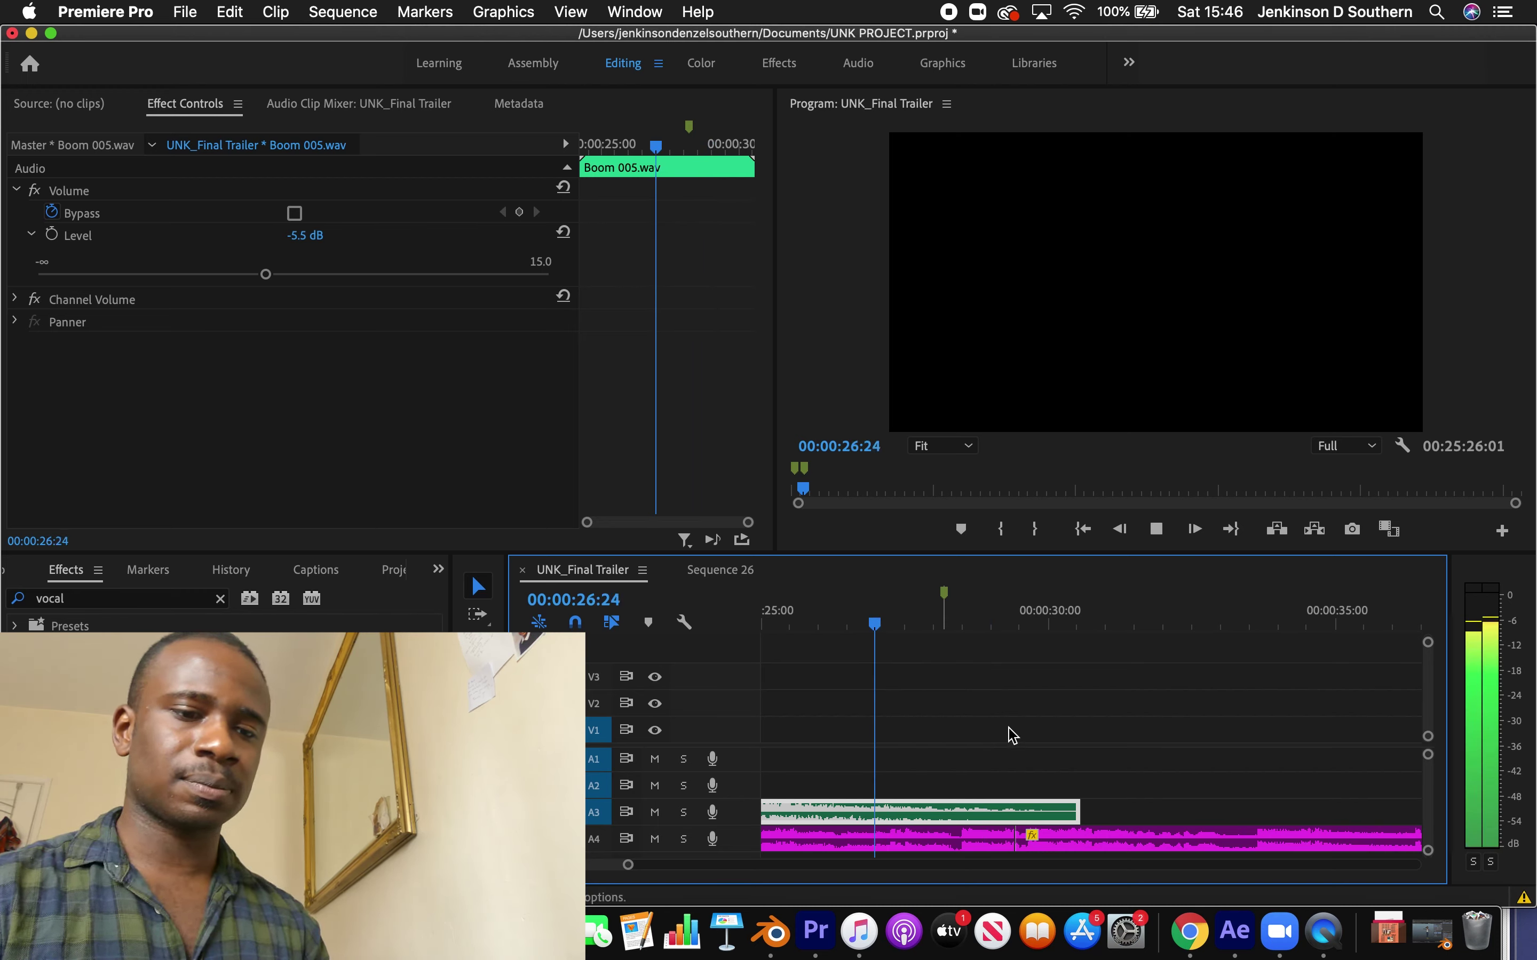
pyautogui.press('space')
pyautogui.moveTo(1107, 837); pyautogui.dragTo(1049, 841)
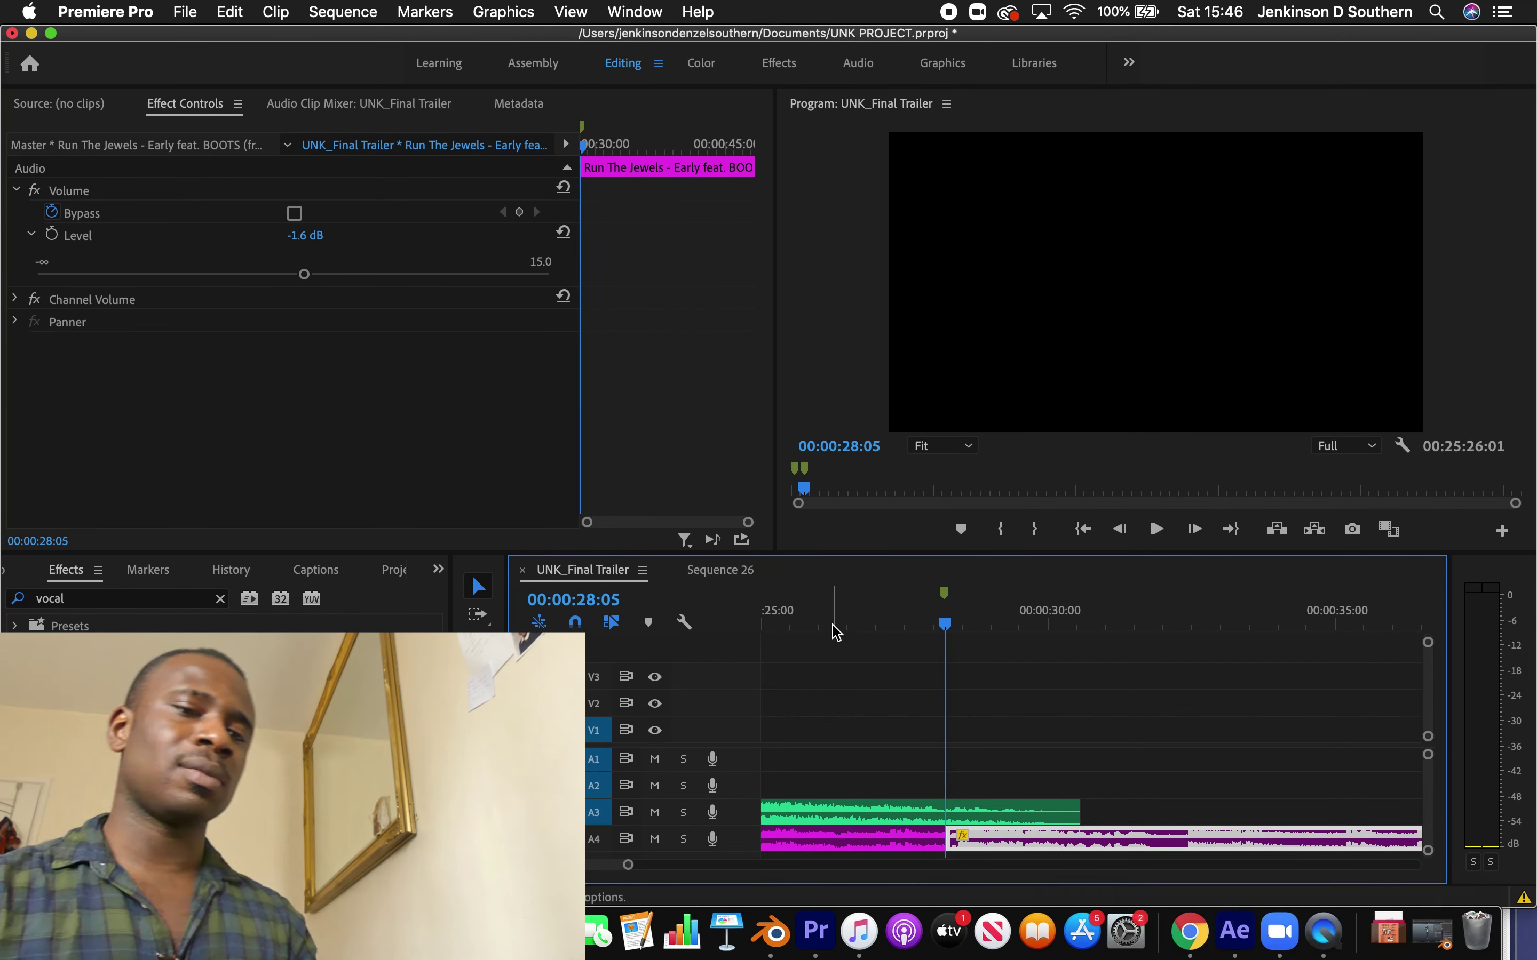
# Label the second Run The Jewels clip on A4 Forest and play back the cut from 00:00:26:09
pyautogui.click(839, 621)
pyautogui.rightClick(1054, 858)
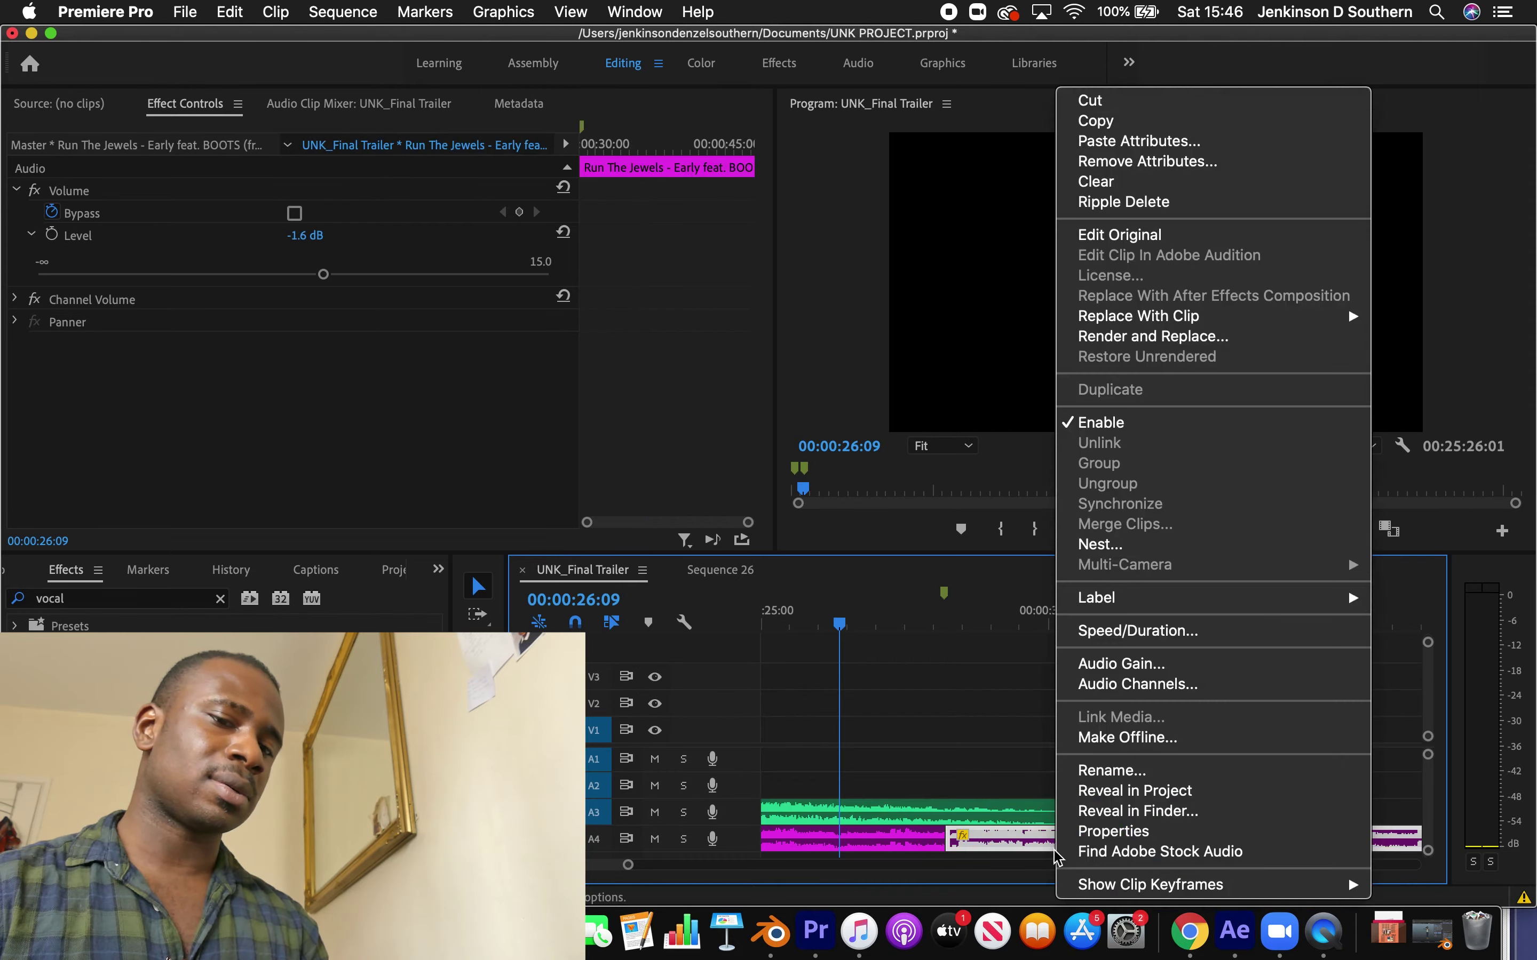
pyautogui.moveTo(1102, 597)
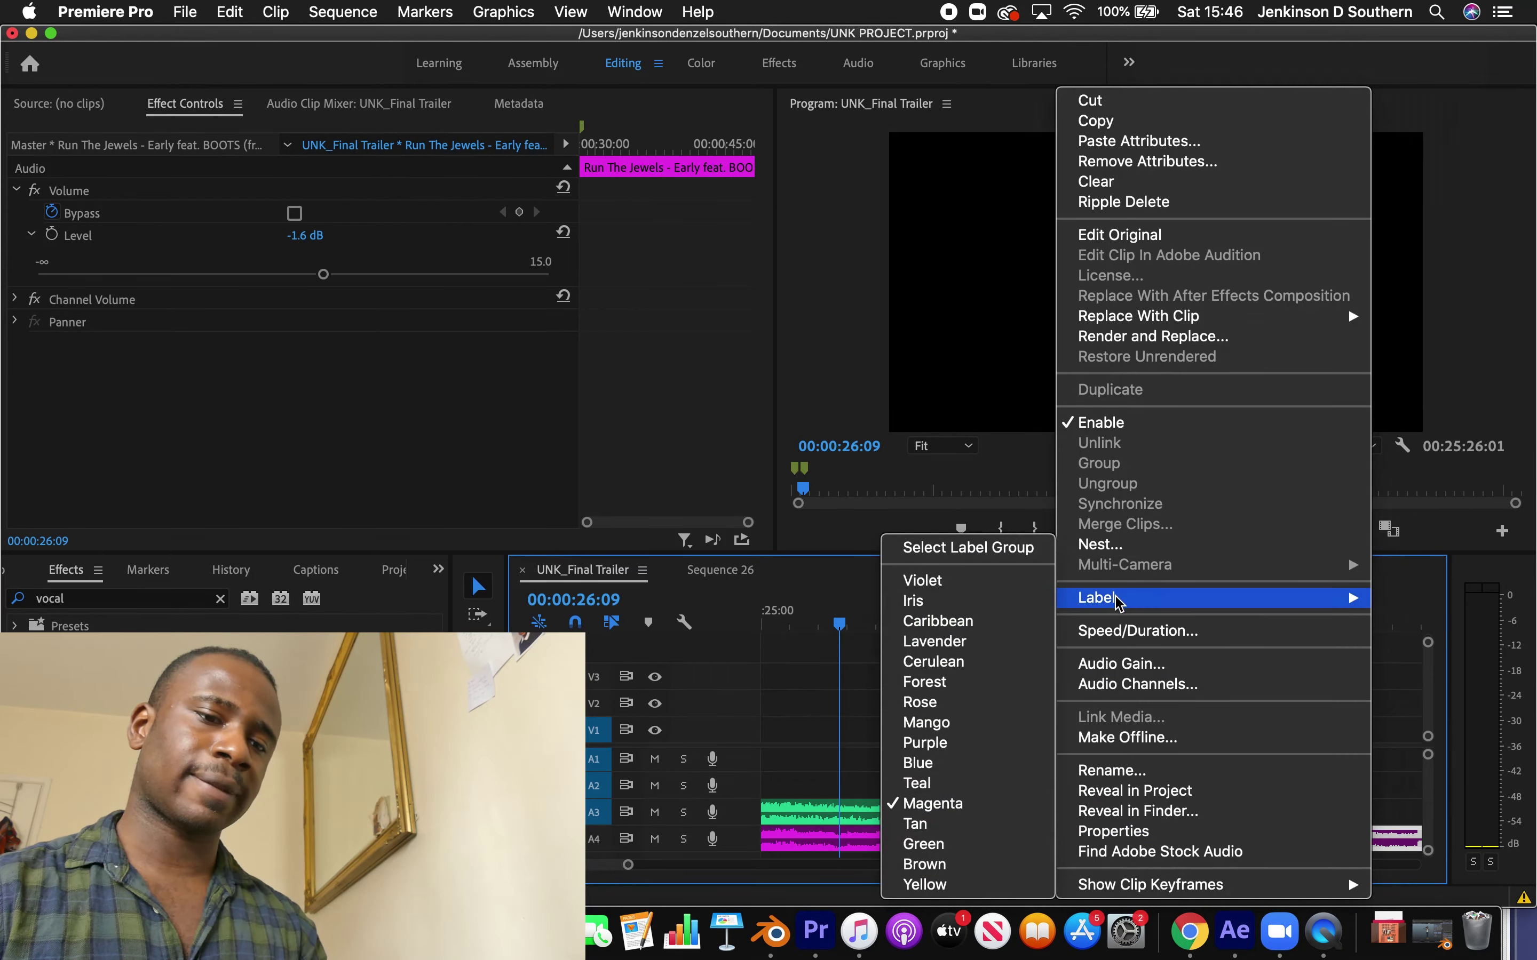
pyautogui.click(942, 683)
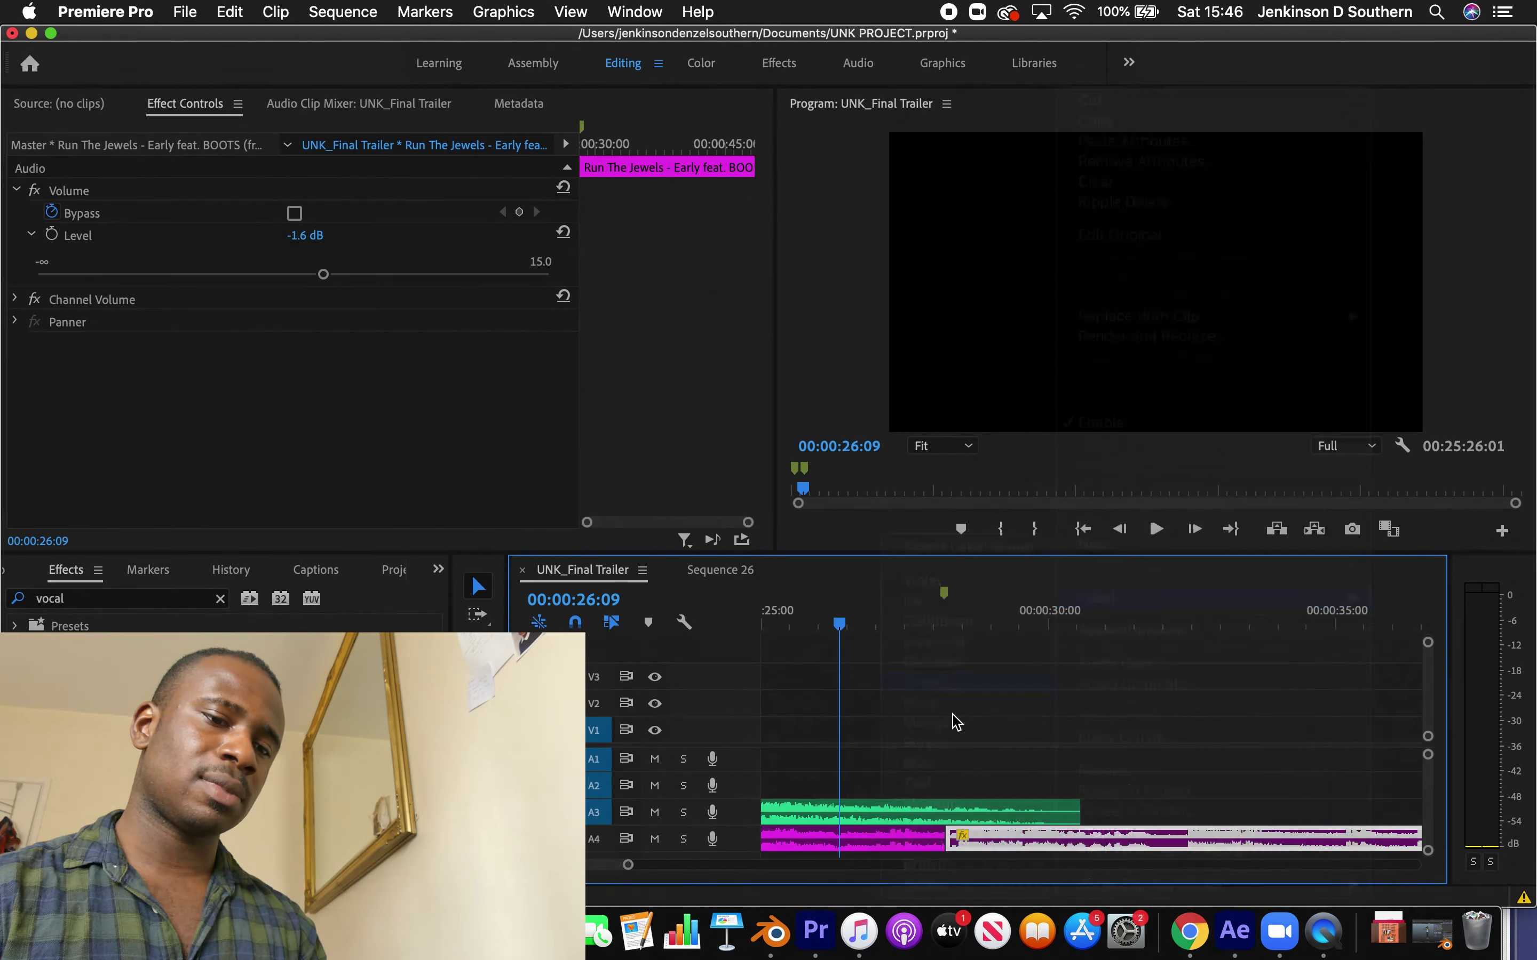
pyautogui.click(1028, 723)
pyautogui.press('space')
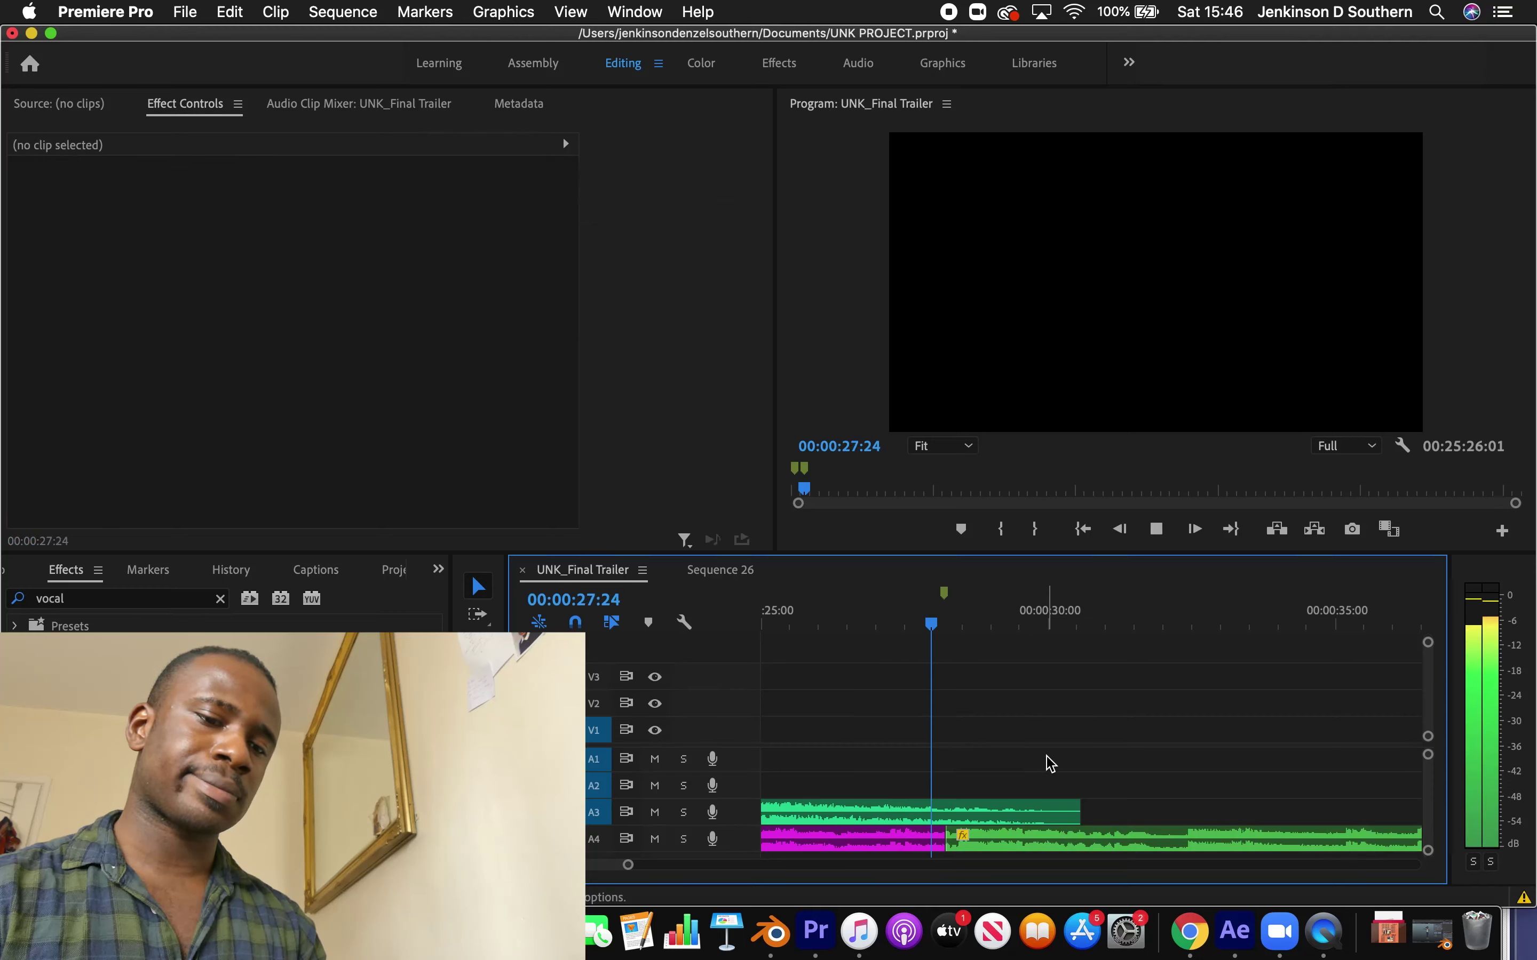
# Play back the cut between the two Run The Jewels clips on A4 from 00:00:27:18 and from slightly earlier
pyautogui.click(921, 625)
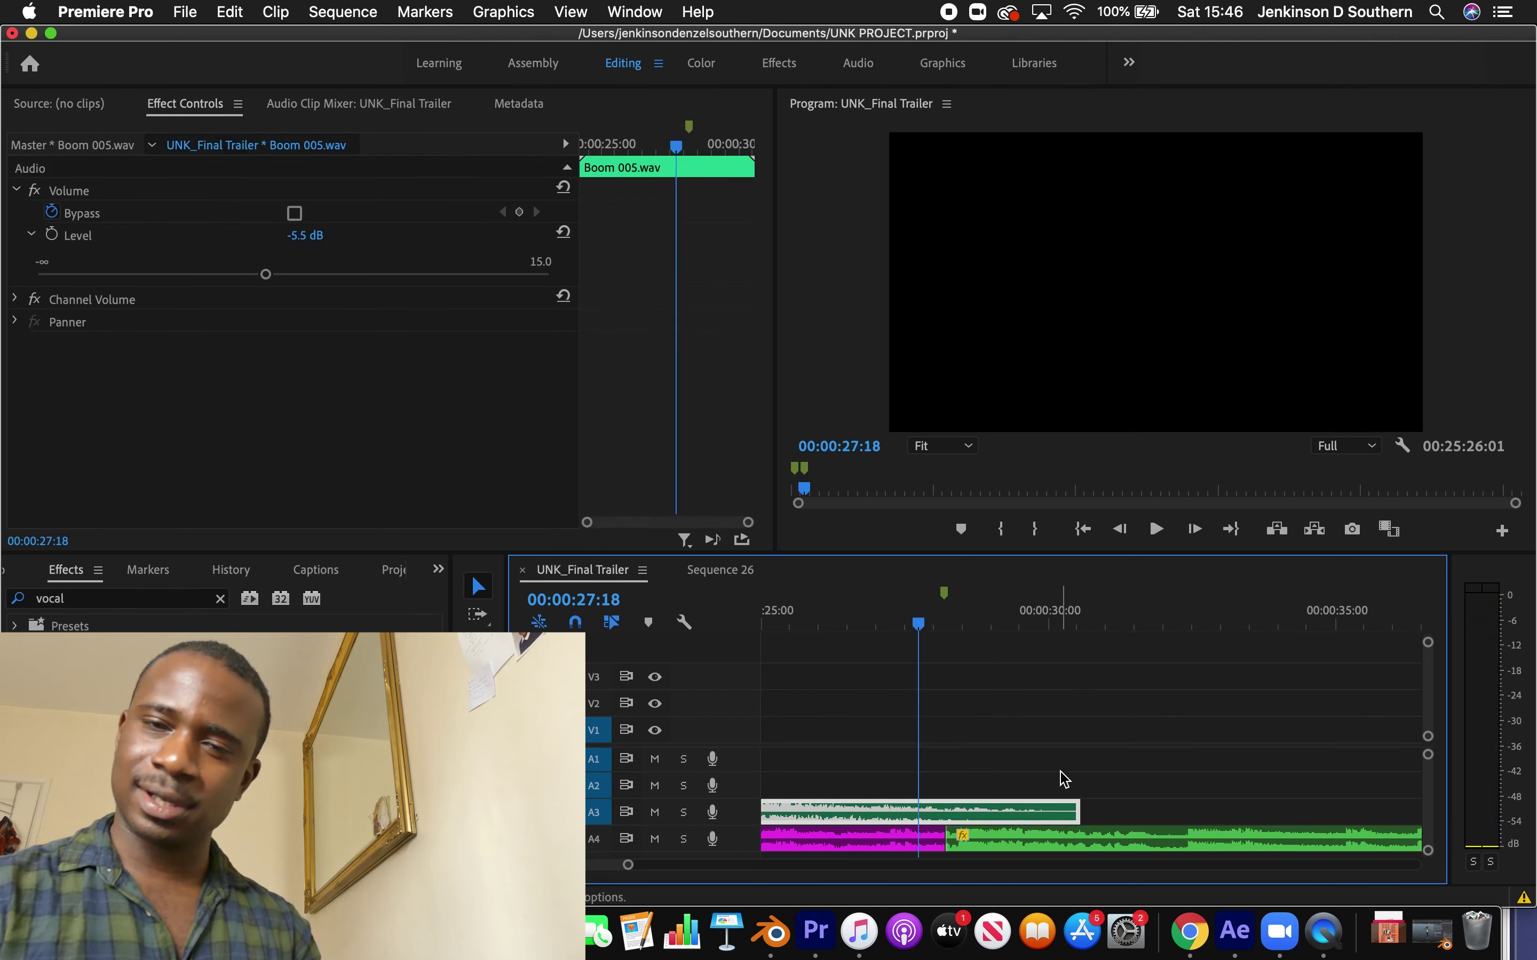
pyautogui.click(819, 613)
pyautogui.press('space')
pyautogui.click(1015, 744)
pyautogui.press('space')
# Try moving the cut between the two Run The Jewels clips later to about 00:00:28:15, play it back, and undo the change
pyautogui.click(989, 822)
pyautogui.moveTo(982, 845)
pyautogui.mouseDown()
pyautogui.moveTo(1004, 845)
pyautogui.moveTo(969, 839)
pyautogui.mouseUp()
pyautogui.click(895, 626)
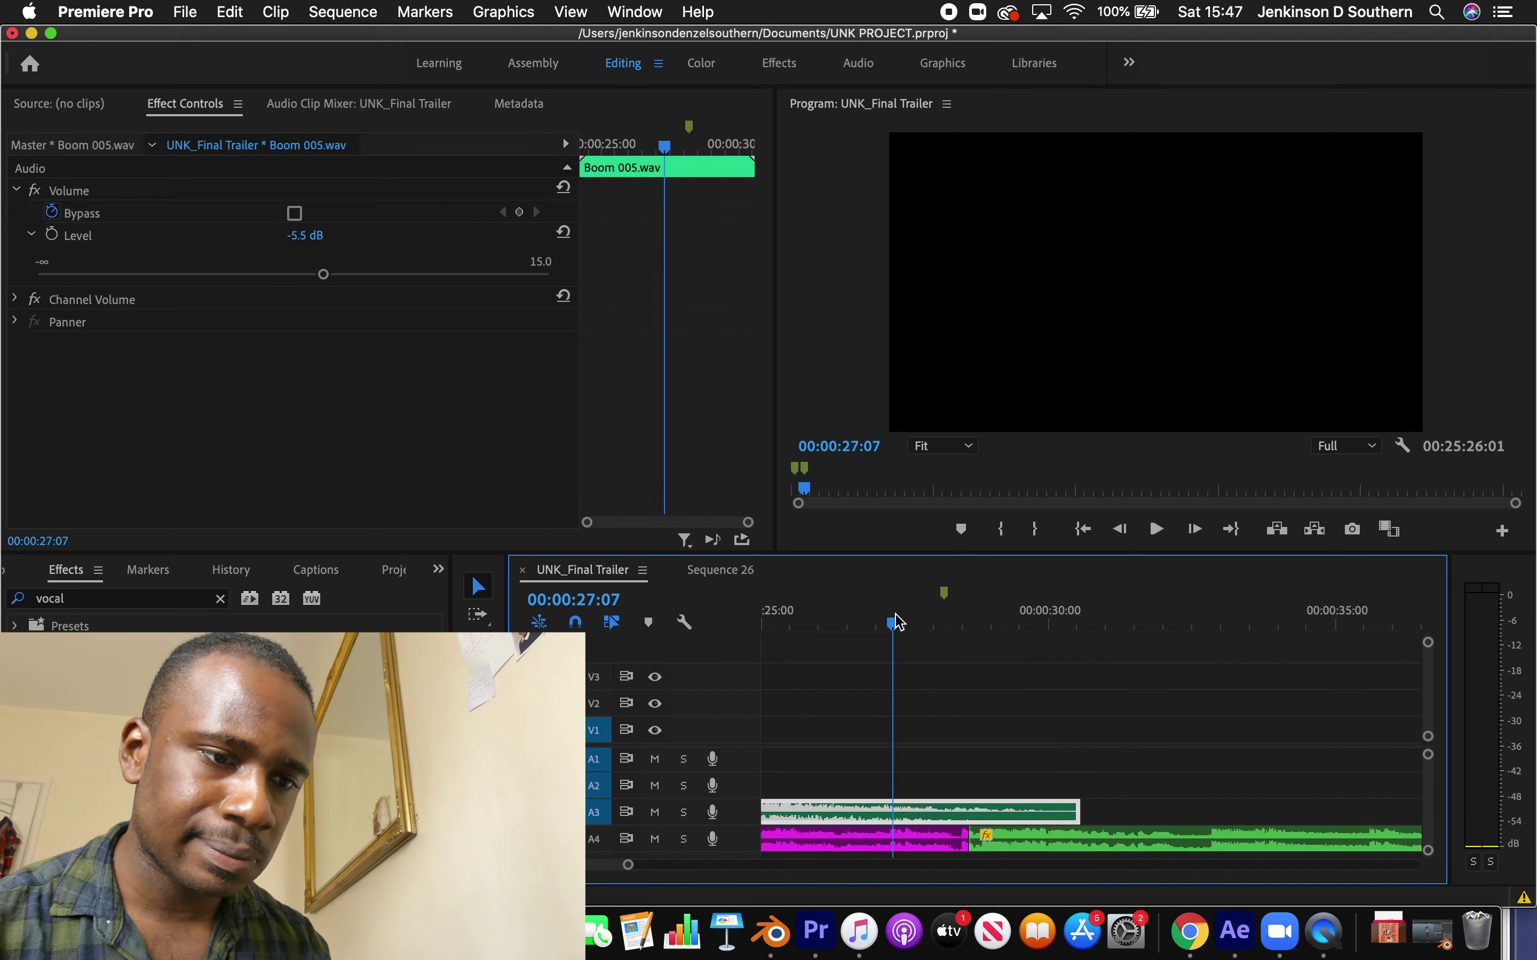
pyautogui.press('space')
pyautogui.click(1005, 729)
pyautogui.press('space')
pyautogui.click(1028, 814)
pyautogui.moveTo(1045, 845); pyautogui.dragTo(986, 840)
pyautogui.press('super+z')
# Replay the cut at its original position, starting from 00:00:27:11
pyautogui.click(903, 626)
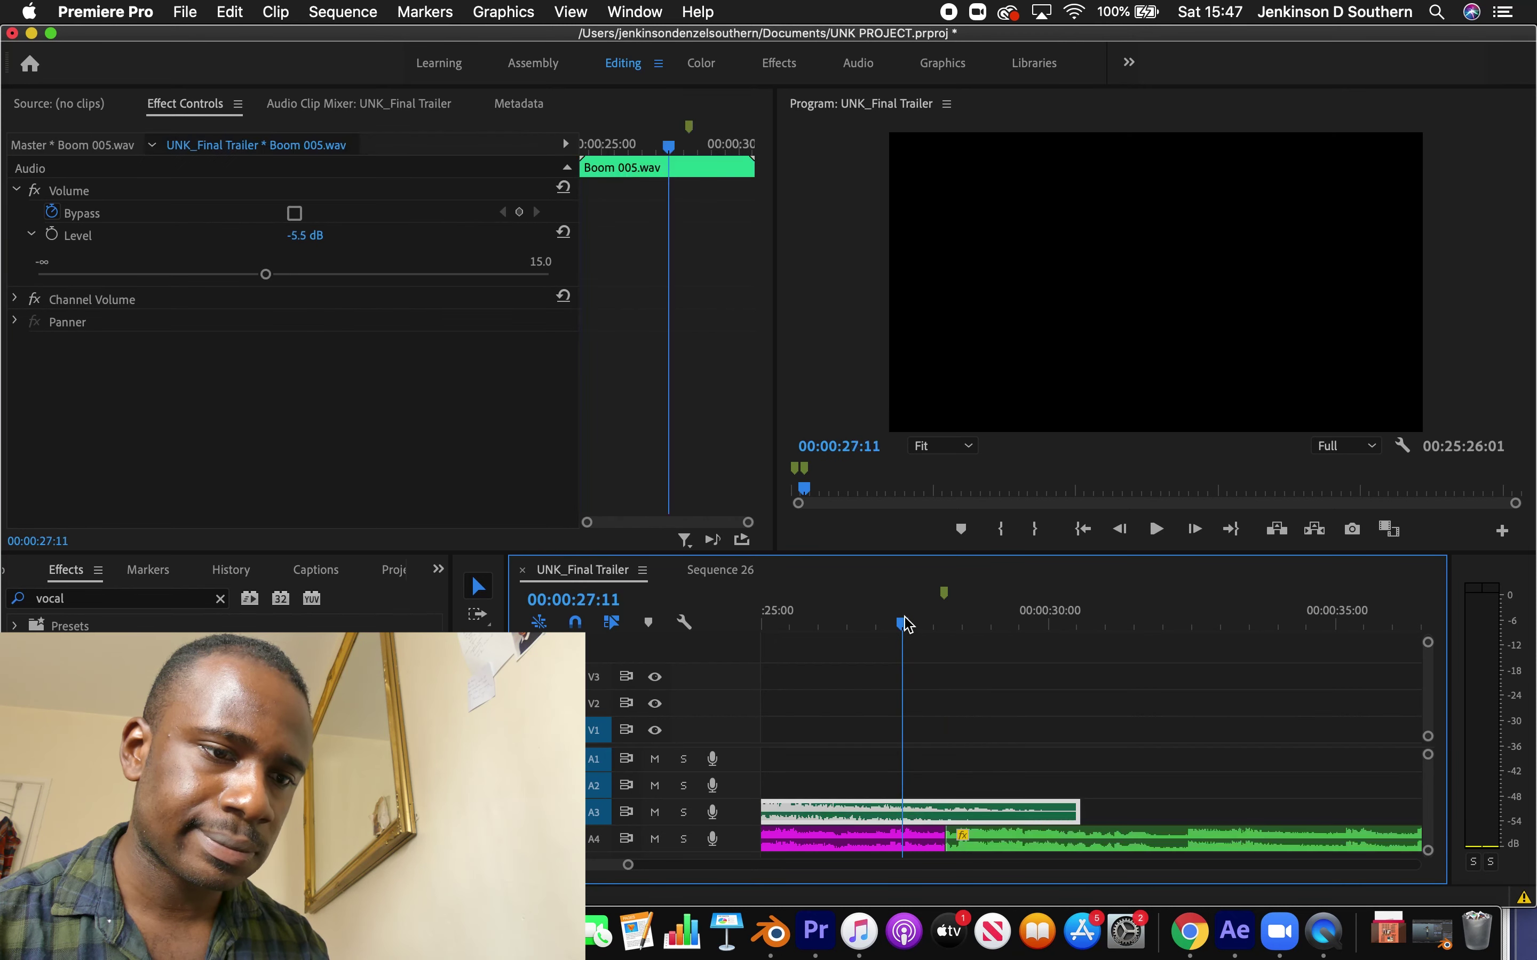
pyautogui.click(1024, 720)
pyautogui.press('space')
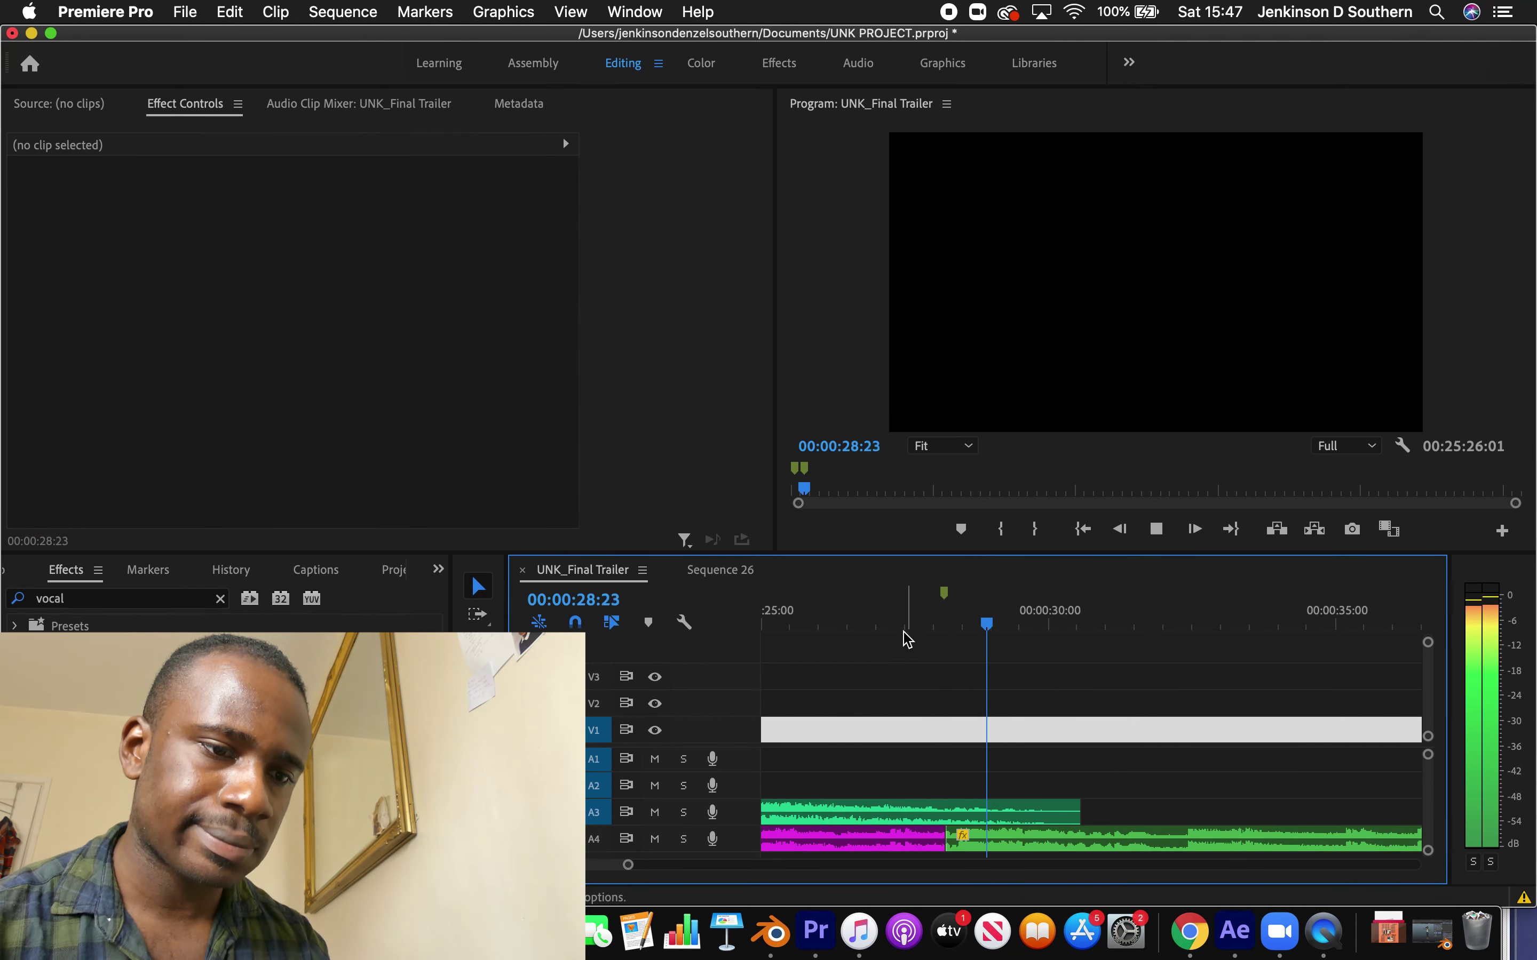
pyautogui.press('super+z')
pyautogui.click(1000, 731)
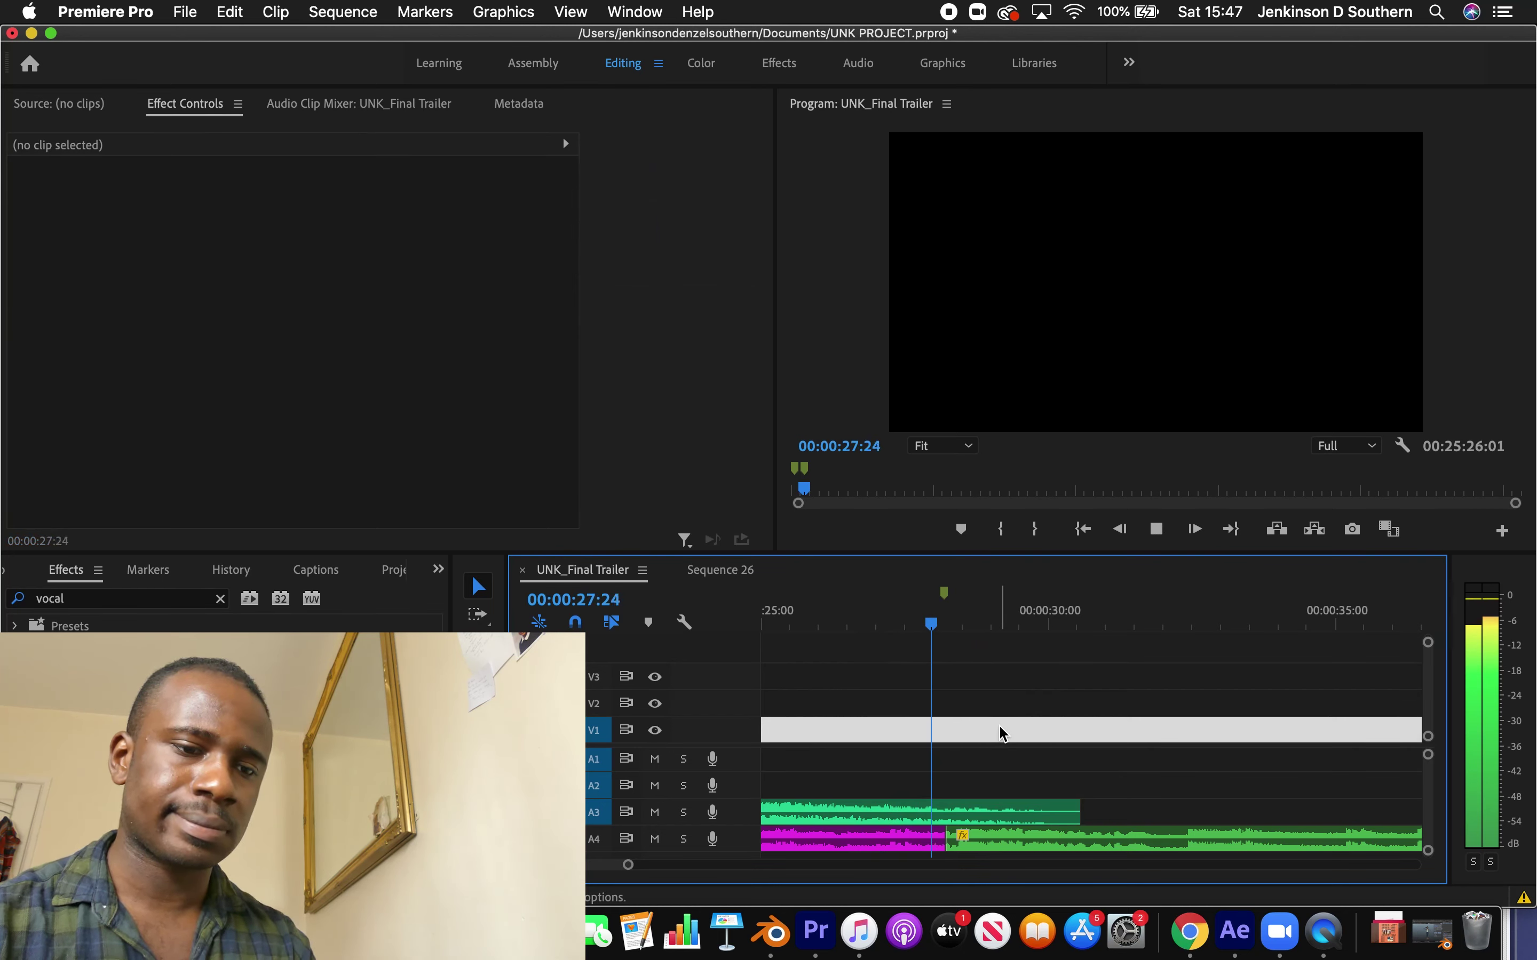
pyautogui.click(894, 628)
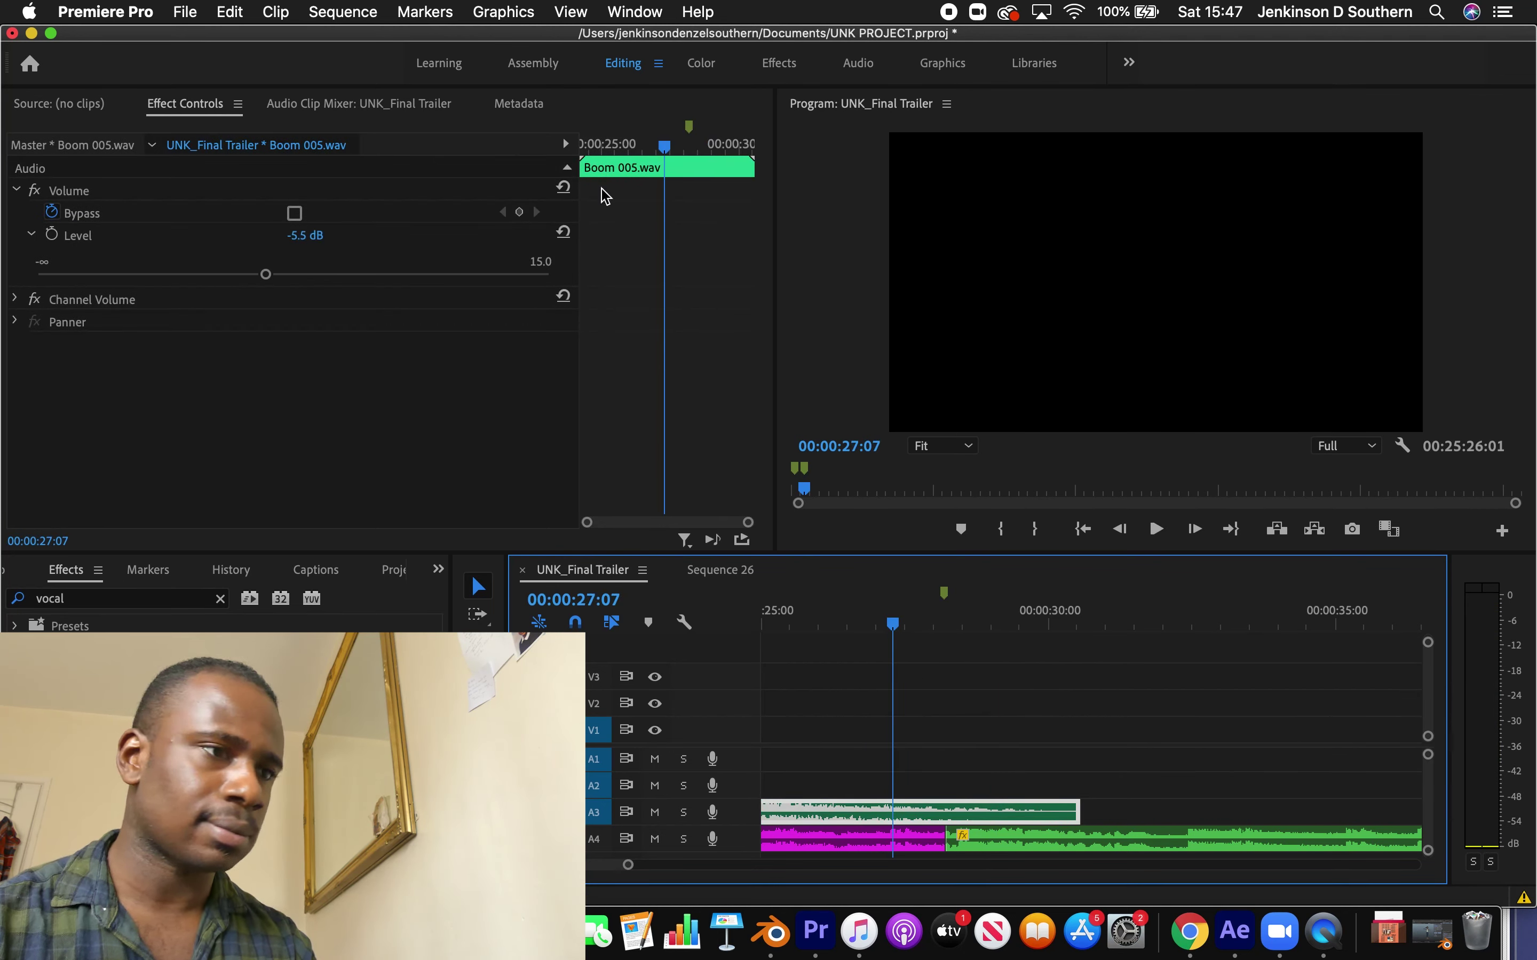
# Listen to the transition into the green Run The Jewels clip on A4, starting at 00:00:26:11
pyautogui.click(335, 11)
pyautogui.click(368, 130)
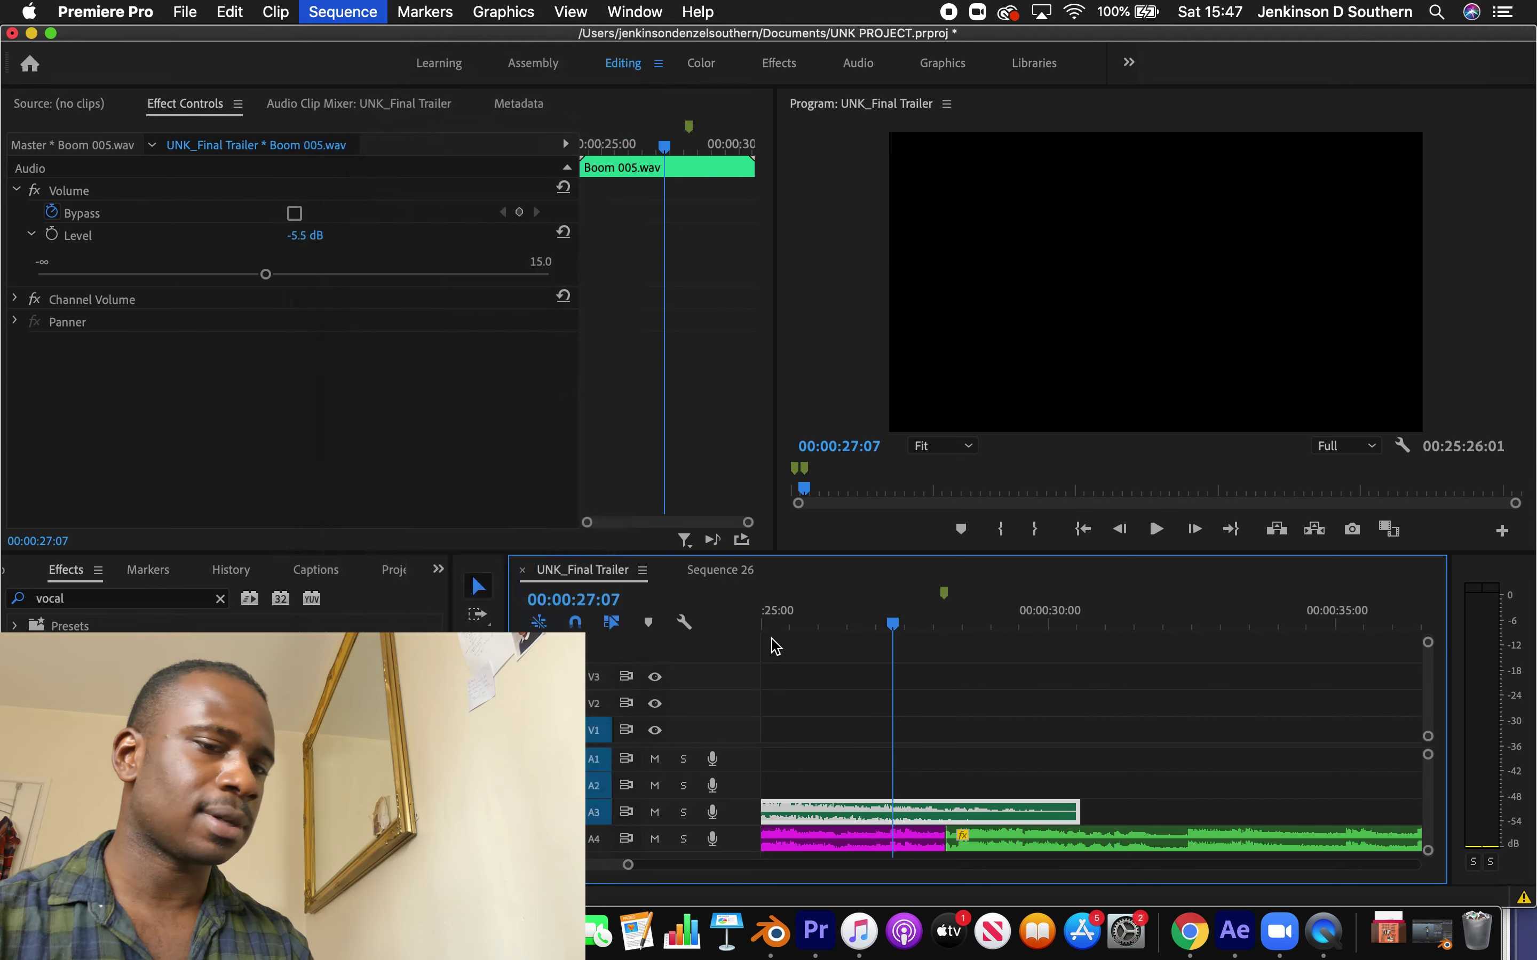
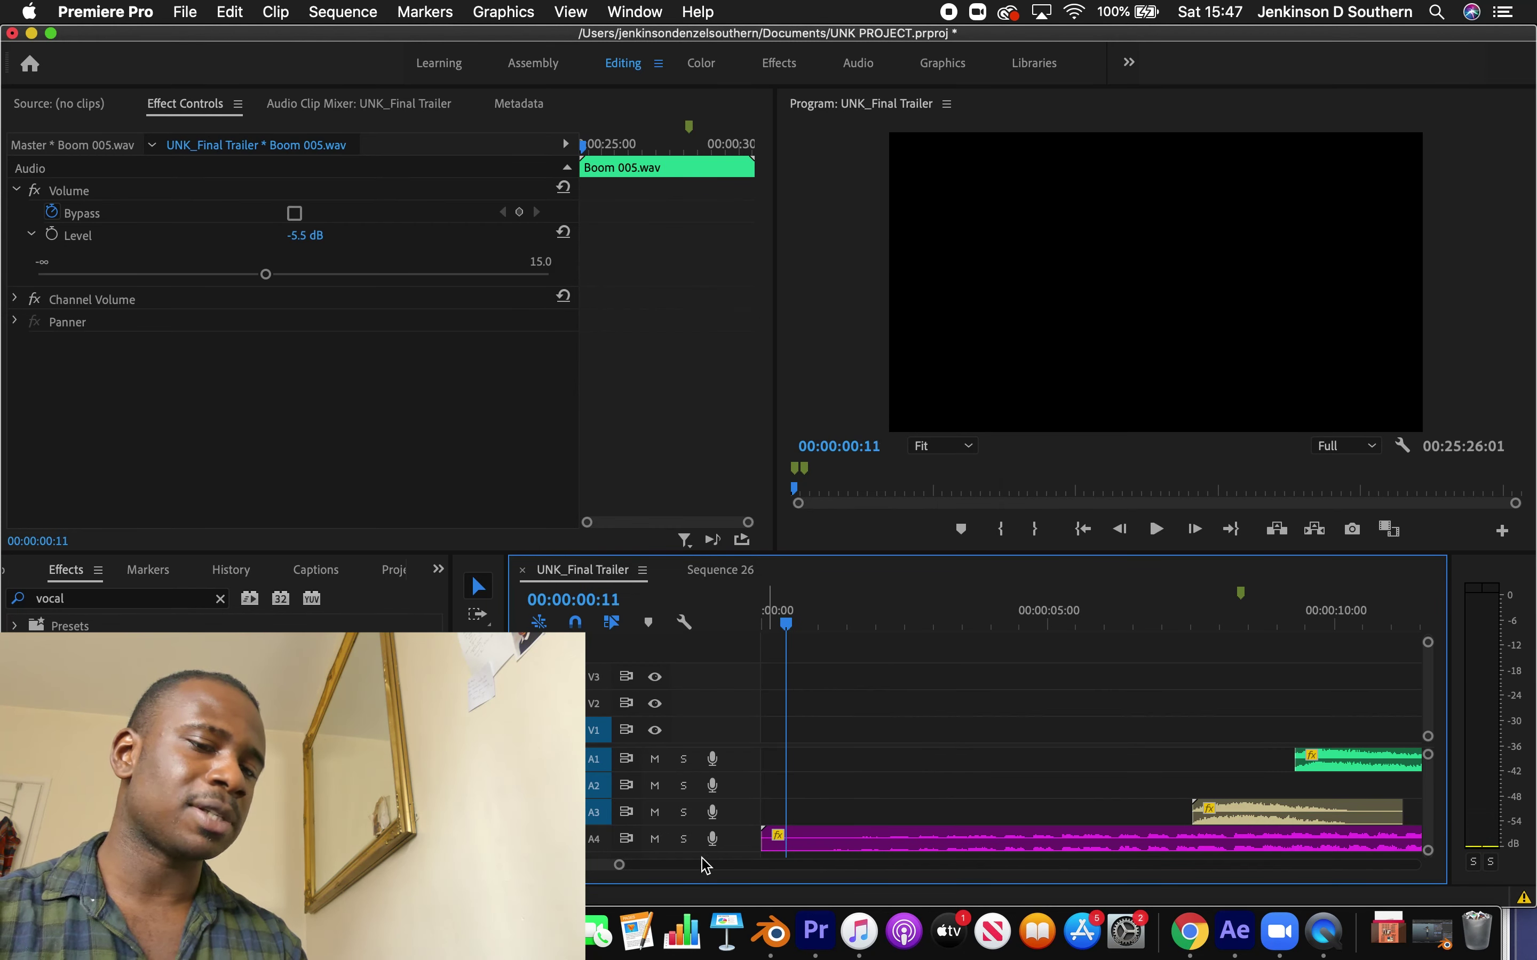
pyautogui.moveTo(625, 865); pyautogui.dragTo(786, 864)
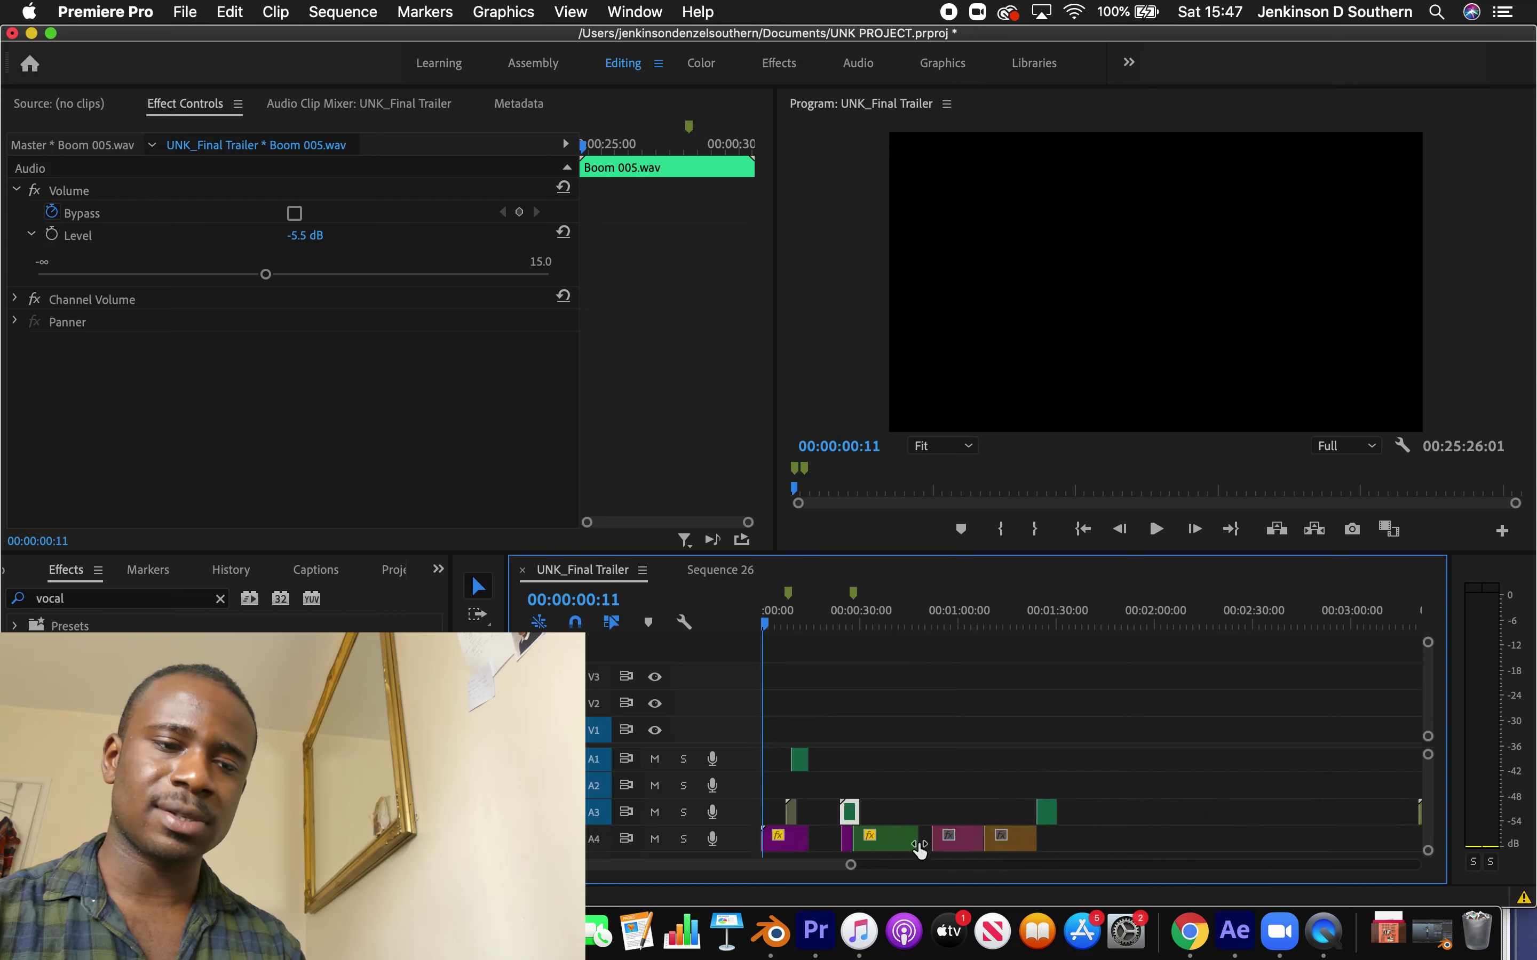
pyautogui.press('=')
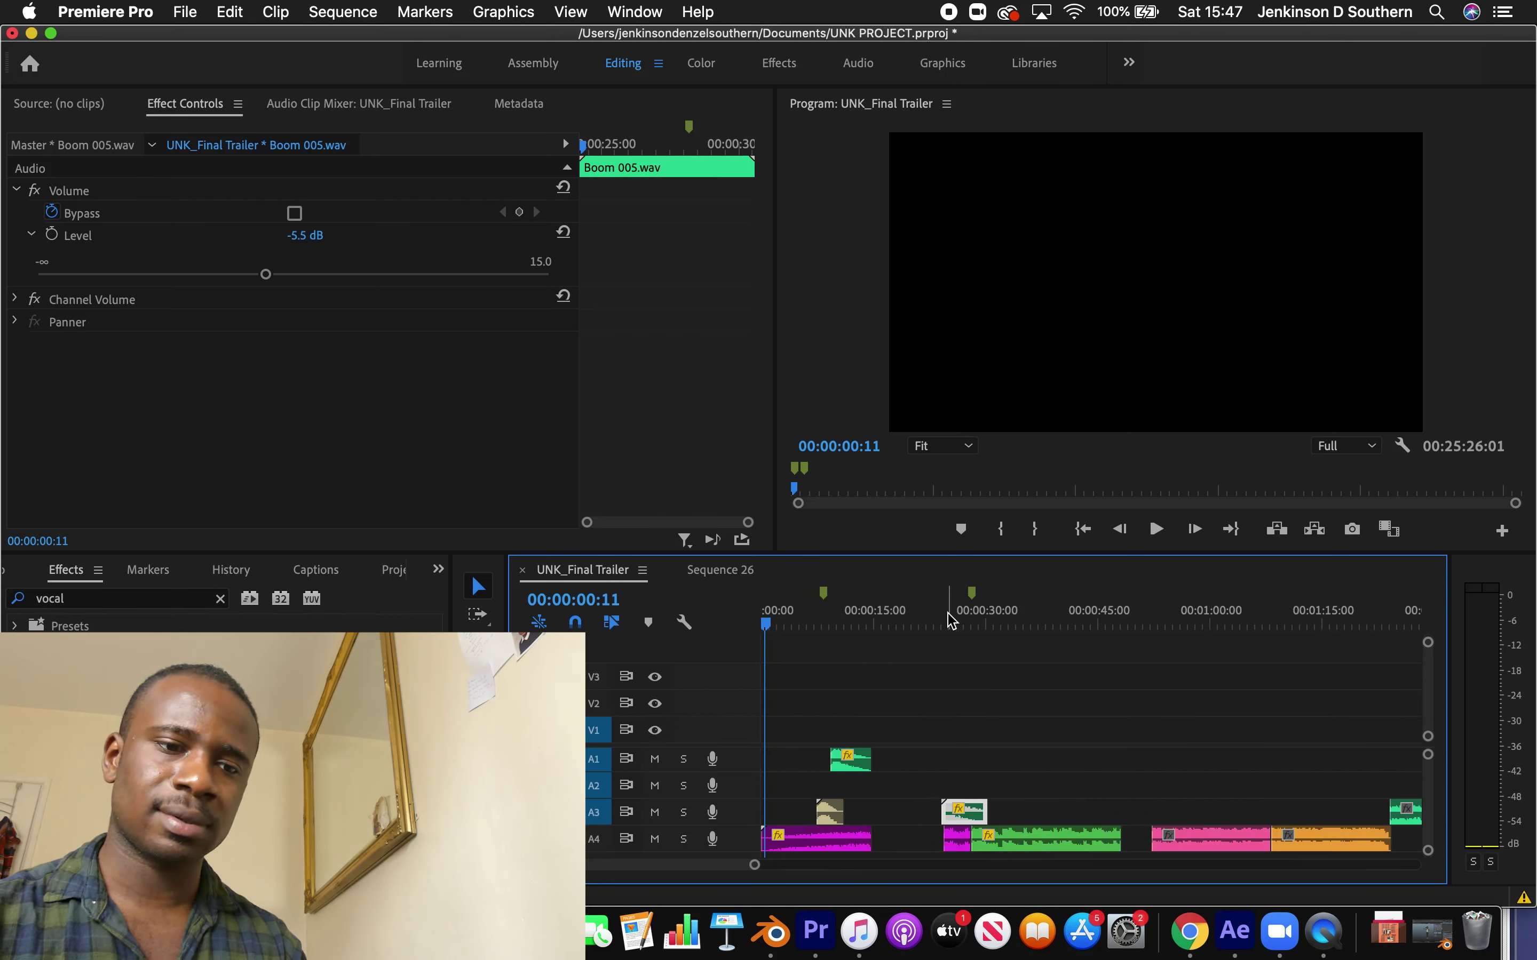
pyautogui.click(960, 626)
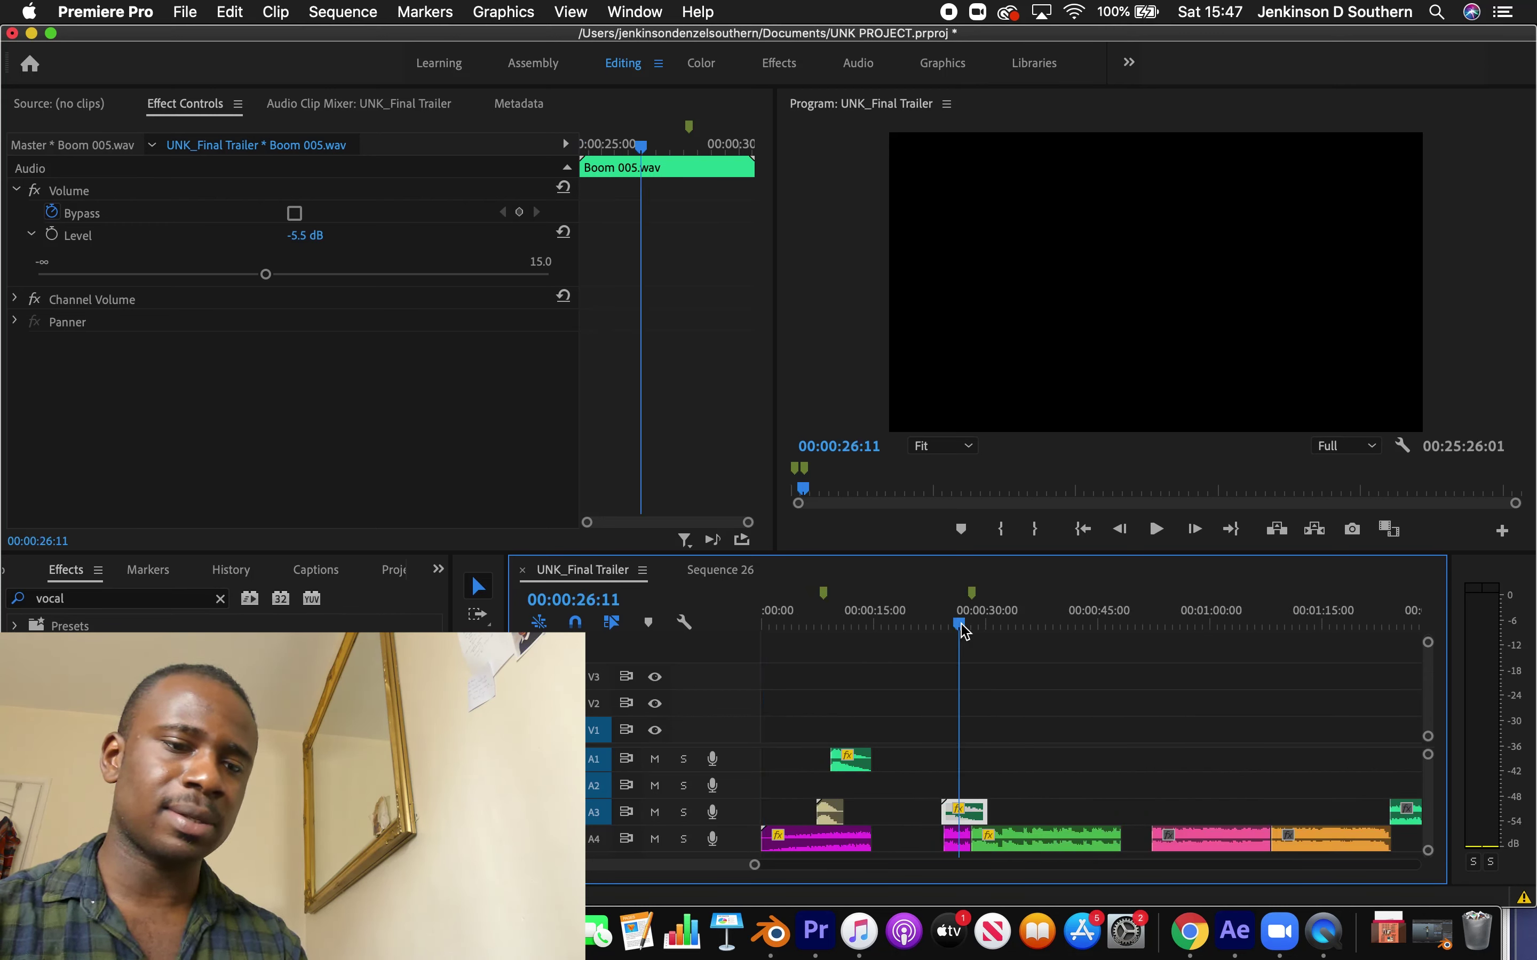
pyautogui.moveTo(746, 866); pyautogui.dragTo(701, 864)
pyautogui.press('space')
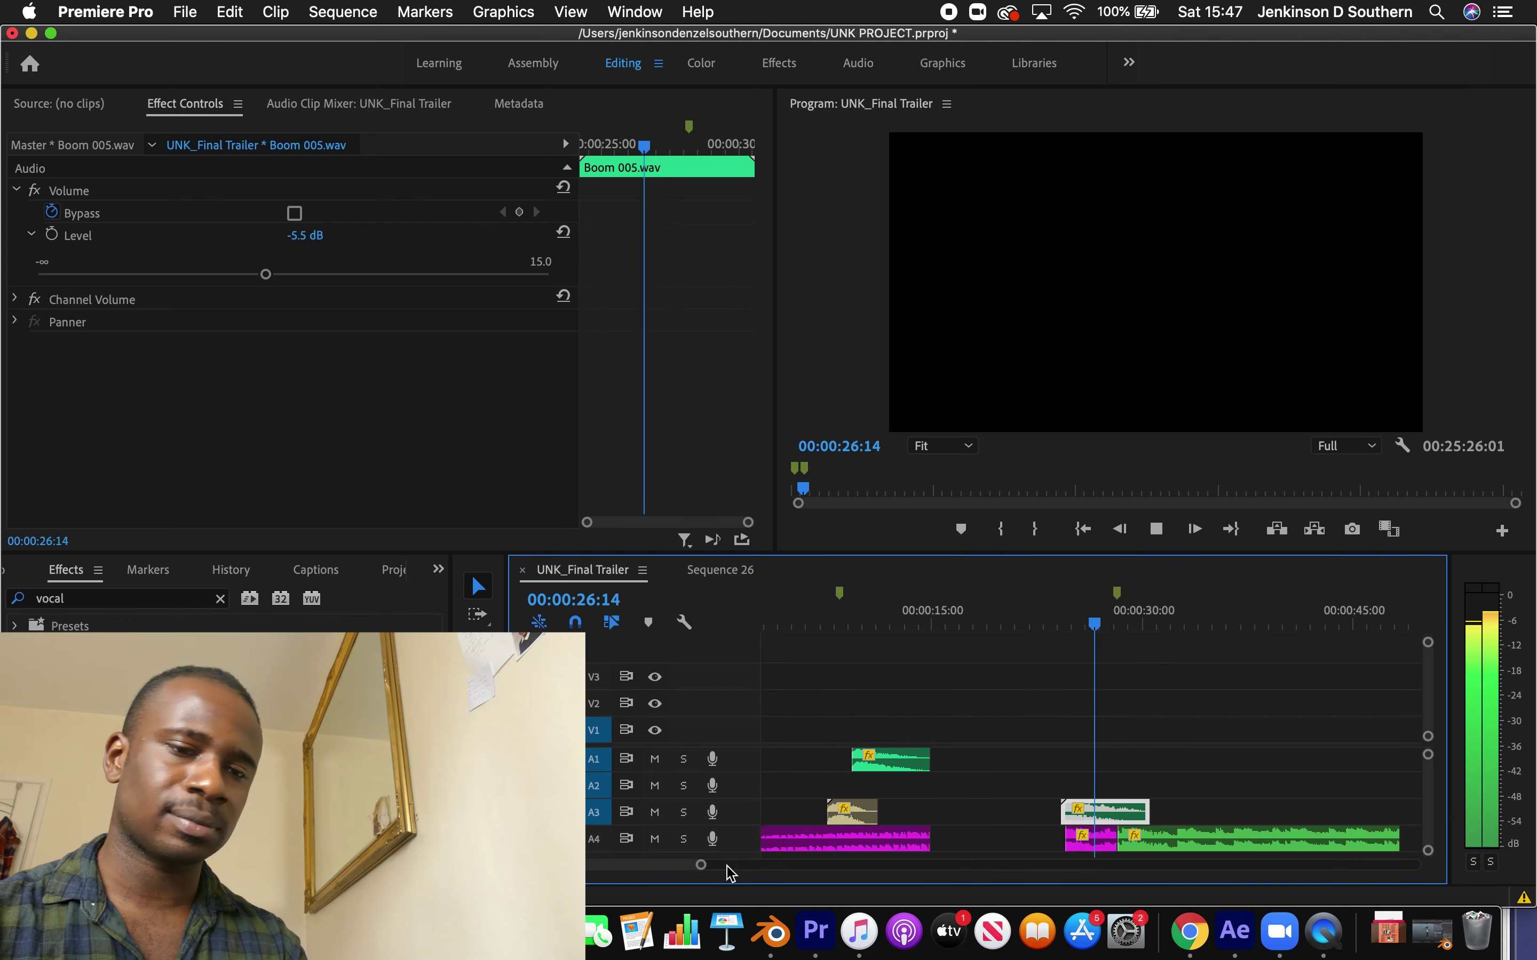
pyautogui.click(1181, 770)
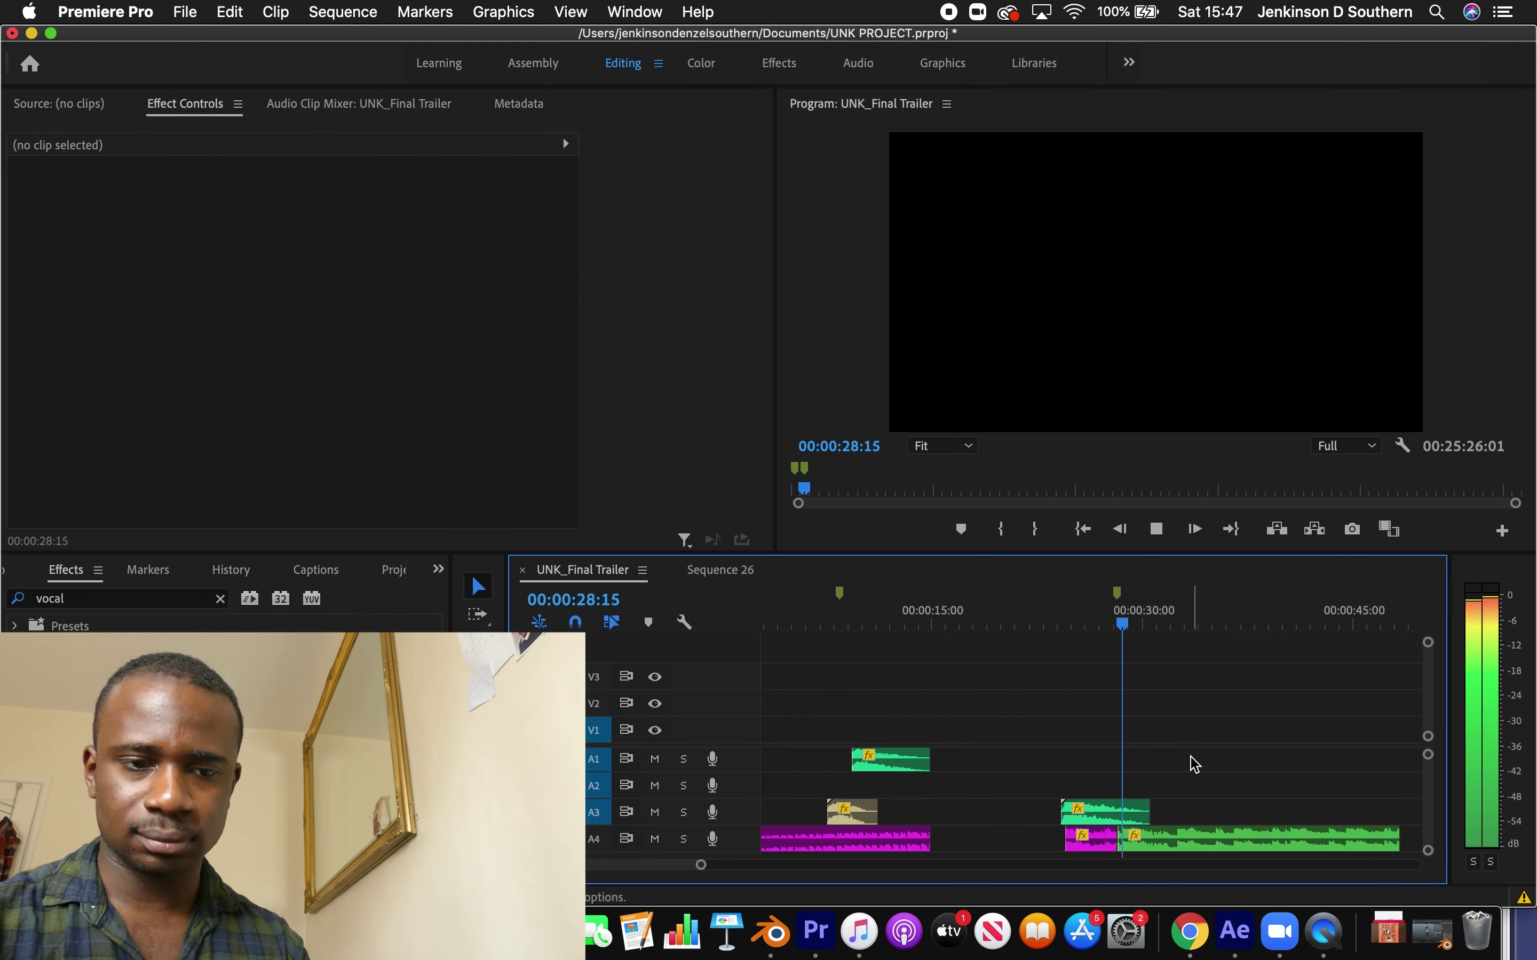
pyautogui.press('space')
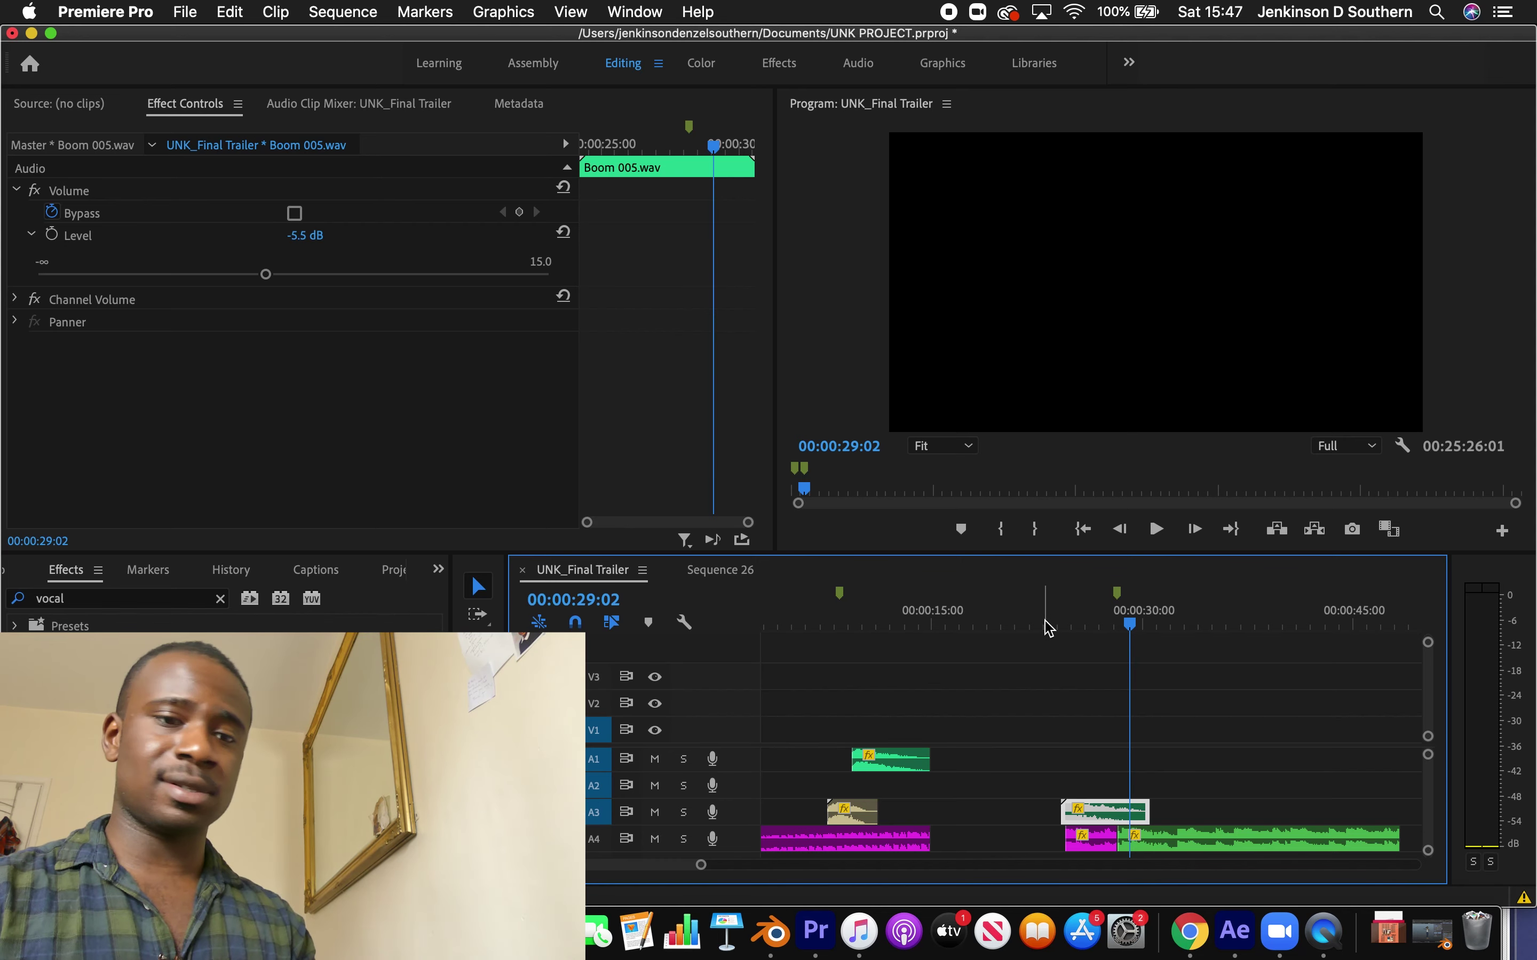
# Replay the same music transition from 00:00:26:21 to judge its timing again
pyautogui.click(1100, 627)
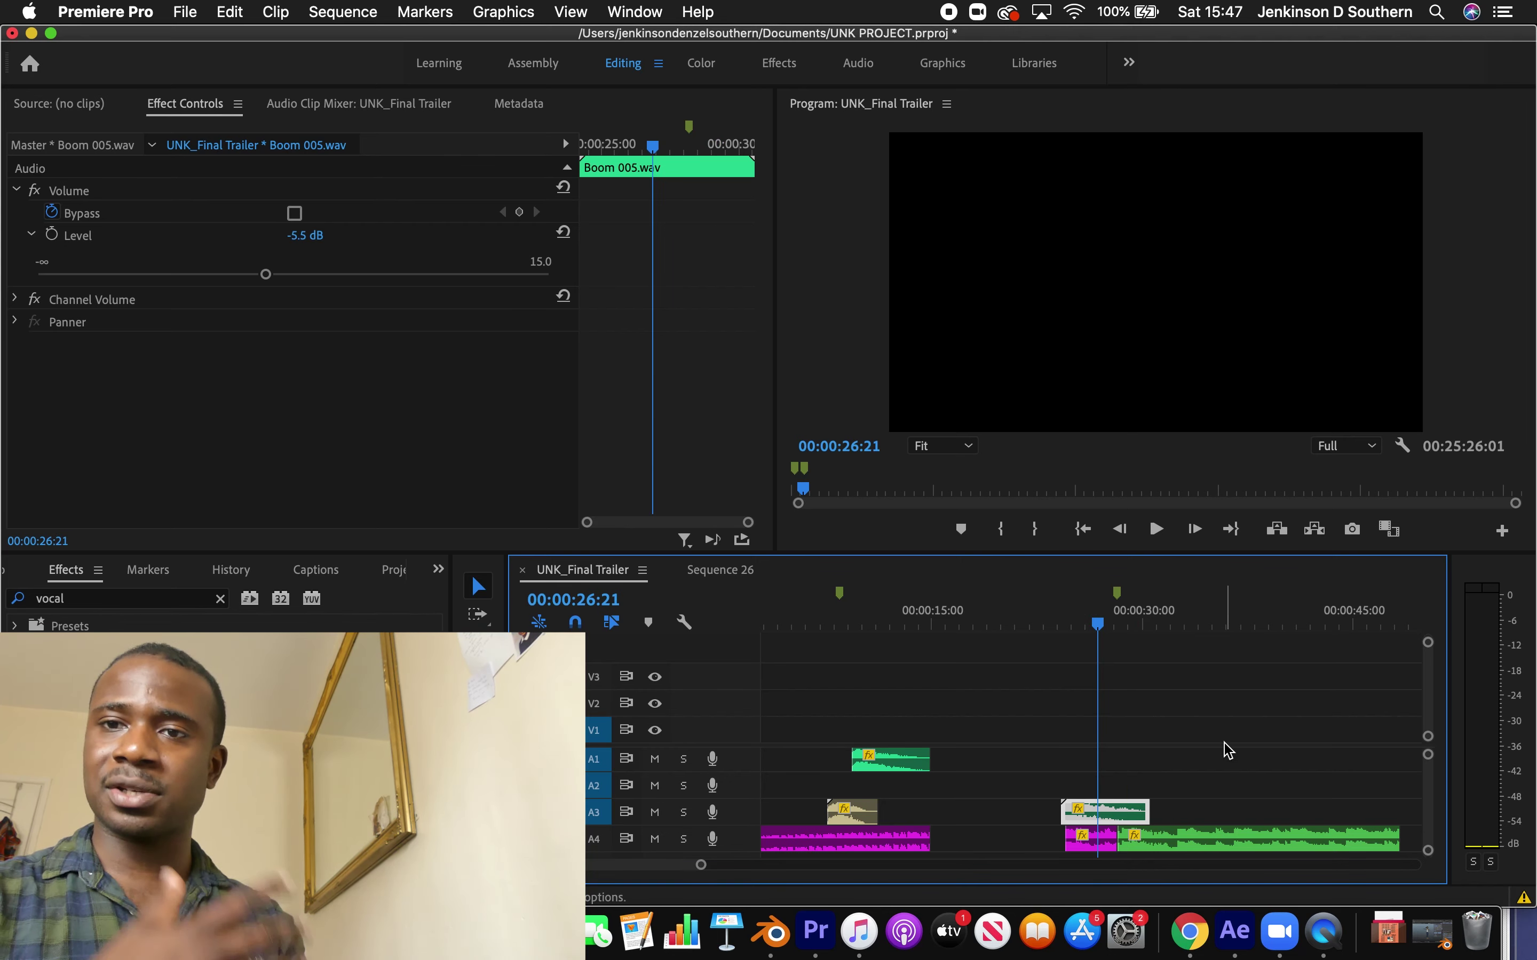
pyautogui.press('space')
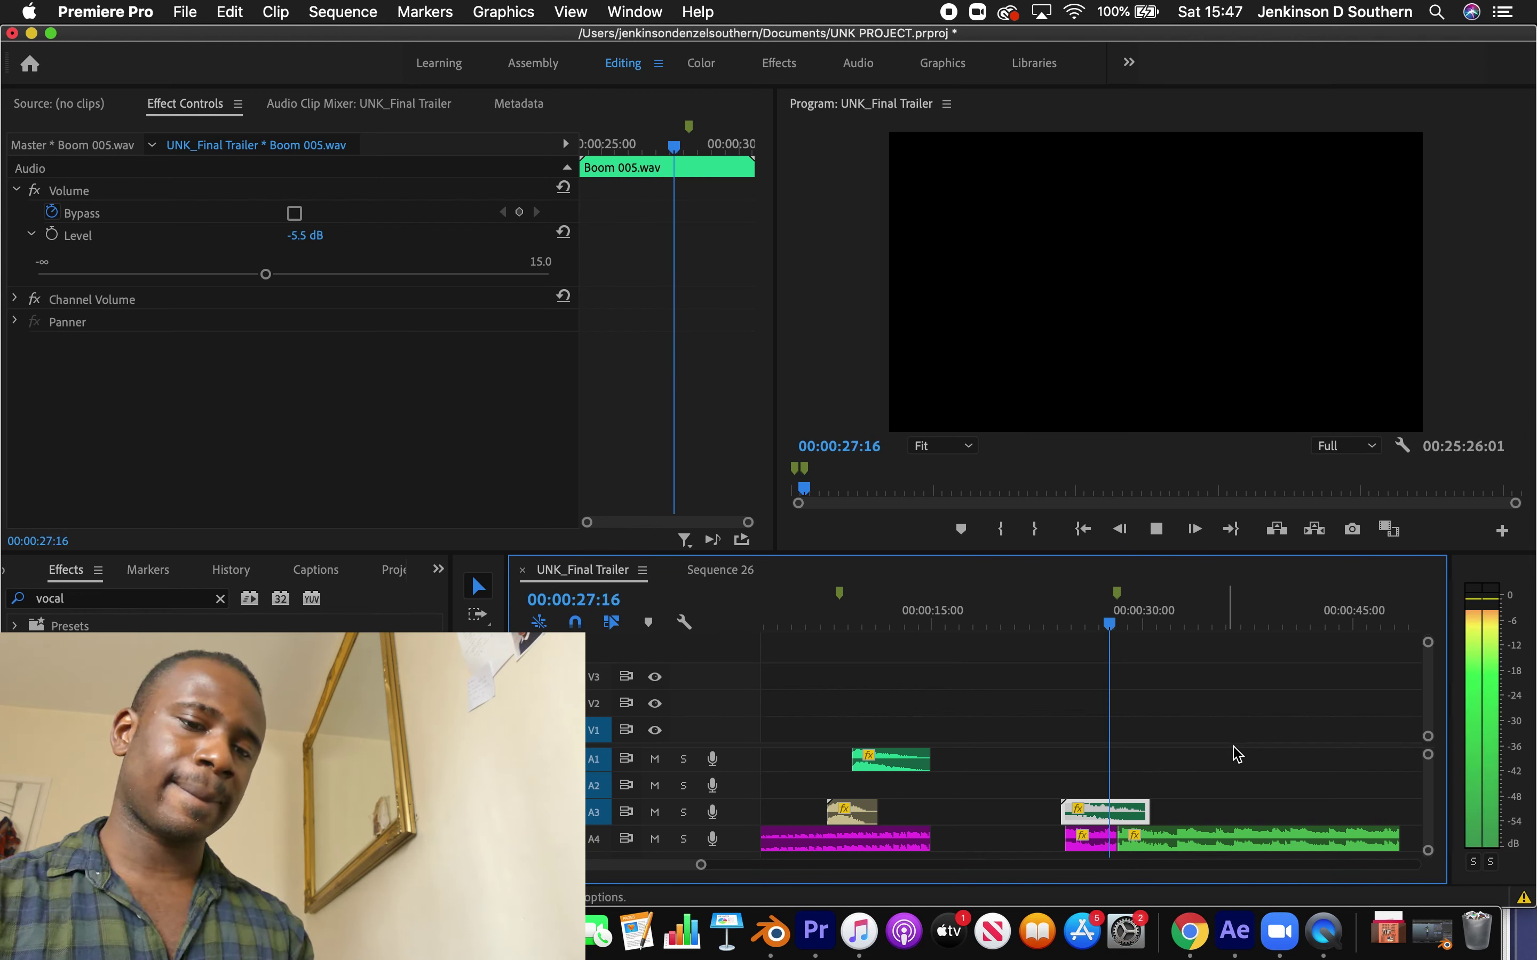
pyautogui.click(1093, 626)
pyautogui.click(1155, 732)
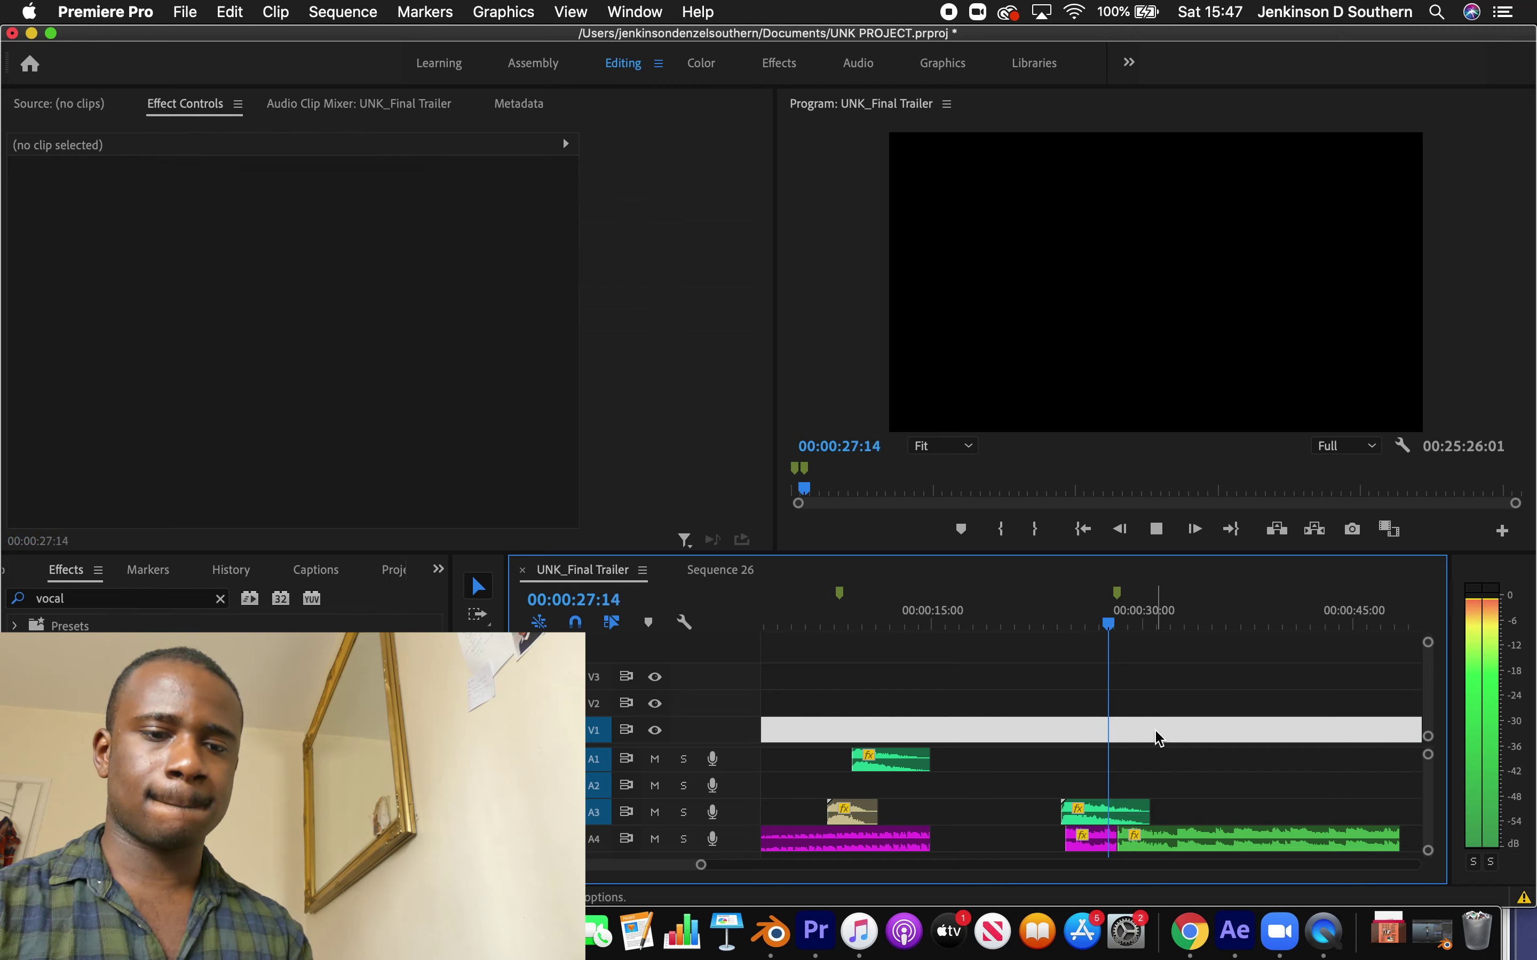
pyautogui.click(1105, 813)
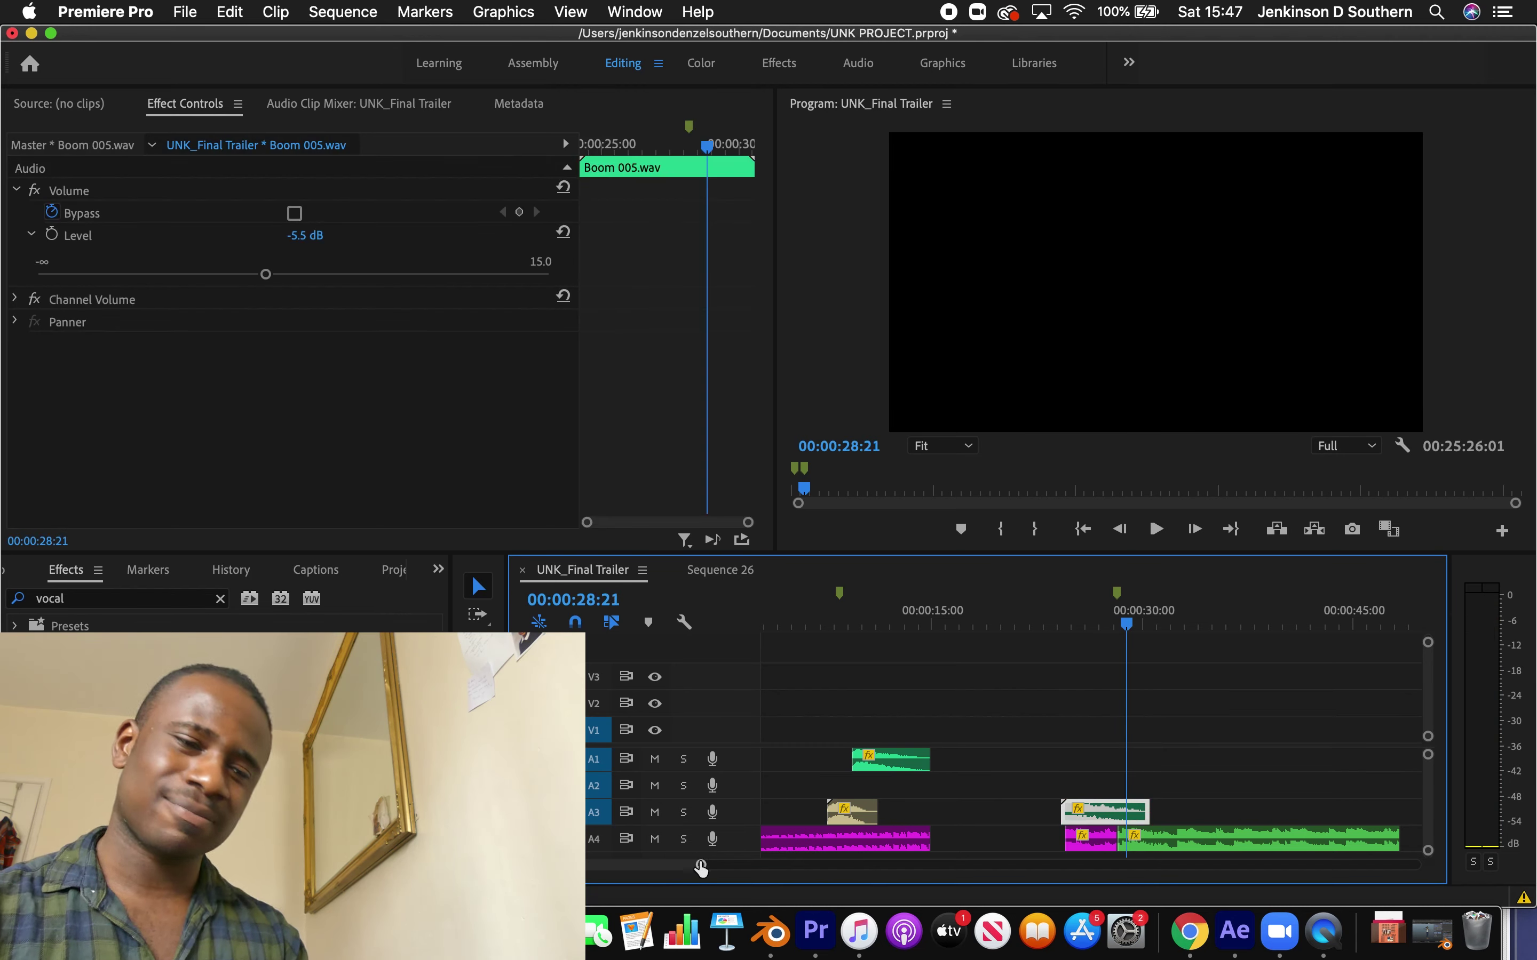
# Fine-tune the cut between the magenta and green music clips on A4 to 00:00:28:07, playing back the attempts
pyautogui.moveTo(701, 869); pyautogui.dragTo(787, 850)
pyautogui.moveTo(995, 829); pyautogui.dragTo(1015, 829)
pyautogui.click(890, 619)
pyautogui.press('space')
pyautogui.press('space')
pyautogui.click(913, 619)
pyautogui.press('space')
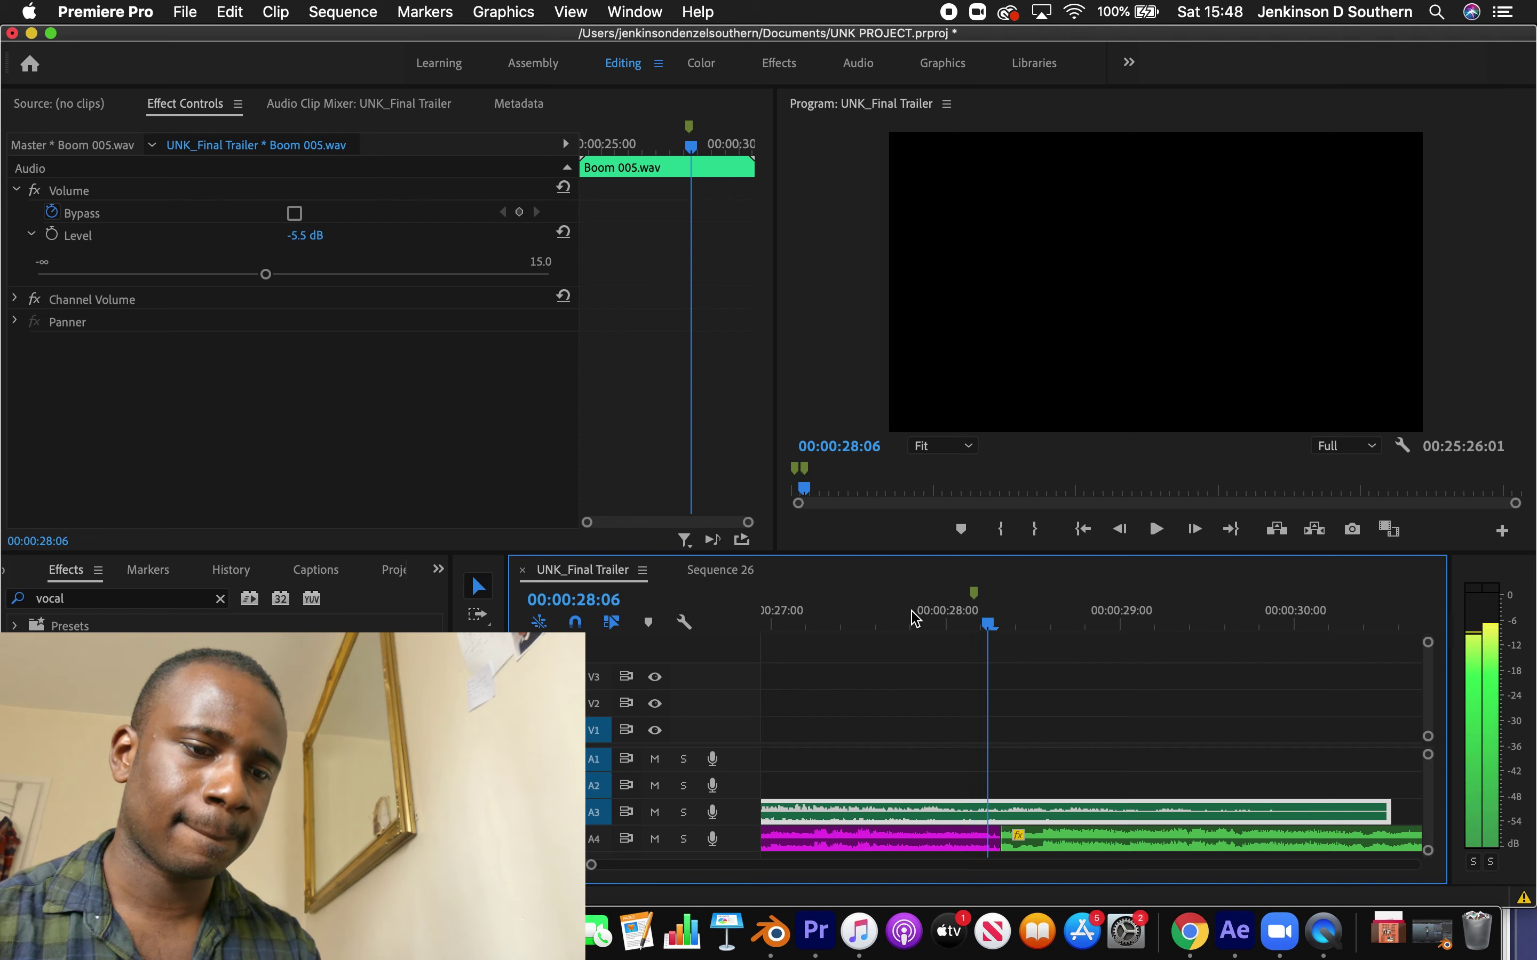
pyautogui.press('space')
pyautogui.click(1035, 850)
pyautogui.click(1021, 818)
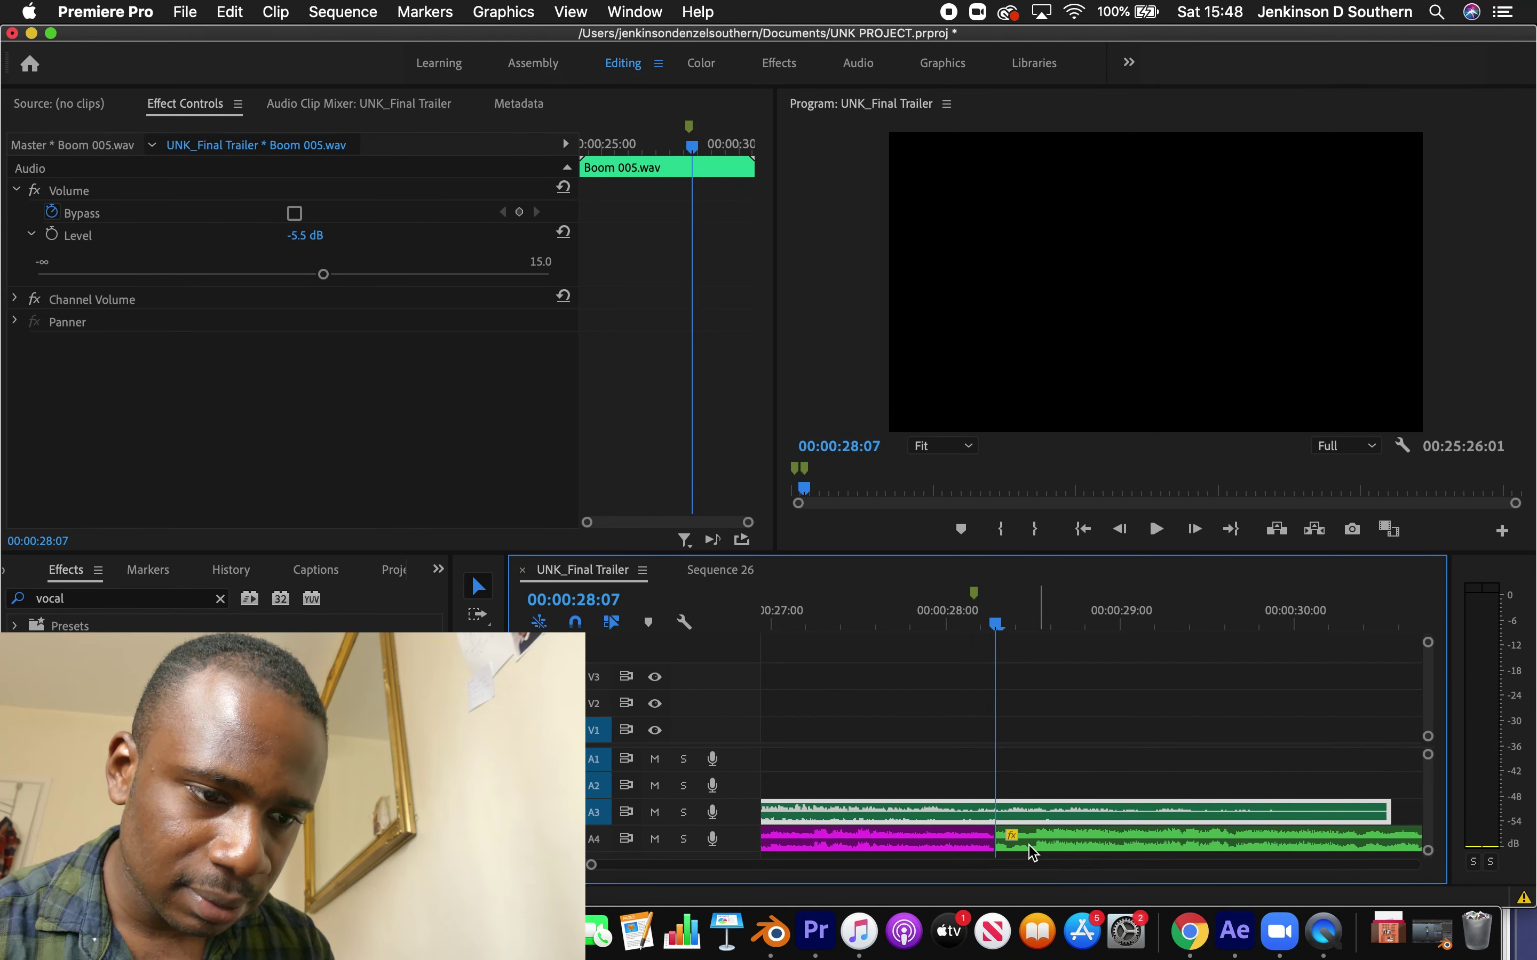
# Play back the adjusted music cut from about 00:00:28:00 and on into the green clip
pyautogui.click(941, 629)
pyautogui.press('space')
pyautogui.moveTo(851, 628); pyautogui.dragTo(804, 635)
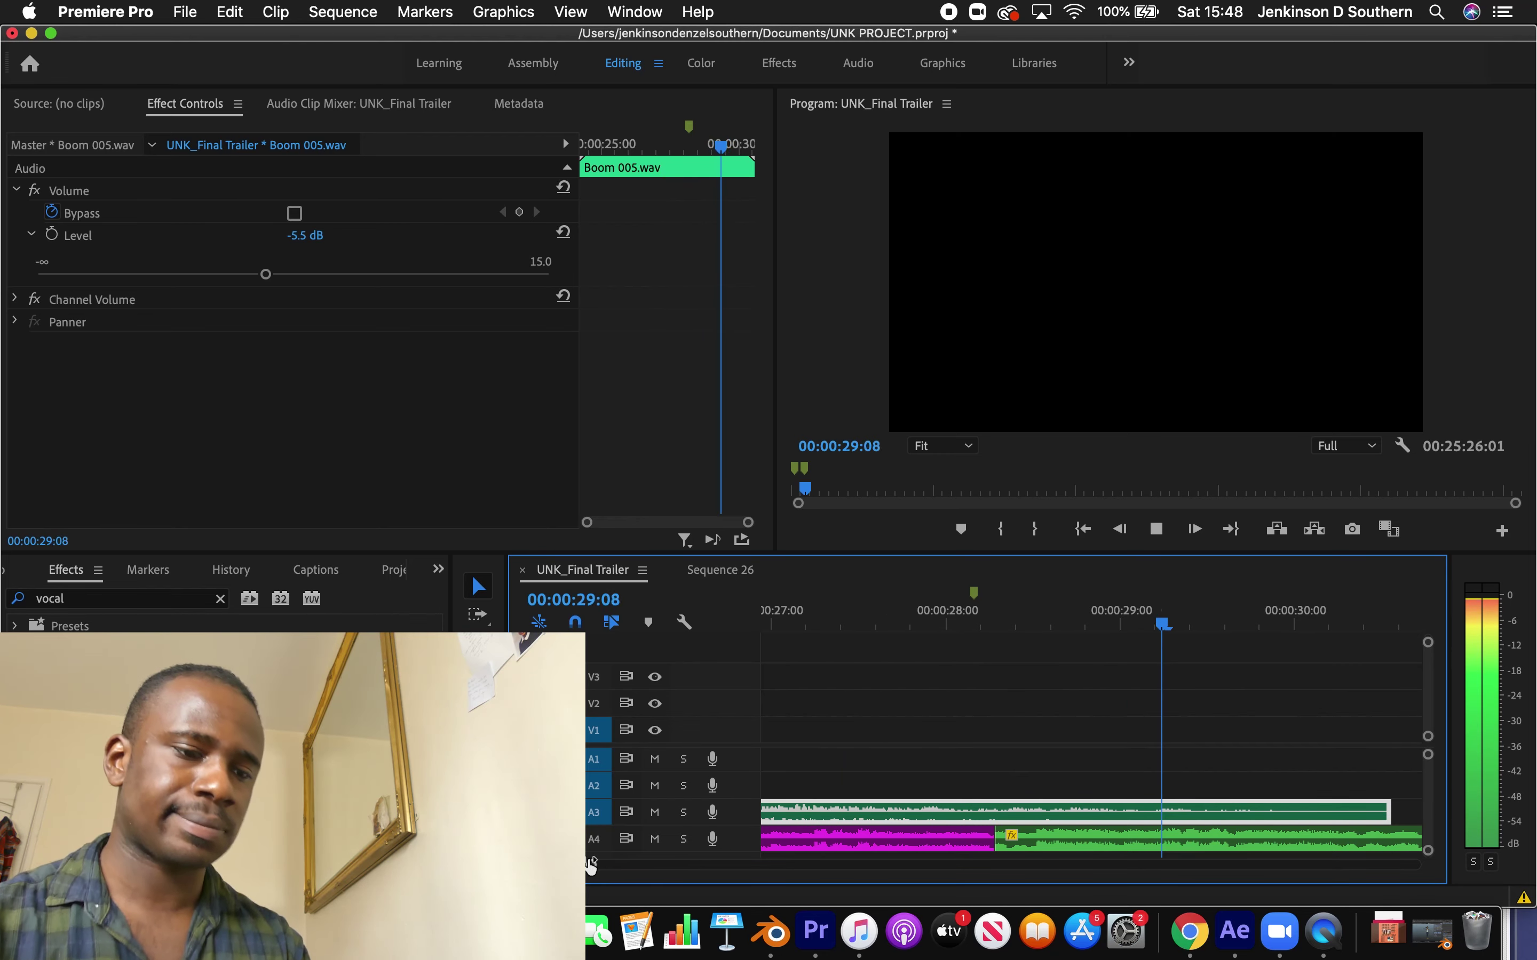
pyautogui.press('\\')
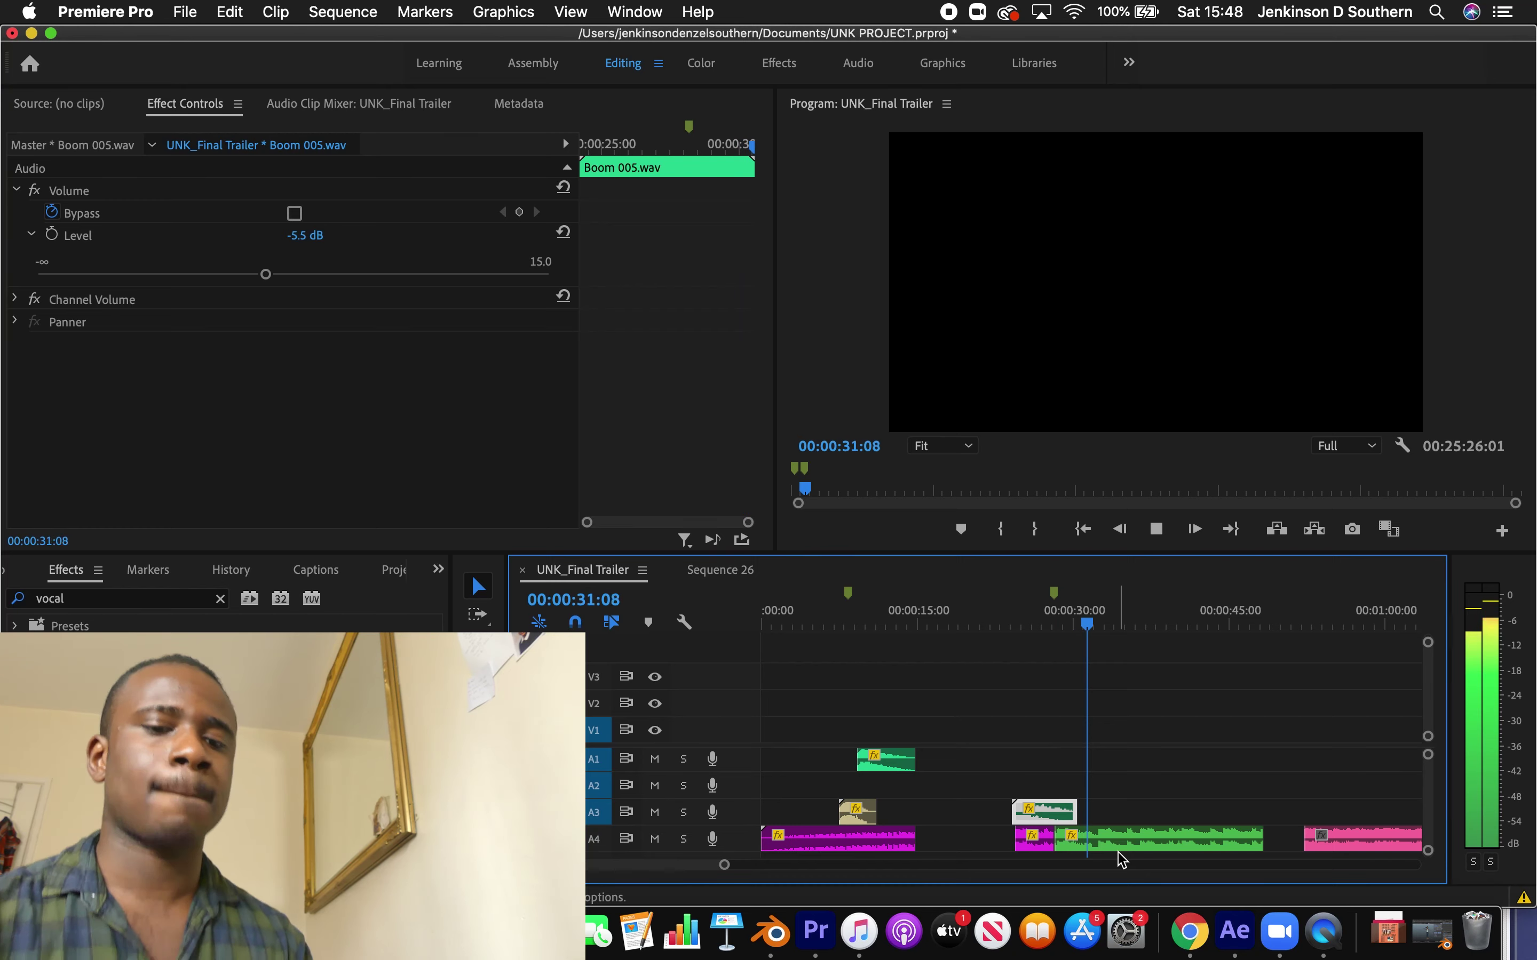
pyautogui.click(1185, 778)
# Close the gap on A4 by butting the pink and orange clips against the green one, and move the final A3 boom earlier to match
pyautogui.moveTo(725, 870); pyautogui.dragTo(787, 867)
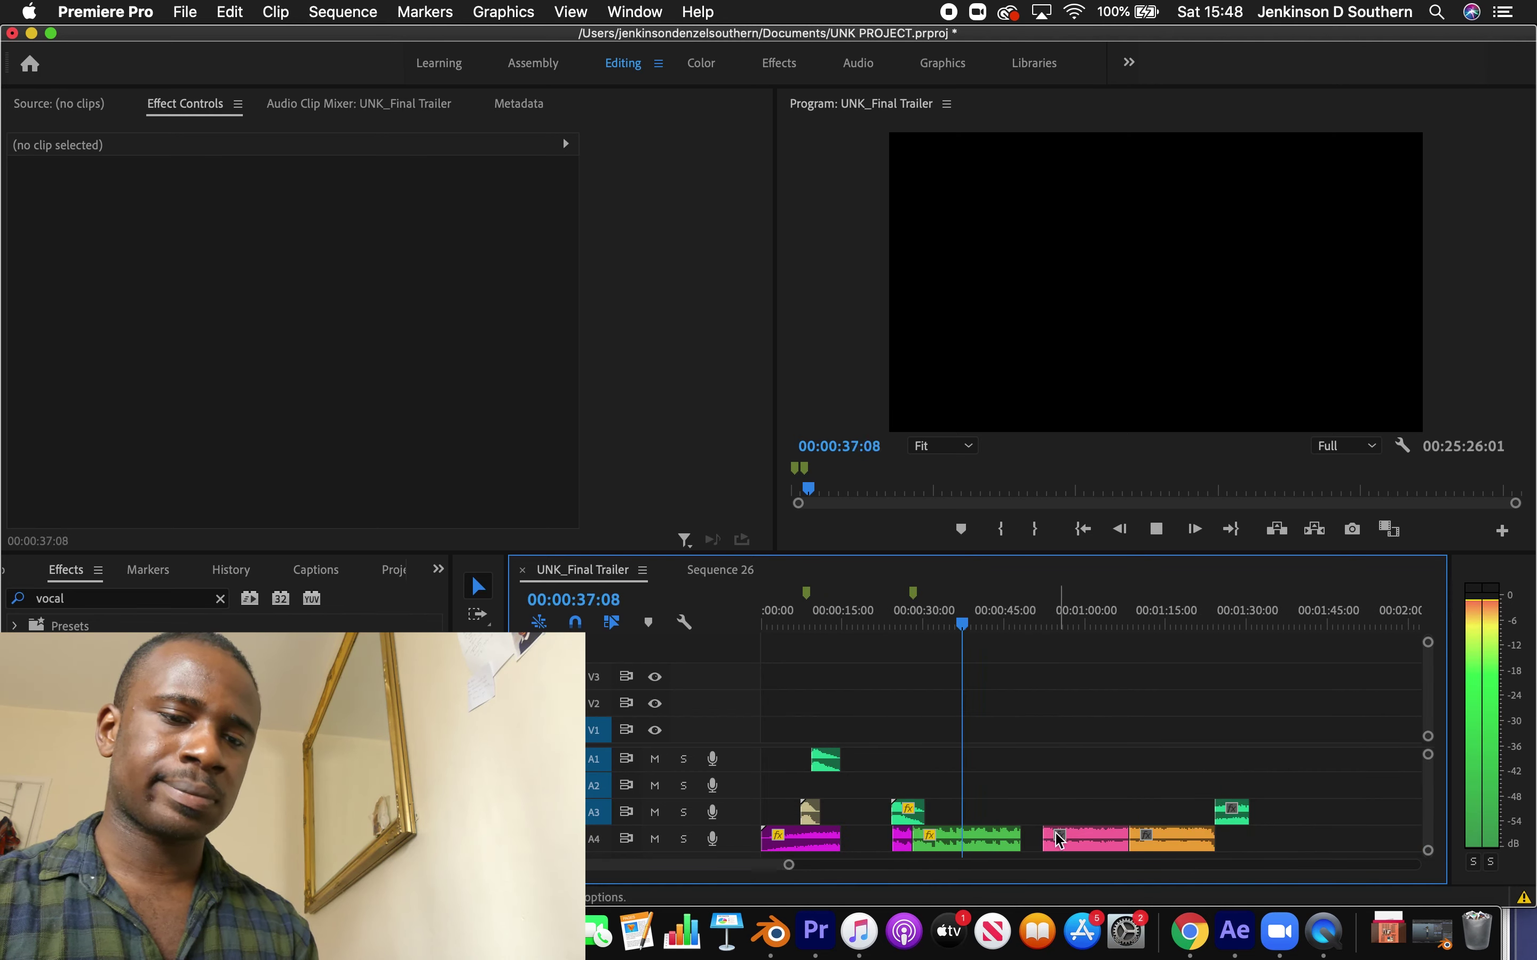
pyautogui.moveTo(1076, 834); pyautogui.dragTo(1057, 837)
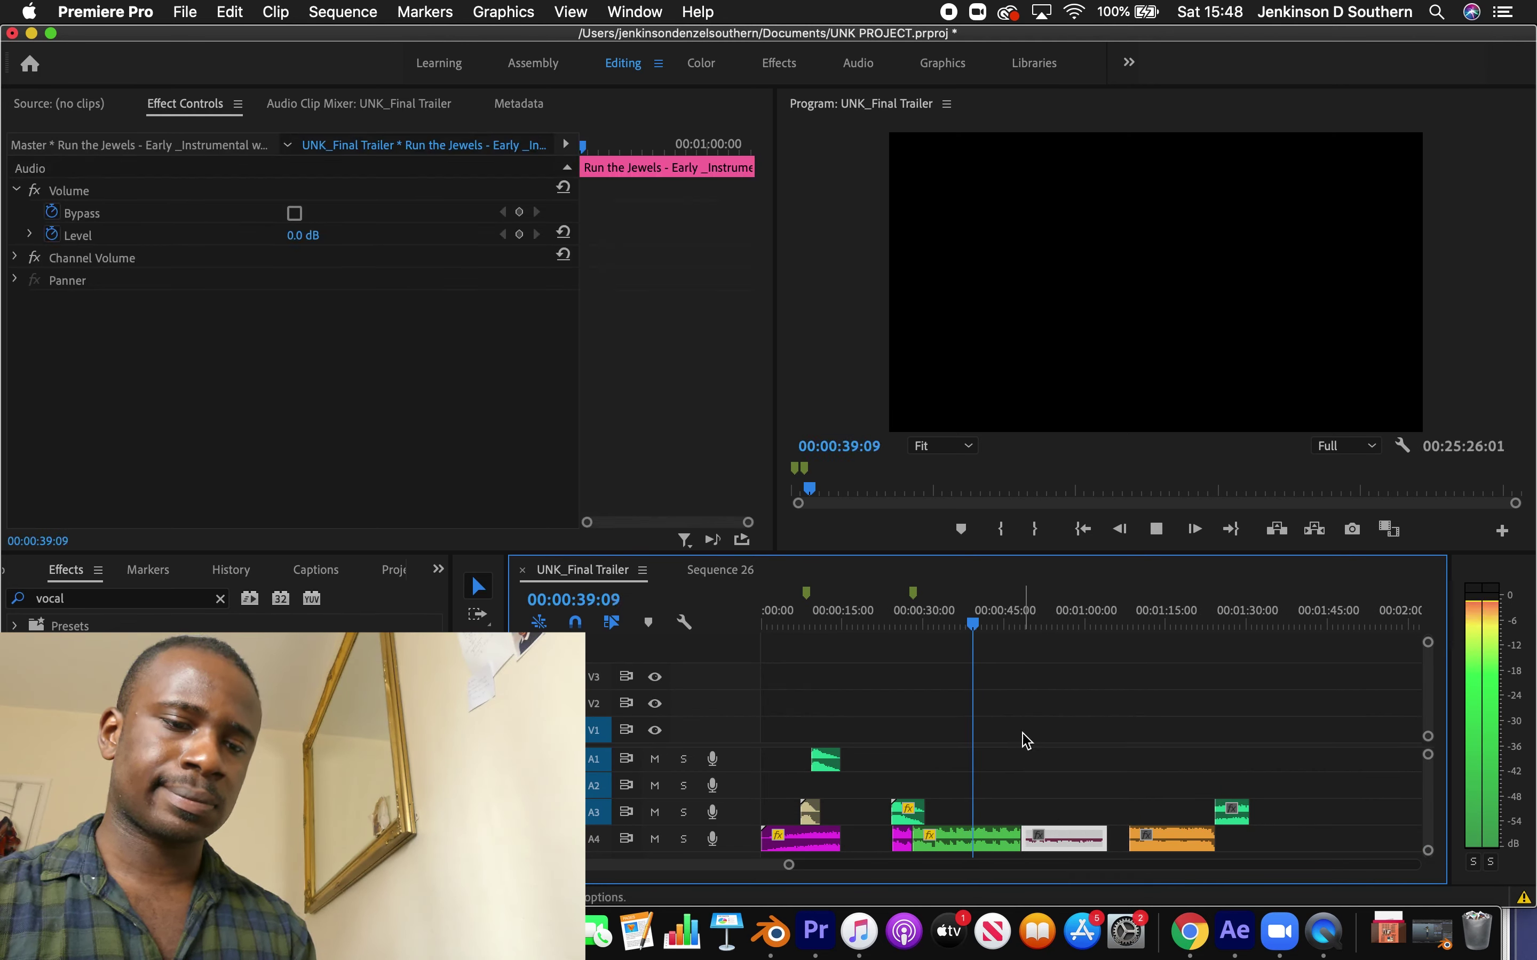
pyautogui.moveTo(1170, 830); pyautogui.dragTo(1149, 833)
pyautogui.moveTo(1239, 813); pyautogui.dragTo(1217, 822)
pyautogui.click(1129, 791)
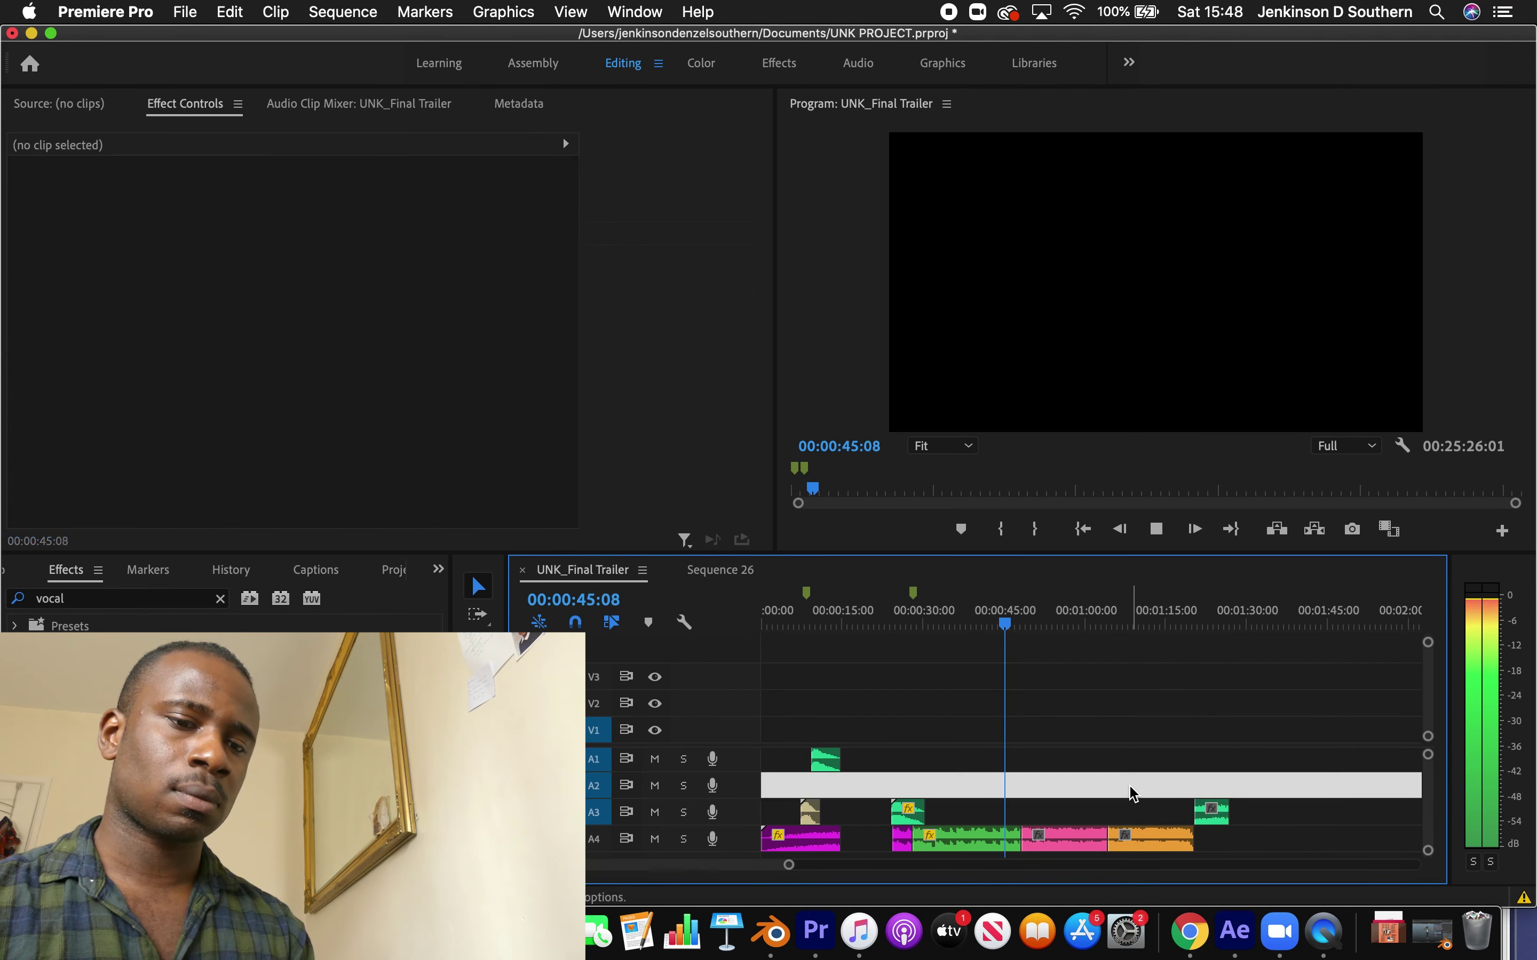
# Play back the transition from the green clip into the pink instrumental clip on A4, starting at 00:00:46:24
pyautogui.press('space')
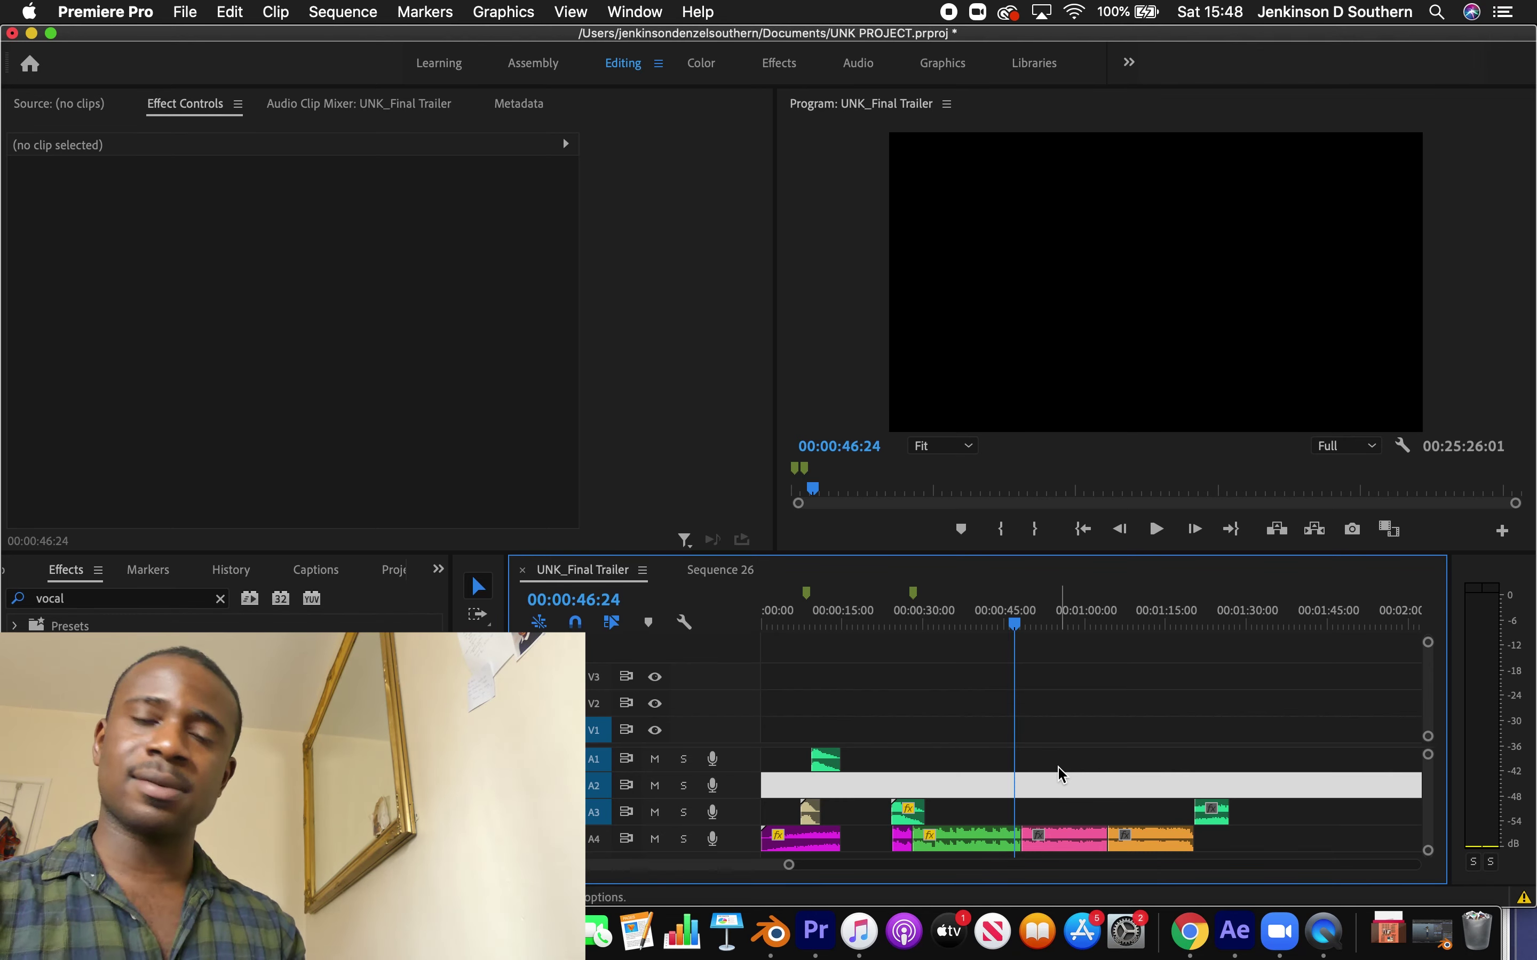
pyautogui.press('space')
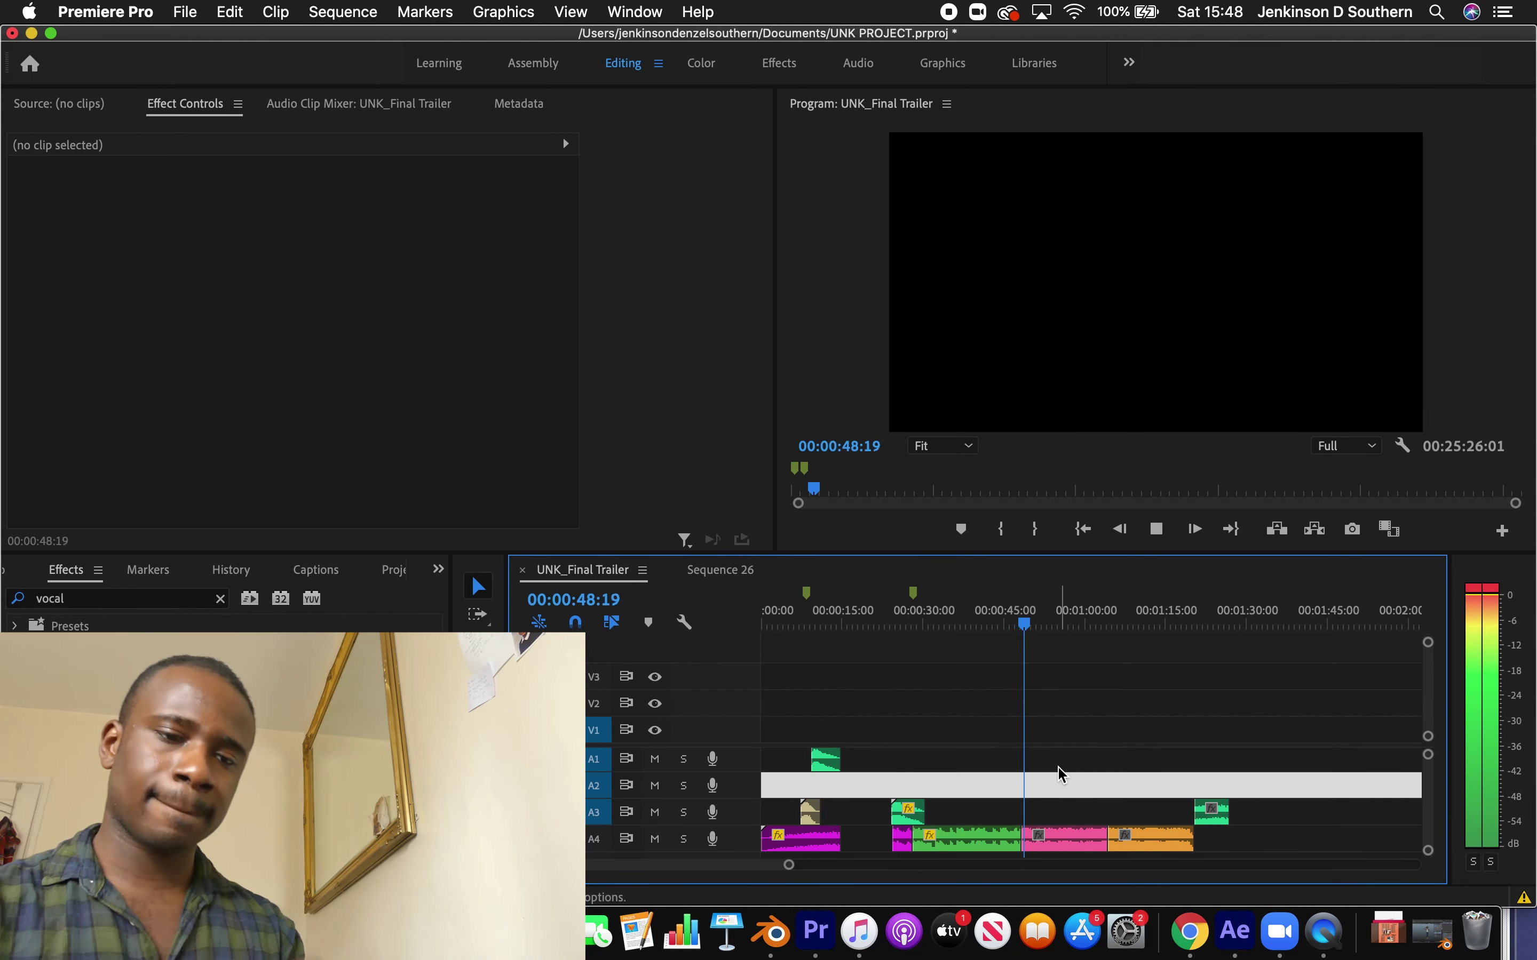
pyautogui.press('space')
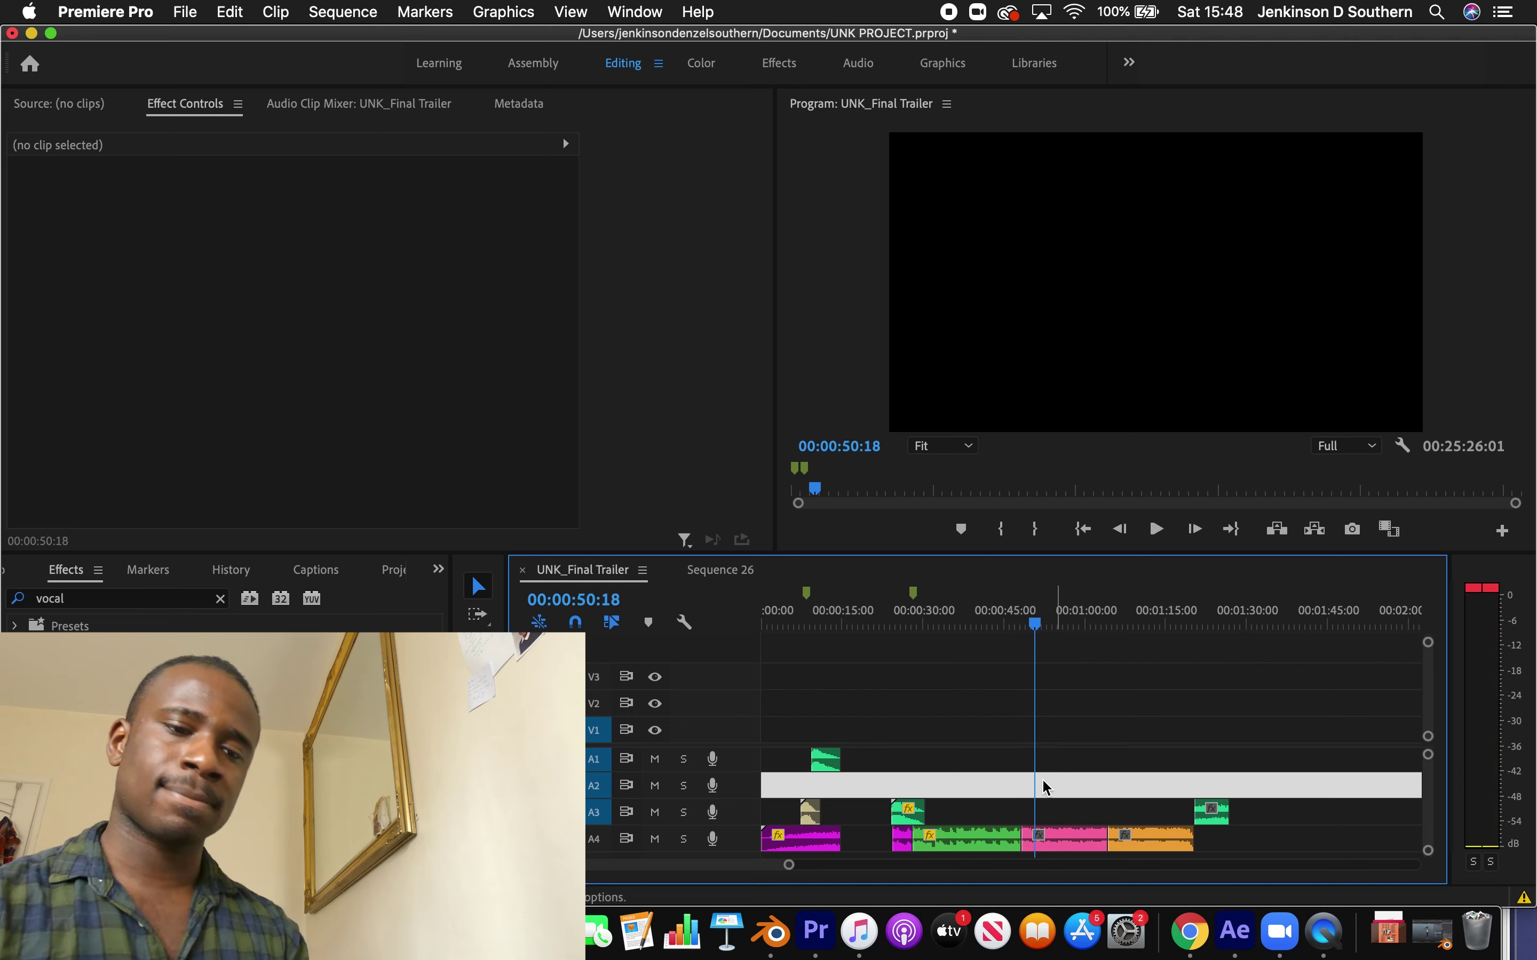
# Paste a copy of the green Run The Jewels clip on A1 at 00:01:41:19 and extend its end to about 00:03:00:00
pyautogui.click(1011, 834)
pyautogui.click(1309, 625)
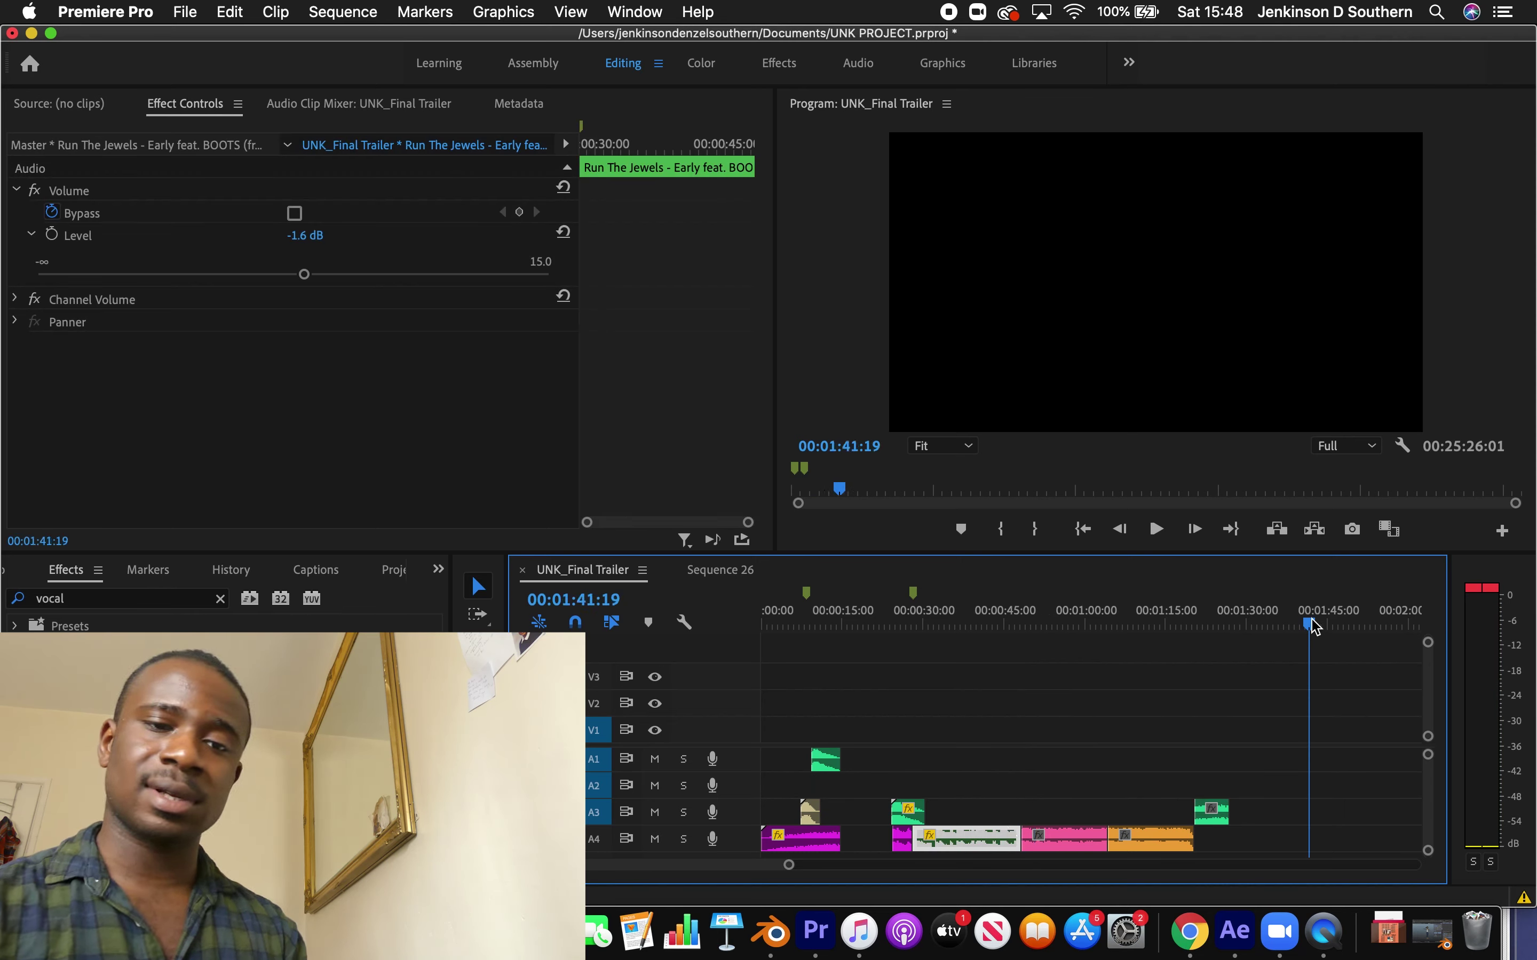
pyautogui.press('super+v')
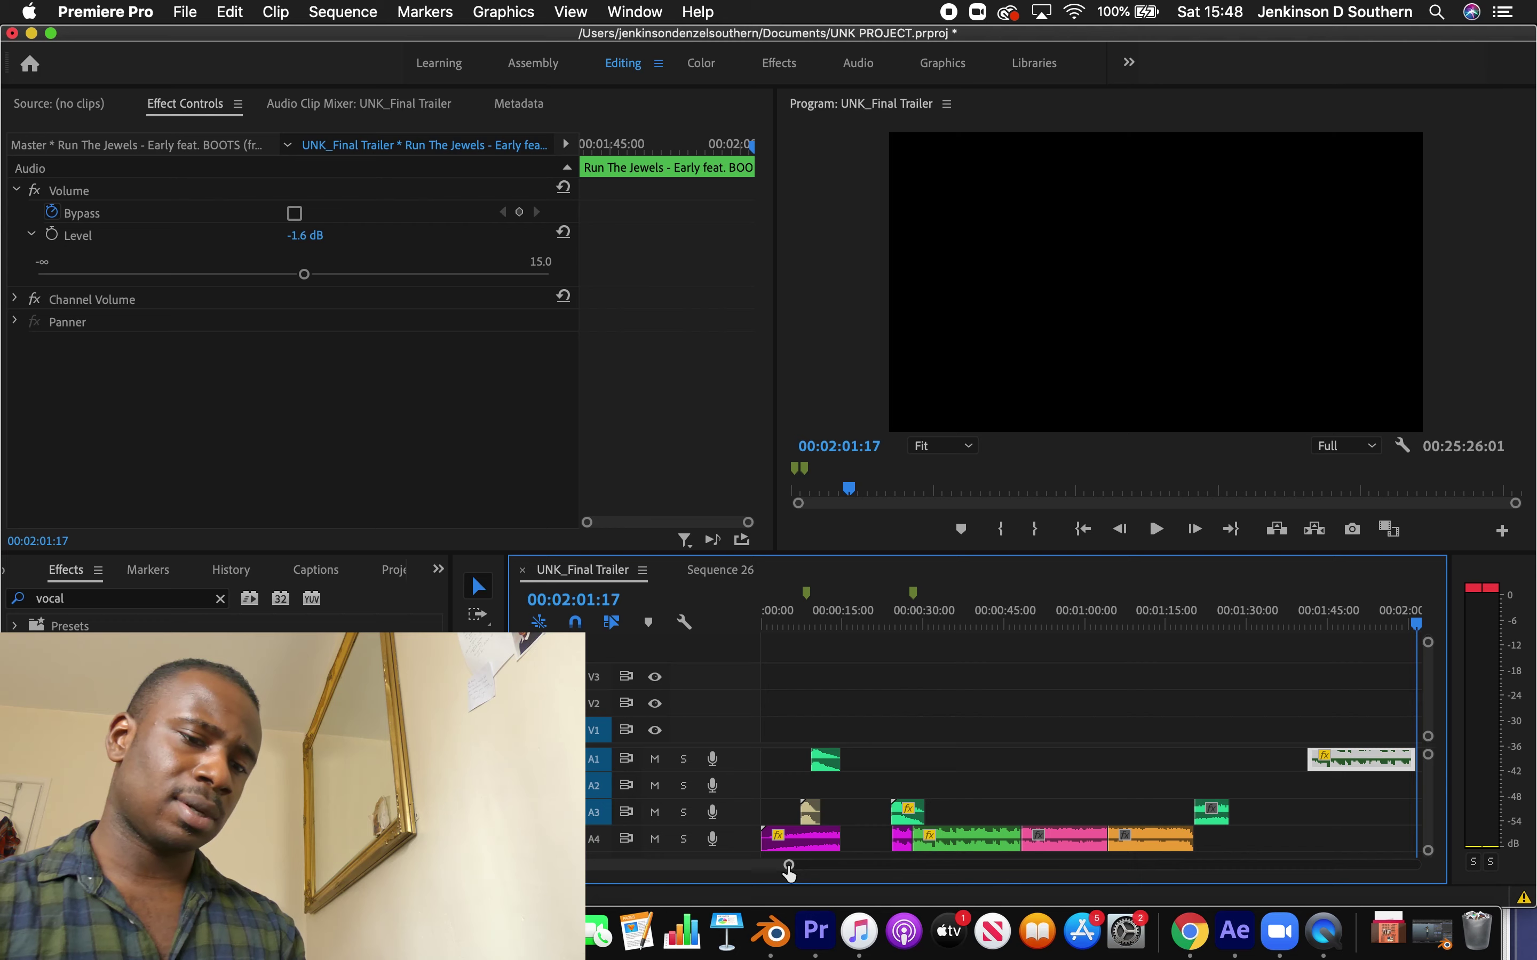
pyautogui.moveTo(788, 871); pyautogui.dragTo(846, 871)
pyautogui.moveTo(1172, 760); pyautogui.dragTo(1371, 760)
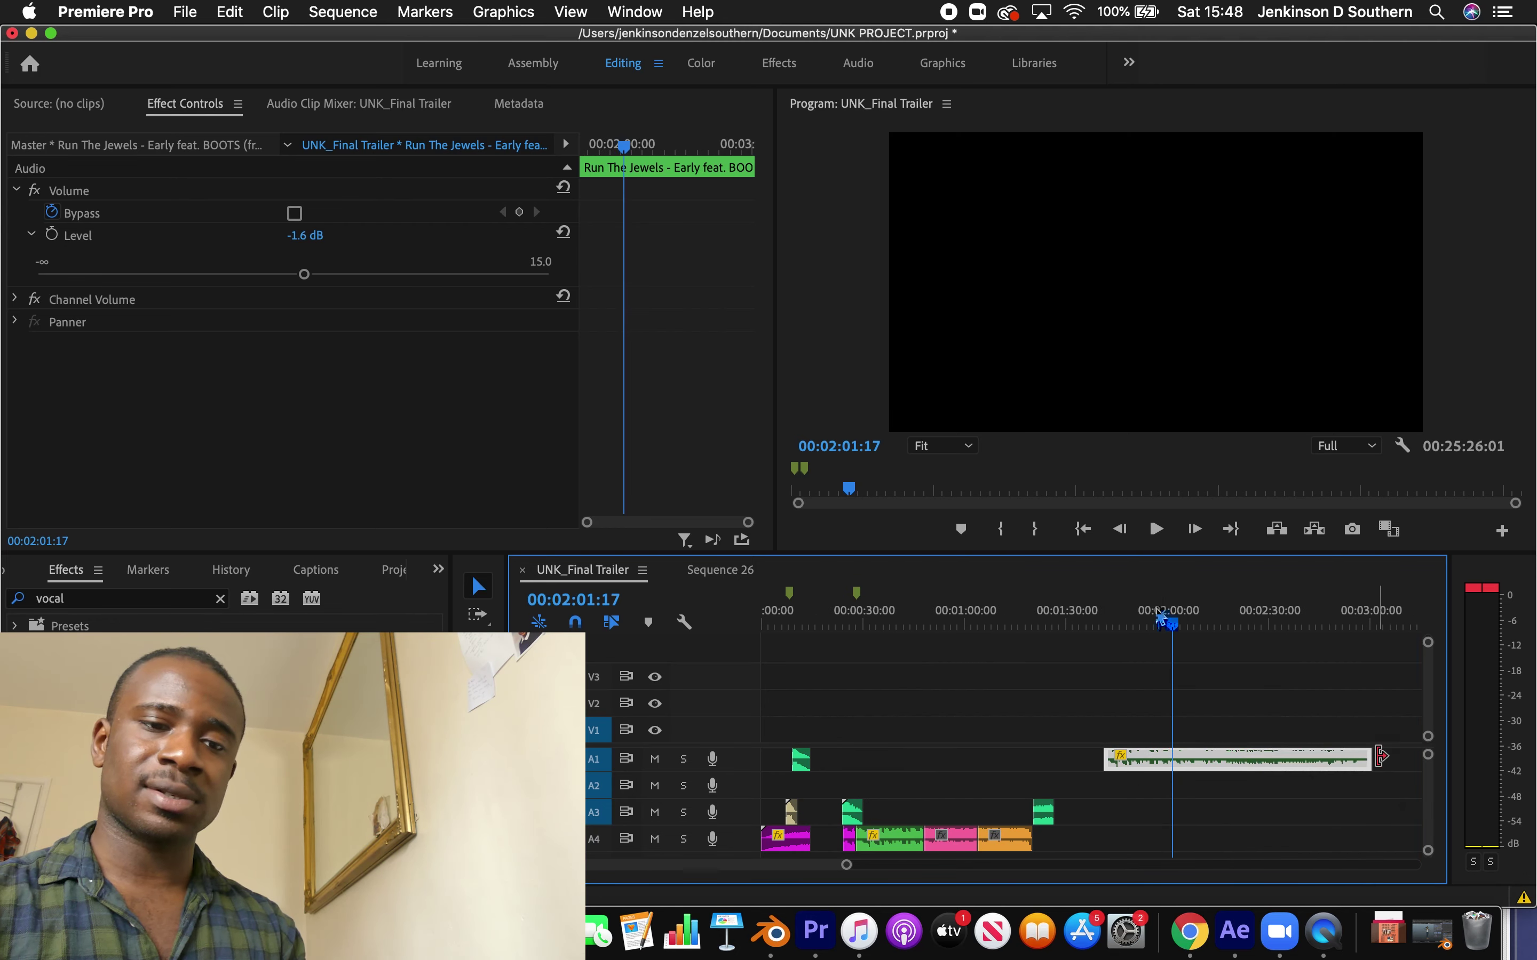
# Listen to the extended Run The Jewels copy on A1 from about 00:01:54:00
pyautogui.click(1147, 625)
pyautogui.press('space')
pyautogui.click(1210, 667)
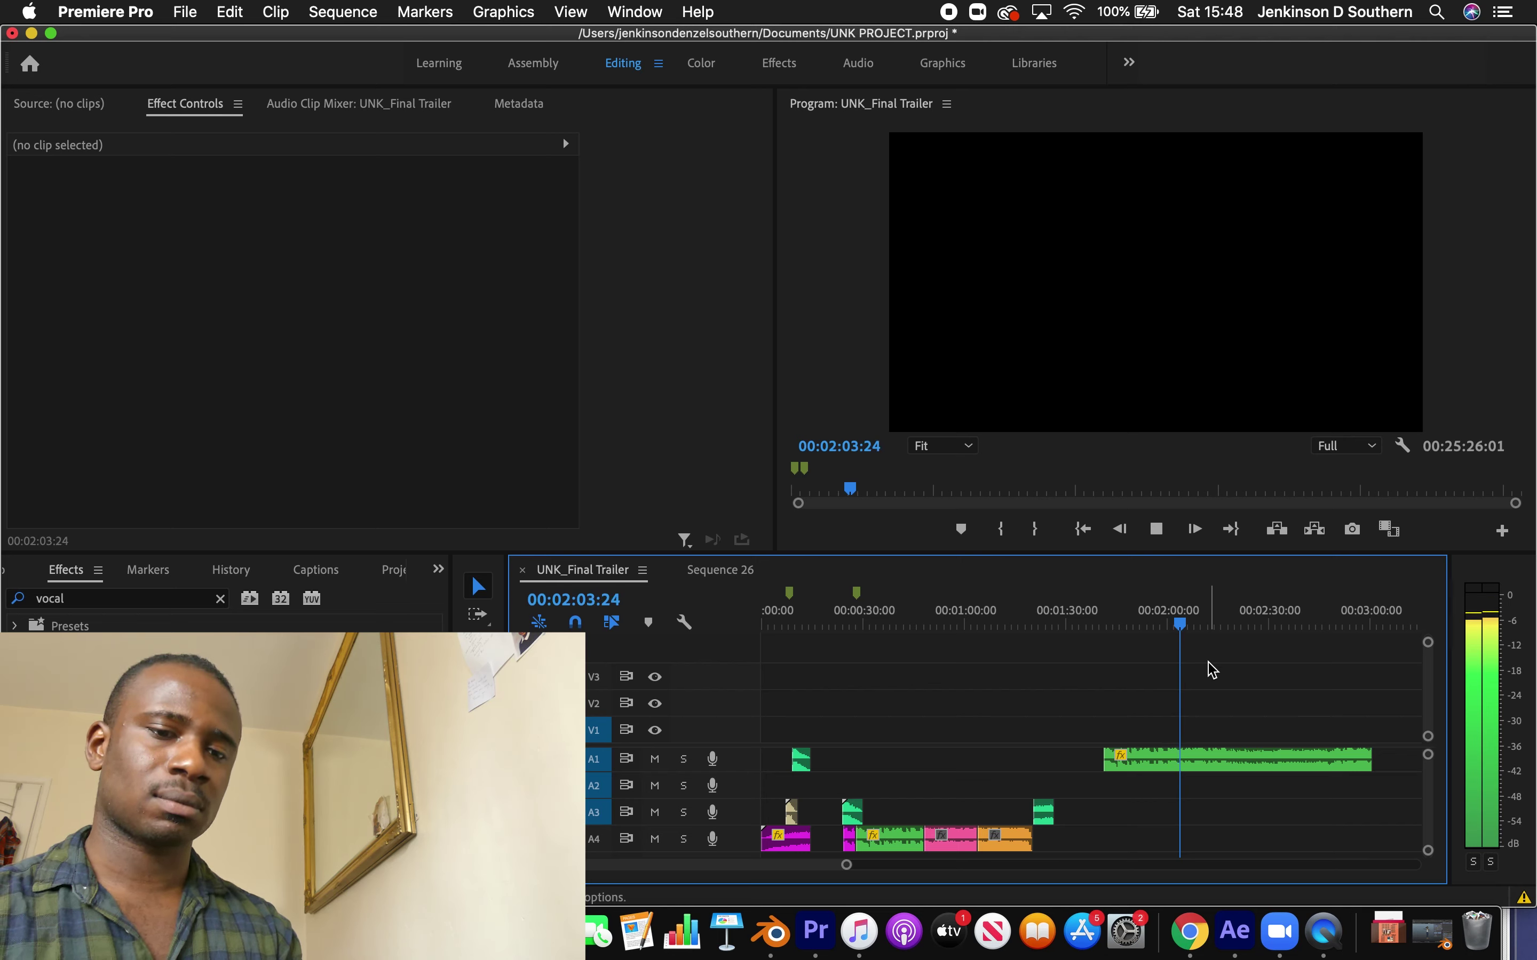
pyautogui.click(1197, 749)
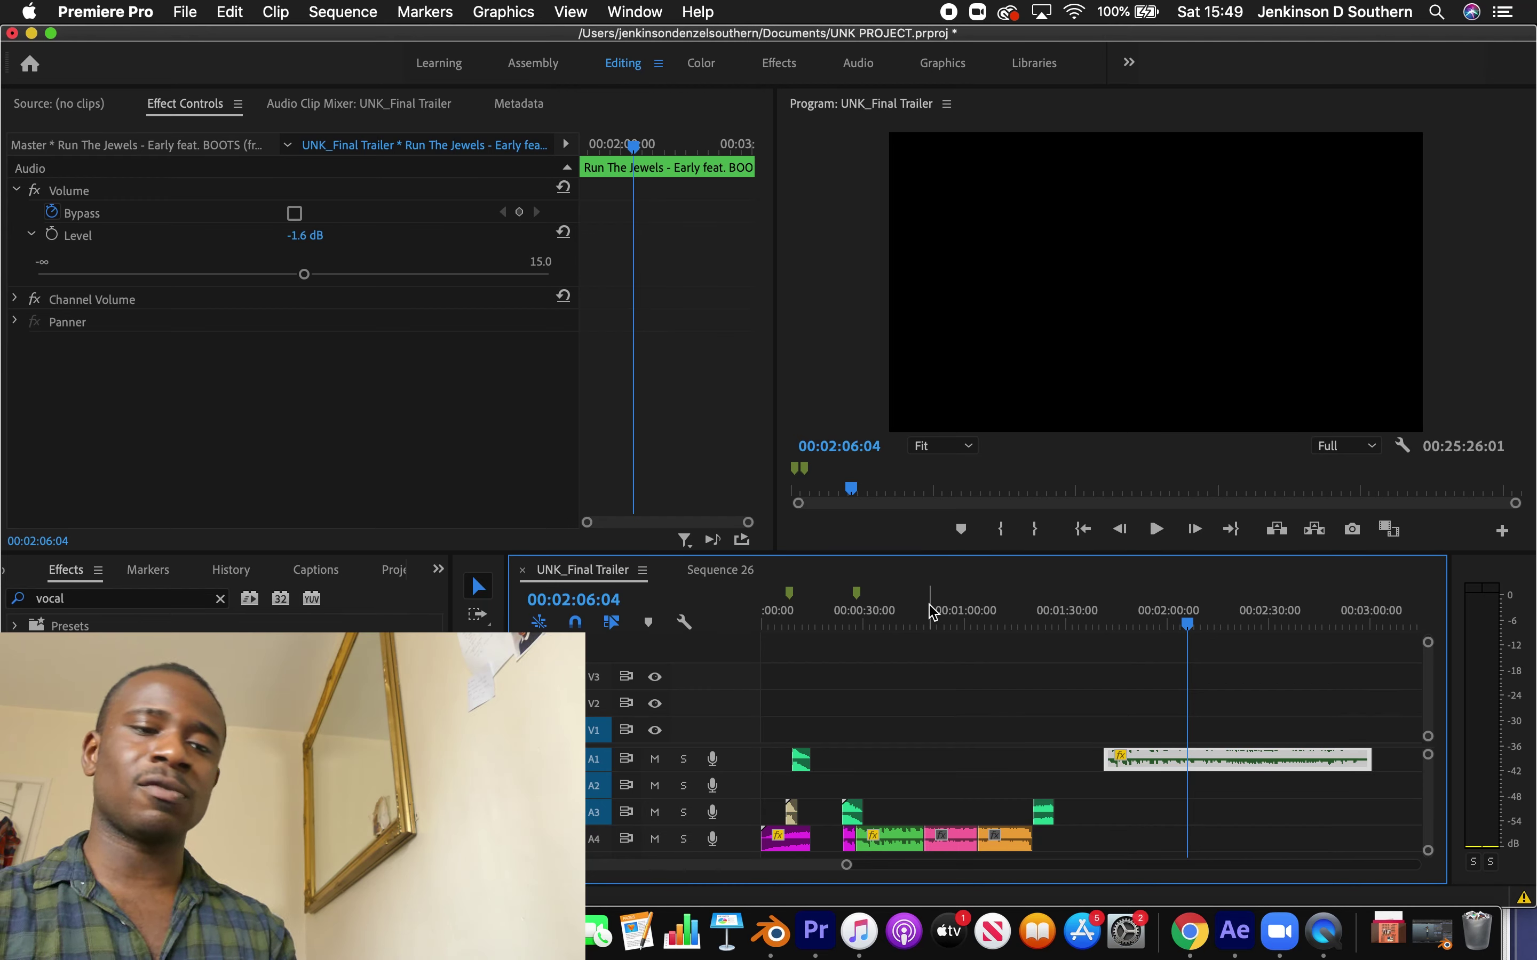
# Play back the join between the green and pink clips on A4 from 00:00:45:20
pyautogui.moveTo(931, 611); pyautogui.dragTo(916, 611)
pyautogui.moveTo(847, 866); pyautogui.dragTo(739, 861)
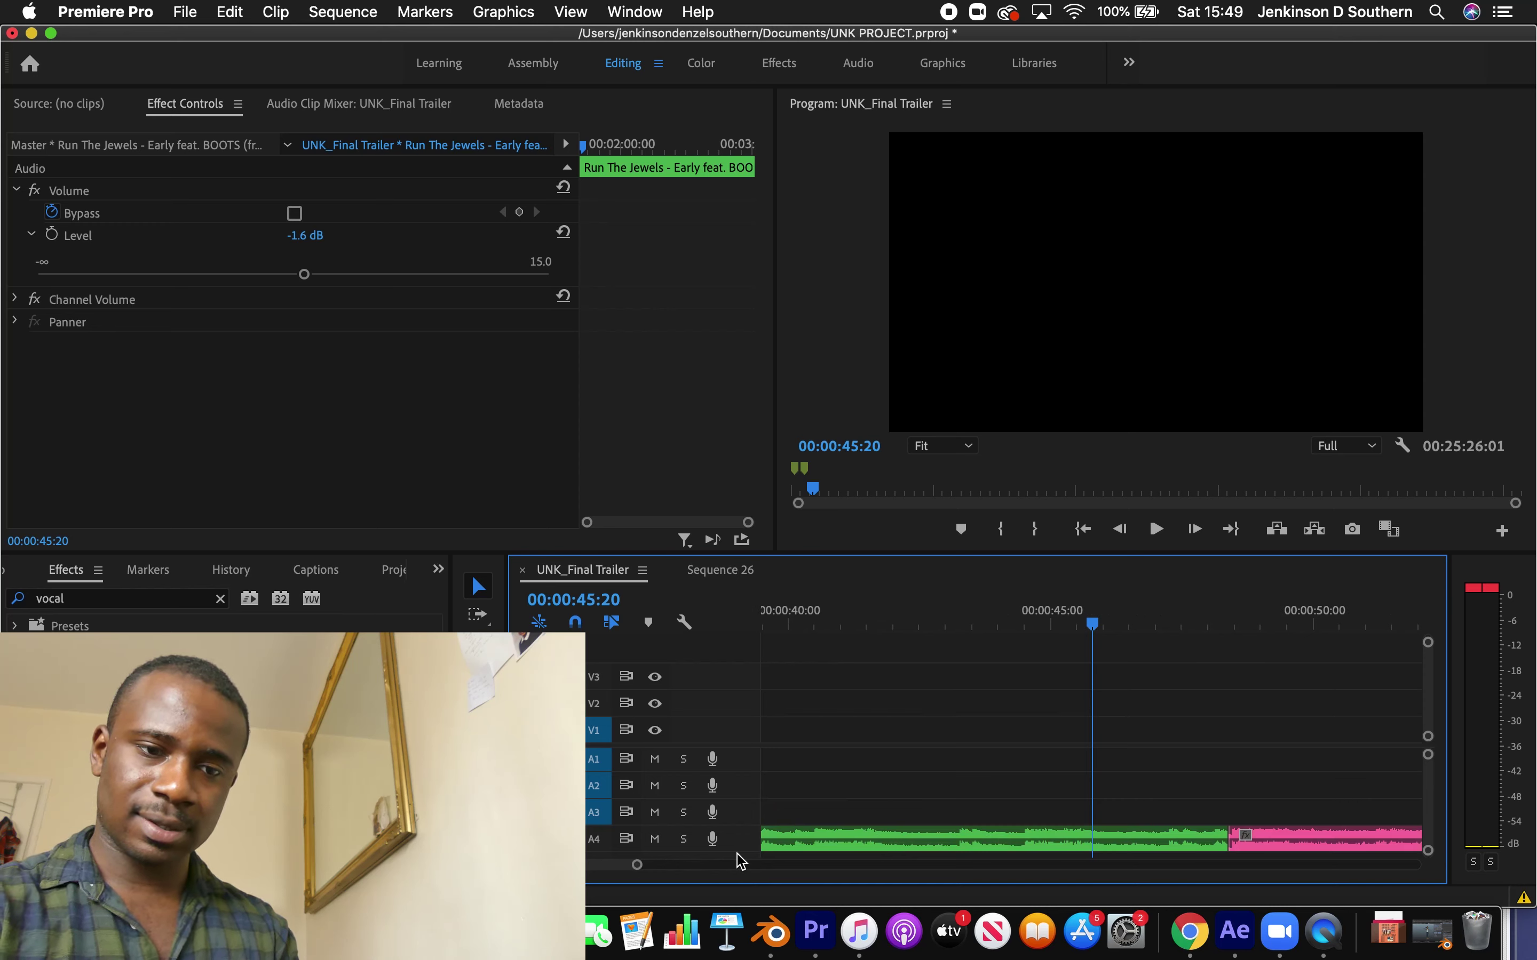
pyautogui.press('space')
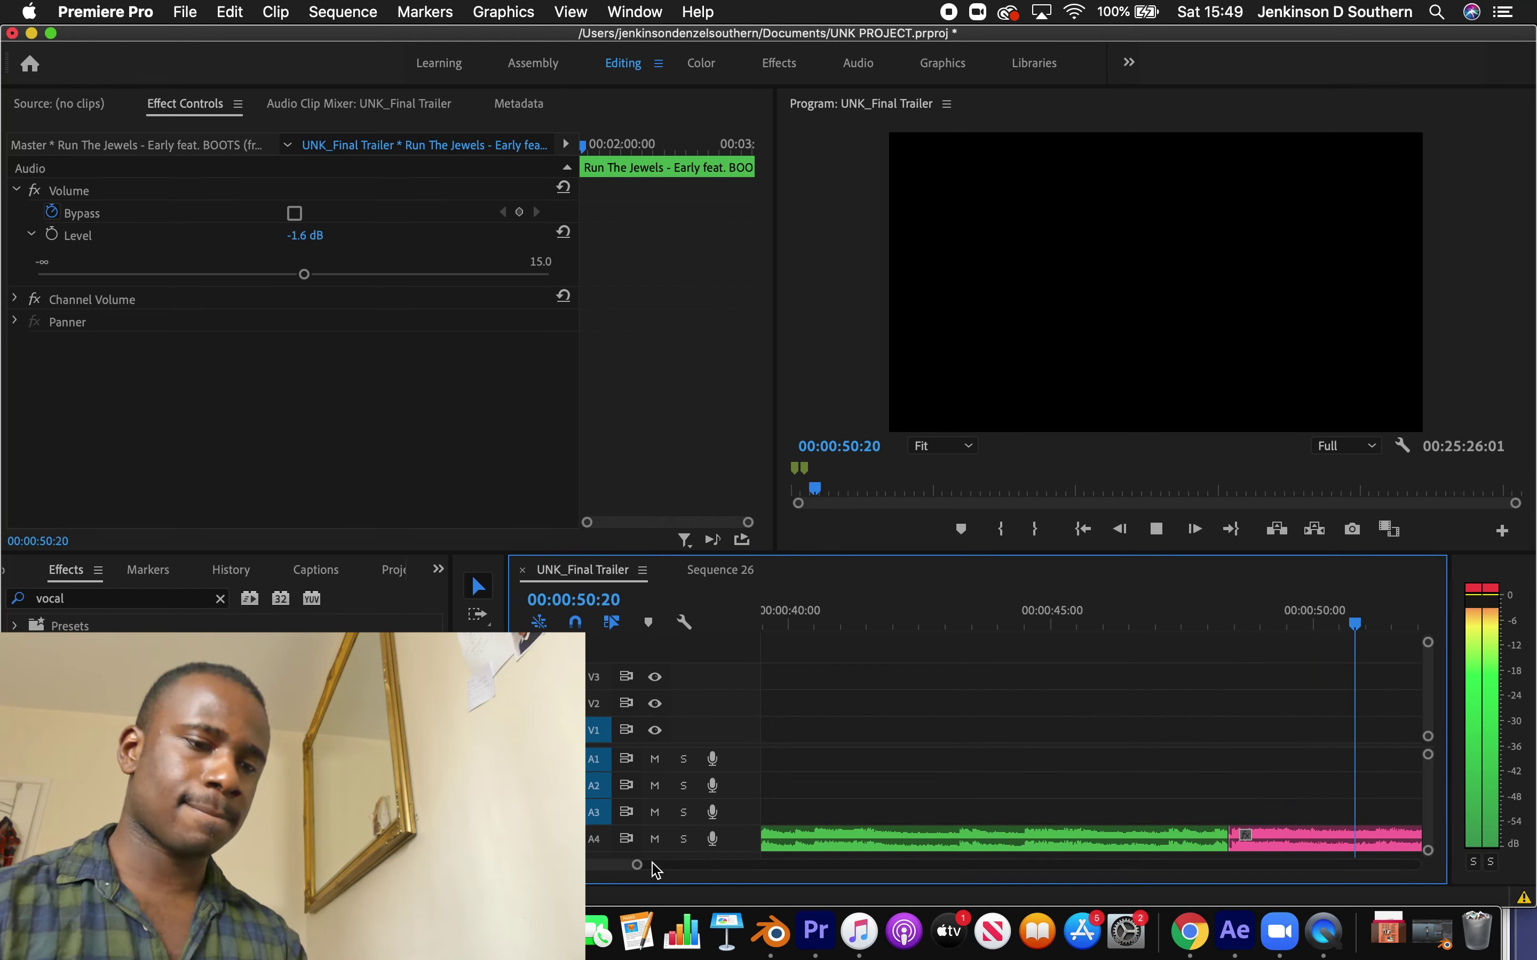
# Play back the music on A4 from about 00:00:36 to listen for a spot for an impact sound
pyautogui.moveTo(637, 865); pyautogui.dragTo(861, 869)
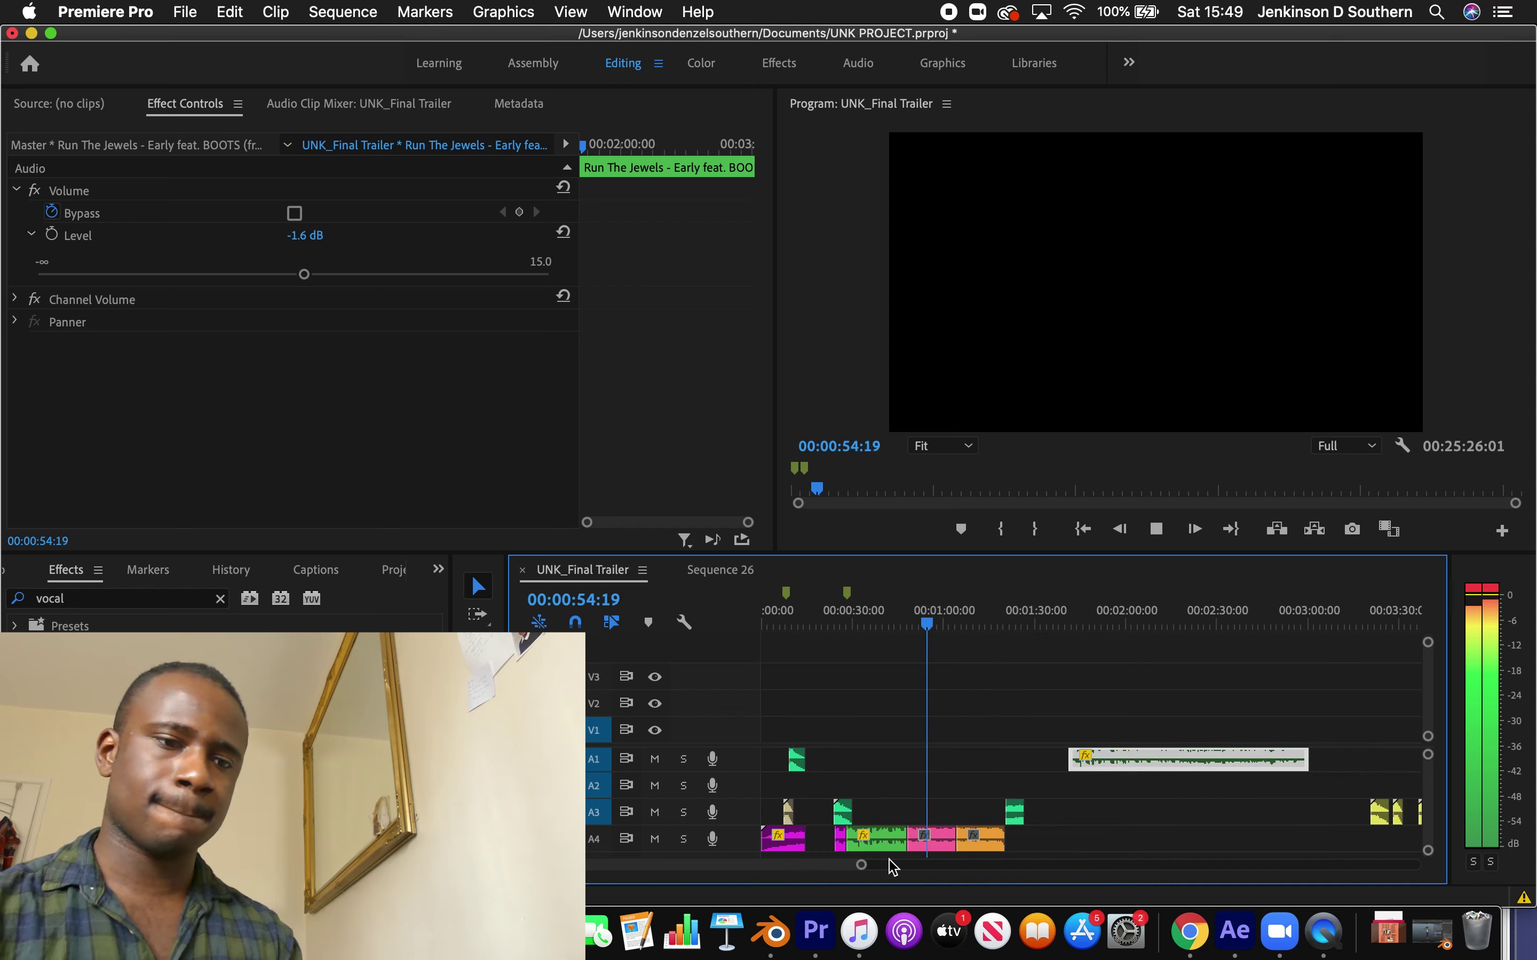
pyautogui.press('space')
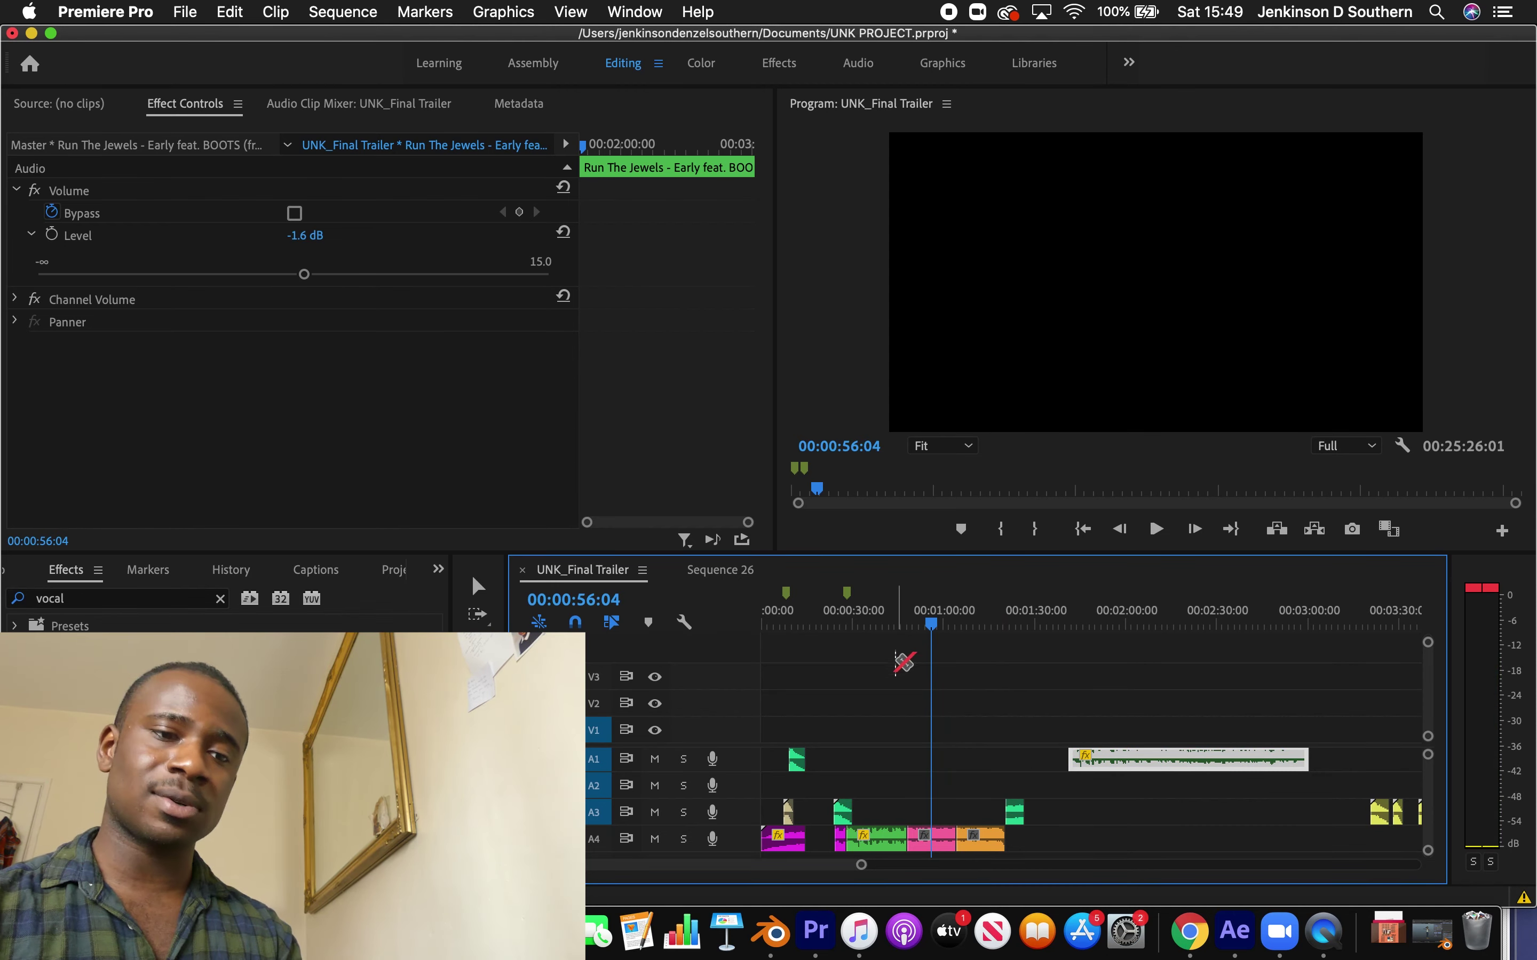
pyautogui.click(898, 626)
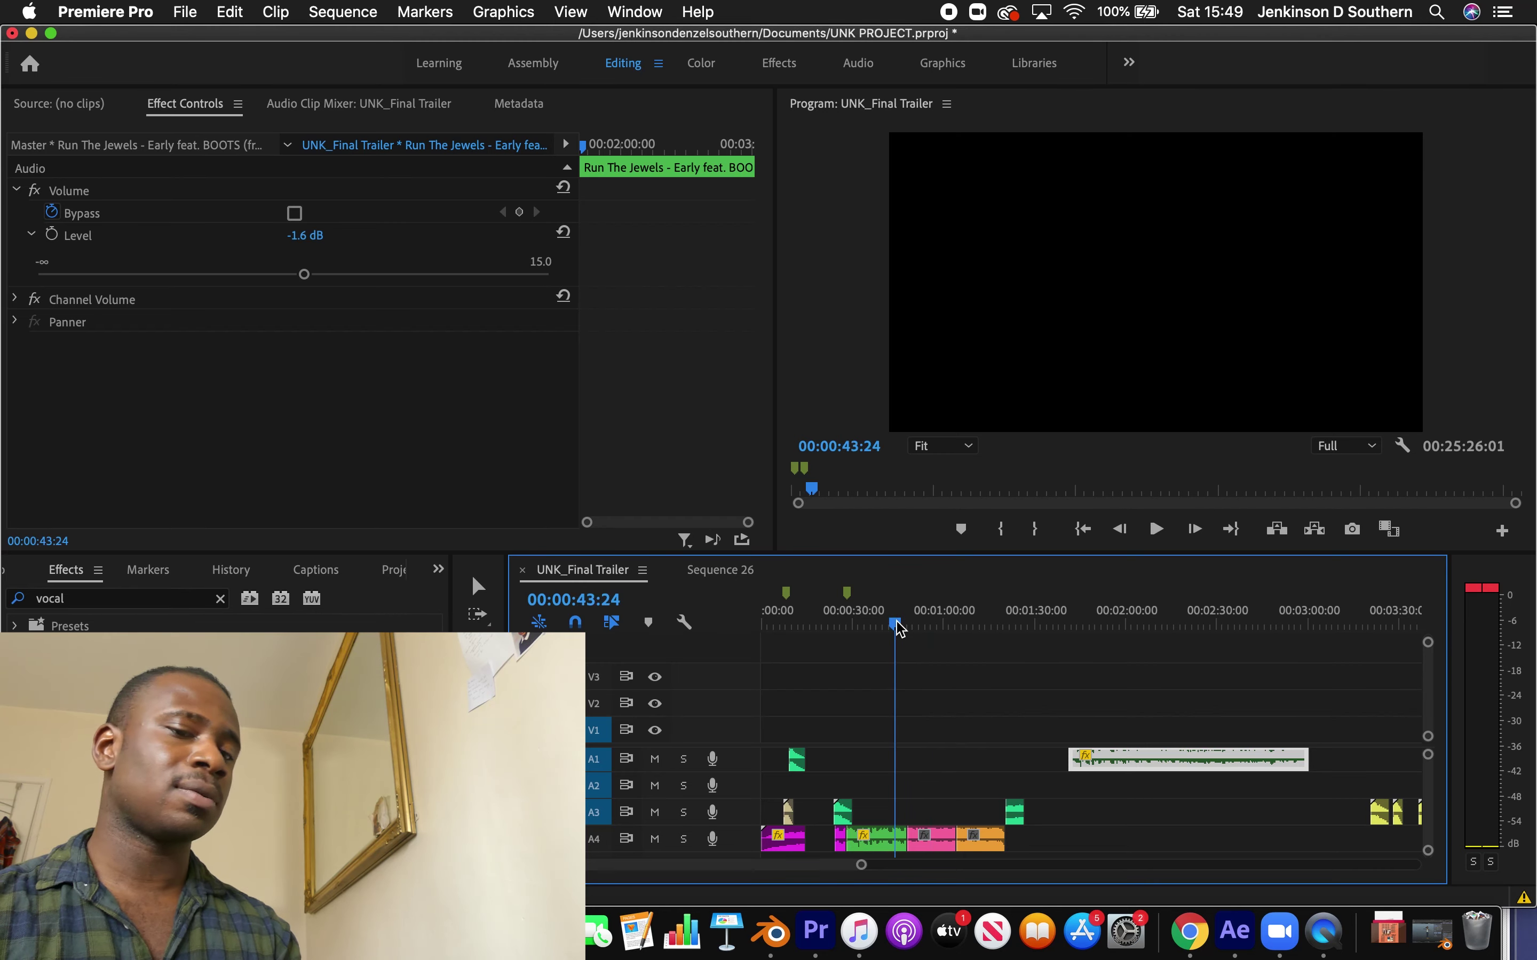
pyautogui.moveTo(788, 627); pyautogui.dragTo(814, 628)
pyautogui.click(875, 626)
pyautogui.press('space')
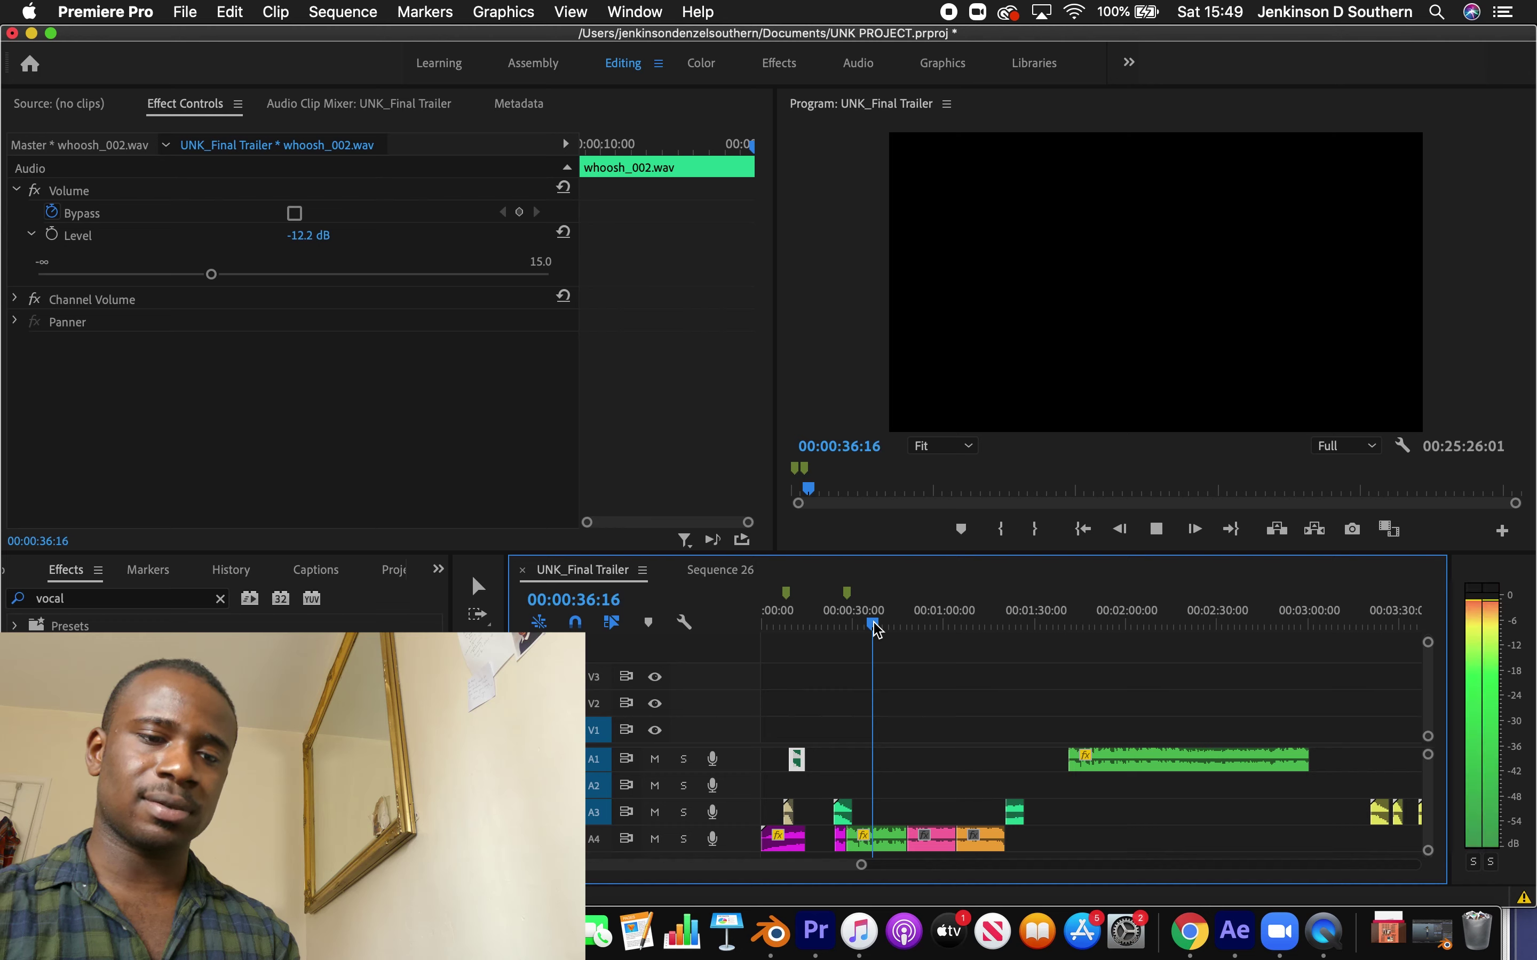
# Bring the Boom 005.wav clip from A3 at about 00:03:20 to A1 at the start of the orange clip
pyautogui.click(478, 586)
pyautogui.click(1365, 610)
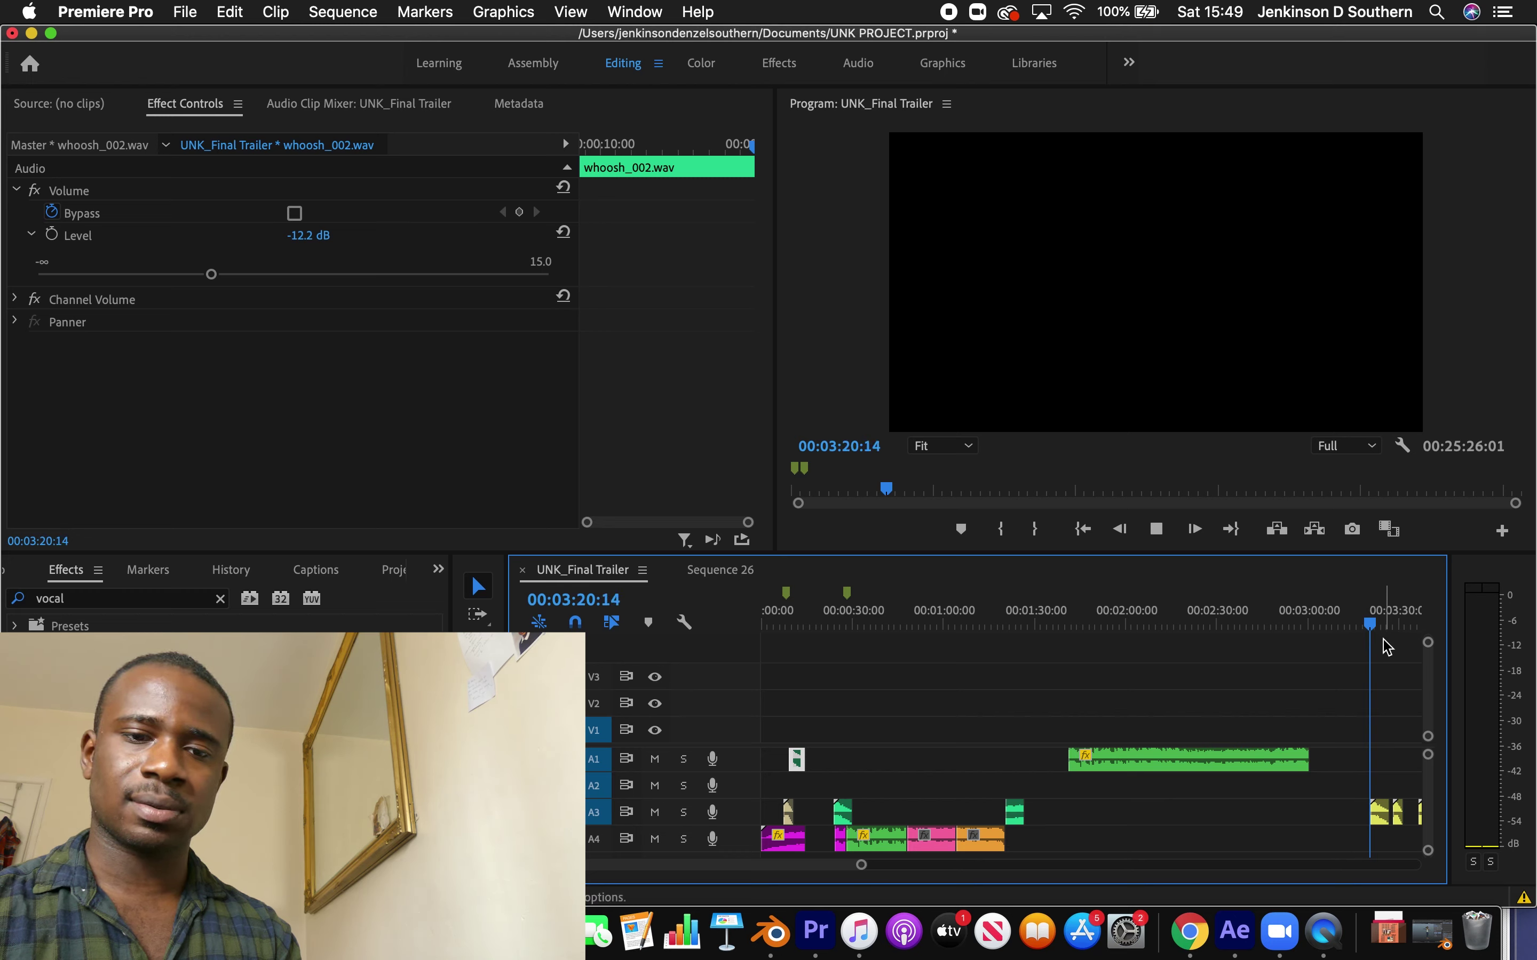
pyautogui.click(1384, 811)
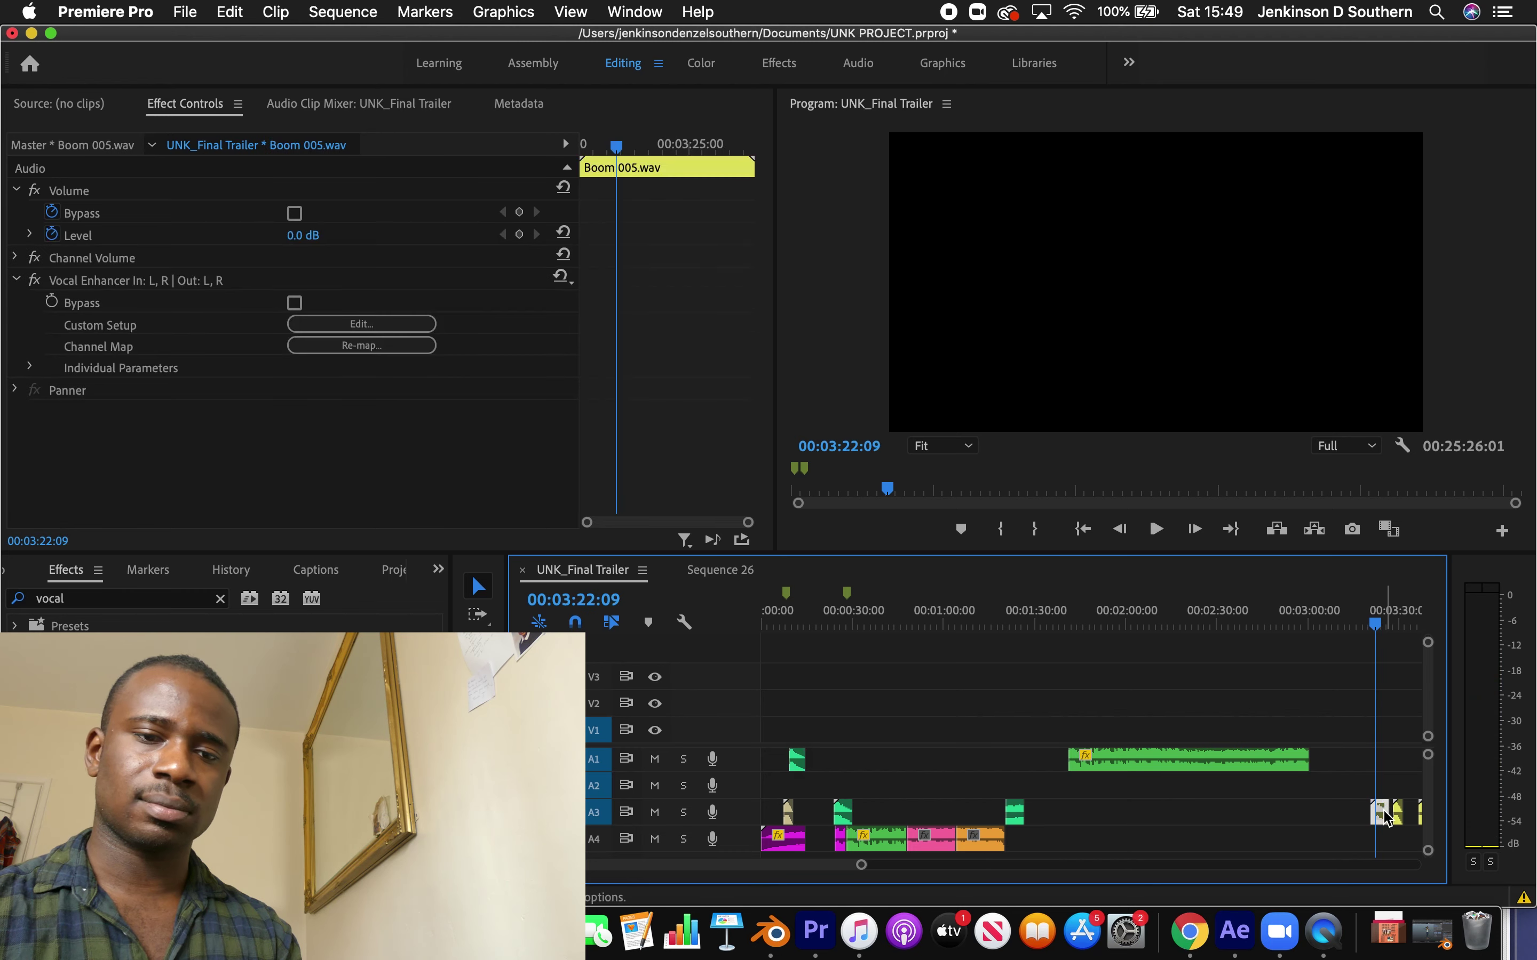
pyautogui.moveTo(1365, 817); pyautogui.dragTo(950, 763)
# Locate the beat in the green clip, add a marker at 00:00:36:12 and move Boom 005.wav on A1 to start there
pyautogui.click(871, 623)
pyautogui.press('space')
pyautogui.moveTo(861, 864); pyautogui.dragTo(756, 864)
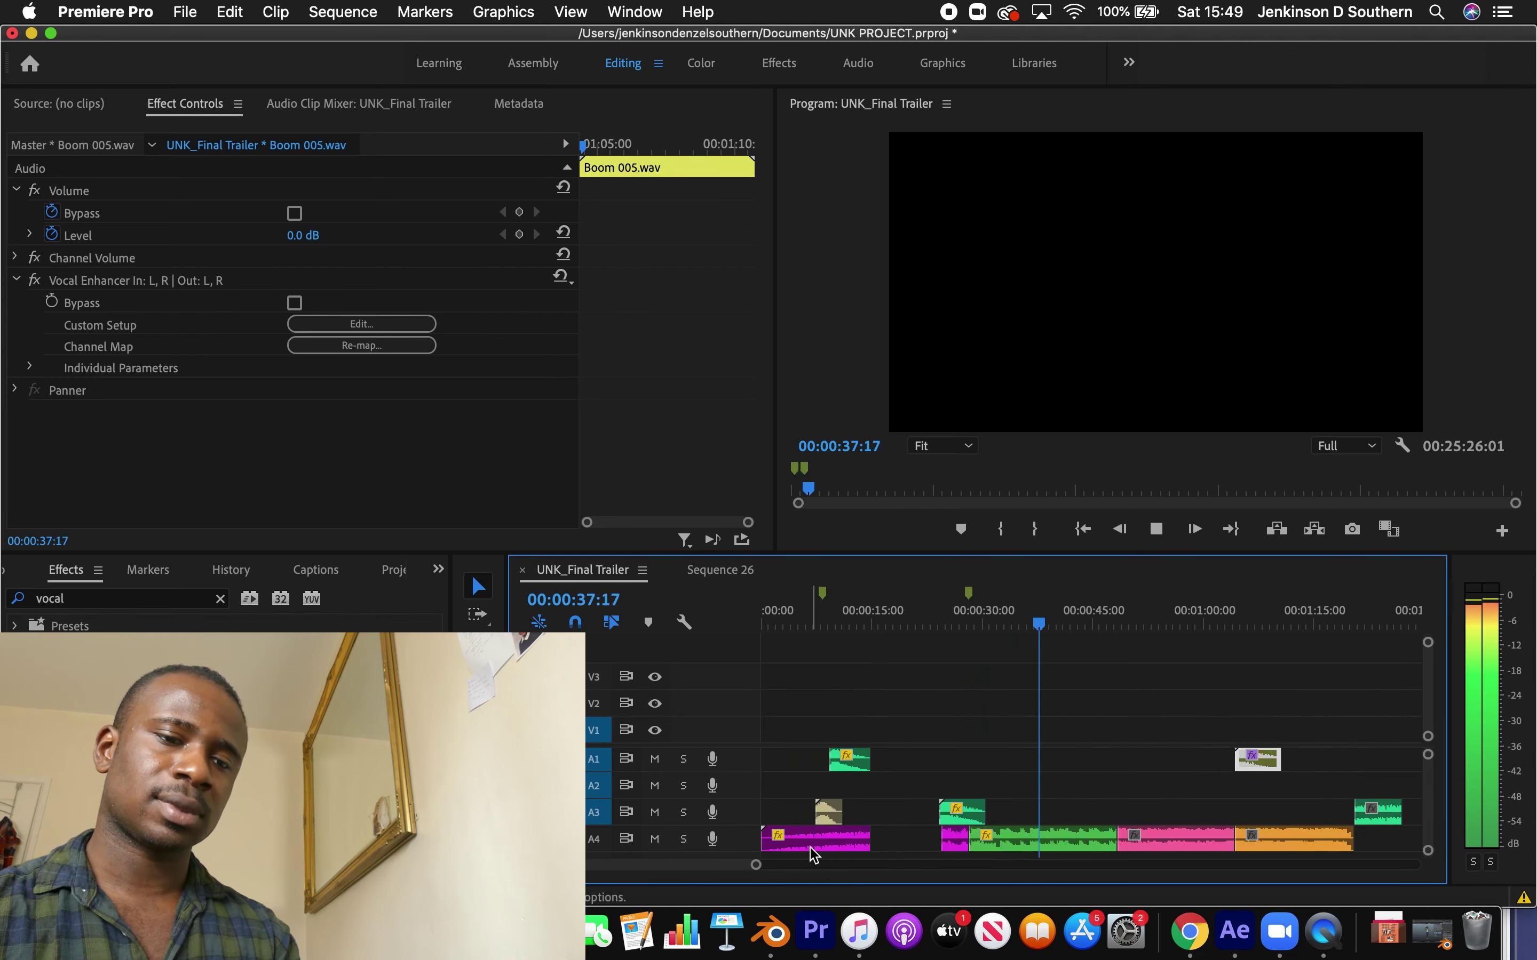
pyautogui.click(1018, 621)
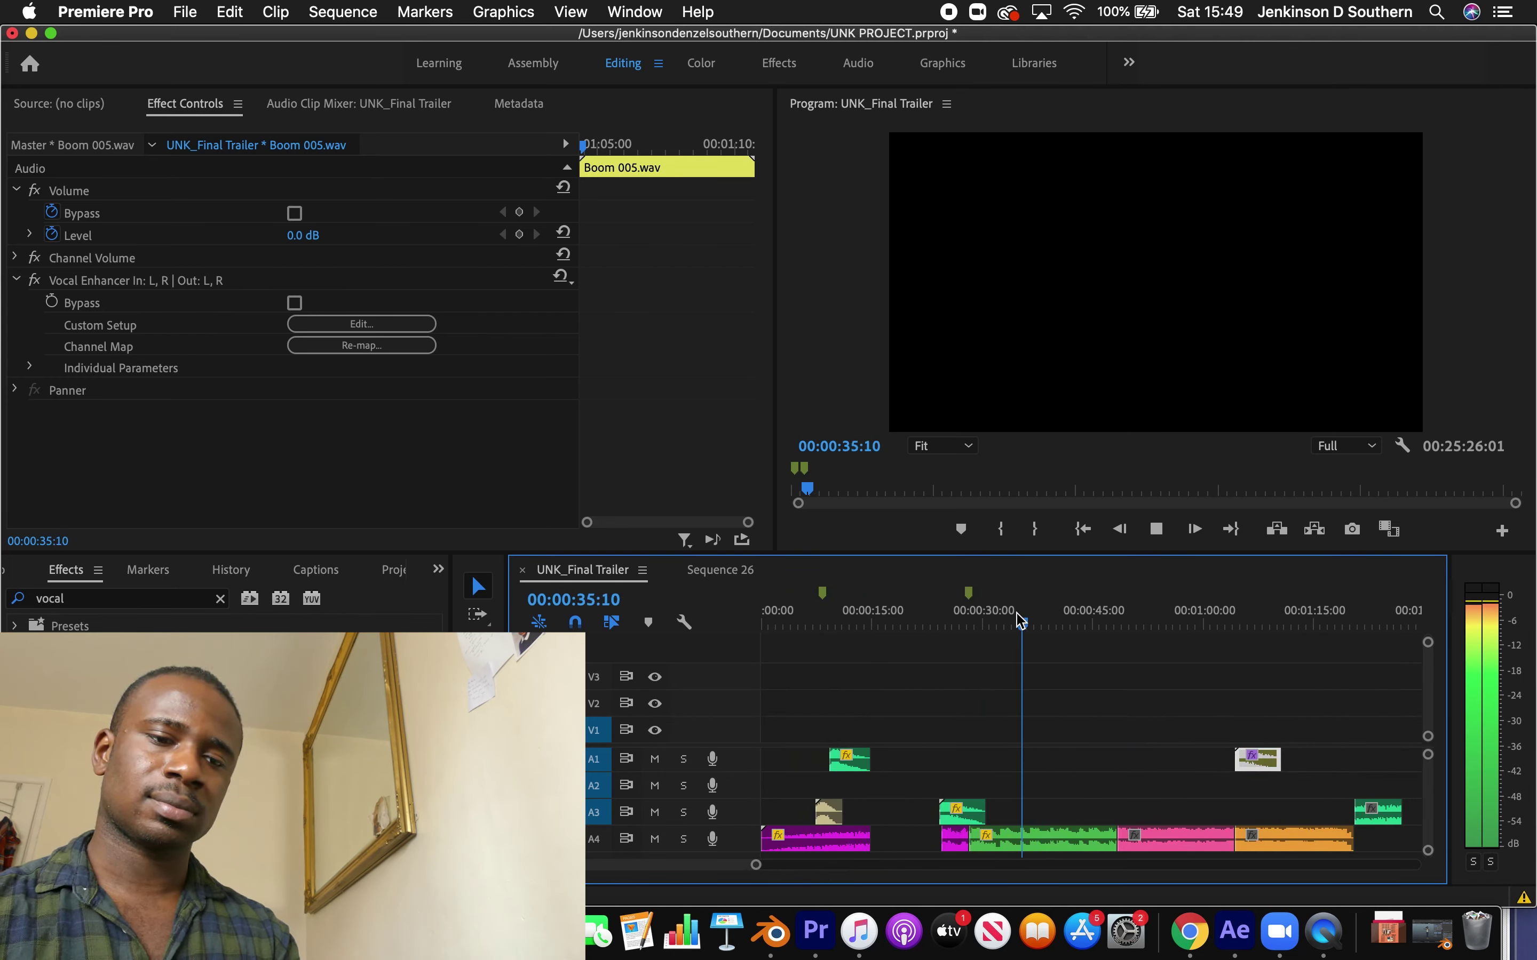
pyautogui.press('space')
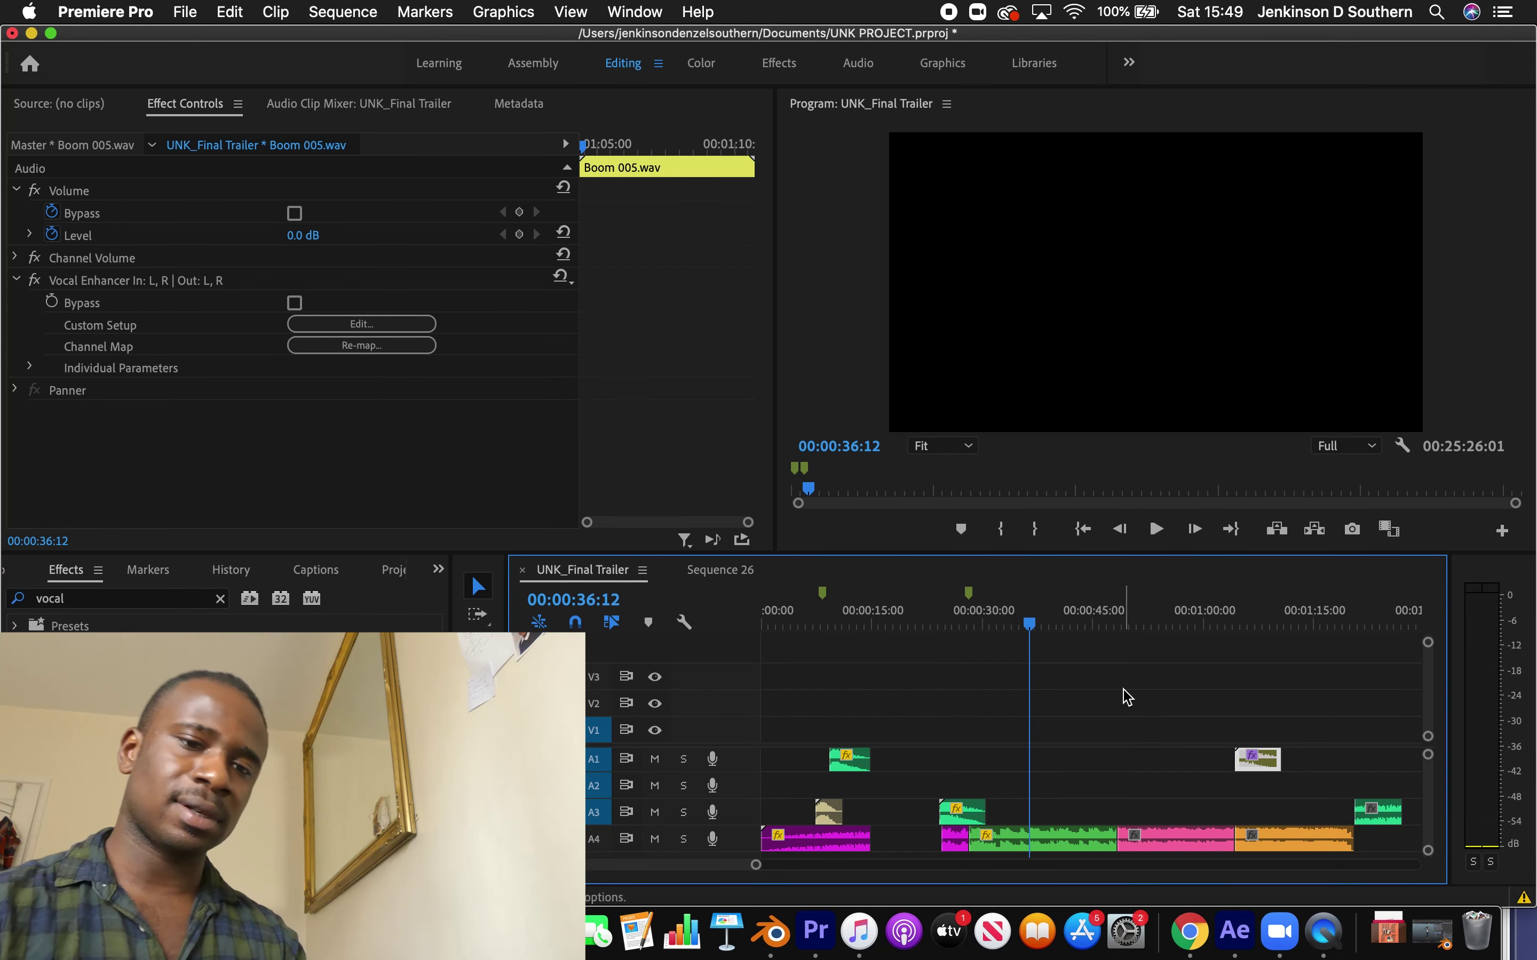
pyautogui.moveTo(1267, 768); pyautogui.dragTo(1061, 768)
# Shift Boom 005.wav slightly earlier on A1 to start at about 00:00:36:06, and play it back
pyautogui.press('=')
pyautogui.press('=')
pyautogui.press('=')
pyautogui.press('=')
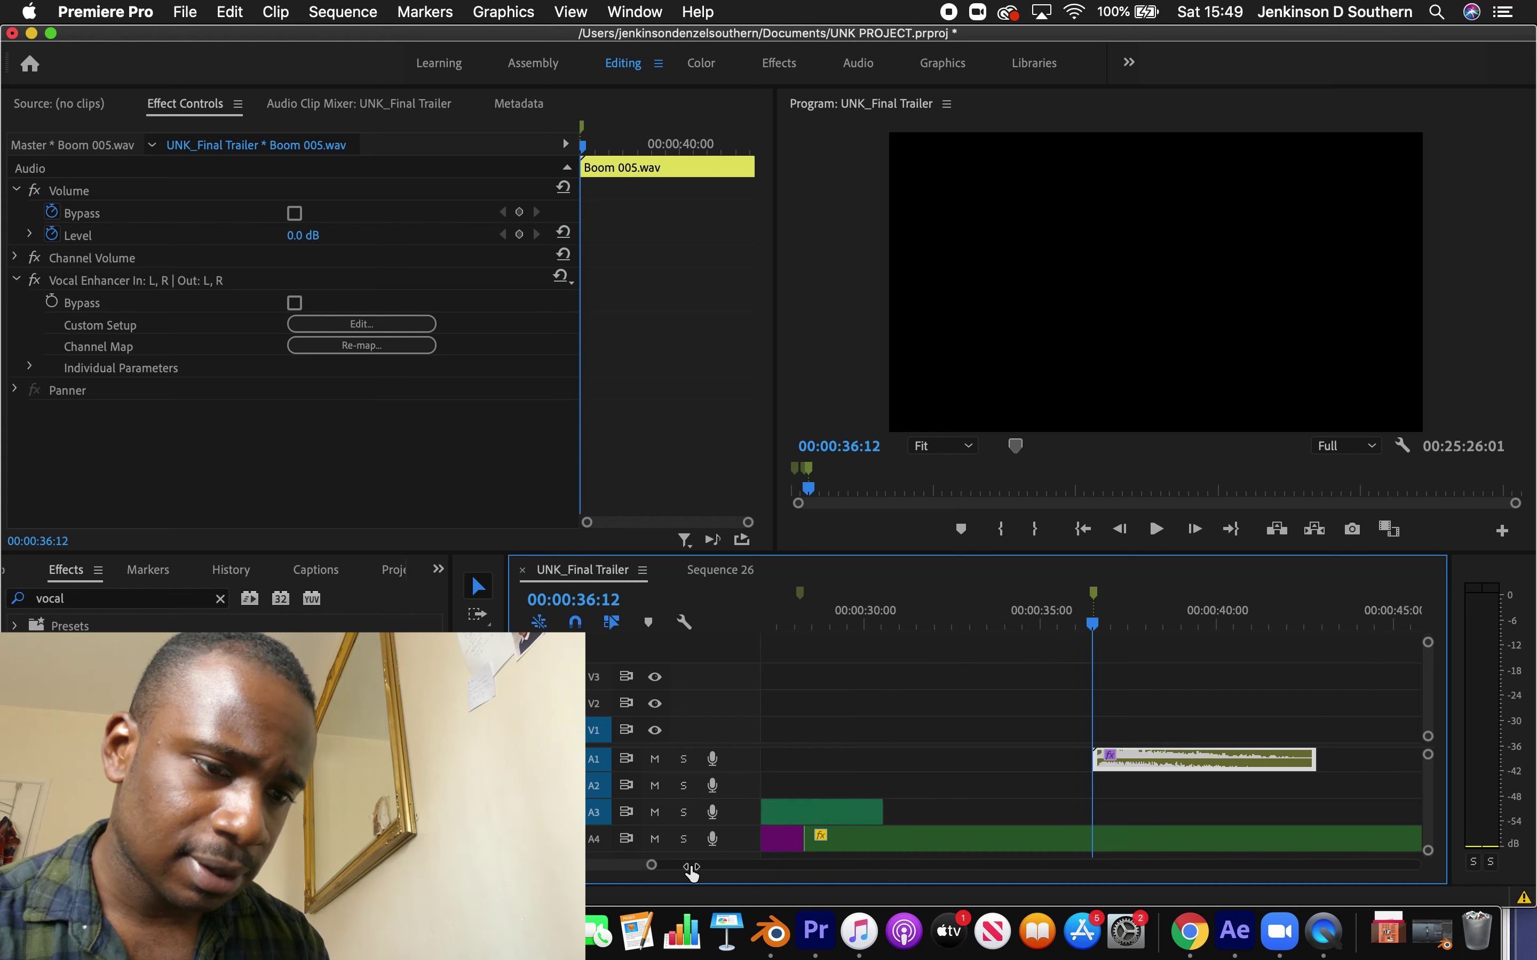
pyautogui.moveTo(1104, 757); pyautogui.dragTo(994, 760)
pyautogui.press('space')
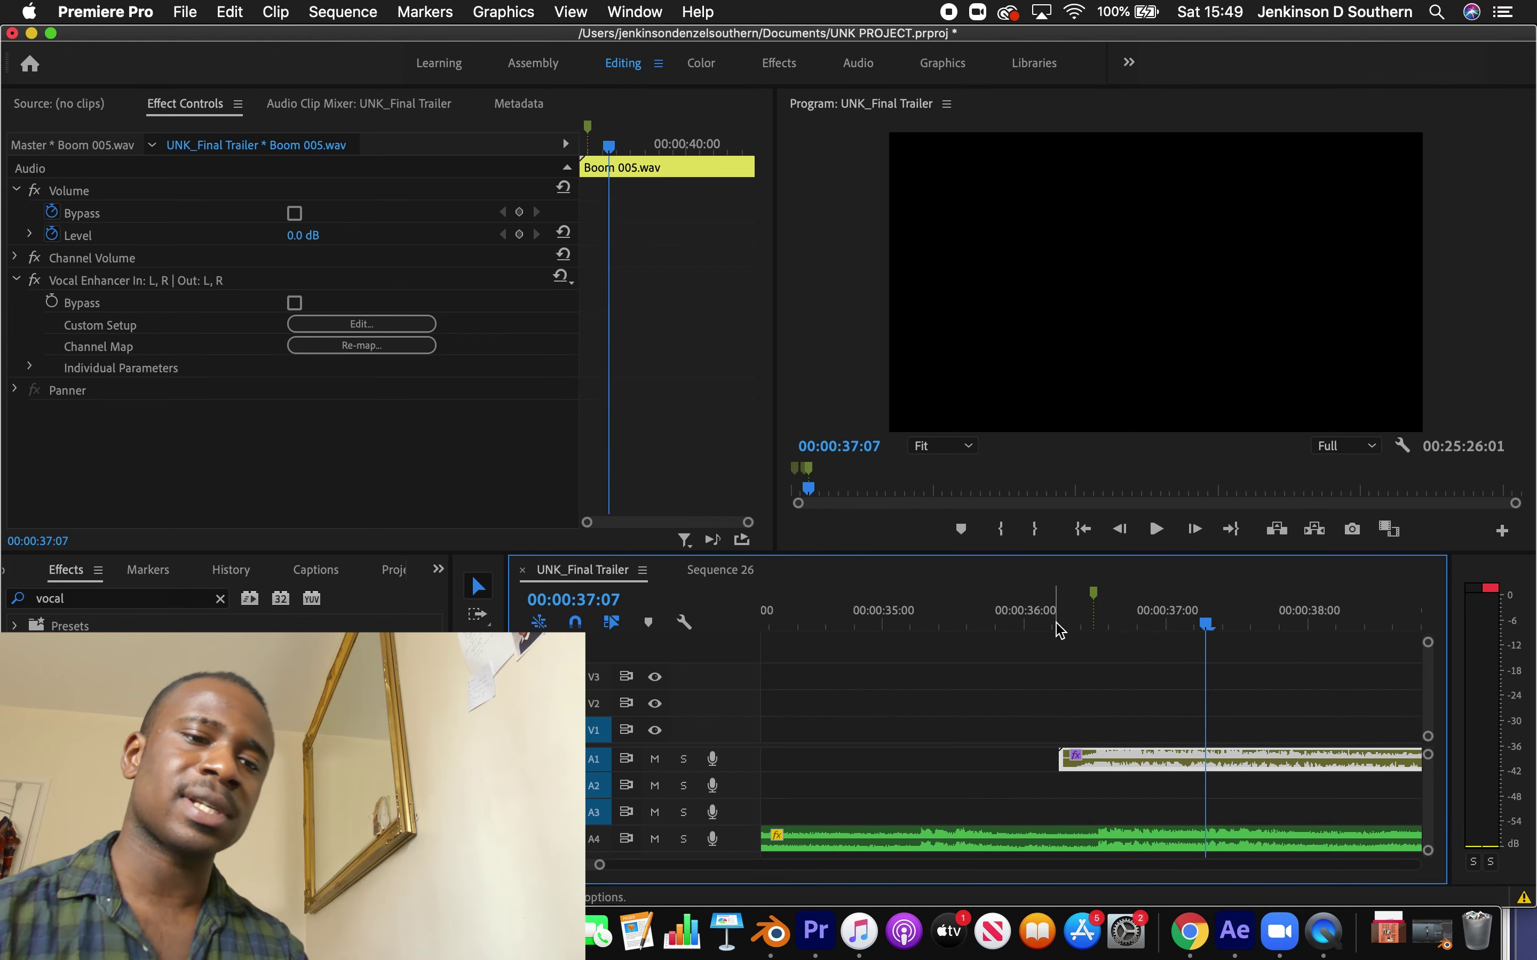
# Listen to the green clip alone by soloing A4 from 00:00:36:01
pyautogui.click(1032, 617)
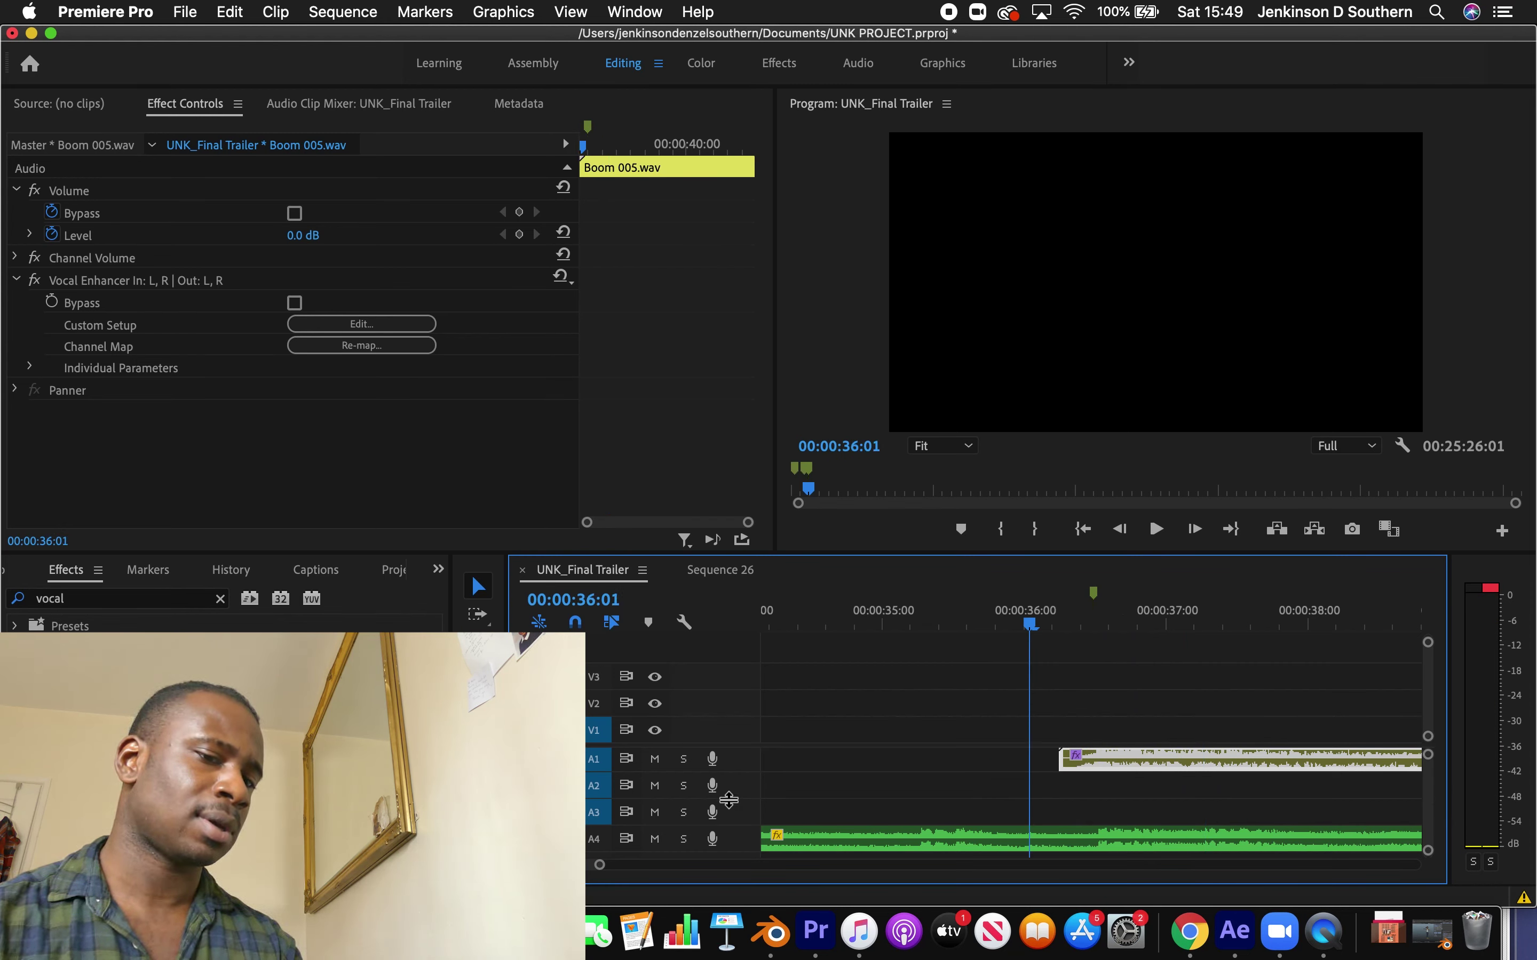
pyautogui.click(684, 839)
pyautogui.press('space')
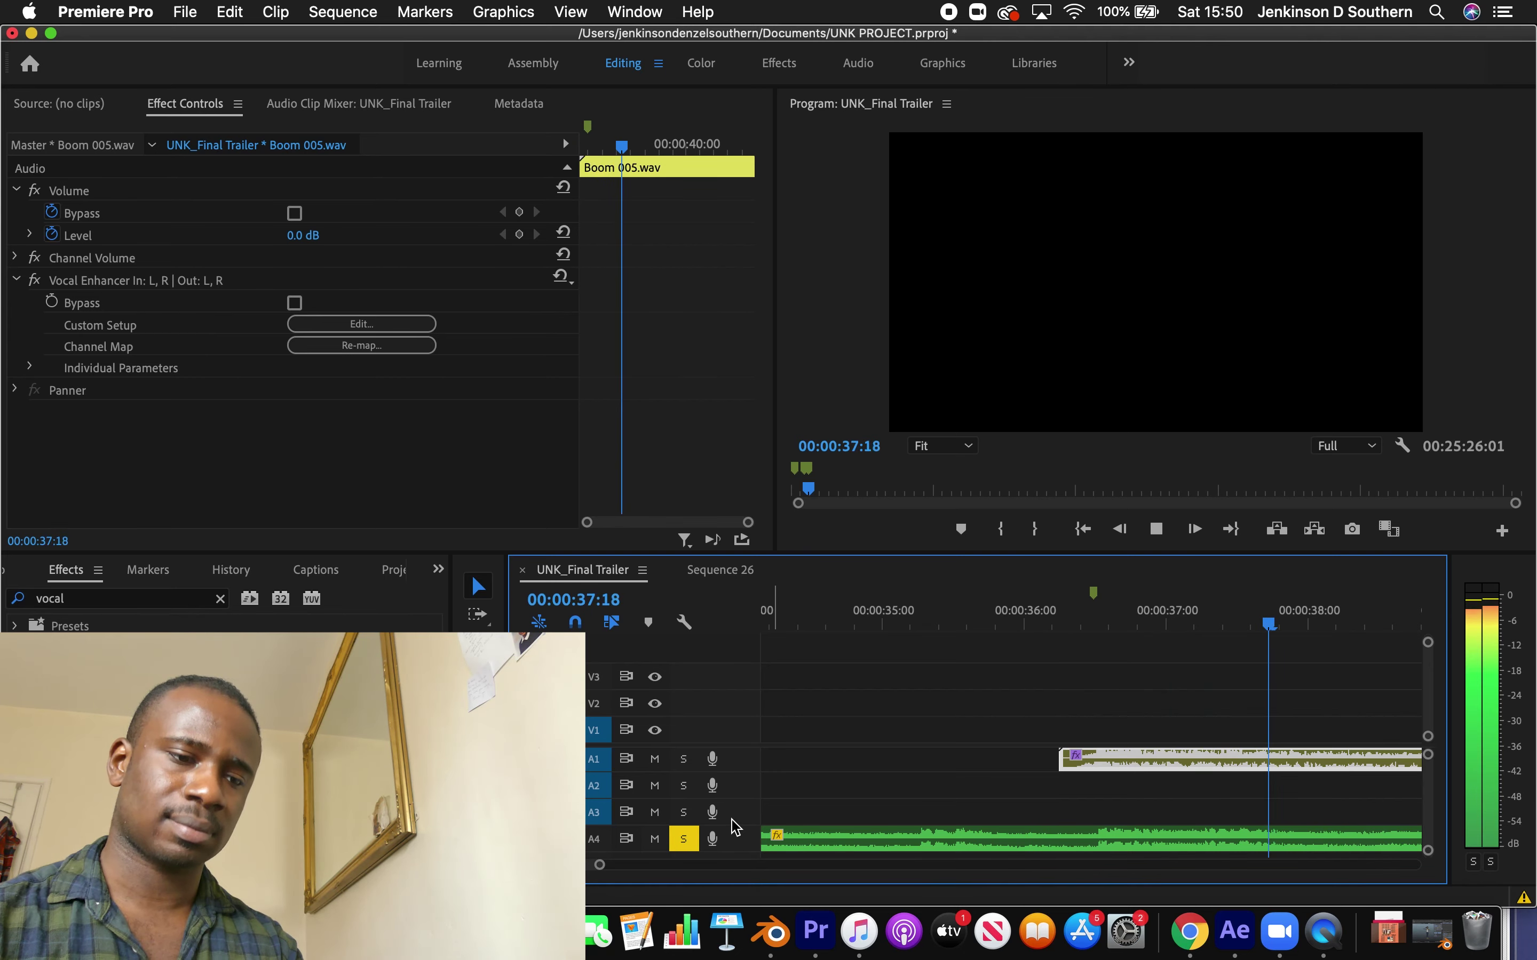
pyautogui.press('space')
pyautogui.click(691, 843)
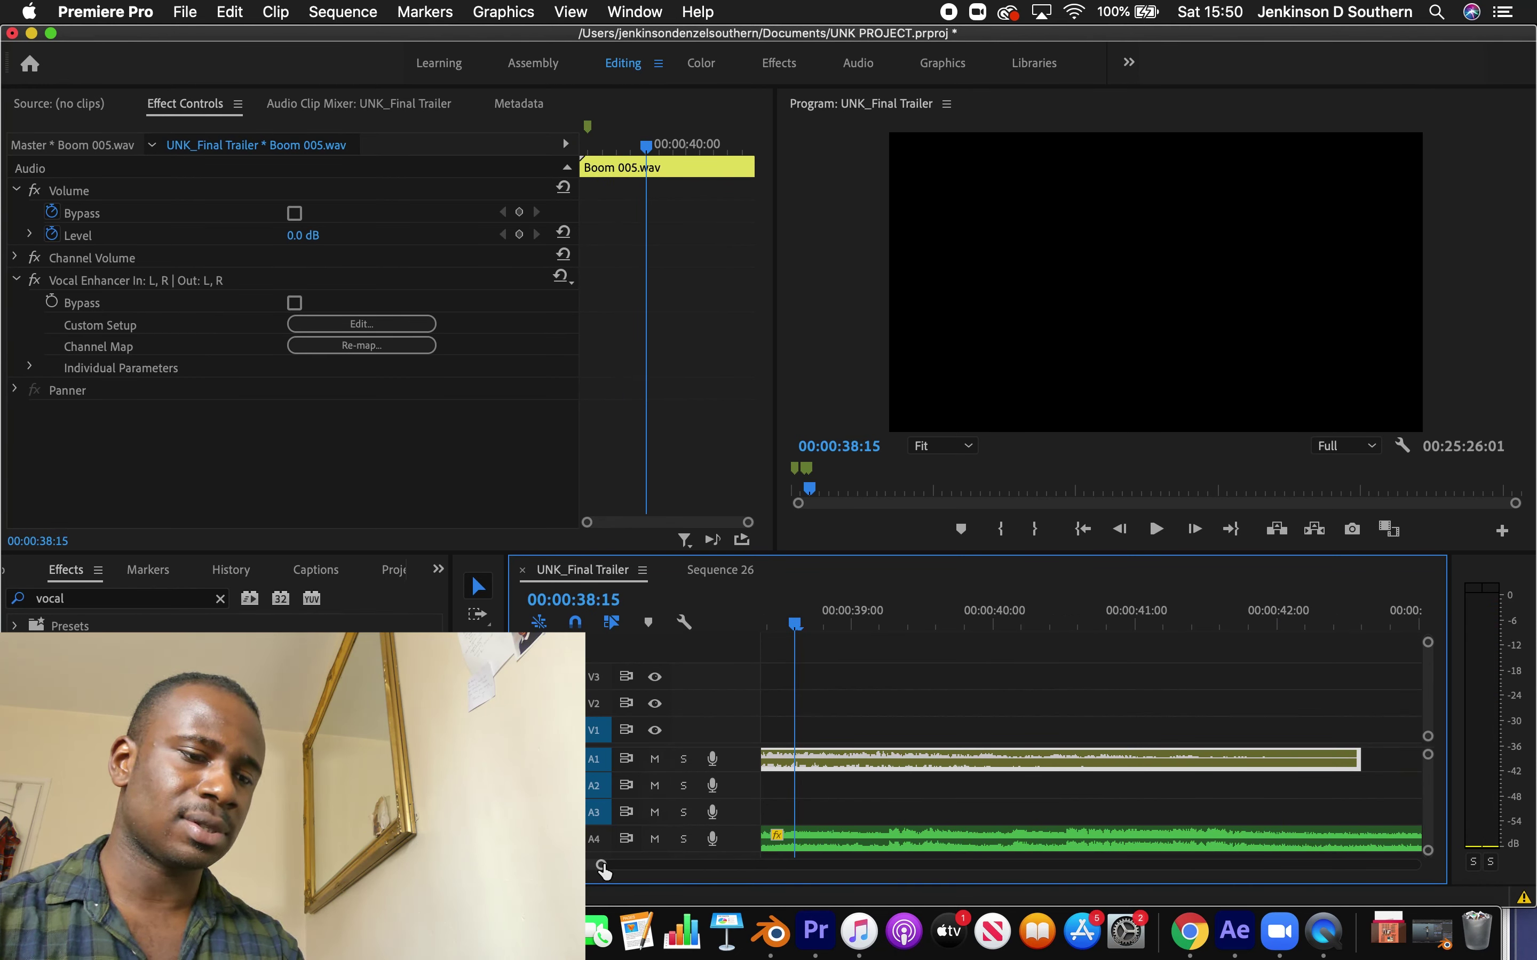
# While playing A1 soloed, turn off Level keyframing for Boom 005.wav and set its level to 3.2 dB
pyautogui.press('-')
pyautogui.click(945, 611)
pyautogui.press('space')
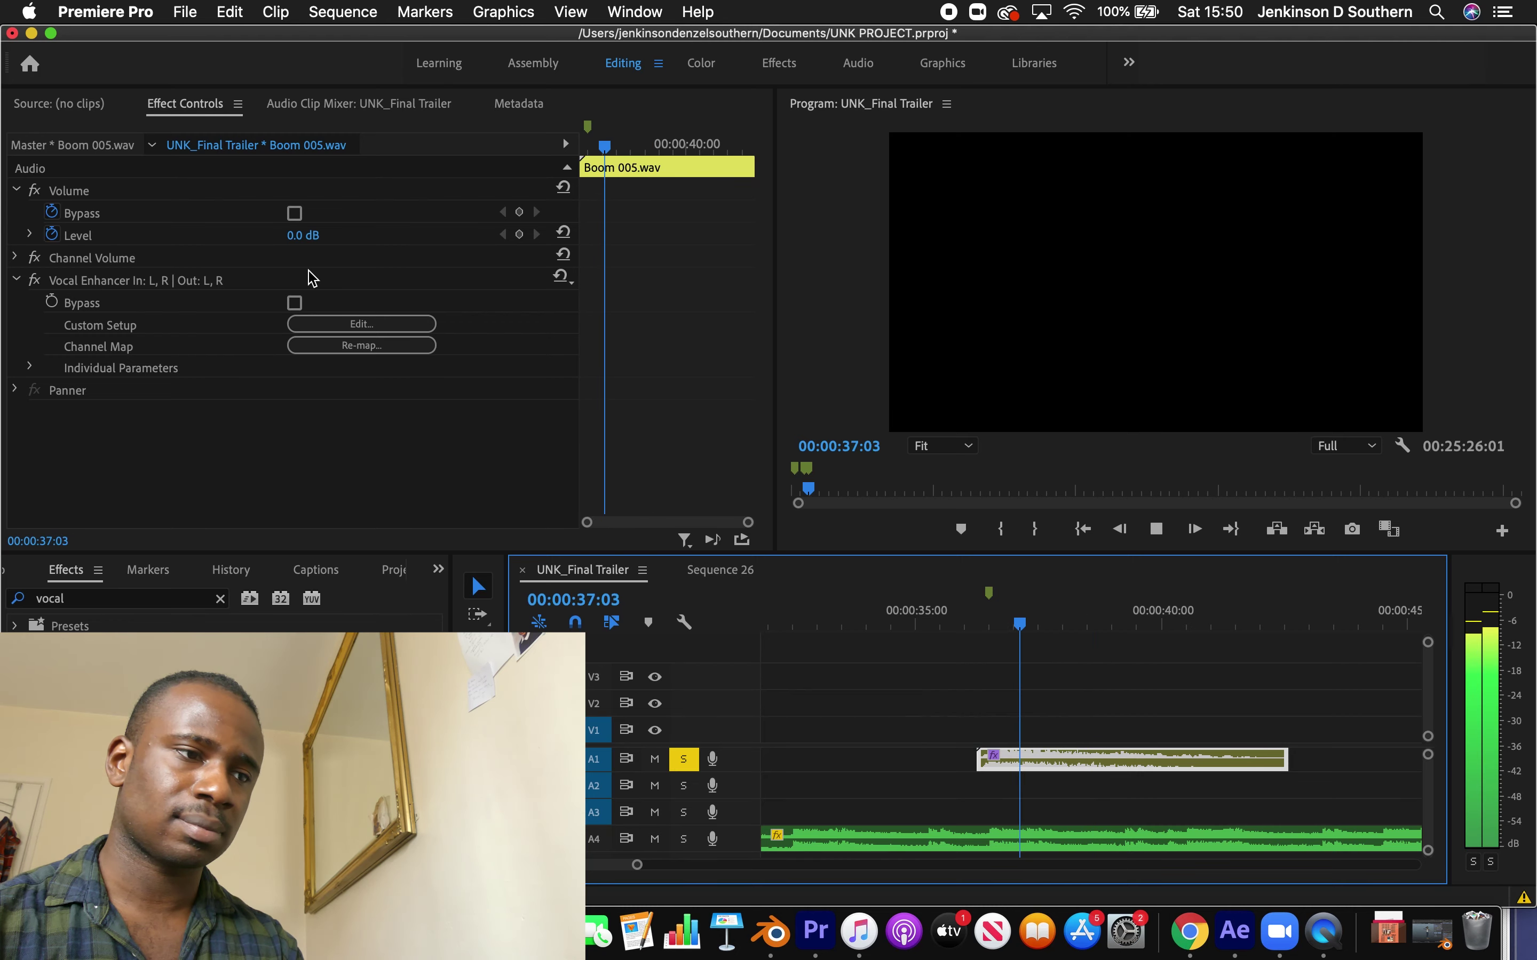
pyautogui.click(51, 234)
pyautogui.click(29, 234)
pyautogui.moveTo(321, 274); pyautogui.dragTo(362, 274)
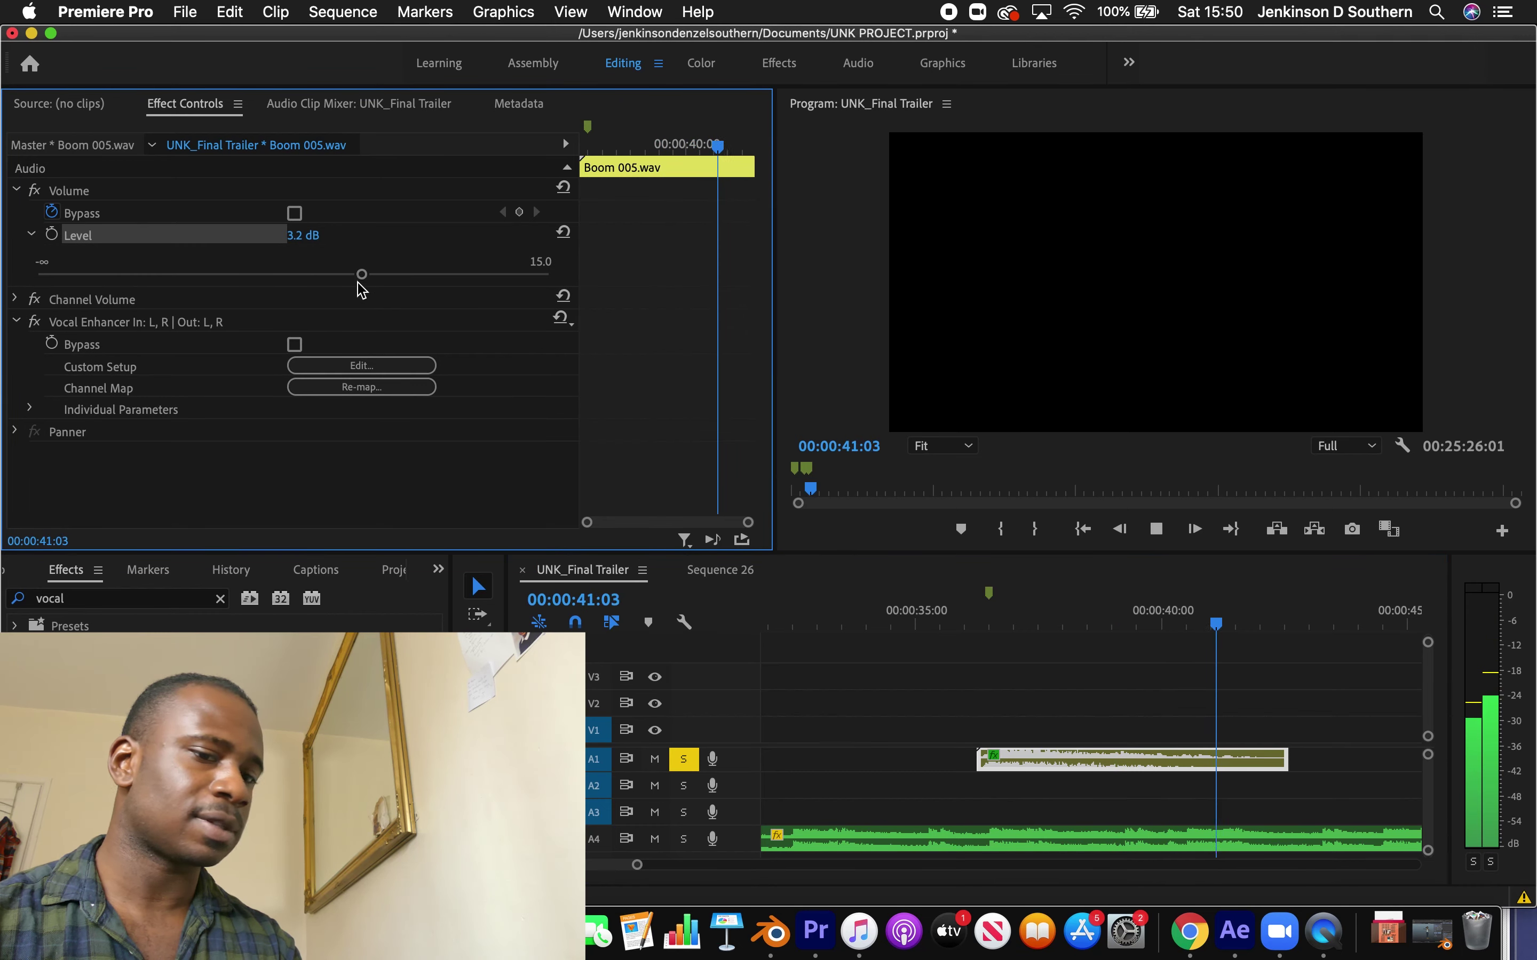
# Compare the boom with the green clip by changing the soloed tracks among A1 and A4, playing from about 00:00:35:13
pyautogui.moveTo(639, 864); pyautogui.dragTo(658, 865)
pyautogui.click(897, 622)
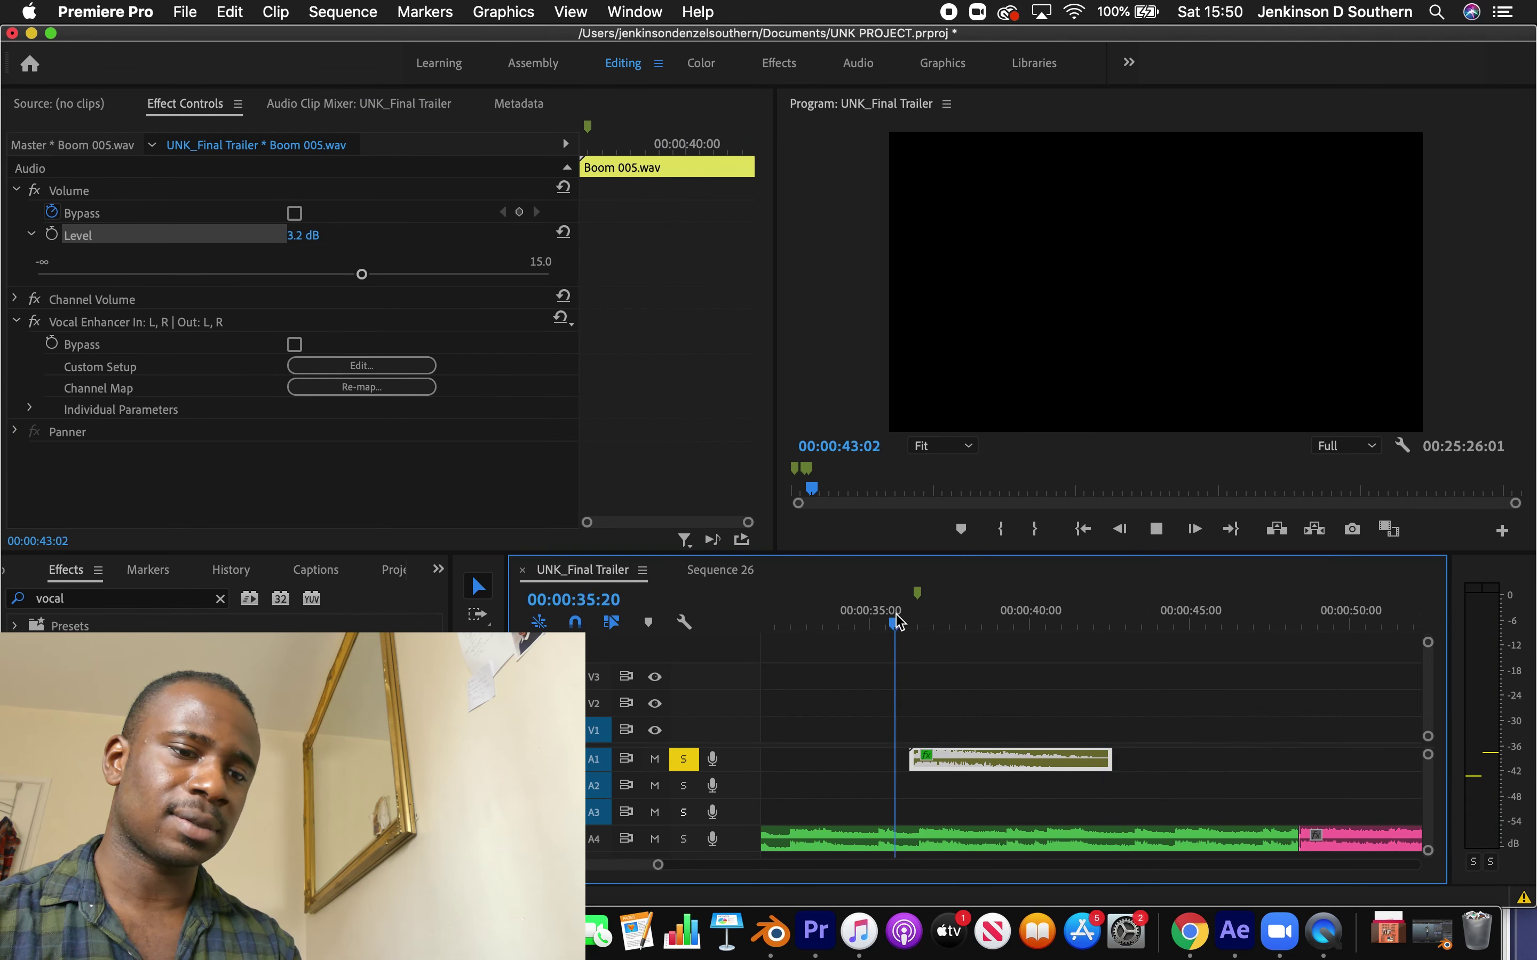
pyautogui.press('space')
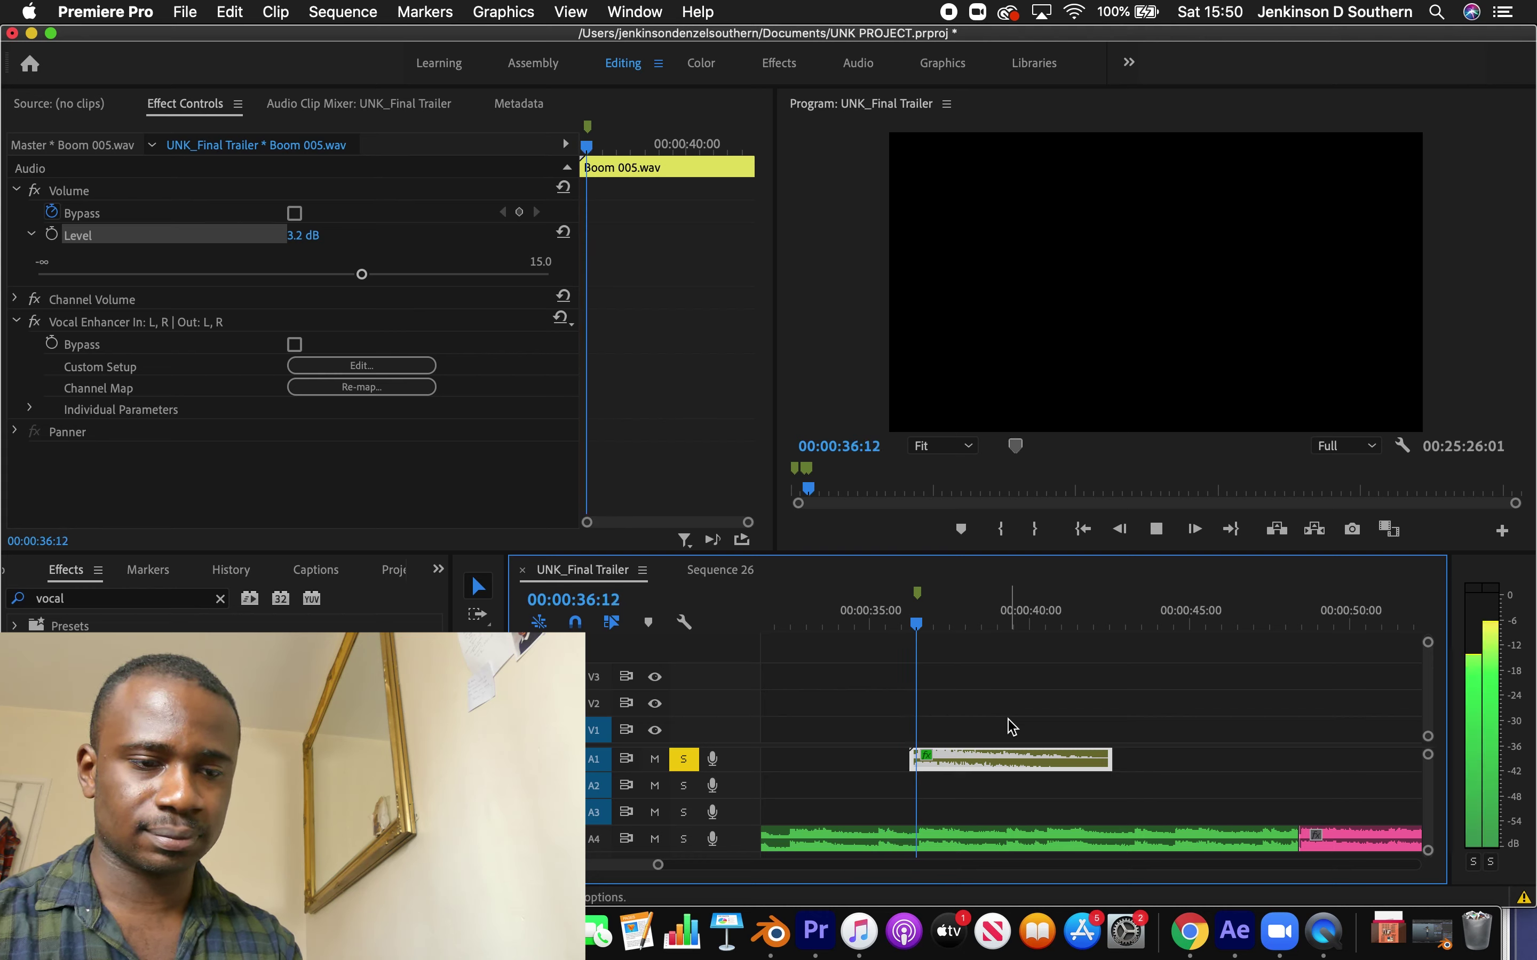
pyautogui.moveTo(901, 620); pyautogui.dragTo(891, 616)
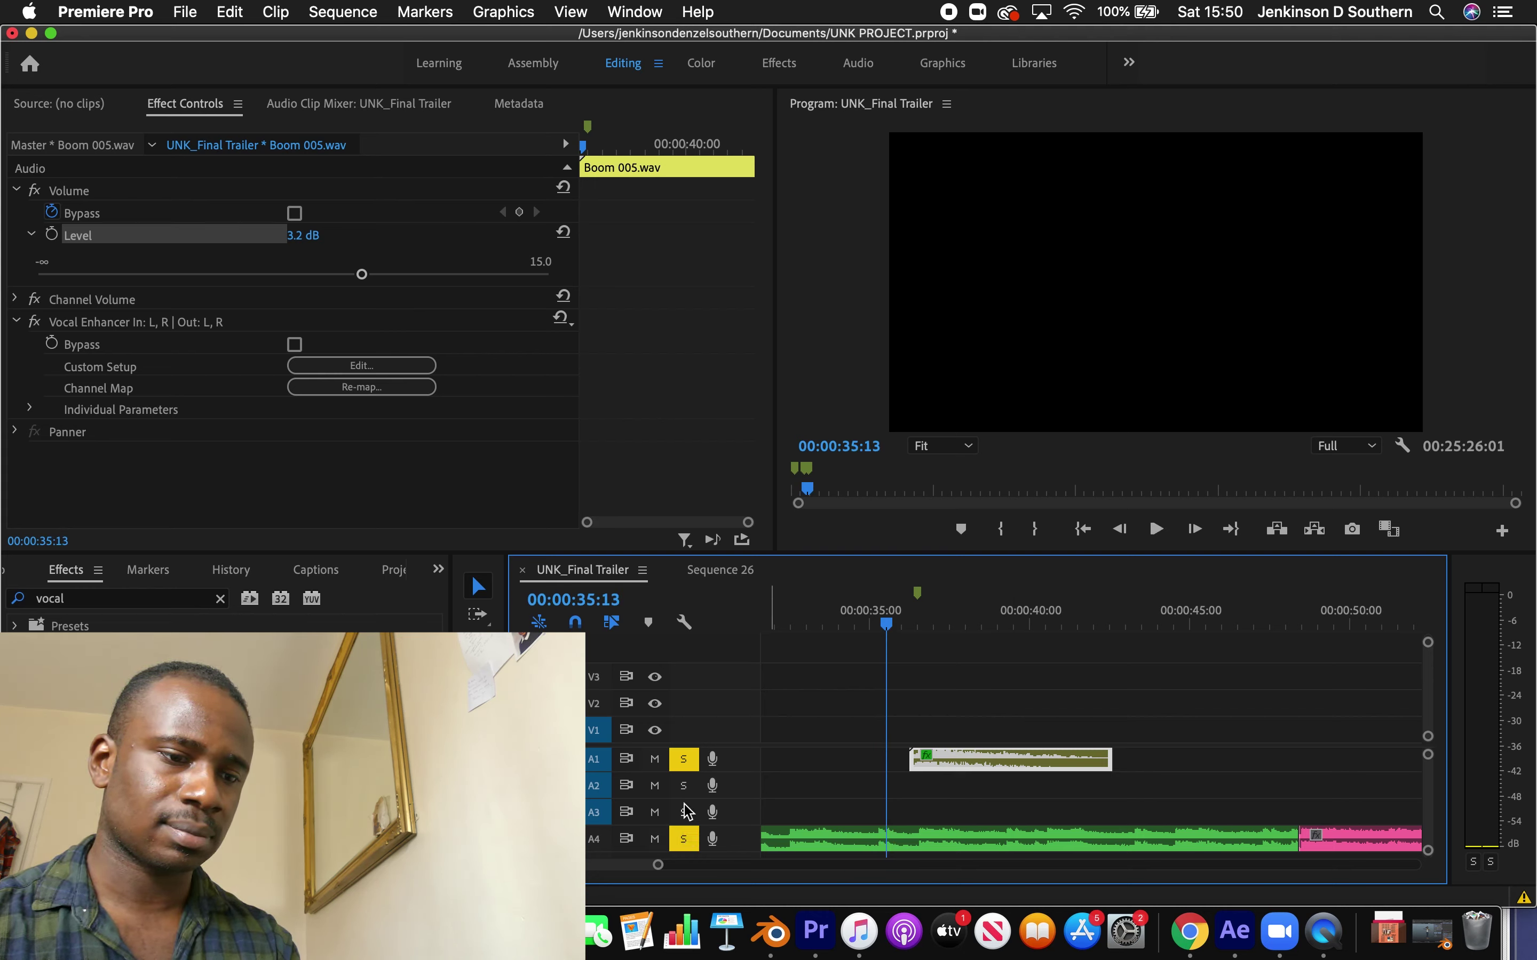
pyautogui.press('space')
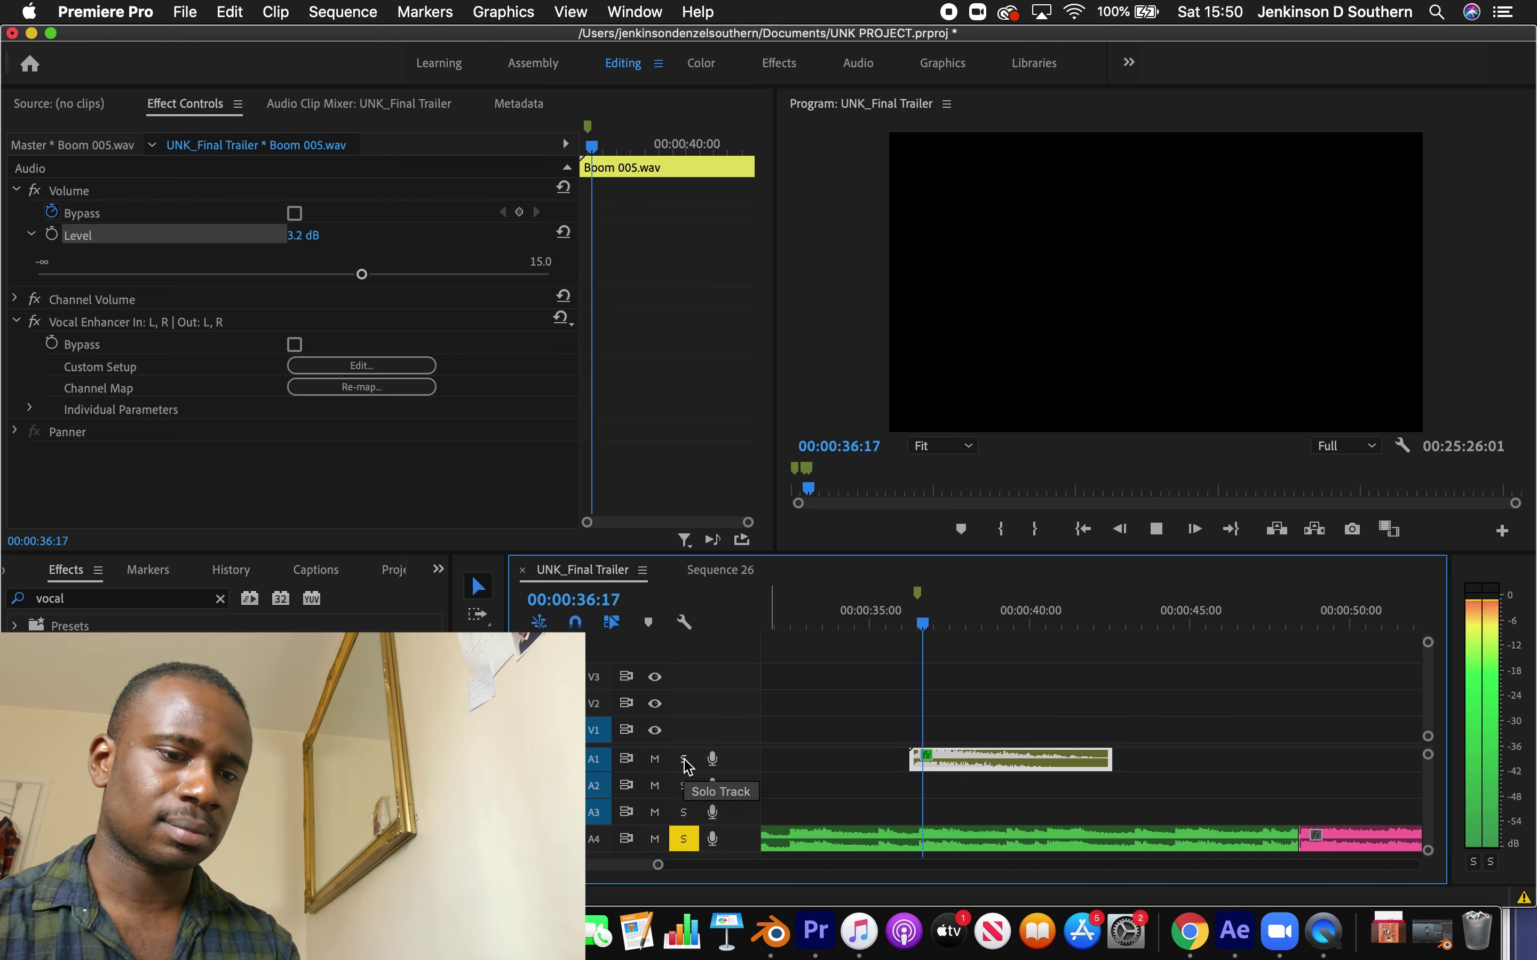
# Save the project and play back the boom over the music from 00:00:35:04 with no track soloed
pyautogui.click(875, 621)
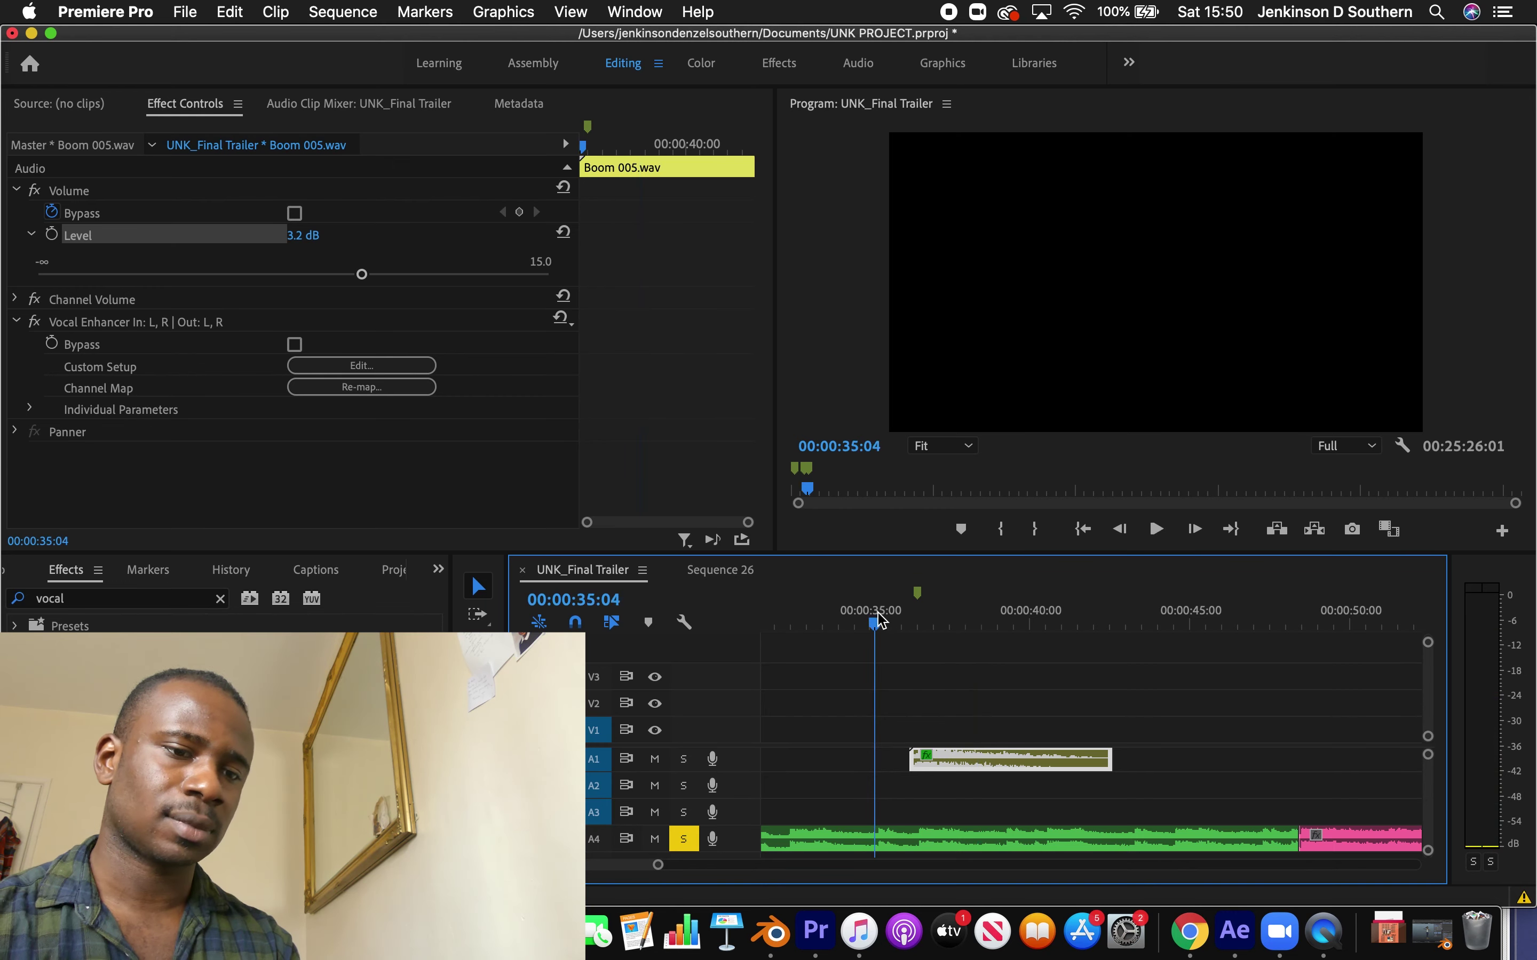
pyautogui.press('super+s')
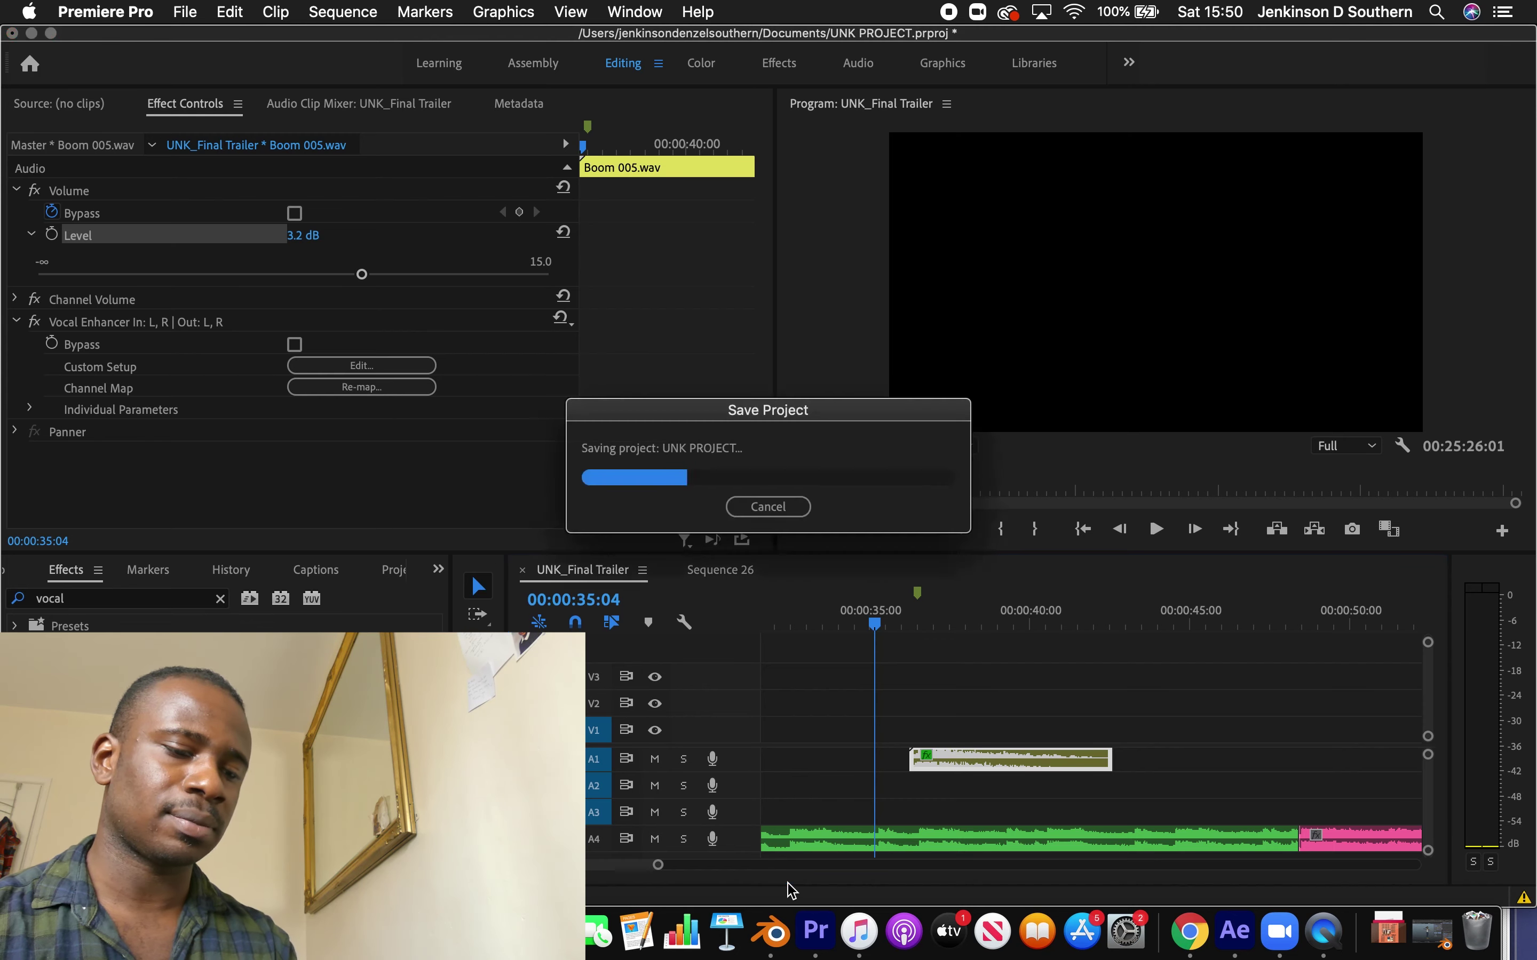
pyautogui.press('space')
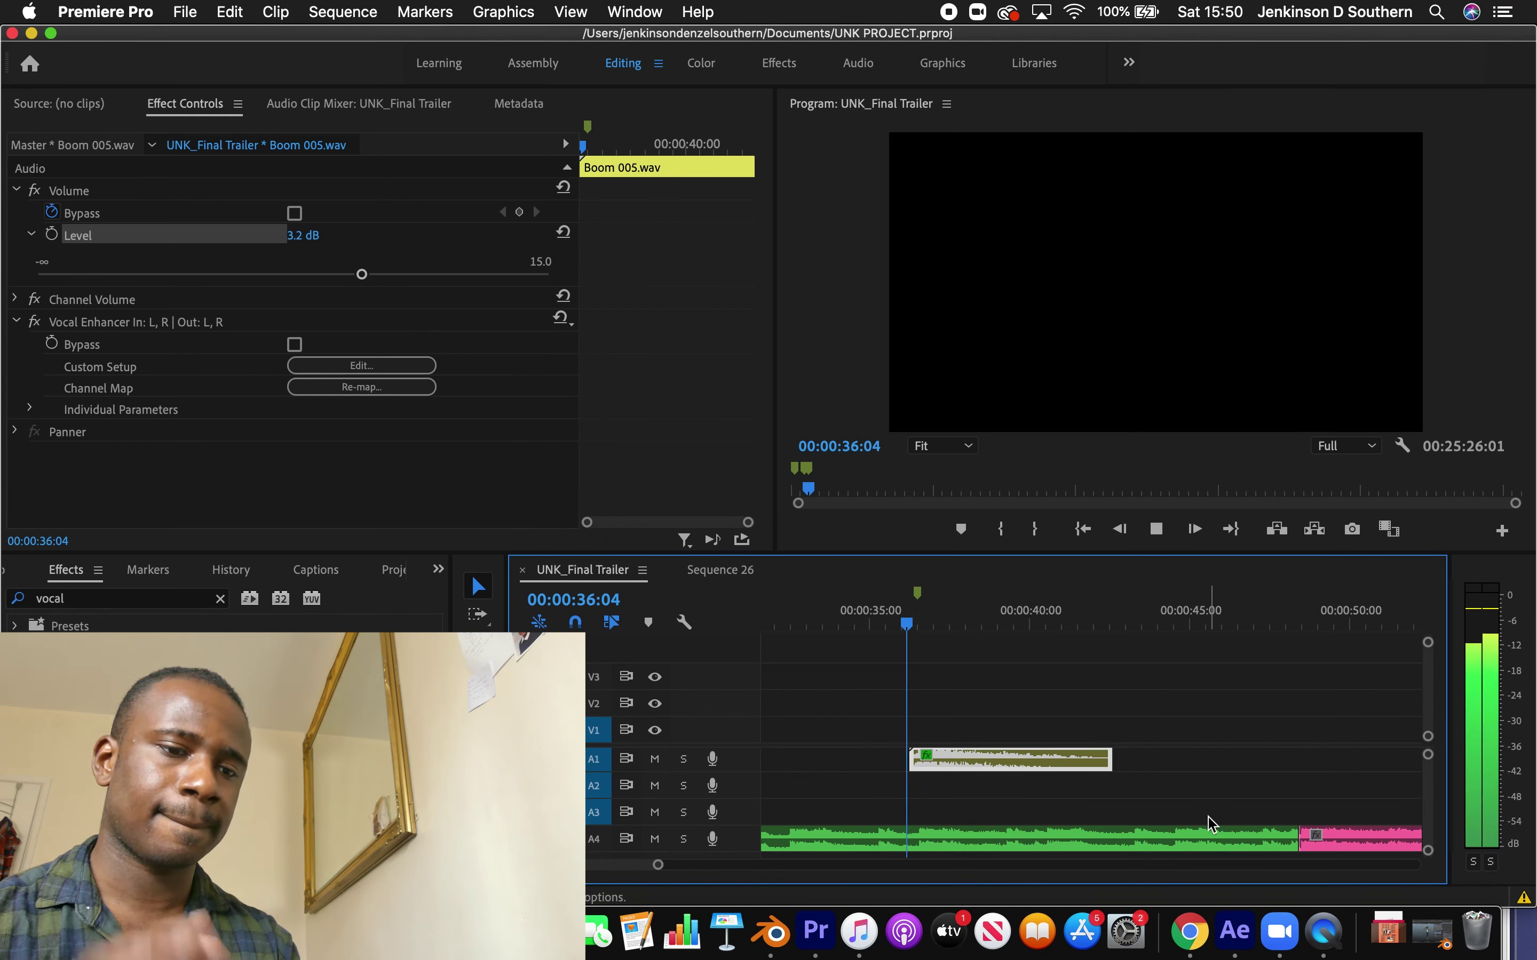
pyautogui.press('space')
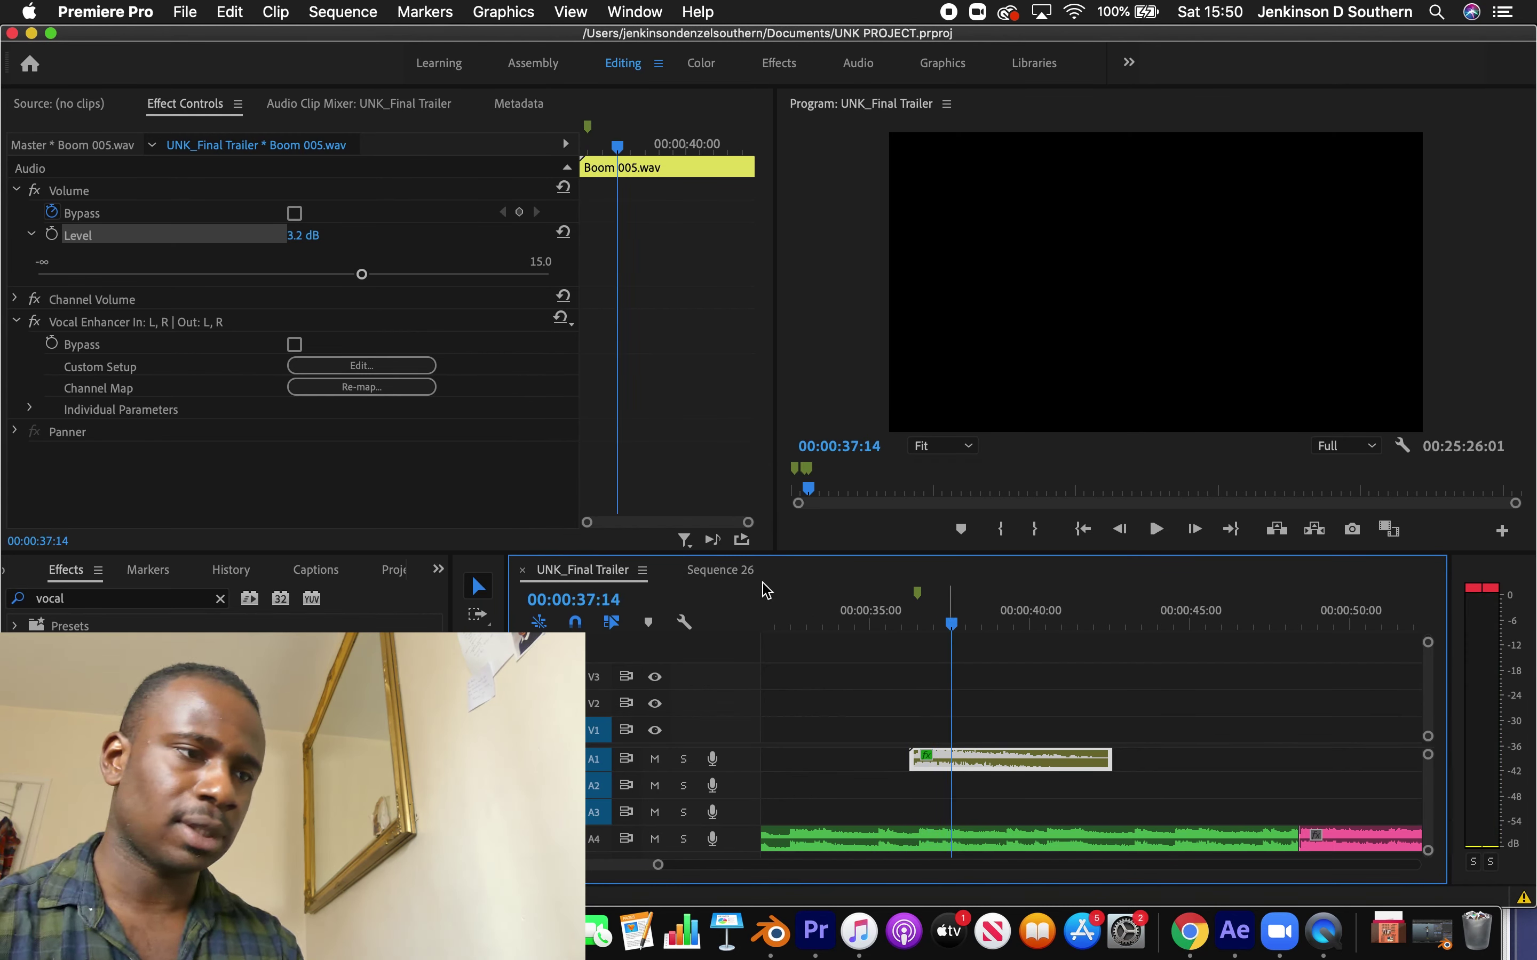
# Disable the Vocal Enhancer on Boom 005.wav, set its level to 4.2 dB and play the hit back
pyautogui.click(34, 323)
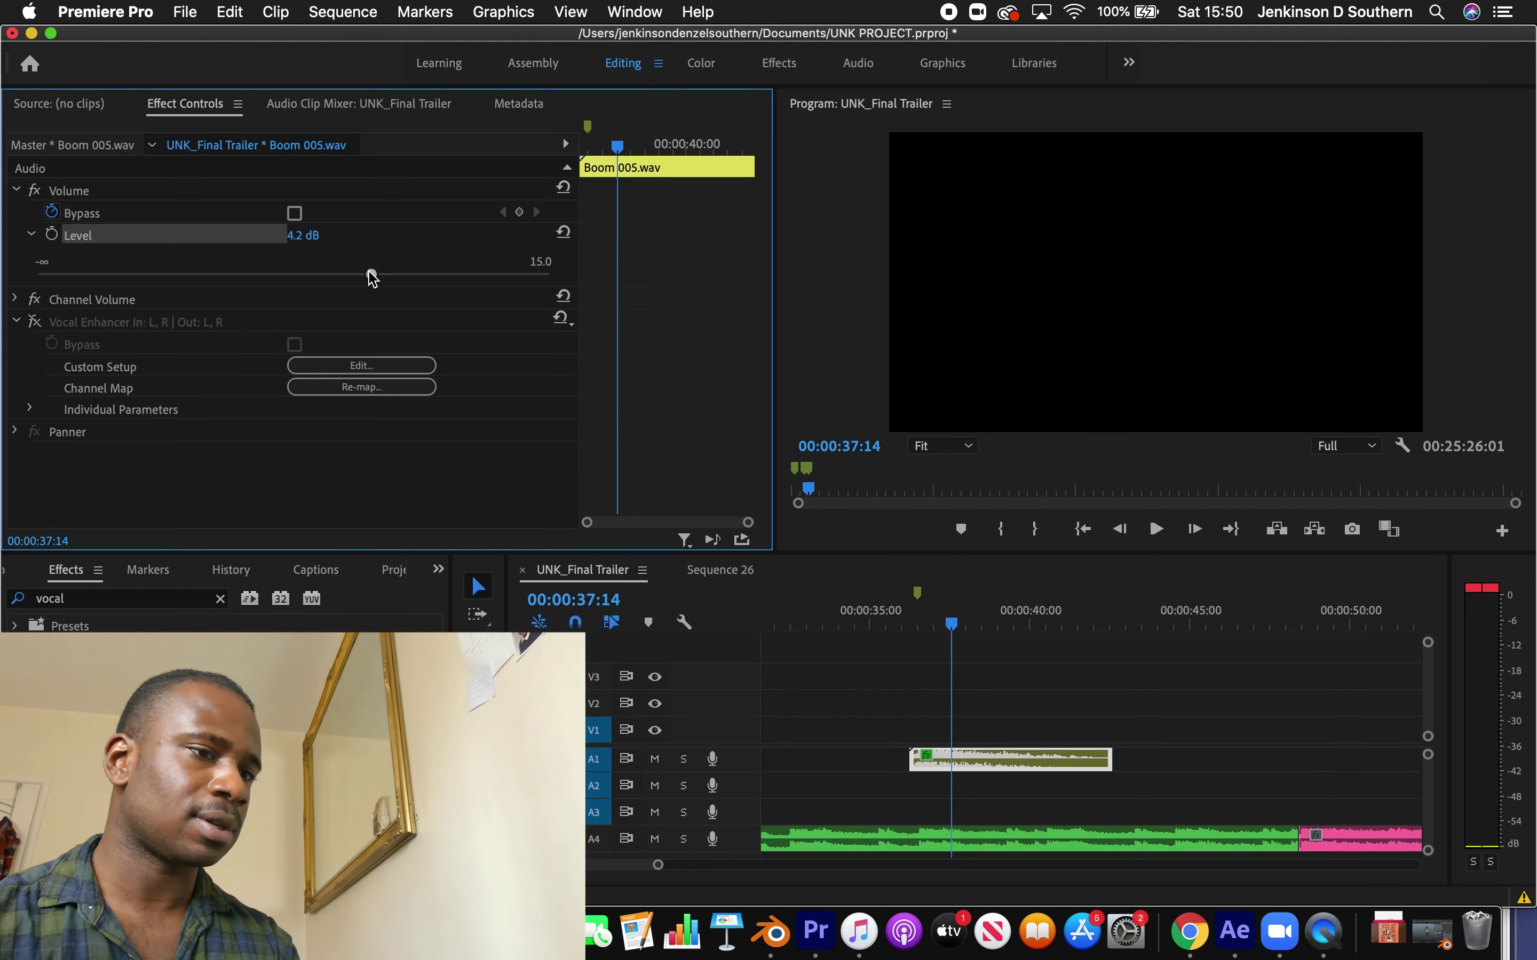
pyautogui.click(851, 626)
pyautogui.press('space')
pyautogui.click(1166, 790)
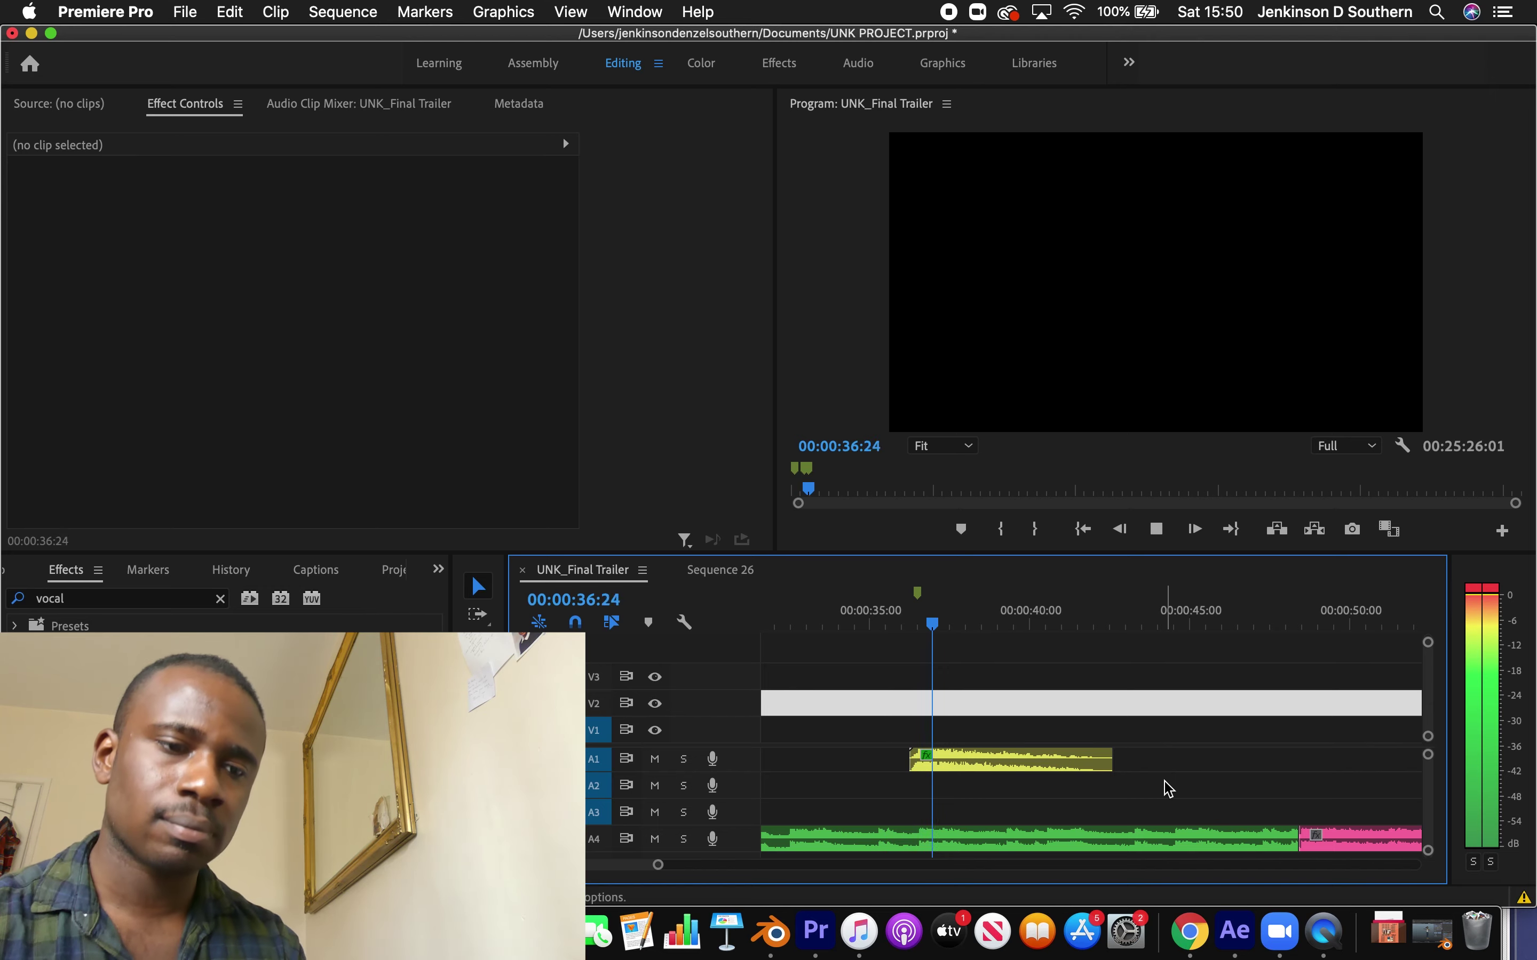
# Try a level of 0.9 dB on Boom 005.wav and replay the hit from 00:00:35:16
pyautogui.click(1048, 765)
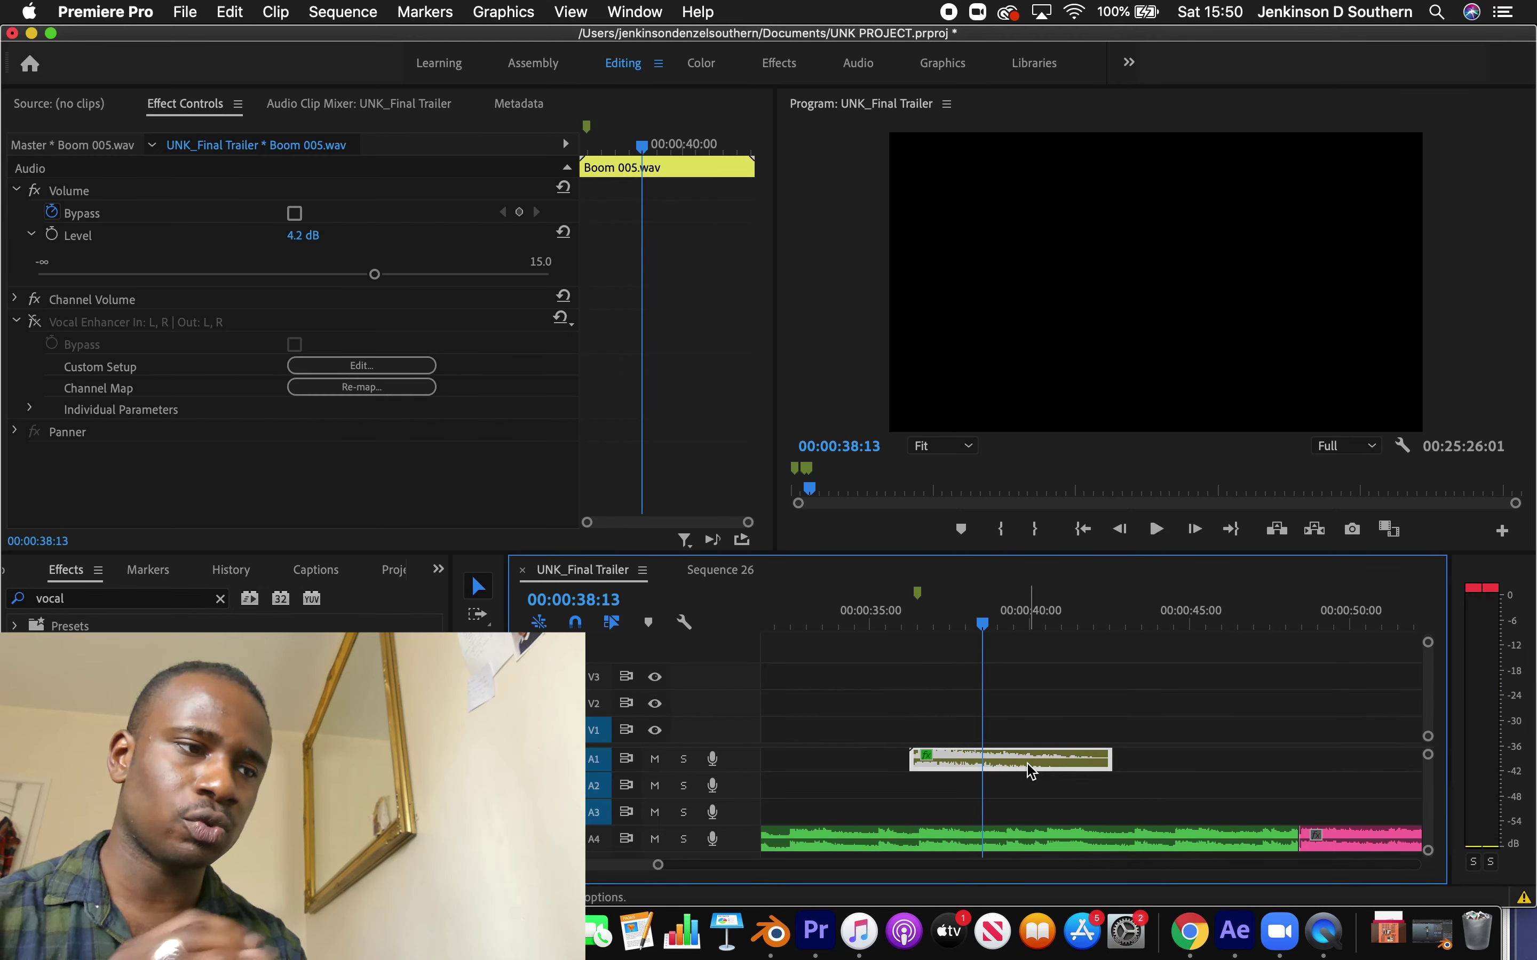
pyautogui.click(331, 275)
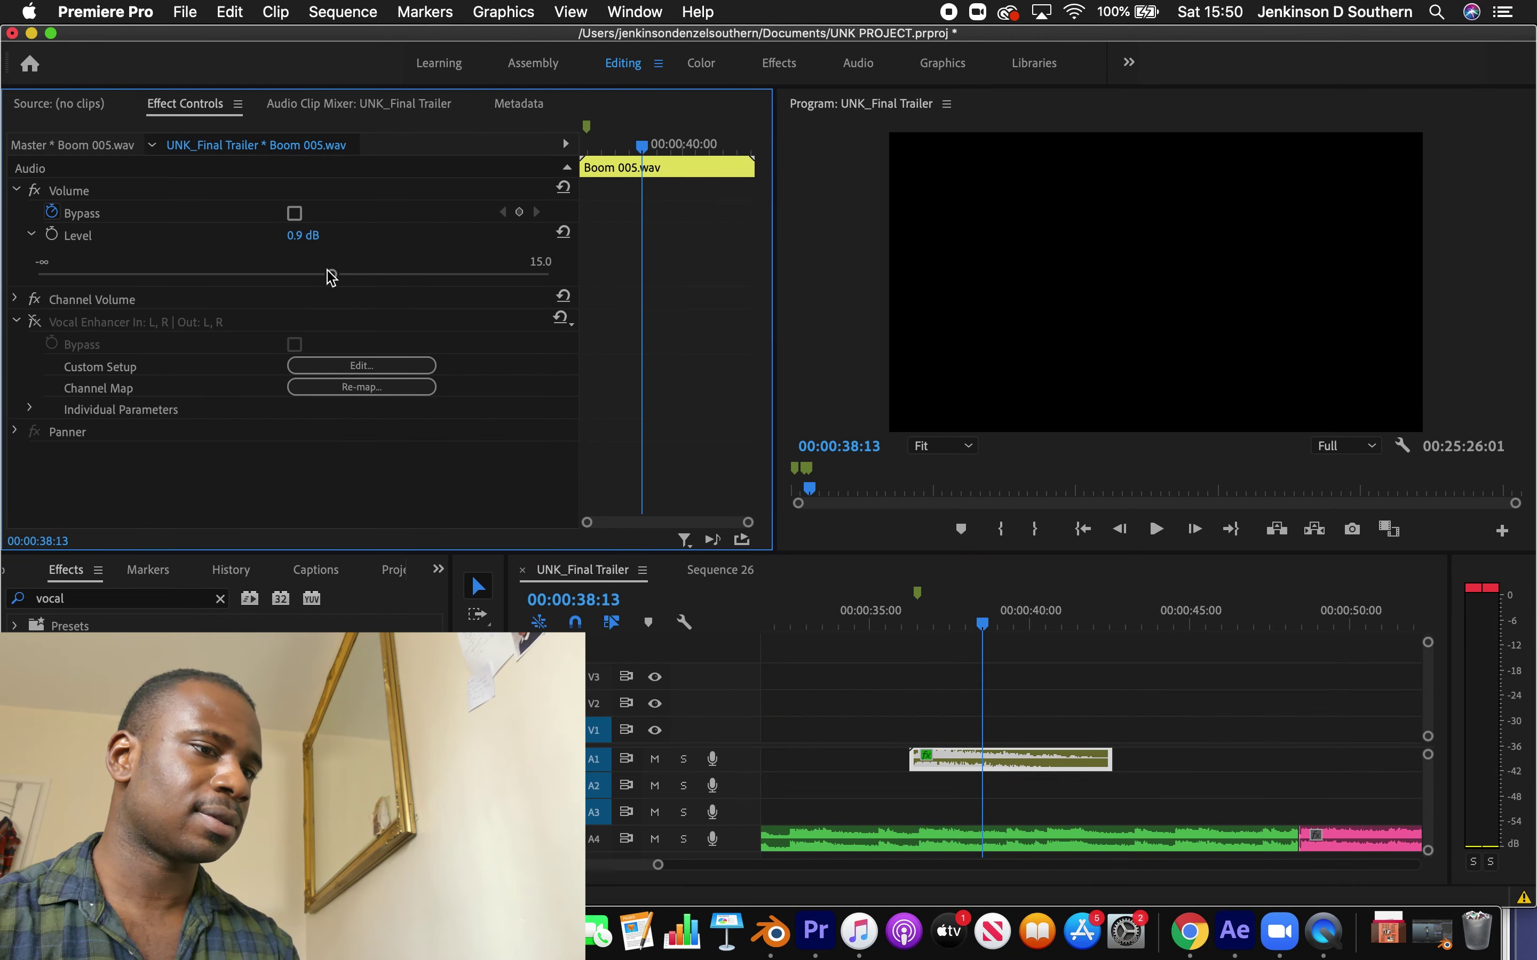
pyautogui.click(906, 654)
pyautogui.press('space')
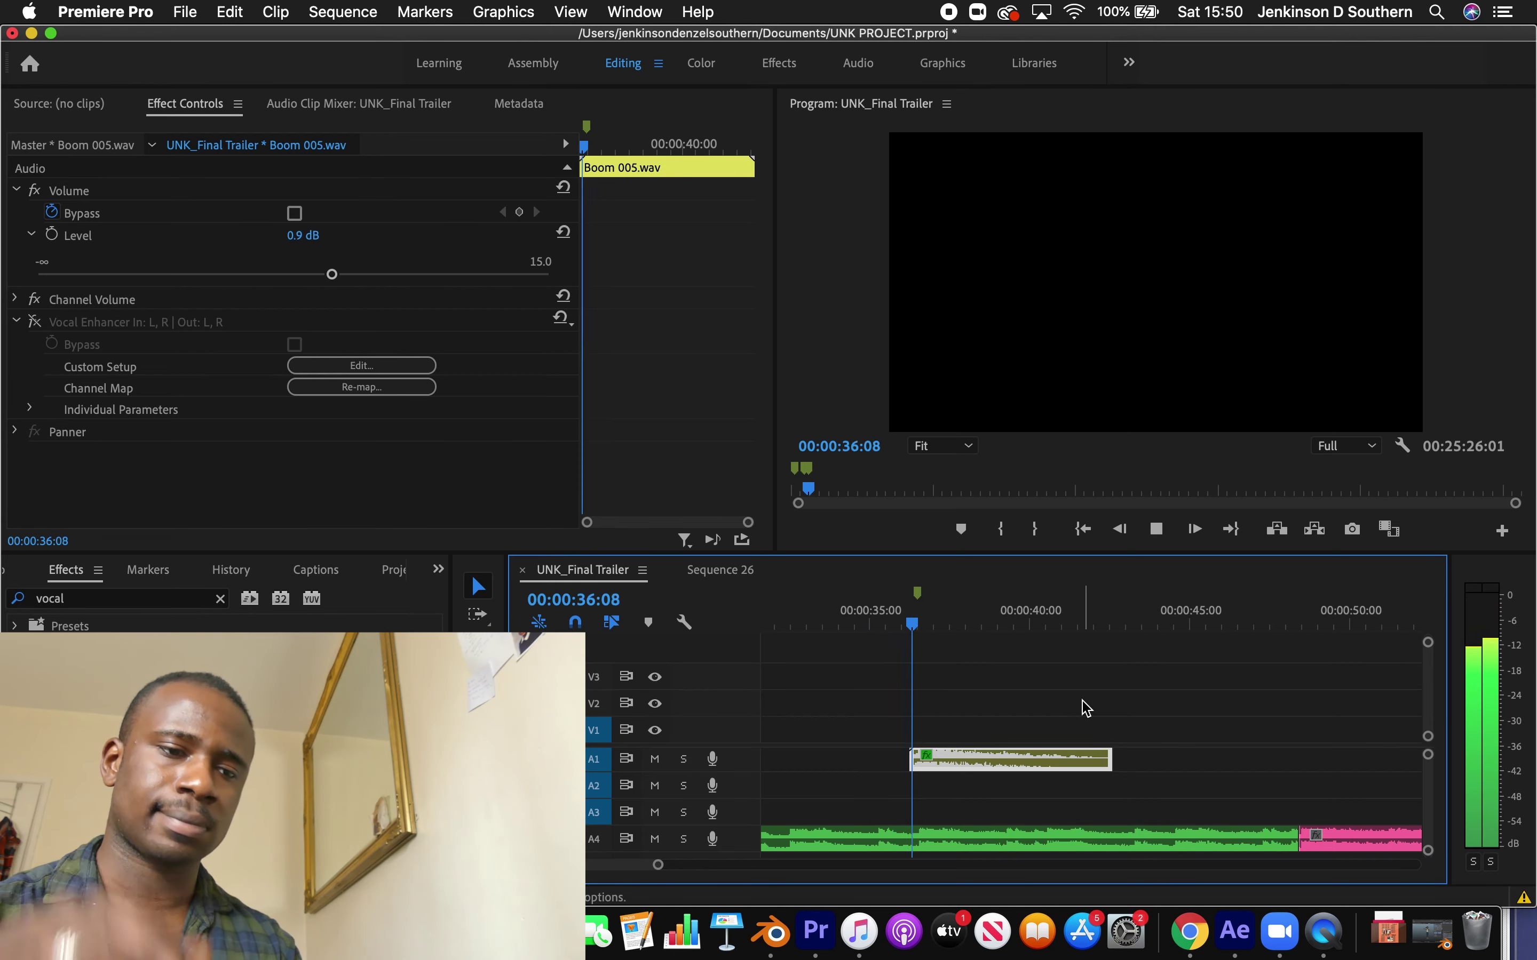
pyautogui.click(890, 619)
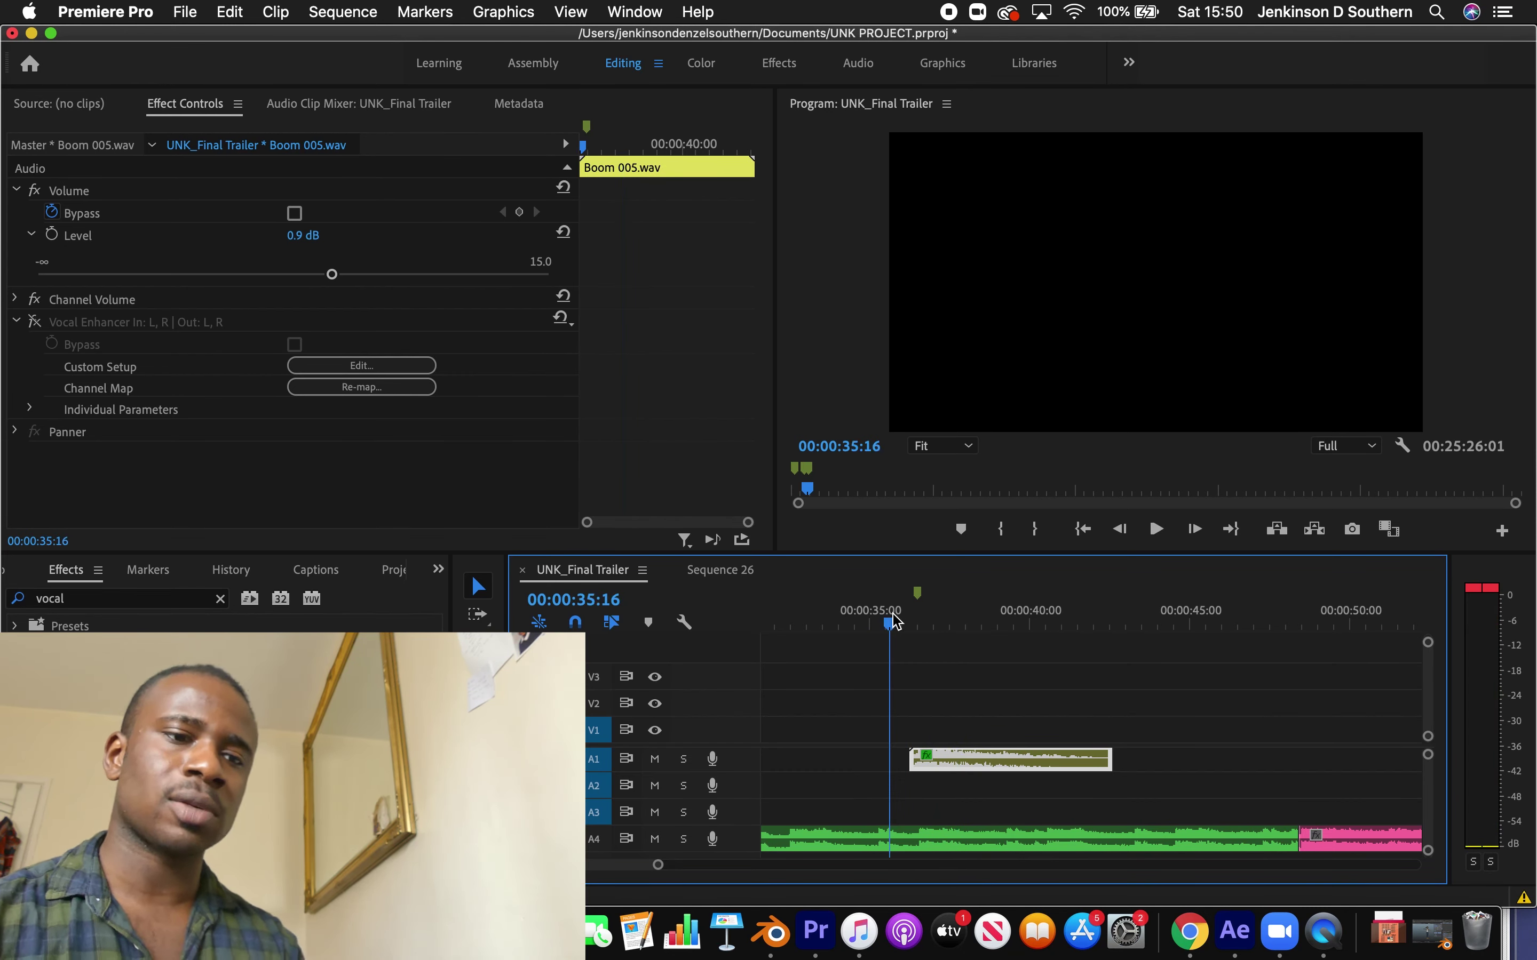
pyautogui.press('space')
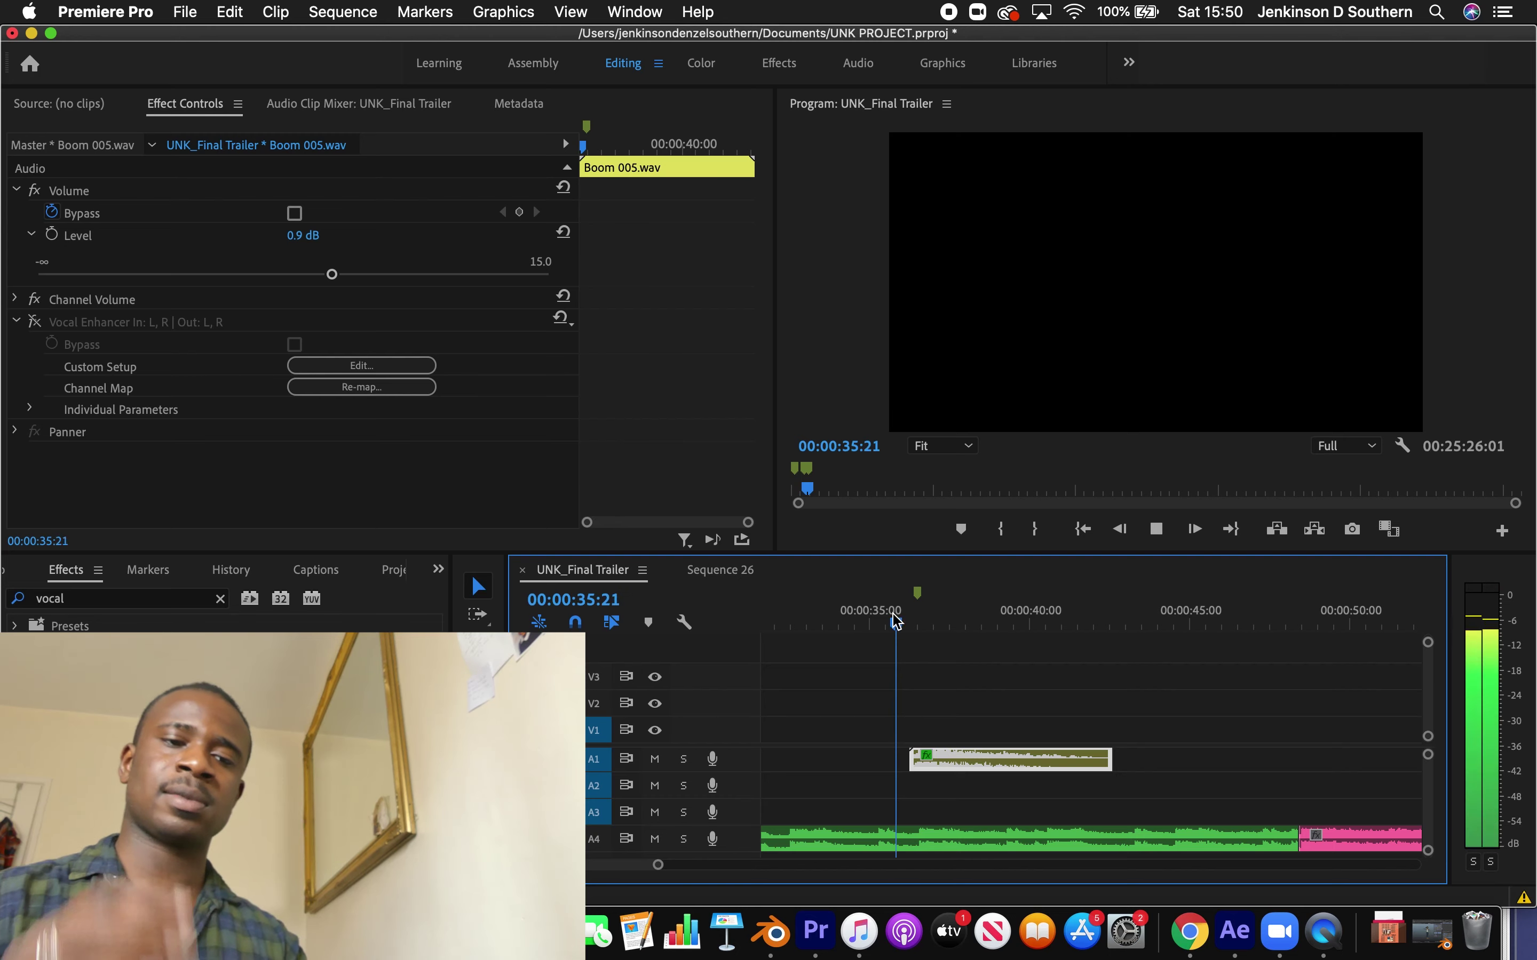
pyautogui.click(891, 619)
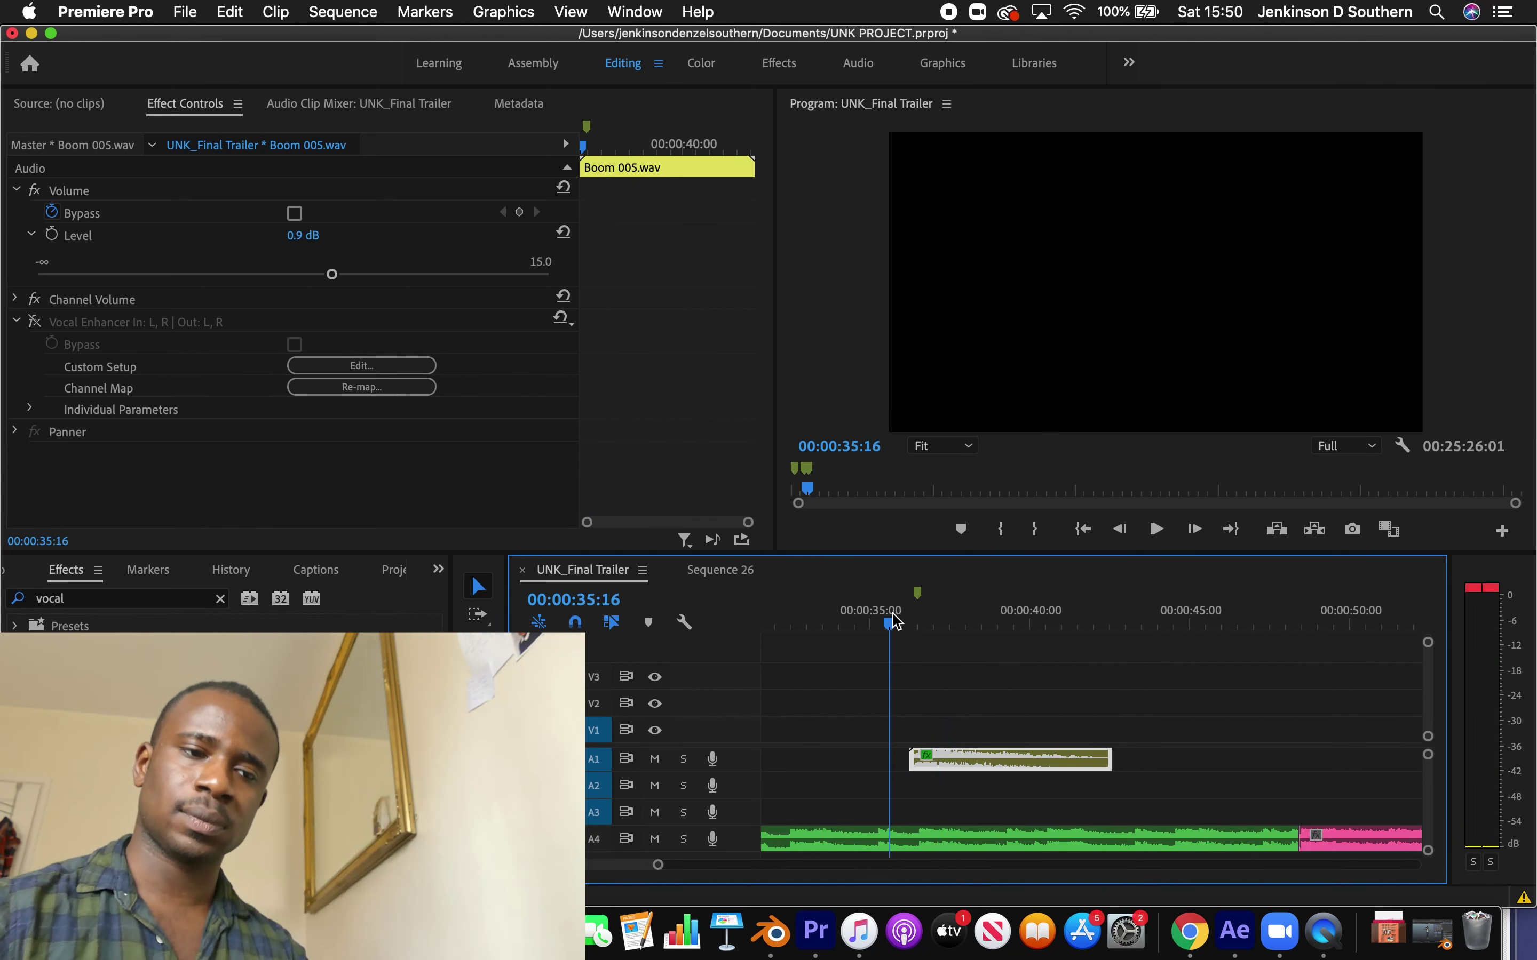
# Test Boom 005.wav at -4.1 dB during playback and settle its level at -1.9 dB
pyautogui.click(278, 274)
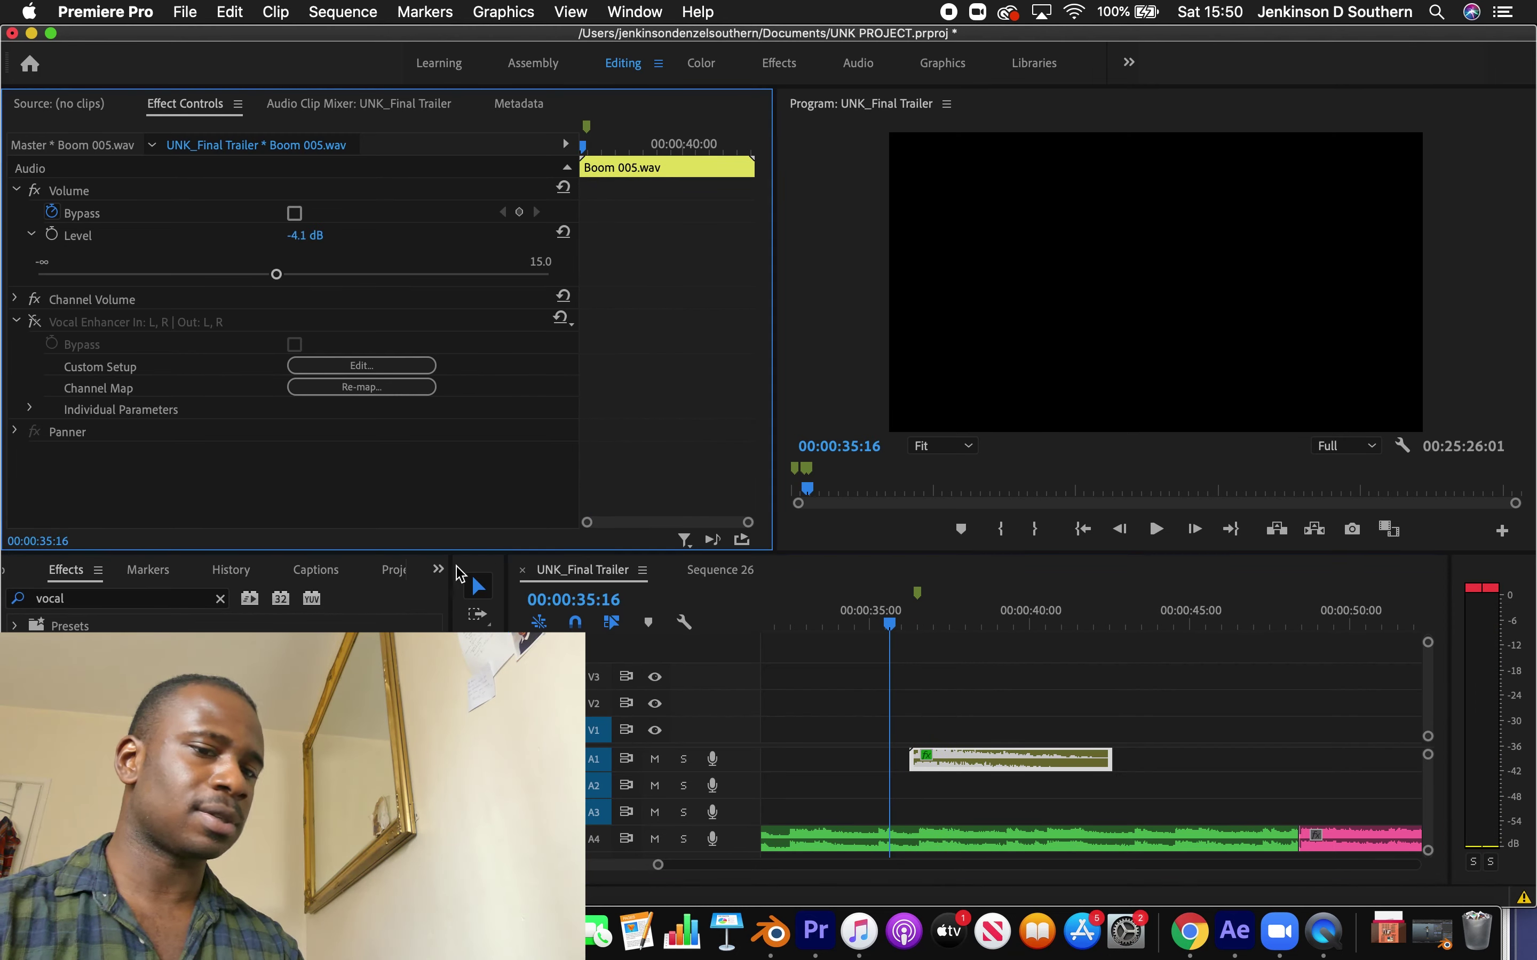
pyautogui.press('space')
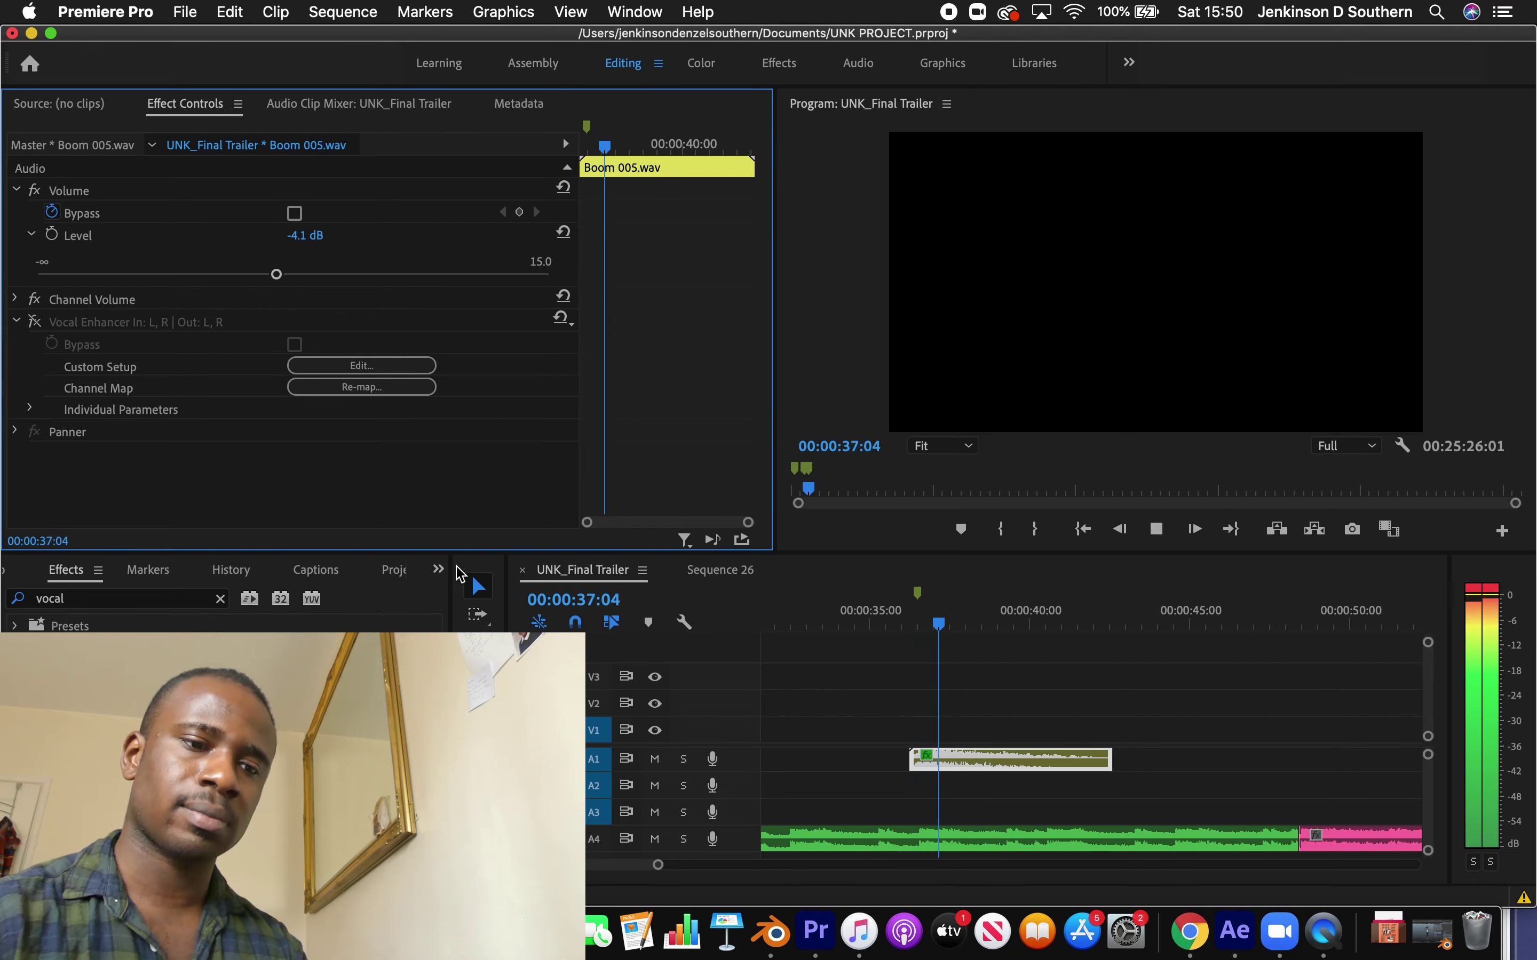
pyautogui.moveTo(280, 274); pyautogui.dragTo(301, 274)
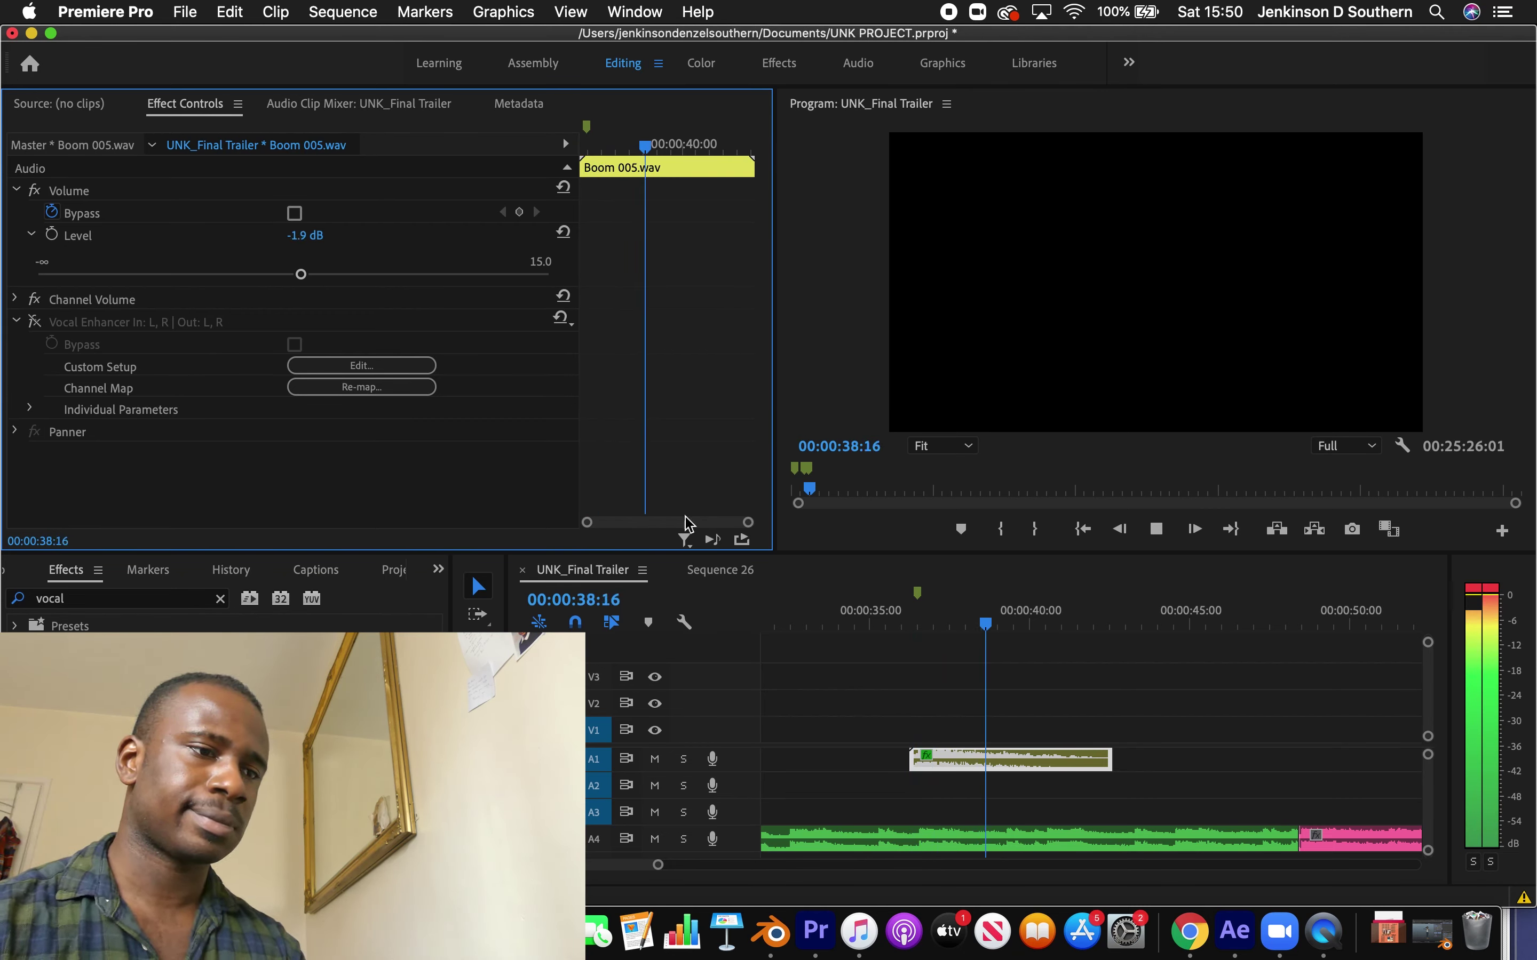
# Raise Boom 005.wav to -0.4 dB while playing it from 00:00:35:15 and reselect the clip for another playback
pyautogui.click(892, 622)
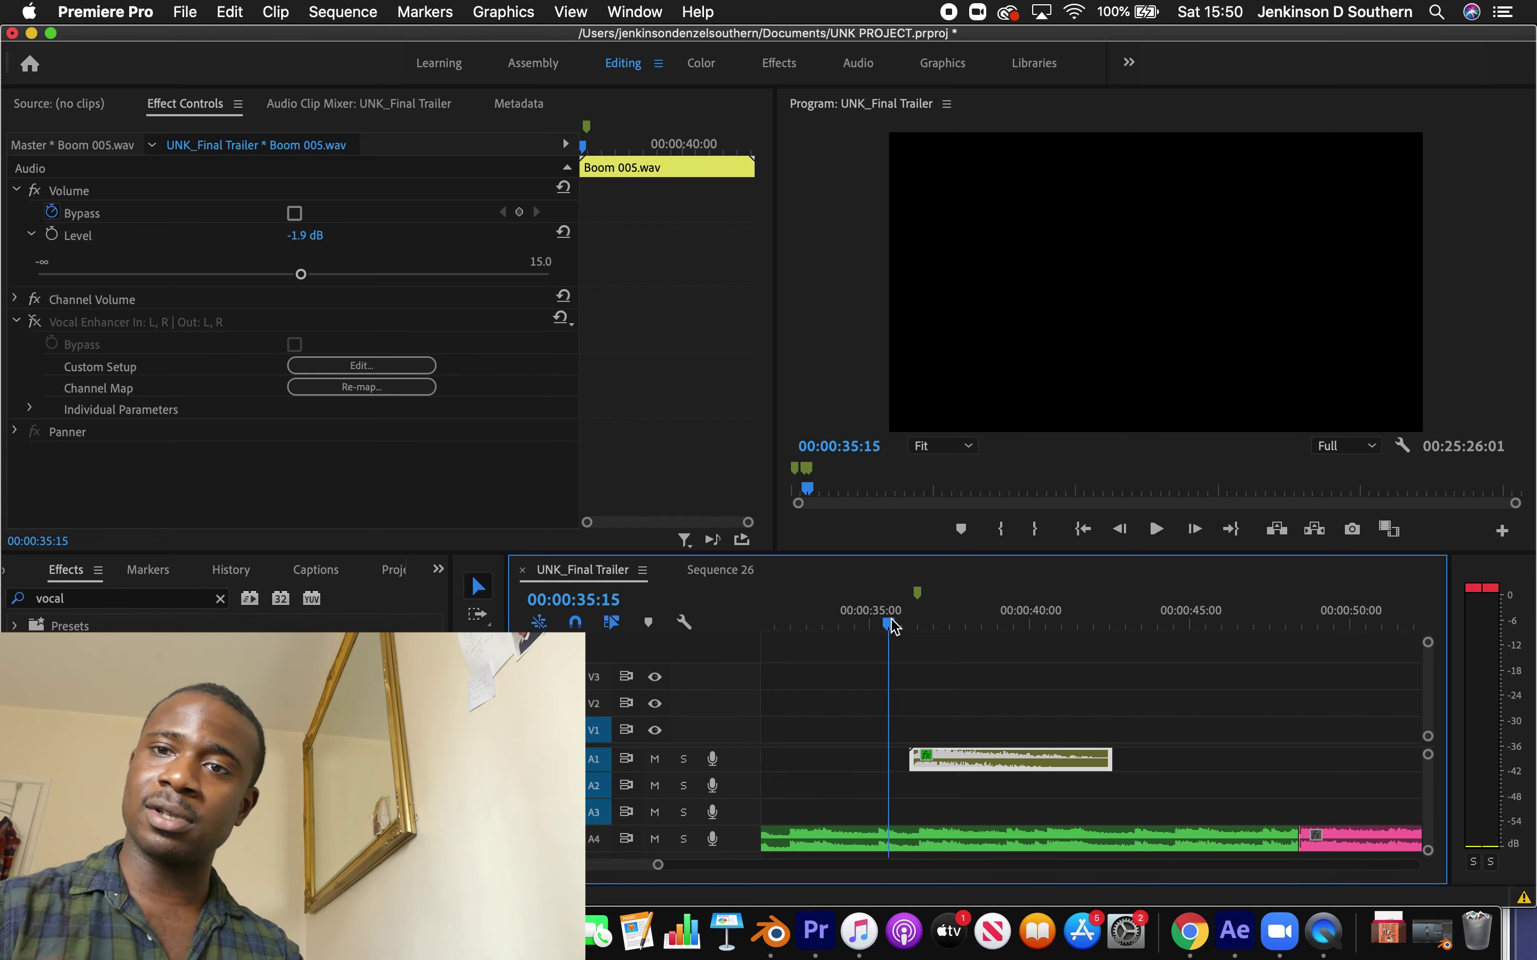
pyautogui.press('space')
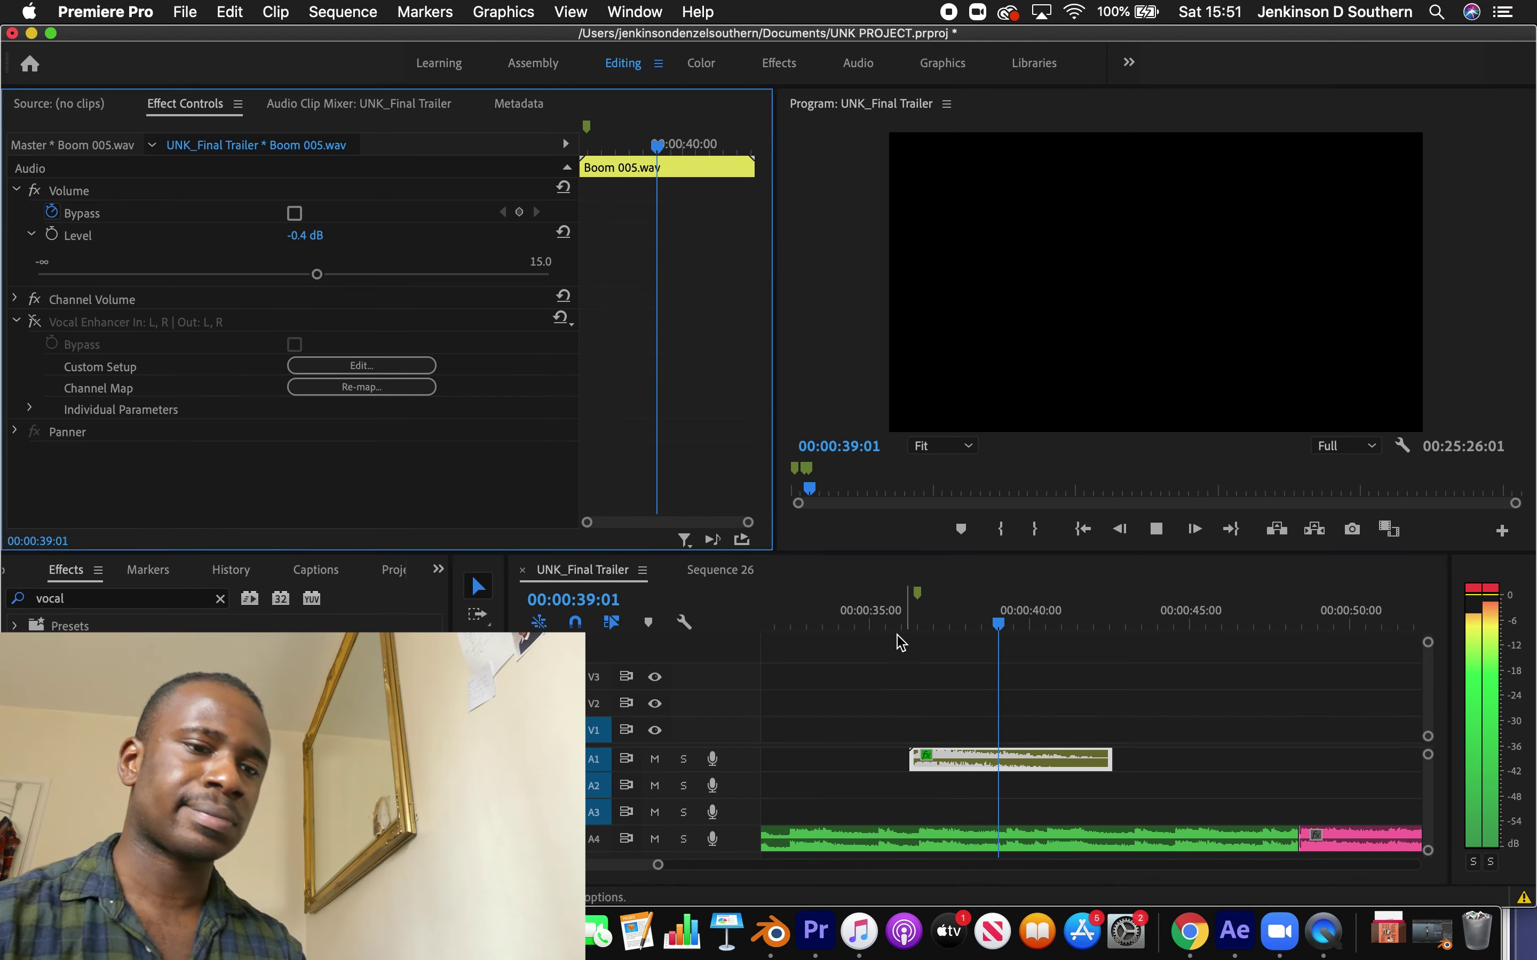
pyautogui.click(879, 624)
pyautogui.click(1249, 807)
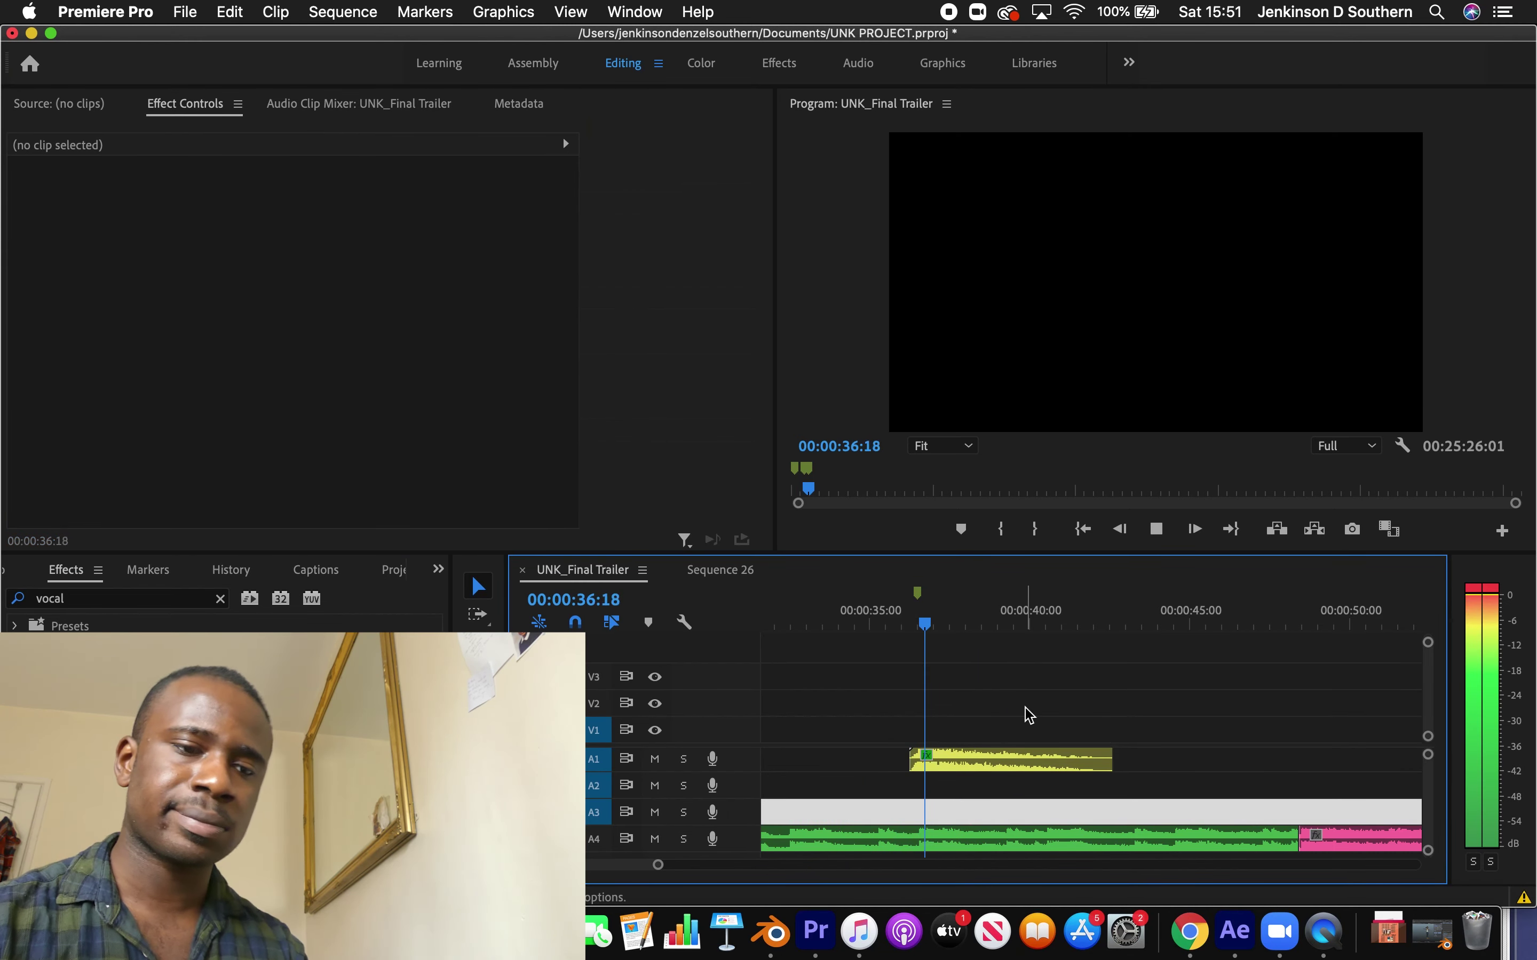
pyautogui.click(1016, 759)
pyautogui.click(877, 624)
pyautogui.press('space')
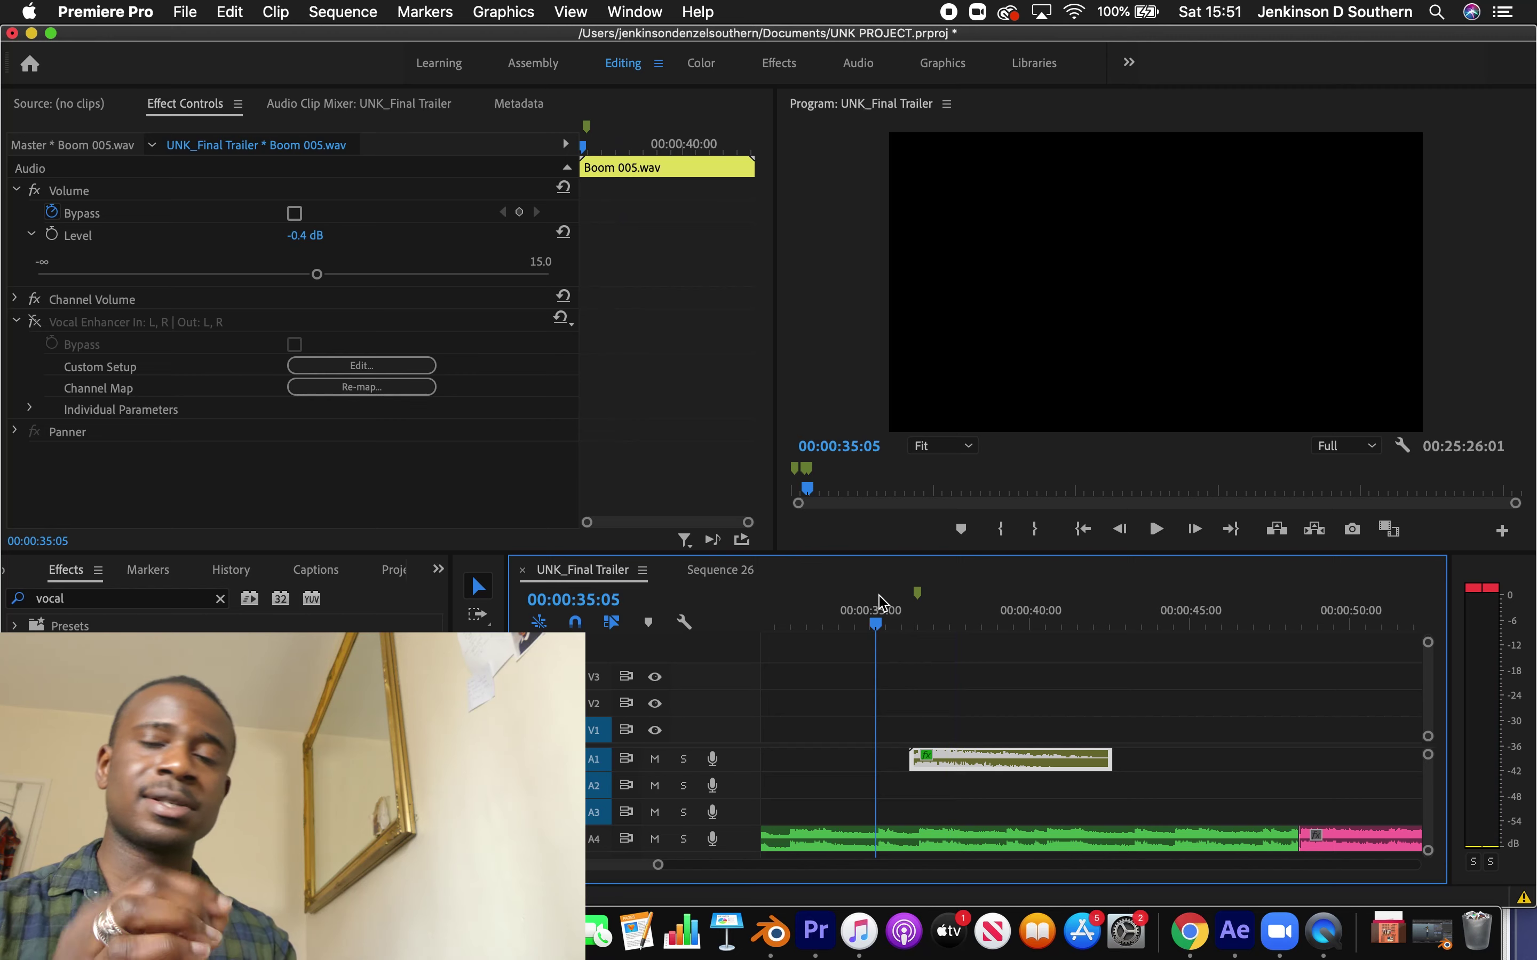
# Replay the boom from about 00:00:35:20 and add two clip markers on Boom 005.wav at the following beats
pyautogui.press('space')
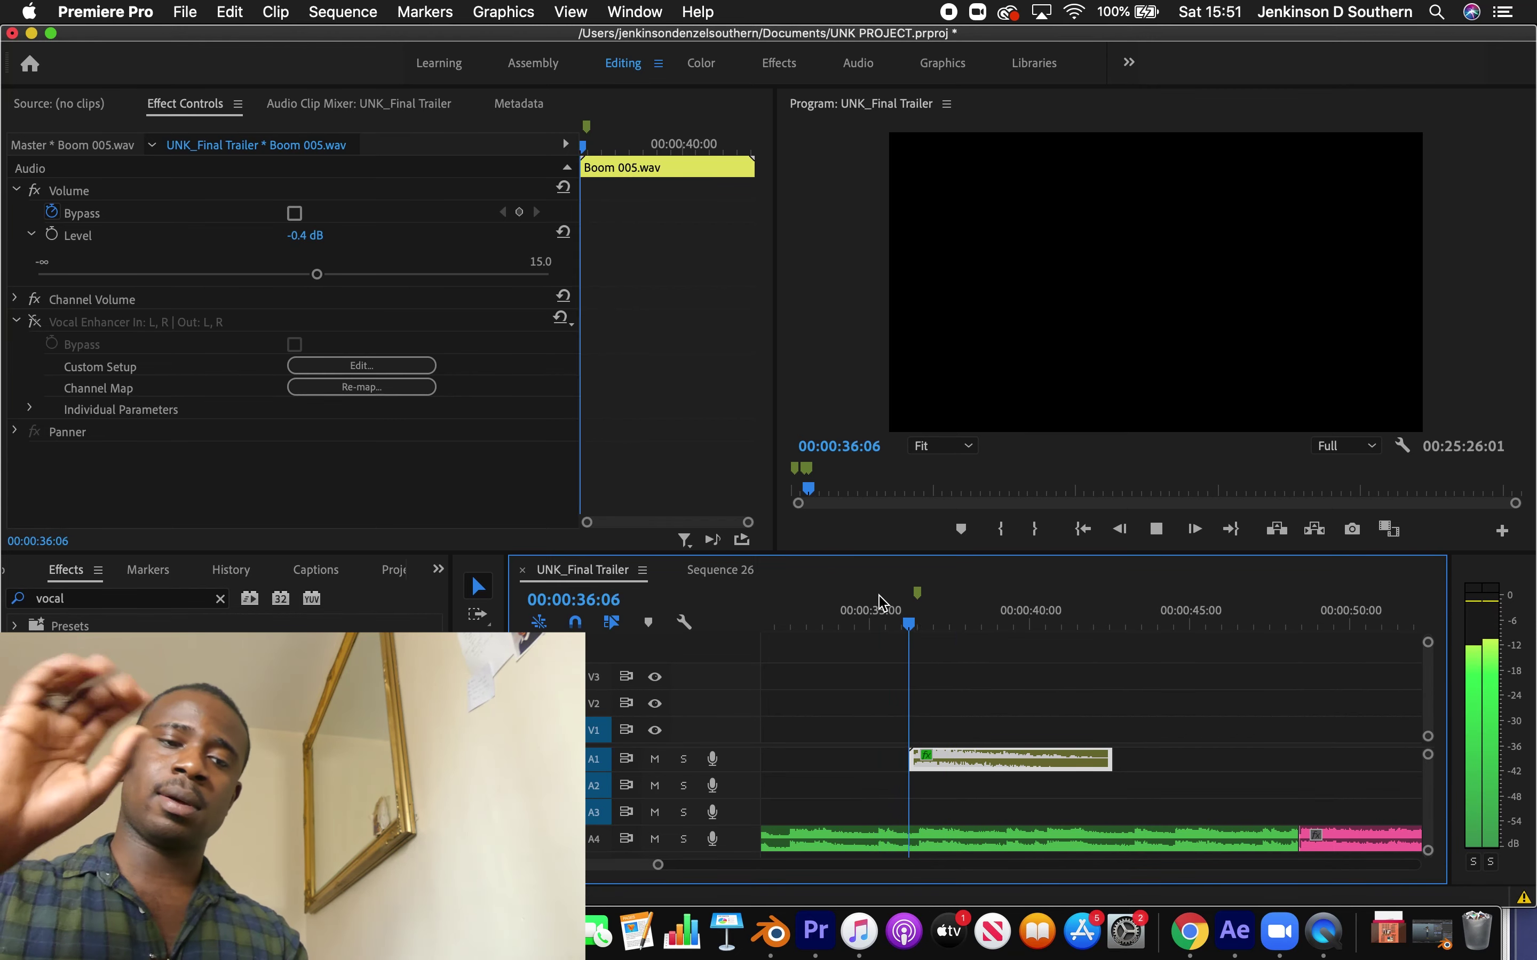
pyautogui.press('space')
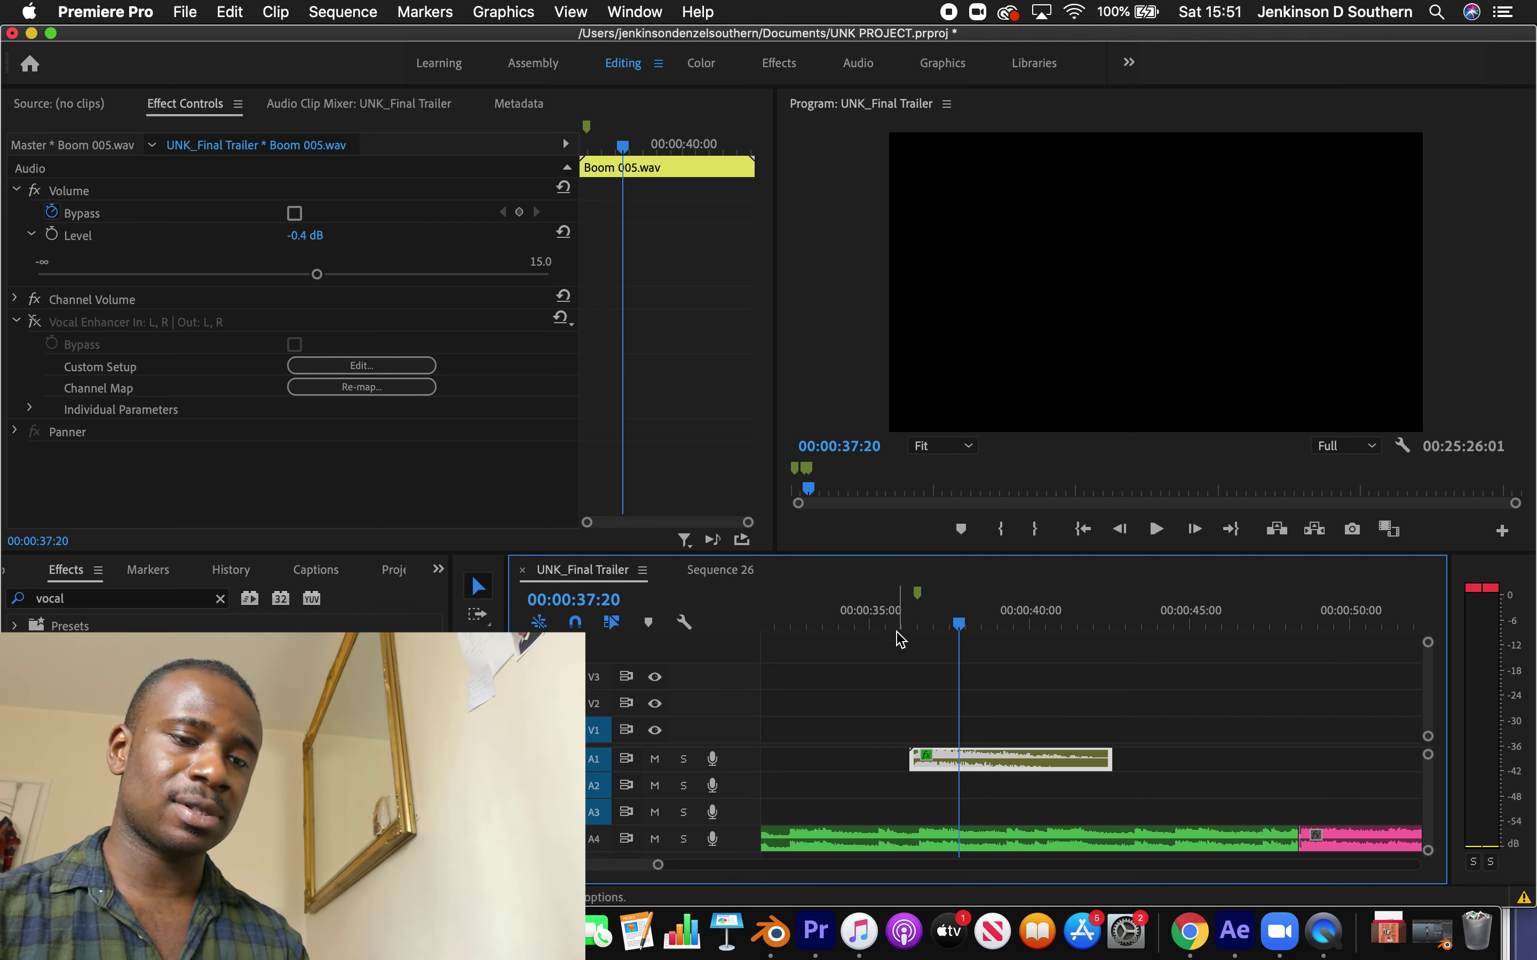
pyautogui.click(900, 616)
pyautogui.press('space')
pyautogui.click(896, 614)
pyautogui.press('space')
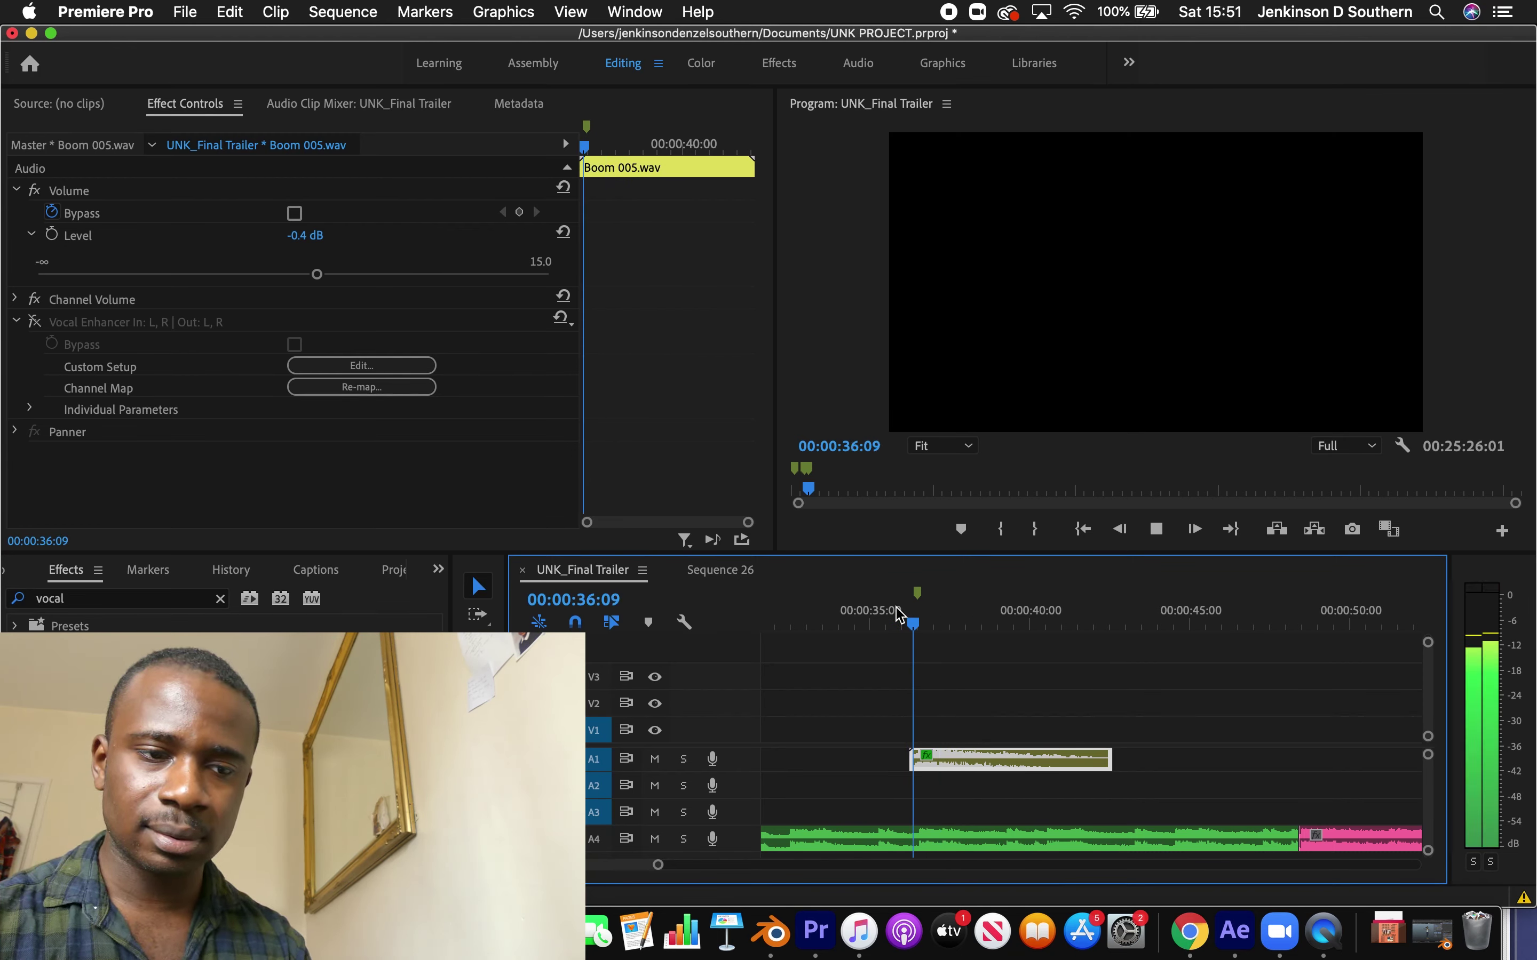
pyautogui.click(896, 611)
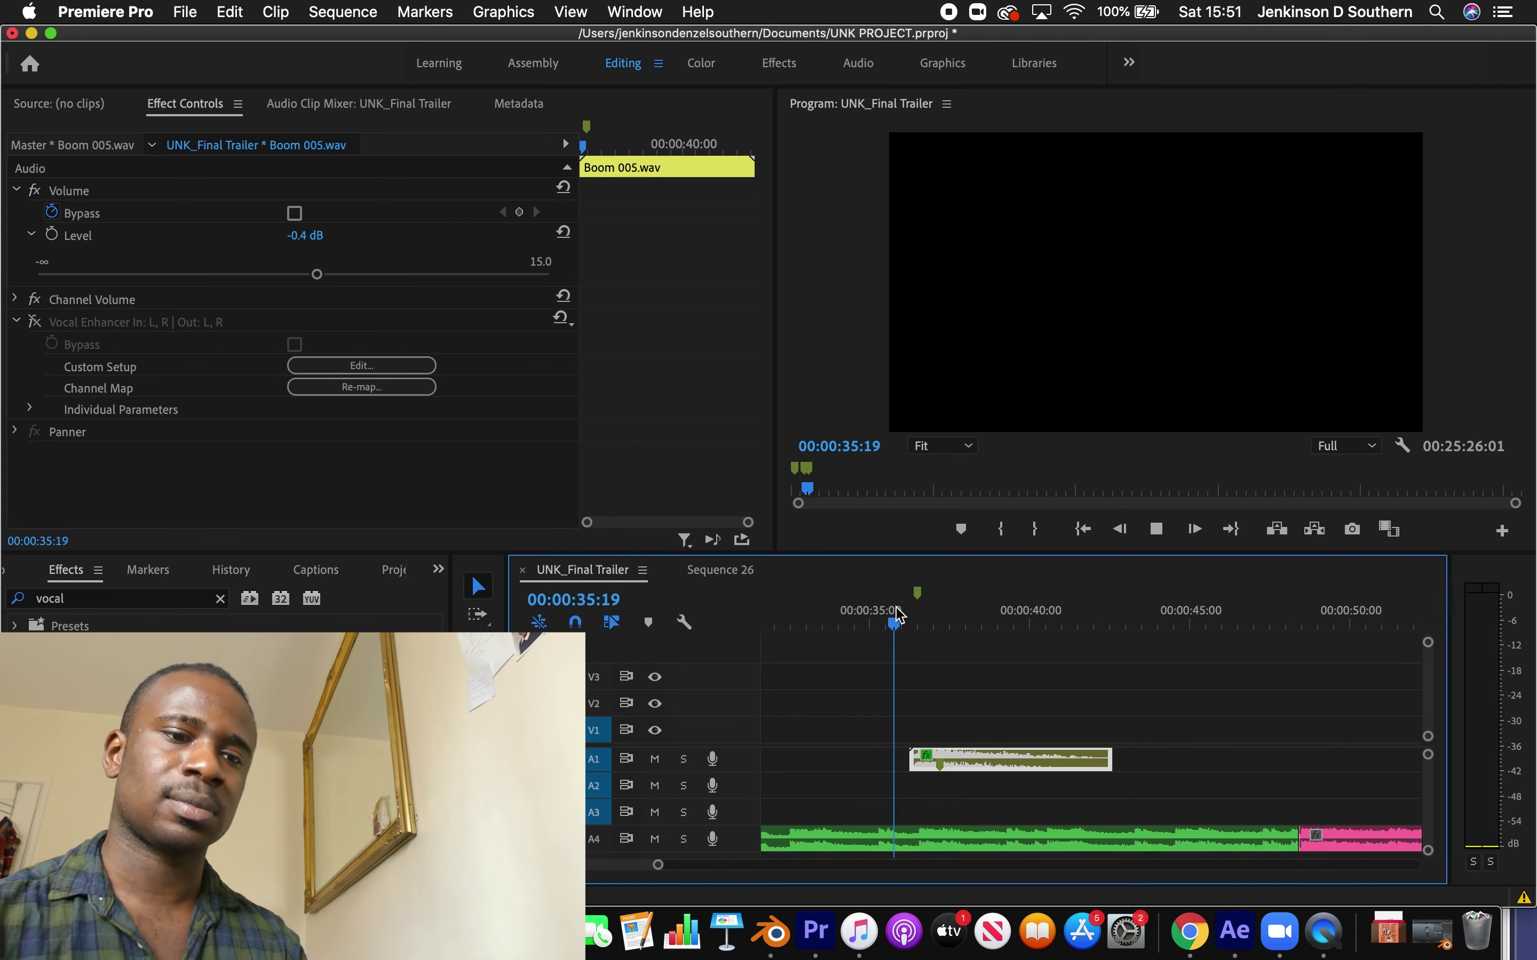
pyautogui.click(899, 615)
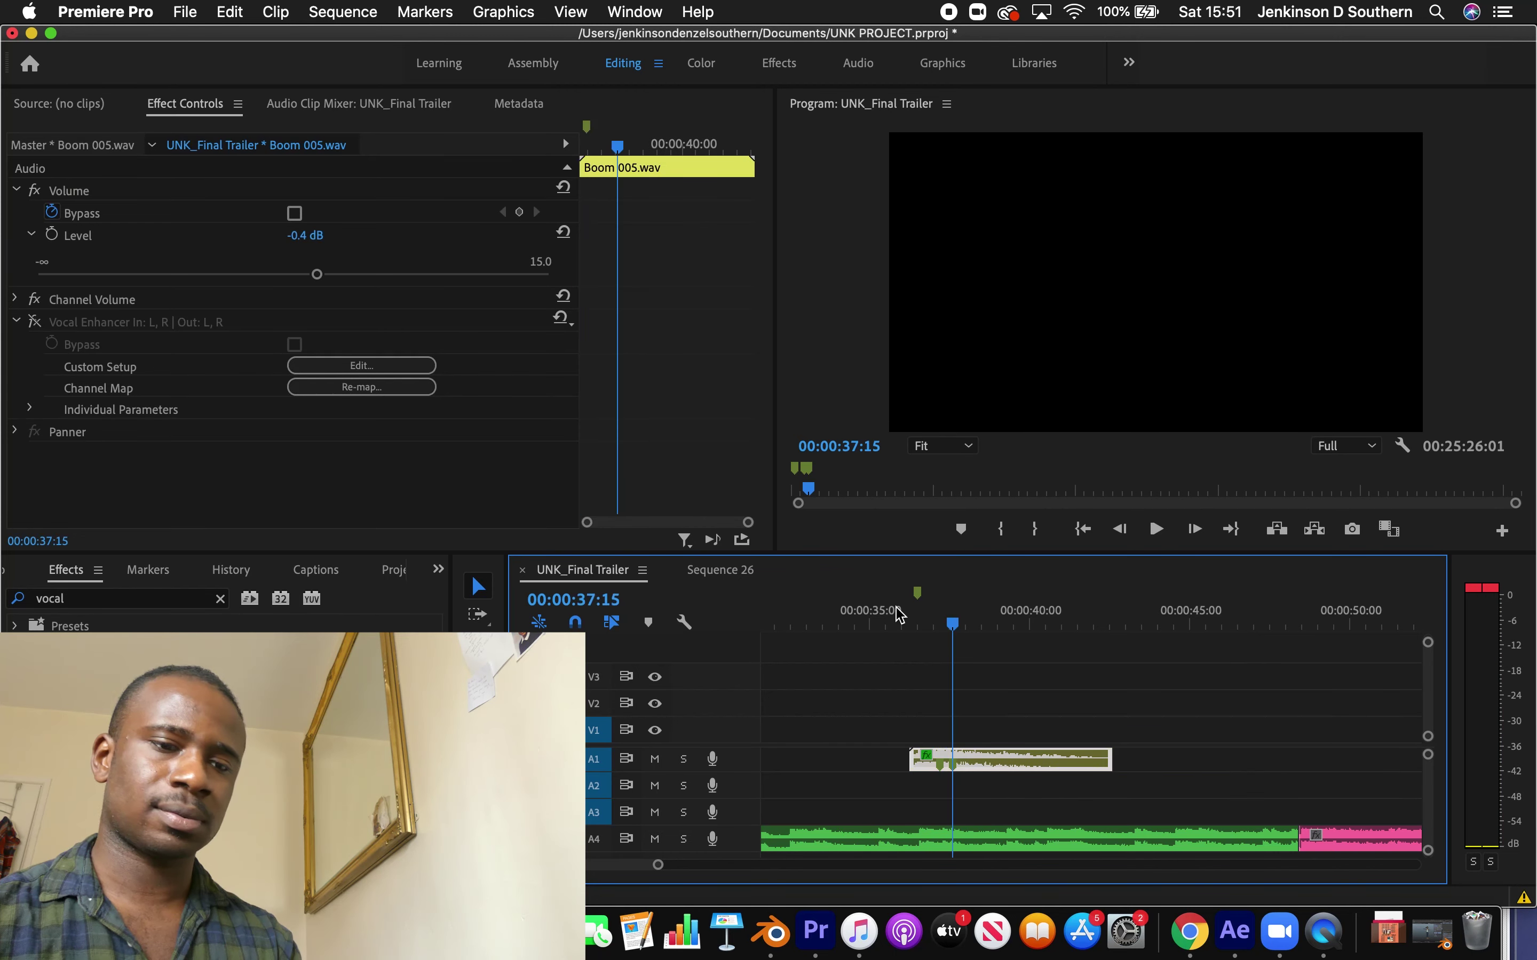
pyautogui.click(896, 614)
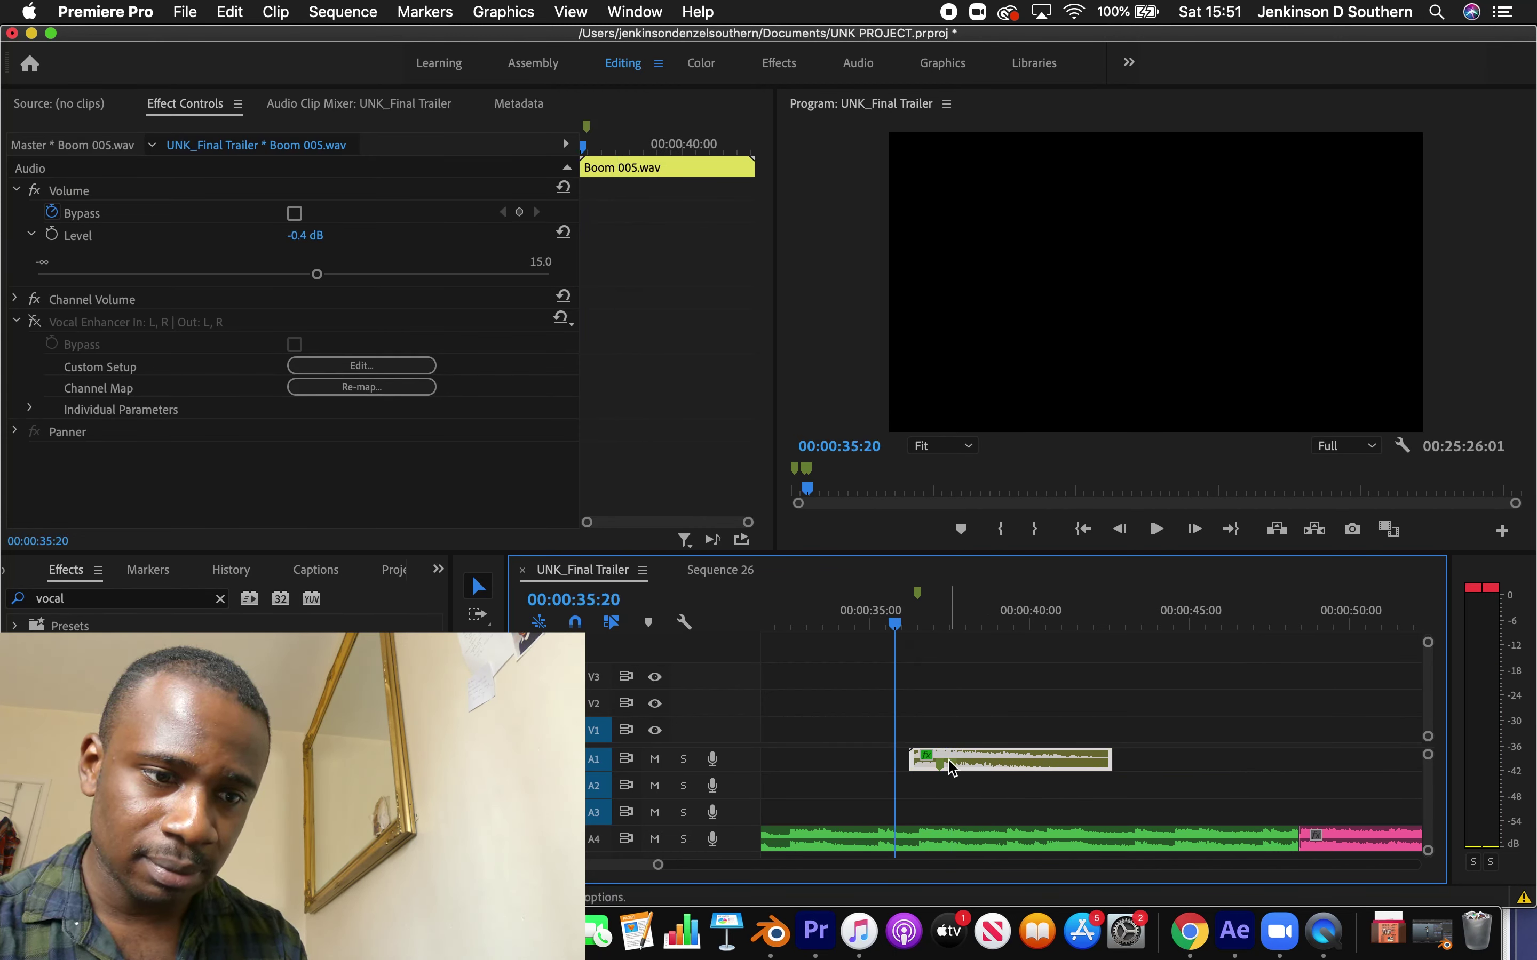
# Audition the spare hits near 00:03:48:00 and move HIT 009.wav onto track A2 at about 00:00:44
pyautogui.moveTo(661, 868); pyautogui.dragTo(920, 865)
pyautogui.click(1209, 622)
pyautogui.press('space')
pyautogui.click(1230, 626)
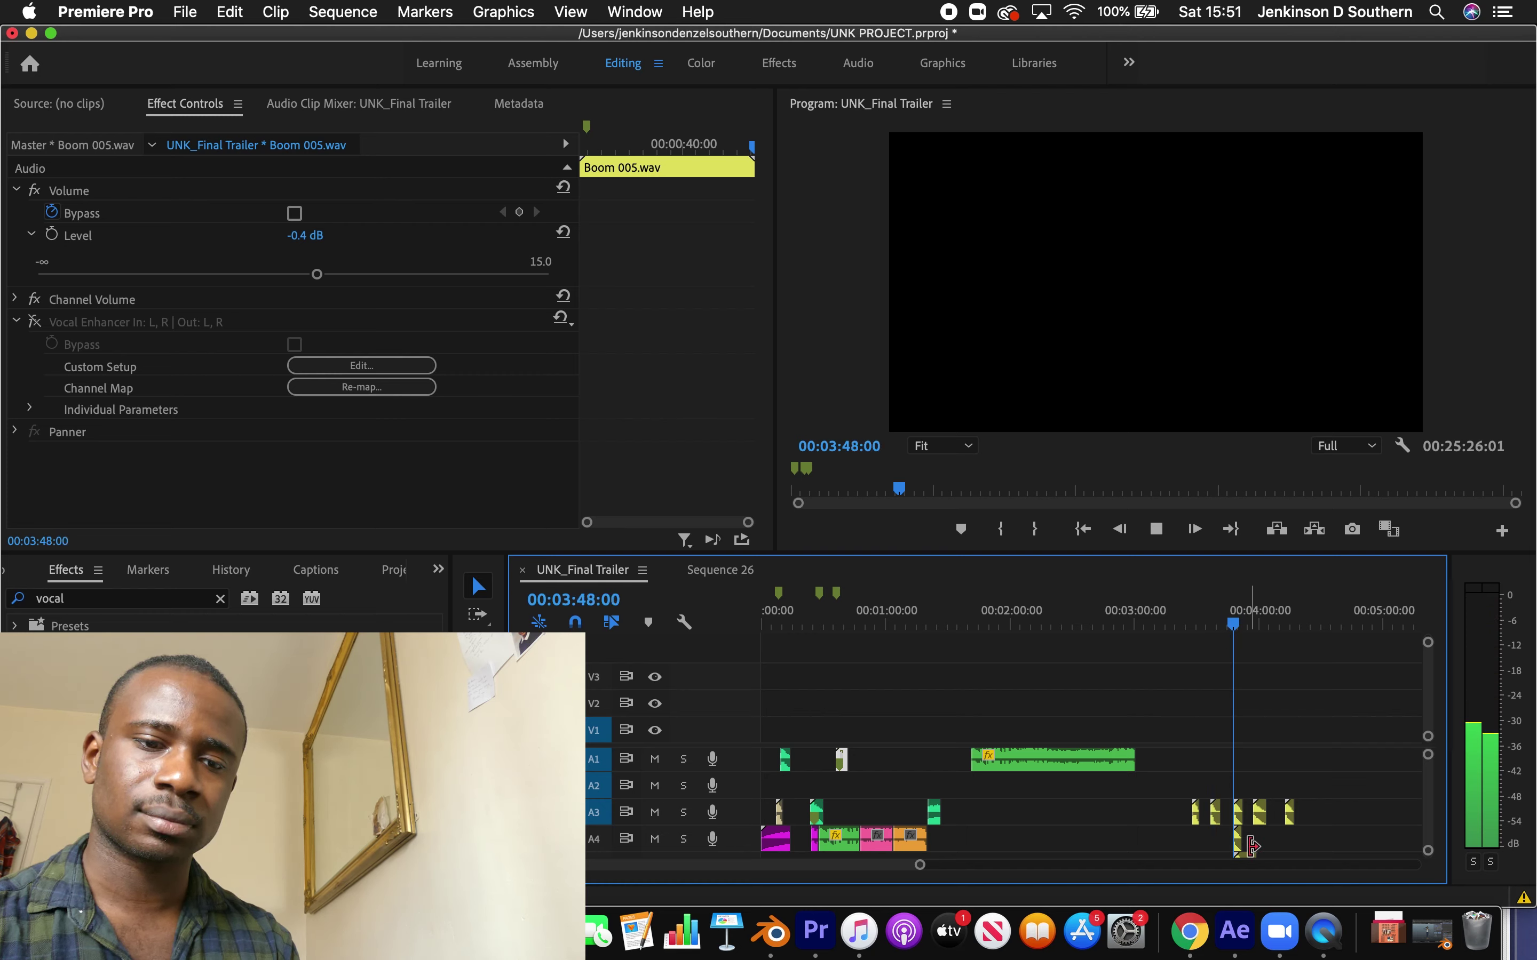
pyautogui.click(1242, 848)
pyautogui.moveTo(1237, 819); pyautogui.dragTo(857, 787)
pyautogui.click(829, 623)
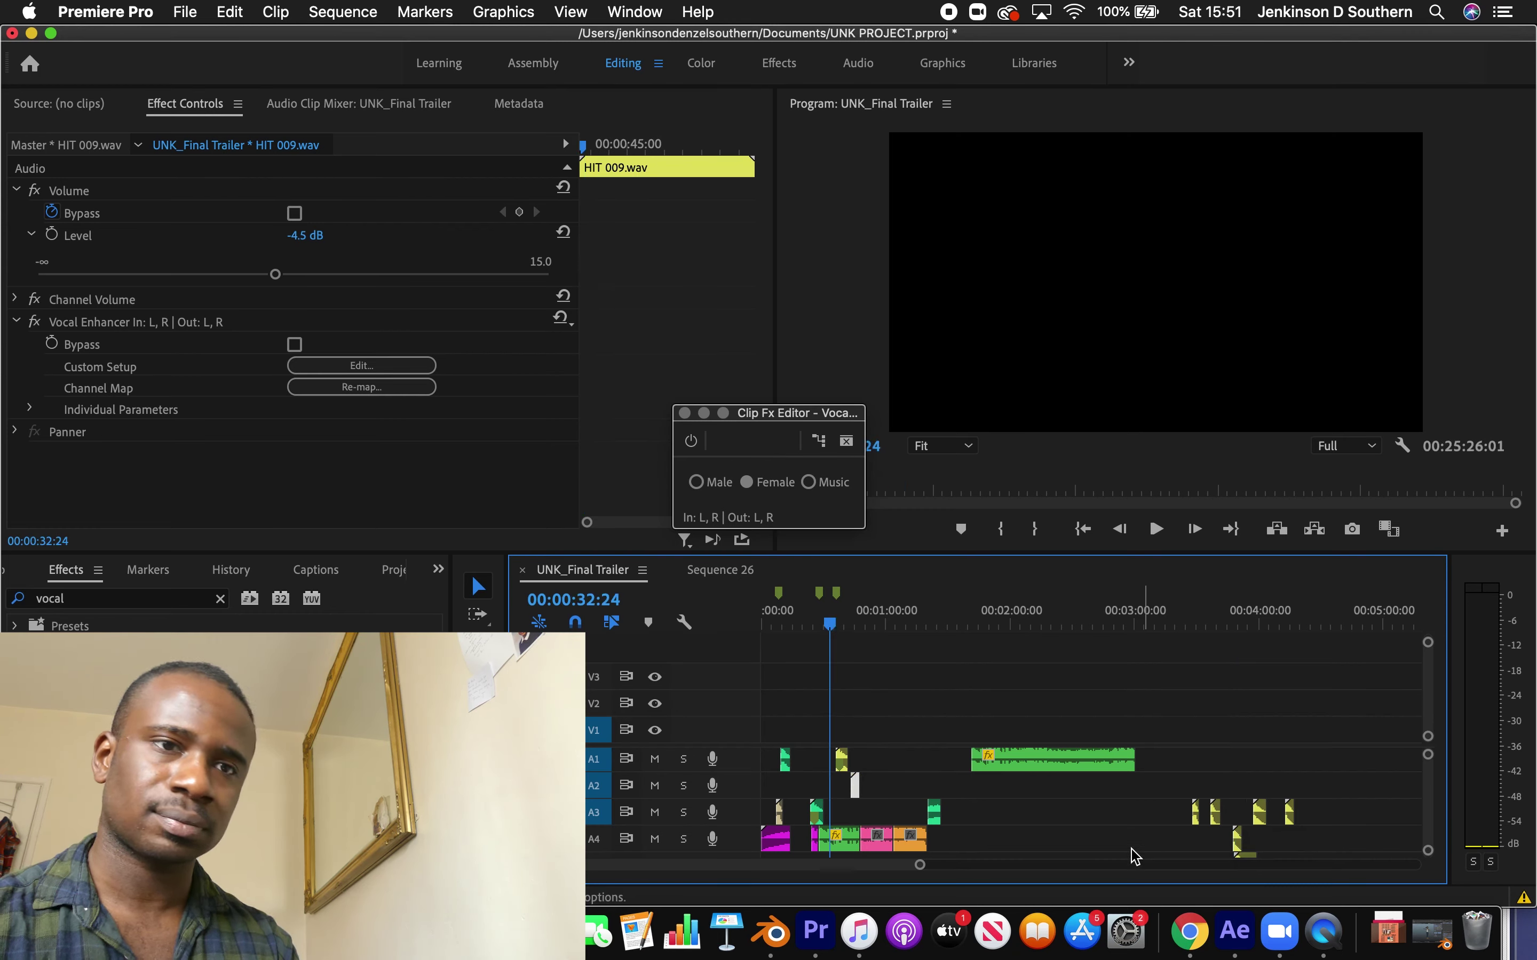
# Move HIT 009.wav earlier on A2 to about 00:00:39, beneath the tail of Boom 005.wav
pyautogui.moveTo(913, 867); pyautogui.dragTo(798, 873)
pyautogui.moveTo(1359, 795); pyautogui.dragTo(1269, 795)
pyautogui.click(1174, 594)
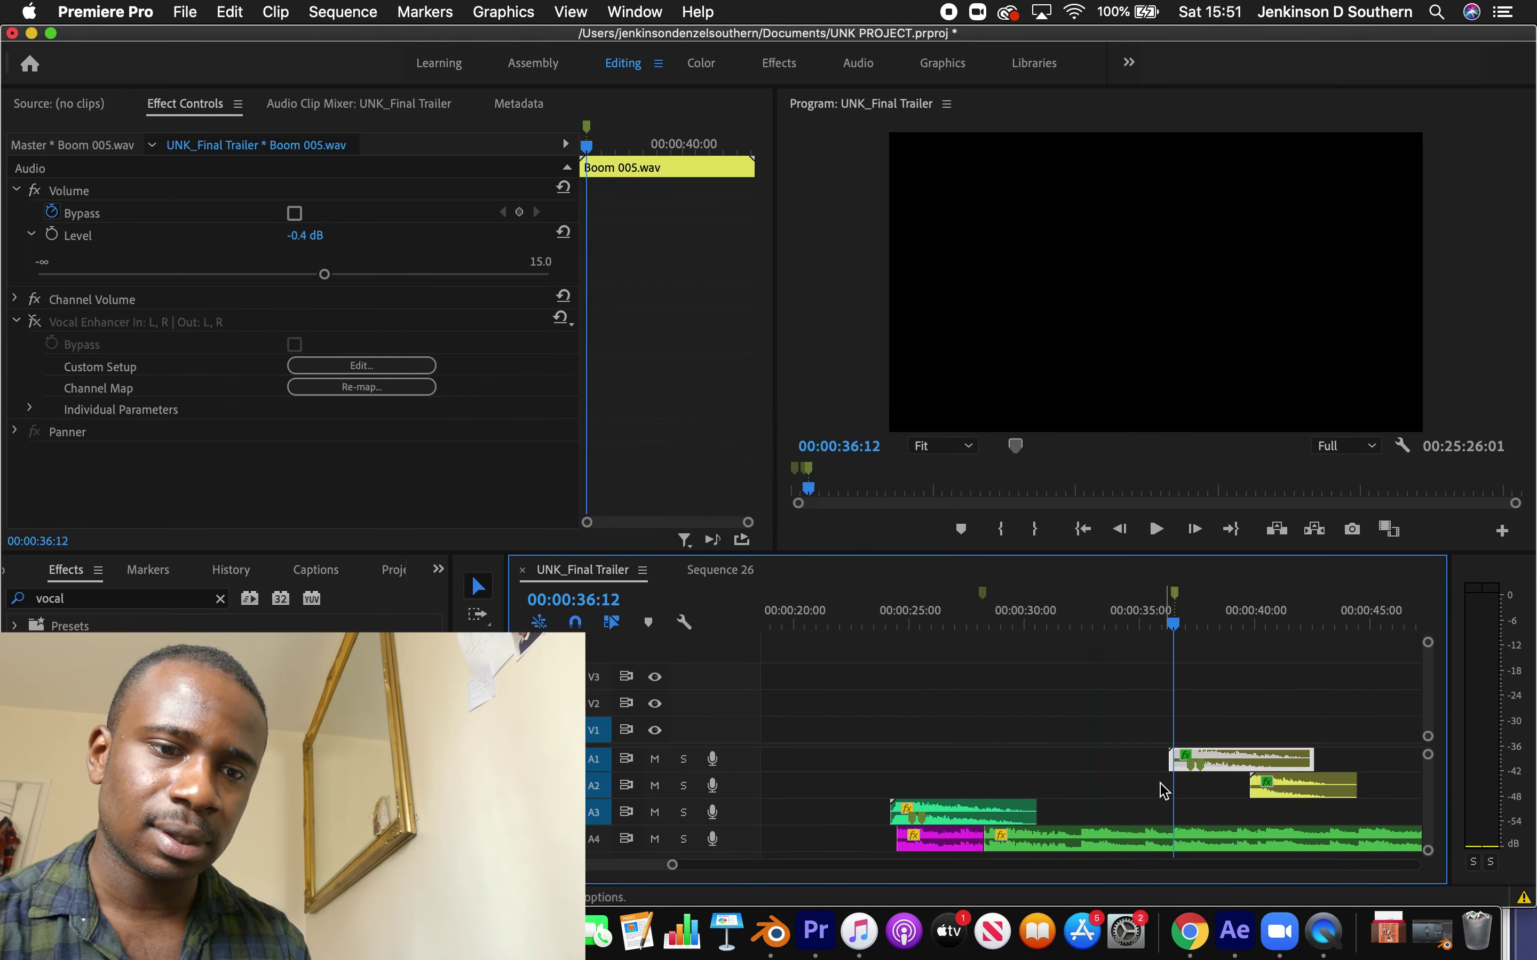
pyautogui.moveTo(670, 869); pyautogui.dragTo(627, 867)
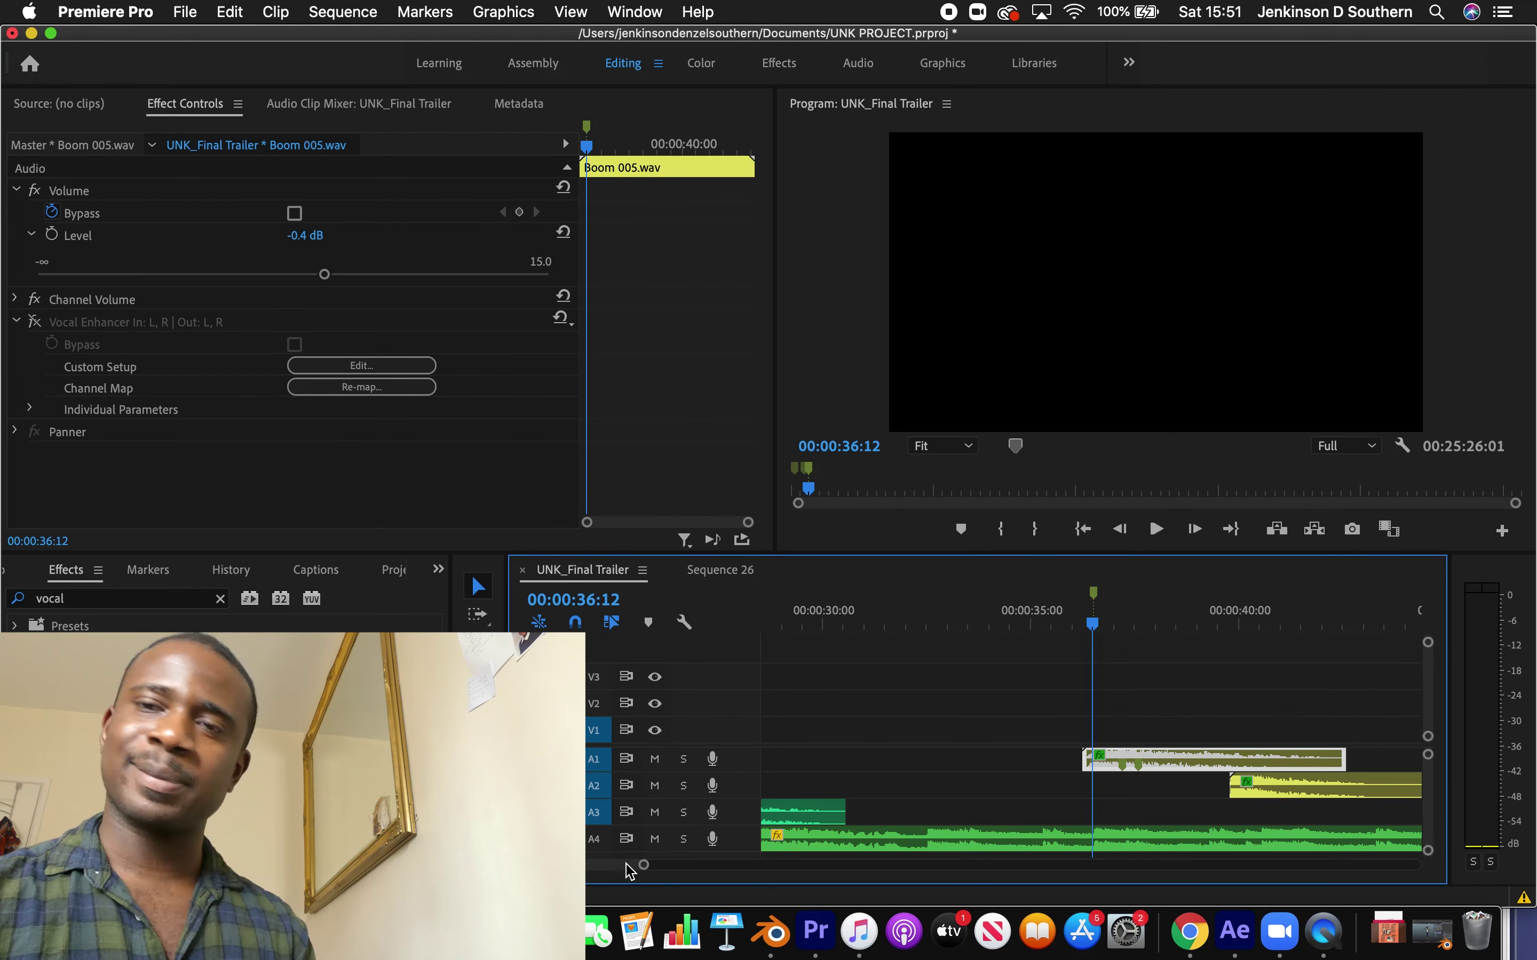
pyautogui.moveTo(1273, 789); pyautogui.dragTo(1236, 785)
# Play back Boom 005.wav over the music from about 00:00:36:00 to judge where the second hit should land
pyautogui.press('space')
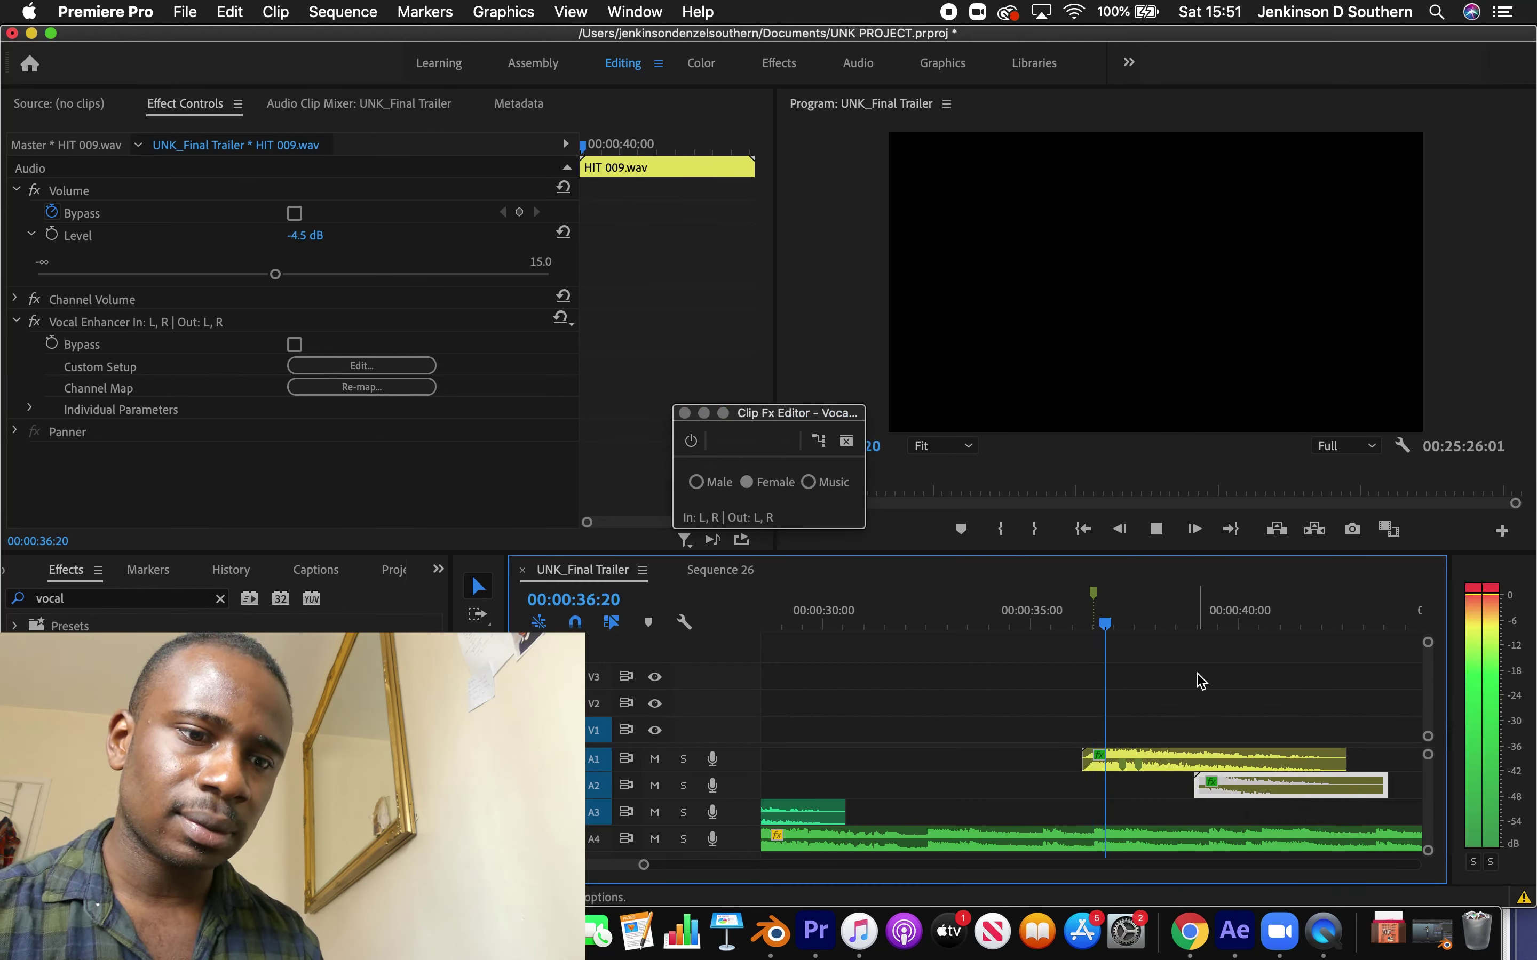
pyautogui.click(1097, 611)
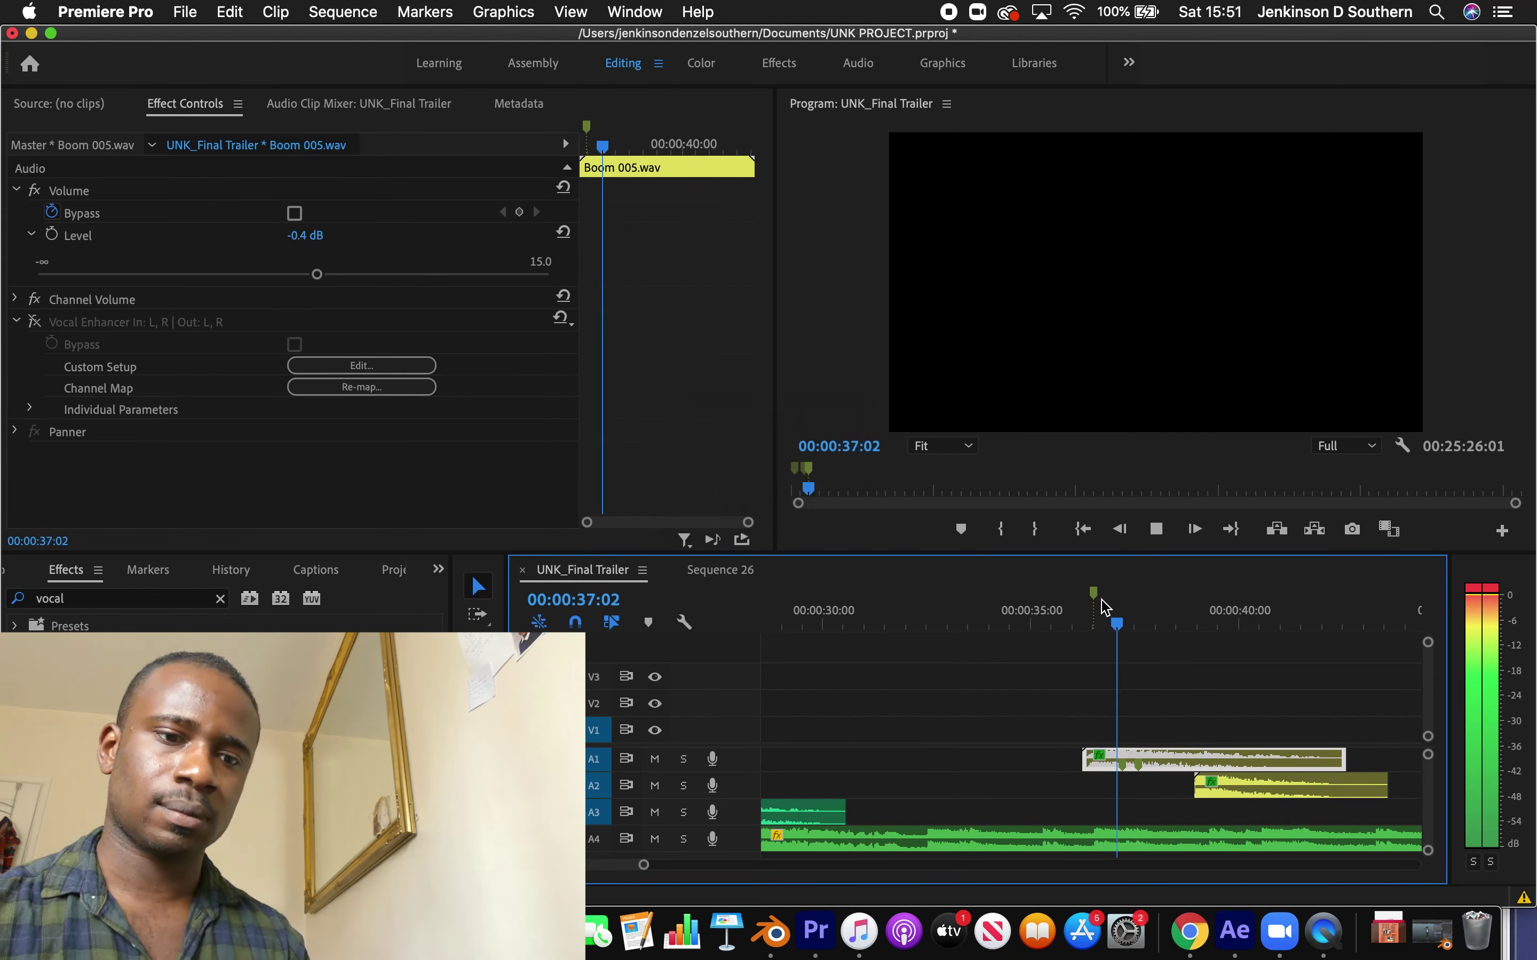
pyautogui.click(1076, 608)
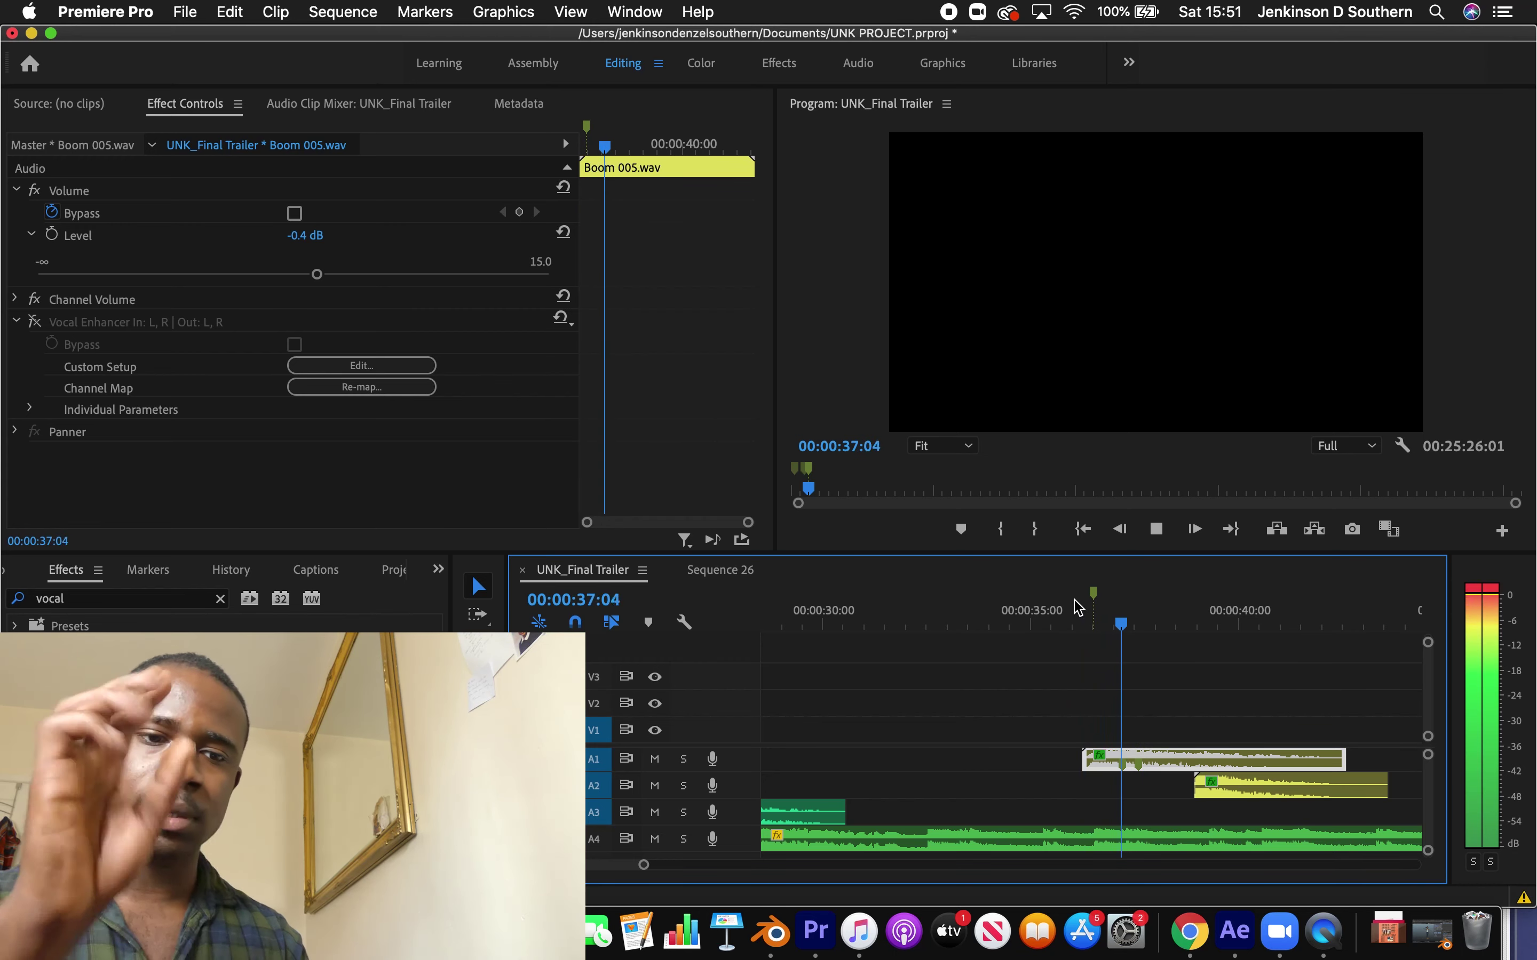
pyautogui.press('space')
pyautogui.click(1078, 608)
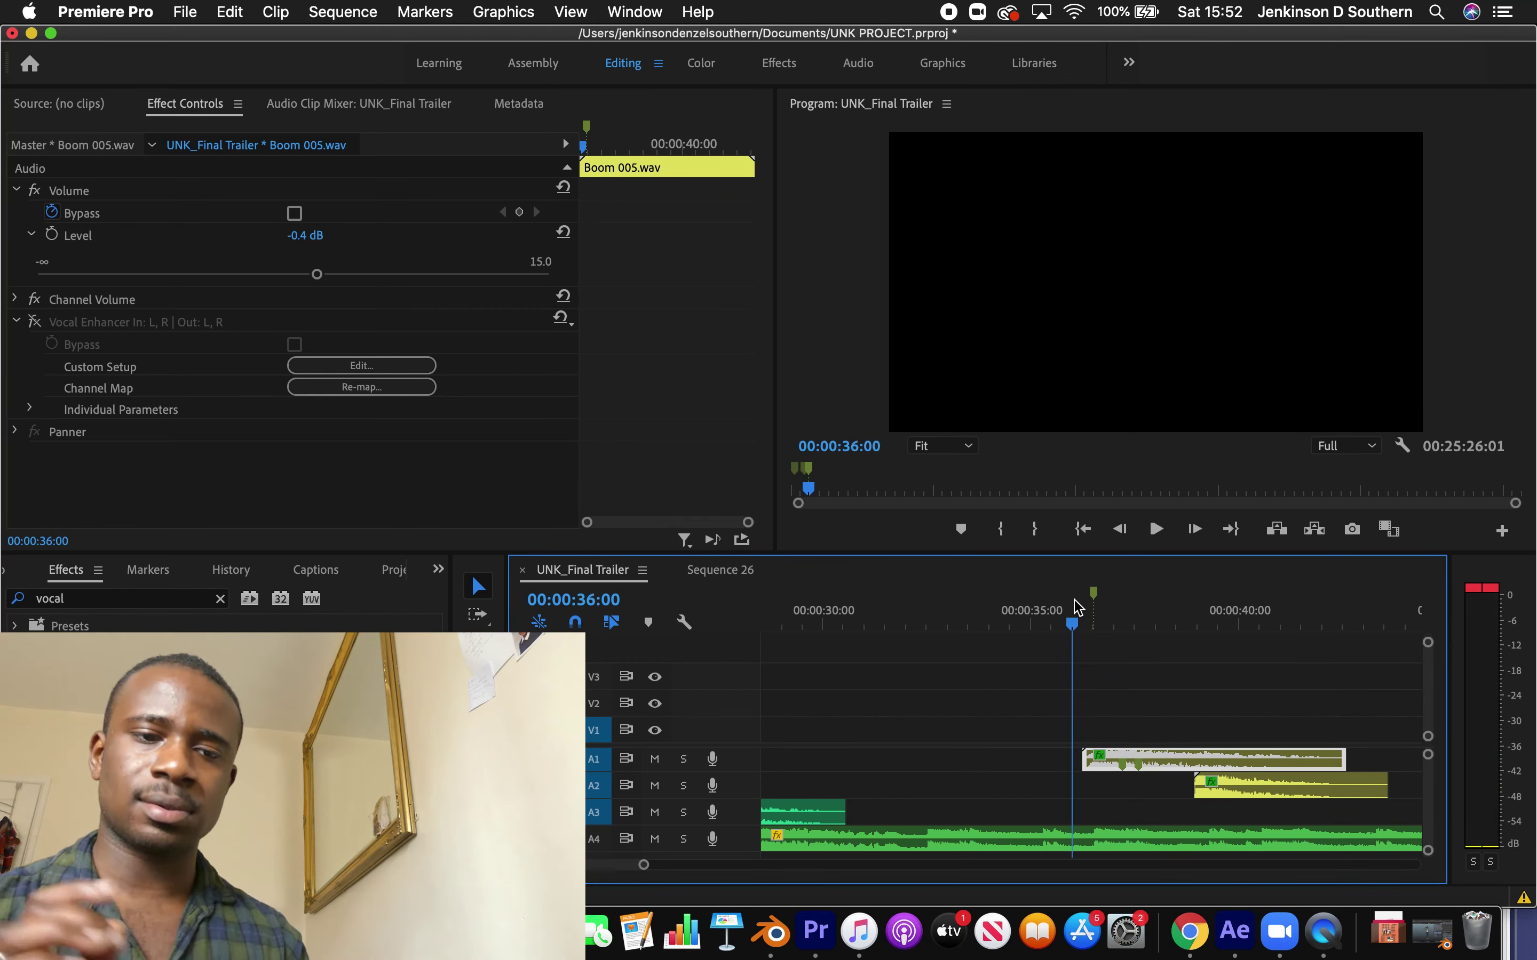
pyautogui.press('space')
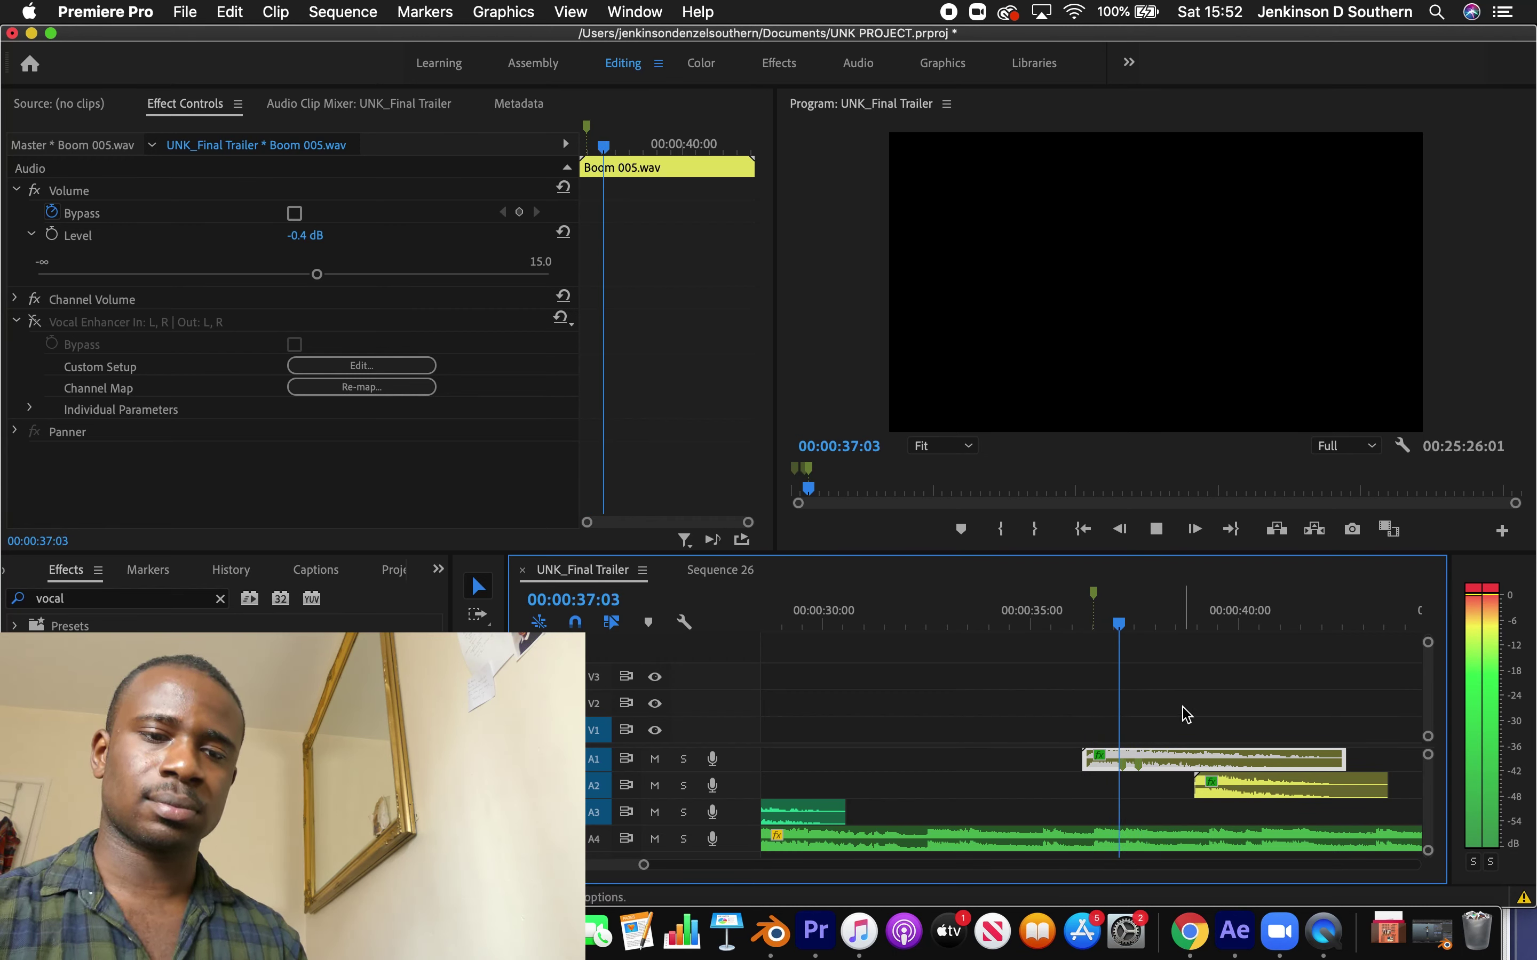
pyautogui.press('space')
# Align the start of HIT 009.wav with the first clip marker on Boom 005.wav and replay from before the boom
pyautogui.moveTo(1218, 786); pyautogui.dragTo(1150, 785)
pyautogui.press('space')
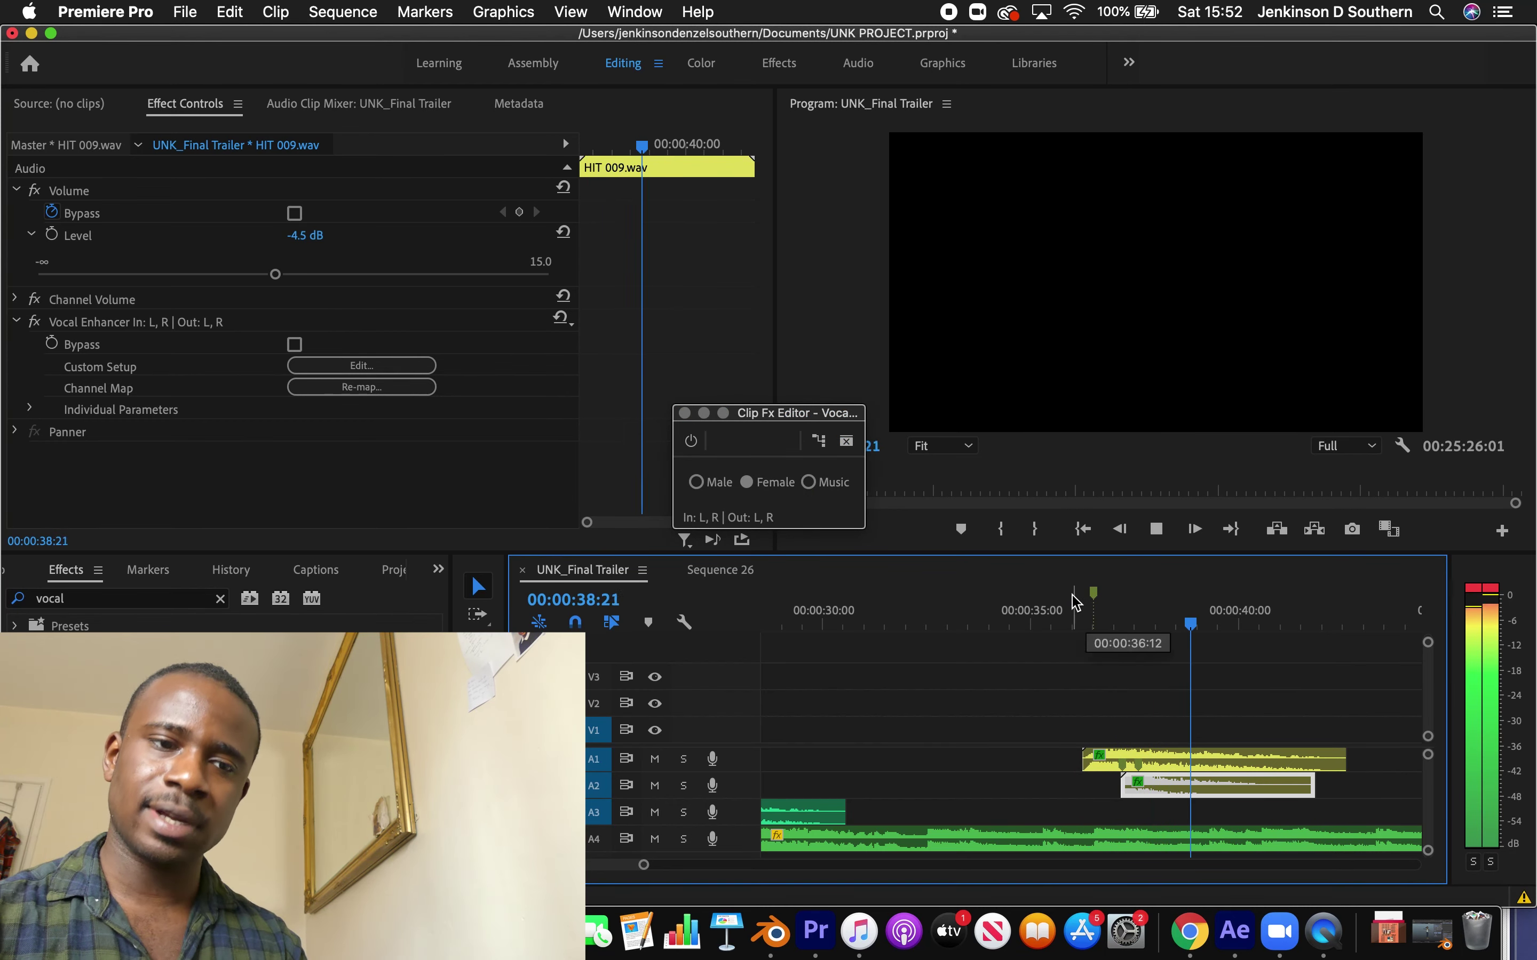
pyautogui.click(1056, 624)
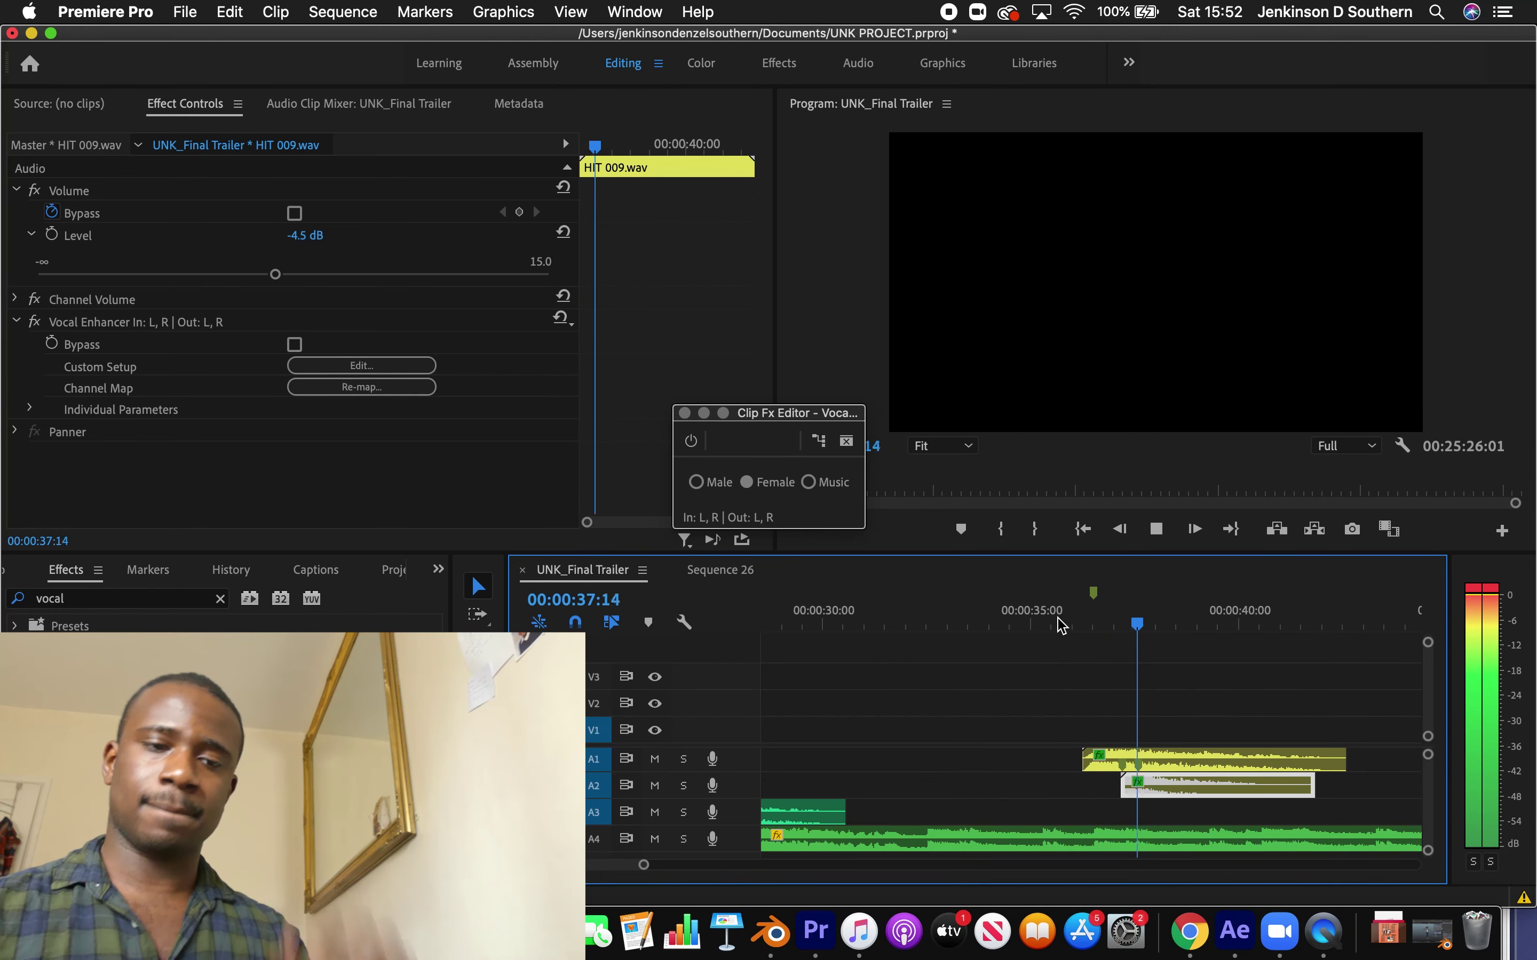
pyautogui.click(1057, 620)
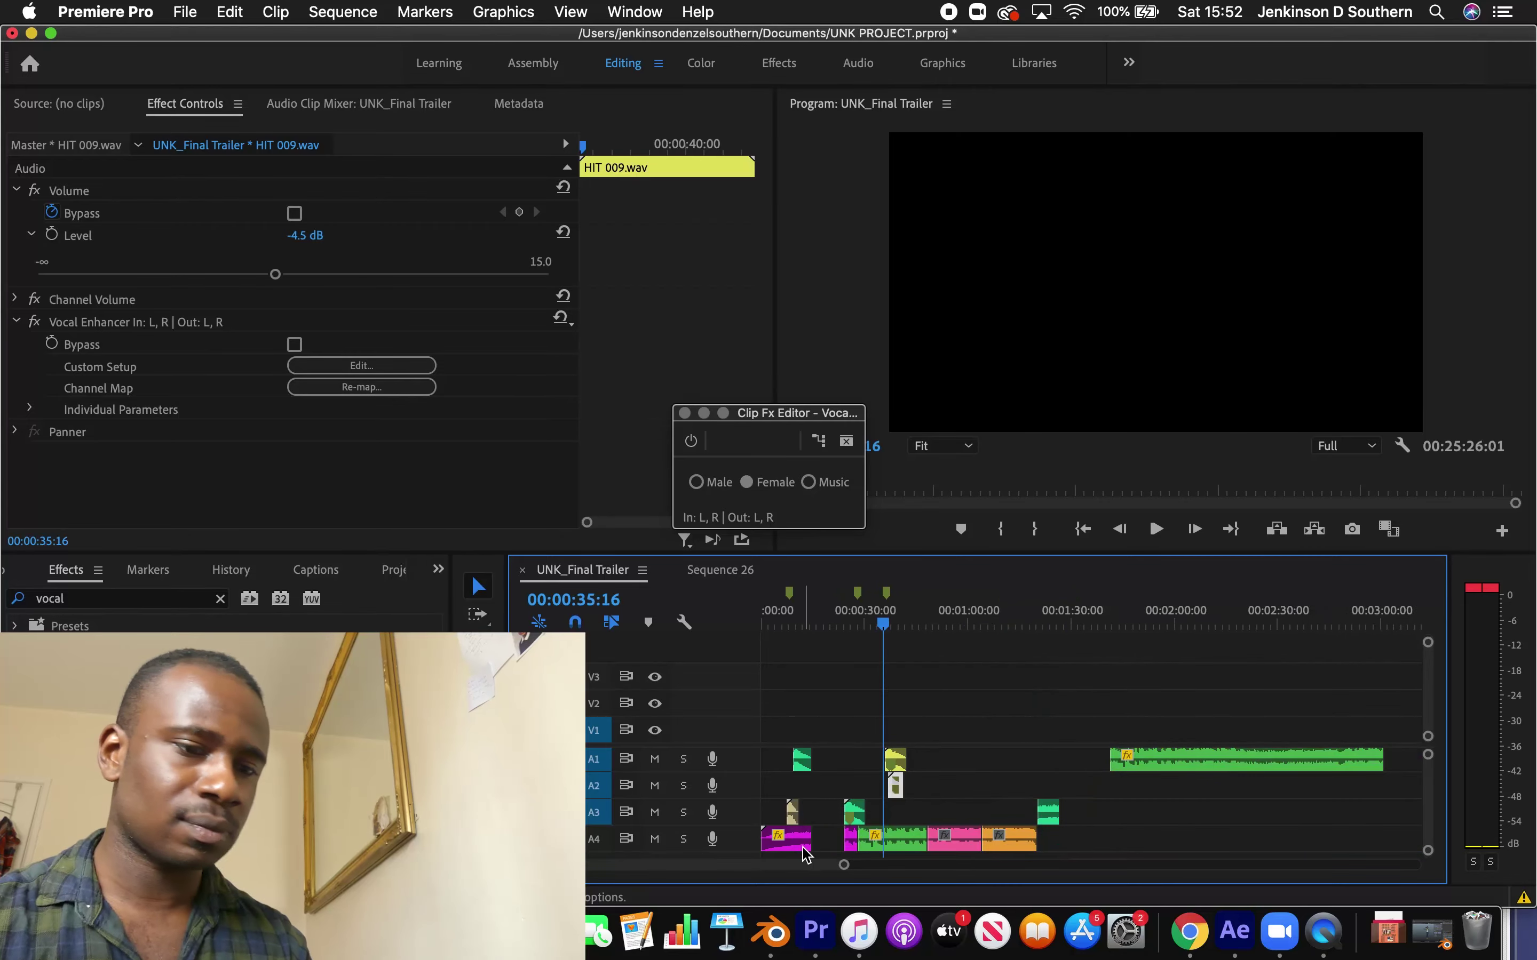
# Audition the spare hits near 00:03:58 and move HIT 003.wav along A3 to about 00:00:48
pyautogui.moveTo(844, 864); pyautogui.dragTo(954, 866)
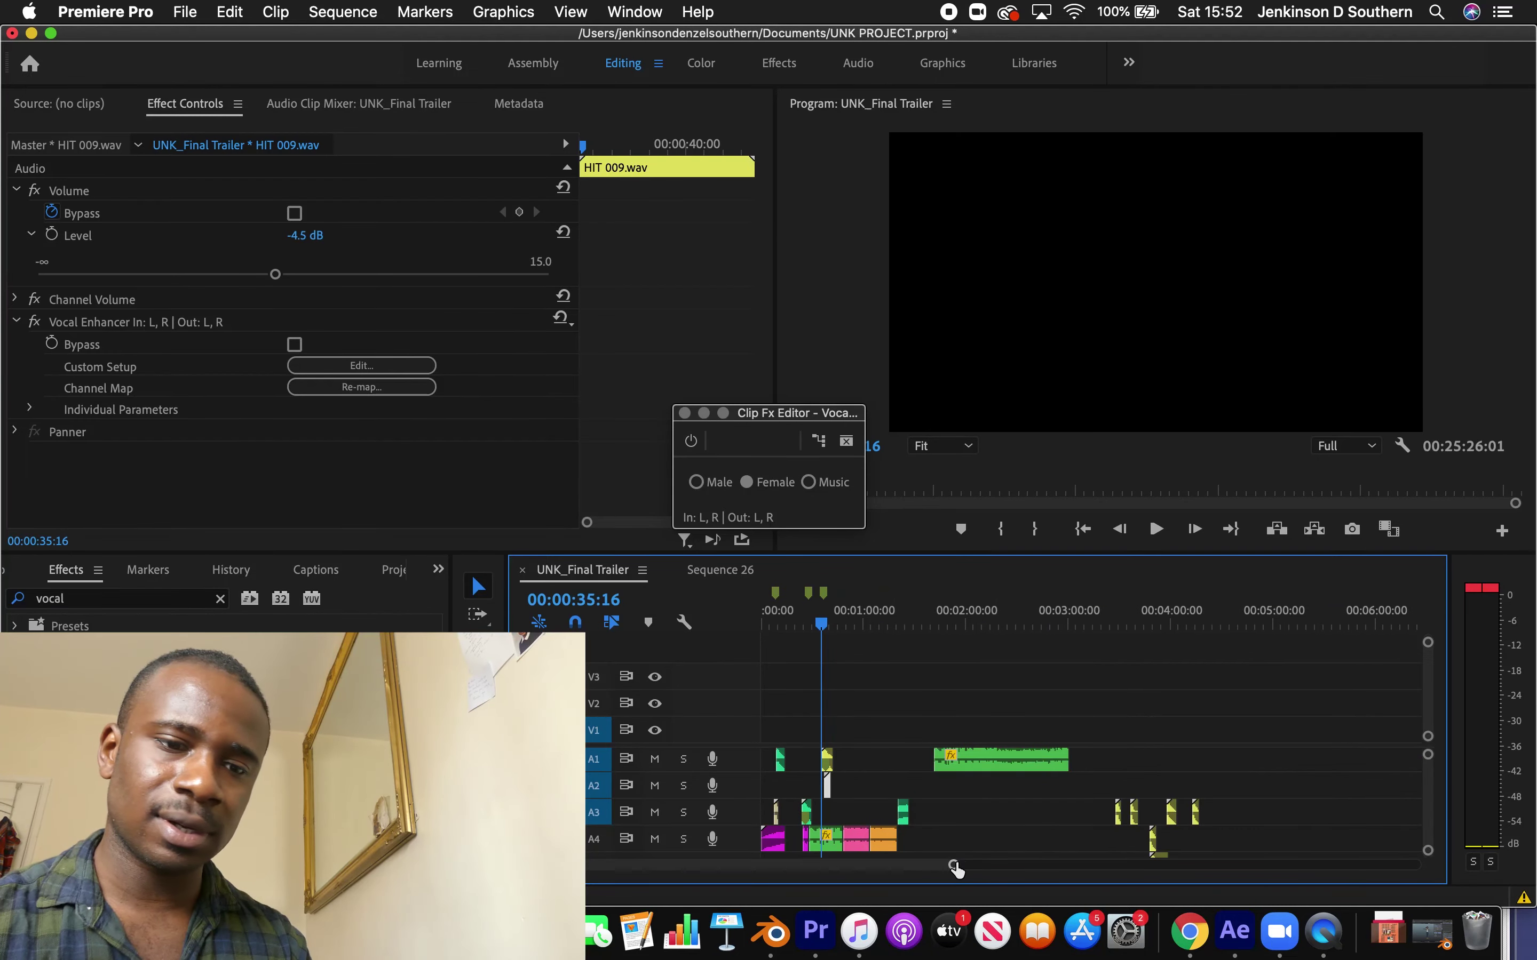
pyautogui.moveTo(1197, 620); pyautogui.dragTo(1166, 624)
pyautogui.press('space')
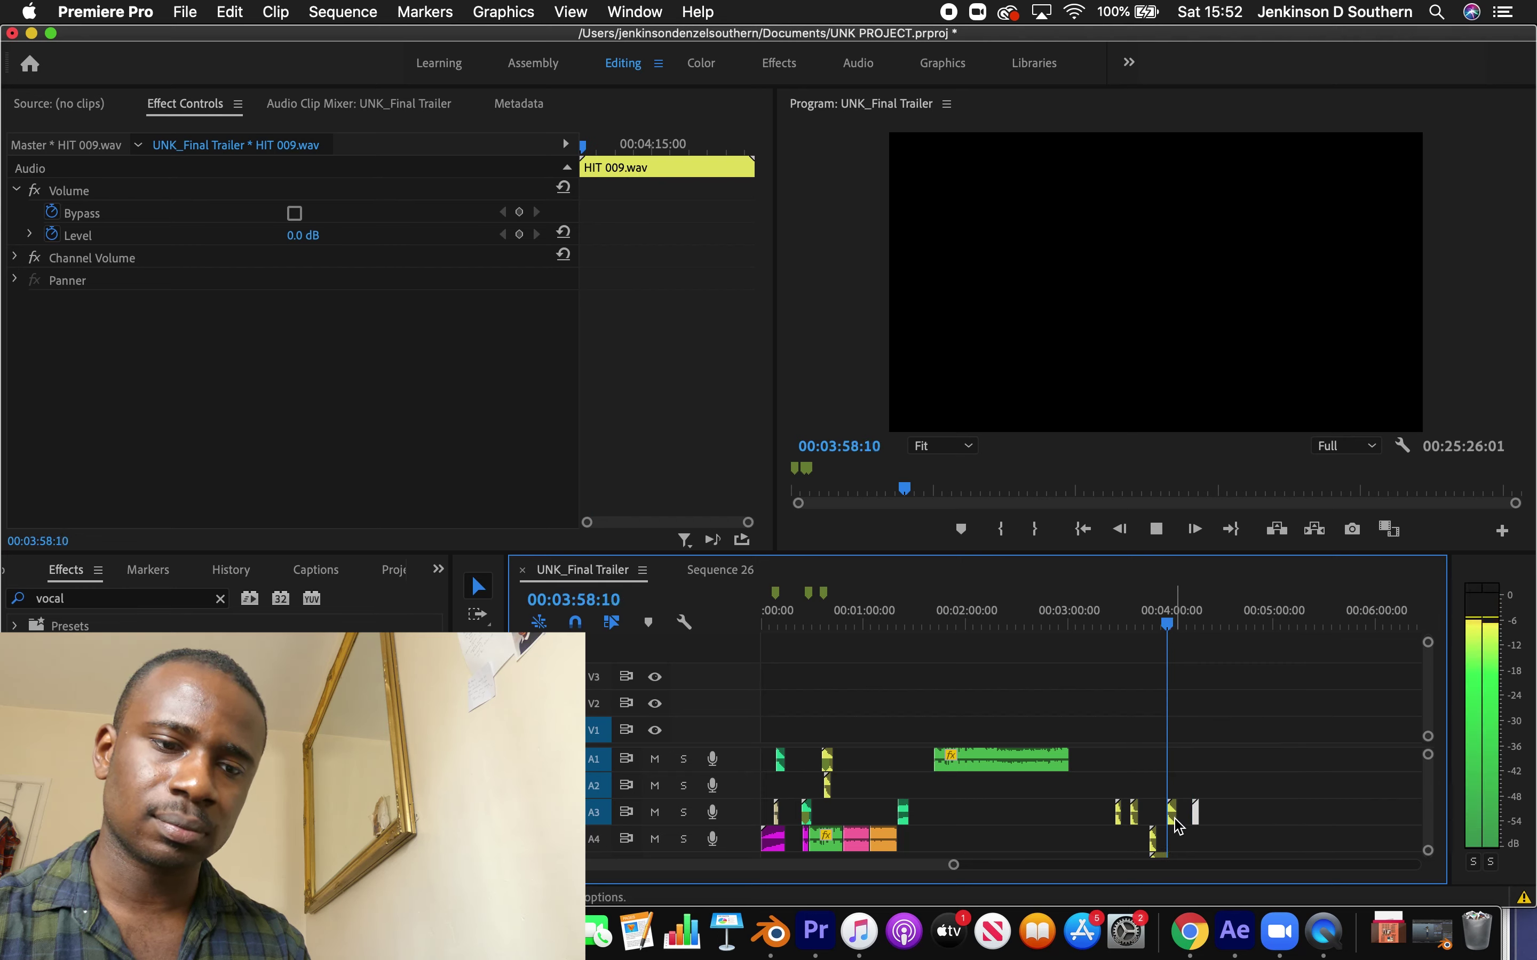
pyautogui.moveTo(1176, 819); pyautogui.dragTo(853, 815)
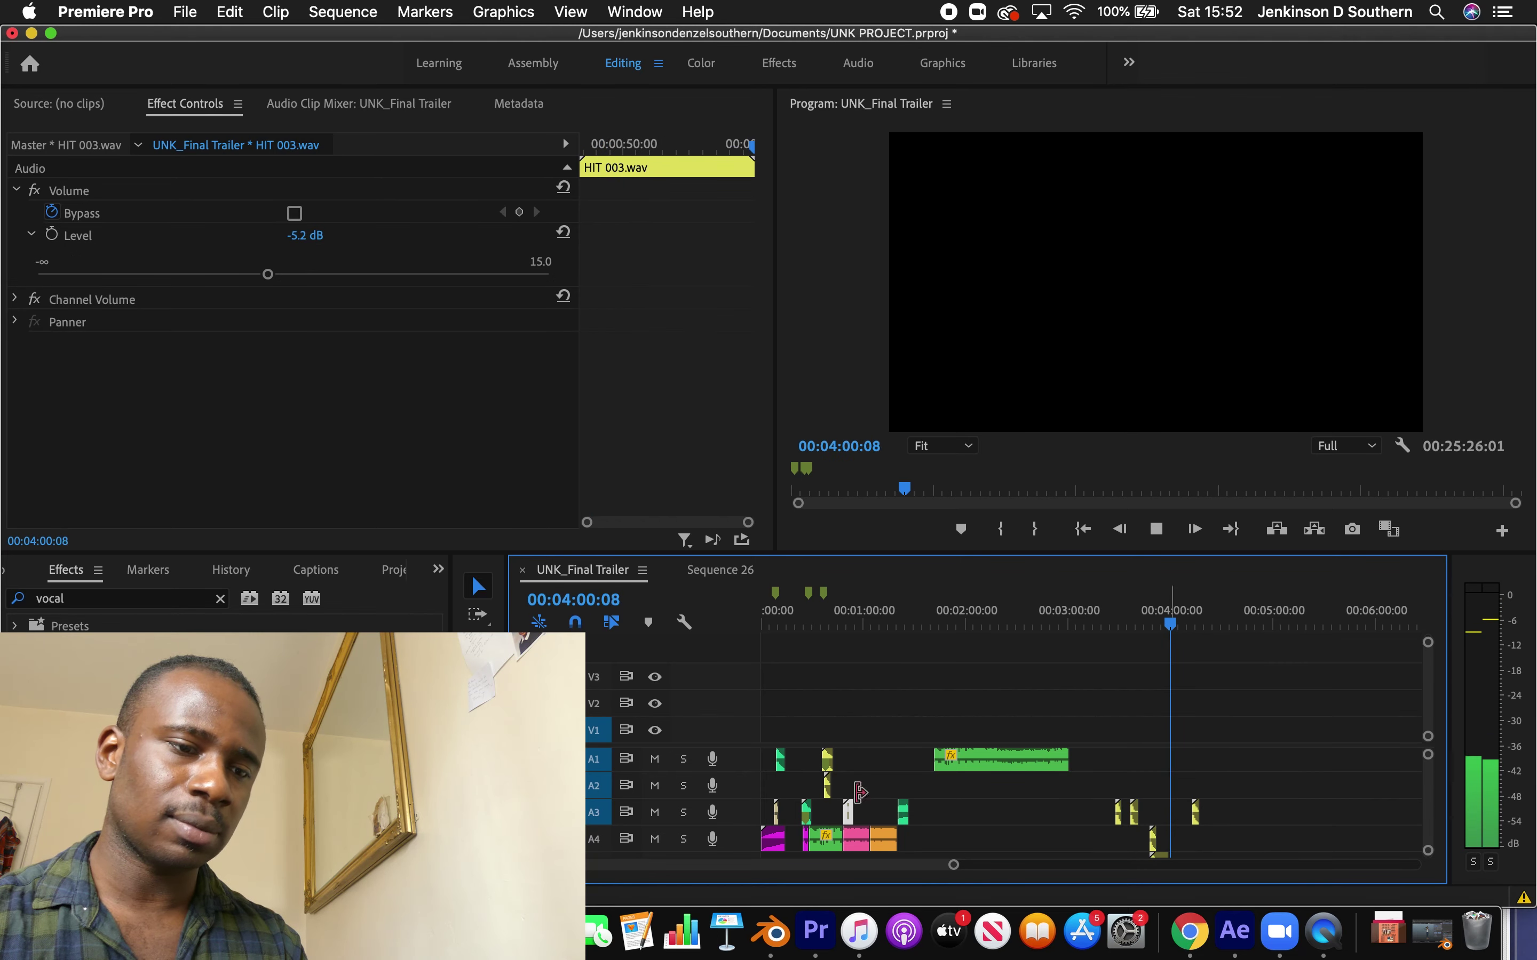
# Move HIT 003.wav on A3 to the second clip marker on Boom 005.wav and play the layered hits from 00:00:35:03
pyautogui.click(819, 626)
pyautogui.moveTo(957, 868); pyautogui.dragTo(859, 870)
pyautogui.press('space')
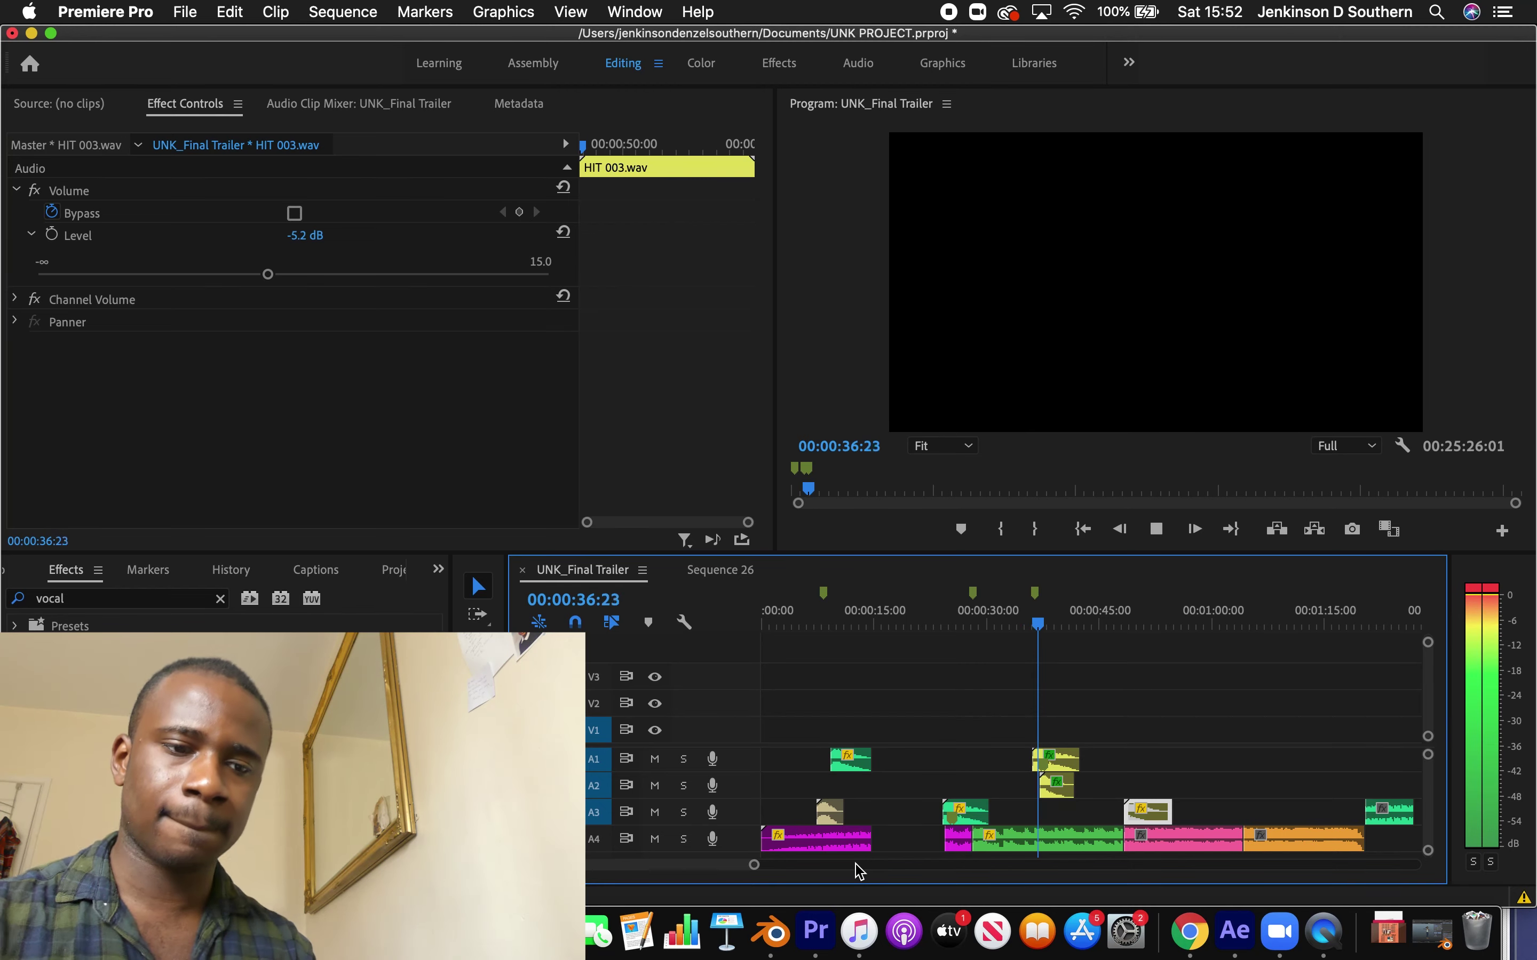
pyautogui.click(1025, 621)
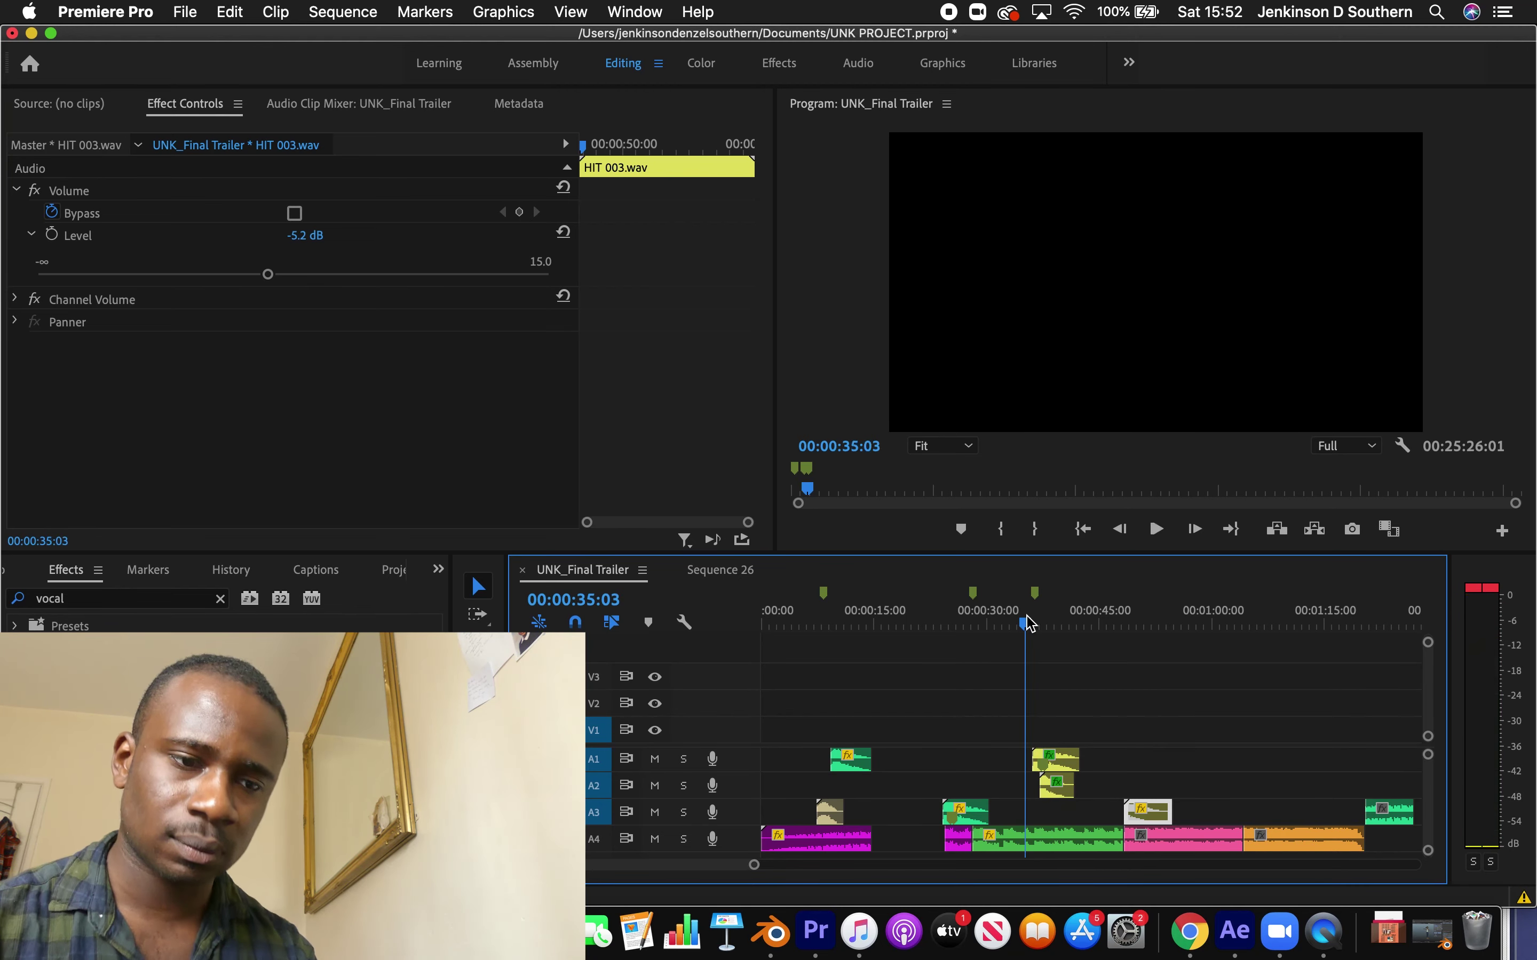
pyautogui.moveTo(754, 870); pyautogui.dragTo(678, 865)
pyautogui.moveTo(1402, 816); pyautogui.dragTo(1173, 816)
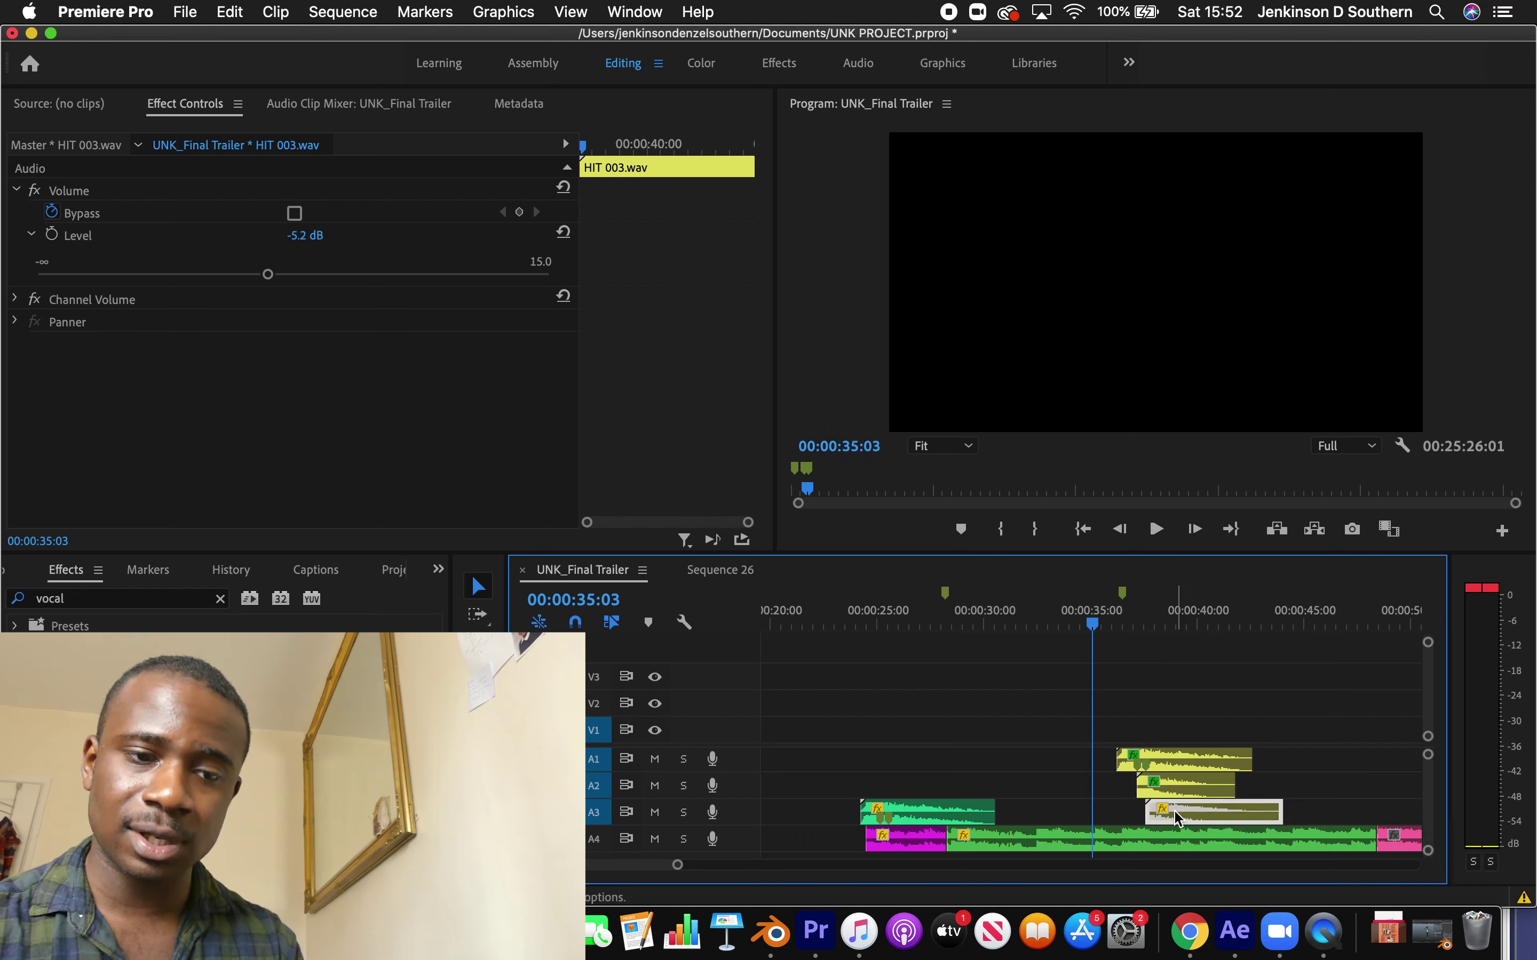
pyautogui.press('space')
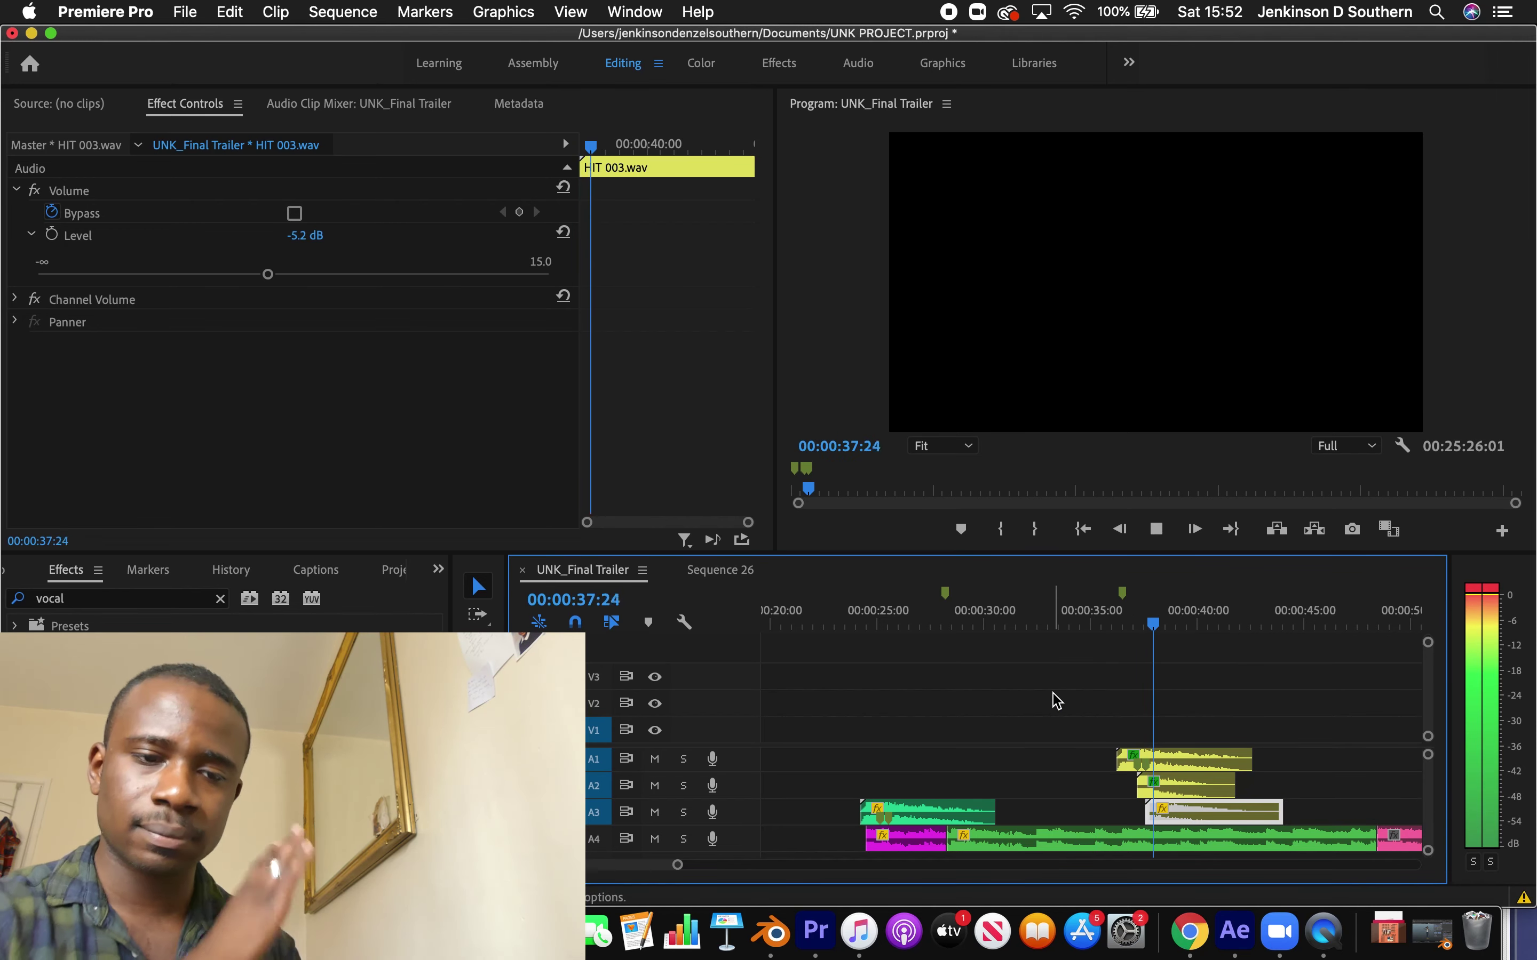
pyautogui.press('space')
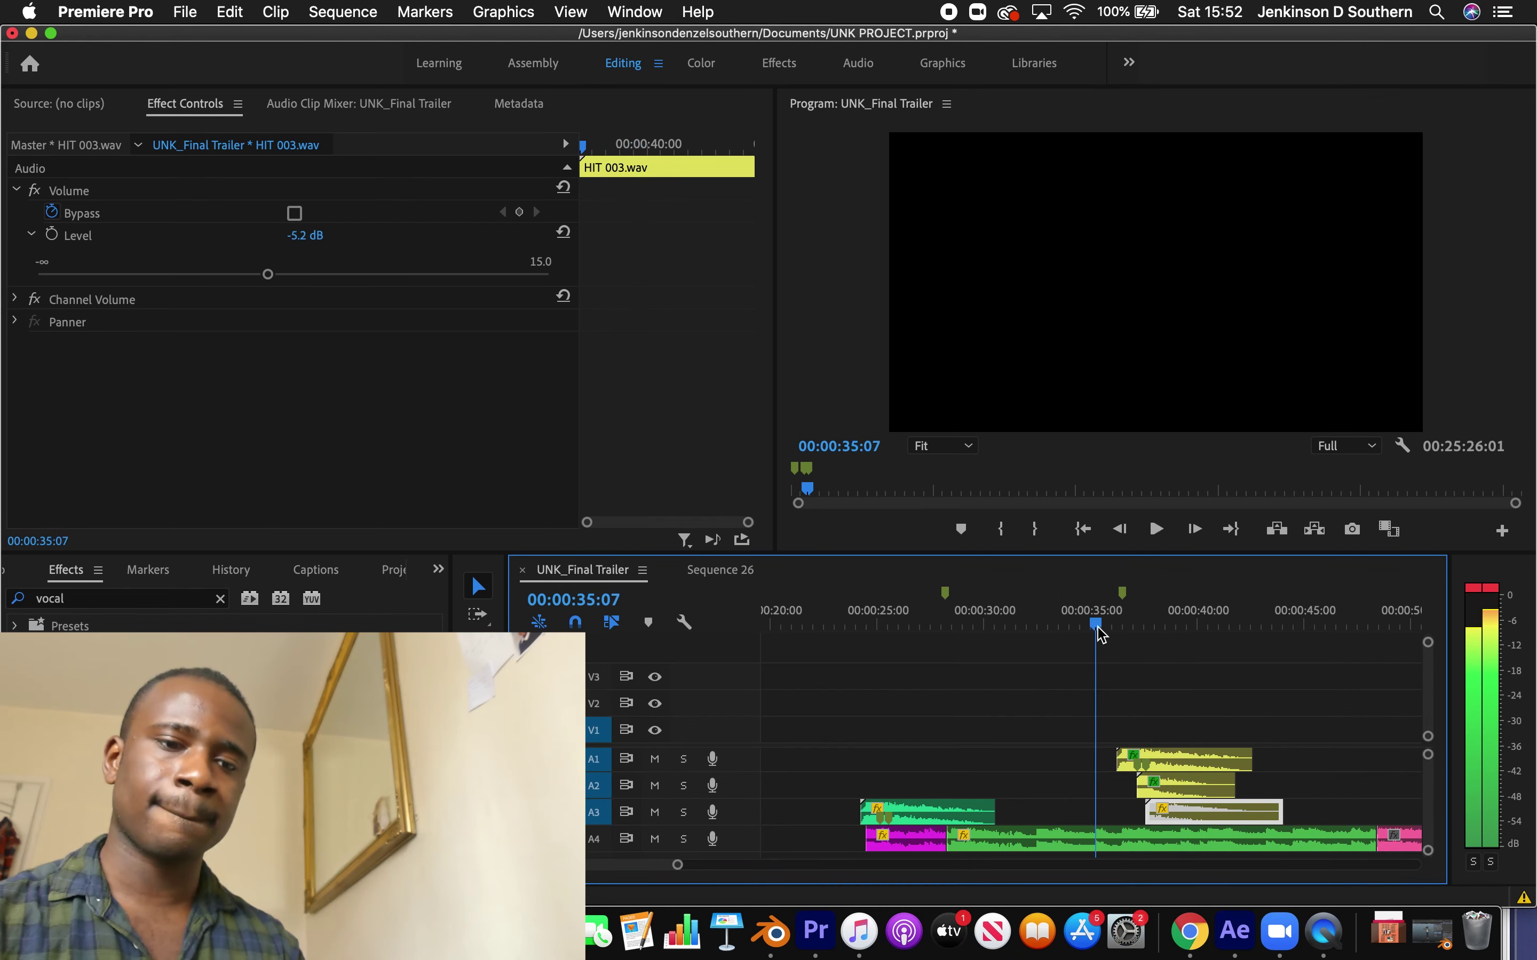
# Solo track A4, play the music alone from 00:00:35:07, and unsolo the track
pyautogui.click(691, 839)
pyautogui.press('space')
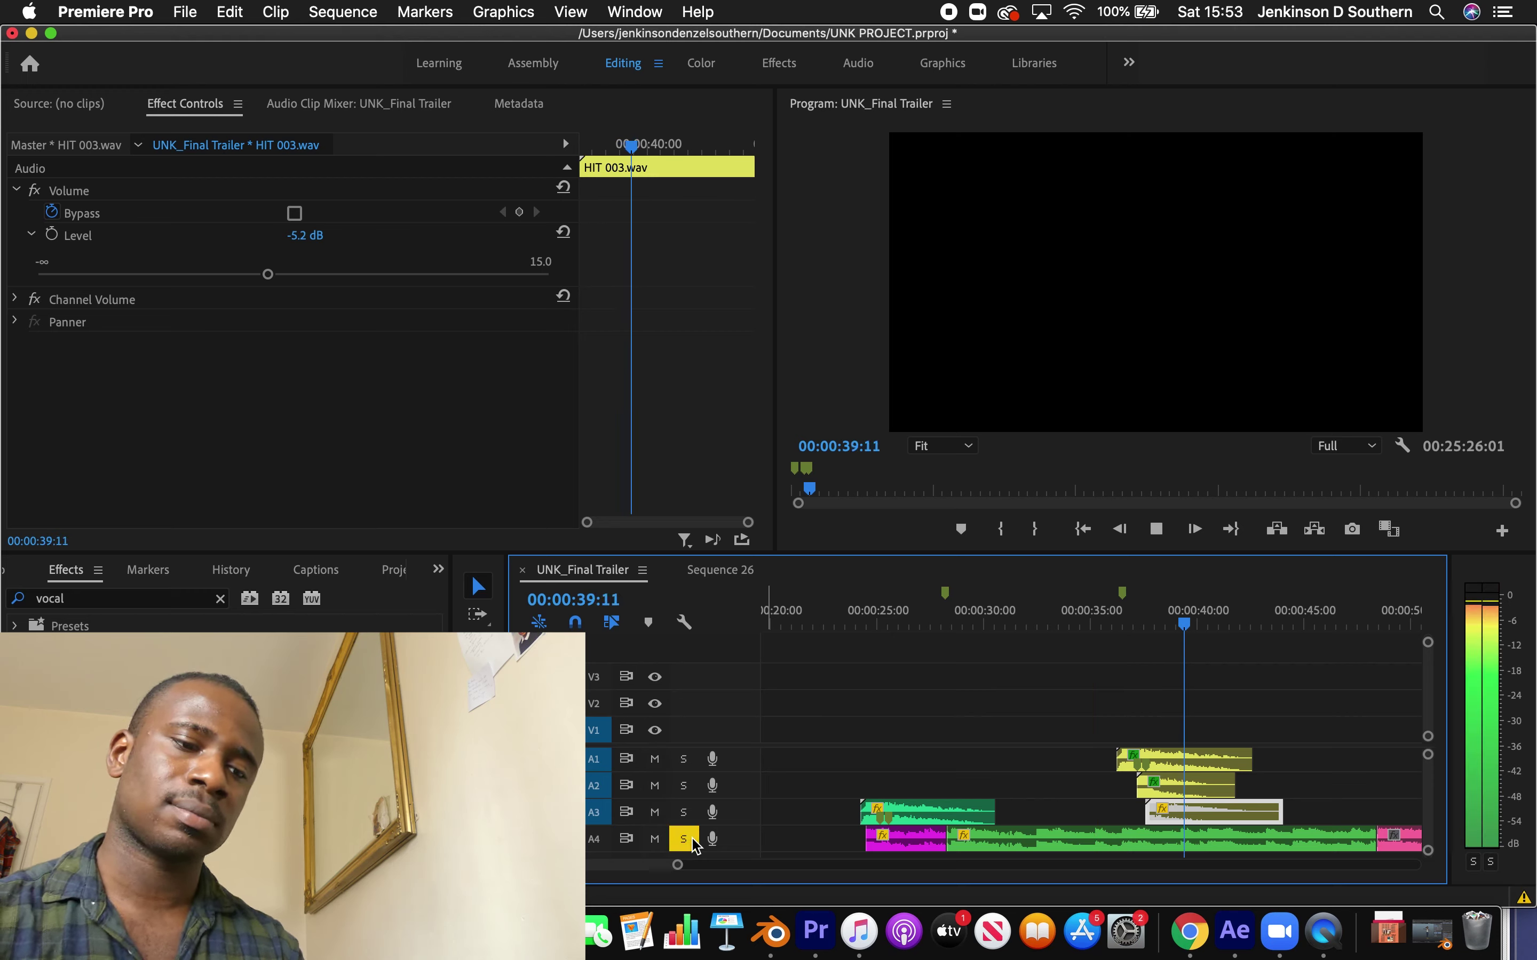
pyautogui.click(692, 841)
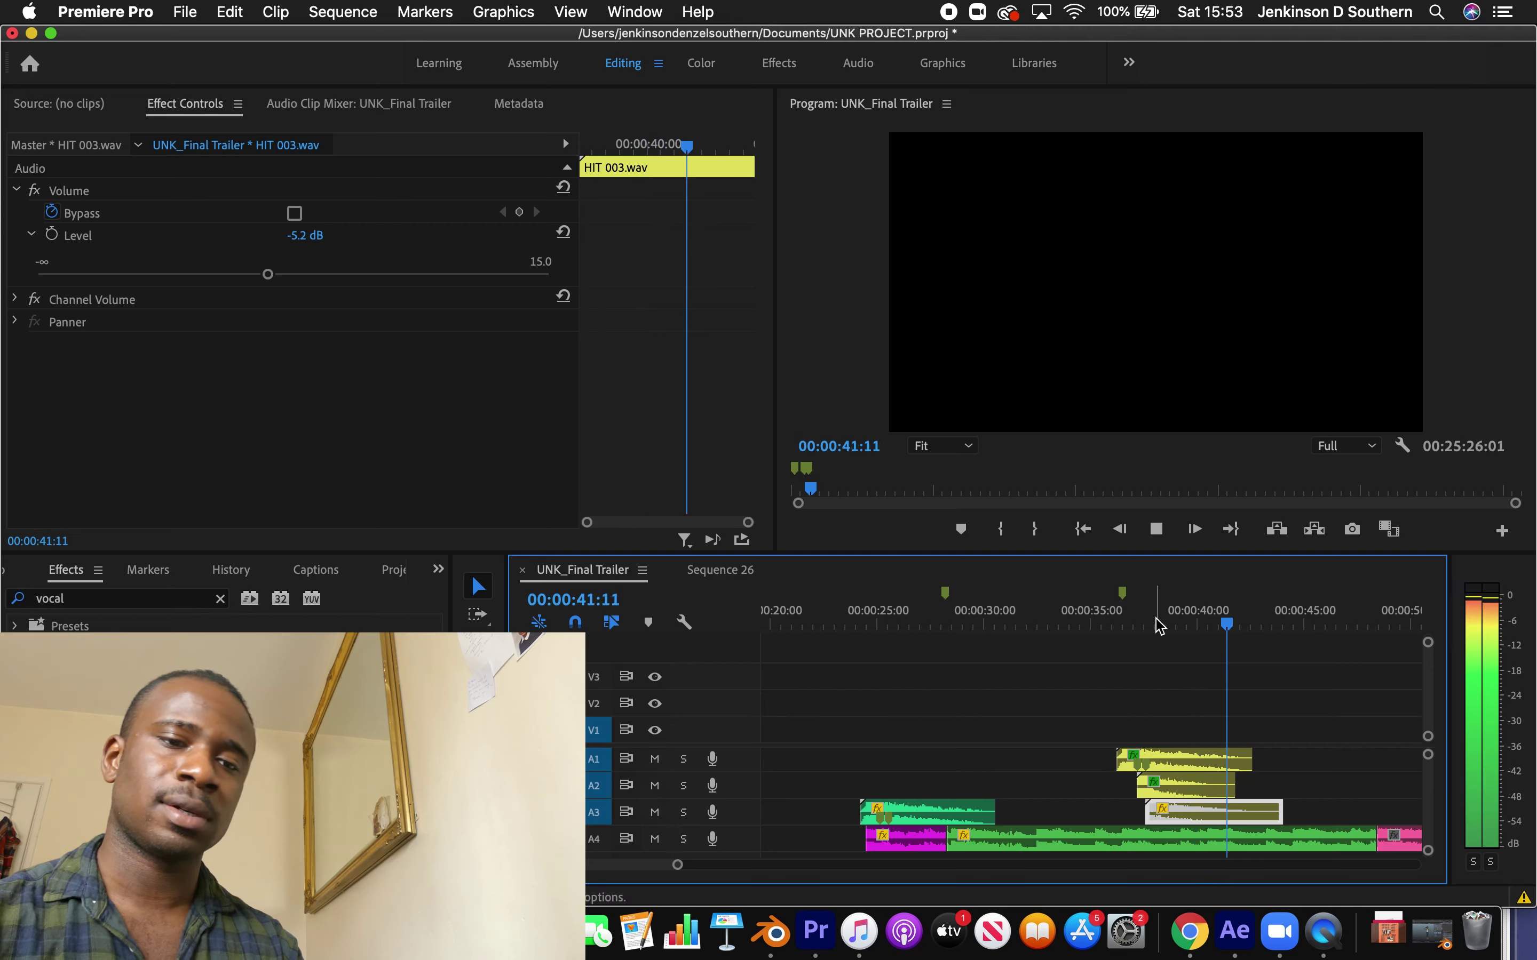
# Solo tracks A1, A2 and A3 and play the layered impact sounds without the music from about 00:00:35:09
pyautogui.click(1099, 610)
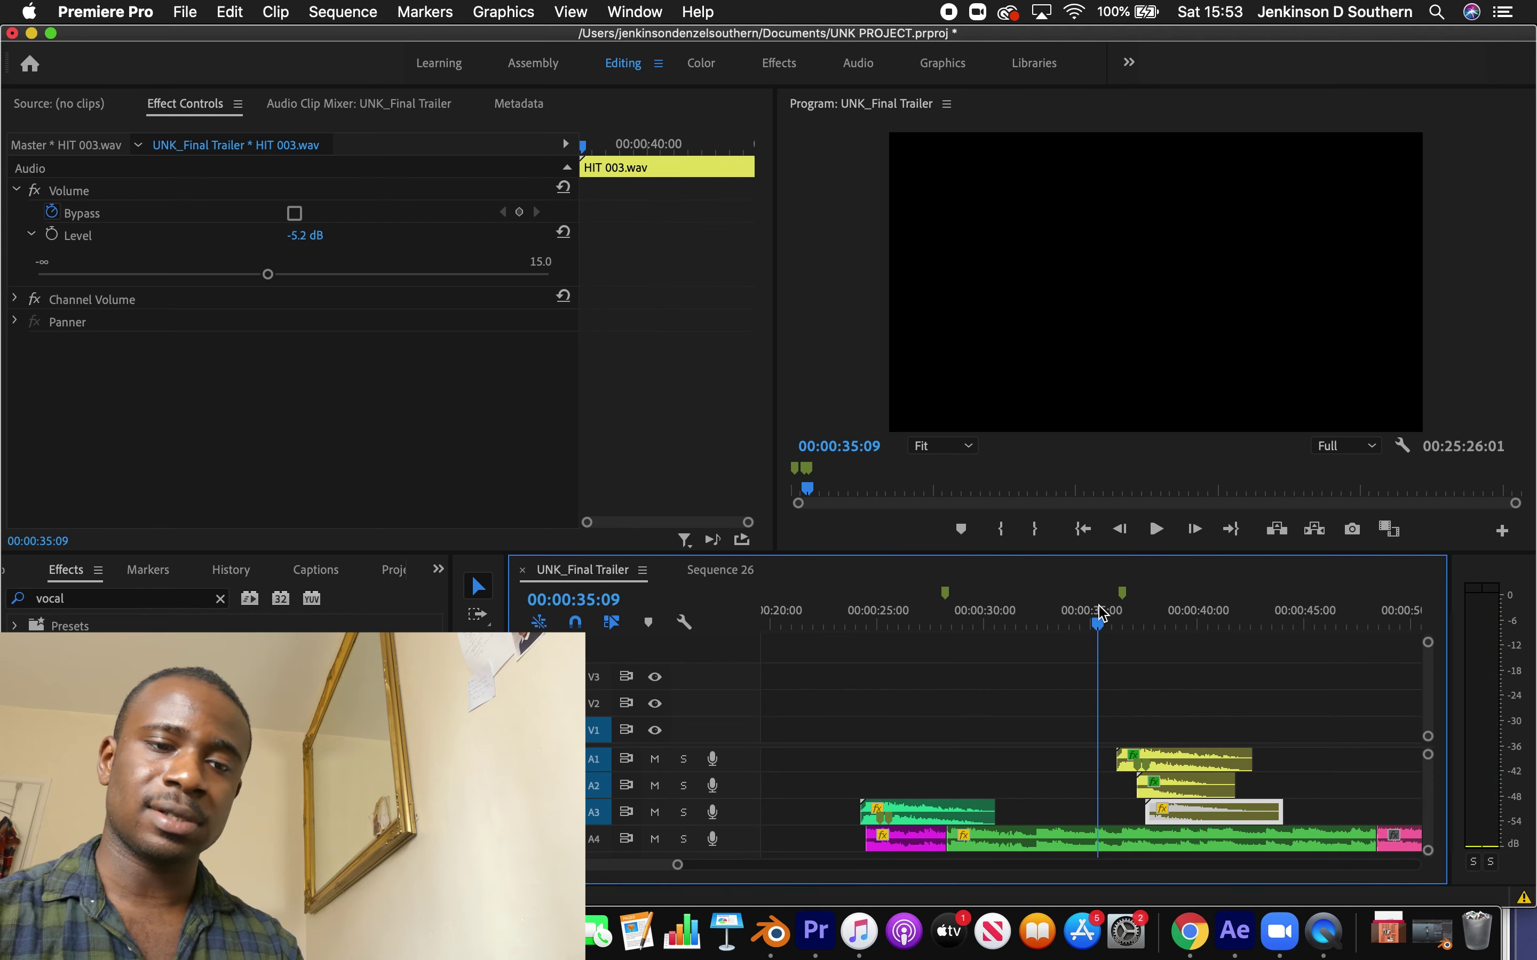
pyautogui.click(685, 786)
pyautogui.click(685, 813)
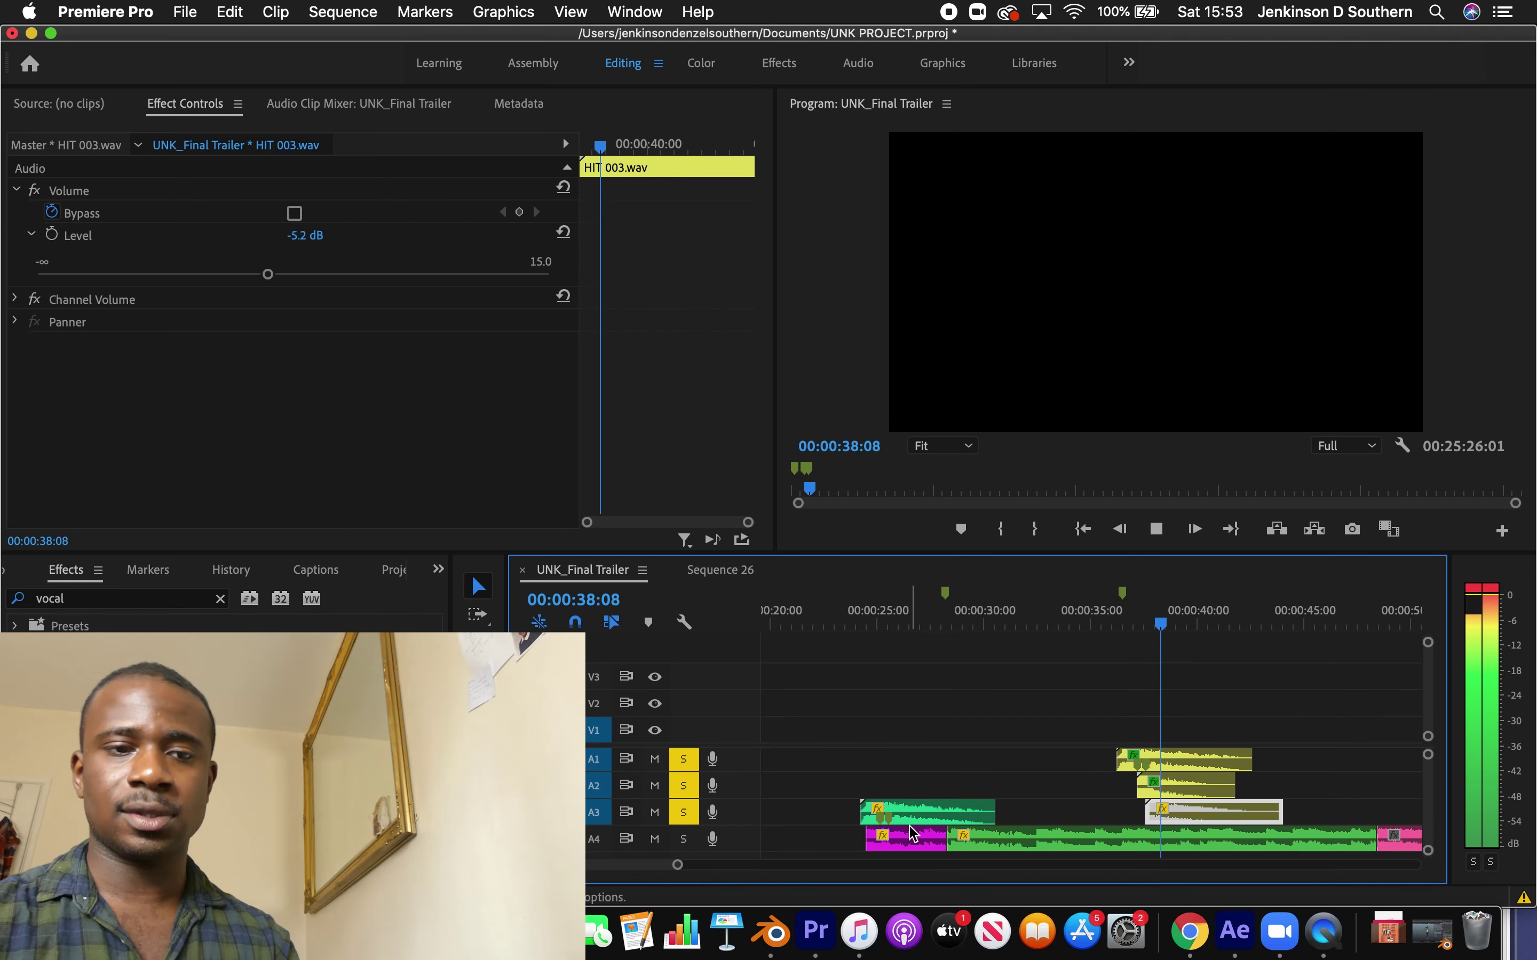
pyautogui.click(1113, 621)
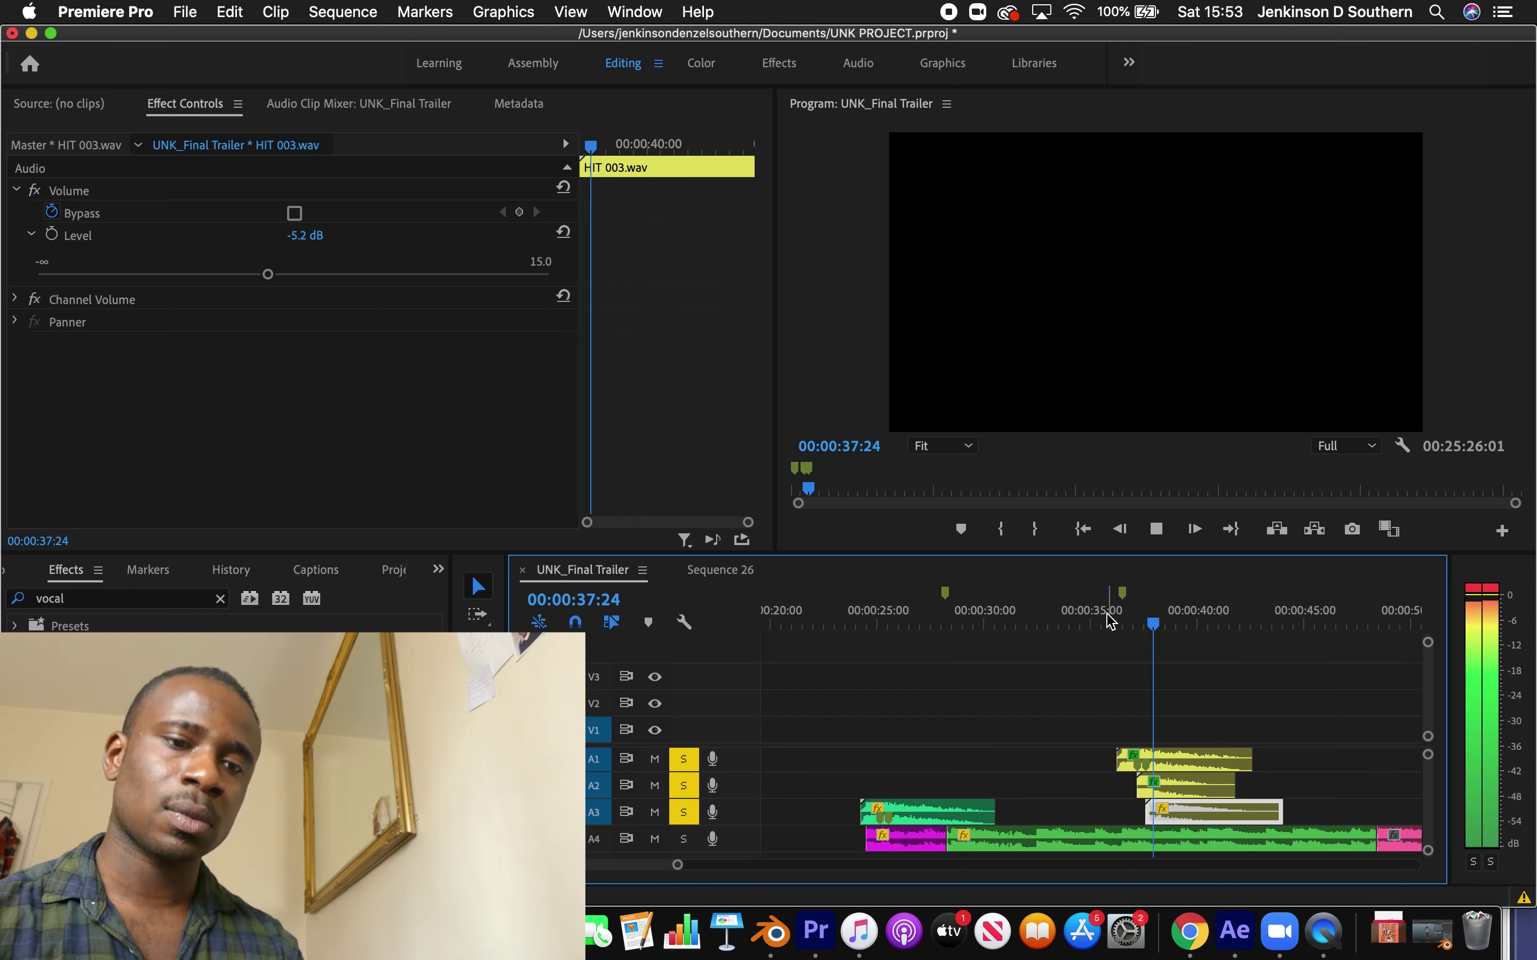
# Solo track A4 as well and play the layered hits together with the music from 00:00:35:15
pyautogui.click(1103, 623)
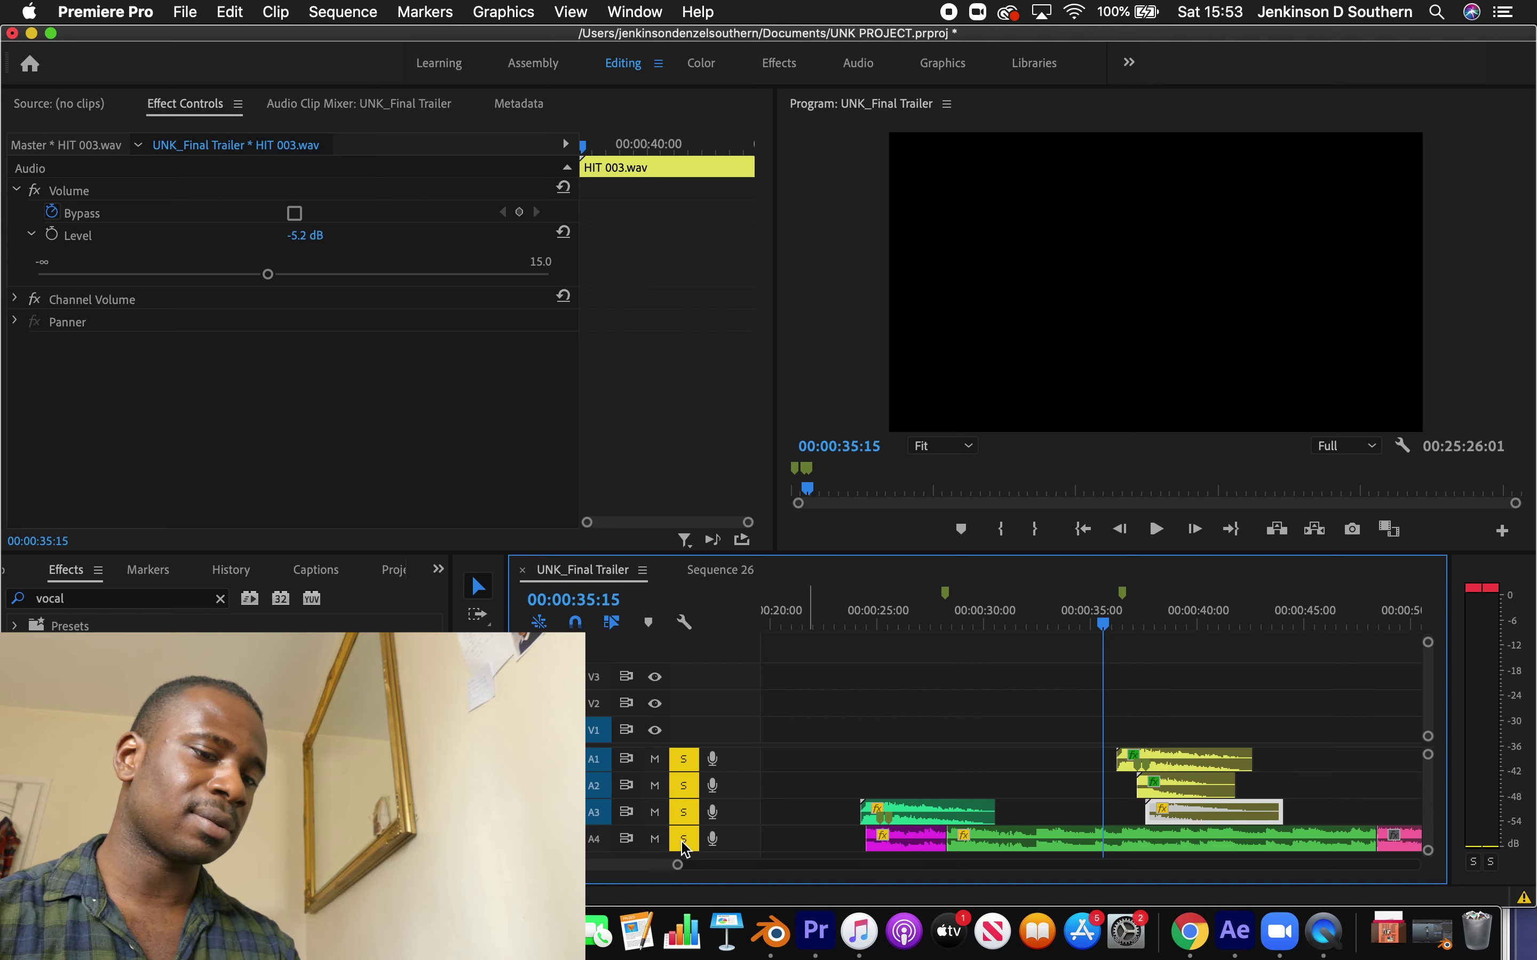
pyautogui.press('space')
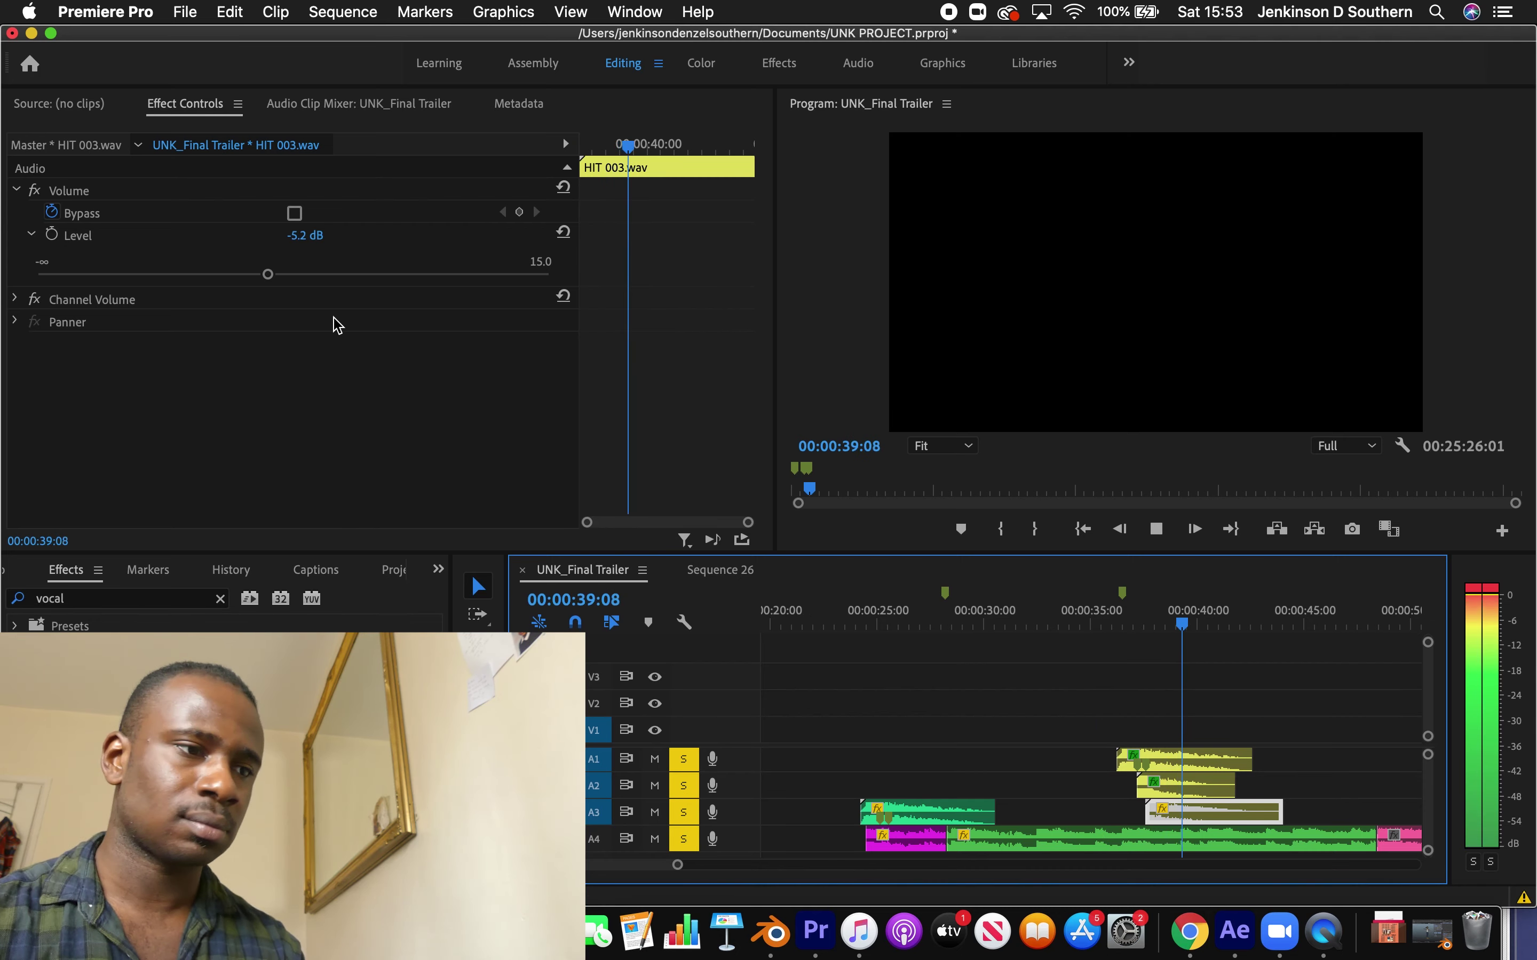
pyautogui.press('space')
# Set HIT 009.wav's volume level to -0.9 dB and play the layered hits with the music
pyautogui.doubleClick(1152, 784)
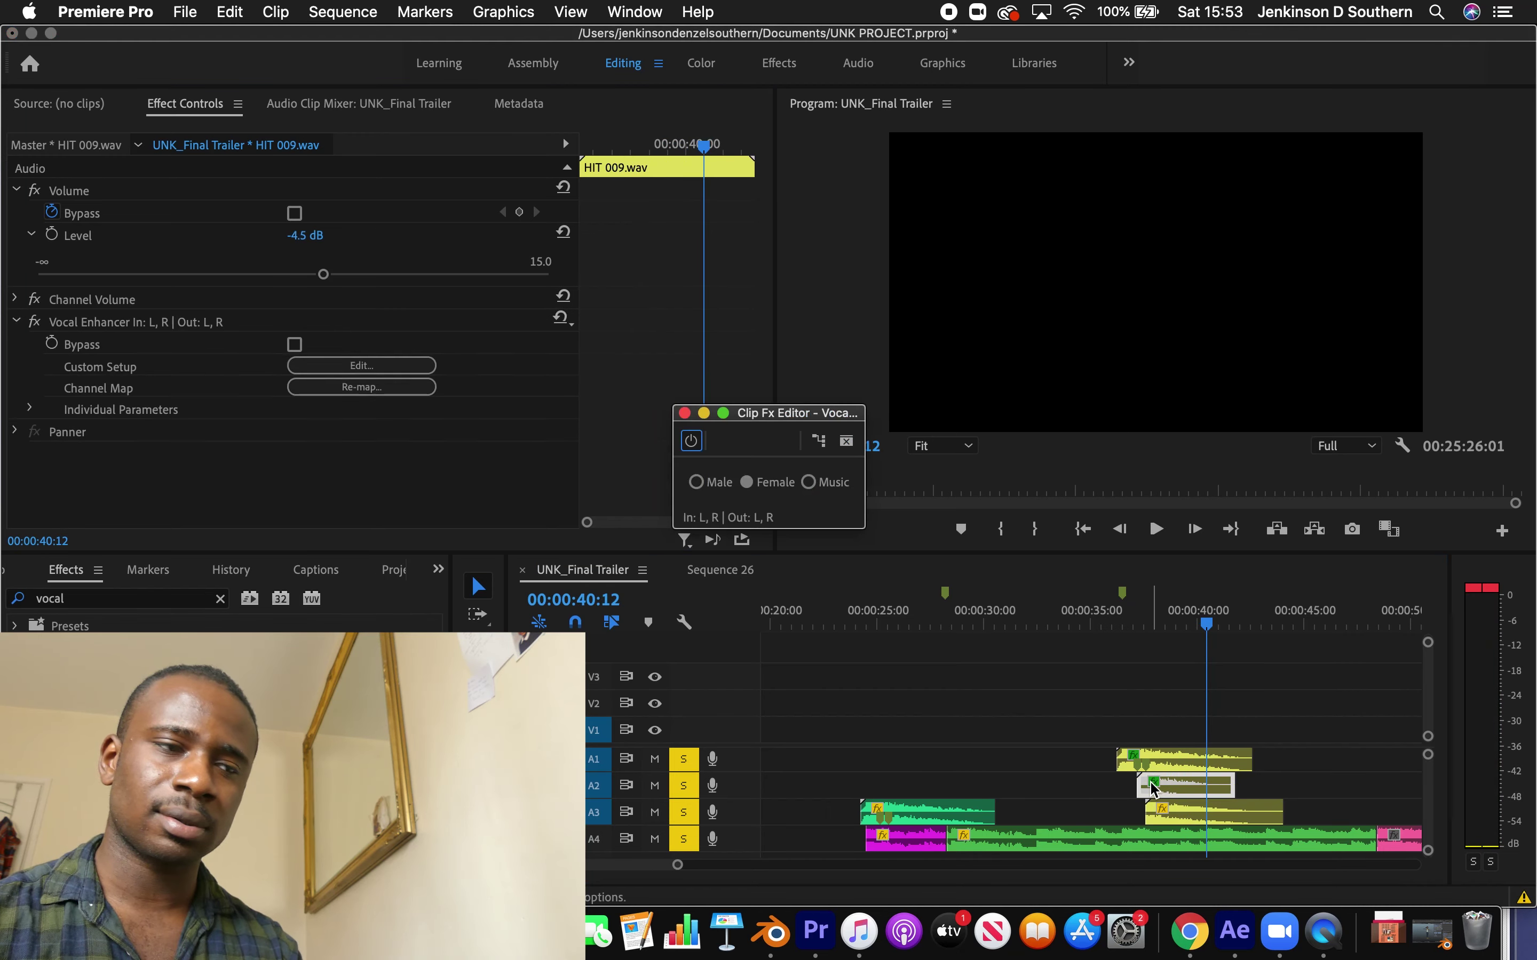
pyautogui.moveTo(318, 279); pyautogui.dragTo(311, 280)
pyautogui.click(1084, 620)
pyautogui.press('space')
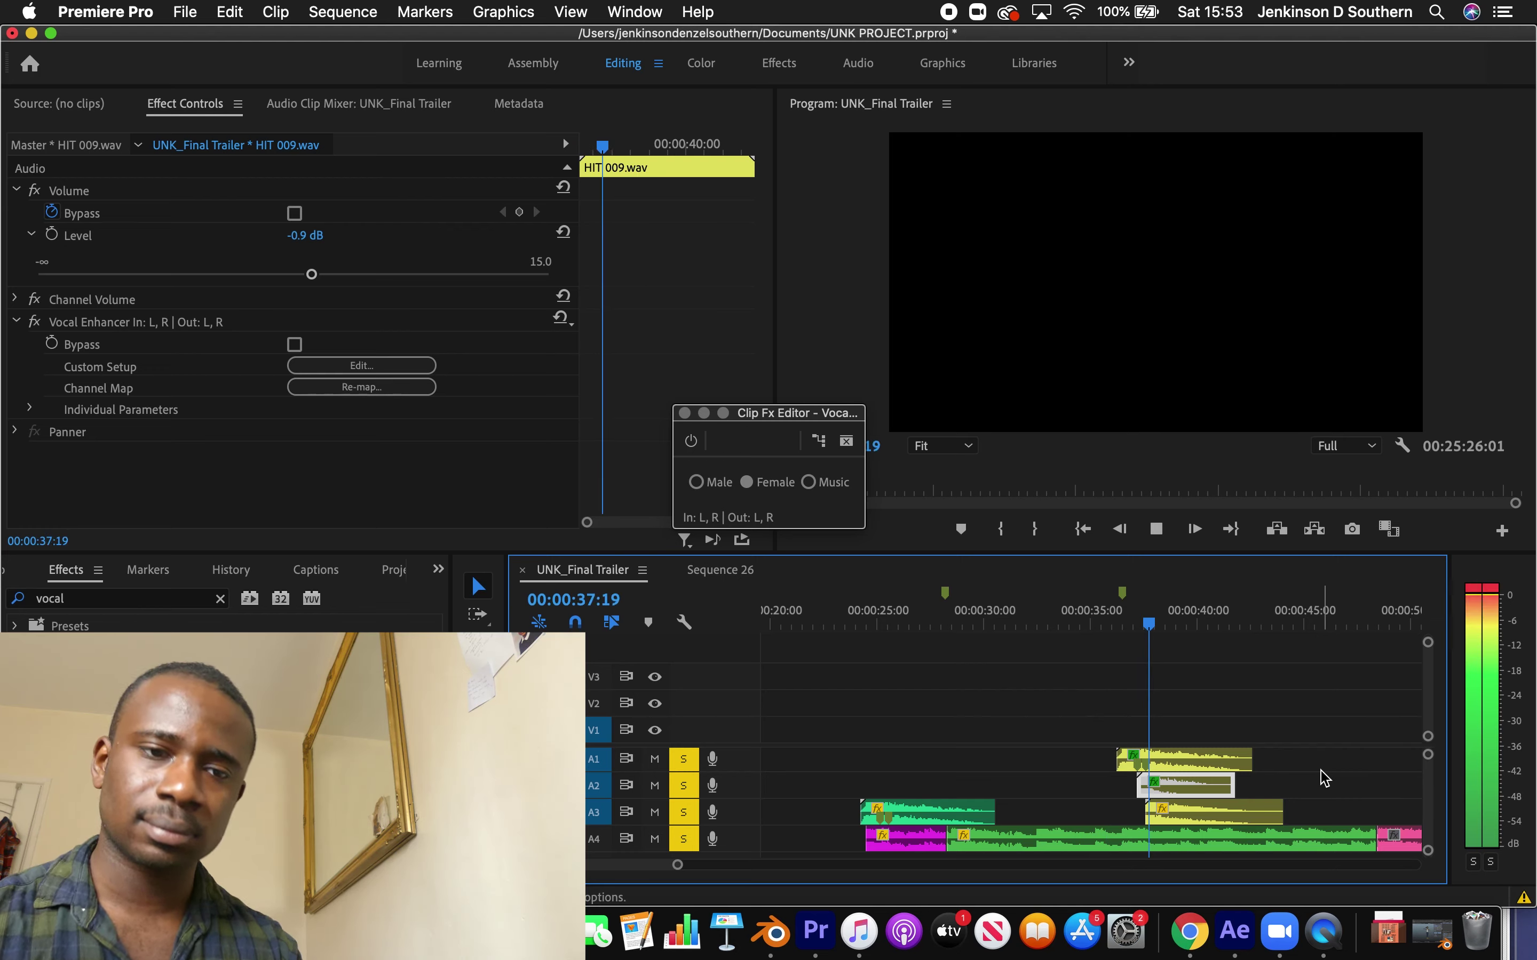
pyautogui.click(1341, 747)
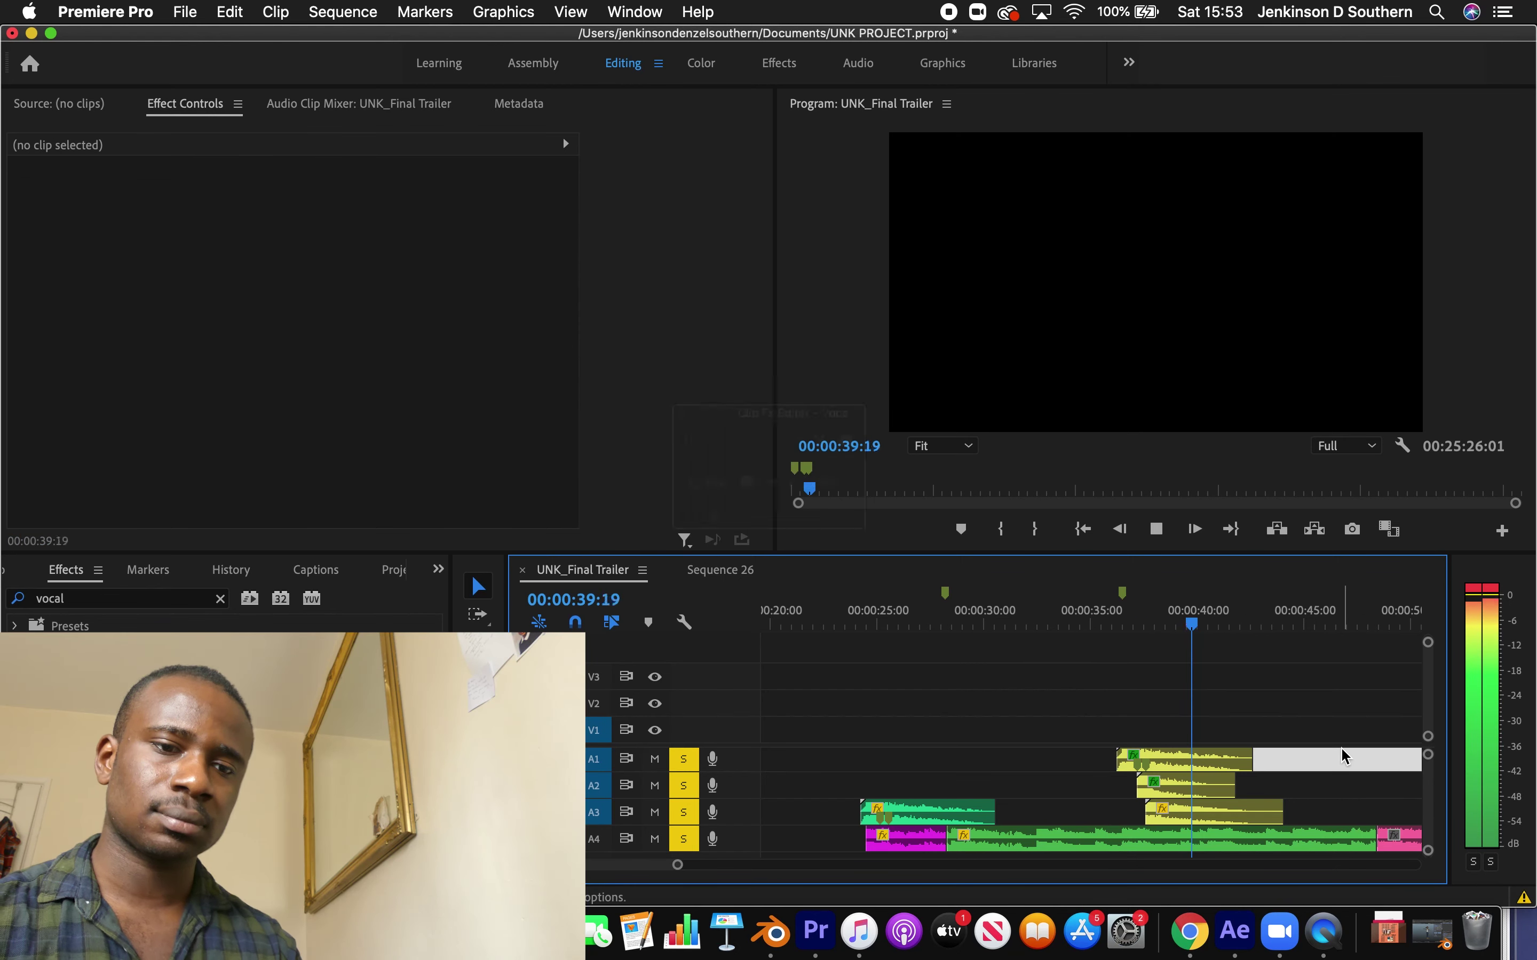
pyautogui.press('space')
# Select Boom 005.wav on A1 and unsolo tracks A4, A3, A2 and A1
pyautogui.click(1206, 760)
pyautogui.click(685, 840)
pyautogui.click(684, 813)
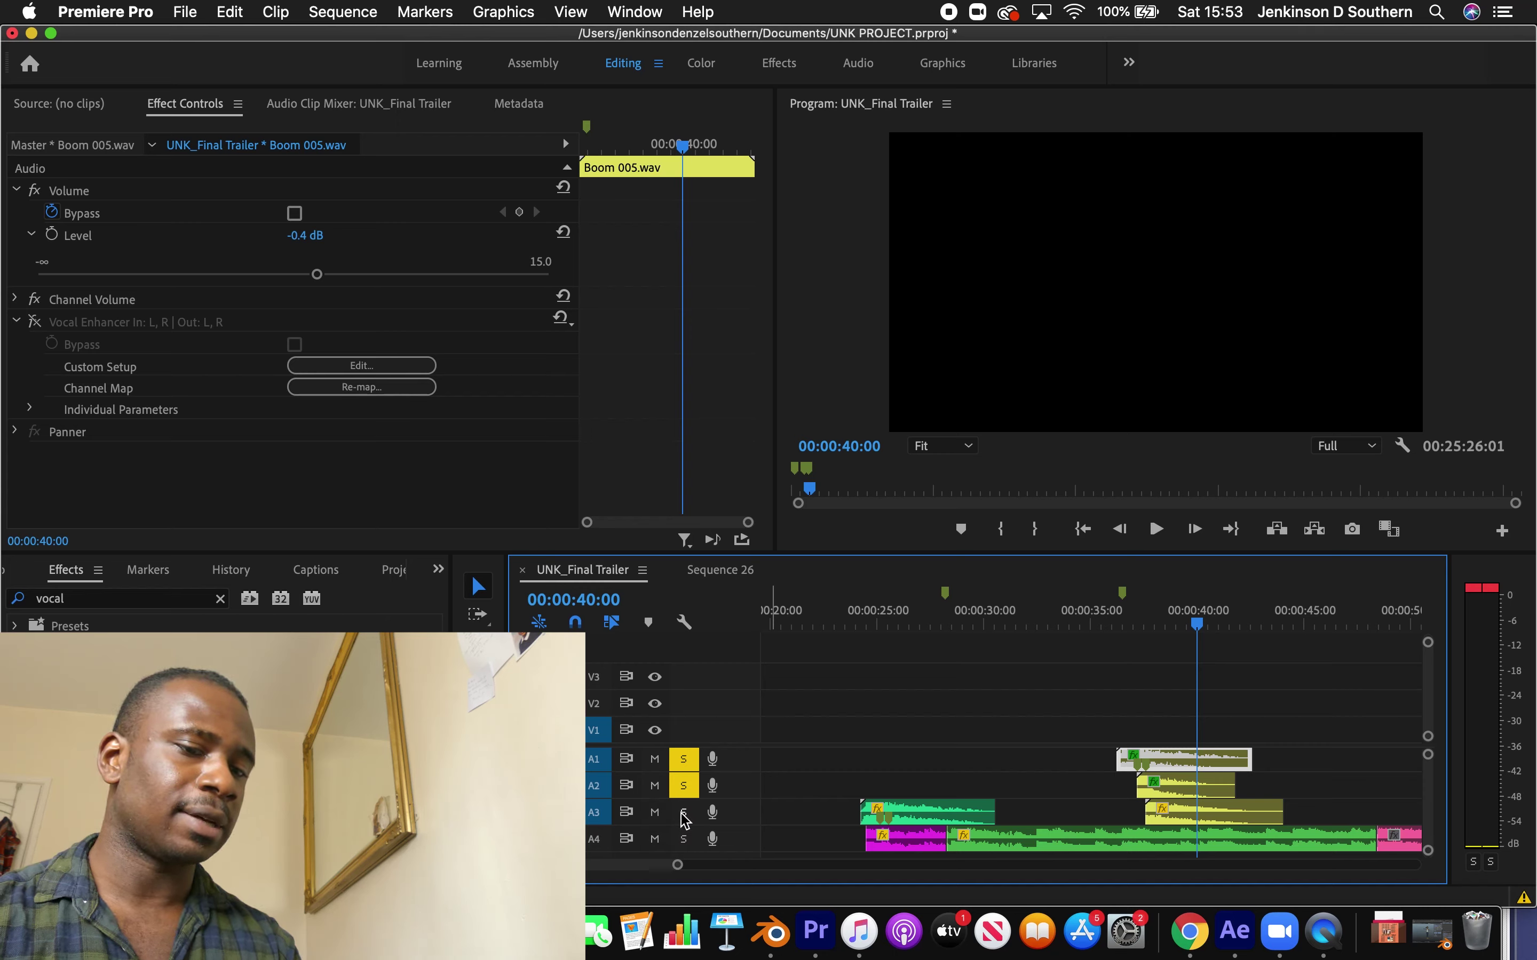
pyautogui.click(684, 786)
pyautogui.click(682, 771)
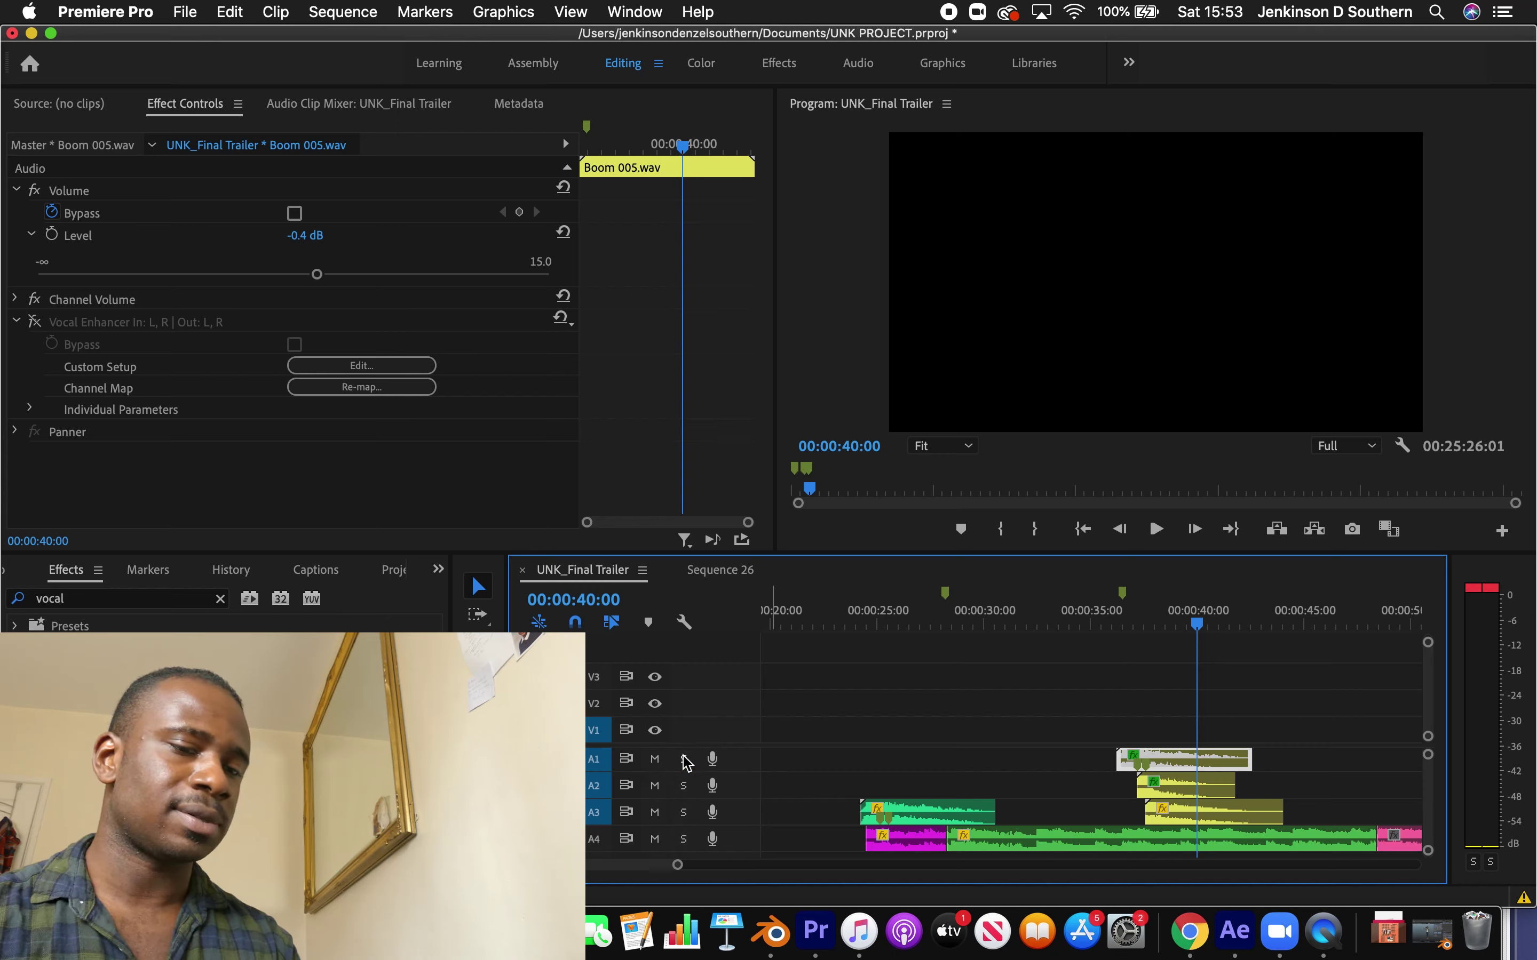
# Mark a third beat on Boom 005.wav at 00:00:38:01 while playing the full mix, and replay it from about 00:00:35:15
pyautogui.click(1105, 619)
pyautogui.press('space')
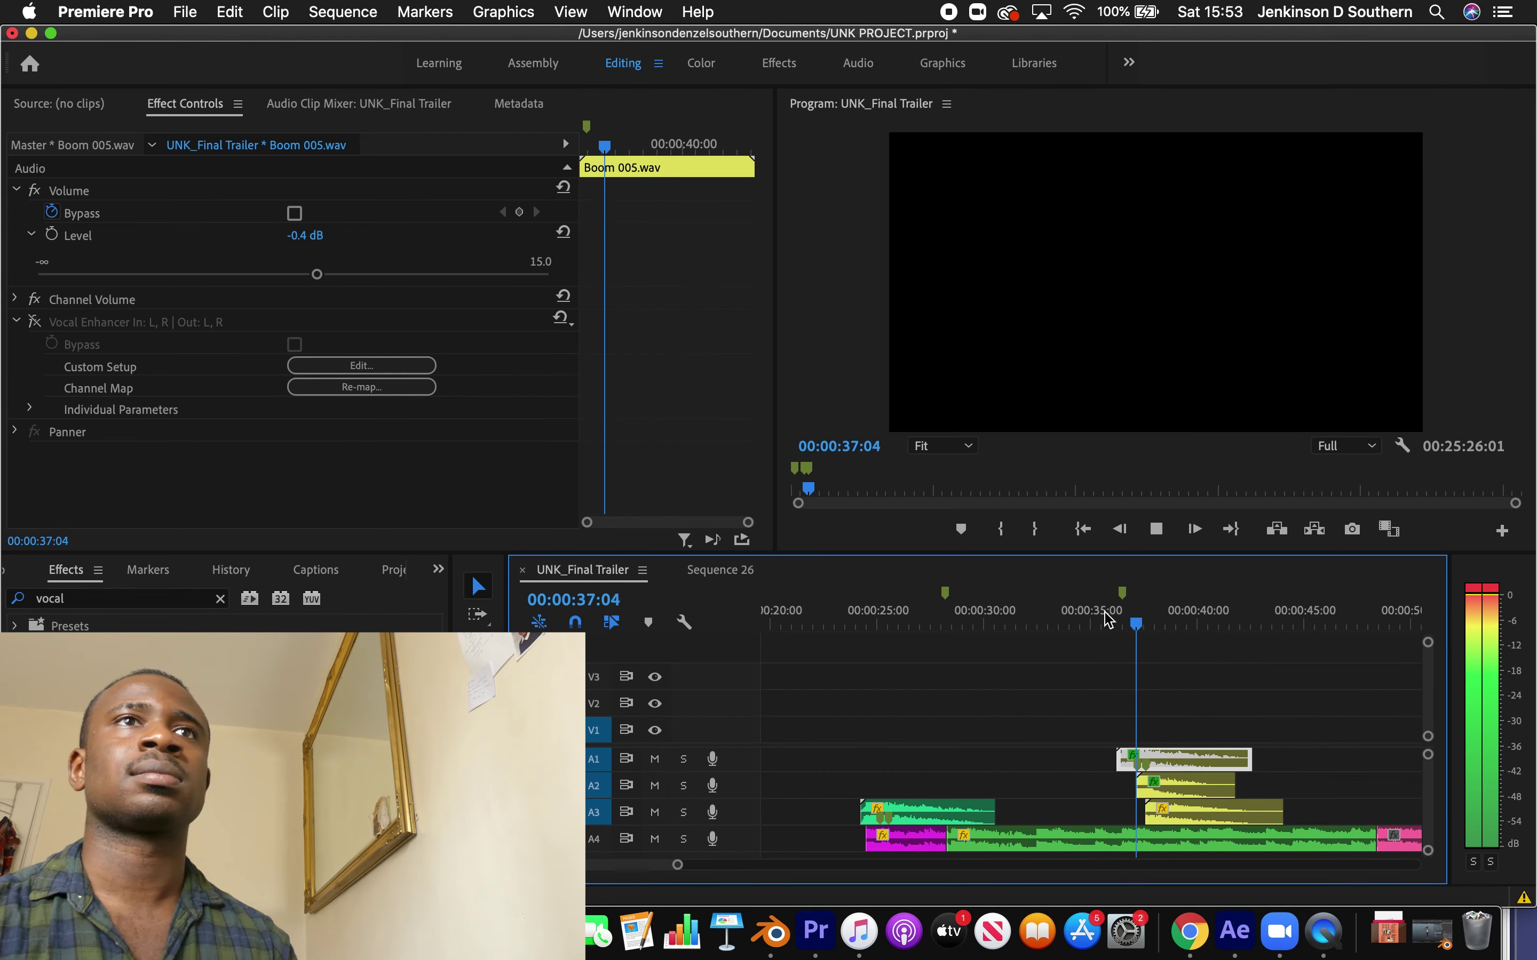
pyautogui.click(1106, 620)
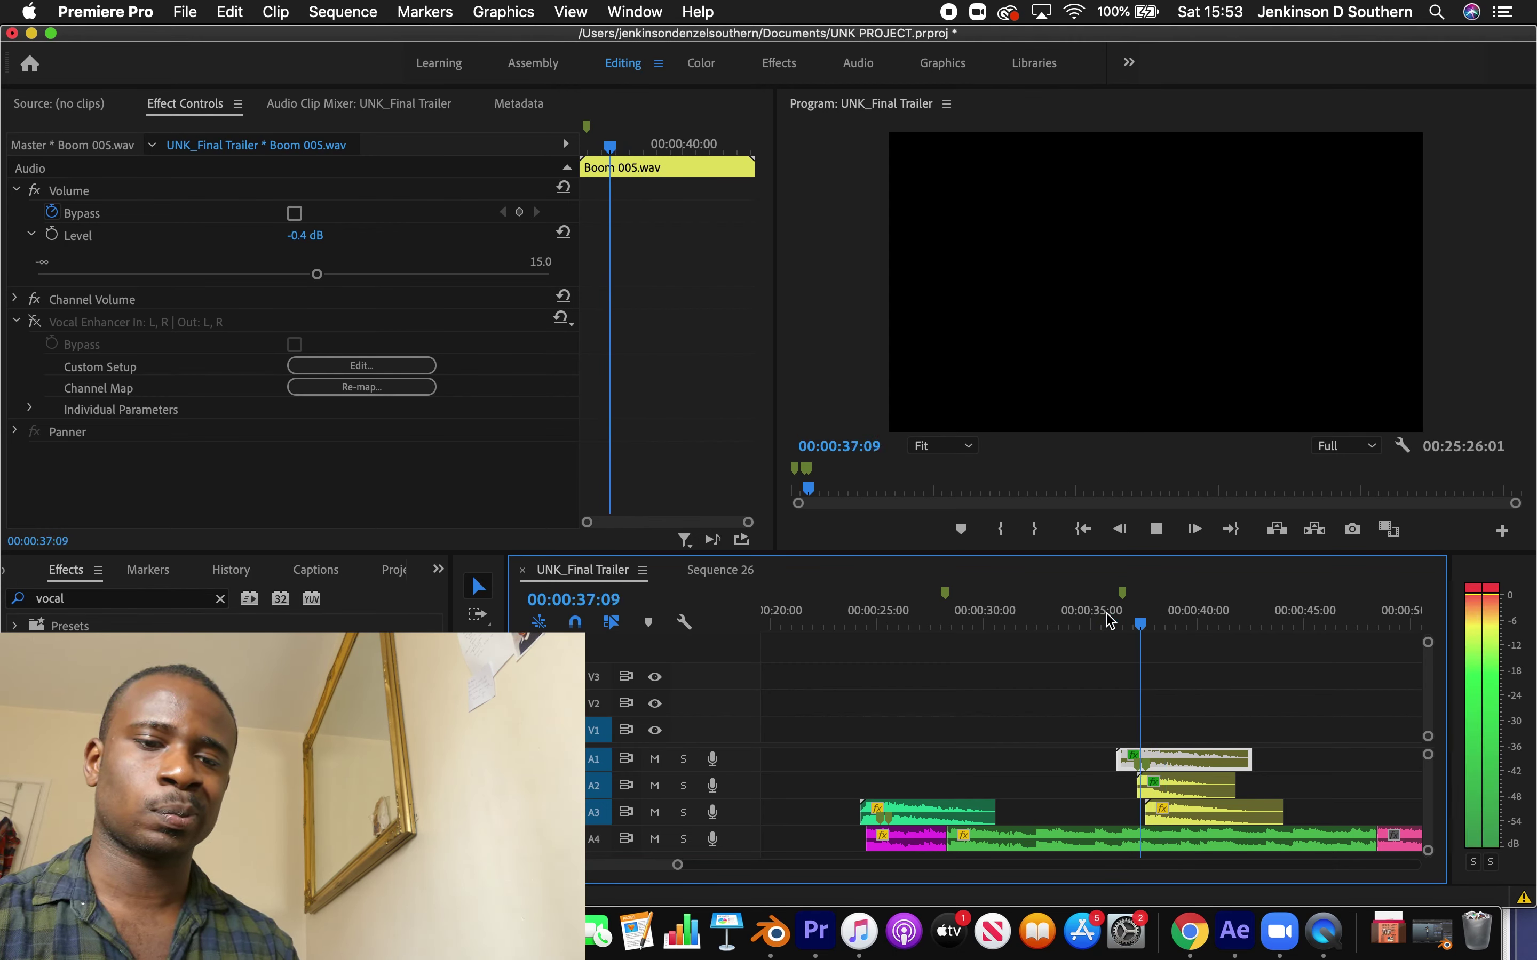
pyautogui.press('space')
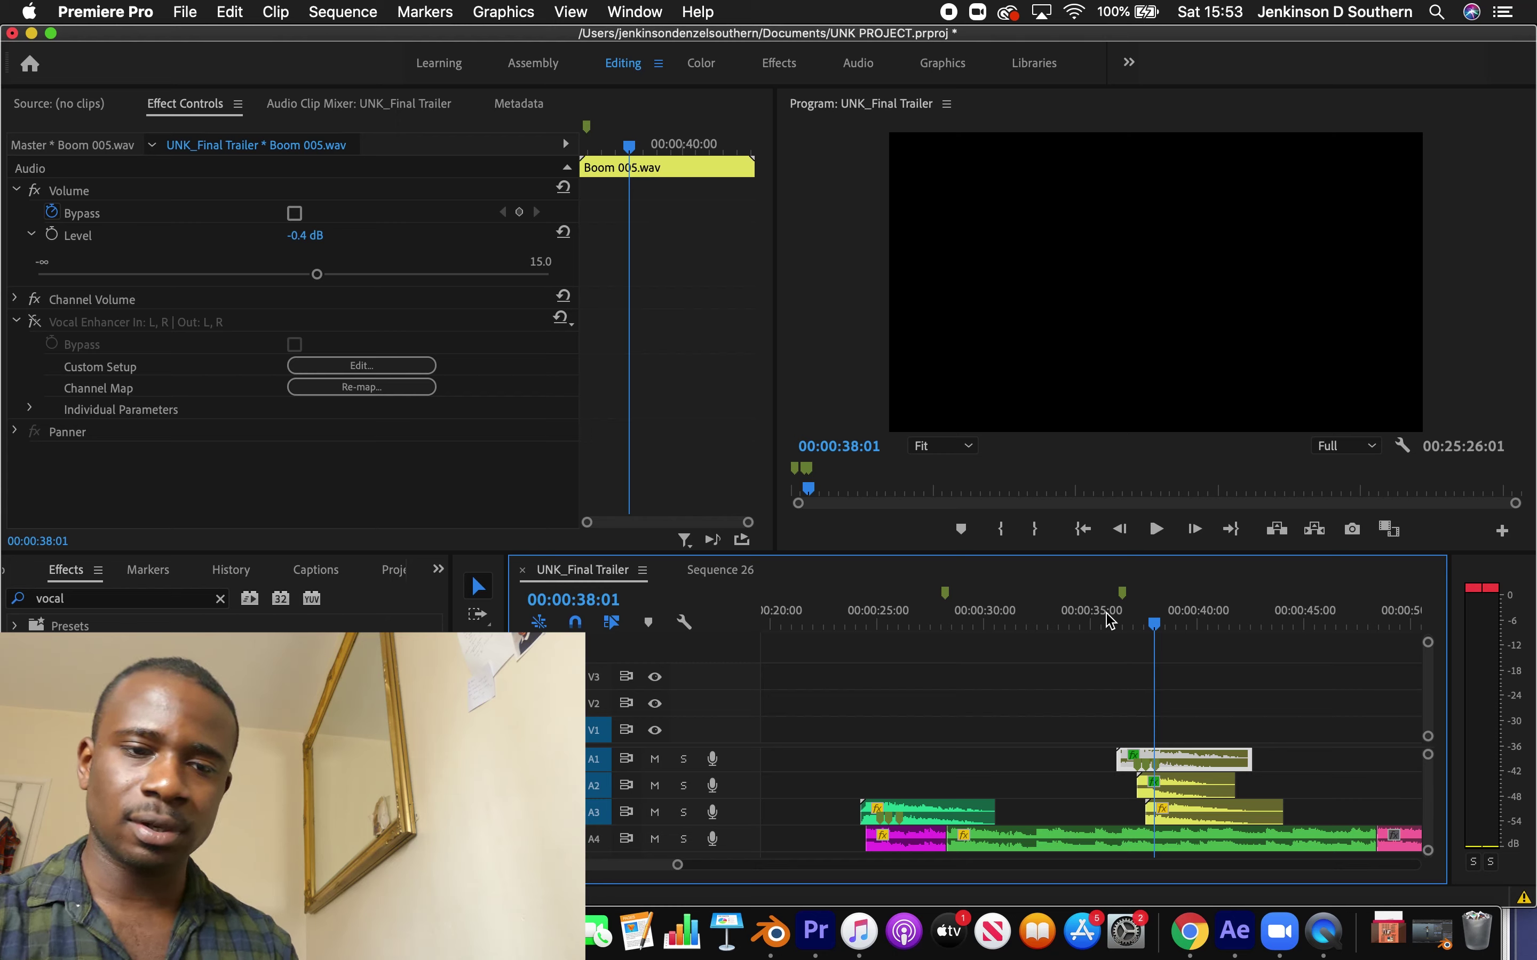
pyautogui.press('space')
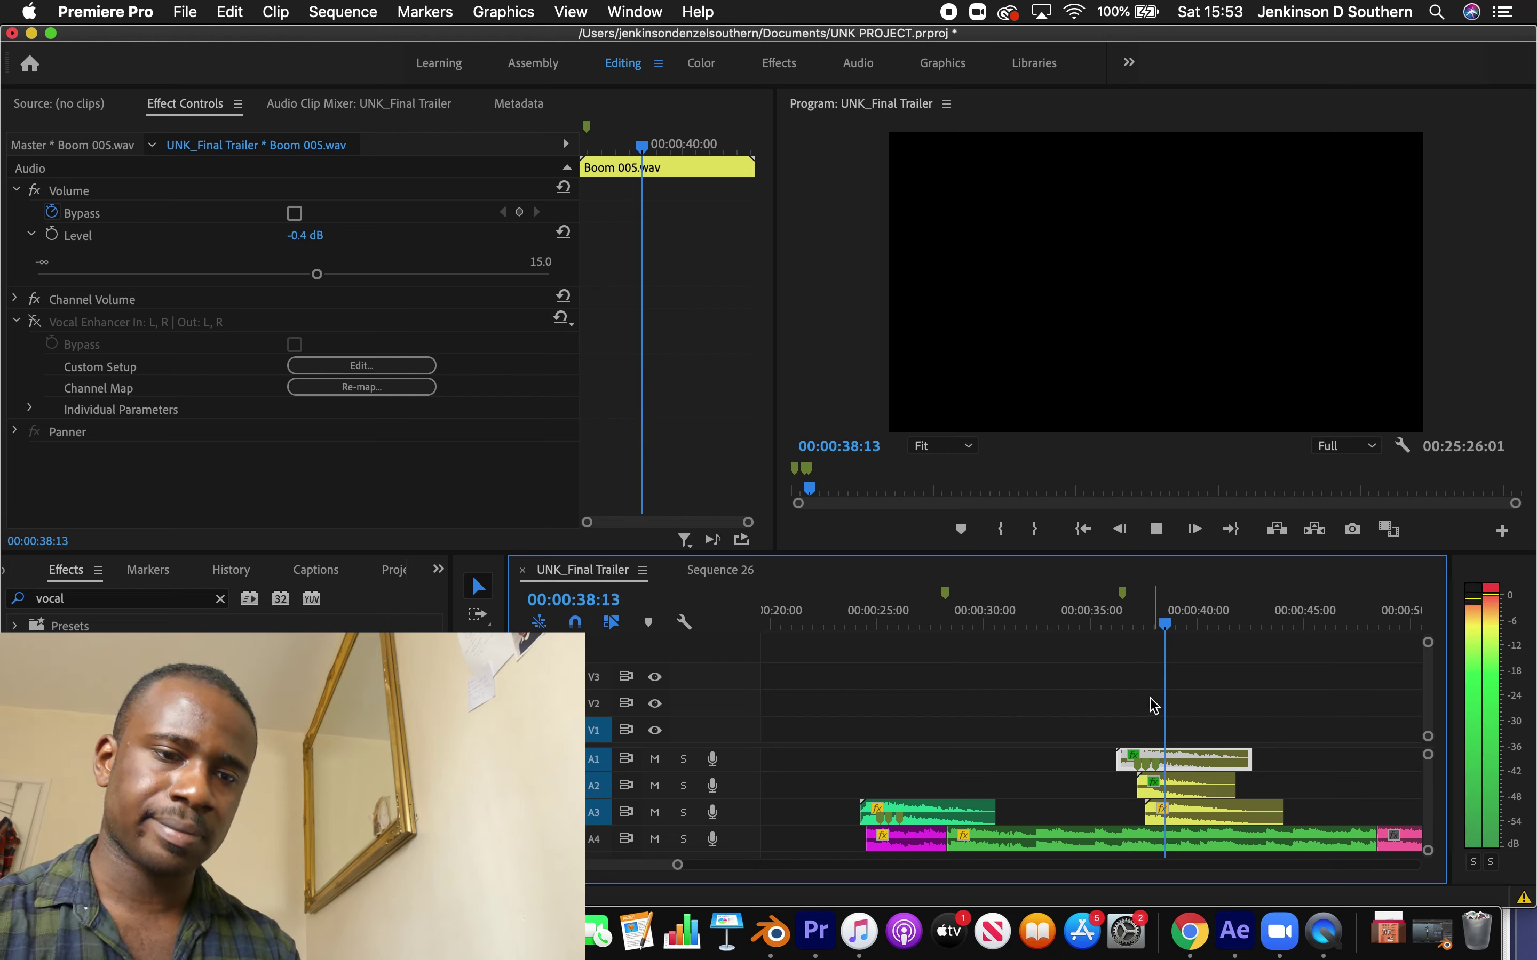
pyautogui.click(1103, 624)
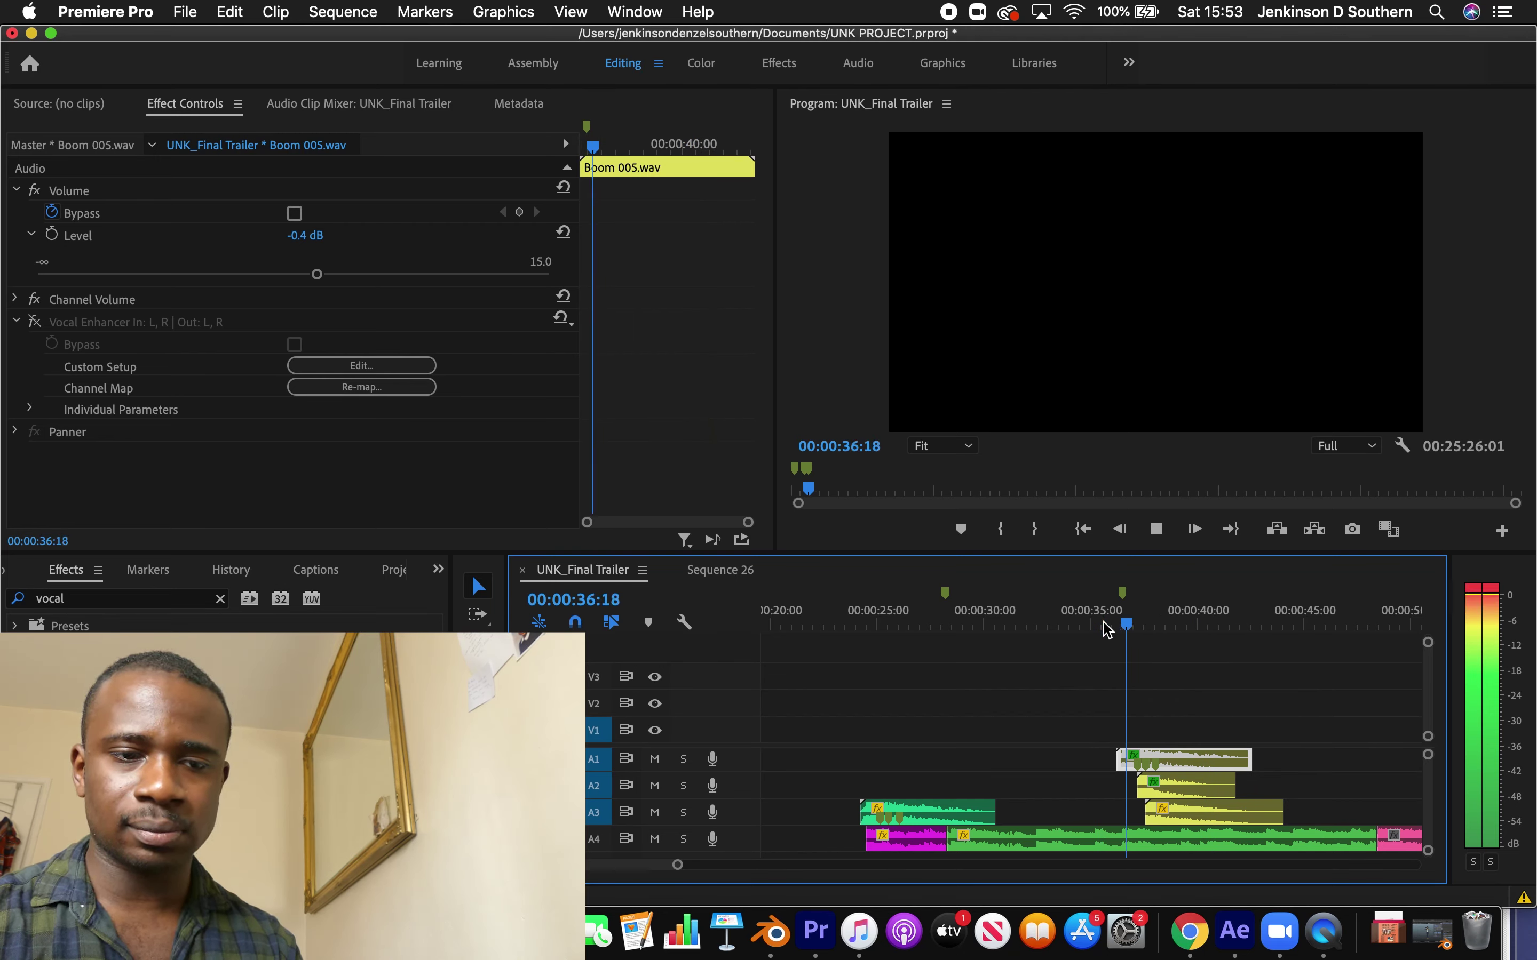
pyautogui.press('space')
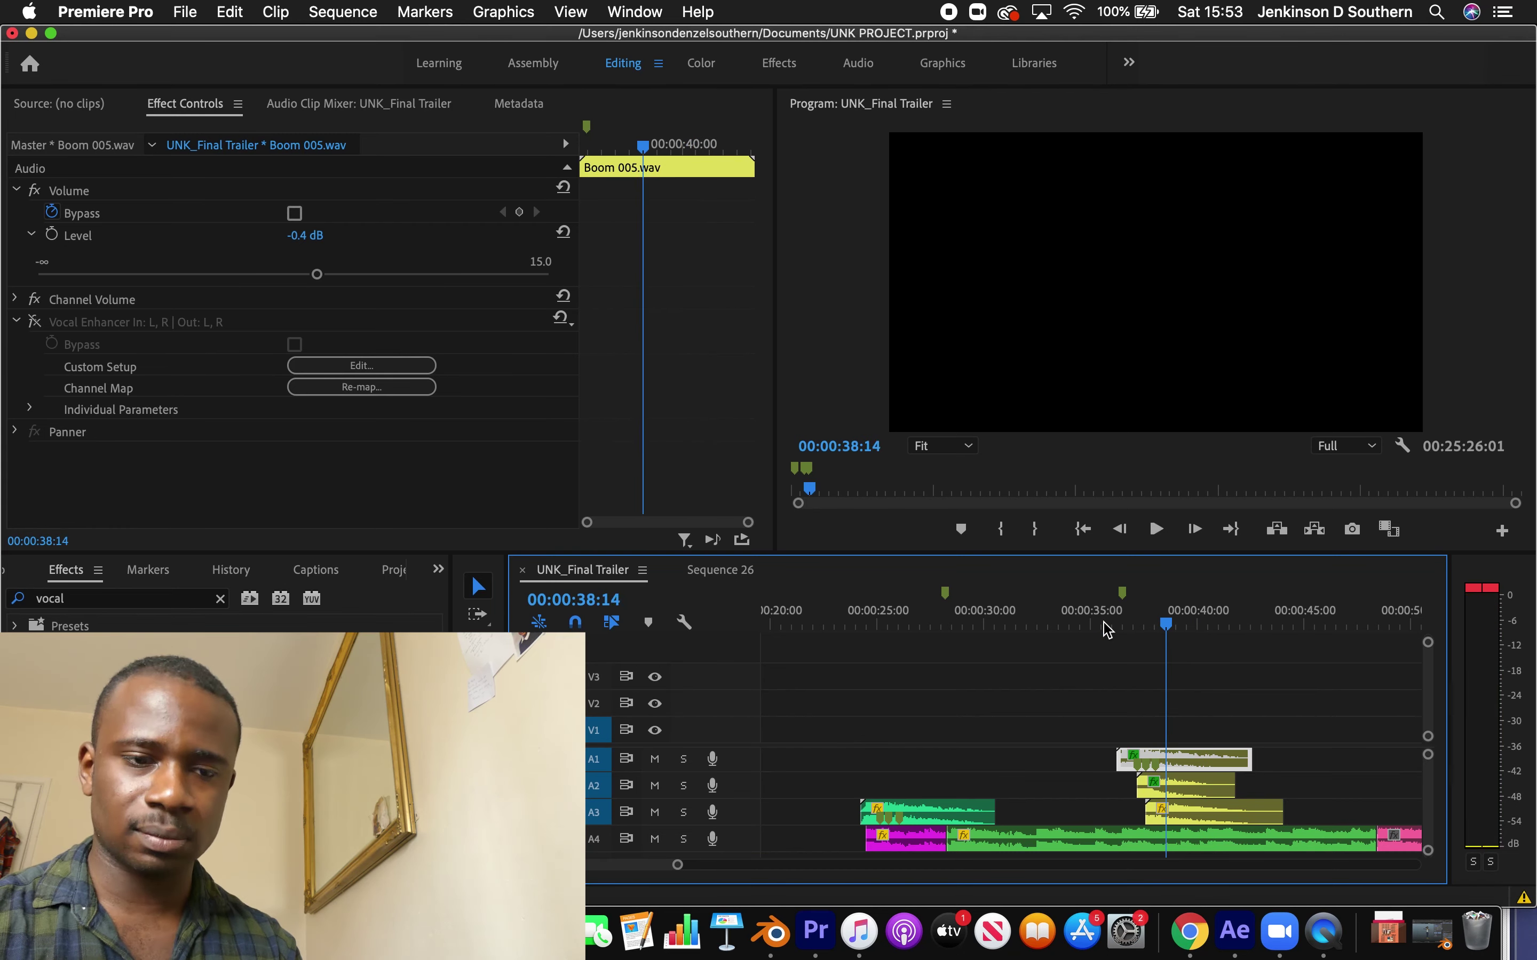
# Show the later part of the sequence and play Waves.mp3 on A1 from 00:05:51:00
pyautogui.moveTo(675, 869); pyautogui.dragTo(1019, 833)
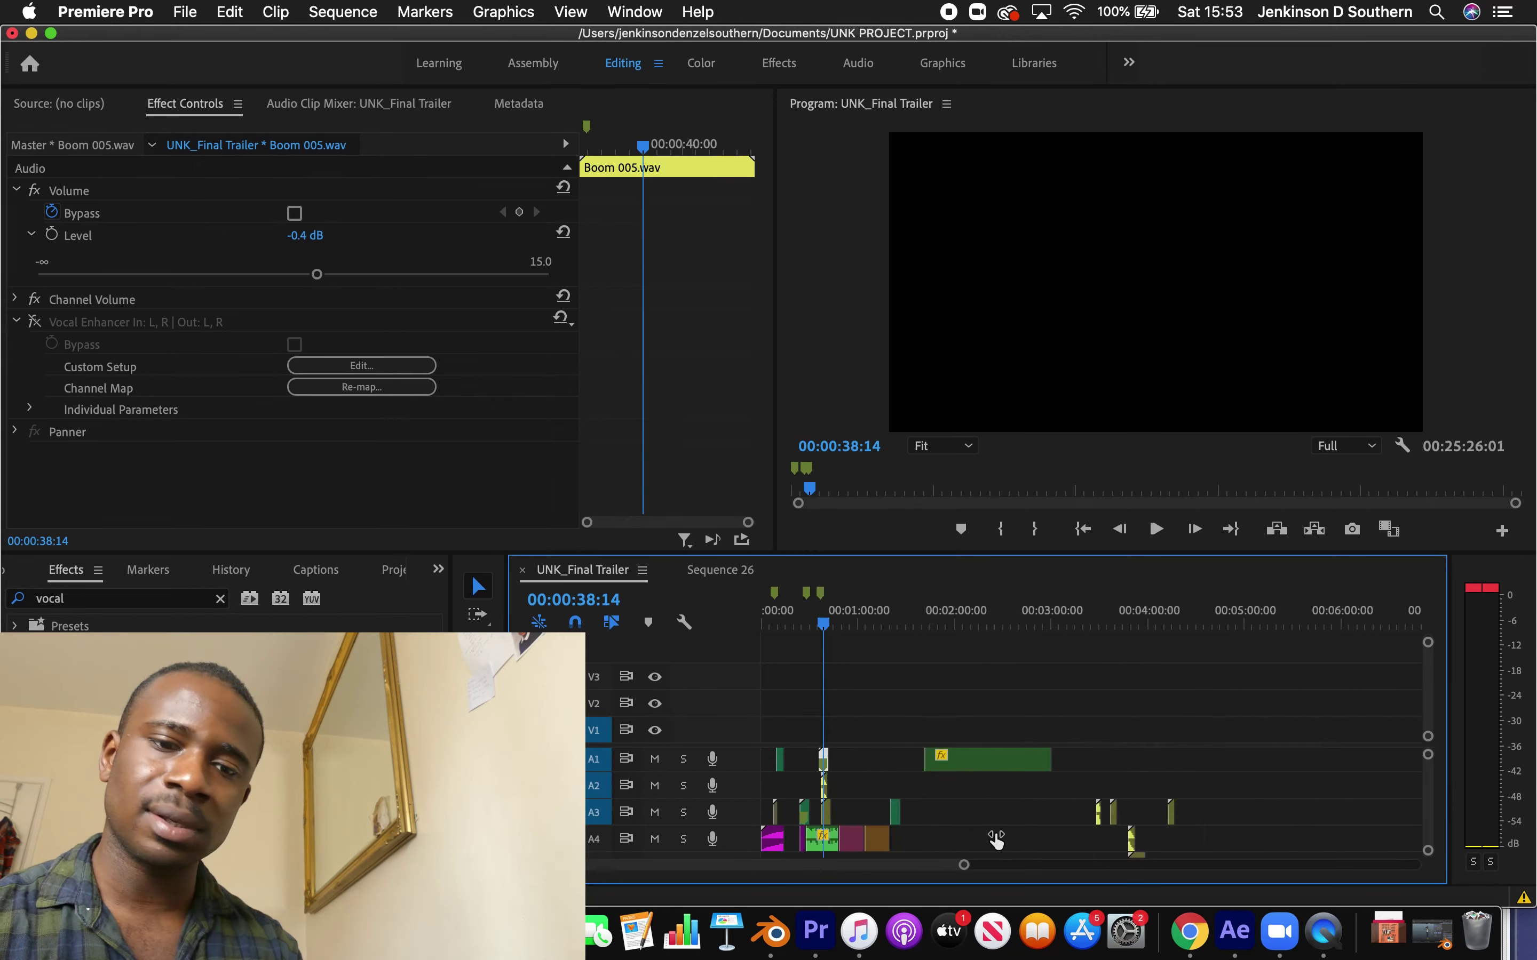
pyautogui.click(1391, 928)
pyautogui.moveTo(1389, 782); pyautogui.dragTo(1190, 761)
pyautogui.click(1181, 601)
pyautogui.press('space')
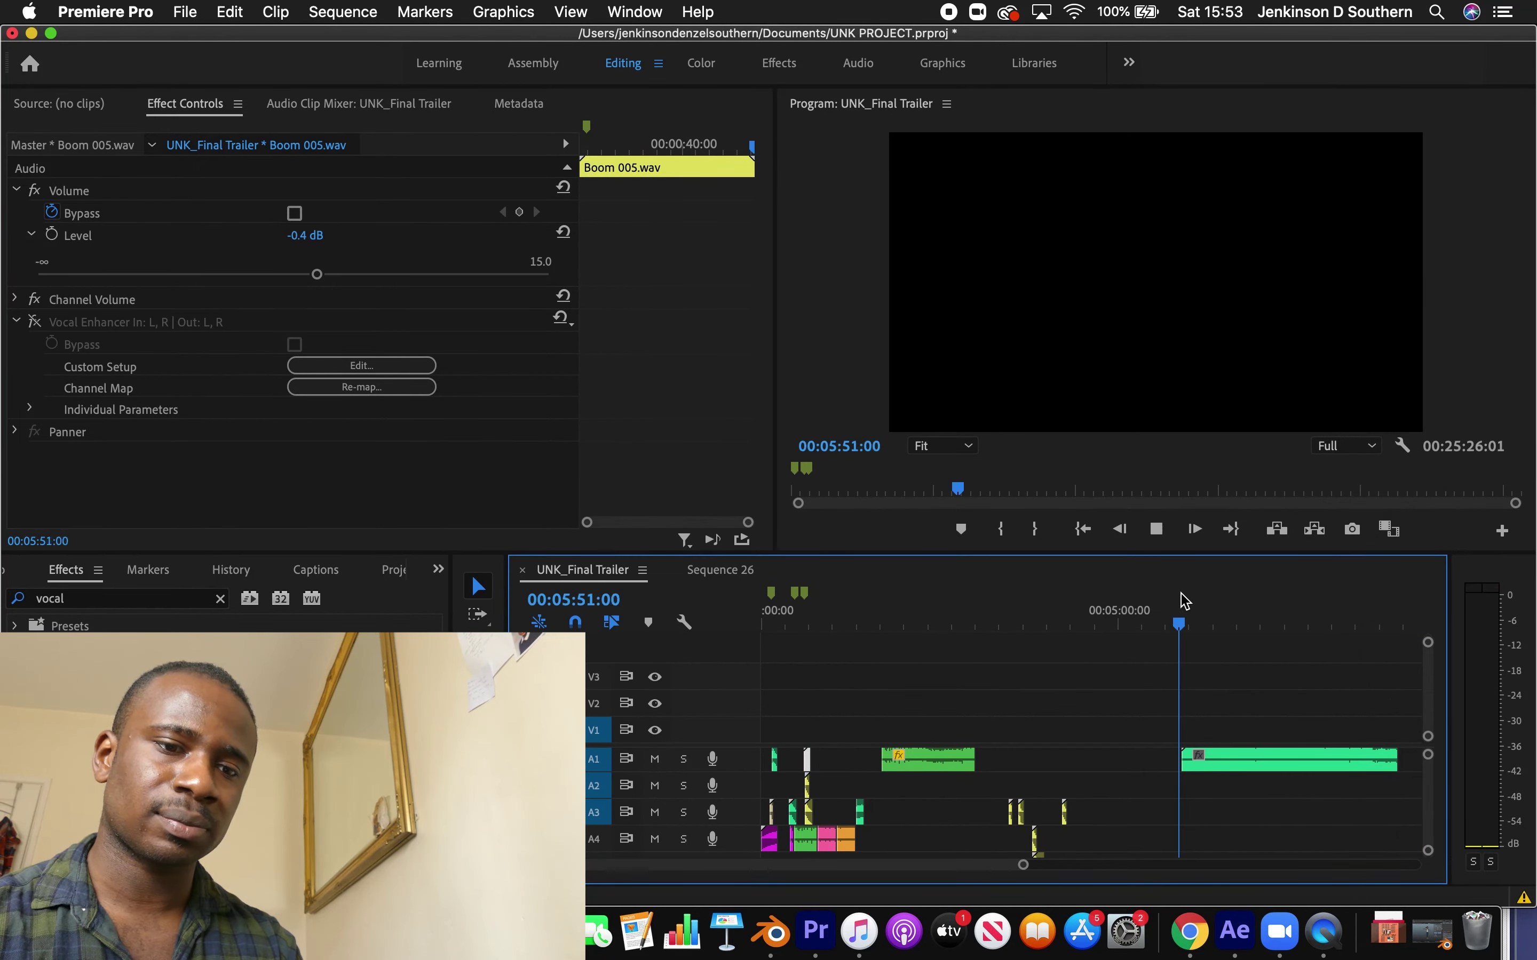
pyautogui.moveTo(1023, 866); pyautogui.dragTo(984, 869)
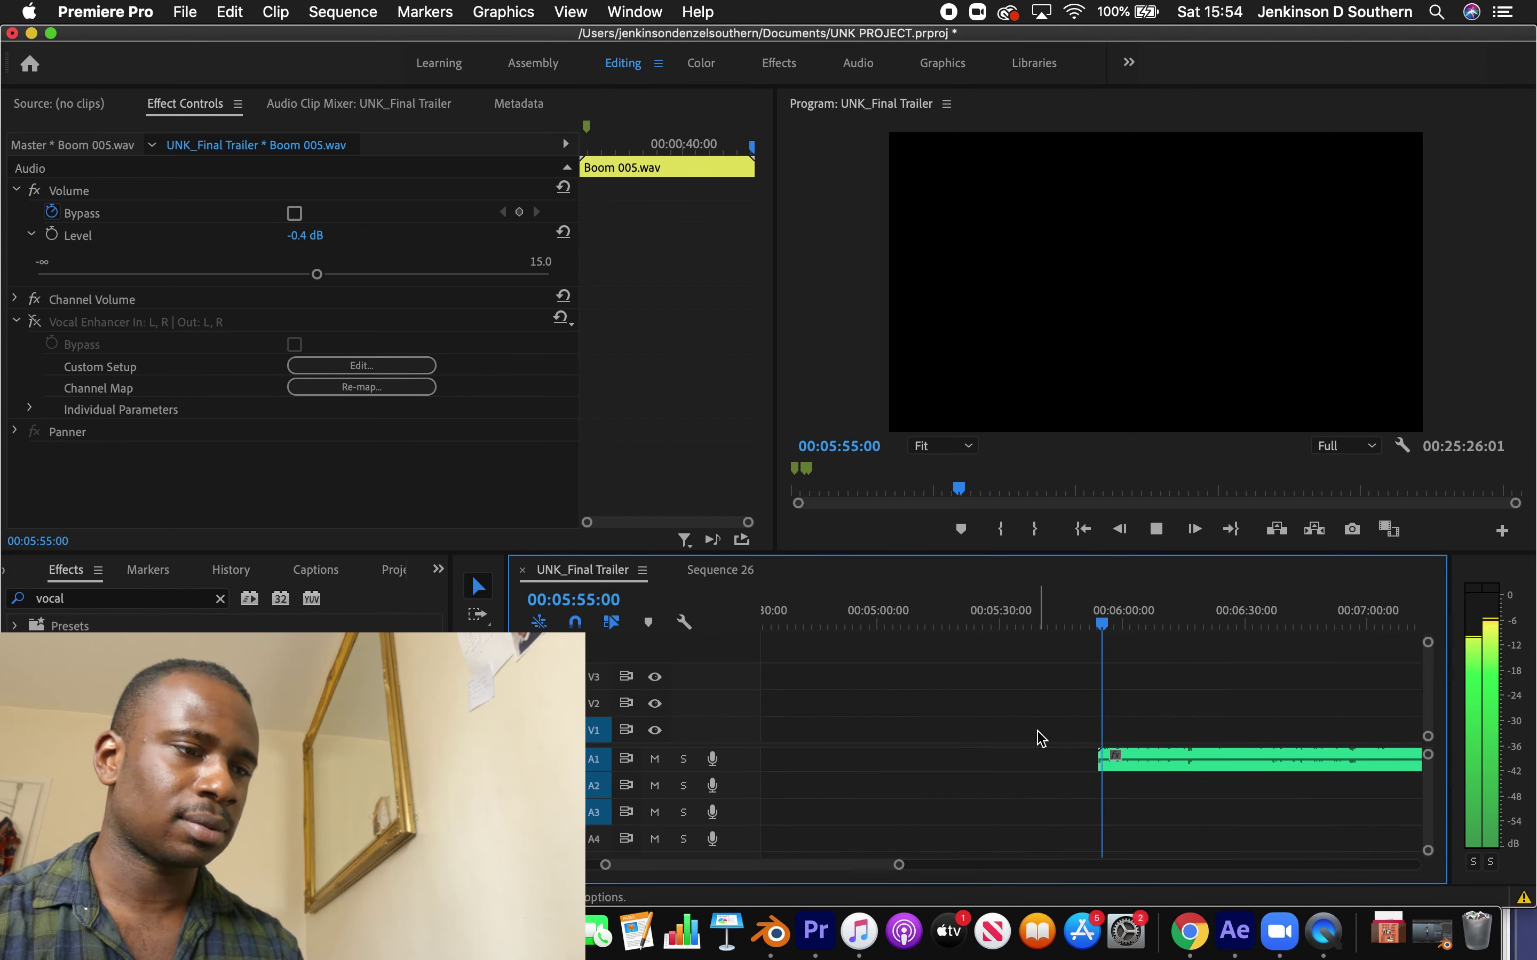
pyautogui.press('space')
# Locate the end of the short opening sound in Waves.mp3, split the clip at 00:05:54:23 and play across the cut
pyautogui.press('d')
pyautogui.moveTo(899, 865); pyautogui.dragTo(756, 865)
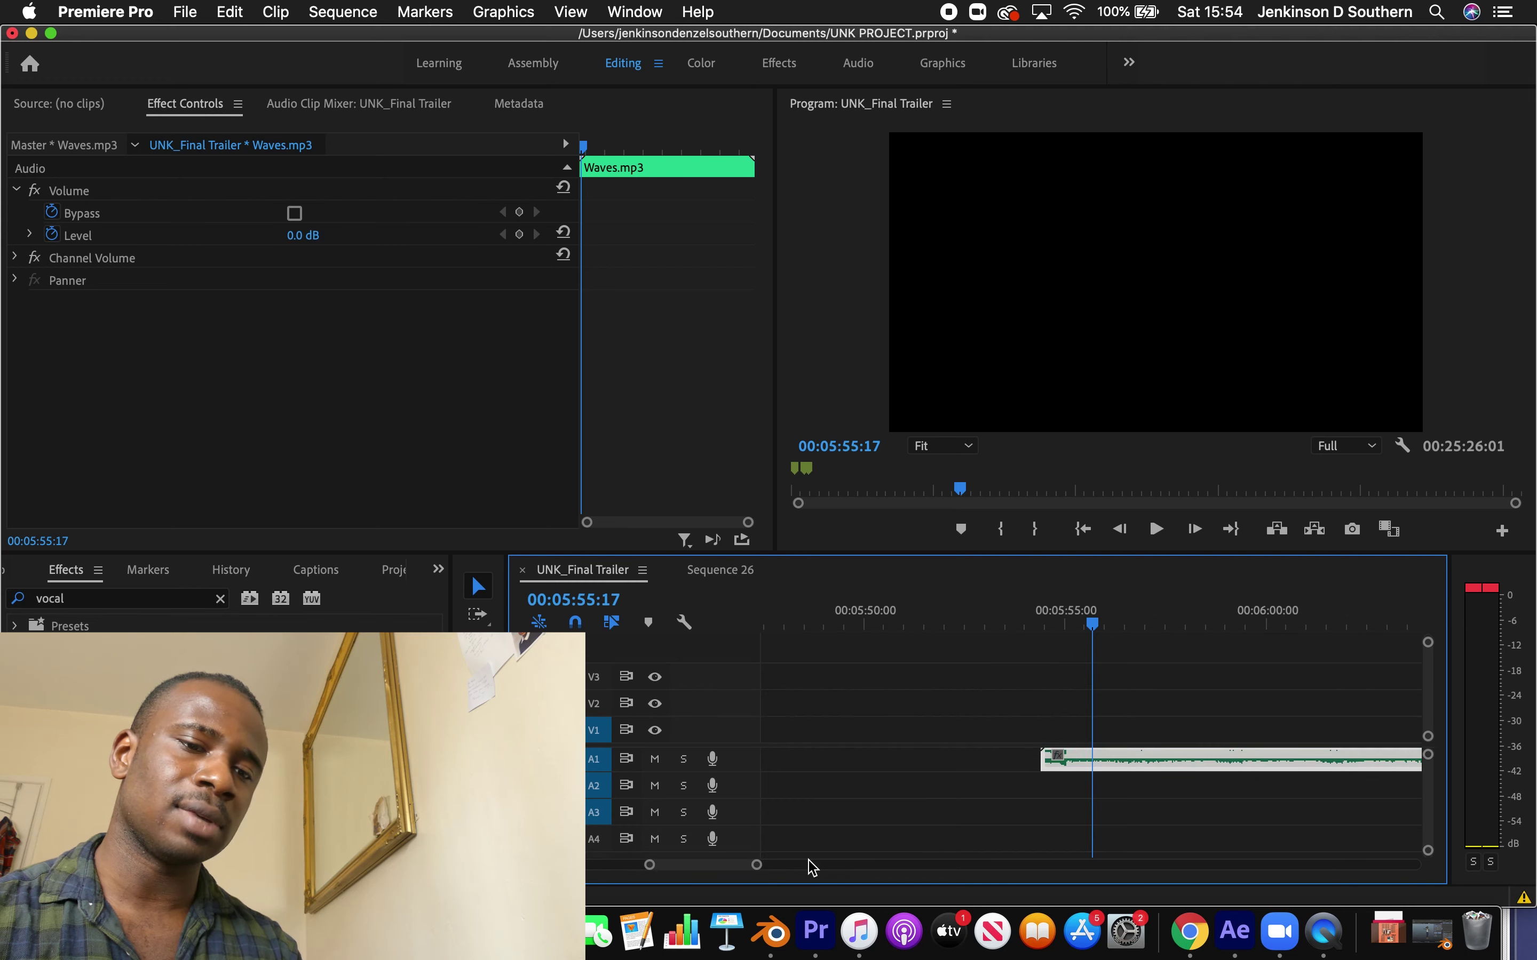
pyautogui.click(1014, 618)
pyautogui.press('space')
pyautogui.press('space')
pyautogui.press('space')
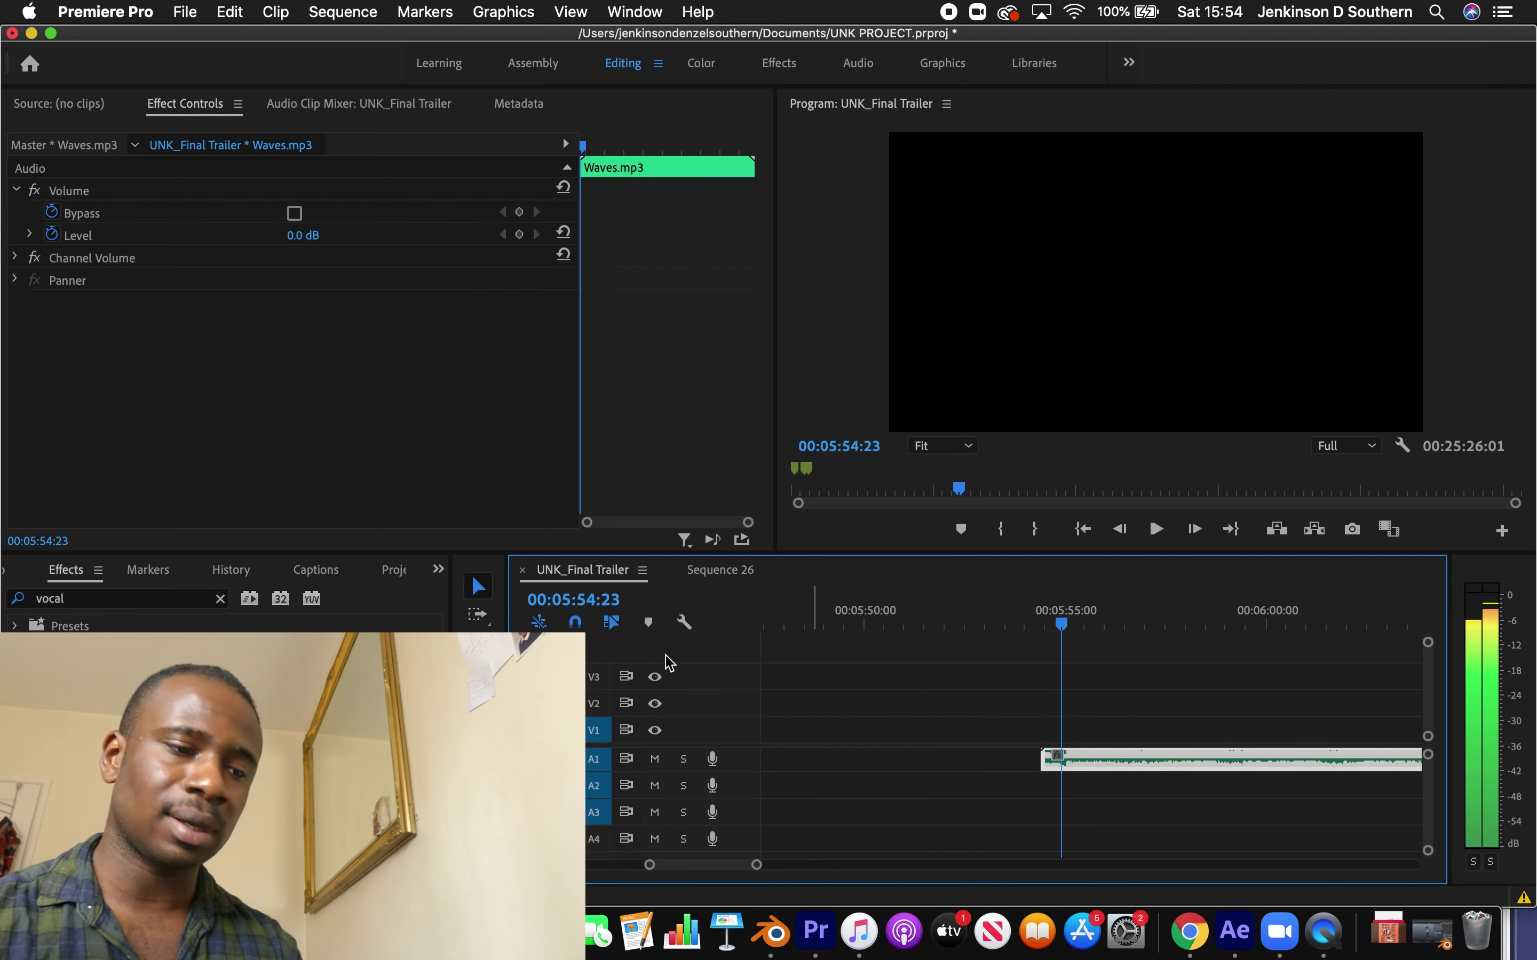
pyautogui.press('c')
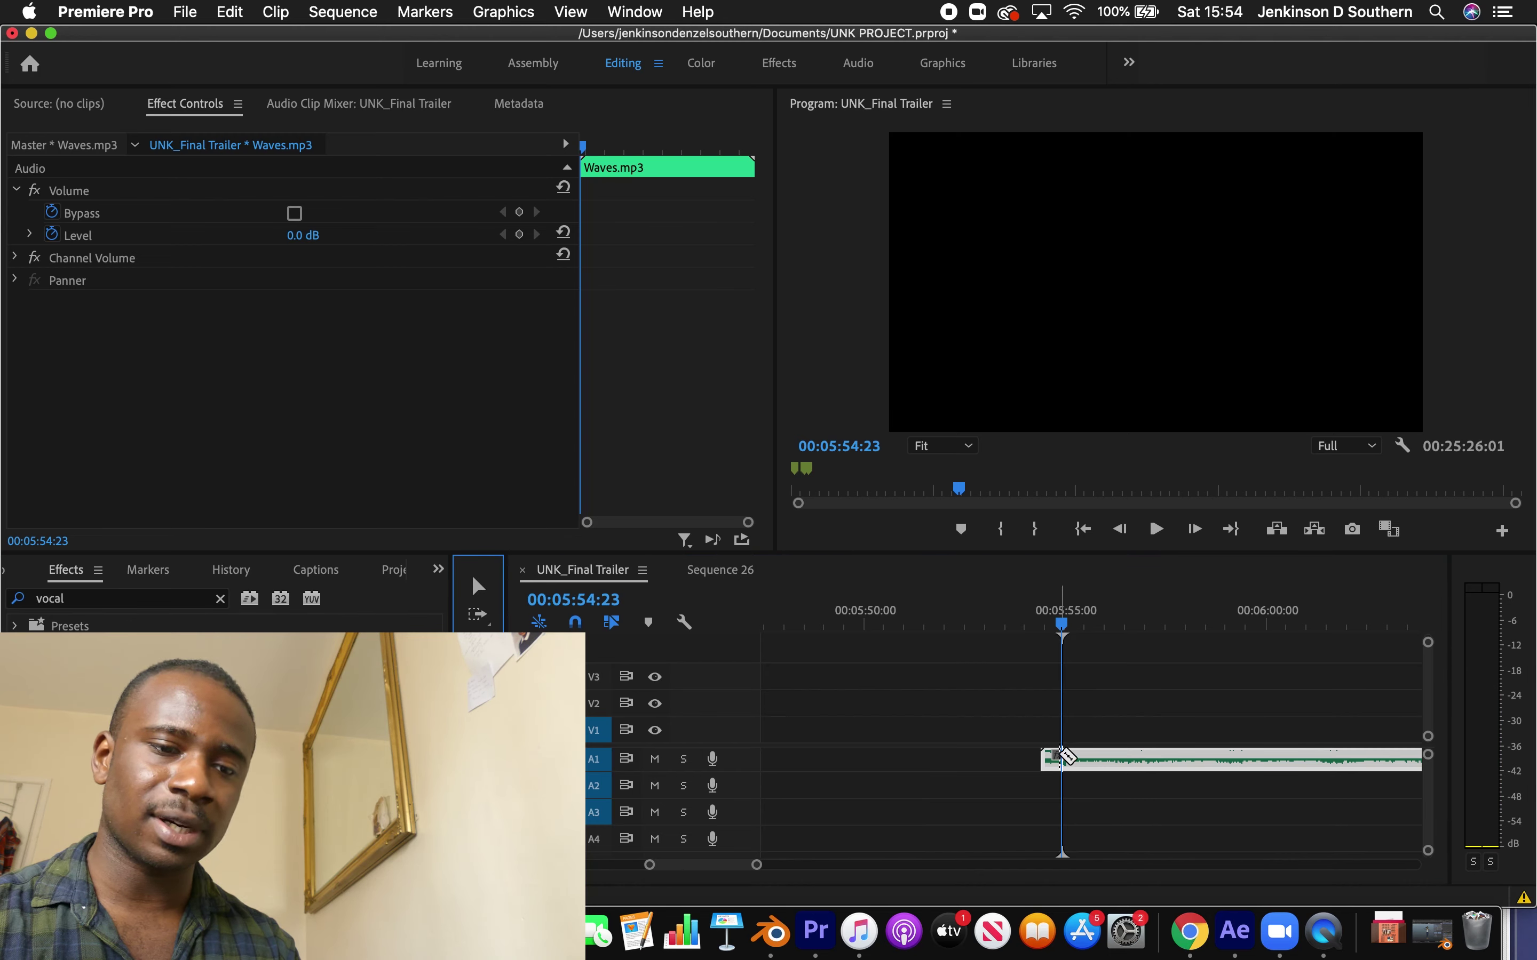
pyautogui.click(1063, 756)
pyautogui.press('space')
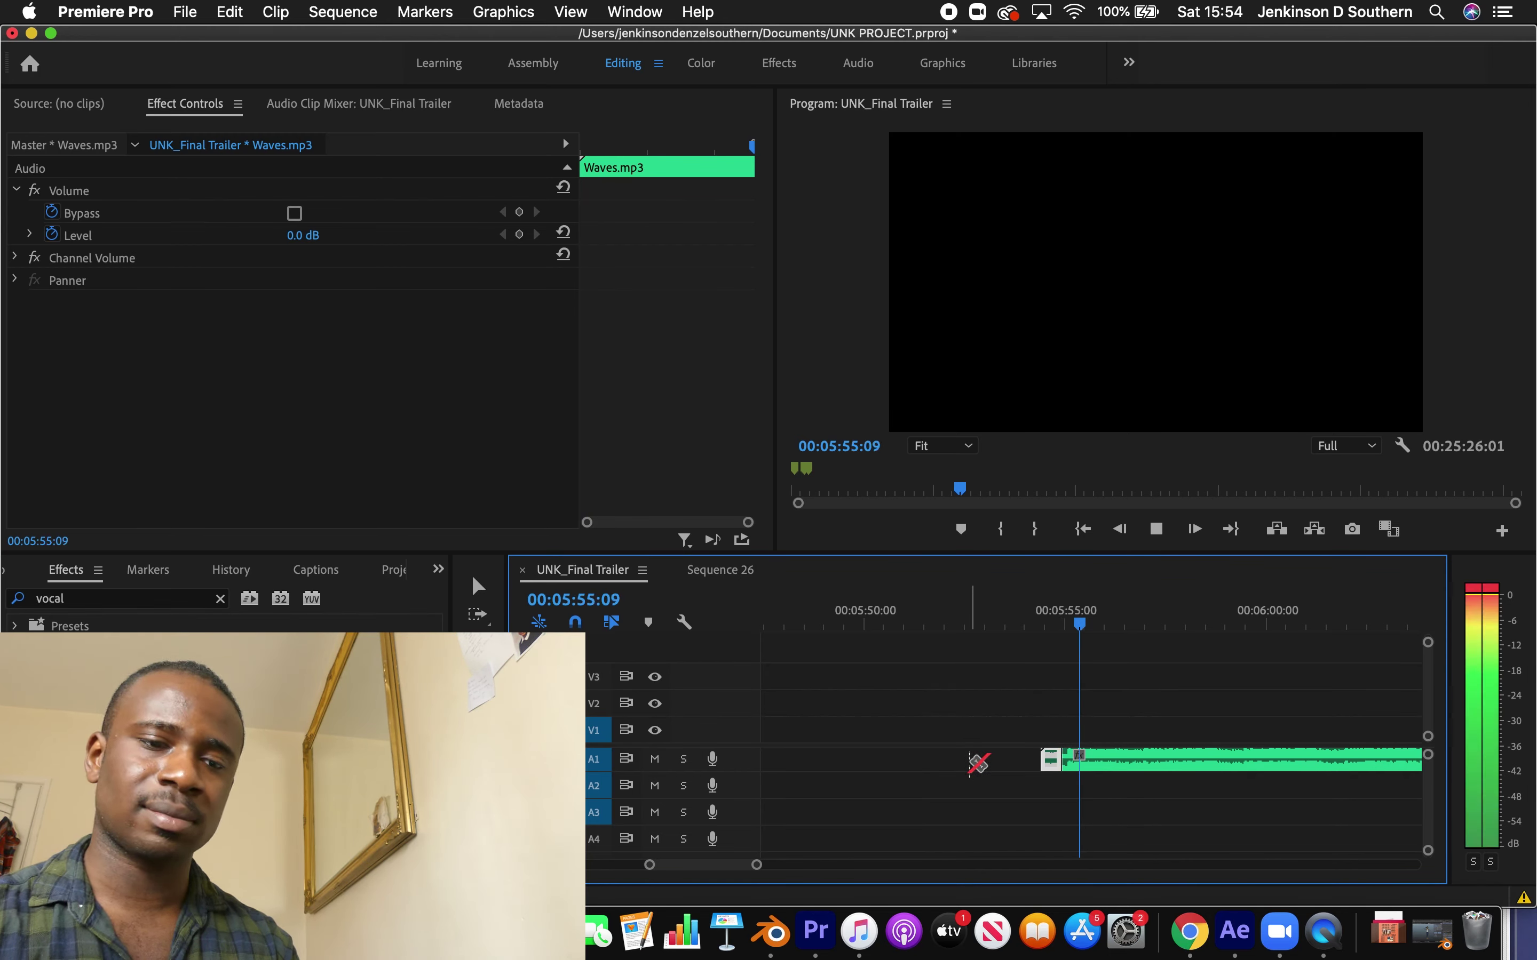
pyautogui.press('space')
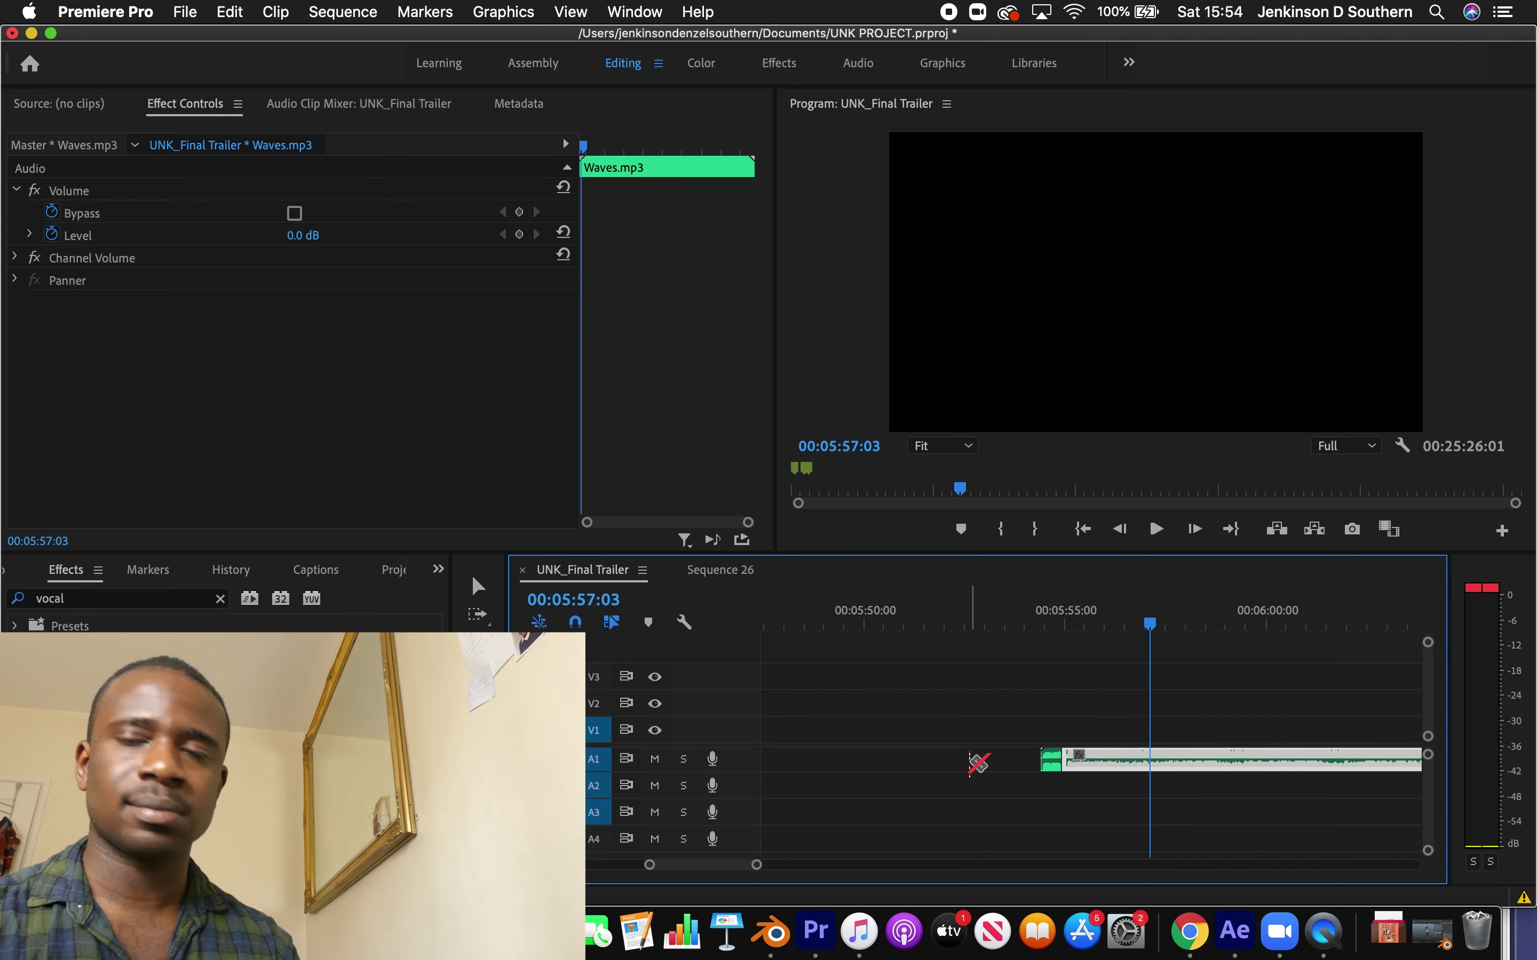
# Move the short opening piece of Waves.mp3 along A1 to about 00:00:05:50, clear of the remaining clip, and play it alone
pyautogui.moveTo(1044, 626); pyautogui.dragTo(1042, 615)
pyautogui.click(481, 595)
pyautogui.moveTo(1052, 760); pyautogui.dragTo(893, 759)
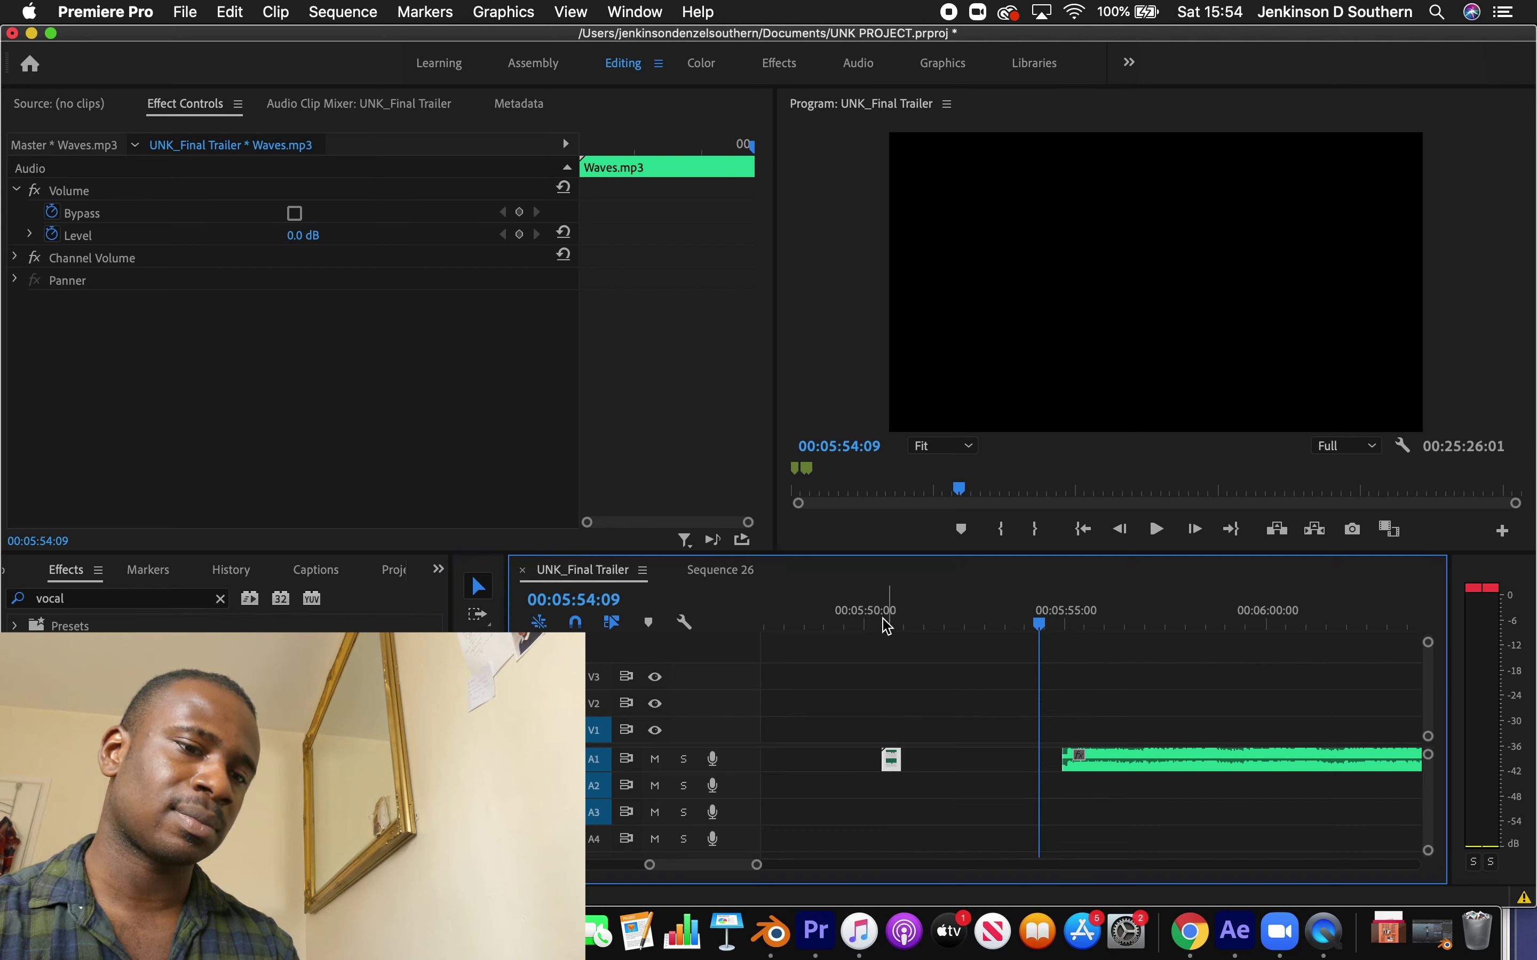
pyautogui.click(877, 626)
pyautogui.press('space')
pyautogui.press('space')
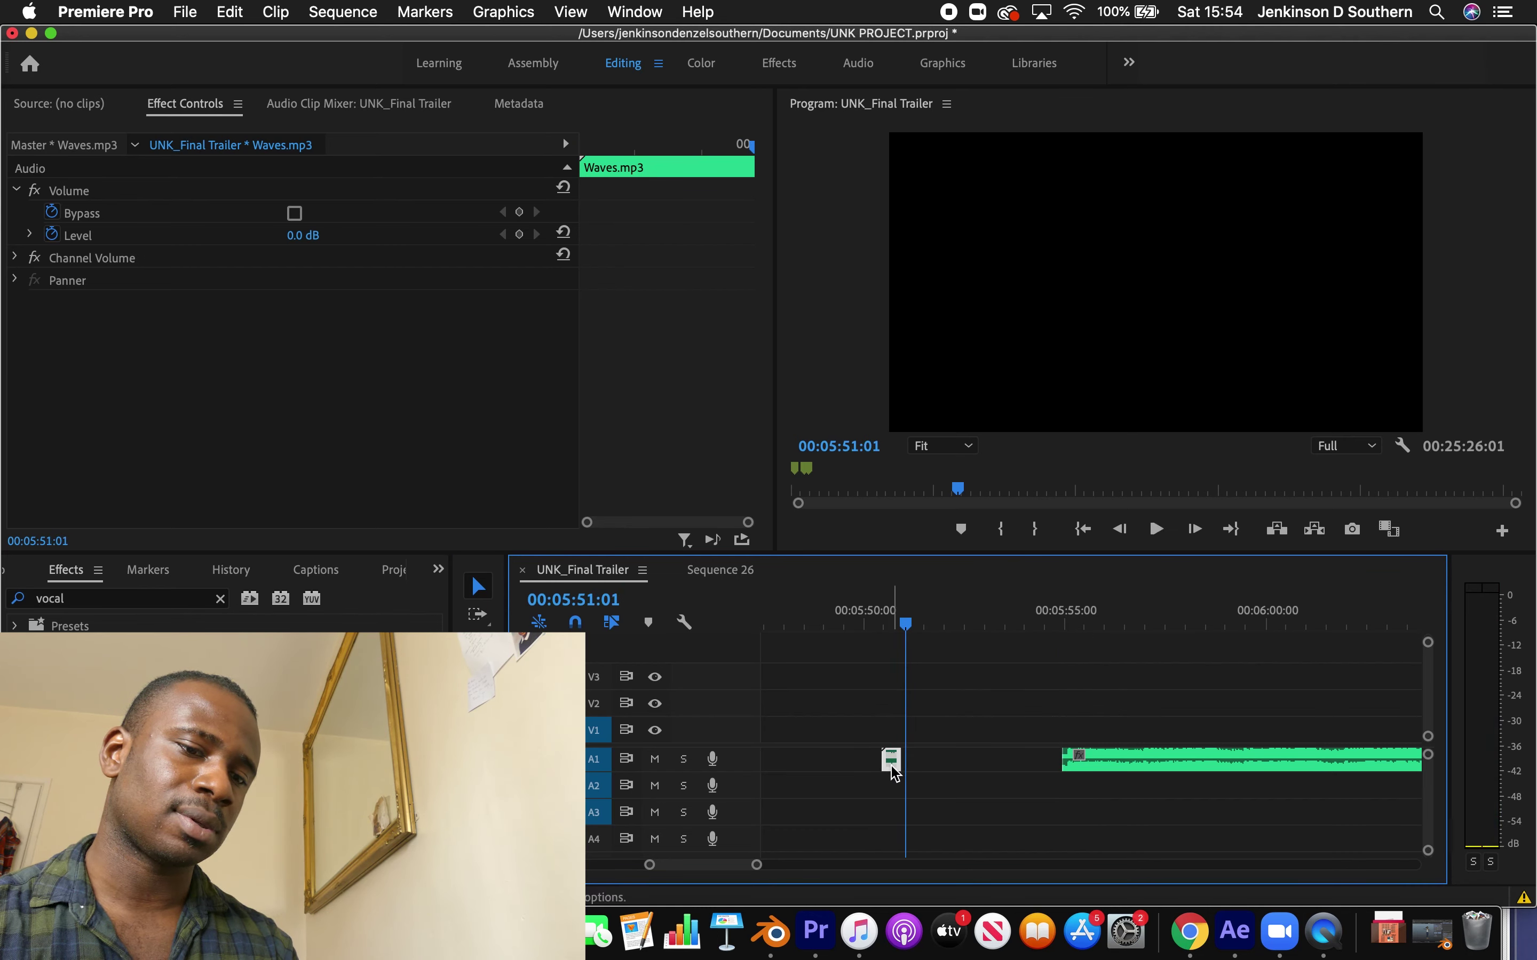
# Duplicate the short Waves.mp3 piece repeatedly in a row along A1, up to just before the remaining clip, and play the row
pyautogui.moveTo(893, 770); pyautogui.dragTo(1051, 765)
pyautogui.click(862, 604)
pyautogui.press('space')
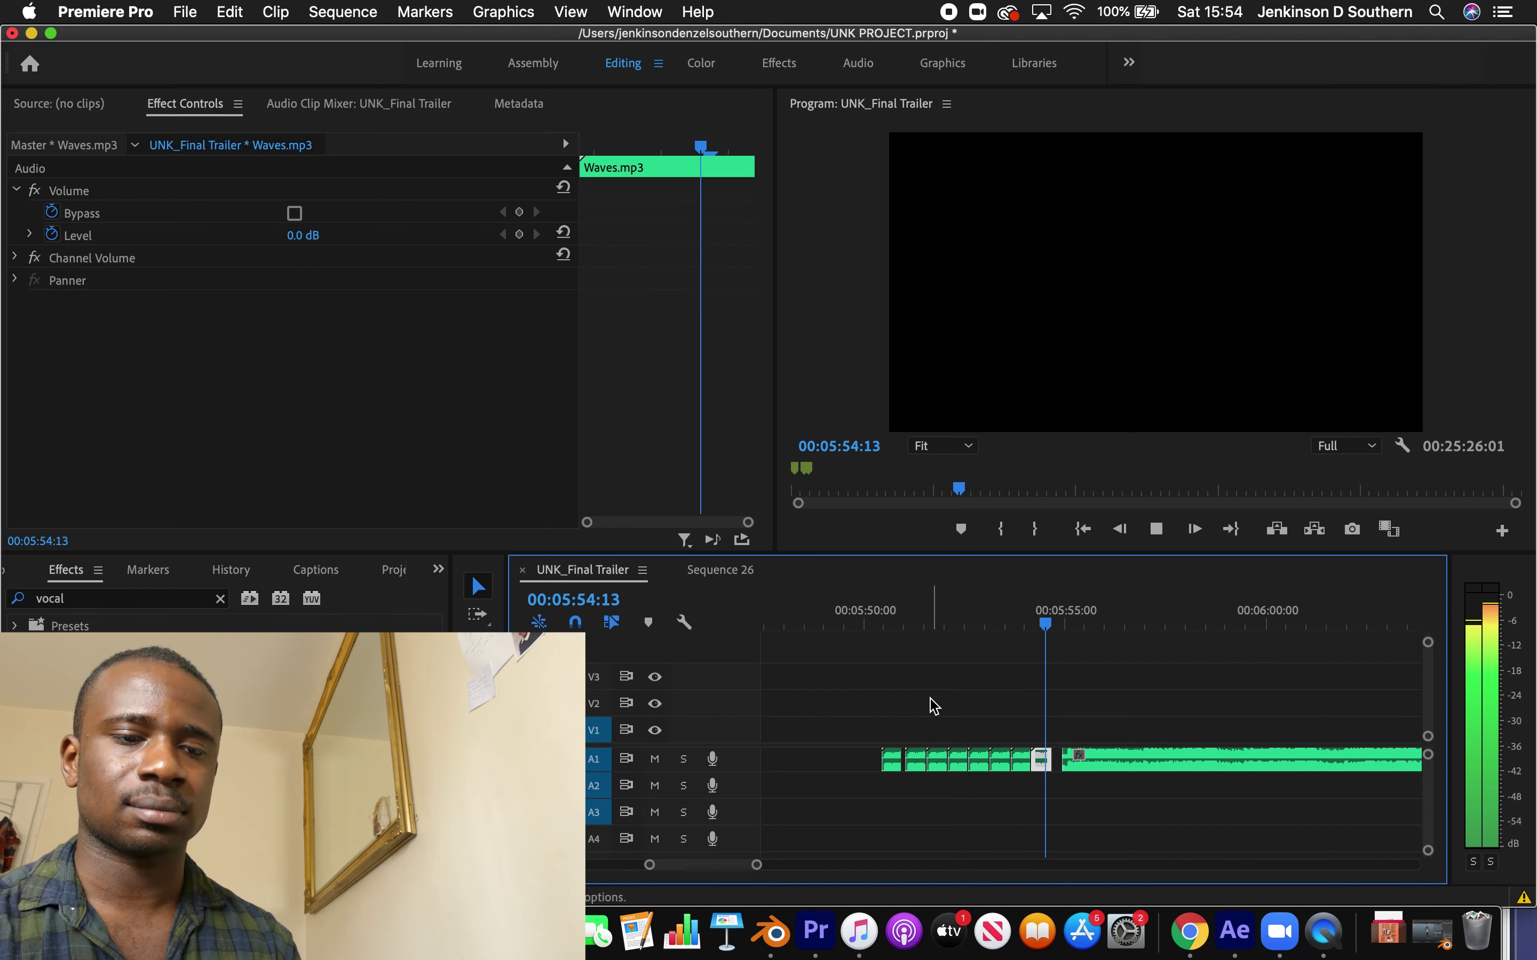
pyautogui.press('space')
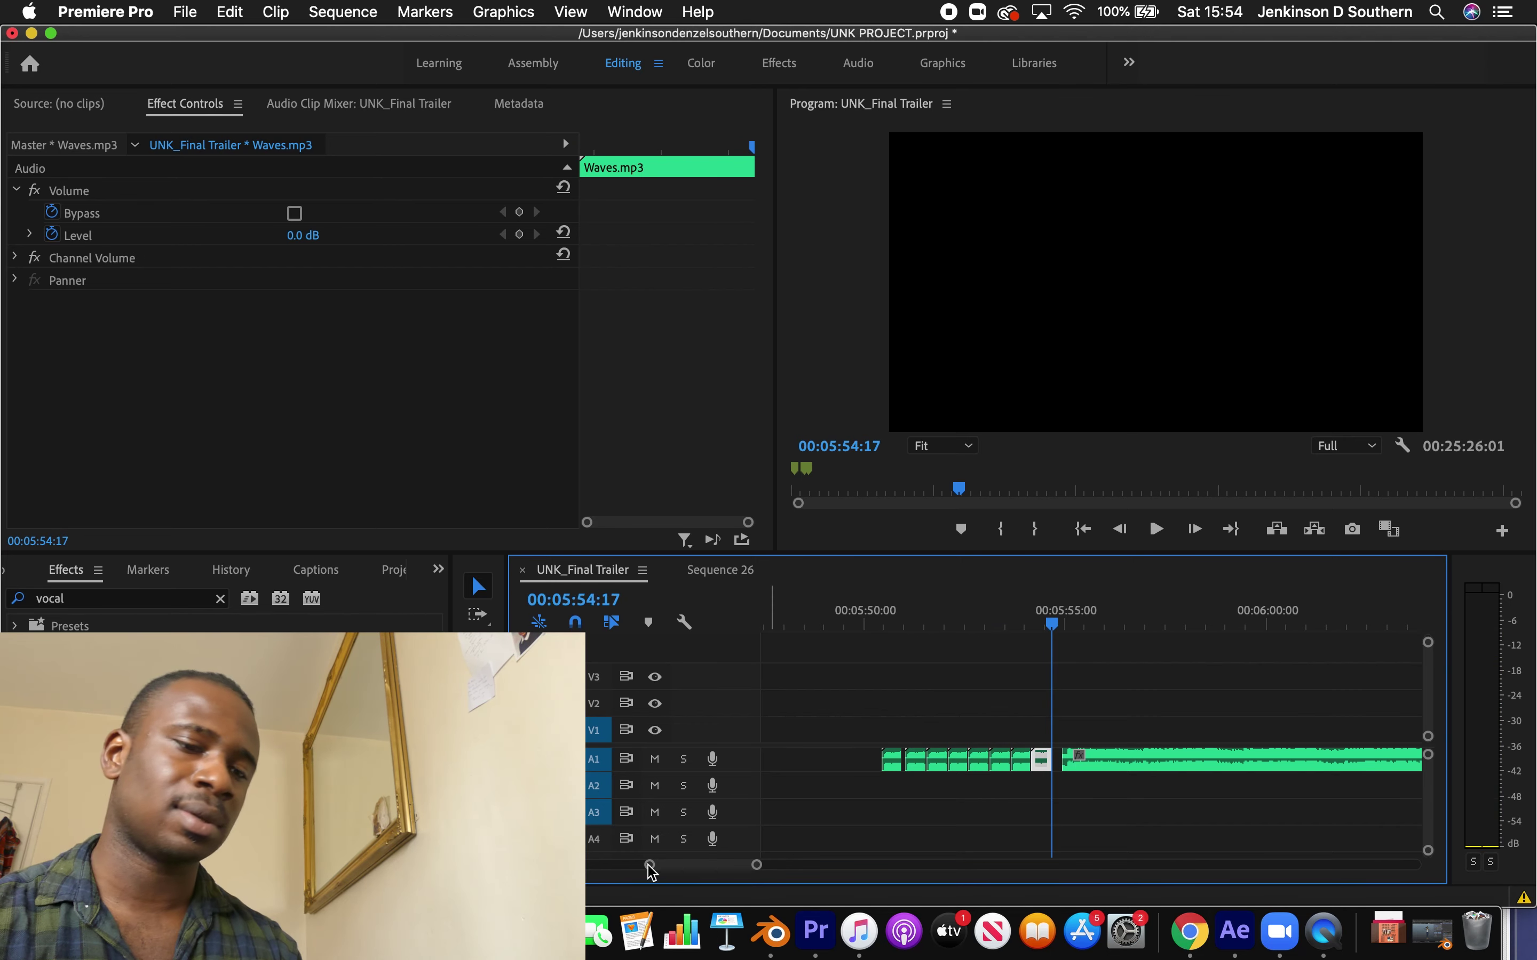
# Bring a copy of the short Waves.mp3 piece to A2 at about 00:00:48 and play the mix from 00:00:33:05
pyautogui.moveTo(1047, 763); pyautogui.dragTo(754, 794)
pyautogui.moveTo(735, 864); pyautogui.dragTo(949, 854)
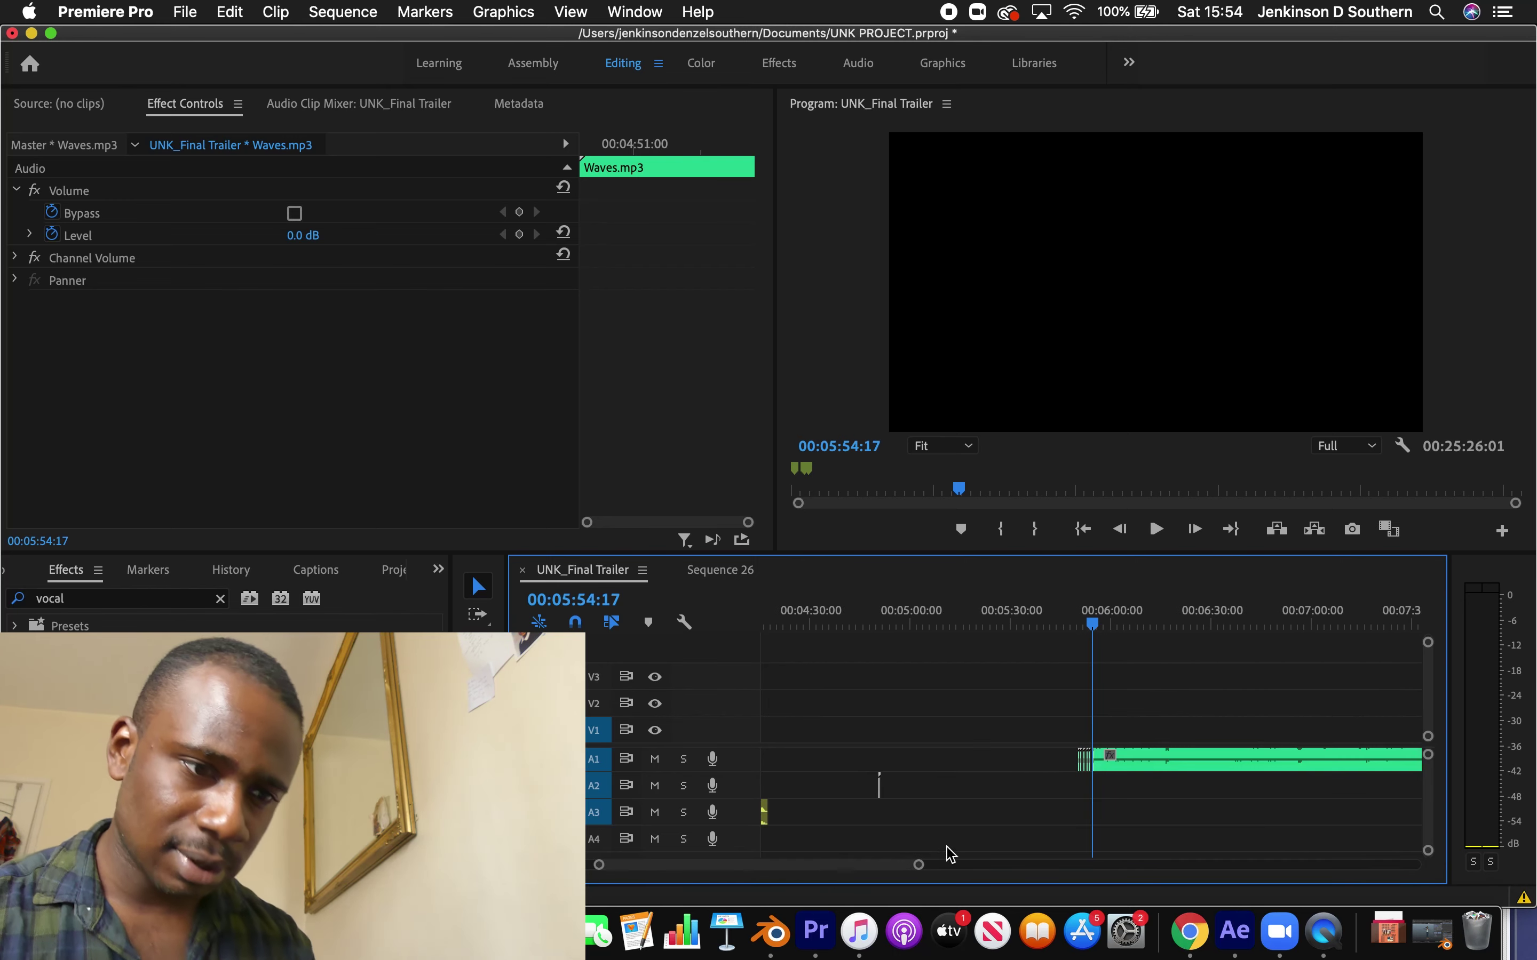
pyautogui.moveTo(881, 794); pyautogui.dragTo(924, 784)
pyautogui.click(873, 626)
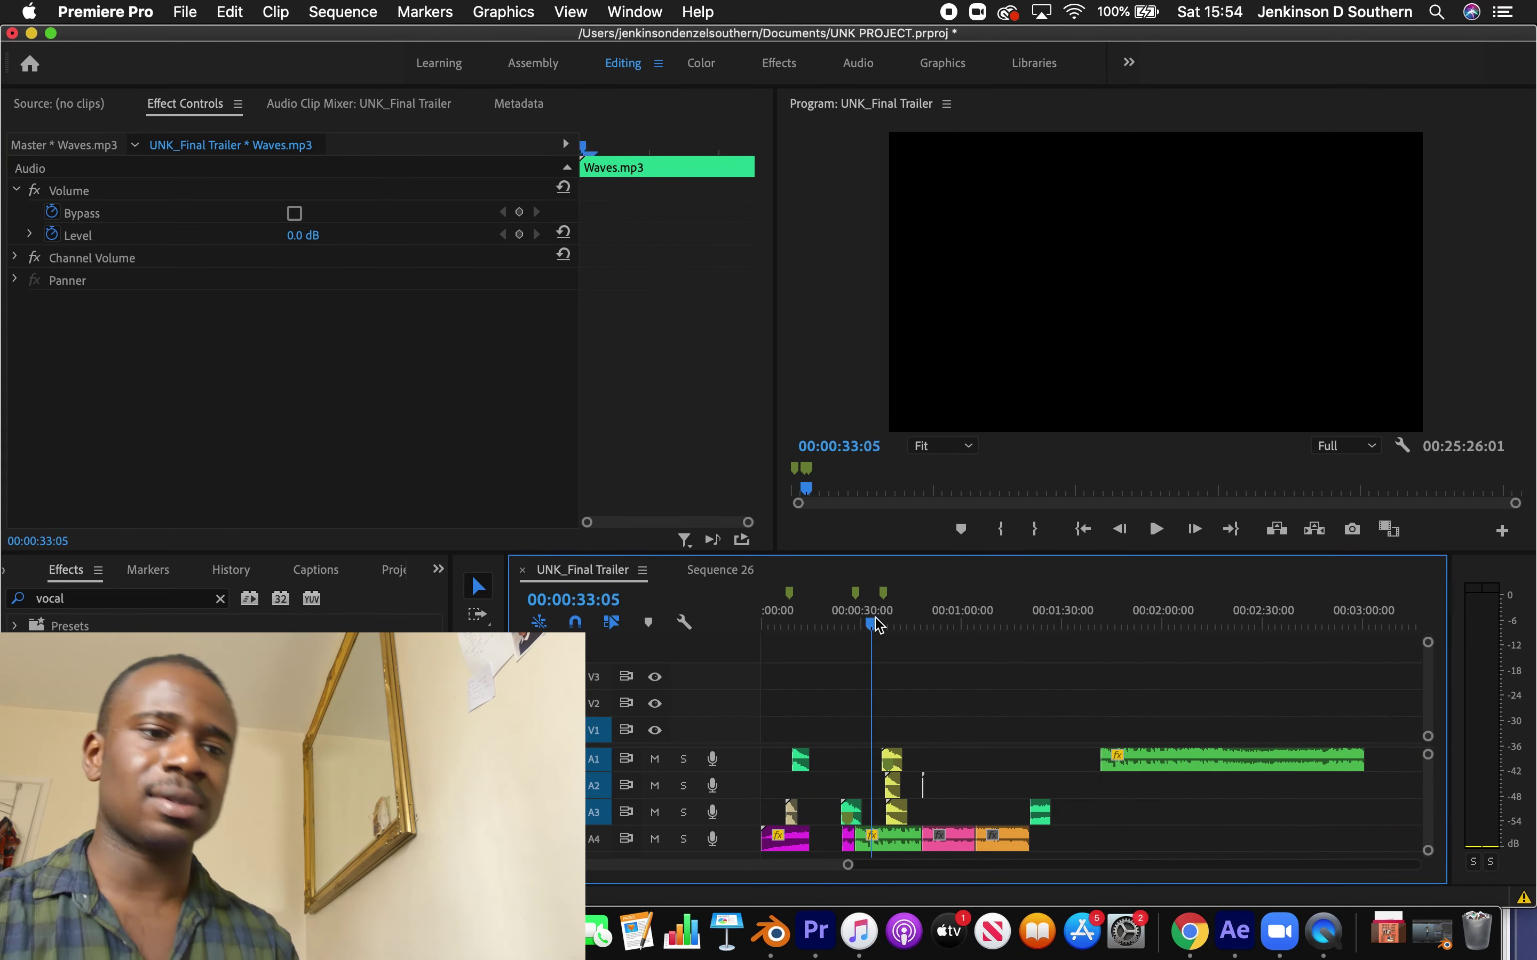
pyautogui.moveTo(846, 869); pyautogui.dragTo(748, 864)
pyautogui.press('space')
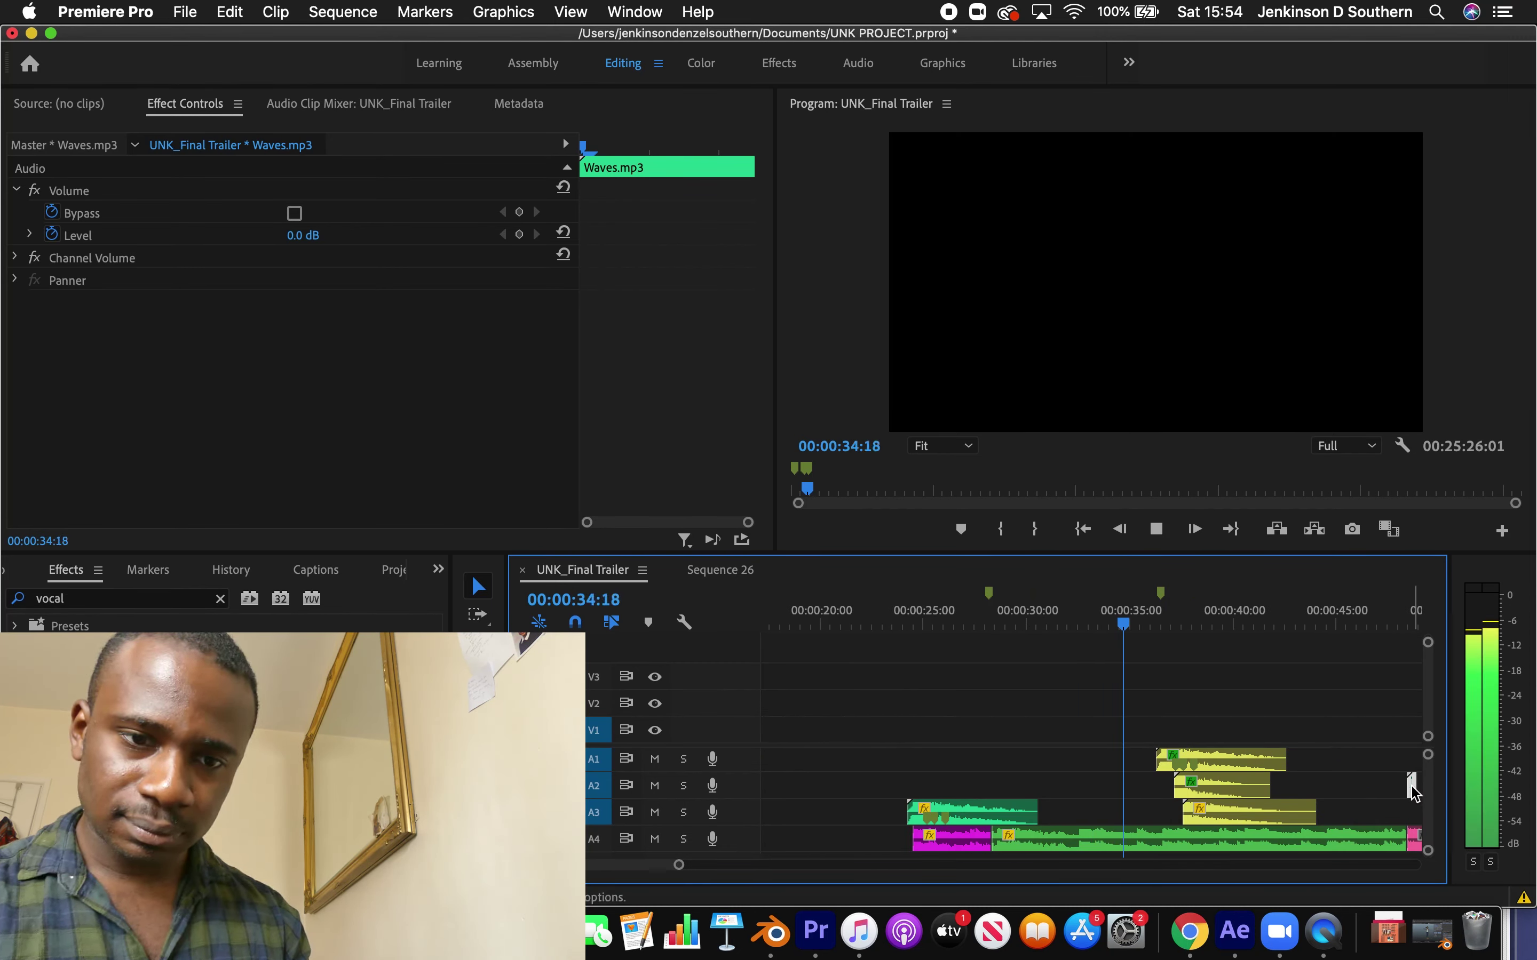
# Move the Waves.mp3 piece on A2 to about 00:00:44, at HIT 003.wav's end, and examine the beat markers on Boom 005.wav
pyautogui.moveTo(679, 865)
pyautogui.mouseDown()
pyautogui.moveTo(635, 872)
pyautogui.moveTo(659, 865)
pyautogui.mouseUp()
pyautogui.click(1019, 762)
pyautogui.click(1030, 620)
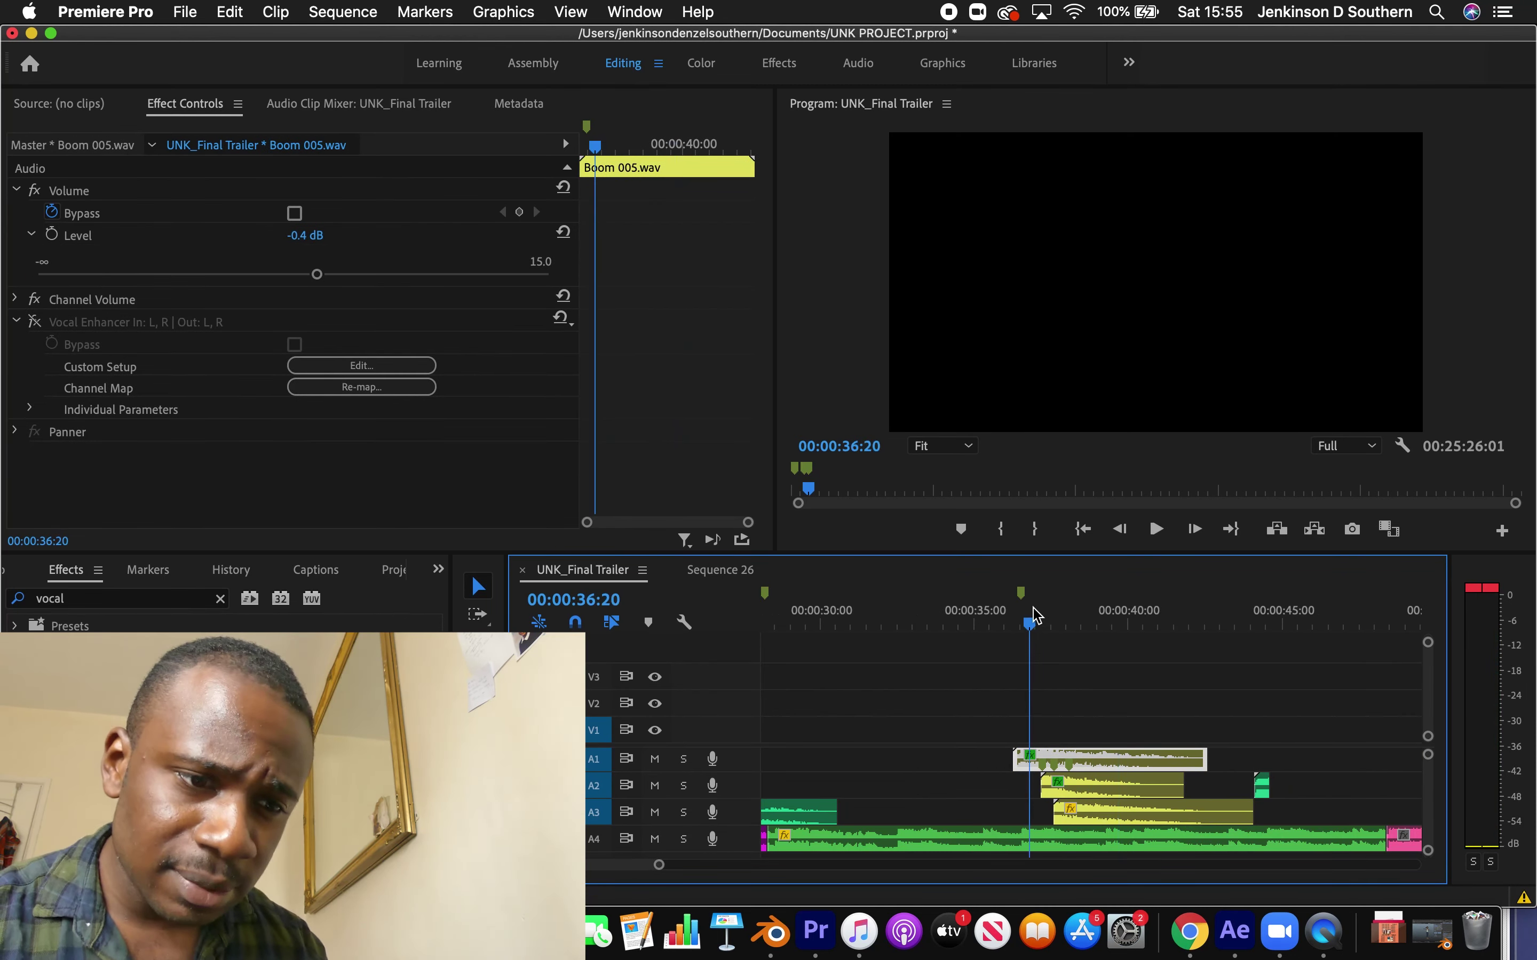
pyautogui.moveTo(659, 867); pyautogui.dragTo(673, 866)
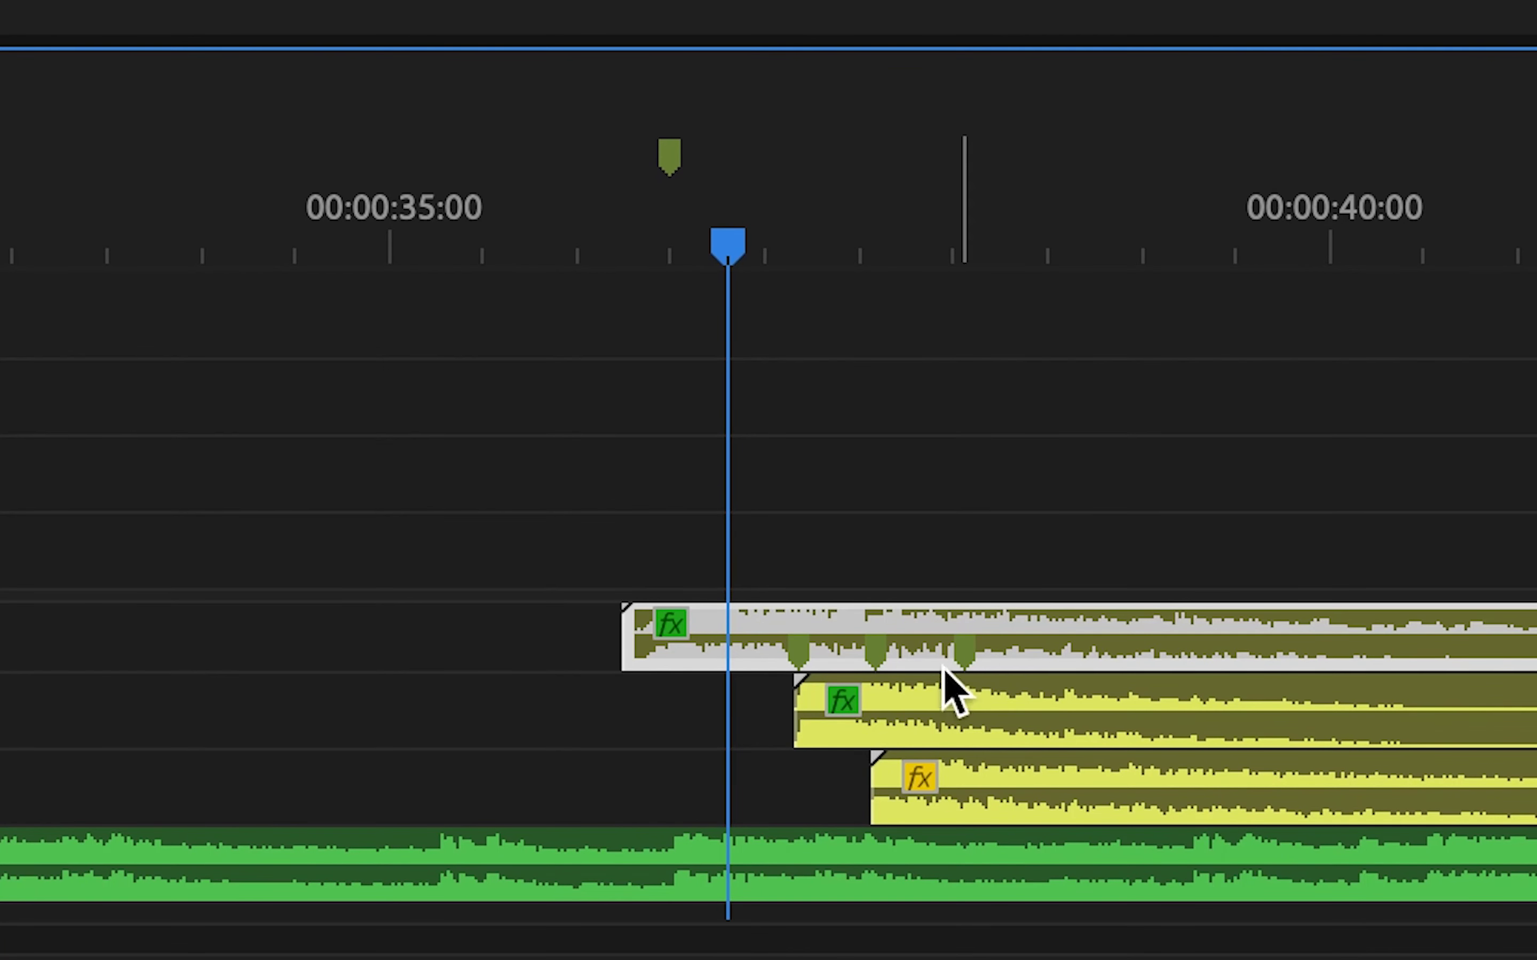
pyautogui.press('m')
pyautogui.press('-')
pyautogui.press('-')
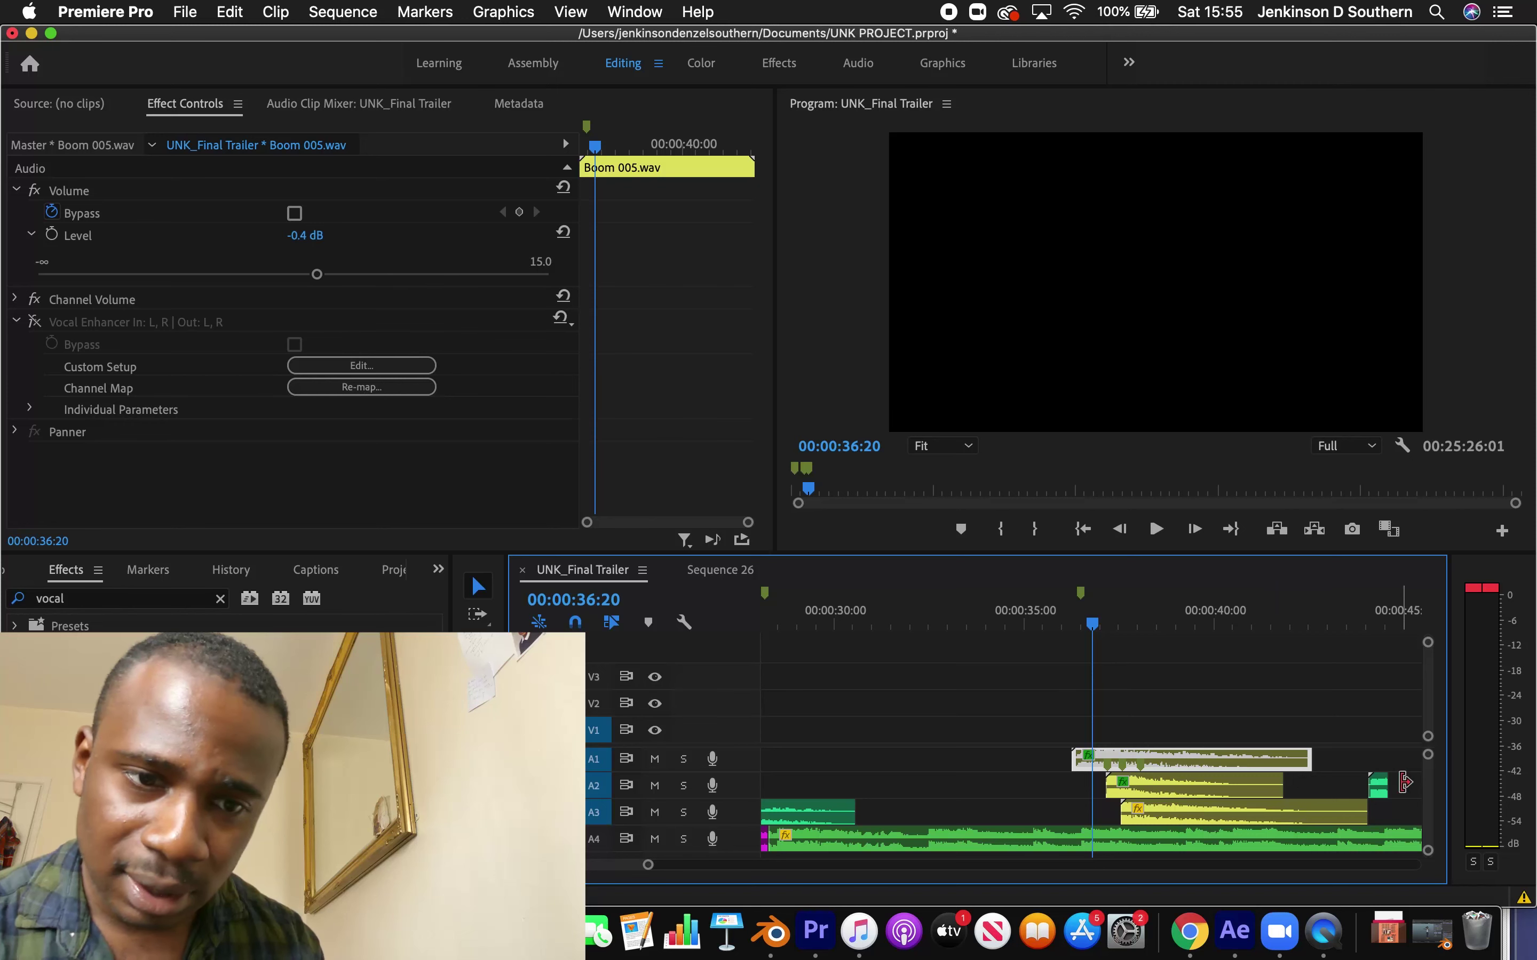
# Trim two frames off the start of the Waves.mp3 piece on A2 at 00:00:44:02
pyautogui.scroll(-1, 1391, 705)
pyautogui.click(1370, 621)
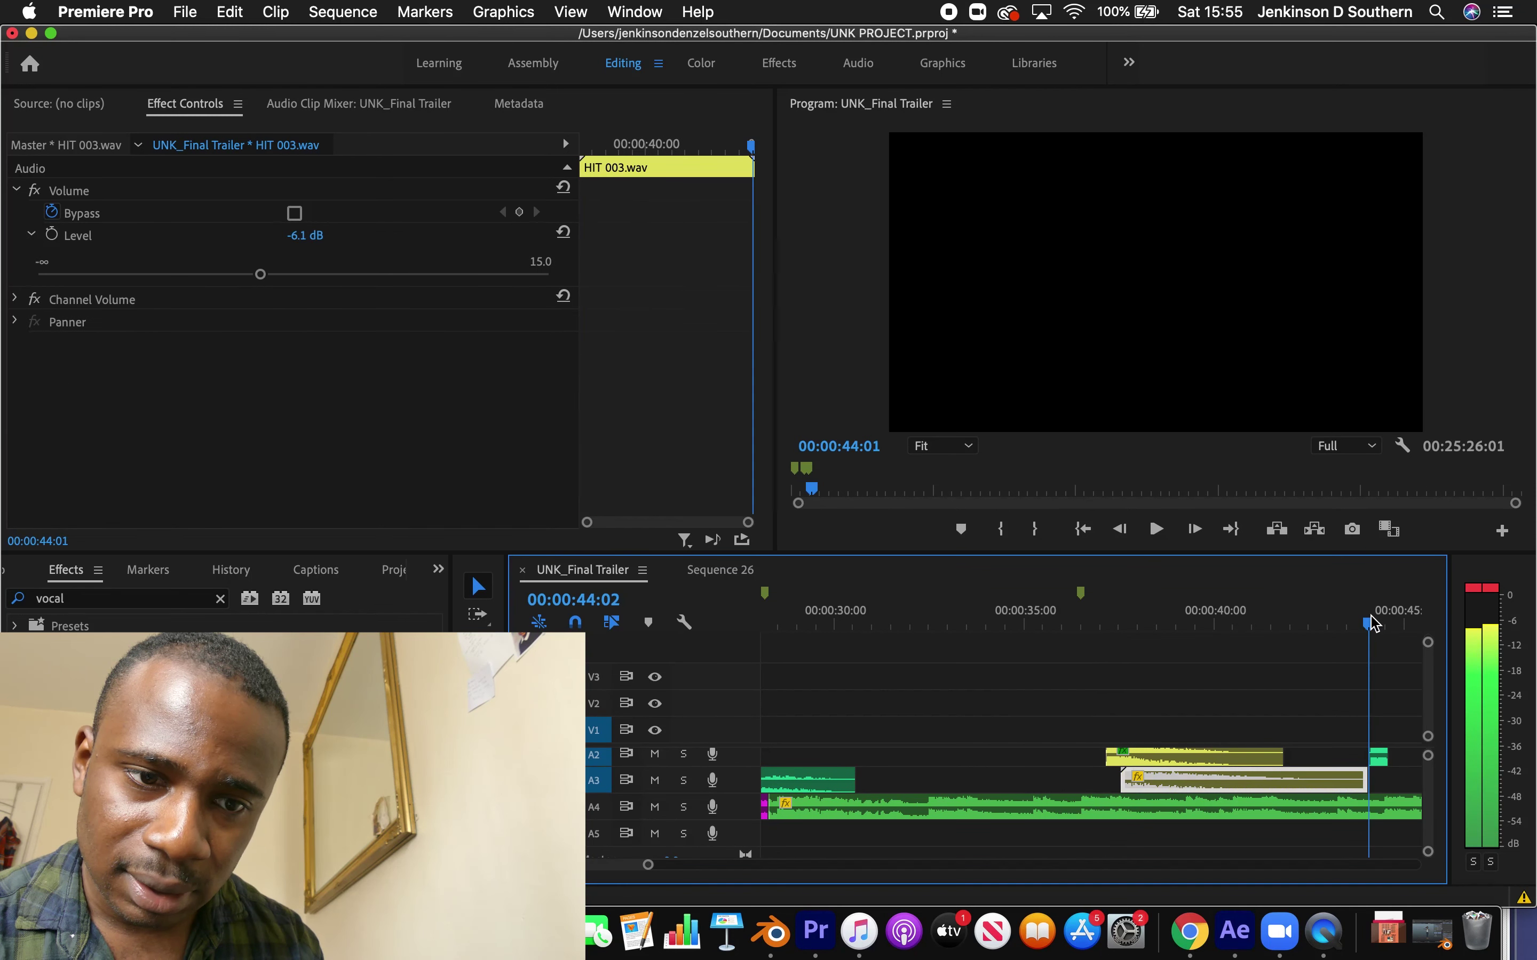
pyautogui.moveTo(649, 864); pyautogui.dragTo(585, 873)
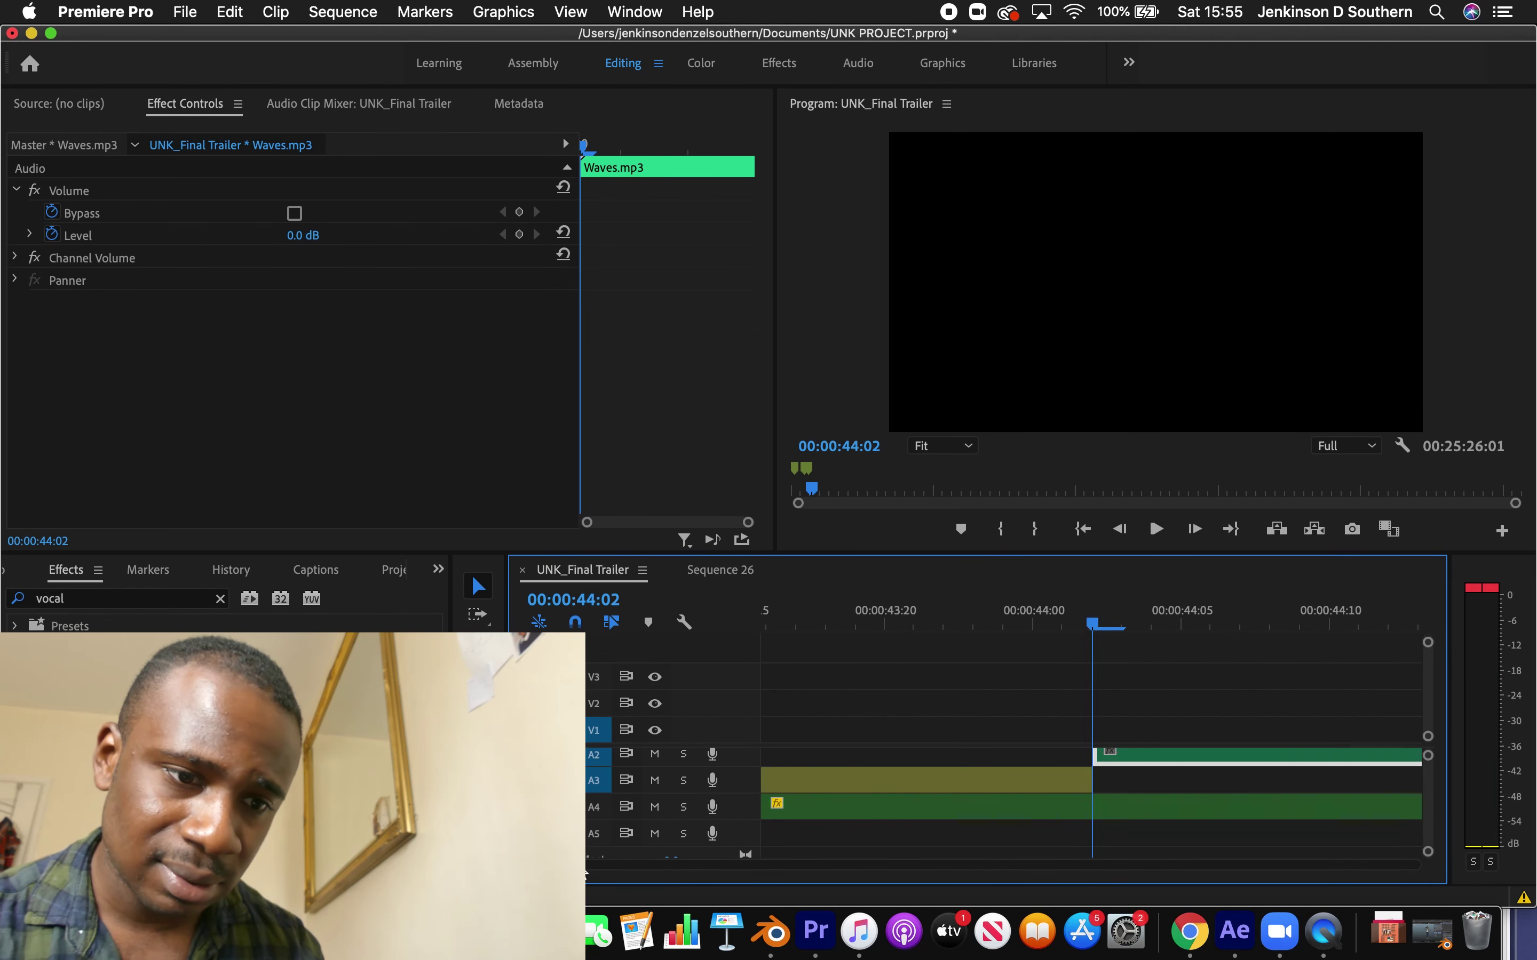
pyautogui.moveTo(1100, 755); pyautogui.dragTo(1148, 755)
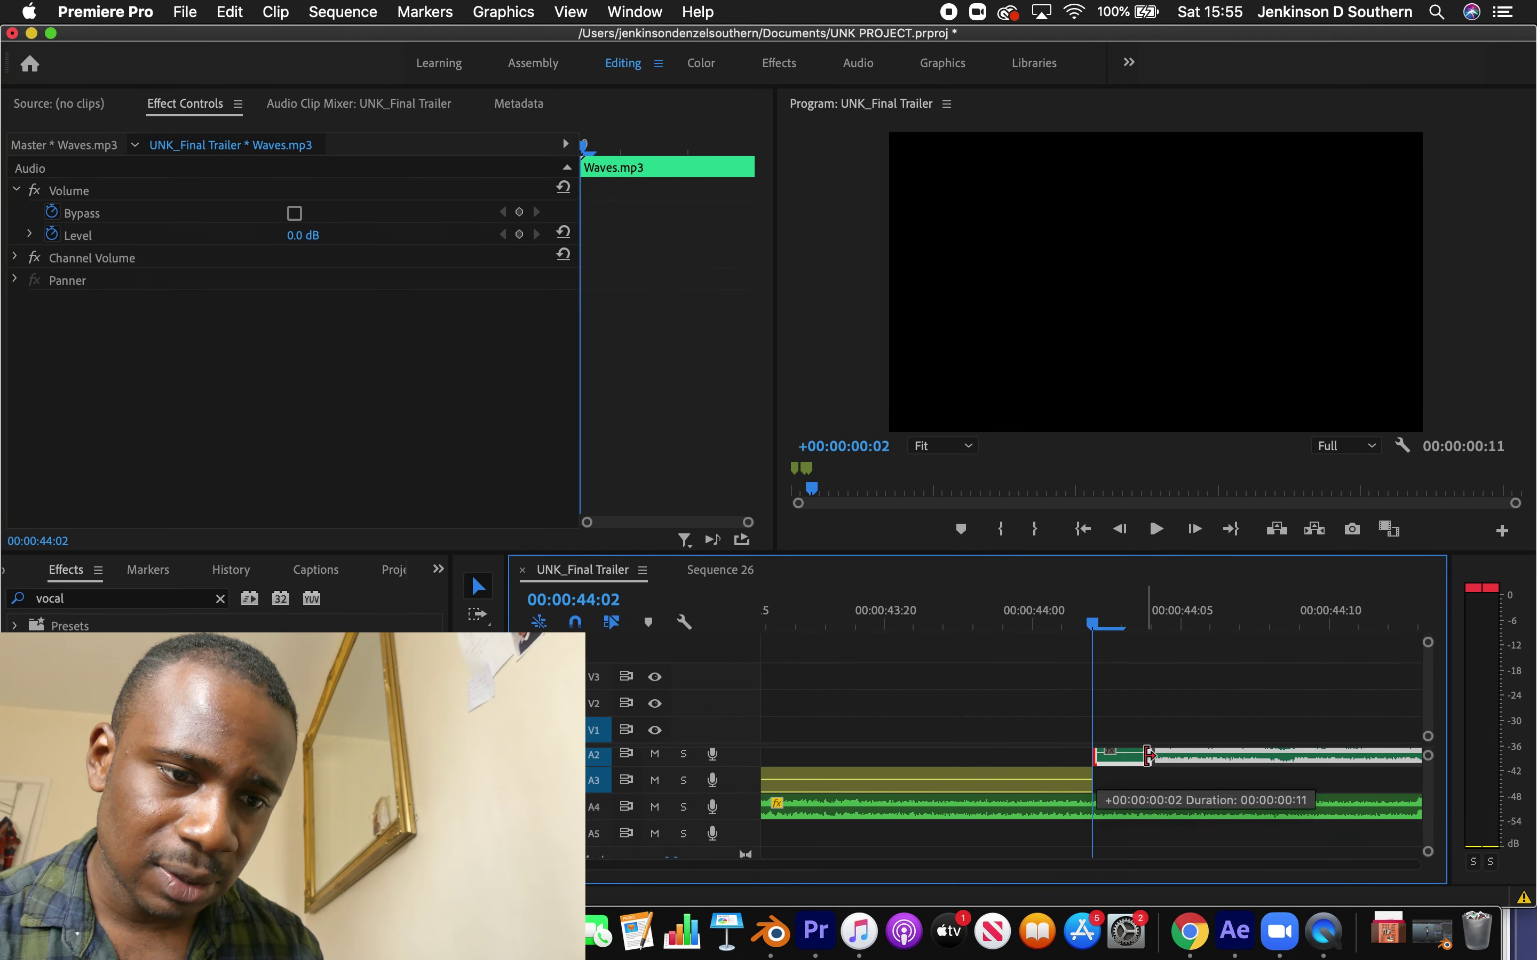
pyautogui.moveTo(590, 869); pyautogui.dragTo(686, 865)
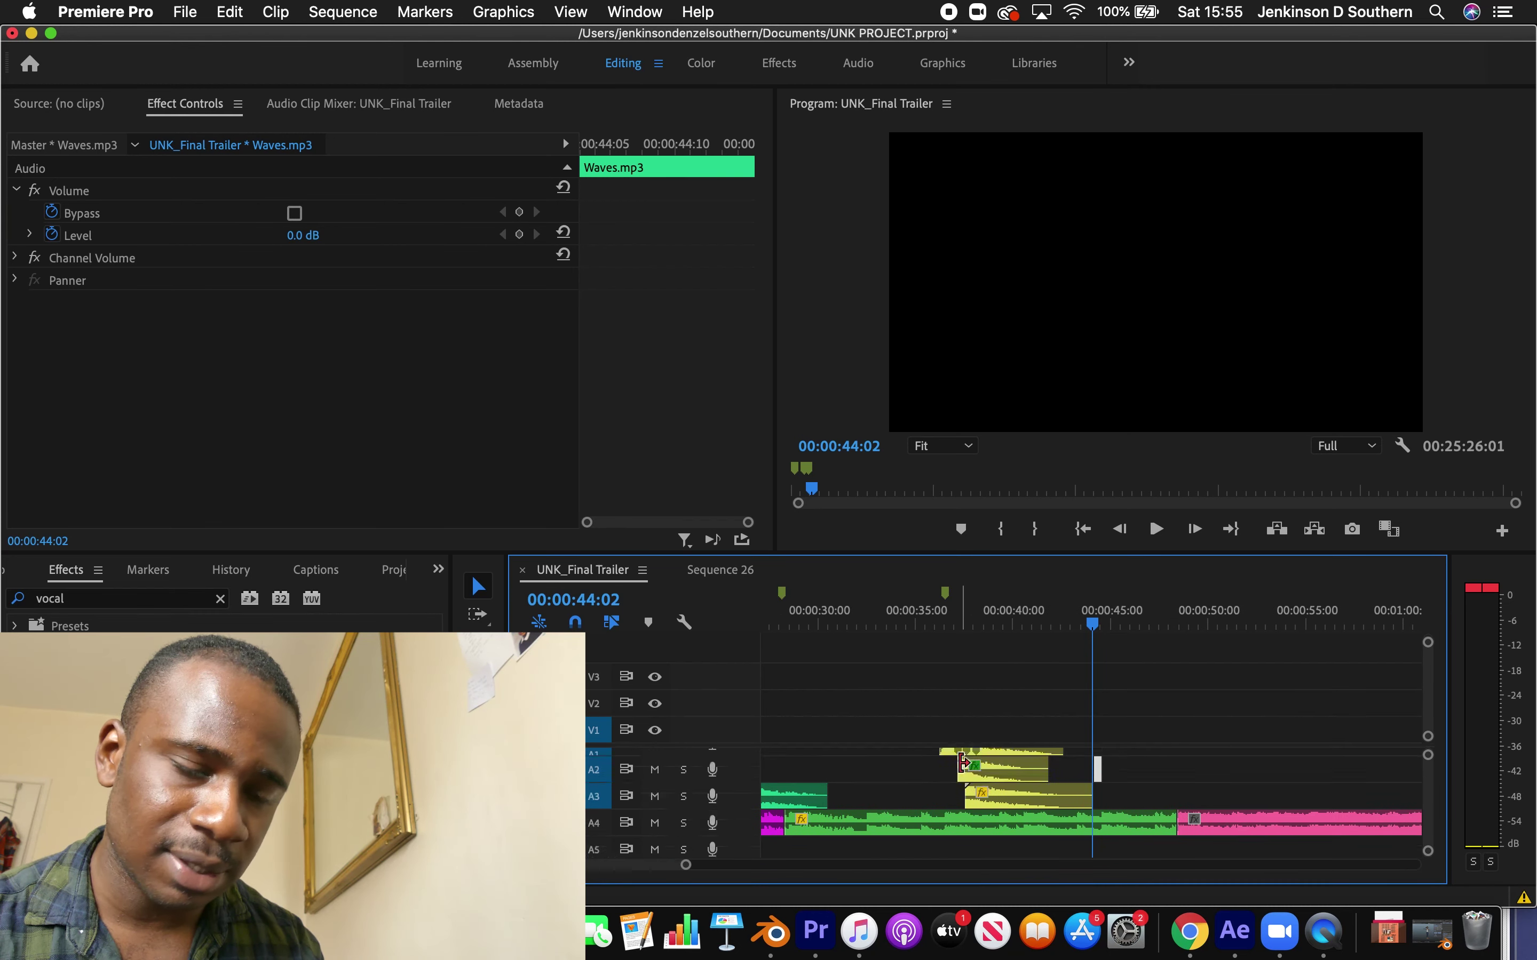
# Play the mix from 00:00:36:10 and move the short Waves.mp3 piece from A2 to A5 at about 00:00:42
pyautogui.scroll(2, 963, 760)
pyautogui.click(943, 620)
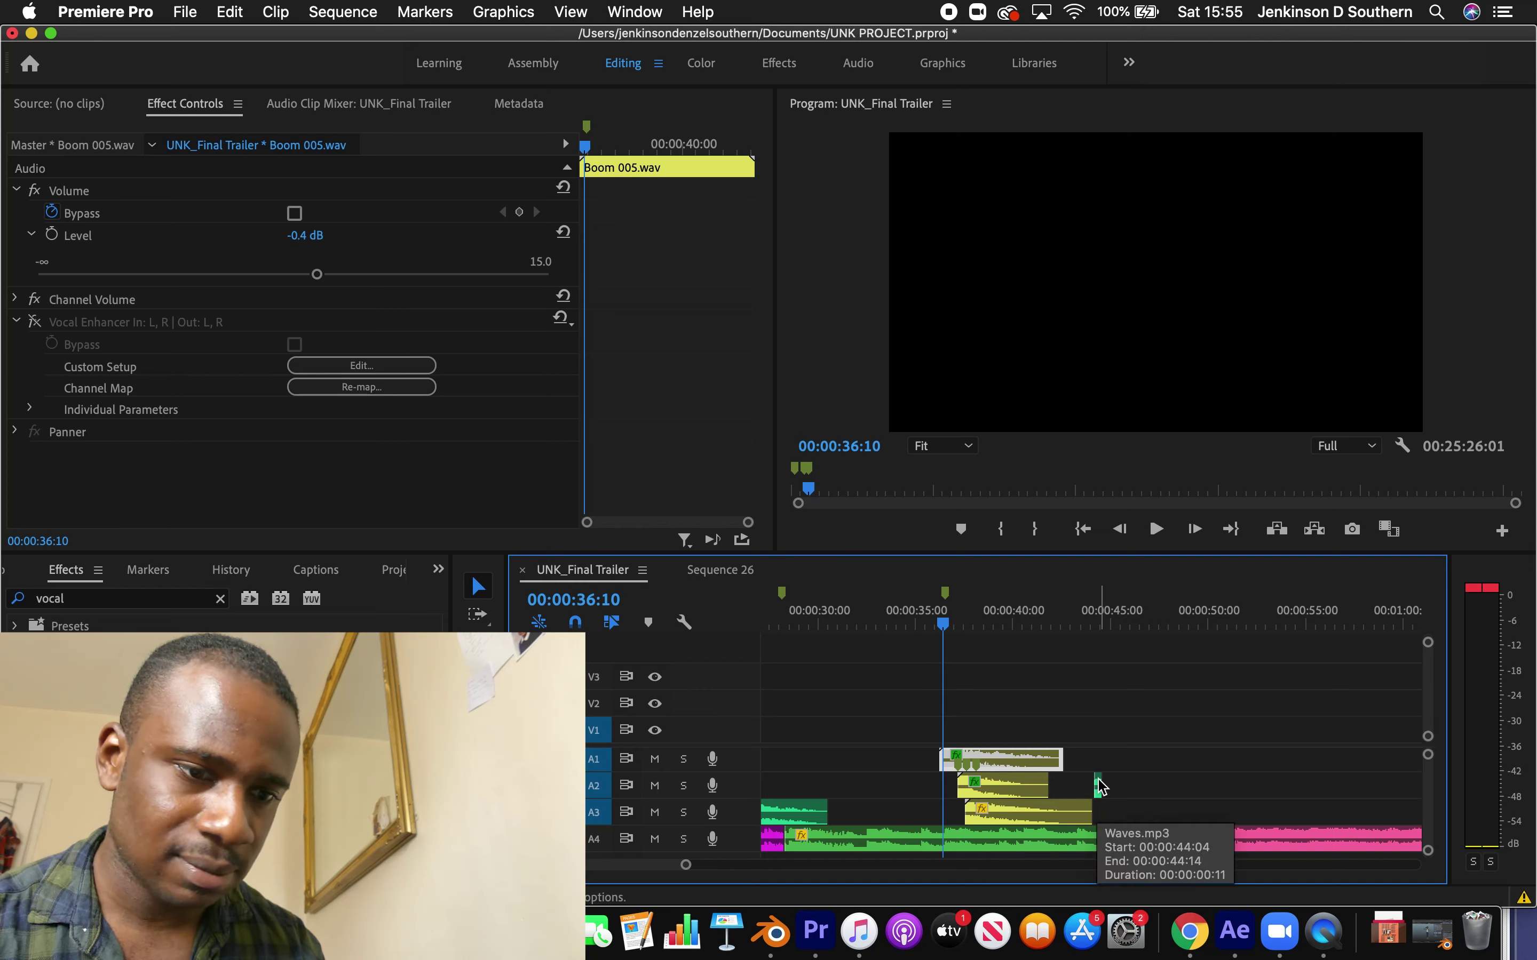
pyautogui.moveTo(1101, 794); pyautogui.dragTo(1066, 797)
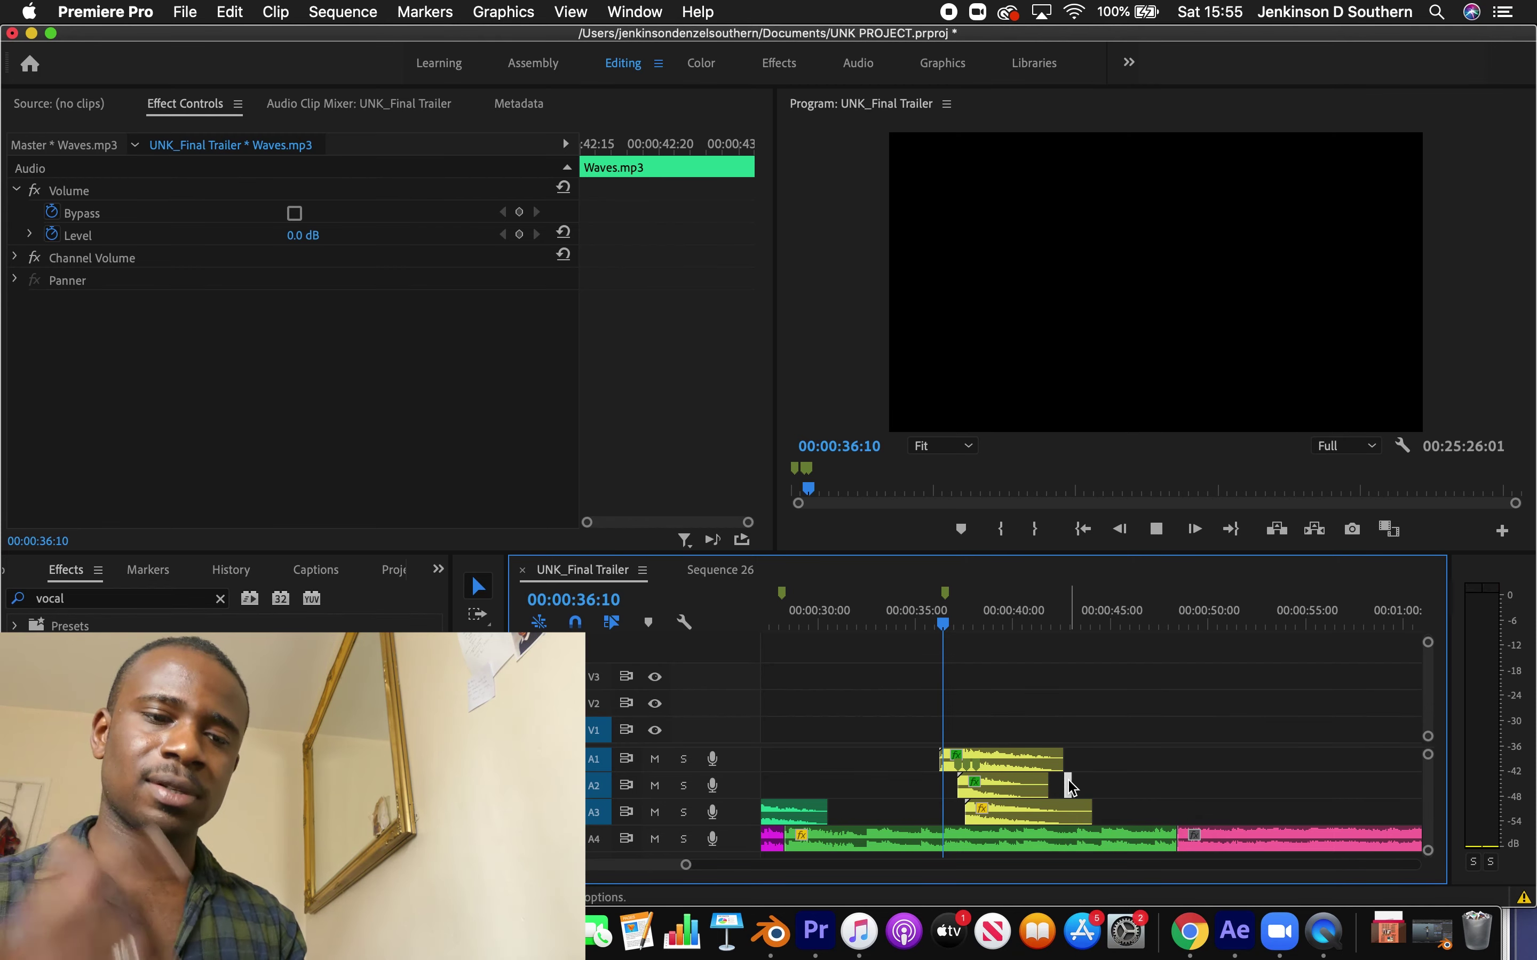
pyautogui.click(1068, 787)
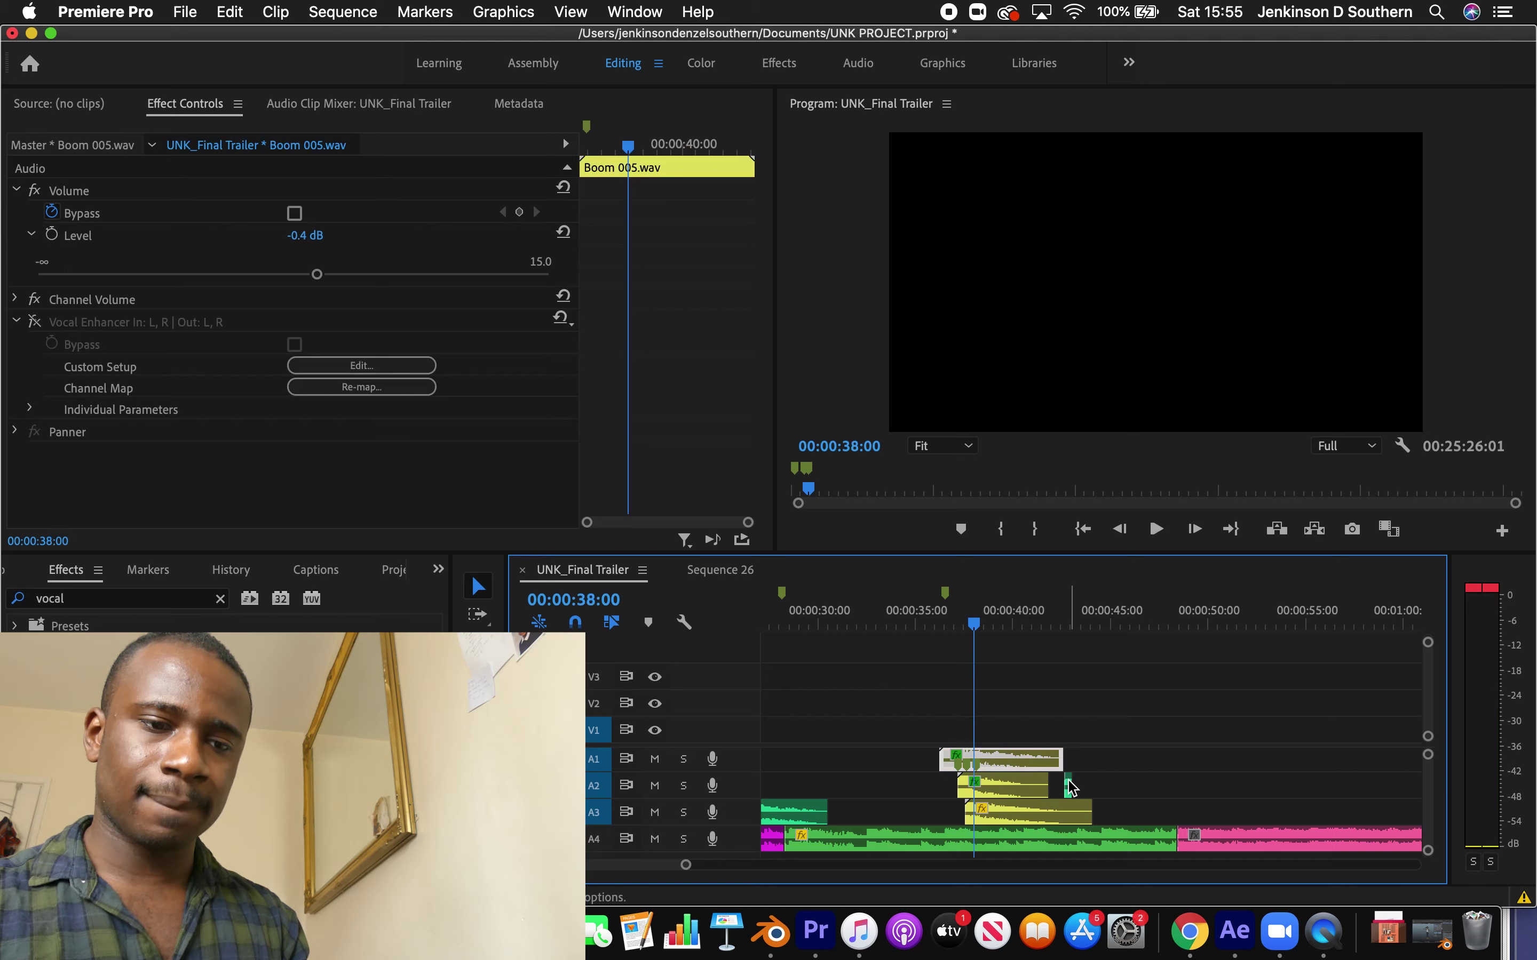
pyautogui.click(1070, 787)
pyautogui.scroll(-1, 1072, 791)
pyautogui.moveTo(1070, 766); pyautogui.dragTo(1059, 836)
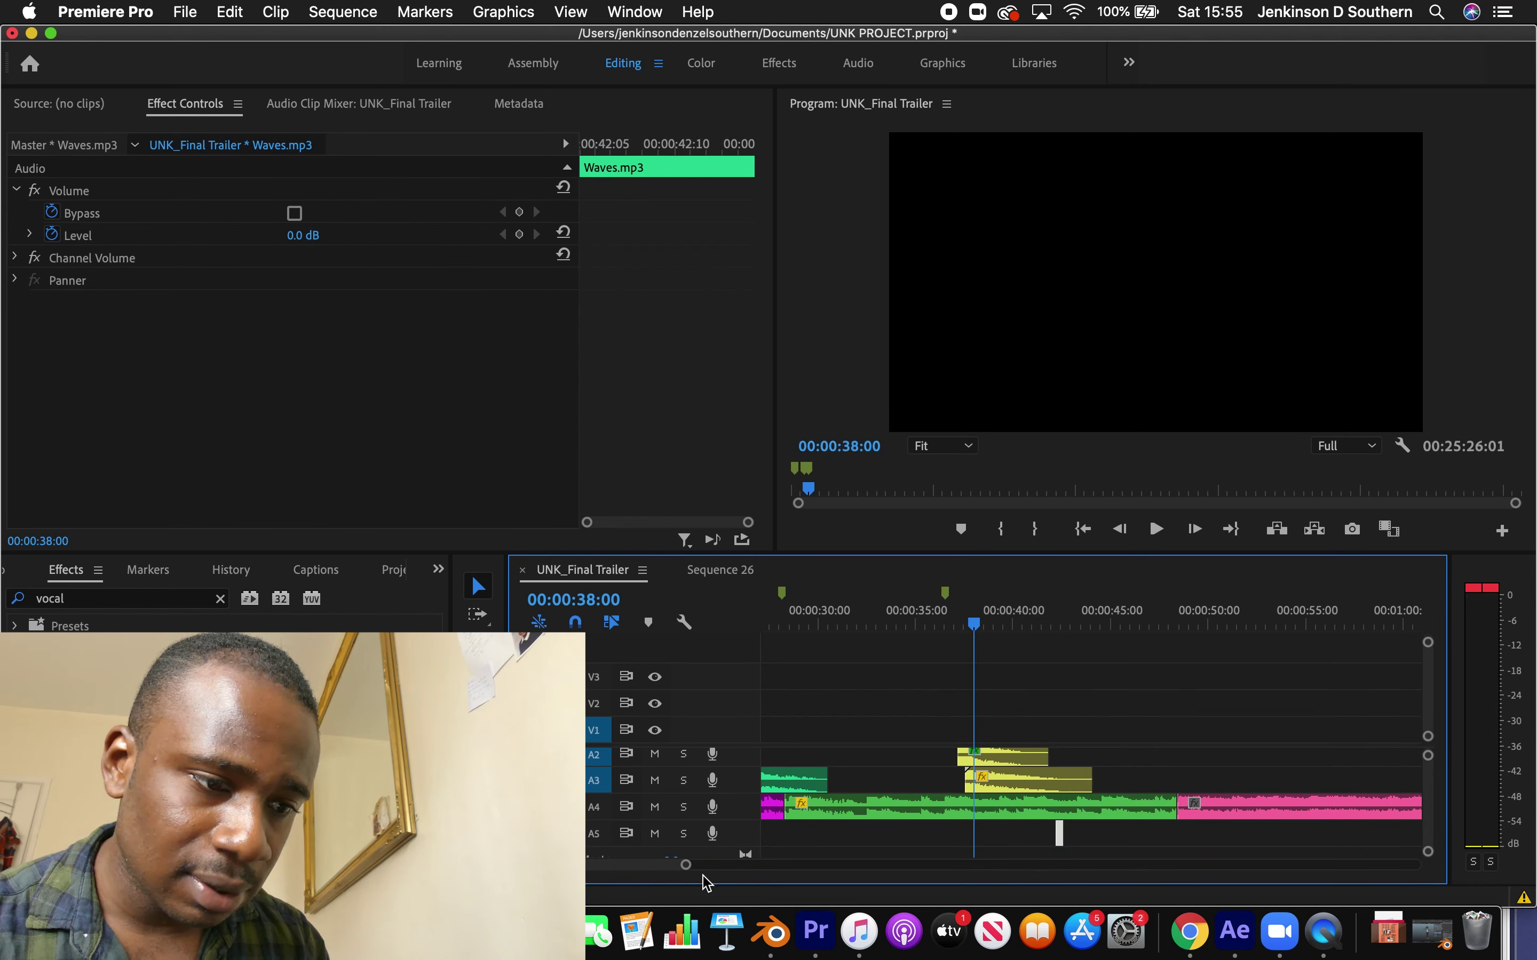
# Move the Waves.mp3 piece on A5 to the beat at 00:00:38:02 and play the mix from 00:00:36:17
pyautogui.moveTo(682, 868); pyautogui.dragTo(655, 865)
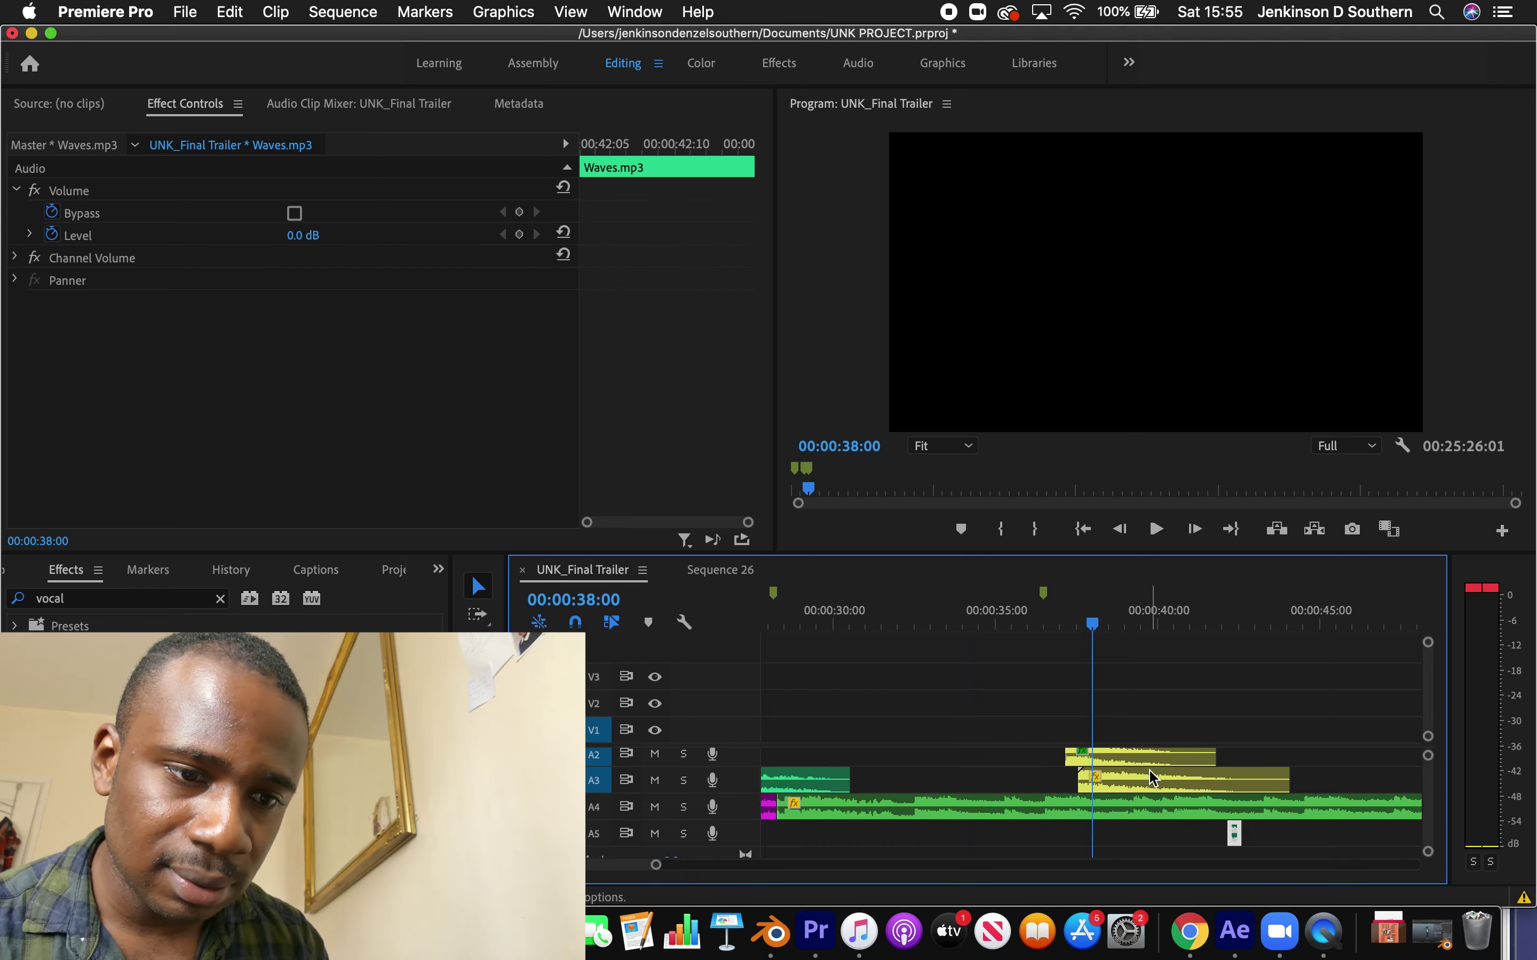
pyautogui.scroll(1, 1153, 778)
pyautogui.press('space')
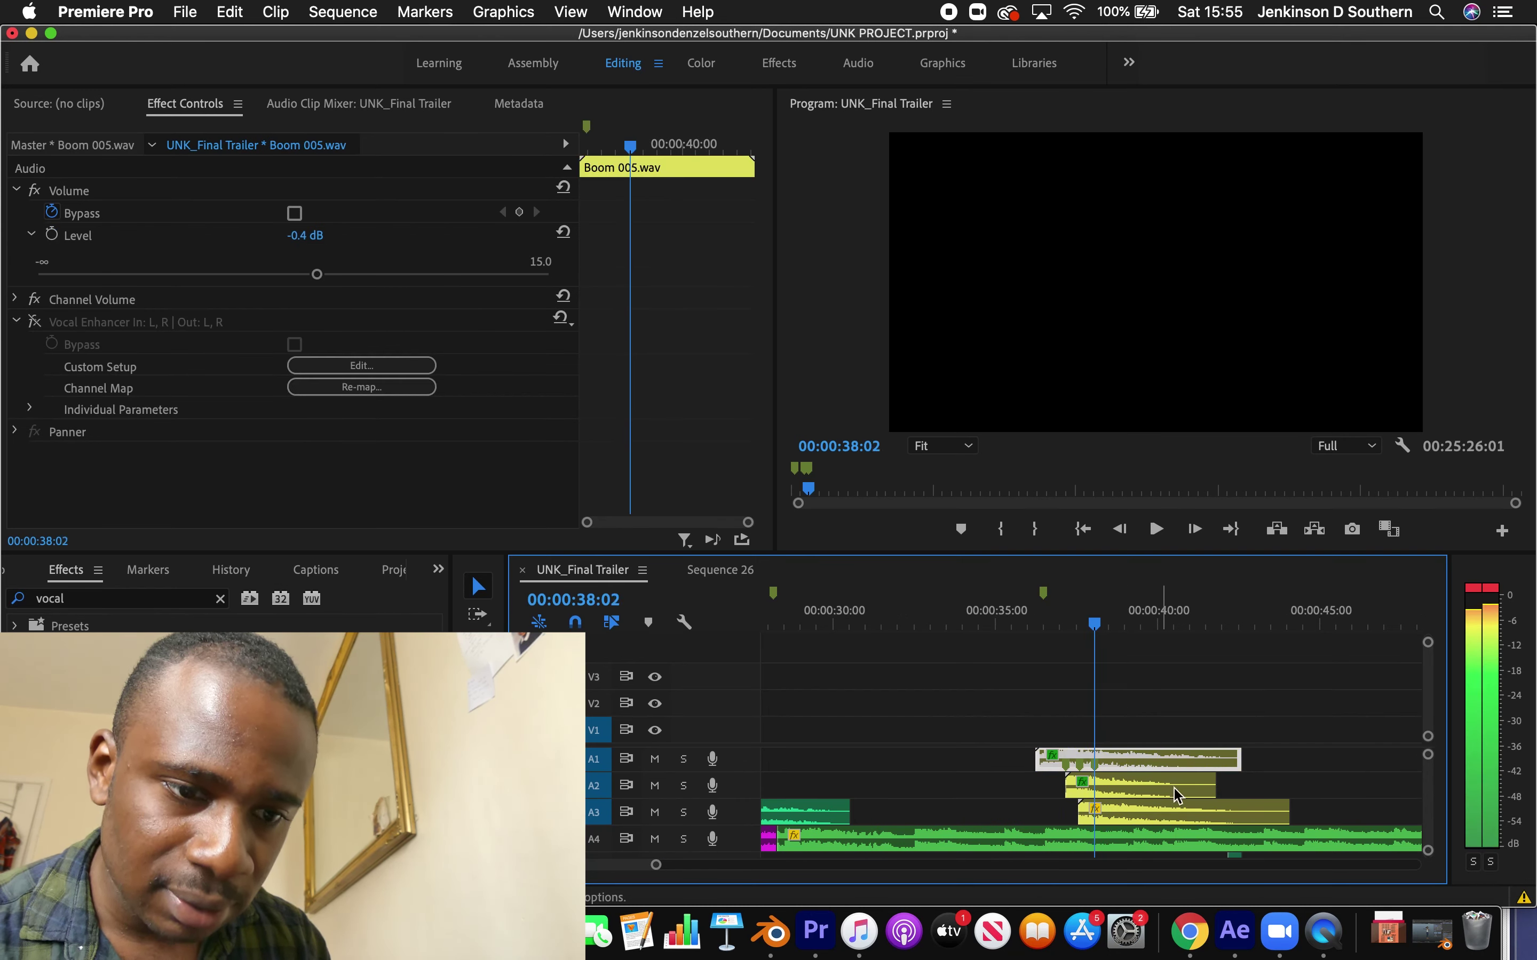
pyautogui.scroll(-1, 1185, 807)
pyautogui.moveTo(1234, 833); pyautogui.dragTo(1099, 835)
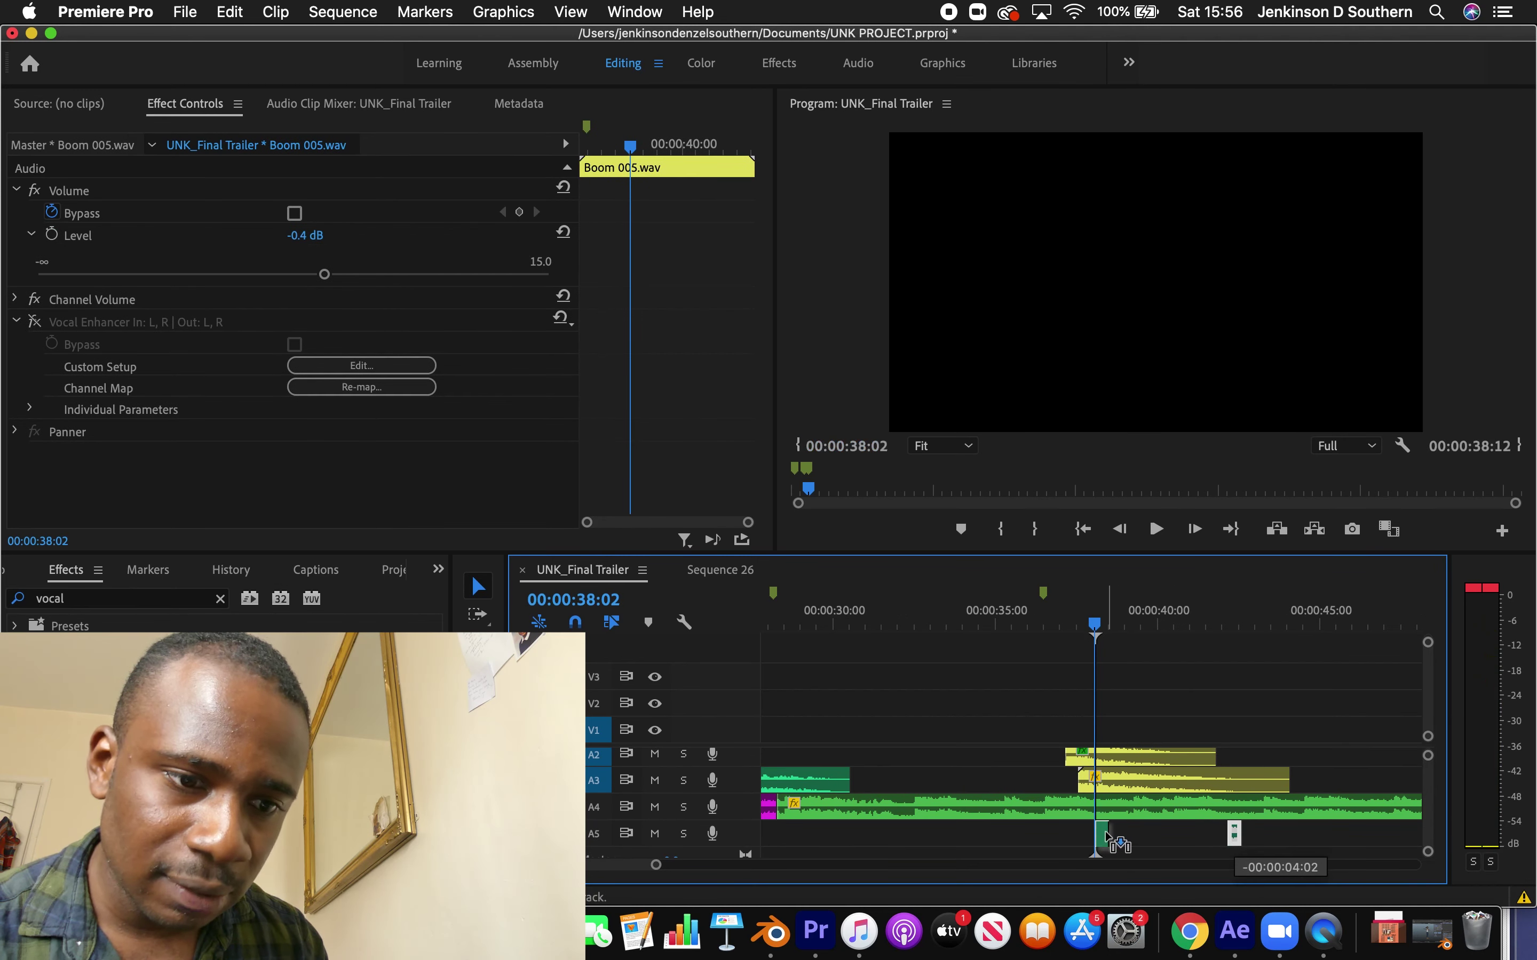
pyautogui.moveTo(1094, 626); pyautogui.dragTo(1050, 630)
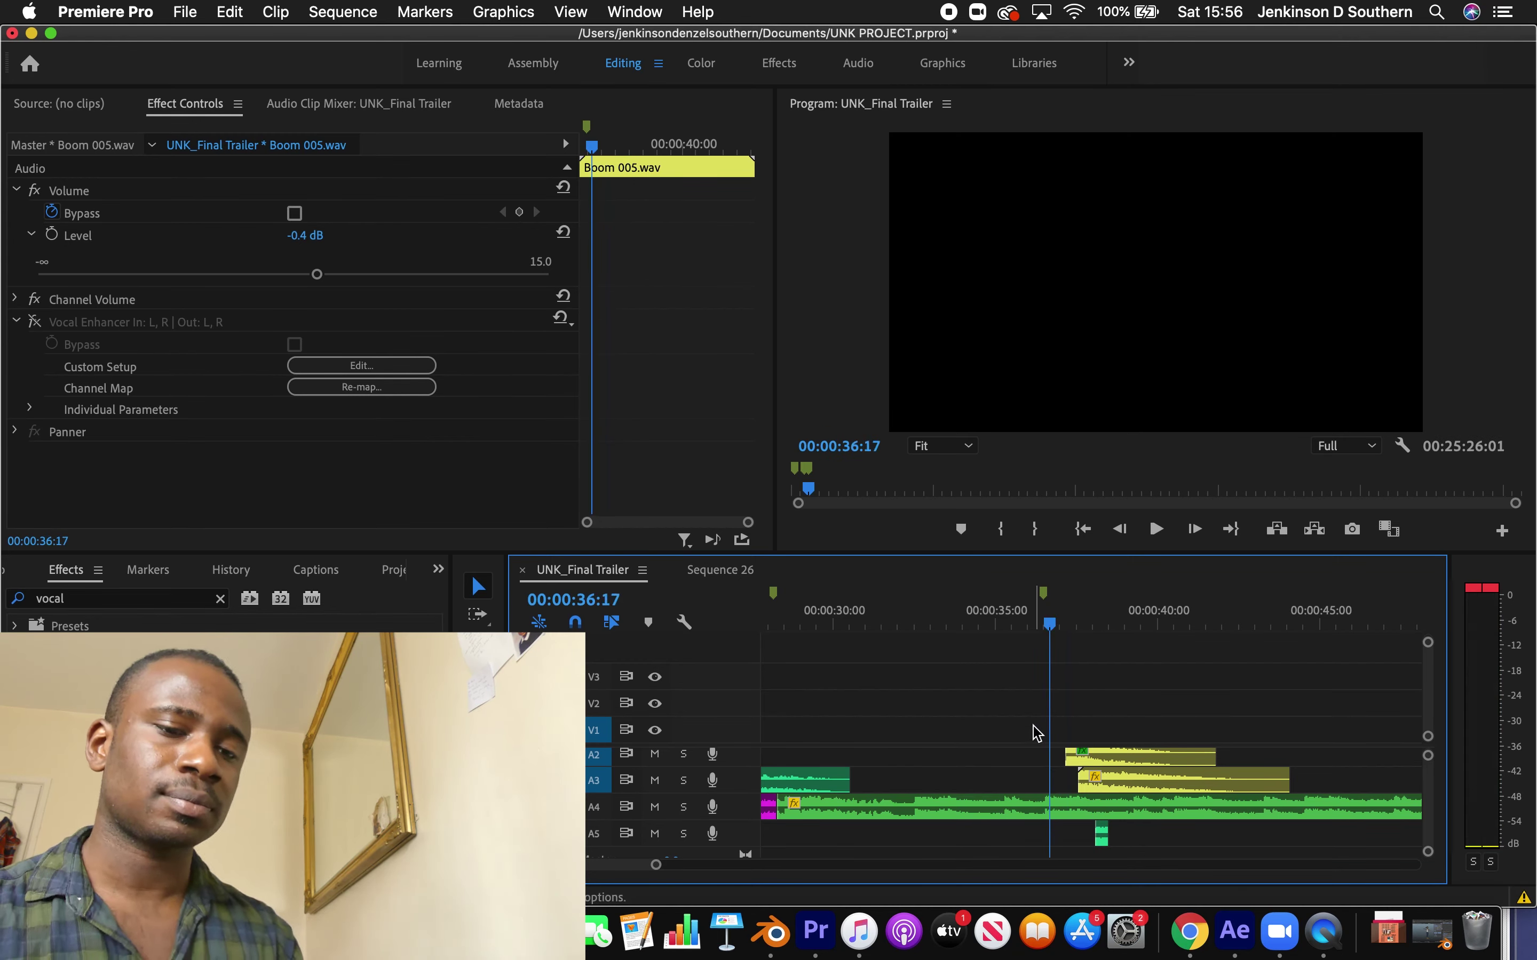
pyautogui.press('space')
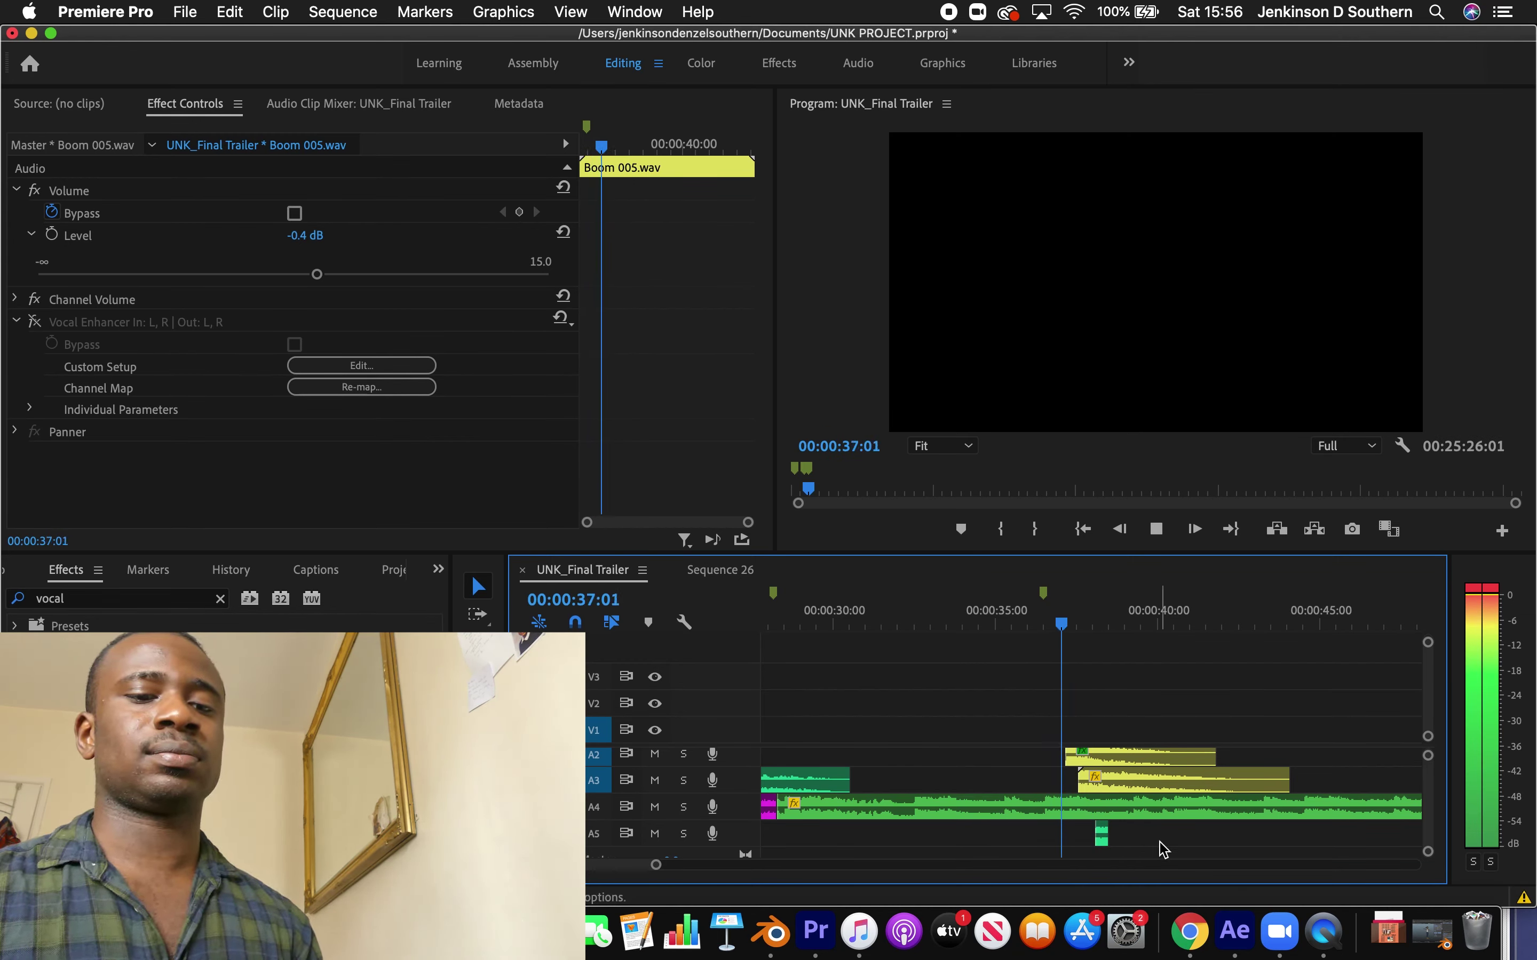
pyautogui.press('space')
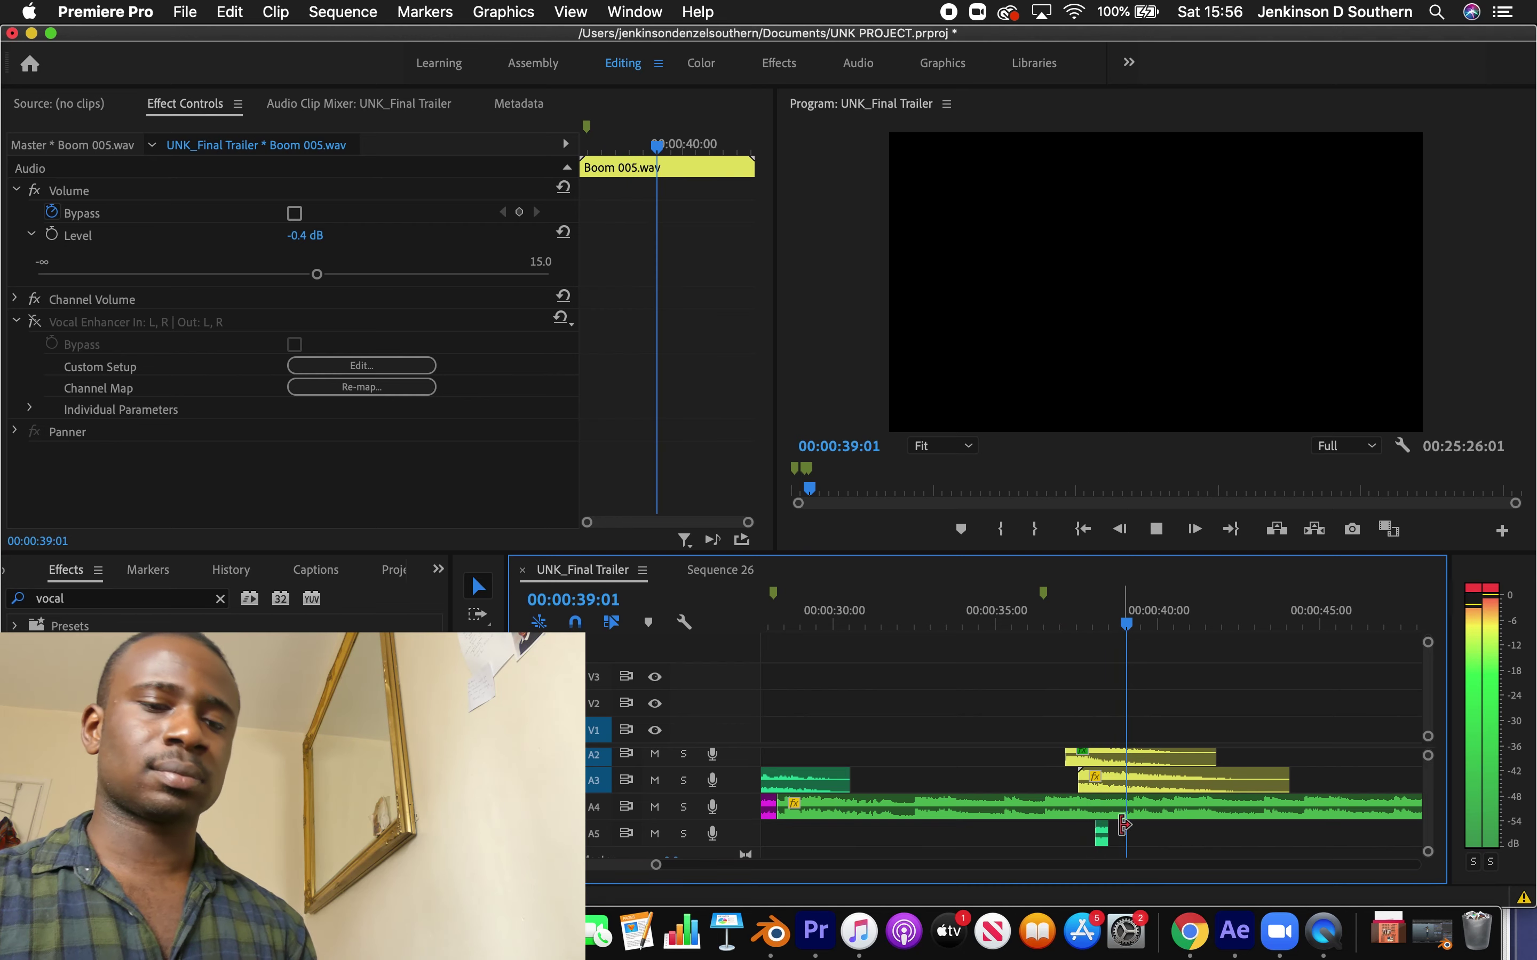
# Turn off level keyframing for the Waves.mp3 piece on A5, set its level to -3.3 dB, and replay the section
pyautogui.click(1101, 837)
pyautogui.click(51, 233)
pyautogui.click(30, 234)
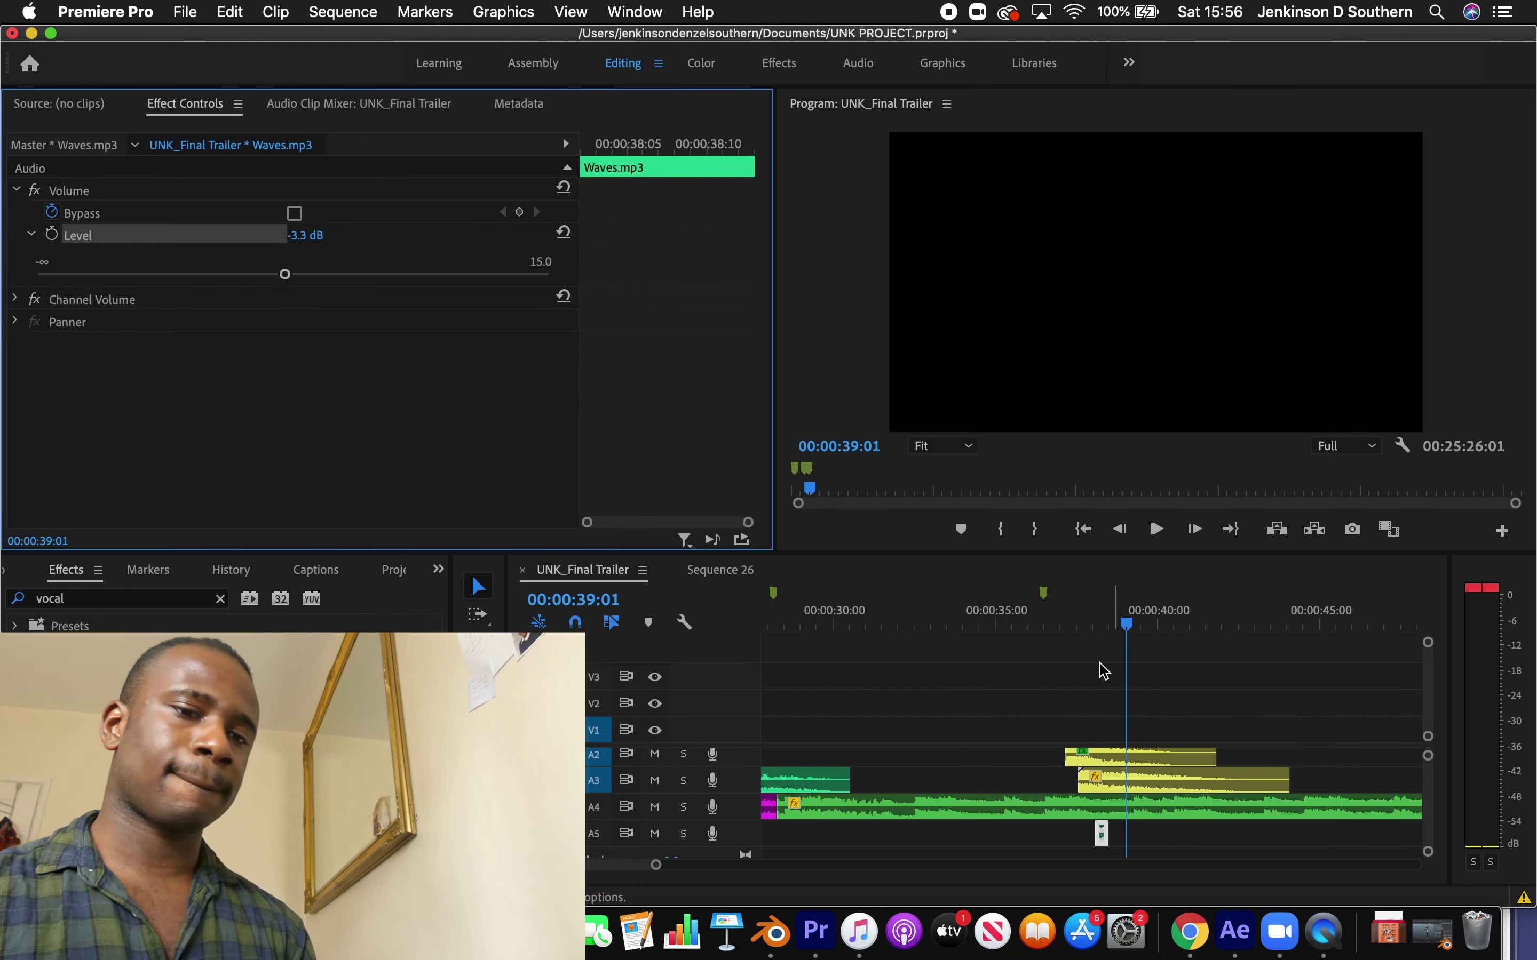
pyautogui.click(1067, 629)
pyautogui.press('space')
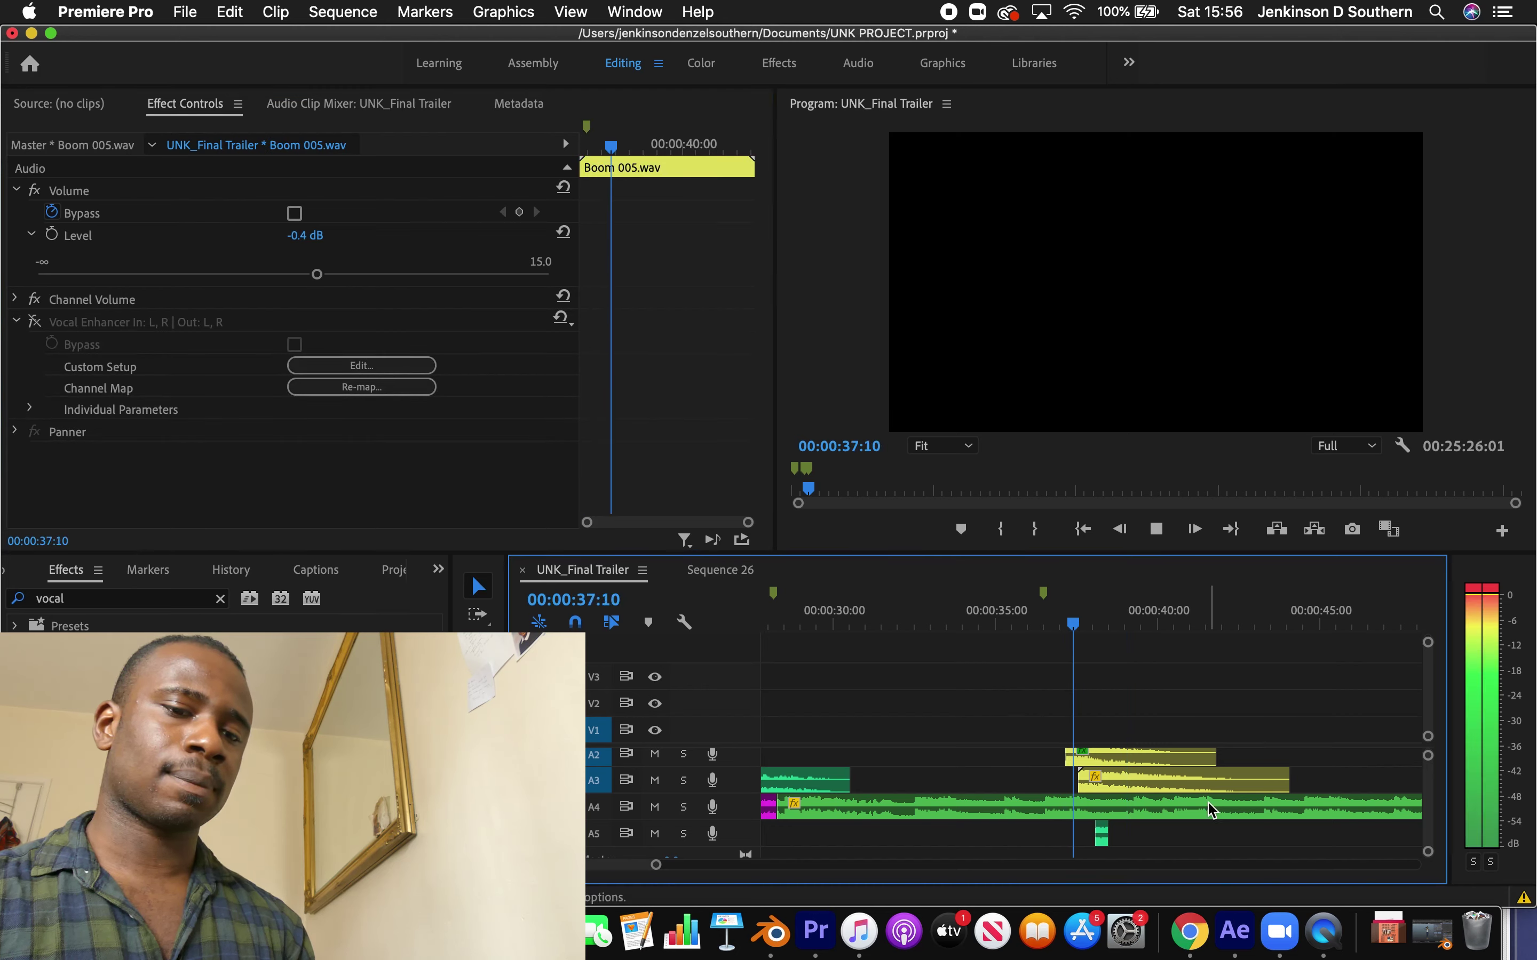
pyautogui.click(1101, 834)
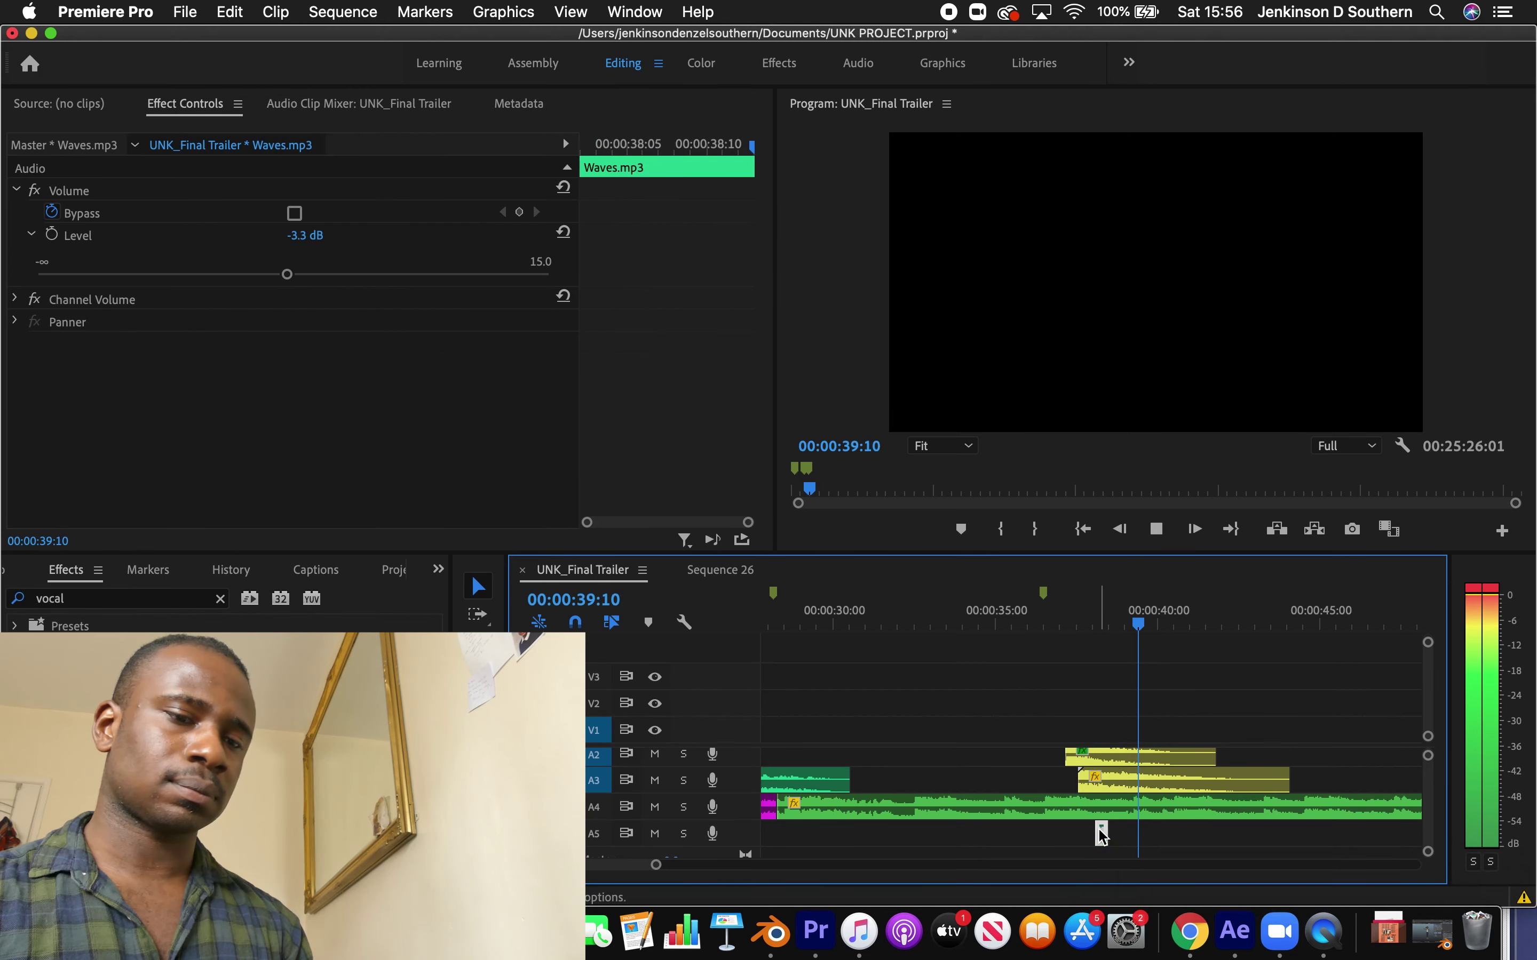
pyautogui.click(1056, 642)
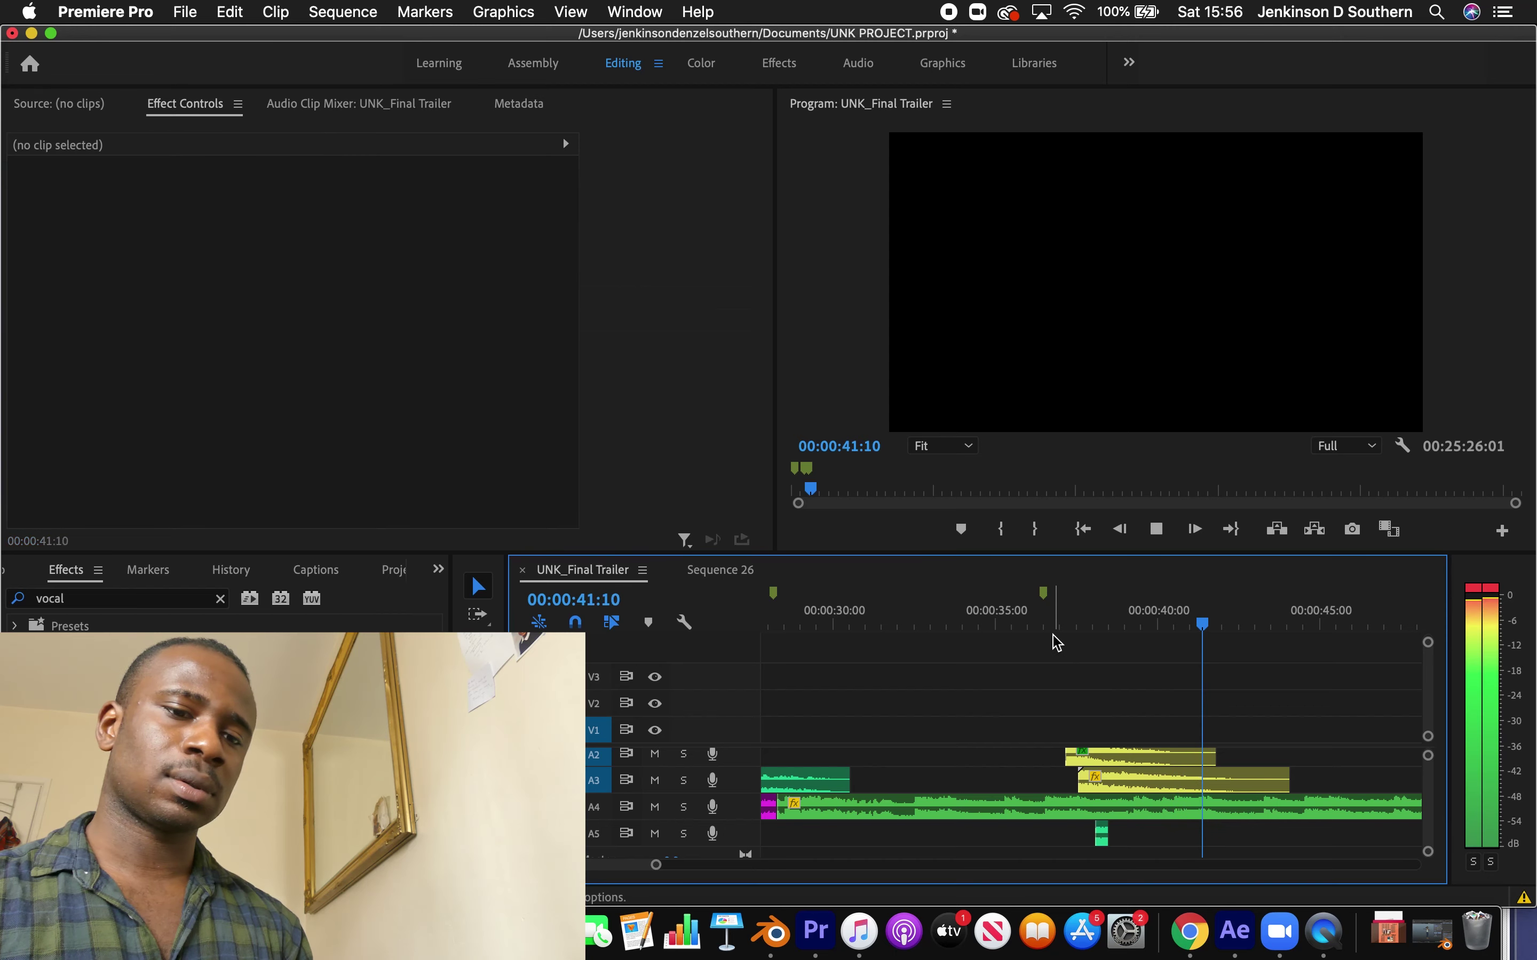
pyautogui.click(1034, 624)
pyautogui.press('space')
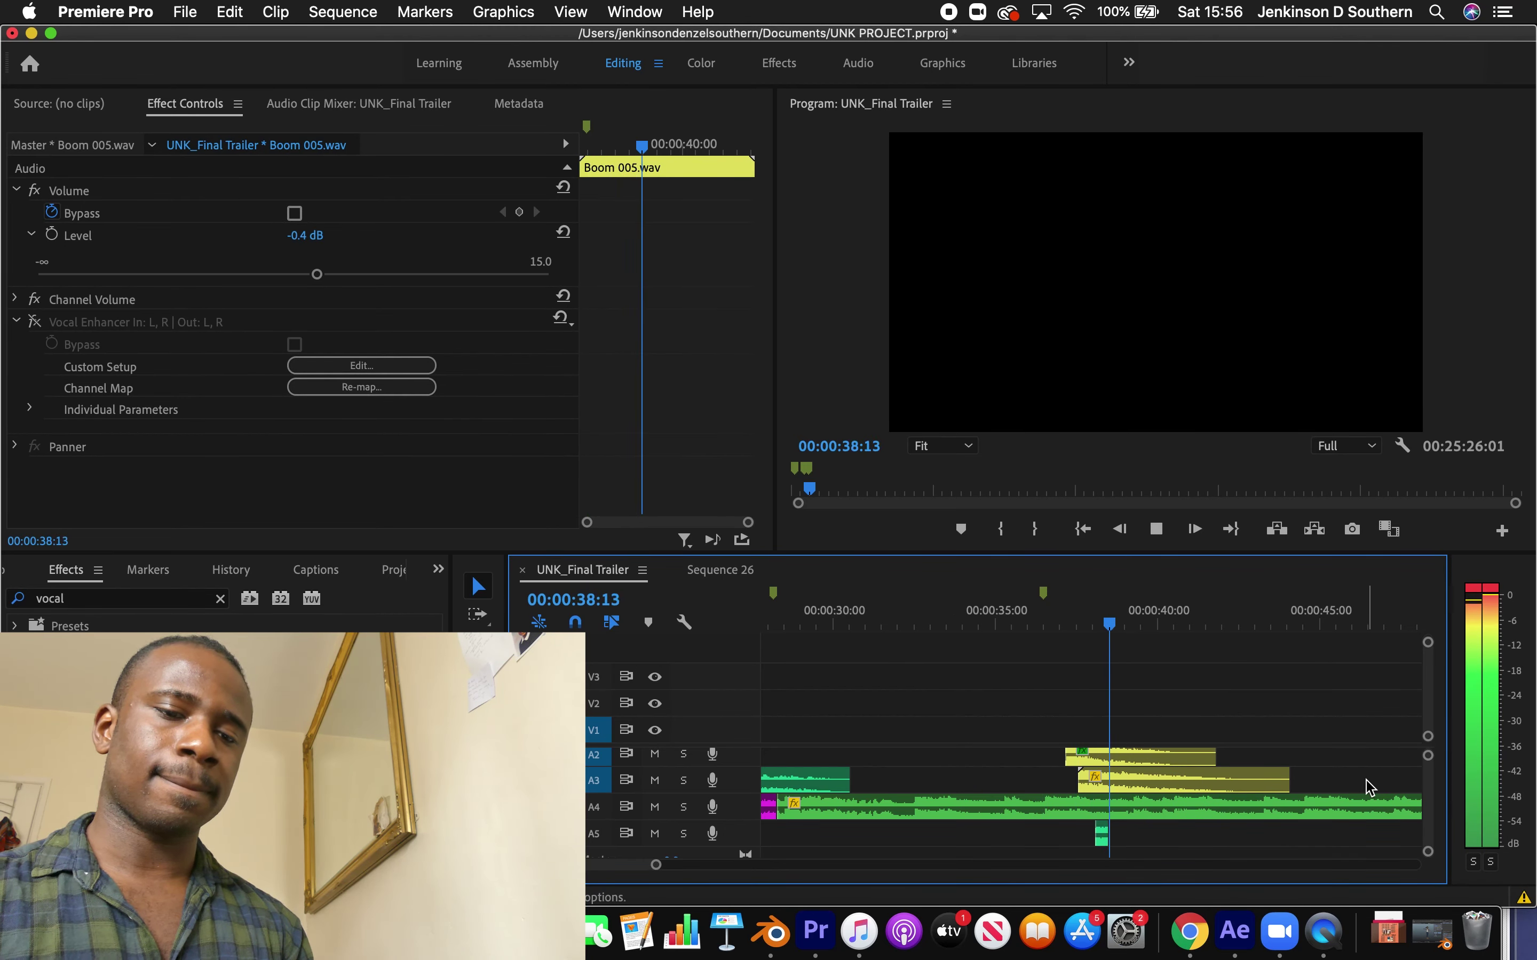
pyautogui.press('space')
# Search the effects for "powe", apply the audio fade to the Waves.mp3 piece on A5, and play A5 soloed from 00:00:37:02
pyautogui.click(220, 598)
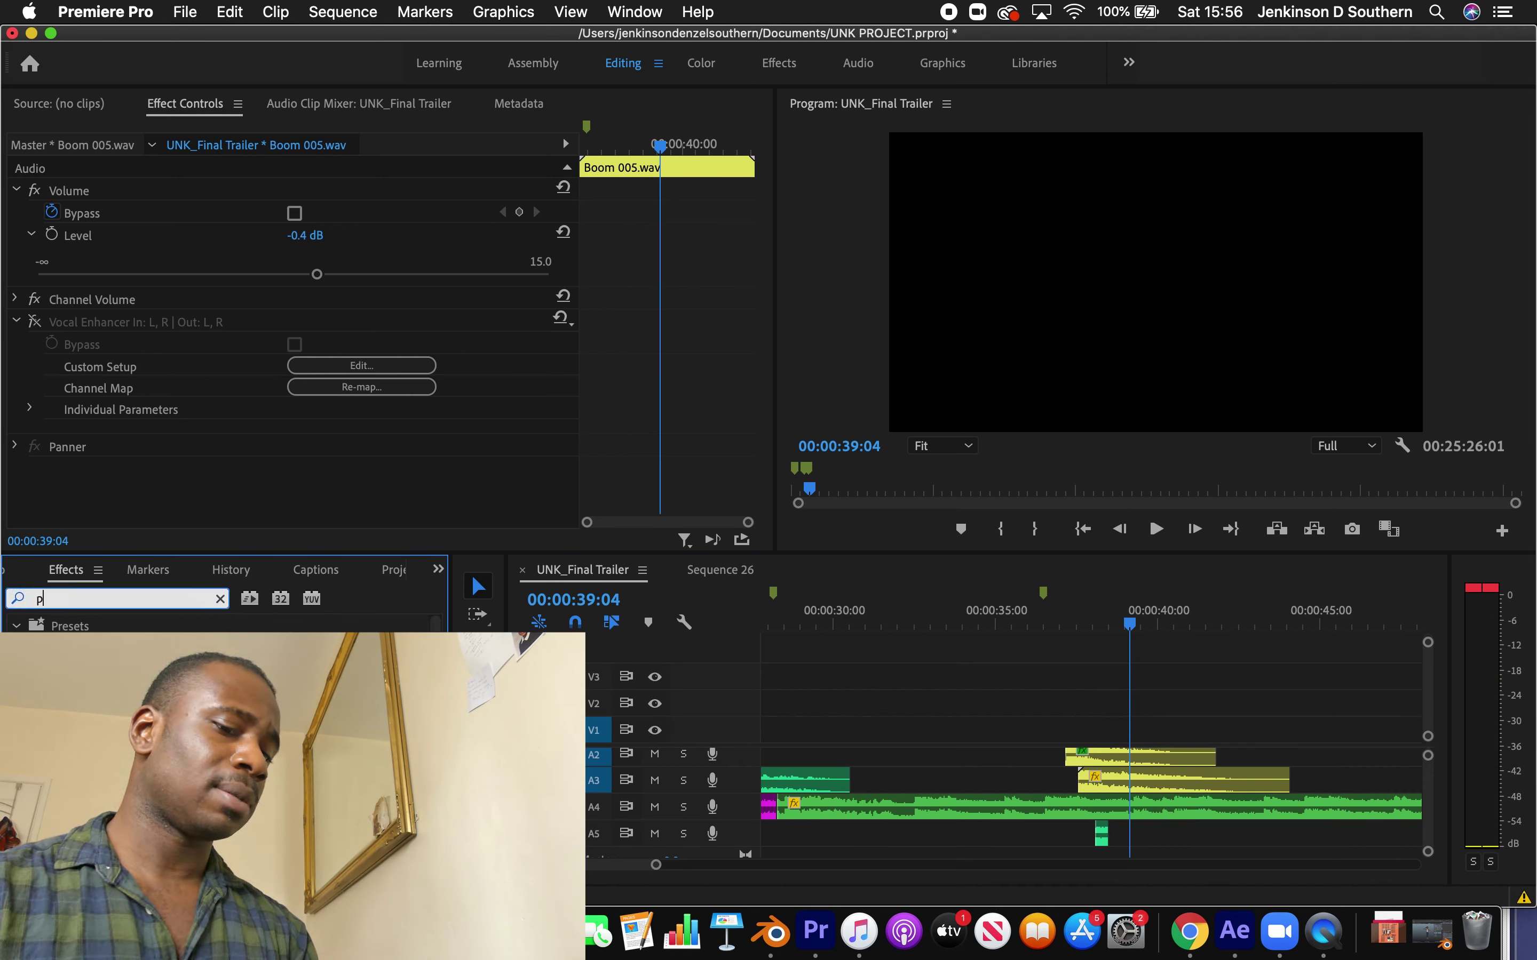
pyautogui.click(1105, 839)
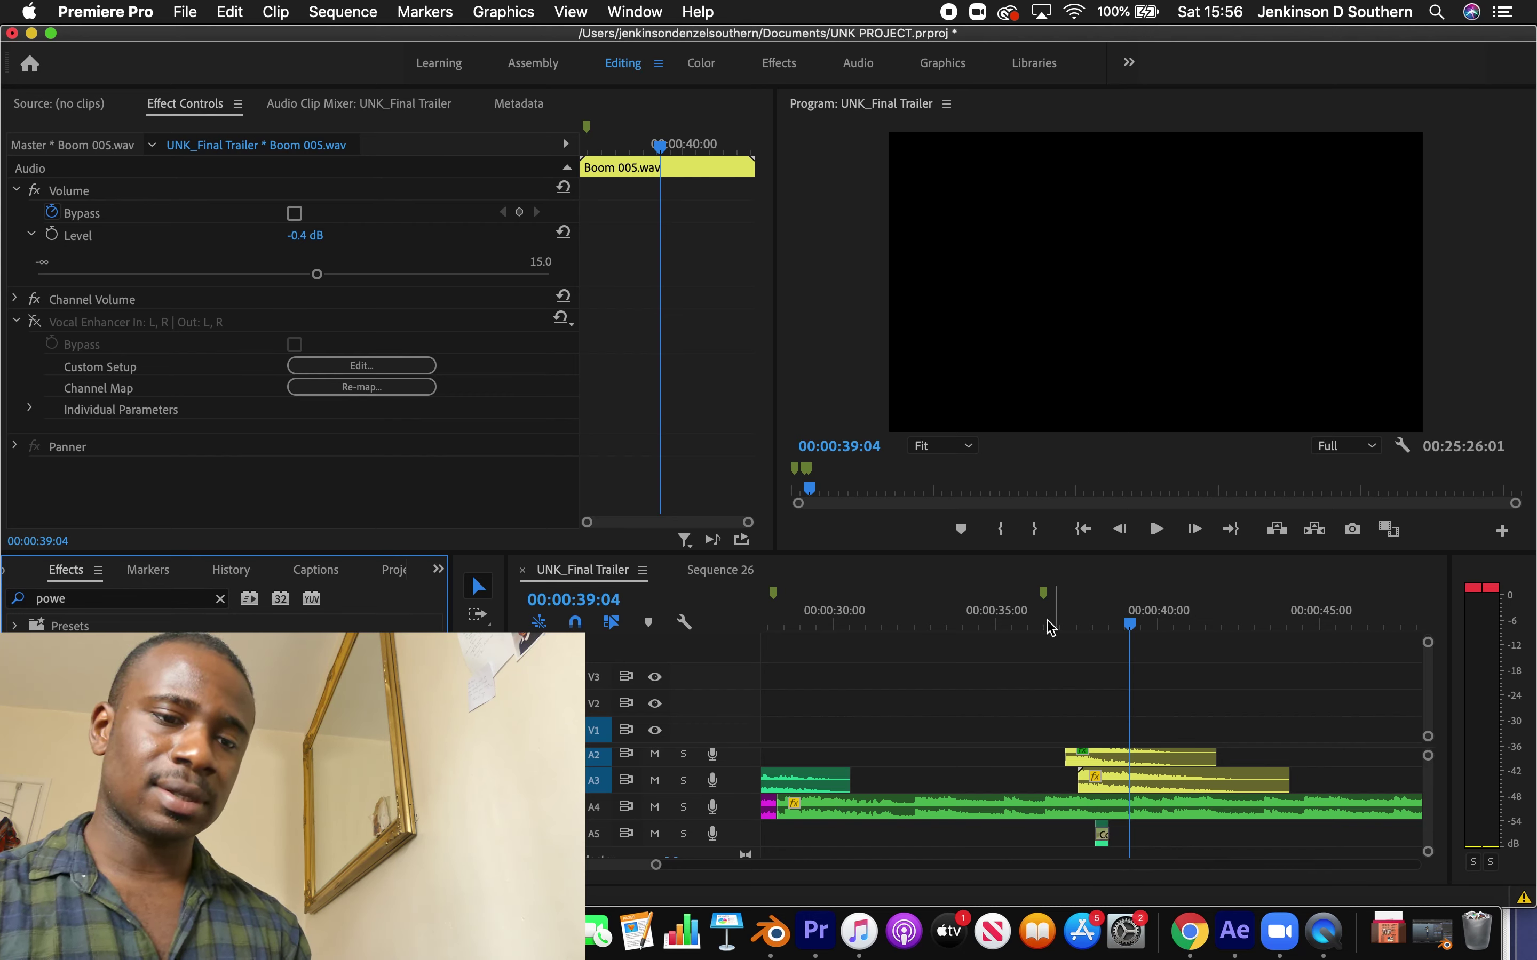
pyautogui.click(684, 834)
pyautogui.moveTo(1103, 620); pyautogui.dragTo(1069, 617)
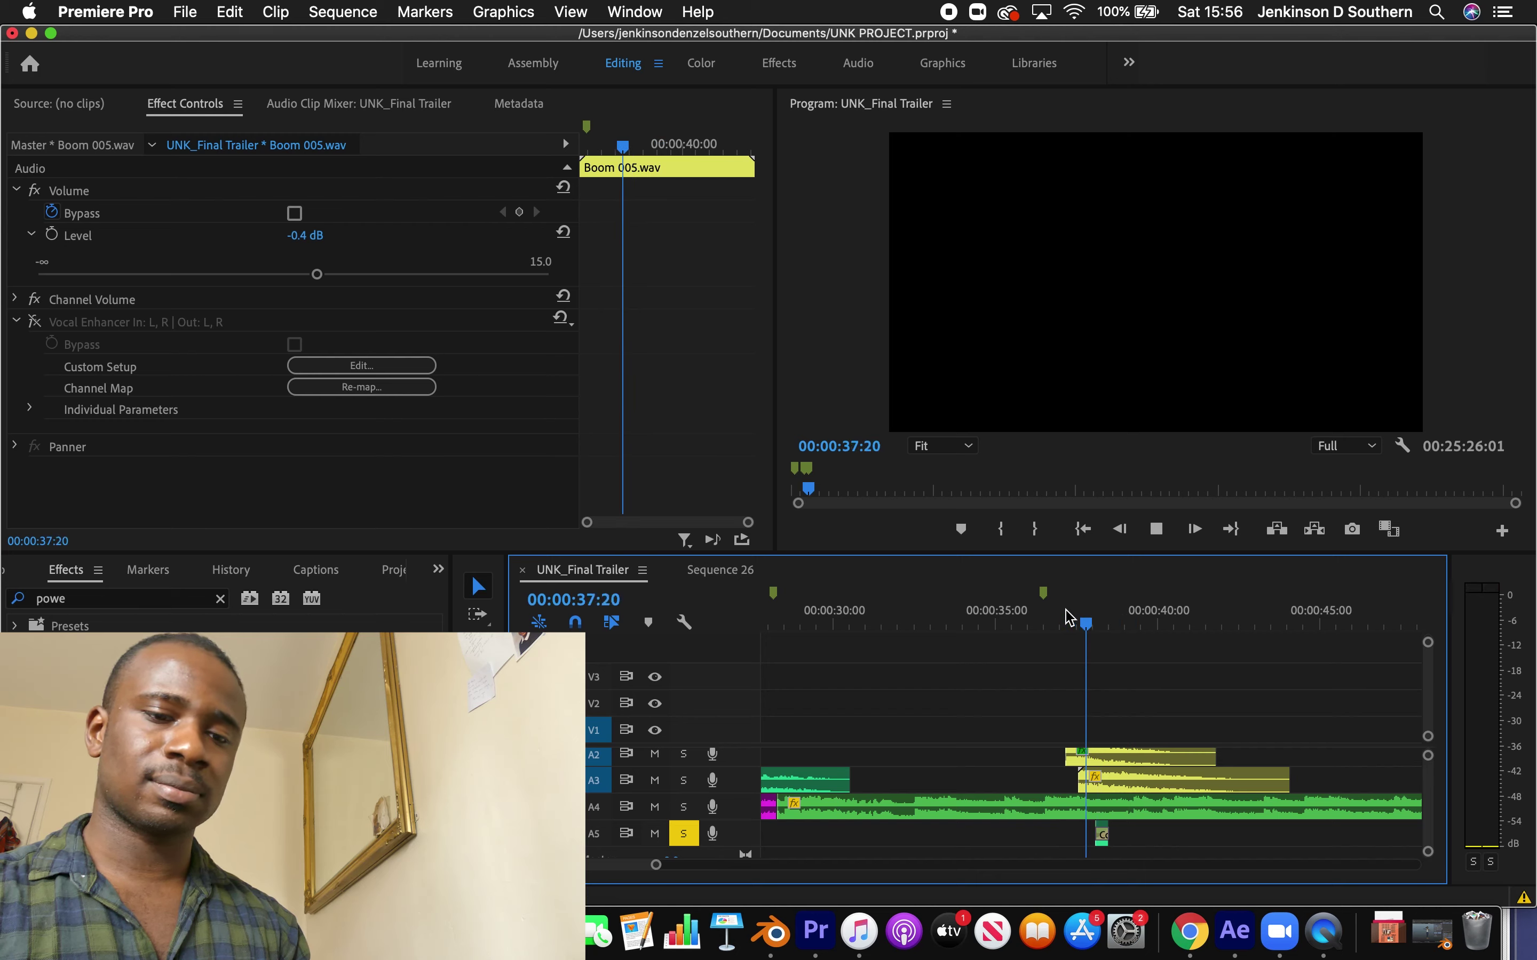
pyautogui.click(1063, 616)
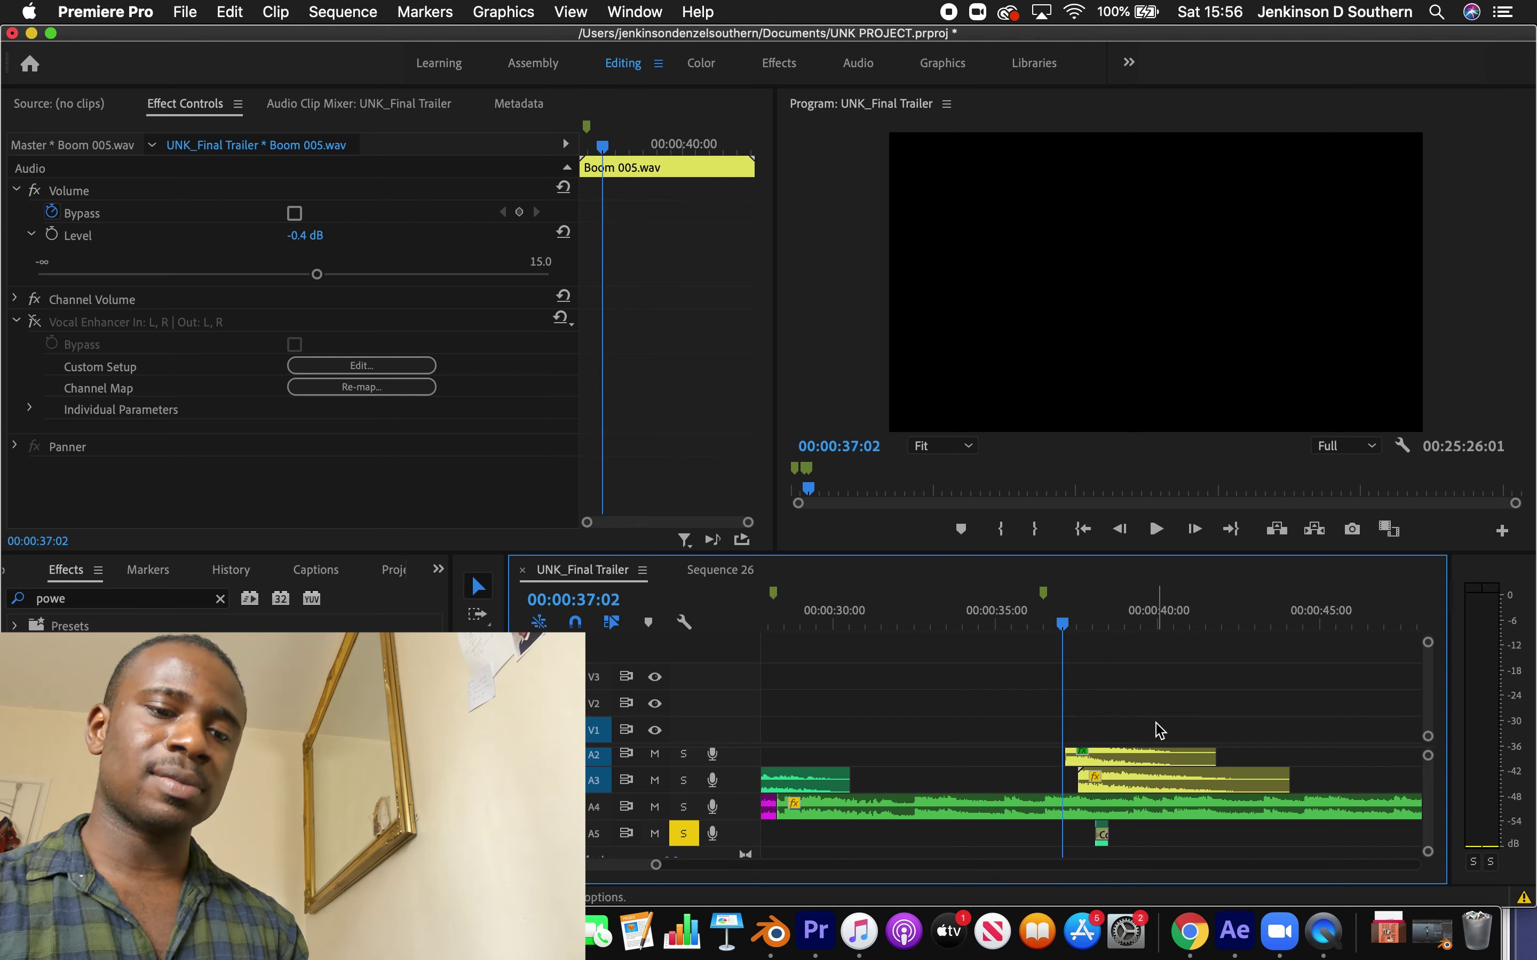
pyautogui.press('space')
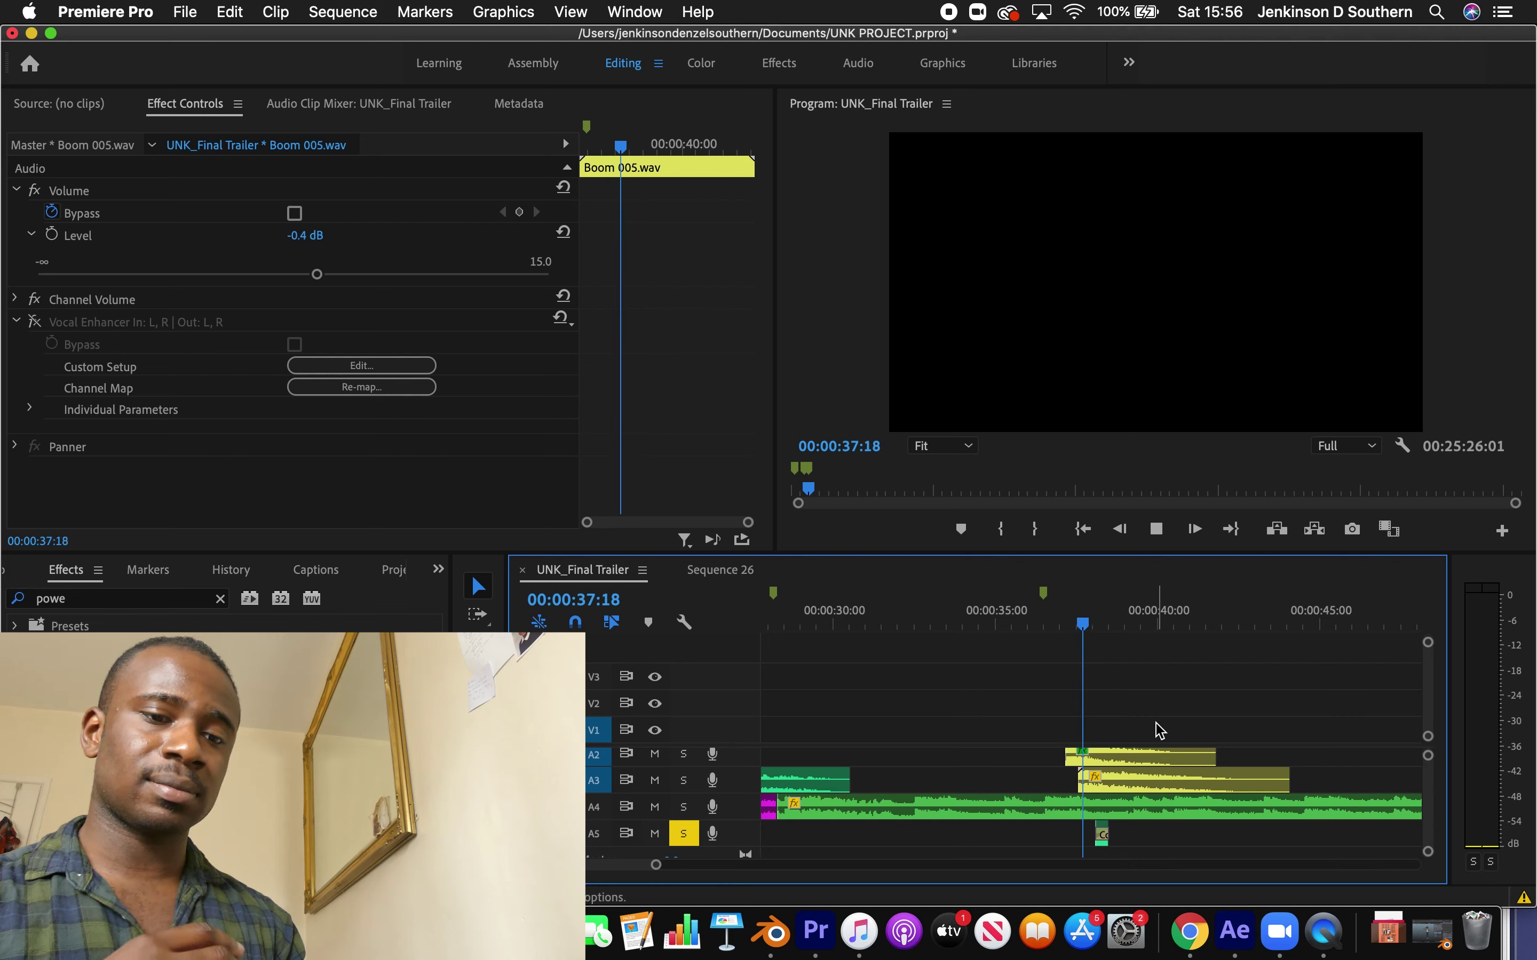
# Lower the level of the Waves.mp3 piece on A5 to -9.0 dB
pyautogui.click(1100, 833)
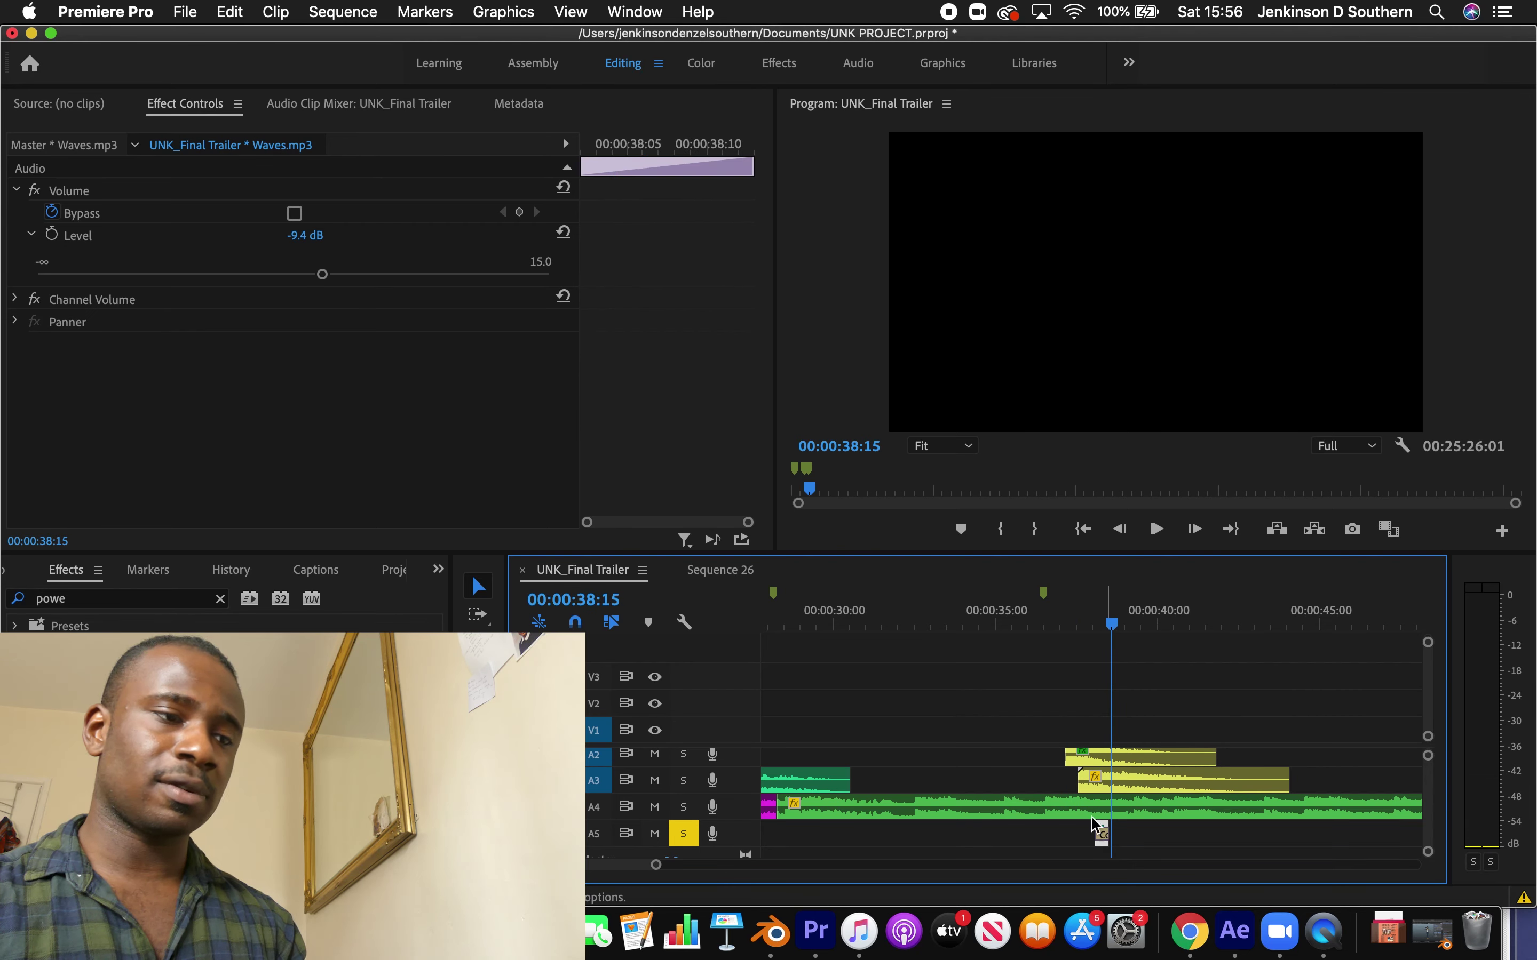
pyautogui.moveTo(284, 274); pyautogui.dragTo(288, 275)
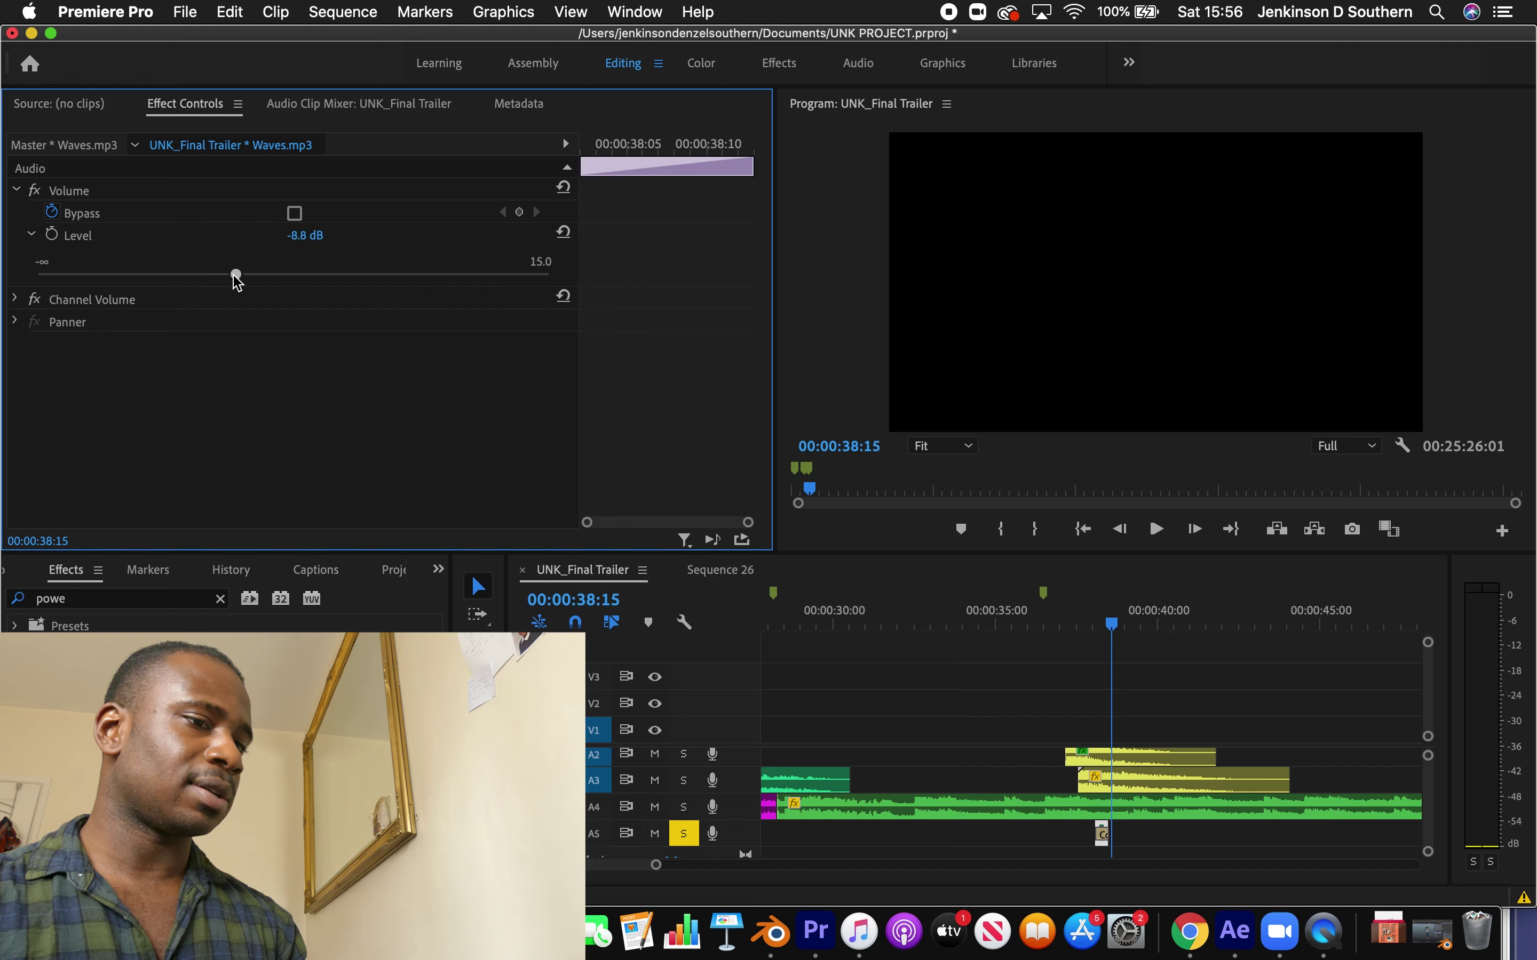
pyautogui.click(1036, 650)
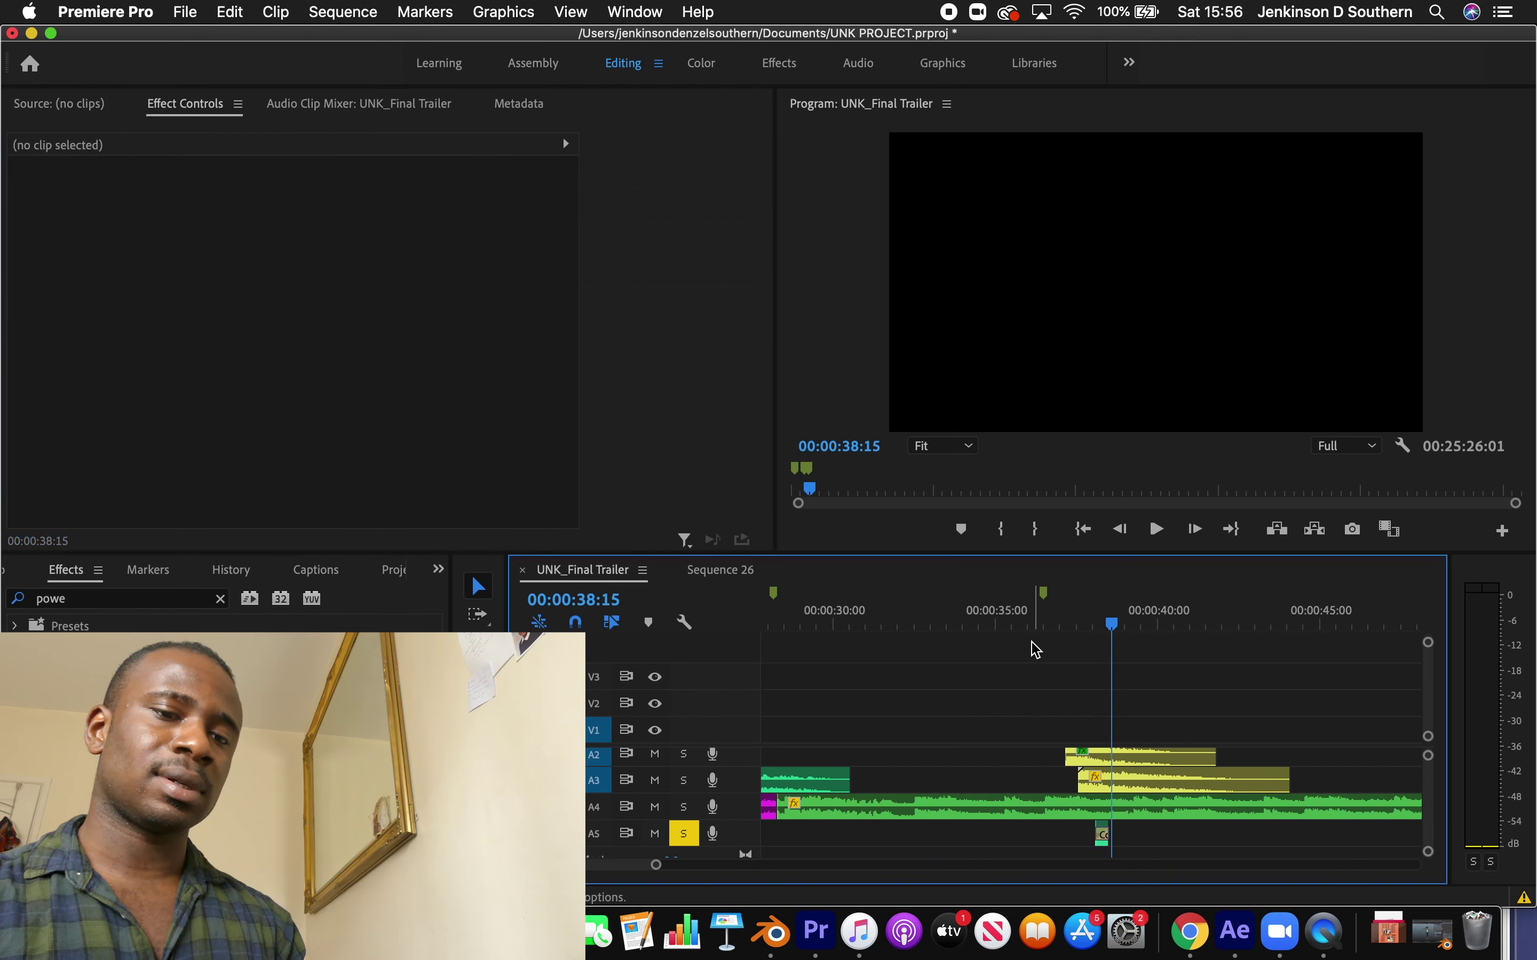
# Unsolo A5 and compare the mix from about 00:00:36 with A5 muted and unmuted, leaving it unmuted
pyautogui.click(1027, 625)
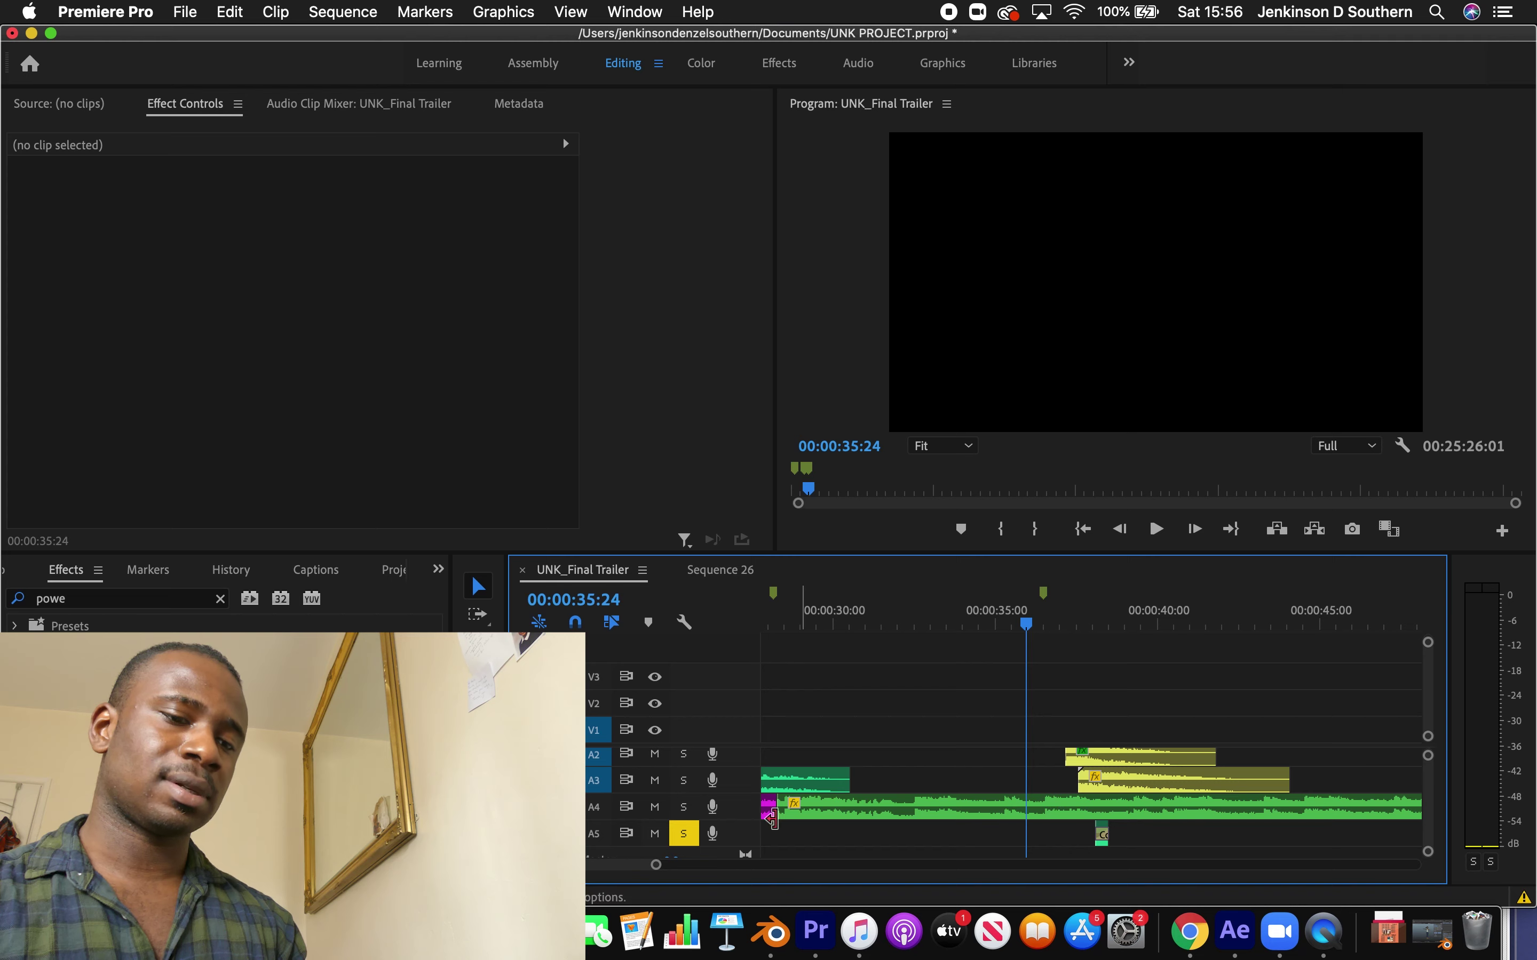
pyautogui.click(691, 840)
pyautogui.click(656, 840)
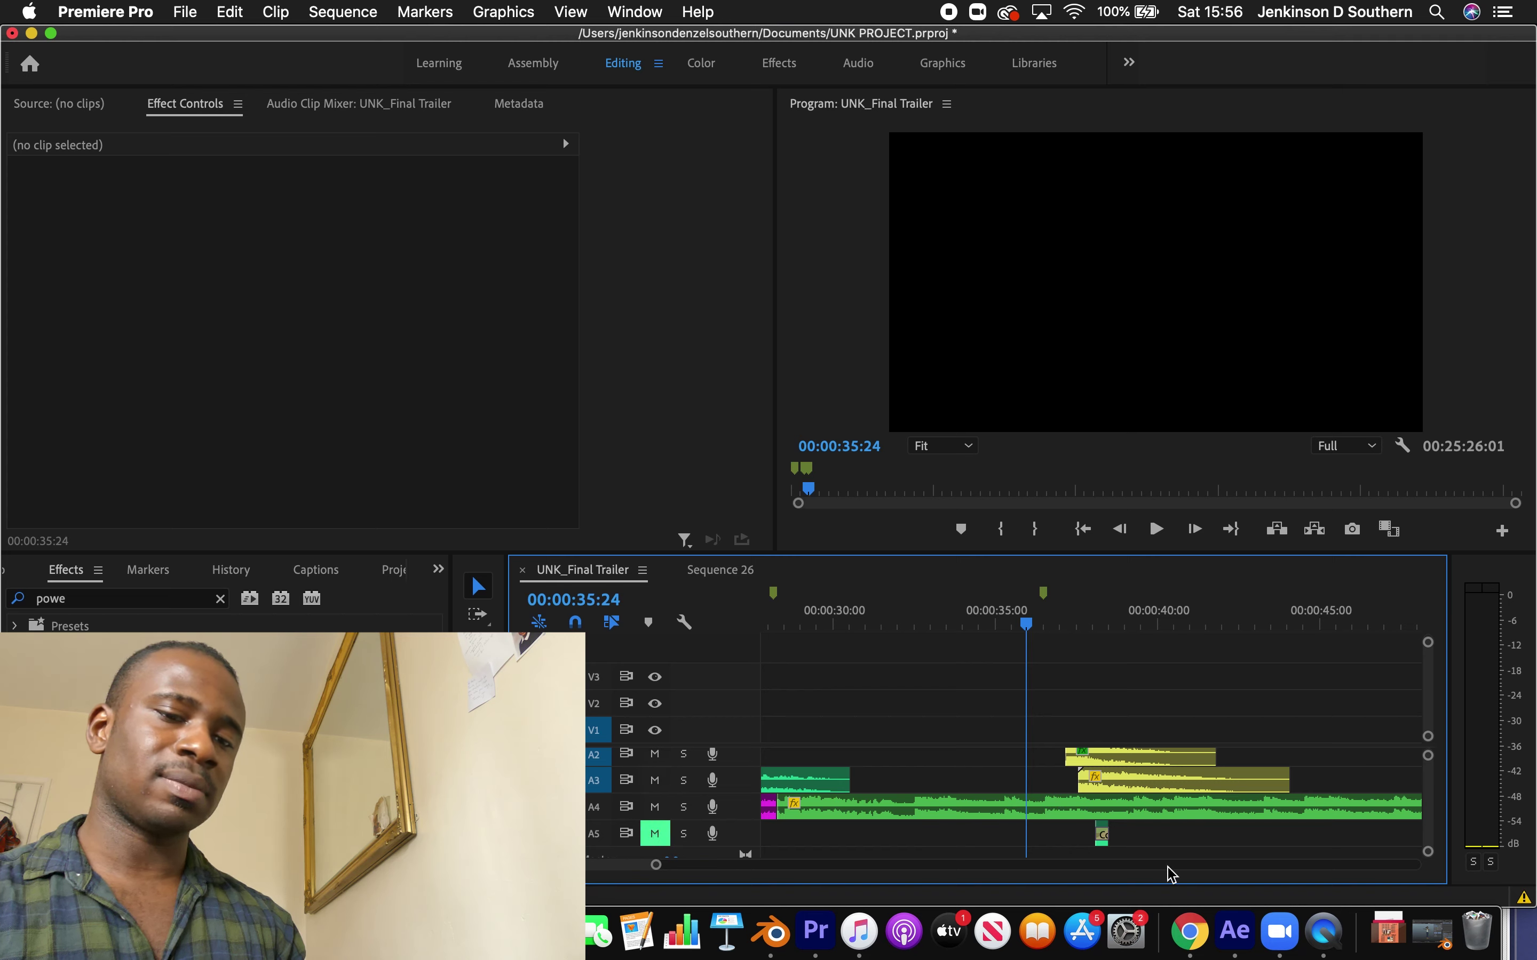
pyautogui.press('space')
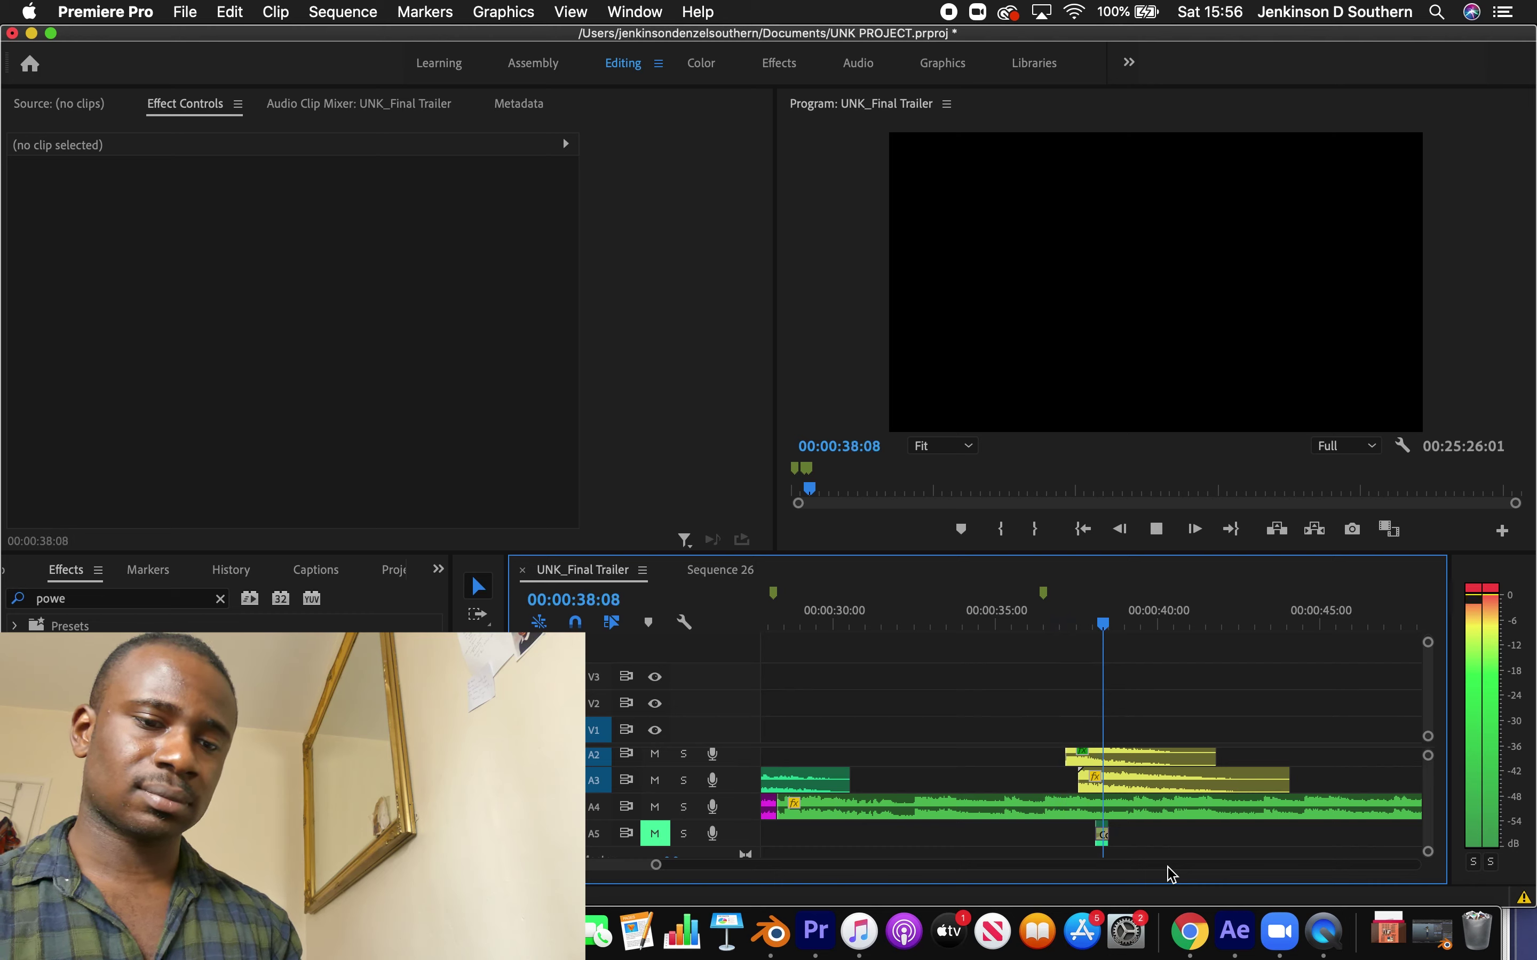
pyautogui.click(654, 833)
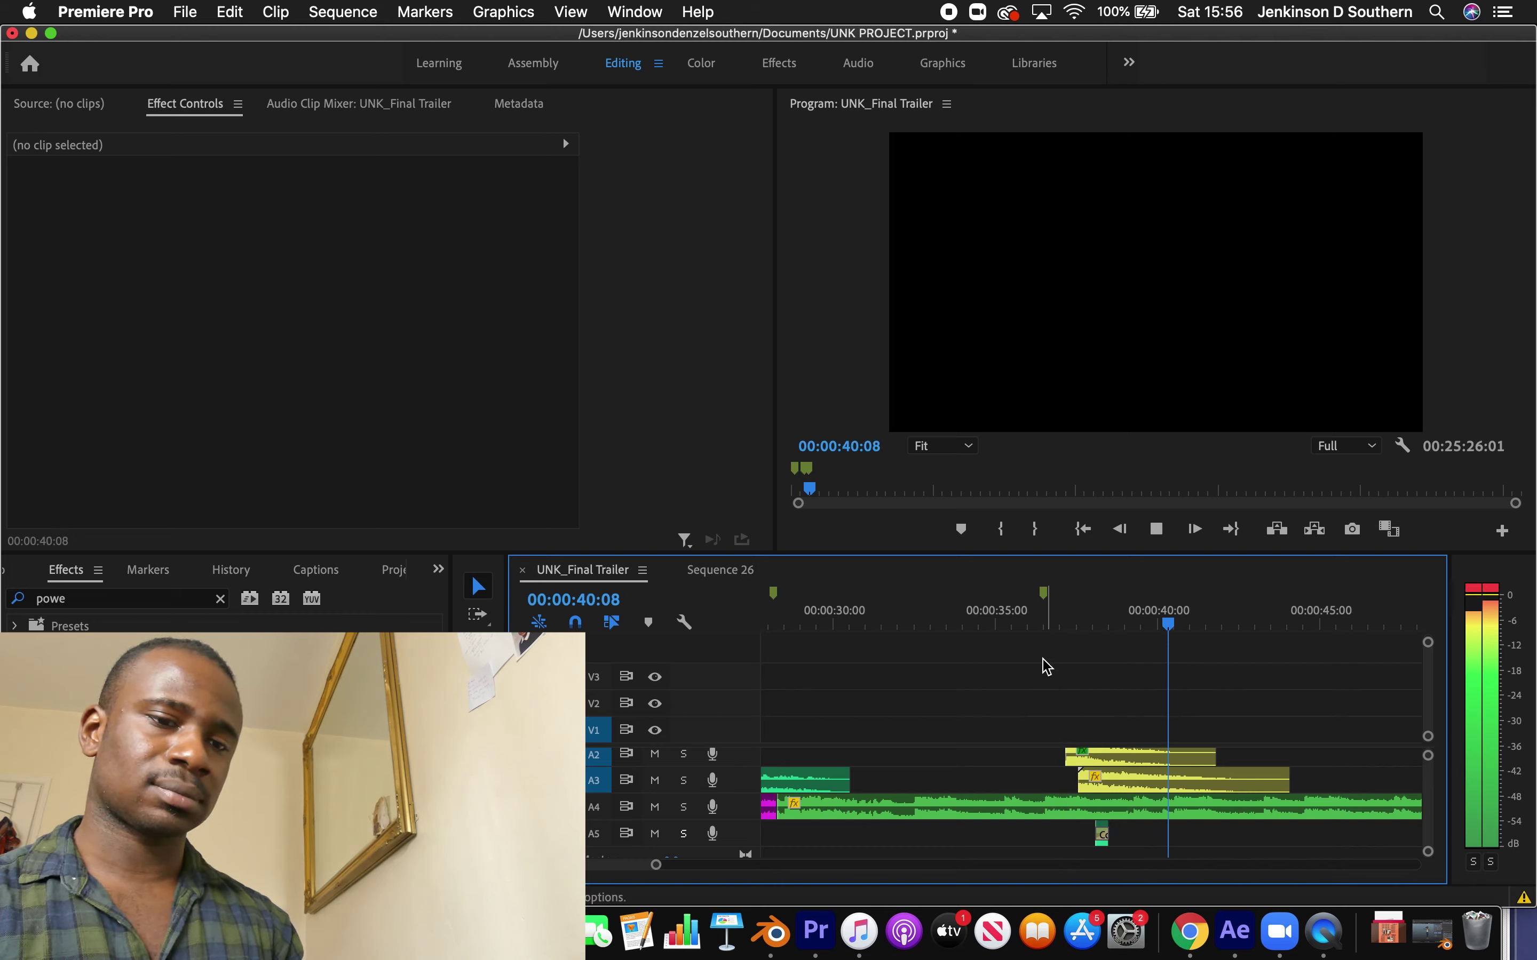
pyautogui.click(1011, 619)
pyautogui.press('space')
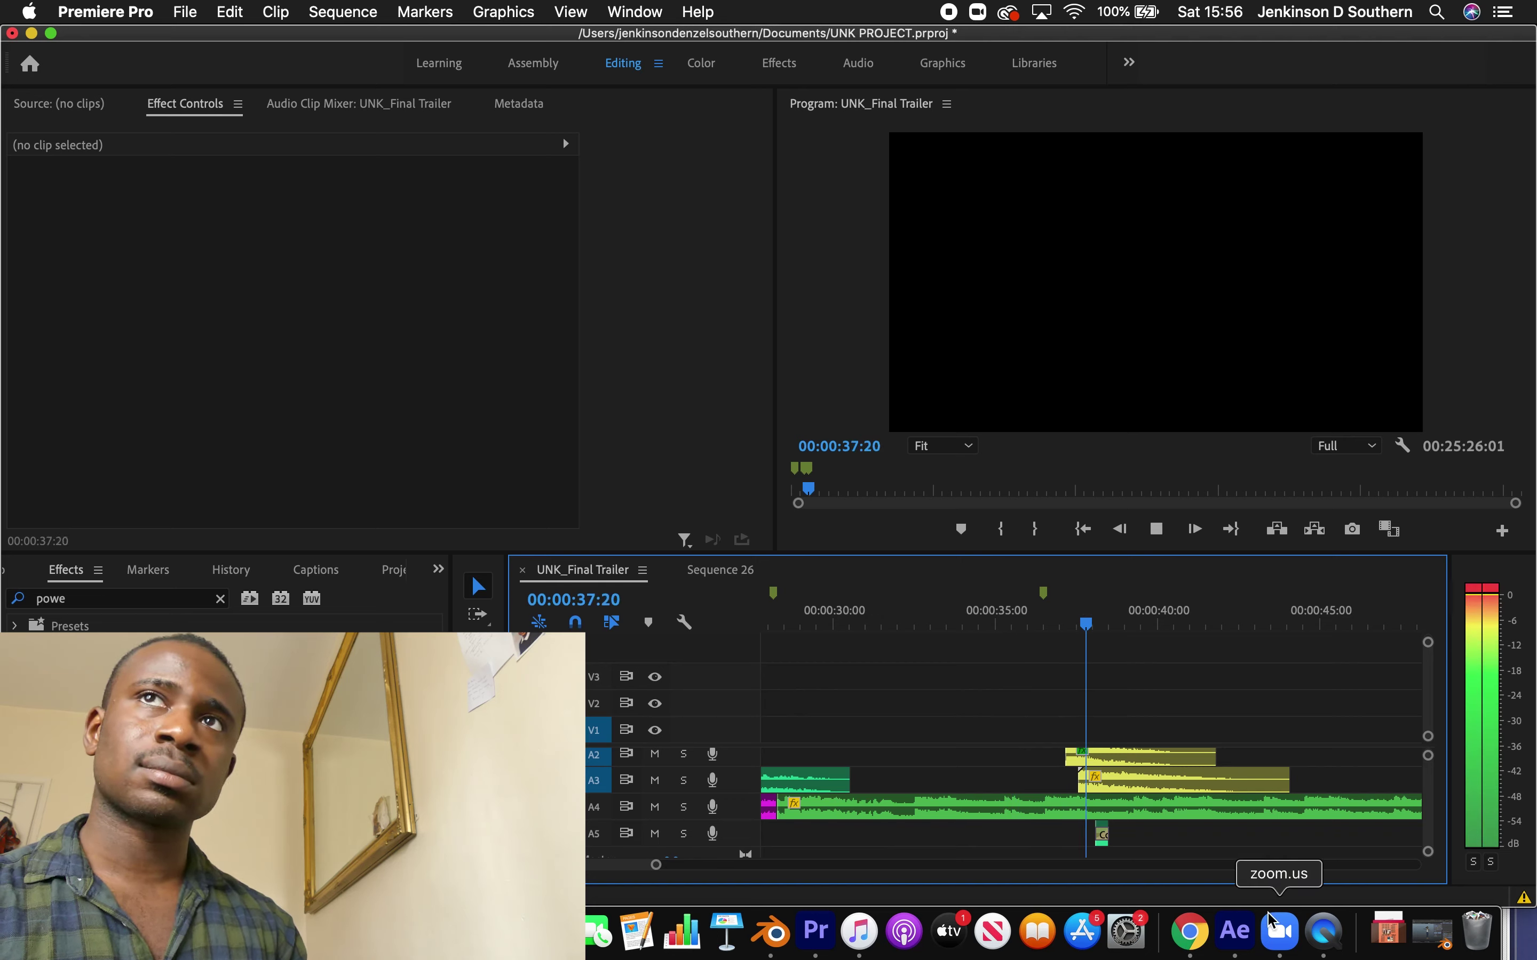
pyautogui.click(1088, 752)
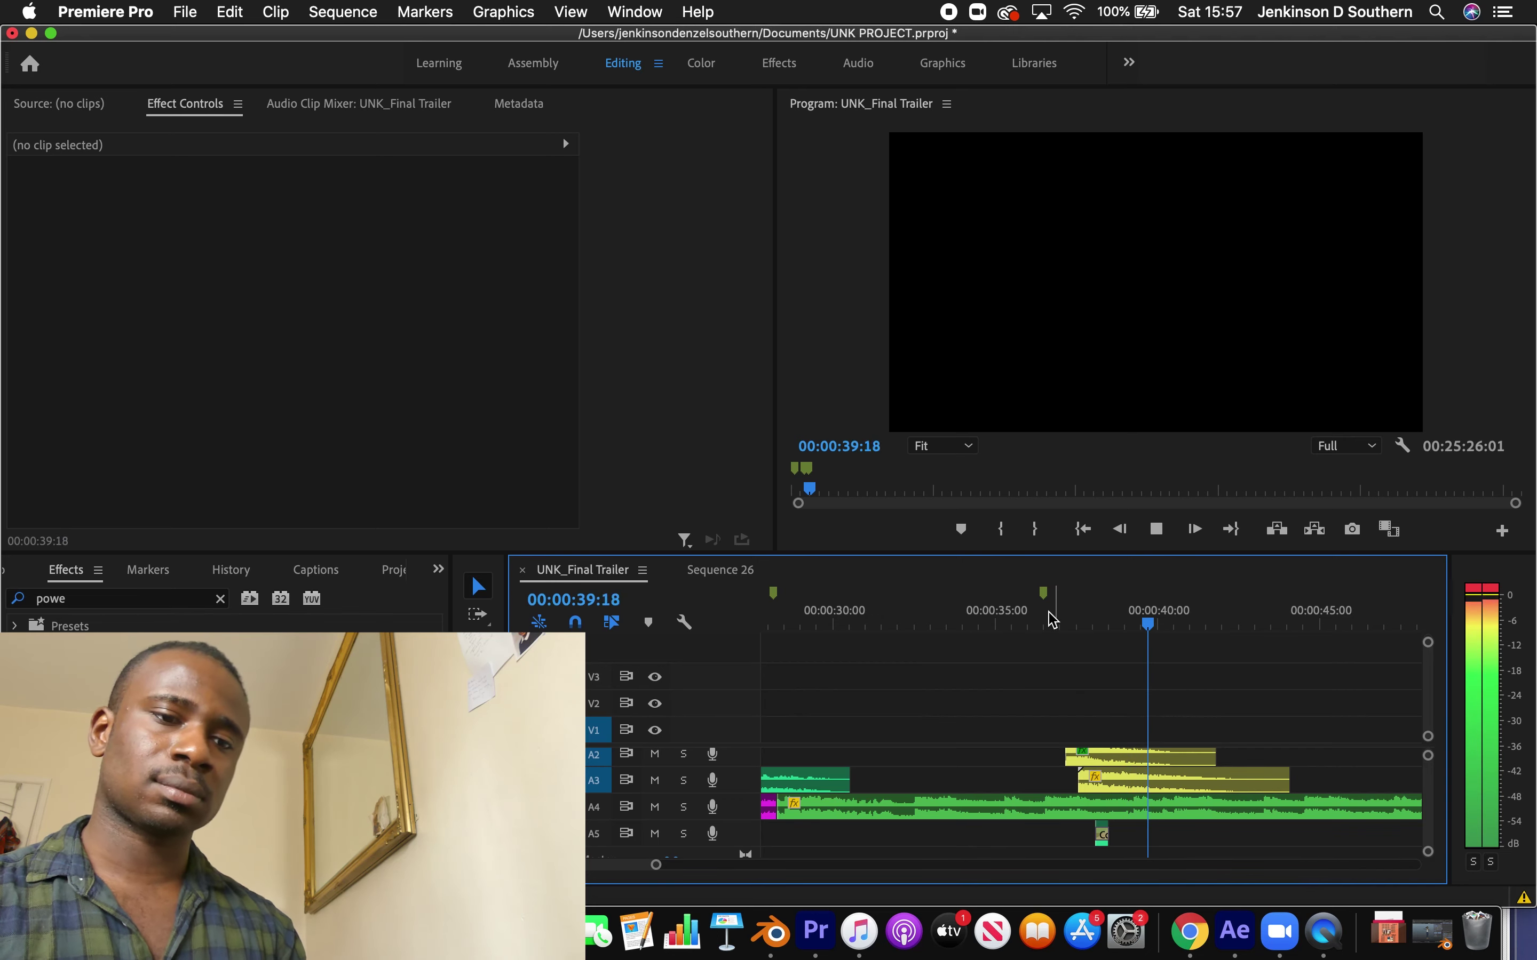
pyautogui.click(1039, 620)
# Set the level of the Waves.mp3 piece on A5 to -4.5 dB, play from 00:00:36:09, and return to 00:00:36:00
pyautogui.click(1102, 845)
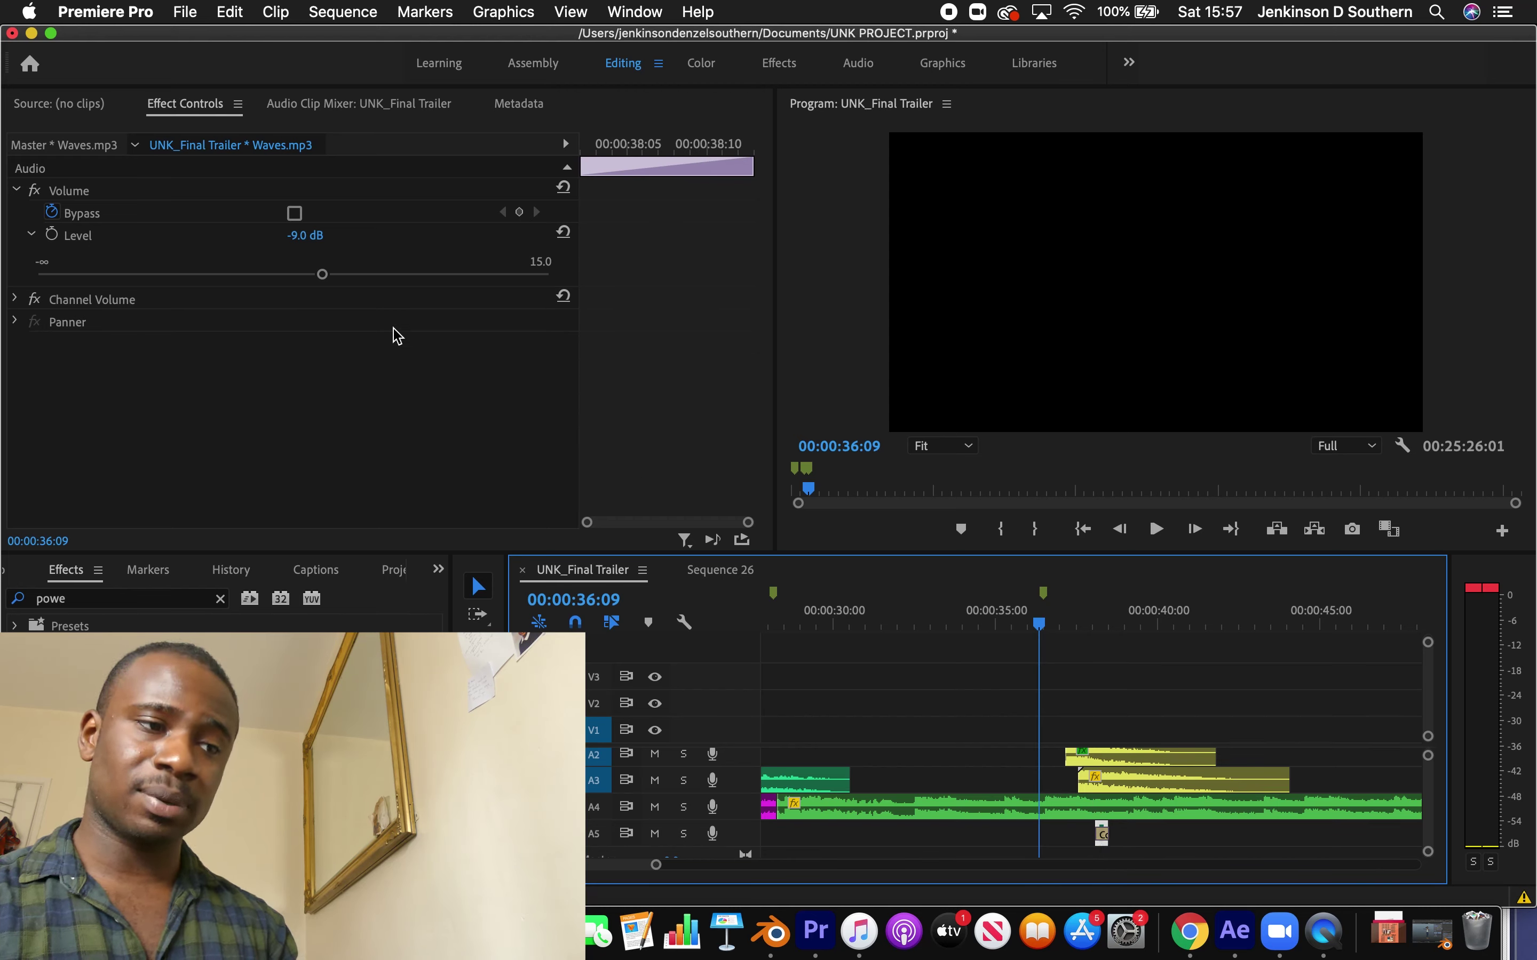
pyautogui.moveTo(304, 273); pyautogui.dragTo(296, 273)
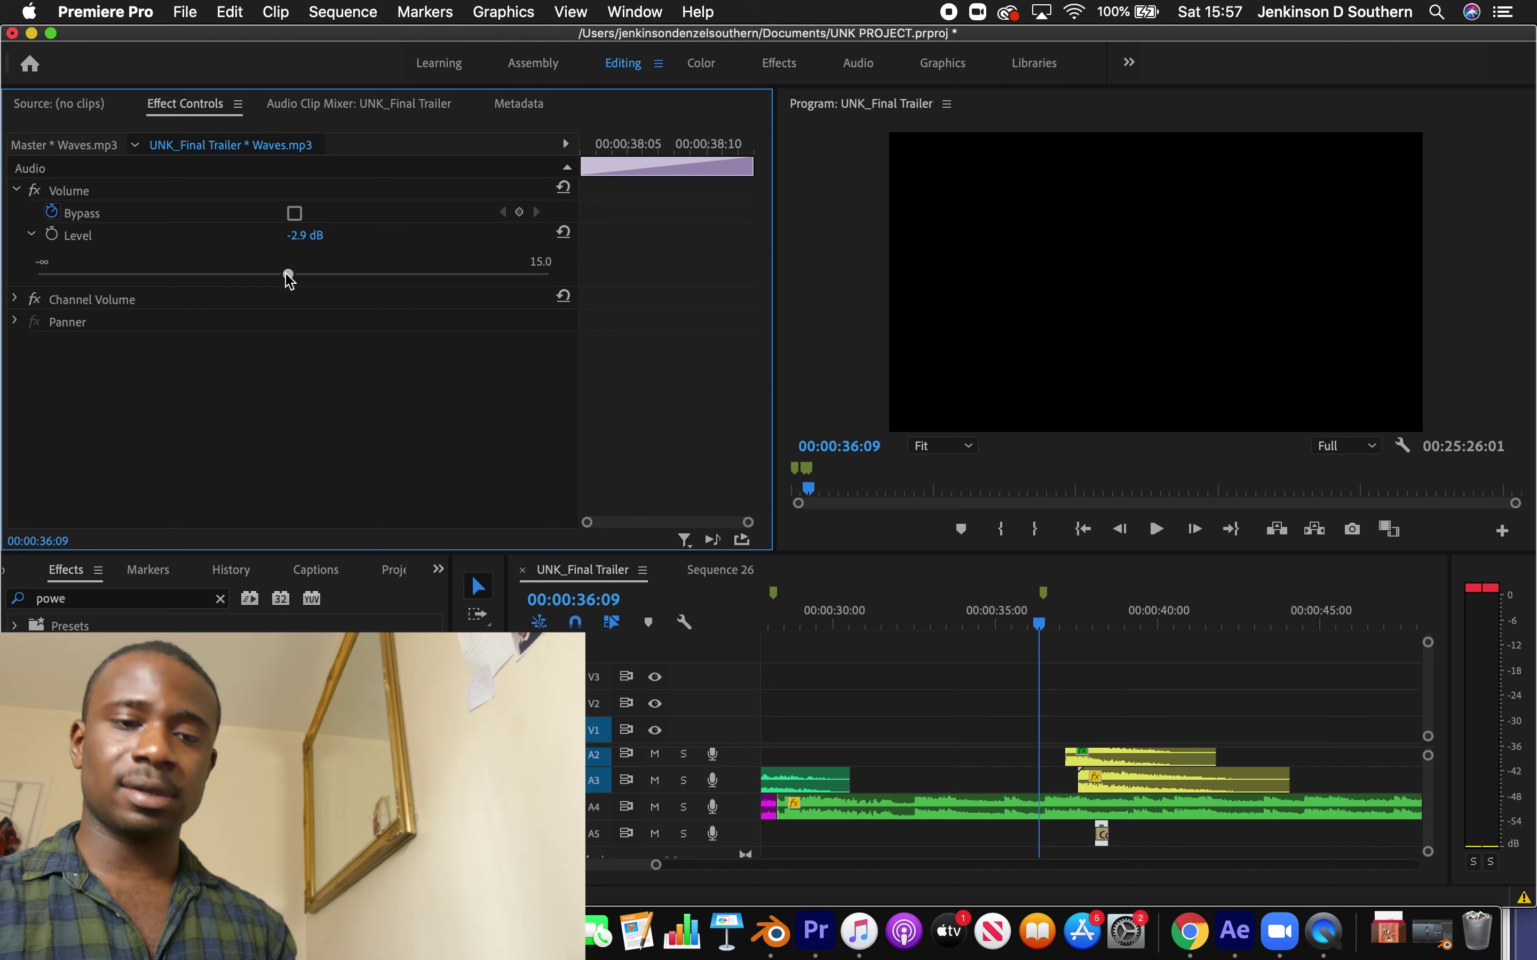
pyautogui.moveTo(282, 278); pyautogui.dragTo(275, 278)
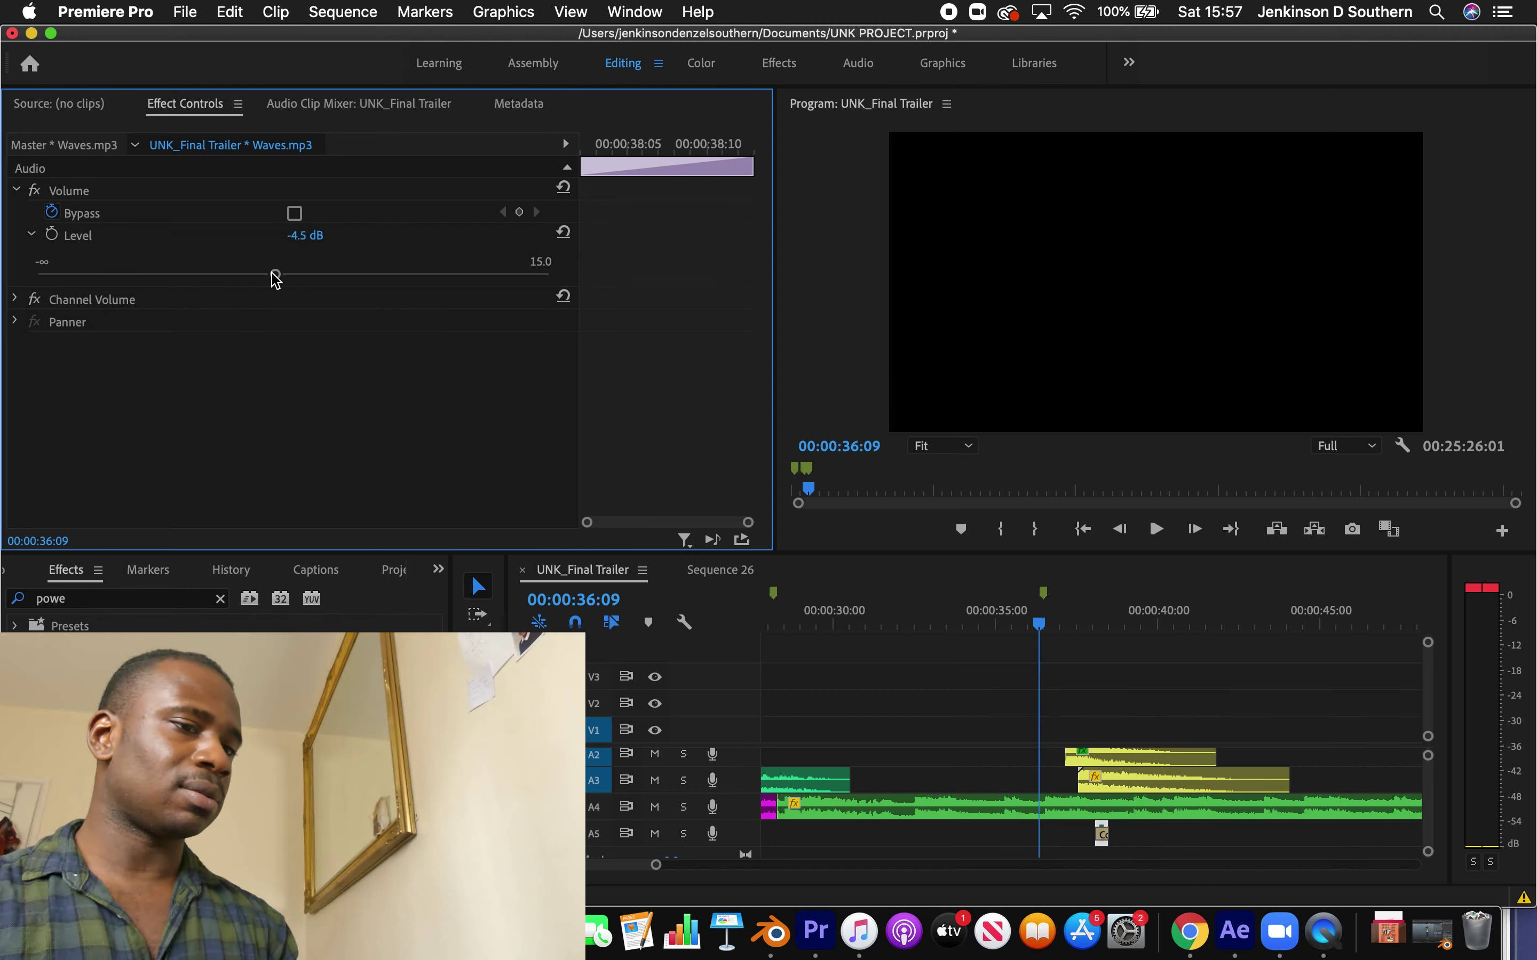
pyautogui.press('space')
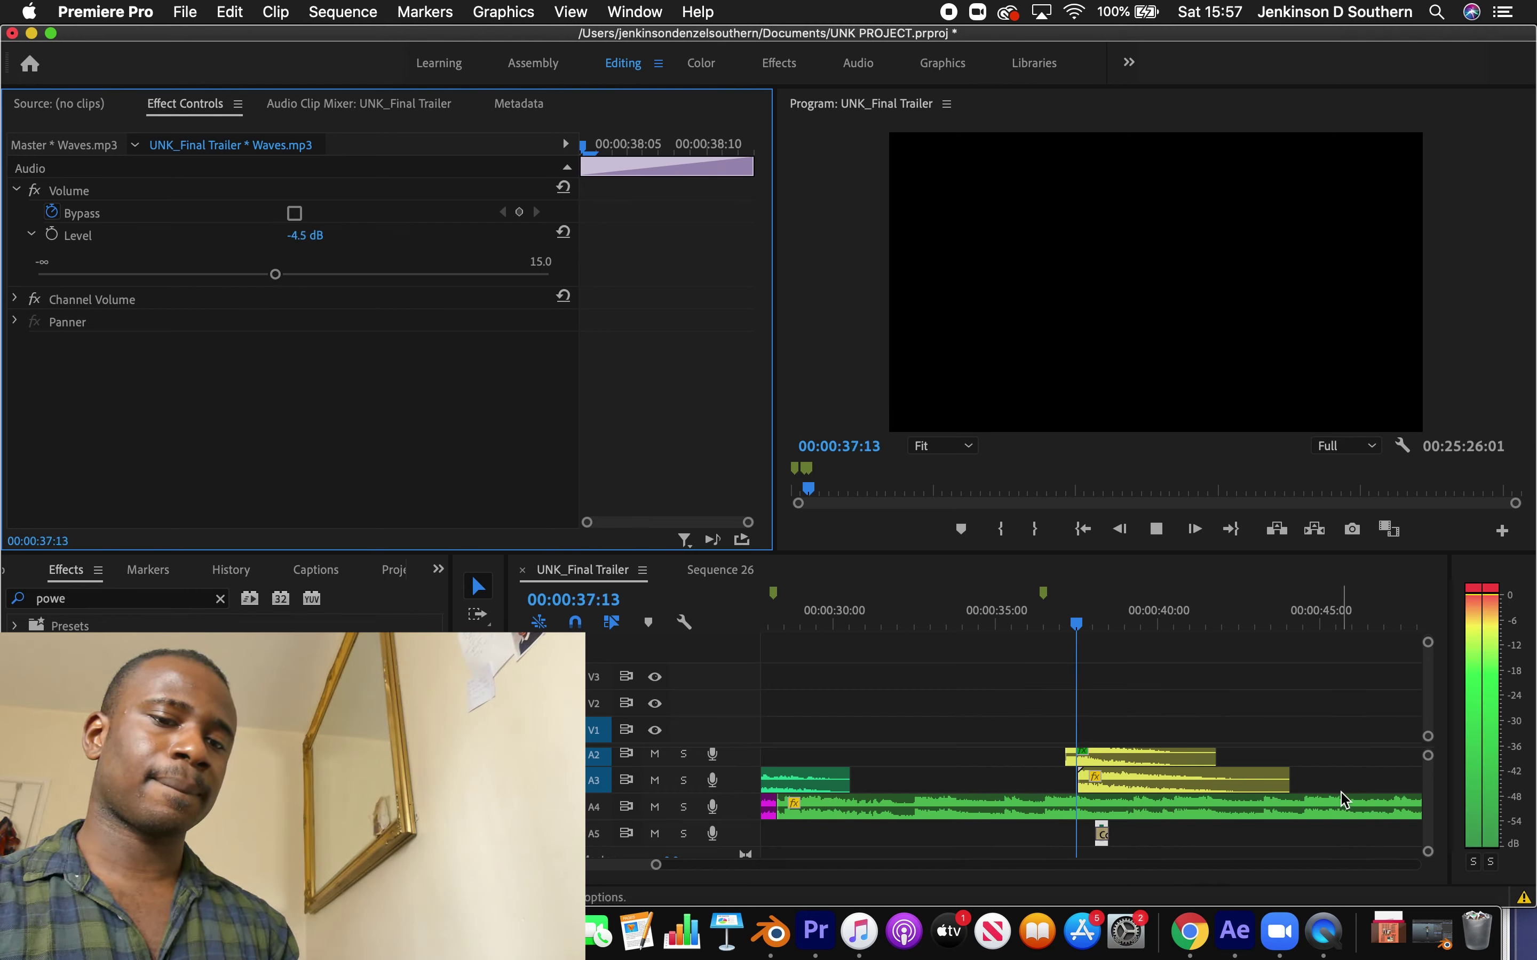
pyautogui.click(1029, 626)
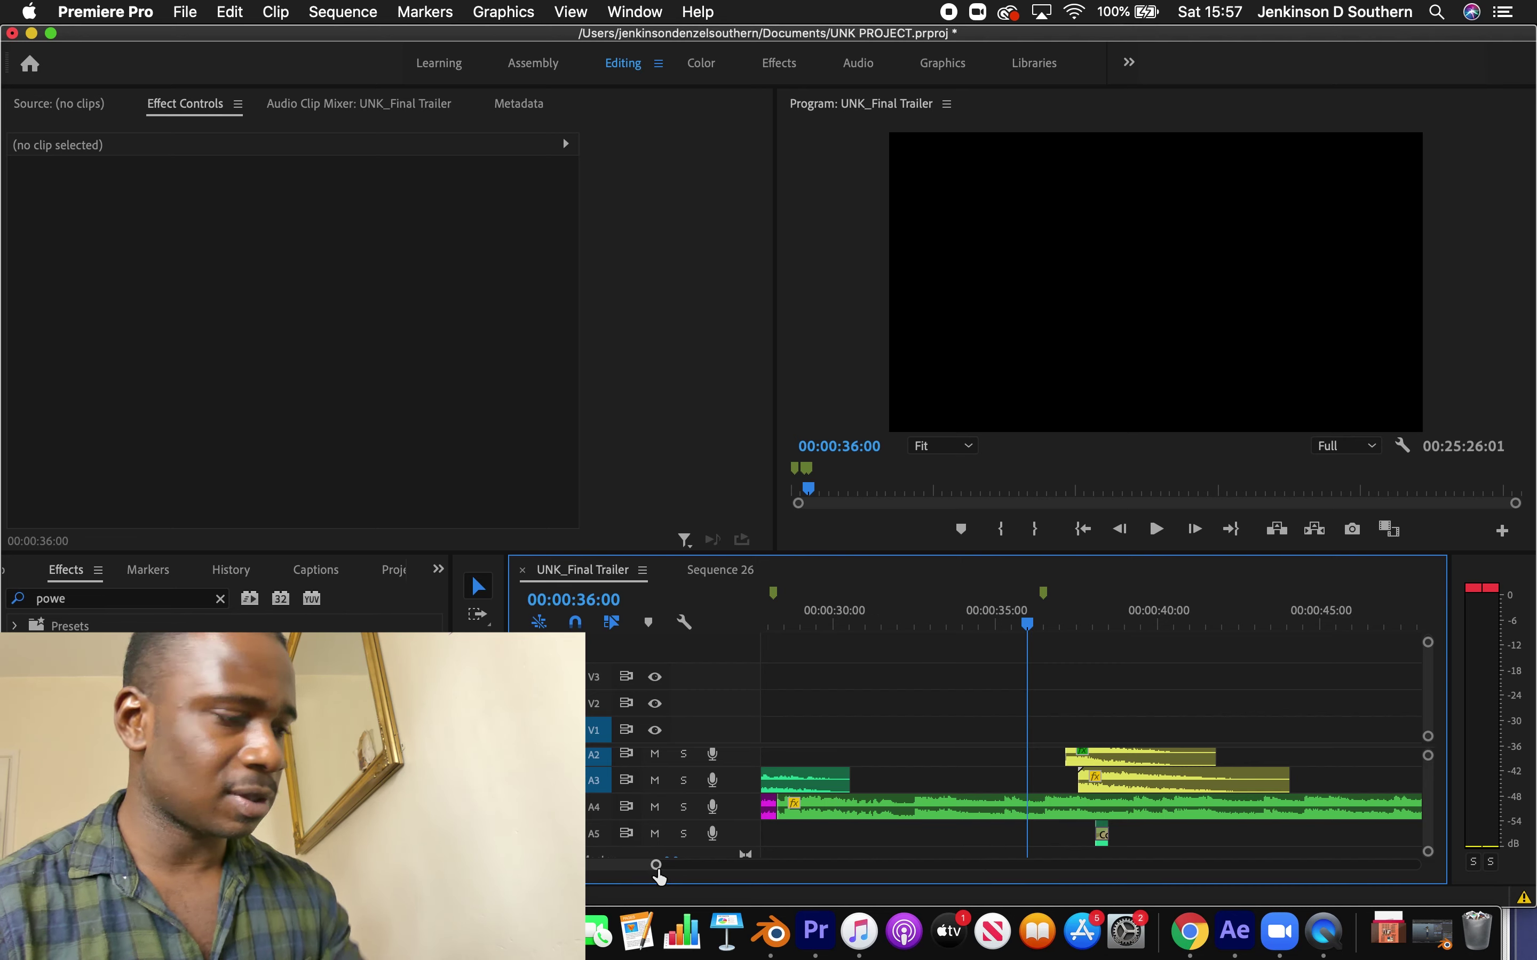
pyautogui.moveTo(655, 870); pyautogui.dragTo(679, 865)
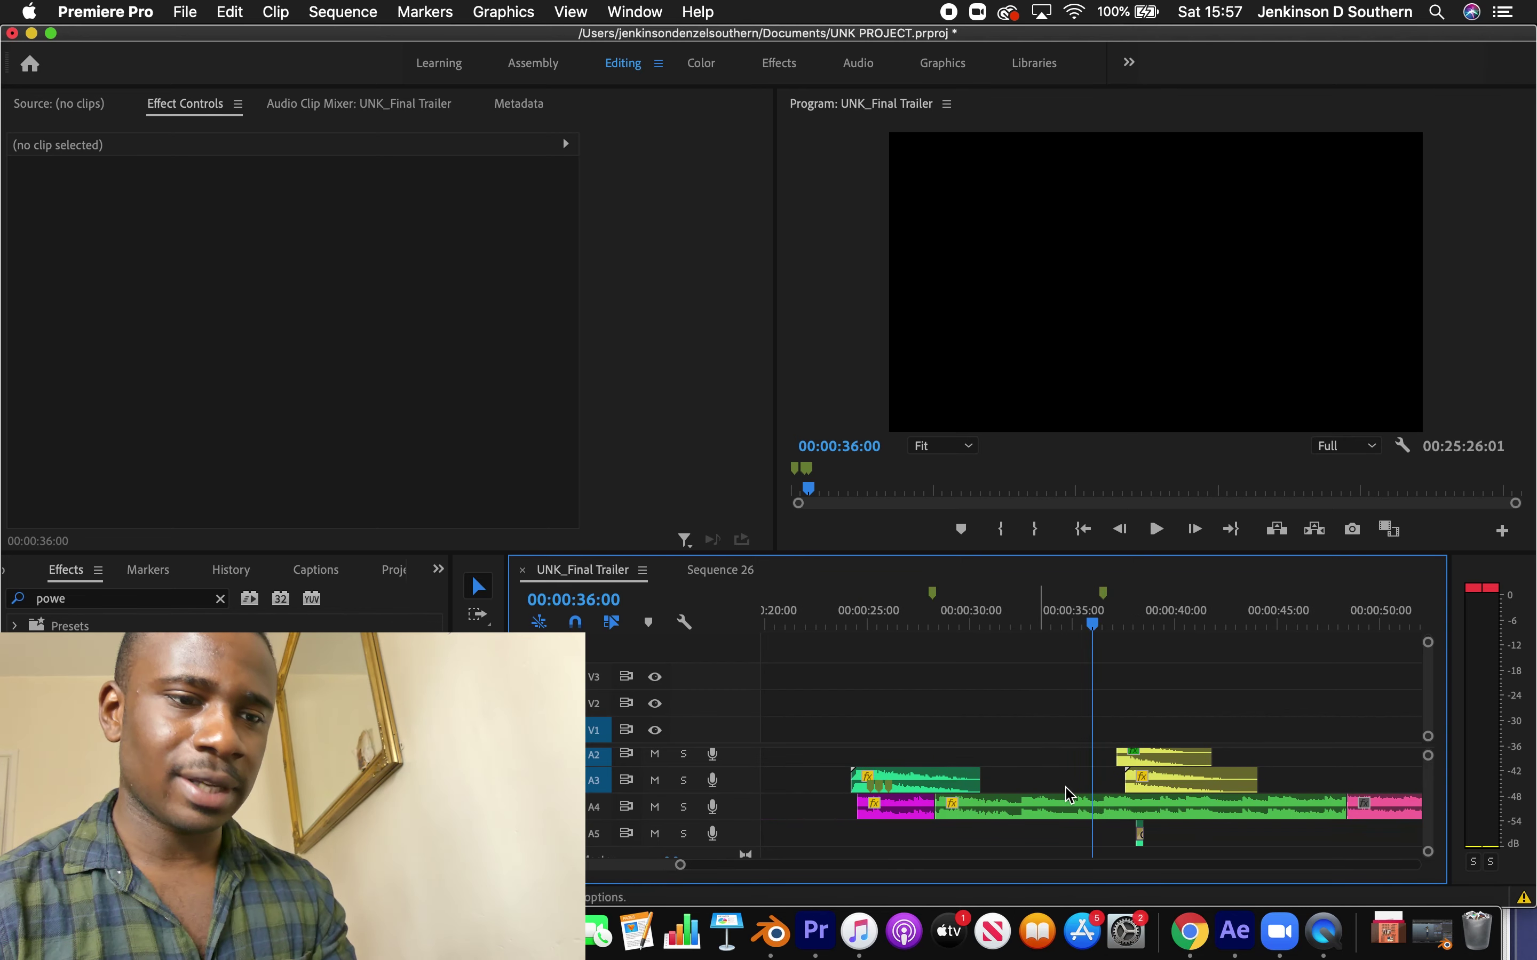
# Play the mix from 00:00:36:00, search the effects for "mul" and apply the Multiband Compressor to the Waves.mp3 piece on A5, opening its settings
pyautogui.press('space')
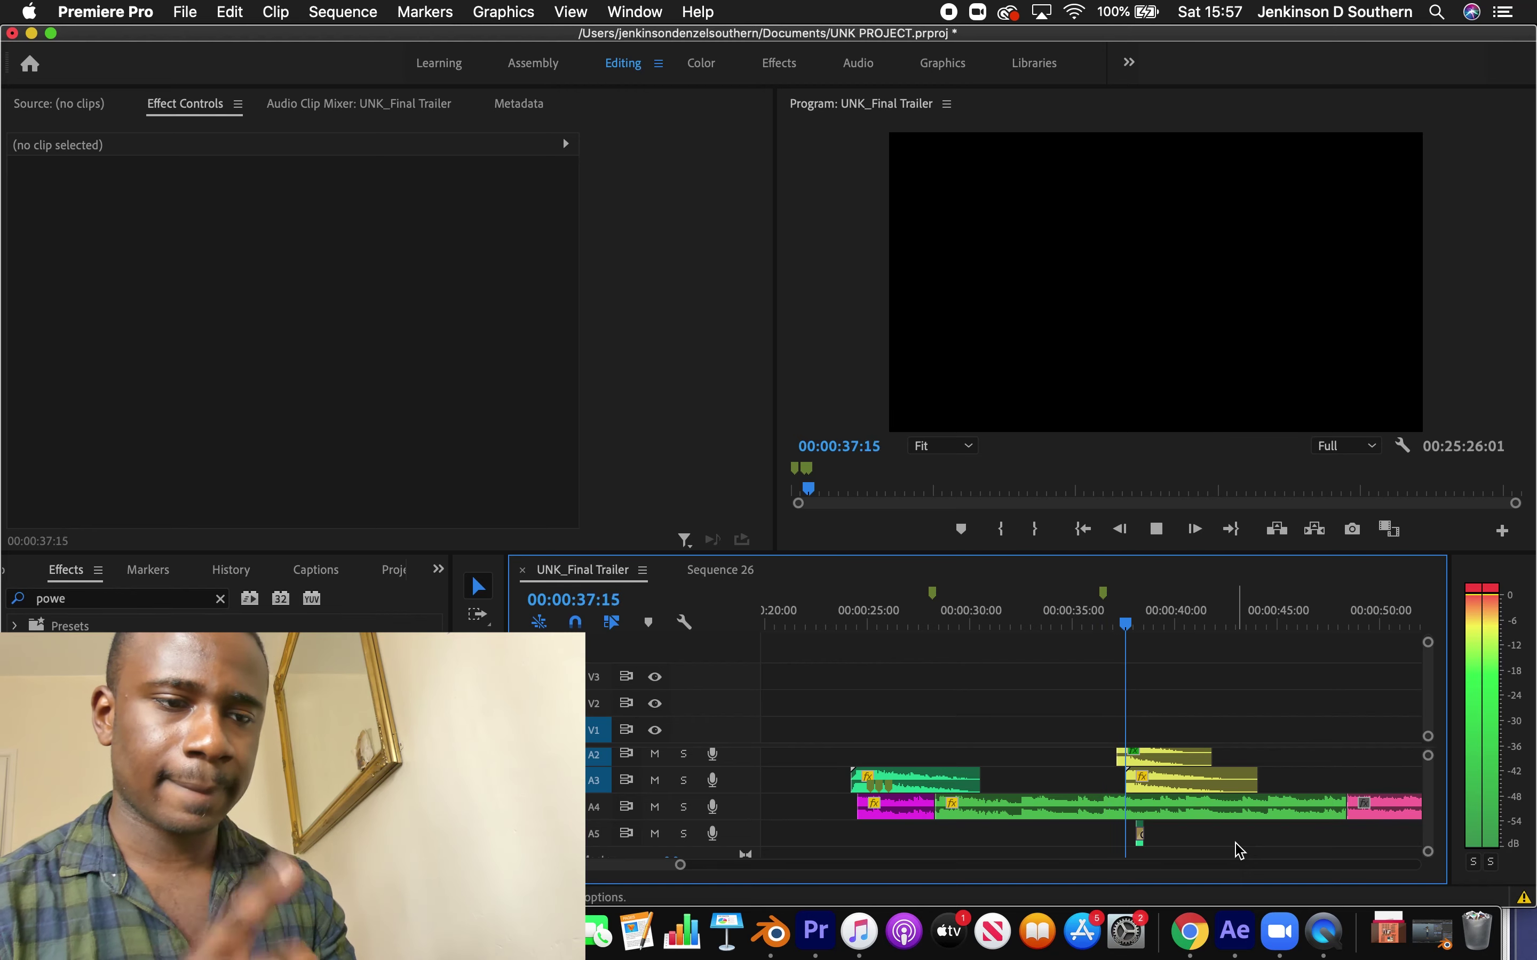
pyautogui.click(1140, 840)
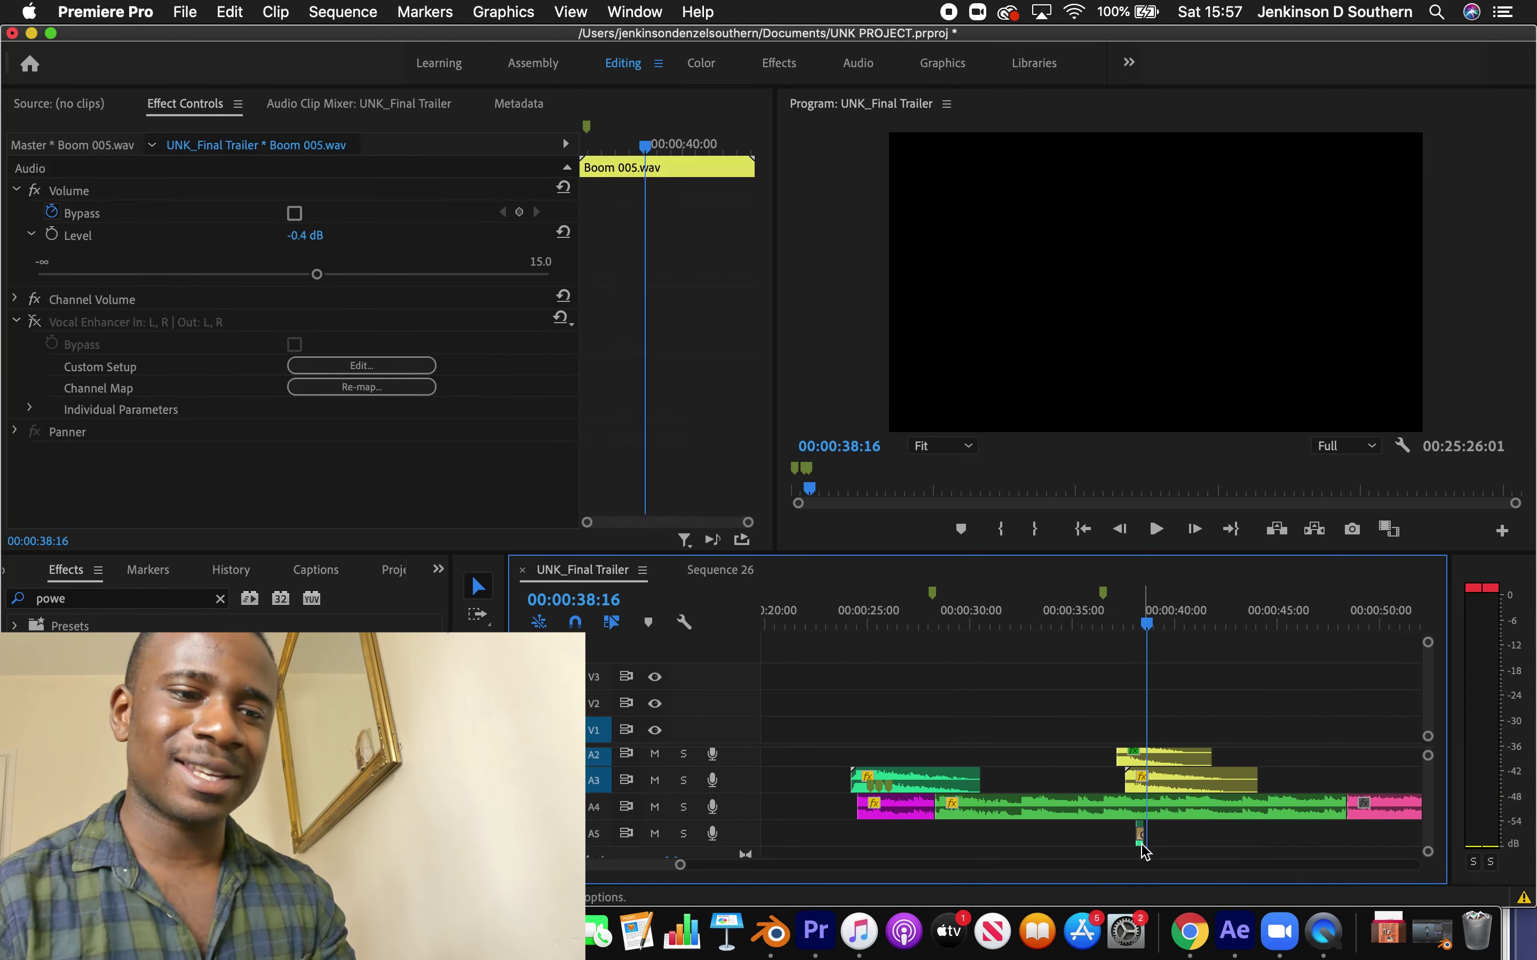
pyautogui.click(220, 600)
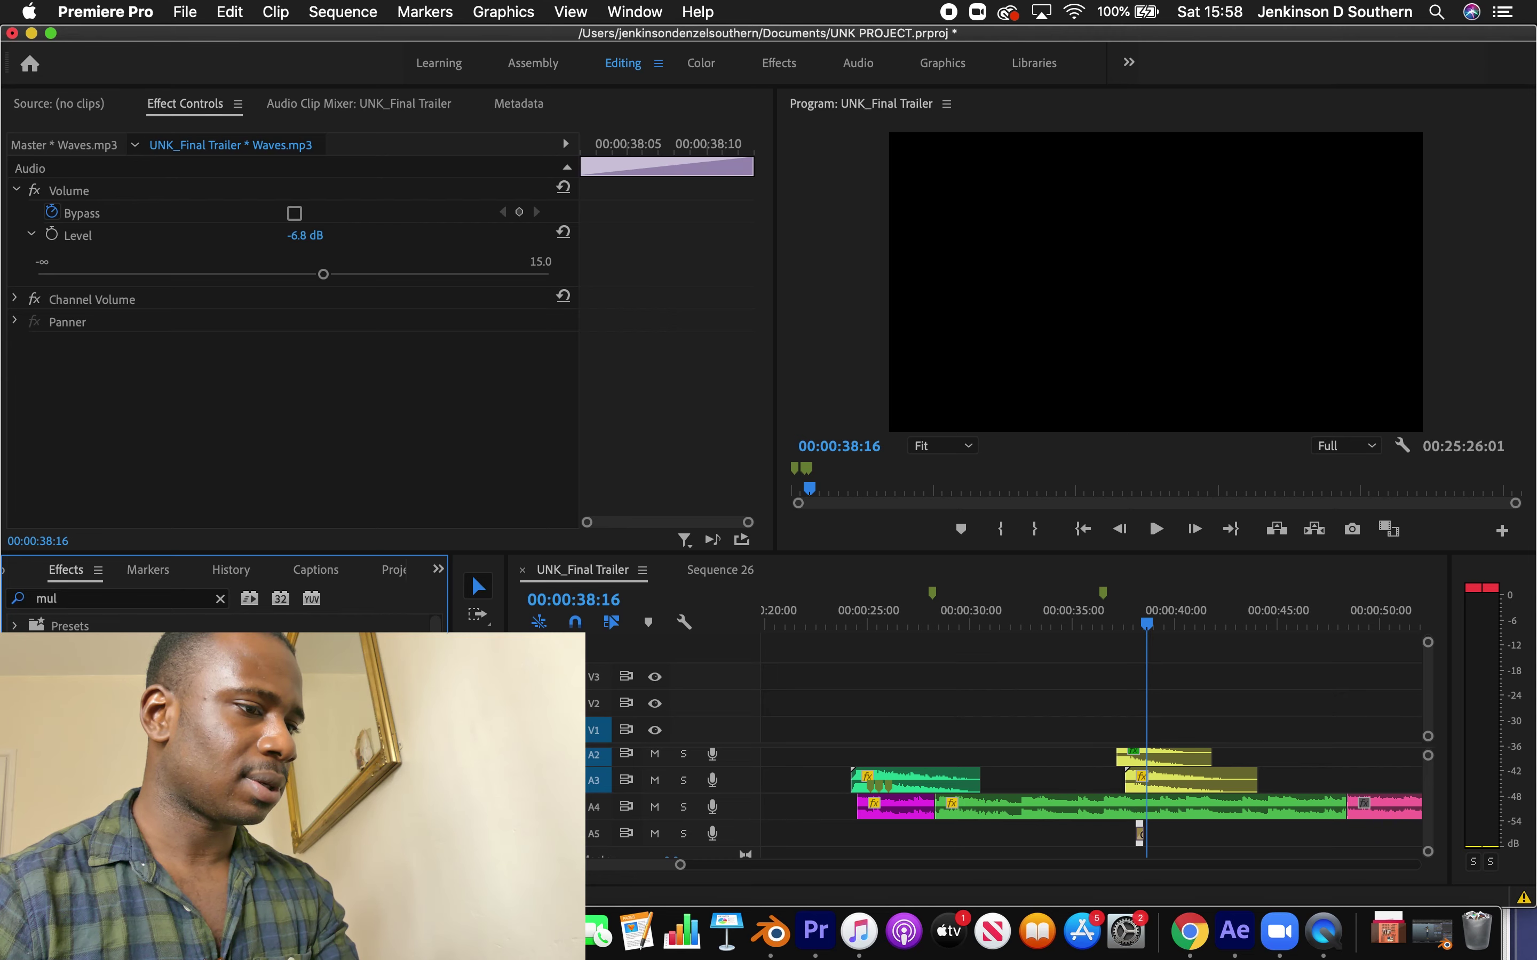
pyautogui.moveTo(1135, 859); pyautogui.dragTo(1139, 832)
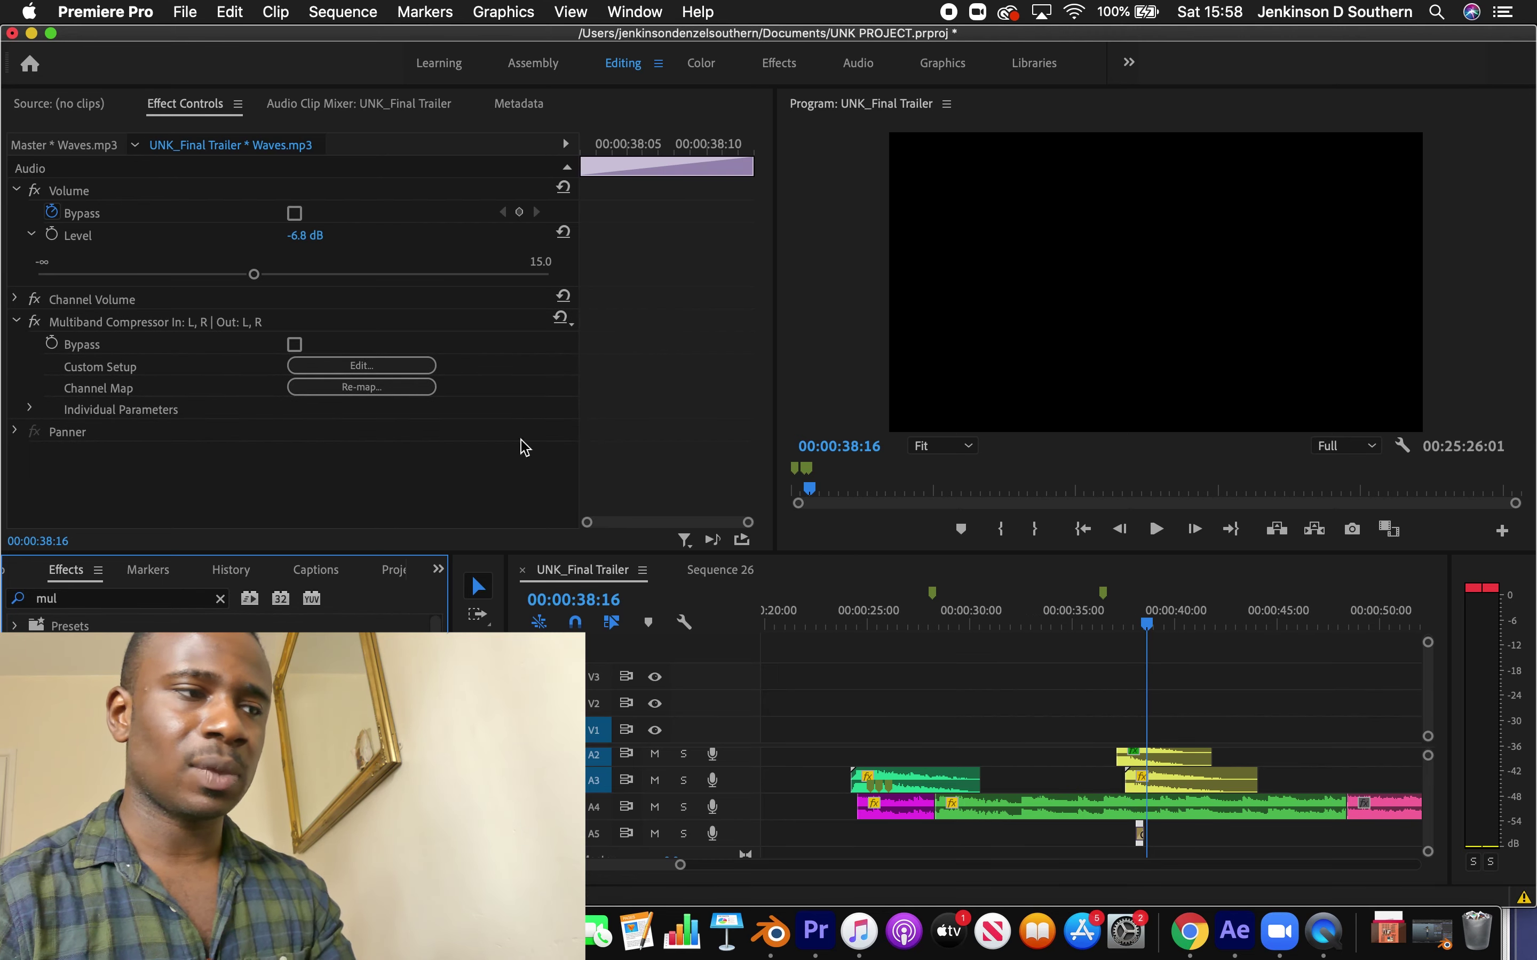
pyautogui.click(331, 367)
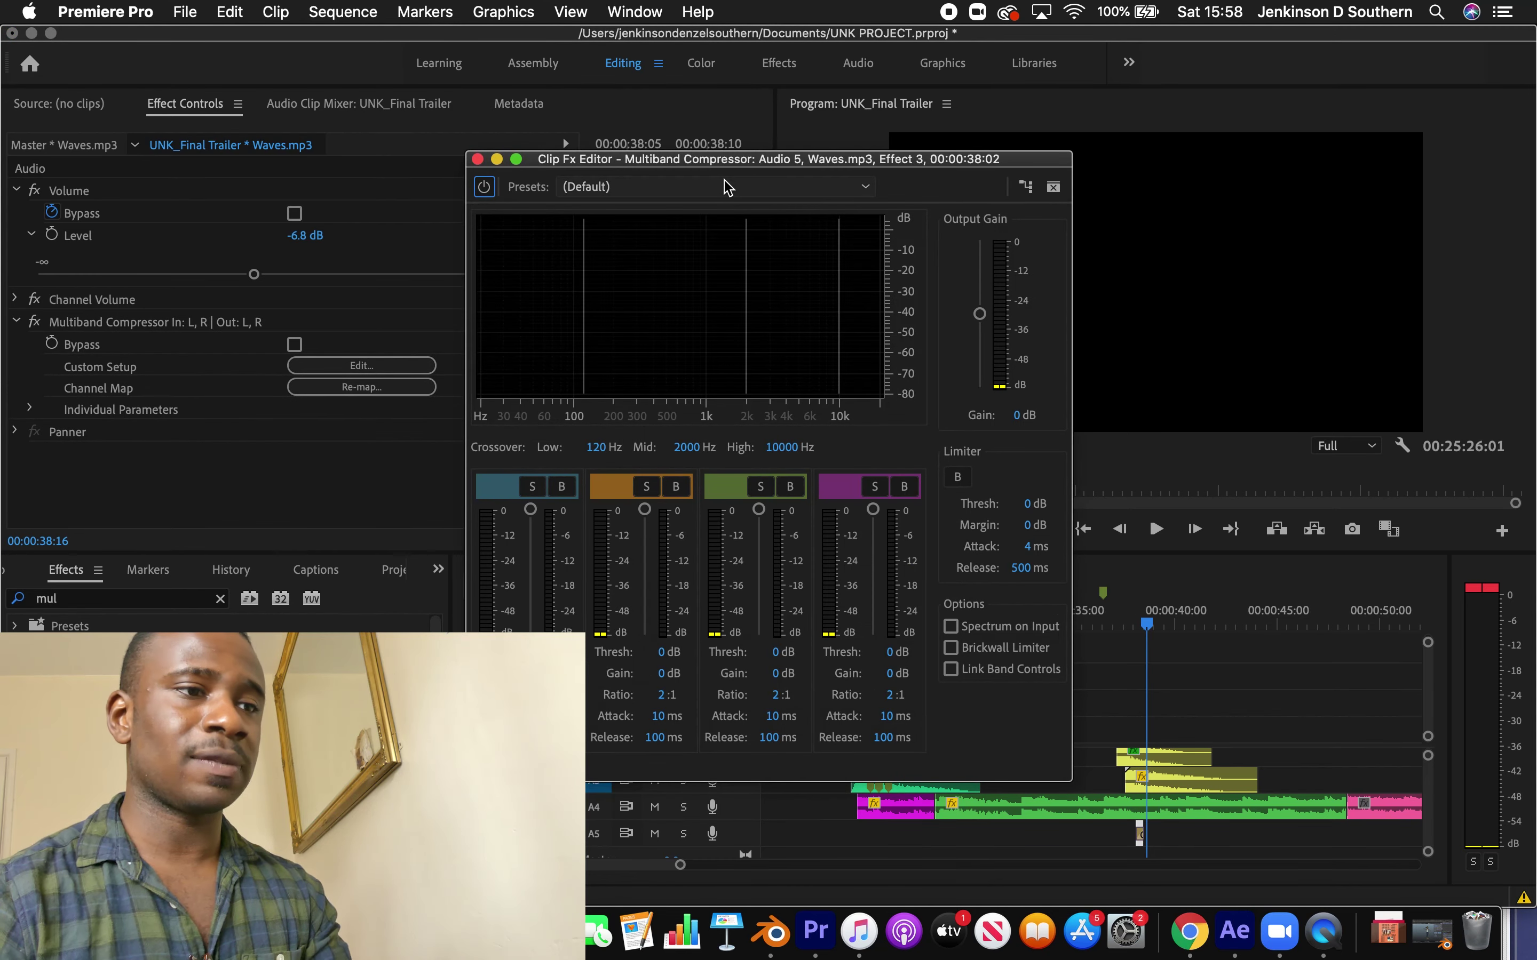
# Apply the Multiband Compressor to the green Run The Jewels clip on A4 during playback and open its settings
pyautogui.click(1102, 728)
pyautogui.click(1054, 820)
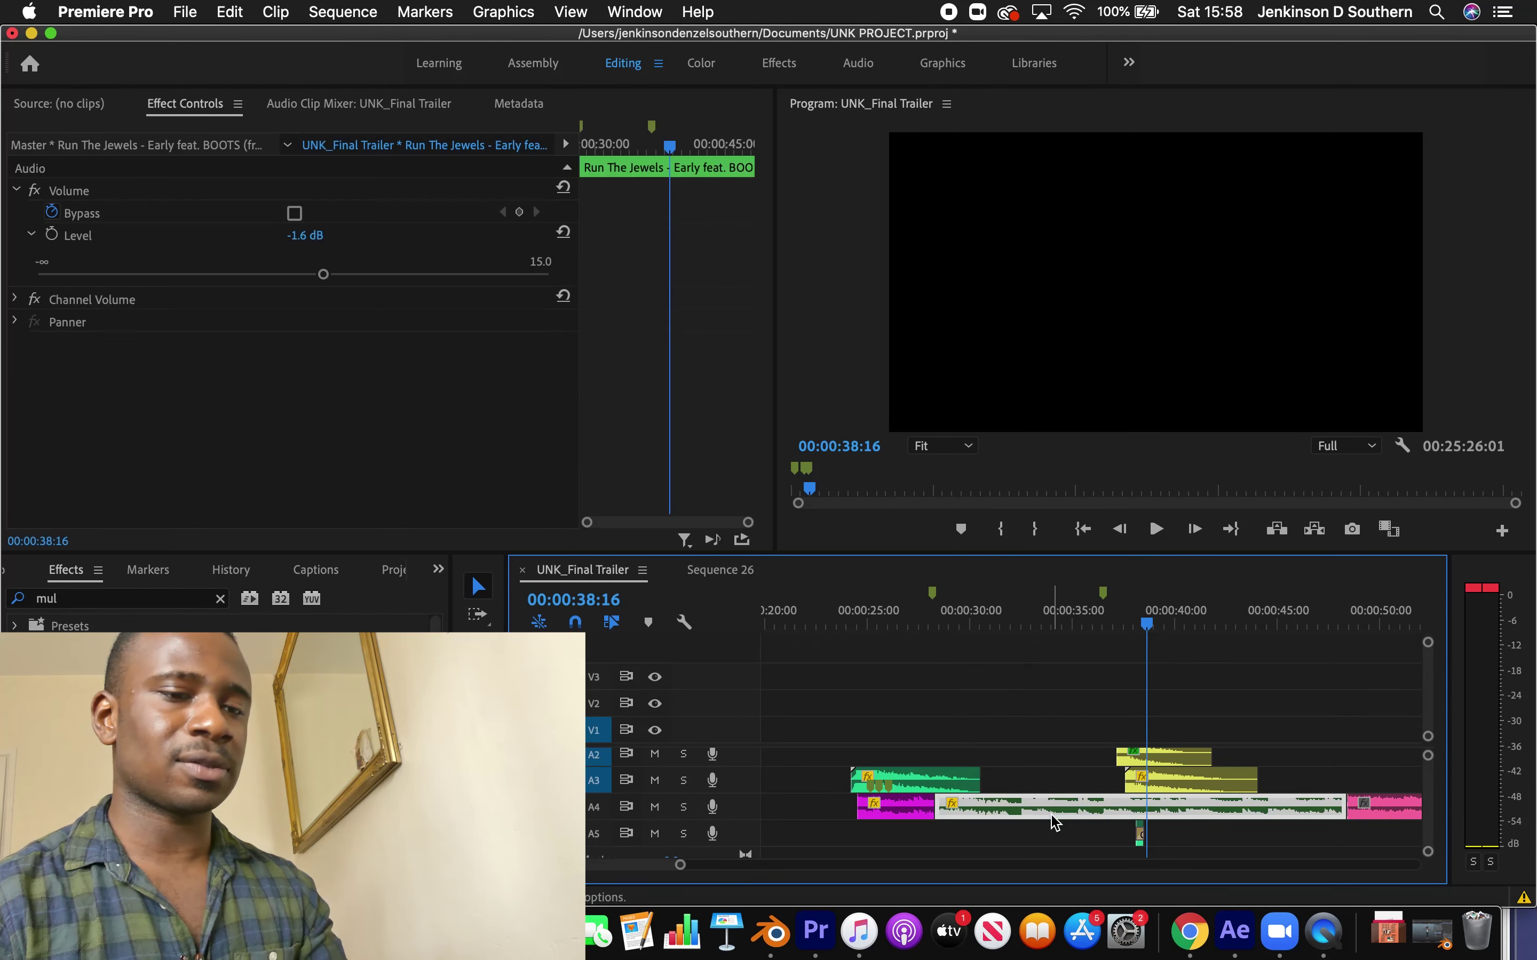
pyautogui.click(1001, 620)
pyautogui.press('space')
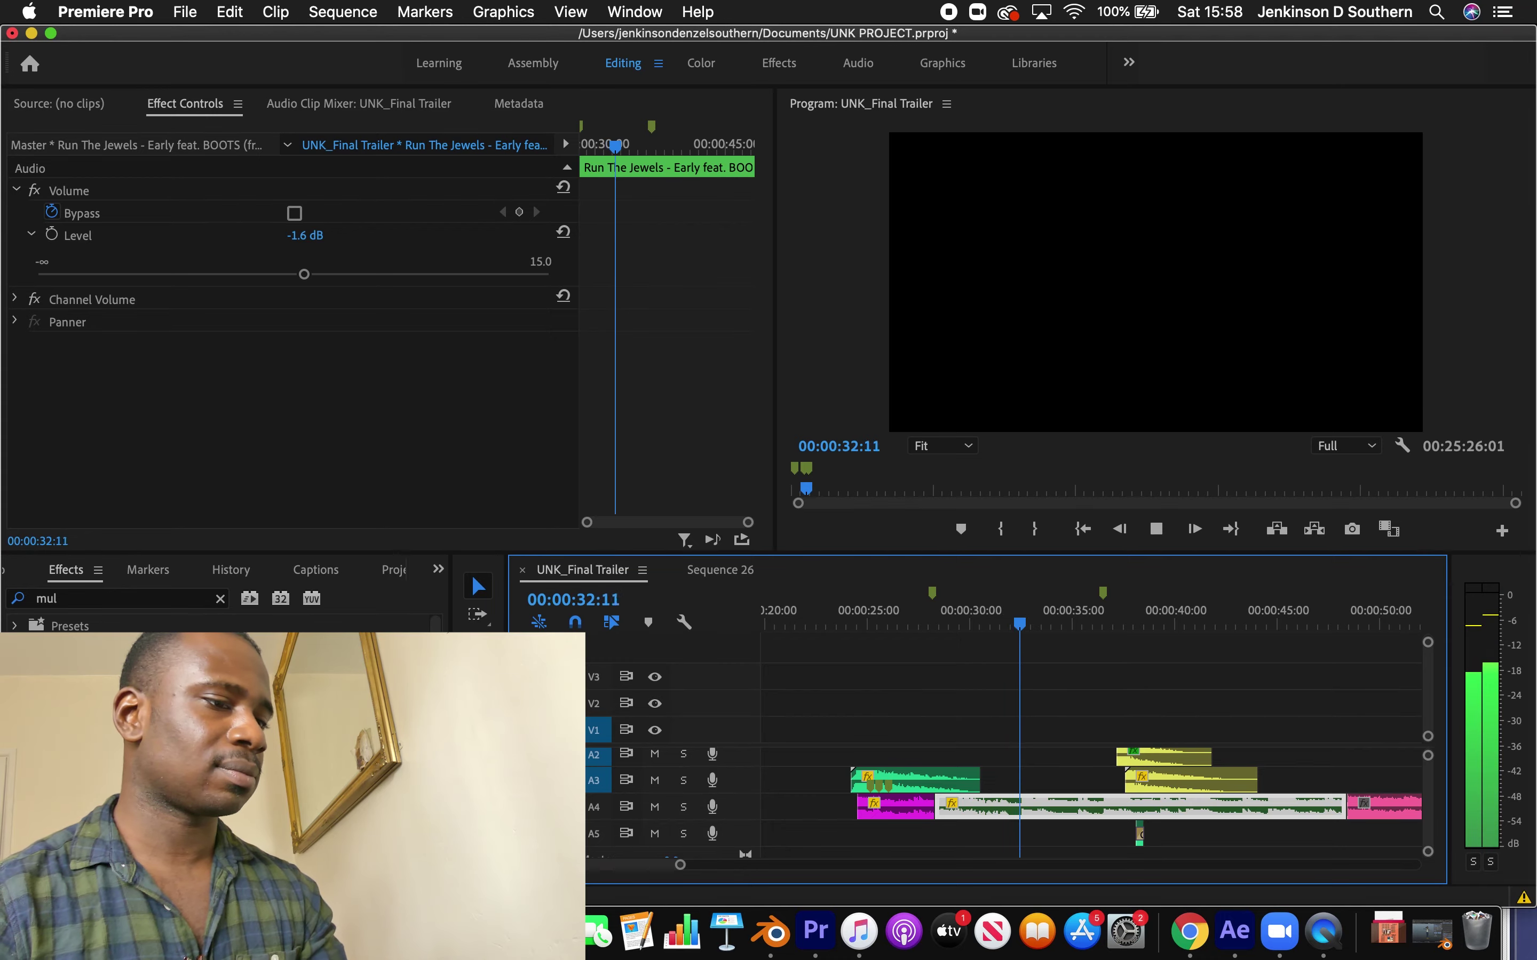
pyautogui.moveTo(108, 654); pyautogui.dragTo(390, 398)
pyautogui.click(364, 366)
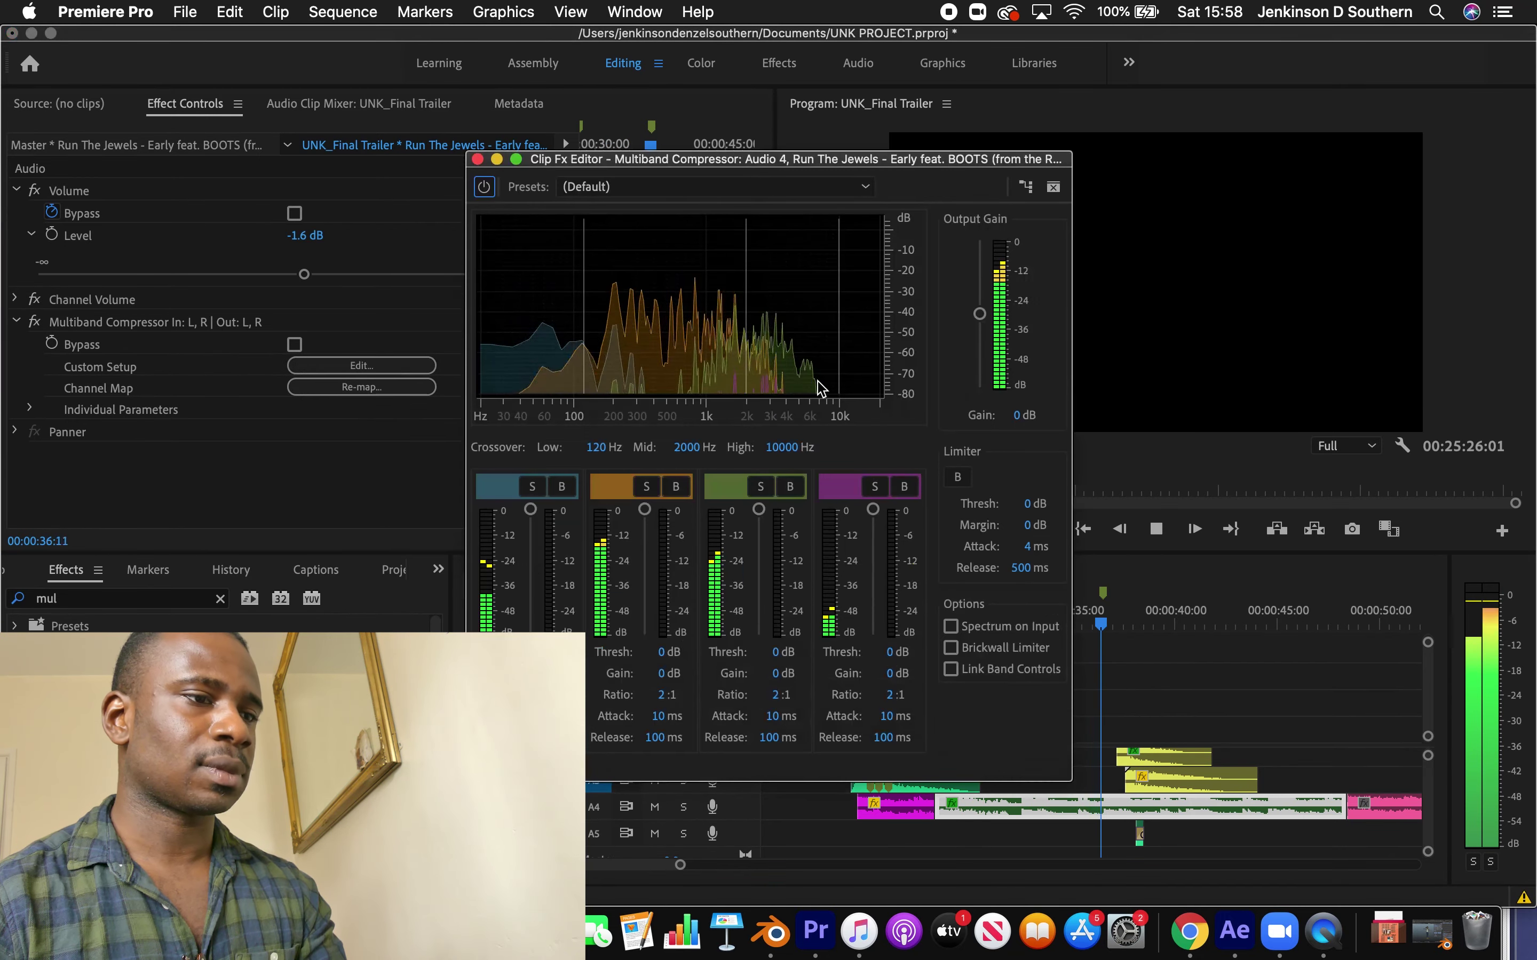
# Audition the Toy and Walkie Talkie compressor presets on the A4 Run The Jewels clip
pyautogui.click(728, 191)
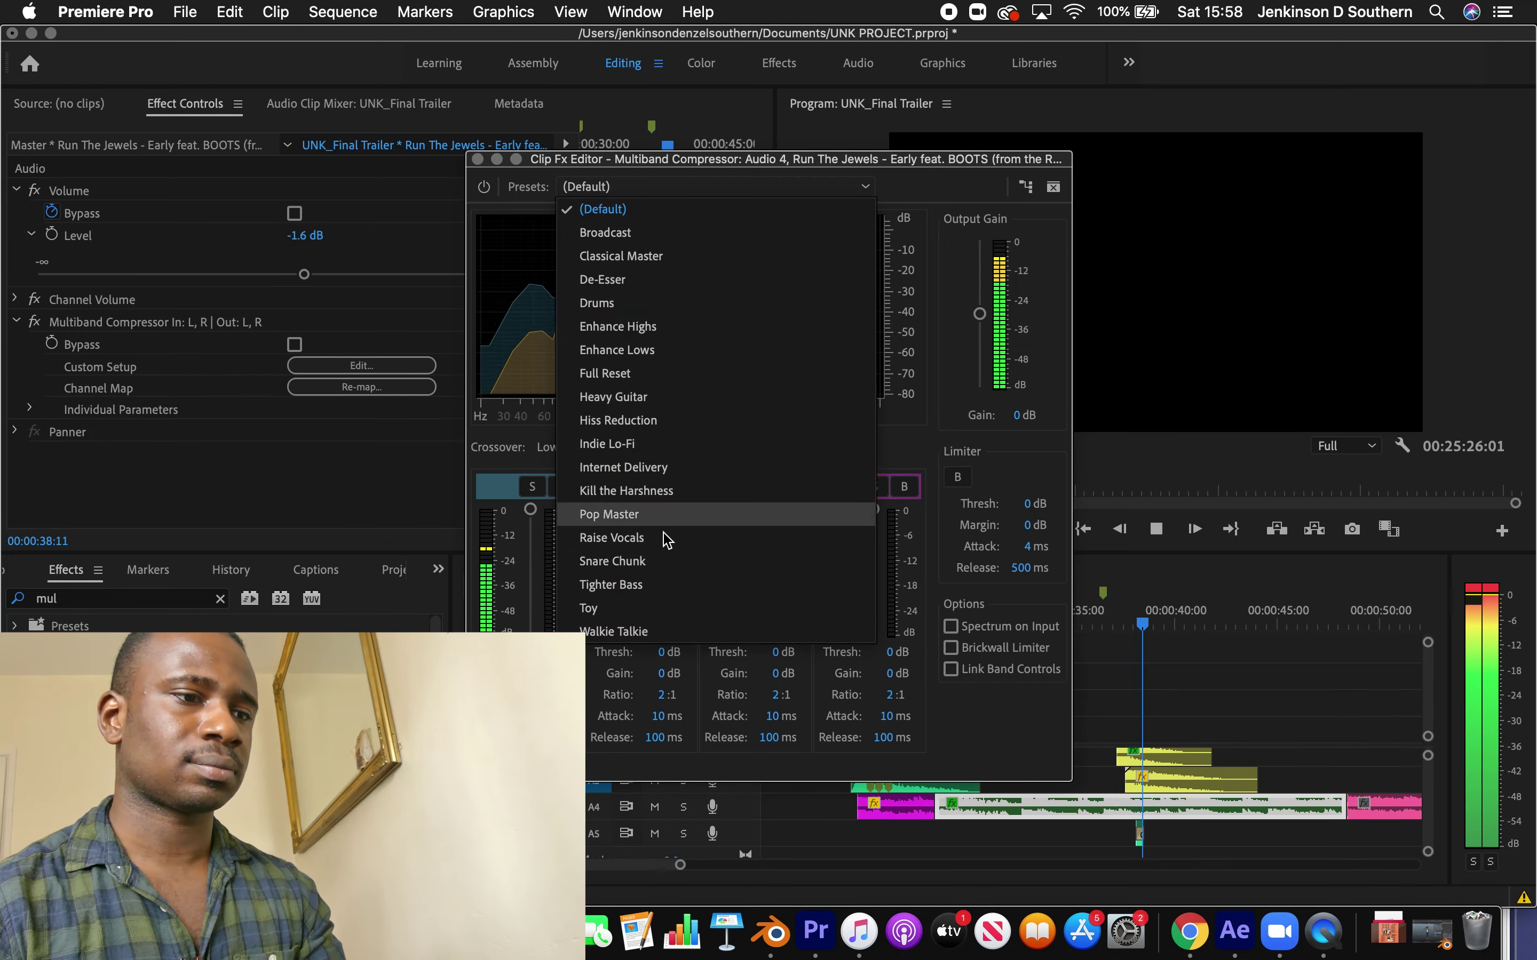
pyautogui.click(651, 608)
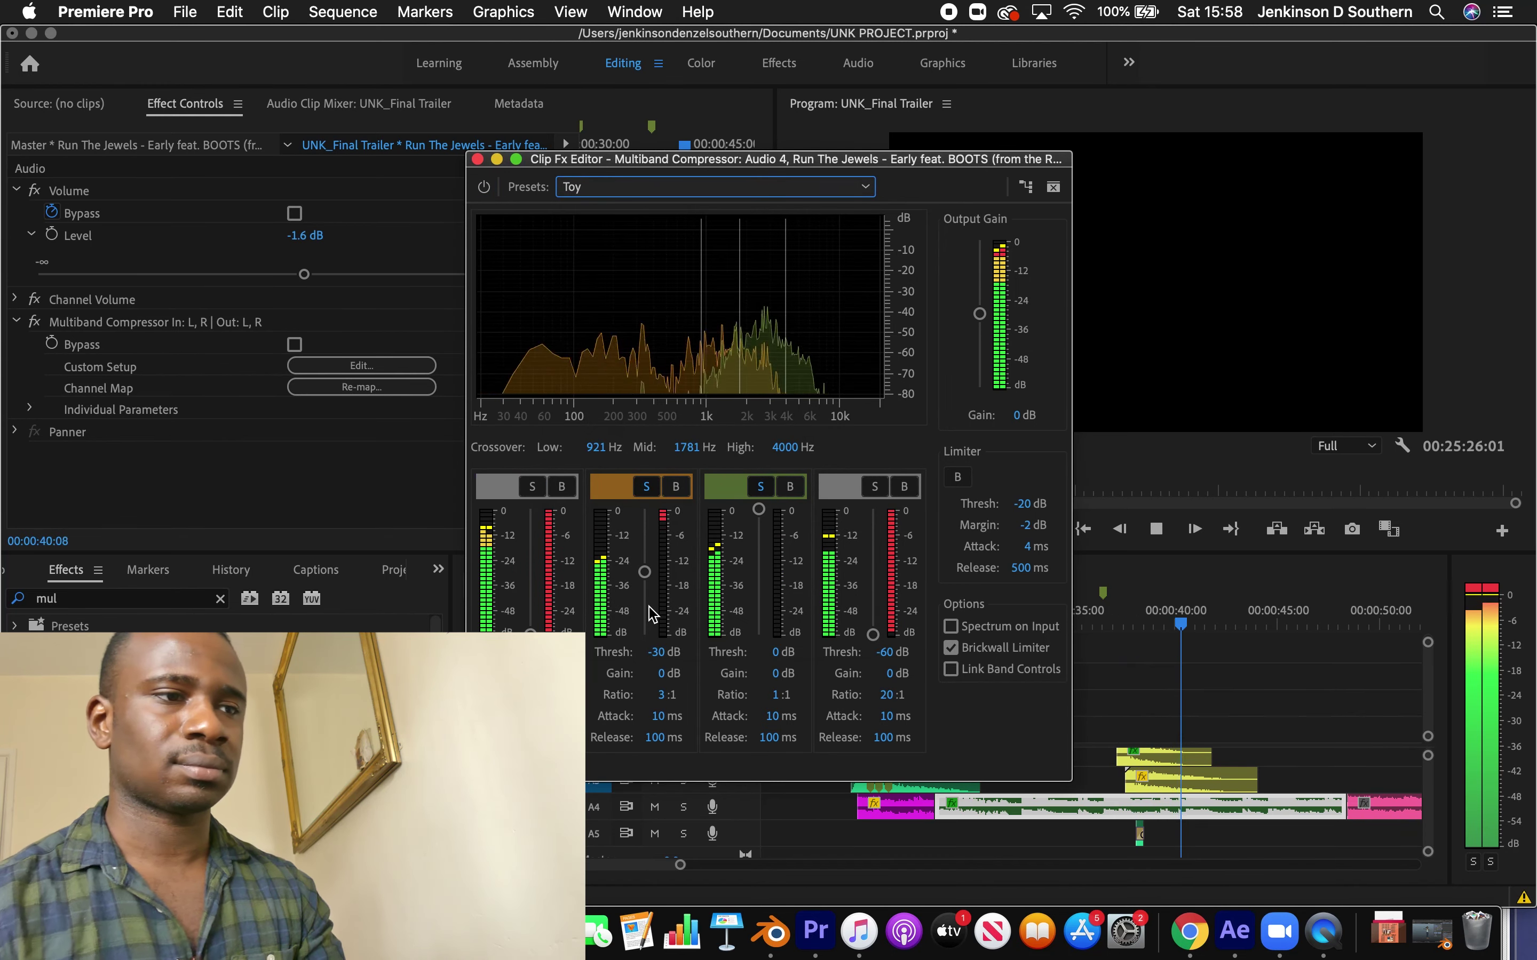
pyautogui.press('space')
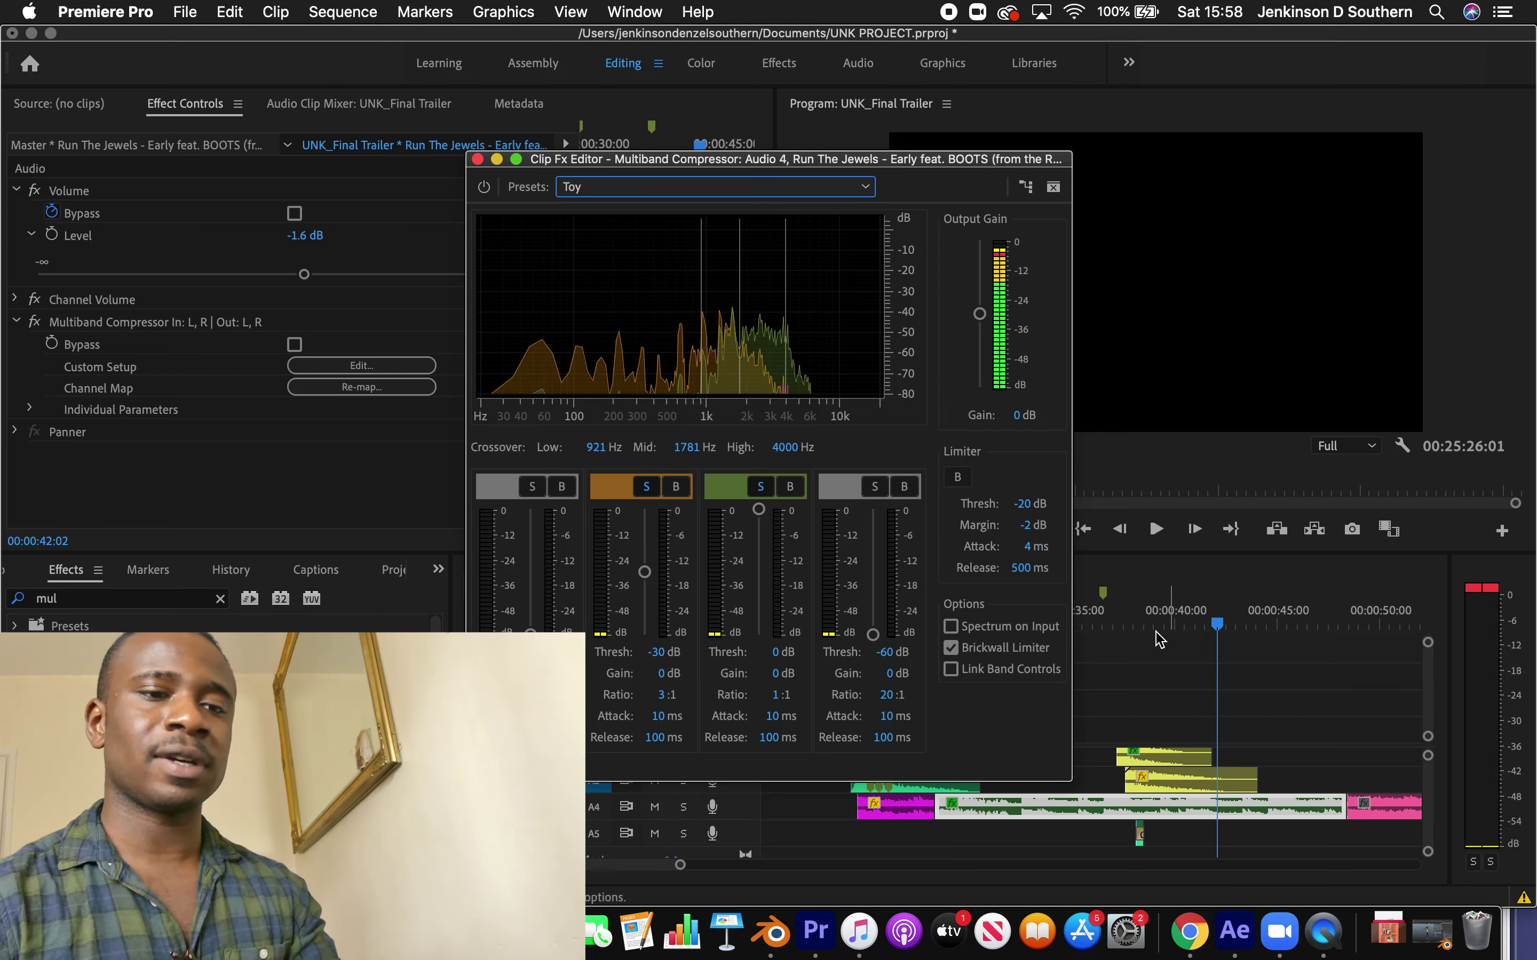
pyautogui.click(748, 189)
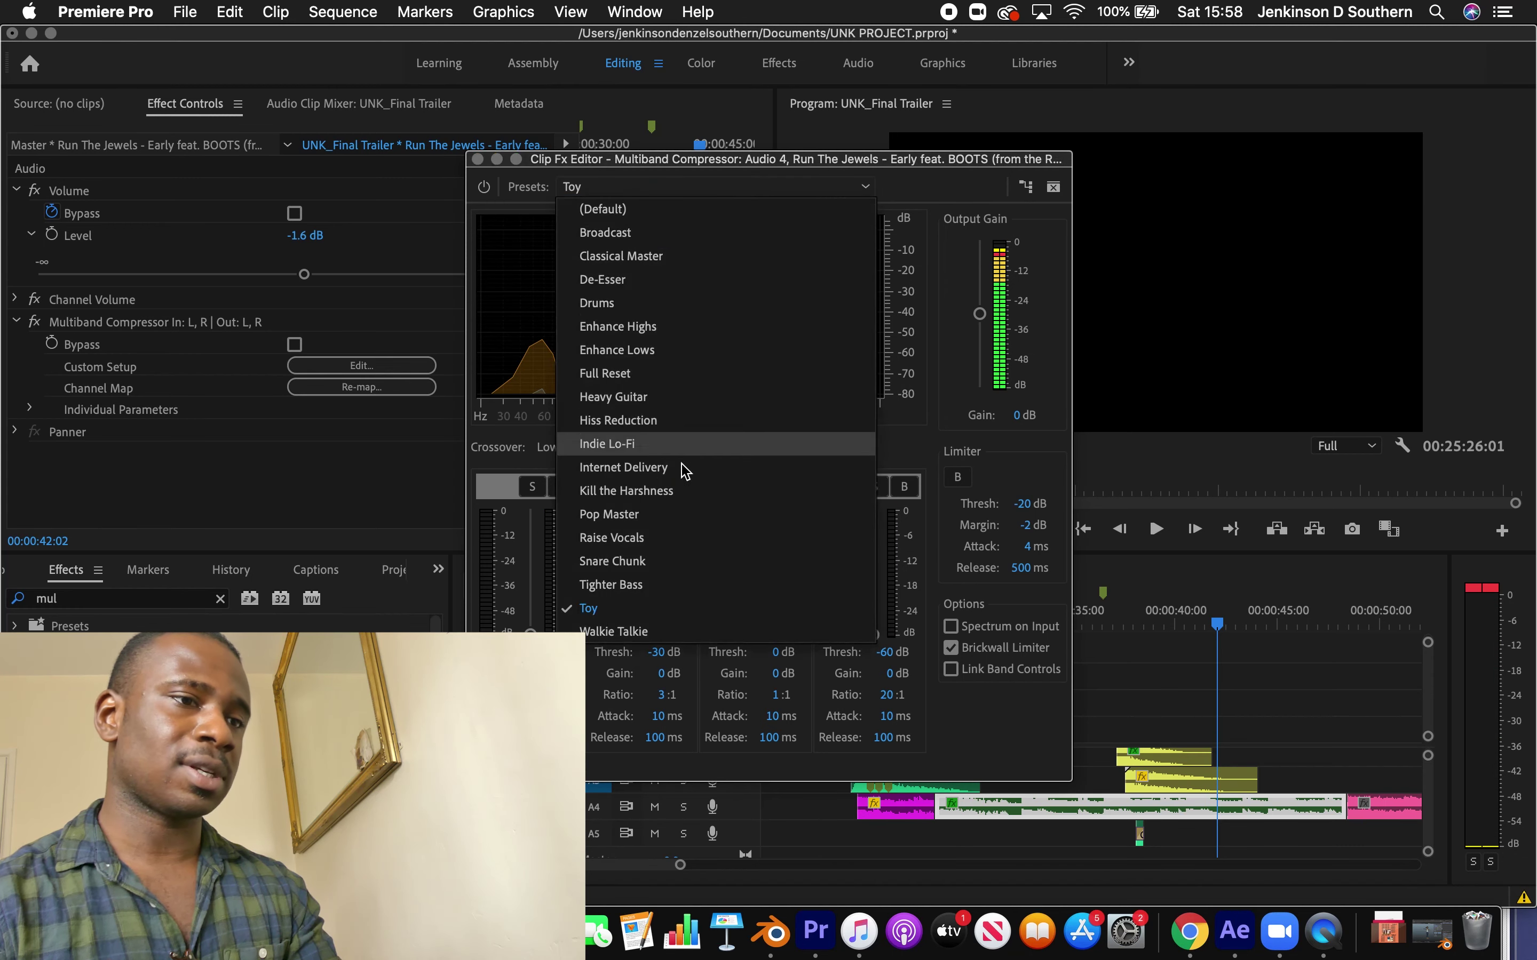
pyautogui.click(665, 633)
pyautogui.press('space')
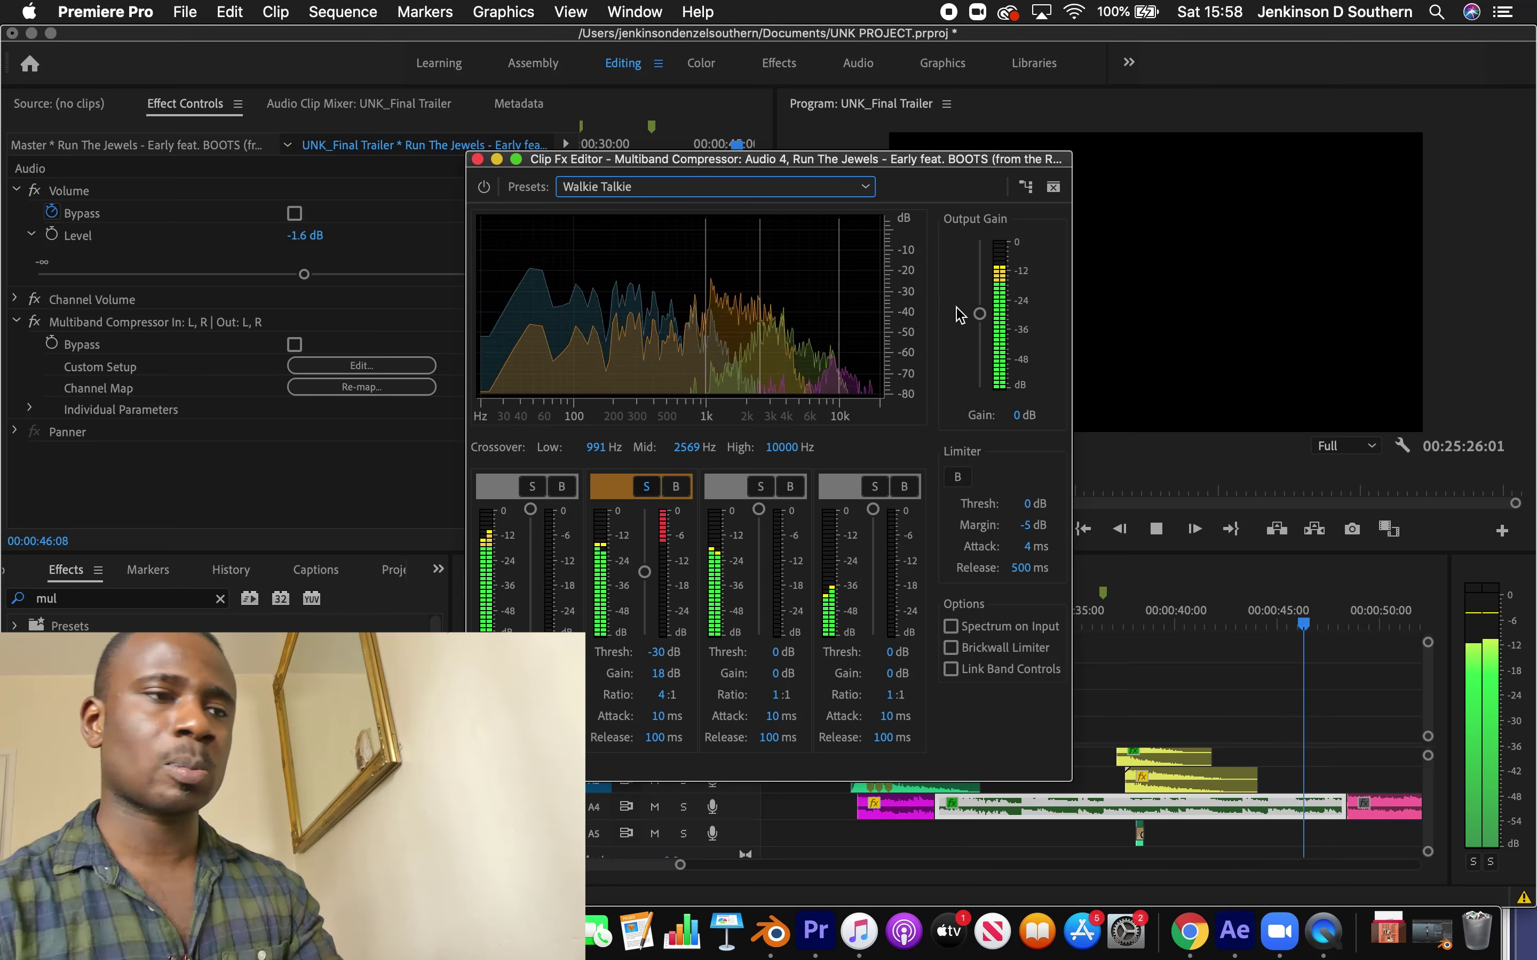
pyautogui.press('space')
# Return the A4 clip's Multiband Compressor to the (Default) preset, close its settings and switch the effect off
pyautogui.click(819, 190)
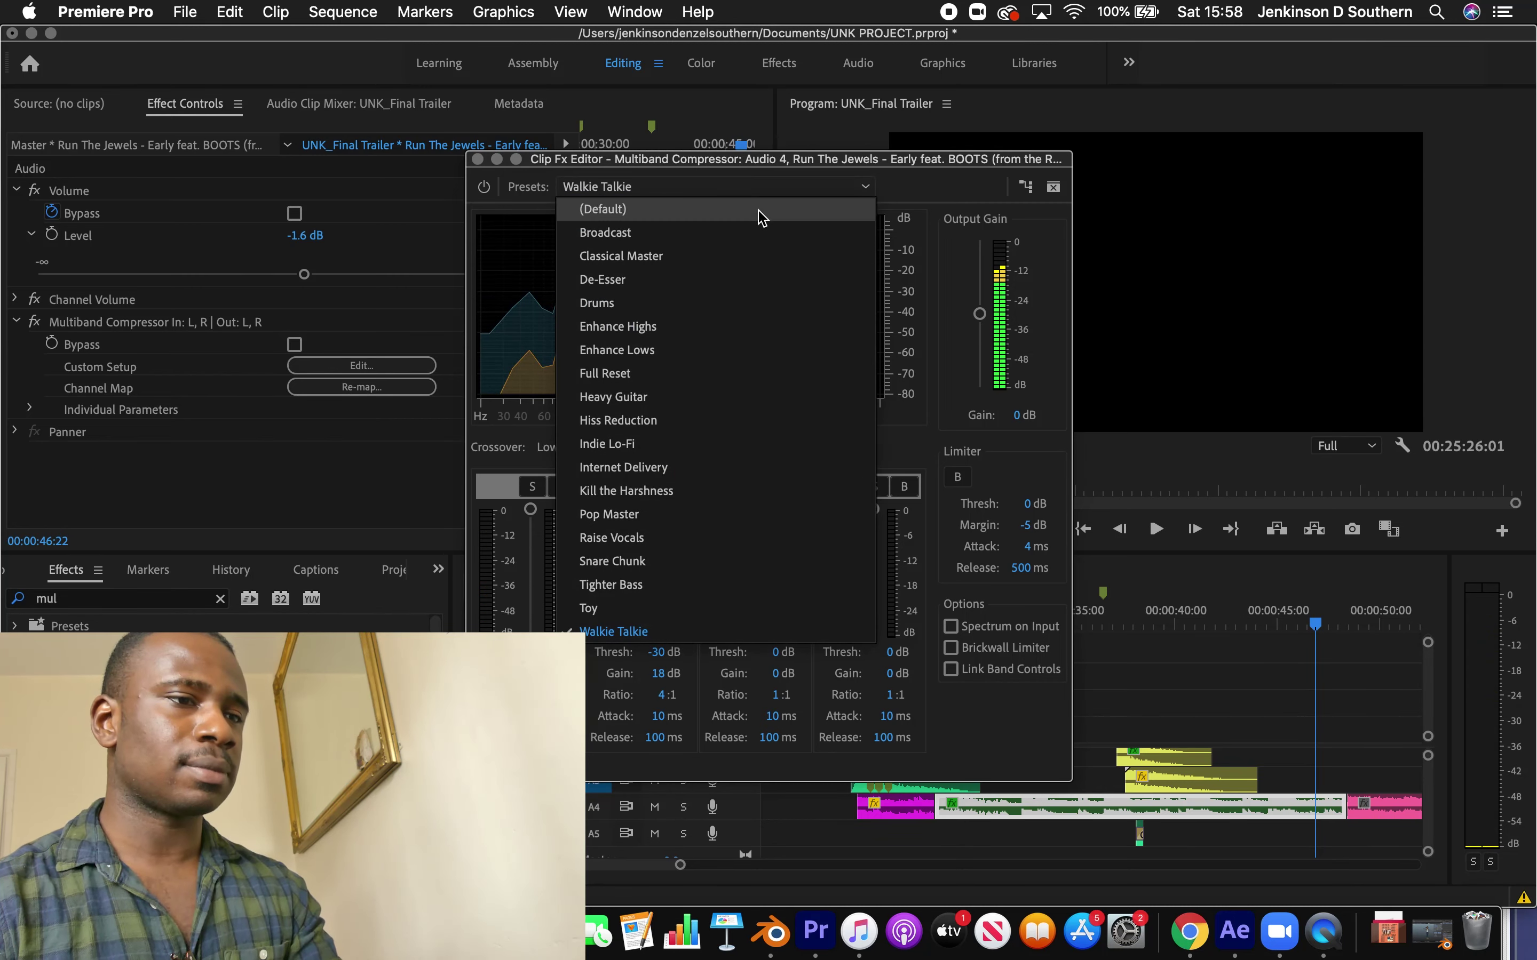
pyautogui.click(761, 212)
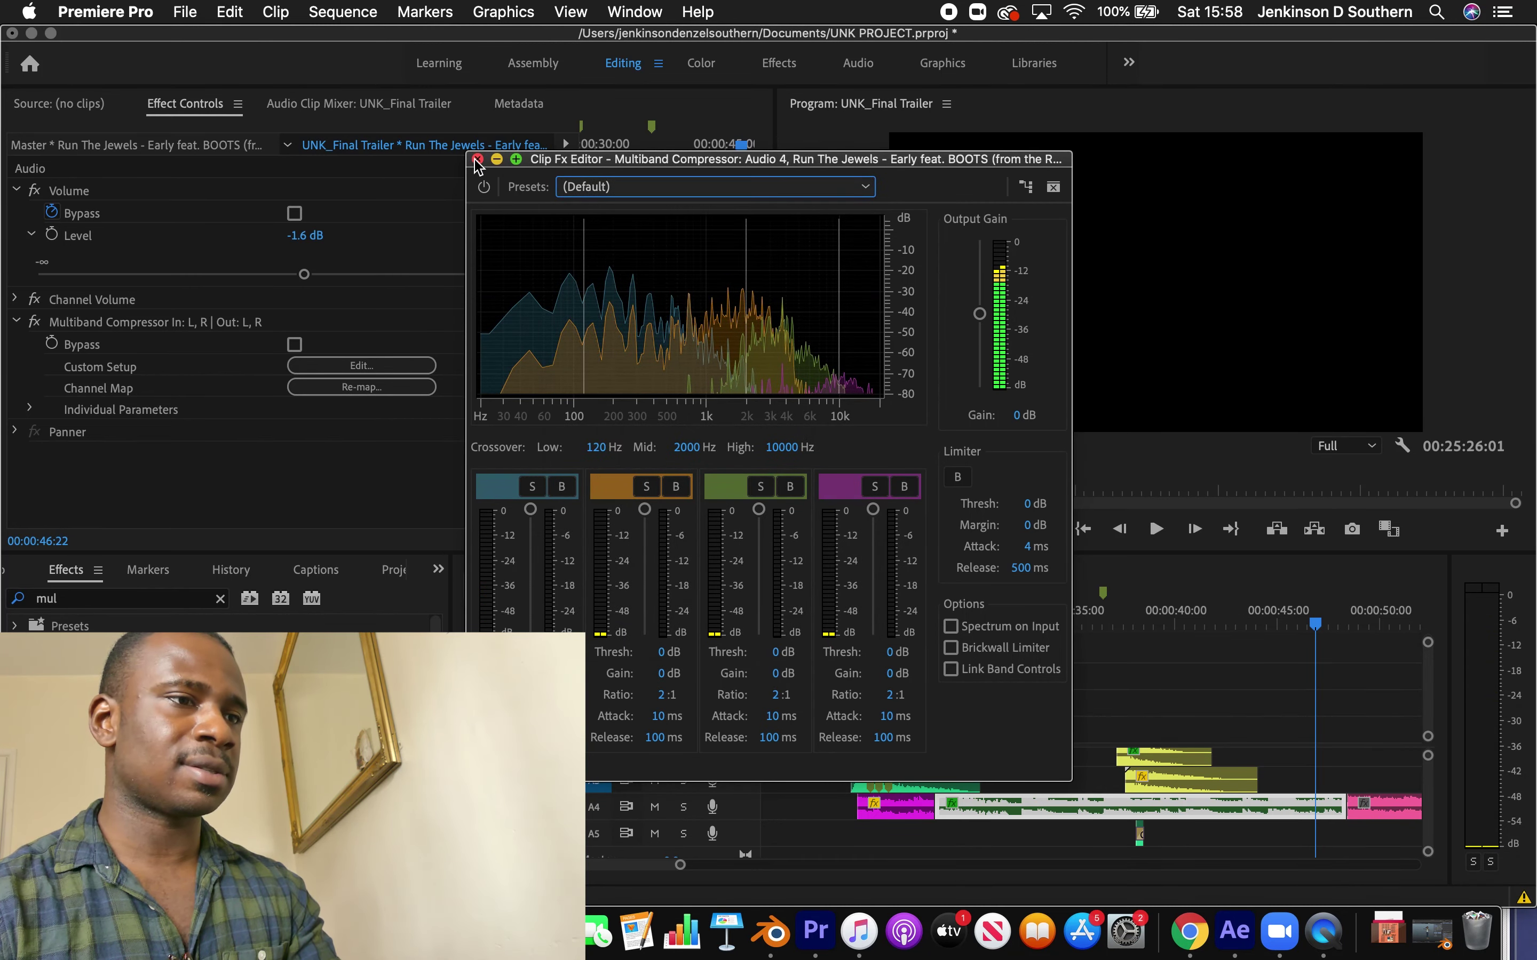
pyautogui.click(478, 160)
pyautogui.click(34, 323)
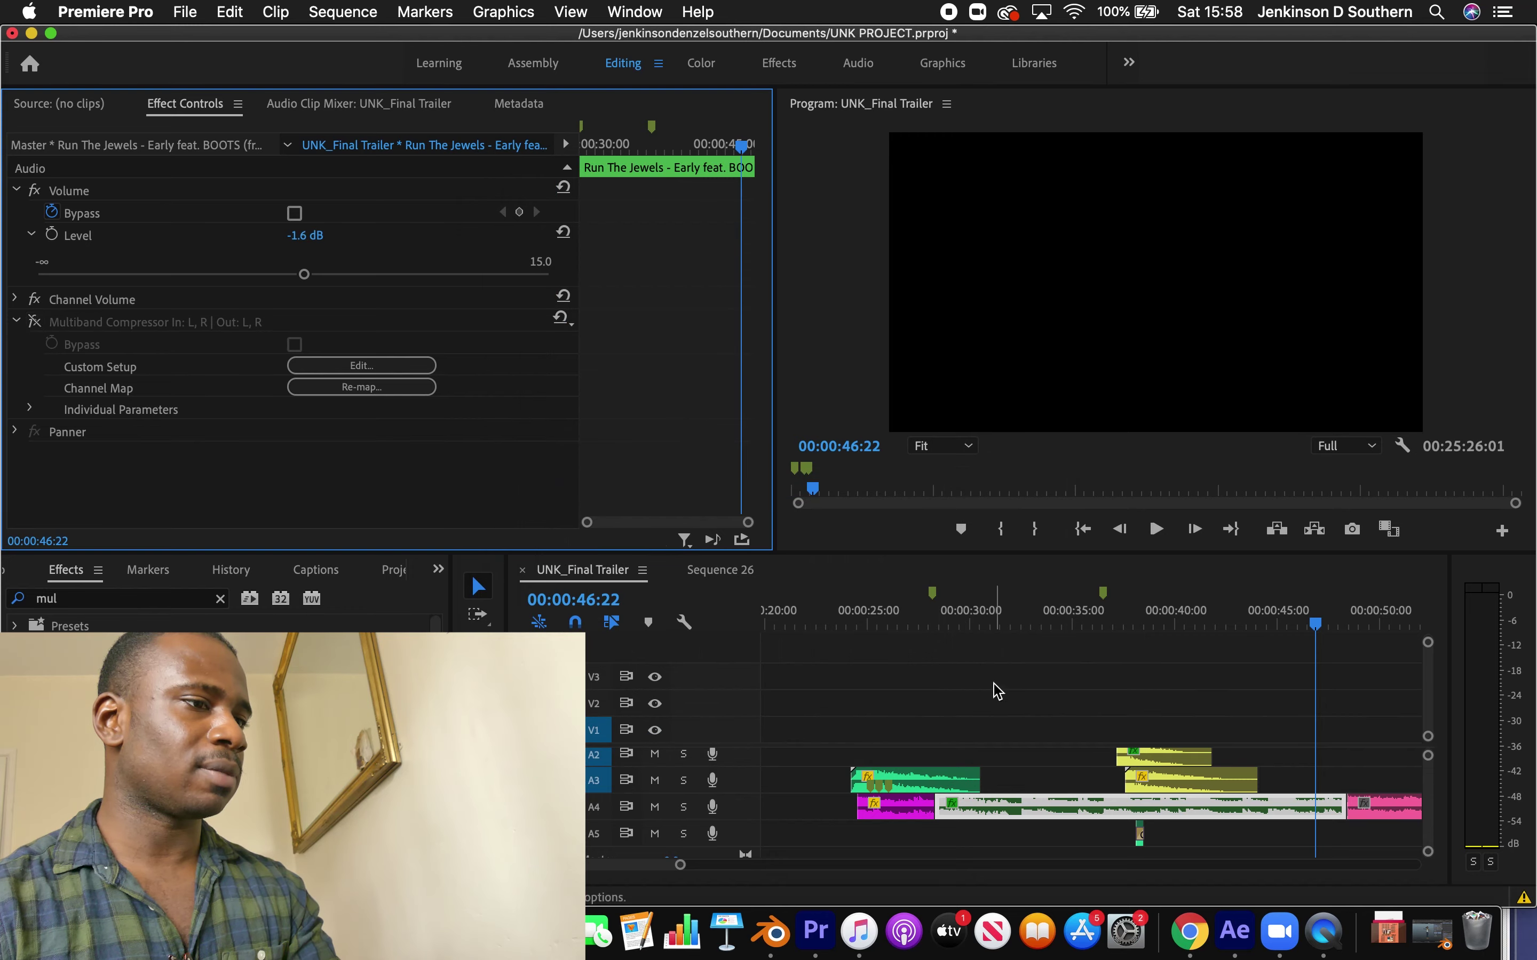
# Apply the Toy preset to the Multiband Compressor on the A5 Waves.mp3 piece
pyautogui.click(1139, 842)
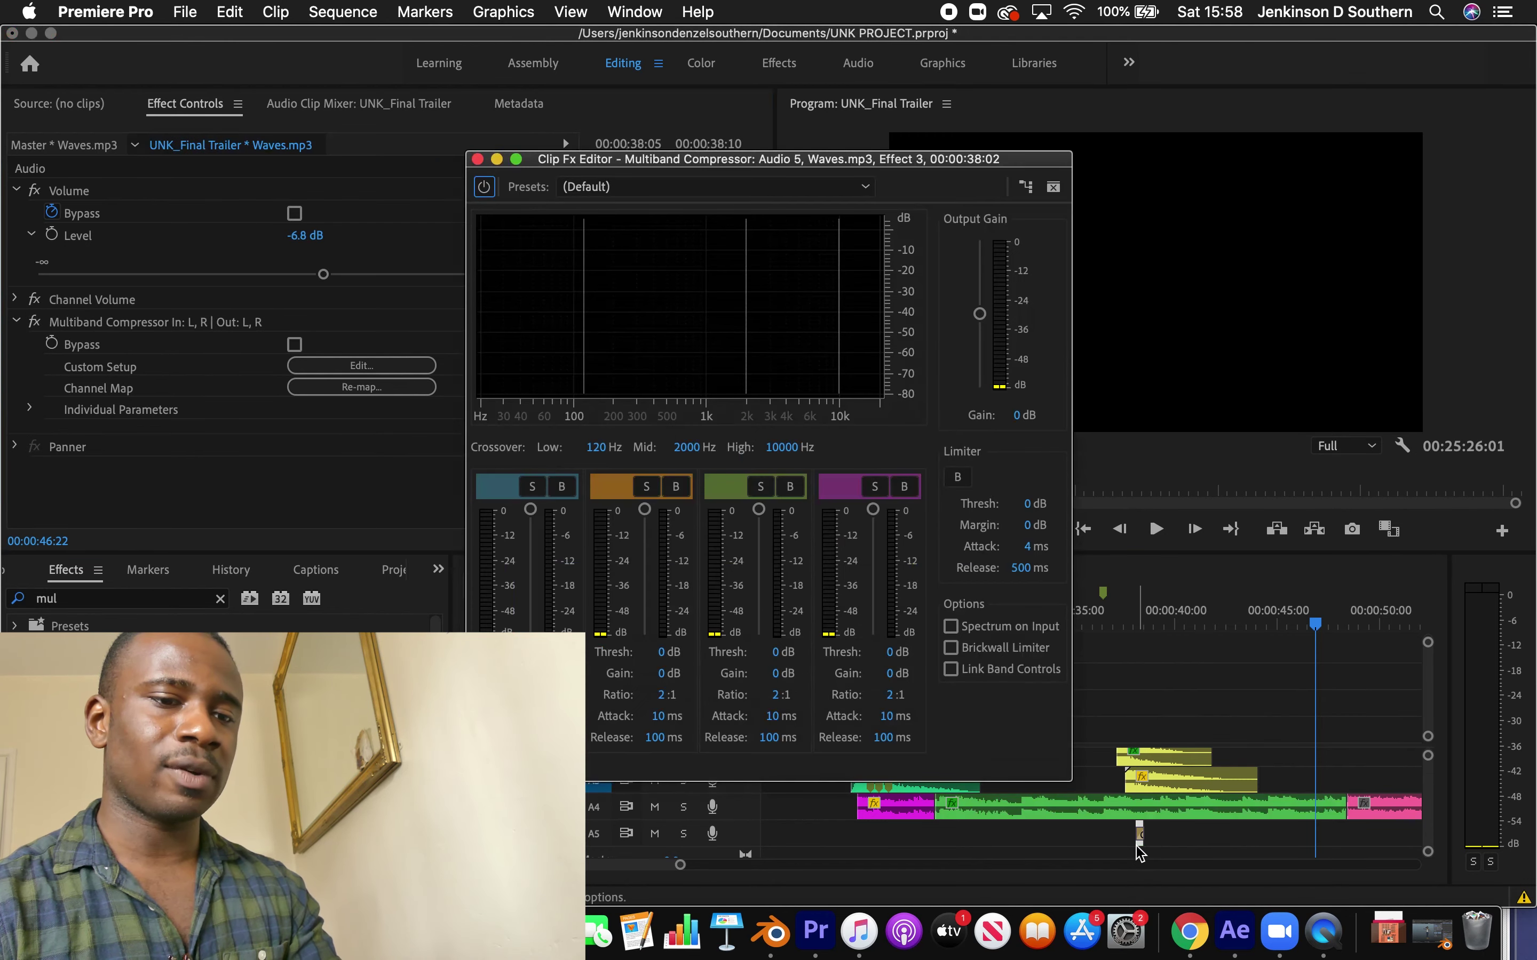
pyautogui.click(667, 191)
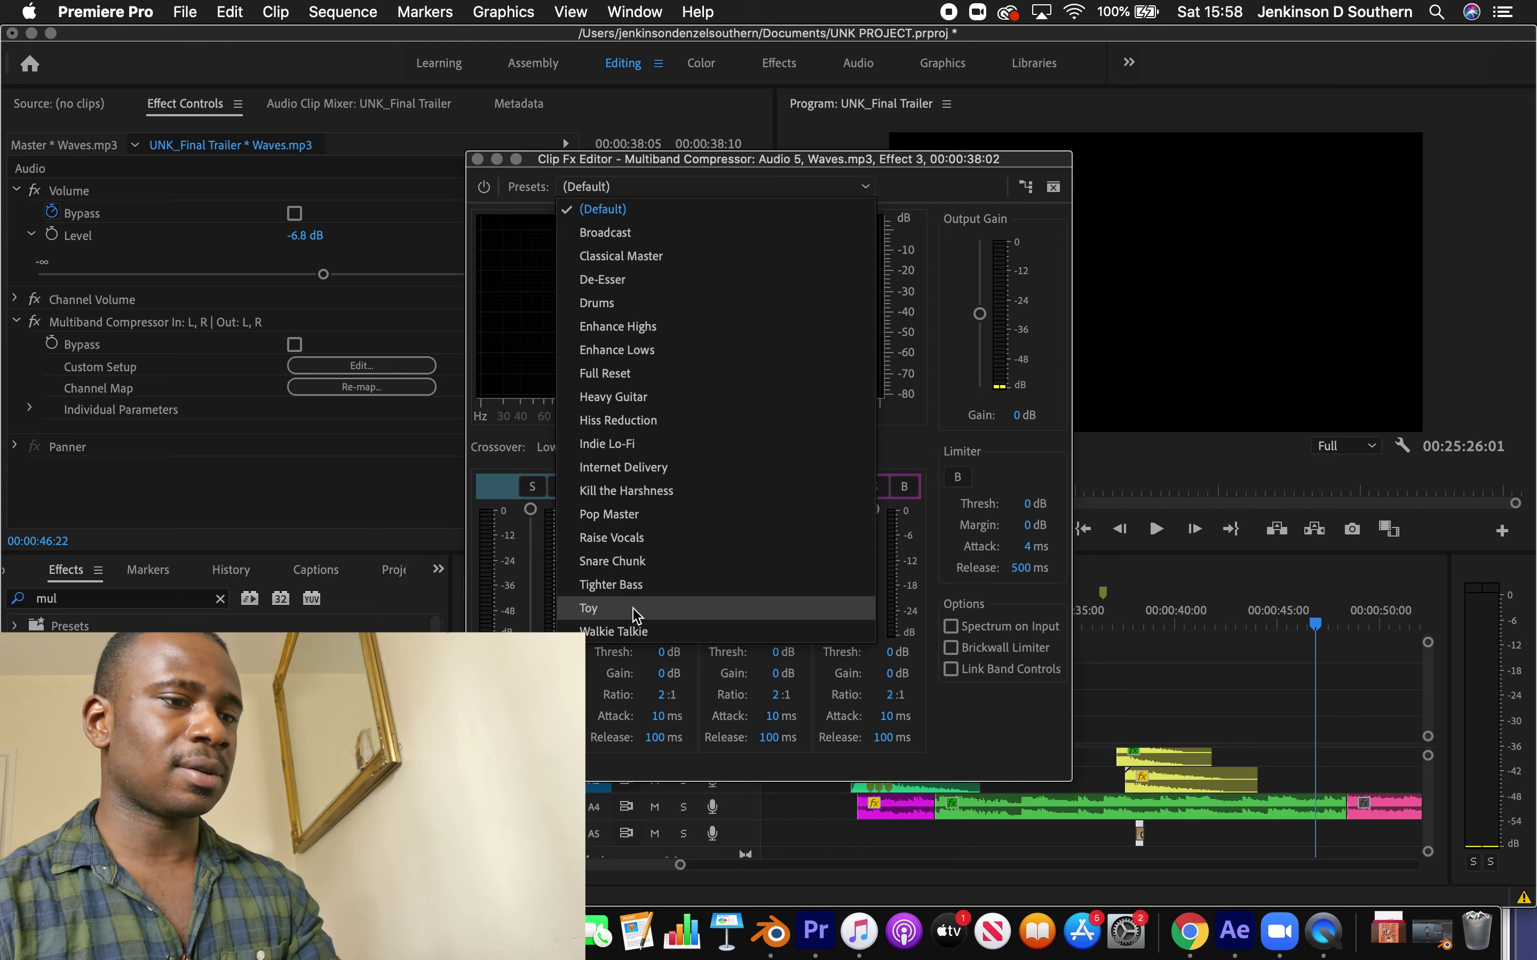
pyautogui.click(588, 609)
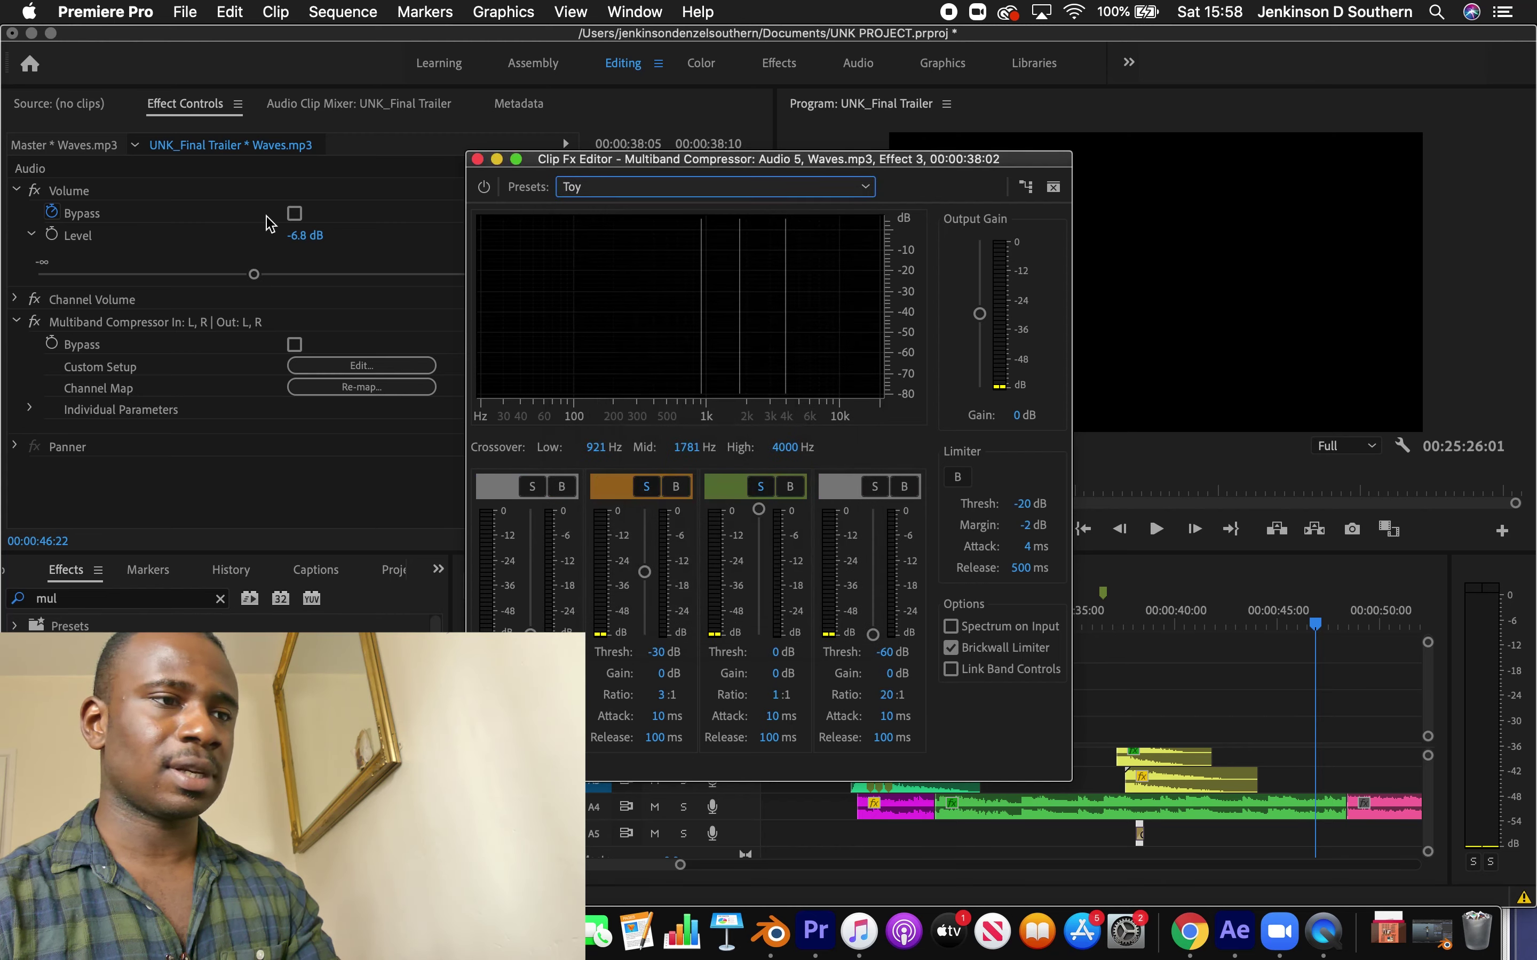
# Solo A5, listen to the compressed Waves.mp3 piece from about 00:00:38:02, and close the compressor settings
pyautogui.click(565, 143)
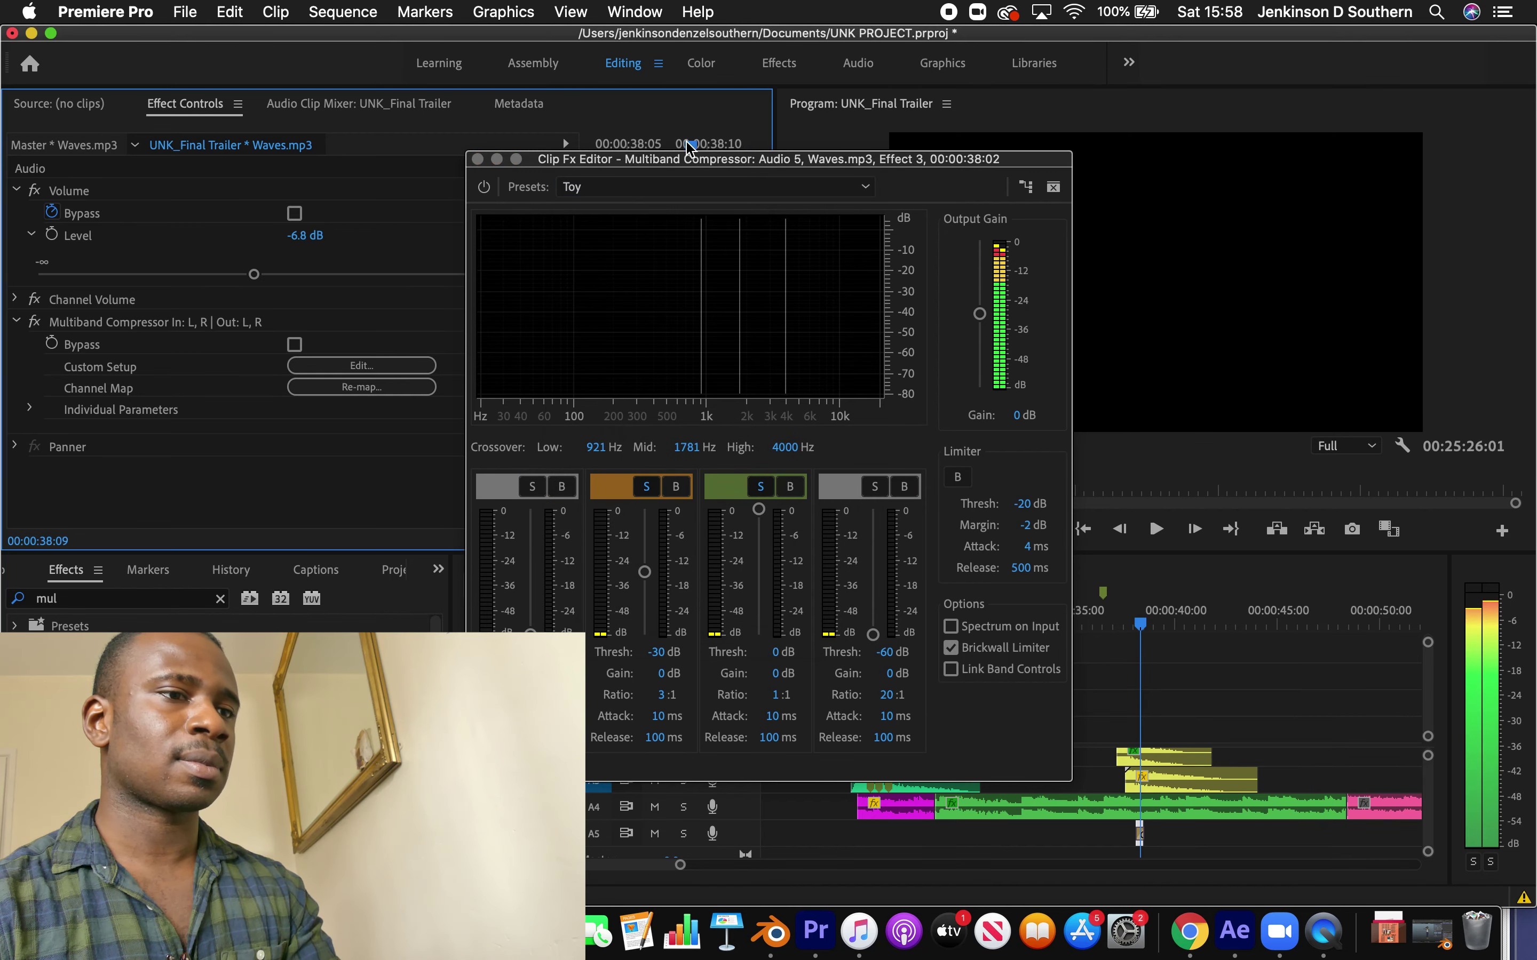
pyautogui.click(686, 834)
pyautogui.press('space')
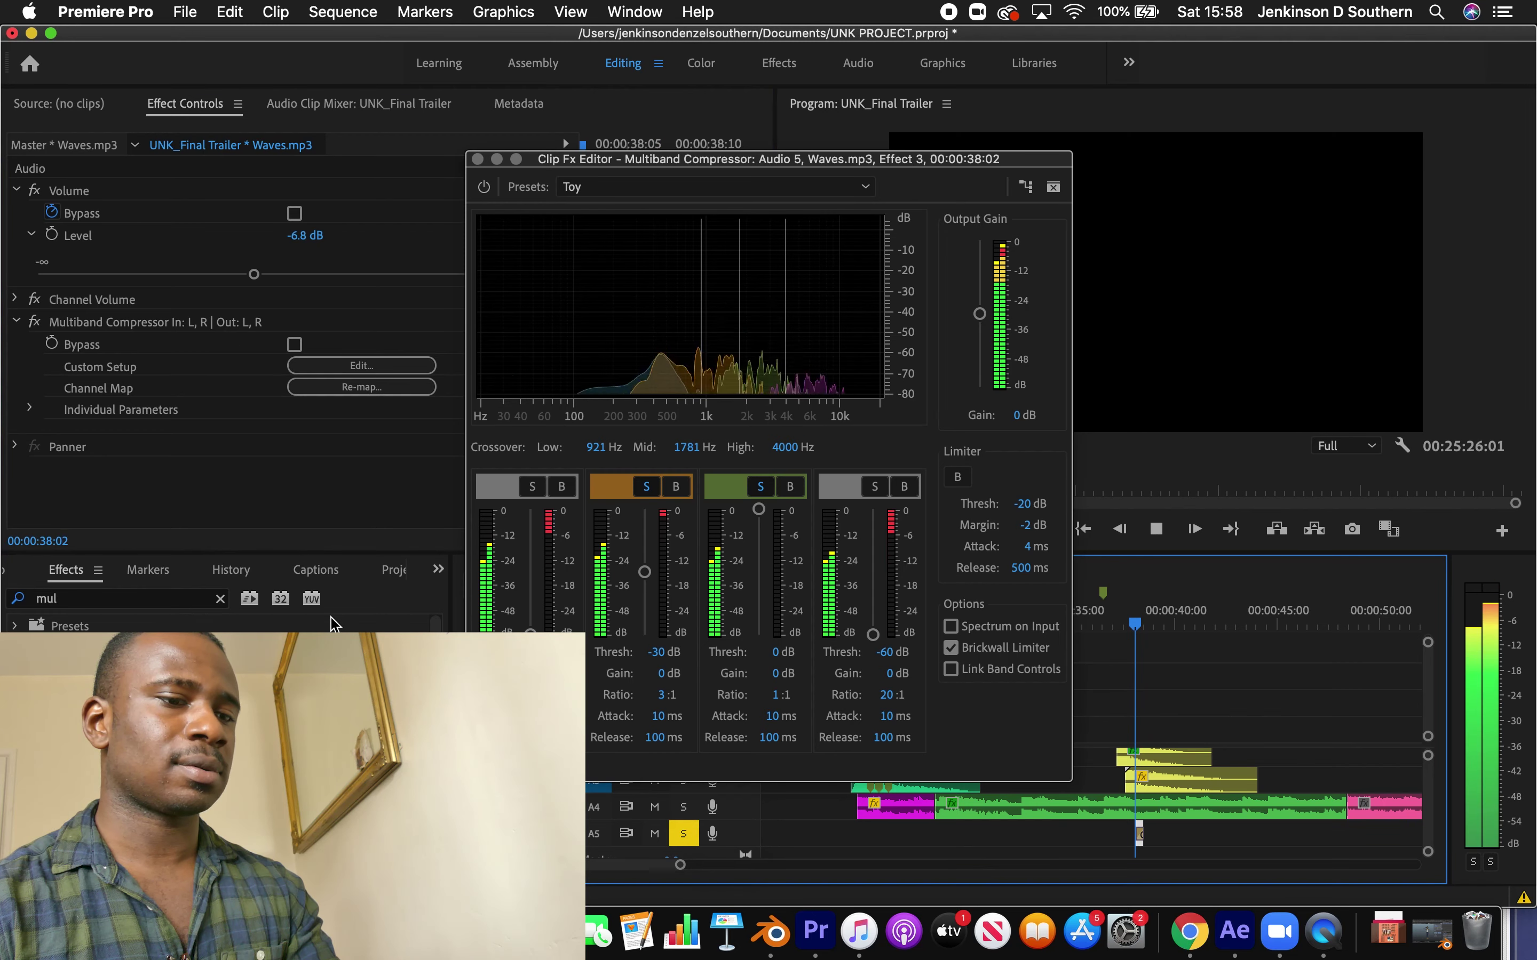
pyautogui.click(667, 147)
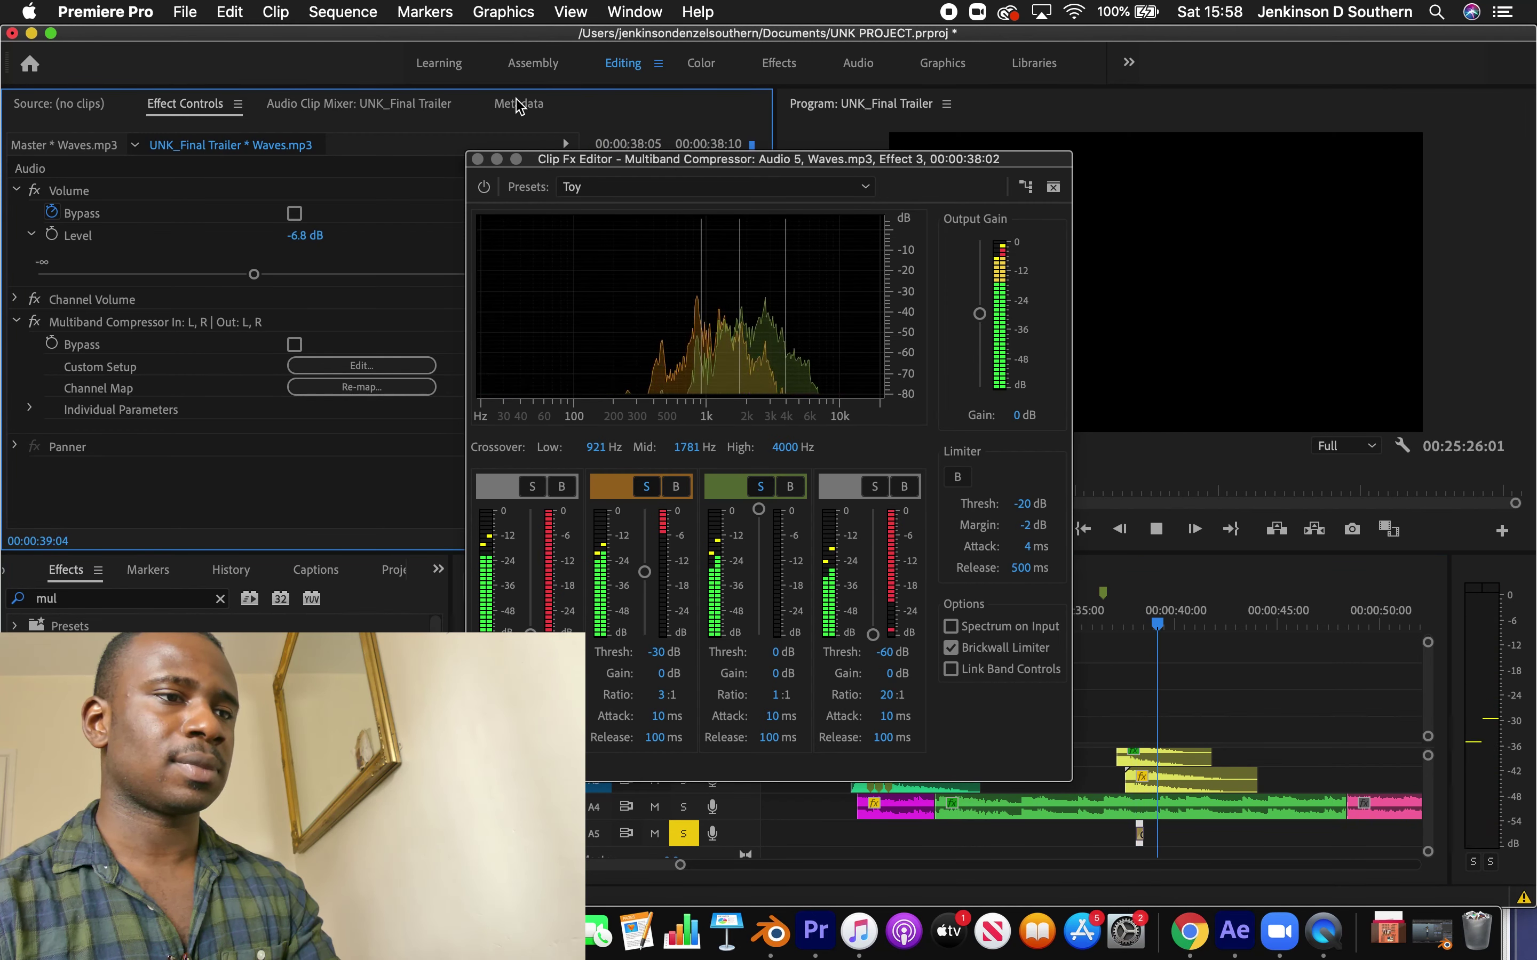
pyautogui.click(478, 159)
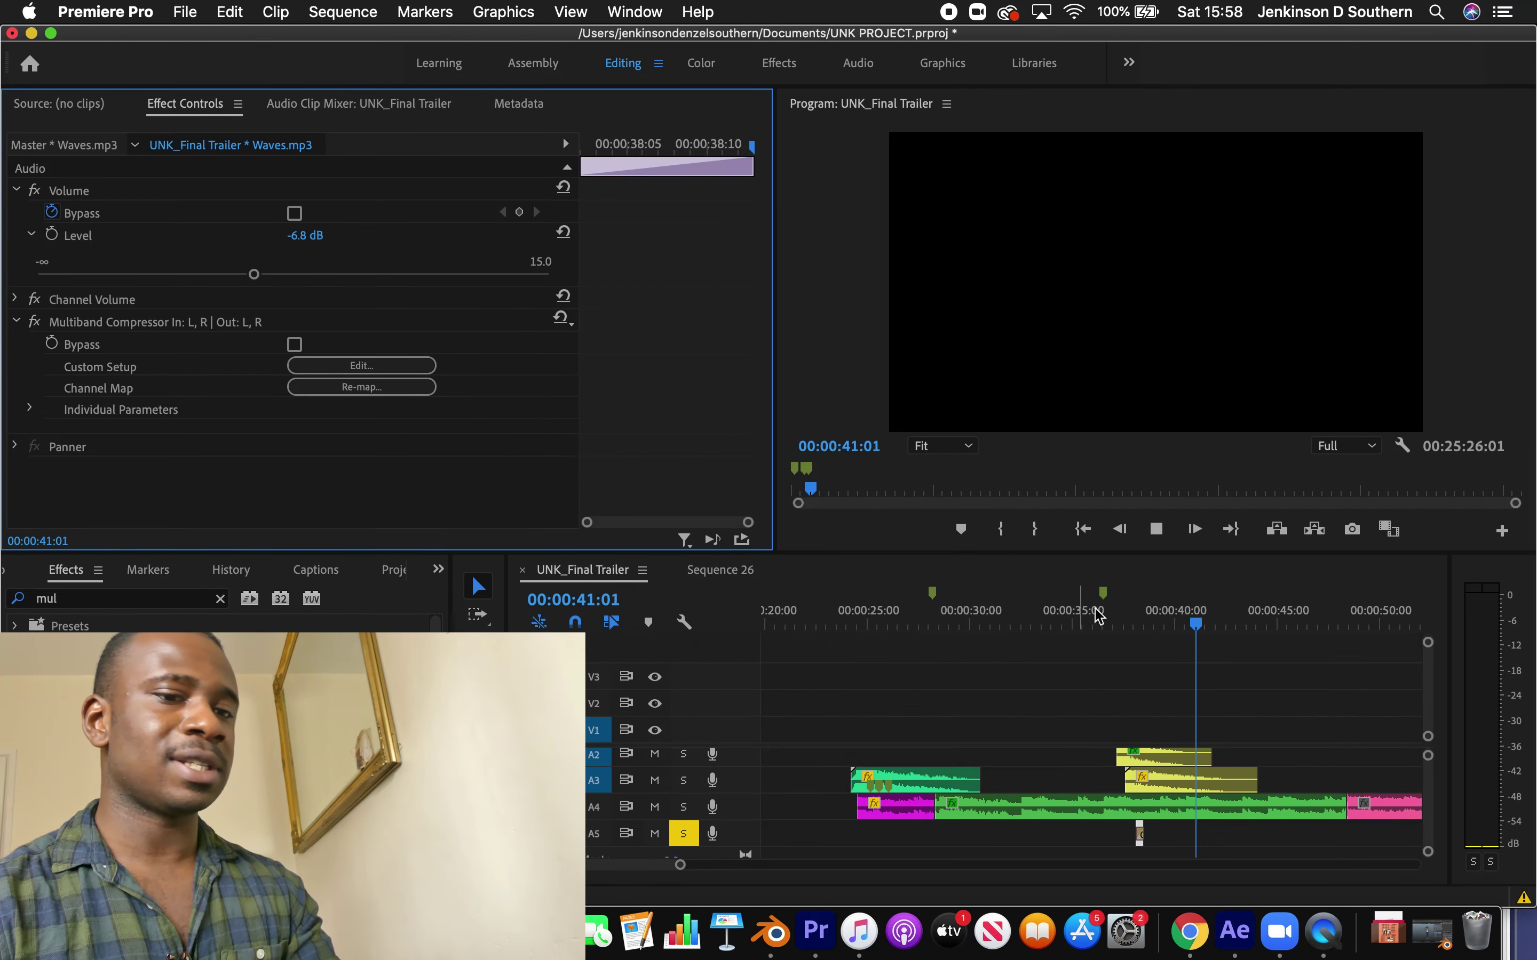
# Unsolo A5 and play the full mix from about 00:00:35:23, replaying the section around the Waves.mp3 piece
pyautogui.click(826, 769)
pyautogui.press('space')
pyautogui.click(685, 835)
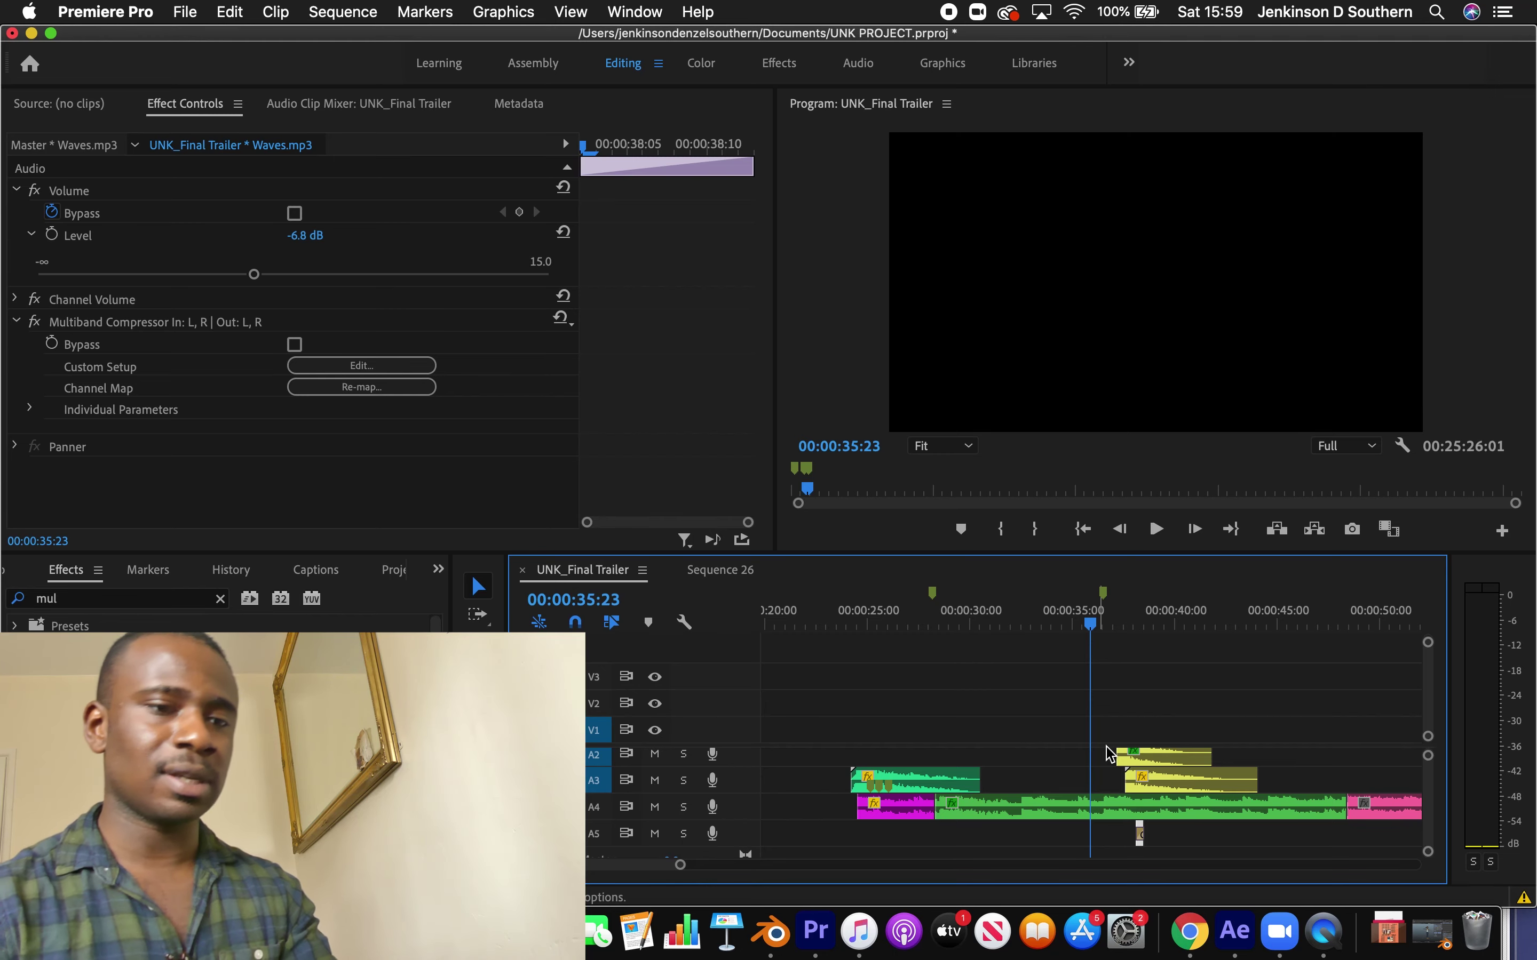
pyautogui.press('space')
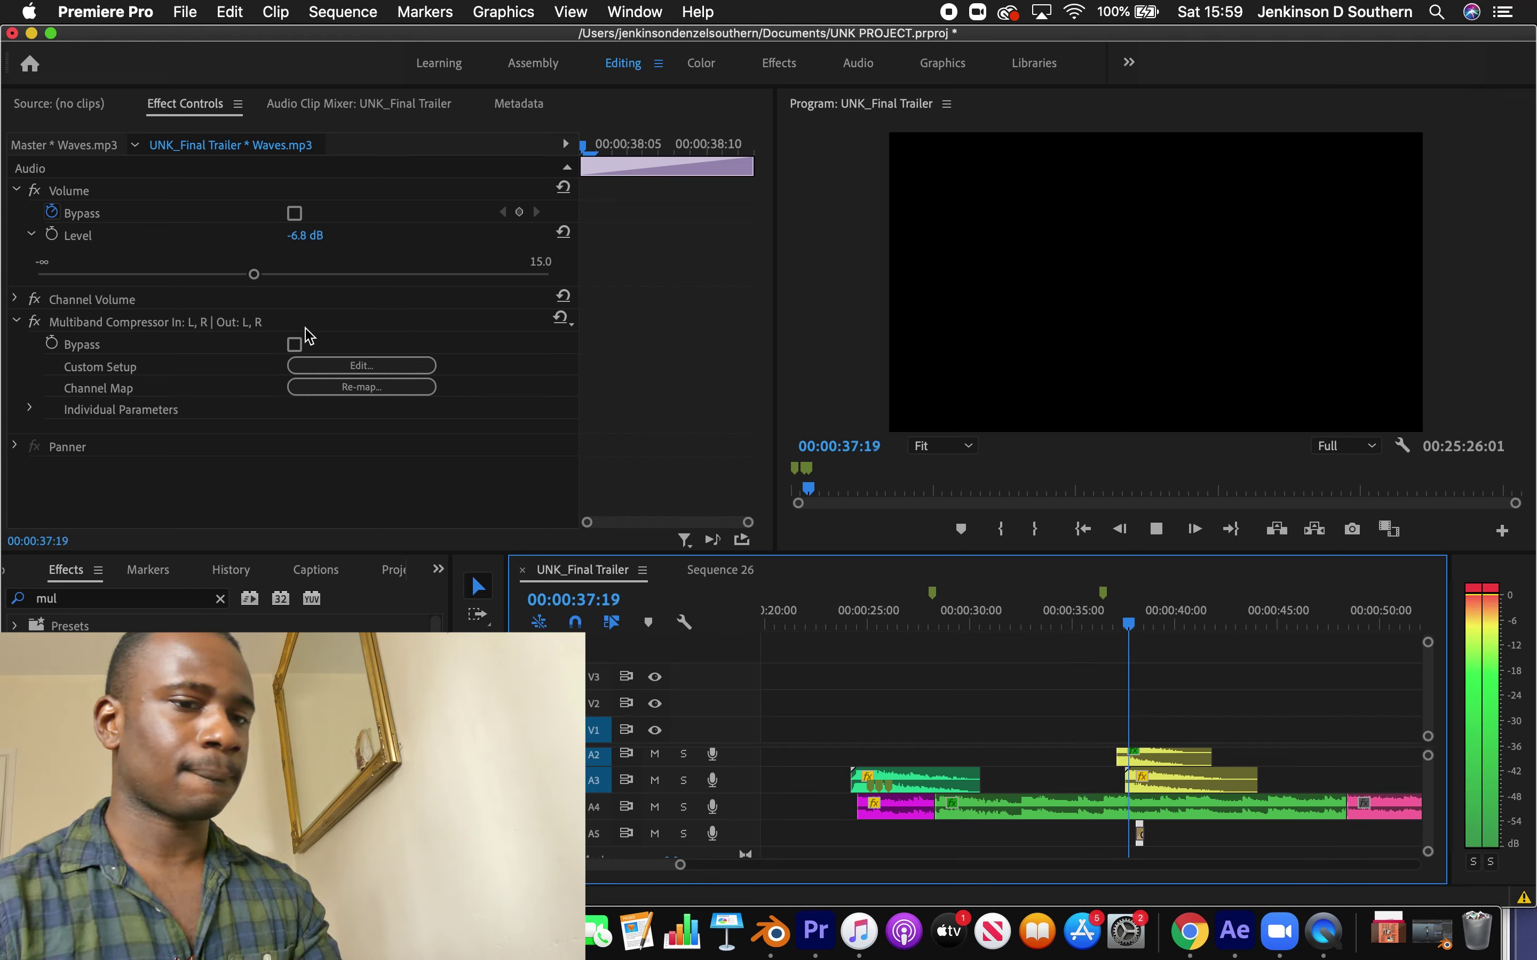
pyautogui.click(1155, 626)
pyautogui.click(1119, 628)
pyautogui.press('space')
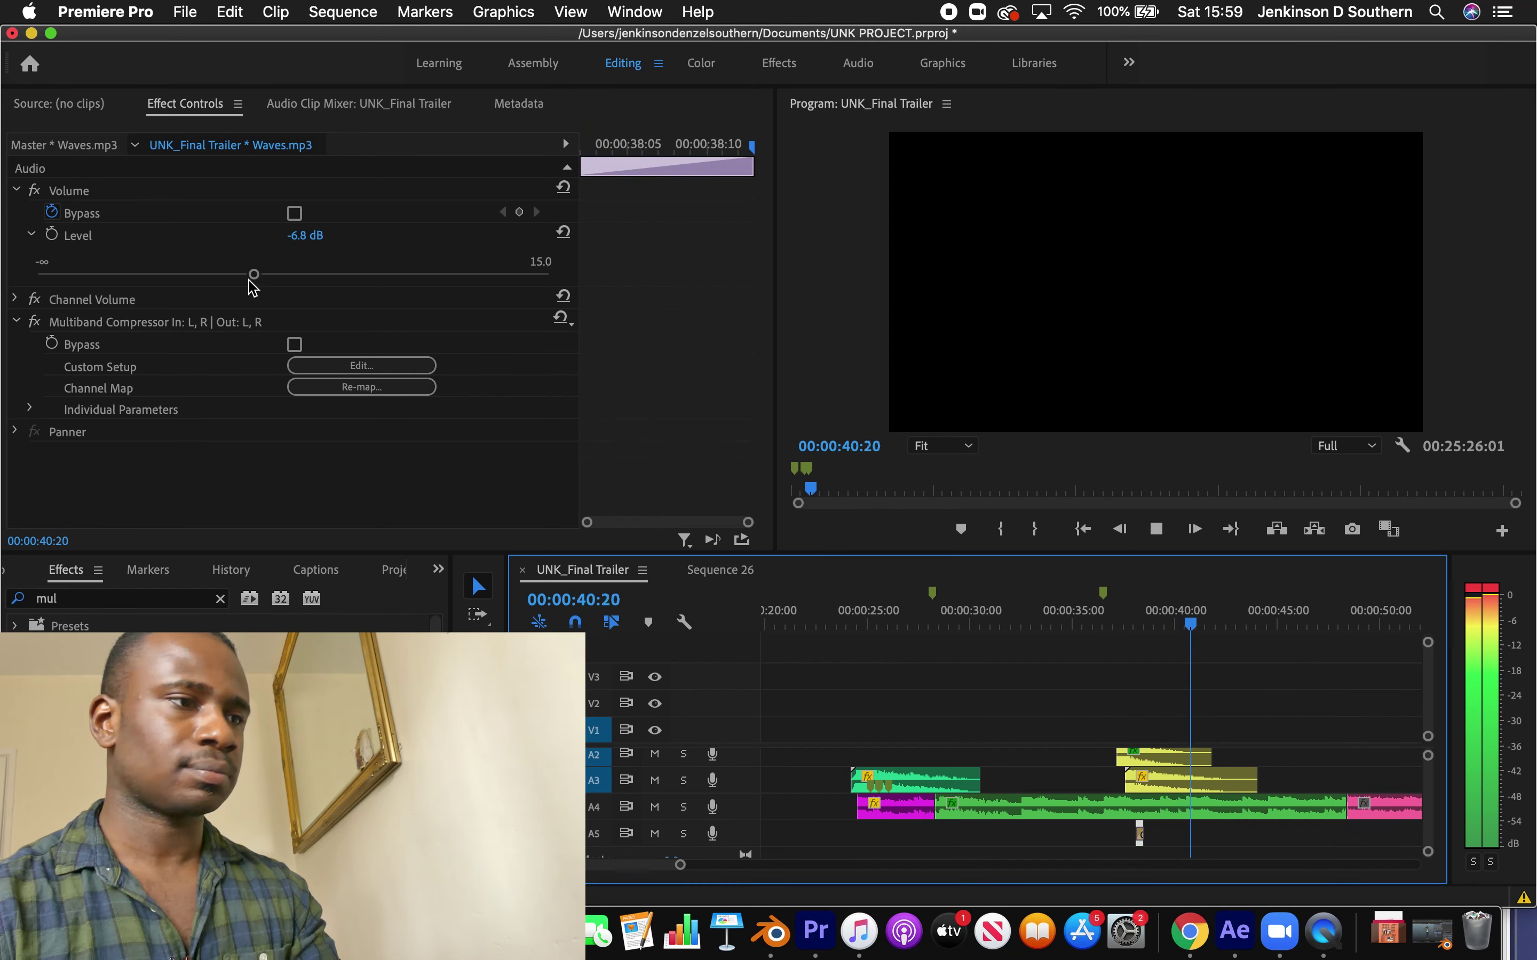
# Lower the level of the Waves.mp3 piece on A5 to -10.4 dB and play the mix from about 00:00:36
pyautogui.moveTo(254, 274); pyautogui.dragTo(240, 274)
pyautogui.click(1116, 628)
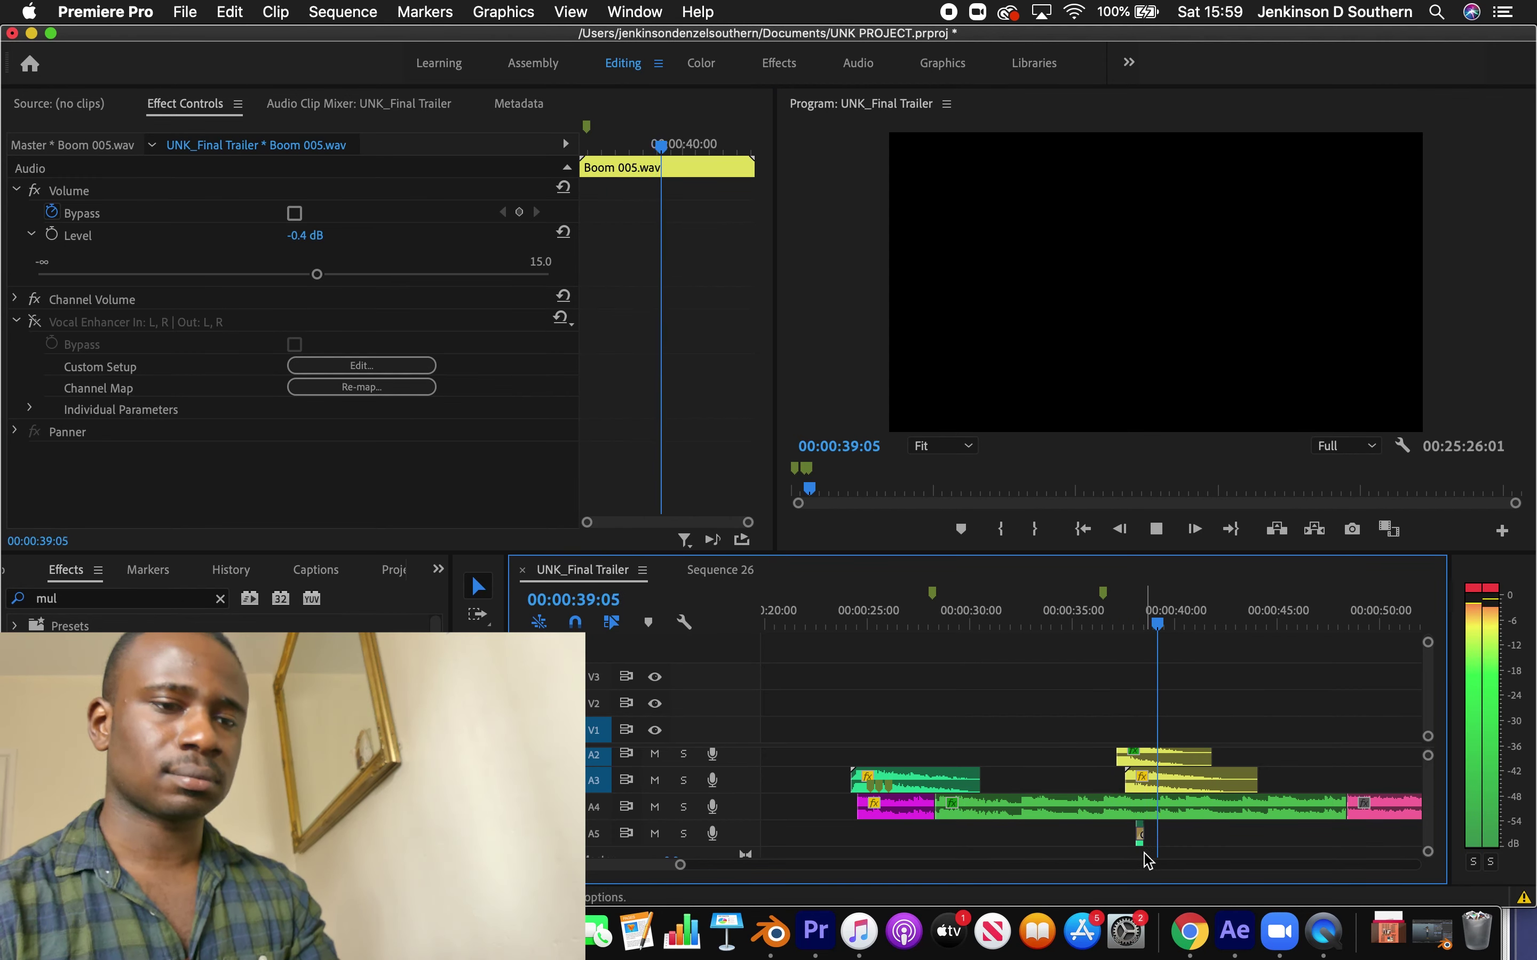
pyautogui.click(1137, 833)
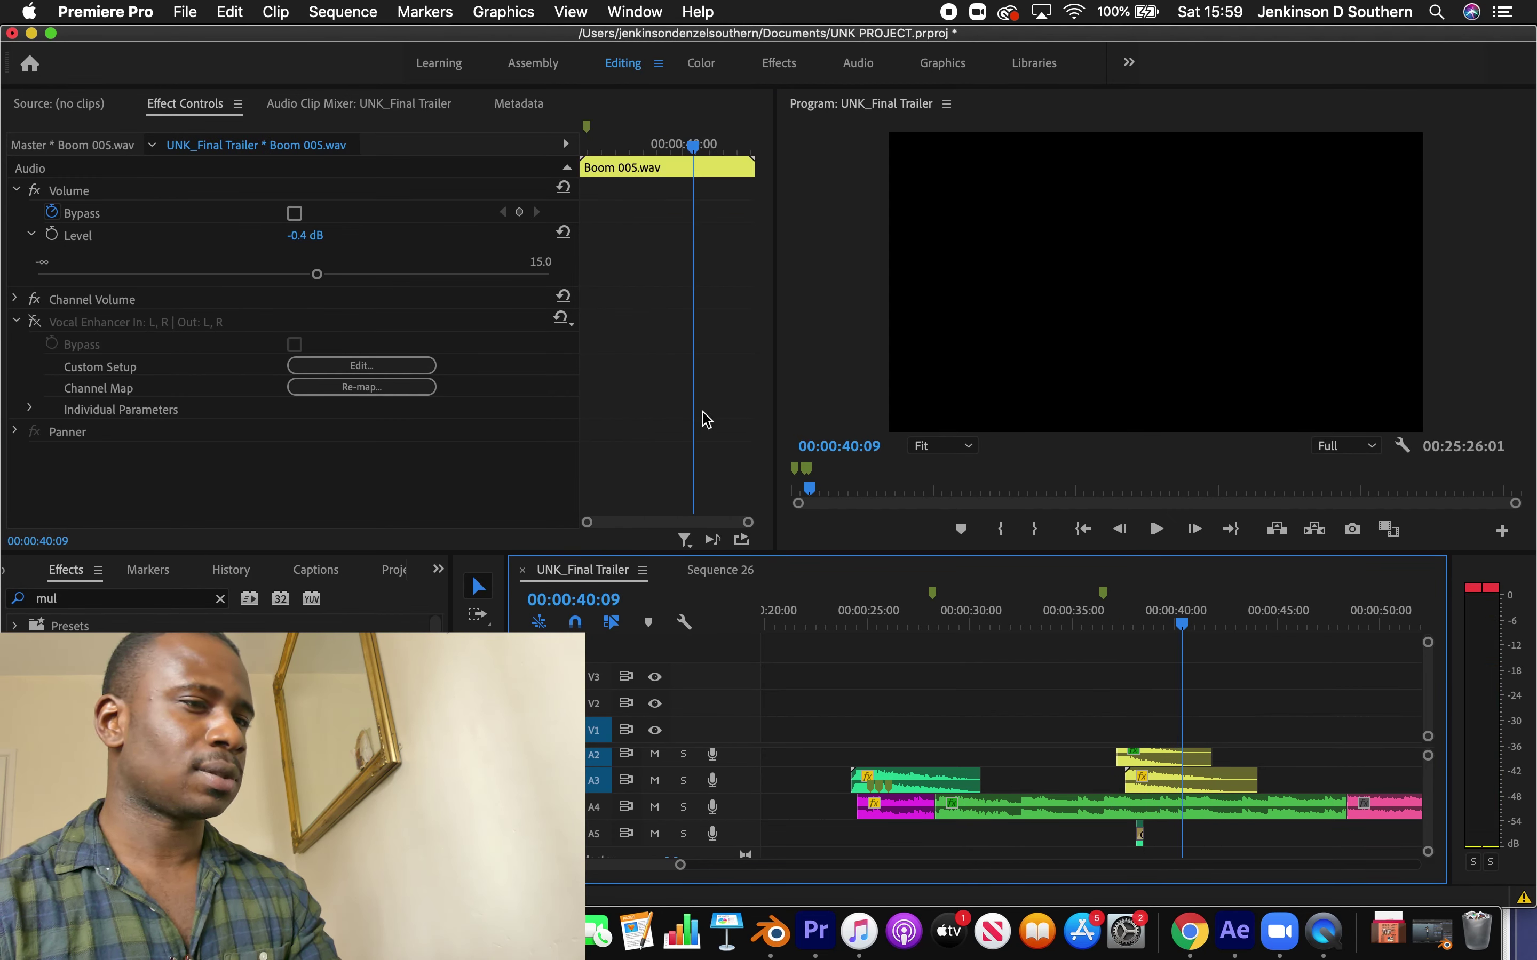
pyautogui.click(1142, 850)
pyautogui.click(261, 274)
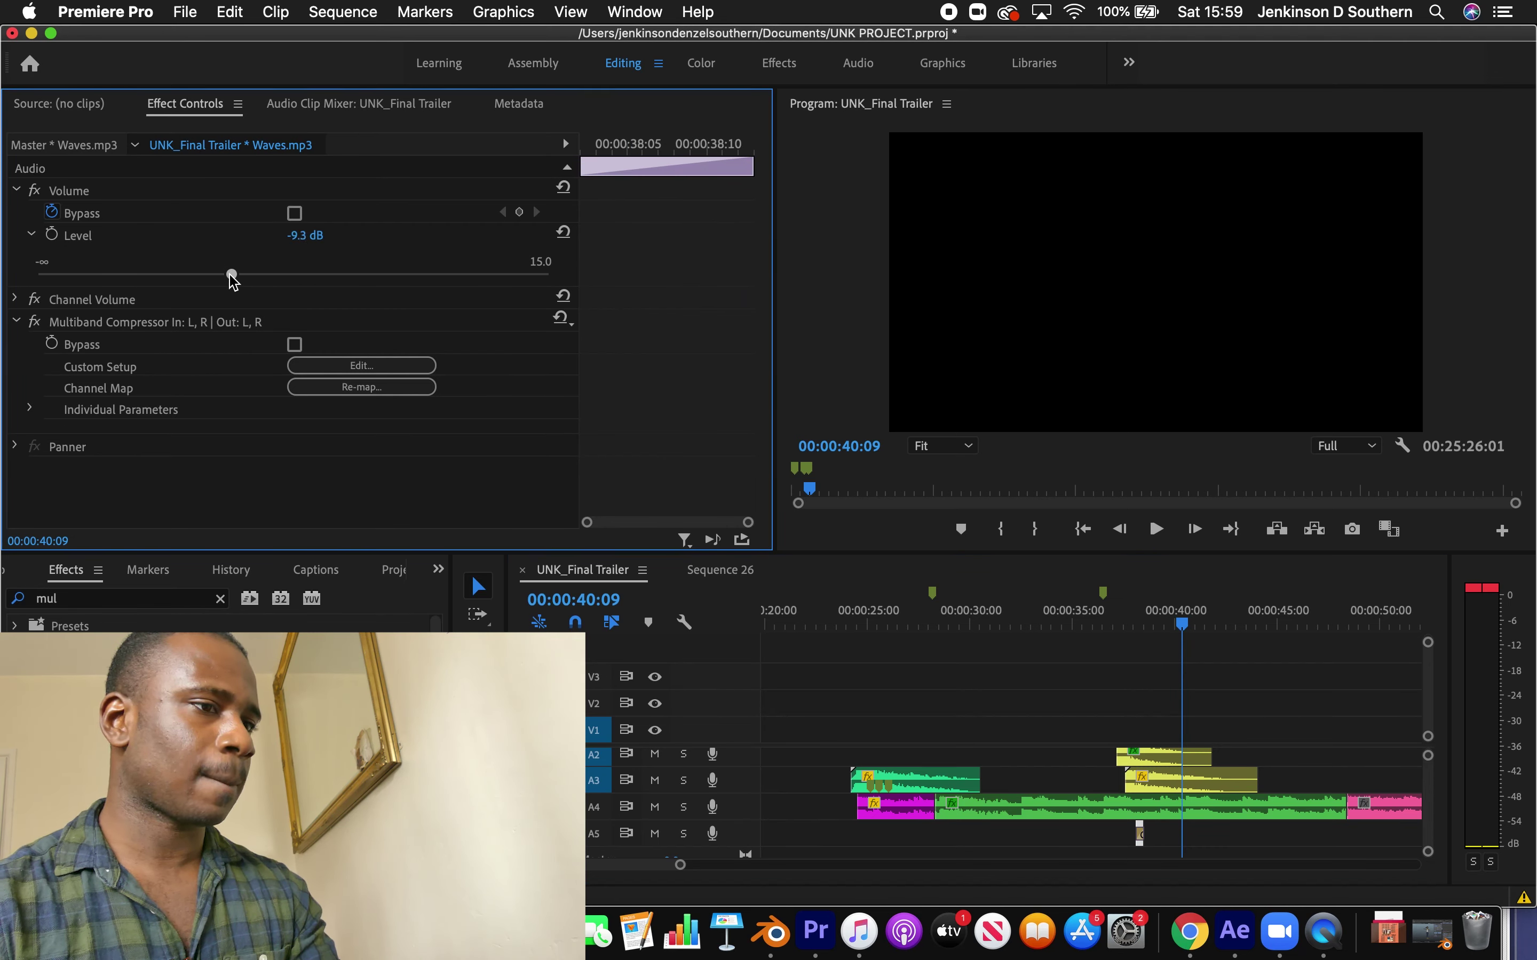
pyautogui.click(1091, 621)
pyautogui.press('space')
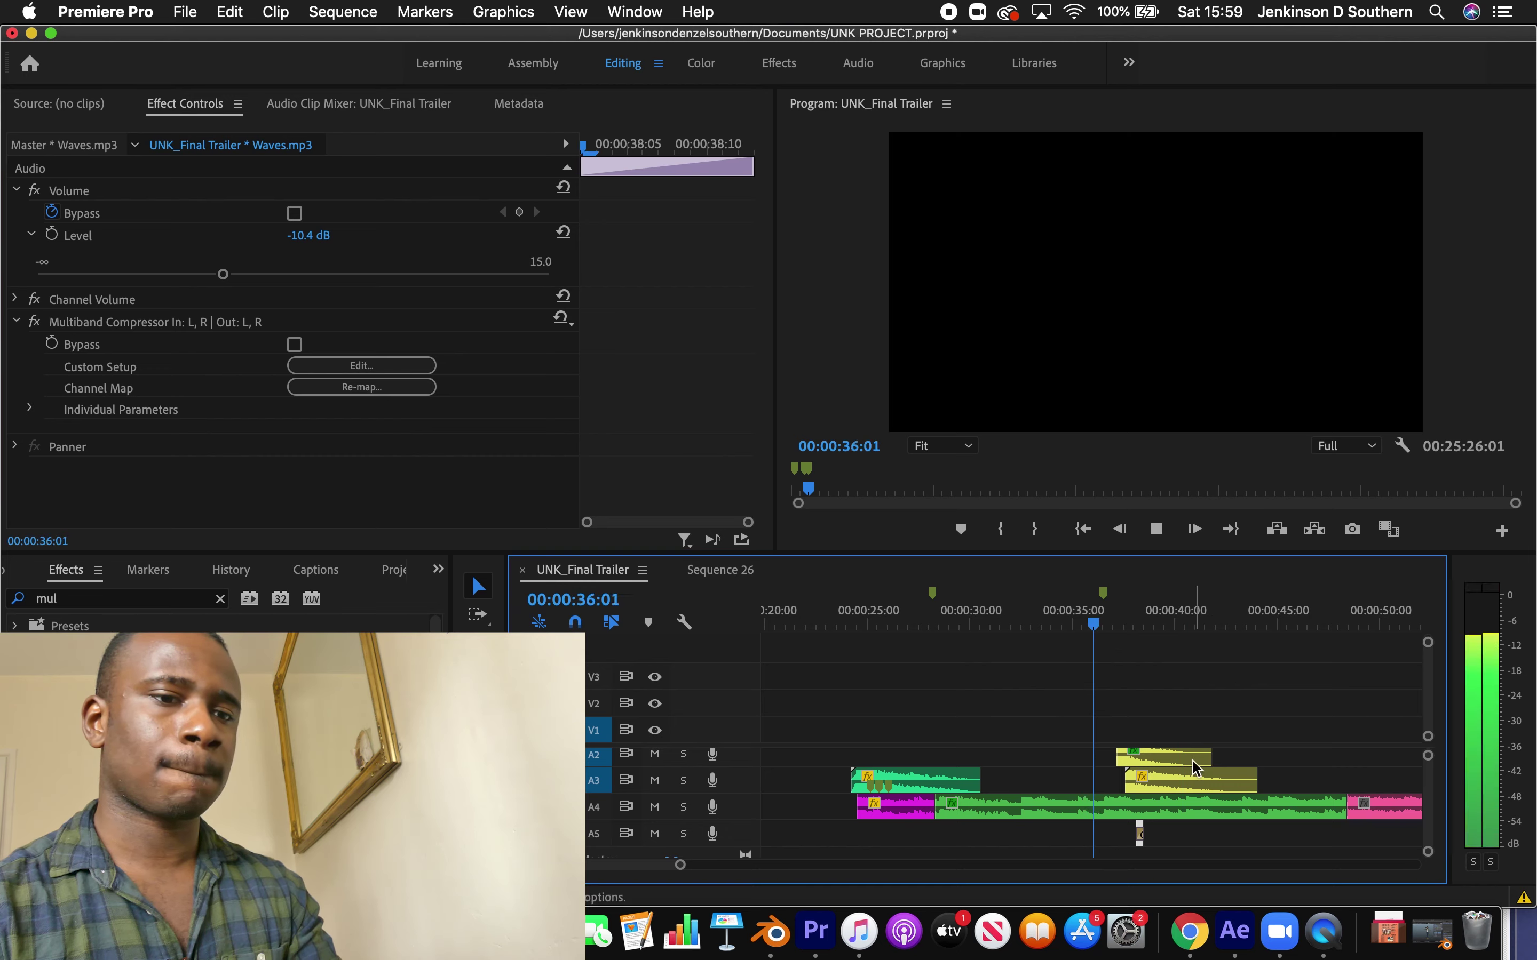
# Set the level of the Waves.mp3 piece on A5 to -17.6 dB, play from about 00:00:35:15, and deselect the clip
pyautogui.moveTo(677, 865); pyautogui.dragTo(645, 867)
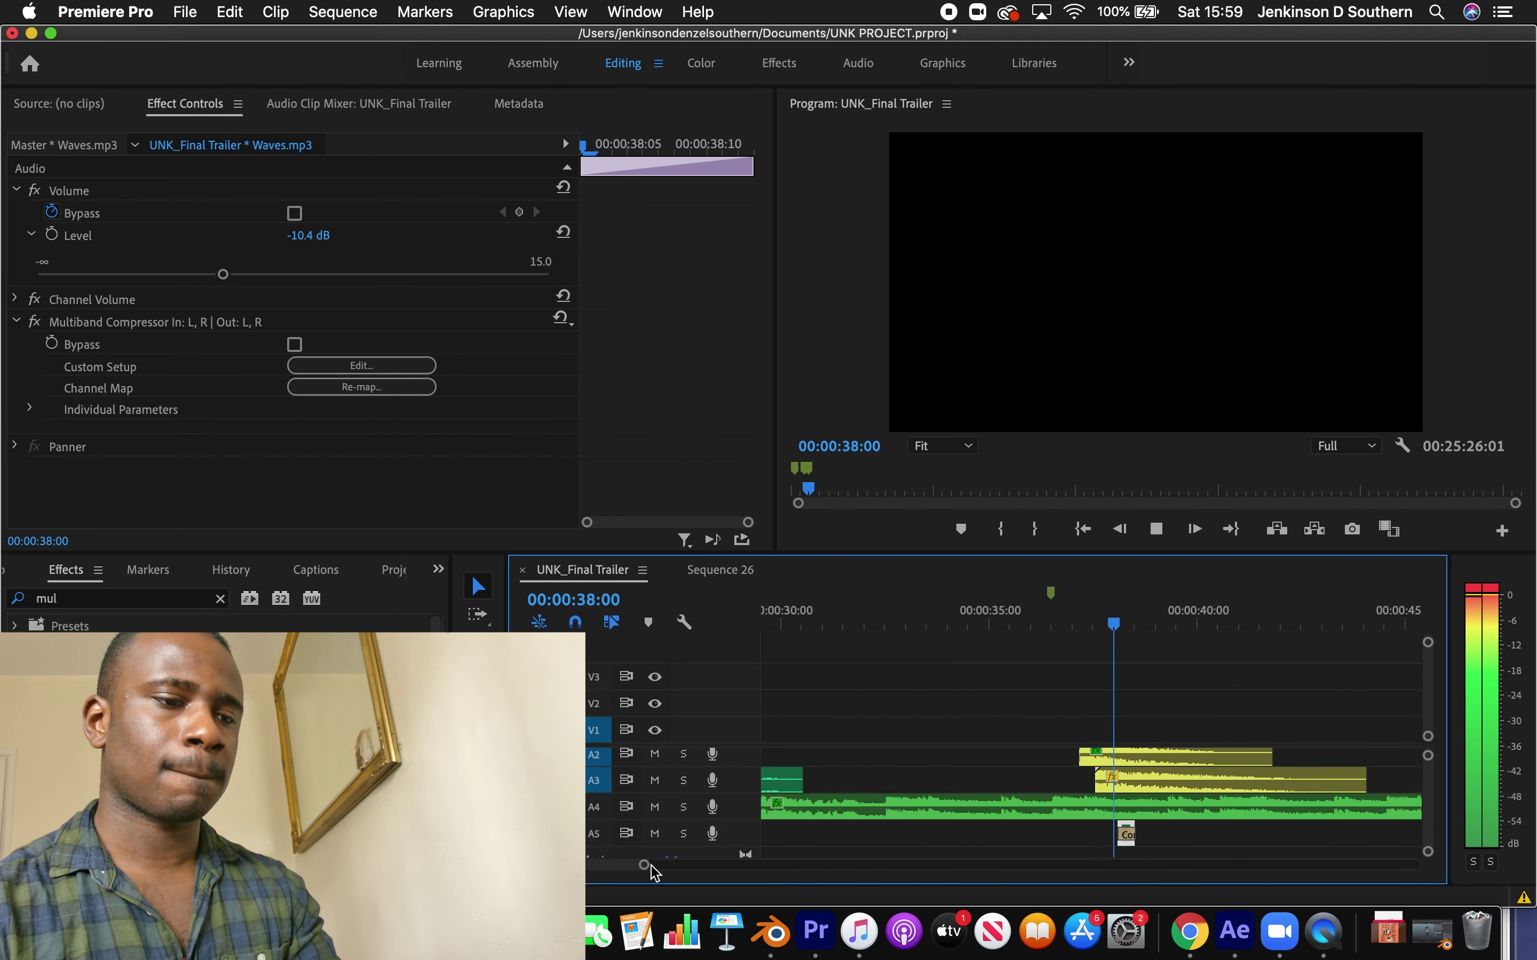
pyautogui.click(176, 274)
pyautogui.click(1018, 615)
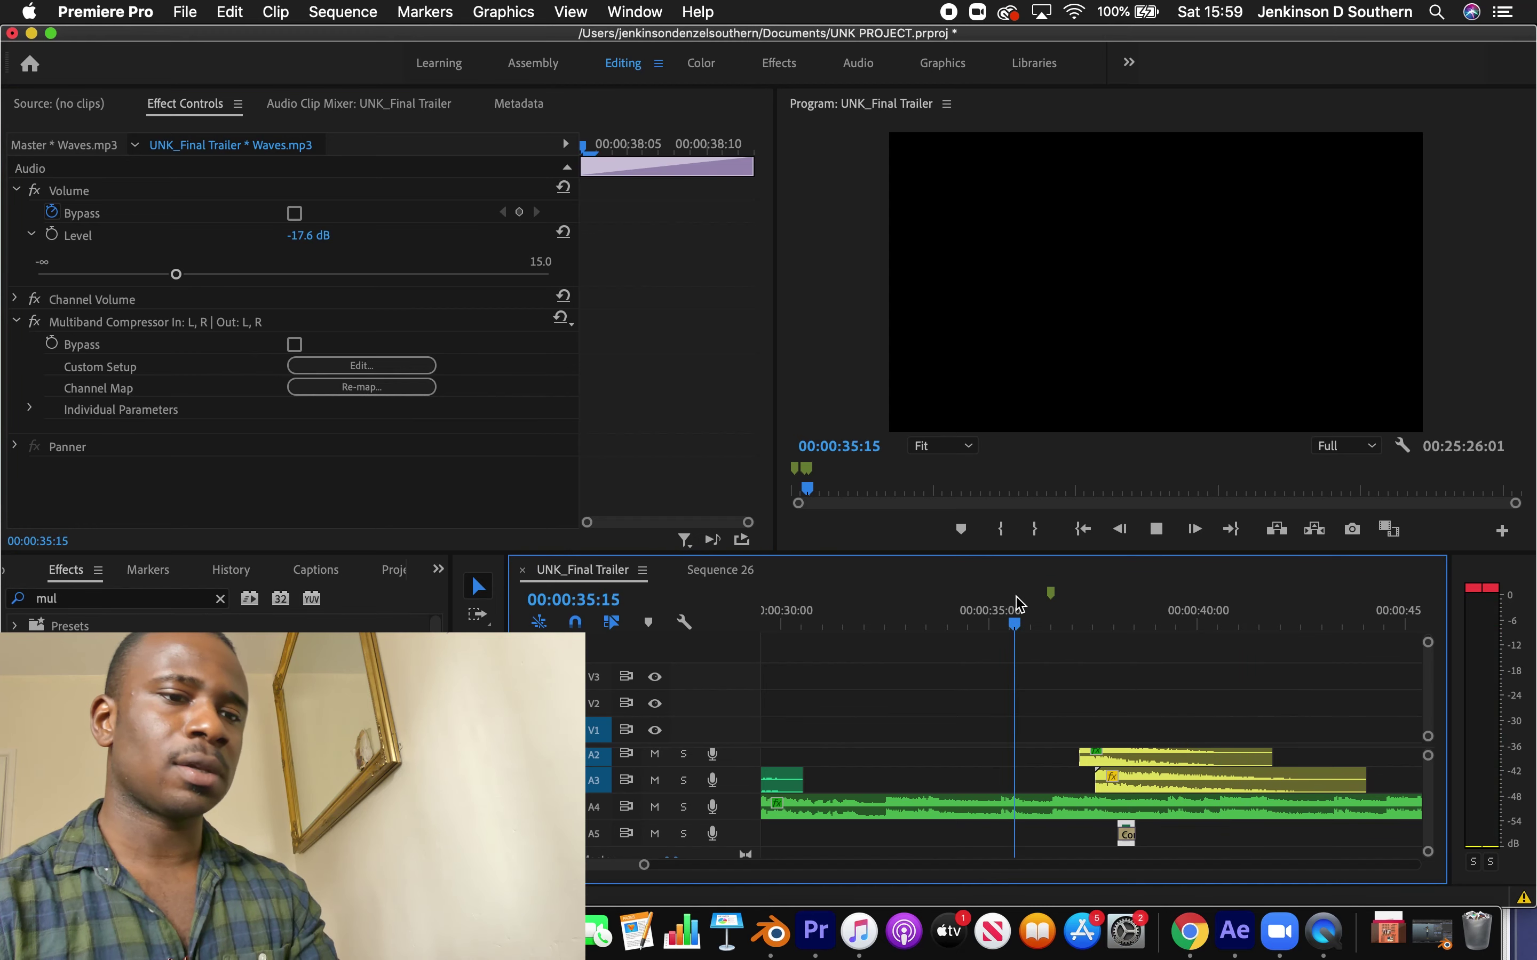
pyautogui.click(1235, 696)
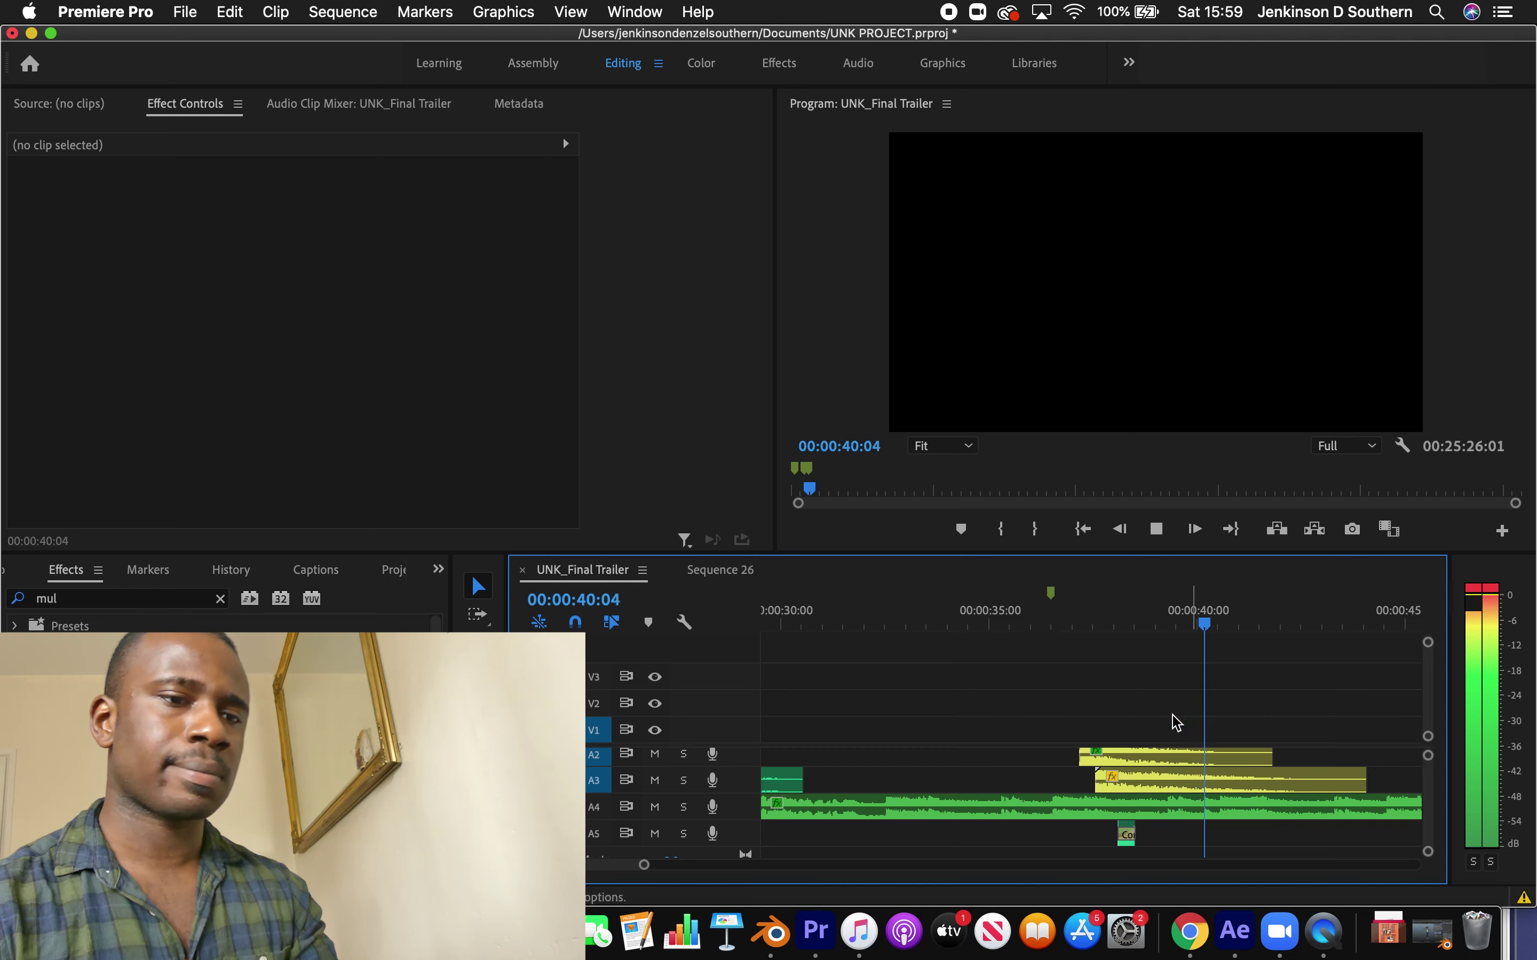
# Replay the full mix from about 00:00:36 to judge how the Waves.mp3 piece blends with the booms
pyautogui.click(1048, 623)
pyautogui.press('space')
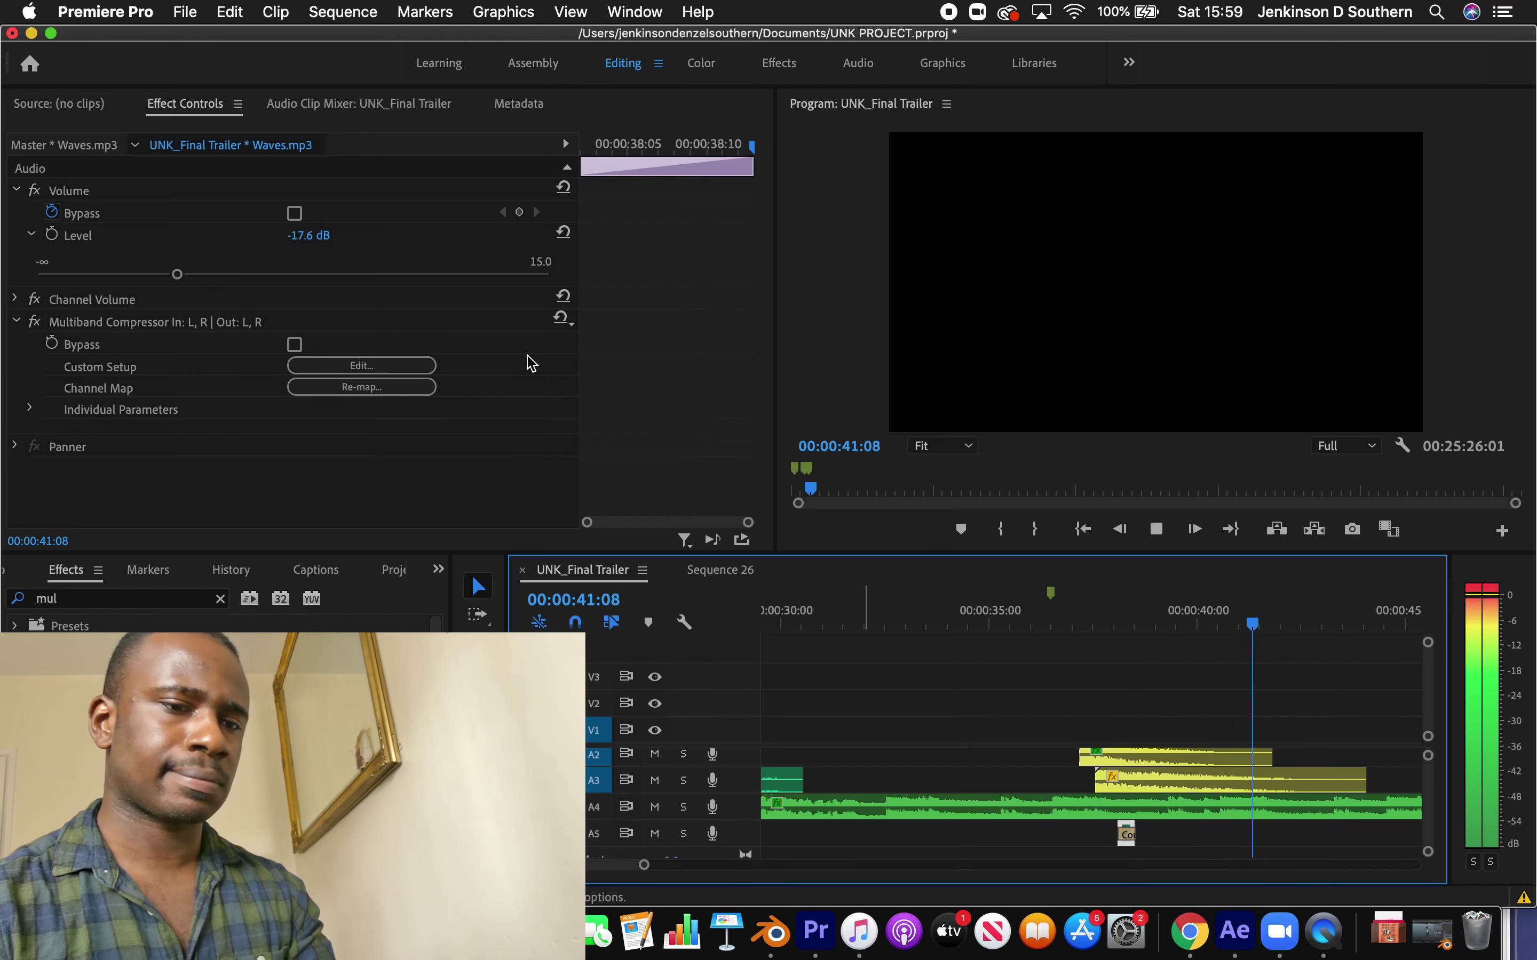
pyautogui.click(1028, 624)
pyautogui.press('space')
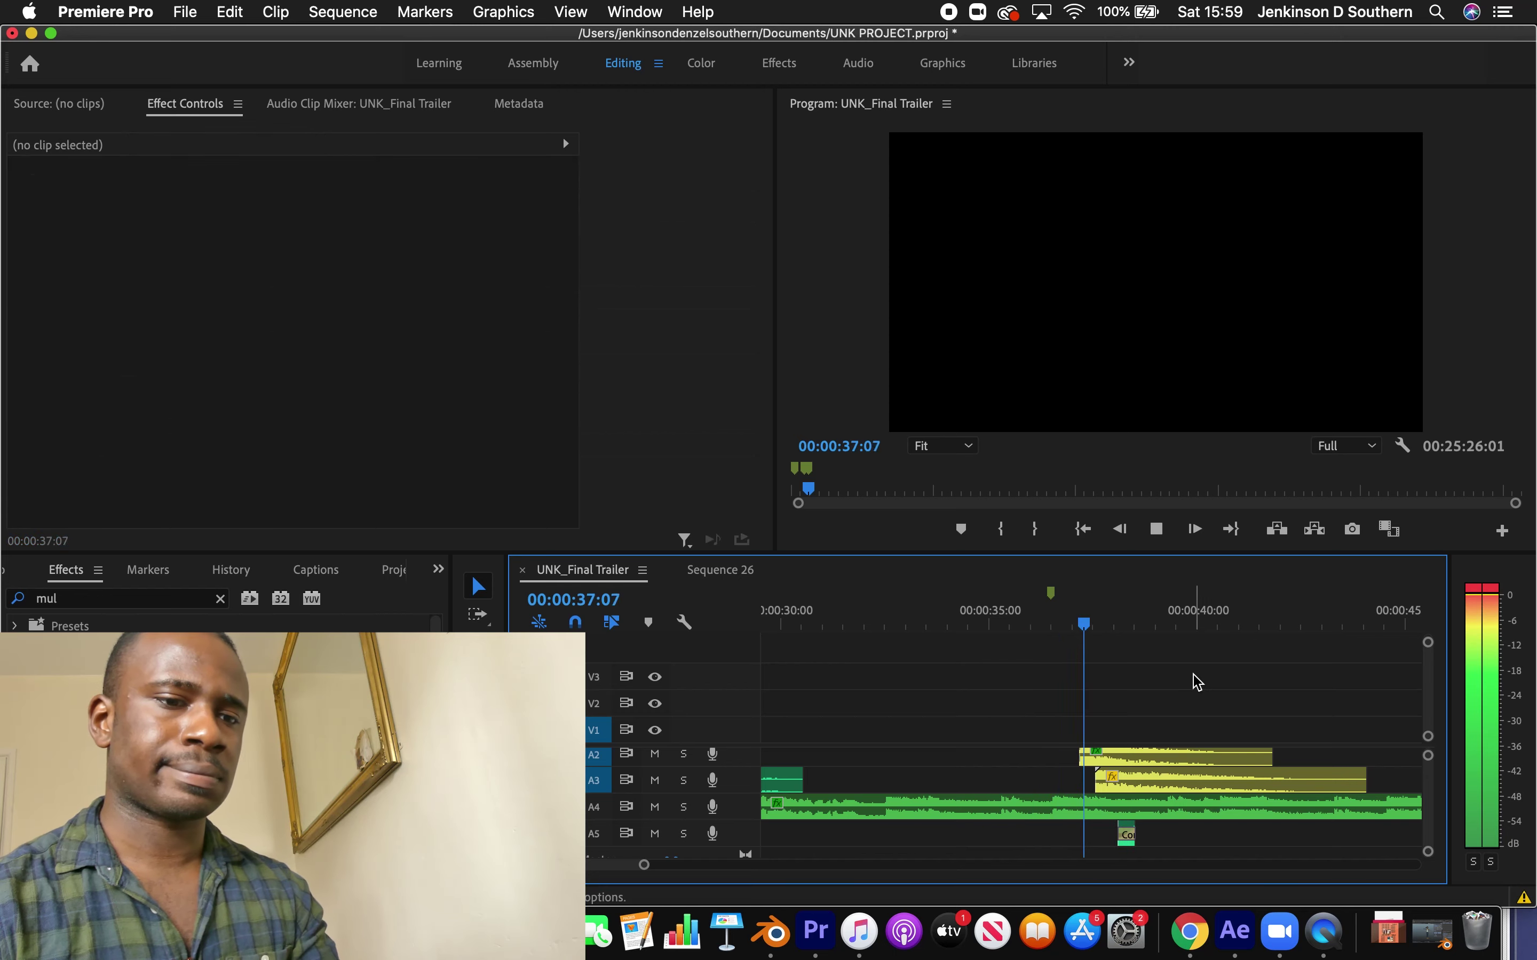
# Remove the Constant Power fade from the end of the Waves.mp3 piece on A5 and replay the mix
pyautogui.moveTo(1092, 624); pyautogui.dragTo(1105, 633)
pyautogui.click(1126, 841)
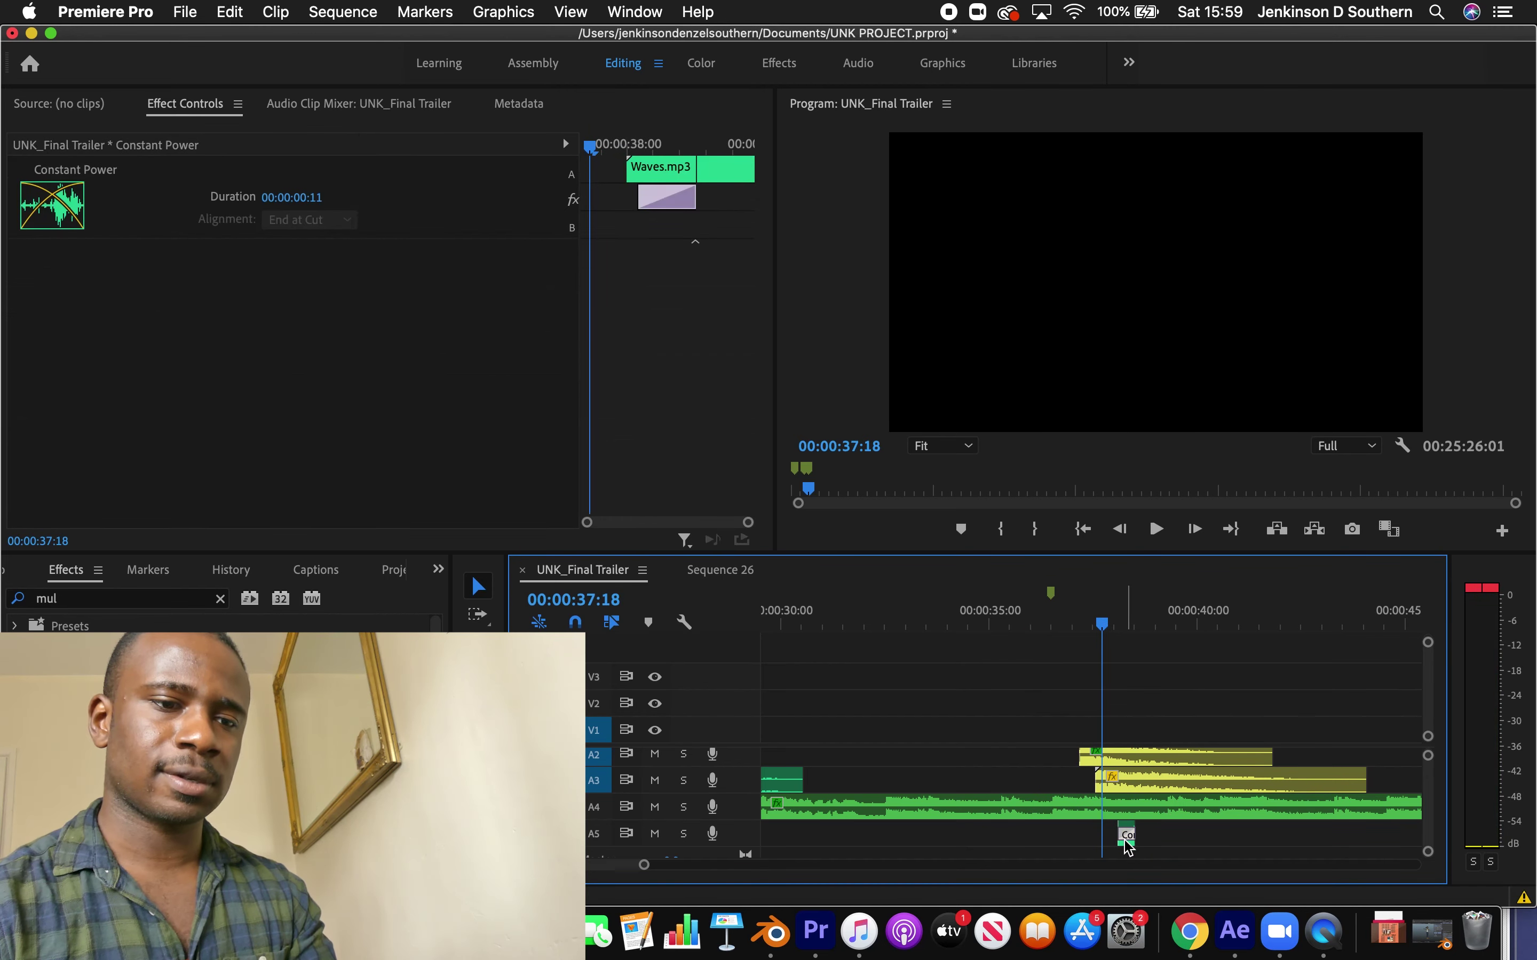
pyautogui.press('Delete')
pyautogui.press('space')
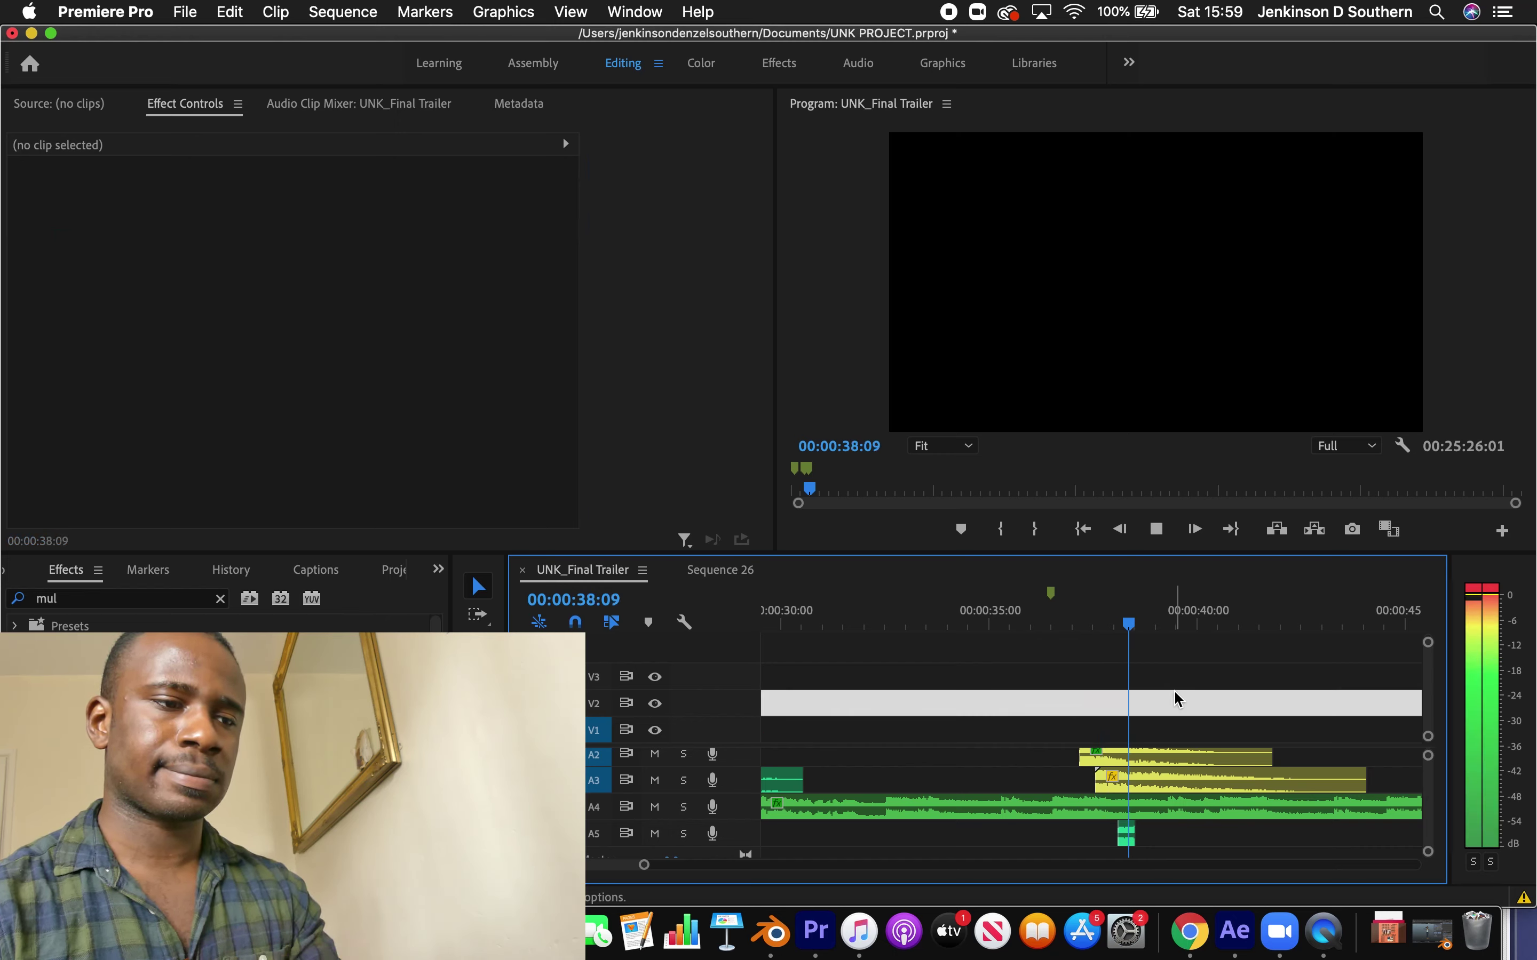
# Try a longer Waves.mp3 piece on A5, trim its end back to about 00:00:38:14, and replay the mix after each change
pyautogui.moveTo(1135, 834); pyautogui.dragTo(1152, 834)
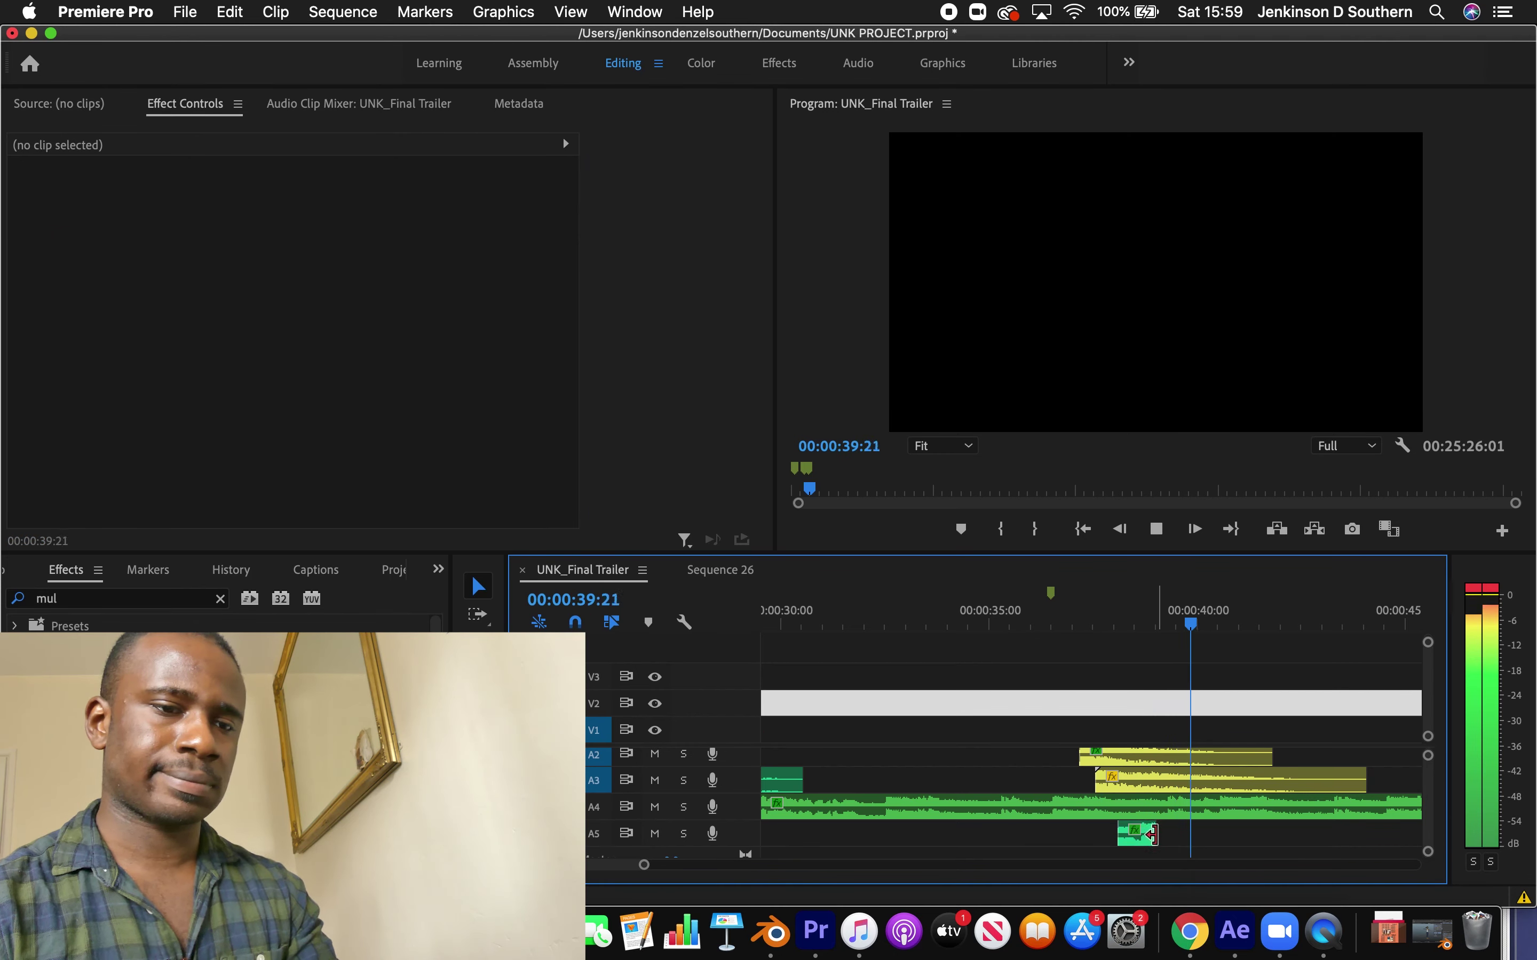
pyautogui.click(1097, 618)
pyautogui.press('space')
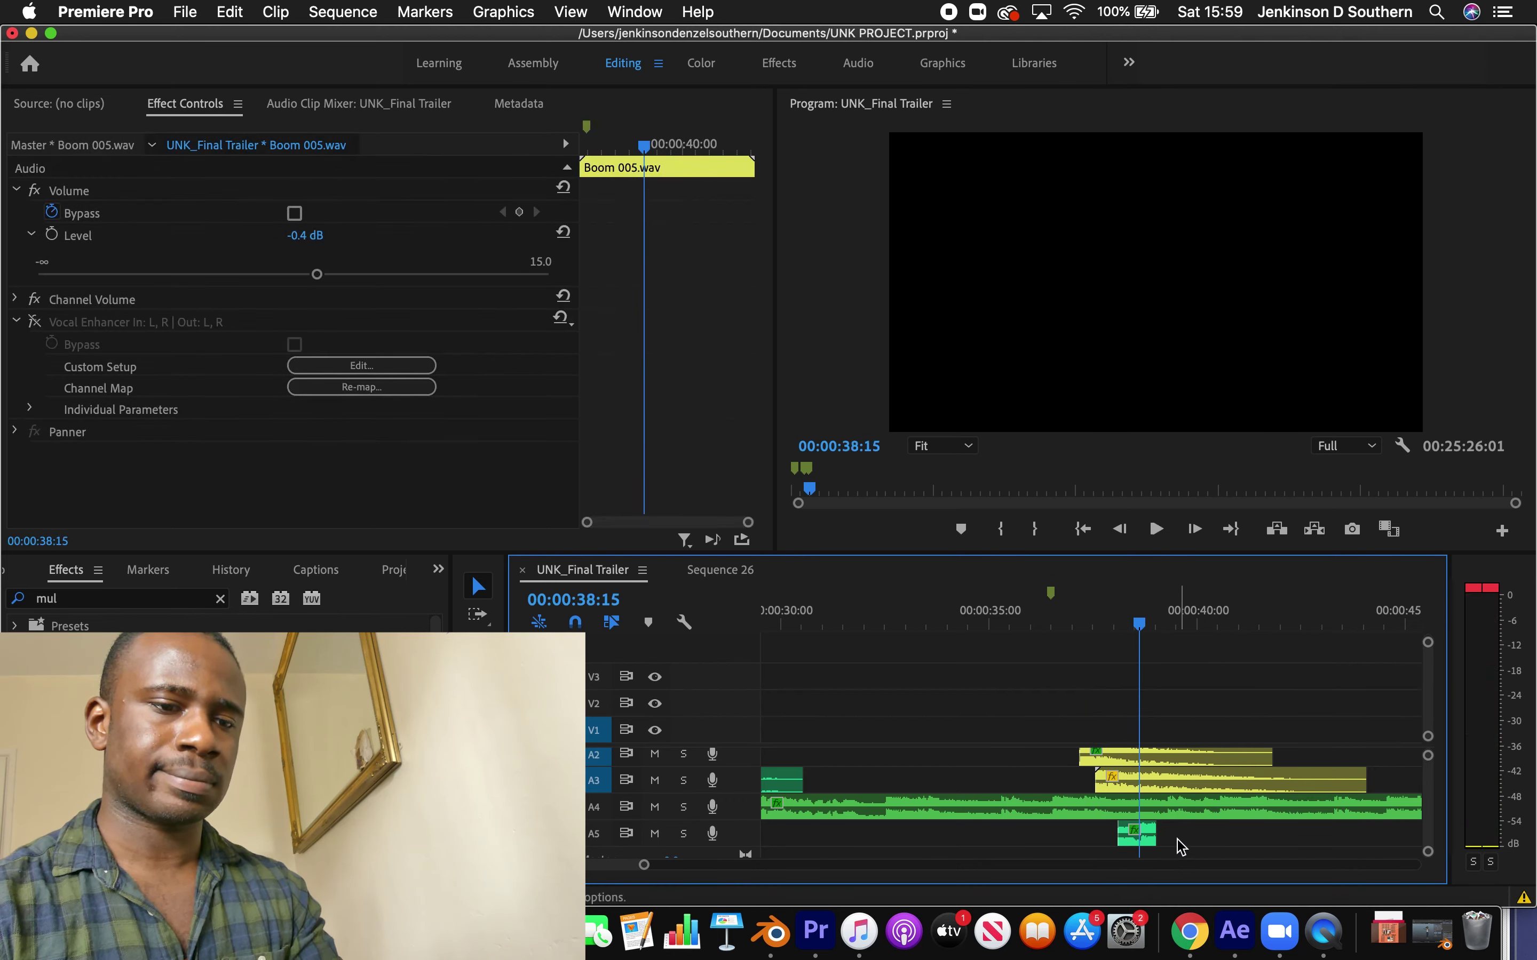
pyautogui.moveTo(1159, 835); pyautogui.dragTo(1138, 834)
pyautogui.click(1046, 627)
pyautogui.press('space')
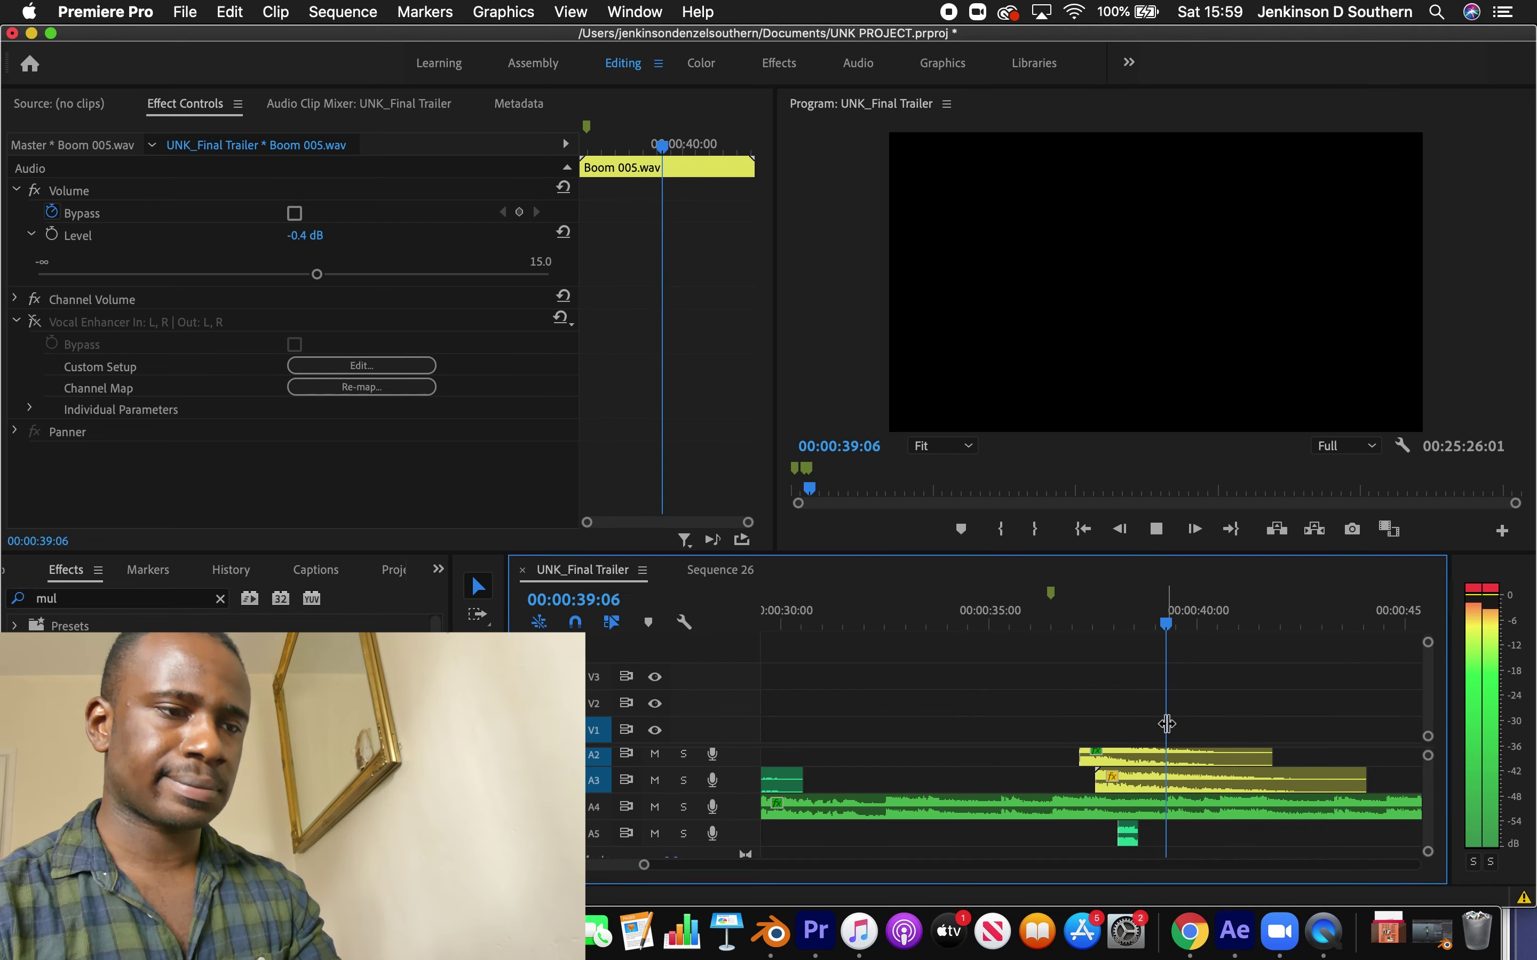
# Set the level of the Waves.mp3 piece on A5 to -10.5 dB while playing the mix from 00:00:36:03
pyautogui.click(1036, 619)
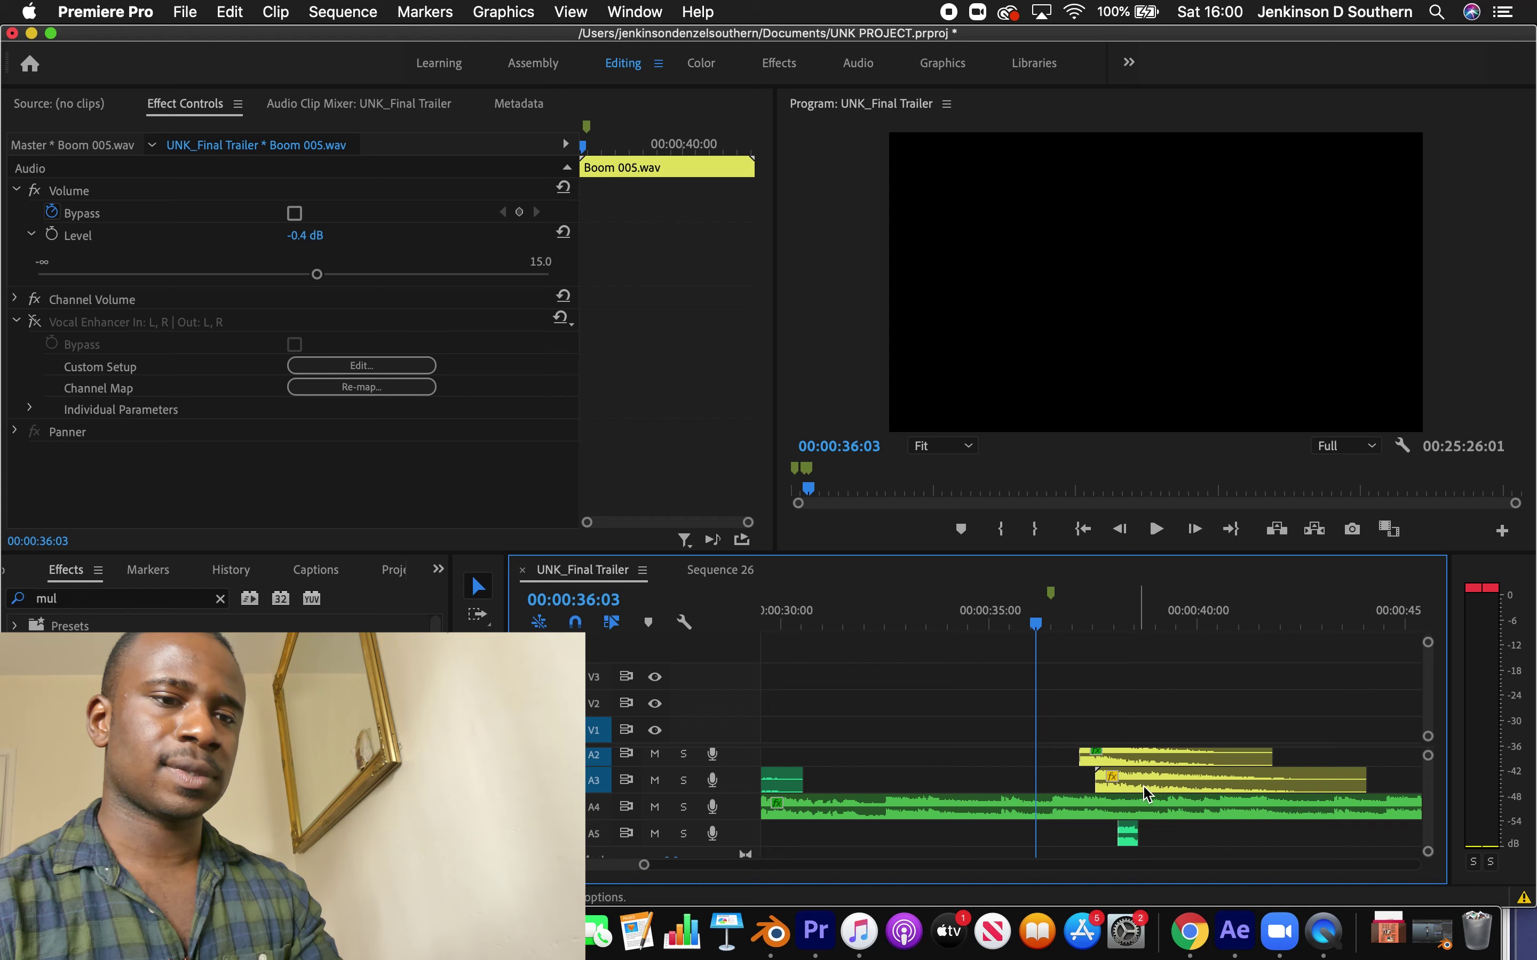
pyautogui.click(1127, 835)
pyautogui.moveTo(292, 273); pyautogui.dragTo(243, 275)
pyautogui.press('space')
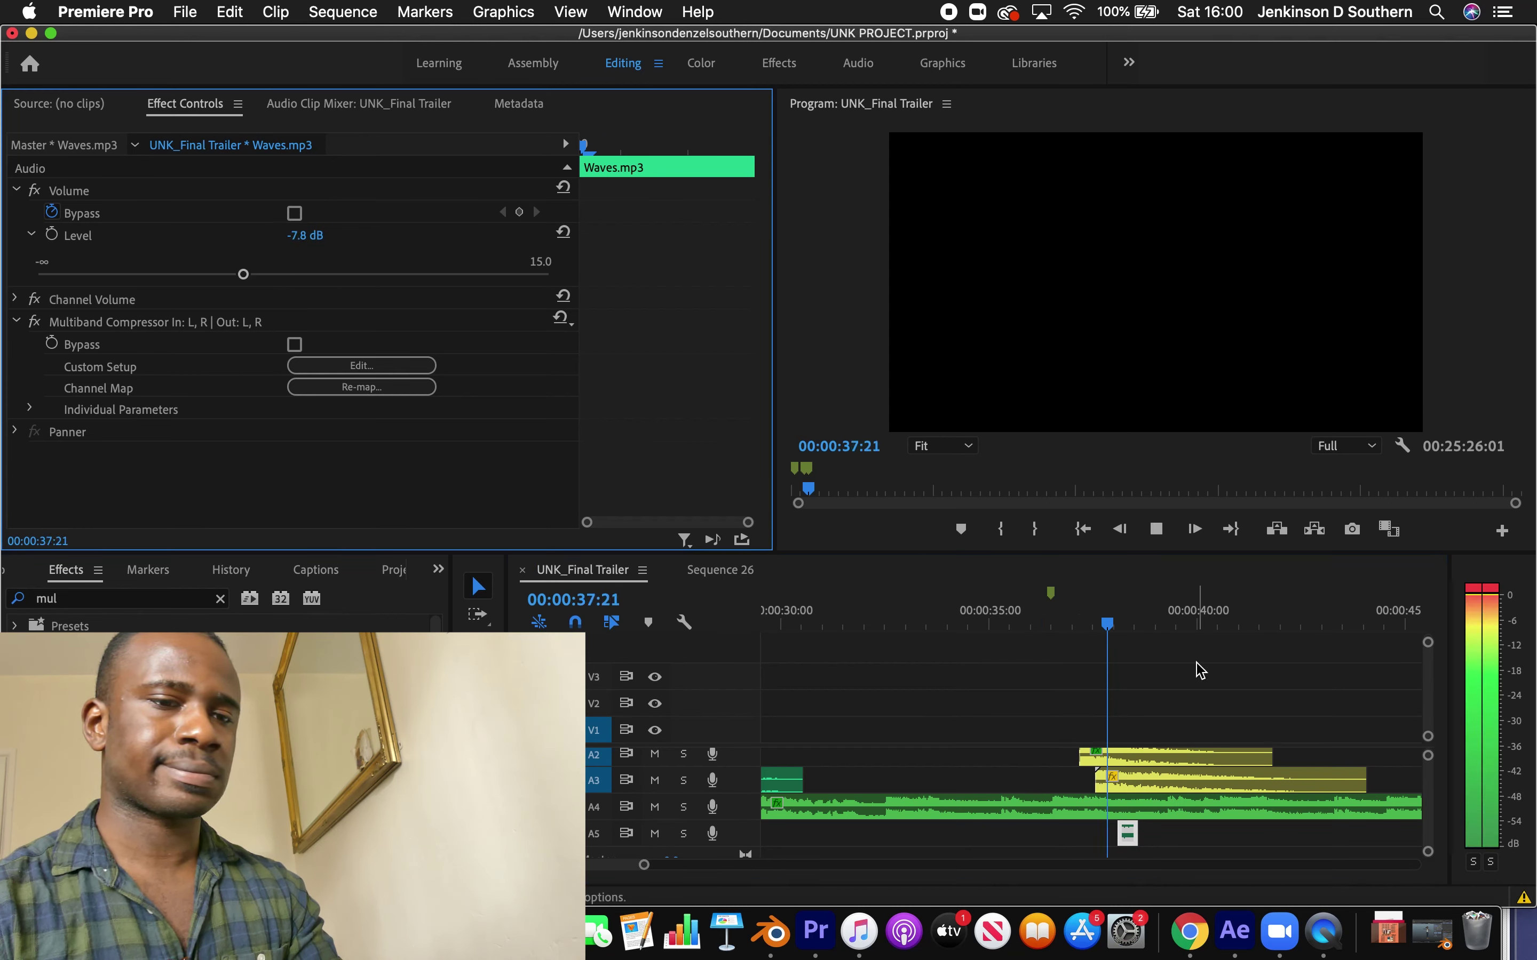
pyautogui.moveTo(243, 275); pyautogui.dragTo(230, 275)
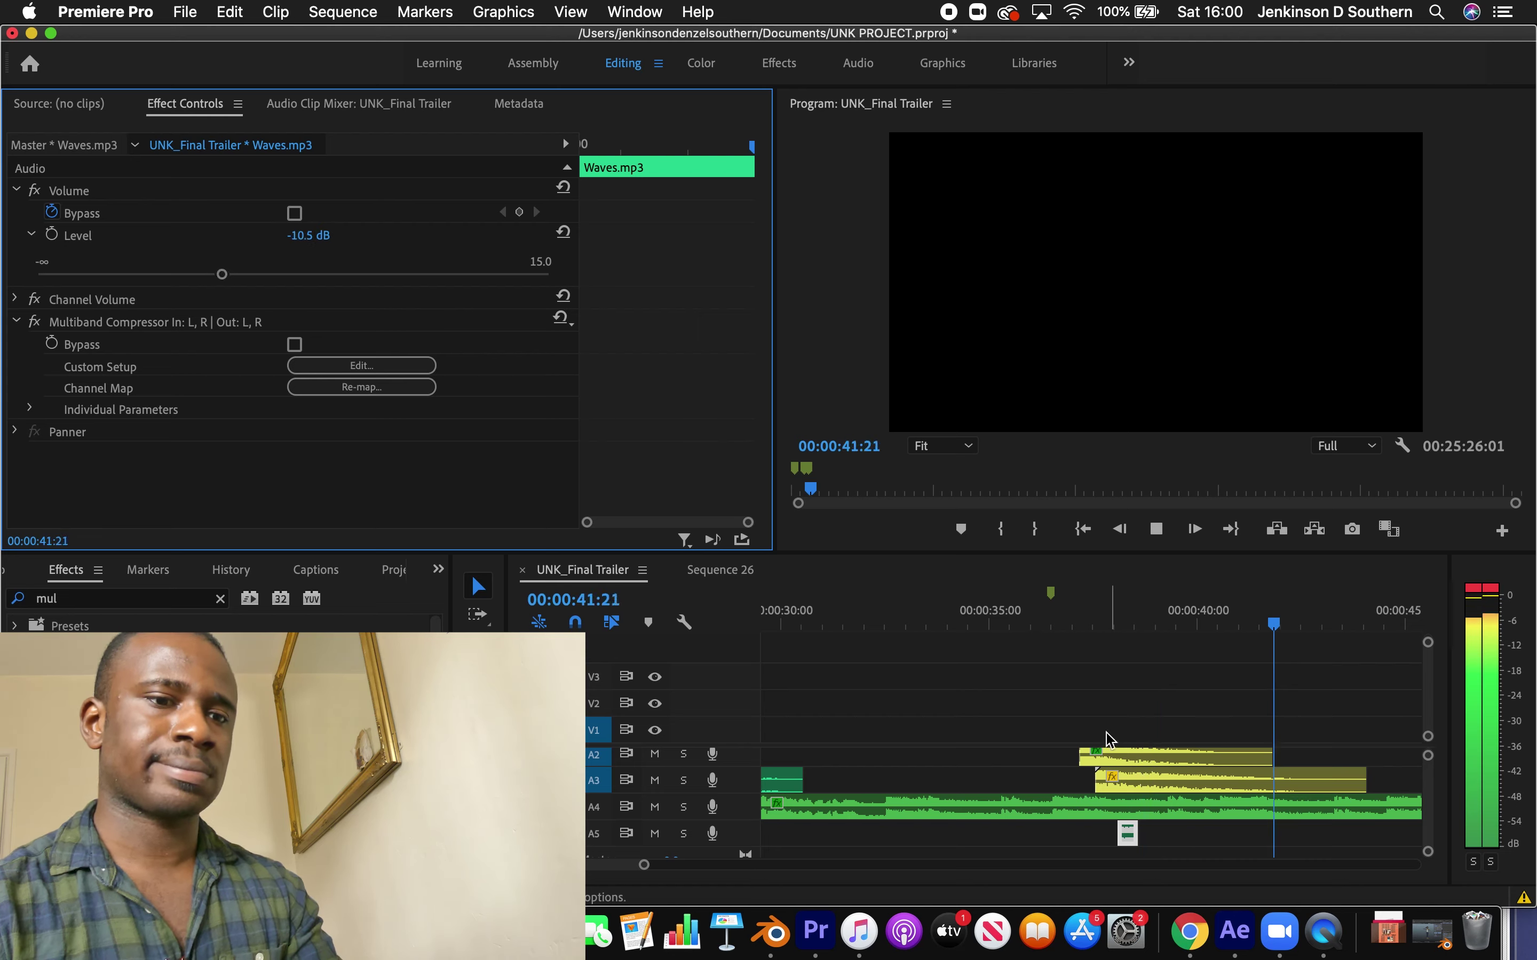
# Apply the Vocal Enhancer effect to the Waves.mp3 piece on A5, set it to Music, and play the result
pyautogui.click(220, 598)
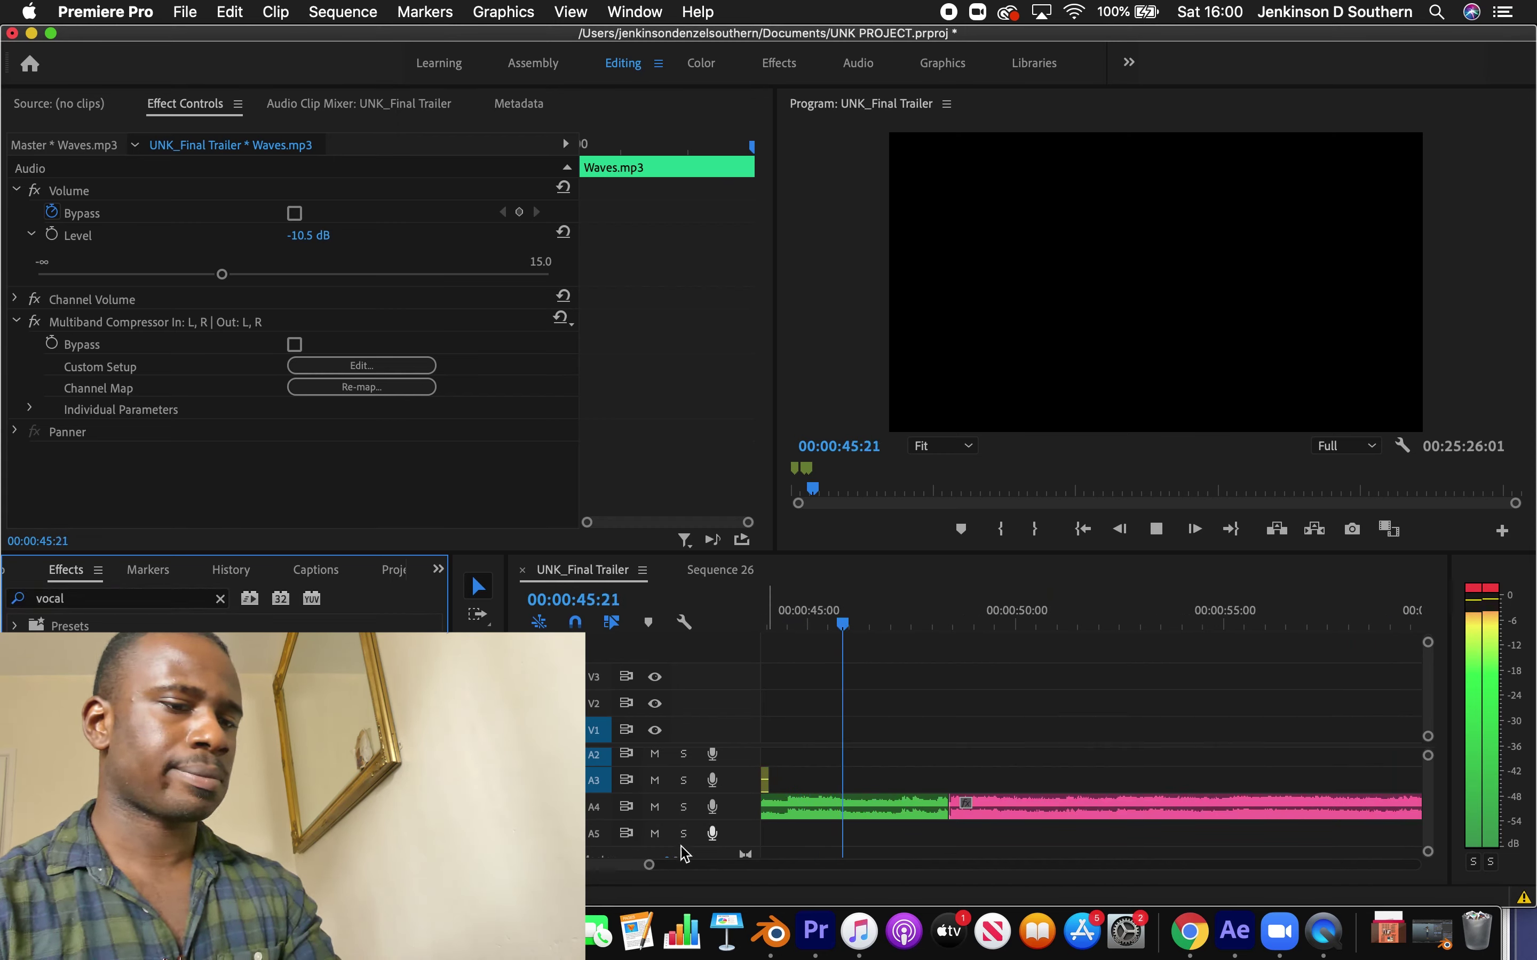
pyautogui.moveTo(648, 867); pyautogui.dragTo(676, 865)
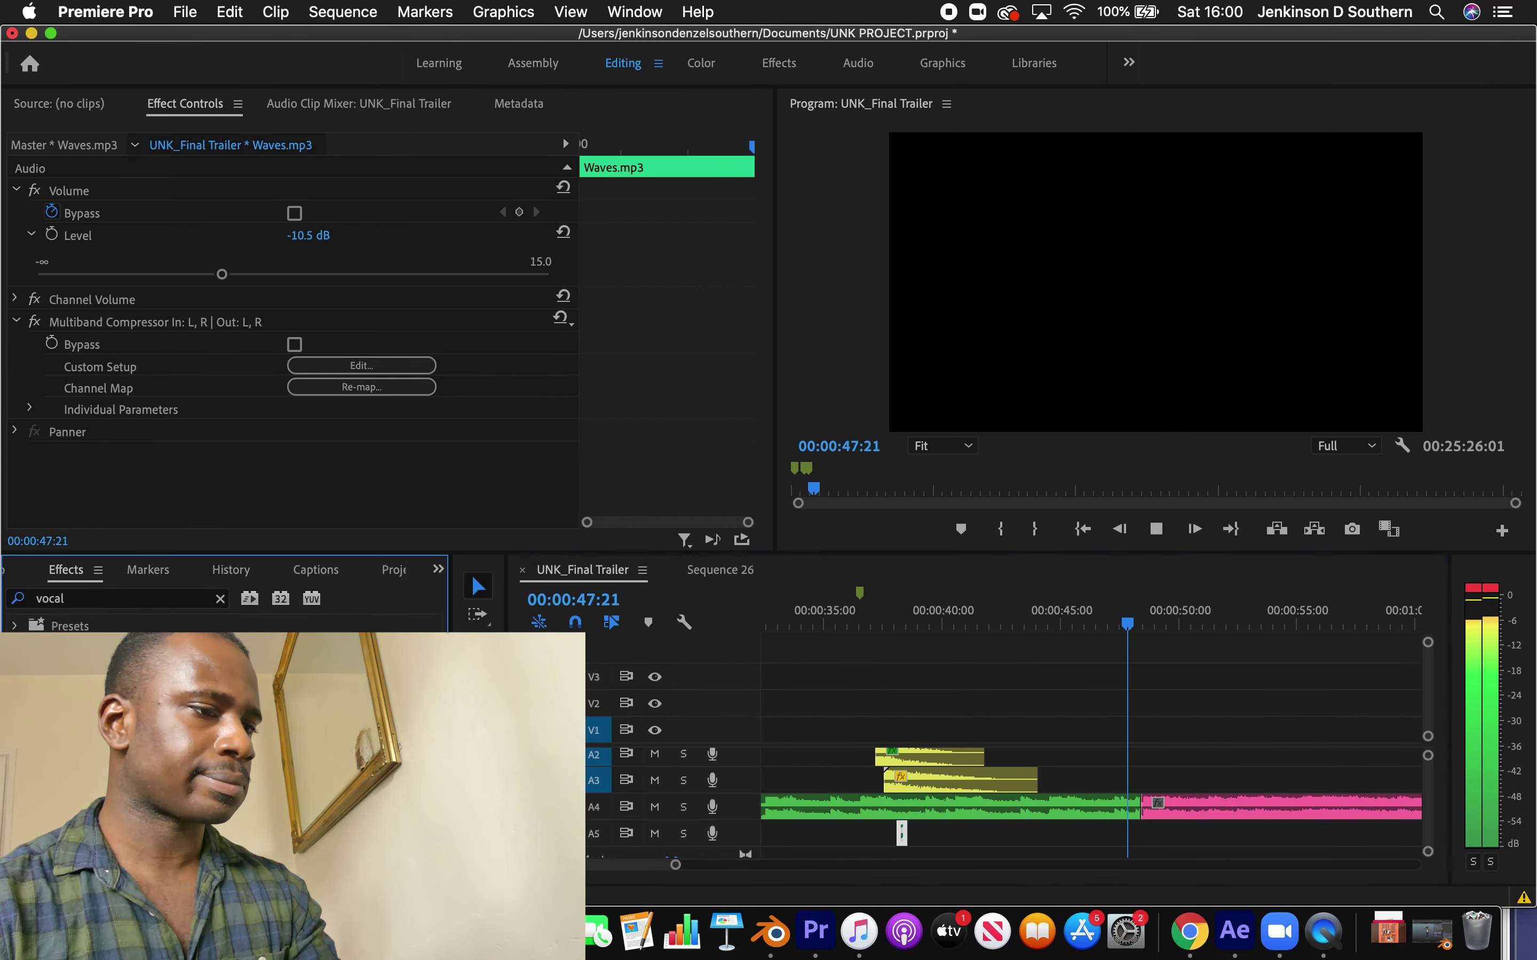
pyautogui.moveTo(95, 699); pyautogui.dragTo(504, 403)
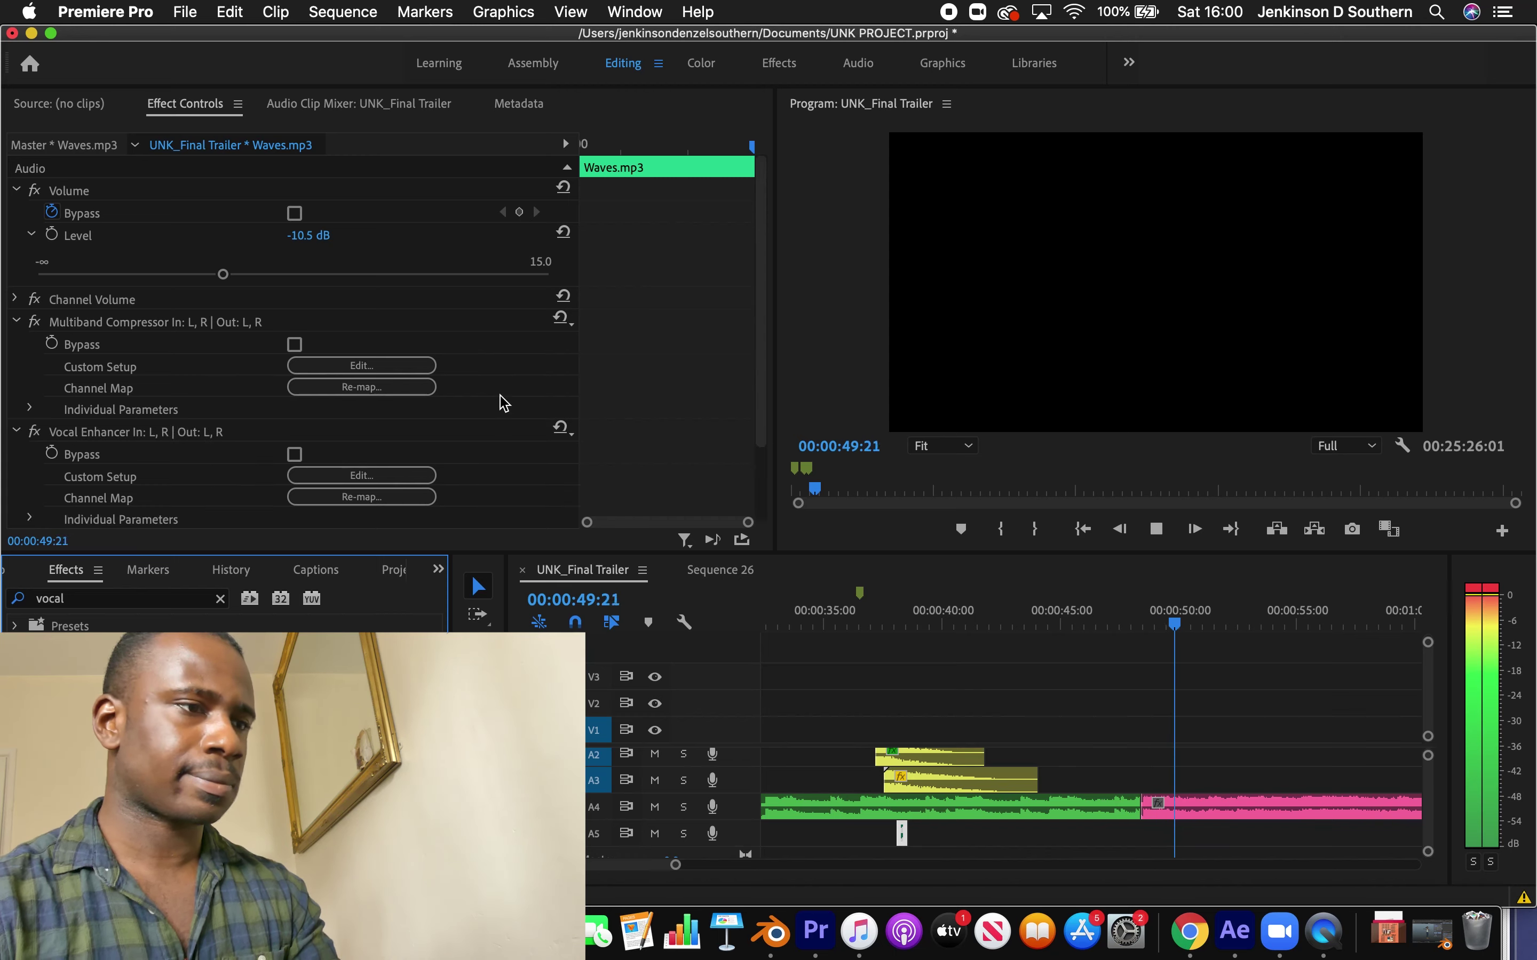
pyautogui.scroll(-2, 503, 403)
pyautogui.click(348, 383)
pyautogui.click(811, 482)
pyautogui.click(928, 744)
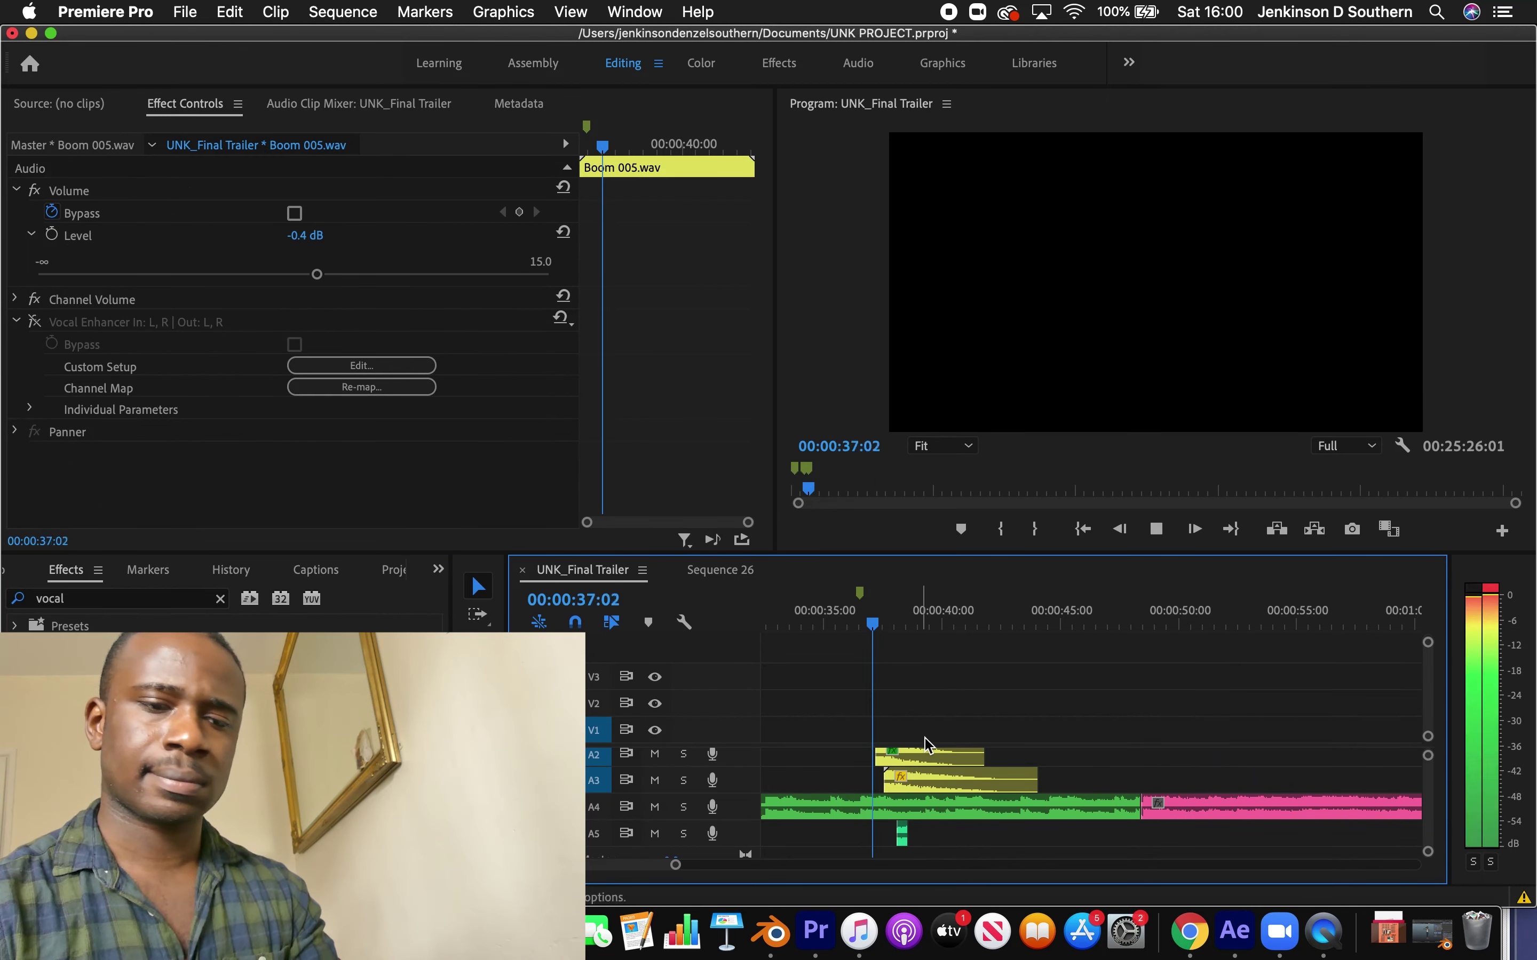
# Copy the Waves.mp3 piece on A5, play the mix from about 00:00:46, and add a sequence marker at 00:00:52:00
pyautogui.click(902, 833)
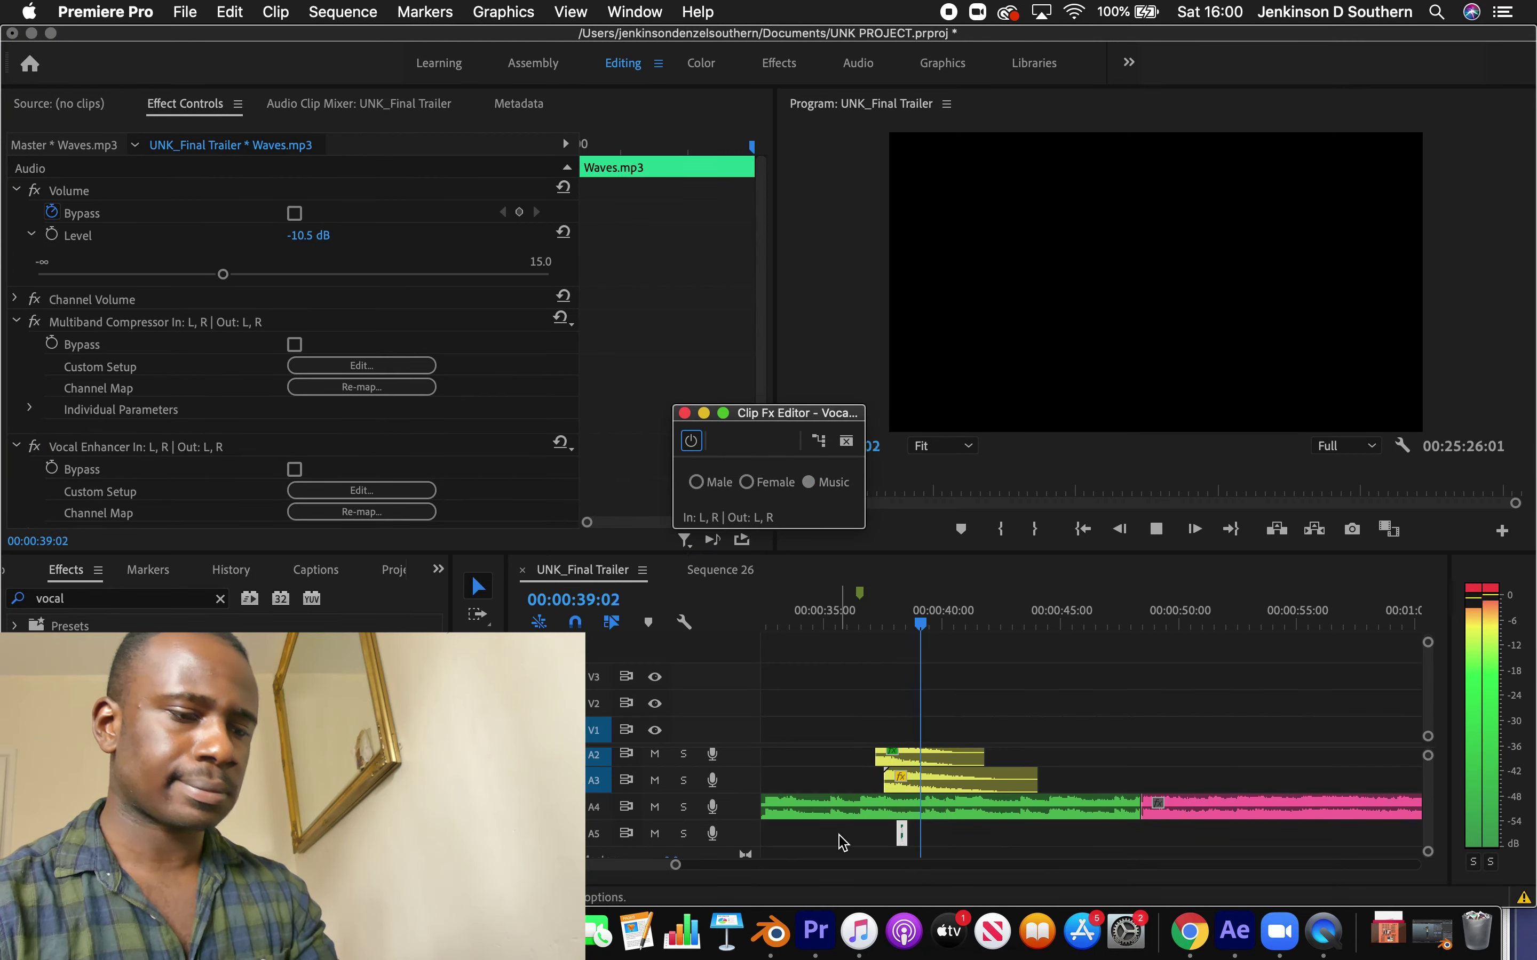
pyautogui.moveTo(675, 865); pyautogui.dragTo(711, 871)
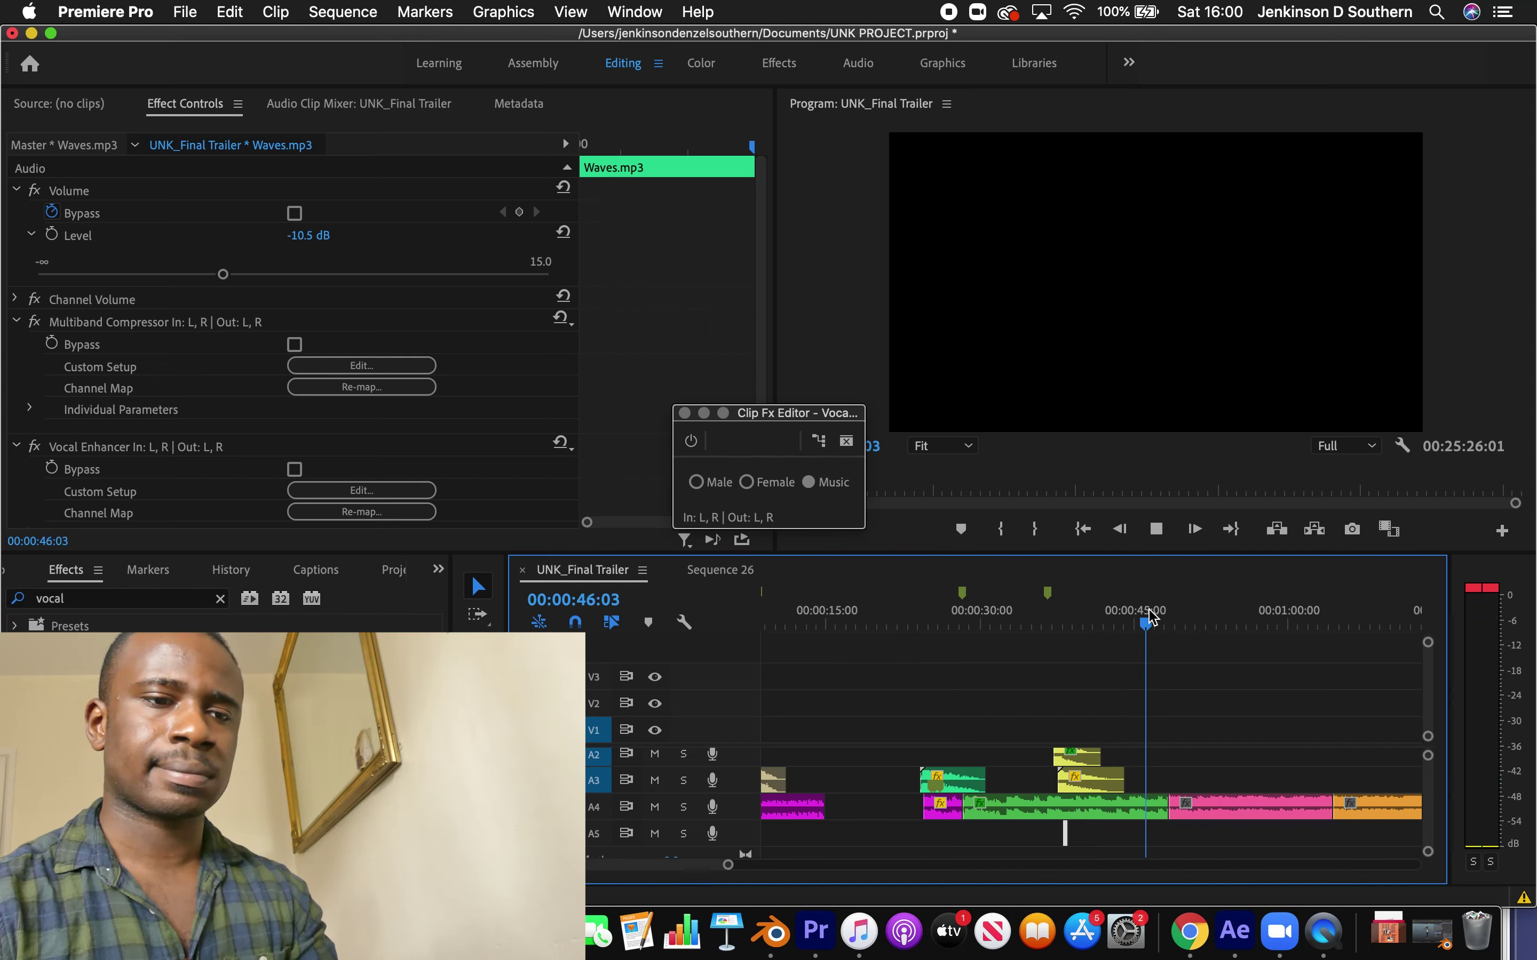
pyautogui.click(1195, 757)
pyautogui.press('space')
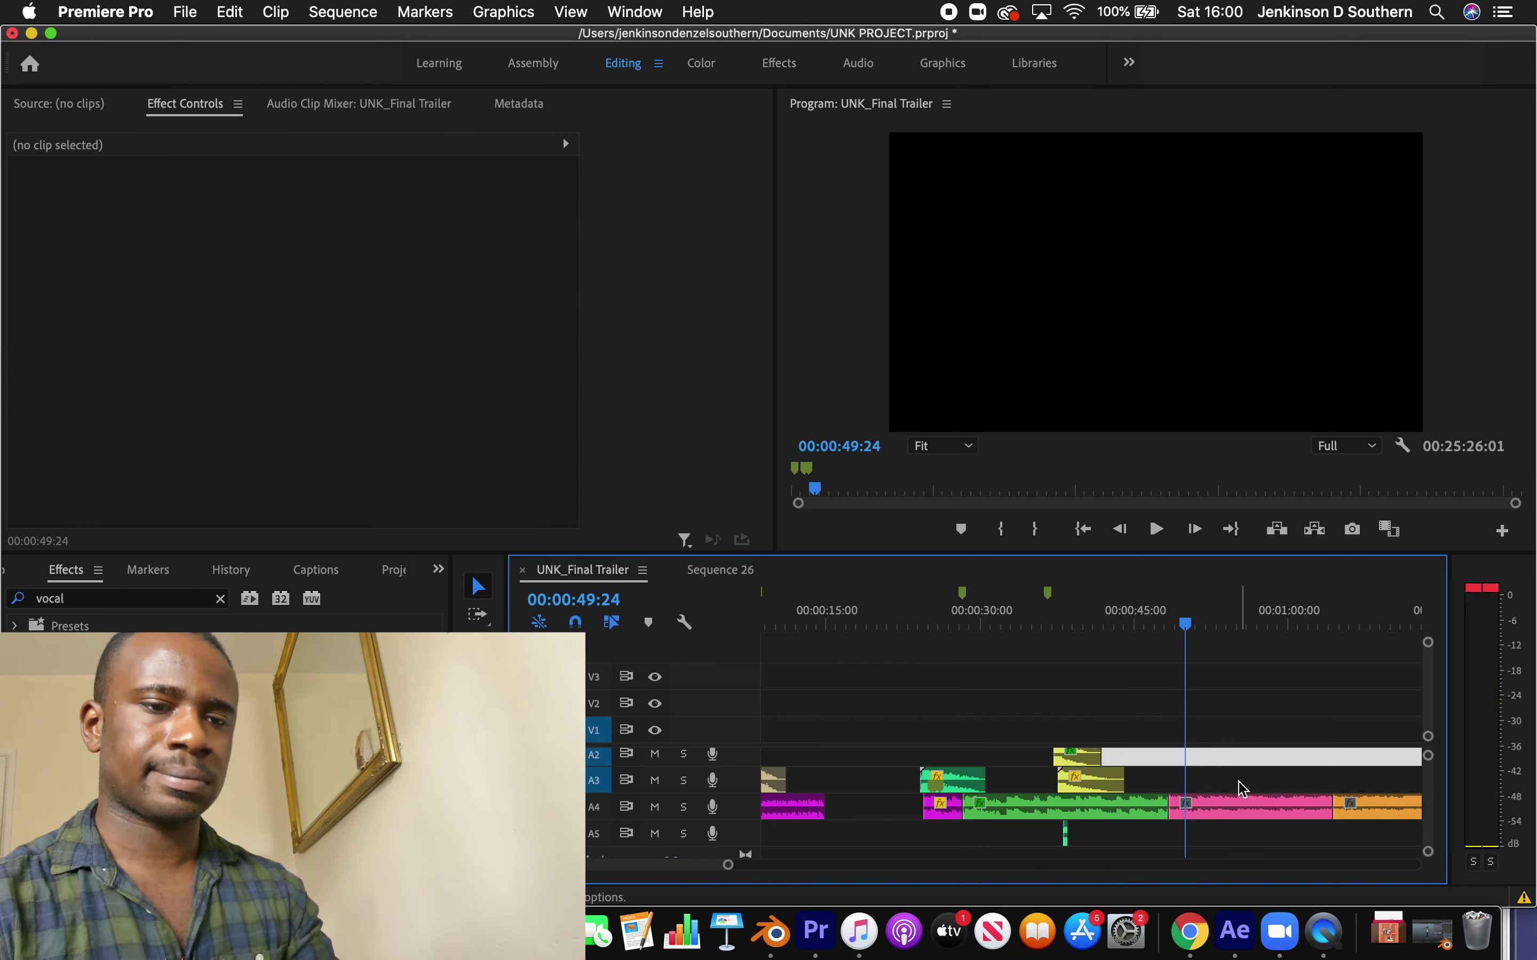
pyautogui.press('space')
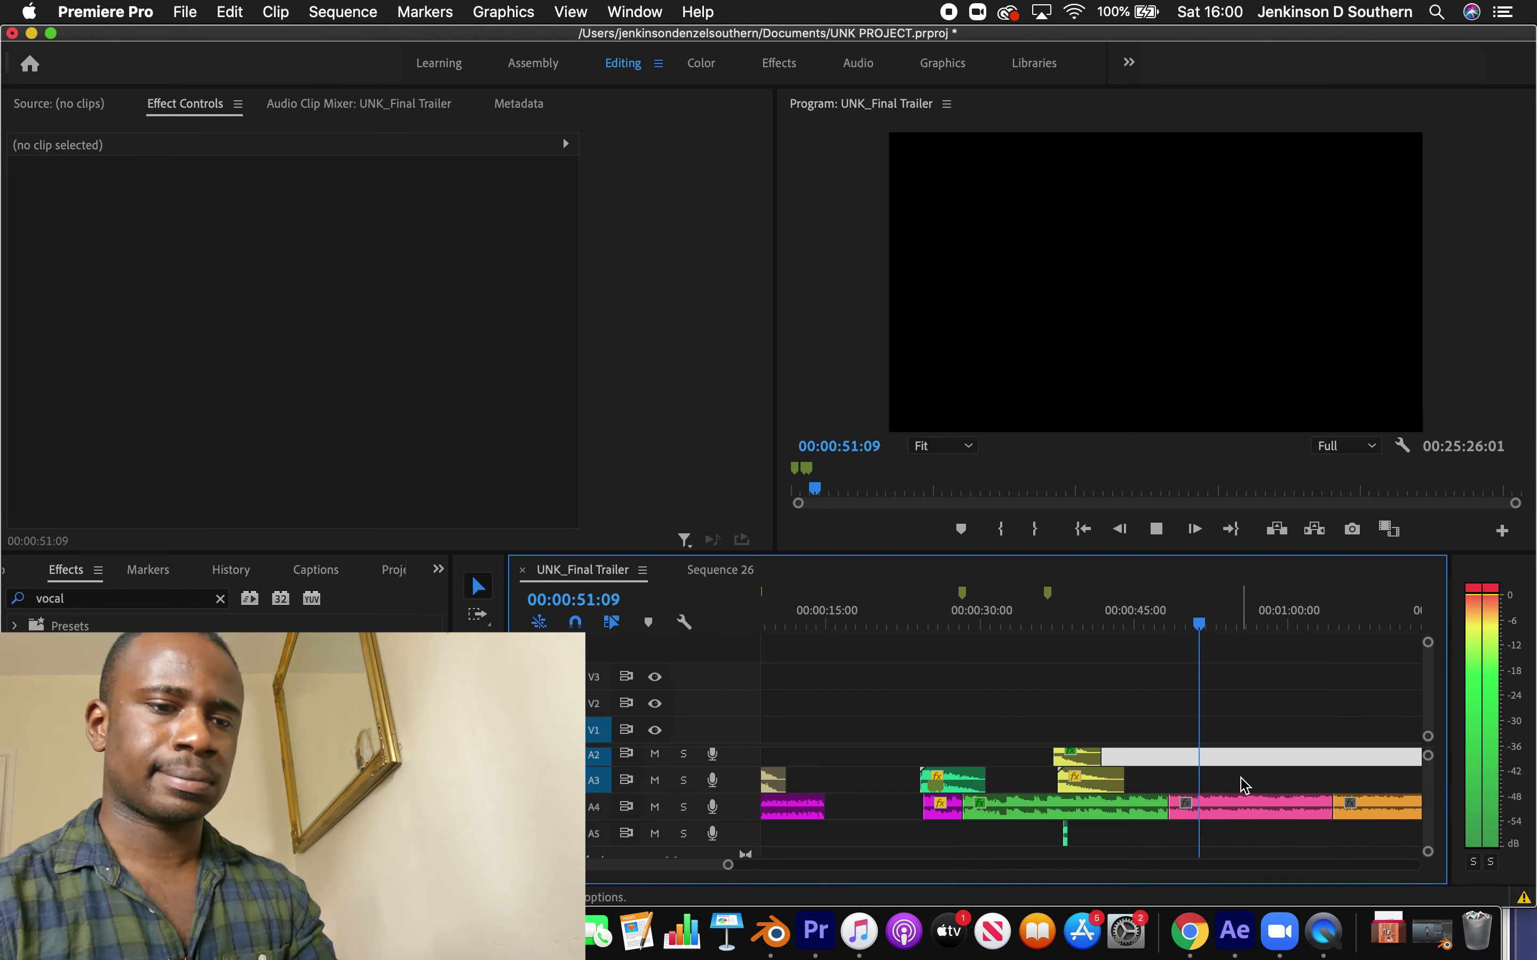
pyautogui.press('space')
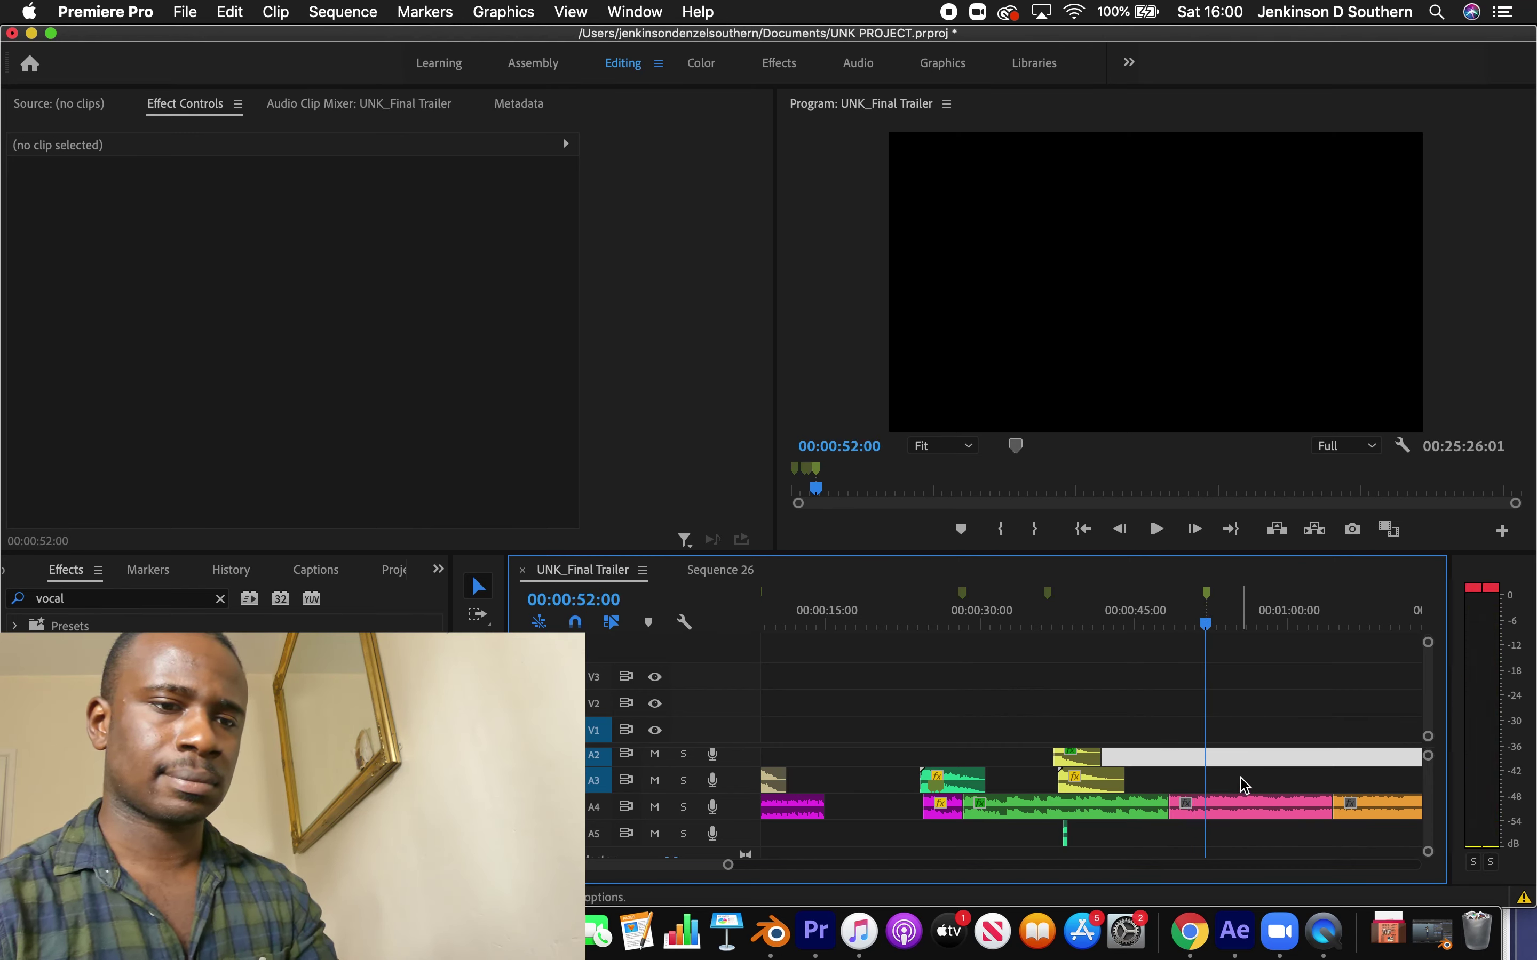
# Play past the 00:00:52:00 marker and paste two Waves.mp3 copies on A1, at the marker and at about 00:00:53:18
pyautogui.click(1191, 675)
pyautogui.press('space')
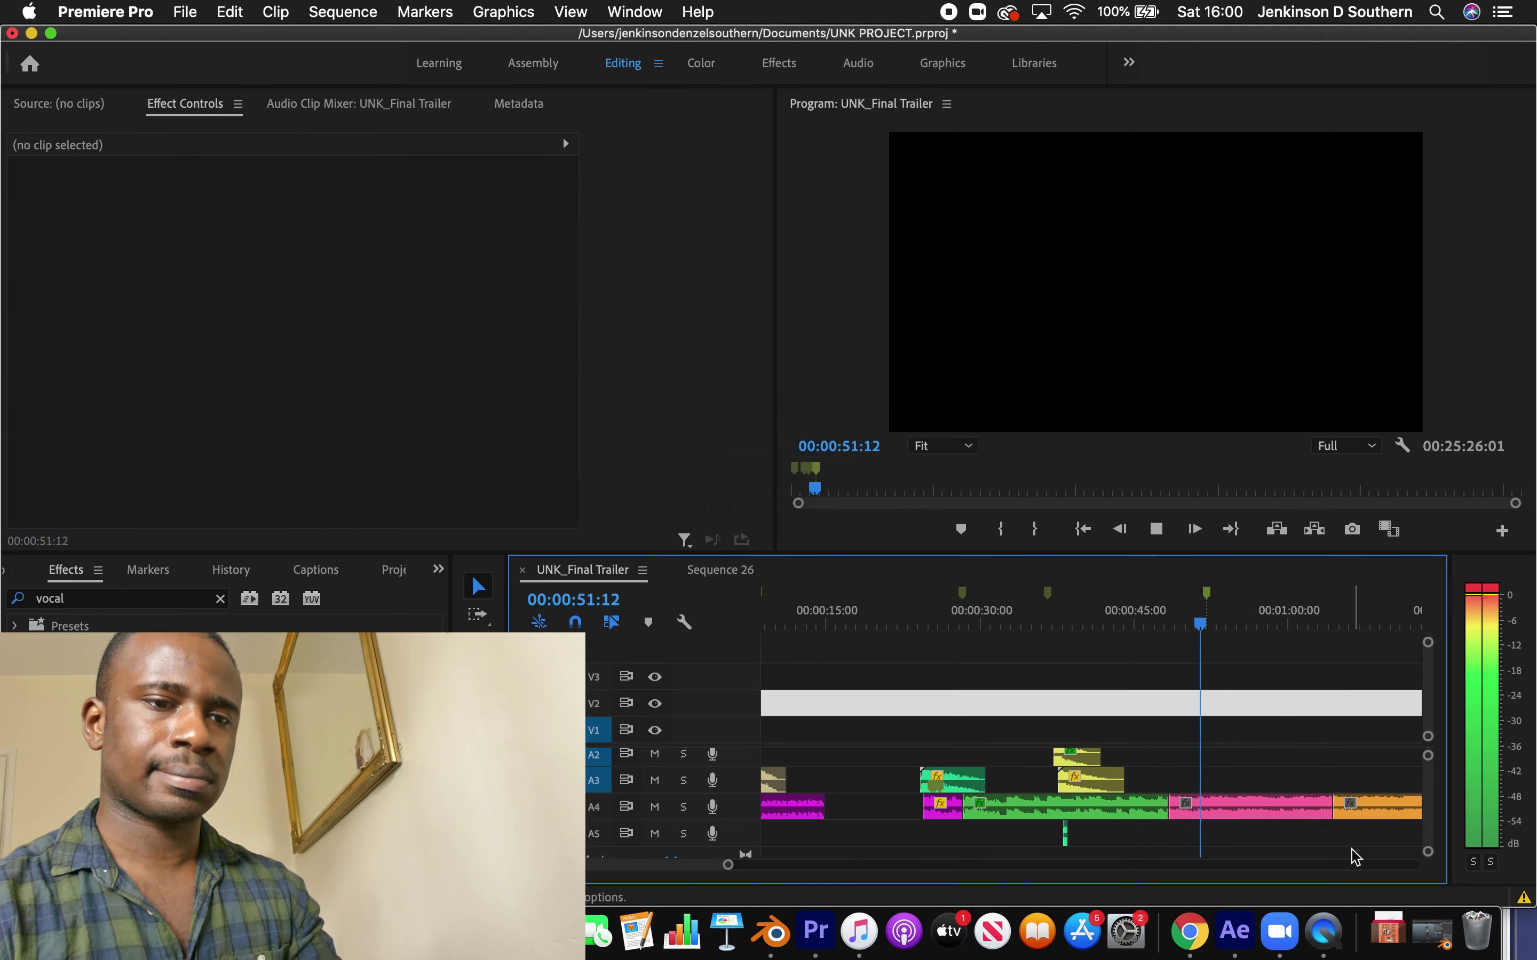
pyautogui.press('space')
pyautogui.moveTo(728, 865); pyautogui.dragTo(760, 865)
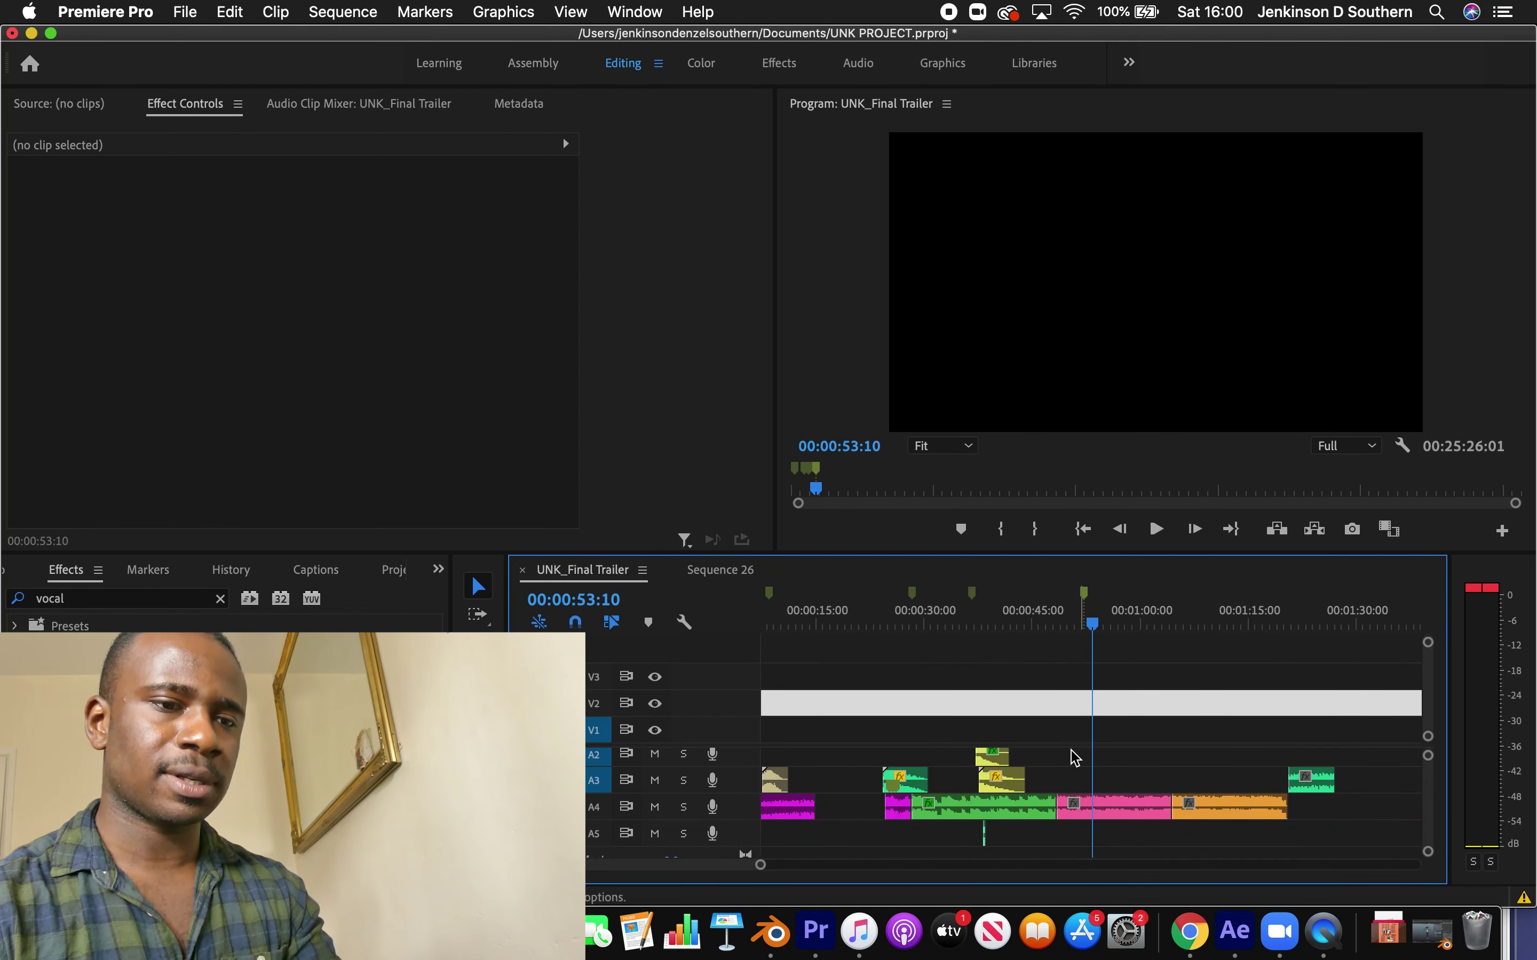
pyautogui.scroll(2, 1073, 757)
pyautogui.click(1073, 634)
pyautogui.press('space')
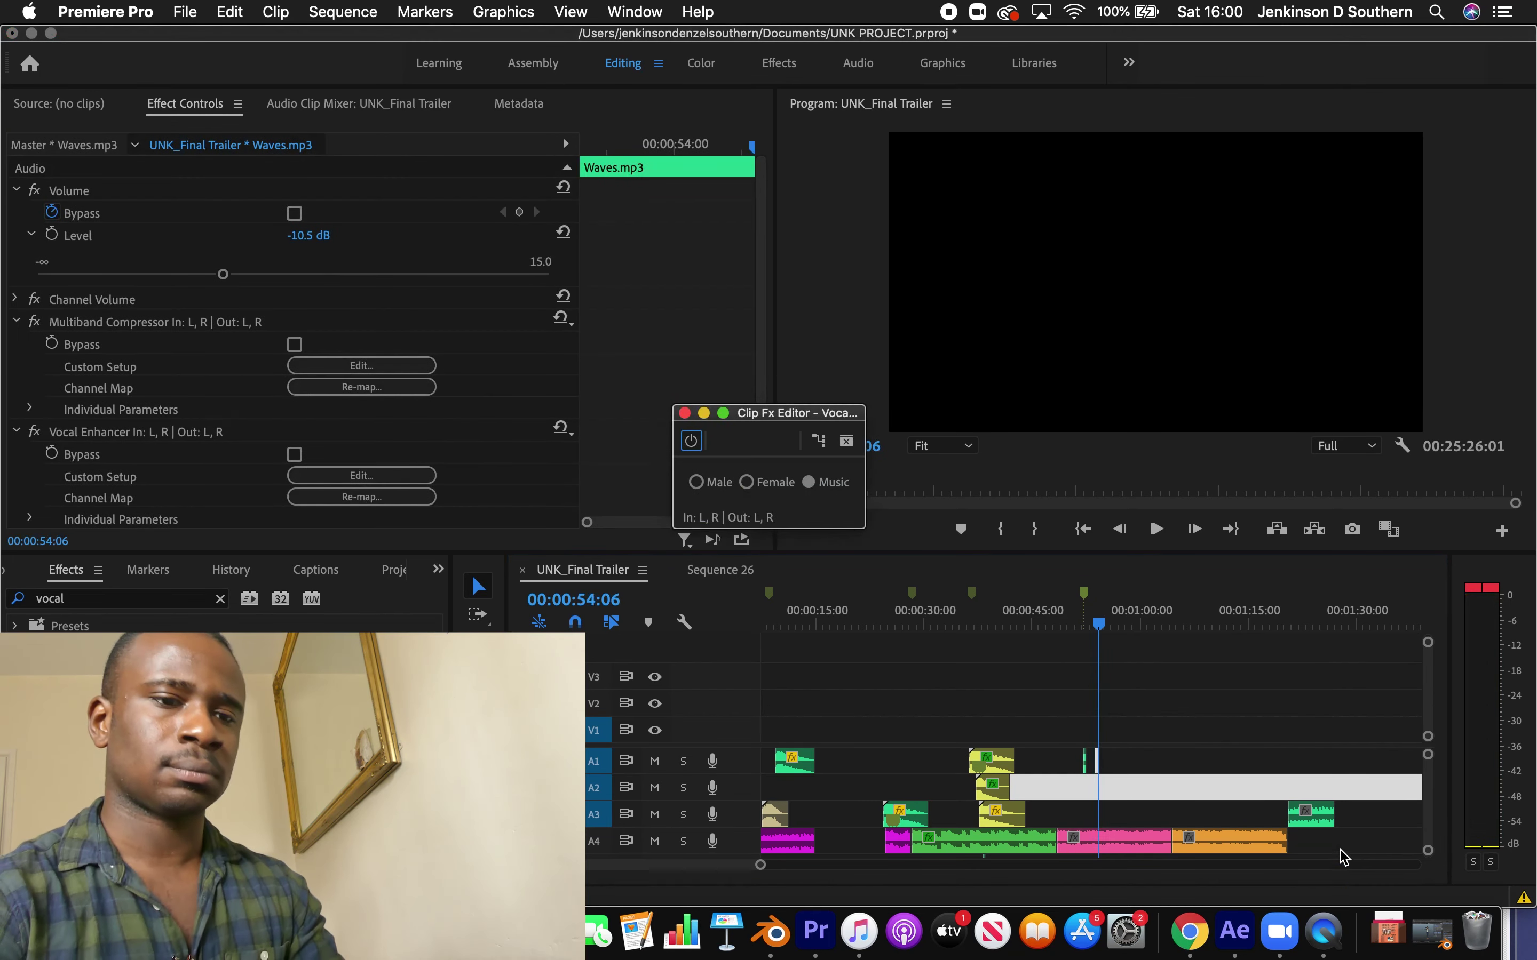
# Replay the mix around the two Waves.mp3 copies on A1 and shift the second copy to start at 00:00:53:21
pyautogui.click(1085, 625)
pyautogui.press('space')
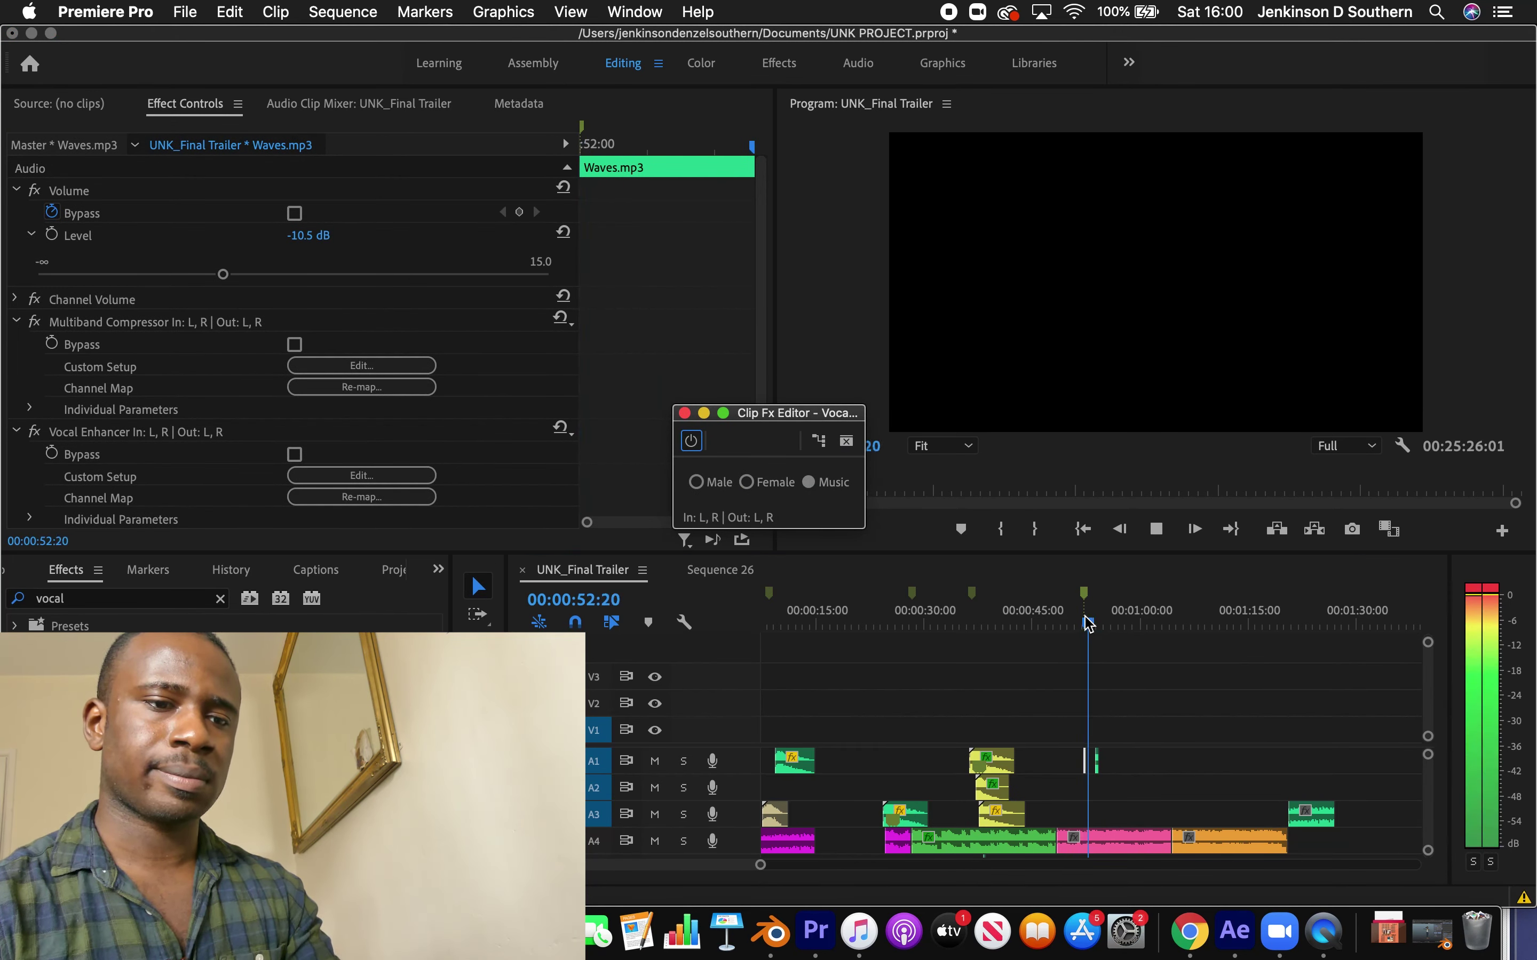
pyautogui.click(1087, 625)
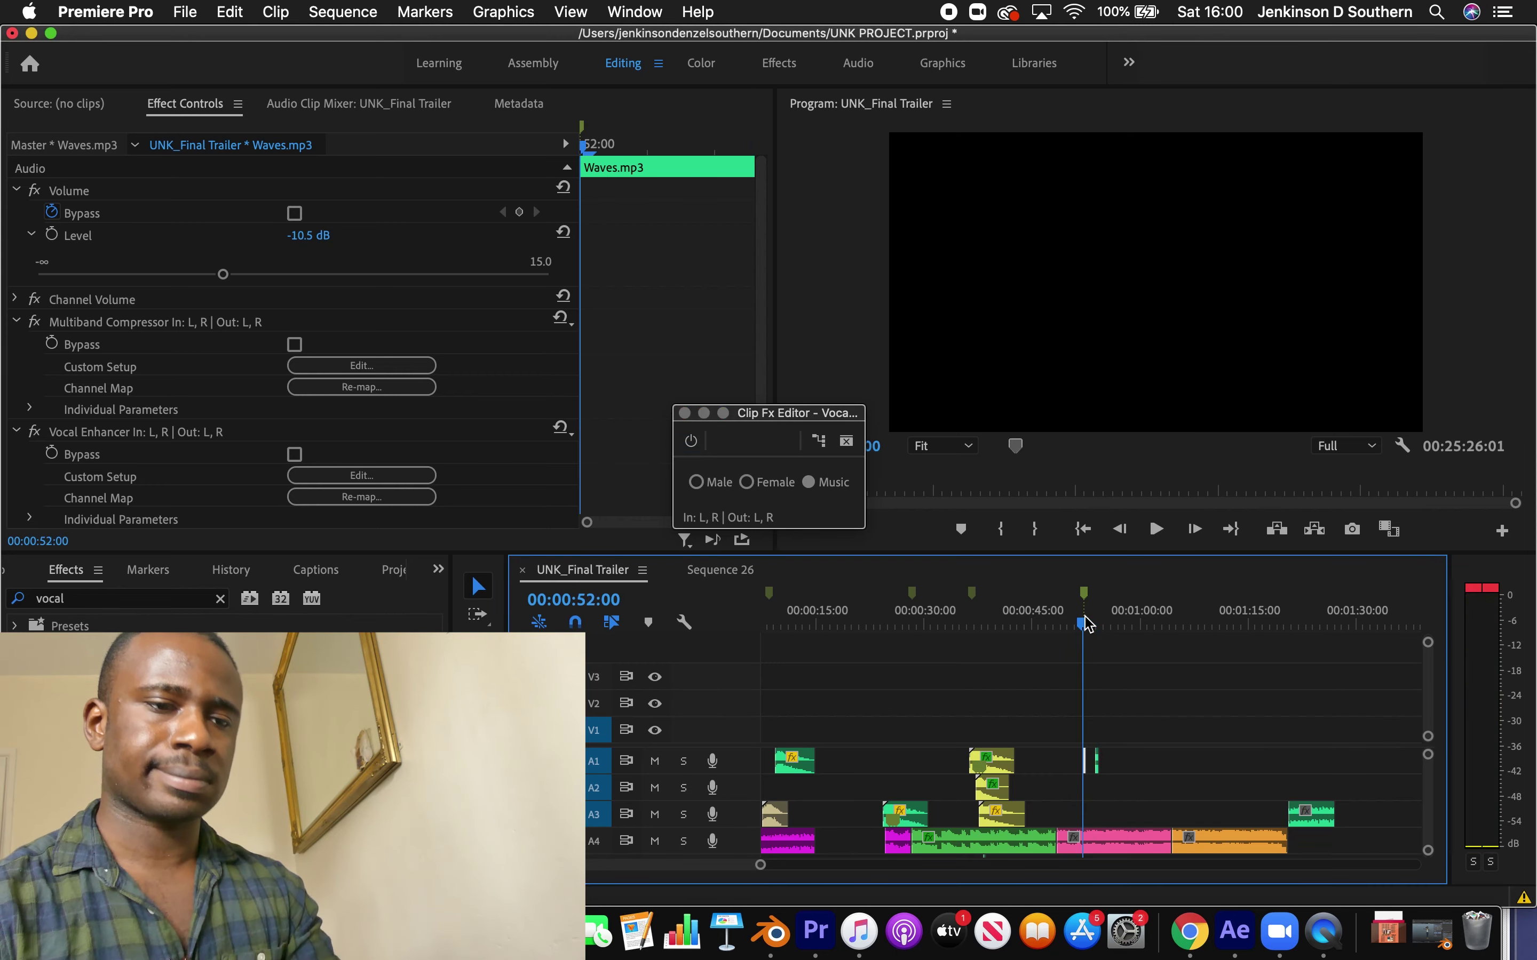
pyautogui.moveTo(752, 865); pyautogui.dragTo(729, 865)
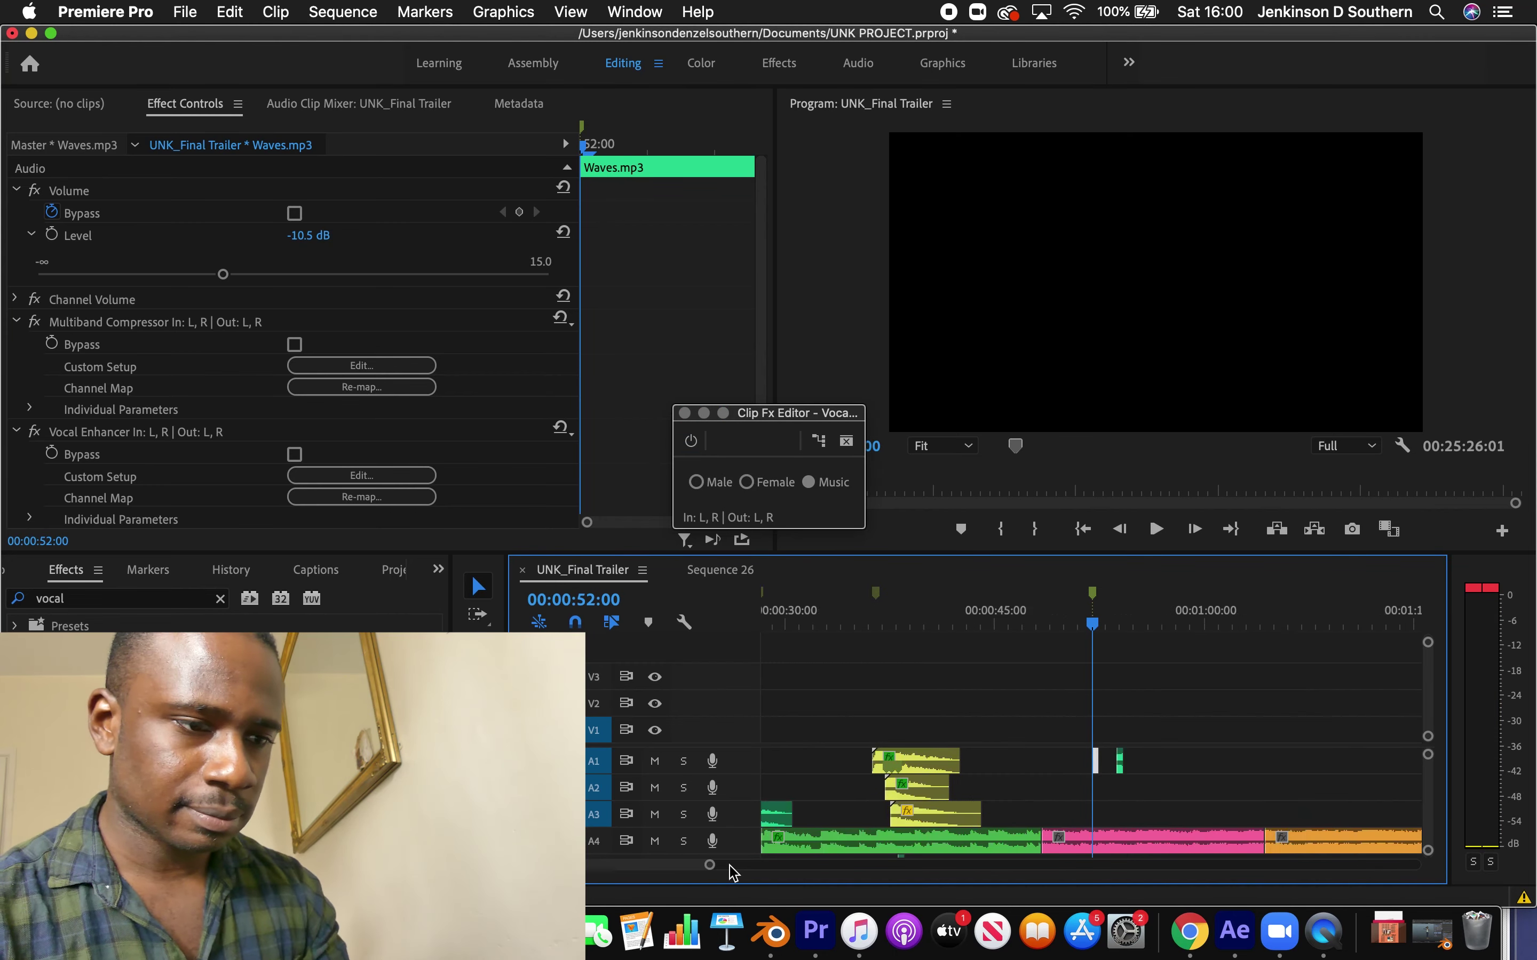
pyautogui.click(1049, 628)
pyautogui.press('space')
pyautogui.click(1152, 730)
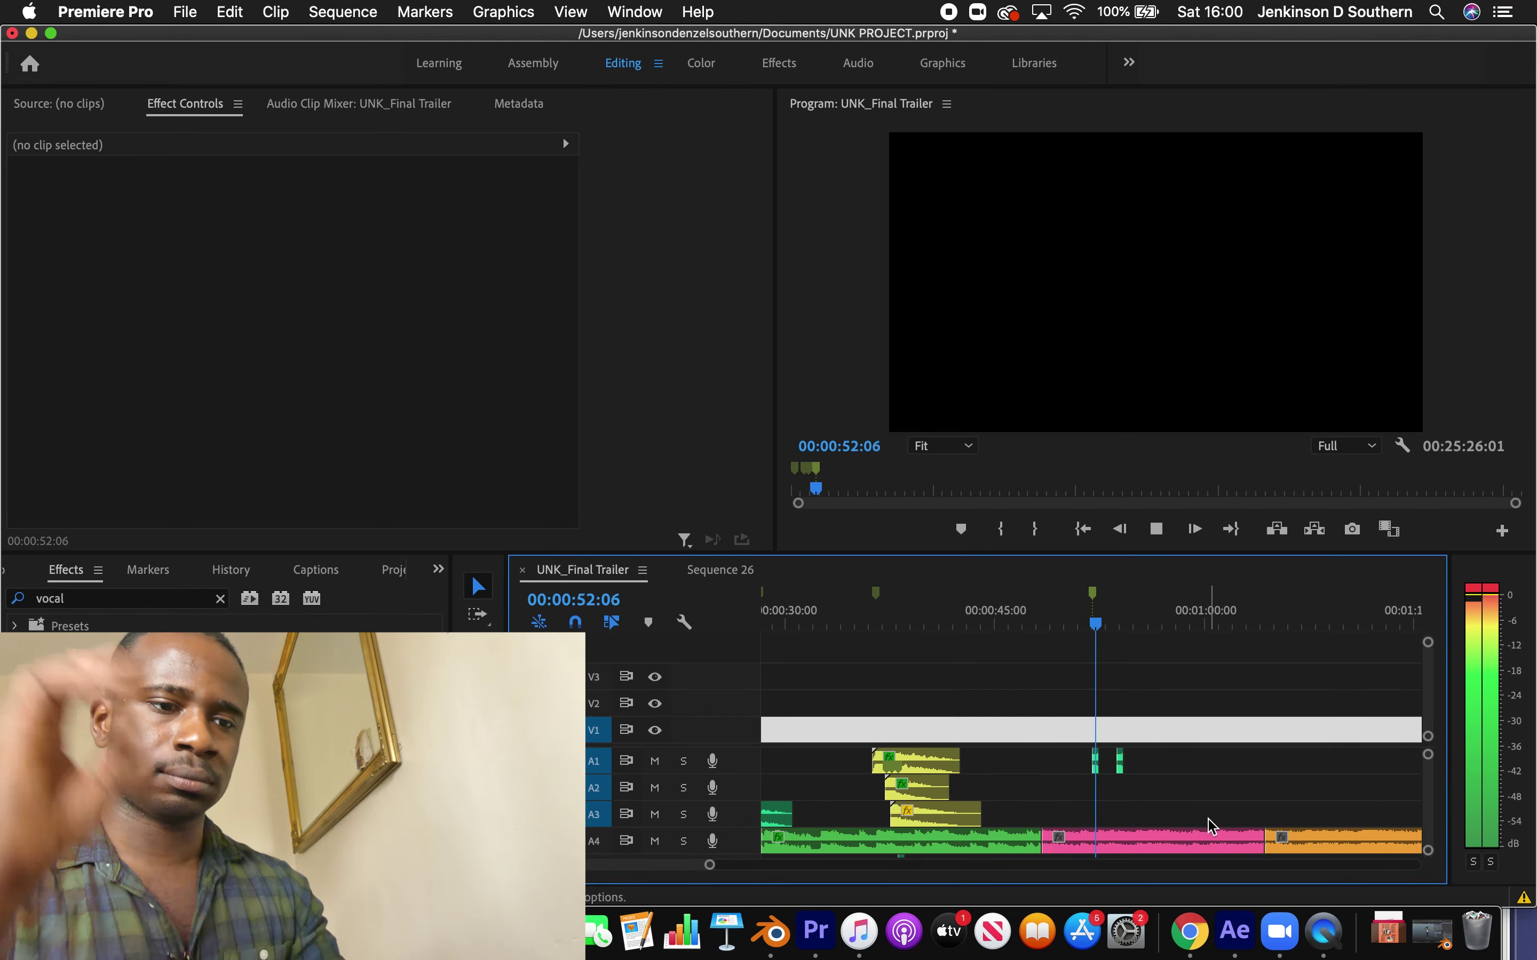
pyautogui.click(1134, 764)
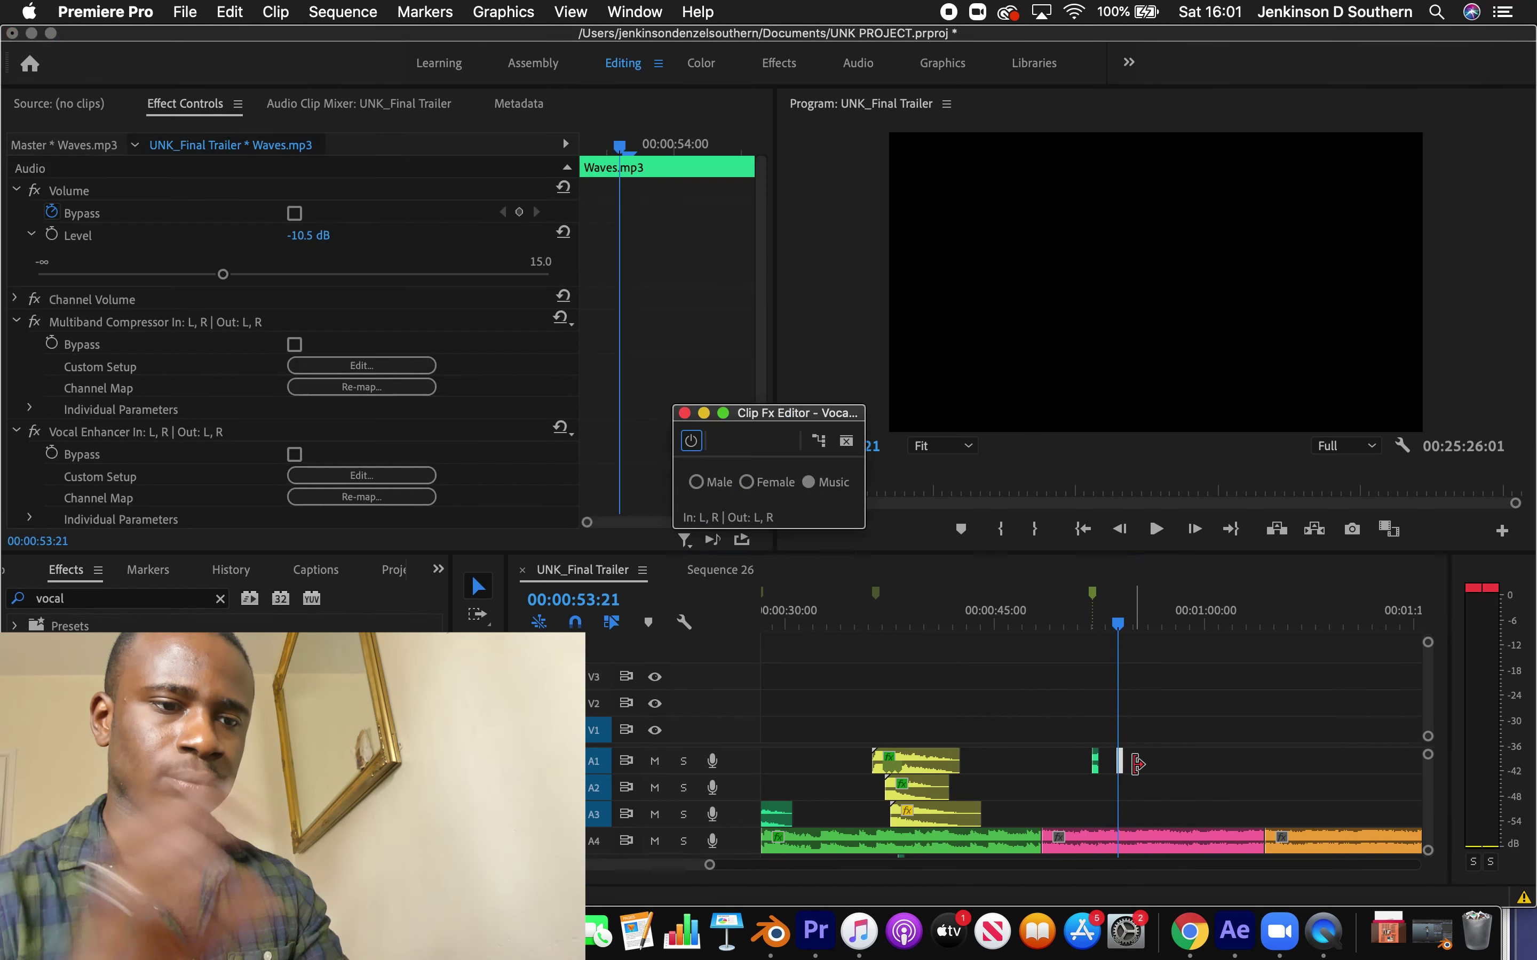
pyautogui.click(1127, 762)
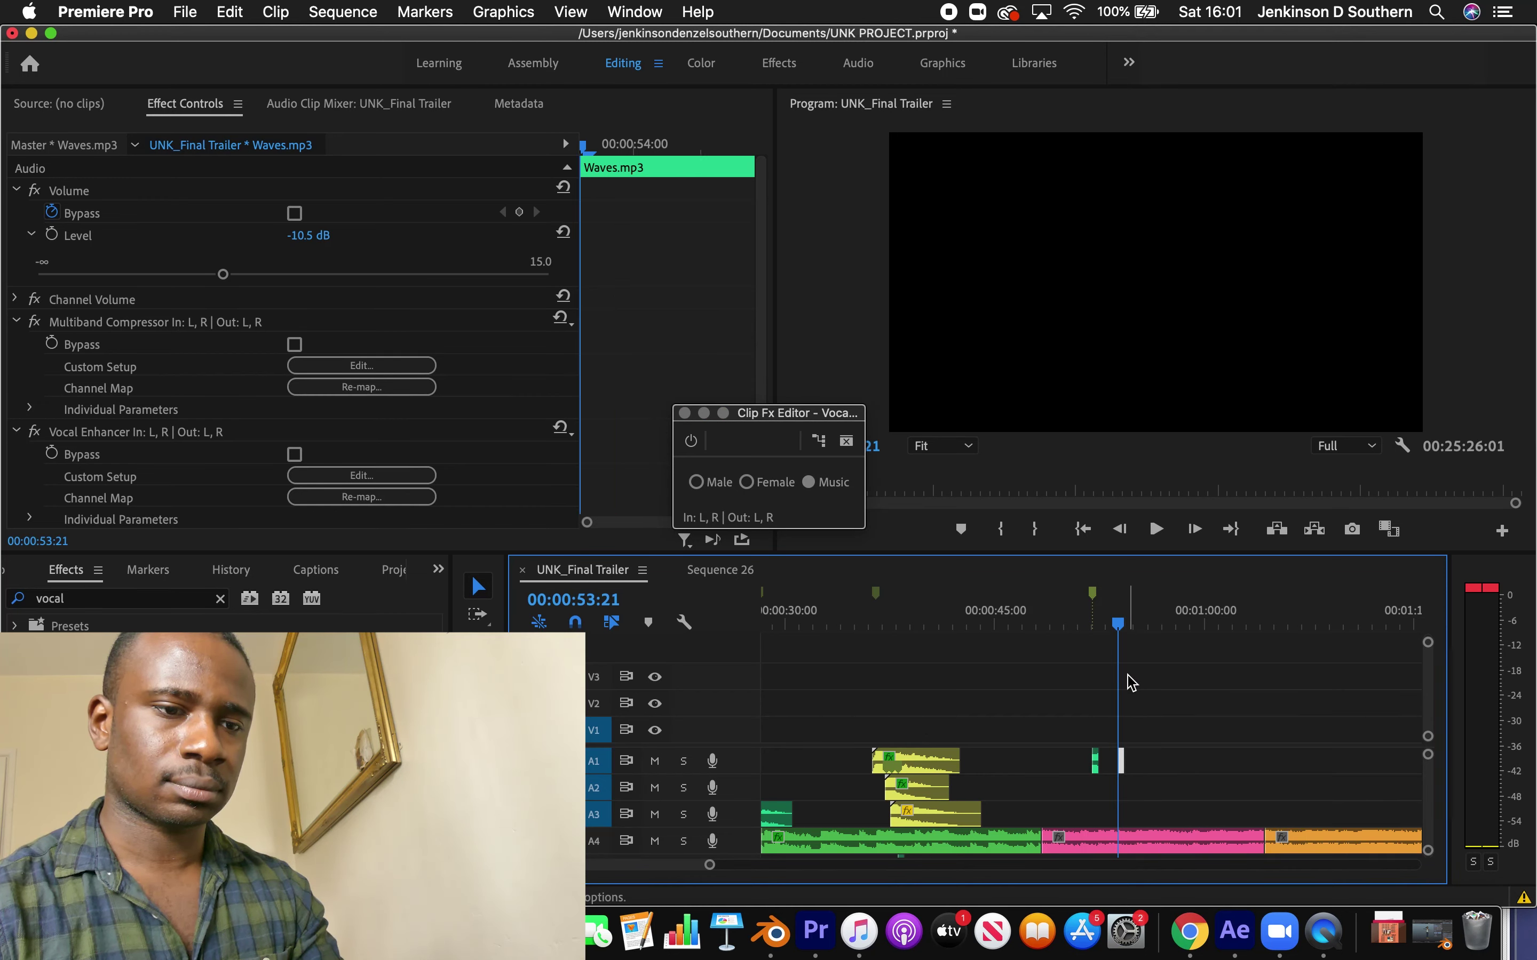
# Move the second Waves.mp3 copy aside to hear the beat, place it back starting at 00:00:53:24, and replay the section
pyautogui.moveTo(1121, 771); pyautogui.dragTo(1200, 772)
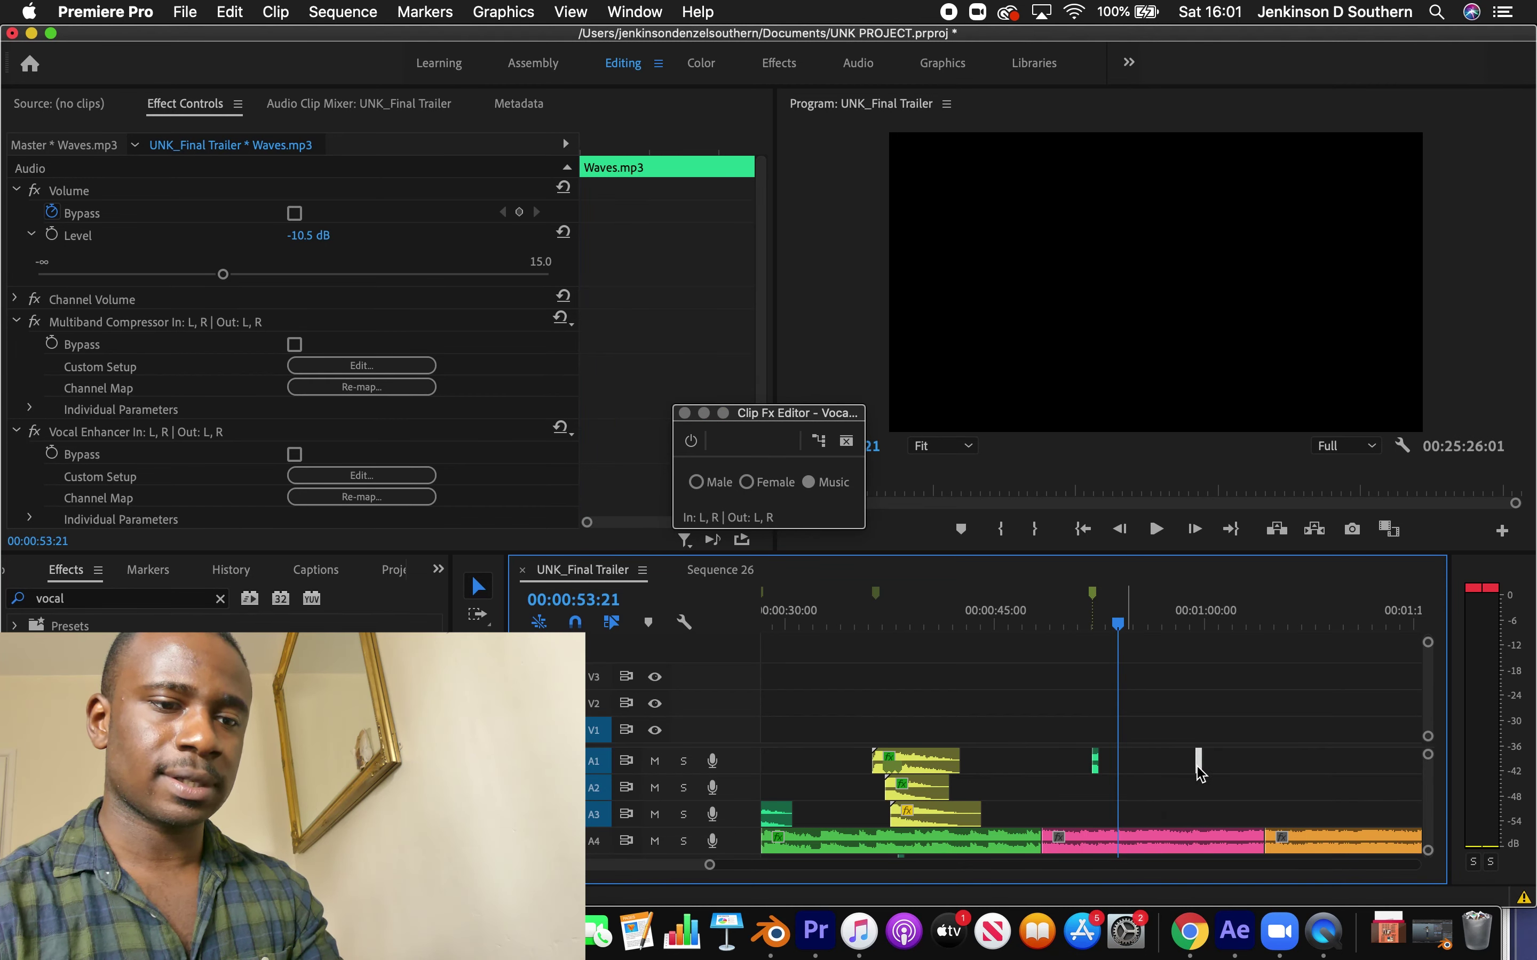
pyautogui.click(1087, 623)
pyautogui.press('space')
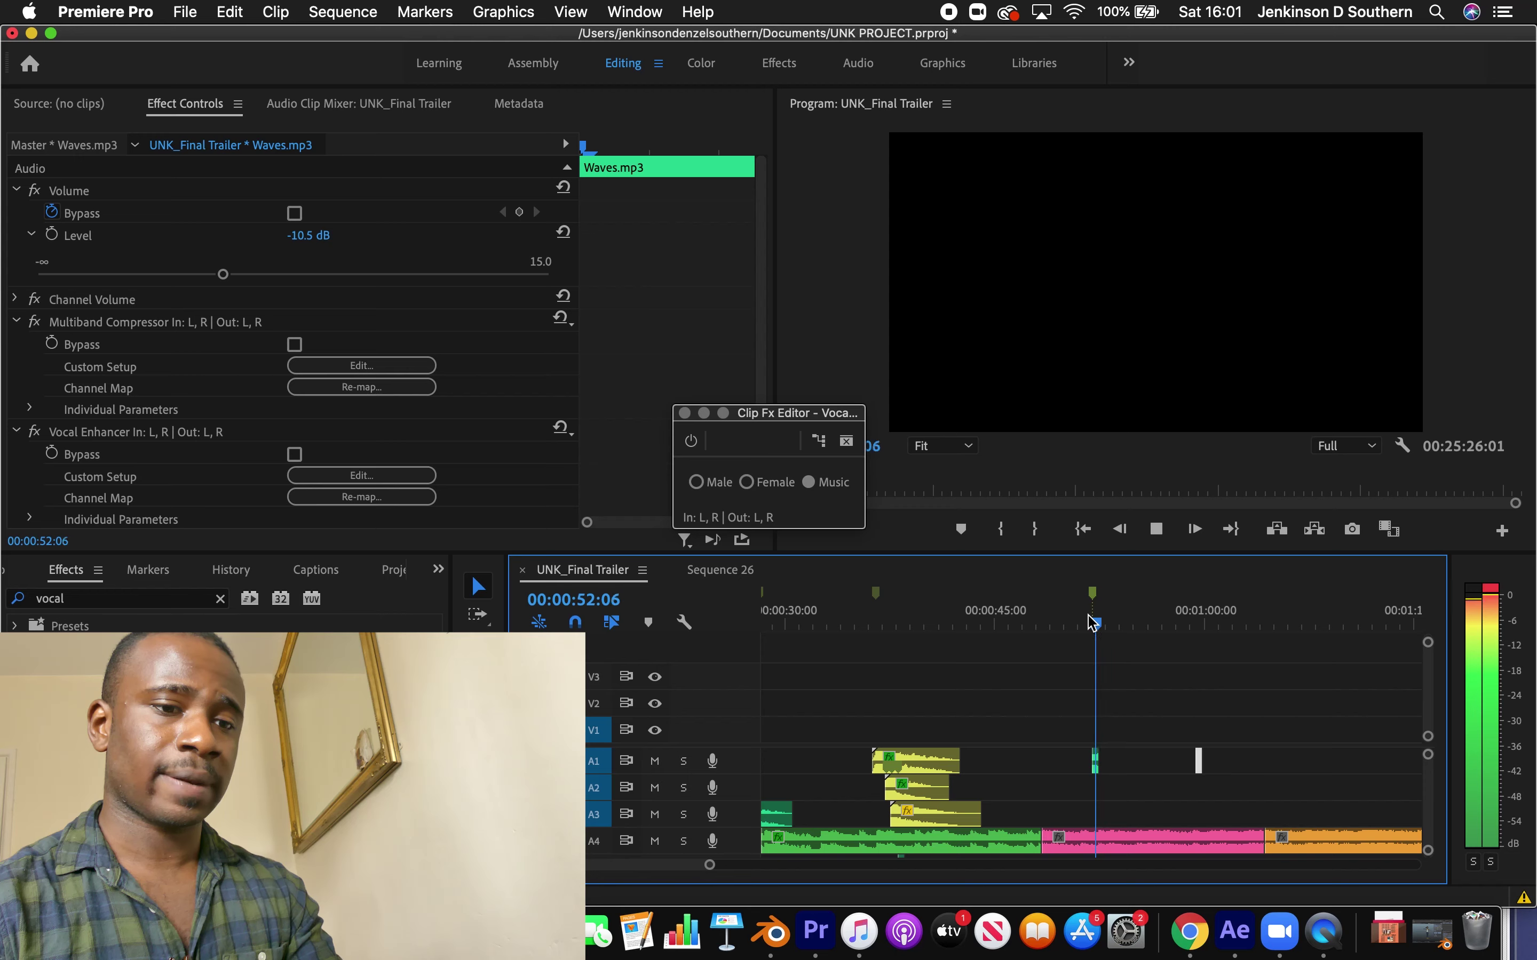
pyautogui.press('space')
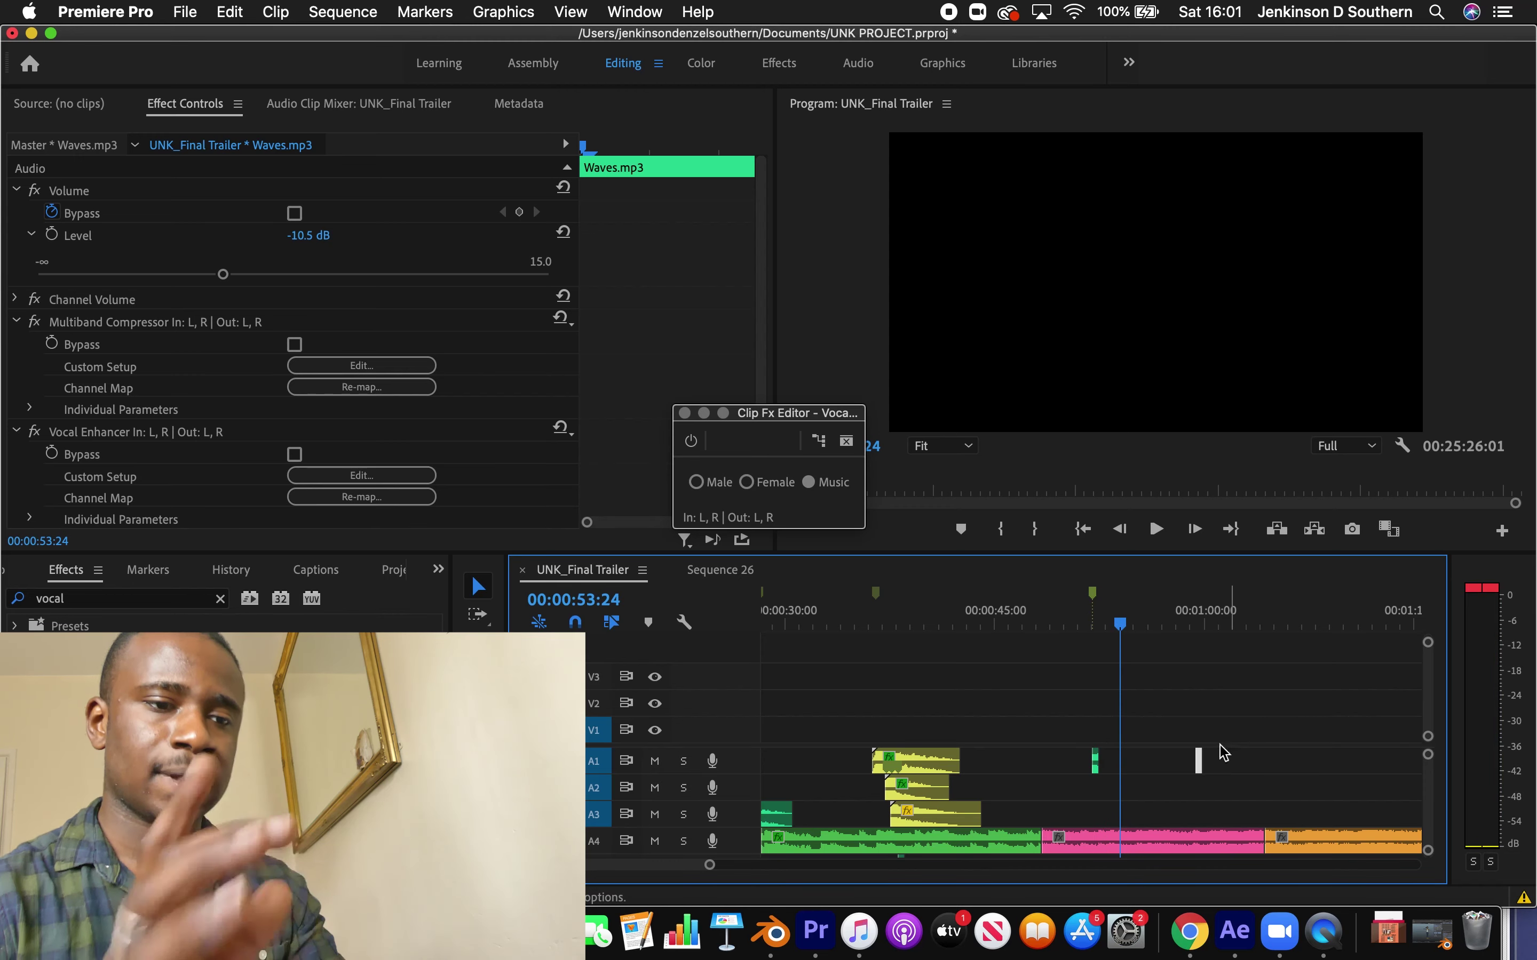
pyautogui.moveTo(1202, 768); pyautogui.dragTo(1126, 768)
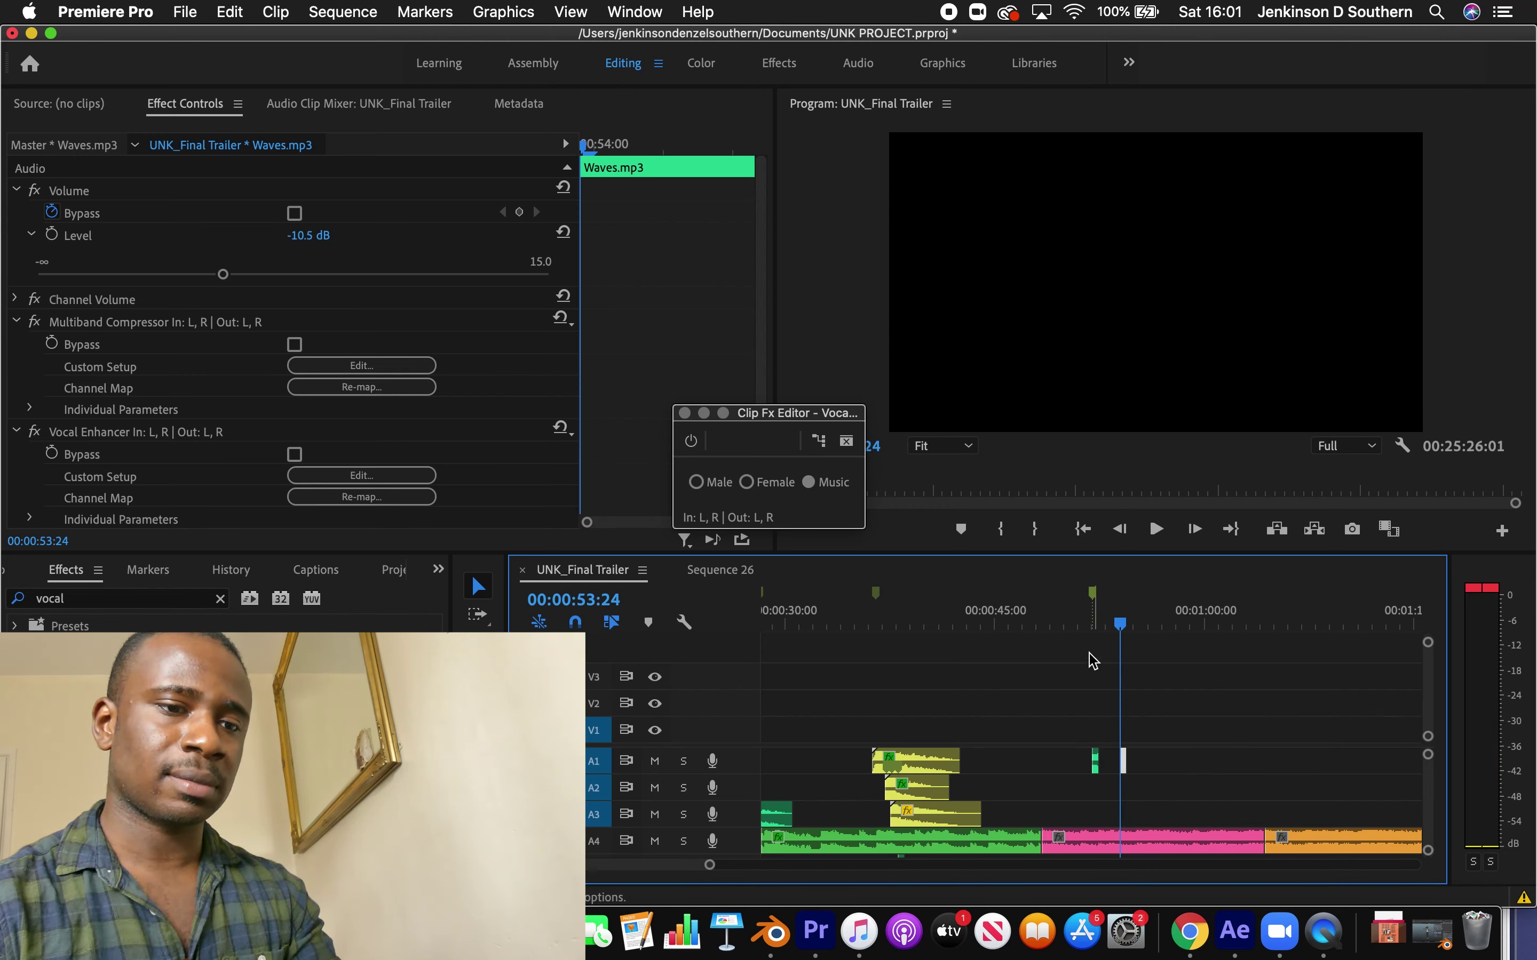
pyautogui.click(1081, 622)
pyautogui.click(1173, 744)
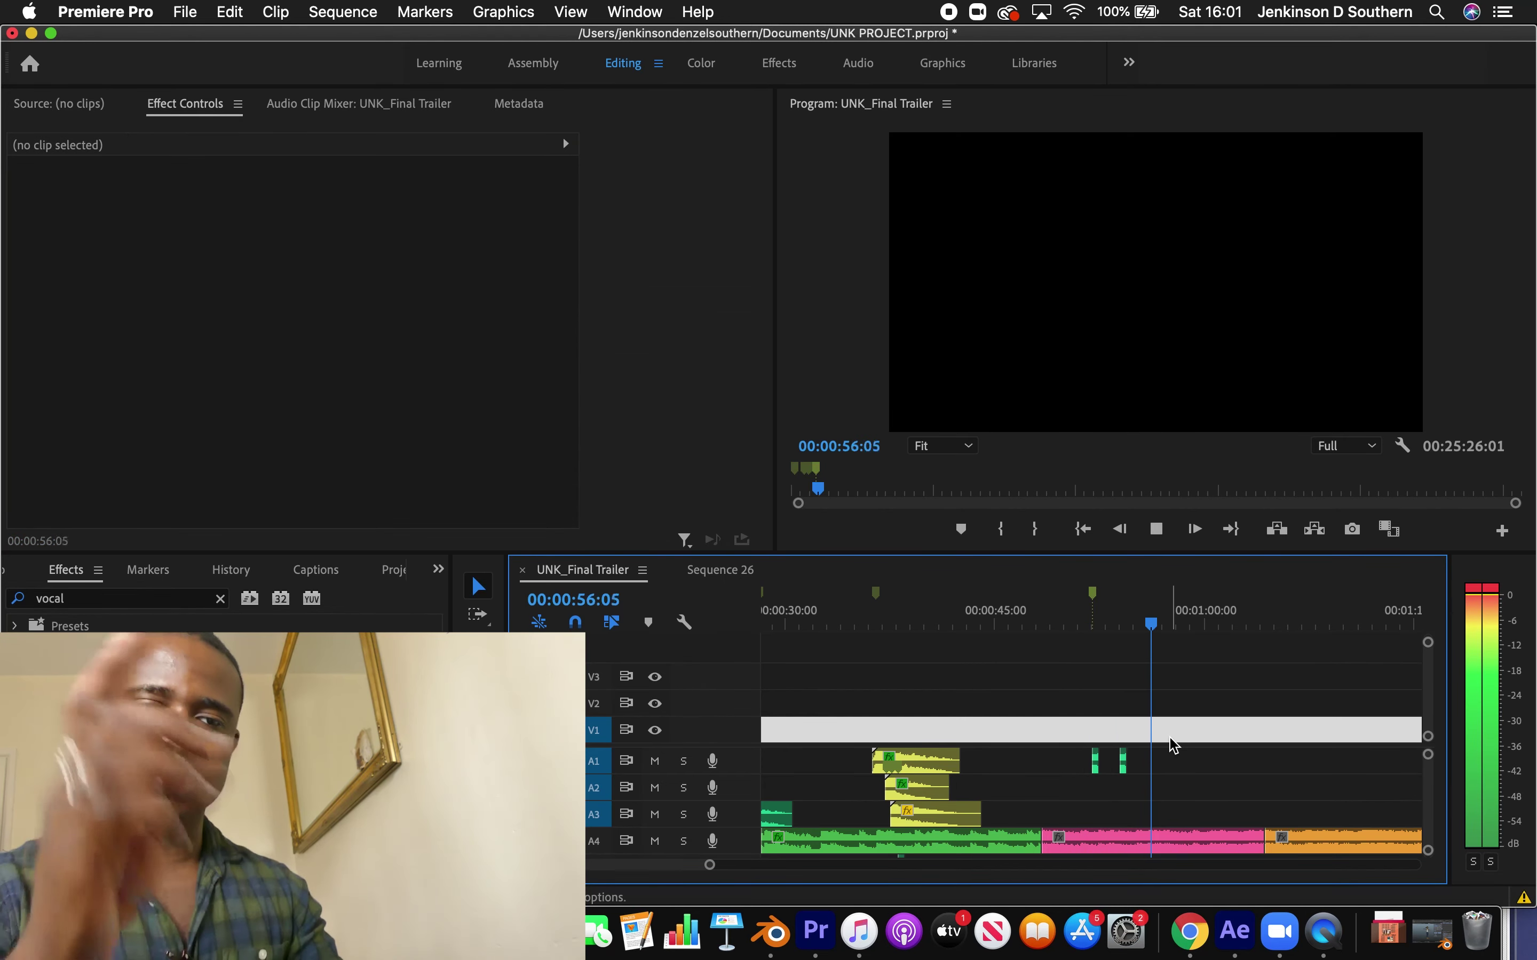
# Raise the level of the first Waves.mp3 copy on A1, at the 00:00:52:00 marker, and return to just before it
pyautogui.click(1072, 620)
pyautogui.click(1094, 766)
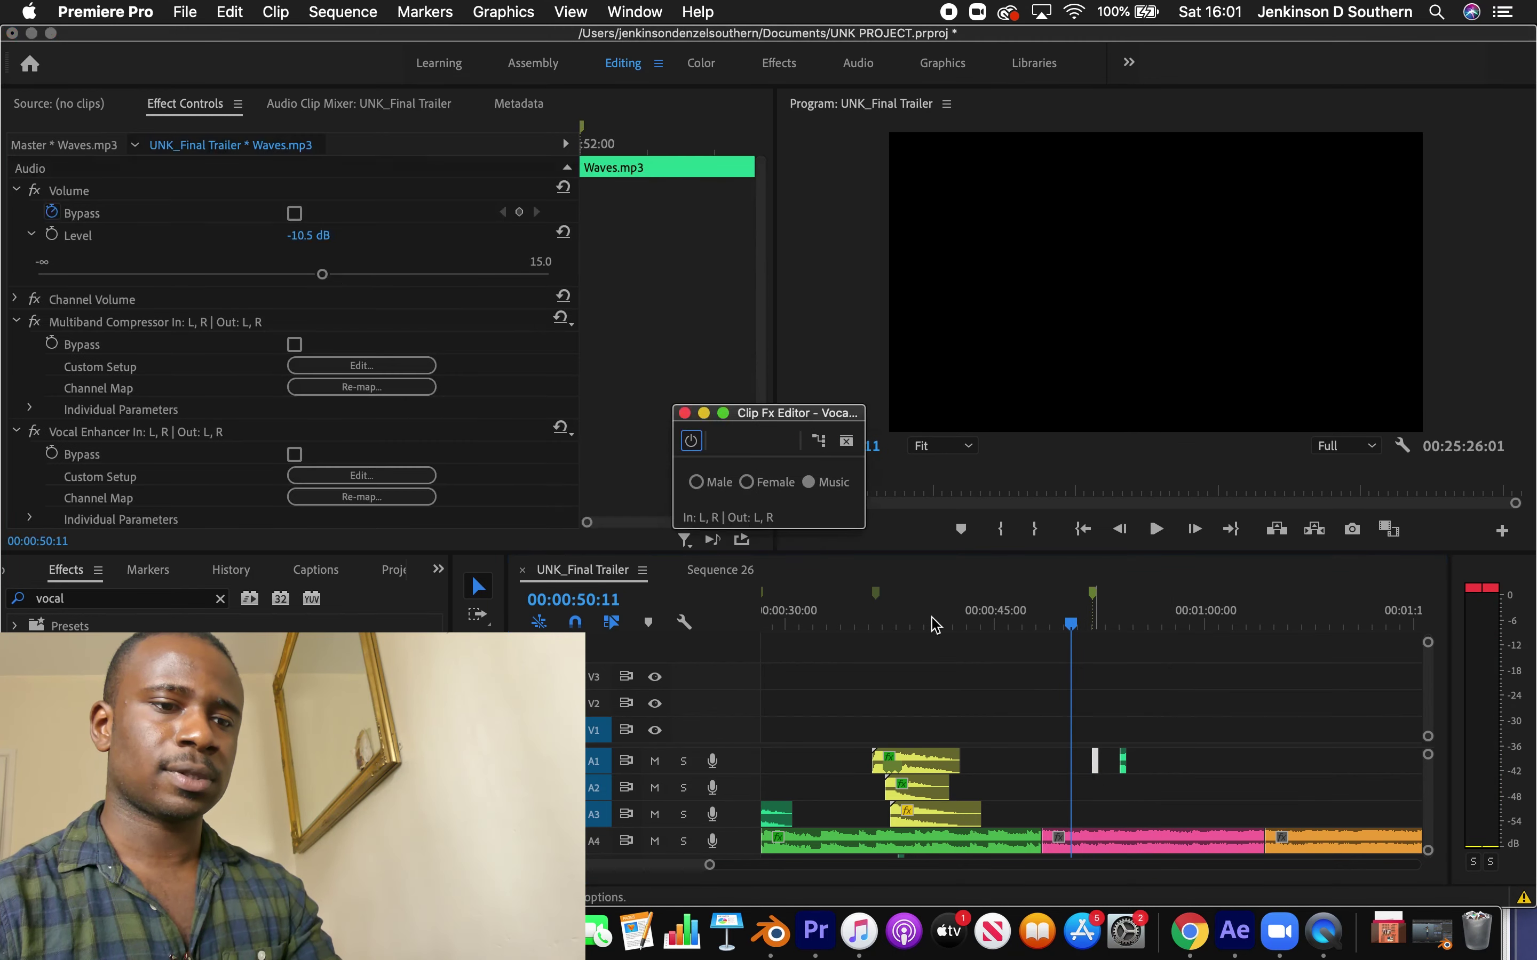
pyautogui.moveTo(333, 275); pyautogui.dragTo(292, 274)
pyautogui.click(1088, 625)
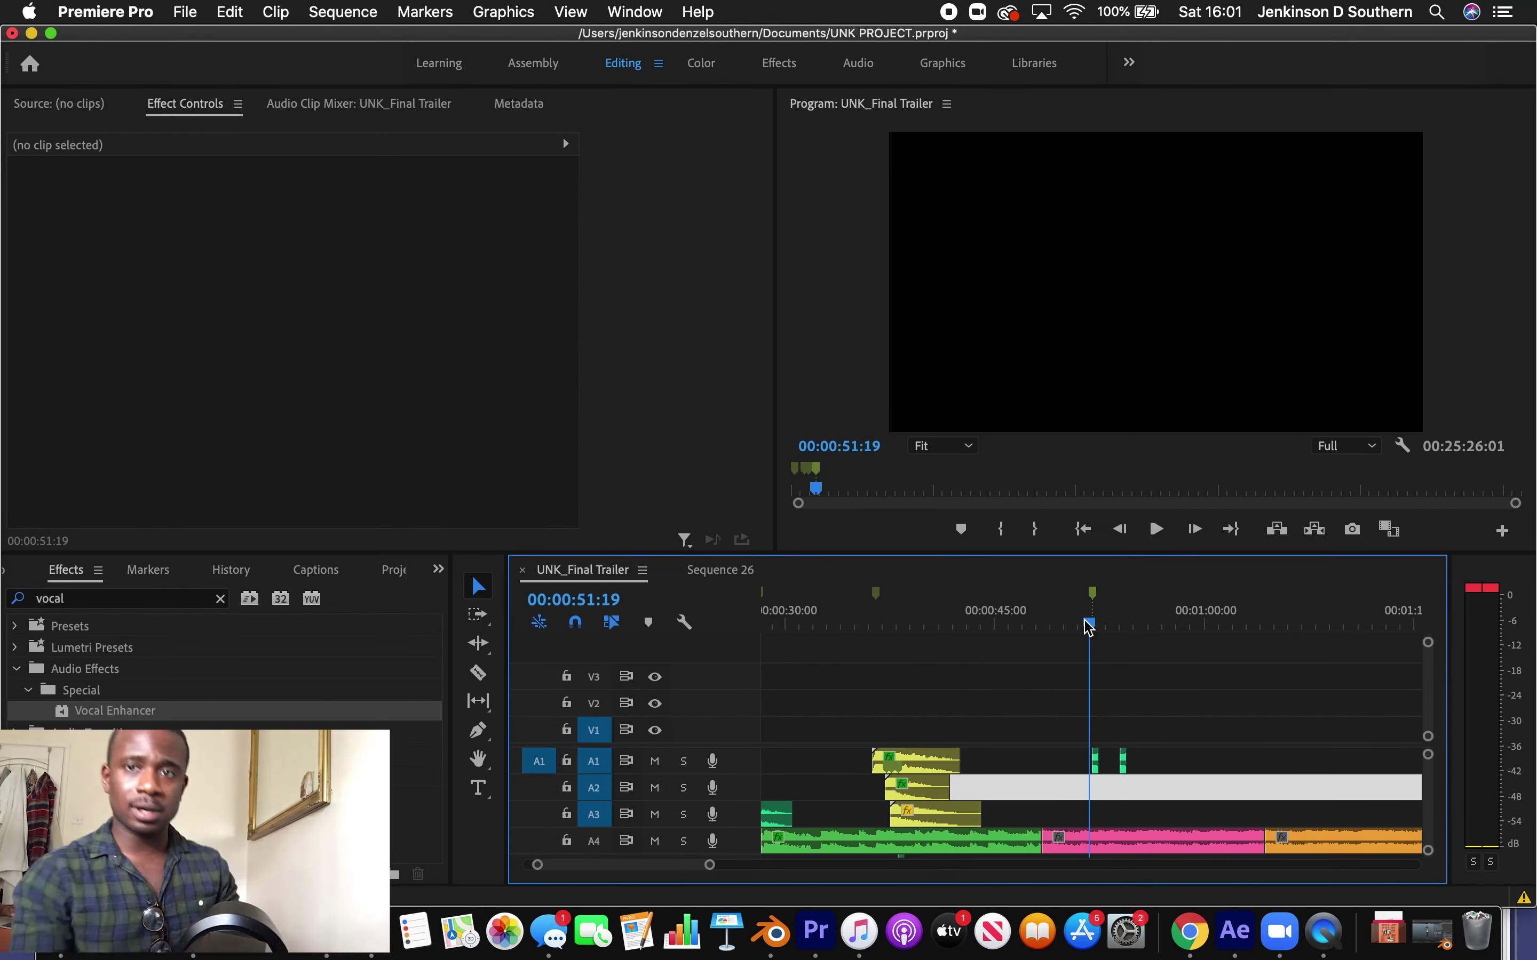
# Play the mix from about 00:00:47:15 through both Waves.mp3 copies on A1 and stop at 00:00:56:14
pyautogui.moveTo(1089, 625); pyautogui.dragTo(1029, 617)
pyautogui.press('space')
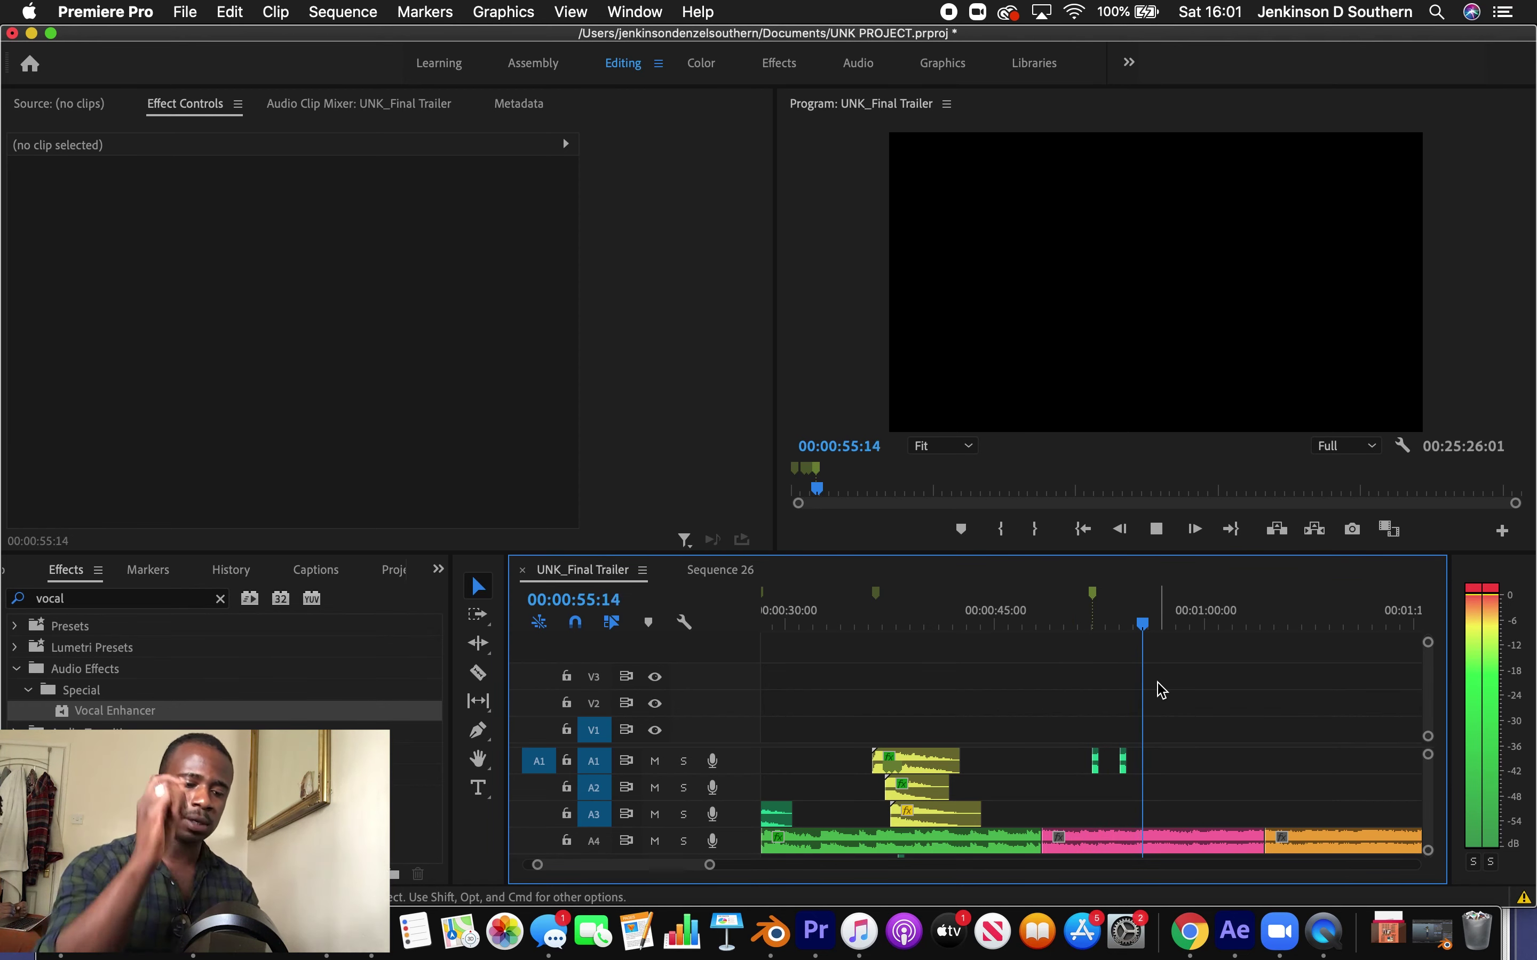
pyautogui.press('space')
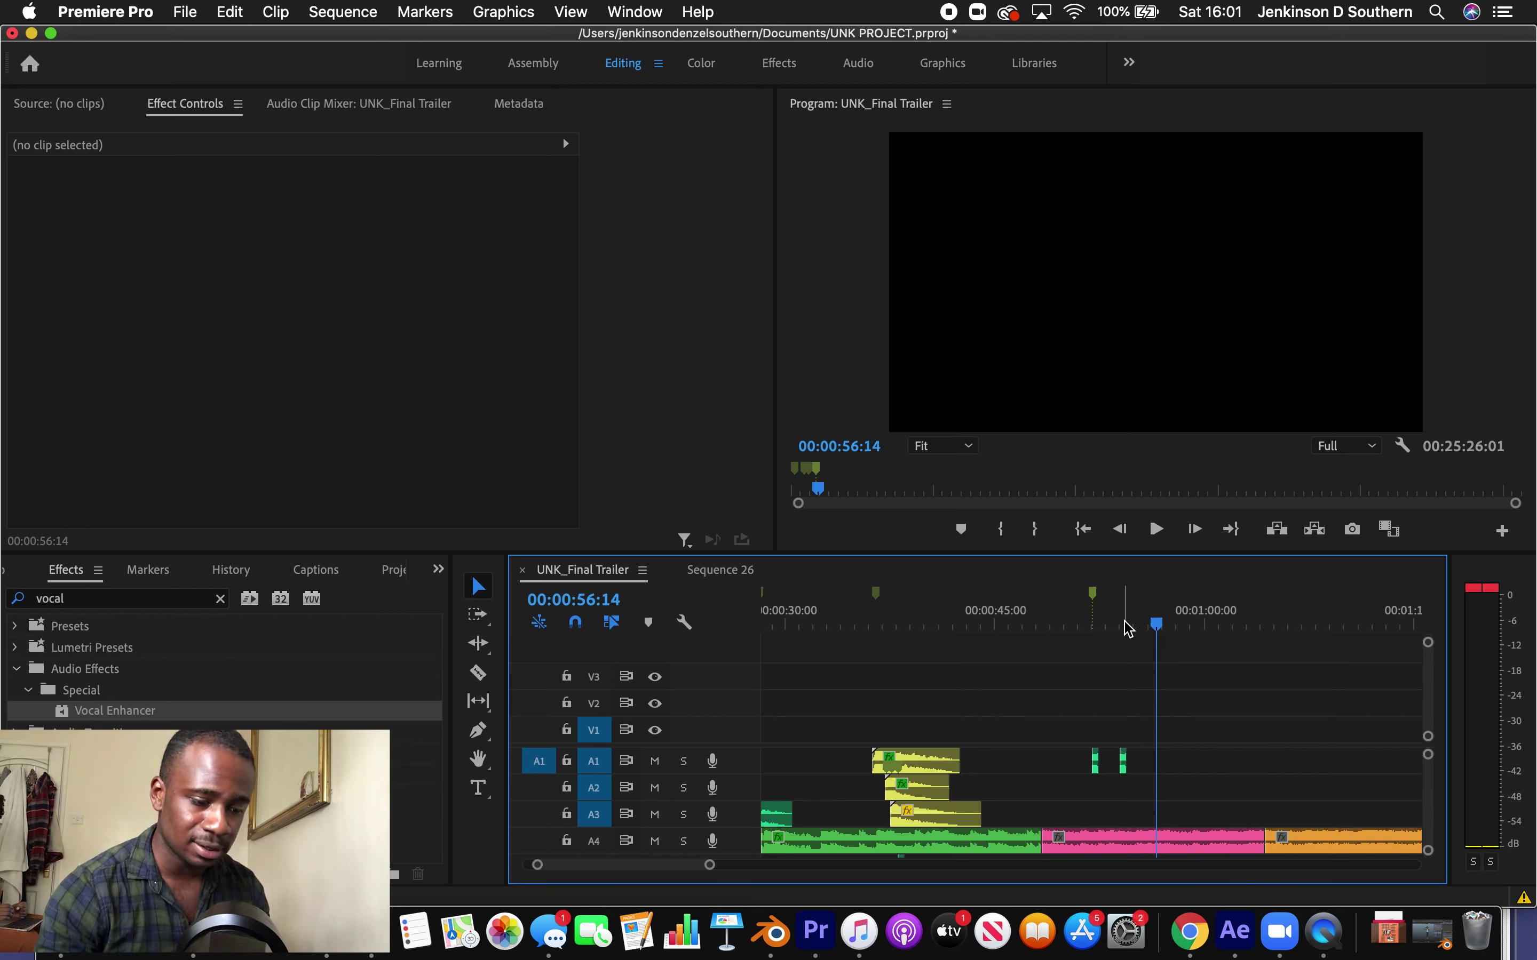
# Set the level of the first Waves.mp3 copy on A1 to about 0.1 dB and replay the mix from just before it
pyautogui.click(1095, 761)
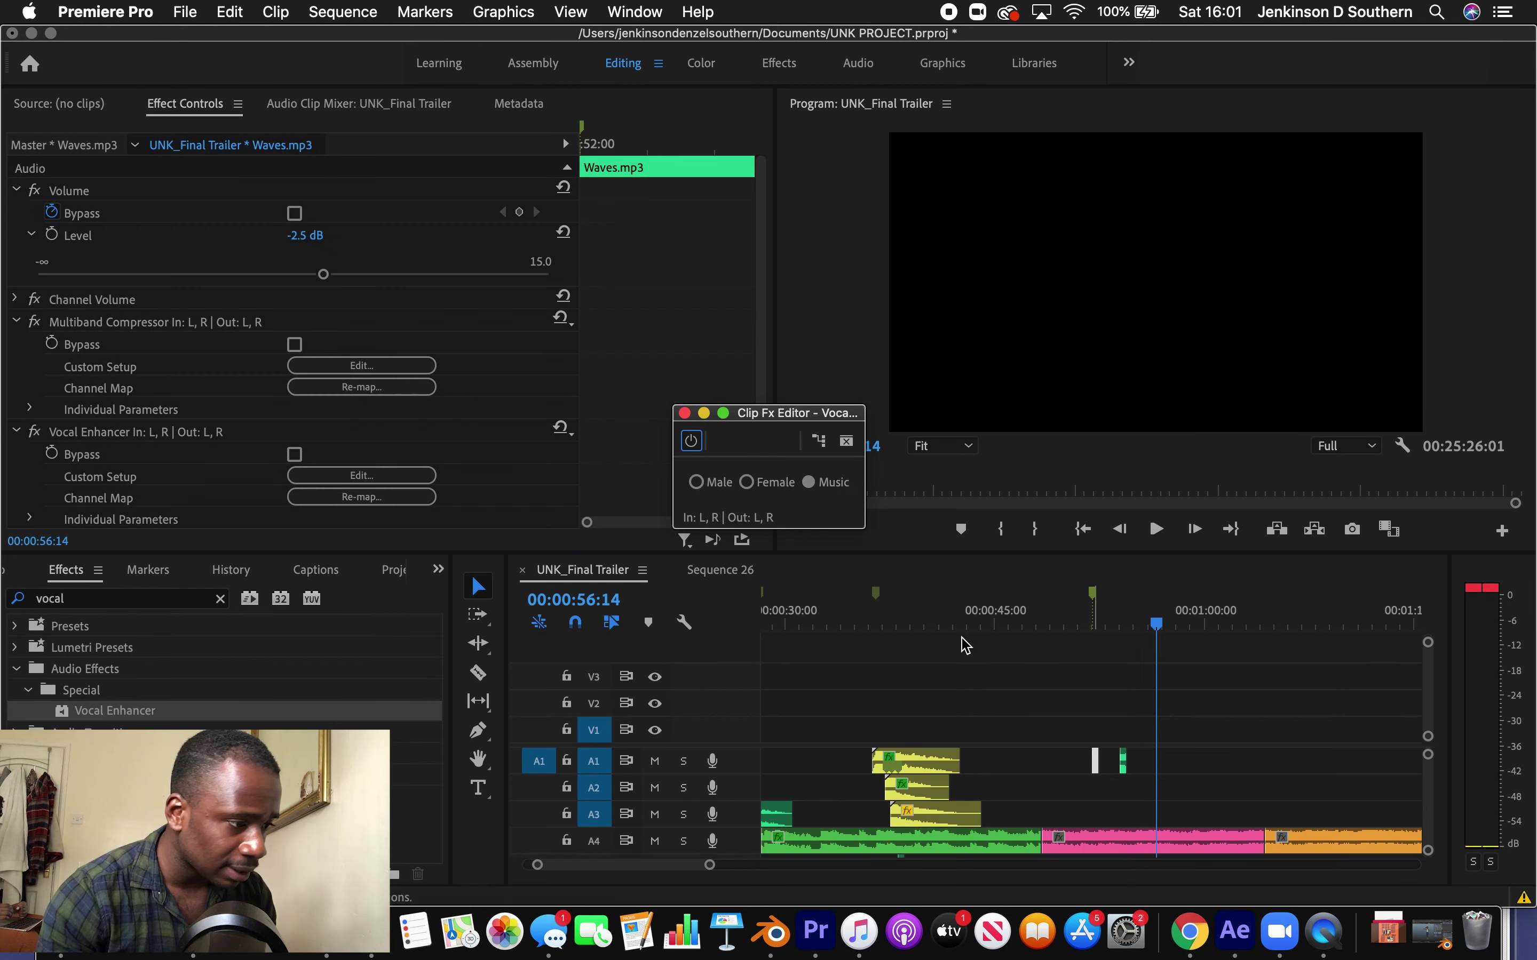
pyautogui.click(341, 276)
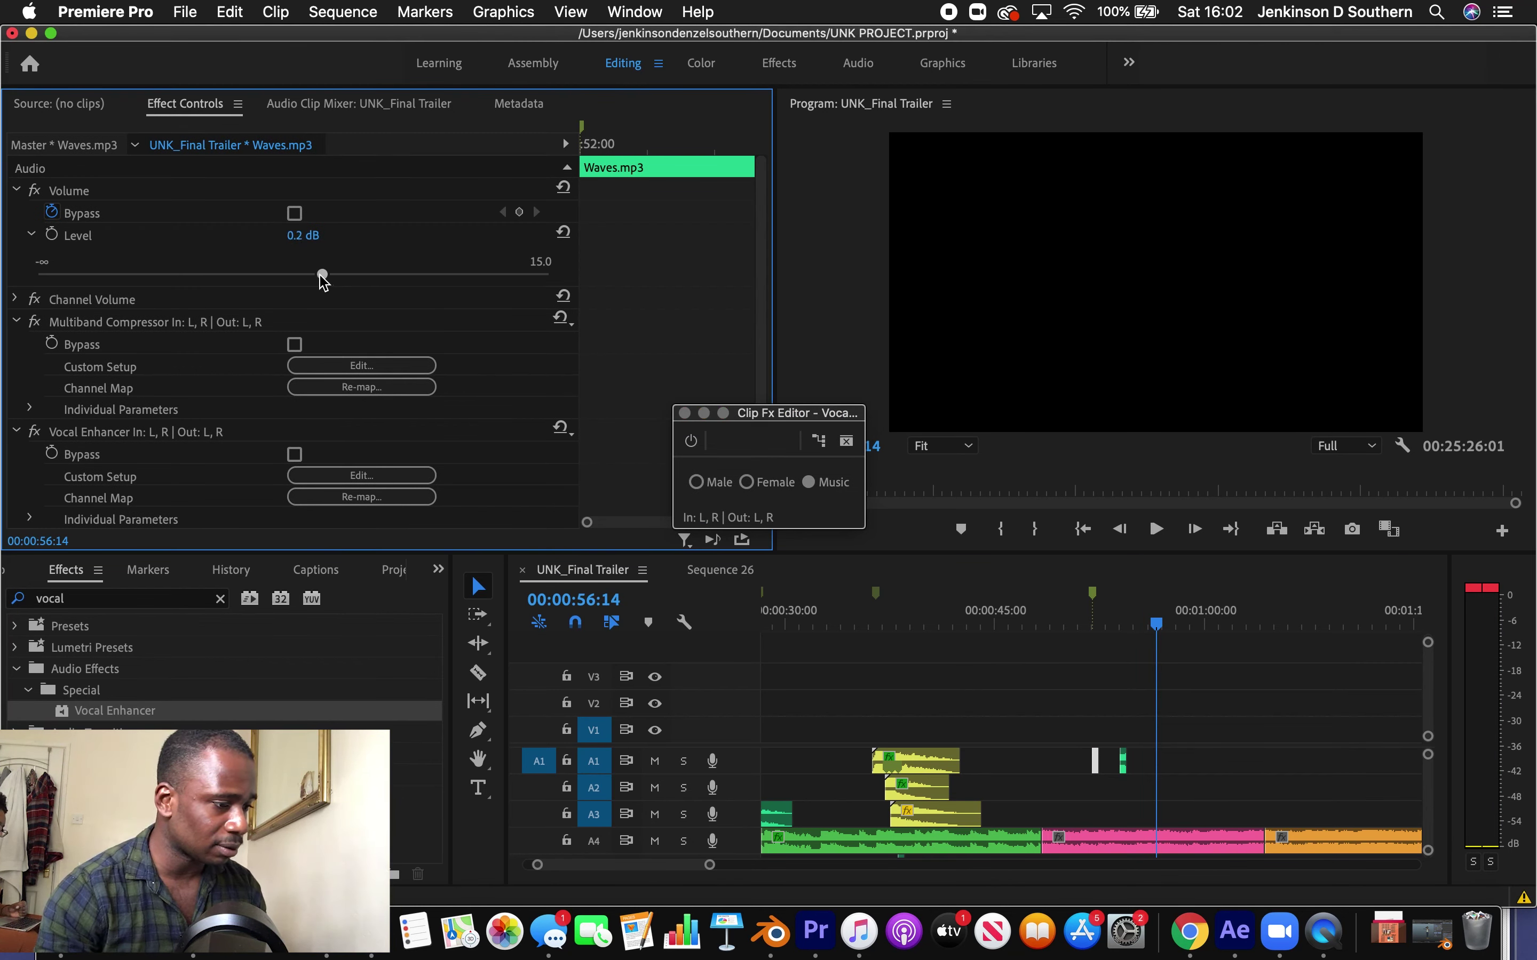
pyautogui.click(1070, 619)
pyautogui.click(1301, 787)
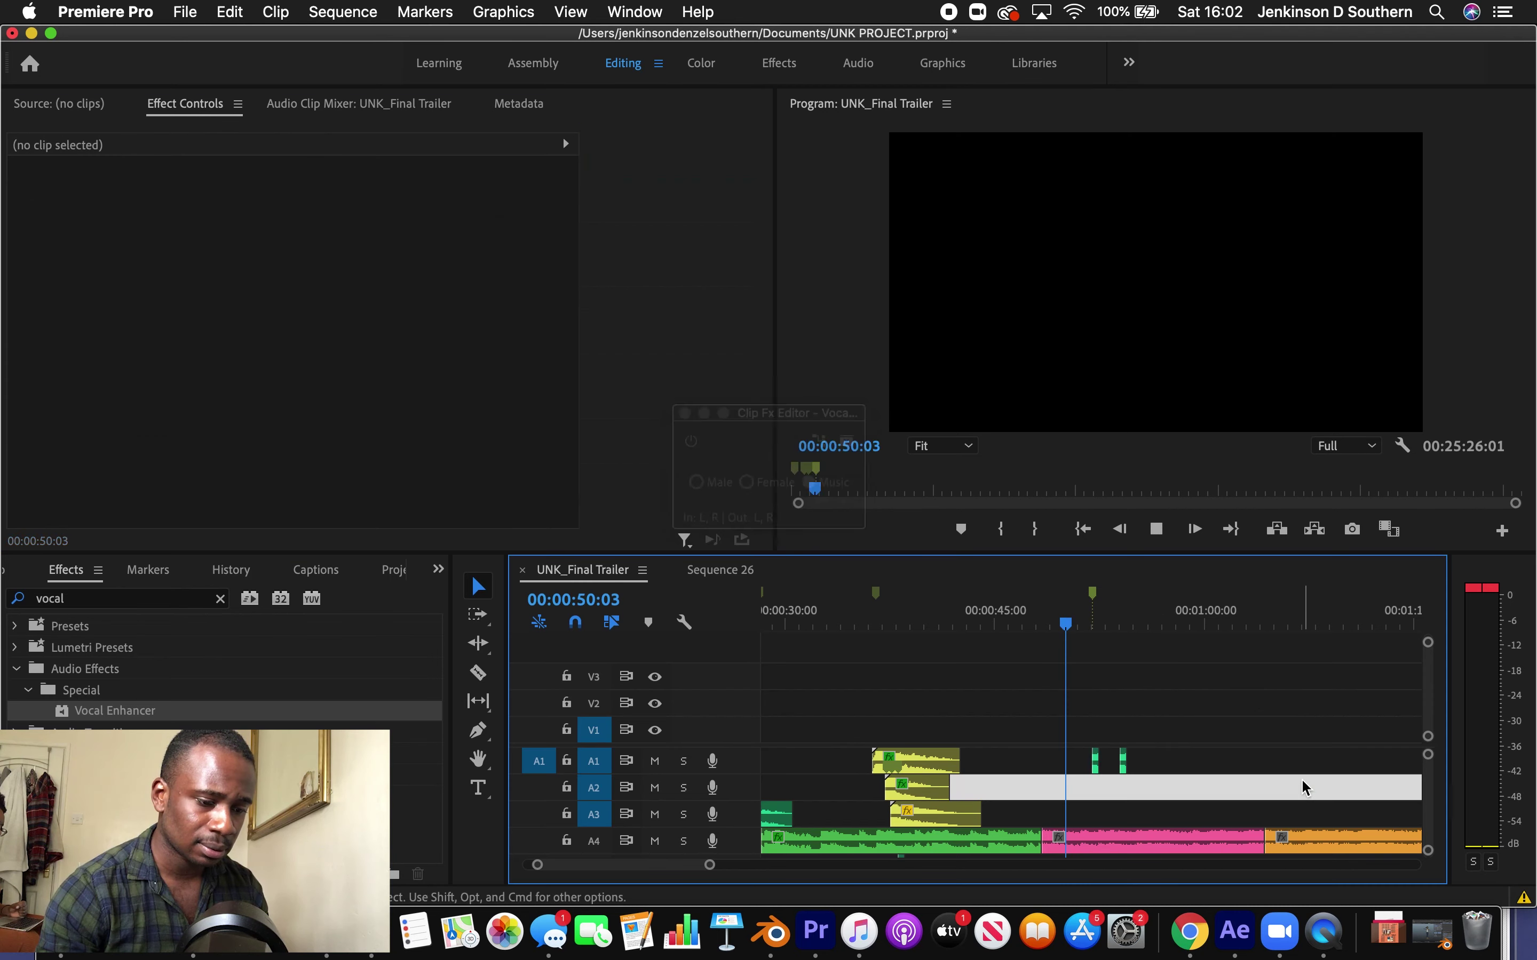
pyautogui.press('space')
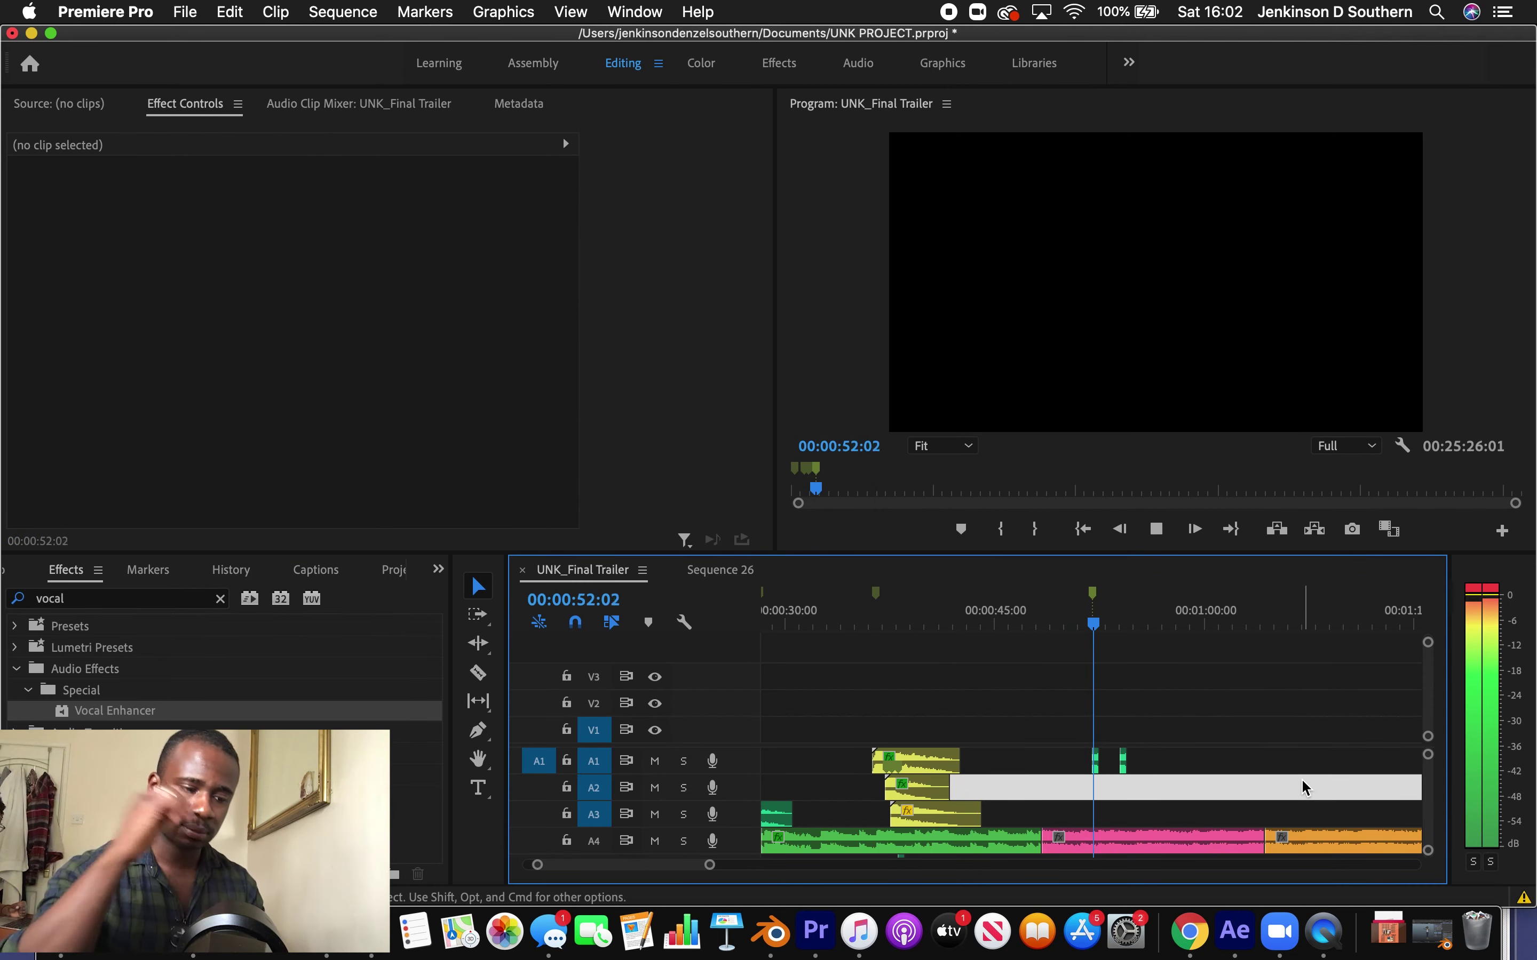
# Raise the level of the second Waves.mp3 copy on A1 to 2.4 dB
pyautogui.click(1129, 759)
pyautogui.click(1128, 759)
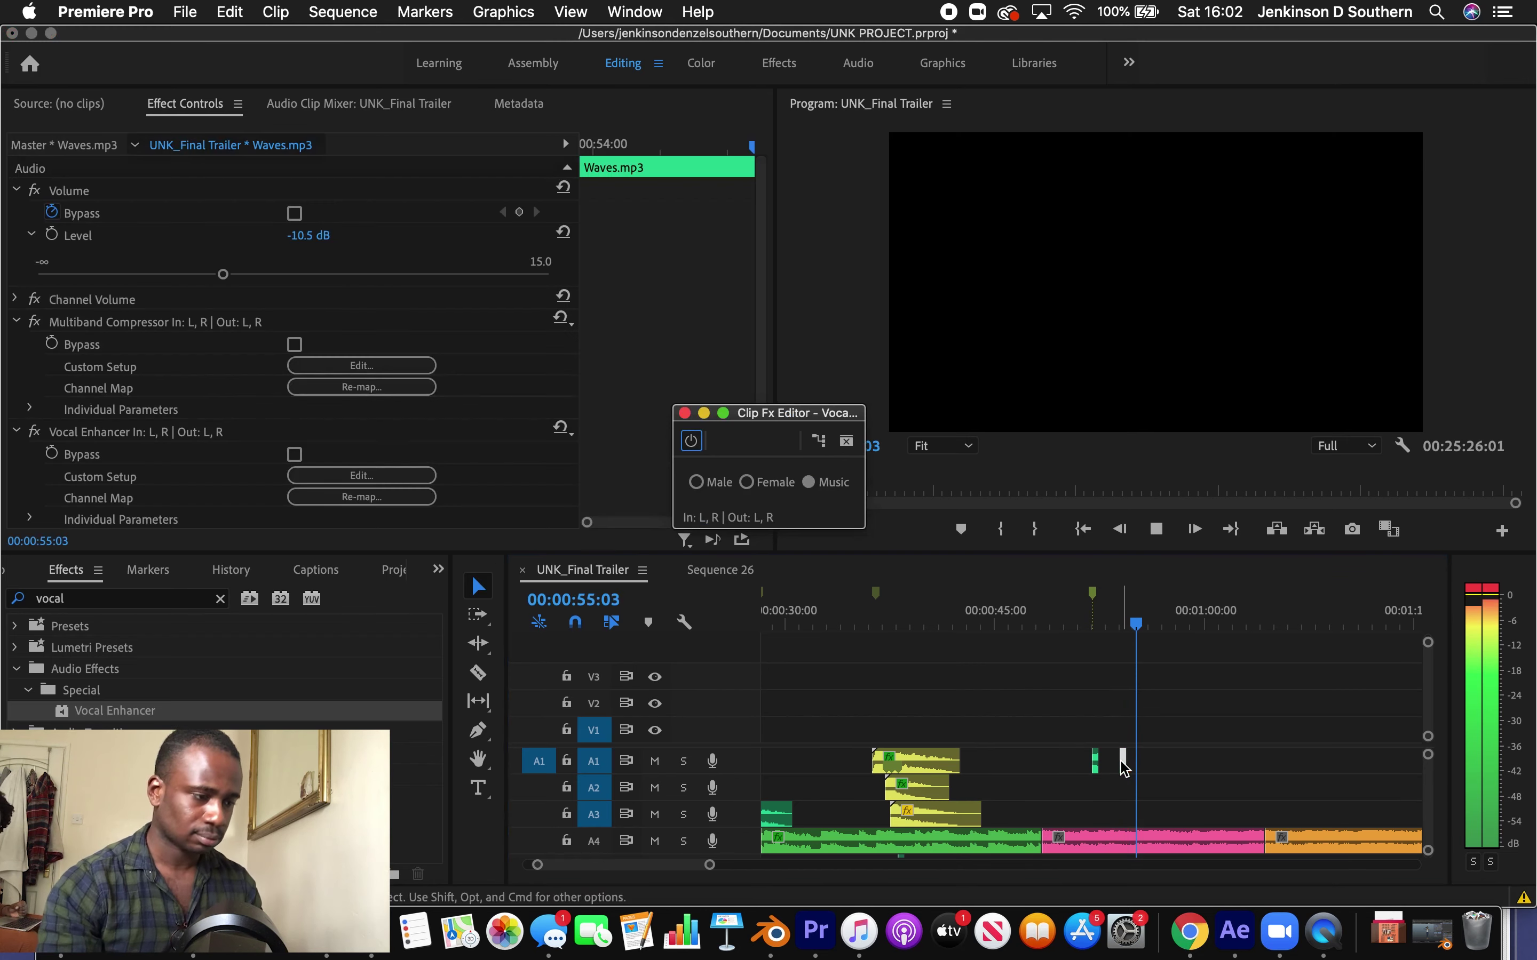
pyautogui.click(281, 274)
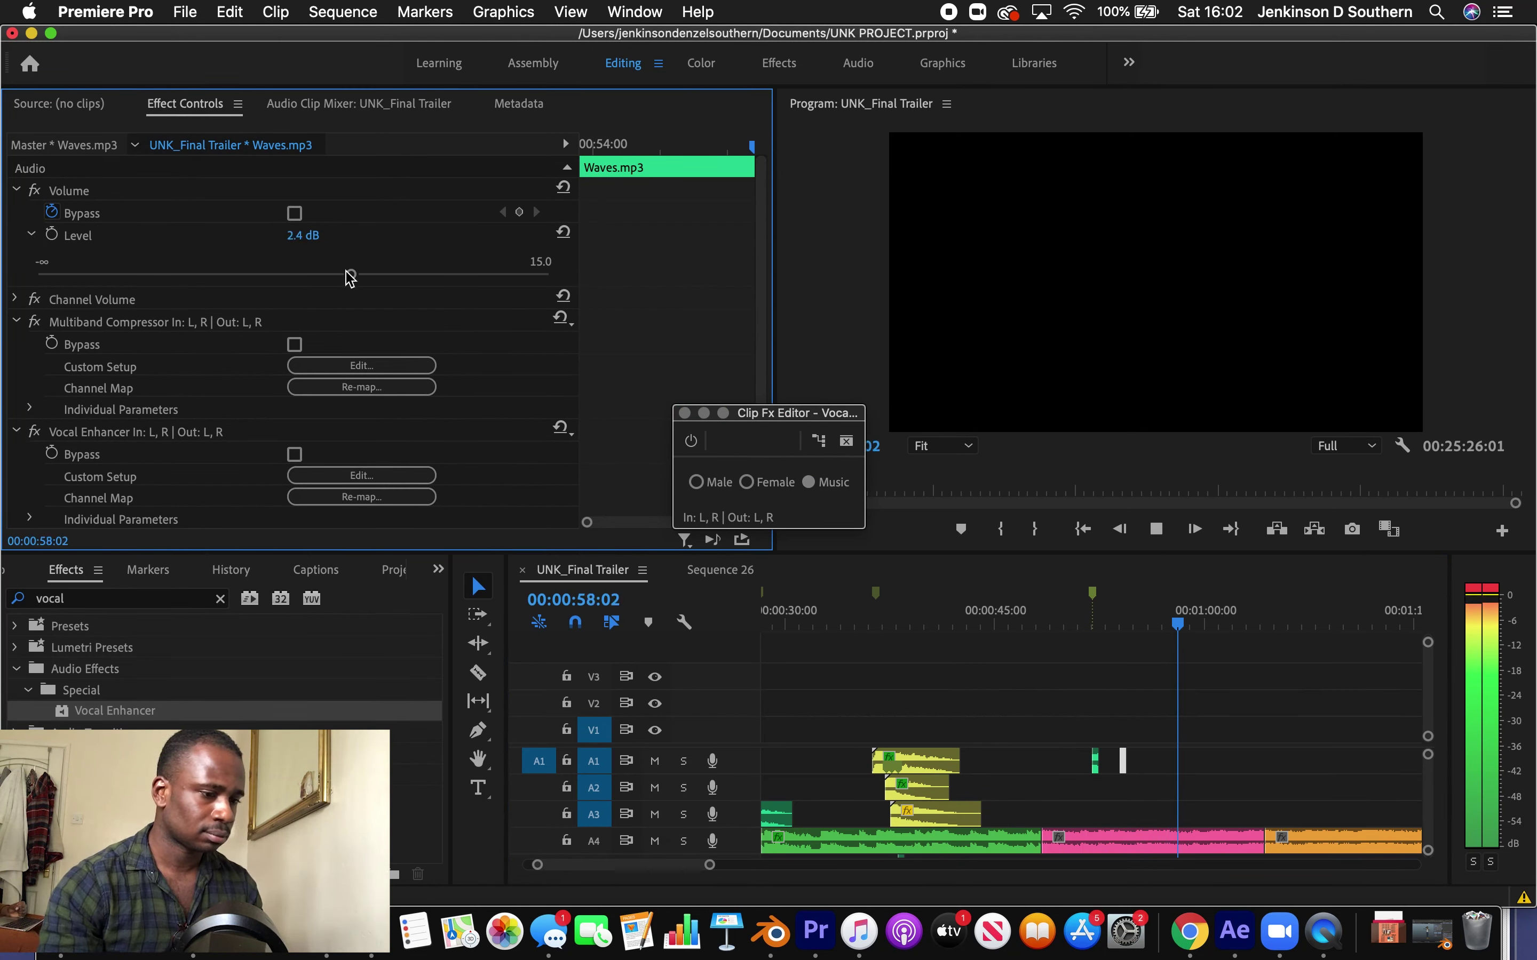
# Set the level of the first Waves.mp3 copy on A1 to 2.8 dB and replay the mix through both copies
pyautogui.click(1087, 619)
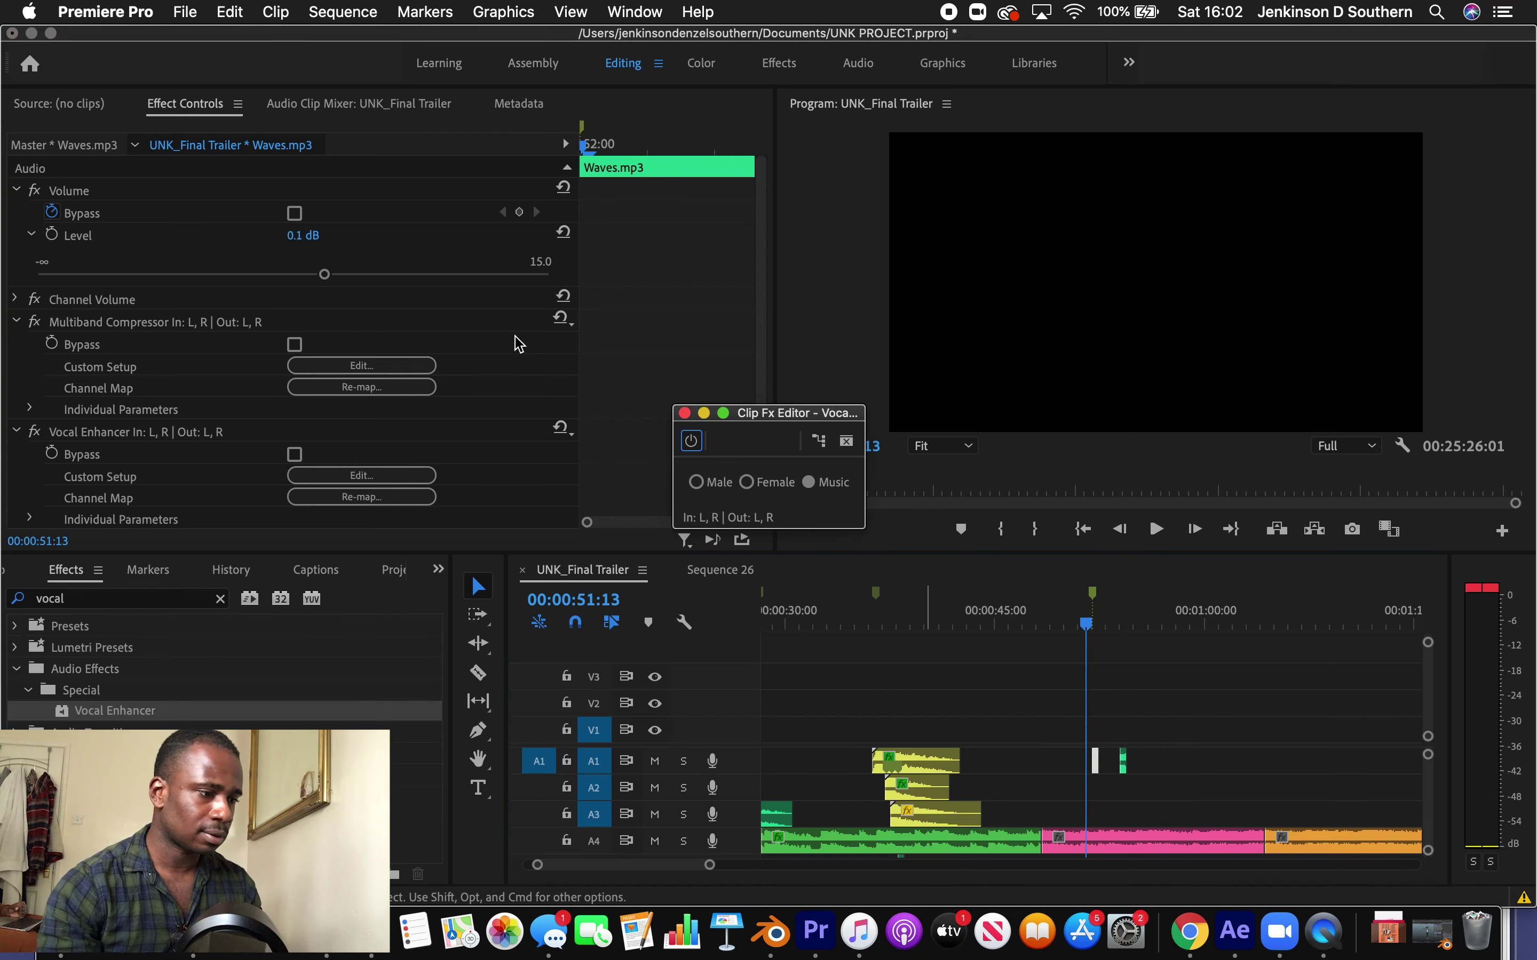
pyautogui.moveTo(325, 274); pyautogui.dragTo(354, 275)
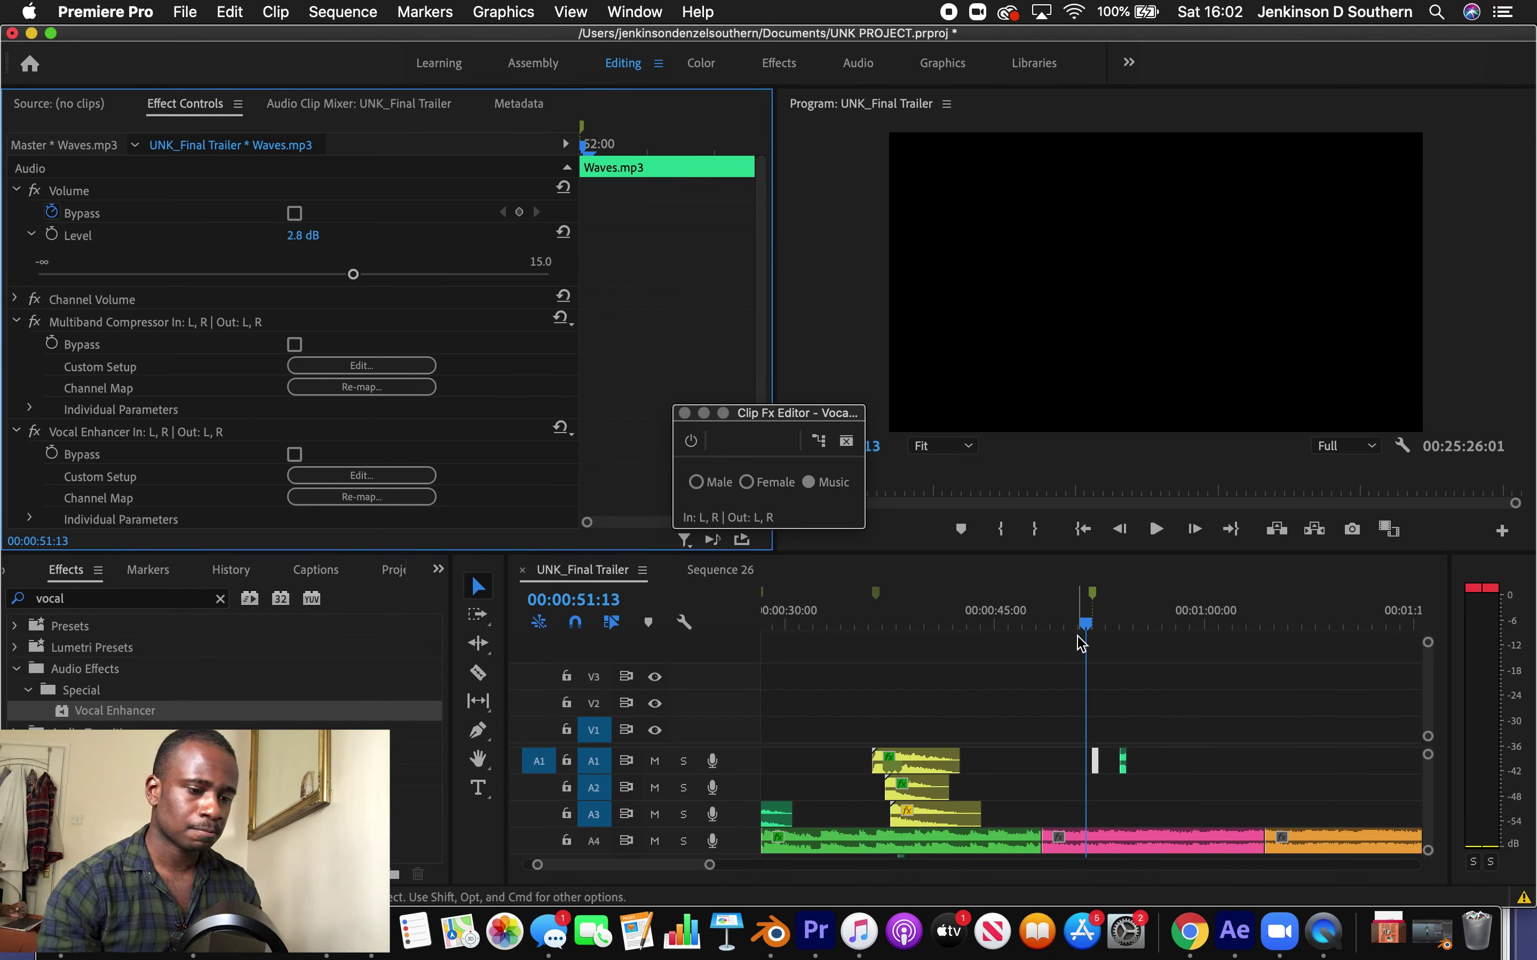
pyautogui.click(1063, 623)
pyautogui.press('space')
pyautogui.click(1193, 774)
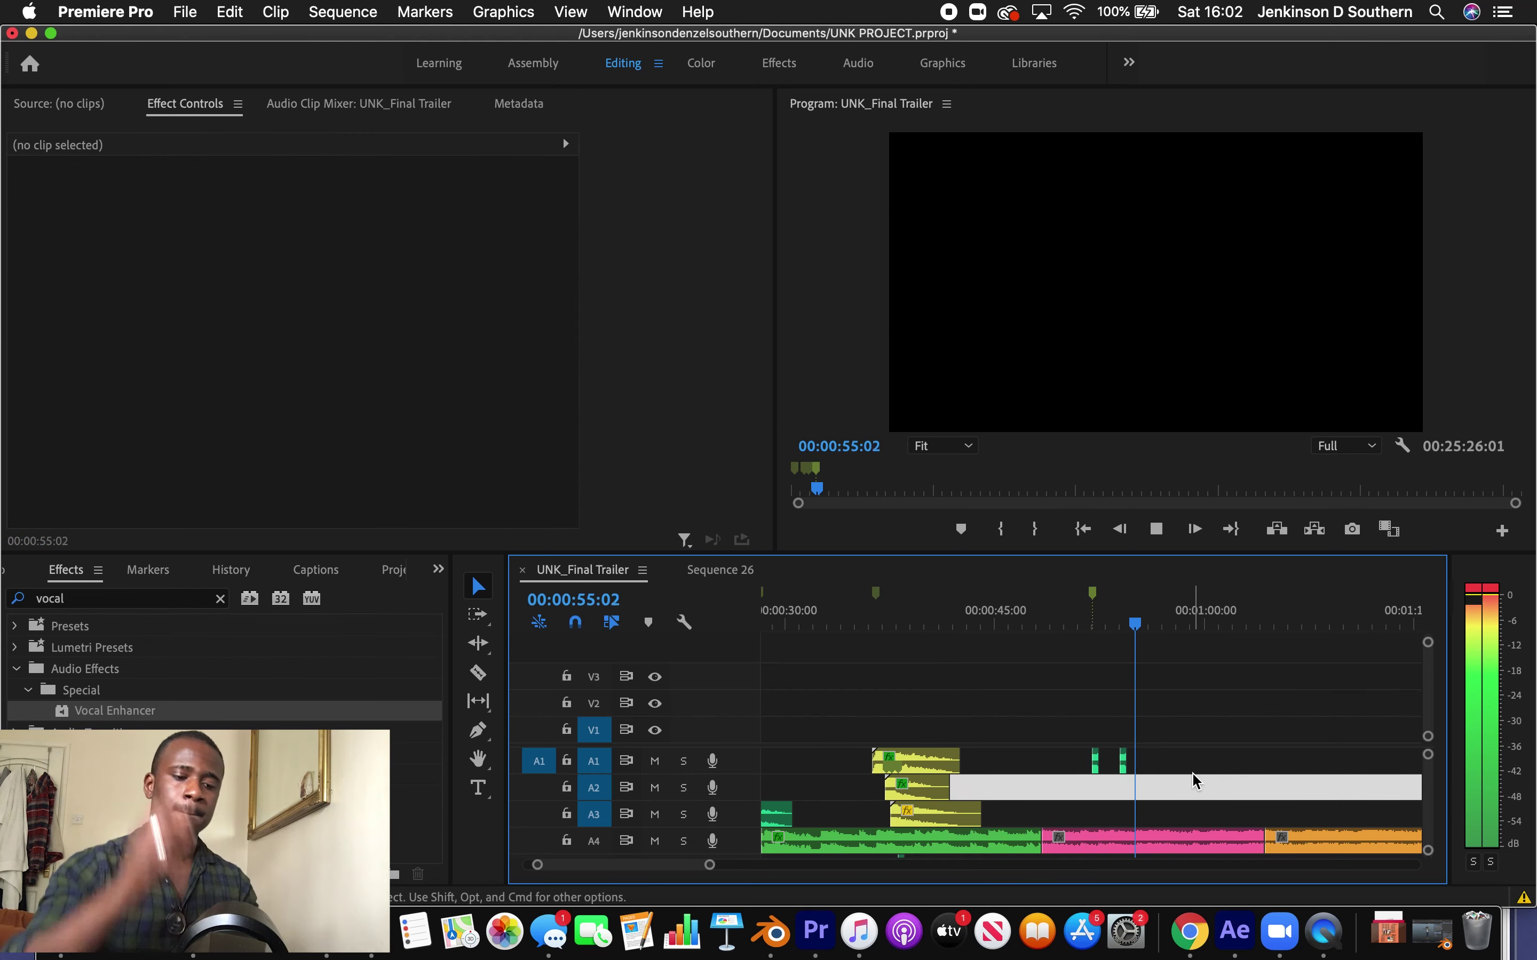
# Listen closely to the second Waves.mp3 copy on A1 and split it at 00:00:54:02 to isolate its short opening piece
pyautogui.click(1123, 625)
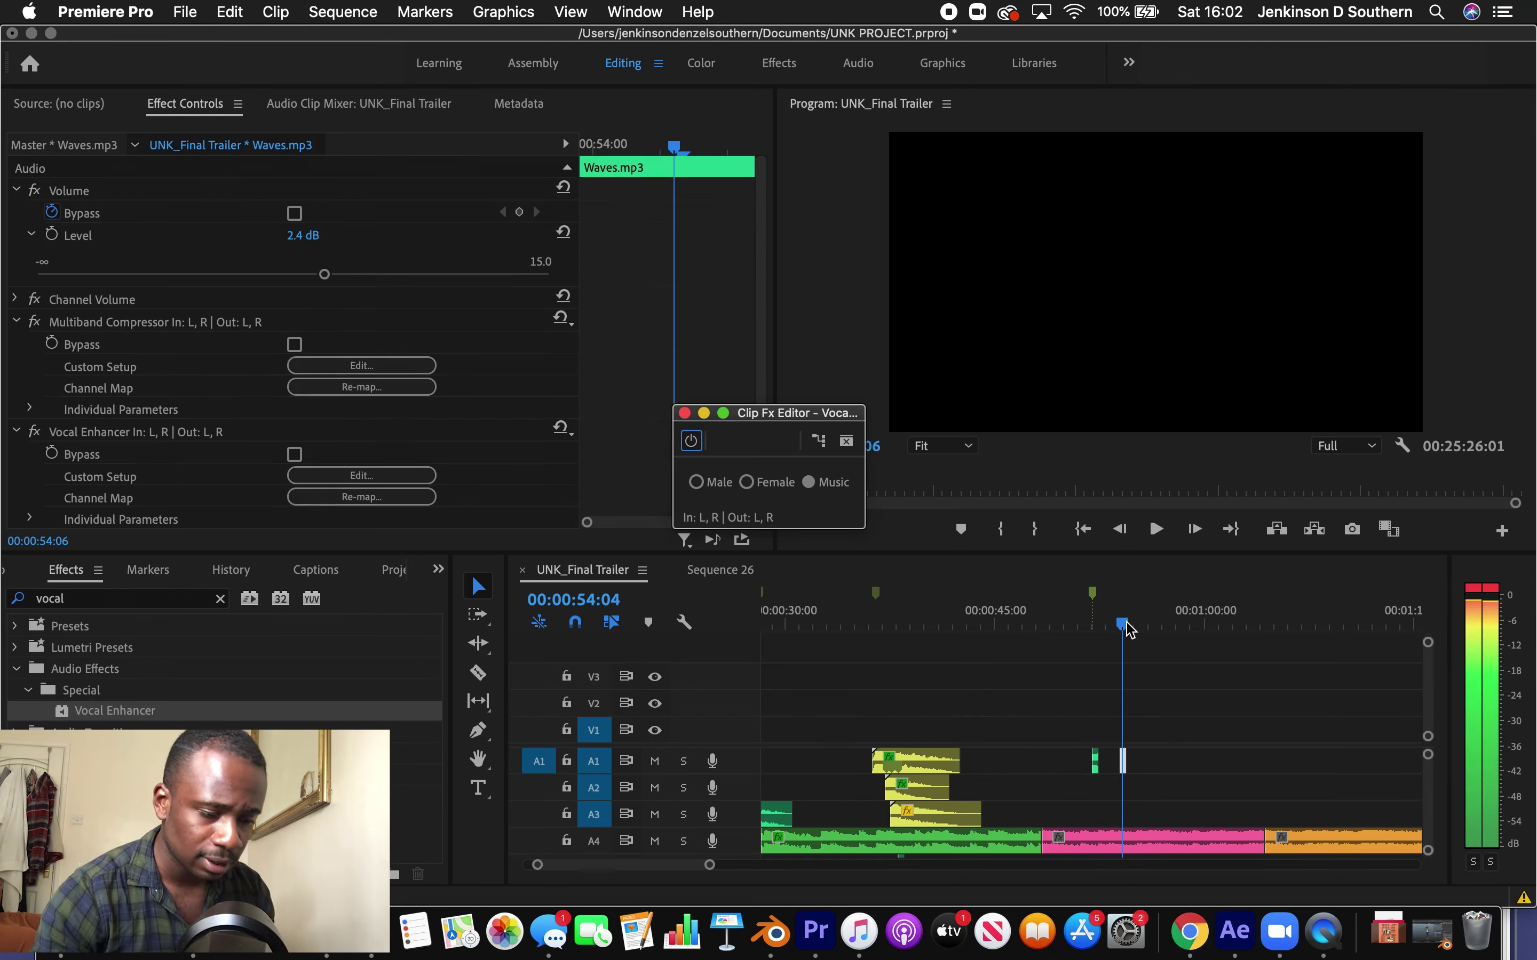
pyautogui.moveTo(709, 865); pyautogui.dragTo(637, 865)
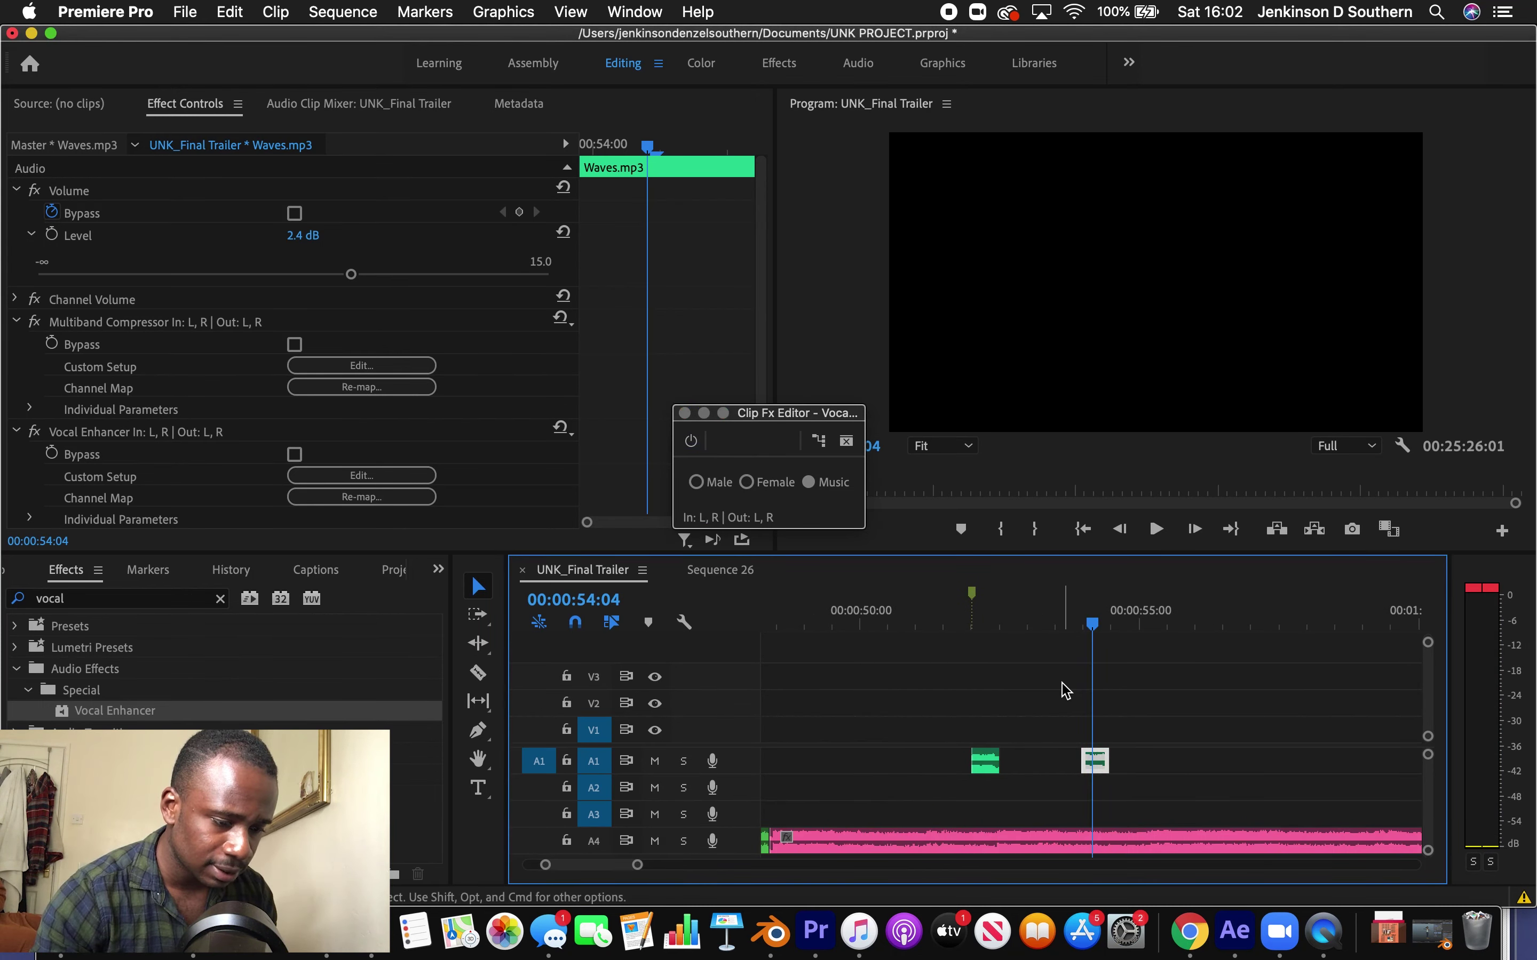
pyautogui.click(1070, 626)
pyautogui.press('space')
pyautogui.press('space')
pyautogui.press('space')
pyautogui.click(477, 673)
pyautogui.click(1088, 761)
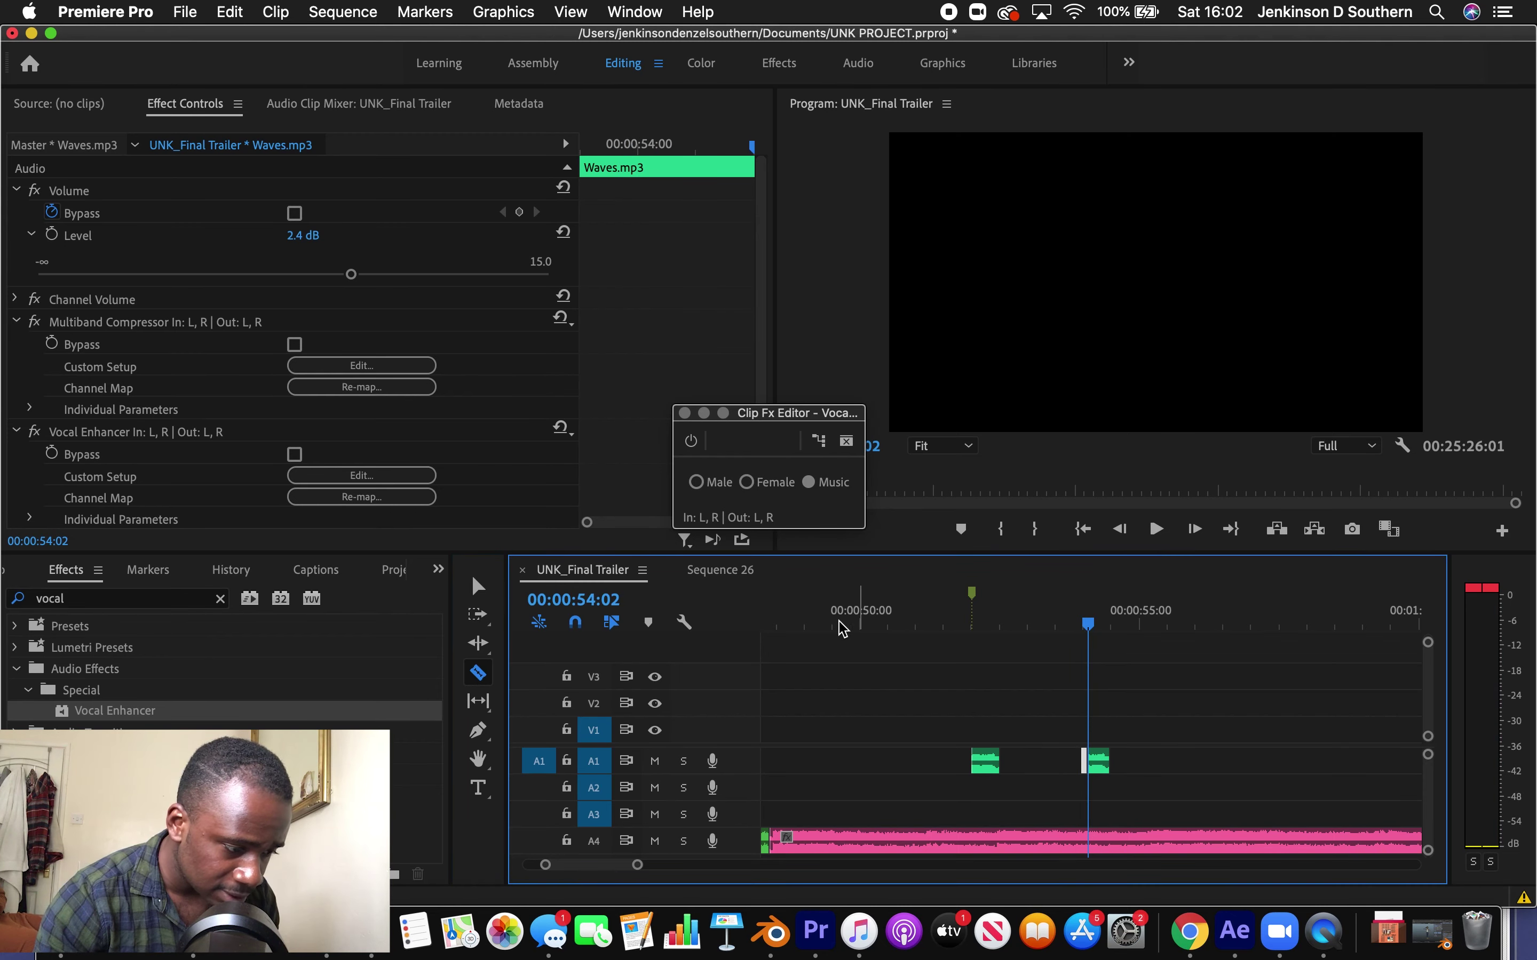
# Place two copies of the short Waves.mp3 piece back to back on A1 from about 00:00:55:02 and return to 00:00:51:12
pyautogui.click(1145, 629)
pyautogui.click(809, 482)
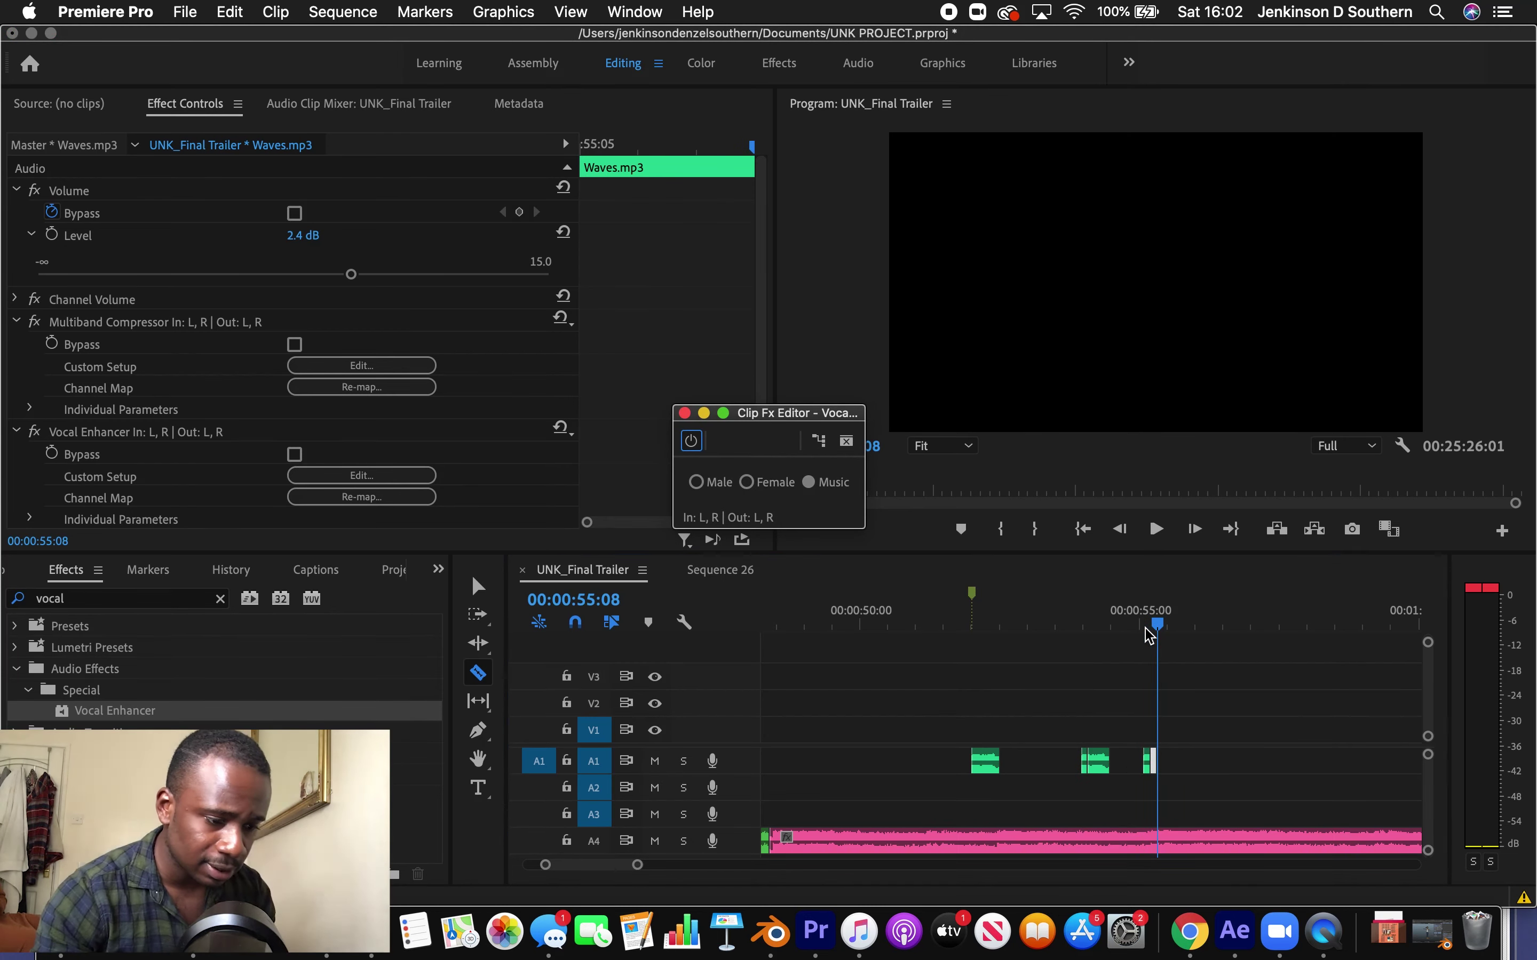
pyautogui.click(943, 626)
# Move the two short Waves.mp3 pieces aside to hear the beat, place them back from about 00:00:55:11, and replay the section
pyautogui.click(478, 586)
pyautogui.click(478, 586)
pyautogui.click(1150, 762)
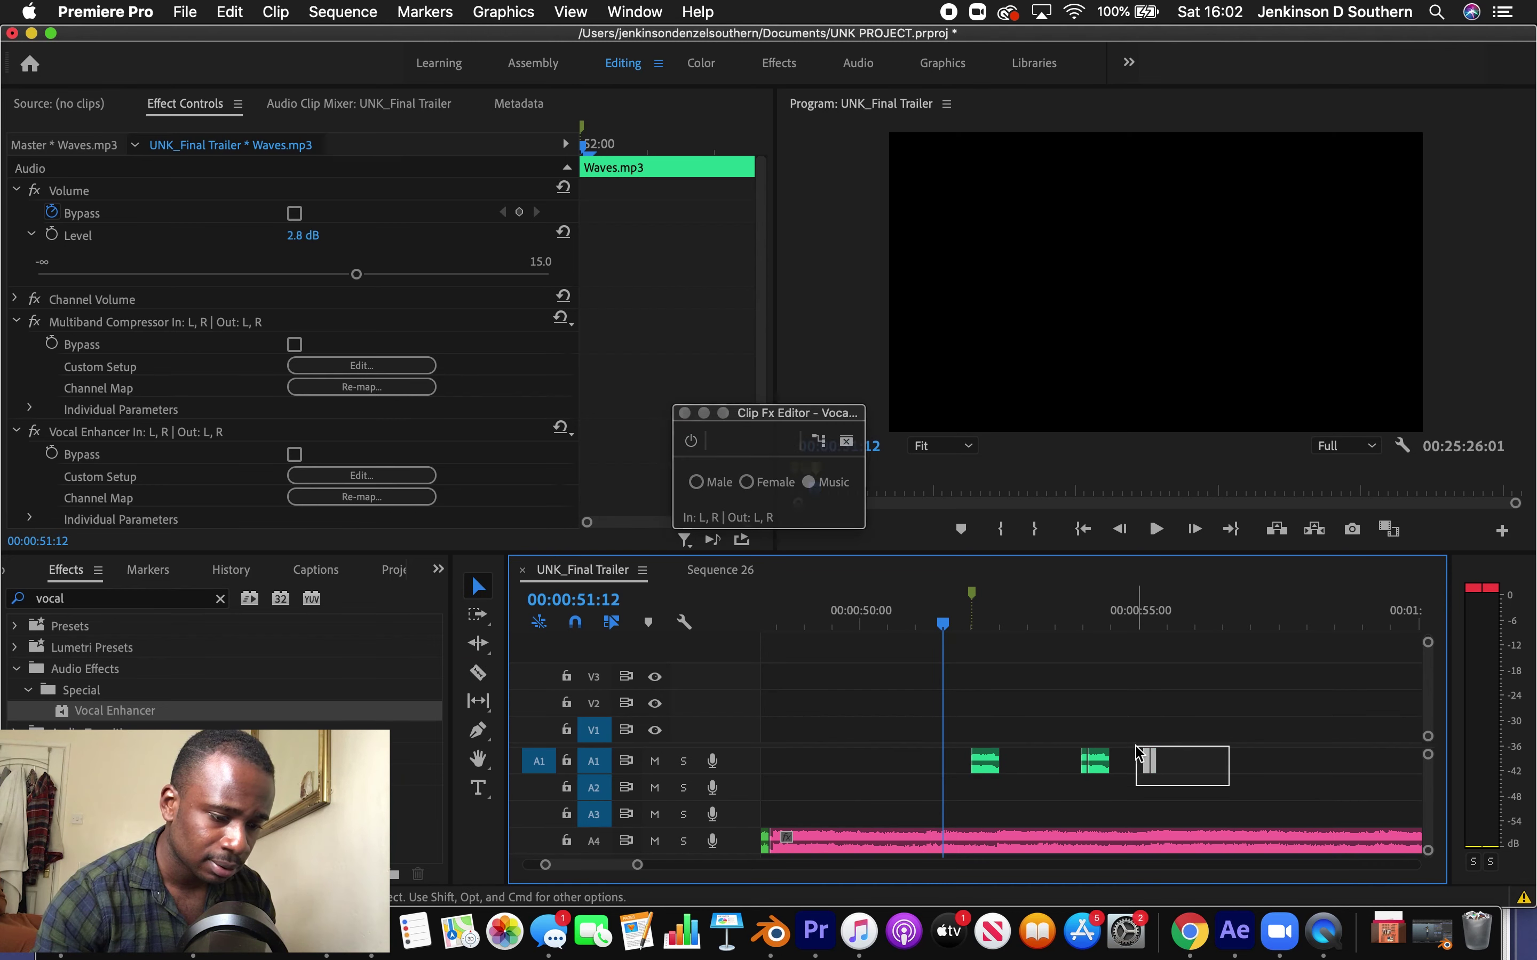
pyautogui.moveTo(1153, 771); pyautogui.dragTo(1314, 771)
pyautogui.press('space')
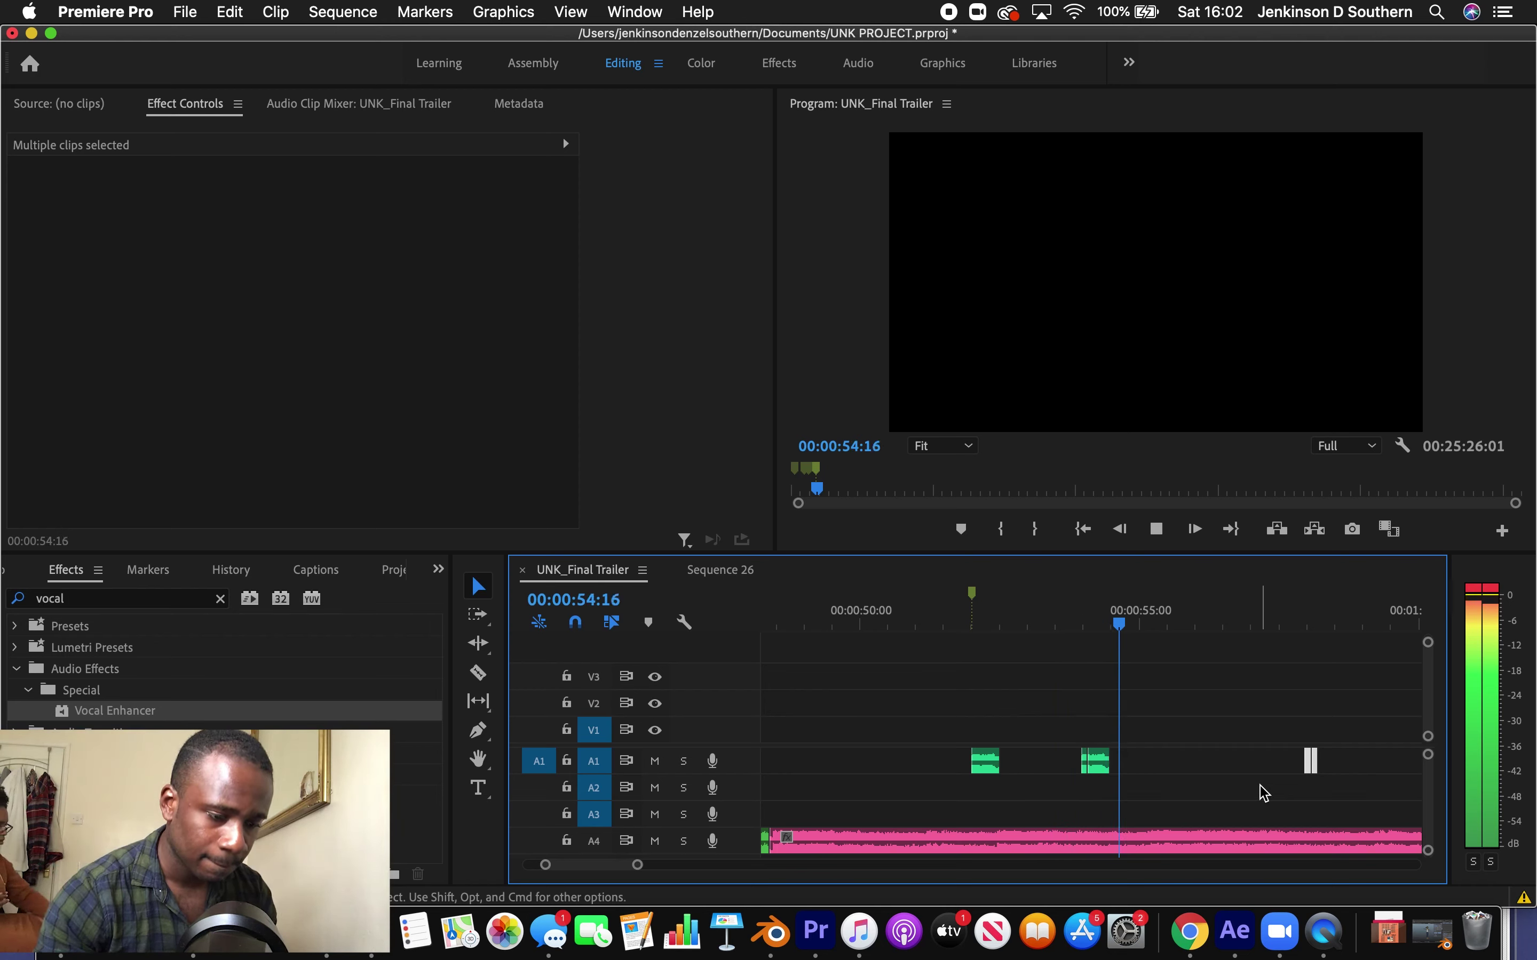
pyautogui.press('space')
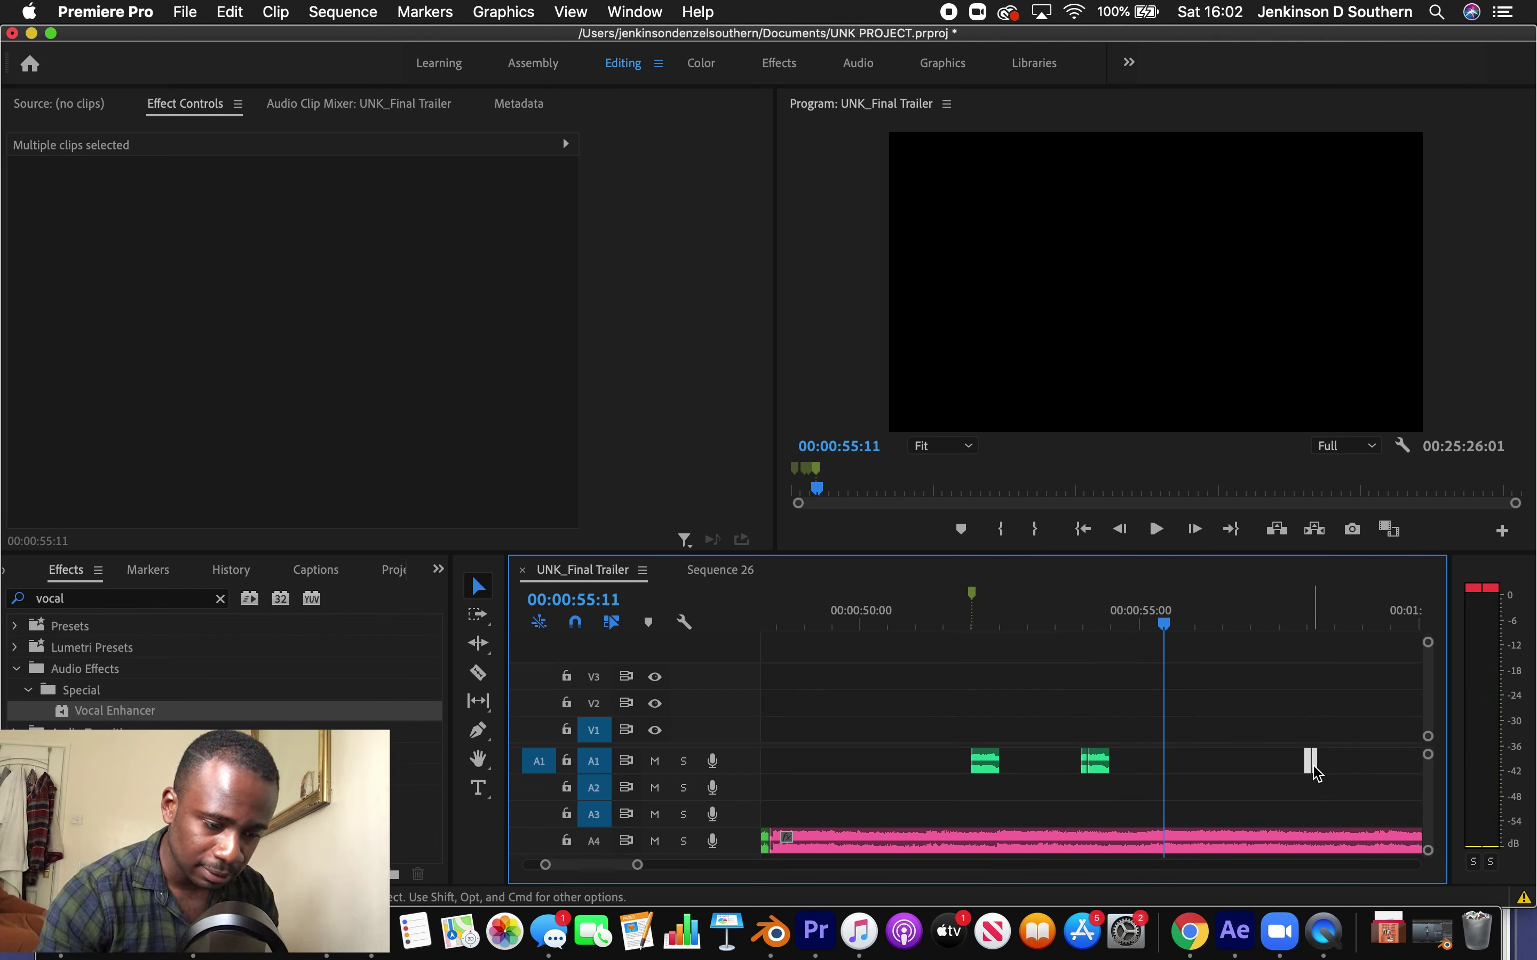
pyautogui.moveTo(1317, 768); pyautogui.dragTo(1179, 772)
pyautogui.click(924, 601)
pyautogui.press('space')
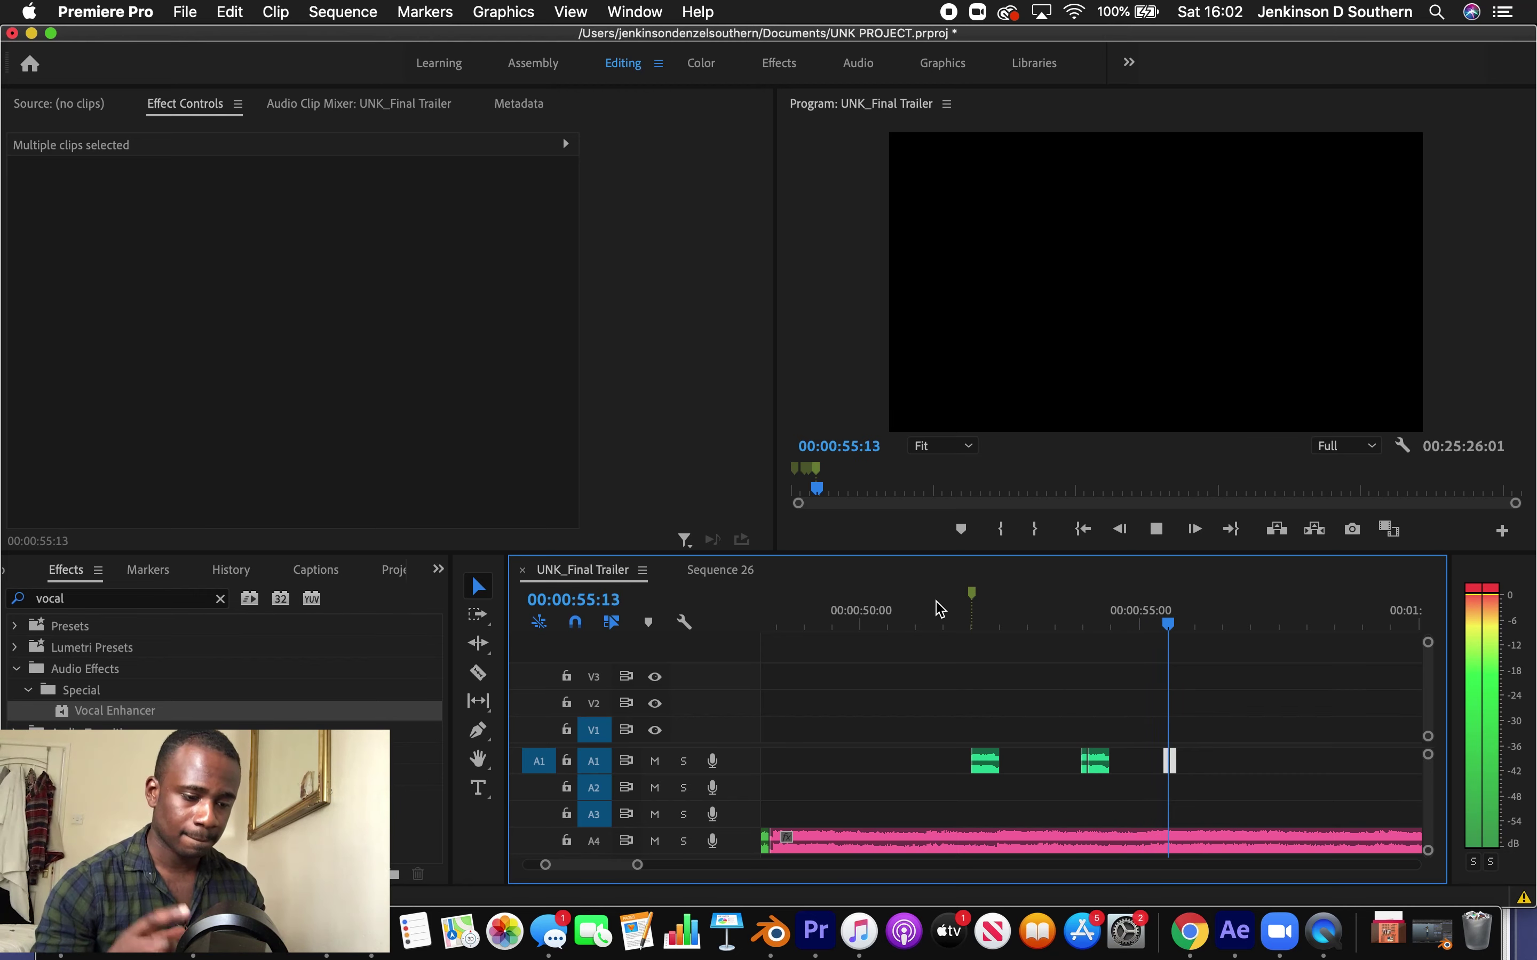
# Add a third copy of the short Waves.mp3 piece directly after the pair on A1, ending at 00:00:55:20
pyautogui.click(1152, 621)
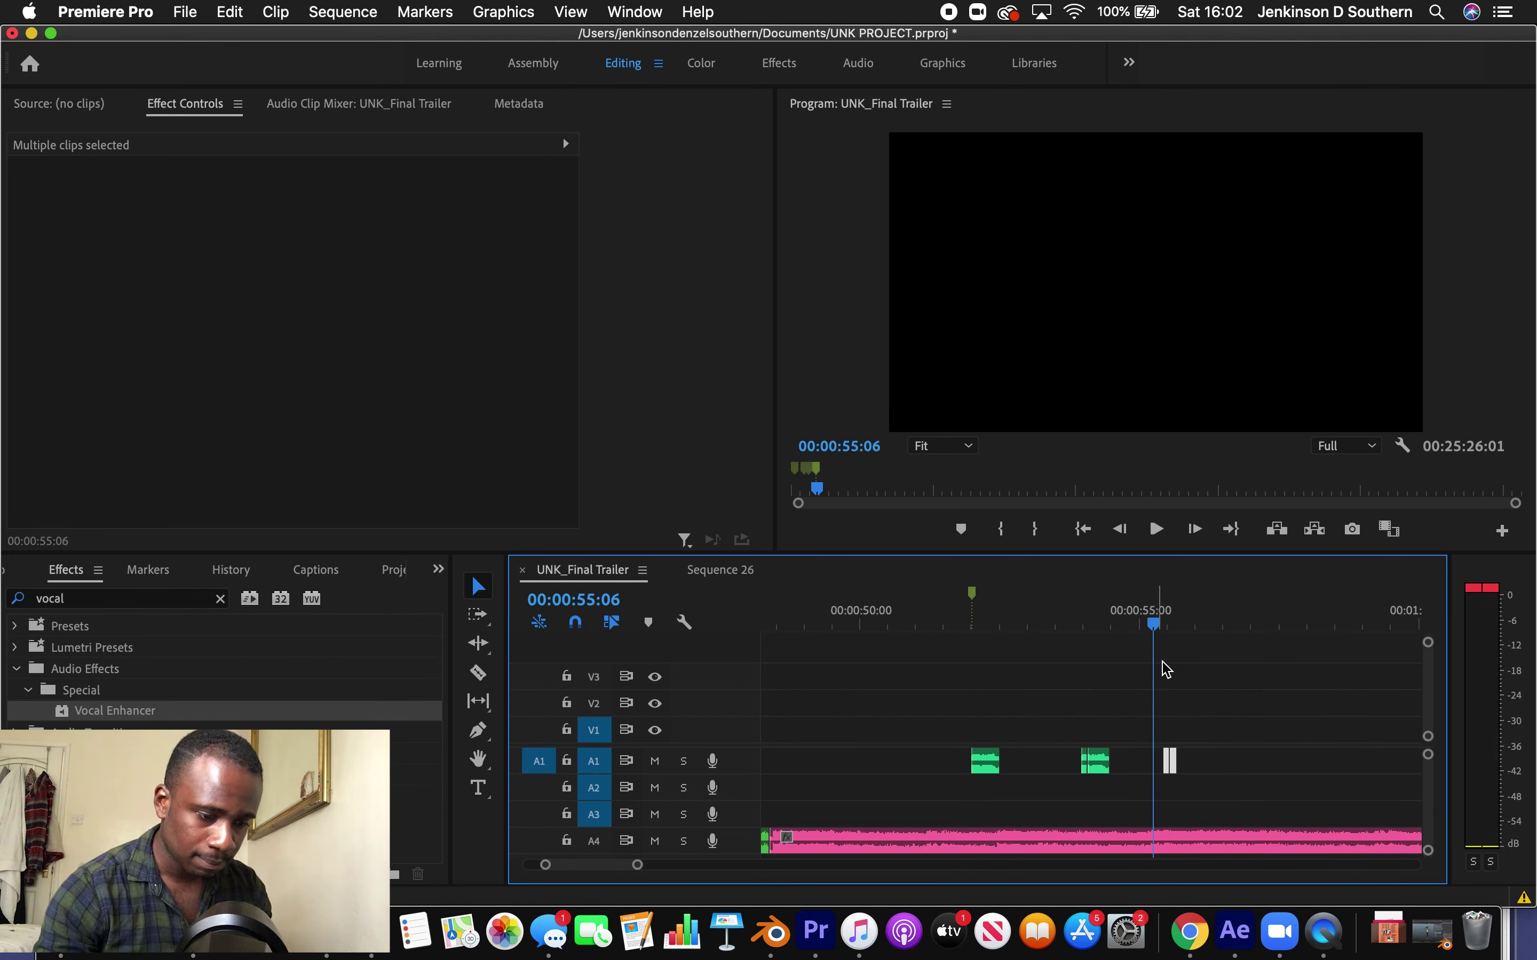
pyautogui.click(1187, 730)
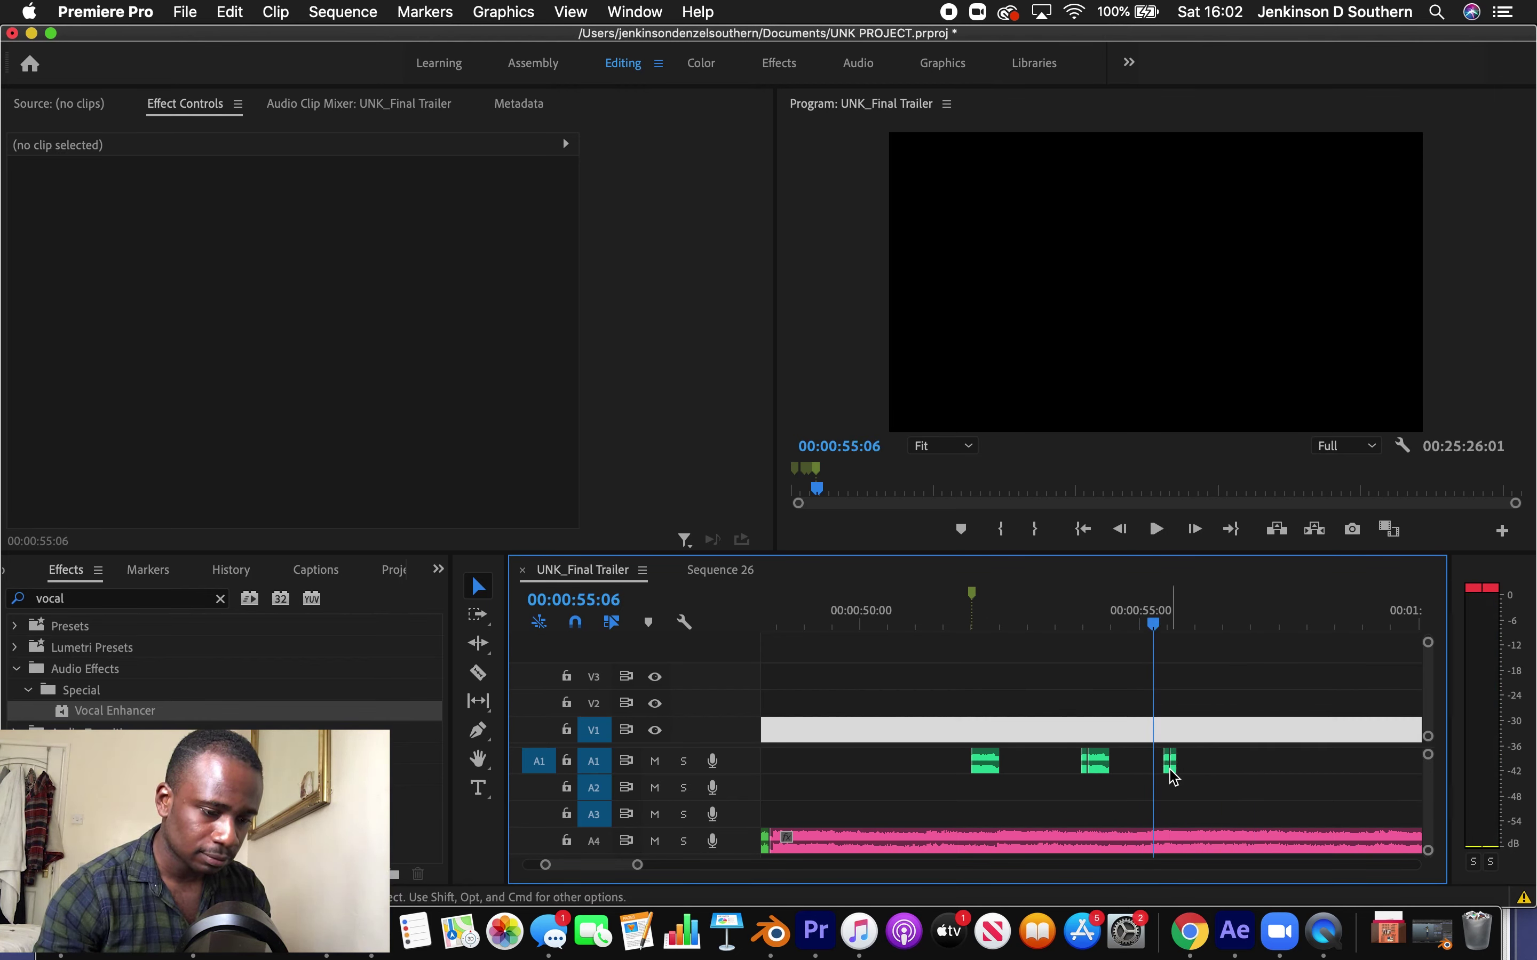
pyautogui.click(1179, 622)
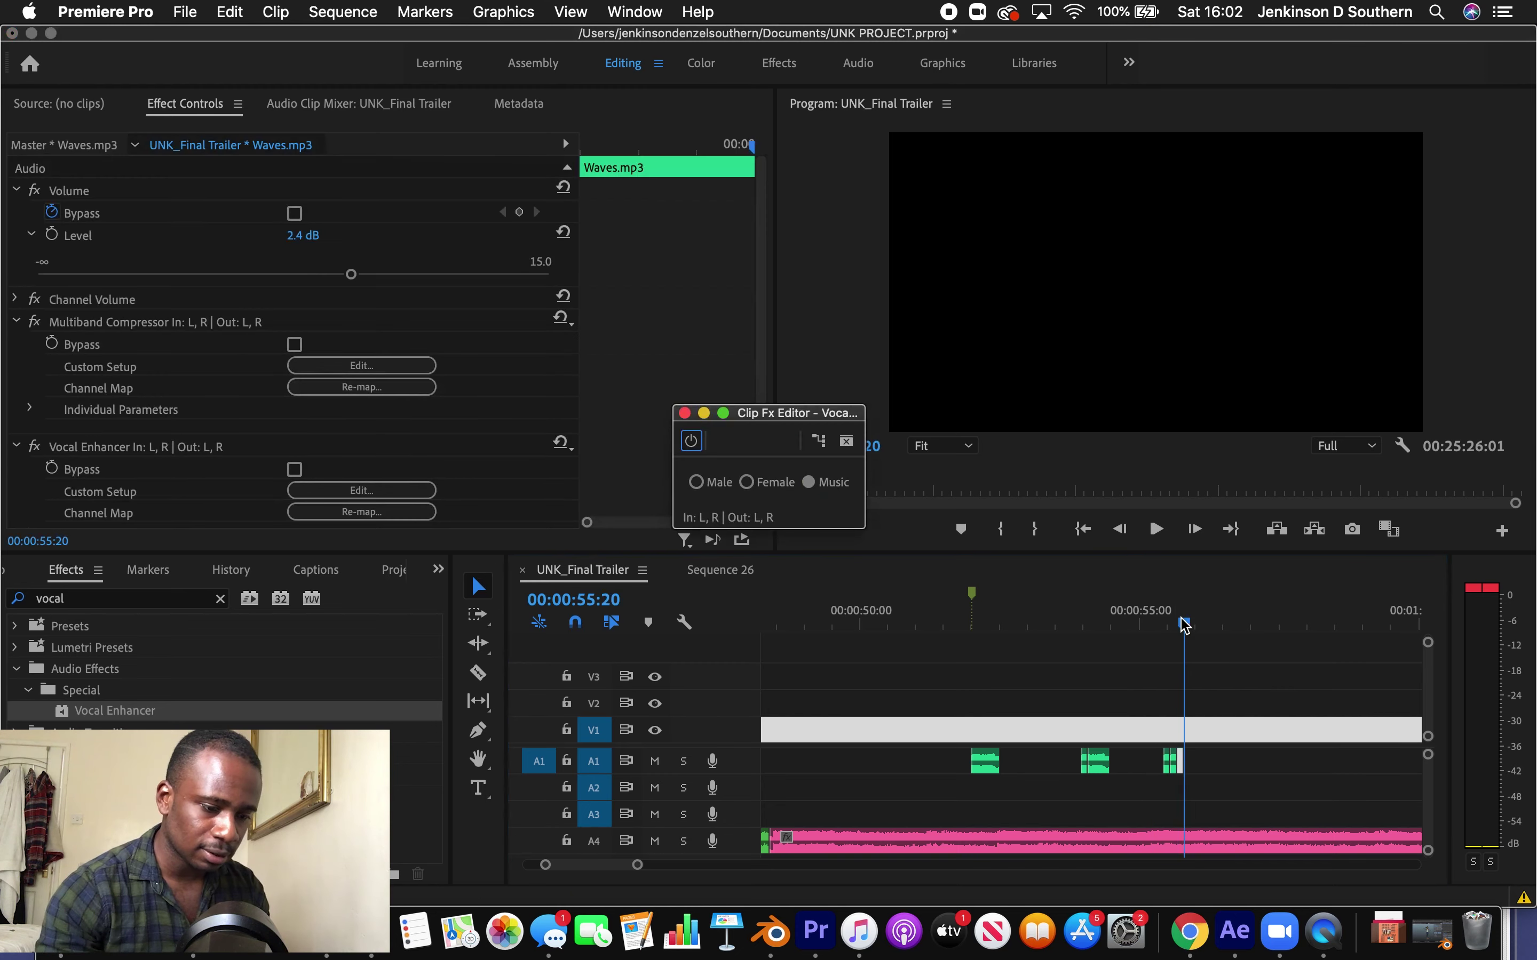
# Raise the level of the first Waves.mp3 copy on A1 to 4.7 dB and further to 9.5 dB, replaying the section to judge it
pyautogui.click(955, 616)
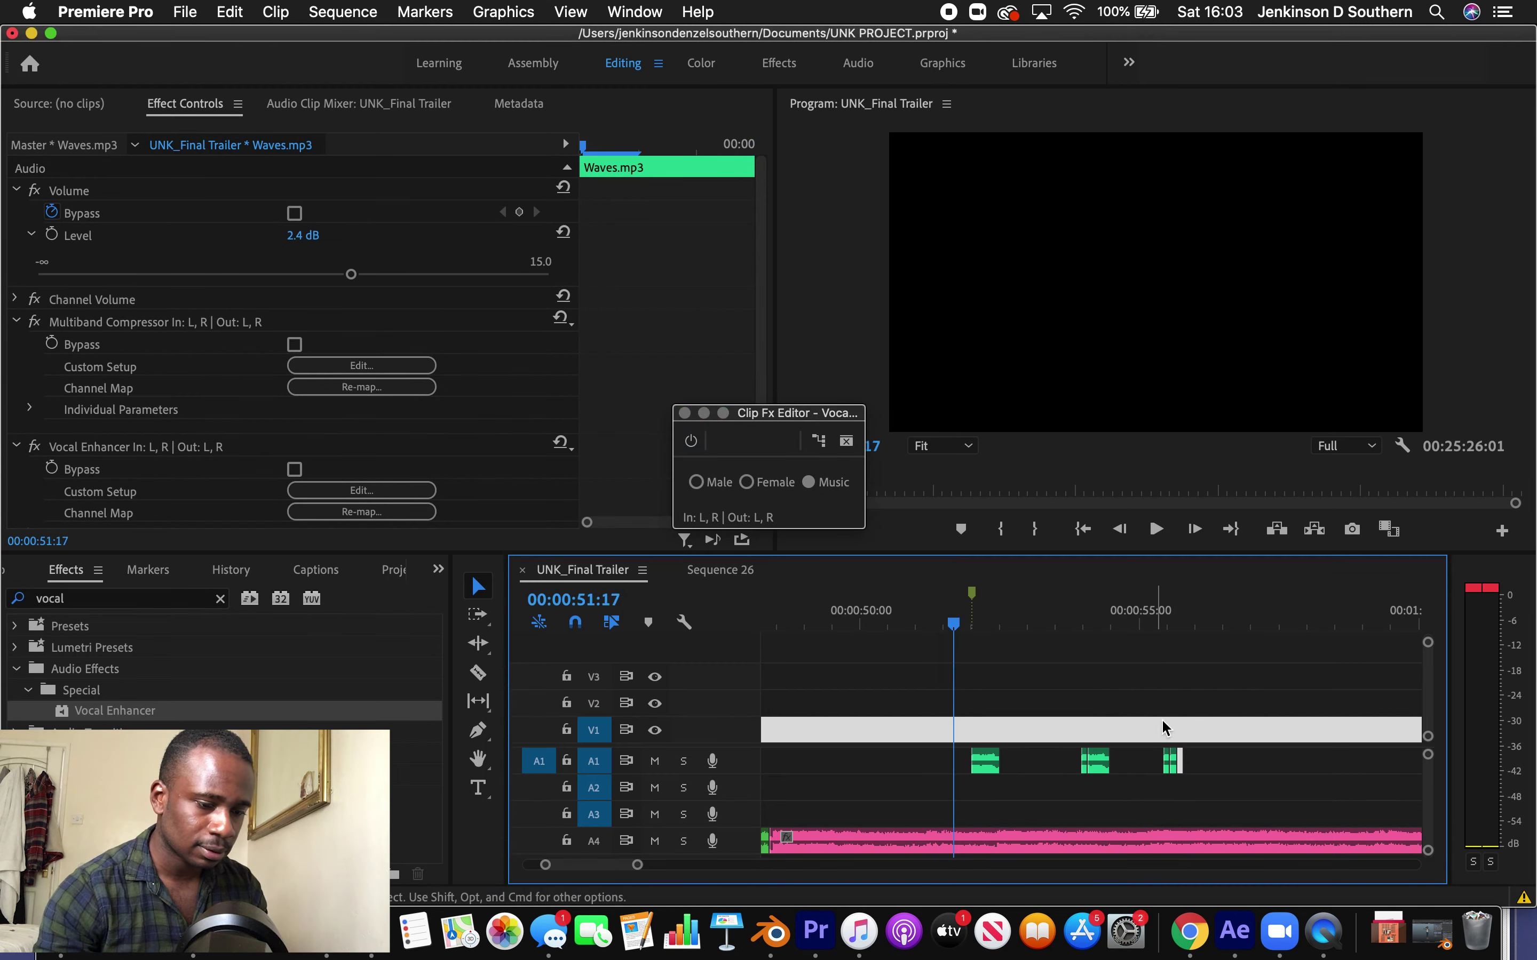
pyautogui.click(981, 760)
pyautogui.click(367, 291)
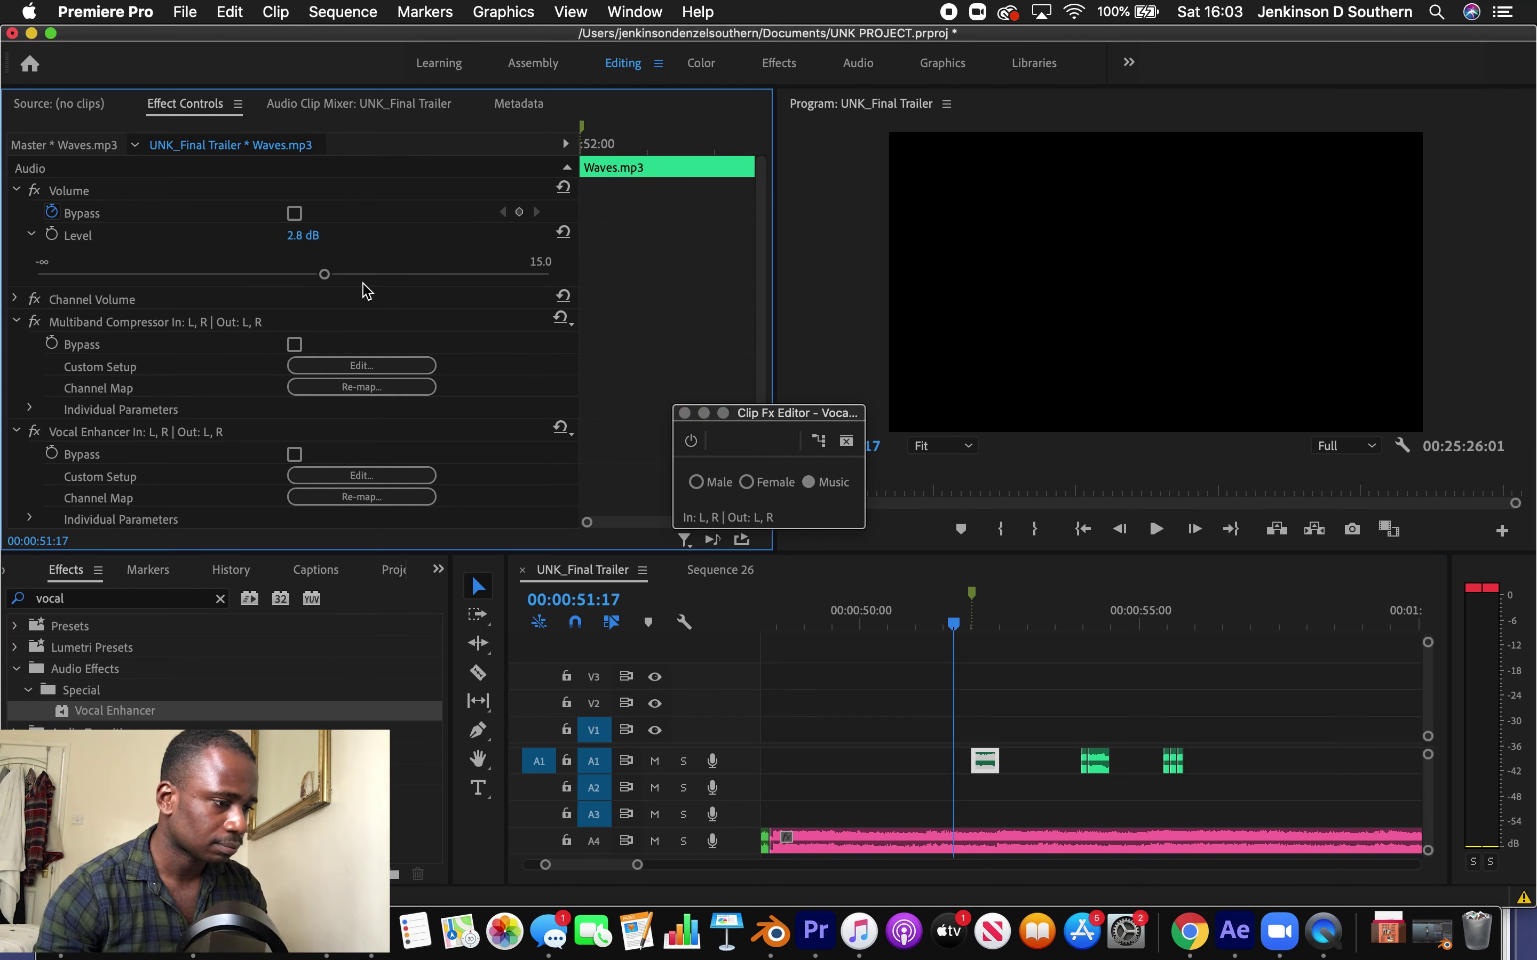
pyautogui.press('space')
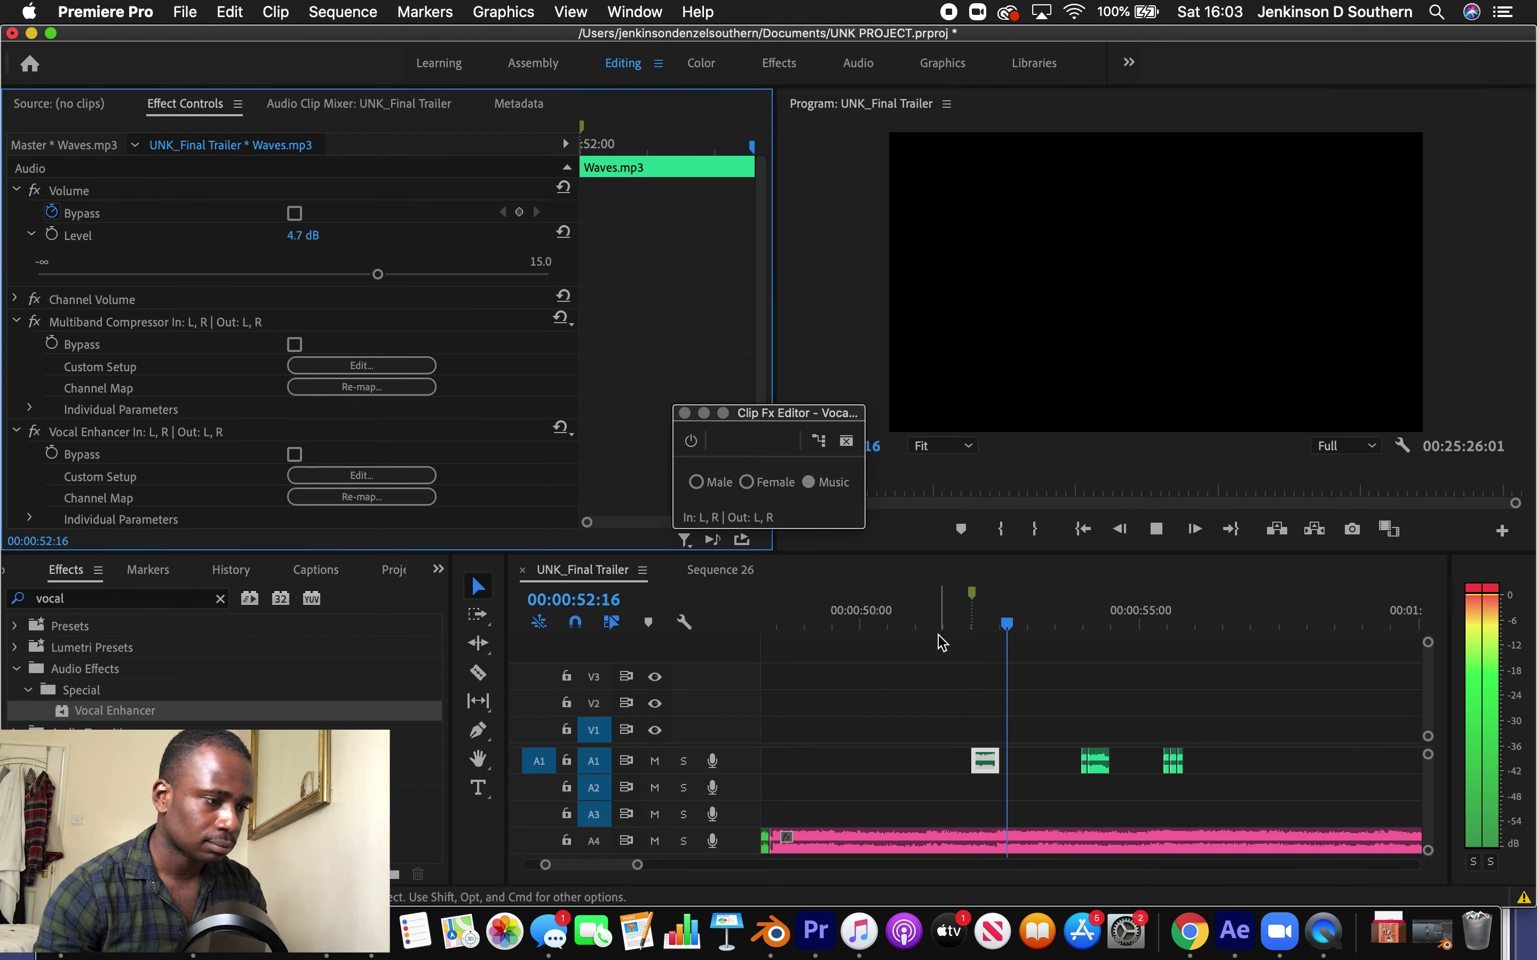
pyautogui.click(880, 620)
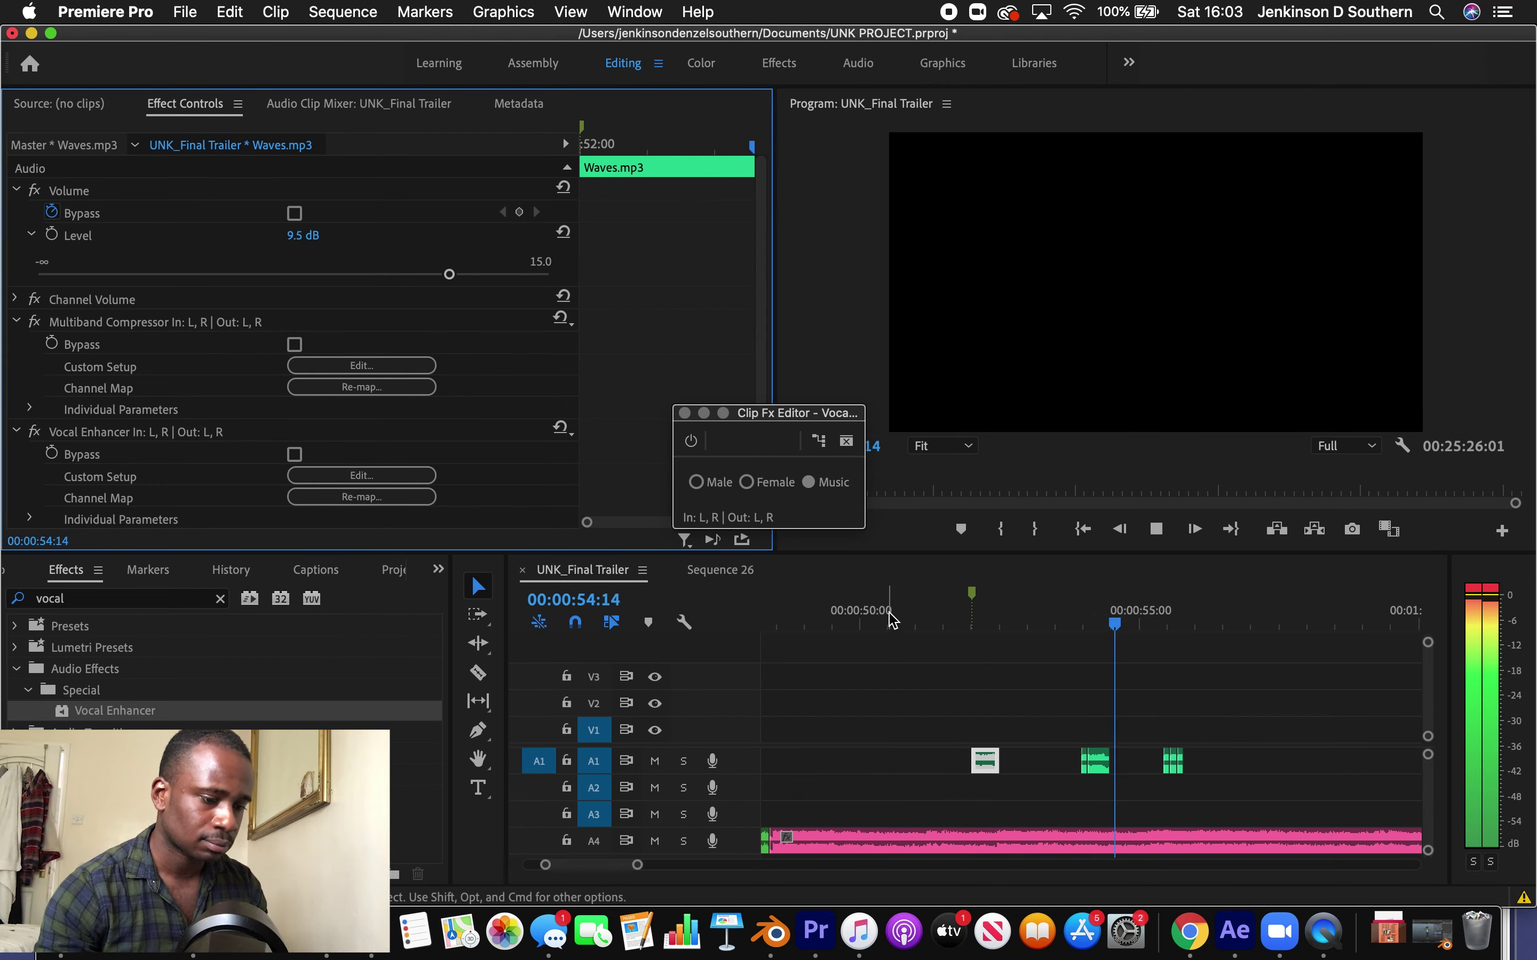
pyautogui.click(1058, 736)
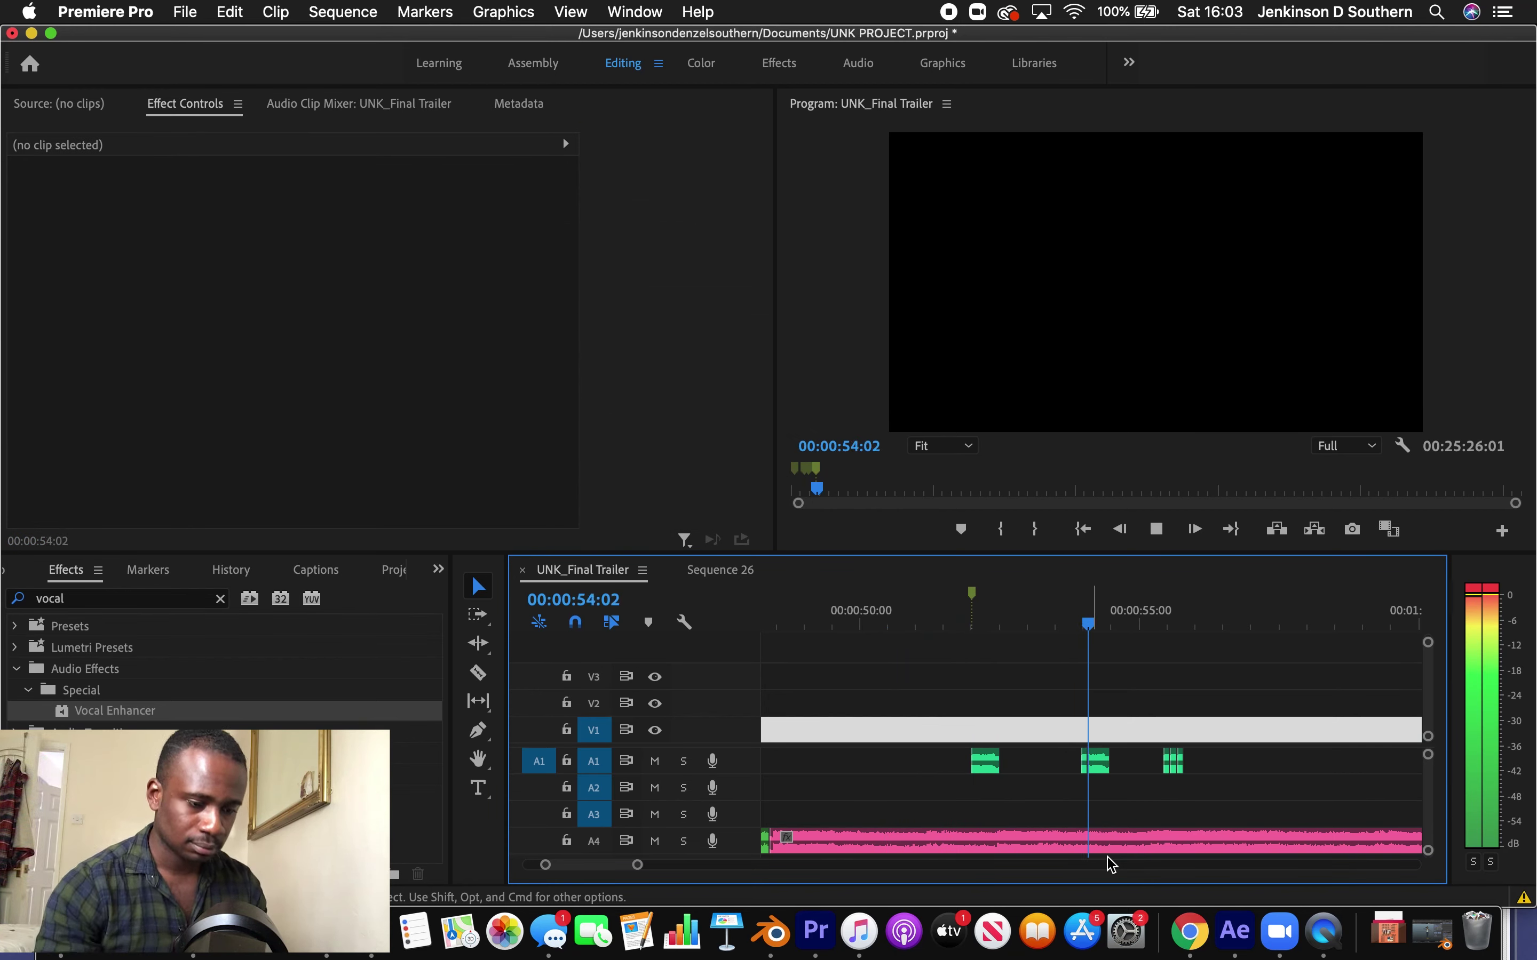
pyautogui.click(932, 618)
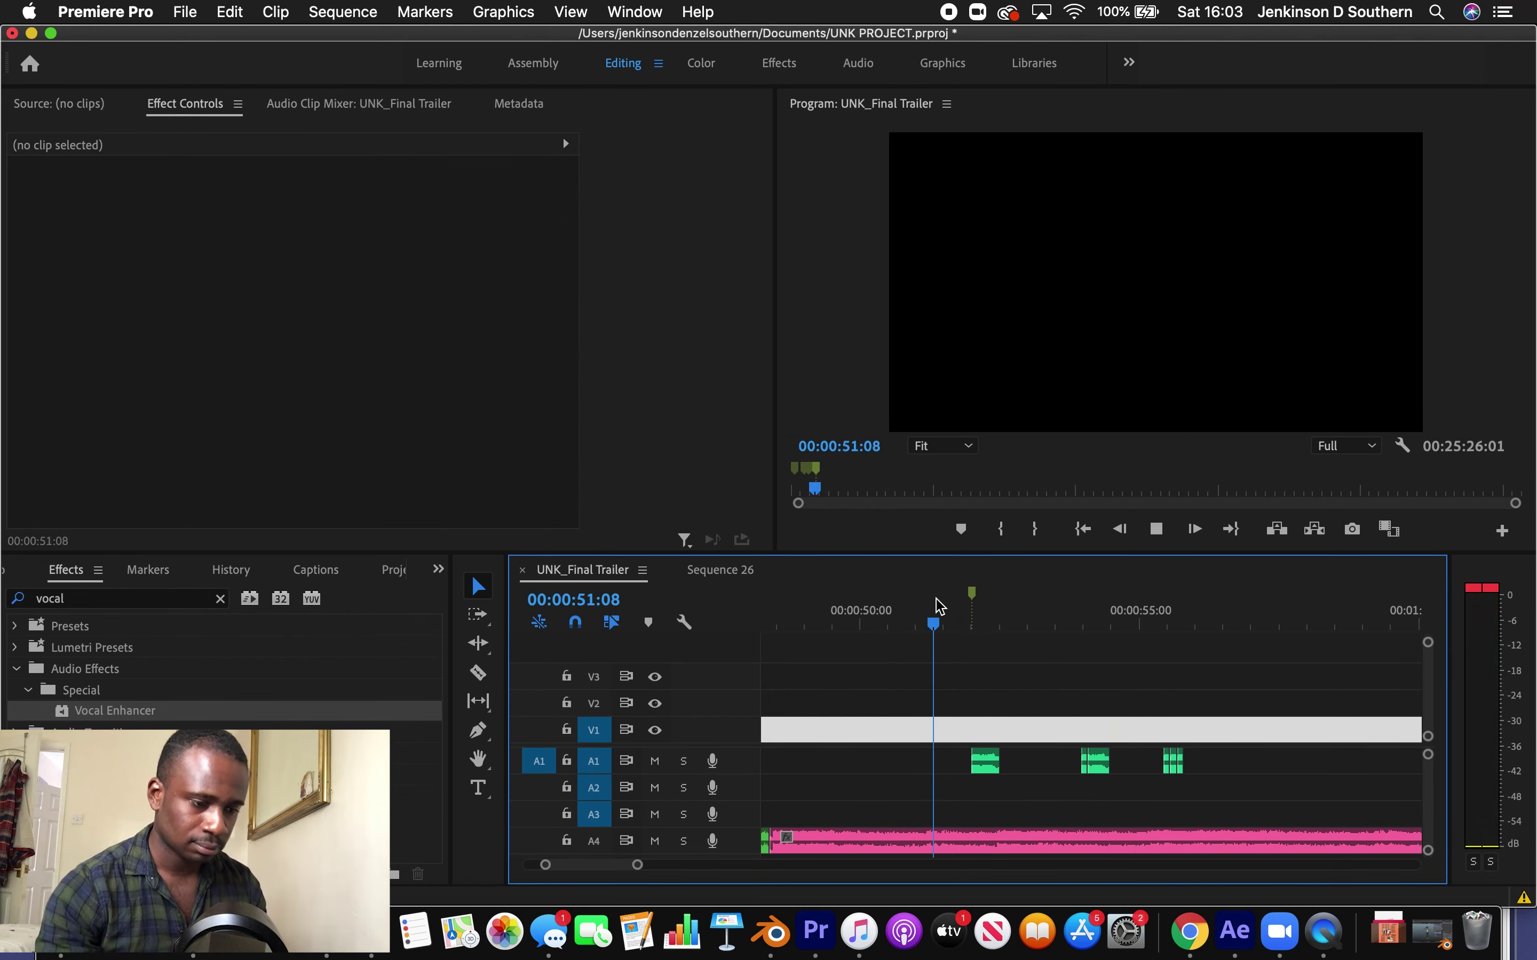
# Place three more copies of the short Waves.mp3 piece back to back on A1, from about 00:00:56:00 to 00:00:56:09
pyautogui.click(992, 770)
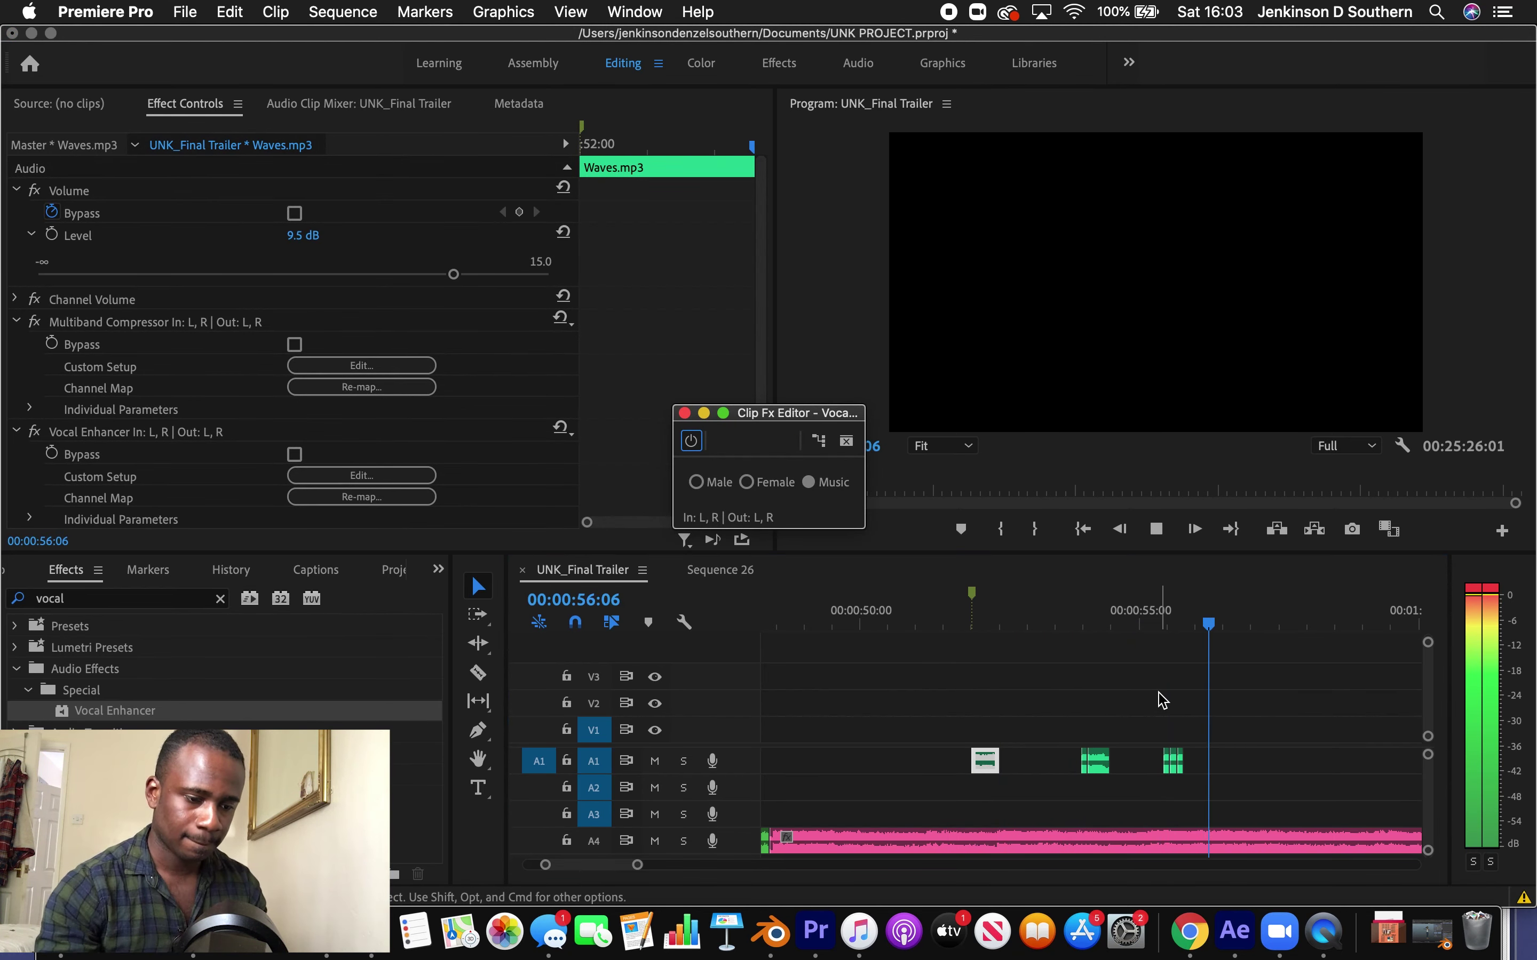
pyautogui.click(1199, 626)
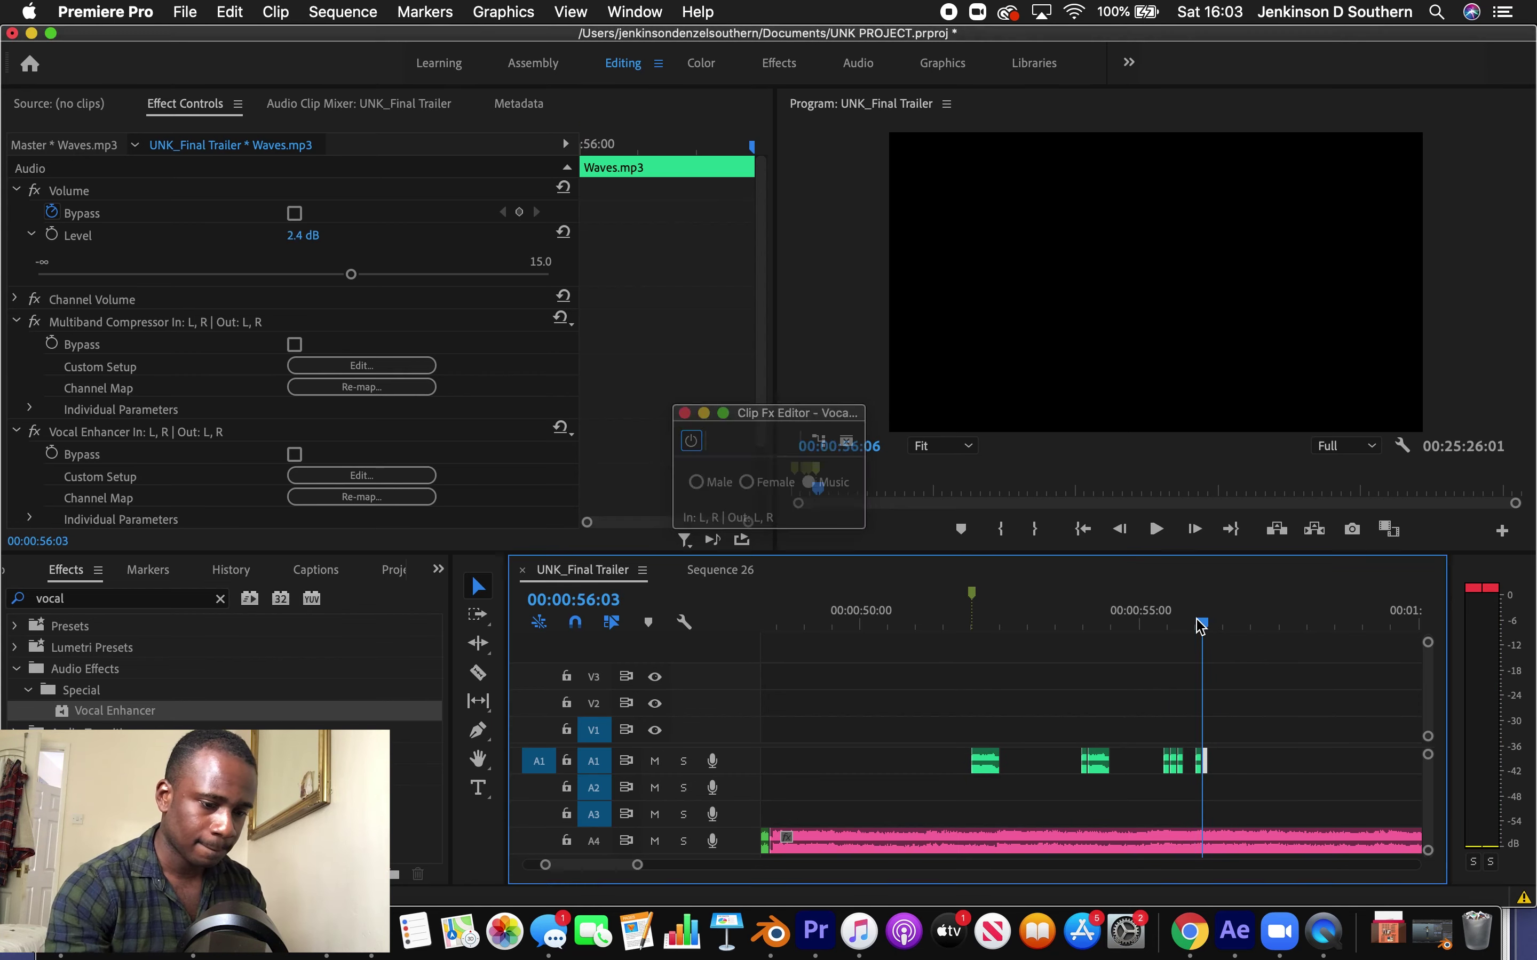
pyautogui.press('space')
# Shift the three new short pieces earlier to butt against the first three at about 00:00:55:20, and replay from the 00:00:52:00 marker
pyautogui.click(1259, 776)
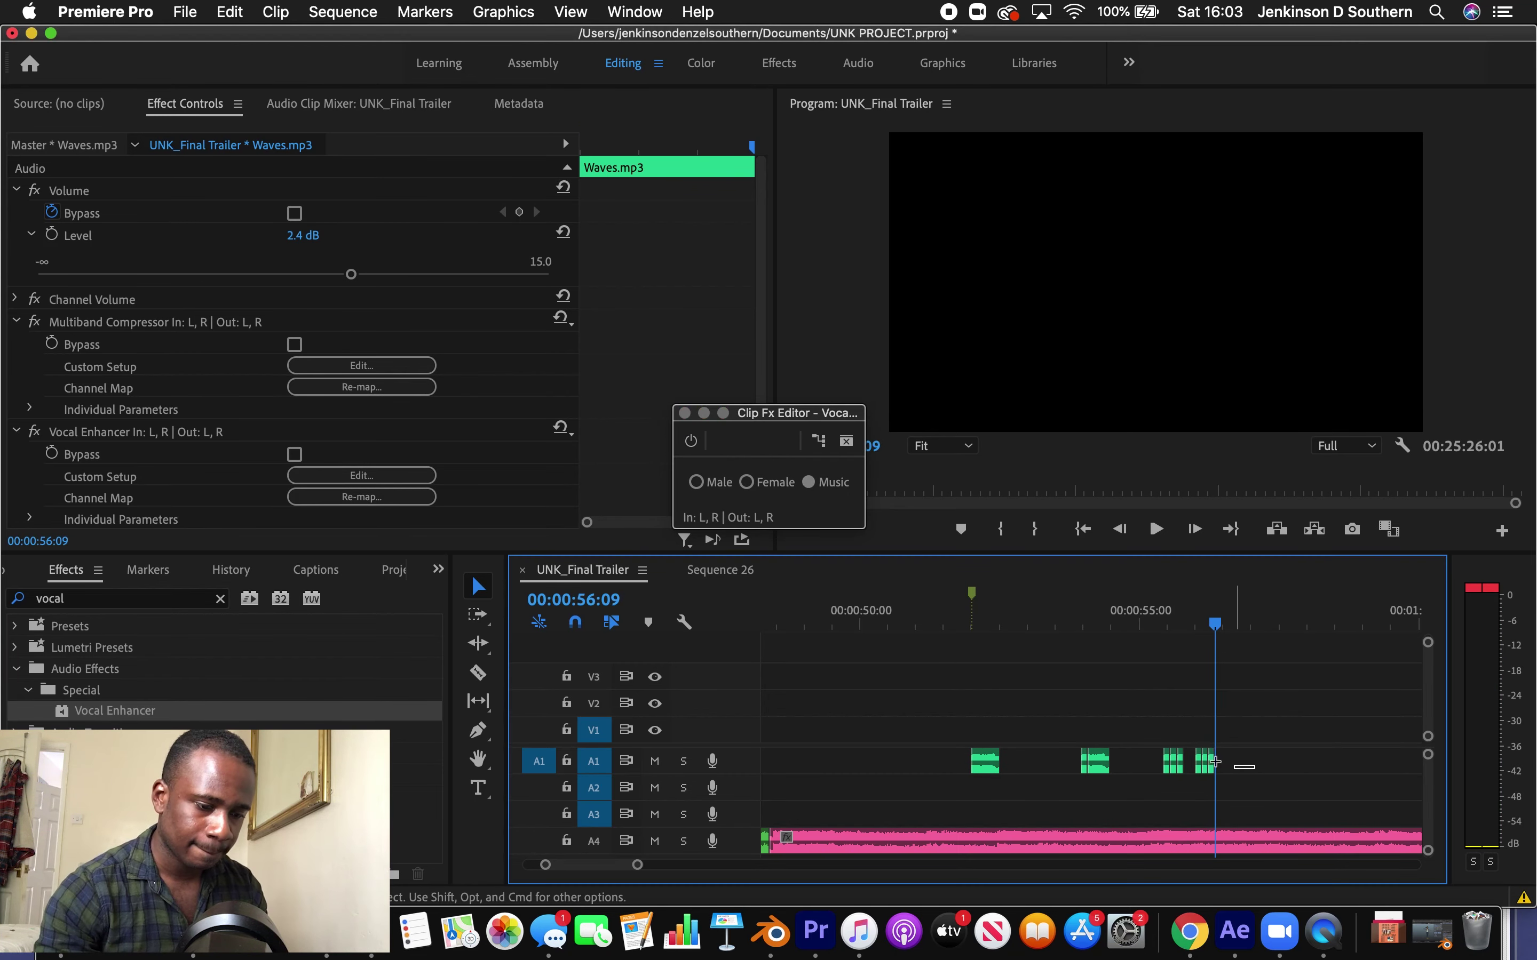
pyautogui.moveTo(1179, 750); pyautogui.dragTo(1178, 750)
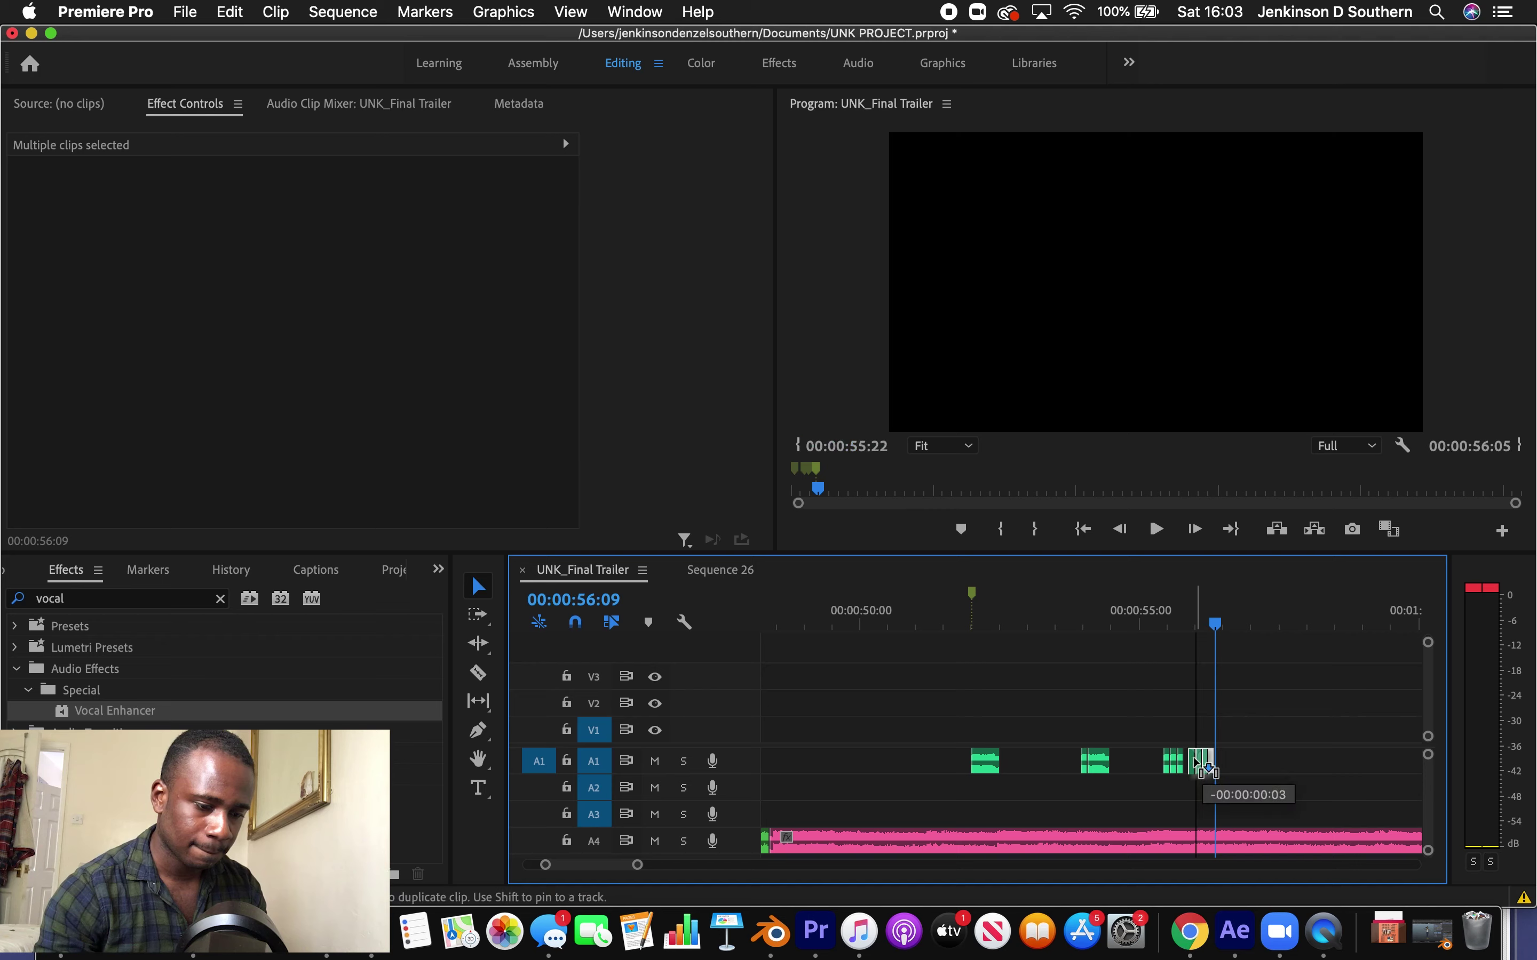
pyautogui.click(967, 619)
pyautogui.press('space')
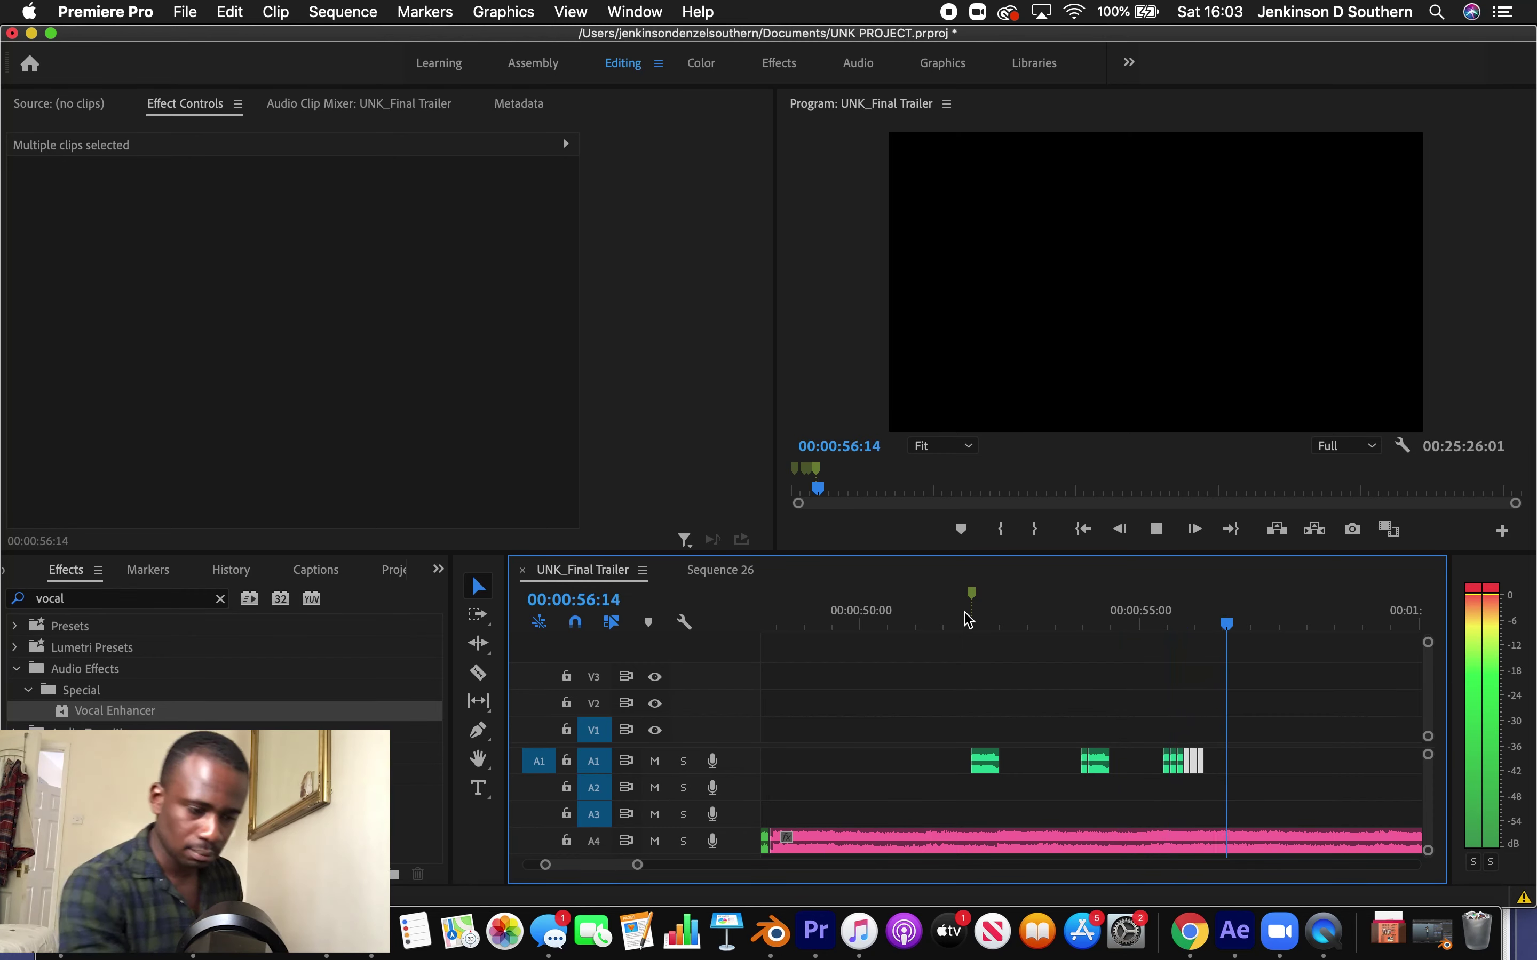
# Set the first Waves.mp3 copy on A1 to 8.7 dB and the short opening piece of the split second copy to 8.0 dB
pyautogui.click(951, 620)
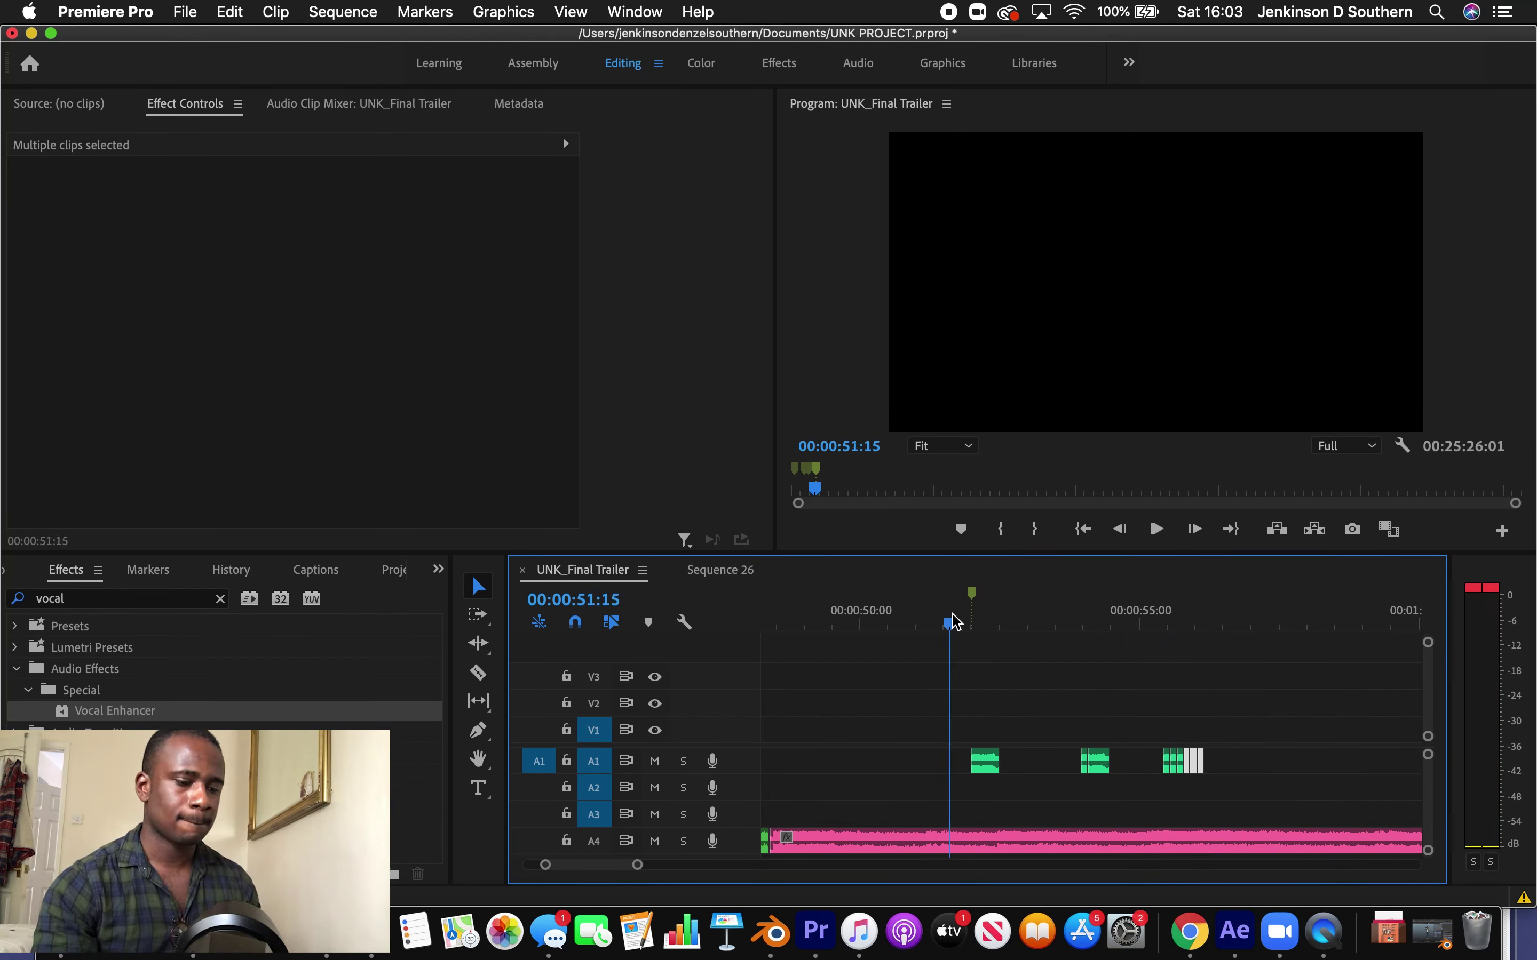
pyautogui.click(982, 767)
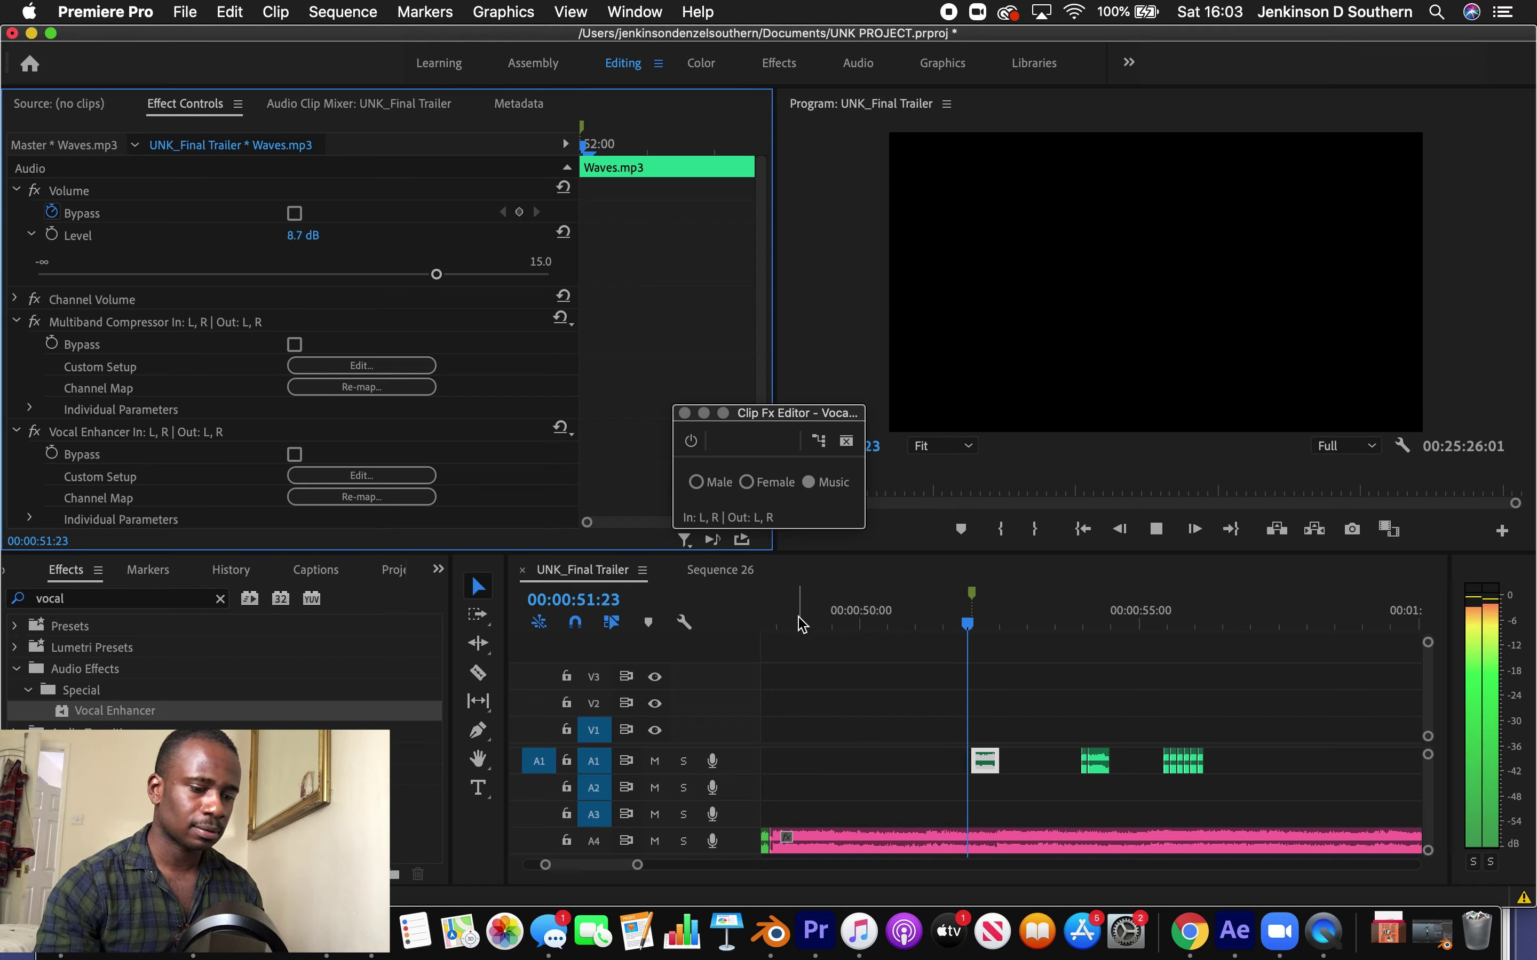
pyautogui.click(1094, 762)
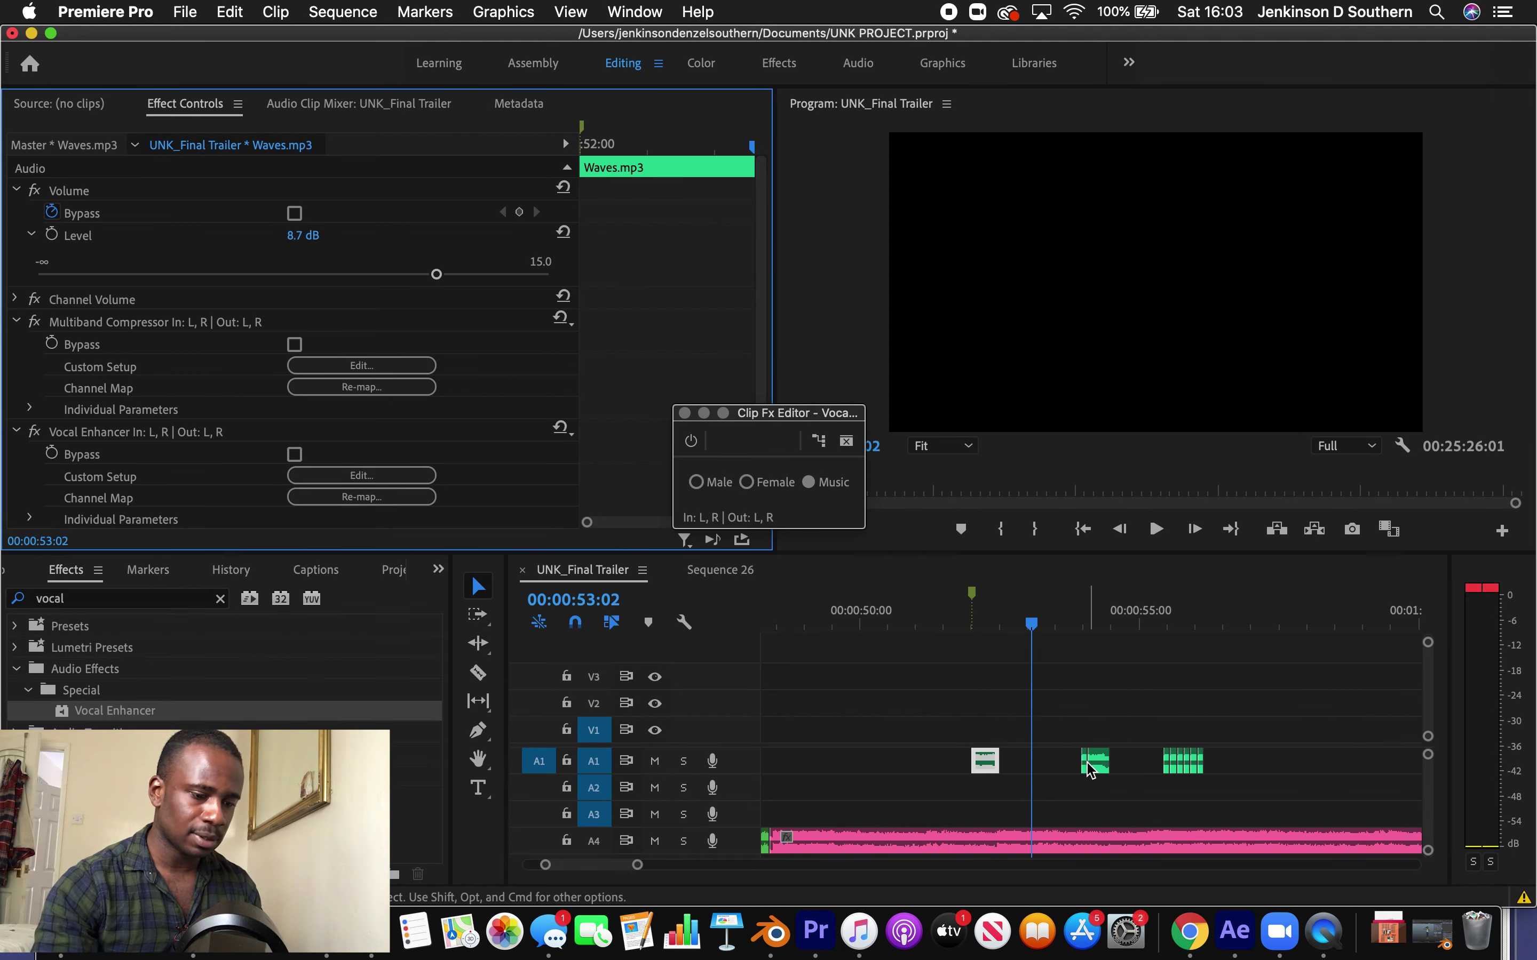
pyautogui.moveTo(437, 273); pyautogui.dragTo(379, 275)
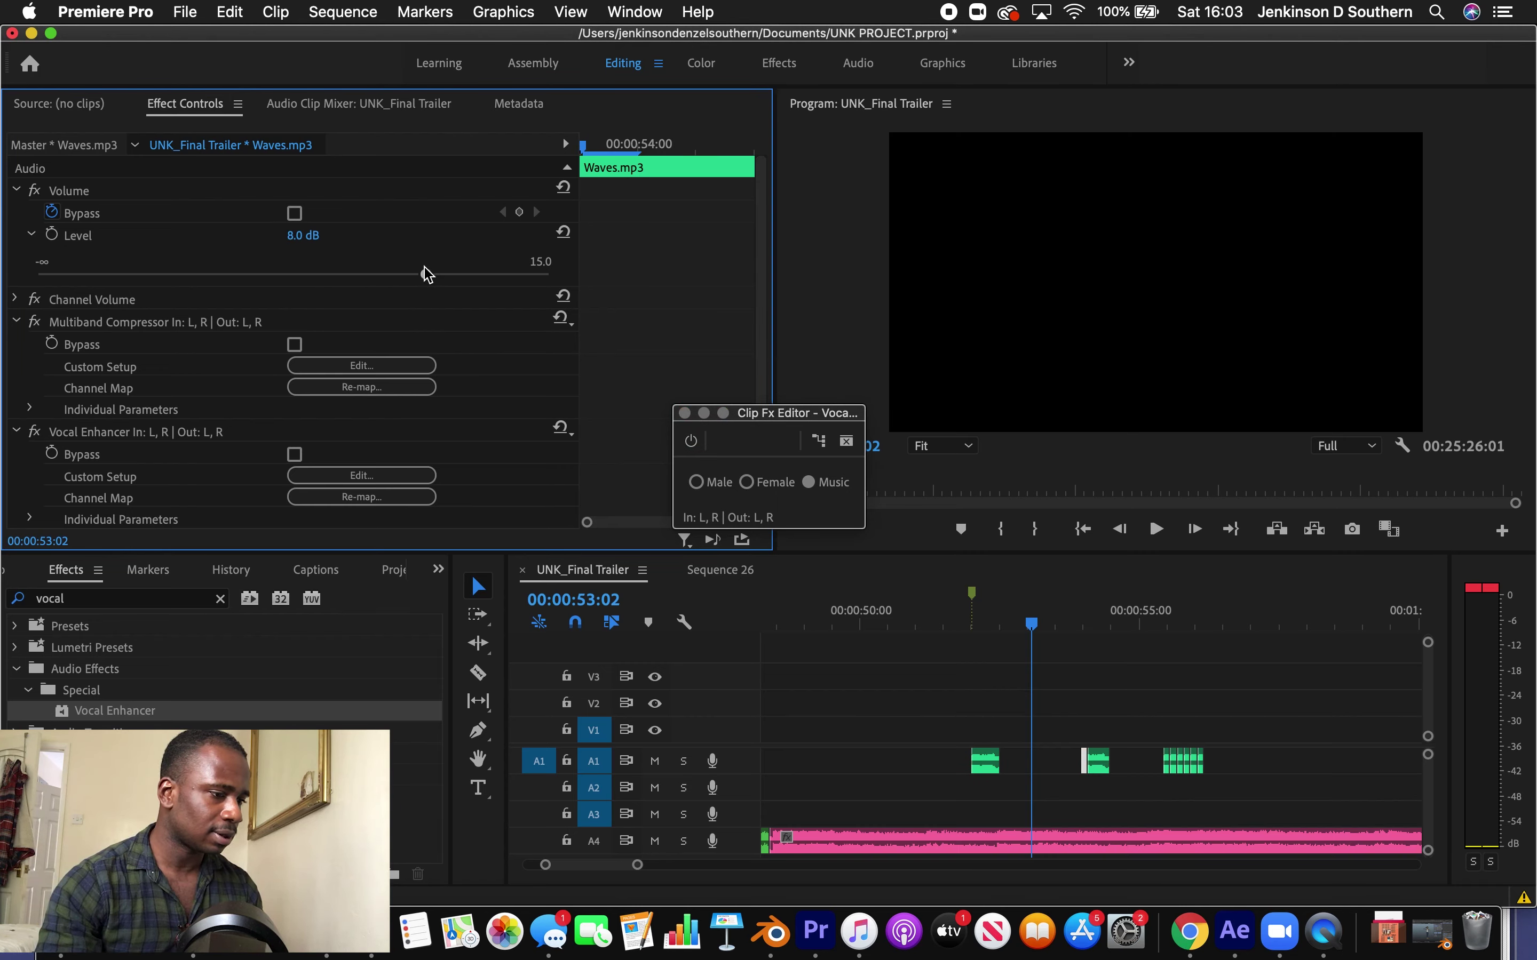
# Set the longer piece of the split second Waves.mp3 copy on A1 to 8.0 dB and replay the section
pyautogui.click(1102, 760)
pyautogui.moveTo(427, 274); pyautogui.dragTo(395, 275)
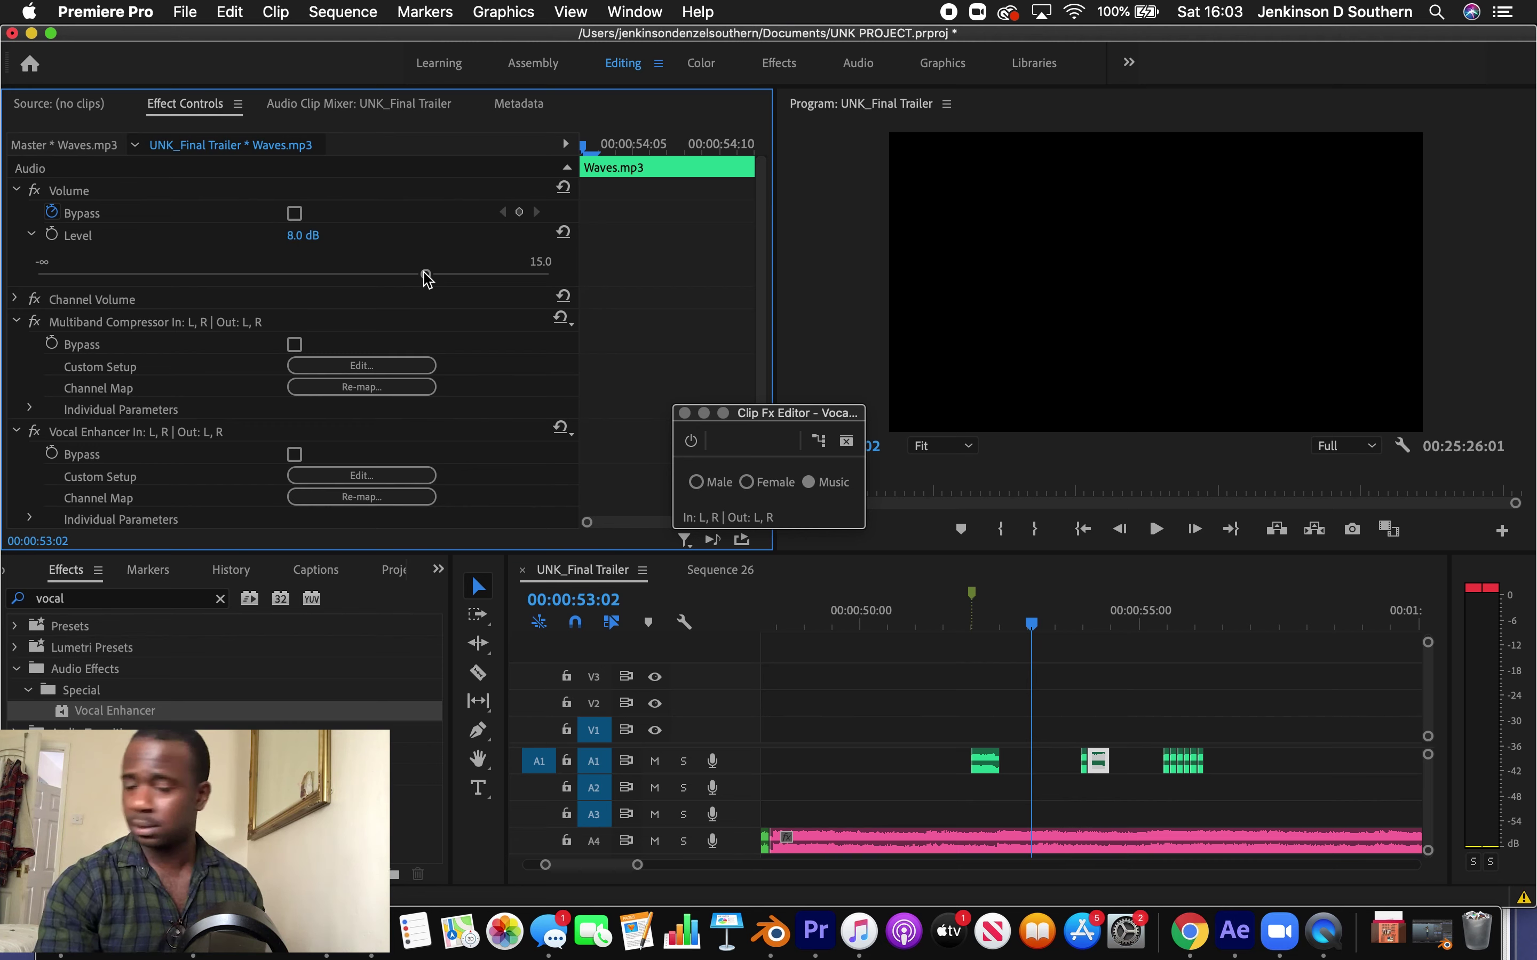
pyautogui.click(951, 621)
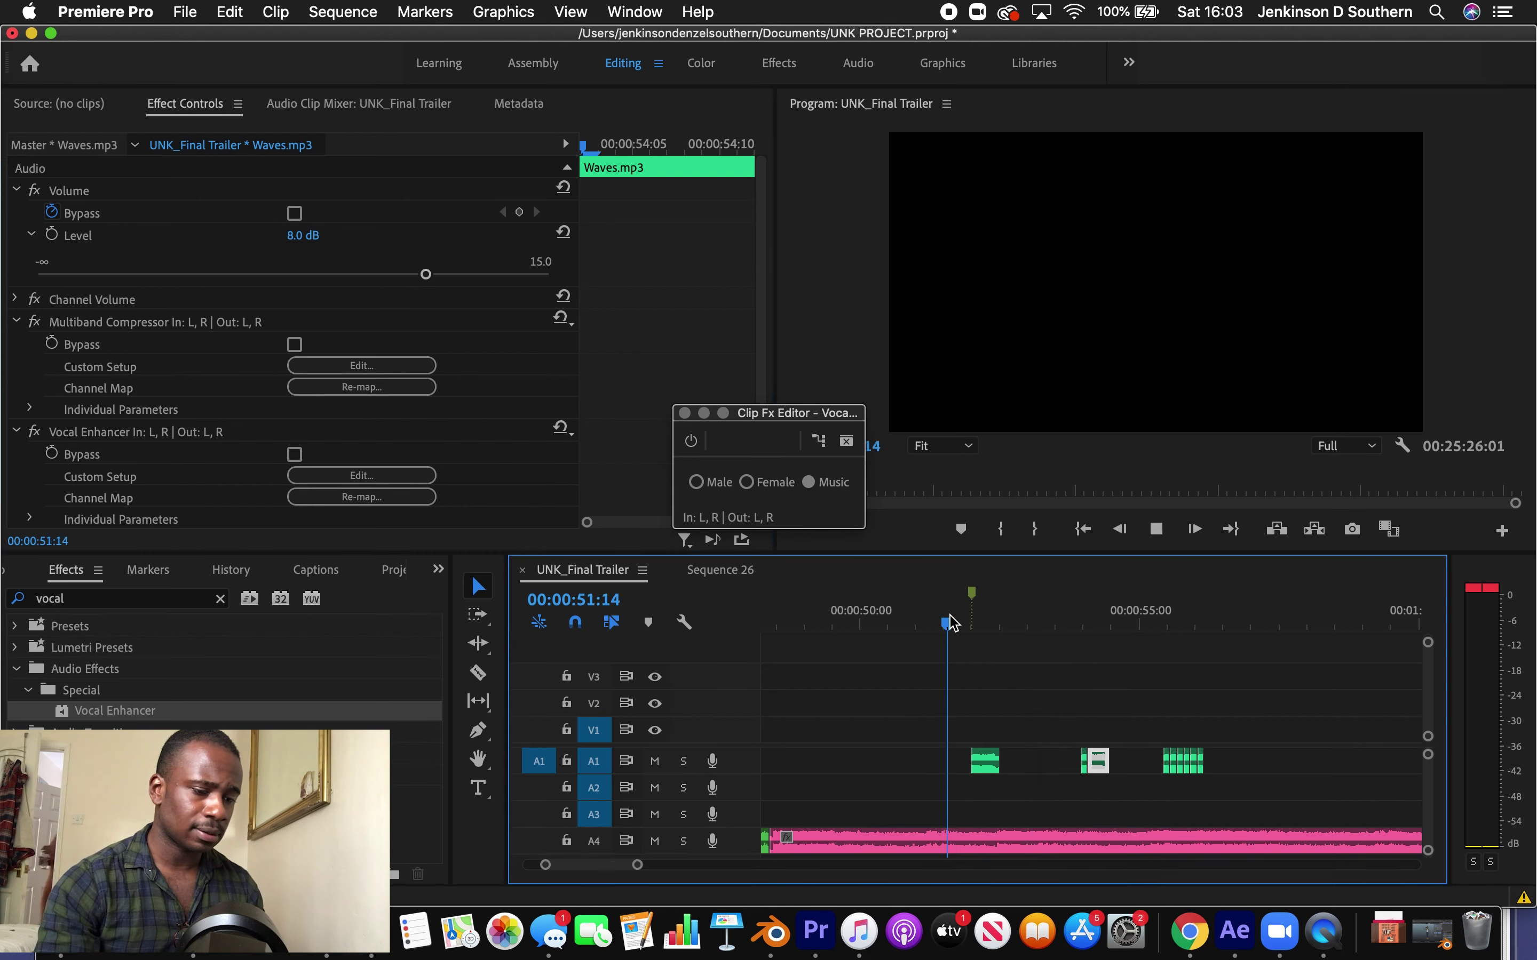
pyautogui.press('space')
pyautogui.click(1166, 713)
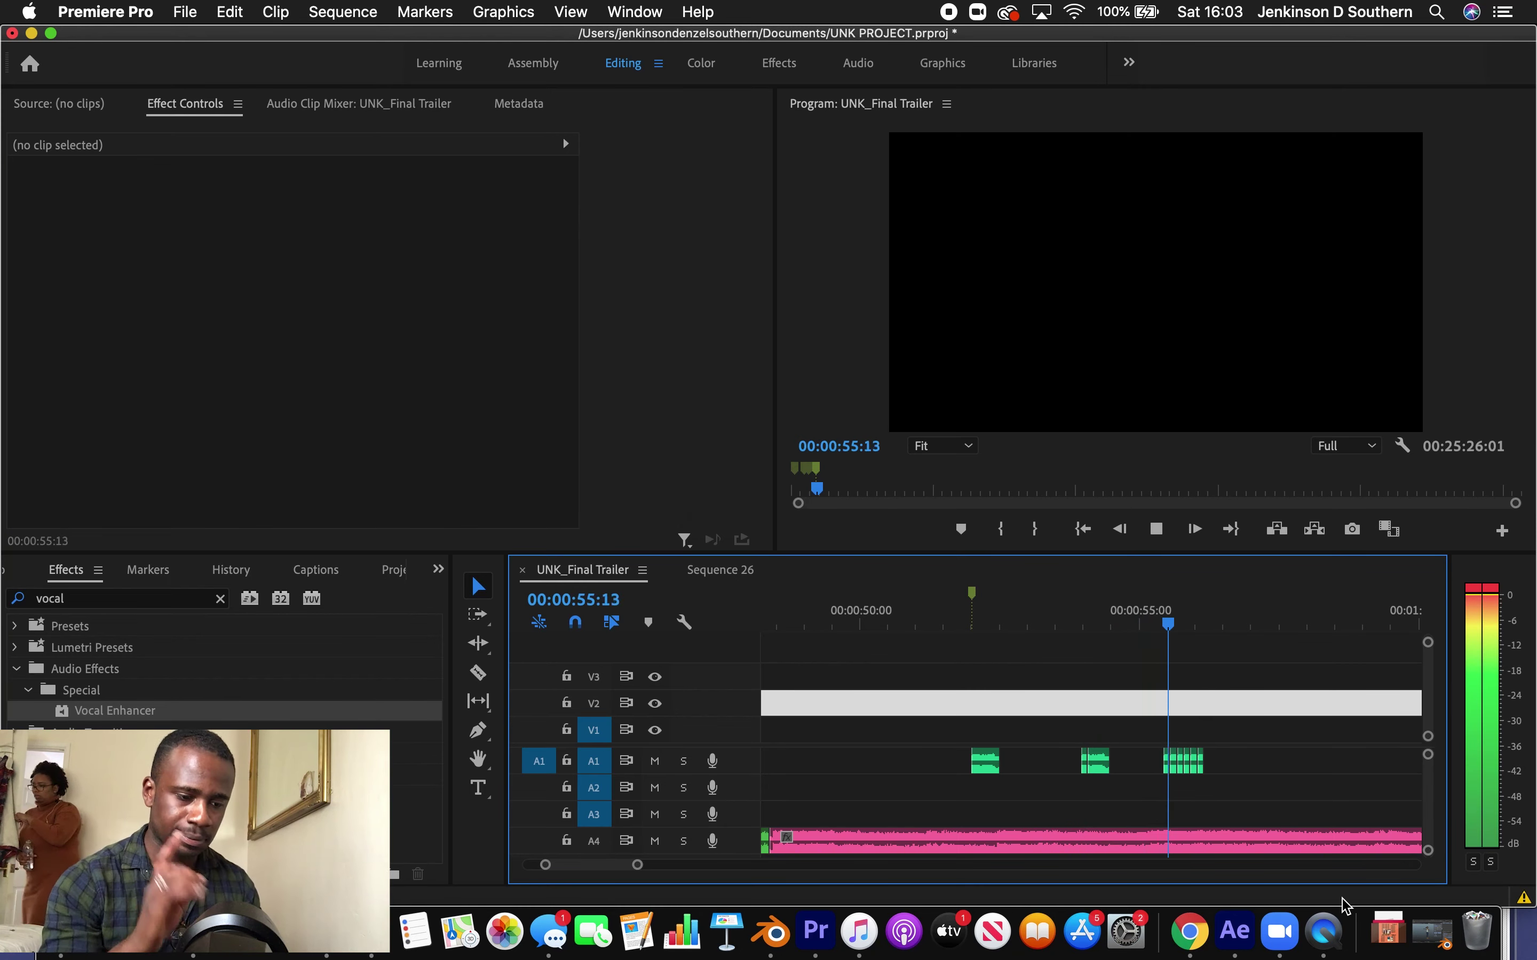
pyautogui.press('space')
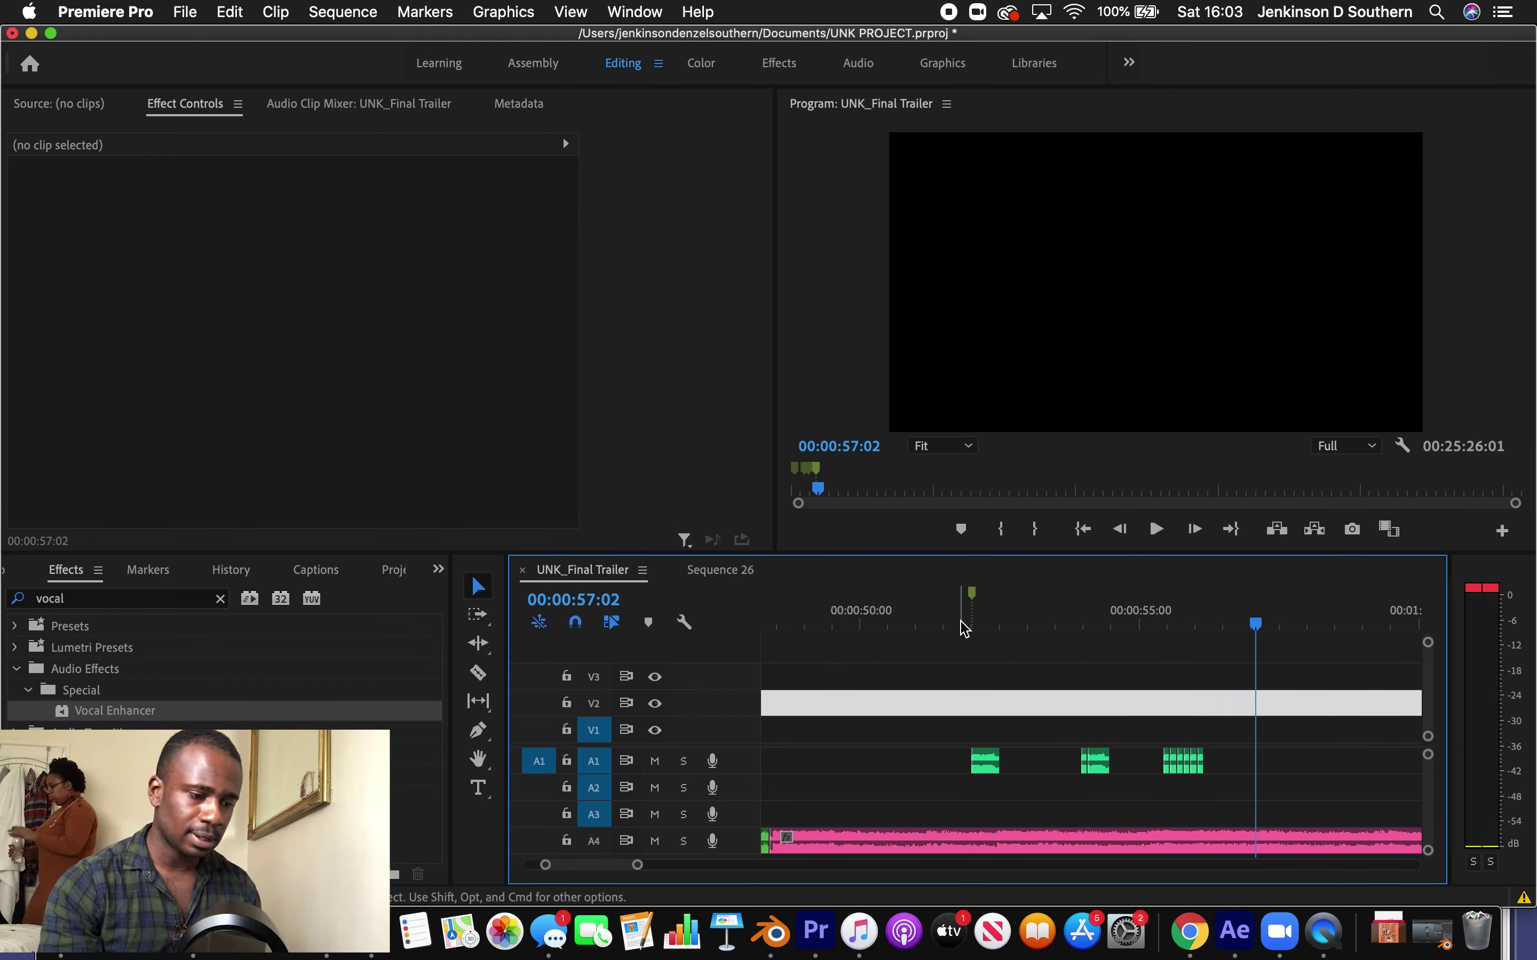
pyautogui.moveTo(965, 619); pyautogui.dragTo(799, 620)
pyautogui.press('space')
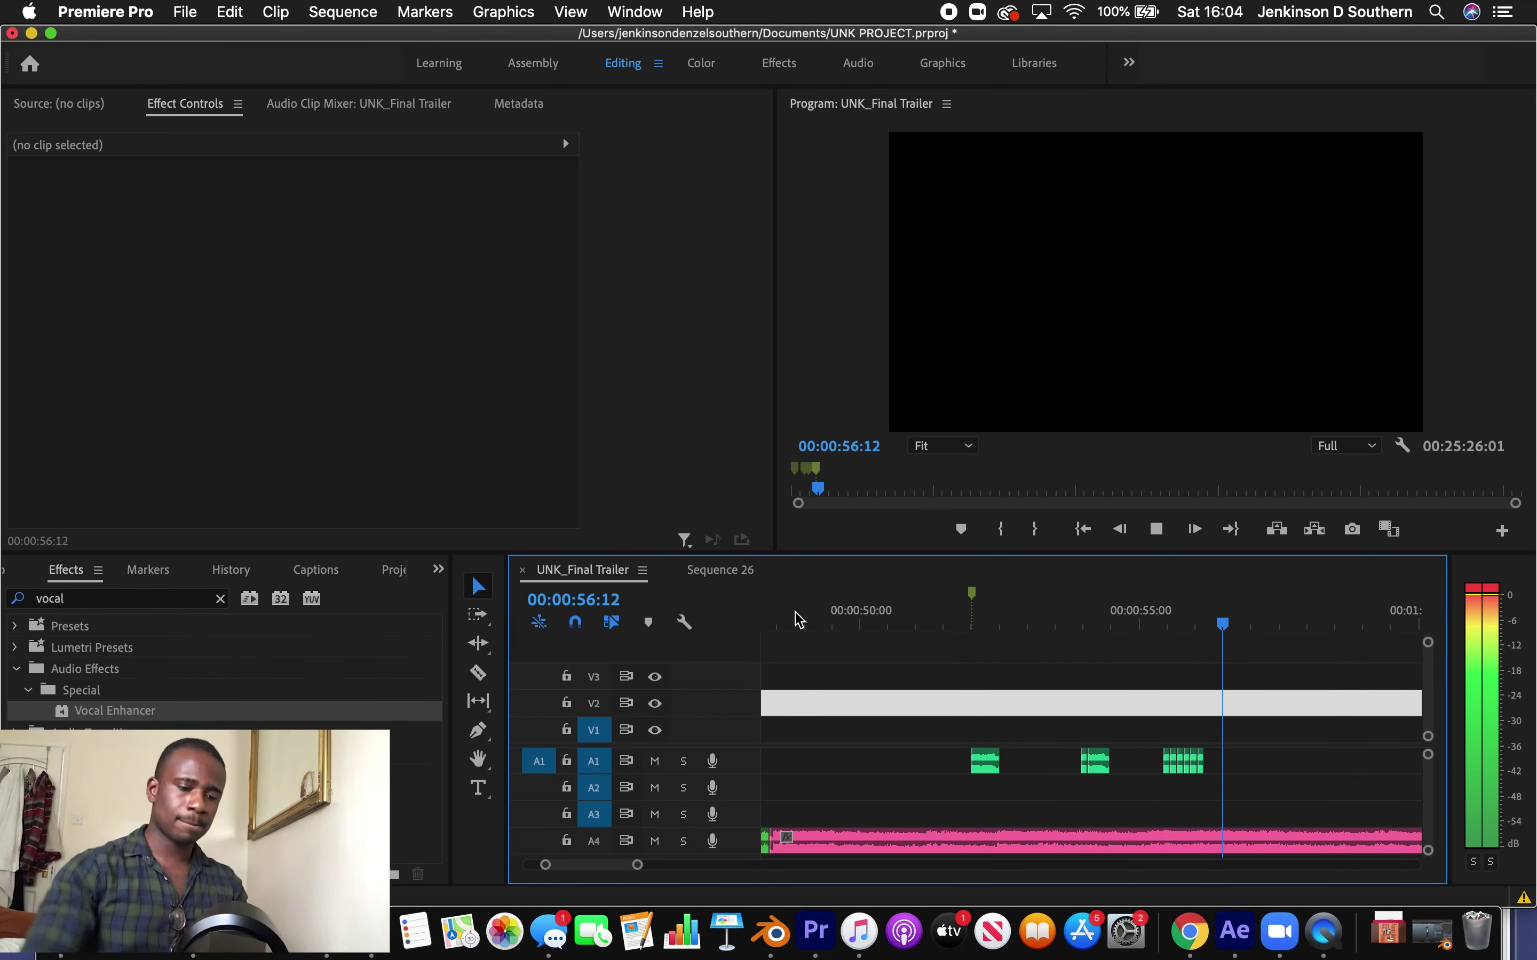
pyautogui.press('space')
# Play the sequence from about 00:00:36 to hear the booms together with the Waves.mp3 piece on A5
pyautogui.moveTo(635, 866); pyautogui.dragTo(731, 864)
pyautogui.click(919, 763)
pyautogui.scroll(-2, 923, 788)
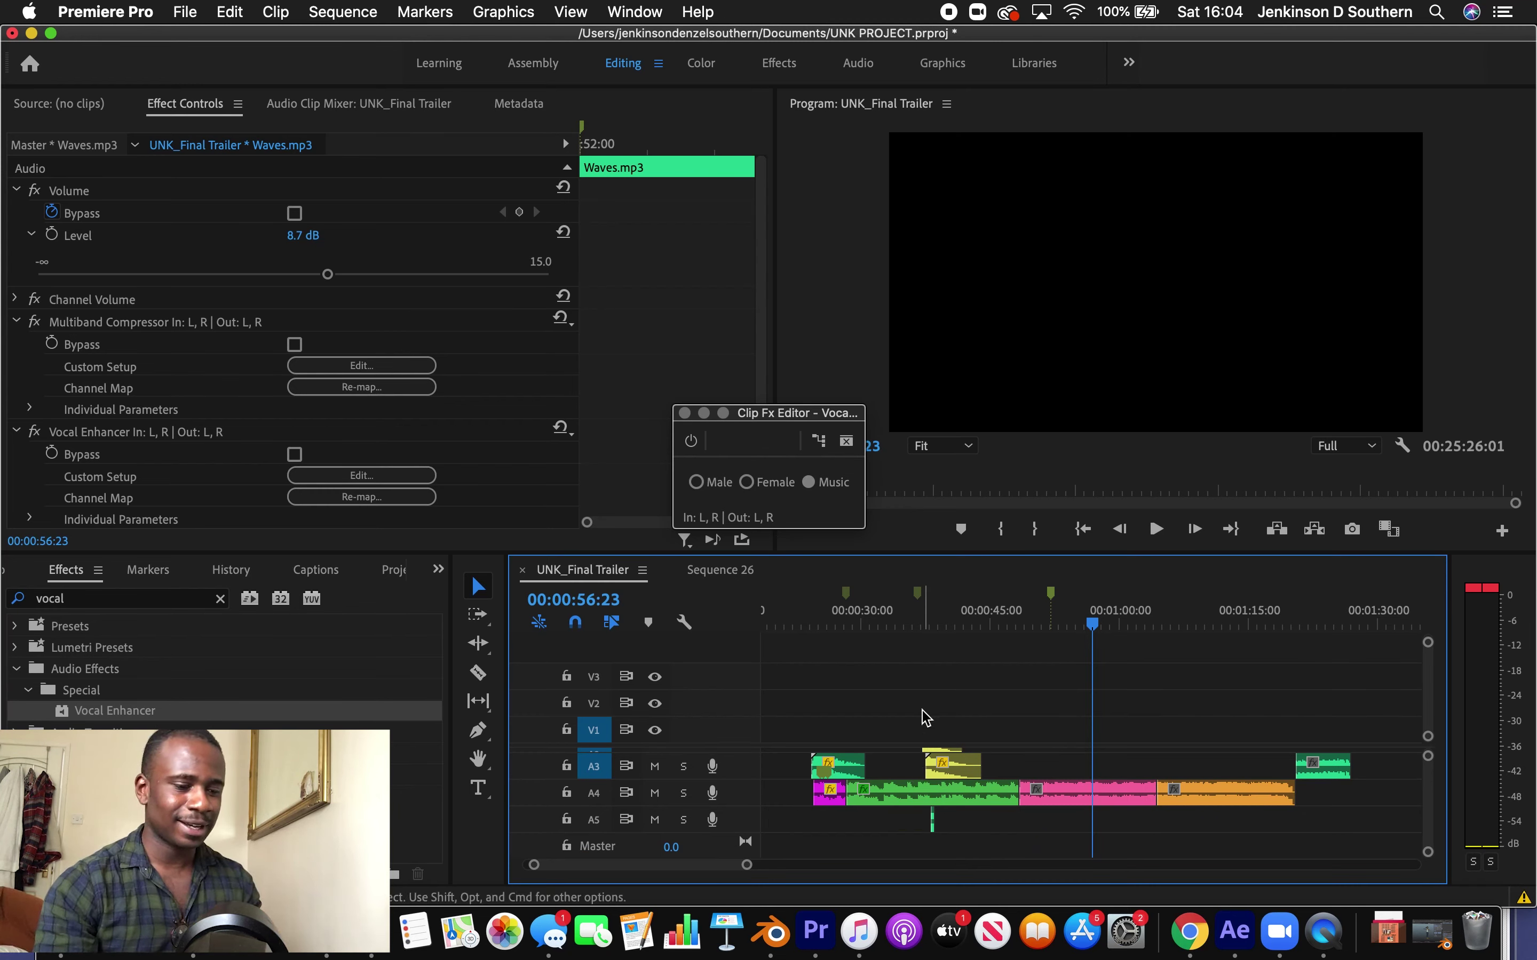
pyautogui.click(912, 609)
pyautogui.press('space')
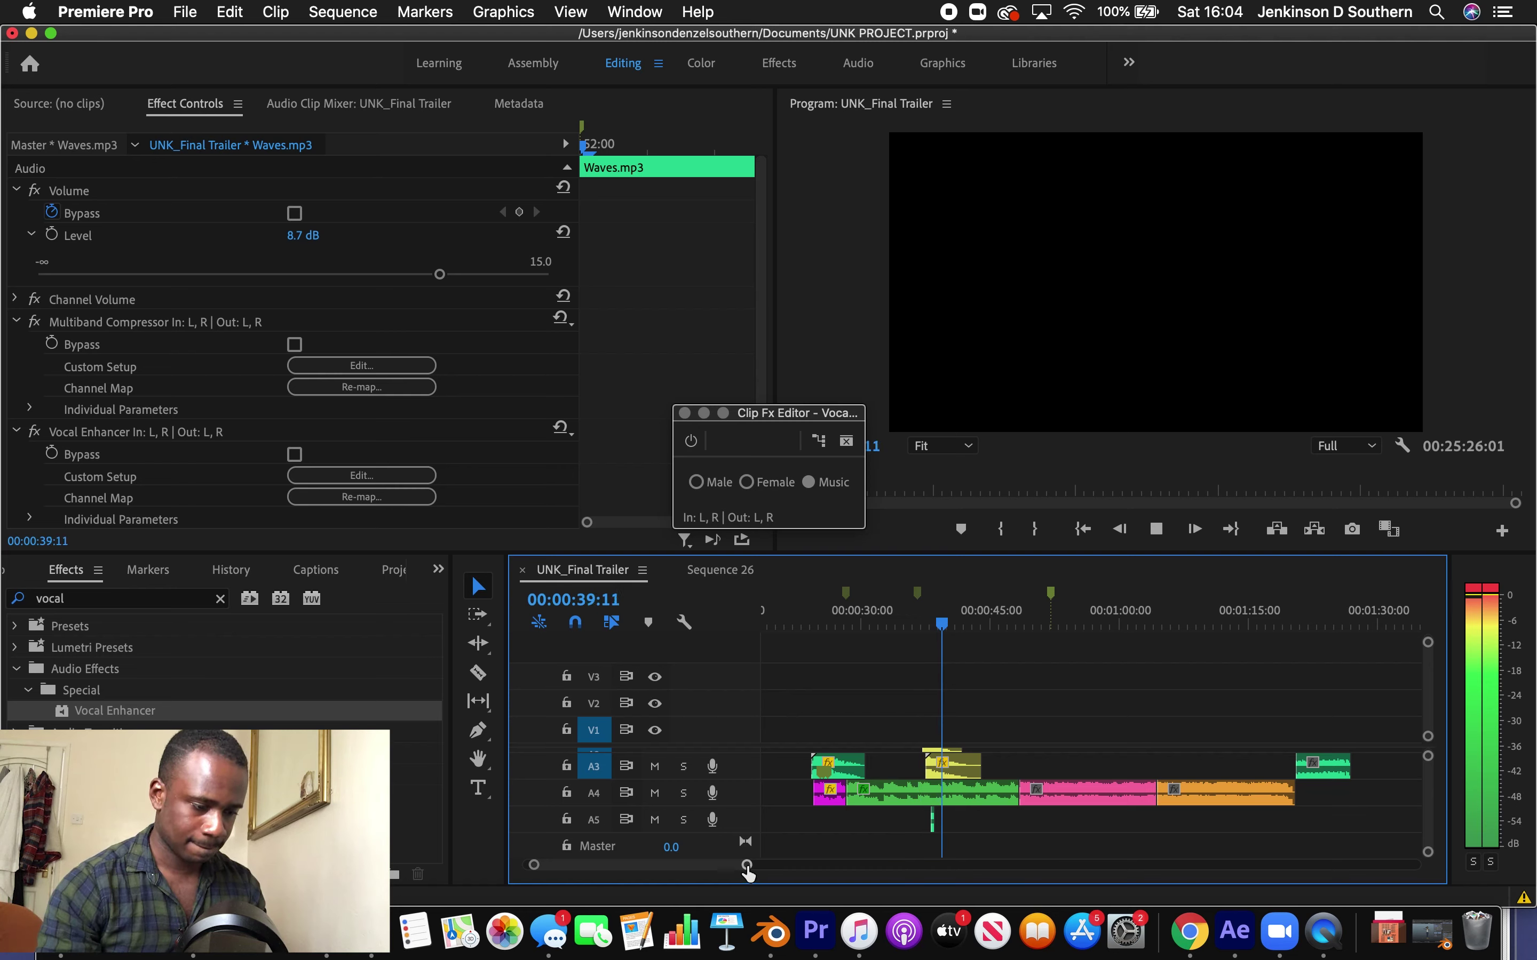
# Move the short Waves.mp3 copy from A1 at about 00:00:18 to A5, just after the existing piece near 00:00:38
pyautogui.moveTo(747, 871); pyautogui.dragTo(737, 866)
pyautogui.click(896, 611)
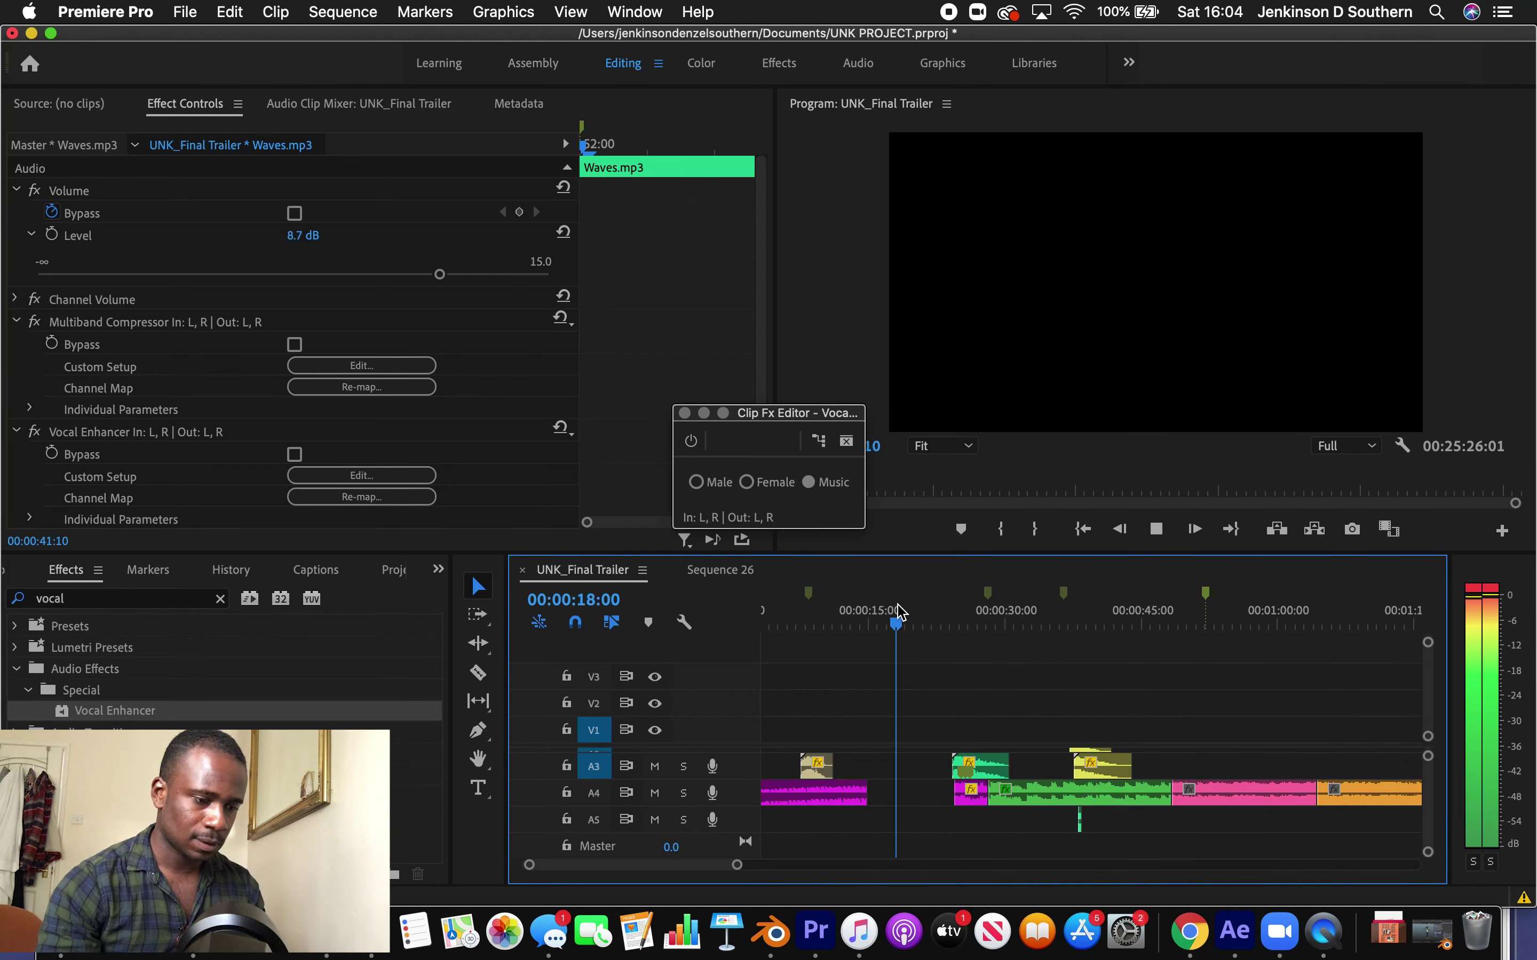
pyautogui.moveTo(898, 611); pyautogui.dragTo(902, 611)
pyautogui.scroll(2, 910, 844)
pyautogui.click(900, 764)
pyautogui.click(1012, 785)
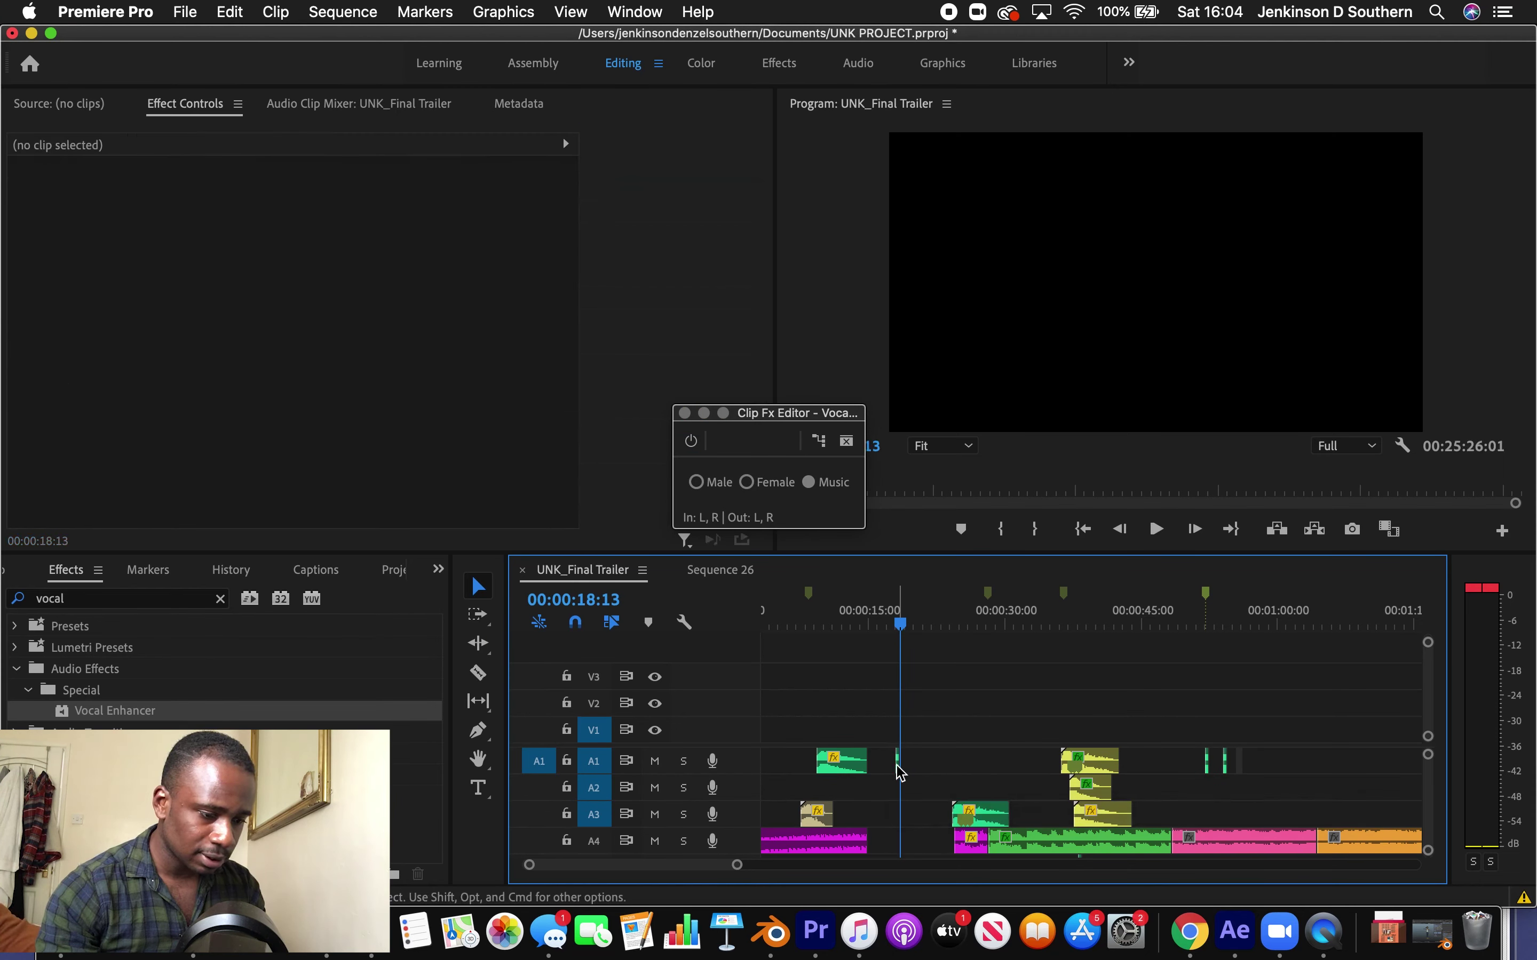
pyautogui.moveTo(897, 762); pyautogui.dragTo(1087, 842)
pyautogui.scroll(-1, 1038, 794)
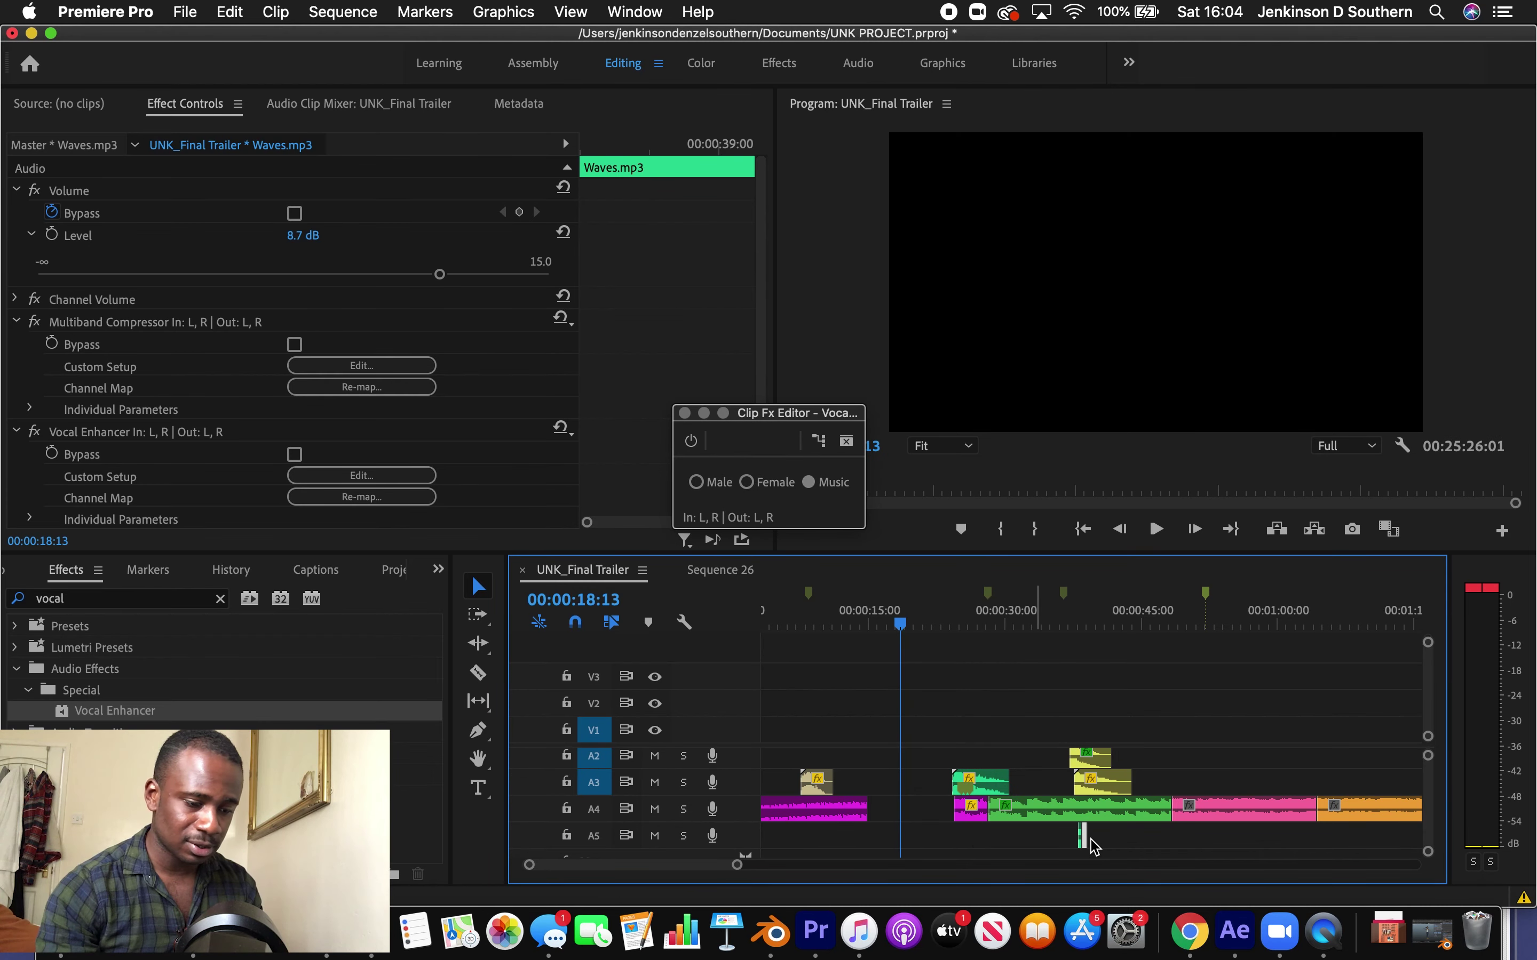
# Shift the moved Waves.mp3 copy on A5 earlier so it overwrites the older piece at about 00:00:38
pyautogui.moveTo(736, 865)
pyautogui.mouseDown()
pyautogui.moveTo(681, 869)
pyautogui.moveTo(717, 864)
pyautogui.mouseUp()
pyautogui.click(1161, 624)
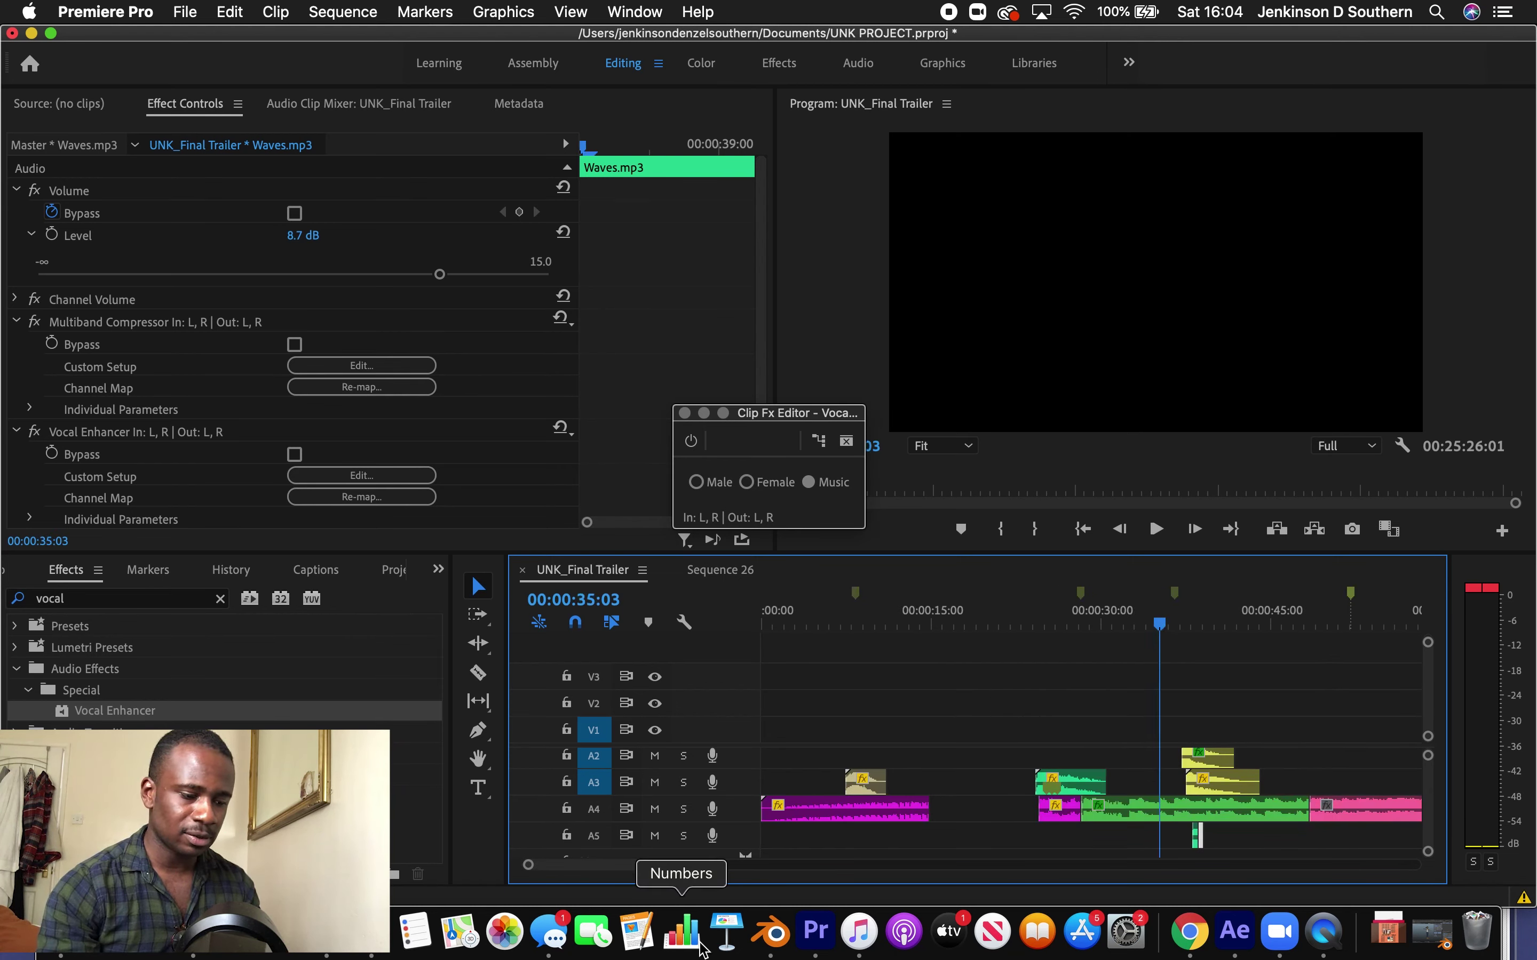
pyautogui.moveTo(716, 869); pyautogui.dragTo(633, 864)
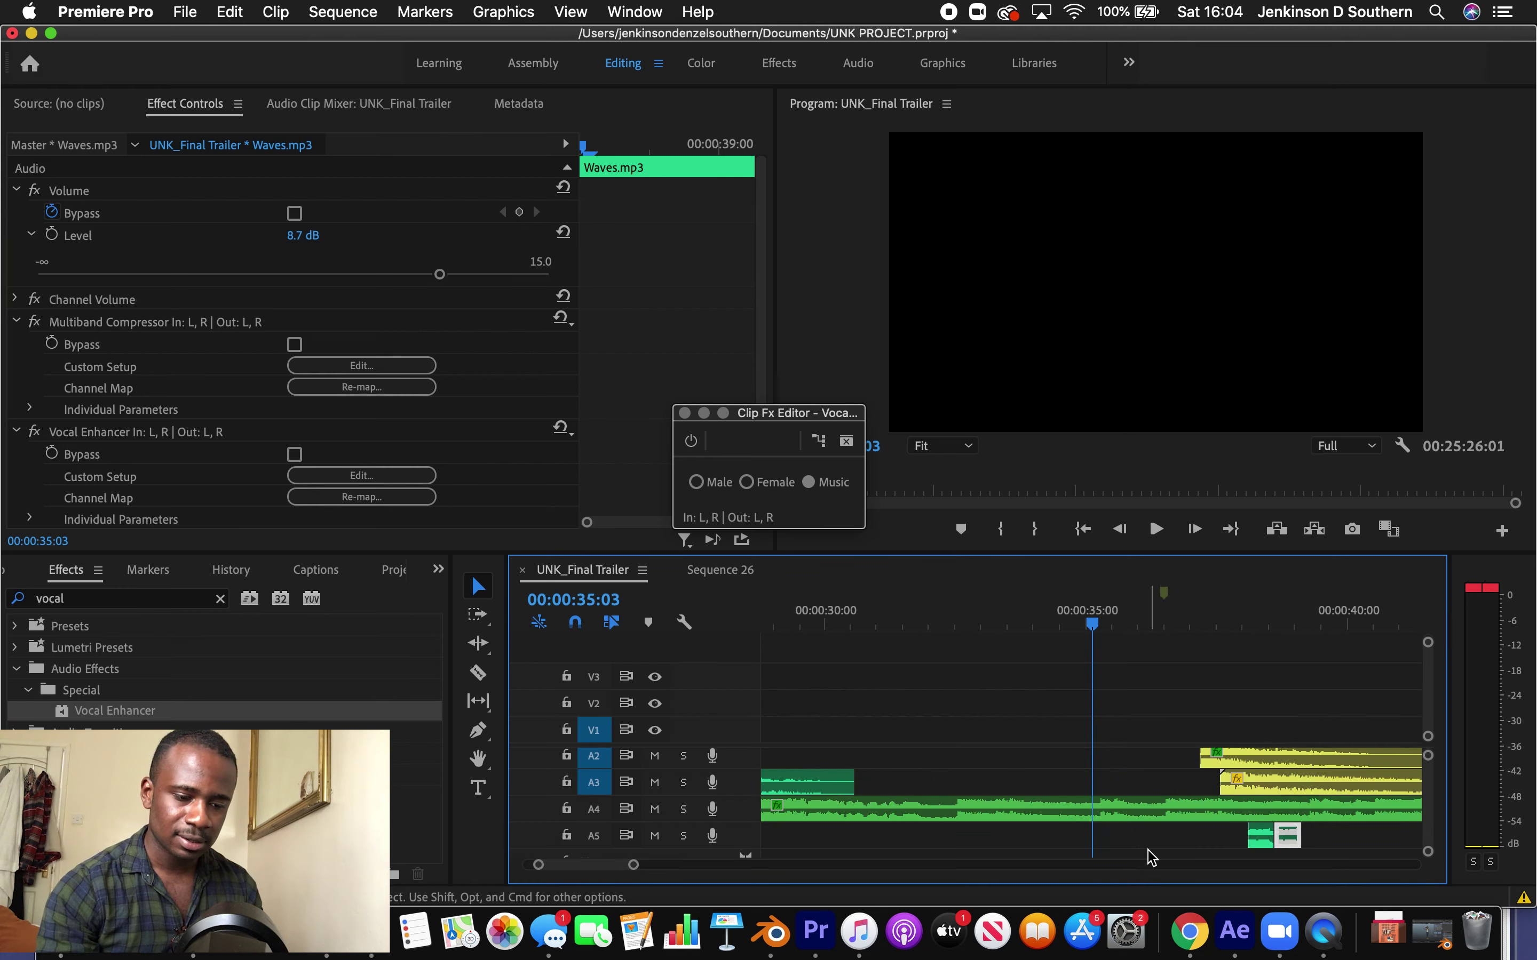
pyautogui.moveTo(1293, 843); pyautogui.dragTo(1266, 844)
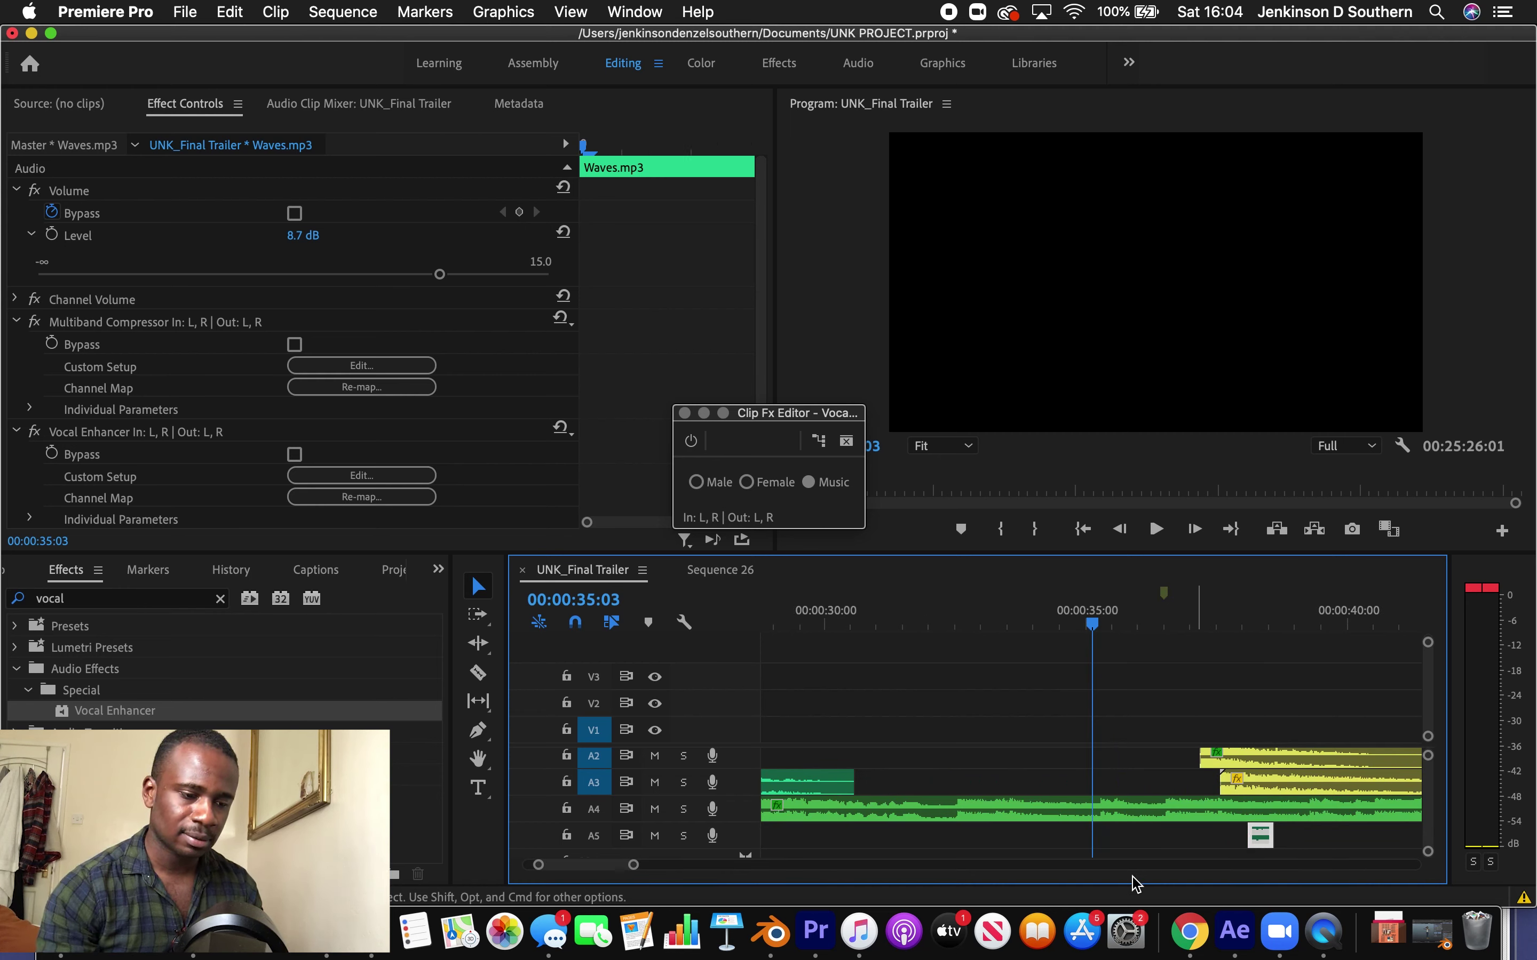
# Play back the replaced Waves.mp3 piece on A5 and set its level to 5.0 dB
pyautogui.press('space')
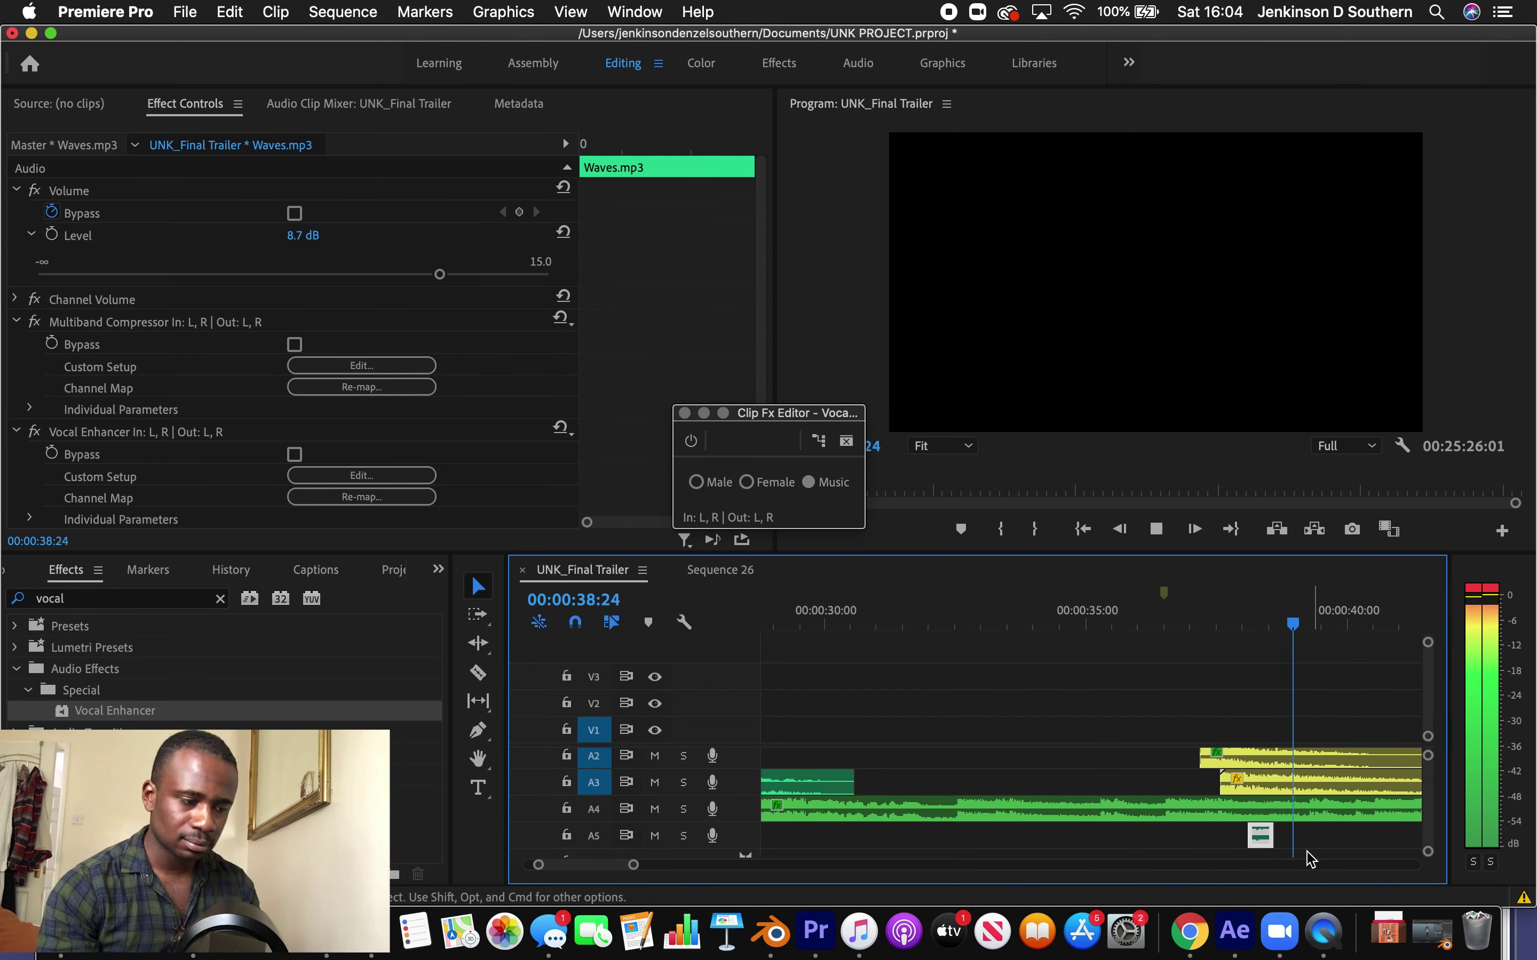
pyautogui.click(387, 286)
pyautogui.press('space')
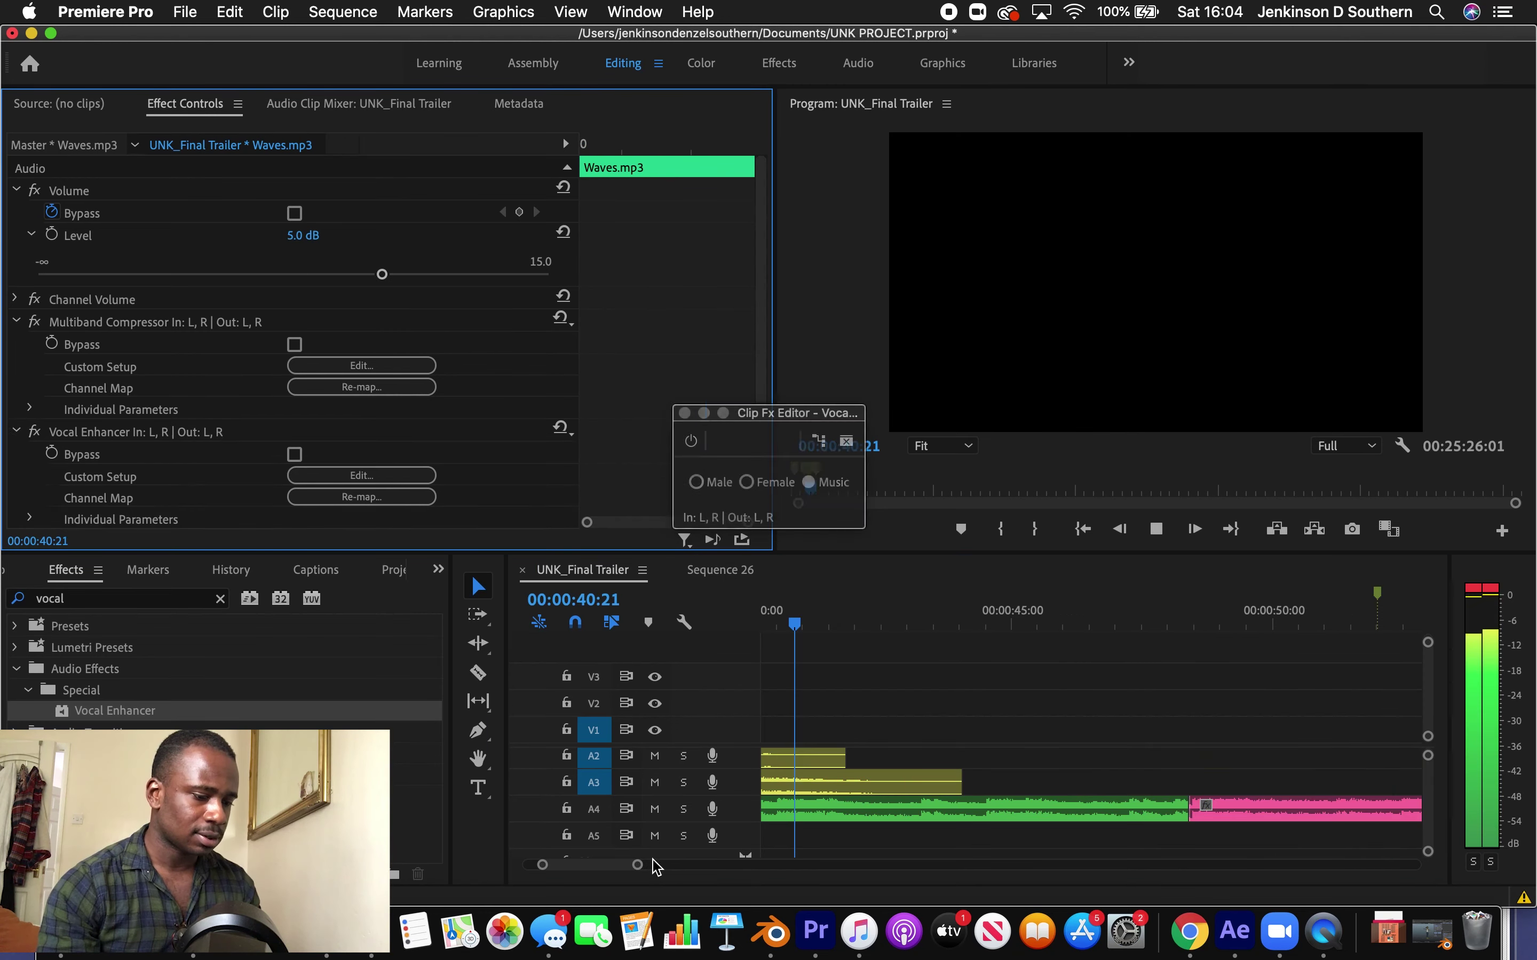
# Play the whole trailer soundtrack from the start with the system volume raised
pyautogui.moveTo(633, 864); pyautogui.dragTo(742, 864)
pyautogui.click(1082, 529)
pyautogui.press('space')
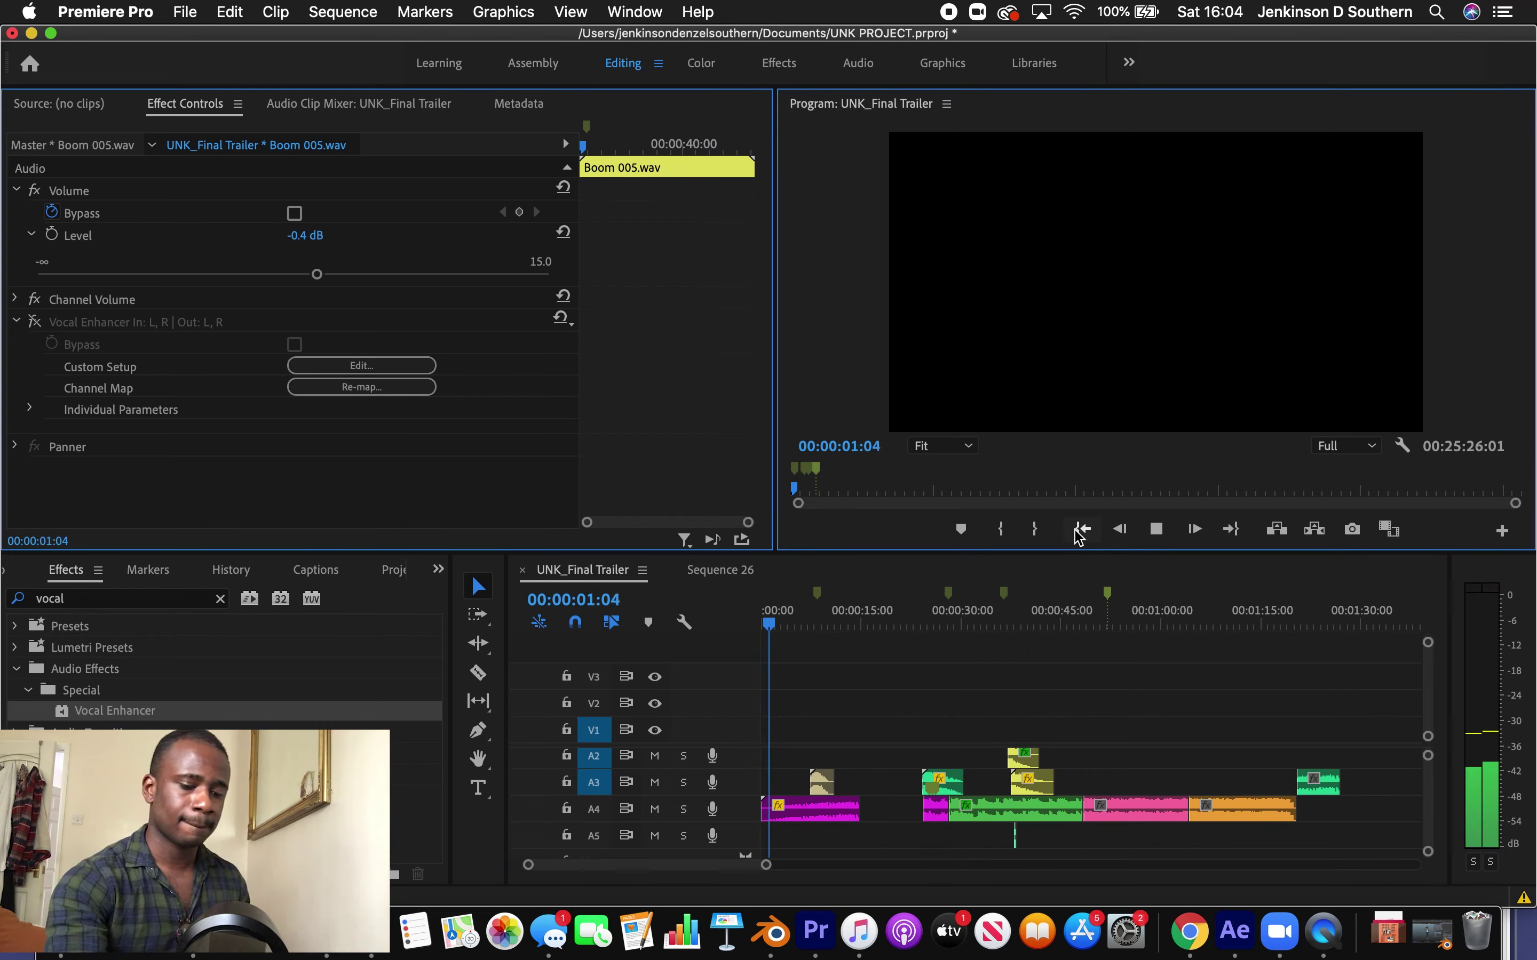
pyautogui.press('XF86AudioRaiseVolume')
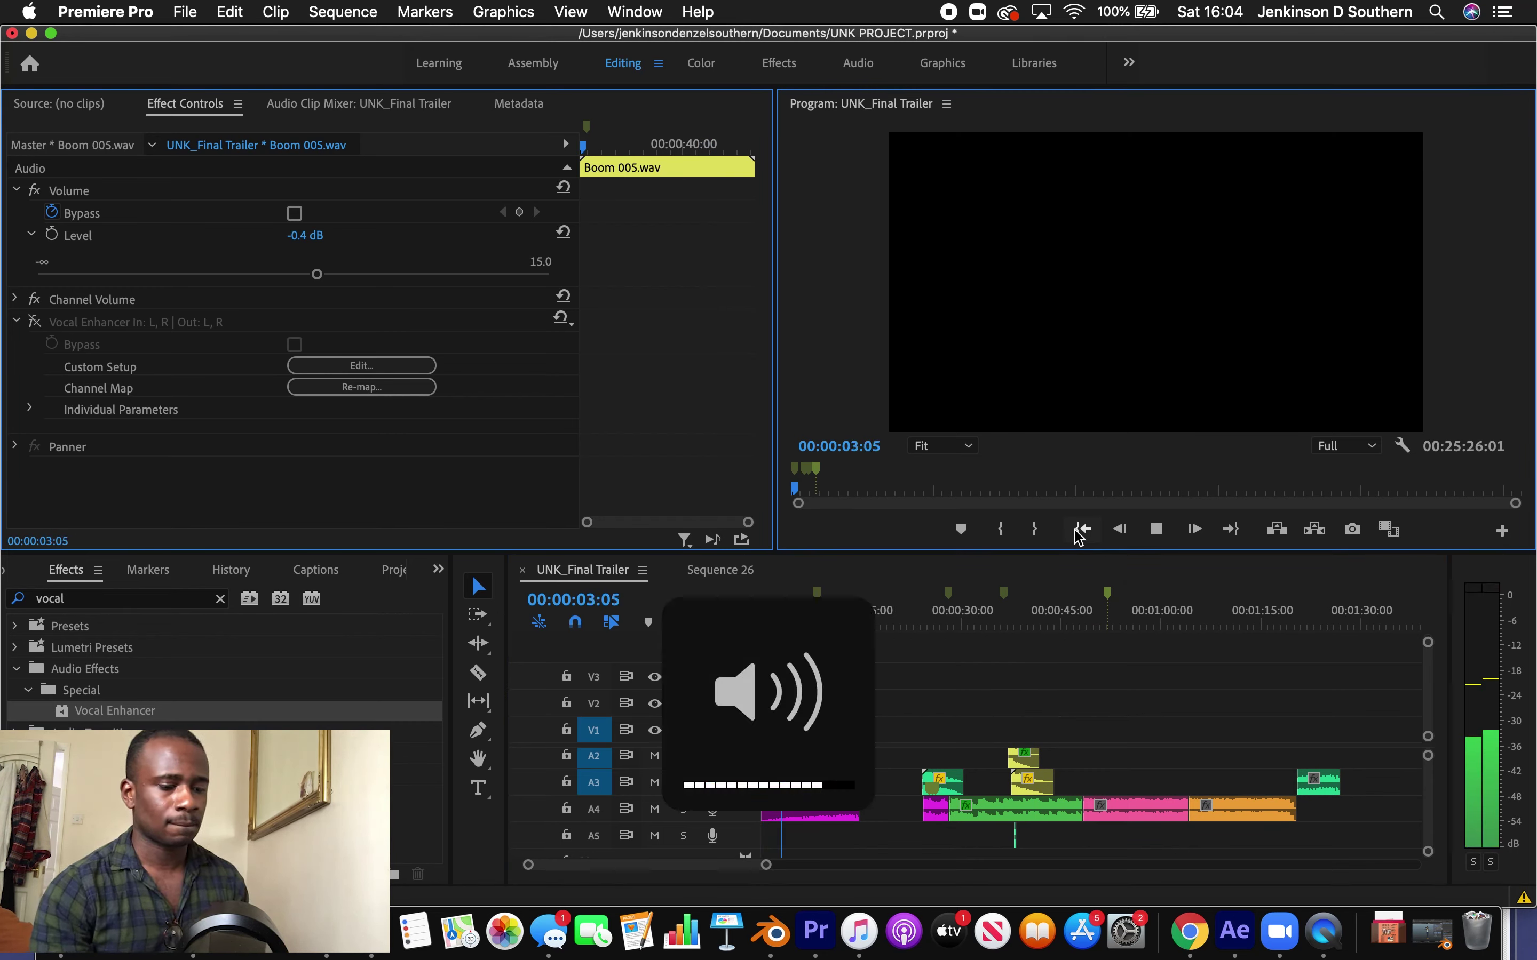
# Save the project and shift all clips after the opening section about 7 seconds earlier to shorten the gap
pyautogui.moveTo(1359, 864); pyautogui.dragTo(889, 690)
pyautogui.press('super+s')
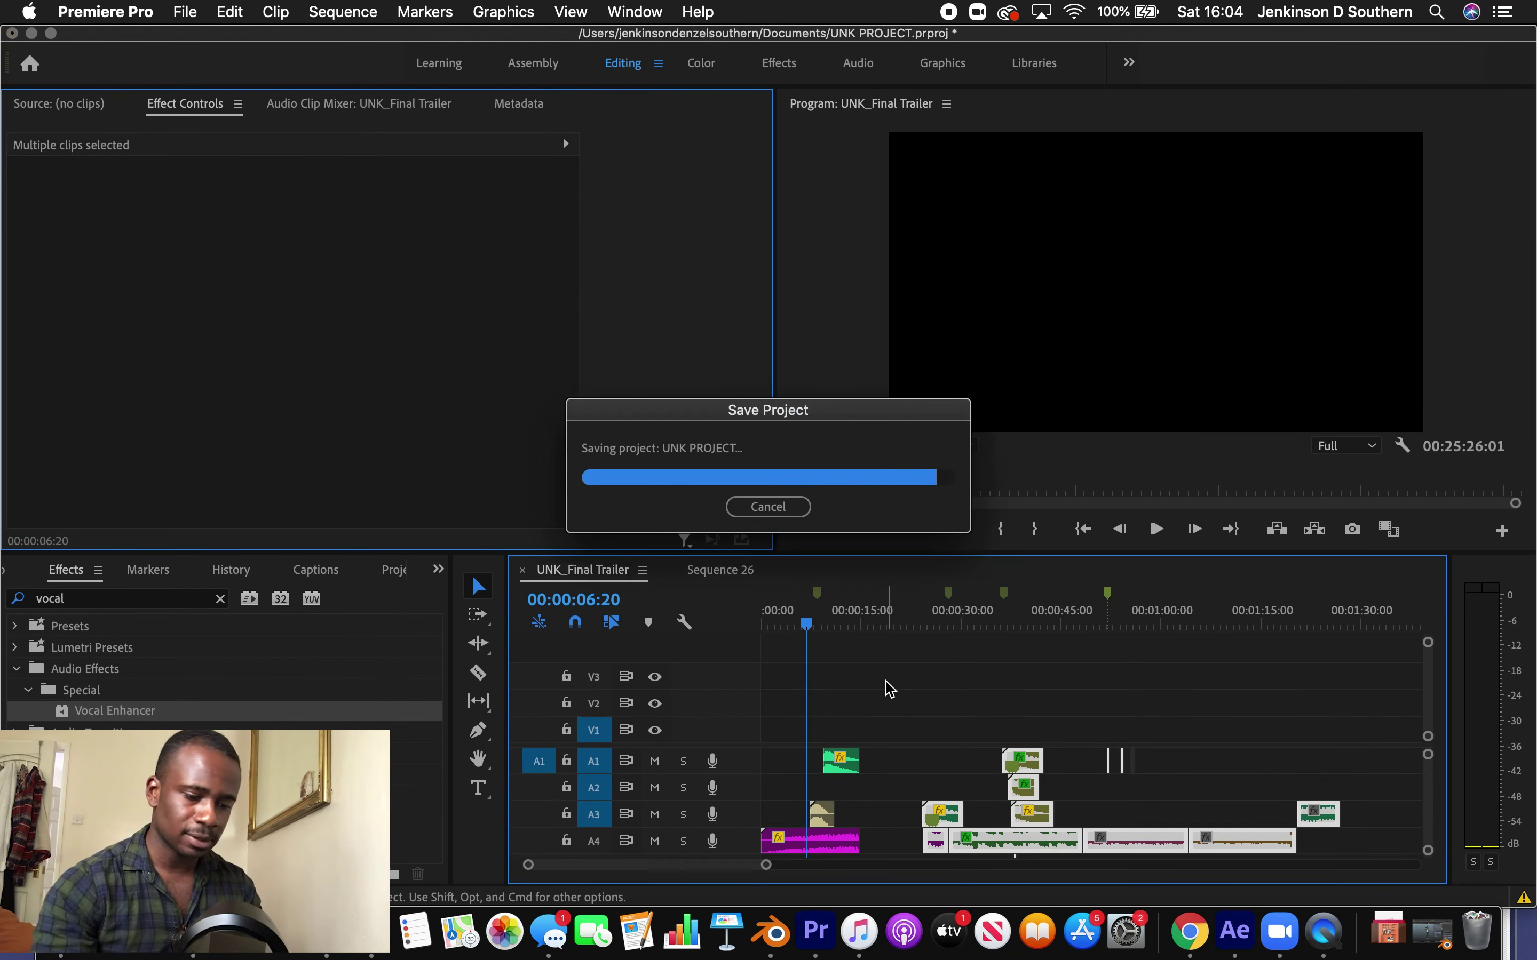
pyautogui.scroll(-2, 1118, 808)
pyautogui.moveTo(1064, 801); pyautogui.dragTo(1017, 800)
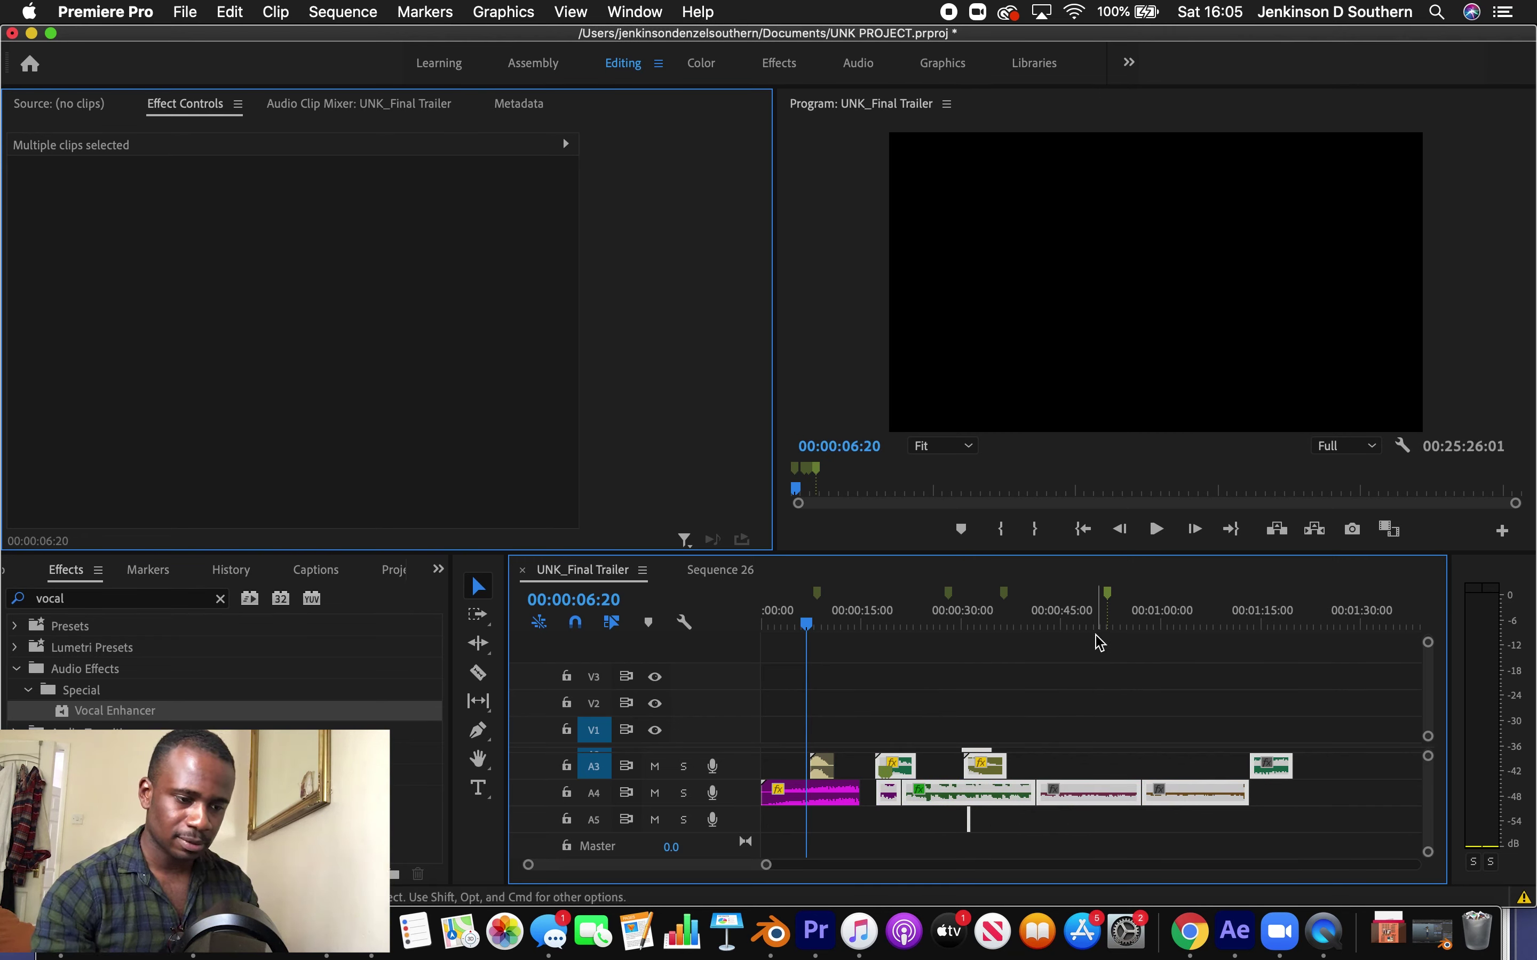
# Replay the opening, clear the clip selection and render the sequence's audio
pyautogui.click(1082, 529)
pyautogui.press('space')
pyautogui.click(343, 12)
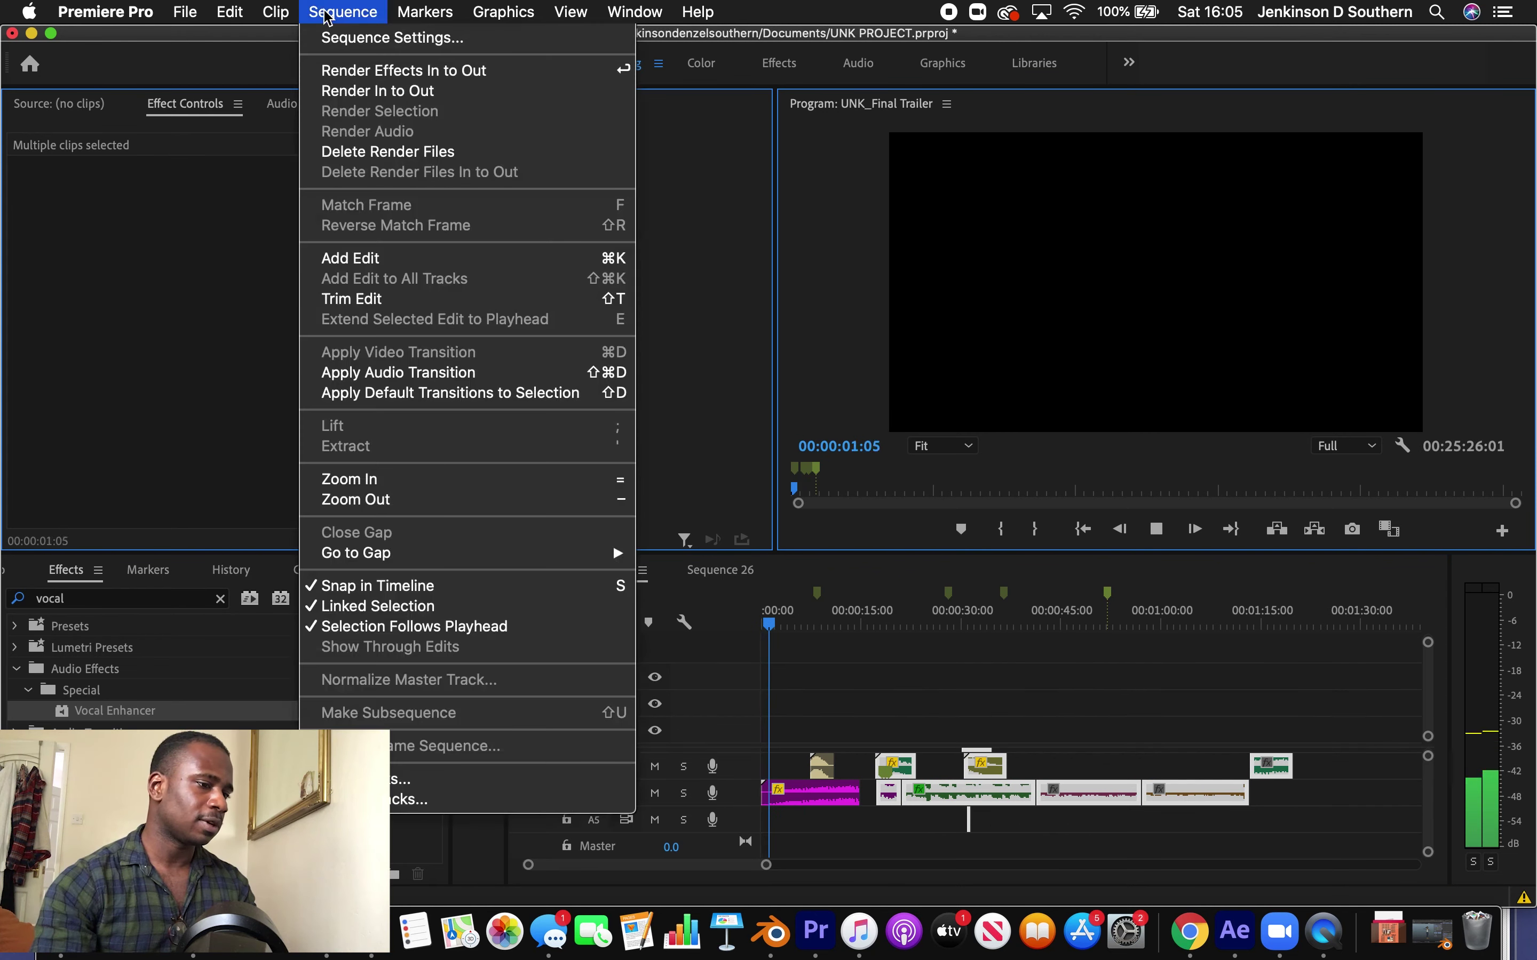
pyautogui.press('Escape')
pyautogui.press('space')
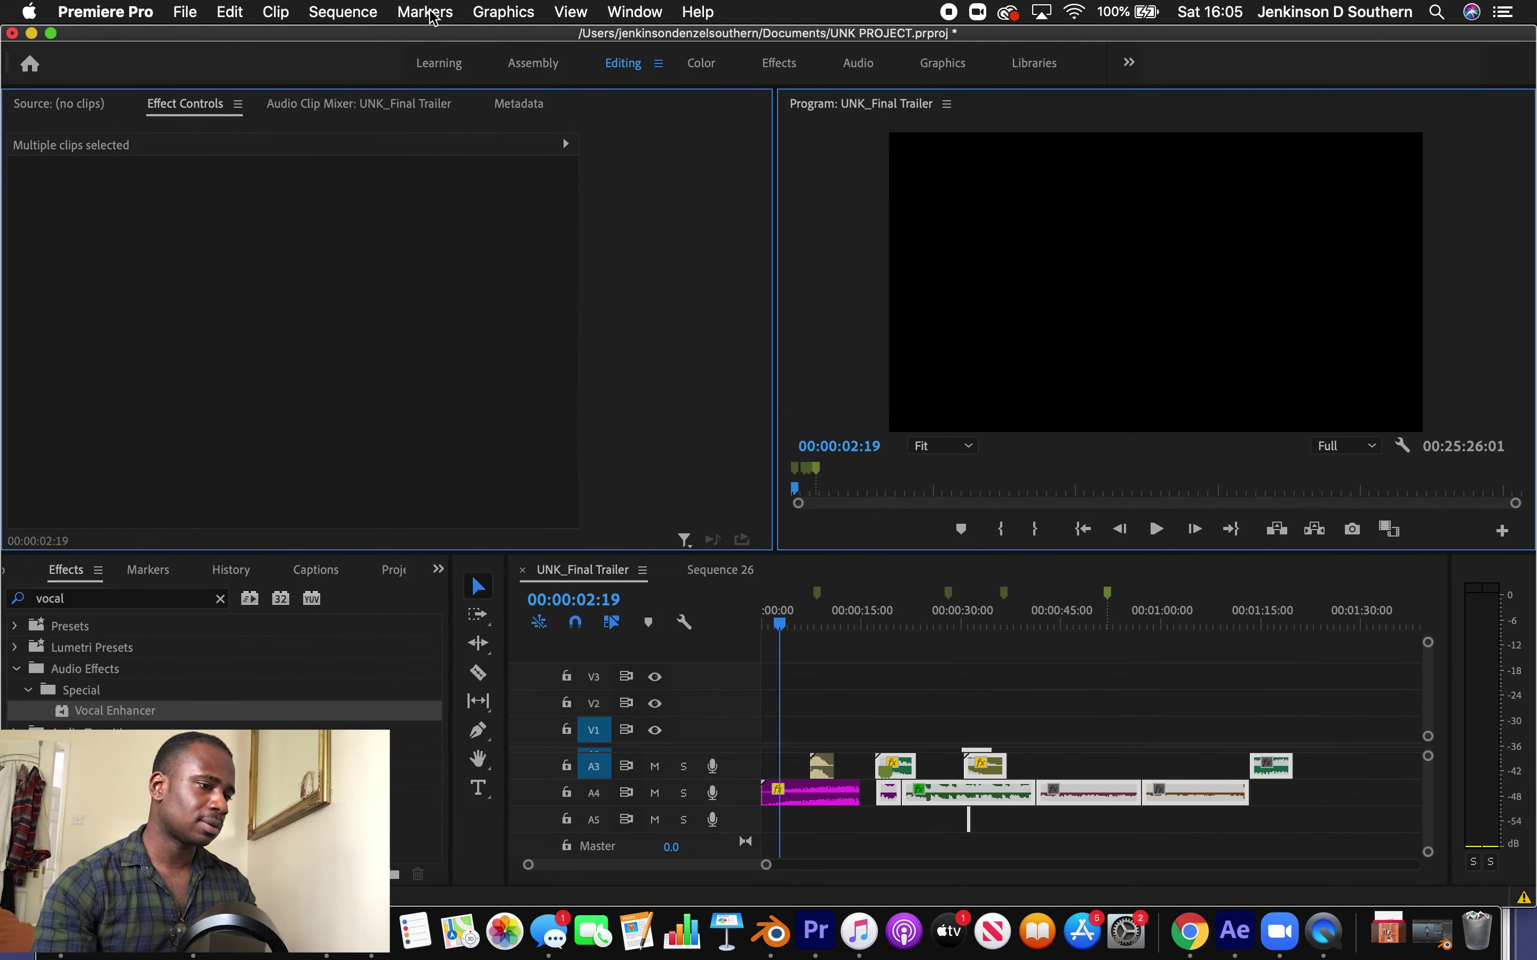
pyautogui.click(858, 593)
pyautogui.click(368, 12)
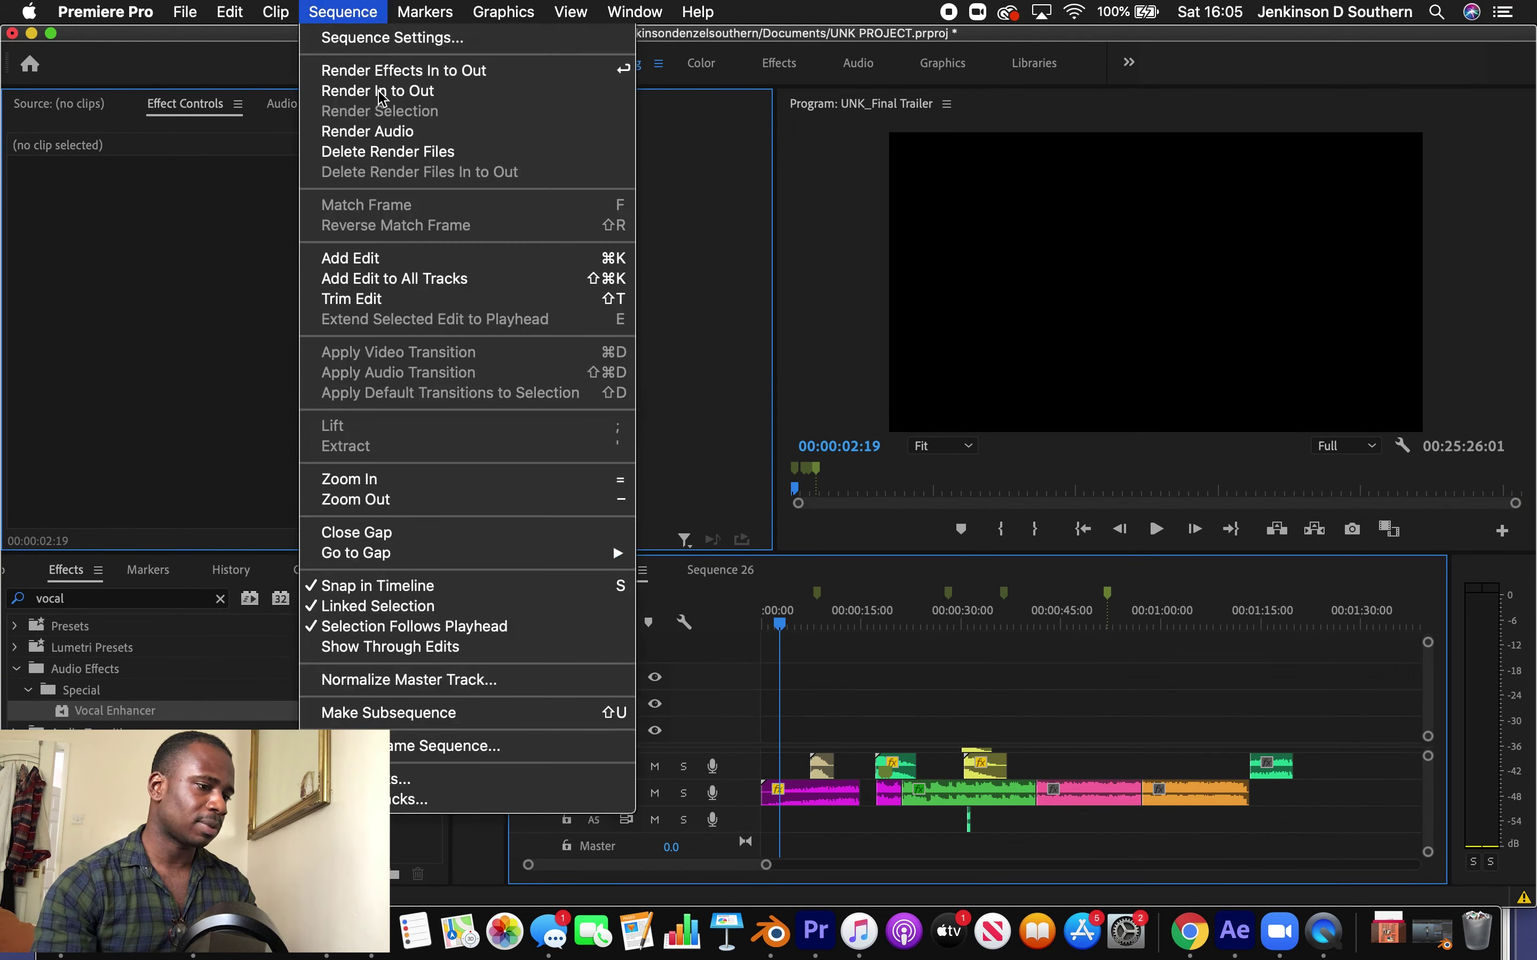
pyautogui.click(391, 137)
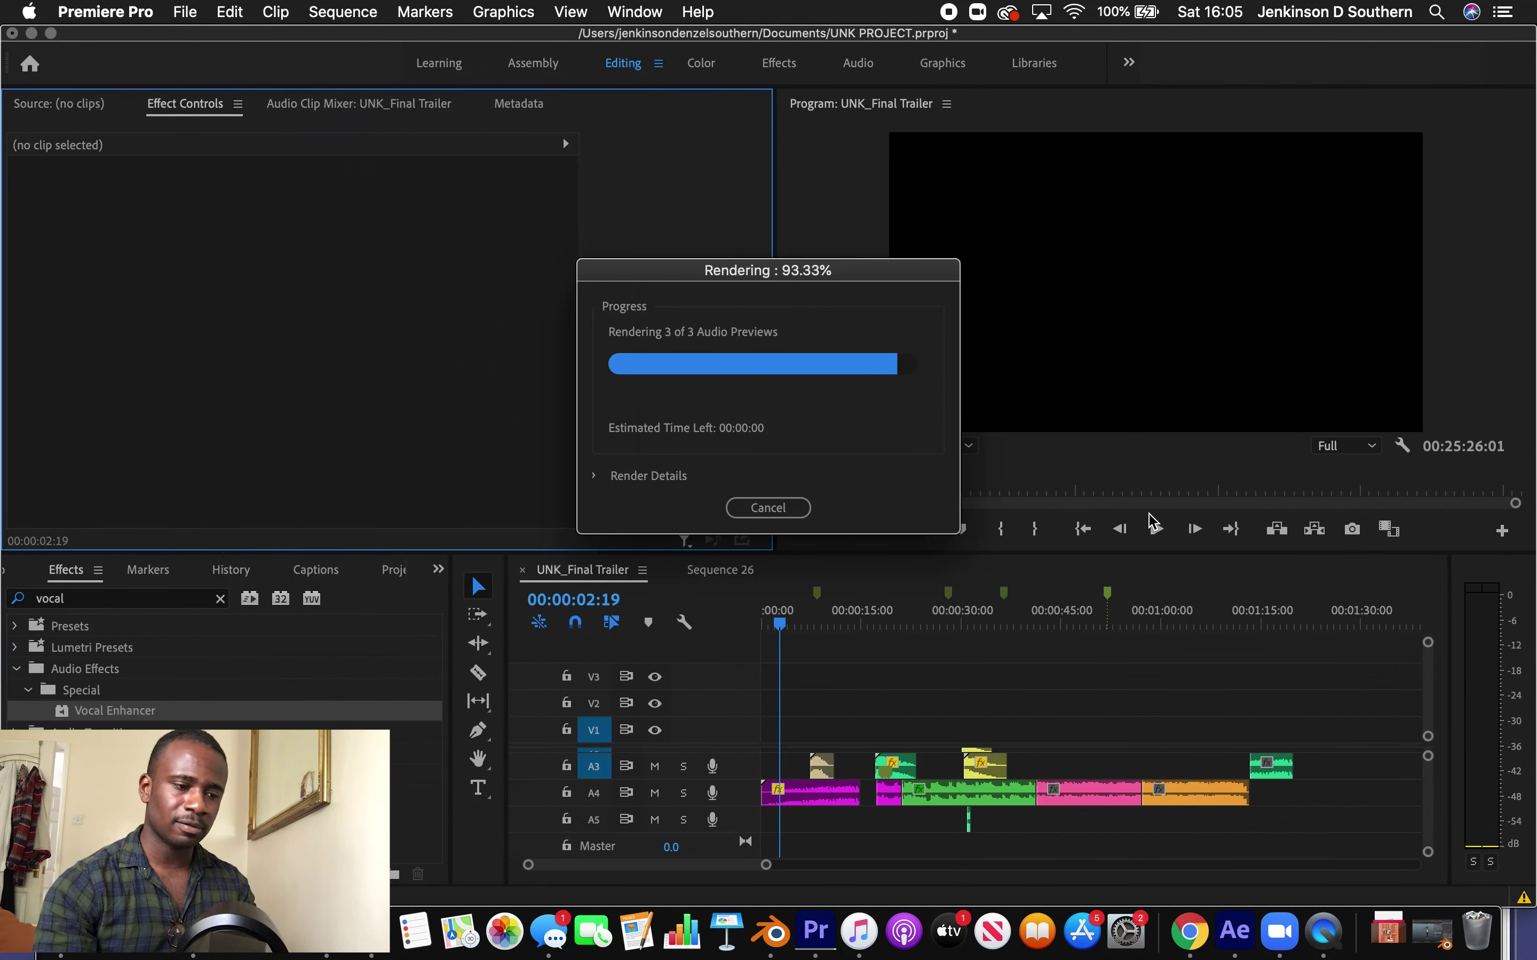
# Play the rendered soundtrack from the start to about 00:00:49 with the system volume raised
pyautogui.click(1082, 529)
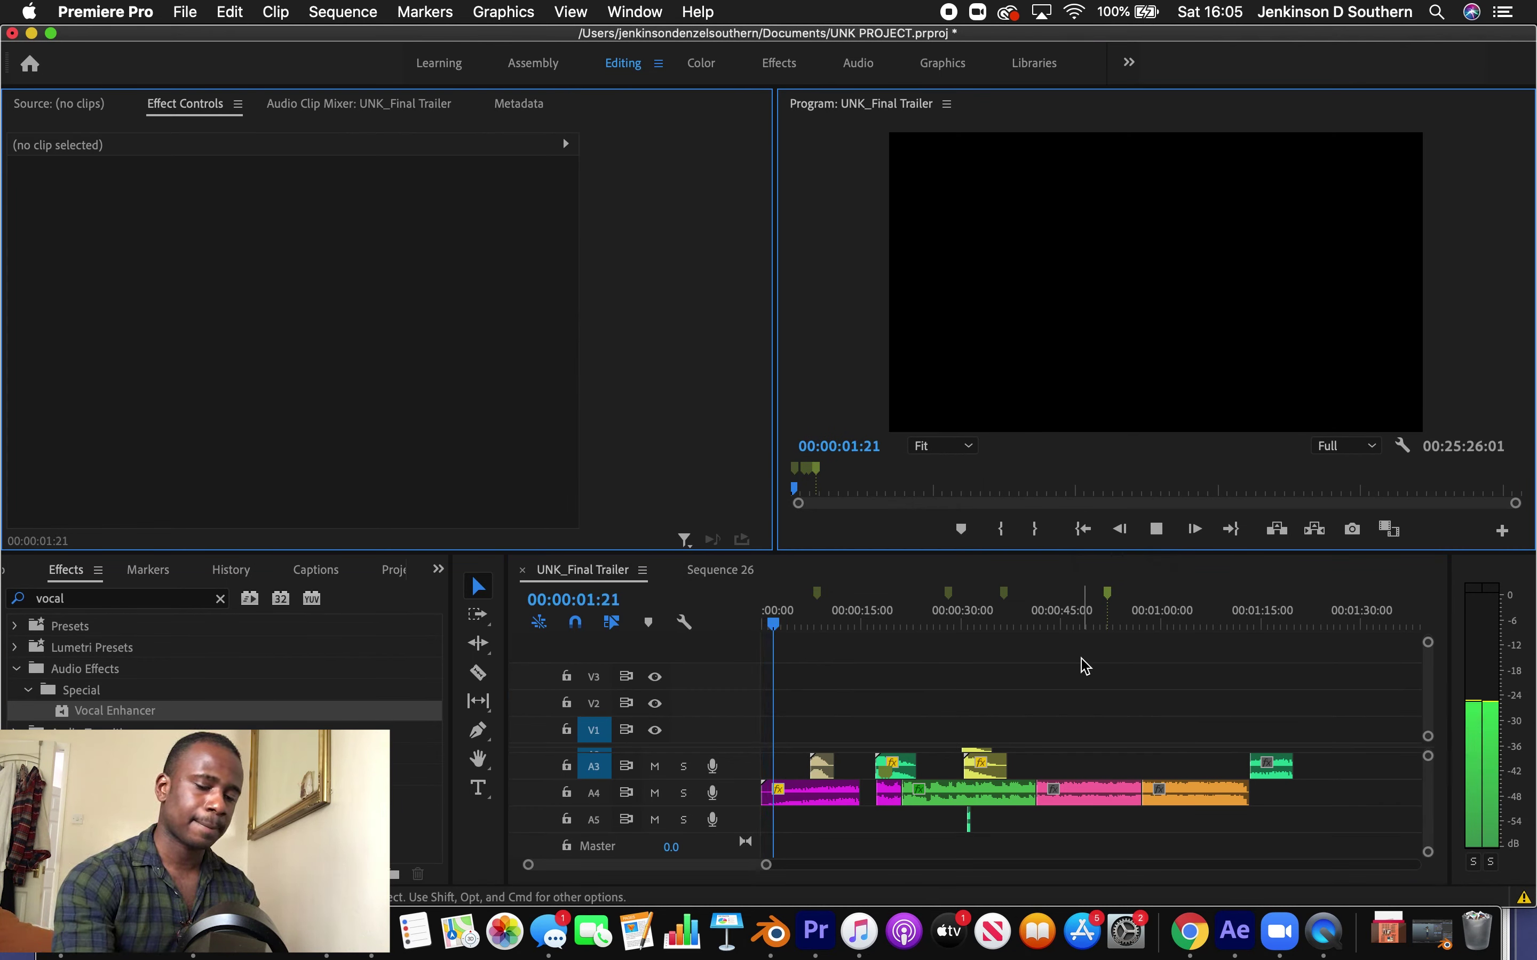
pyautogui.press('XF86AudioRaiseVolume')
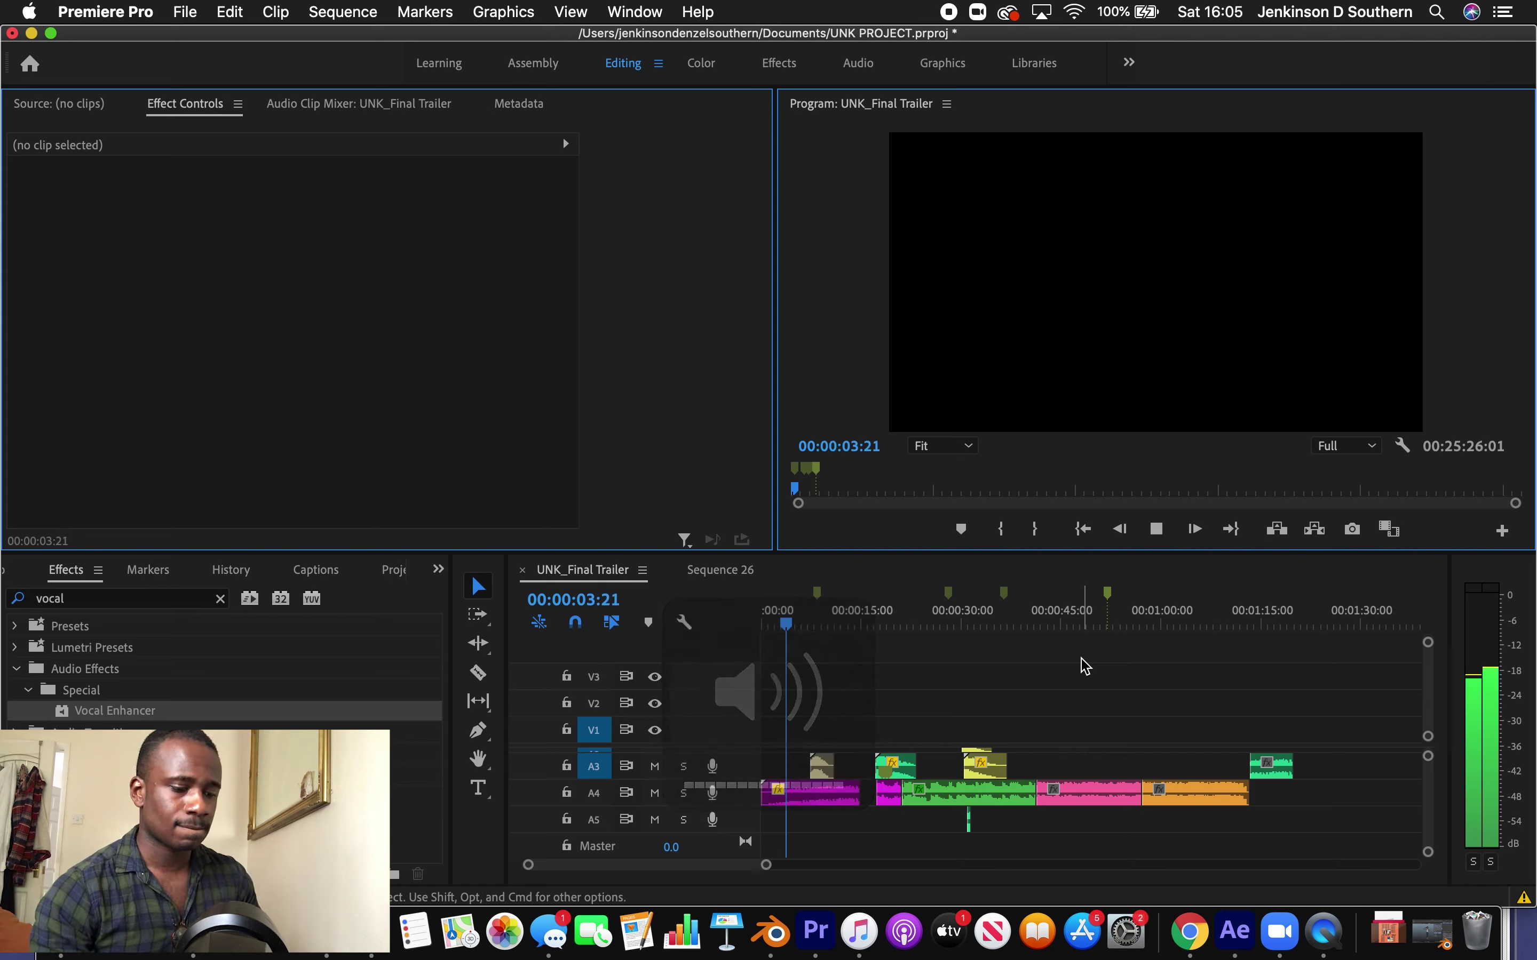
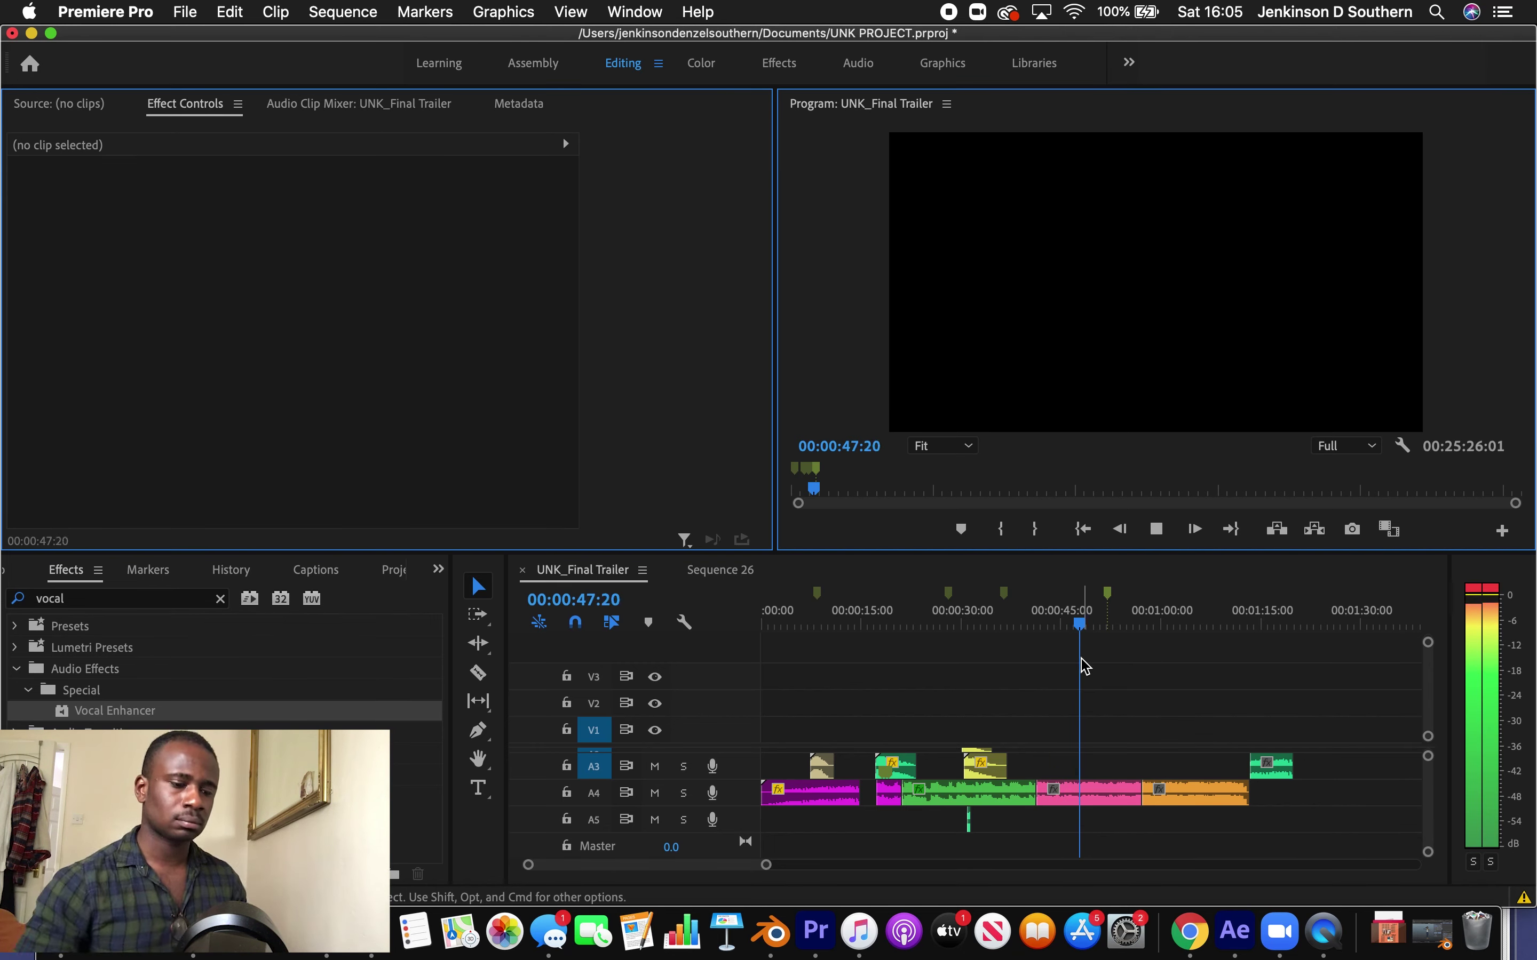
pyautogui.press('space')
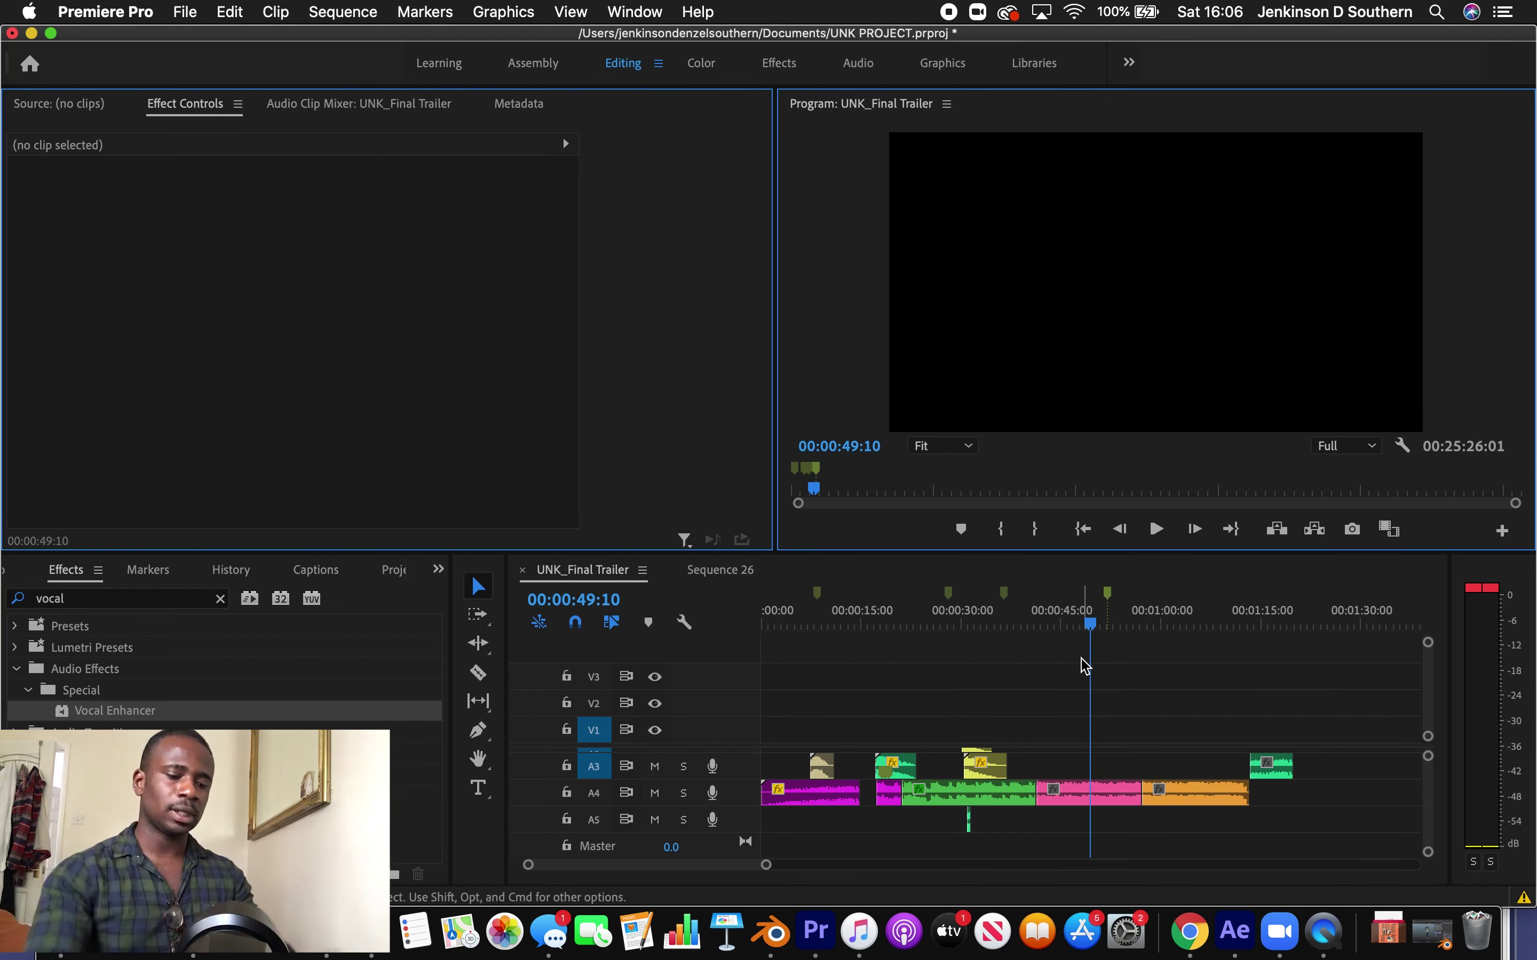
# Audition the start of the long Waves.mp3 clip on A1 near 00:06:00 and save the project
pyautogui.moveTo(762, 870); pyautogui.dragTo(1229, 866)
pyautogui.scroll(2, 1207, 801)
pyautogui.click(939, 625)
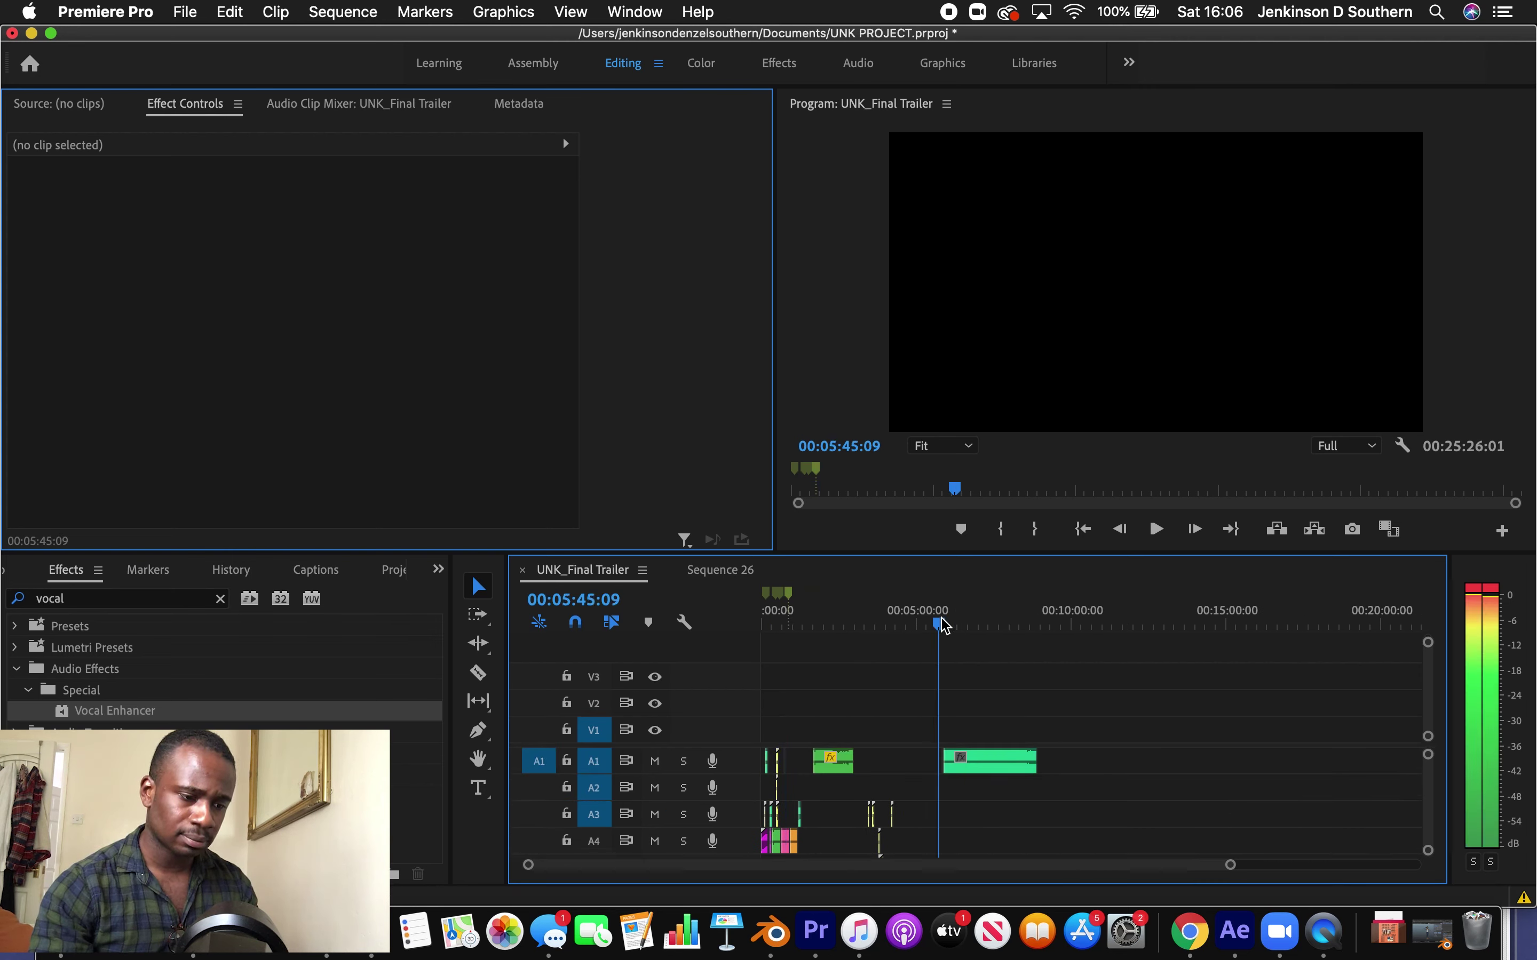
pyautogui.press('space')
pyautogui.click(943, 626)
pyautogui.click(946, 765)
pyautogui.press('space')
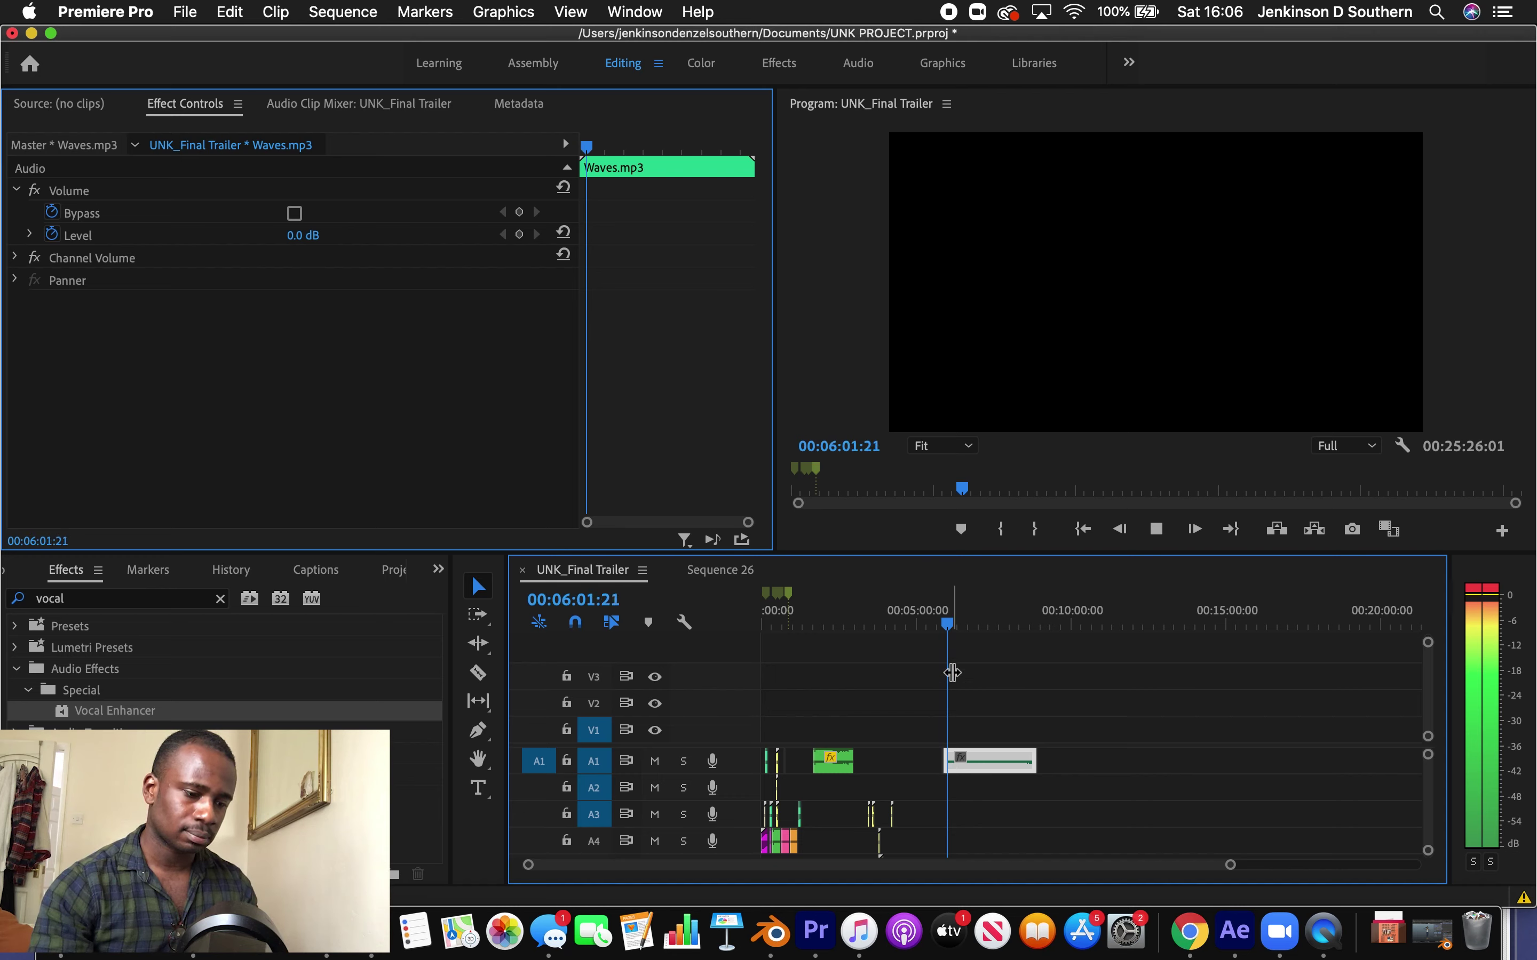
pyautogui.press('space')
pyautogui.press('super+s')
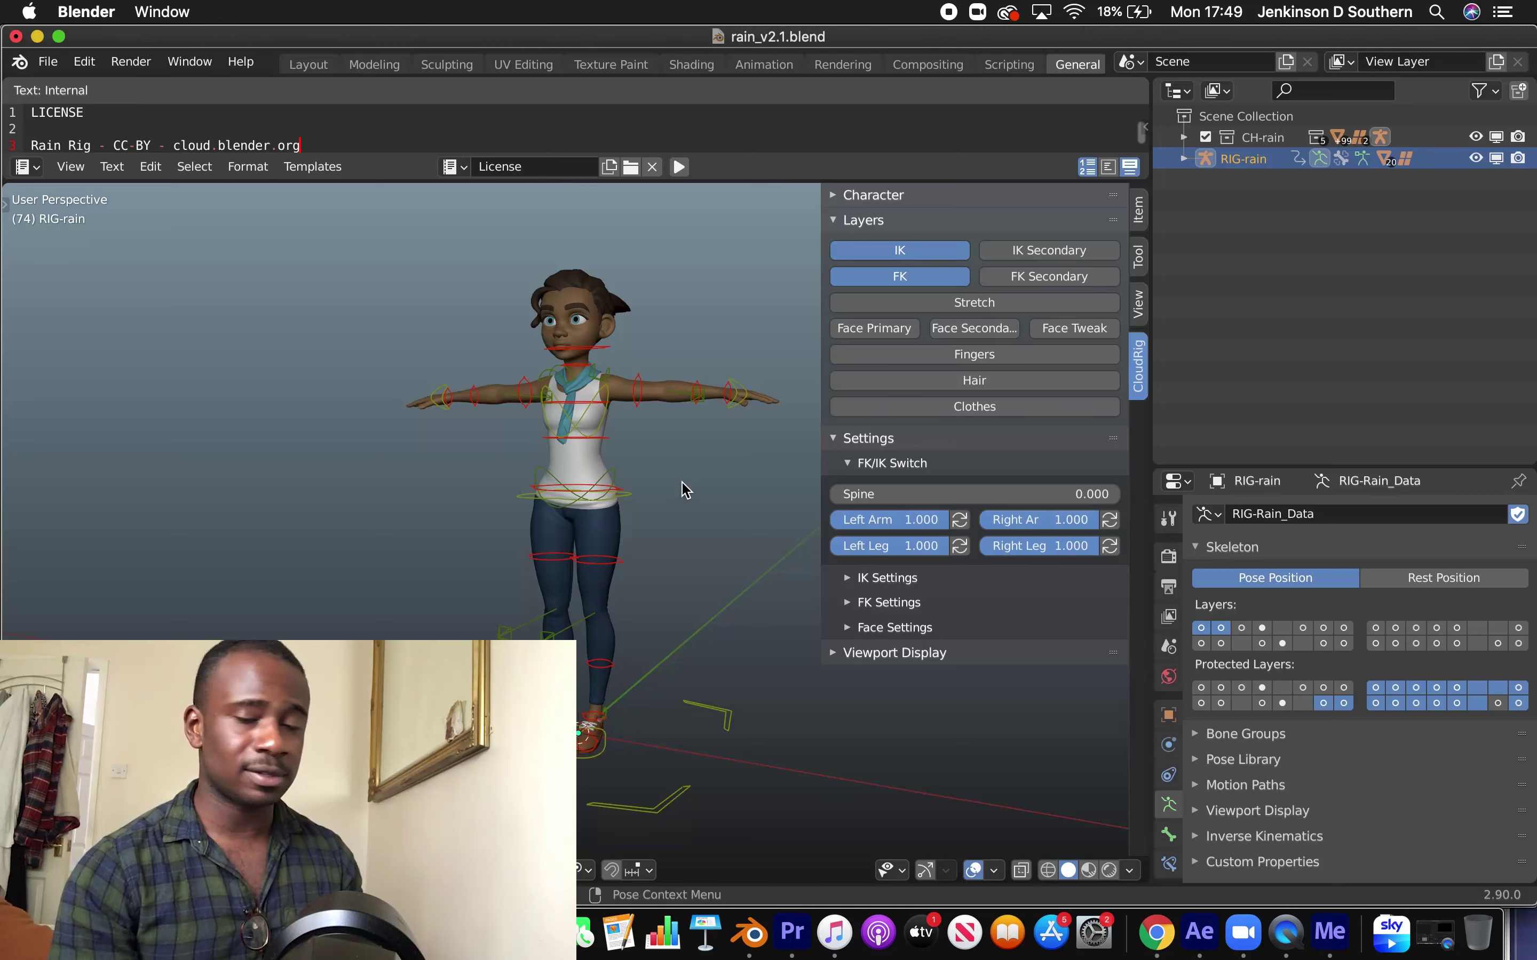
pyautogui.scroll(5, 683, 489)
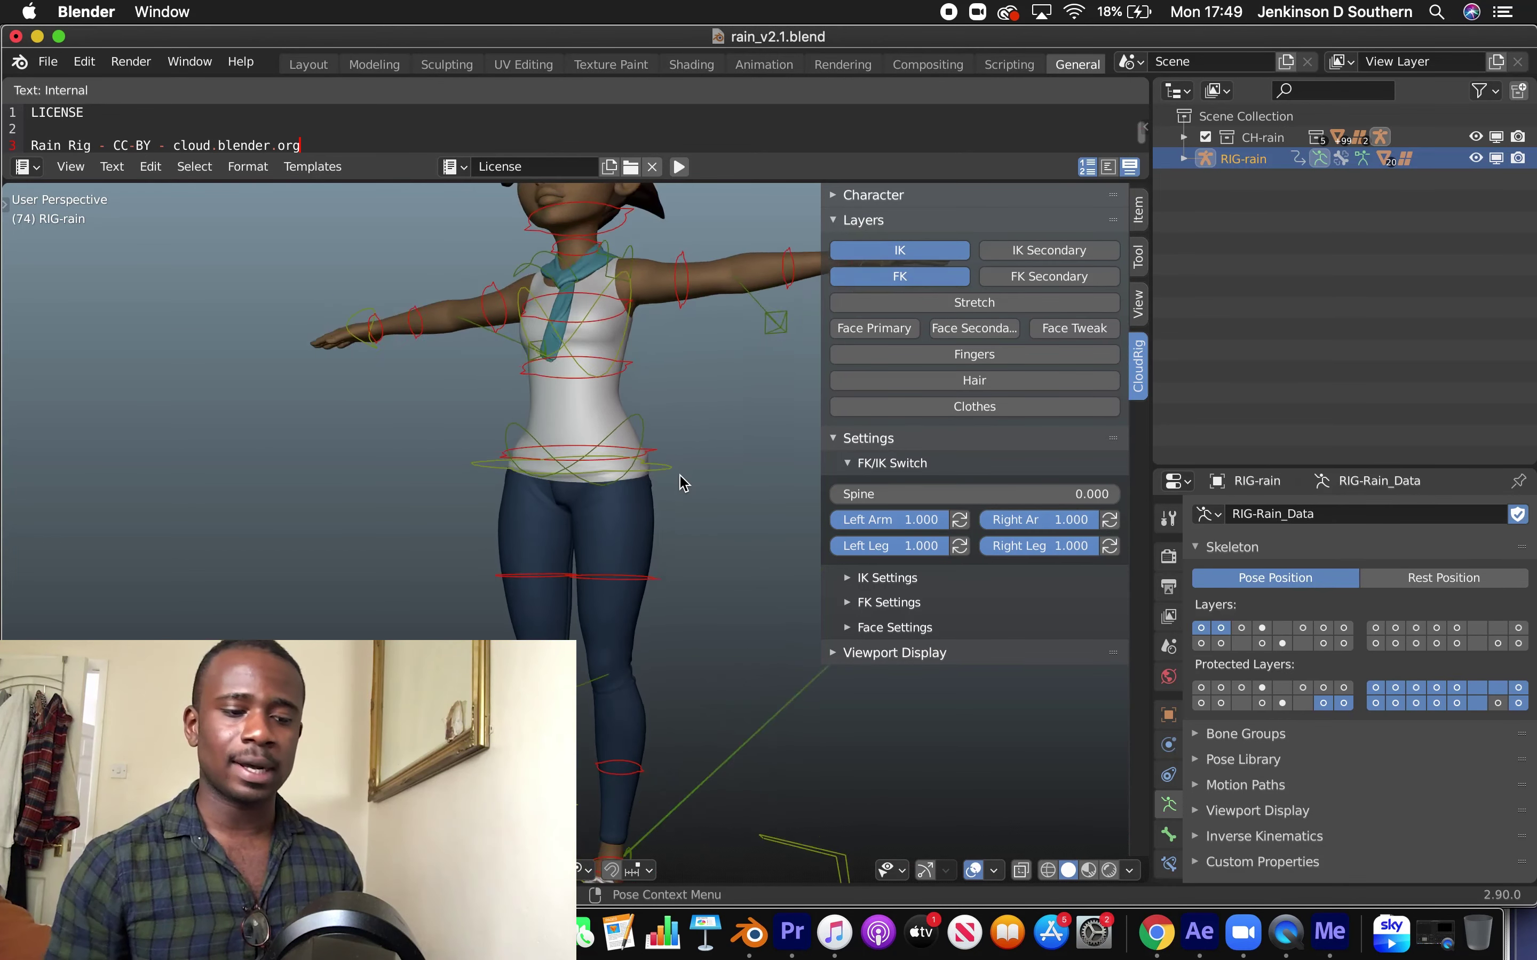